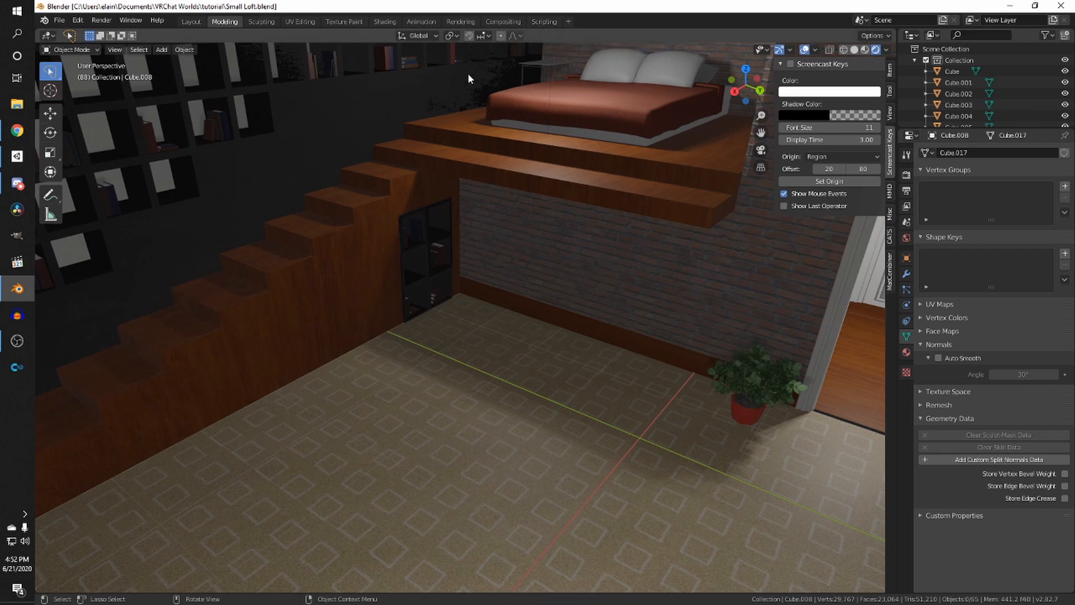
# - Save the scene file and enable the Screencast Keys display
pyautogui.moveTo(416, 153); pyautogui.dragTo(195, 172, button='middle')
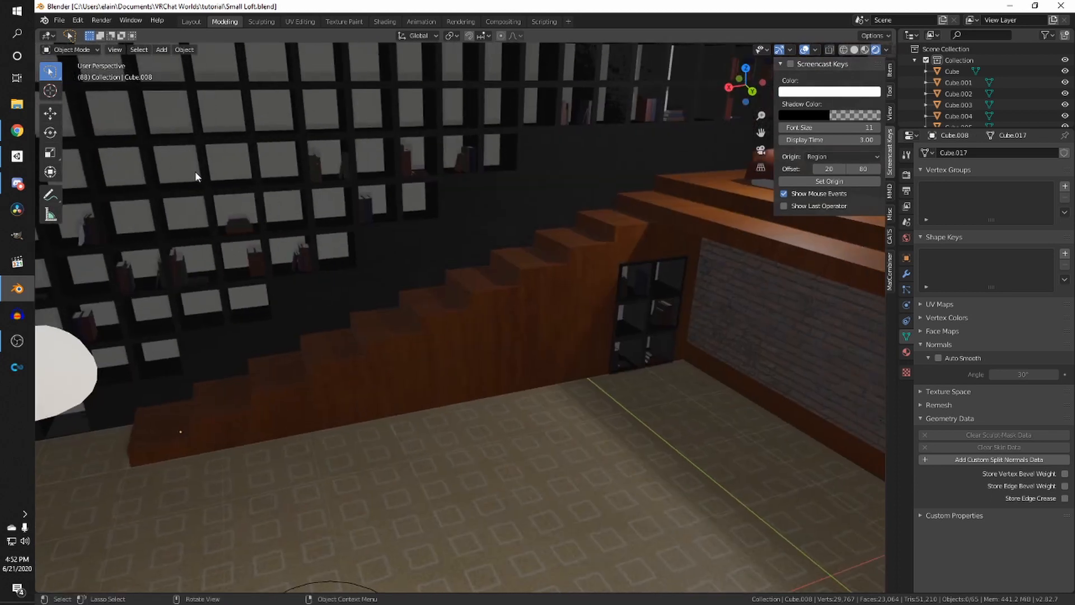
pyautogui.hotkey('ctrl', 's')
pyautogui.moveTo(504, 249); pyautogui.dragTo(638, 244, button='middle')
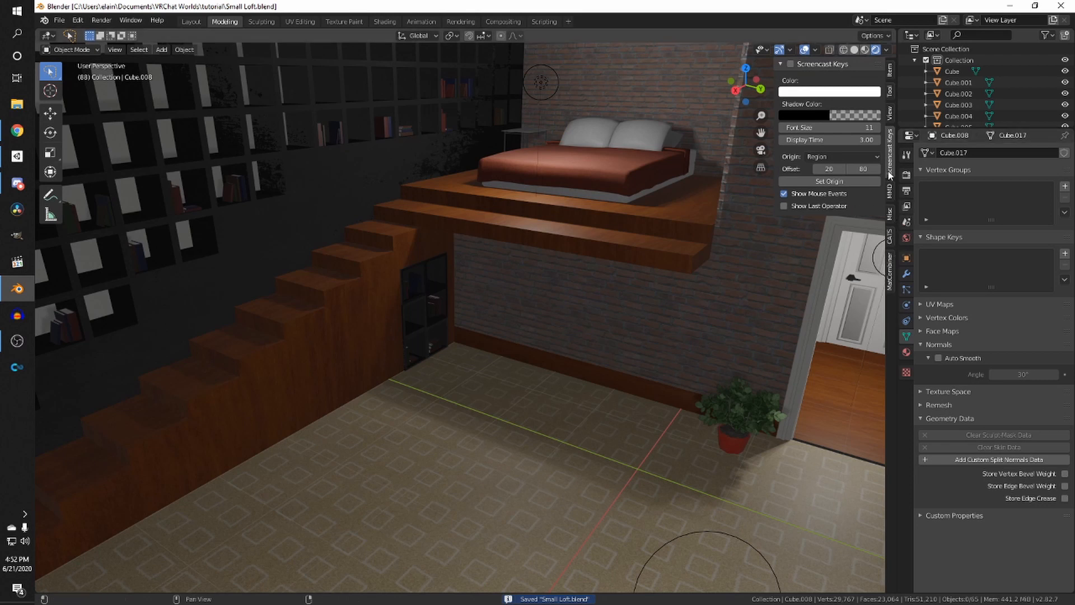
pyautogui.click(790, 64)
pyautogui.scroll(-3, 588, 139)
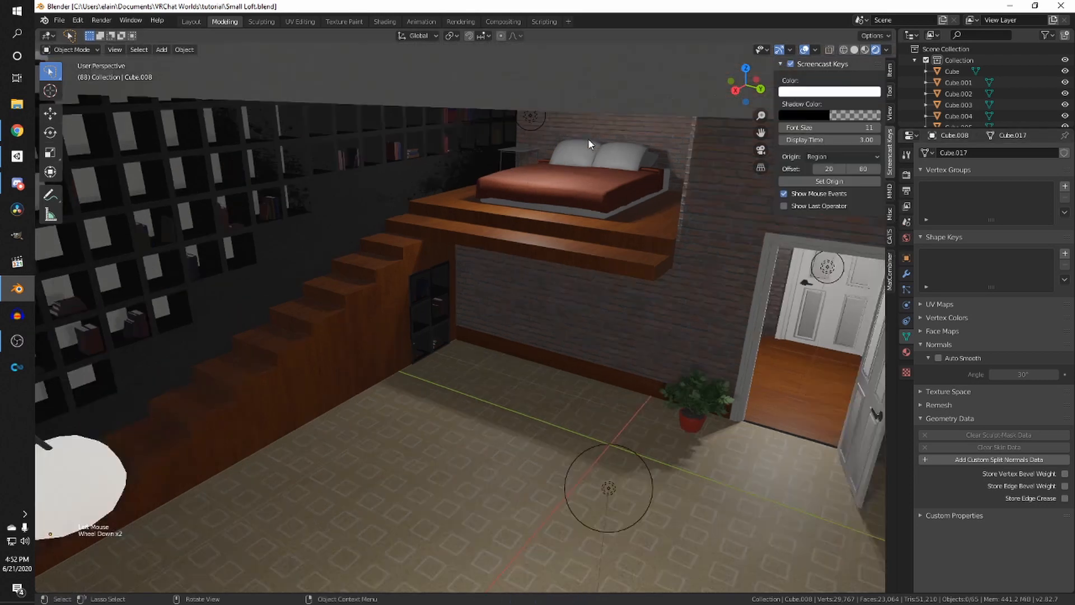
# - Orbit and zoom around the staircase, bookshelf wall and loft bed to inspect the room, saving along the way
pyautogui.keyDown('ctrl'); pyautogui.moveTo(588, 139); pyautogui.dragTo(493, 176, button='middle'); pyautogui.keyUp('ctrl')
pyautogui.hotkey('ctrl', 's')
pyautogui.keyDown('shift'); pyautogui.scroll(1, 602, 173); pyautogui.keyUp('shift')
pyautogui.scroll(3, 601, 173)
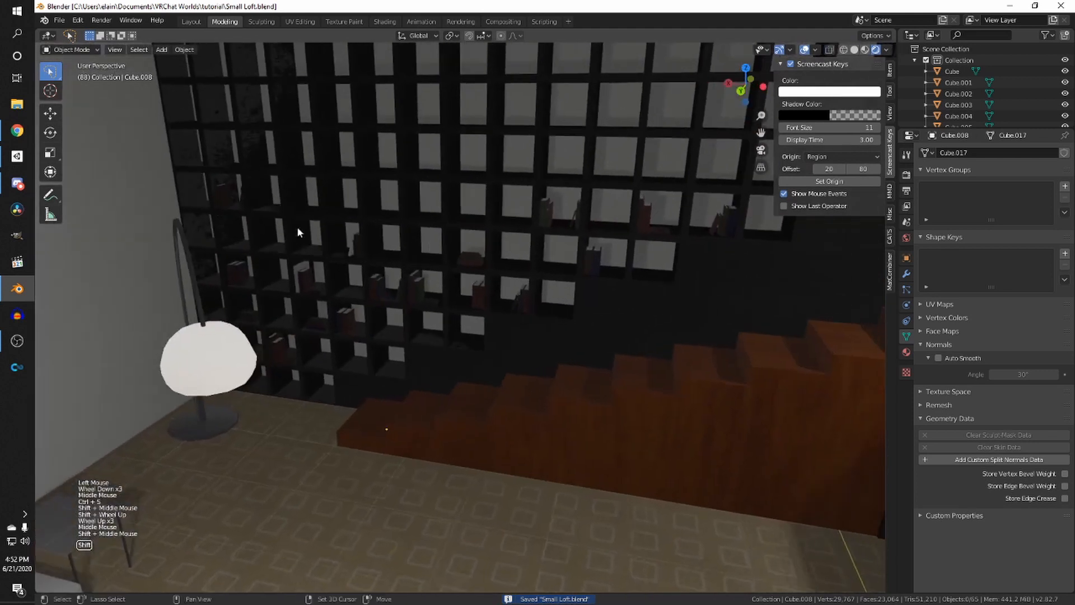
pyautogui.keyDown('shift'); pyautogui.moveTo(297, 227); pyautogui.dragTo(383, 237, button='middle'); pyautogui.keyUp('shift')
pyautogui.moveTo(383, 238); pyautogui.dragTo(635, 240, button='middle')
pyautogui.hotkey('ctrl', 's')
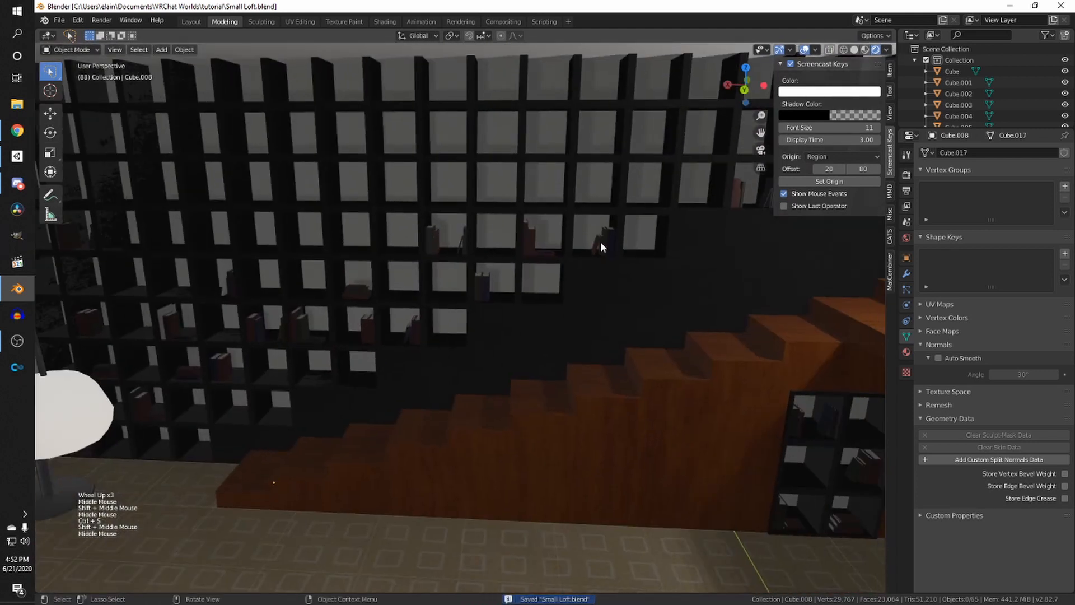
pyautogui.scroll(1, 594, 239)
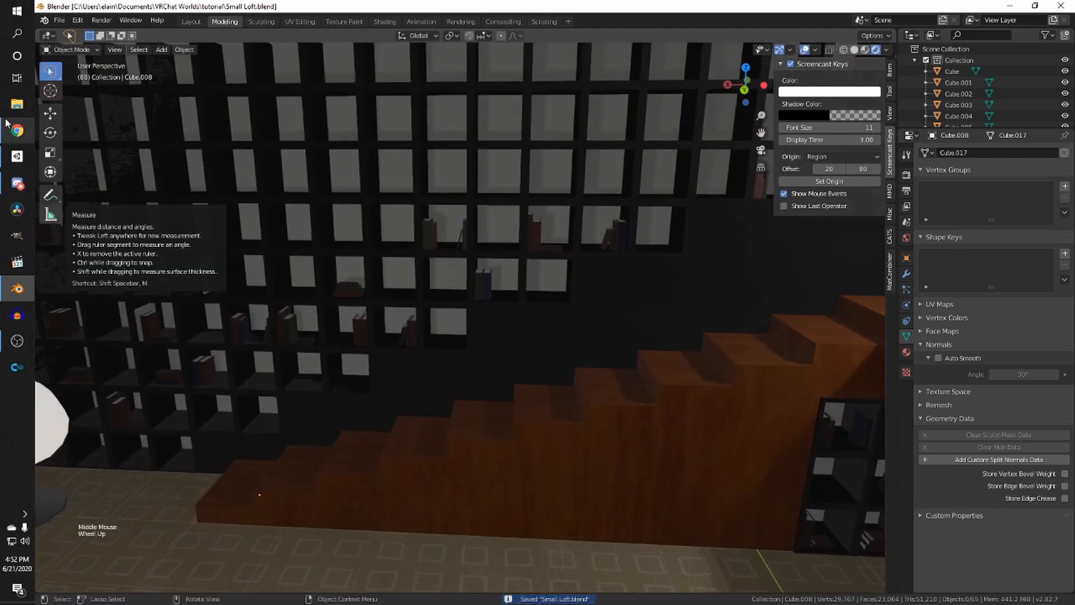
pyautogui.scroll(-1, 429, 227)
pyautogui.moveTo(429, 230); pyautogui.dragTo(521, 225, button='middle')
pyautogui.hotkey('ctrl', 's')
pyautogui.keyDown('shift'); pyautogui.moveTo(521, 225); pyautogui.dragTo(400, 198, button='middle'); pyautogui.keyUp('shift')
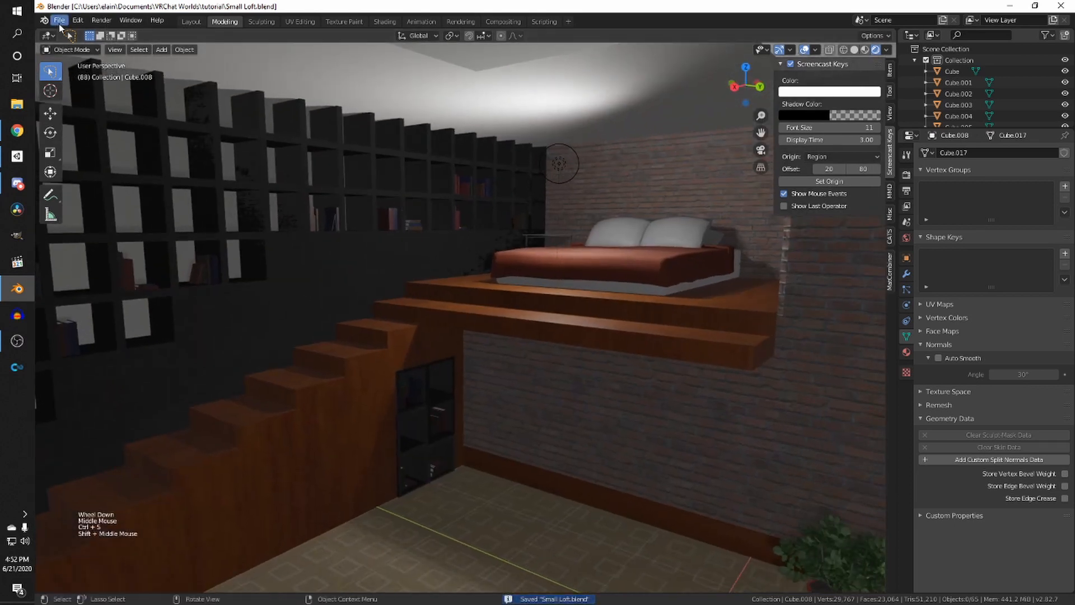
pyautogui.click(59, 22)
pyautogui.scroll(-7, 512, 304)
pyautogui.moveTo(513, 305); pyautogui.dragTo(435, 334, button='middle')
pyautogui.scroll(-1, 522, 329)
pyautogui.hotkey('ctrl', 's')
pyautogui.keyDown('shift'); pyautogui.scroll(-2, 523, 329); pyautogui.keyUp('shift')
pyautogui.scroll(-3, 398, 337)
pyautogui.scroll(5, 648, 152)
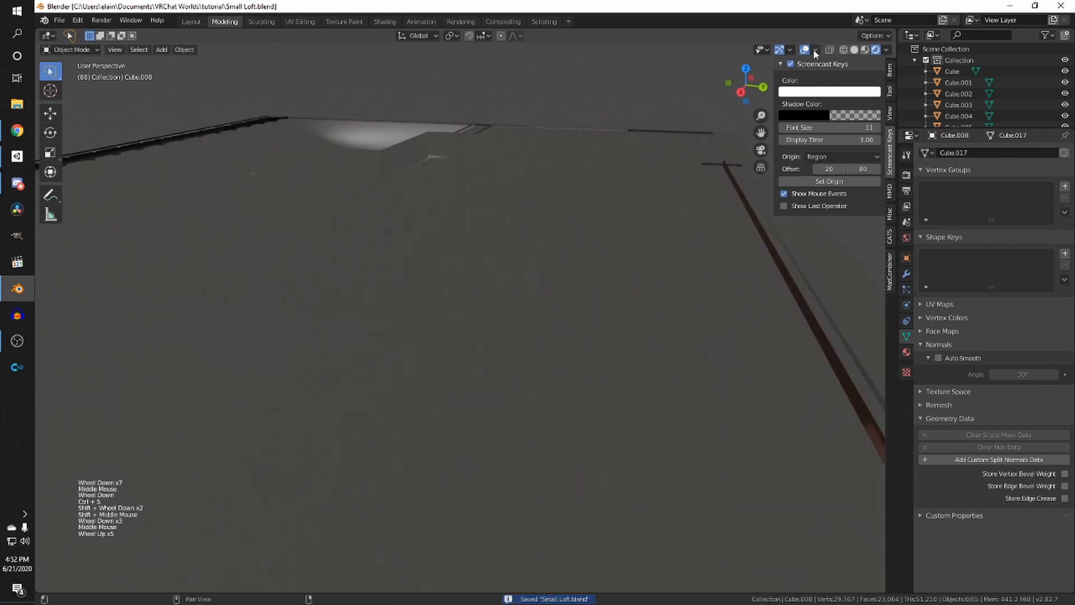
pyautogui.scroll(7, 639, 134)
pyautogui.keyDown('shift'); pyautogui.moveTo(490, 202); pyautogui.dragTo(386, 214, button='middle'); pyautogui.keyUp('shift')
pyautogui.hotkey('ctrl', 's')
pyautogui.scroll(4, 551, 196)
pyautogui.keyDown('shift'); pyautogui.moveTo(386, 214); pyautogui.dragTo(530, 255, button='middle'); pyautogui.keyUp('shift')
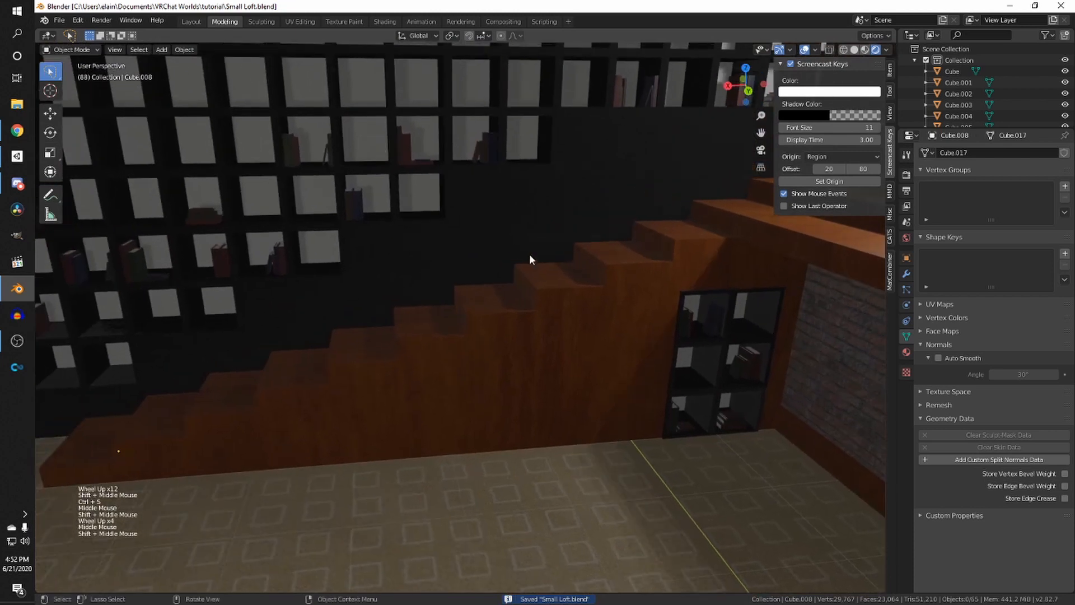
# - Turn on the Face Orientation viewport overlay and inspect the walls, shelves and floor for flipped faces
pyautogui.click(815, 50)
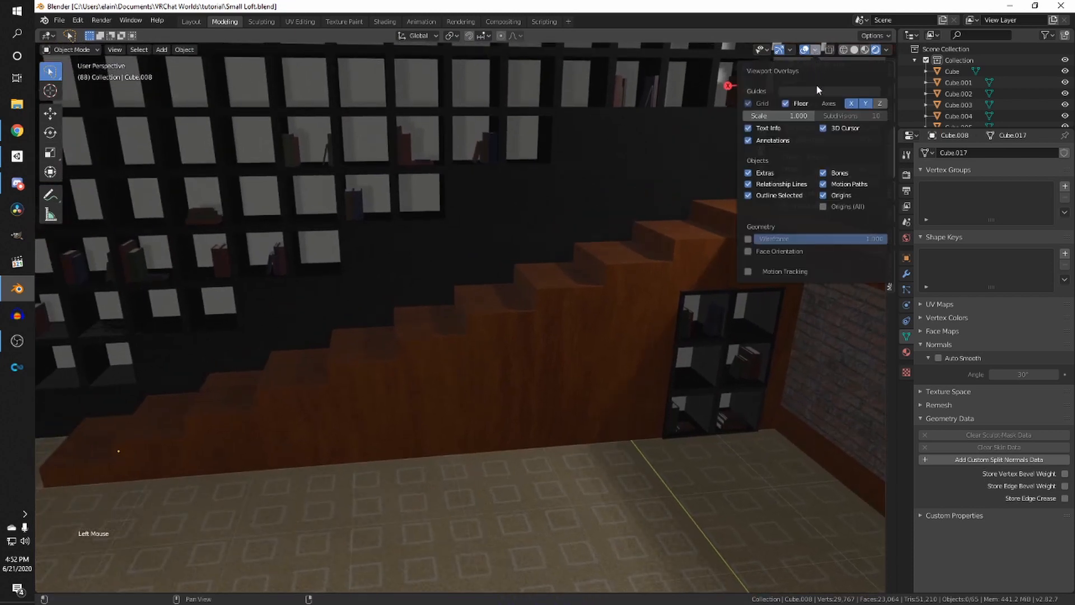
pyautogui.click(749, 252)
pyautogui.scroll(-5, 493, 239)
pyautogui.moveTo(491, 239); pyautogui.dragTo(426, 290, button='middle')
pyautogui.scroll(-4, 377, 239)
pyautogui.scroll(2, 426, 290)
pyautogui.scroll(-5, 426, 290)
pyautogui.scroll(-5, 426, 289)
pyautogui.scroll(14, 439, 319)
pyautogui.moveTo(380, 329); pyautogui.dragTo(437, 379, button='middle')
pyautogui.scroll(-4, 493, 326)
pyautogui.scroll(4, 204, 269)
pyautogui.keyDown('shift'); pyautogui.moveTo(437, 379); pyautogui.dragTo(358, 297, button='middle'); pyautogui.keyUp('shift')
pyautogui.scroll(7, 573, 350)
pyautogui.scroll(-6, 360, 348)
pyautogui.scroll(-1, 360, 344)
pyautogui.scroll(1, 462, 250)
pyautogui.scroll(-3, 462, 250)
pyautogui.moveTo(358, 297); pyautogui.dragTo(709, 330, button='middle')
pyautogui.scroll(2, 509, 302)
pyautogui.hotkey('ctrl', 's')
pyautogui.scroll(-6, 344, 258)
pyautogui.moveTo(328, 255); pyautogui.dragTo(381, 291, button='middle')
pyautogui.moveTo(381, 292); pyautogui.dragTo(123, 381, button='middle')
pyautogui.scroll(7, 228, 344)
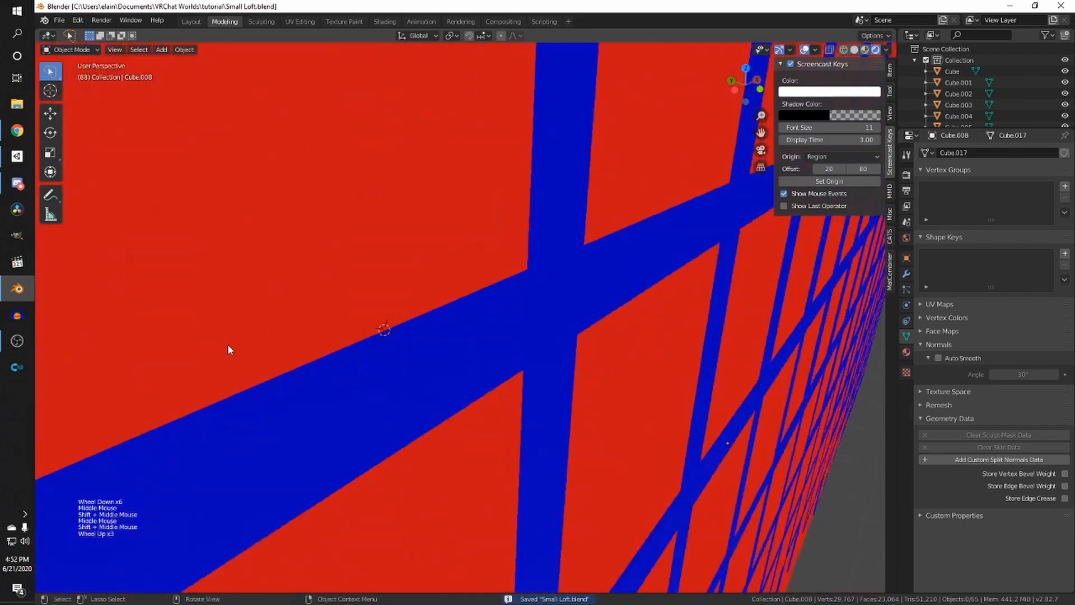
pyautogui.moveTo(227, 344); pyautogui.dragTo(112, 304, button='middle')
pyautogui.scroll(-6, 356, 330)
pyautogui.hotkey('ctrl', 's')
pyautogui.scroll(-3, 468, 290)
pyautogui.scroll(-4, 468, 290)
pyautogui.scroll(9, 280, 298)
pyautogui.keyDown('shift'); pyautogui.scroll(-1, 235, 307); pyautogui.keyUp('shift')
pyautogui.scroll(-1, 347, 299)
pyautogui.scroll(2, 347, 299)
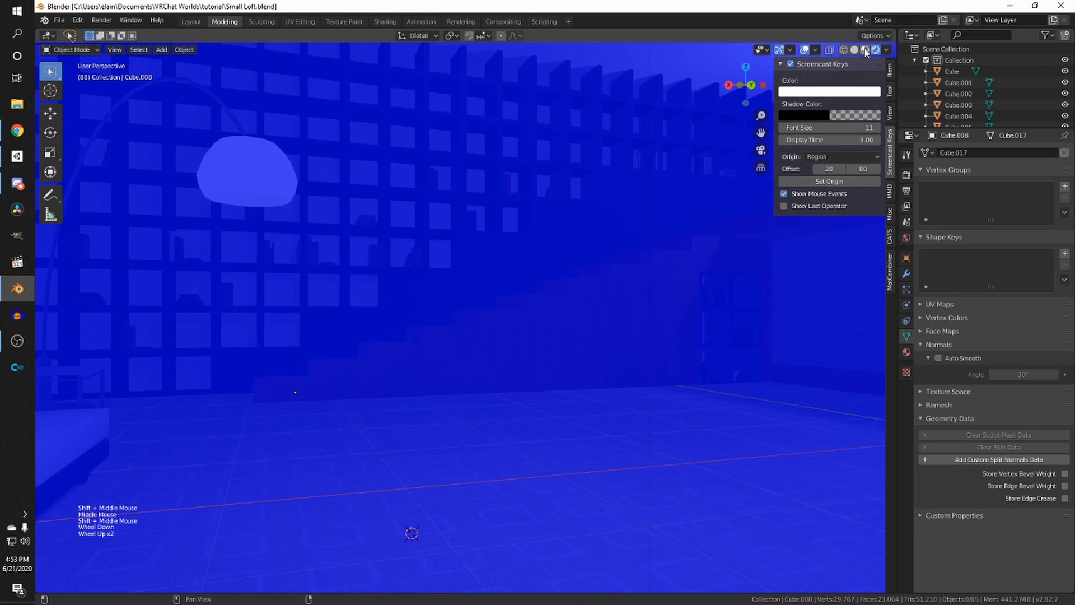
# - Turn off the Face Orientation overlay and save the file
pyautogui.click(817, 50)
pyautogui.click(749, 251)
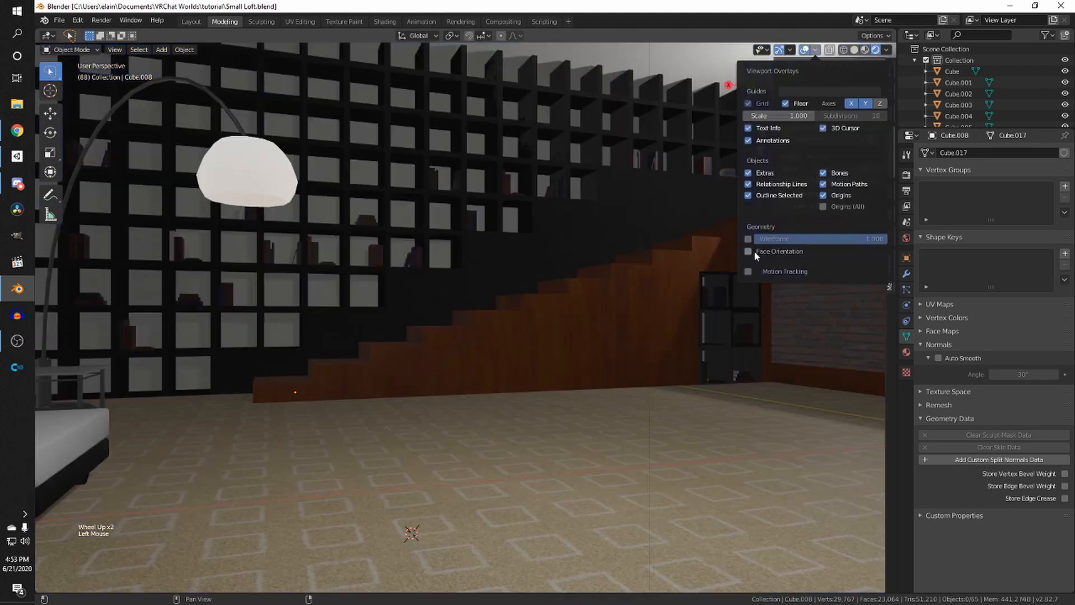
pyautogui.hotkey('ctrl', 's')
pyautogui.keyDown('shift'); pyautogui.moveTo(529, 240); pyautogui.dragTo(353, 351, button='middle'); pyautogui.keyUp('shift')
pyautogui.scroll(-2, 447, 322)
pyautogui.keyDown('ctrl'); pyautogui.scroll(1, 353, 350); pyautogui.keyUp('ctrl')
pyautogui.hotkey('ctrl', 's')
# - Open File Explorer and browse to the Documents > VRChat Worlds > tutorial folder
pyautogui.click(59, 20)
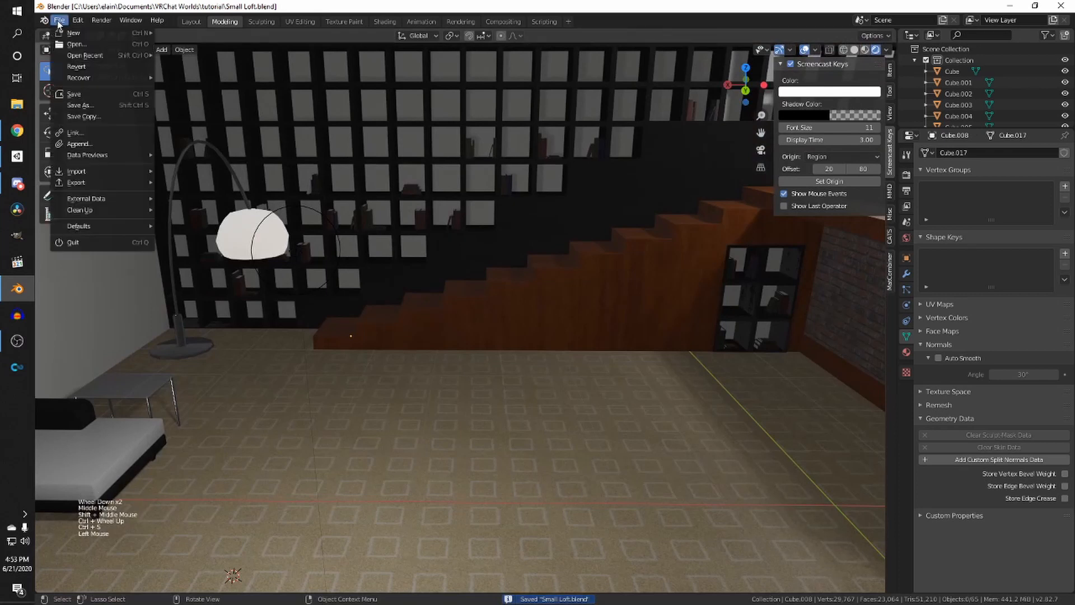
pyautogui.press('super+e')
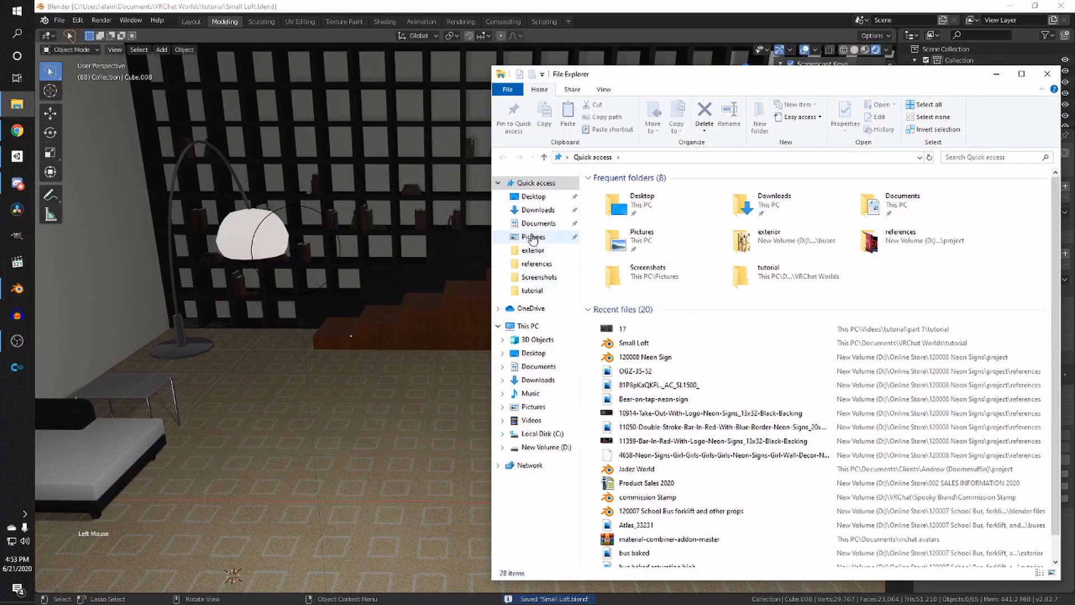
pyautogui.click(537, 223)
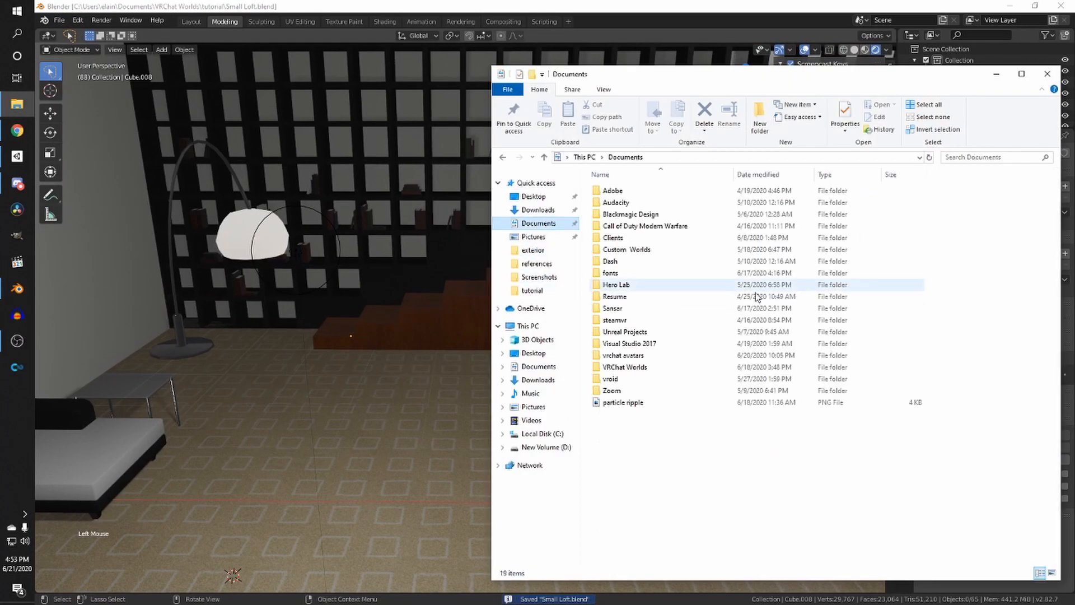
pyautogui.doubleClick(632, 368)
pyautogui.click(613, 261)
pyautogui.doubleClick(612, 261)
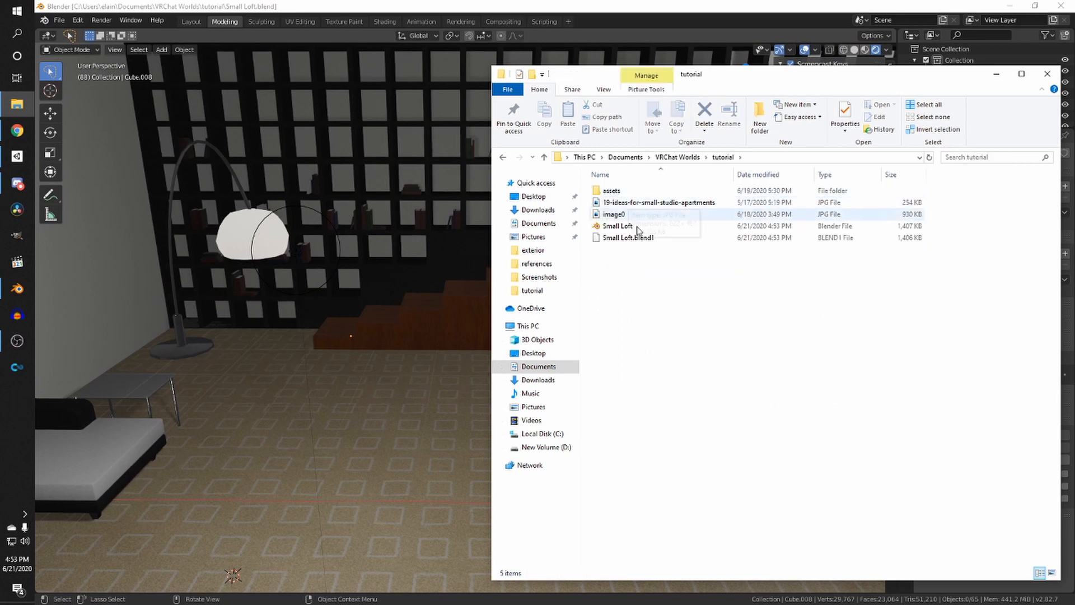
# - Open the image0 floor-plan sketch to view it, then close the photo viewer
pyautogui.doubleClick(620, 204)
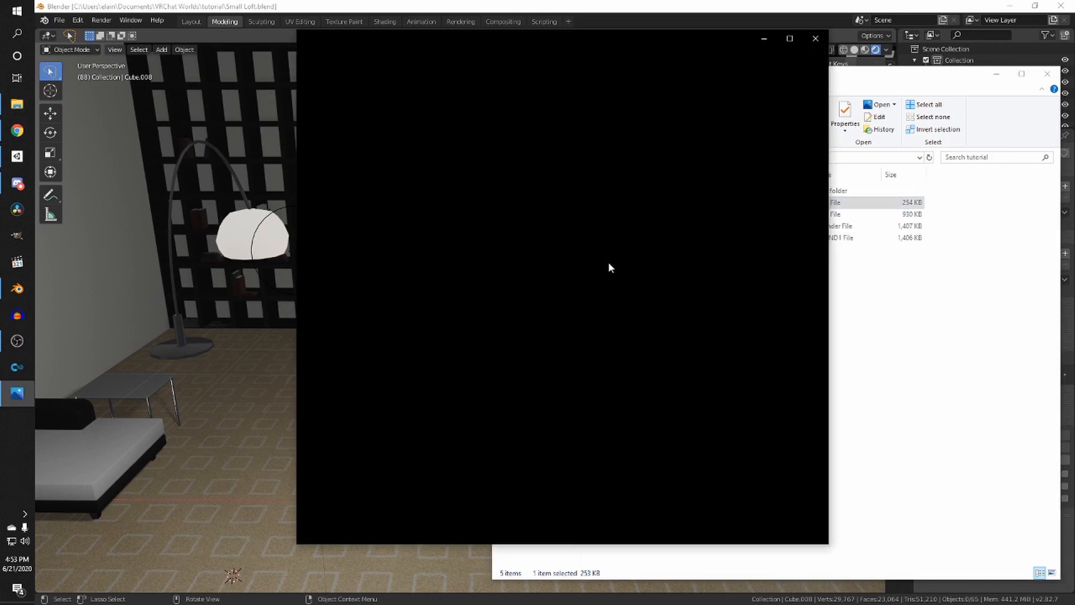
pyautogui.press('Right')
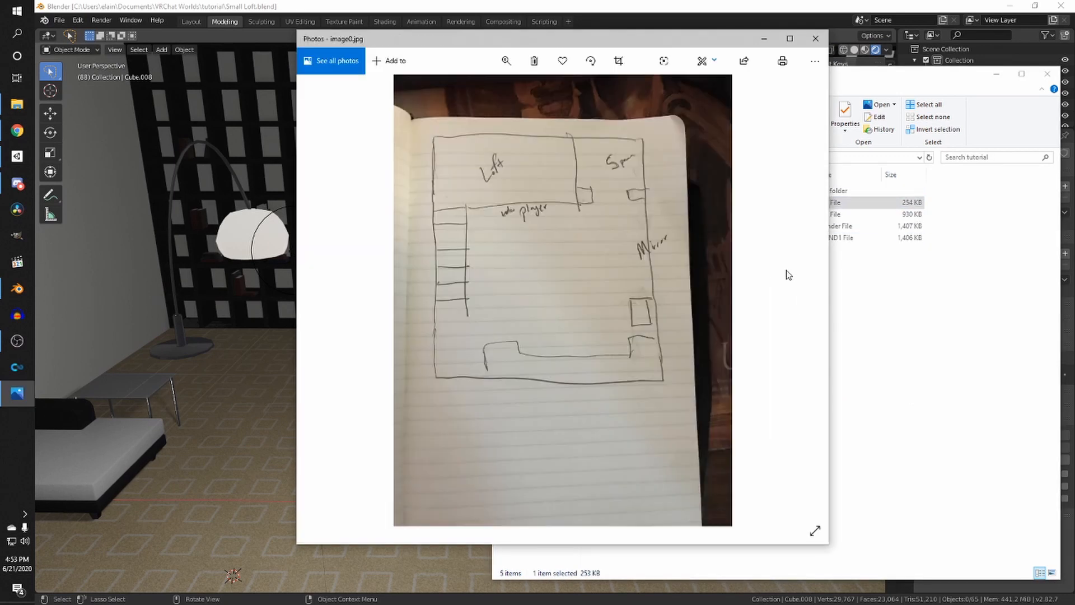
pyautogui.click(815, 39)
pyautogui.click(674, 237)
pyautogui.click(687, 301)
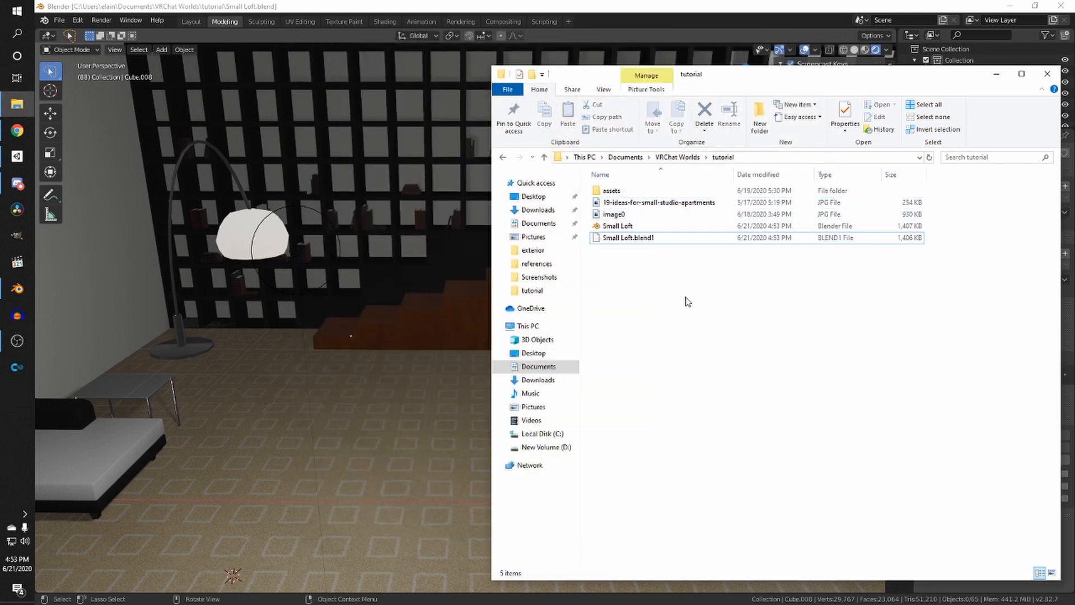
pyautogui.rightClick(647, 291)
pyautogui.moveTo(721, 443)
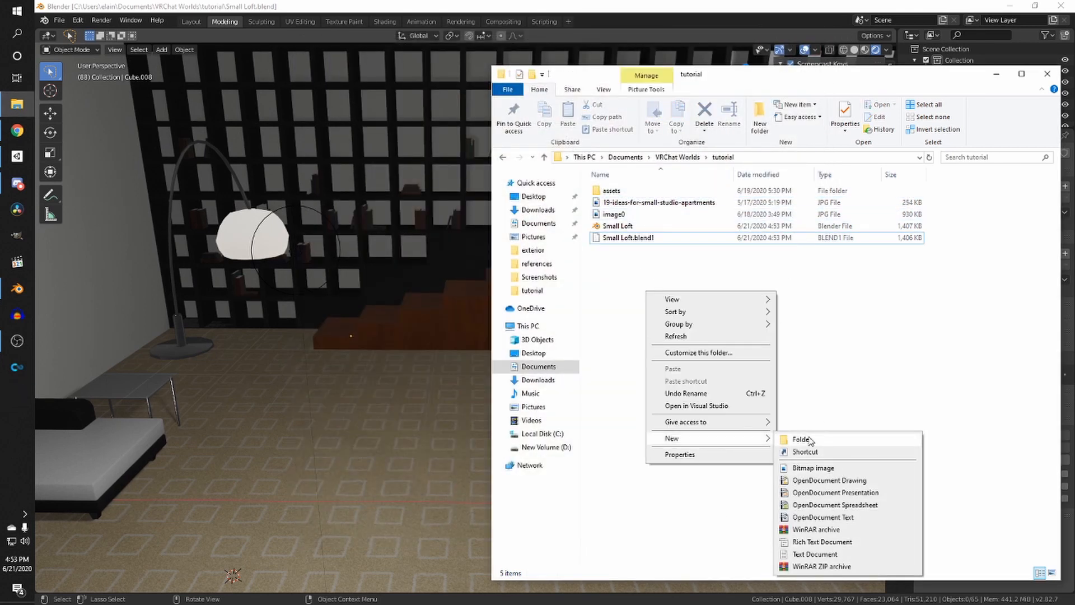
pyautogui.click(896, 314)
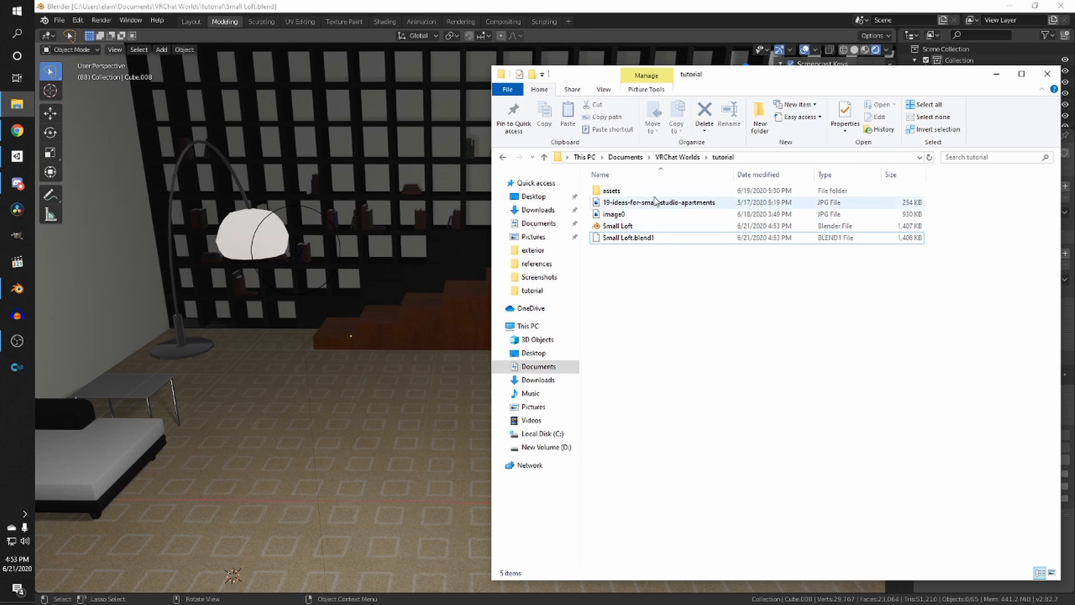
# - Create a new folder named fbx inside the assets folder
pyautogui.doubleClick(647, 192)
pyautogui.rightClick(674, 317)
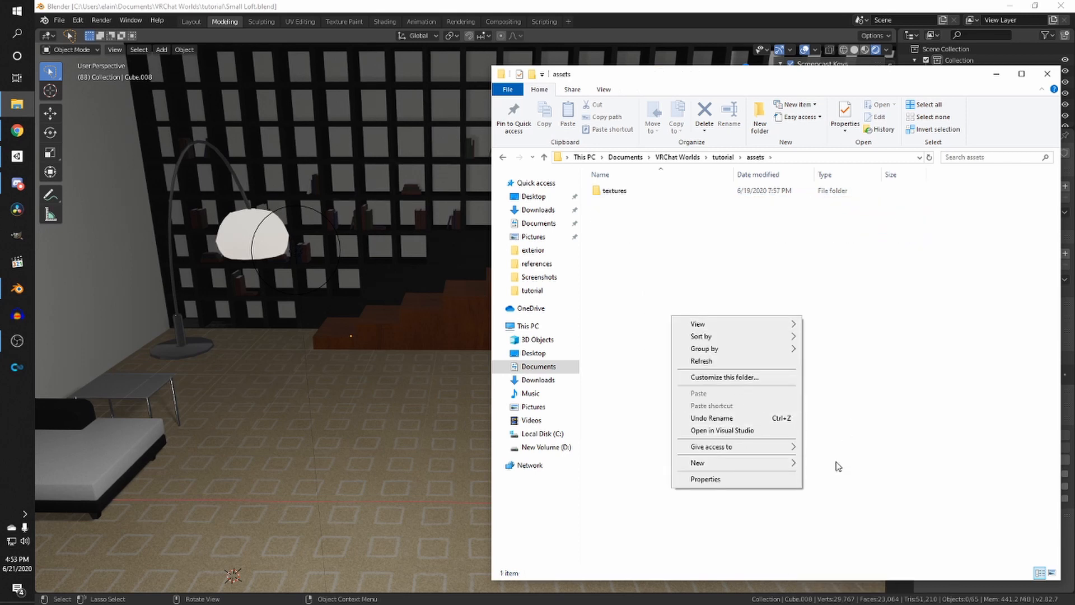
pyautogui.moveTo(779, 468)
pyautogui.click(867, 463)
pyautogui.write('f')
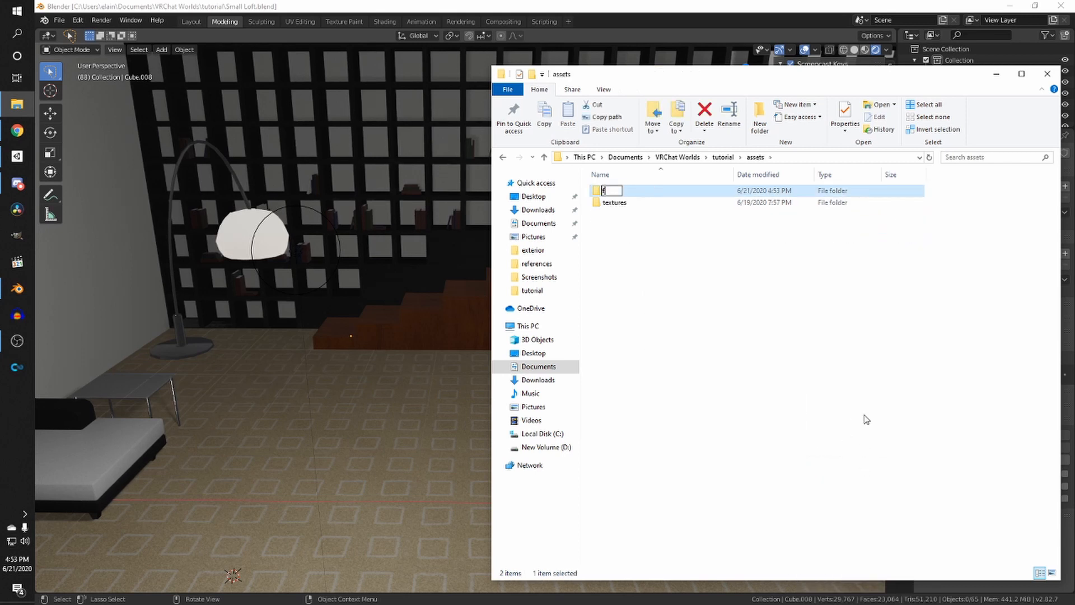
pyautogui.write('bx')
pyautogui.press('Return')
pyautogui.click(829, 374)
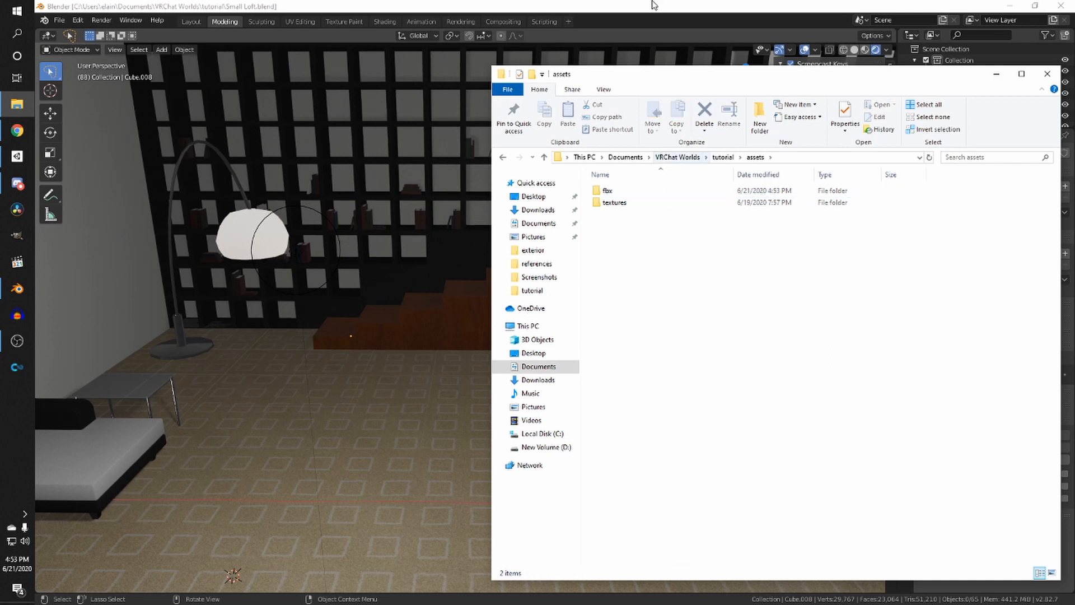
# - Back in Blender, export the scene as FBX named Small Loft.fbx into the assets\fbx folder
pyautogui.click(631, 5)
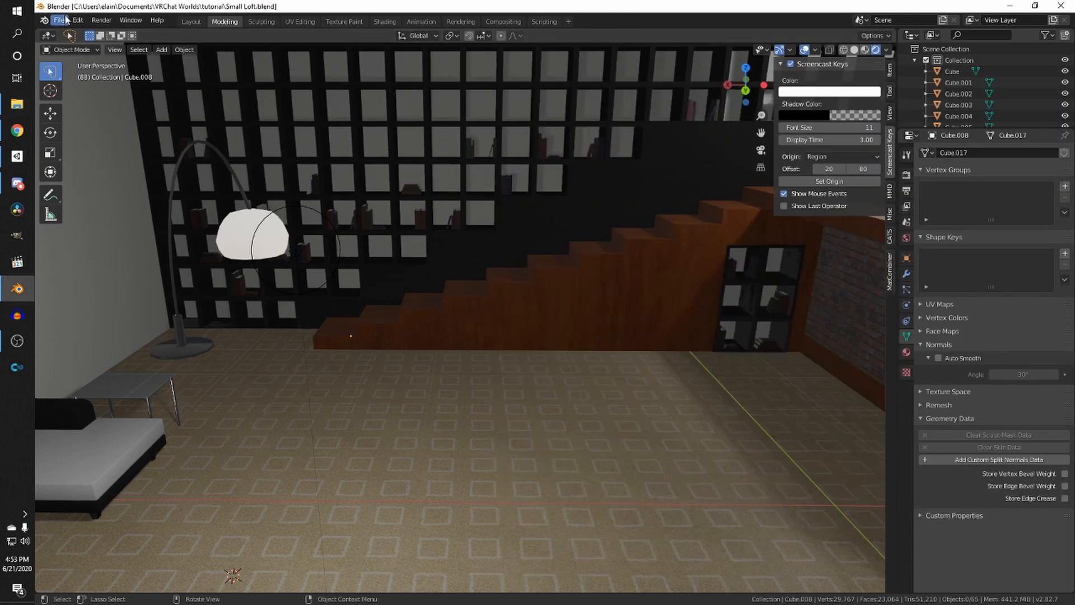
pyautogui.click(59, 20)
pyautogui.moveTo(78, 182)
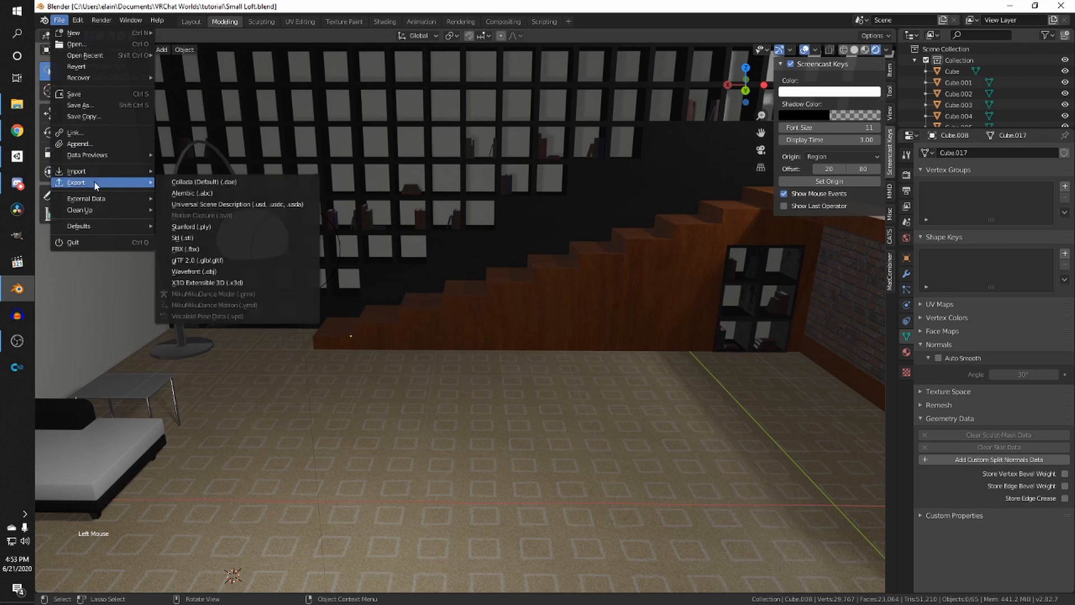
pyautogui.click(185, 249)
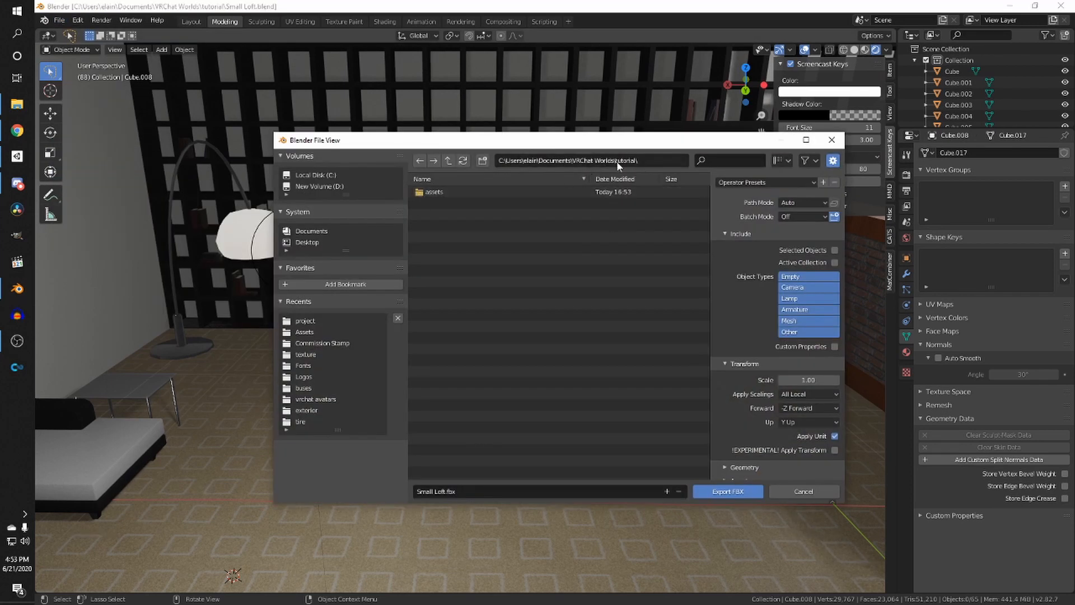
pyautogui.doubleClick(442, 191)
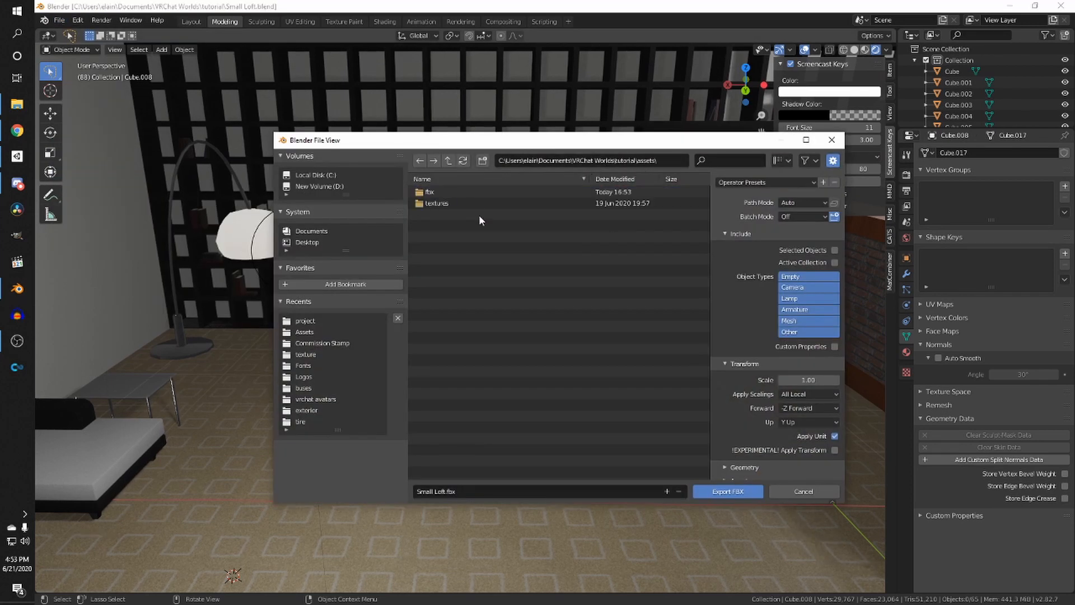
pyautogui.doubleClick(432, 193)
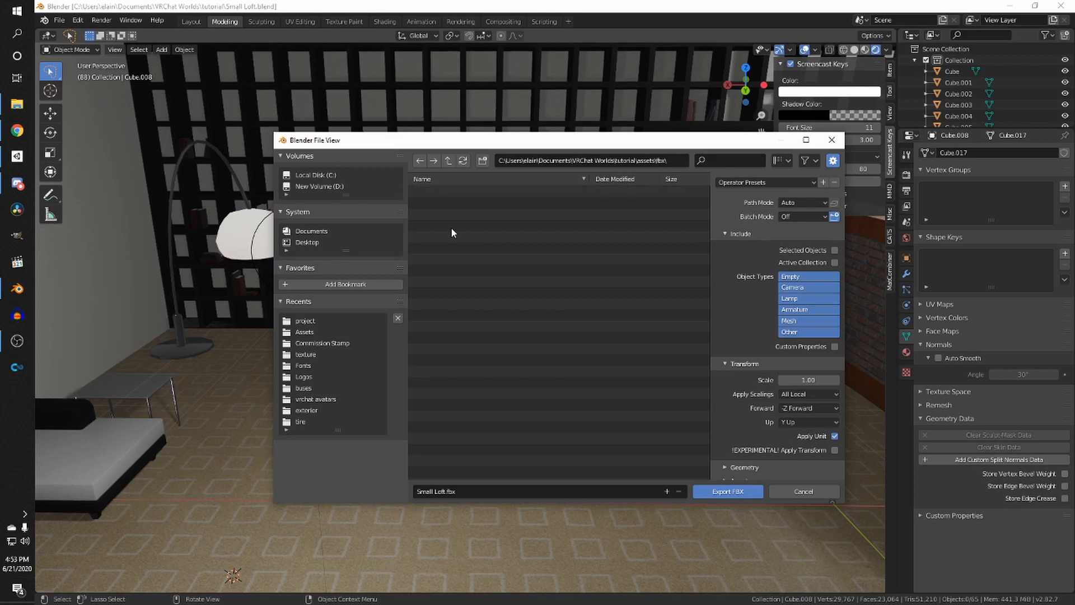
pyautogui.click(728, 492)
pyautogui.scroll(-5, 471, 298)
pyautogui.scroll(3, 471, 297)
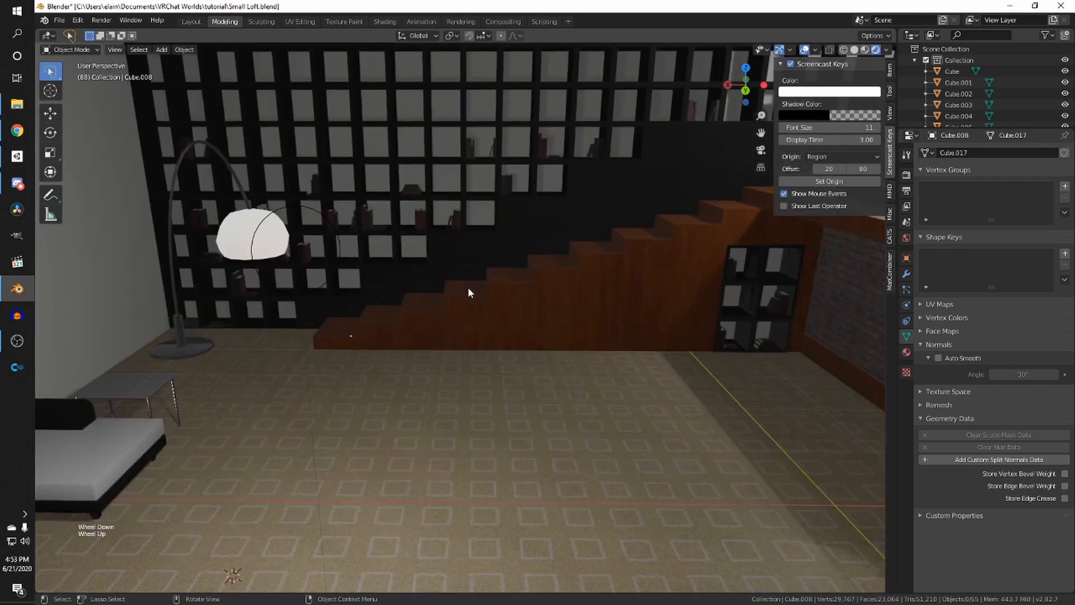
pyautogui.moveTo(468, 287); pyautogui.dragTo(551, 340, button='middle')
pyautogui.hotkey('ctrl', 's')
pyautogui.scroll(2, 527, 306)
pyautogui.keyDown('shift'); pyautogui.scroll(2, 503, 310); pyautogui.keyUp('shift')
pyautogui.scroll(1, 461, 339)
pyautogui.hotkey('ctrl', 's')
pyautogui.moveTo(552, 340); pyautogui.dragTo(405, 340, button='middle')
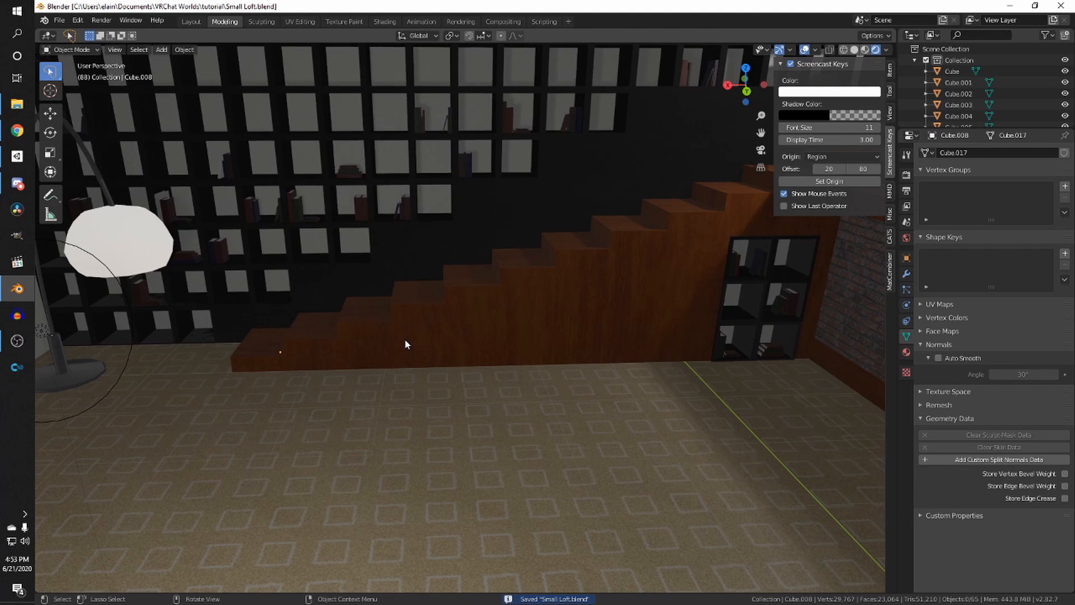
pyautogui.scroll(1, 456, 311)
pyautogui.moveTo(456, 312); pyautogui.dragTo(353, 320, button='middle')
pyautogui.scroll(-3, 401, 307)
pyautogui.keyDown('shift'); pyautogui.scroll(1, 437, 307); pyautogui.keyUp('shift')
pyautogui.keyDown('shift'); pyautogui.scroll(1, 592, 325); pyautogui.keyUp('shift')
pyautogui.hotkey('ctrl', 's')
pyautogui.scroll(-2, 253, 338)
pyautogui.scroll(3, 253, 338)
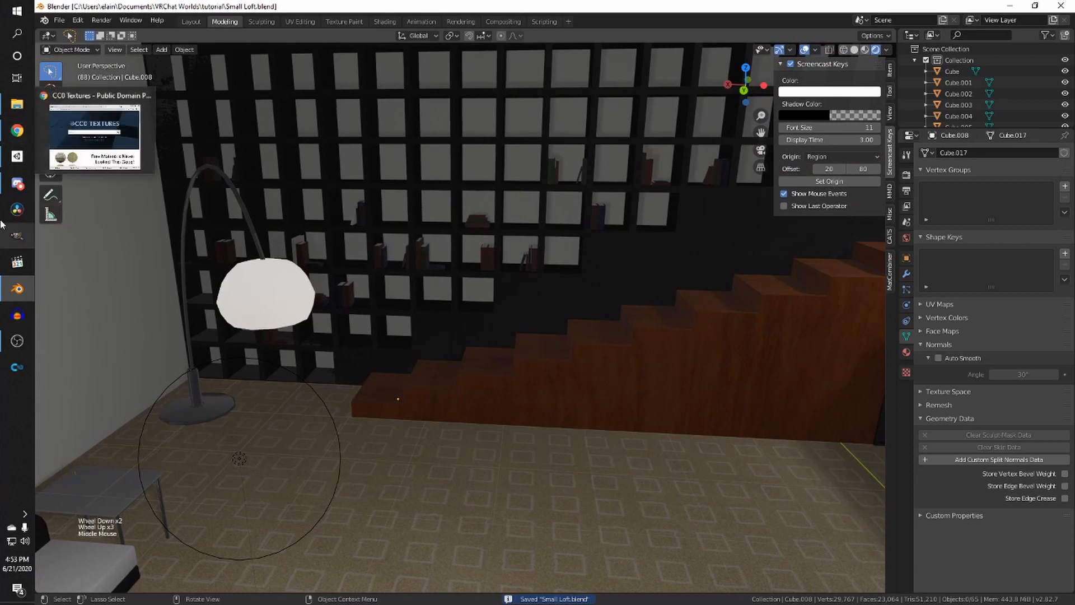
# - Open Unity Hub, start a new project, and choose Unity version 2018.4.20f1
pyautogui.click(17, 236)
pyautogui.scroll(-2, 504, 241)
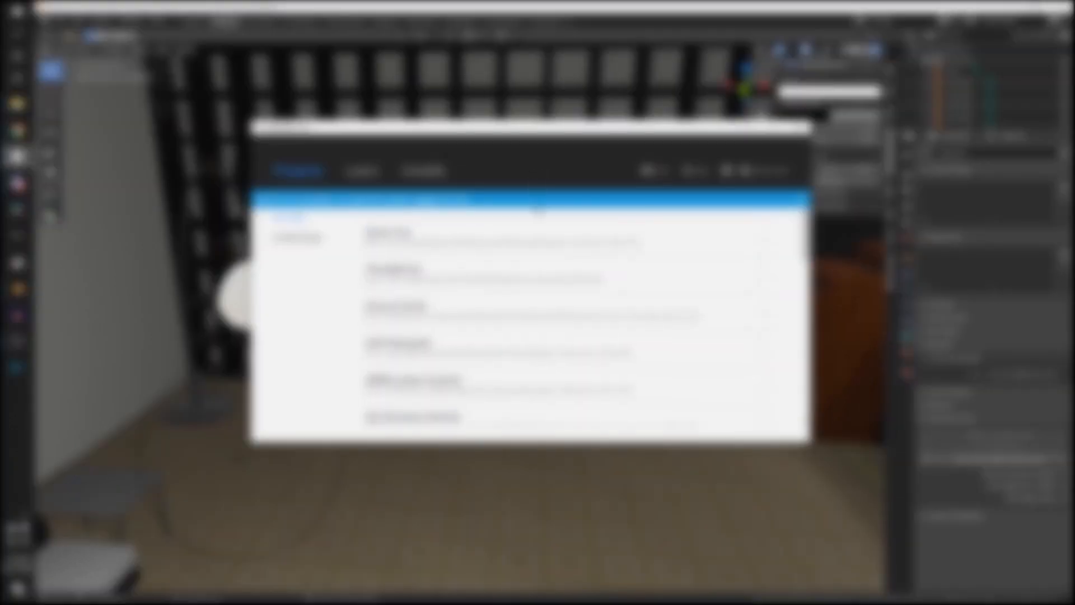
pyautogui.scroll(1, 508, 252)
pyautogui.moveTo(17, 159)
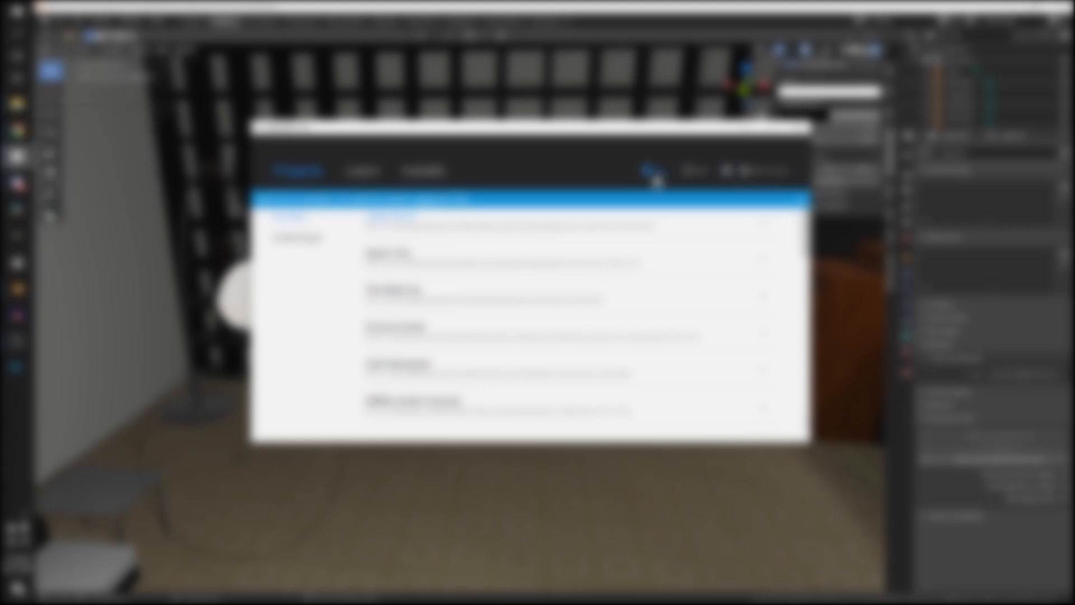
pyautogui.click(655, 171)
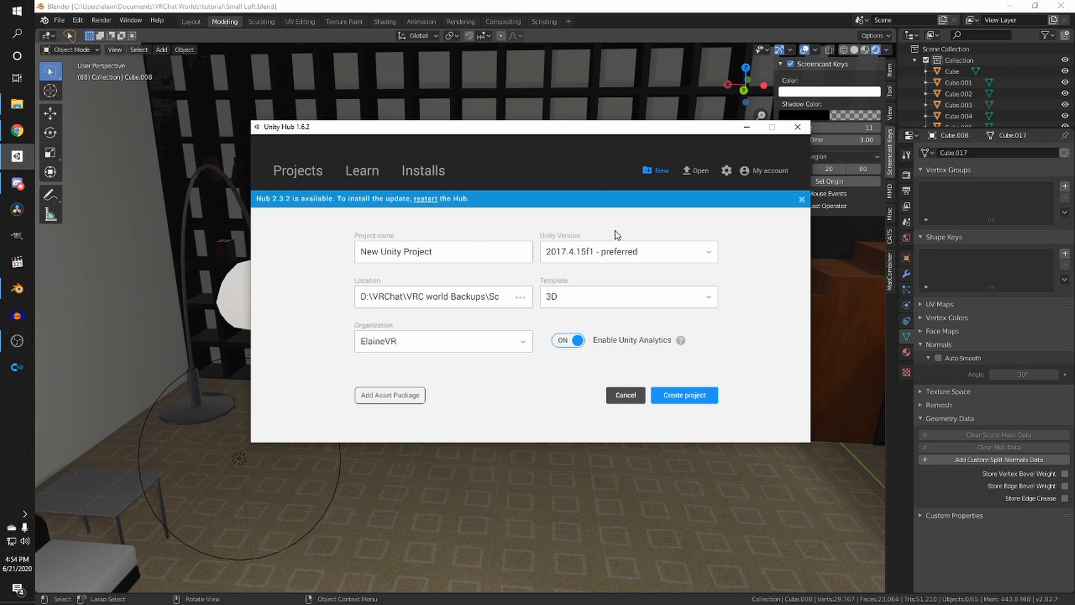
pyautogui.click(598, 255)
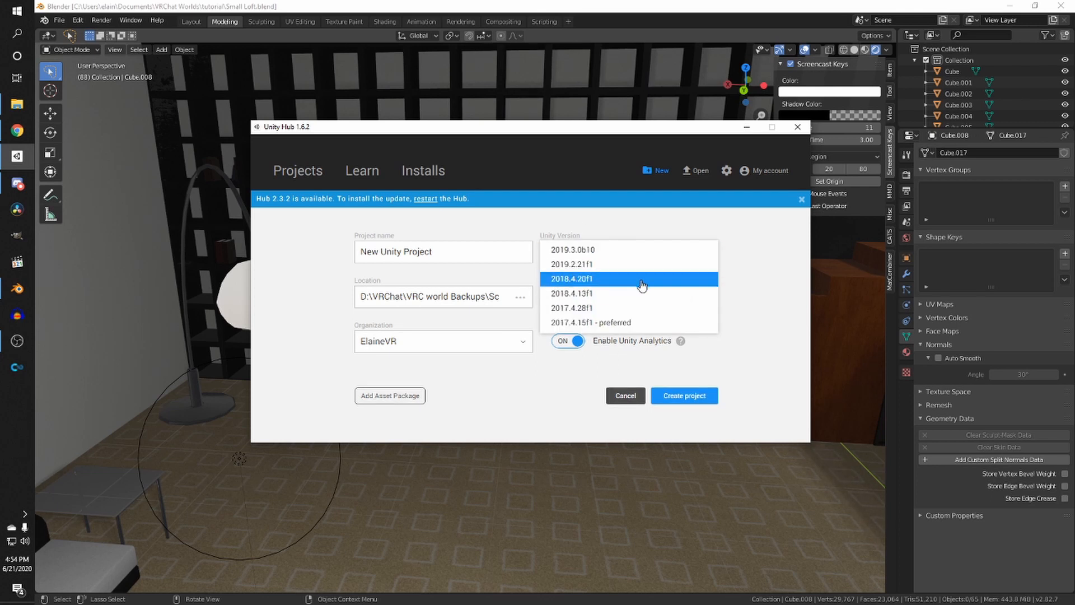
pyautogui.click(600, 280)
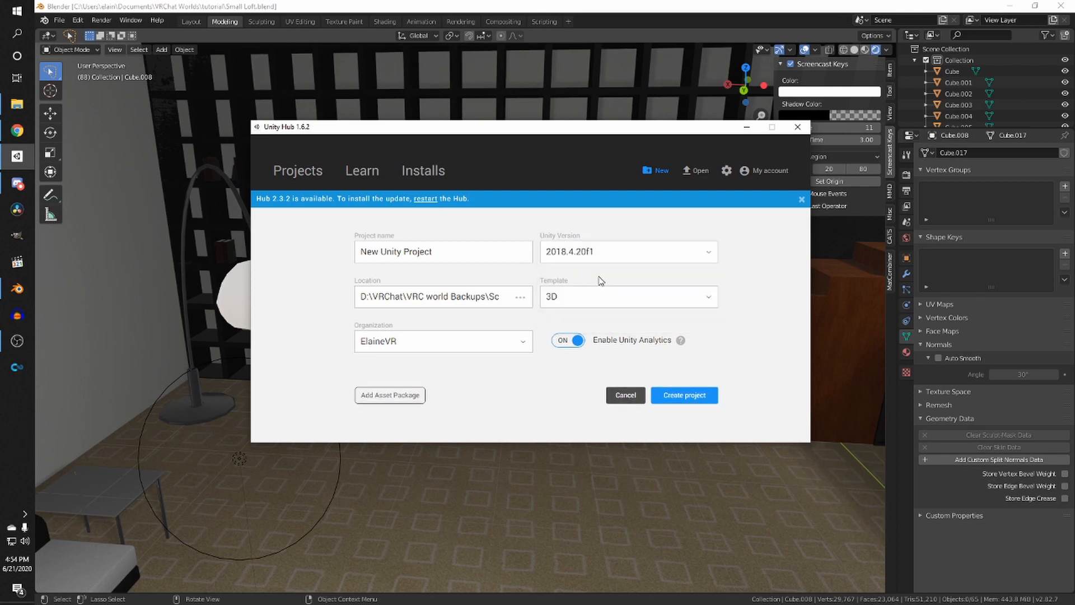
# - Name the project Small Loft and browse its location to Documents > VRChat Worlds > tutorial
pyautogui.moveTo(451, 246); pyautogui.dragTo(329, 246)
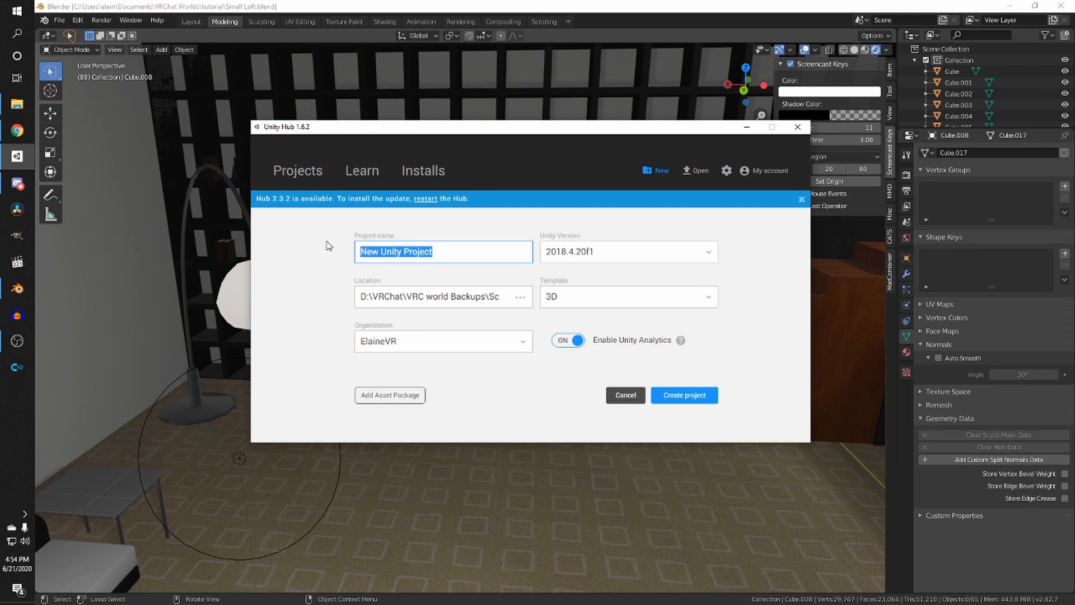
pyautogui.write('Small Loft')
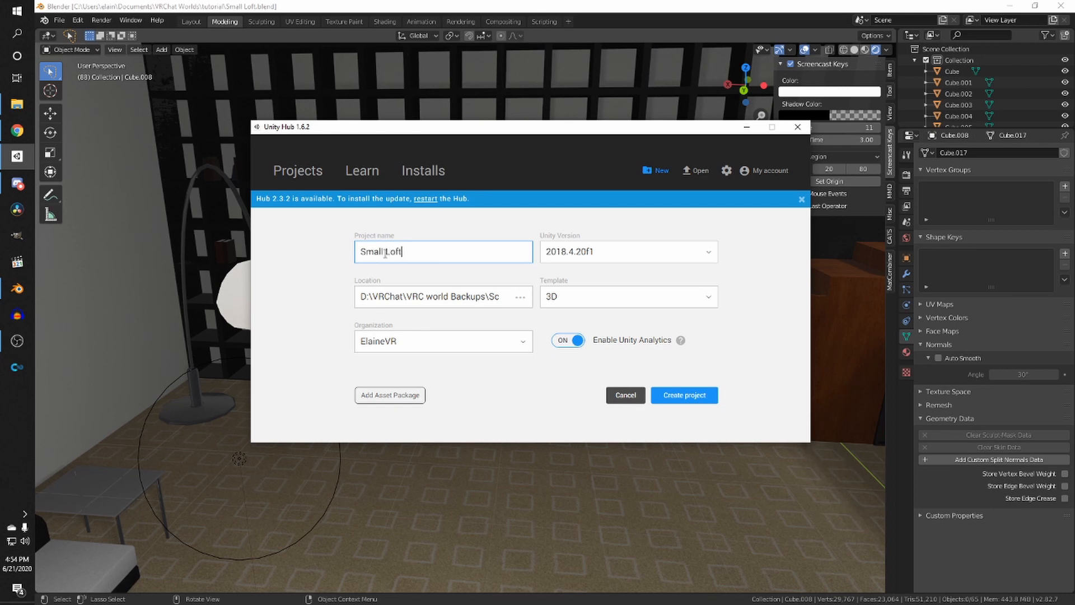
pyautogui.click(521, 297)
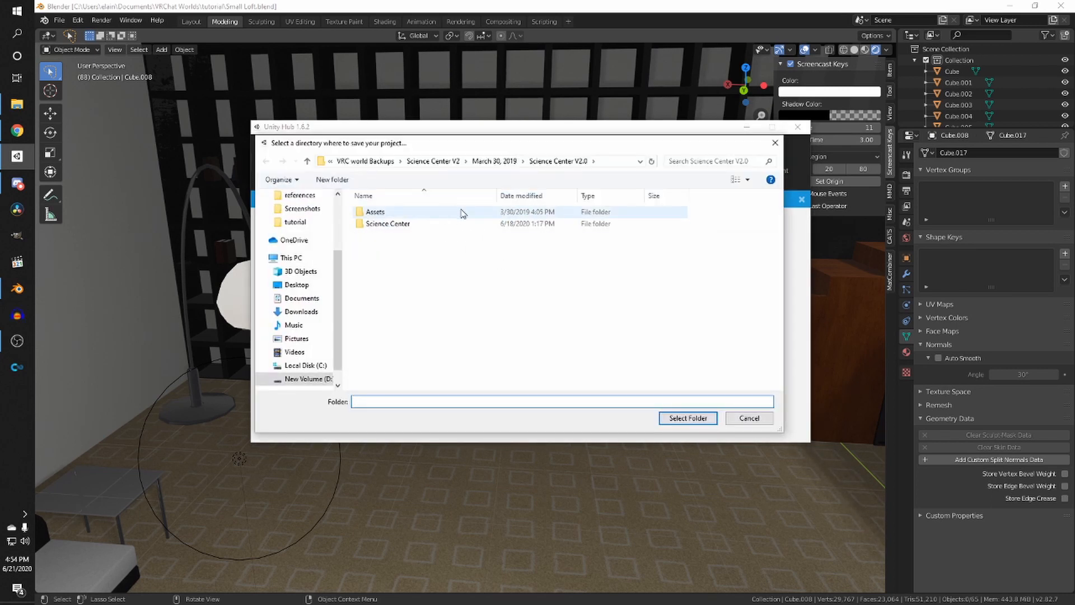
pyautogui.click(368, 161)
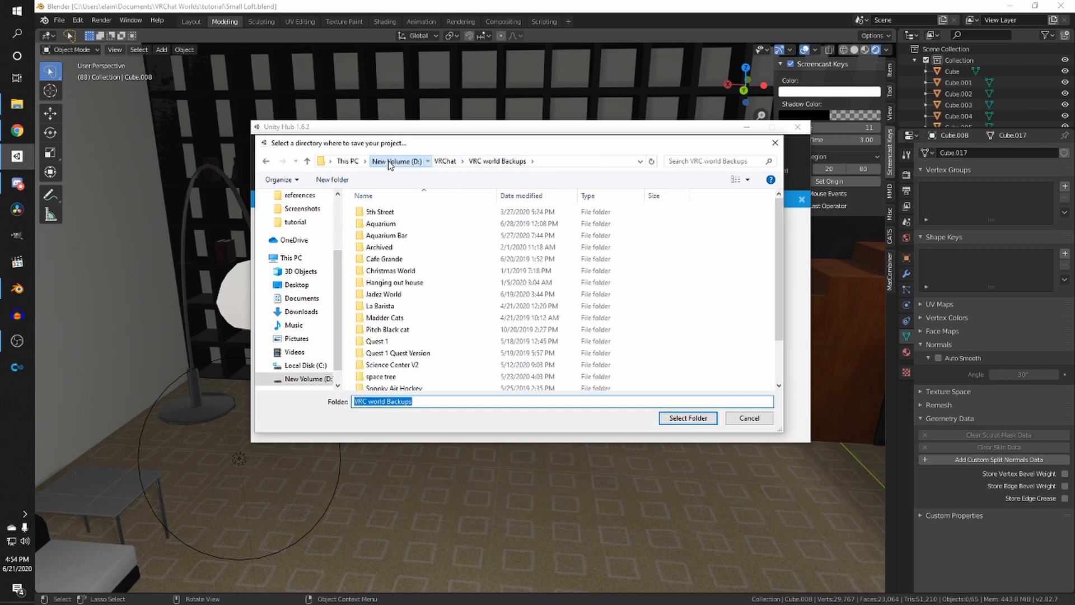
pyautogui.click(386, 161)
pyautogui.scroll(3, 297, 258)
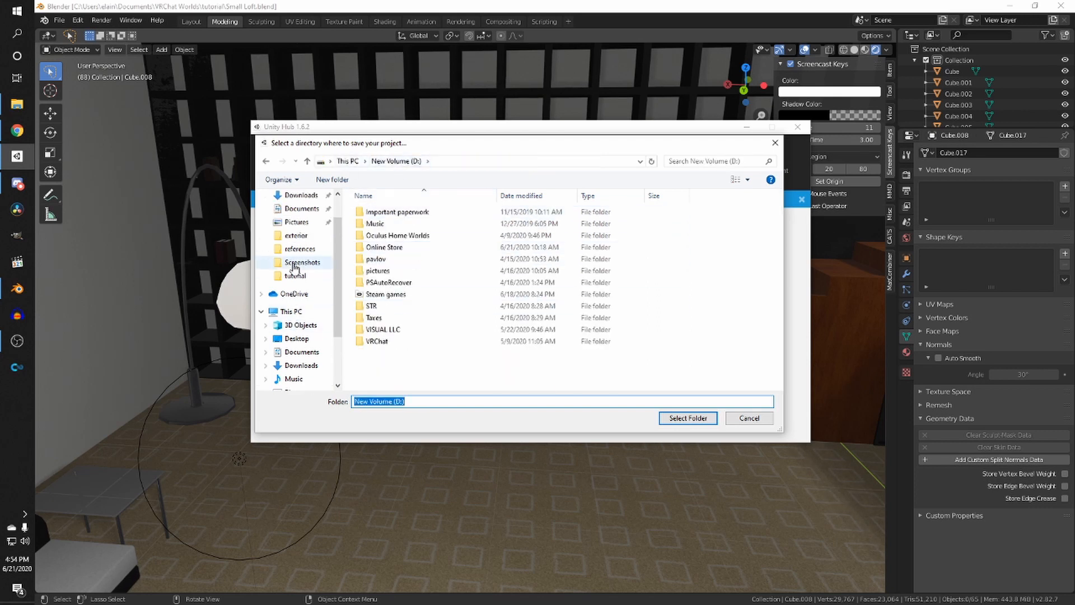
pyautogui.click(301, 244)
pyautogui.scroll(-1, 364, 288)
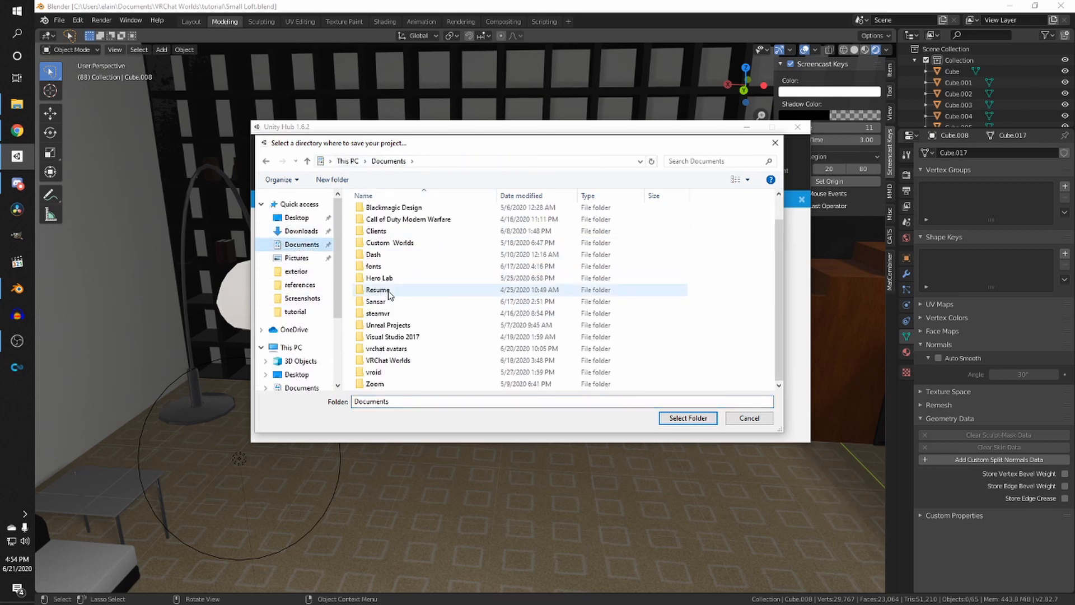
pyautogui.doubleClick(386, 361)
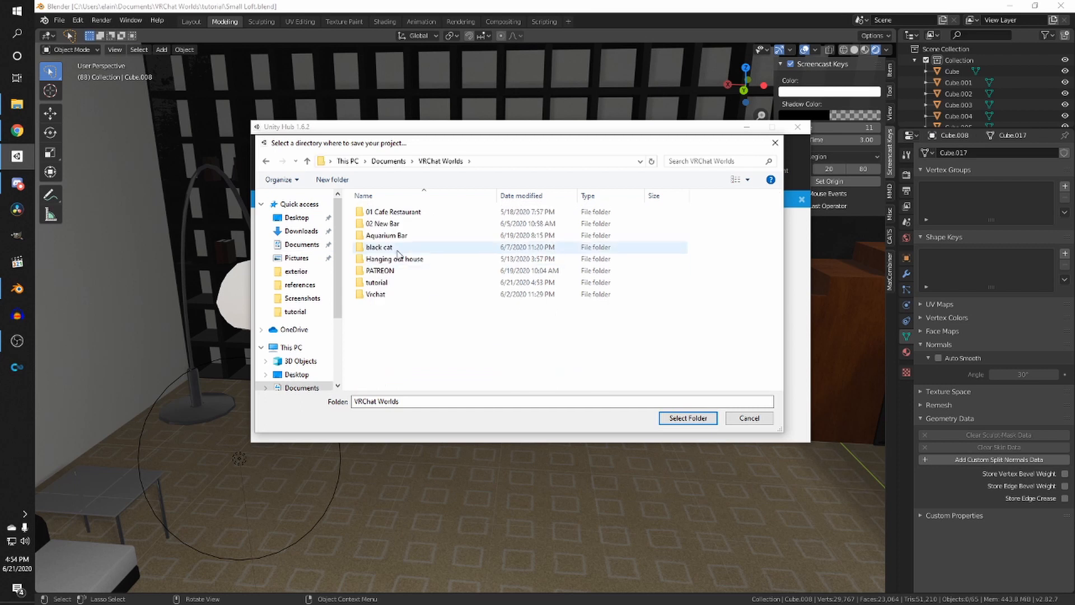
pyautogui.doubleClick(374, 282)
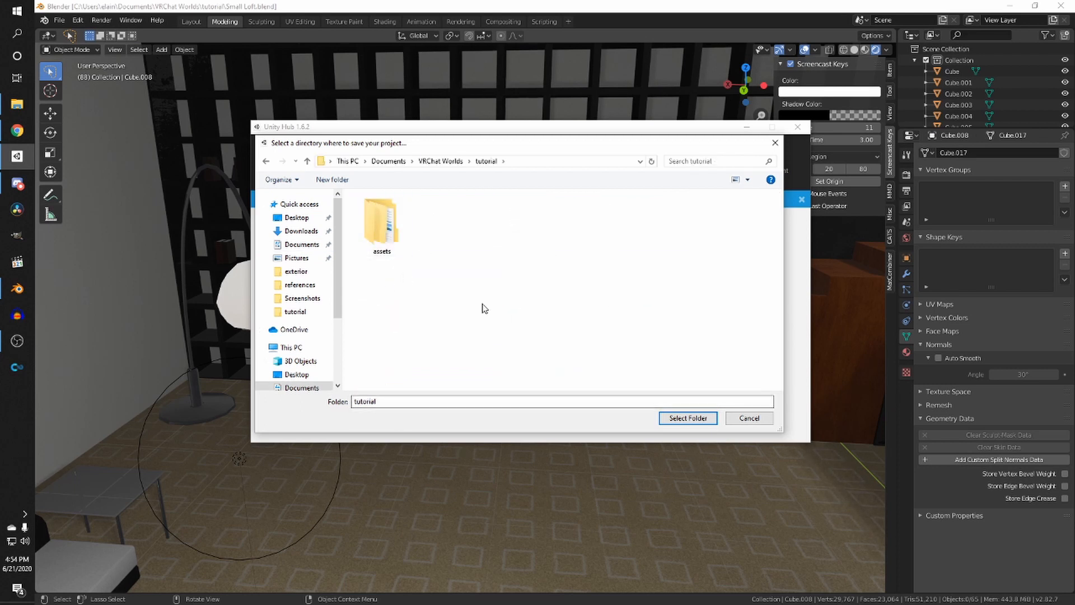
# - Create a new folder named unity inside tutorial, select it as the location, and create the project
pyautogui.hotkey('ctrl', 'shift', 'n')
pyautogui.write('unity')
pyautogui.press('Return')
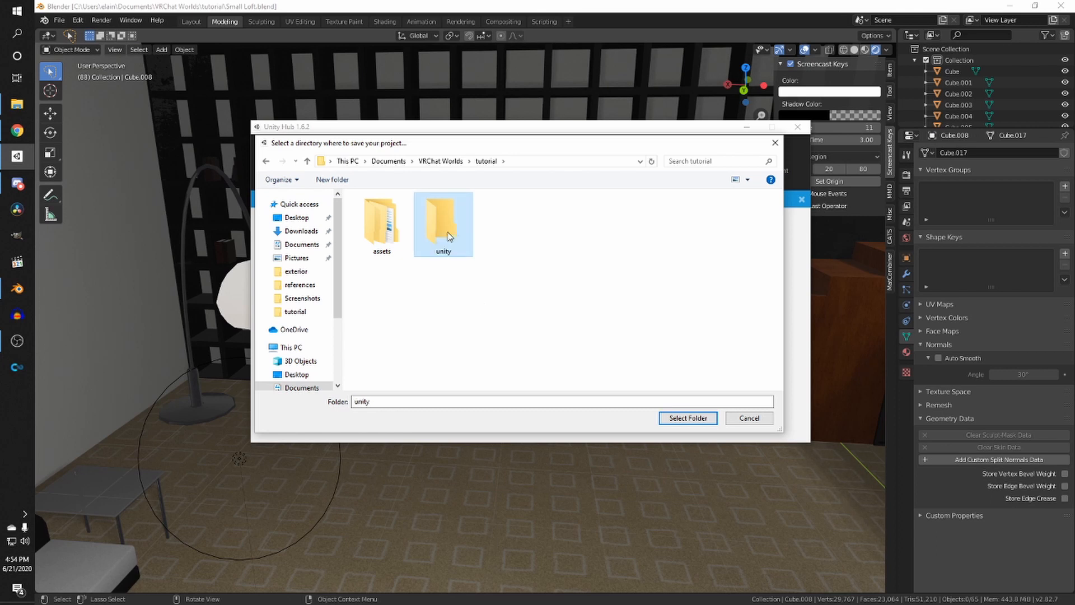
pyautogui.doubleClick(449, 234)
pyautogui.click(688, 417)
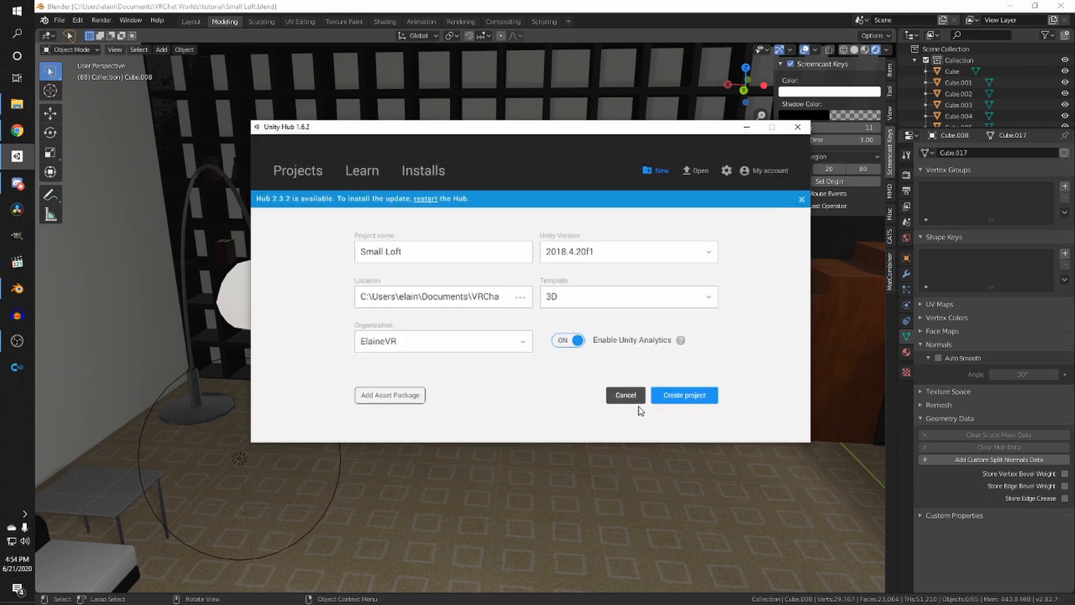
pyautogui.click(689, 402)
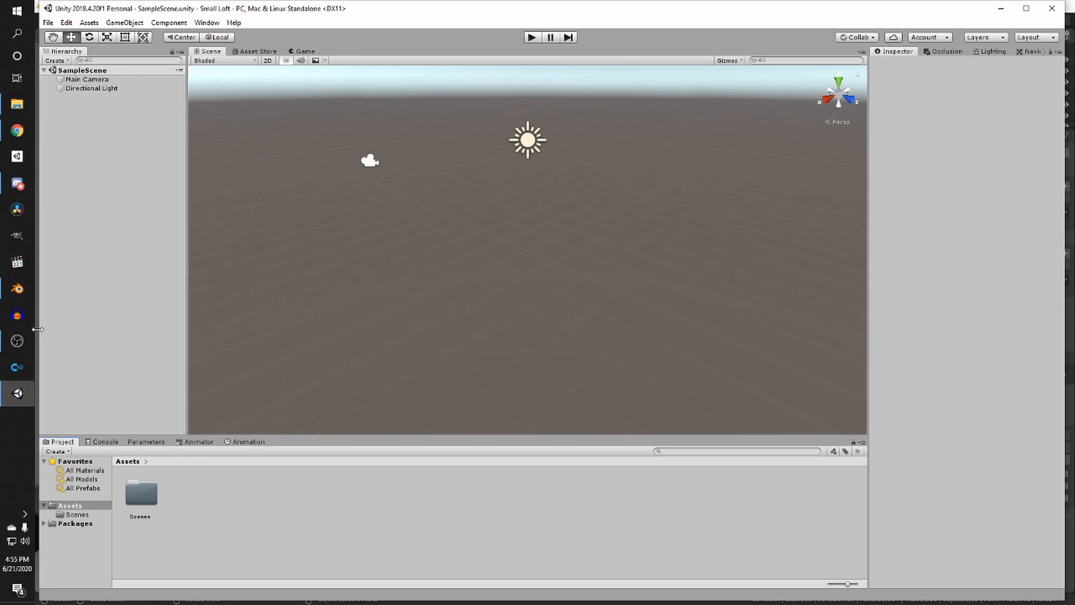
# - Open File Explorer and browse to the Documents > VRChat Worlds > Vrchat folder
pyautogui.click(17, 340)
pyautogui.click(17, 341)
pyautogui.click(21, 108)
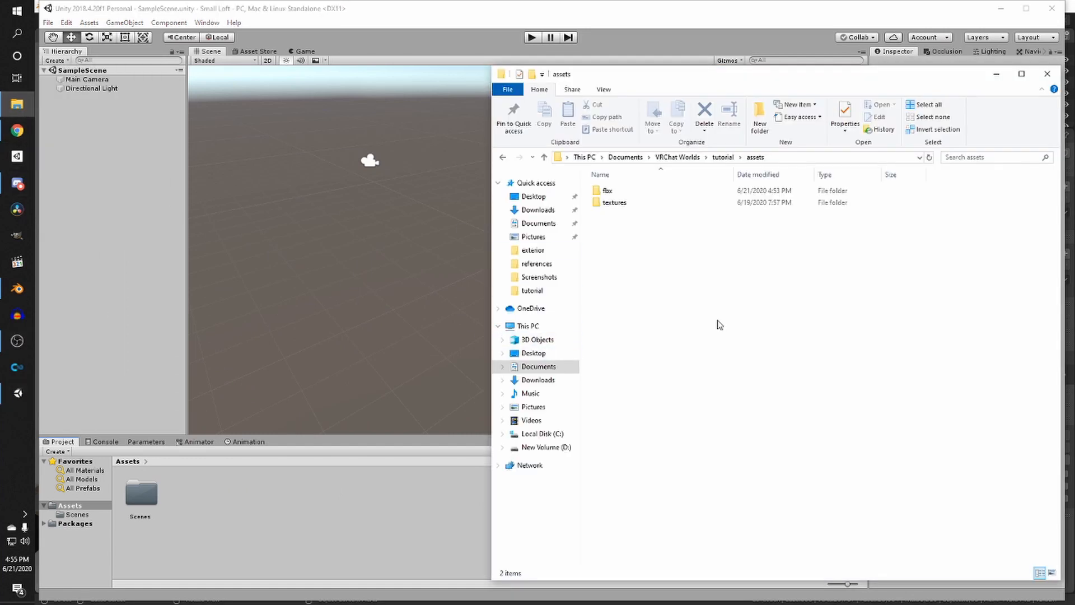
pyautogui.click(626, 158)
pyautogui.doubleClick(624, 355)
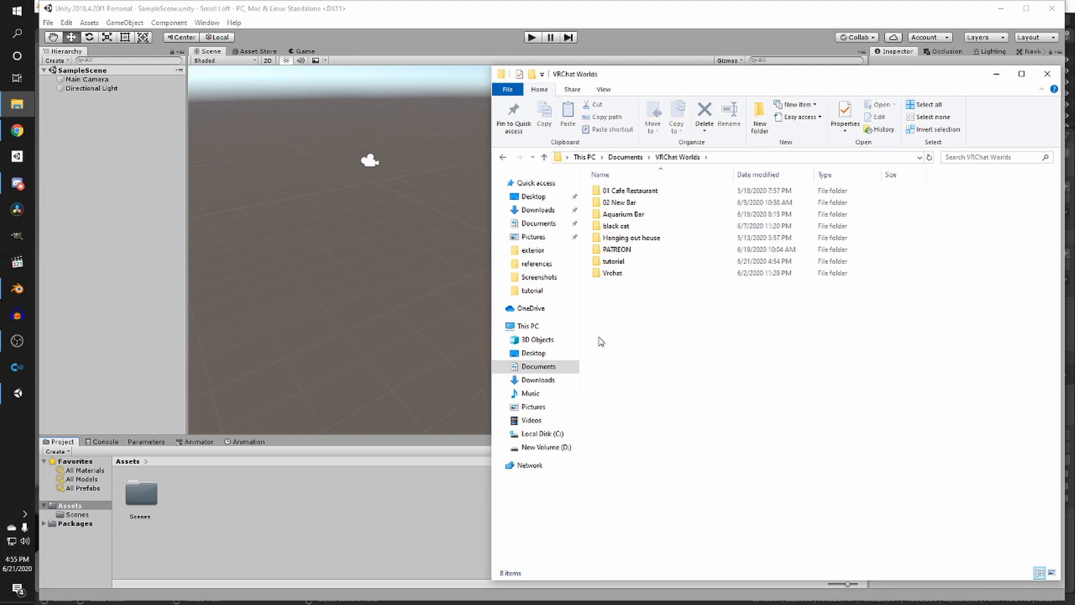
pyautogui.doubleClick(613, 273)
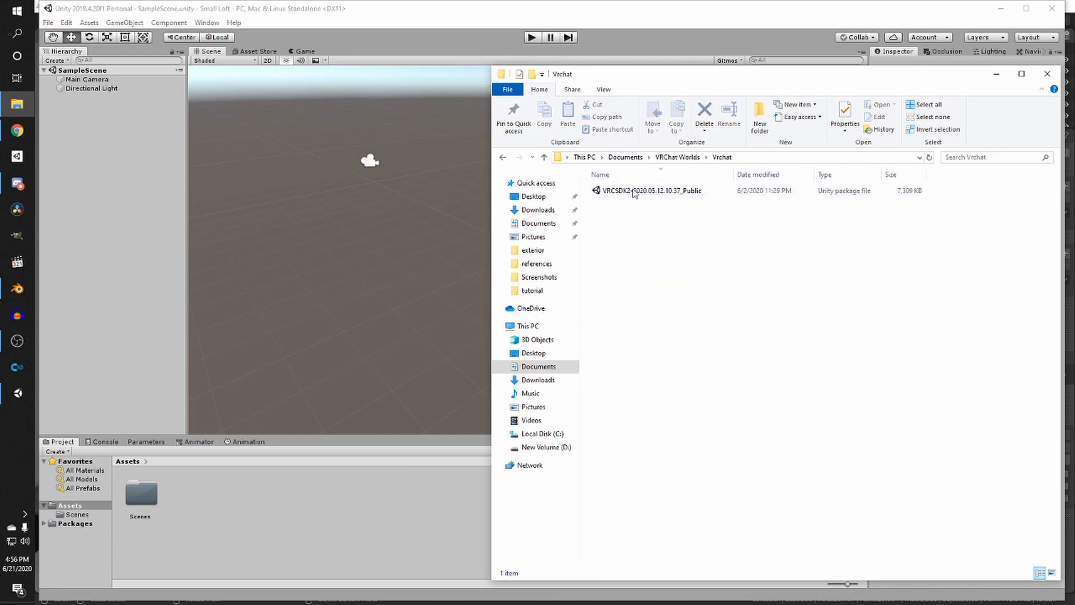
# - Drag the VRCSDK2-2020.05.12.10.37_Public package into the Unity project and import all of its items
pyautogui.click(599, 193)
pyautogui.moveTo(638, 78); pyautogui.dragTo(597, 79)
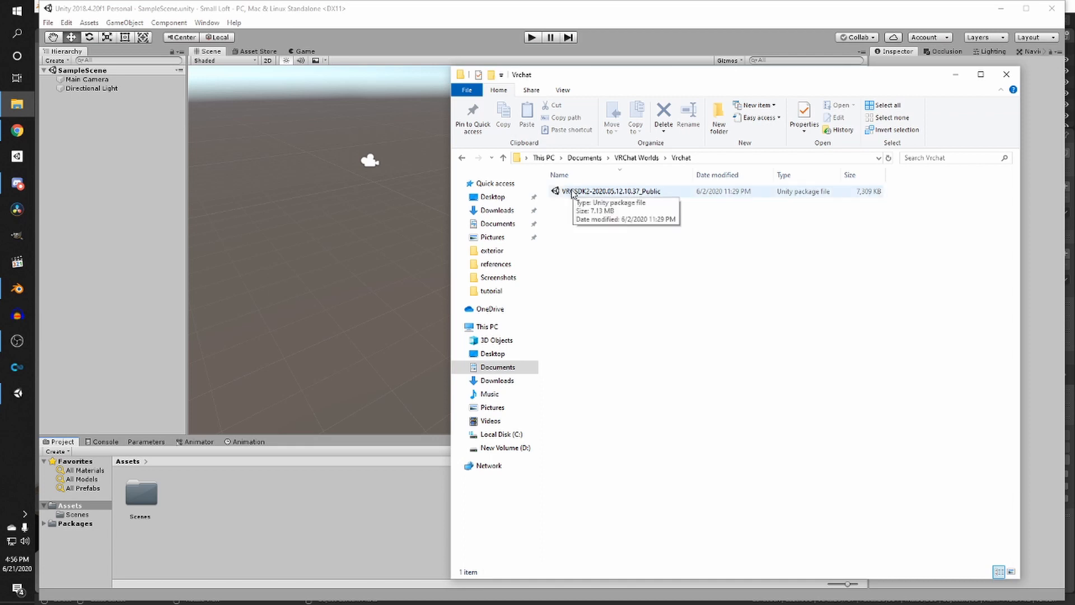
pyautogui.click(602, 195)
pyautogui.moveTo(557, 187); pyautogui.dragTo(286, 183)
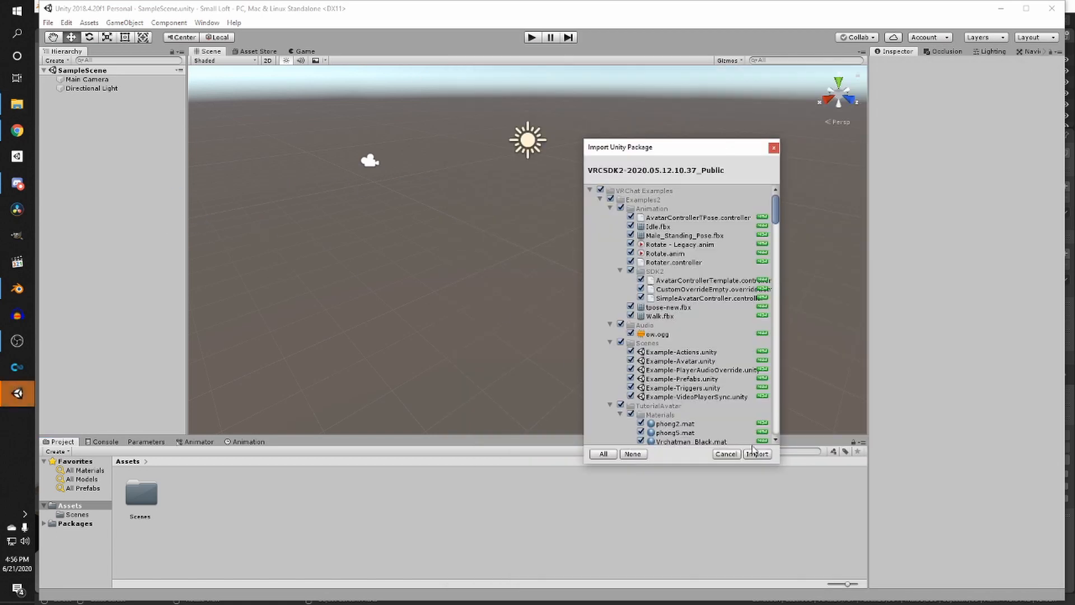
pyautogui.click(757, 453)
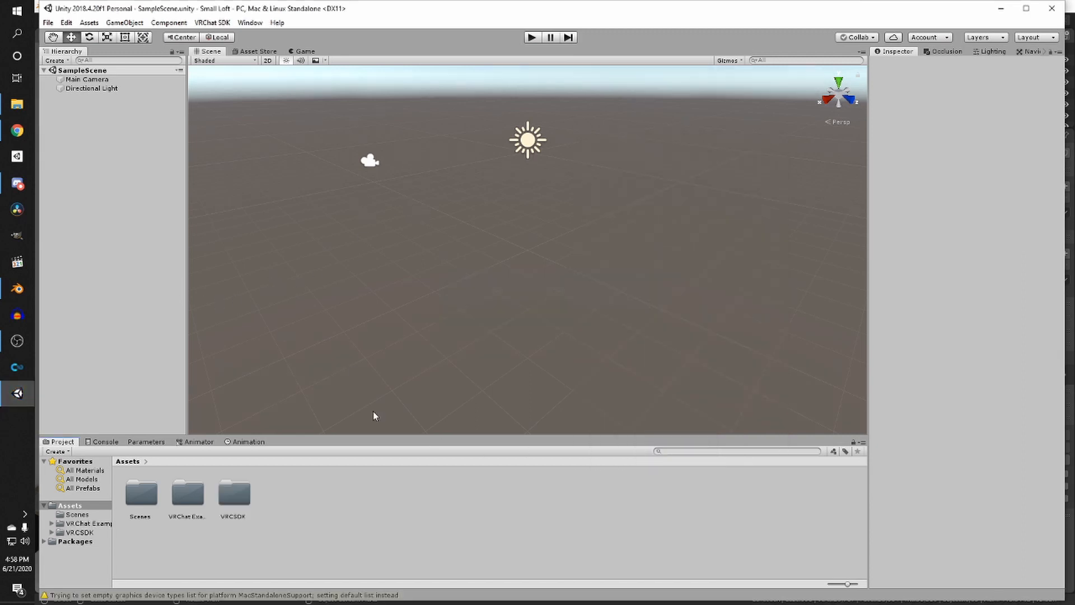
# - Browse to tutorial > assets > fbx and drag the Small Loft FBX into the project's Assets folder
pyautogui.click(10, 103)
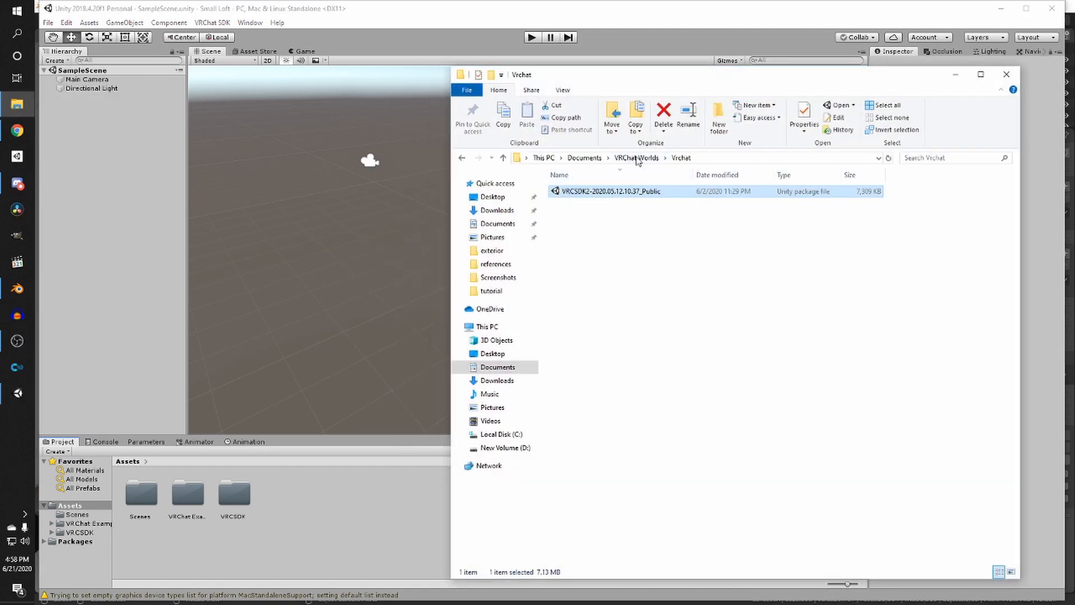
pyautogui.click(592, 159)
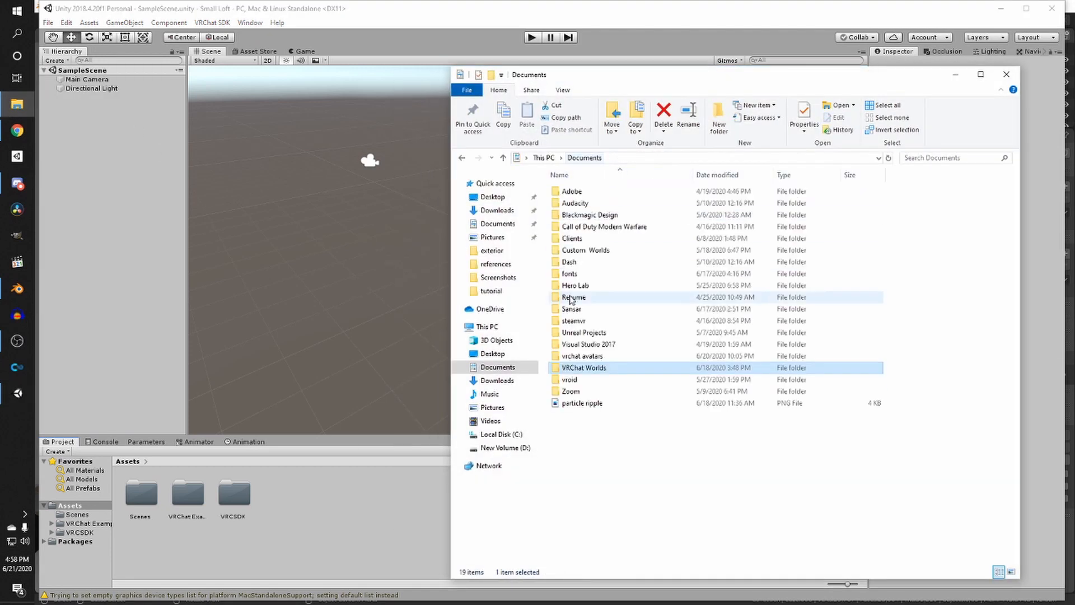
pyautogui.doubleClick(607, 369)
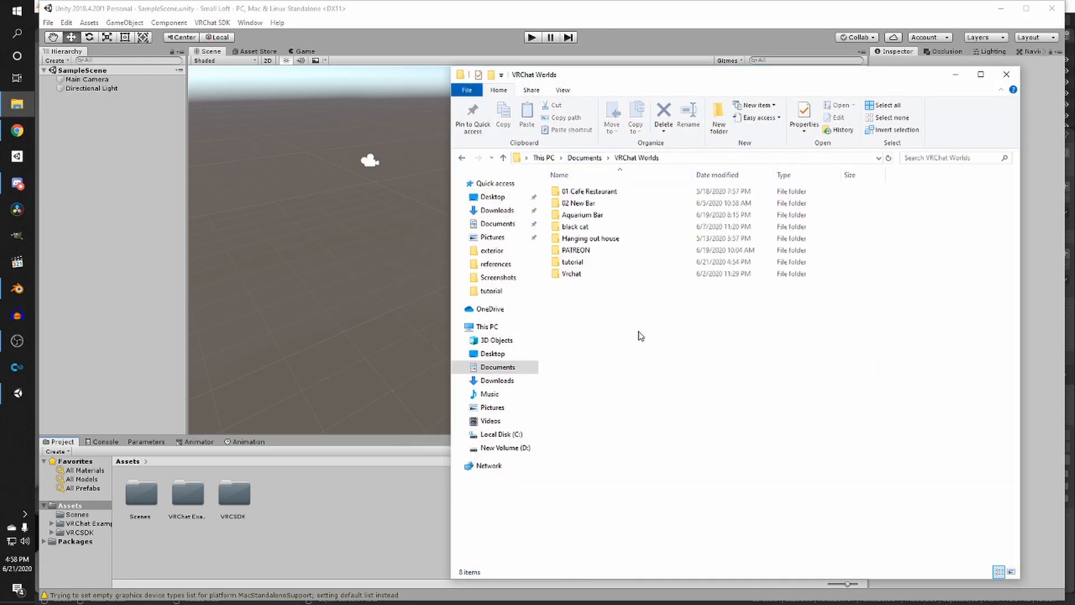
pyautogui.doubleClick(591, 261)
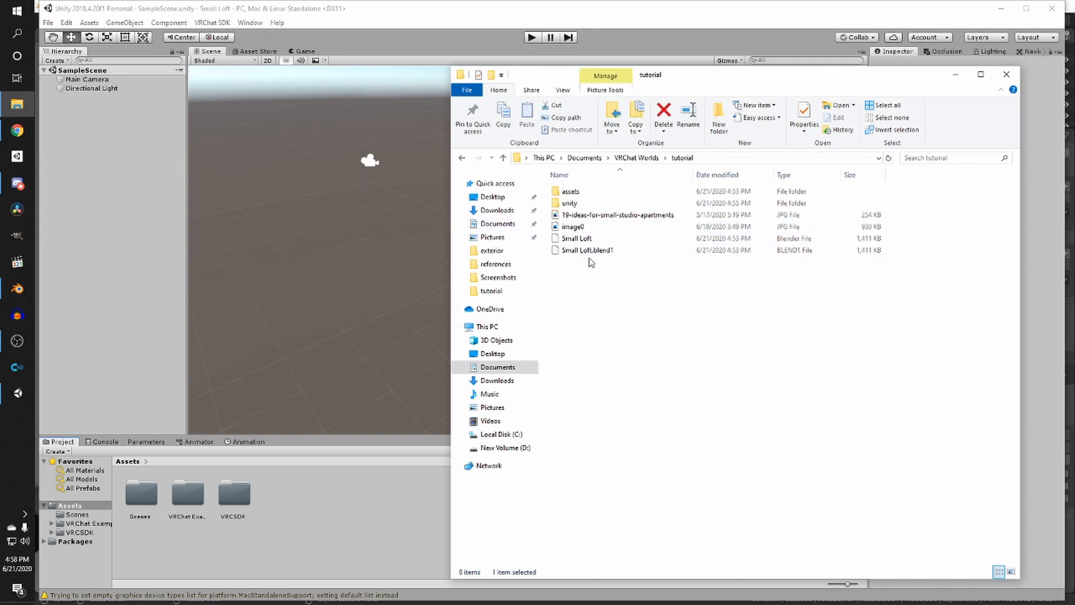
pyautogui.doubleClick(570, 192)
pyautogui.doubleClick(574, 193)
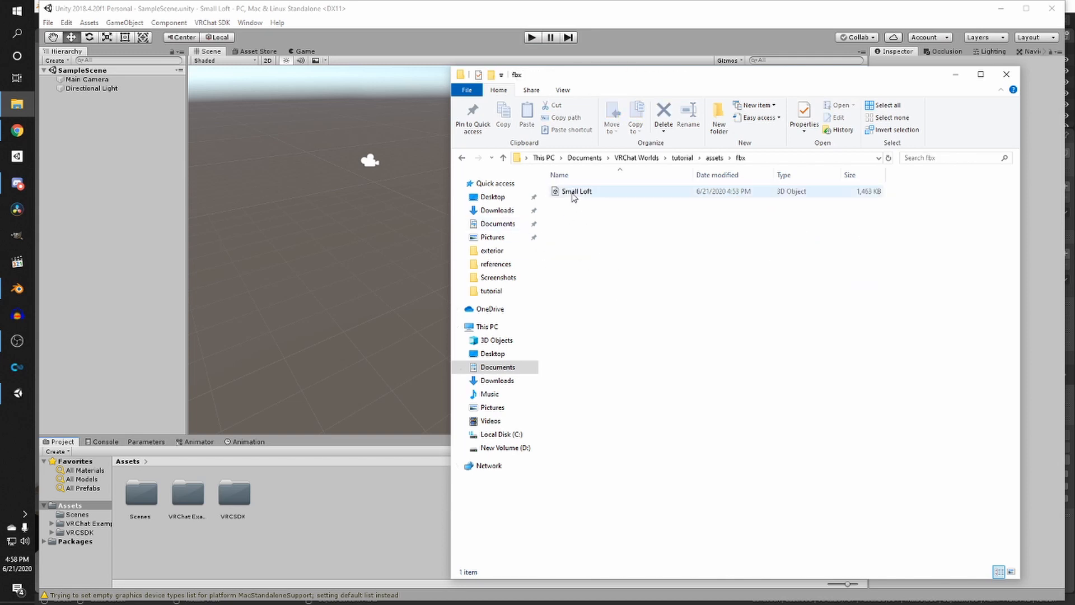
pyautogui.moveTo(573, 193); pyautogui.dragTo(369, 508)
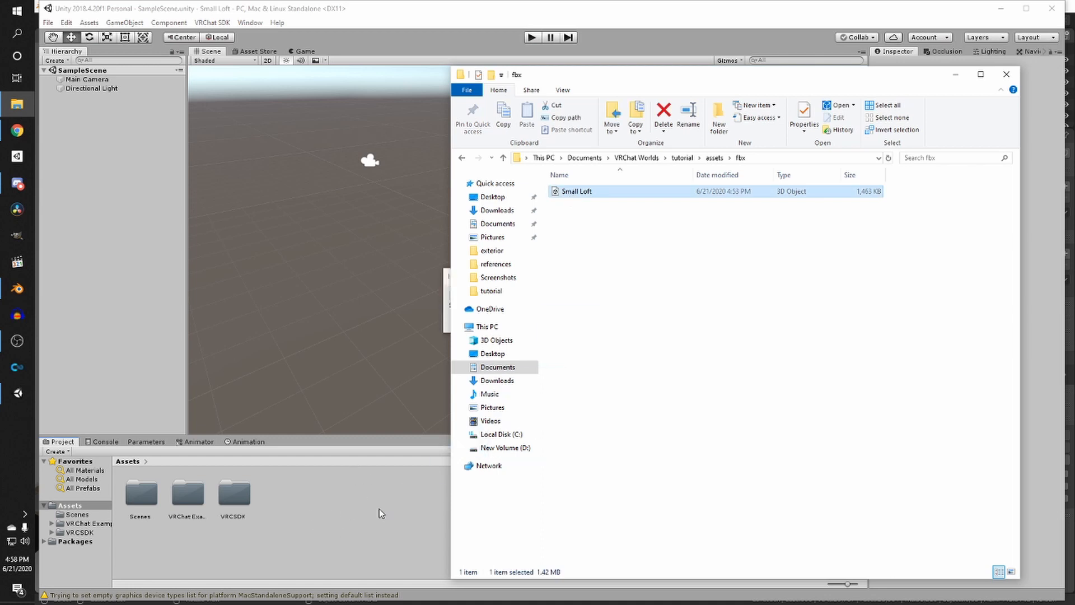
pyautogui.click(955, 75)
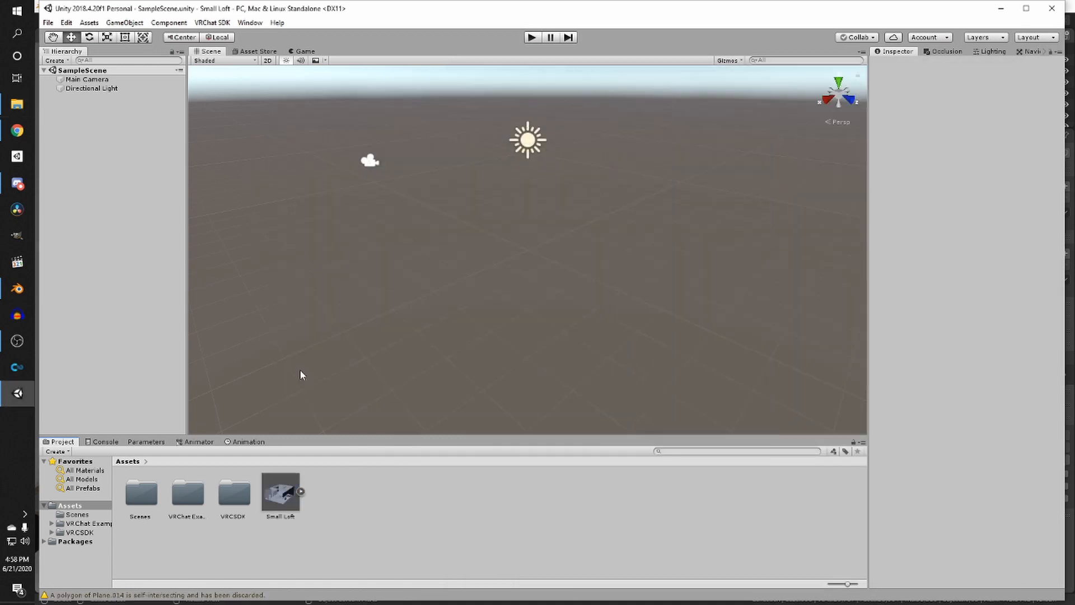
pyautogui.scroll(-1, 331, 341)
pyautogui.scroll(2, 350, 349)
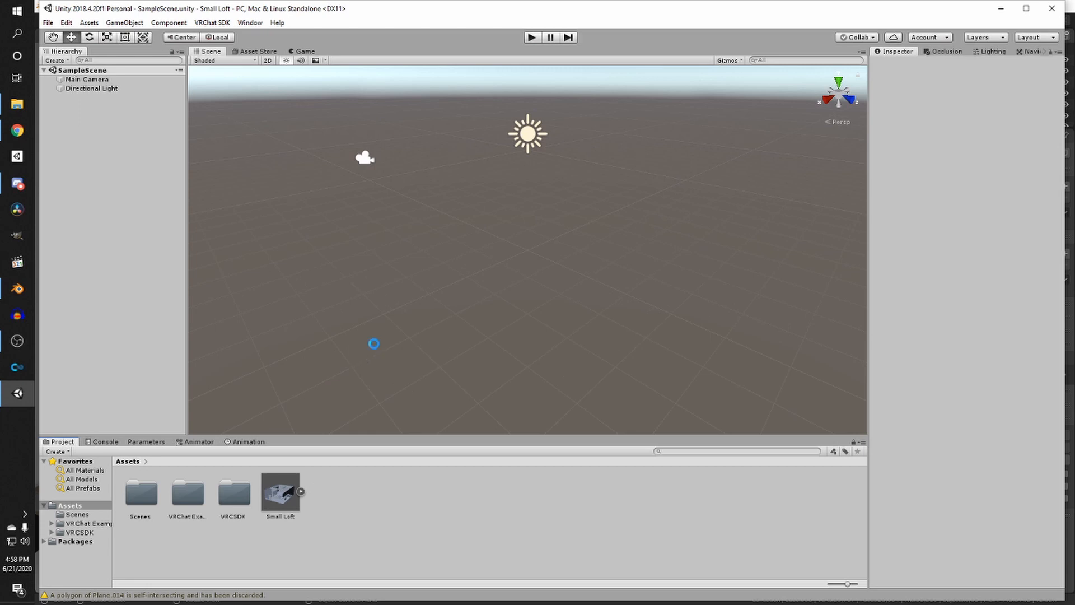
# - Reopen the assets folder in File Explorer and drag the textures folder into the project's Assets
pyautogui.click(16, 104)
pyautogui.moveTo(788, 67); pyautogui.dragTo(787, 57)
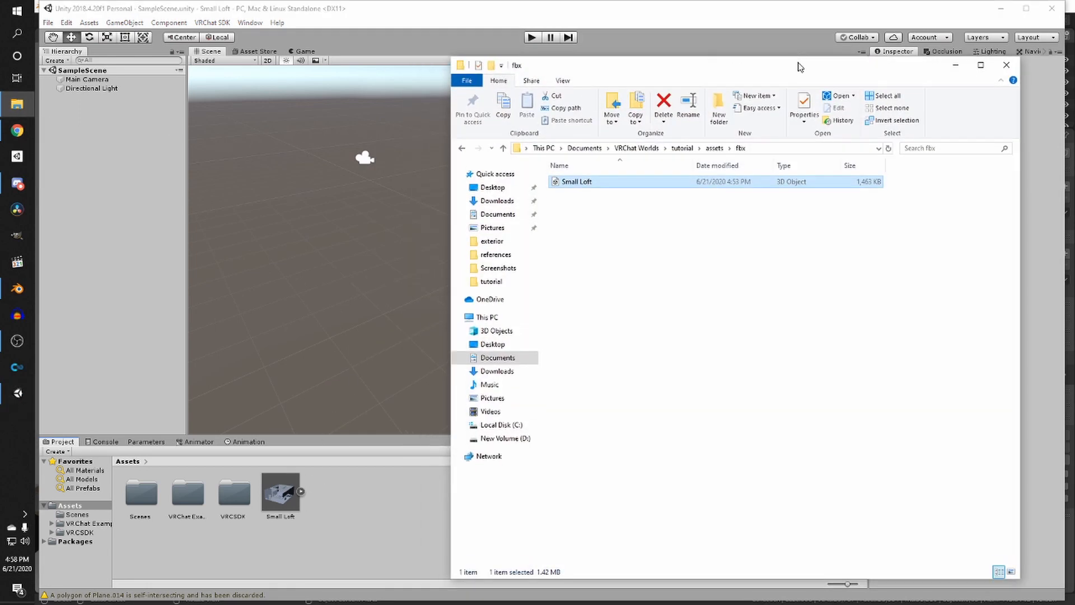
pyautogui.click(714, 147)
pyautogui.moveTo(695, 74); pyautogui.dragTo(772, 56)
pyautogui.click(647, 177)
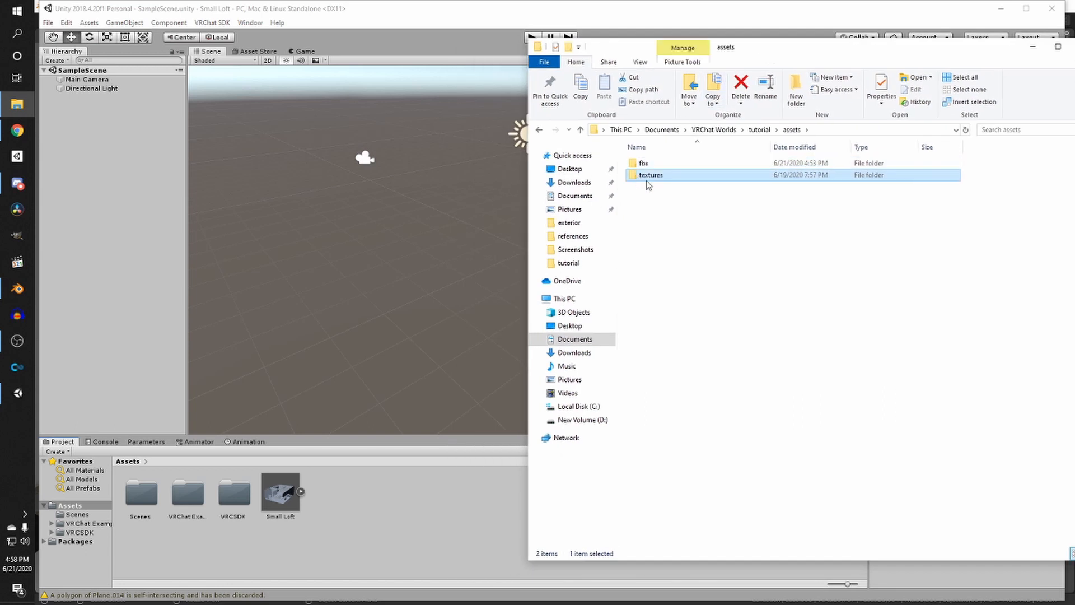
pyautogui.doubleClick(649, 178)
pyautogui.click(539, 129)
pyautogui.moveTo(644, 176); pyautogui.dragTo(365, 514)
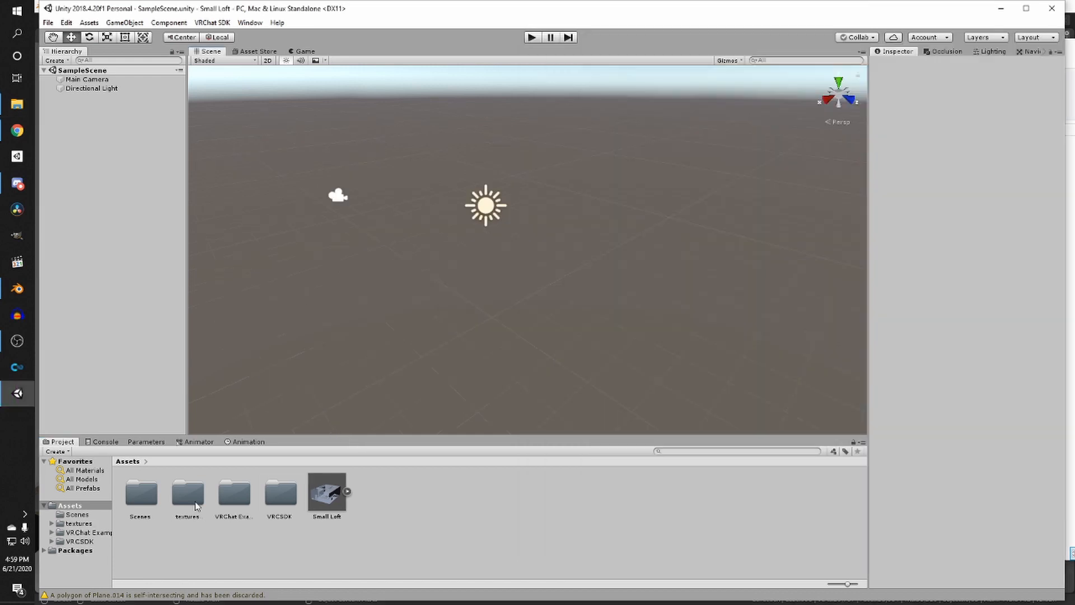
# - Select the Small Loft model asset and enable Generate Lightmap UVs in its import settings
pyautogui.click(330, 490)
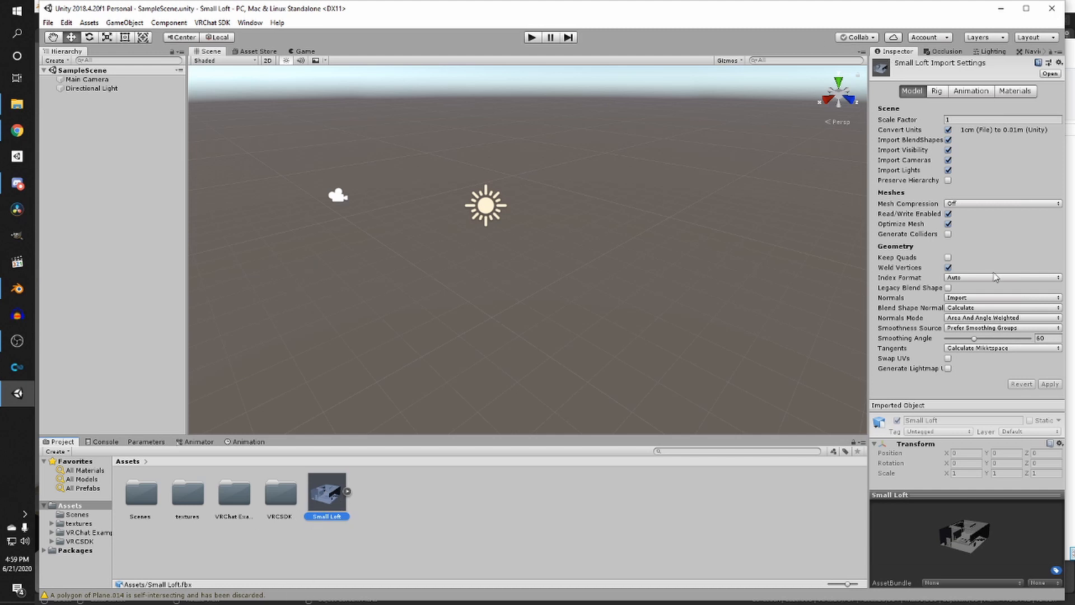
pyautogui.click(949, 369)
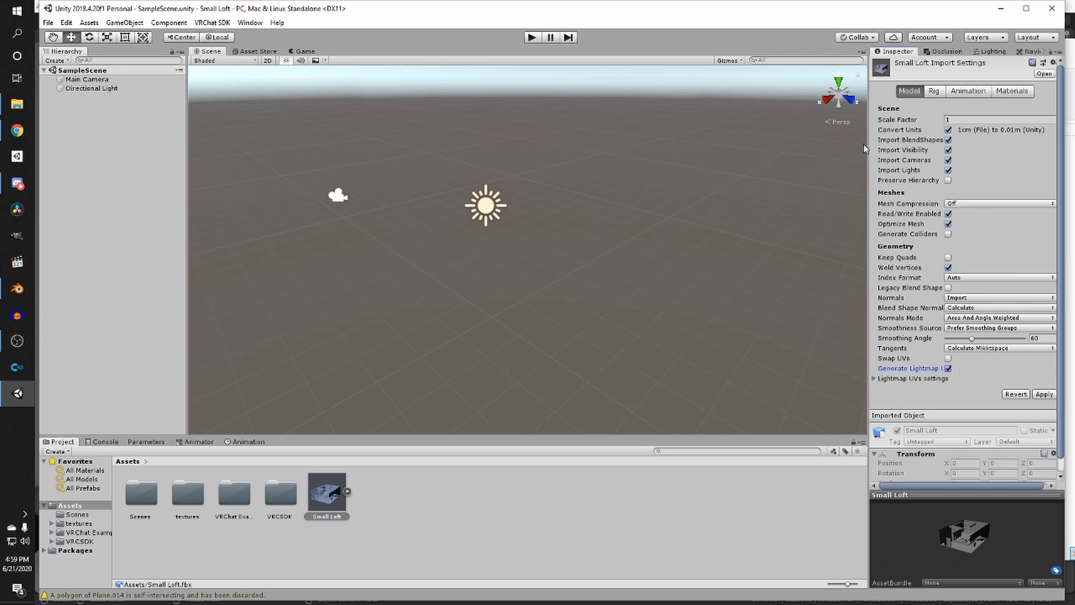
# - Apply the model's import settings and fix the listed textures as normal maps
pyautogui.moveTo(868, 148); pyautogui.dragTo(827, 157)
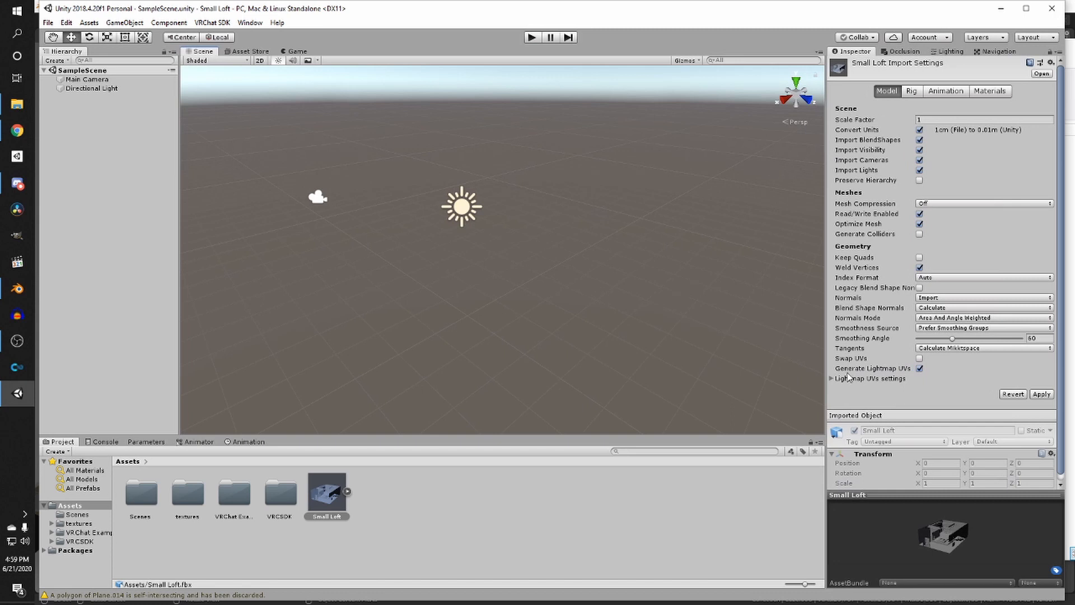
pyautogui.click(1042, 395)
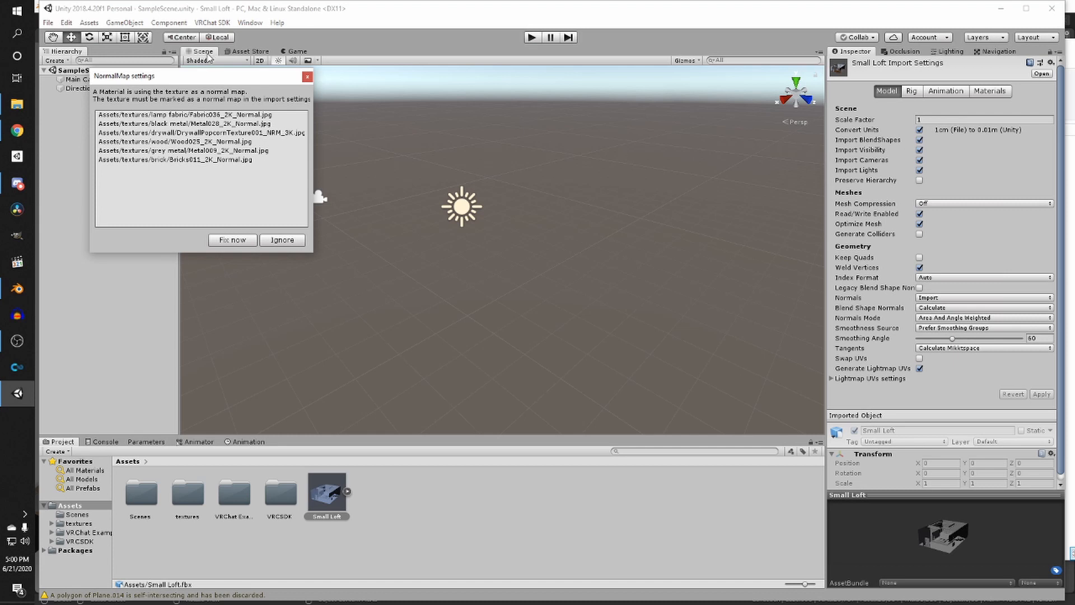
pyautogui.moveTo(161, 80); pyautogui.dragTo(192, 88)
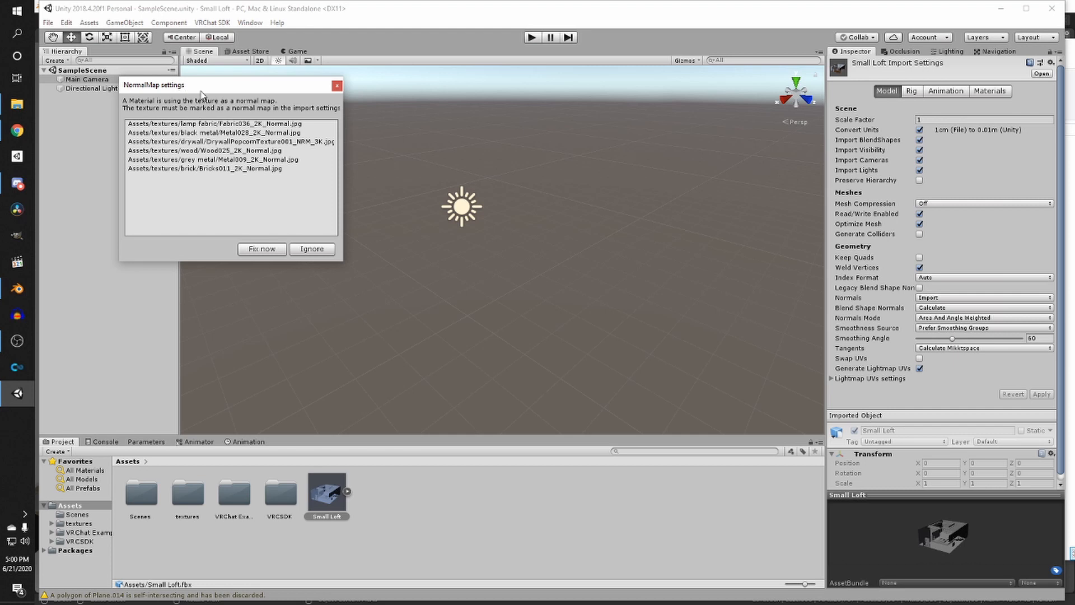
pyautogui.moveTo(178, 91); pyautogui.dragTo(154, 113)
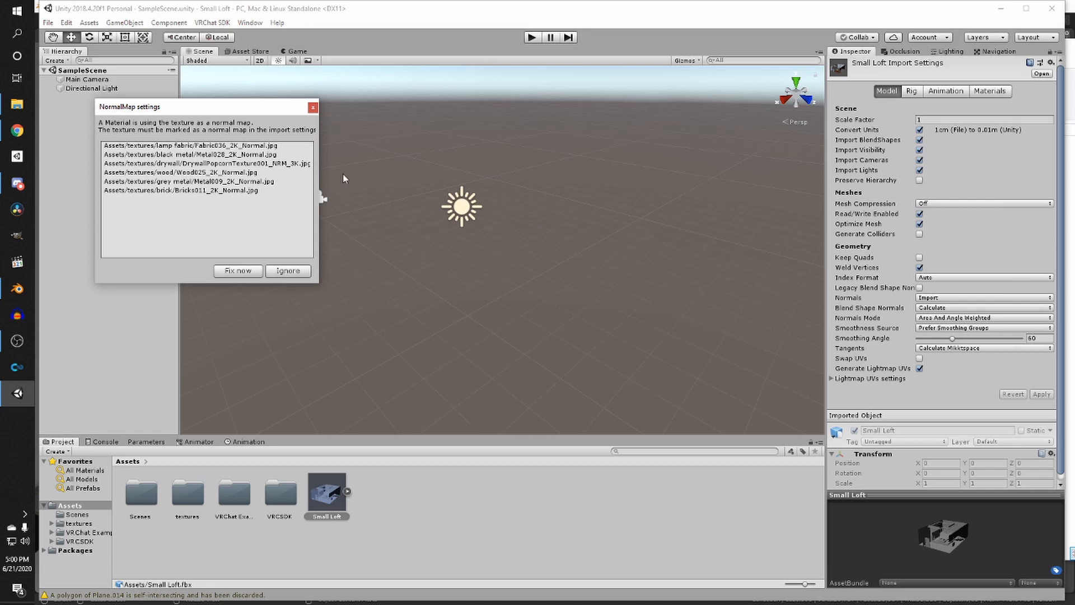
pyautogui.click(231, 274)
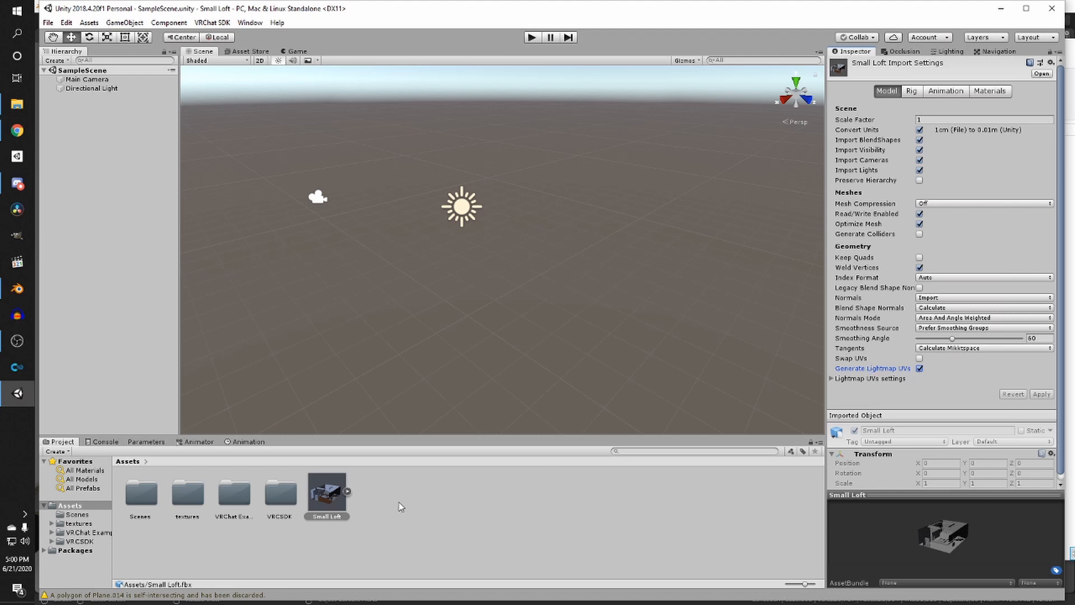
# - Drag the Small Loft model from the project assets into the scene hierarchy
pyautogui.click(445, 517)
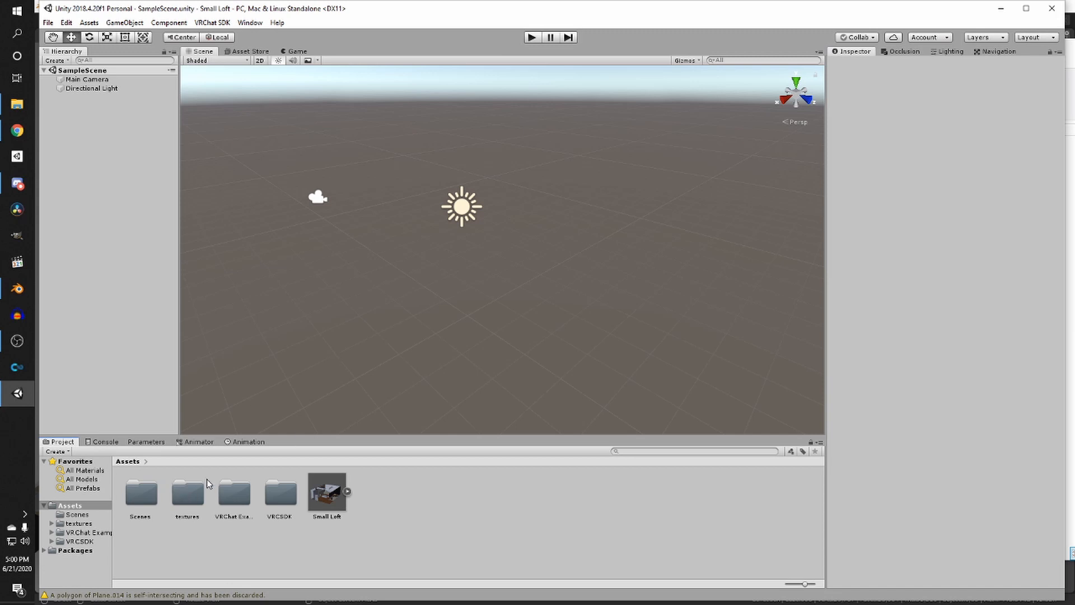
pyautogui.click(188, 495)
pyautogui.click(386, 515)
pyautogui.moveTo(327, 506); pyautogui.dragTo(89, 194)
pyautogui.scroll(-5, 358, 280)
pyautogui.keyDown('alt'); pyautogui.moveTo(359, 280); pyautogui.dragTo(458, 310); pyautogui.keyUp('alt')
pyautogui.keyDown('alt'); pyautogui.moveTo(644, 241); pyautogui.dragTo(560, 240); pyautogui.keyUp('alt')
pyautogui.scroll(2, 478, 254)
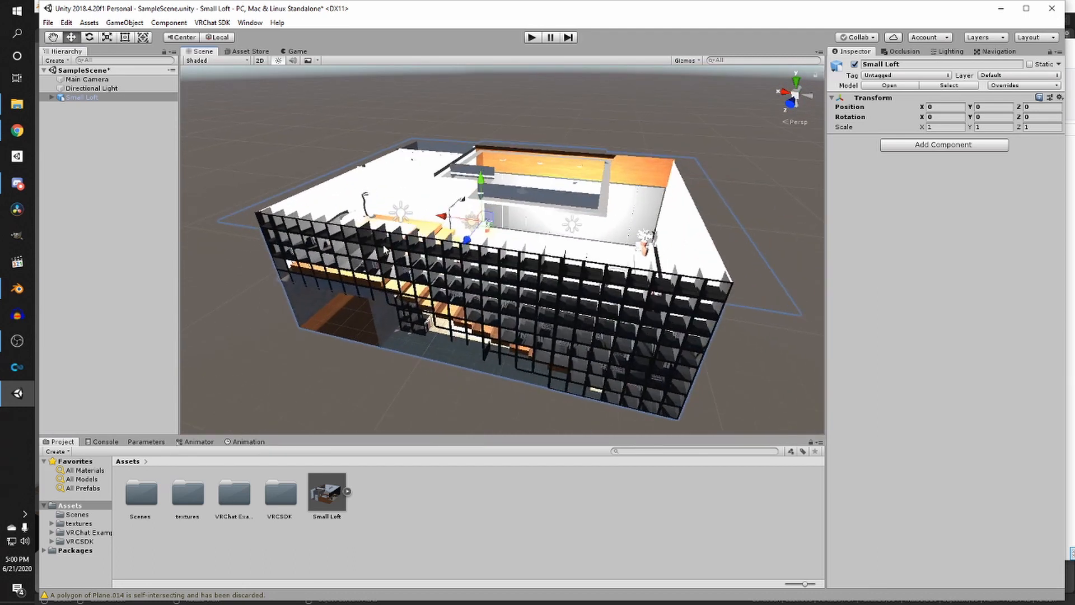
# - Save the scene with the loft model placed in it
pyautogui.keyDown('alt'); pyautogui.moveTo(424, 230); pyautogui.dragTo(383, 224); pyautogui.keyUp('alt')
pyautogui.hotkey('ctrl', 's')
pyautogui.keyDown('alt'); pyautogui.moveTo(472, 223); pyautogui.dragTo(463, 244); pyautogui.keyUp('alt')
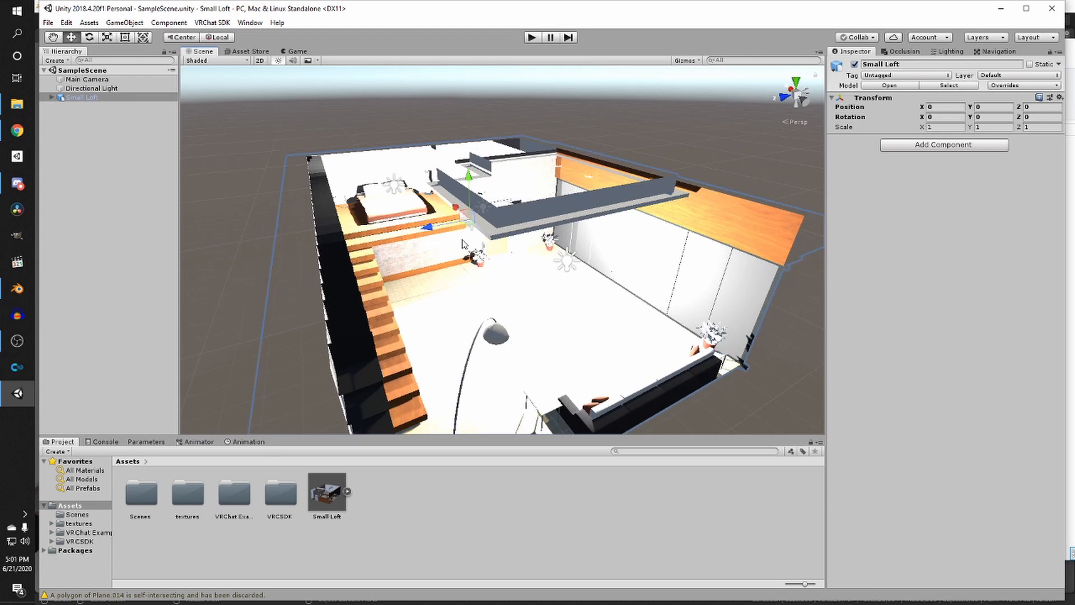
pyautogui.scroll(5, 493, 245)
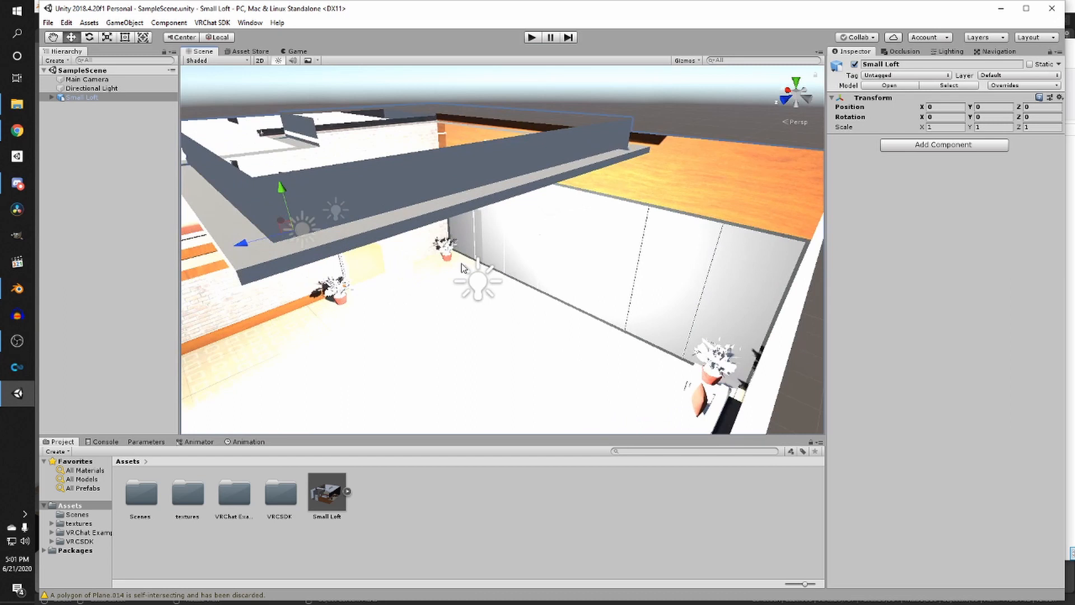
pyautogui.scroll(3, 461, 268)
pyautogui.moveTo(529, 252); pyautogui.dragTo(403, 240, button='right')
pyautogui.scroll(2, 414, 241)
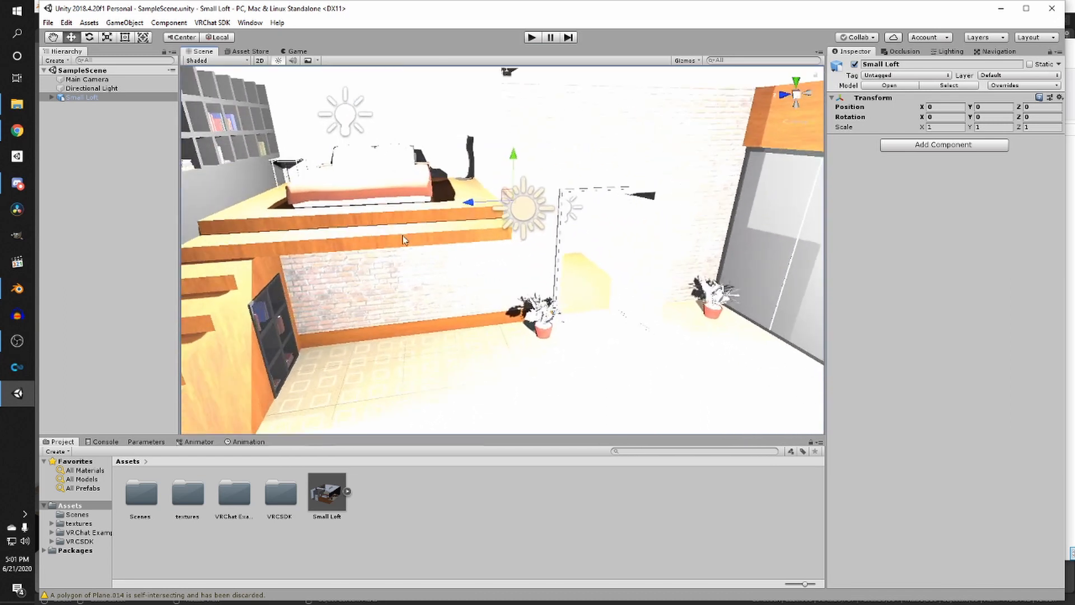
# - Expand the Small Loft object and inspect its child objects and the loft interior
pyautogui.click(51, 97)
pyautogui.scroll(-4, 537, 256)
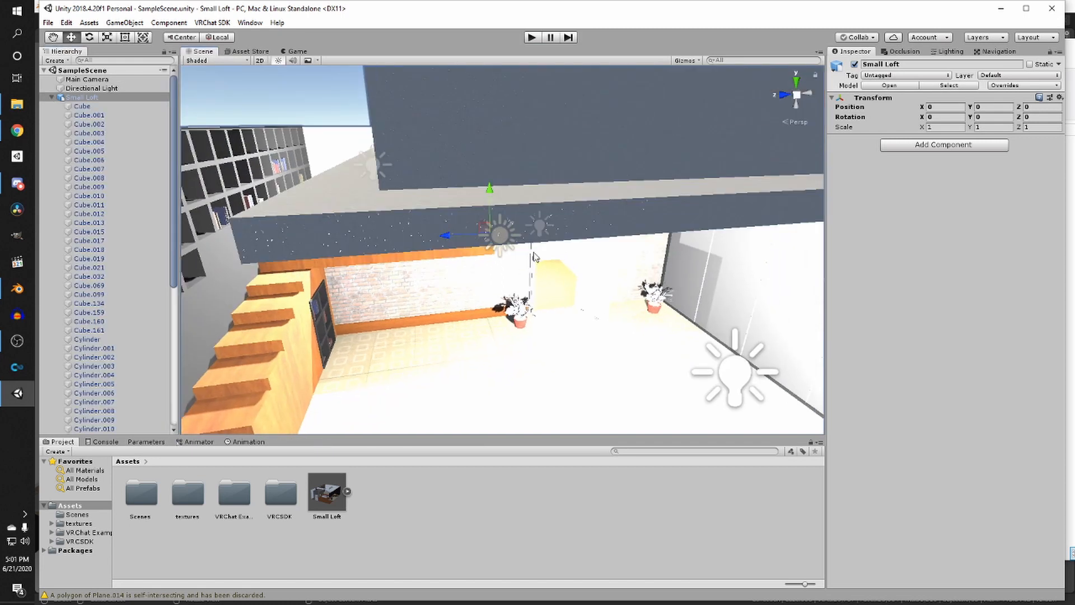
pyautogui.moveTo(532, 254); pyautogui.dragTo(428, 314, button='right')
pyautogui.scroll(3, 430, 314)
pyautogui.moveTo(430, 314); pyautogui.dragTo(398, 331, button='middle')
pyautogui.scroll(3, 399, 331)
pyautogui.moveTo(398, 331); pyautogui.dragTo(447, 325, button='right')
pyautogui.moveTo(447, 325); pyautogui.dragTo(448, 348, button='middle')
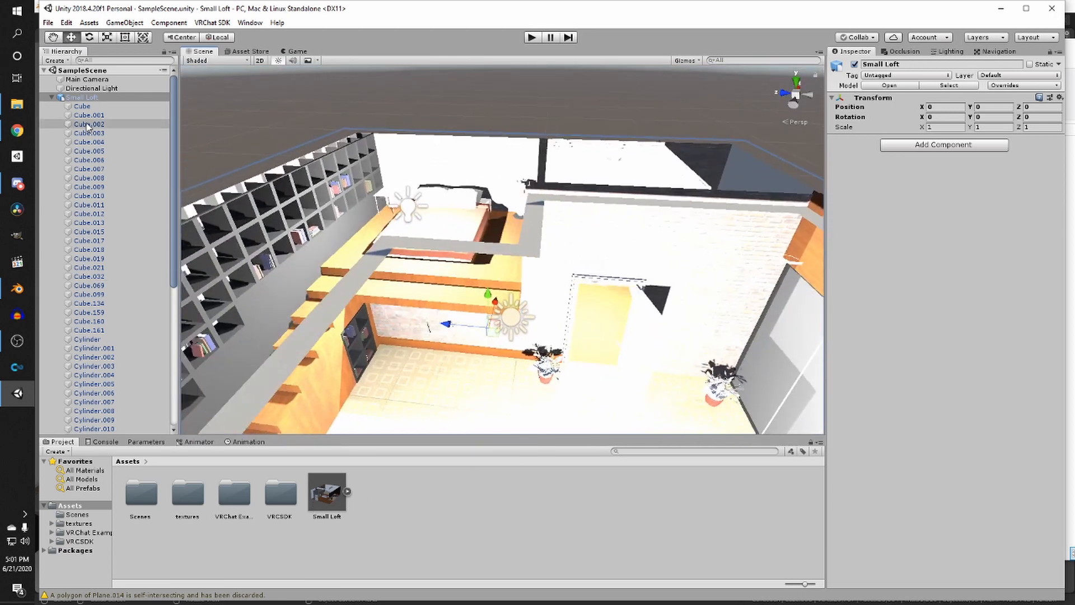
pyautogui.scroll(-8, 76, 251)
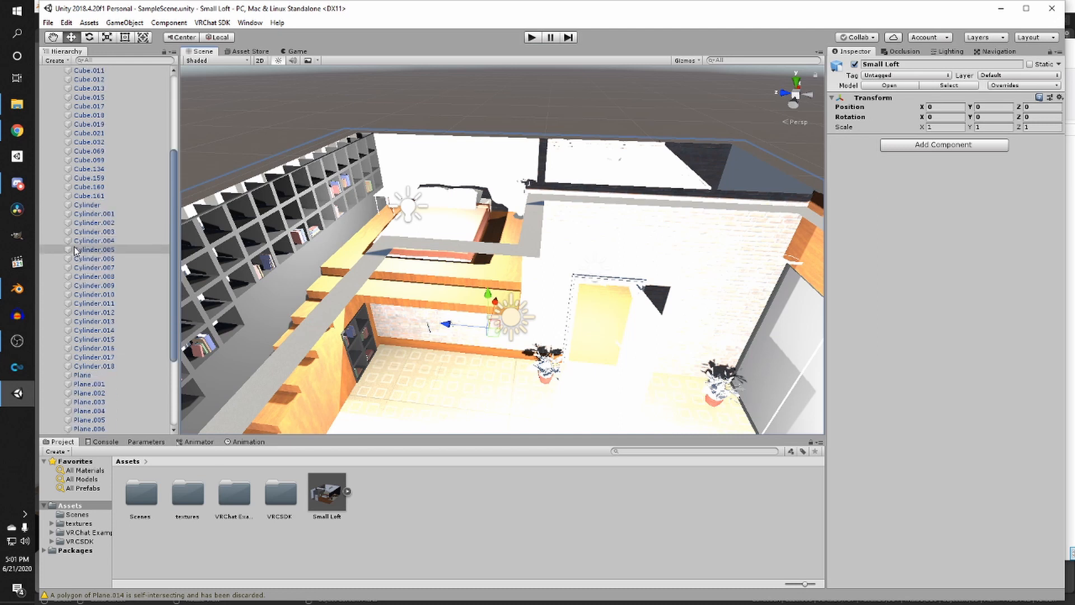
pyautogui.scroll(8, 91, 276)
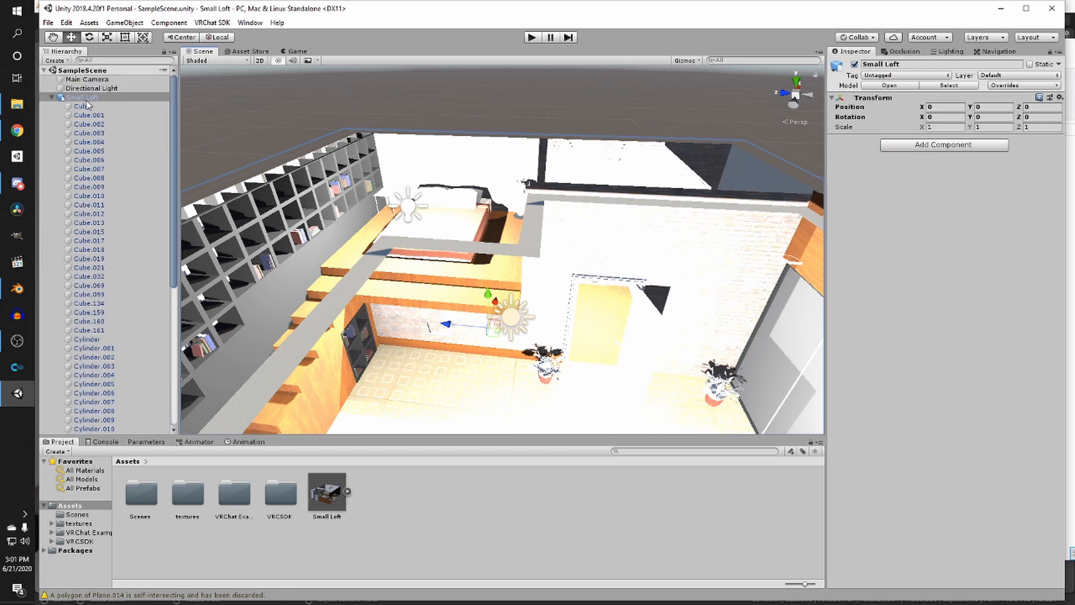
# - Unpack the Small Loft prefab in the hierarchy
pyautogui.rightClick(83, 99)
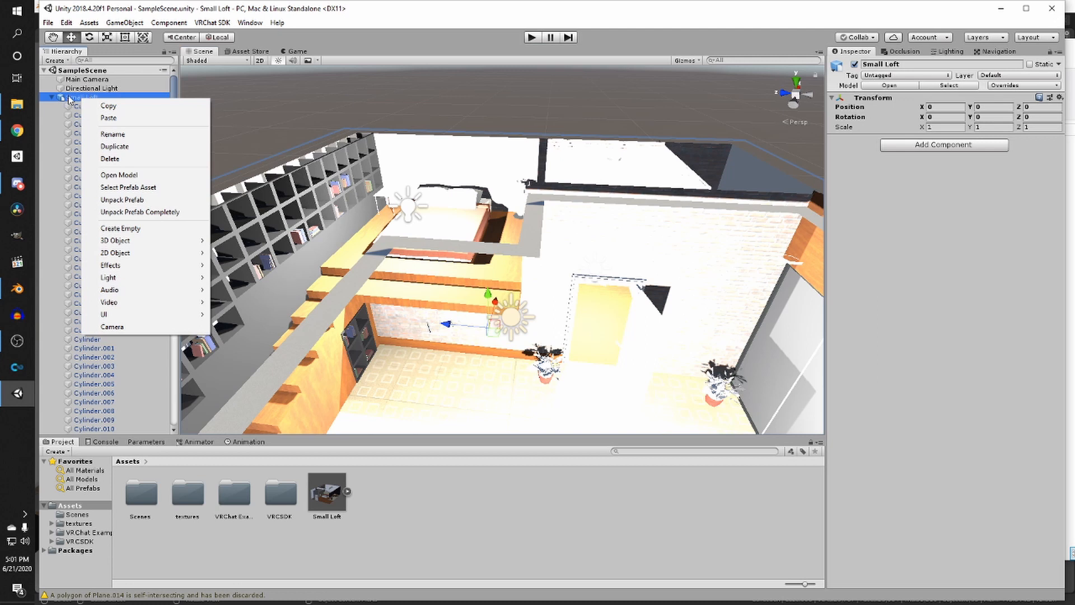
pyautogui.click(121, 200)
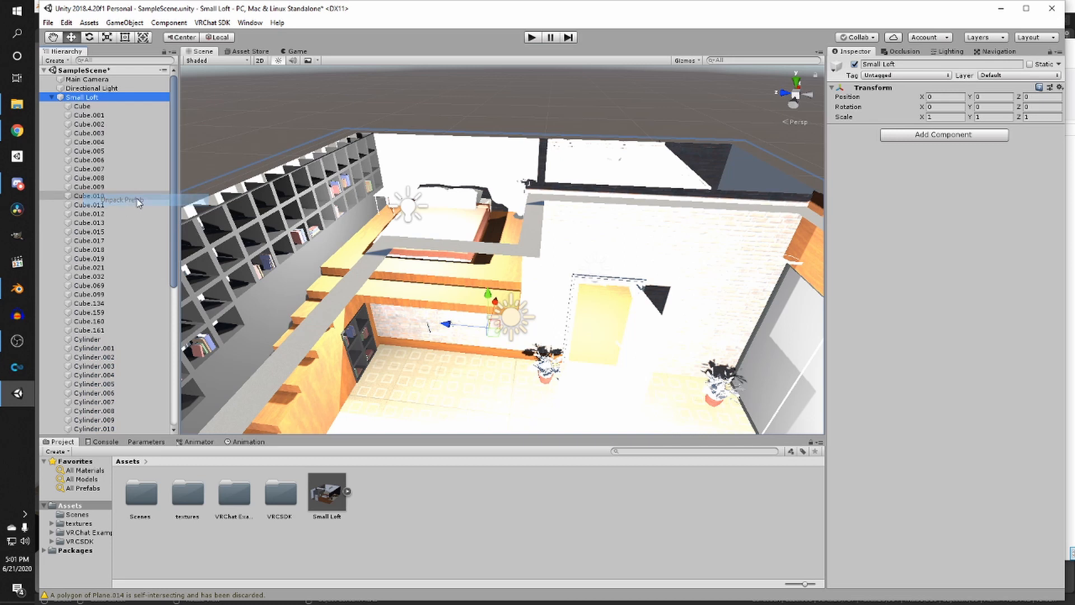
pyautogui.click(92, 232)
pyautogui.scroll(-3, 597, 283)
pyautogui.click(502, 122)
pyautogui.moveTo(538, 178); pyautogui.dragTo(532, 168, button='middle')
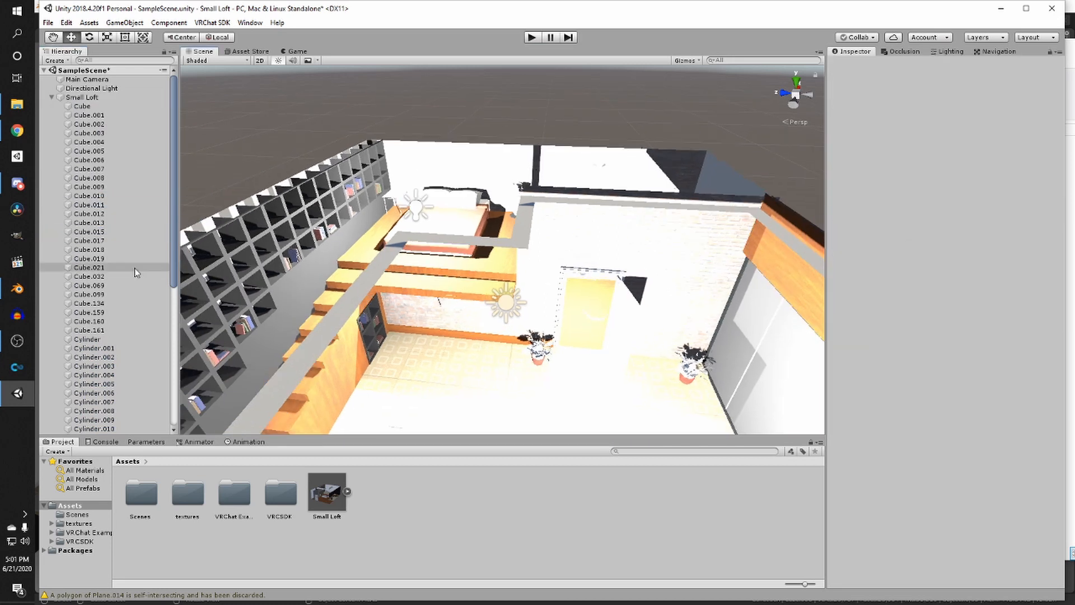
pyautogui.scroll(-5, 133, 264)
pyautogui.scroll(-3, 133, 261)
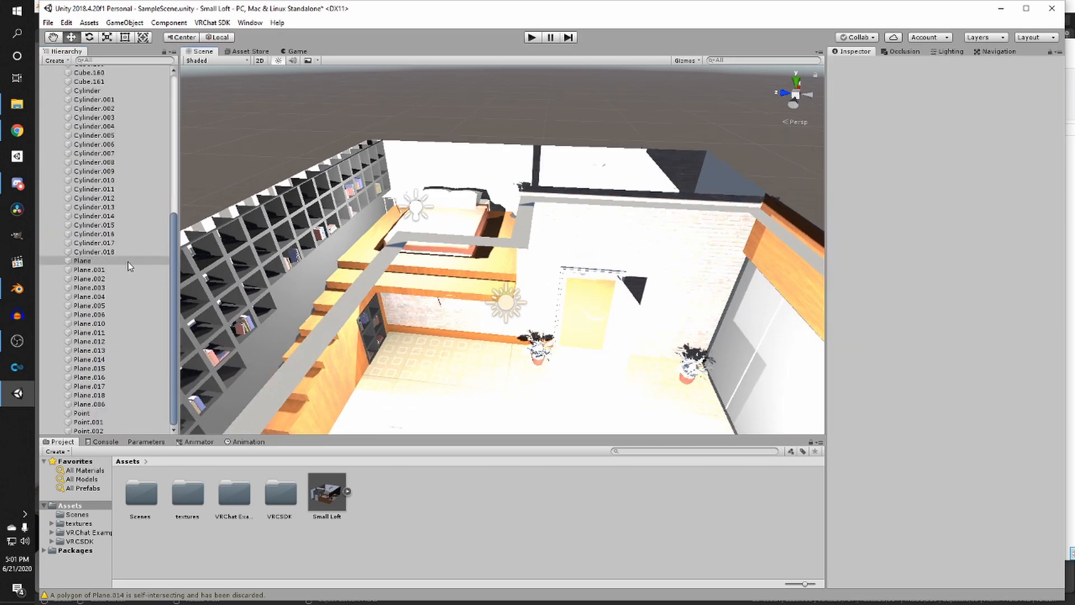
# - Delete the Point, Point.001 and Point.002 lights from the Small Loft object
pyautogui.click(123, 413)
pyautogui.keyDown('shift'); pyautogui.click(110, 429); pyautogui.keyUp('shift')
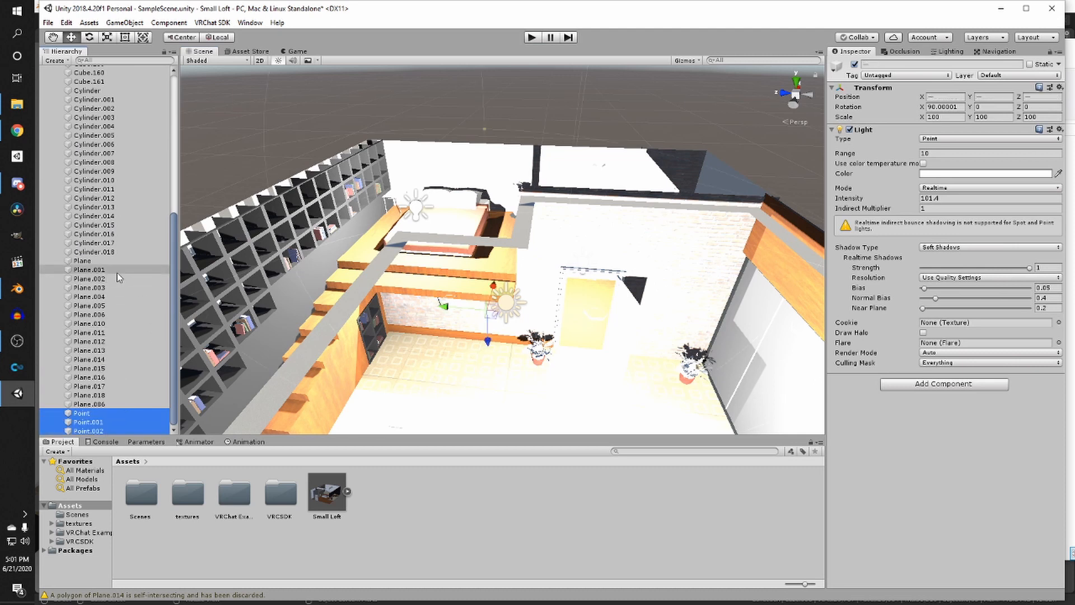
pyautogui.scroll(9, 117, 275)
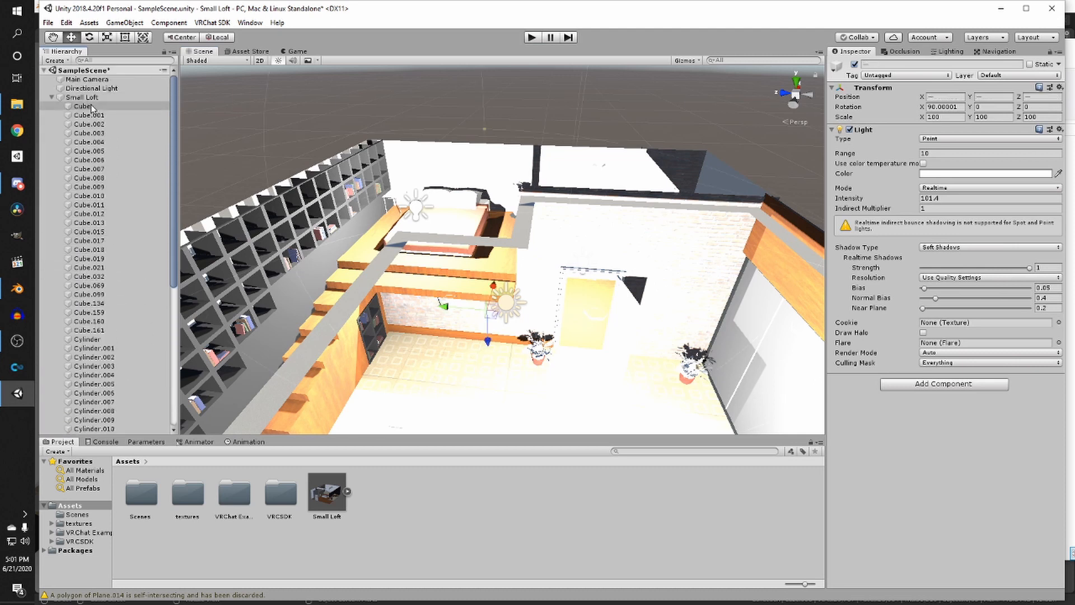
pyautogui.scroll(-9, 90, 222)
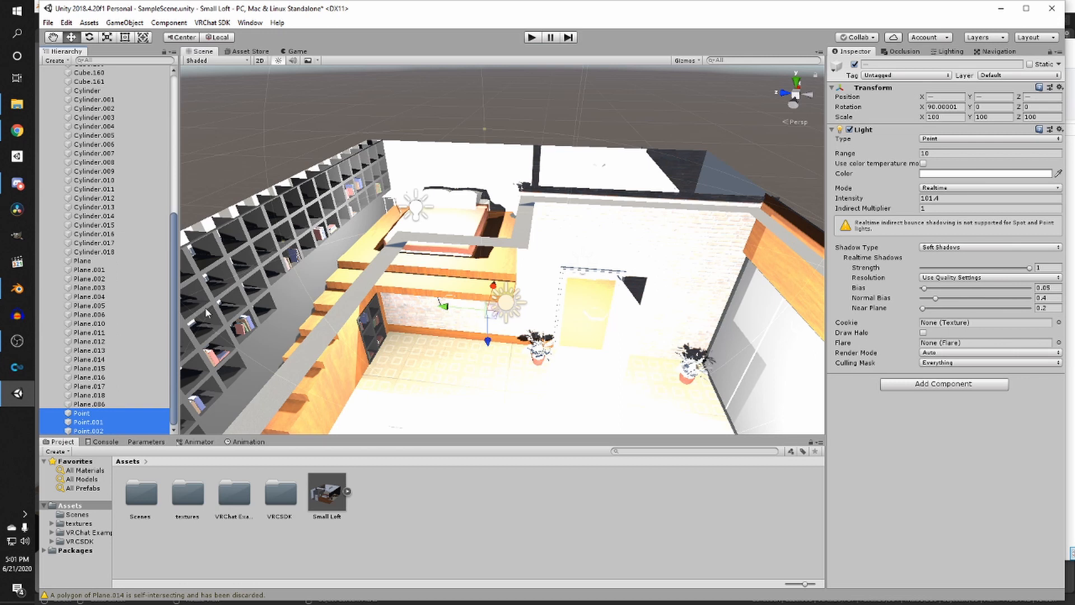
pyautogui.press('Delete')
# - Select the scene's default Directional Light and delete it
pyautogui.click(502, 301)
pyautogui.scroll(-1, 500, 298)
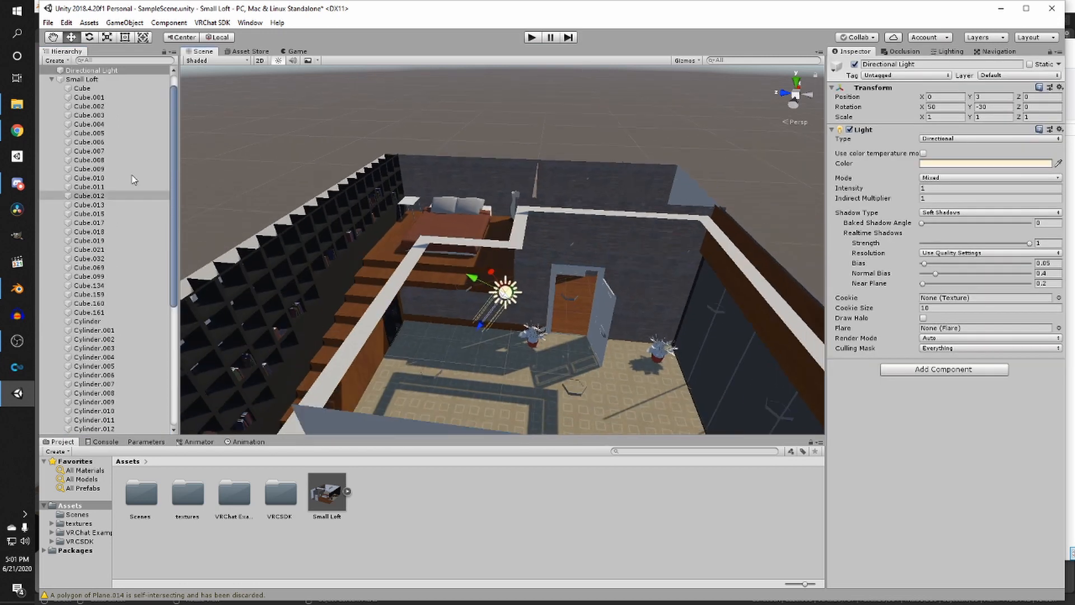
pyautogui.click(53, 80)
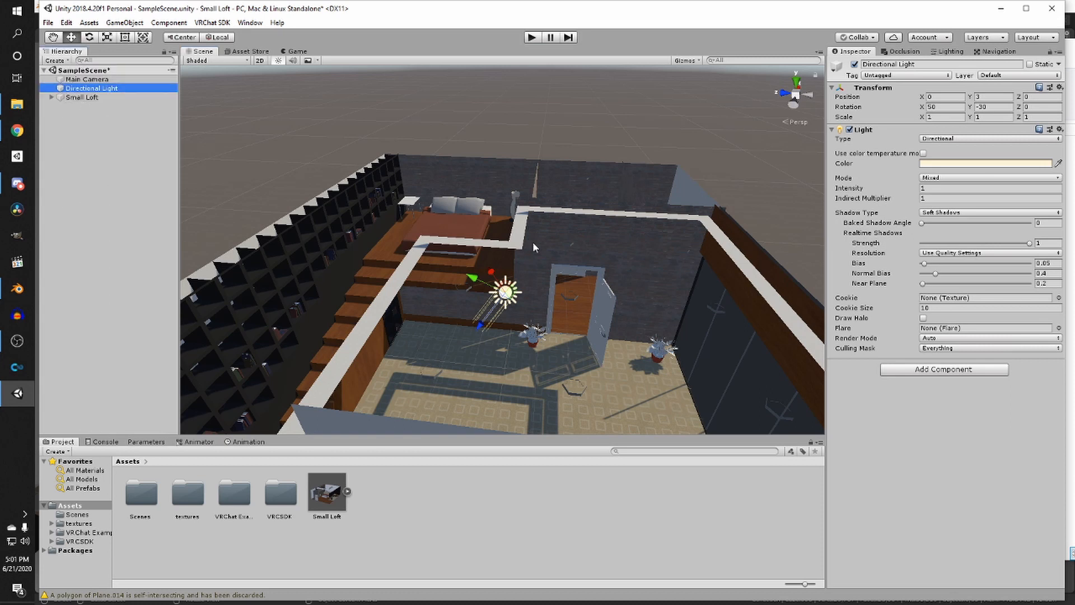
pyautogui.scroll(-3, 529, 263)
pyautogui.scroll(2, 542, 305)
pyautogui.moveTo(542, 306); pyautogui.dragTo(505, 228, button='middle')
pyautogui.press('w')
pyautogui.moveTo(505, 228); pyautogui.dragTo(535, 238, button='right')
pyautogui.press('s')
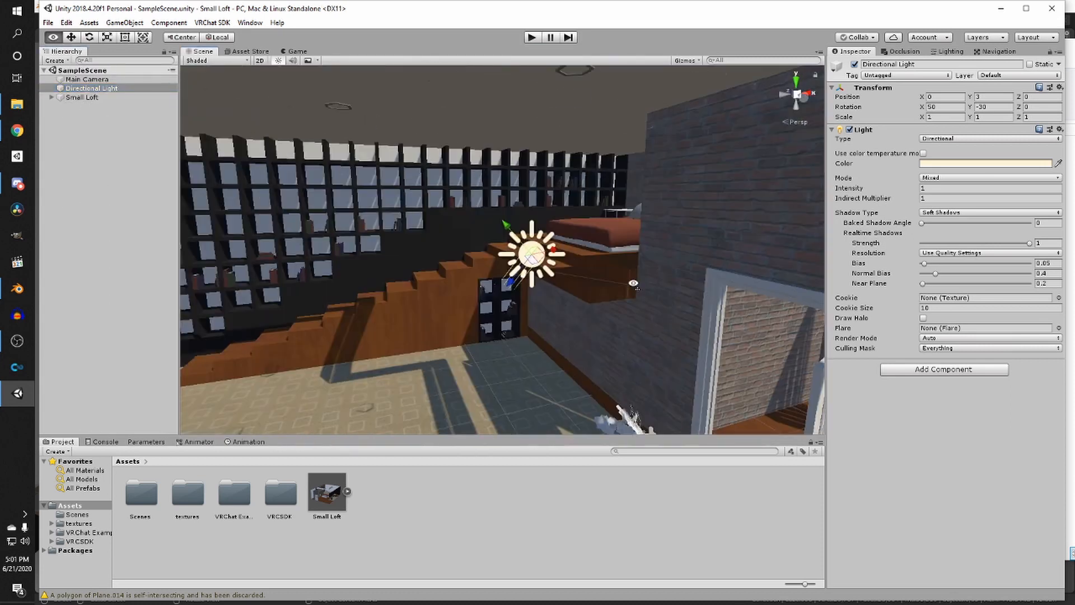
pyautogui.click(113, 140)
pyautogui.click(116, 89)
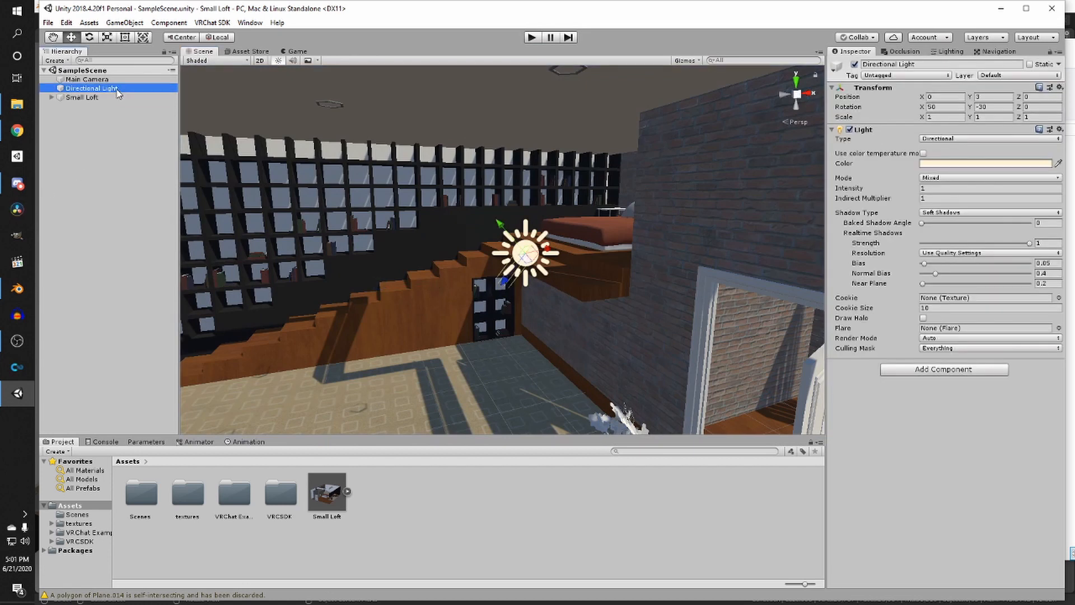
pyautogui.press('Delete')
# - Save the scene after removing the lights
pyautogui.scroll(-3, 554, 239)
pyautogui.moveTo(506, 262); pyautogui.dragTo(706, 320, button='right')
pyautogui.scroll(-4, 705, 319)
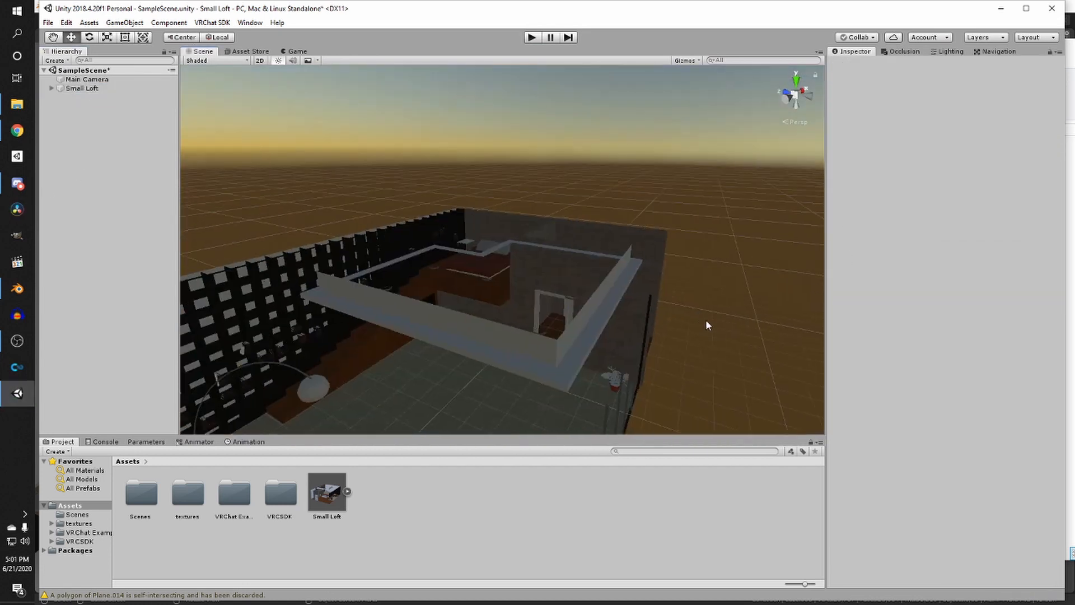
pyautogui.moveTo(470, 263); pyautogui.dragTo(533, 268, button='middle')
pyautogui.hotkey('ctrl', 's')
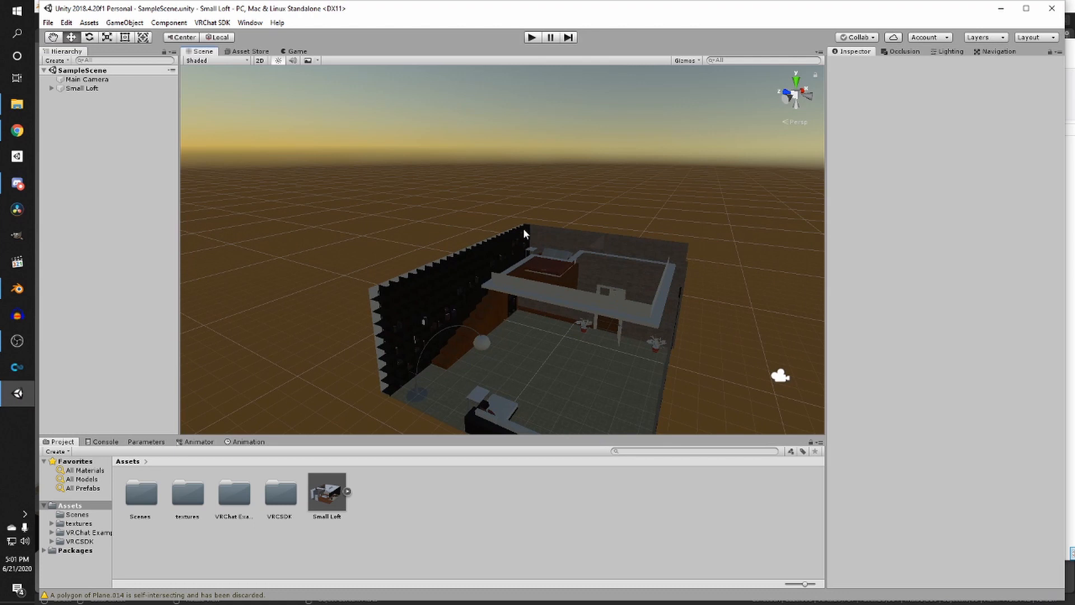
# - Create an empty GameObject and rename it LIGHTS
pyautogui.moveTo(605, 285); pyautogui.dragTo(557, 288, button='right')
pyautogui.moveTo(557, 287); pyautogui.dragTo(485, 264, button='middle')
pyautogui.scroll(3, 505, 280)
pyautogui.scroll(-3, 537, 275)
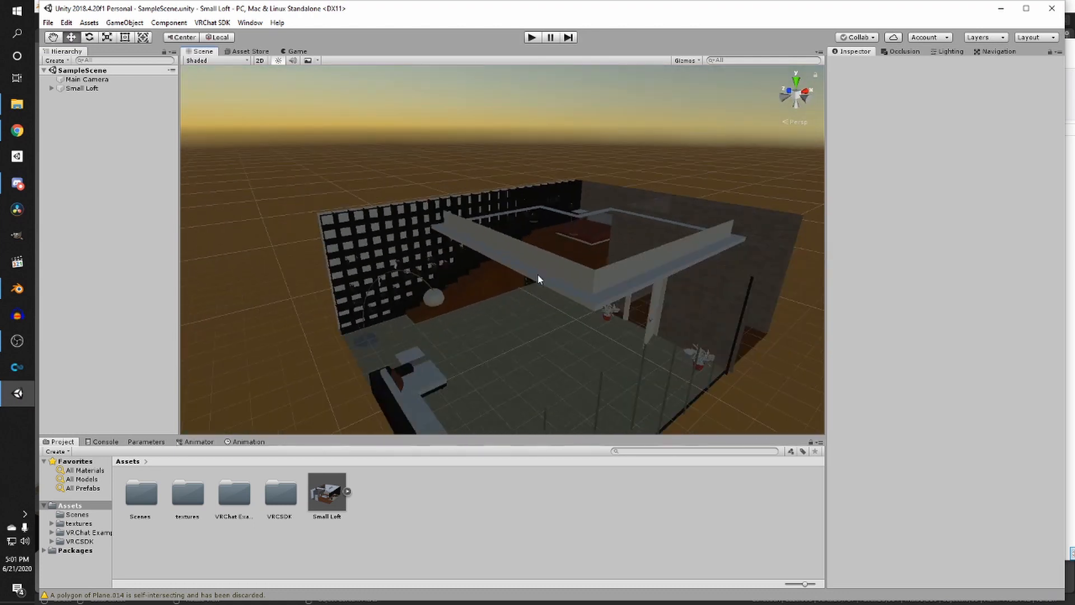
pyautogui.click(55, 60)
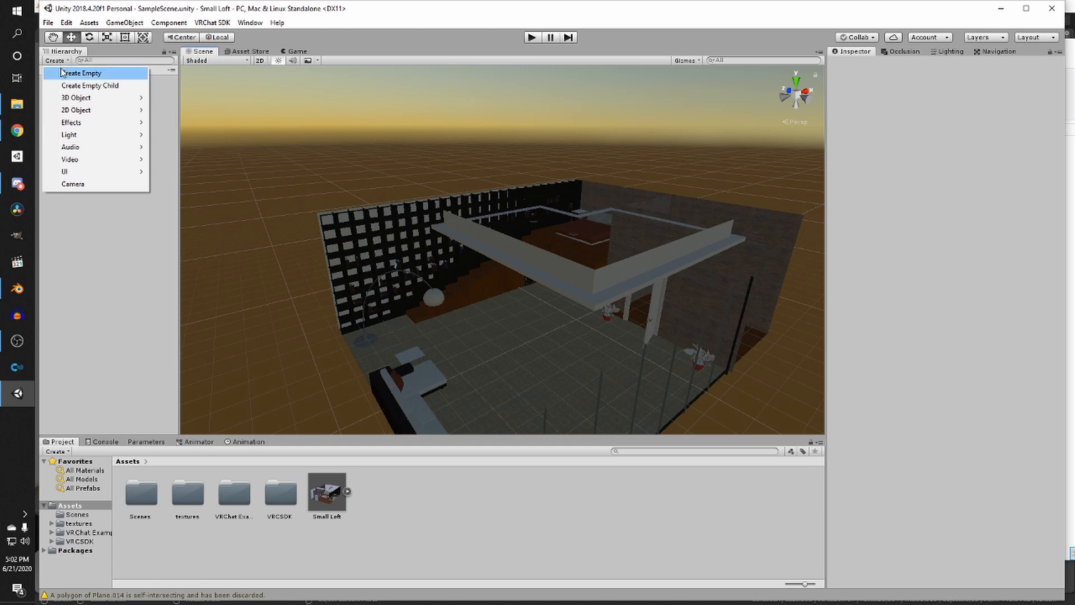
pyautogui.click(64, 75)
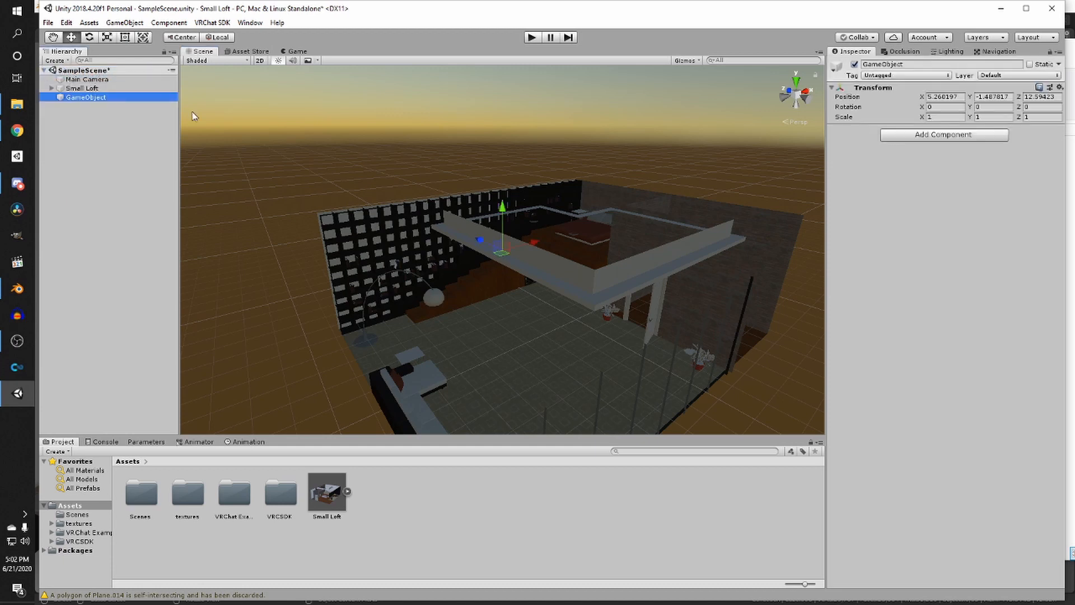
pyautogui.press('F2')
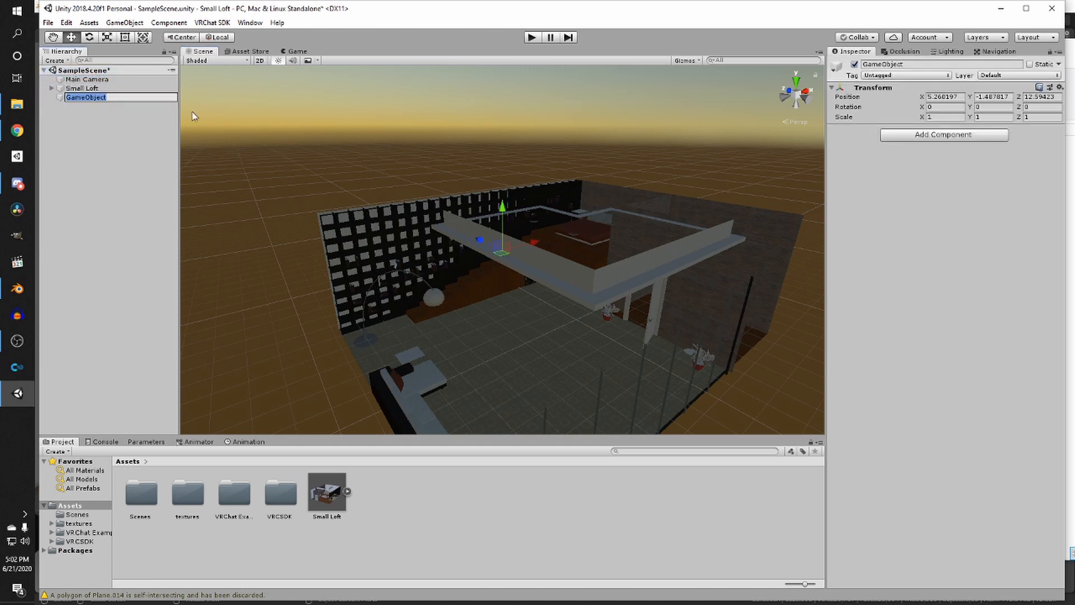
pyautogui.write('LIGHTS')
pyautogui.press('Return')
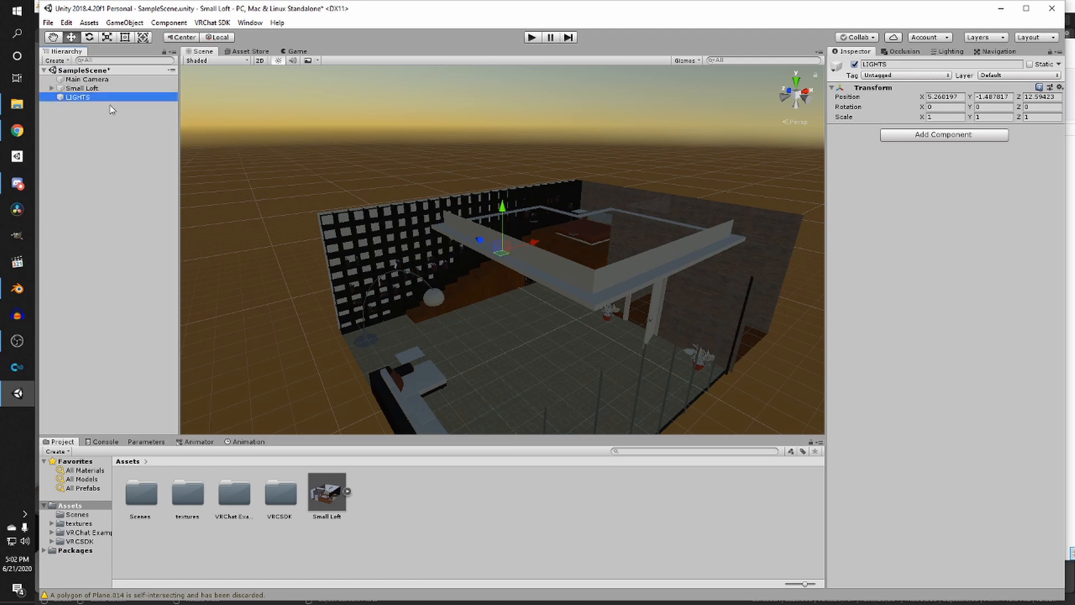
# - Add a Directional Light as a child of LIGHTS and raise it to about Y 11.46
pyautogui.rightClick(78, 96)
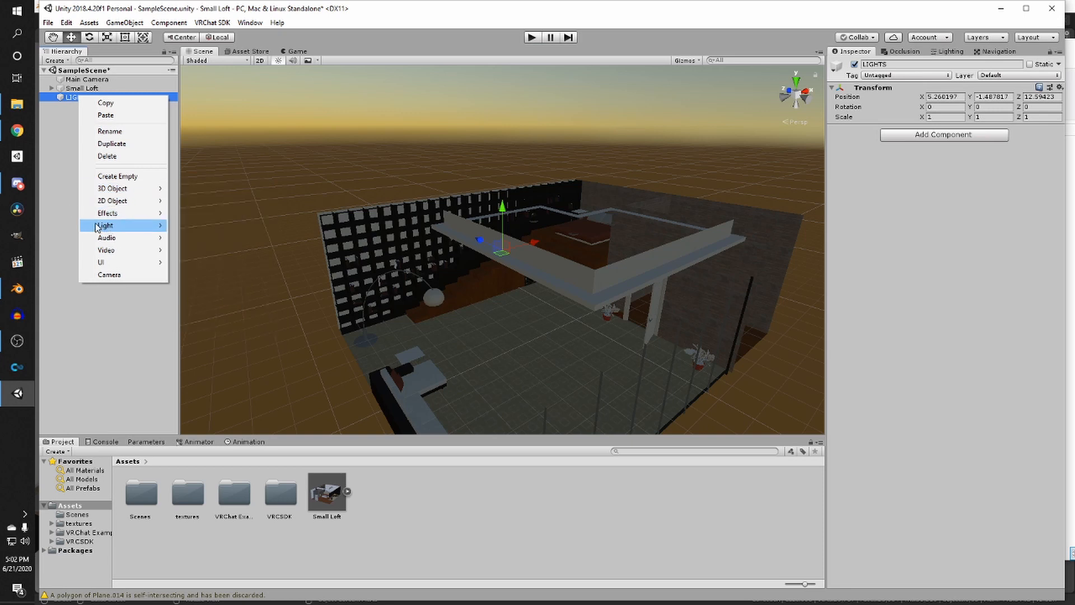
pyautogui.moveTo(99, 226)
pyautogui.click(197, 226)
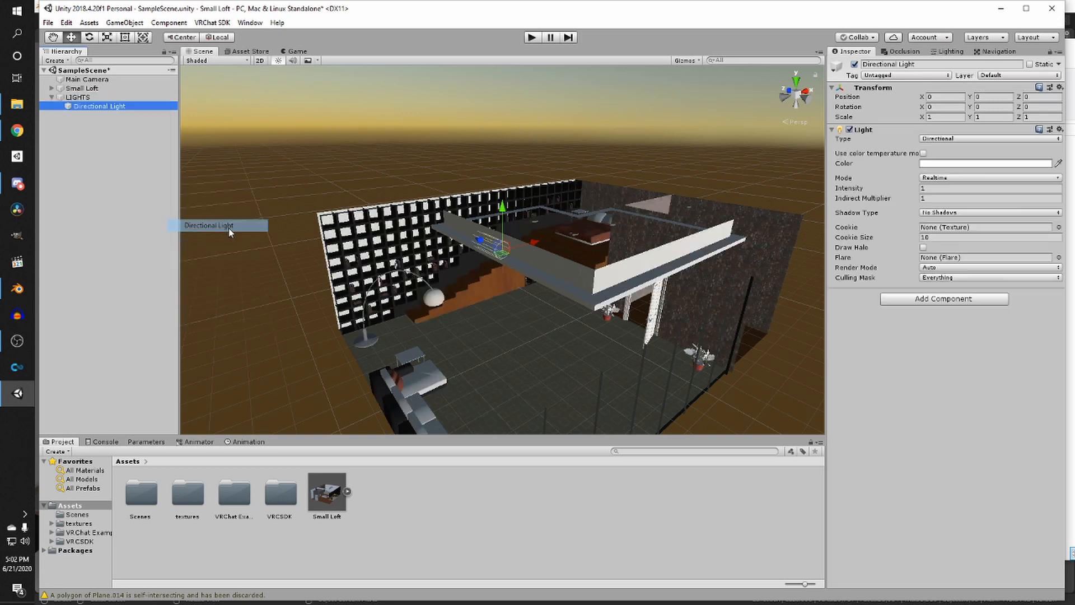
pyautogui.moveTo(486, 104); pyautogui.dragTo(469, 167, button='middle')
pyautogui.scroll(-2, 469, 167)
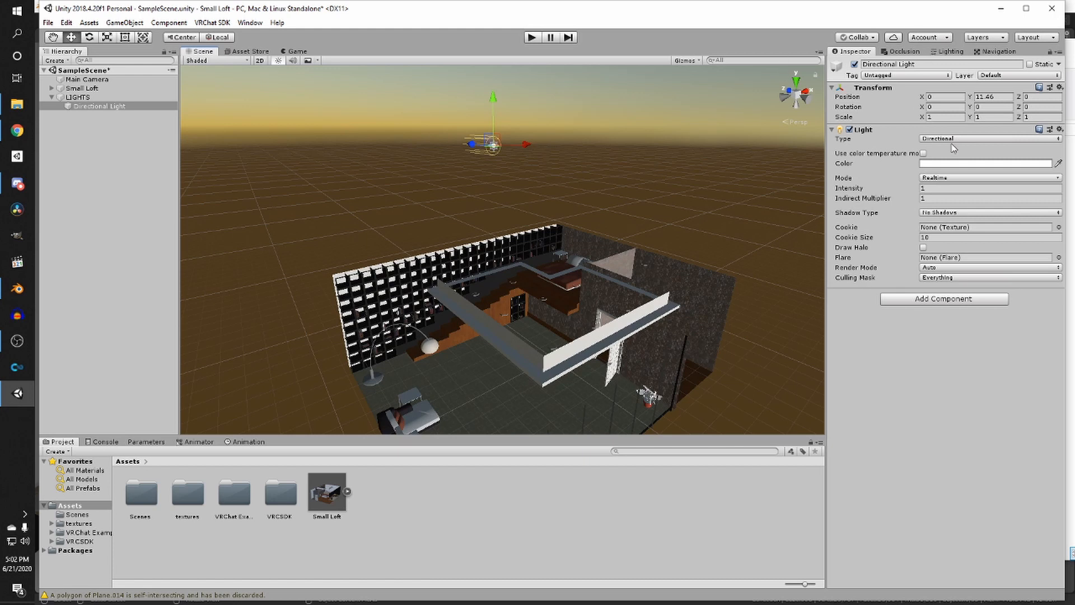
# - Set the directional light's shadow type to Soft Shadows and its indirect multiplier to 0
pyautogui.click(932, 214)
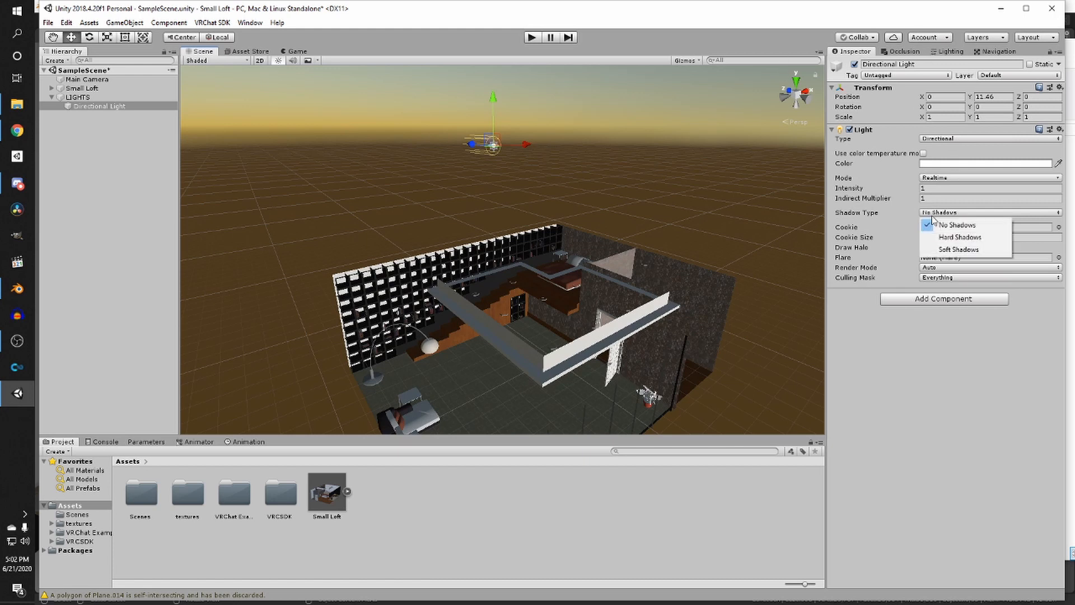
pyautogui.click(963, 250)
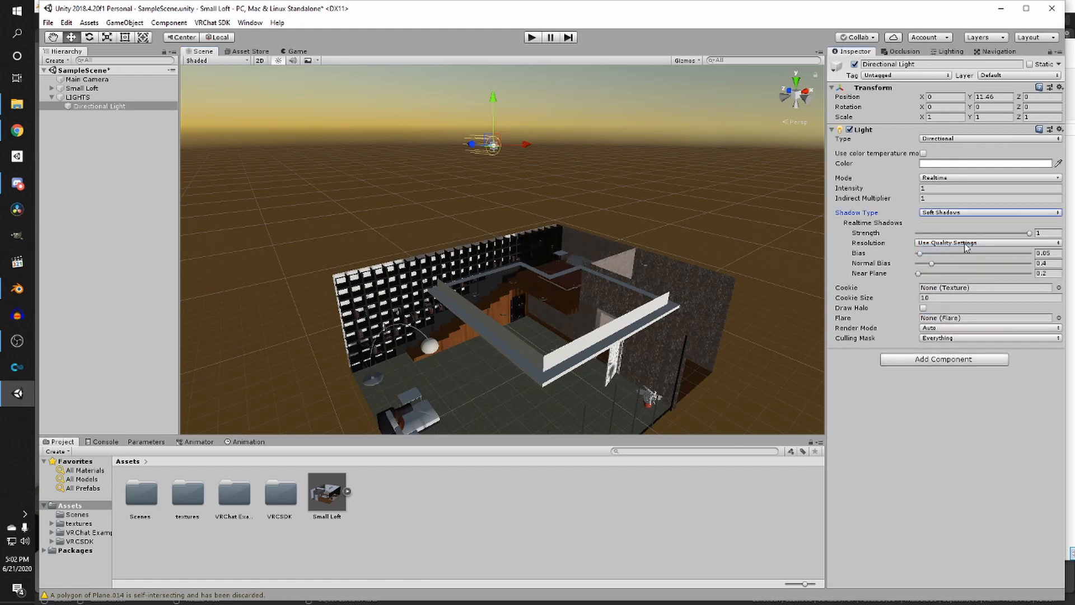
pyautogui.click(917, 201)
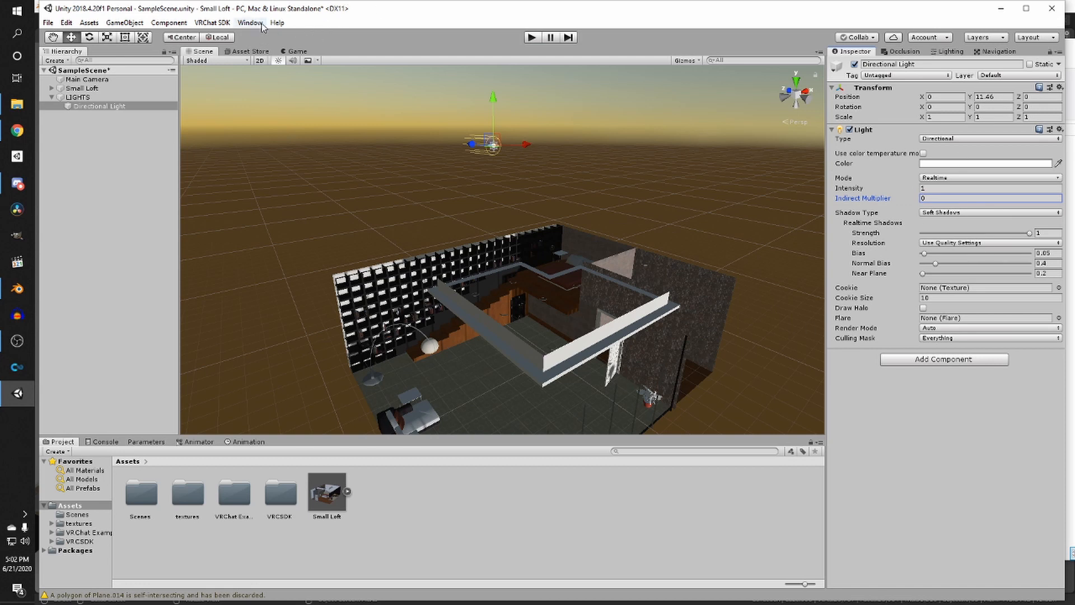
# - Save the scene and reselect the Directional Light
pyautogui.click(479, 201)
pyautogui.hotkey('ctrl', 's')
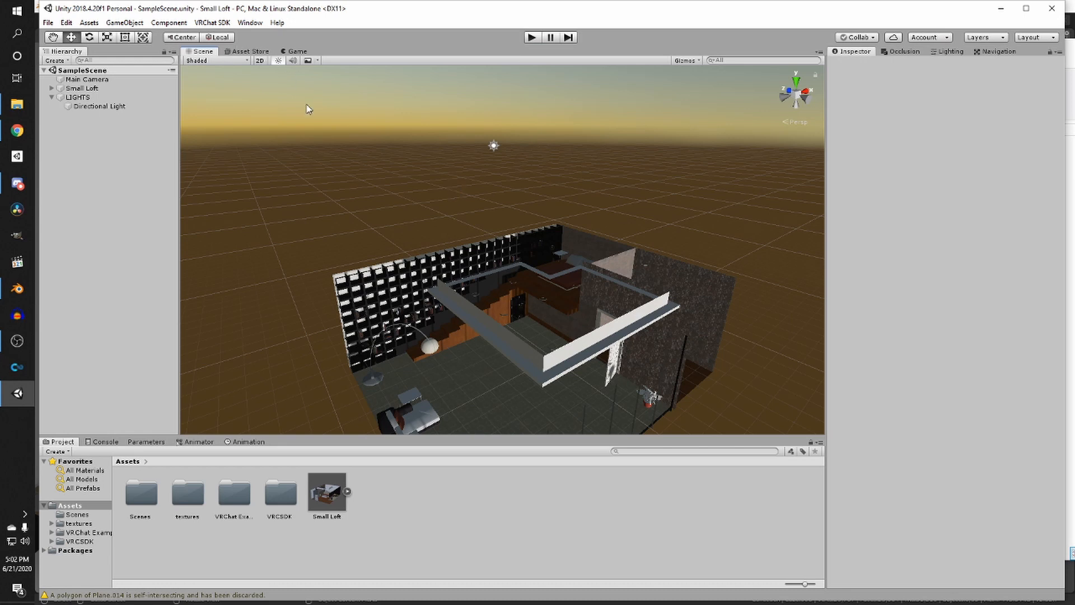
pyautogui.click(493, 146)
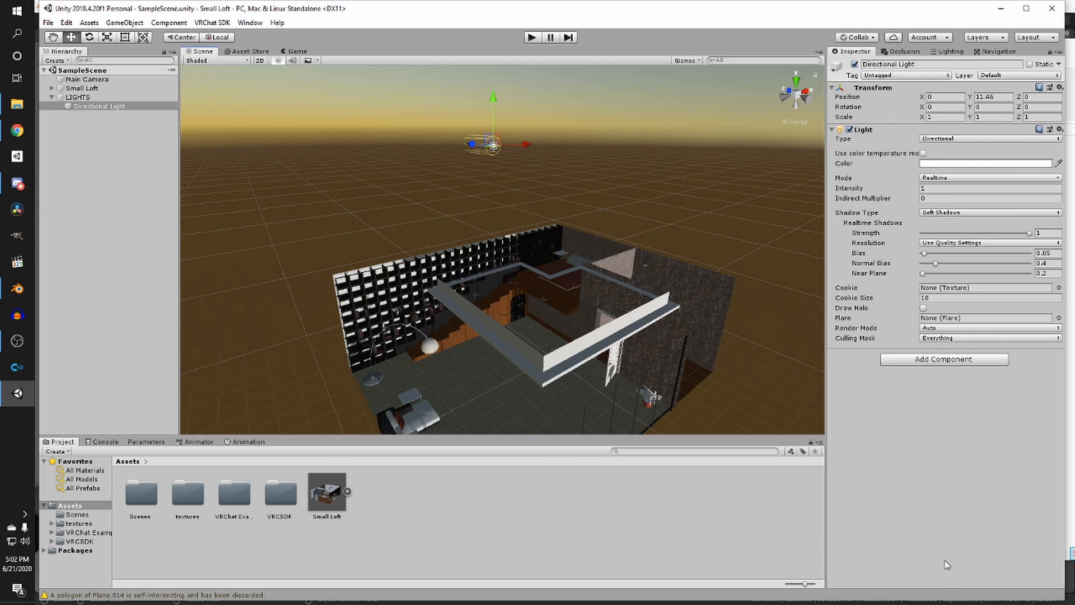
pyautogui.click(1026, 9)
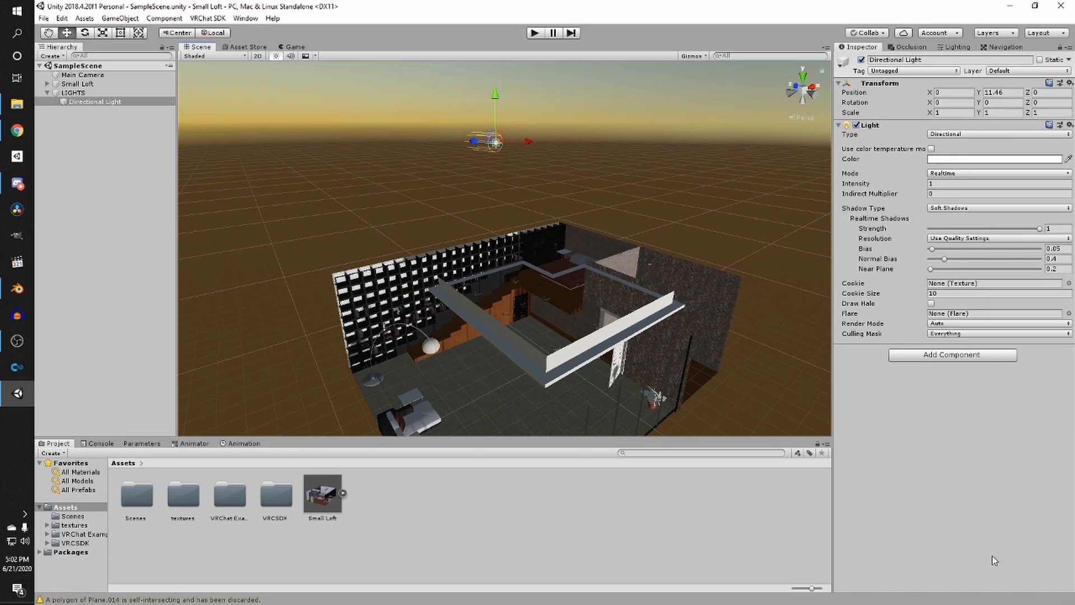
# - Open the Lighting Settings and turn off Auto Generate
pyautogui.click(234, 20)
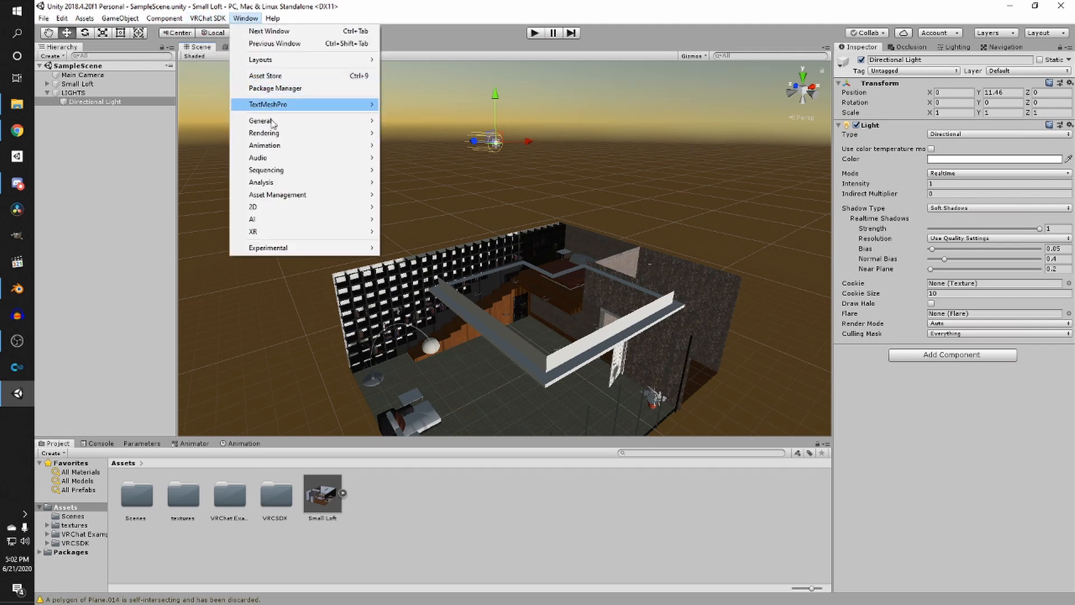
pyautogui.moveTo(267, 133)
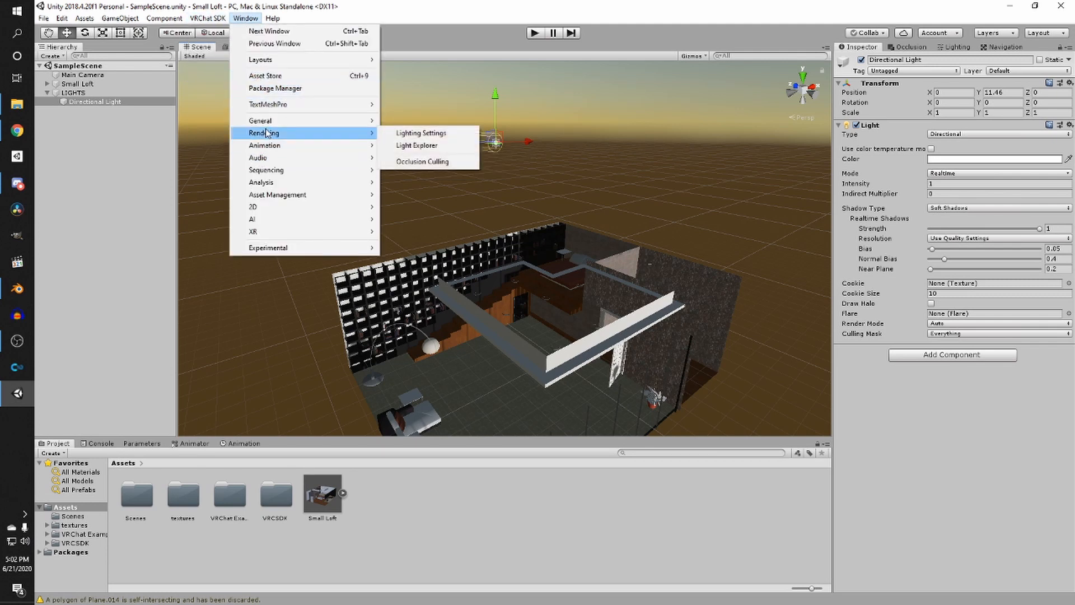
pyautogui.click(415, 132)
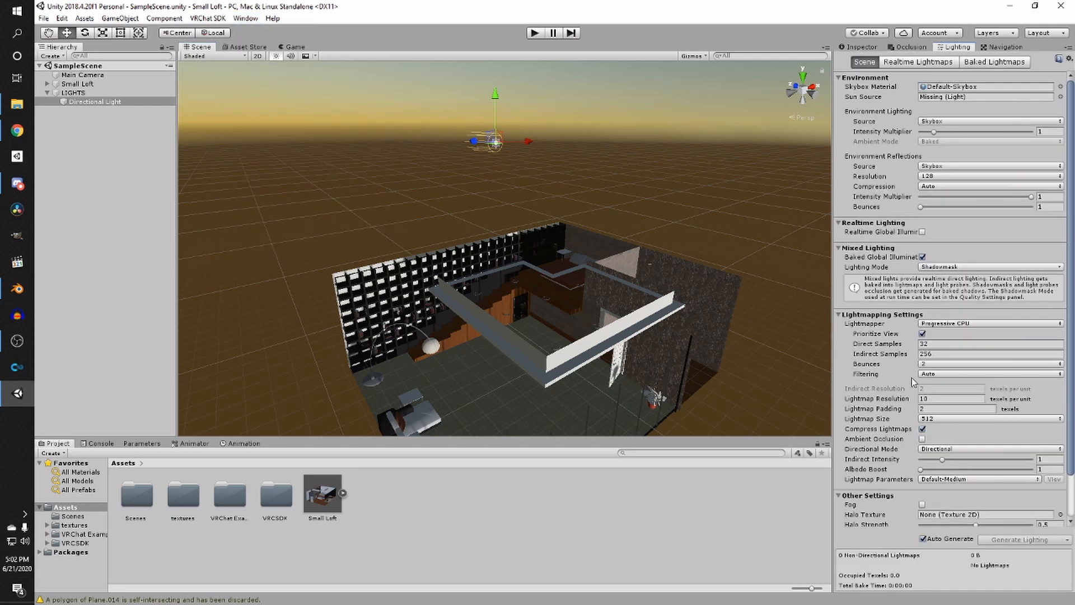
pyautogui.click(923, 539)
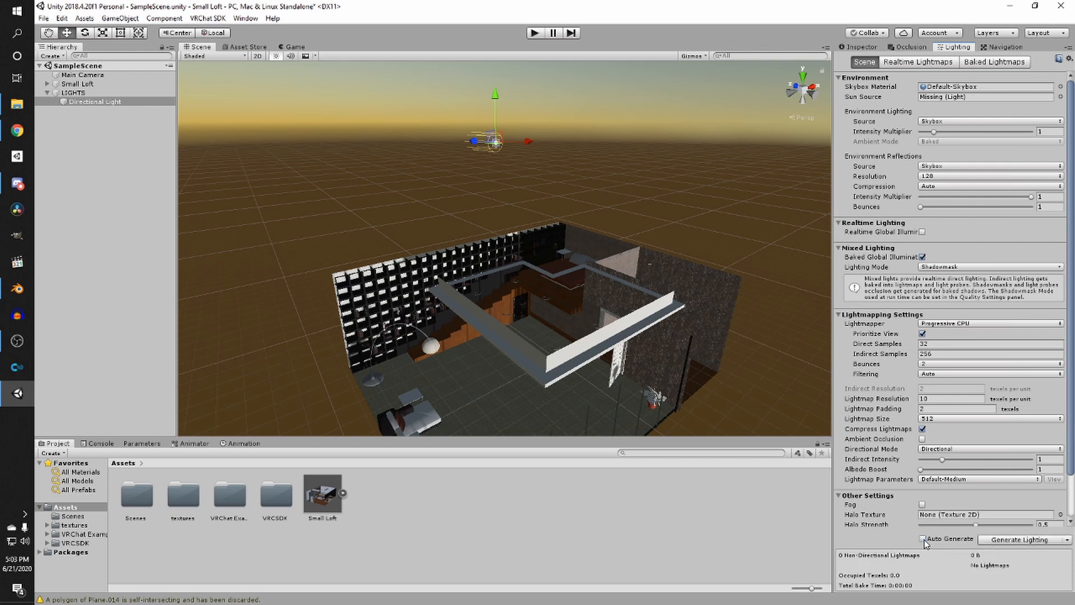
# - Return to the Inspector and save the scene
pyautogui.click(859, 48)
pyautogui.scroll(2, 515, 180)
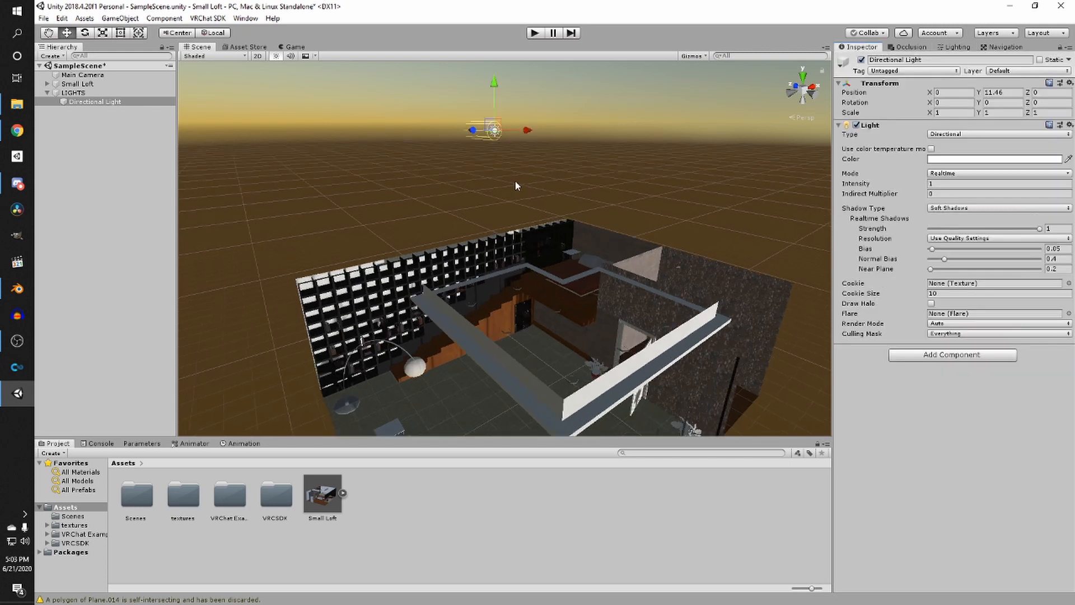
pyautogui.moveTo(511, 193); pyautogui.dragTo(506, 79, button='middle')
pyautogui.hotkey('ctrl', 's')
pyautogui.moveTo(560, 244)
pyautogui.mouseDown(button='right')
pyautogui.moveTo(570, 229)
pyautogui.moveTo(577, 246)
pyautogui.mouseUp(button='right')
pyautogui.moveTo(577, 246); pyautogui.dragTo(509, 190, button='middle')
pyautogui.moveTo(520, 258); pyautogui.dragTo(504, 221, button='right')
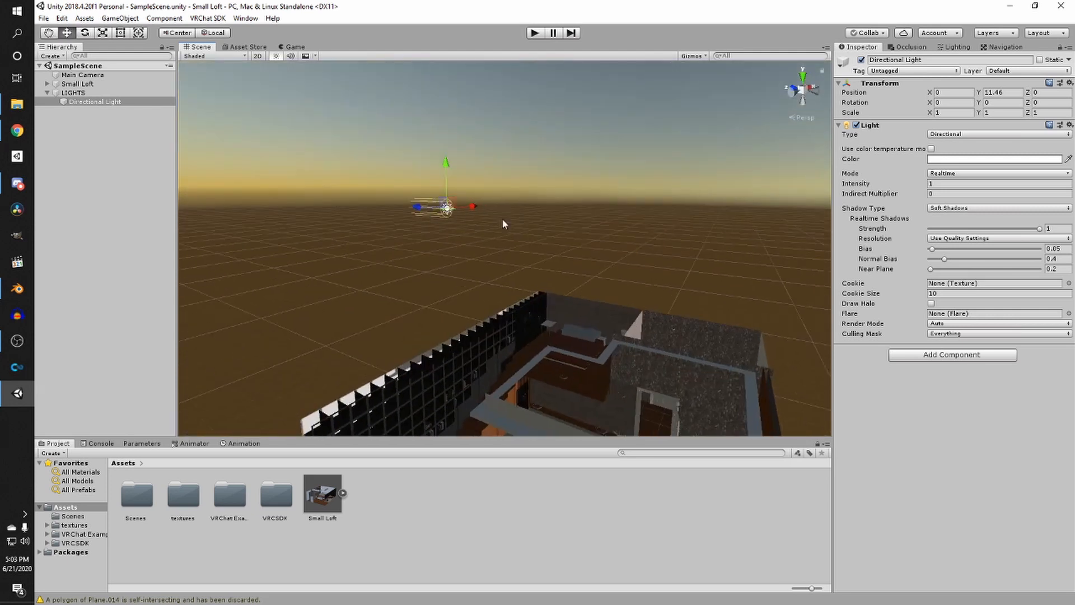
pyautogui.moveTo(504, 221); pyautogui.dragTo(524, 229, button='middle')
pyautogui.moveTo(524, 229); pyautogui.dragTo(509, 224, button='right')
pyautogui.moveTo(509, 224); pyautogui.dragTo(496, 220, button='middle')
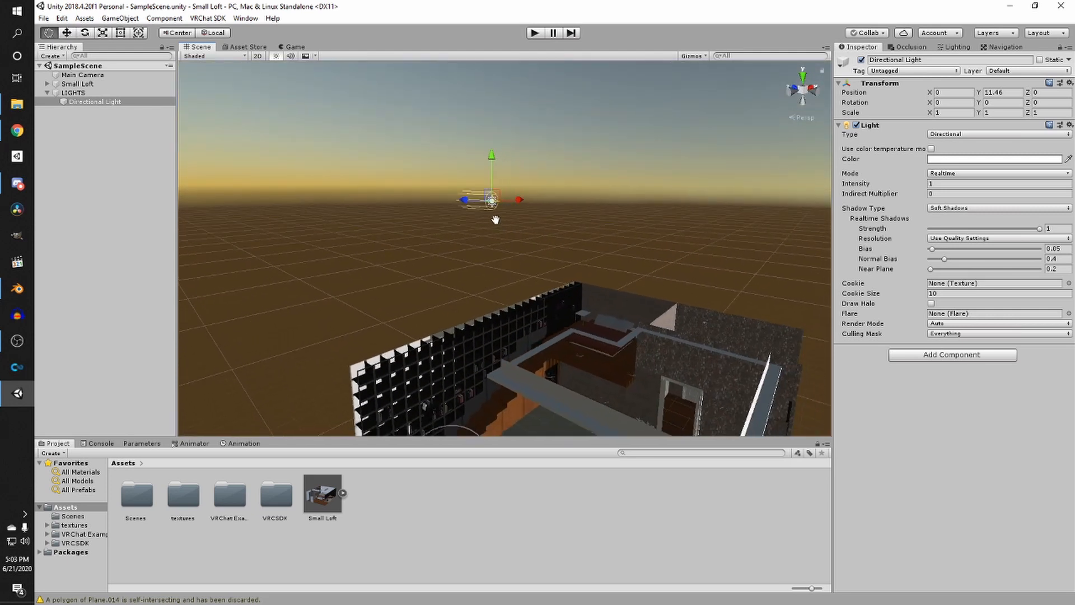
# - Rotate the directional light to about 2.7 degrees on X
pyautogui.click(943, 173)
pyautogui.click(947, 179)
pyautogui.press('e')
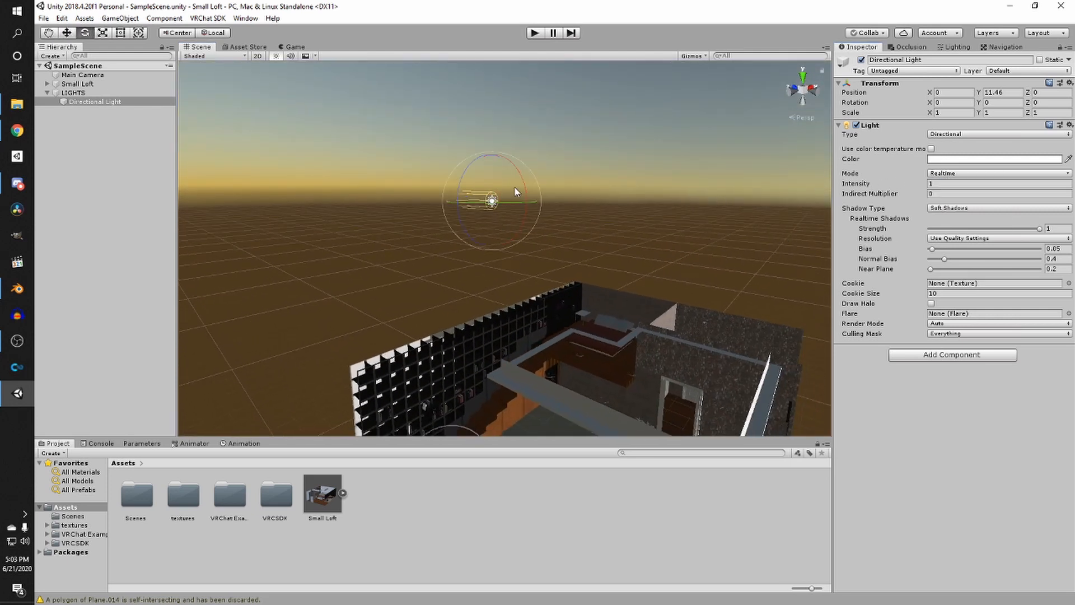
pyautogui.moveTo(517, 192); pyautogui.dragTo(488, 136)
pyautogui.scroll(-6, 507, 200)
pyautogui.moveTo(534, 216); pyautogui.dragTo(532, 239, button='middle')
pyautogui.moveTo(531, 239); pyautogui.dragTo(643, 187, button='right')
pyautogui.press('a')
pyautogui.press('w')
pyautogui.scroll(-5, 577, 241)
pyautogui.moveTo(643, 187); pyautogui.dragTo(577, 259, button='middle')
pyautogui.scroll(4, 718, 238)
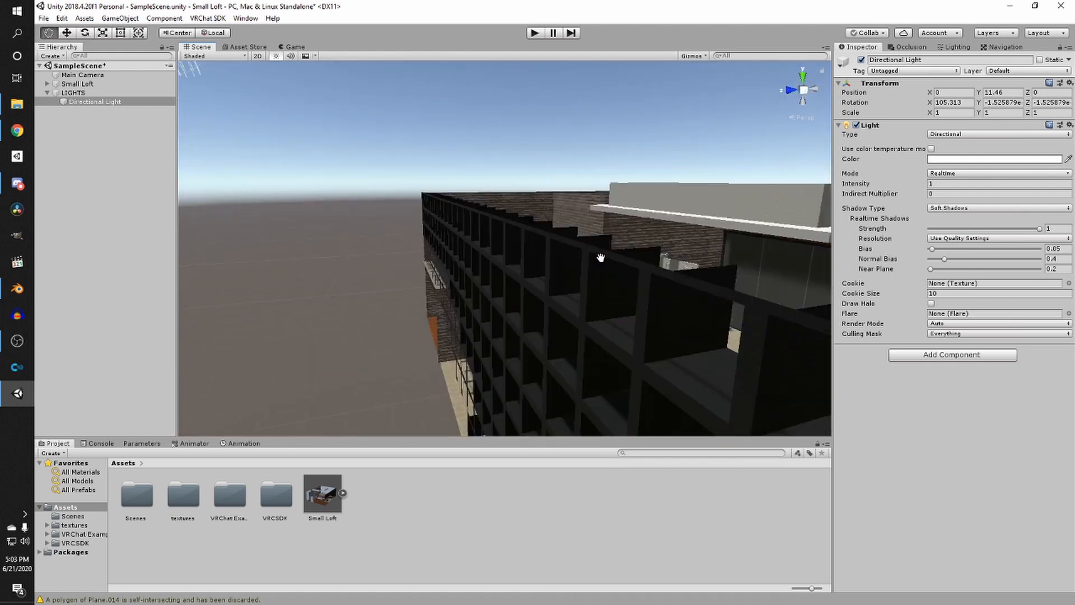
pyautogui.moveTo(577, 259); pyautogui.dragTo(432, 240, button='right')
pyautogui.scroll(-4, 433, 240)
pyautogui.moveTo(480, 174); pyautogui.dragTo(224, 334)
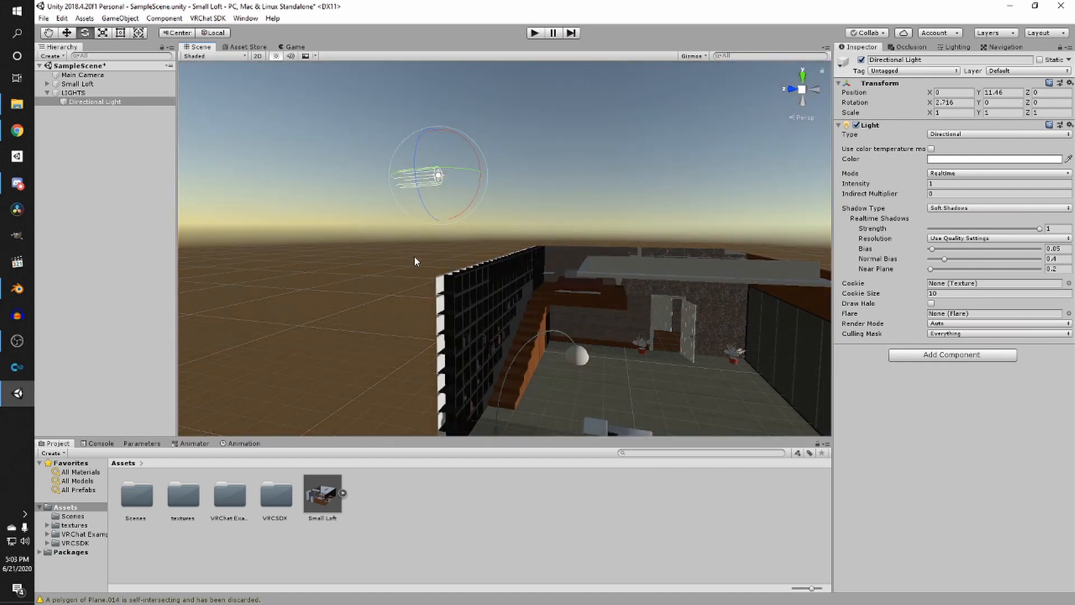
pyautogui.keyDown('alt'); pyautogui.moveTo(415, 261); pyautogui.dragTo(471, 282); pyautogui.keyUp('alt')
# - Set the light's mode to Baked and its colour to dark grey 222222
pyautogui.click(946, 173)
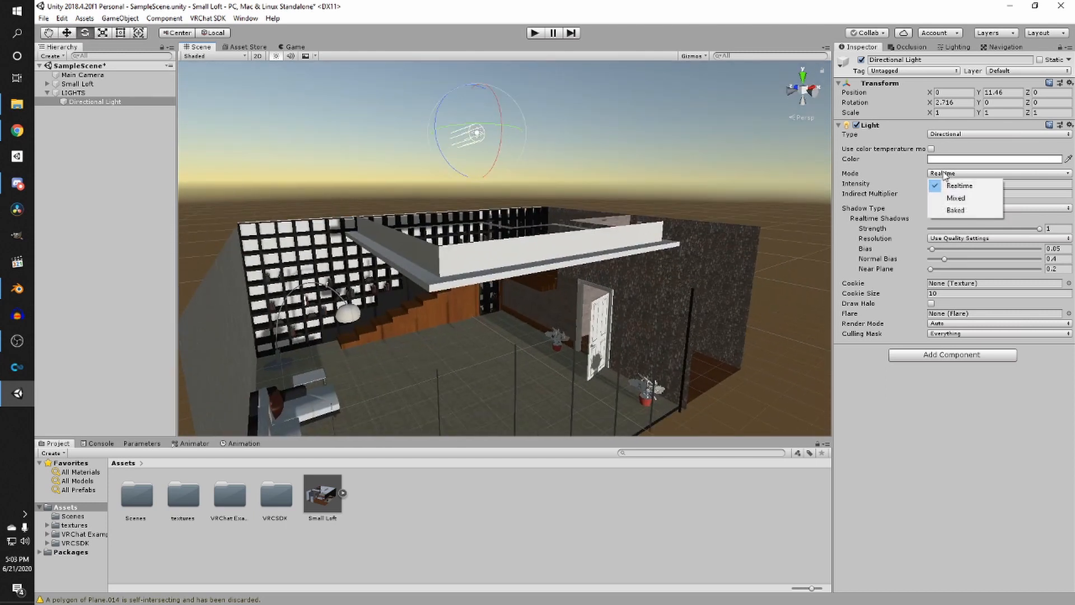
pyautogui.click(953, 212)
pyautogui.click(945, 160)
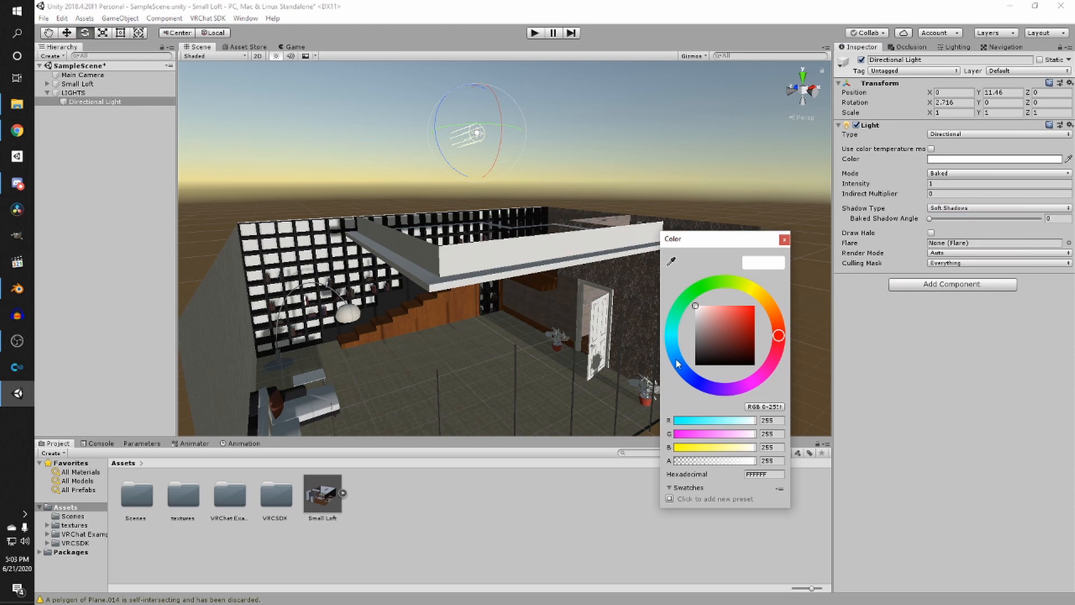
pyautogui.moveTo(676, 360)
pyautogui.mouseDown()
pyautogui.moveTo(695, 378)
pyautogui.moveTo(678, 358)
pyautogui.mouseUp()
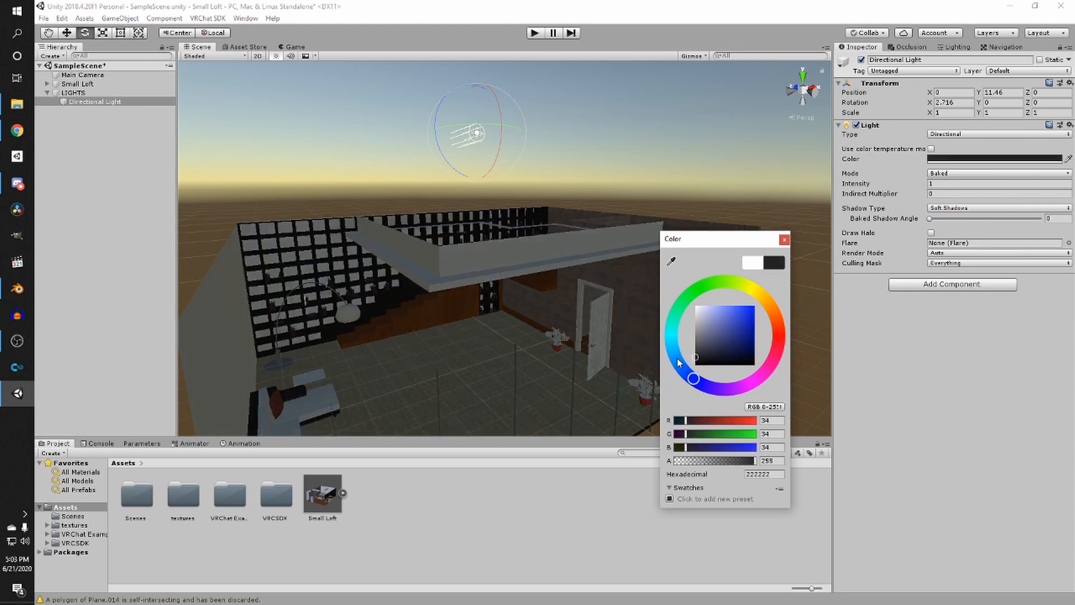
# - Set the light's intensity to 0.1
pyautogui.click(942, 184)
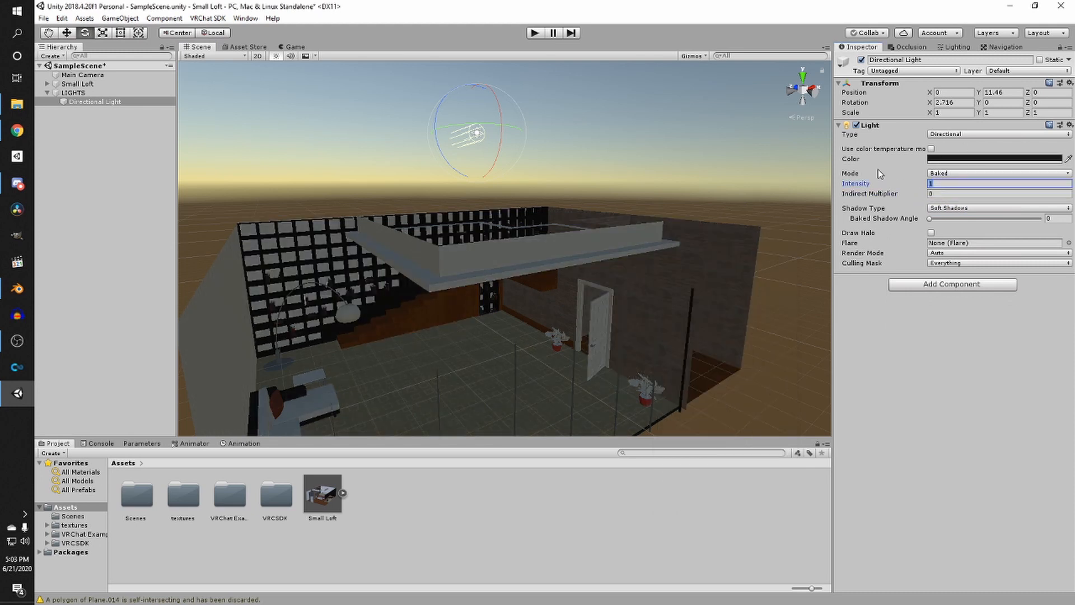
pyautogui.write('0.25')
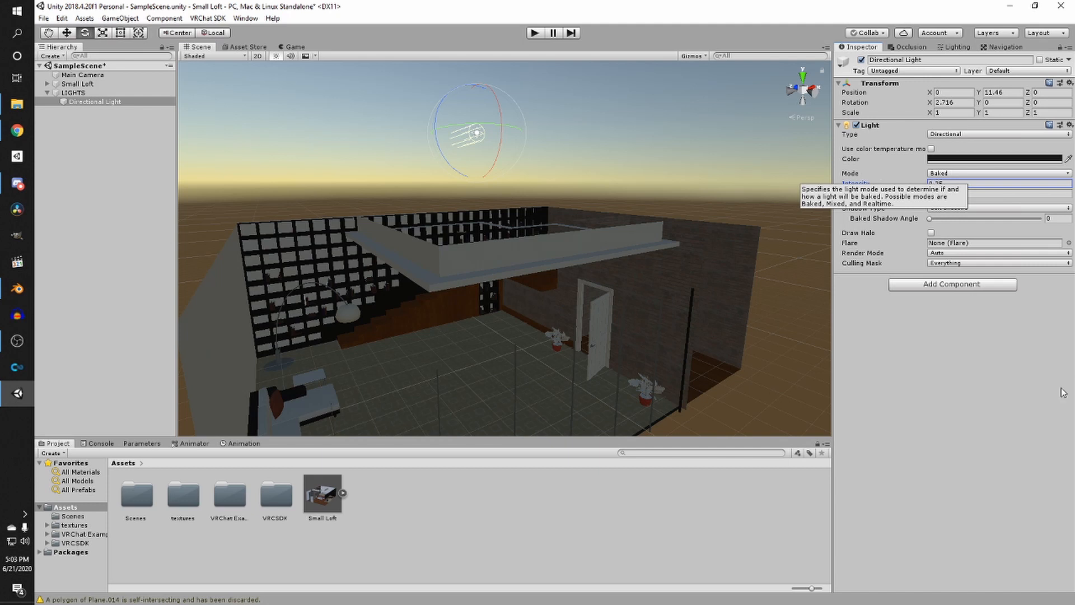
pyautogui.write('0.1')
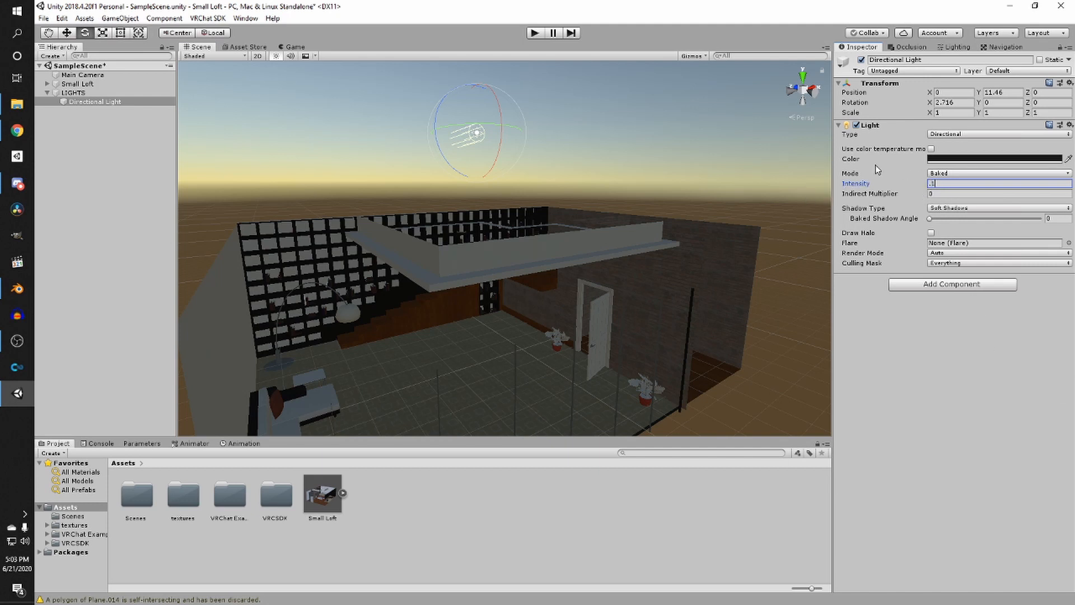
# - Rotate the directional light to about 4.65 degrees on X
pyautogui.moveTo(508, 109); pyautogui.dragTo(490, 118)
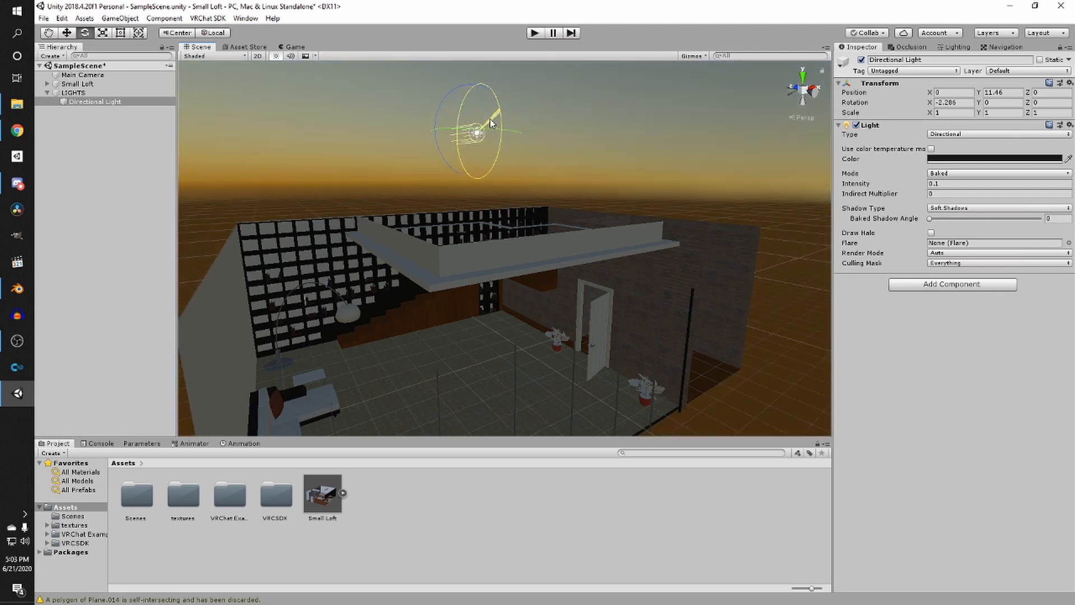
pyautogui.scroll(-3, 477, 200)
pyautogui.moveTo(477, 200); pyautogui.dragTo(518, 177, button='middle')
pyautogui.scroll(2, 518, 177)
pyautogui.moveTo(566, 115); pyautogui.dragTo(574, 114)
# - Change the light's colour to a lighter grey
pyautogui.click(952, 159)
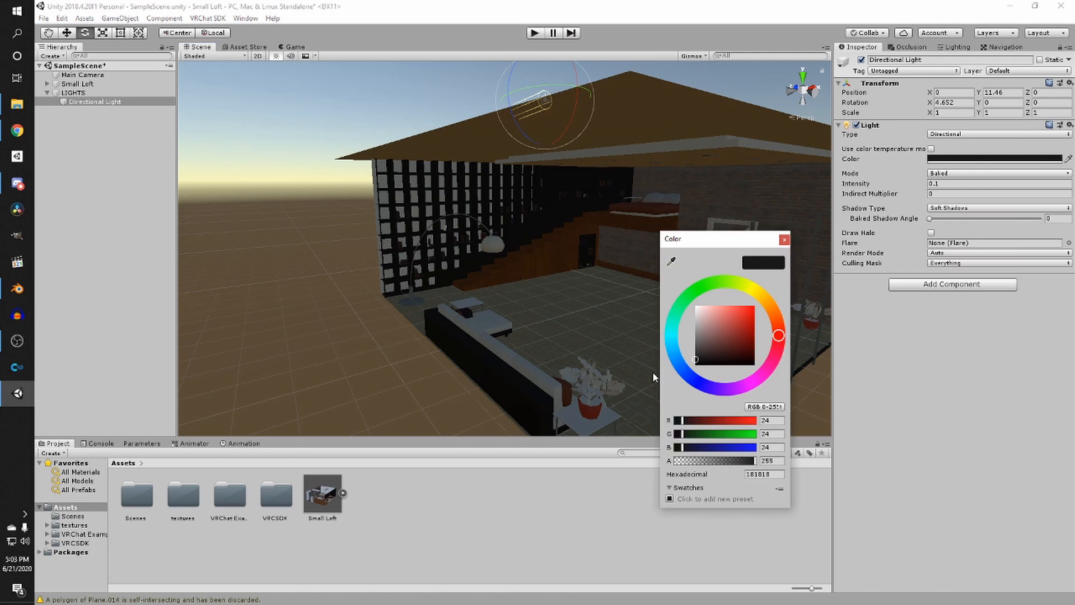
pyautogui.moveTo(697, 361)
pyautogui.mouseDown()
pyautogui.moveTo(693, 316)
pyautogui.moveTo(677, 342)
pyautogui.moveTo(677, 318)
pyautogui.moveTo(662, 354)
pyautogui.mouseUp()
# - Save the scene
pyautogui.press('w')
pyautogui.moveTo(398, 331); pyautogui.dragTo(524, 359, button='right')
pyautogui.press('s')
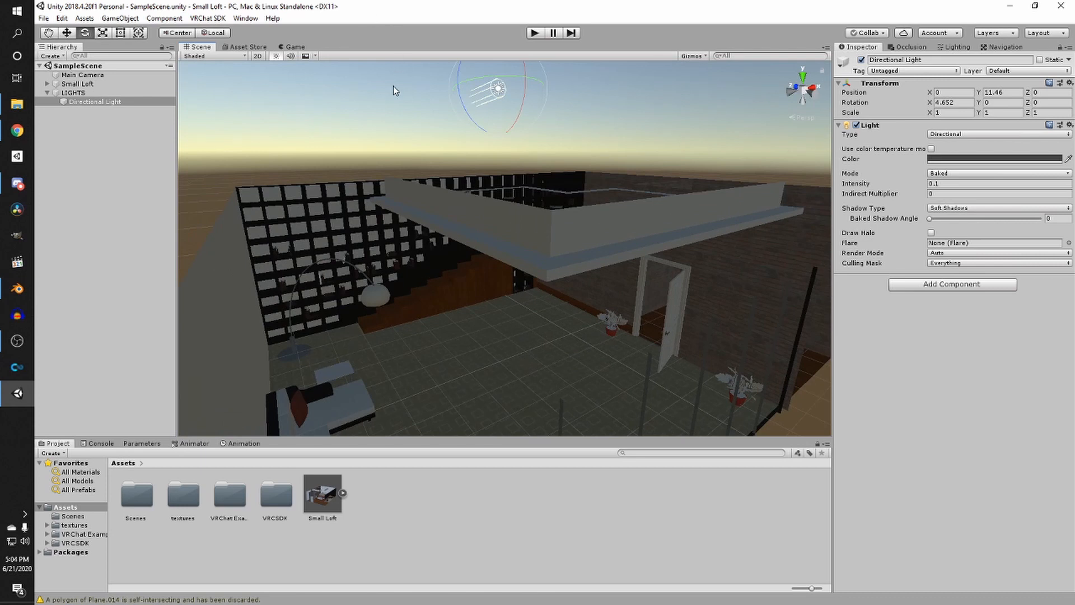
# - Inspect the loft's interior lighting from several viewpoints
pyautogui.moveTo(393, 86); pyautogui.dragTo(458, 218, button='right')
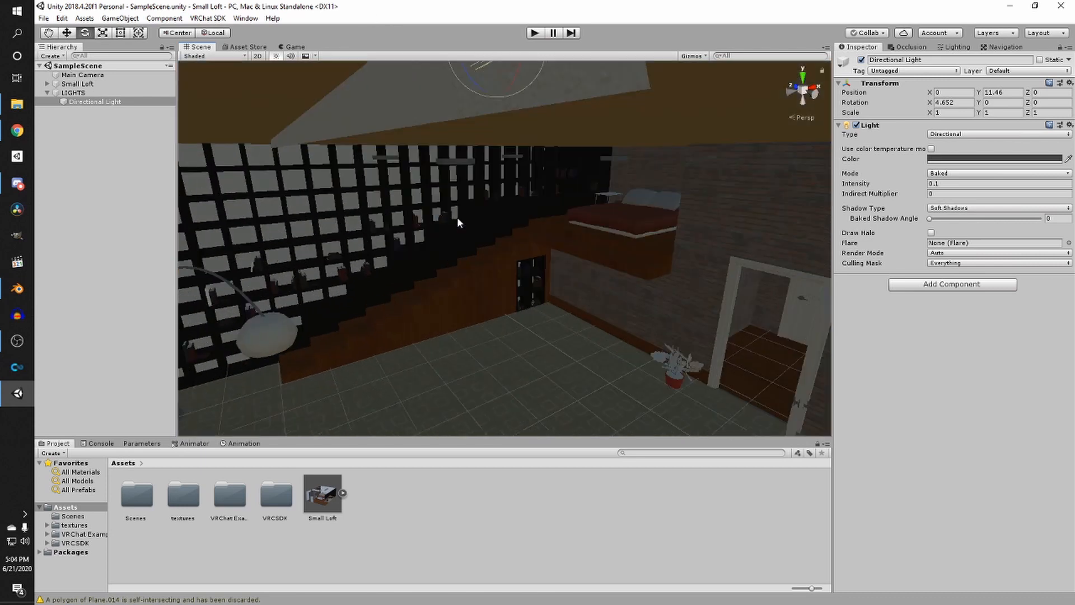
pyautogui.click(47, 92)
pyautogui.scroll(-4, 364, 206)
pyautogui.scroll(2, 425, 187)
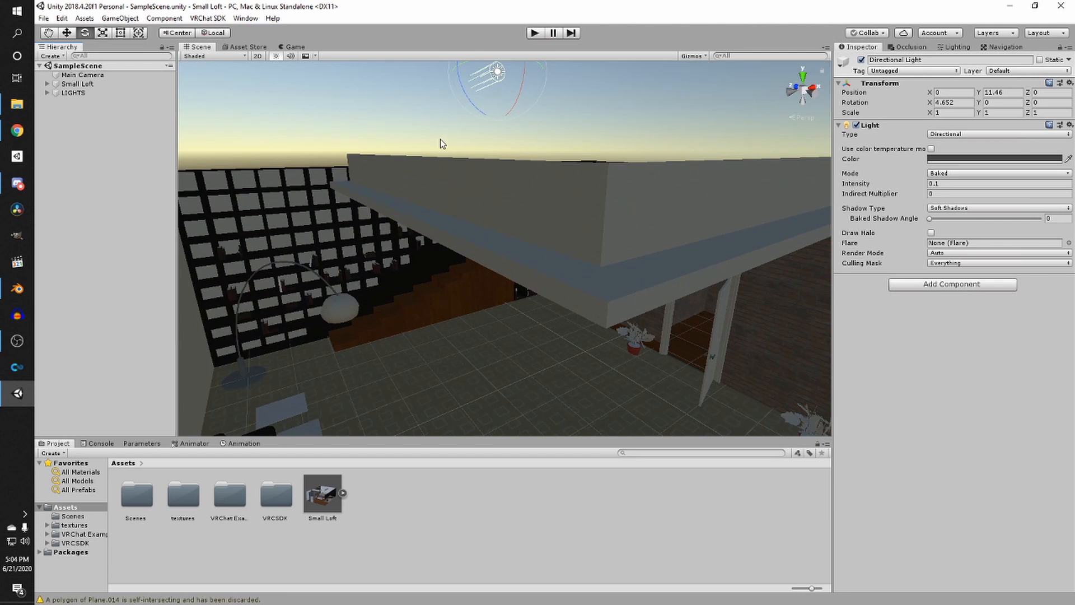
pyautogui.moveTo(441, 139); pyautogui.dragTo(336, 179, button='middle')
pyautogui.moveTo(336, 180); pyautogui.dragTo(318, 213, button='right')
pyautogui.moveTo(318, 212); pyautogui.dragTo(324, 275, button='middle')
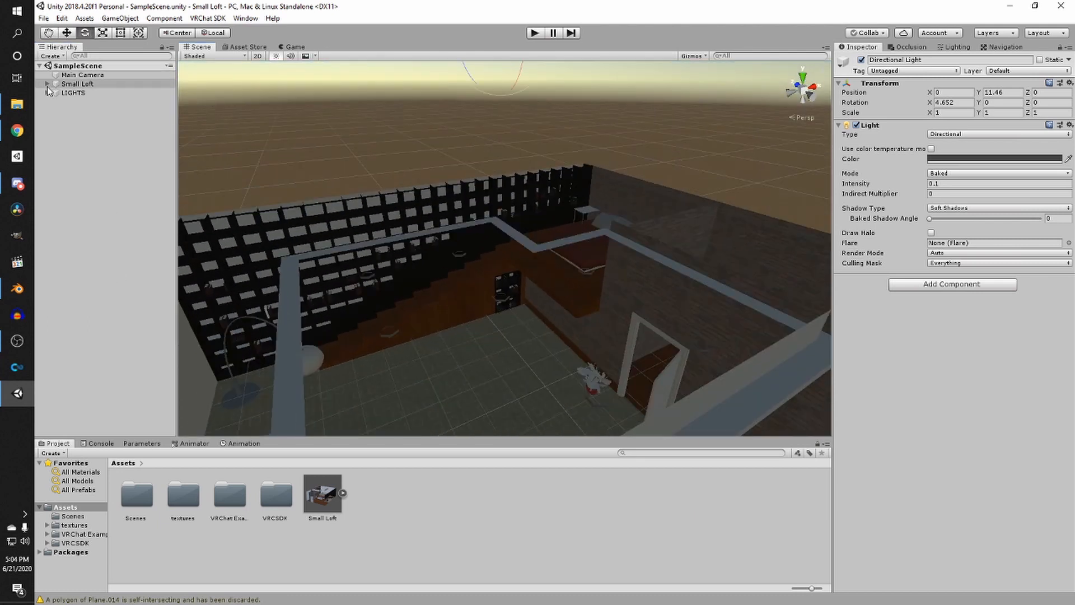
pyautogui.moveTo(424, 234); pyautogui.dragTo(428, 182, button='right')
pyautogui.scroll(-3, 526, 222)
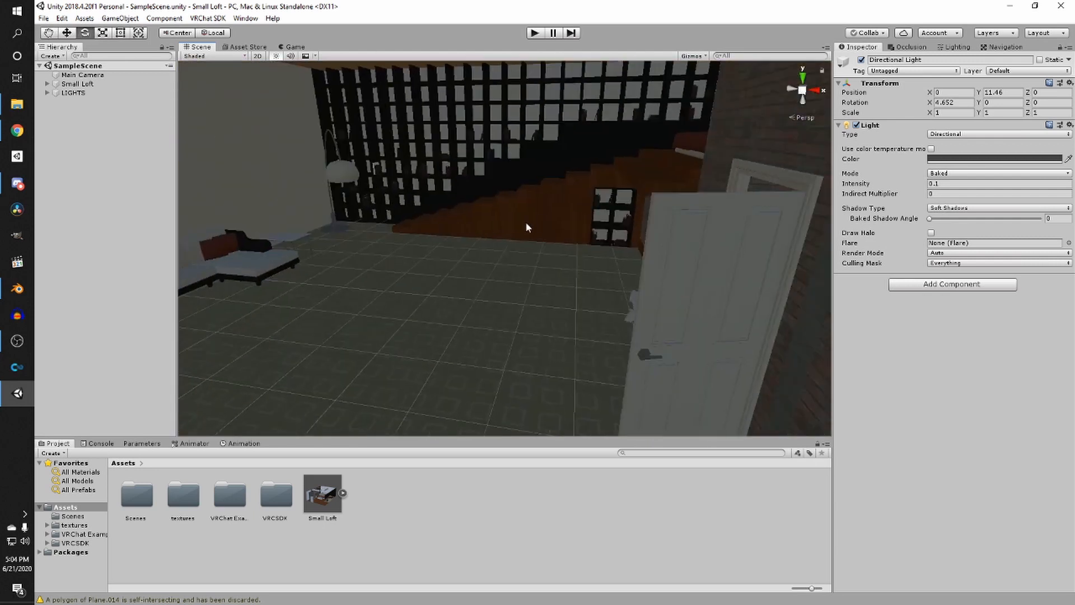
pyautogui.moveTo(525, 222); pyautogui.dragTo(321, 178, button='right')
pyautogui.scroll(-4, 320, 178)
pyautogui.moveTo(320, 178); pyautogui.dragTo(436, 226, button='middle')
pyautogui.moveTo(436, 225); pyautogui.dragTo(384, 275, button='right')
pyautogui.scroll(-4, 453, 288)
pyautogui.scroll(4, 450, 338)
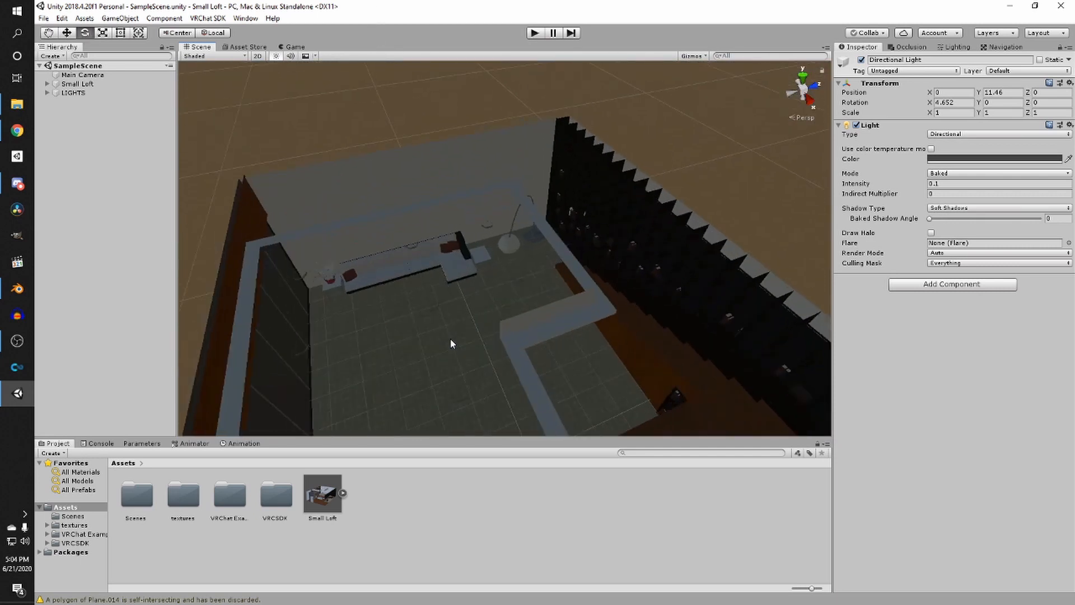
pyautogui.moveTo(451, 338); pyautogui.dragTo(472, 237, button='right')
pyautogui.scroll(3, 509, 341)
pyautogui.moveTo(471, 238); pyautogui.dragTo(390, 279, button='middle')
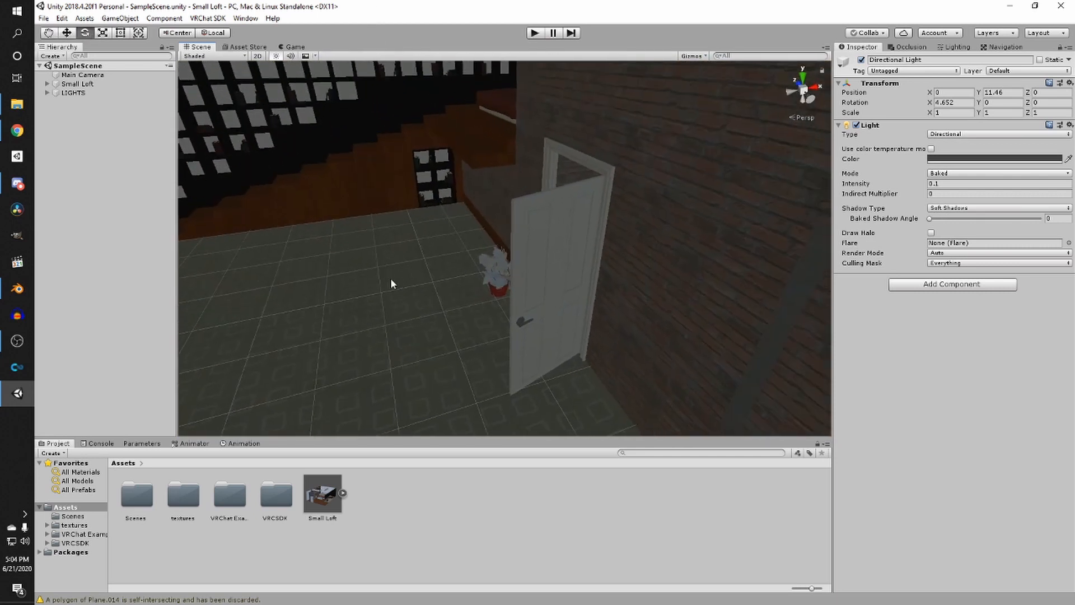
pyautogui.moveTo(312, 212); pyautogui.dragTo(430, 248, button='middle')
pyautogui.moveTo(430, 248); pyautogui.dragTo(576, 247, button='right')
pyautogui.moveTo(519, 265); pyautogui.dragTo(557, 251, button='middle')
pyautogui.moveTo(557, 255); pyautogui.dragTo(439, 276, button='right')
# - Add a Mesh Collider component to the carpeted floor plane
pyautogui.click(516, 291)
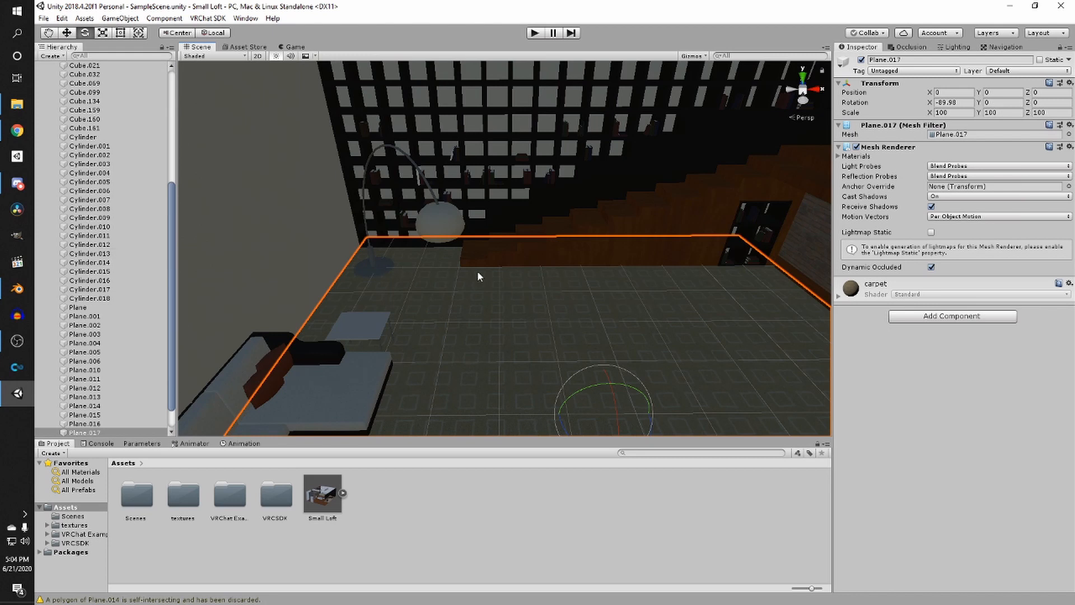
pyautogui.scroll(-6, 481, 275)
pyautogui.moveTo(553, 266); pyautogui.dragTo(488, 265, button='middle')
pyautogui.moveTo(488, 265); pyautogui.dragTo(580, 307, button='right')
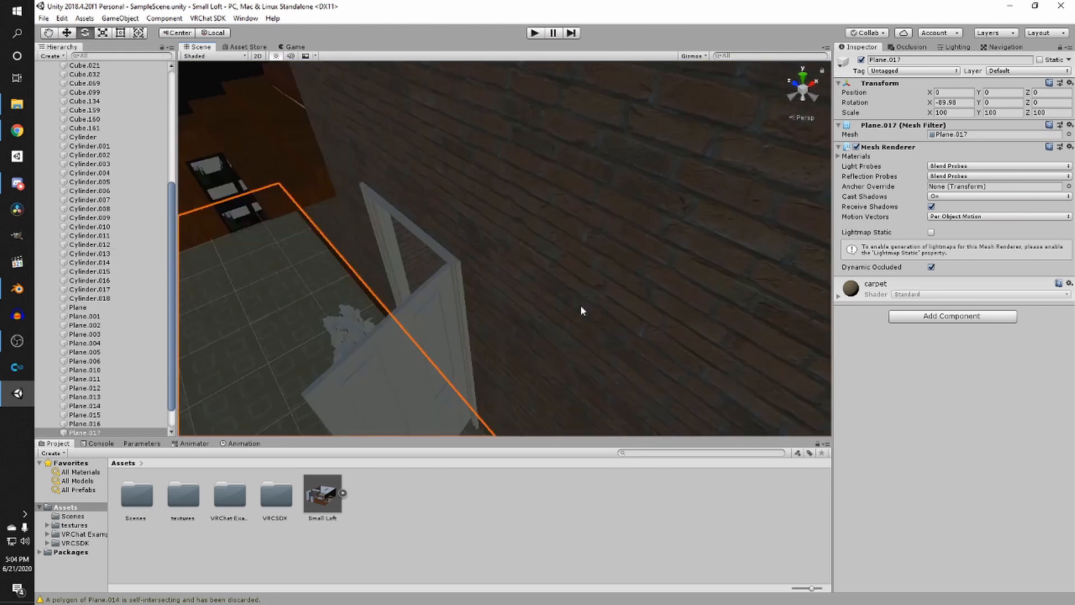
pyautogui.moveTo(581, 306); pyautogui.dragTo(587, 312, button='middle')
pyautogui.moveTo(588, 313); pyautogui.dragTo(580, 325, button='right')
pyautogui.moveTo(580, 325); pyautogui.dragTo(581, 251, button='middle')
pyautogui.scroll(-2, 606, 252)
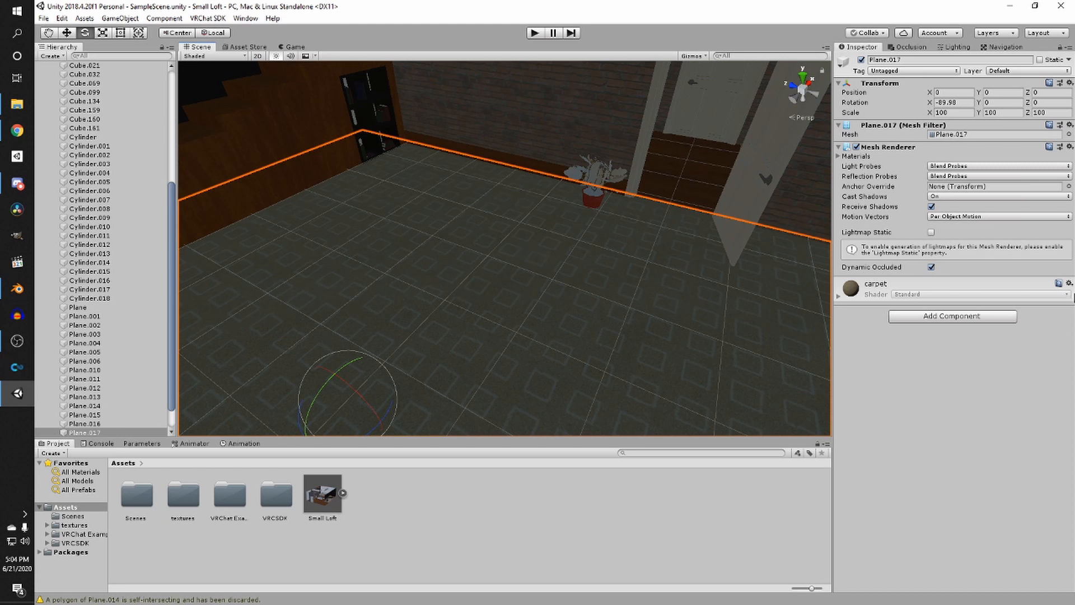
pyautogui.click(939, 316)
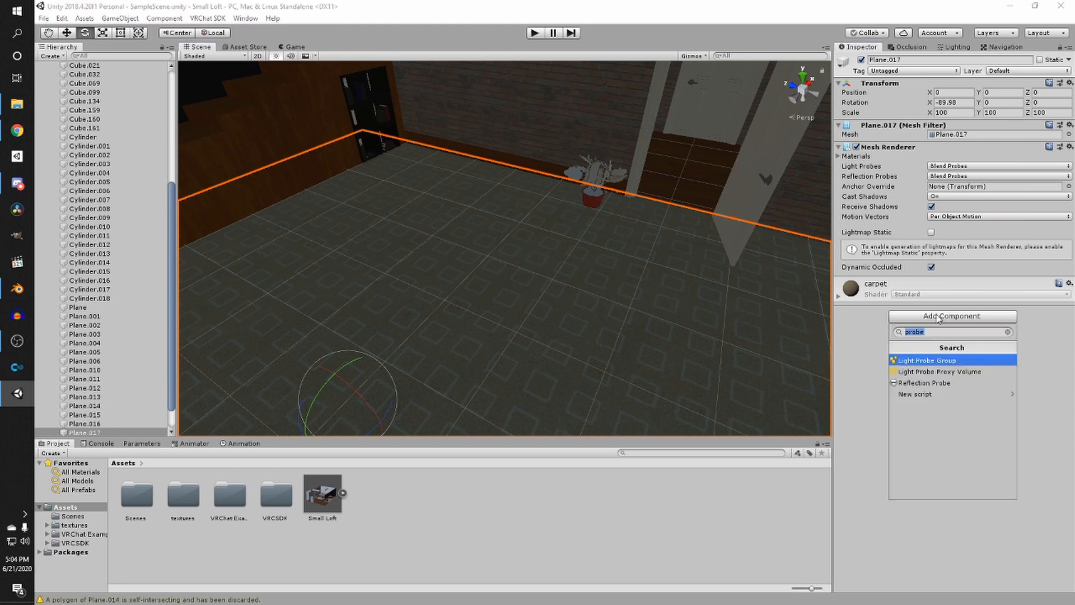
pyautogui.write('mesh ')
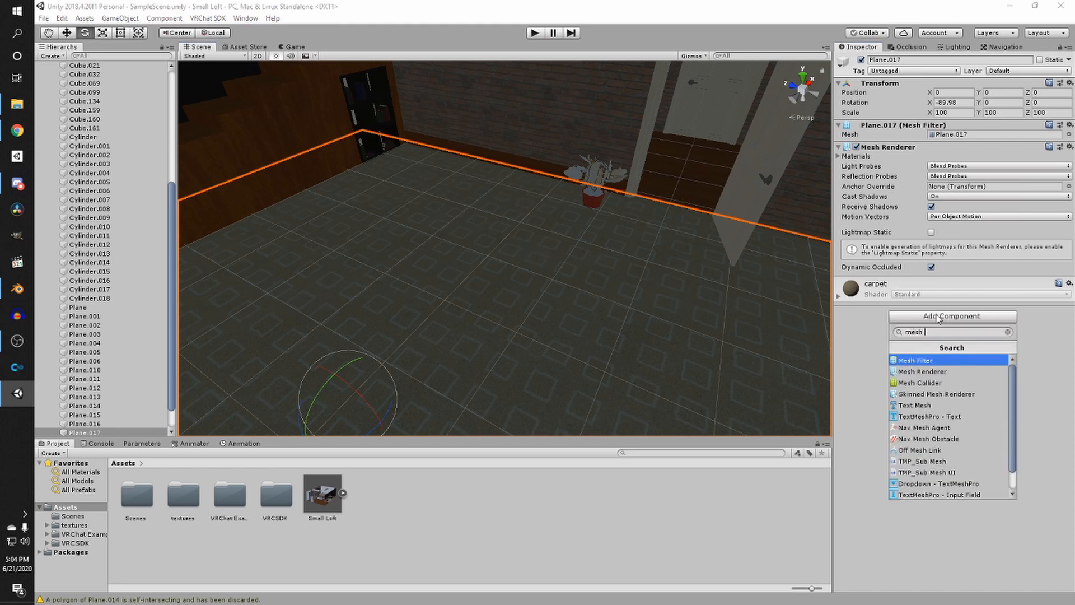
pyautogui.write('collider')
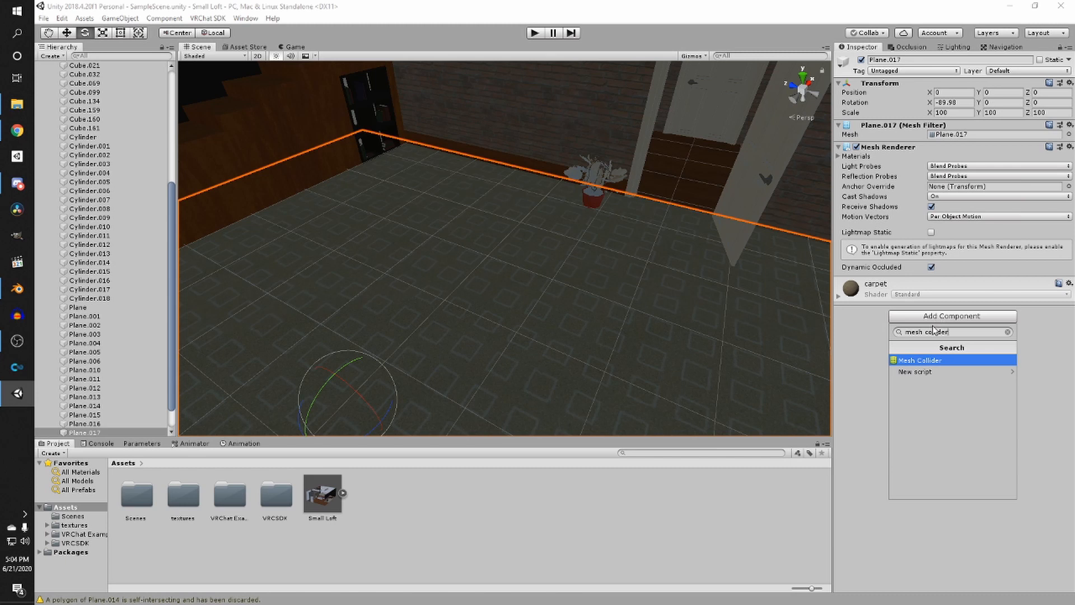
pyautogui.click(916, 361)
# - Add Mesh Colliders to the wooden loft floor plane and the stepped wooden wall under the stairs
pyautogui.moveTo(626, 269); pyautogui.dragTo(562, 297, button='middle')
pyautogui.click(619, 226)
pyautogui.click(944, 317)
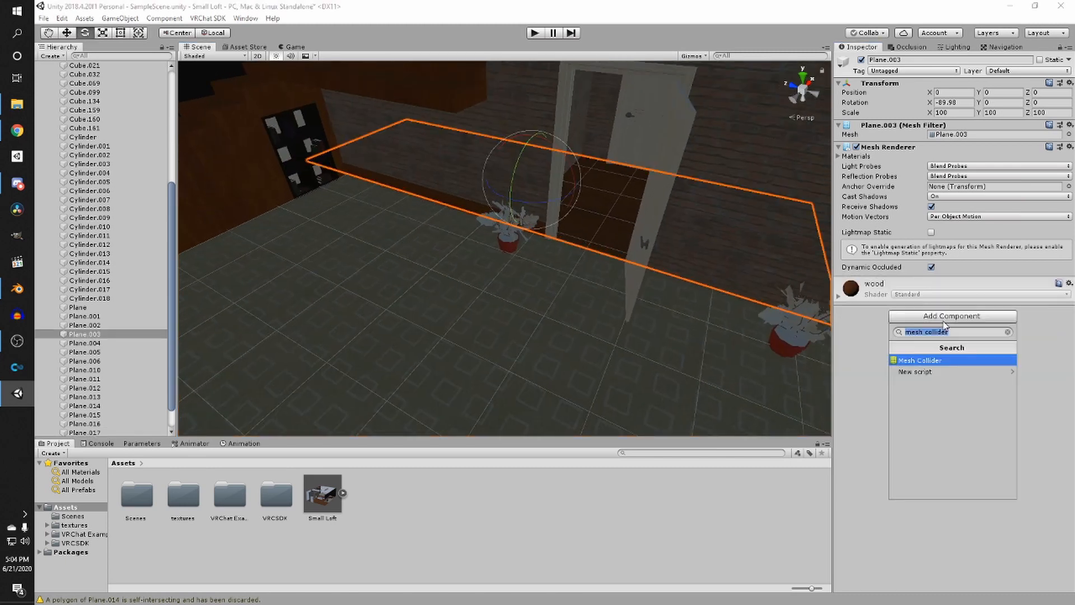
pyautogui.click(928, 361)
pyautogui.moveTo(548, 274); pyautogui.dragTo(470, 233, button='right')
pyautogui.click(388, 221)
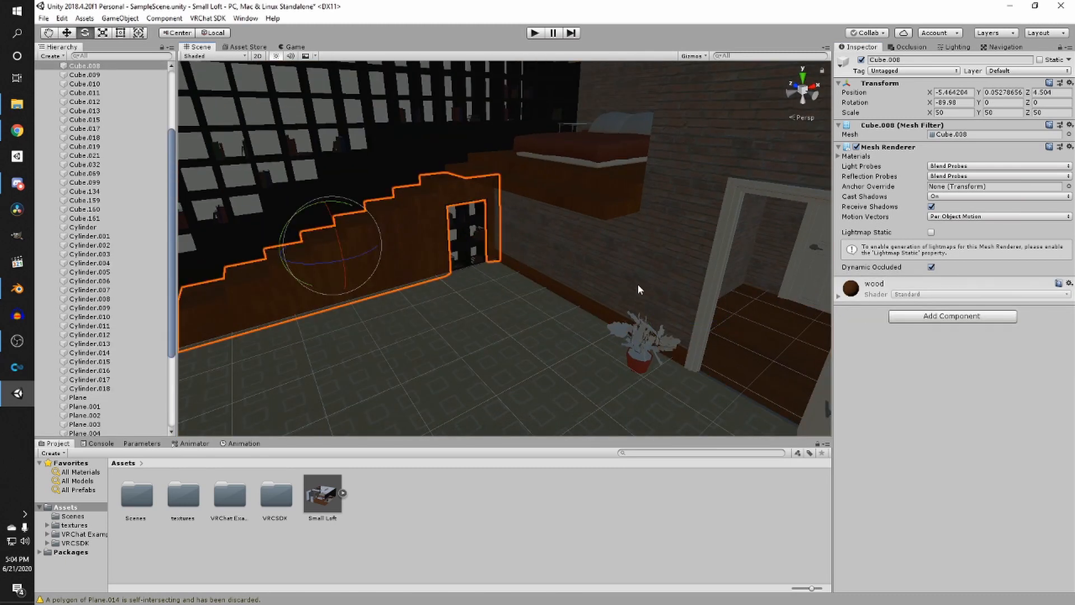
pyautogui.click(918, 316)
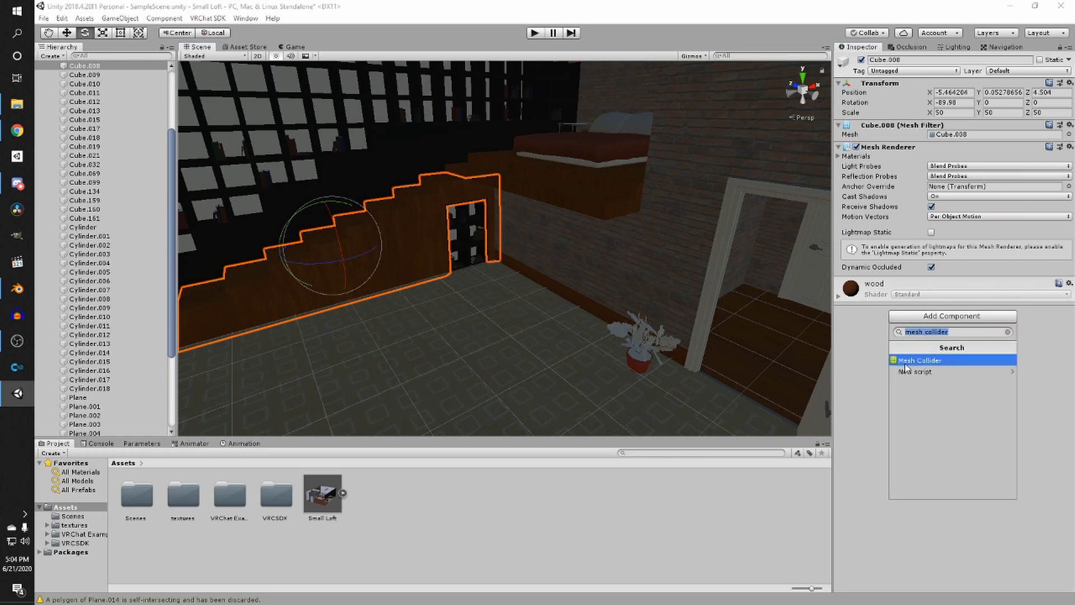
pyautogui.click(924, 361)
# - Add Mesh Colliders to the wooden loft ledge and the brick wall
pyautogui.click(622, 211)
pyautogui.click(946, 315)
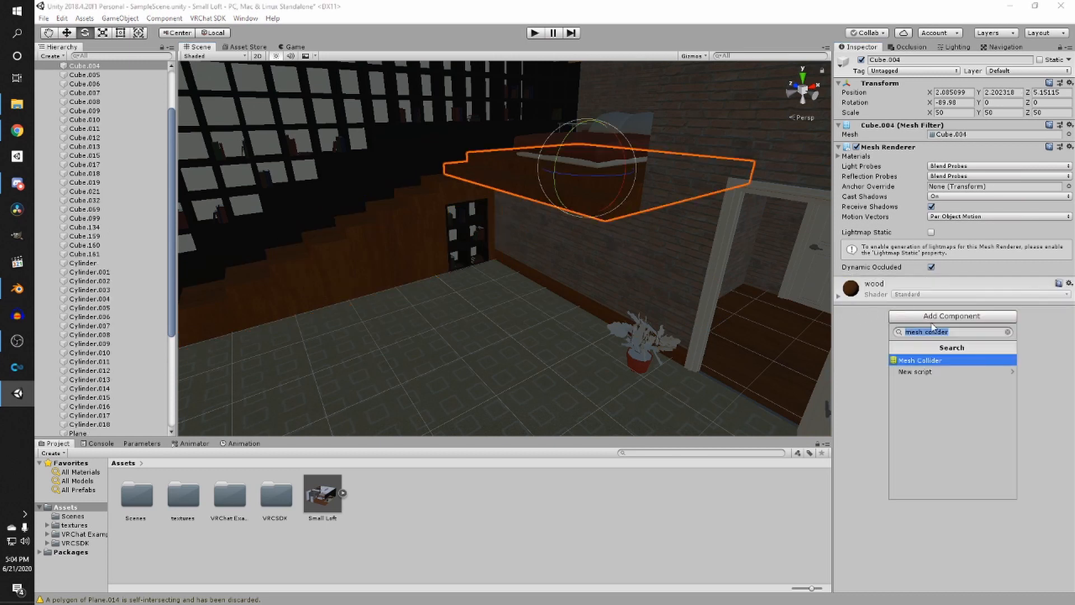
pyautogui.click(924, 361)
pyautogui.click(607, 256)
pyautogui.click(941, 316)
pyautogui.click(930, 361)
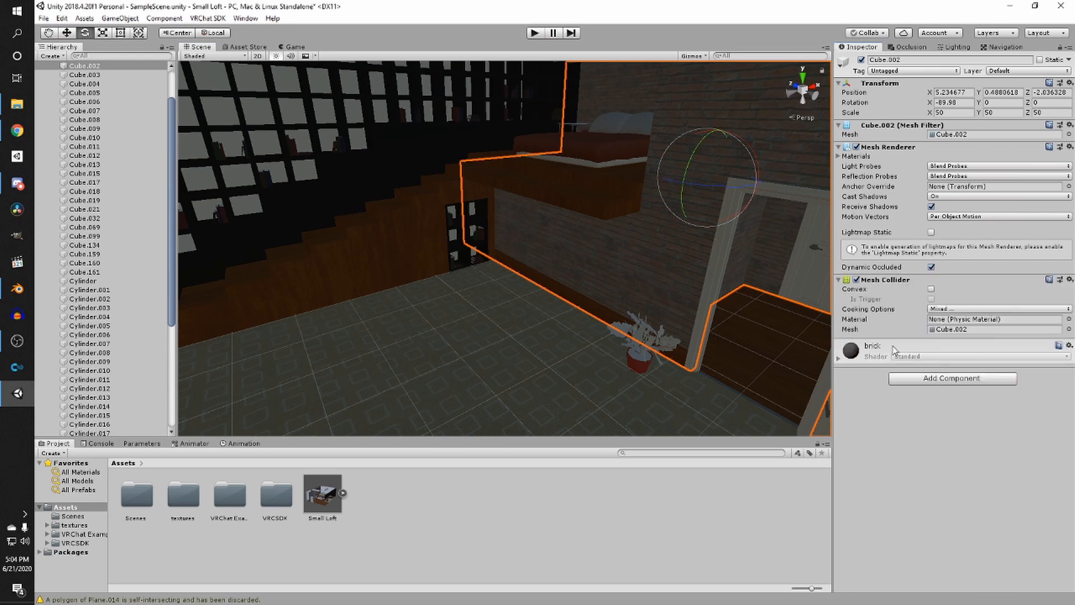
# - Add a Mesh Collider to the upper drywall panel beside the doorway
pyautogui.moveTo(560, 235); pyautogui.dragTo(682, 233, button='right')
pyautogui.click(680, 227)
pyautogui.click(937, 317)
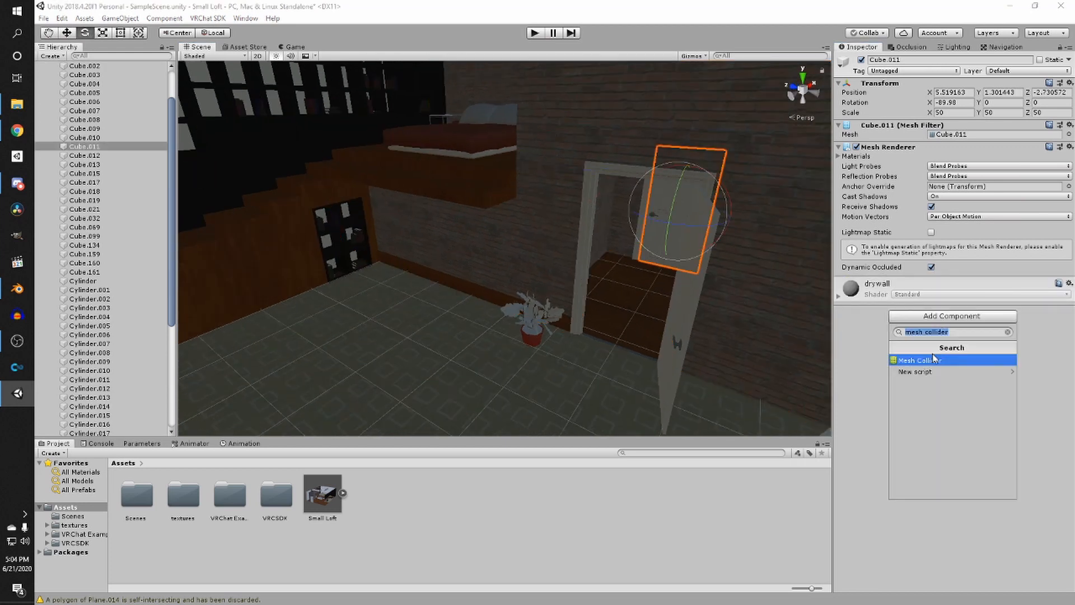
pyautogui.click(914, 359)
# - Add Mesh Colliders to the drywall door and its door frame
pyautogui.click(698, 318)
pyautogui.click(946, 316)
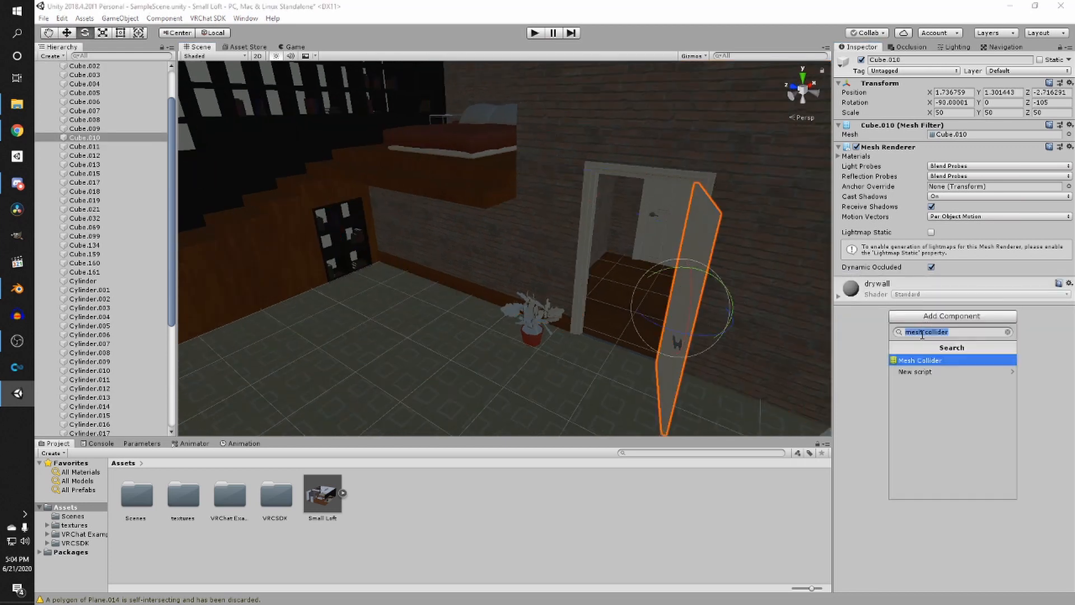
pyautogui.click(924, 356)
pyautogui.click(637, 177)
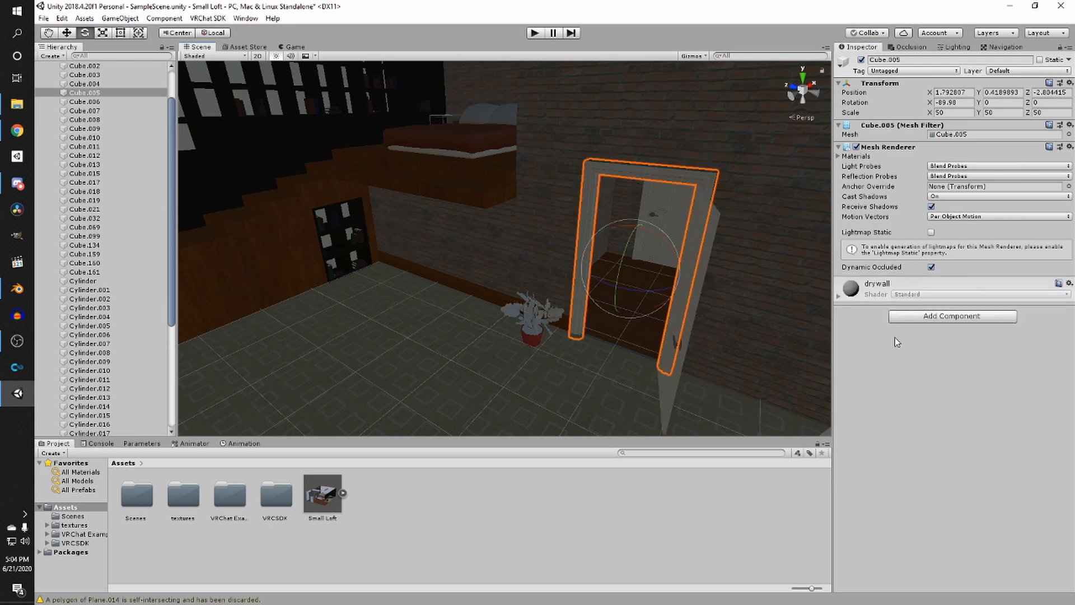
pyautogui.click(950, 317)
pyautogui.click(942, 362)
# - Add a Mesh Collider to the drywall plane next to the bookshelf wall
pyautogui.moveTo(620, 207); pyautogui.dragTo(540, 256, button='right')
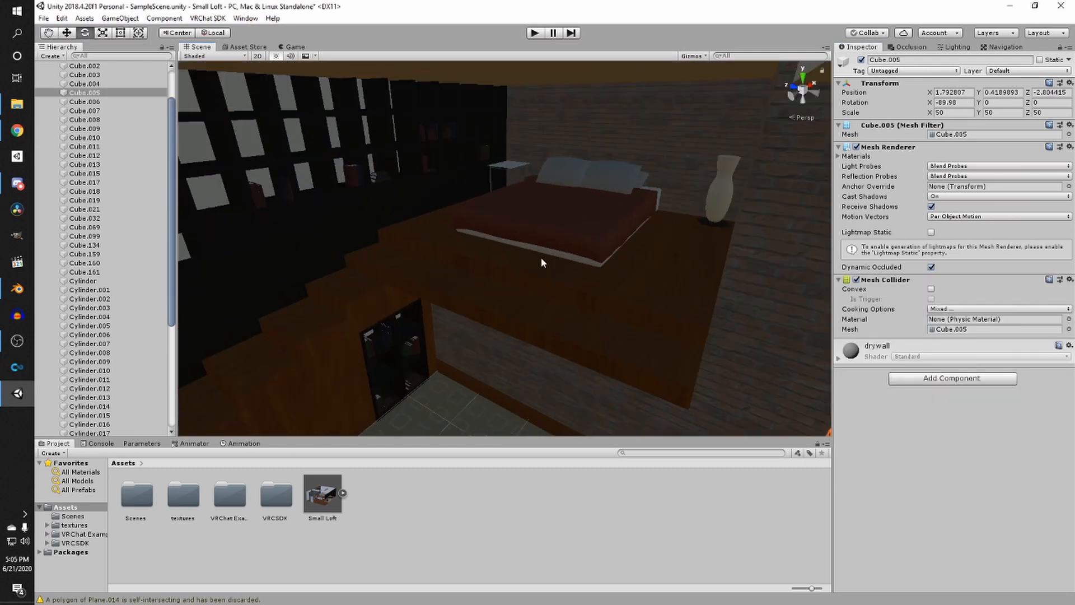
pyautogui.click(509, 266)
pyautogui.click(469, 388)
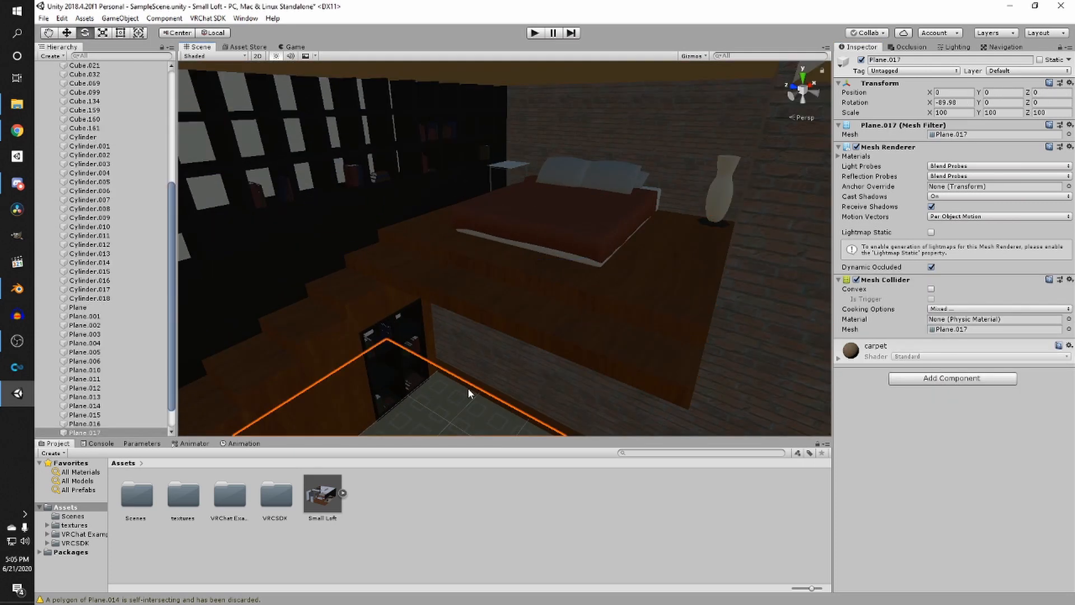
pyautogui.moveTo(235, 116); pyautogui.dragTo(267, 137, button='right')
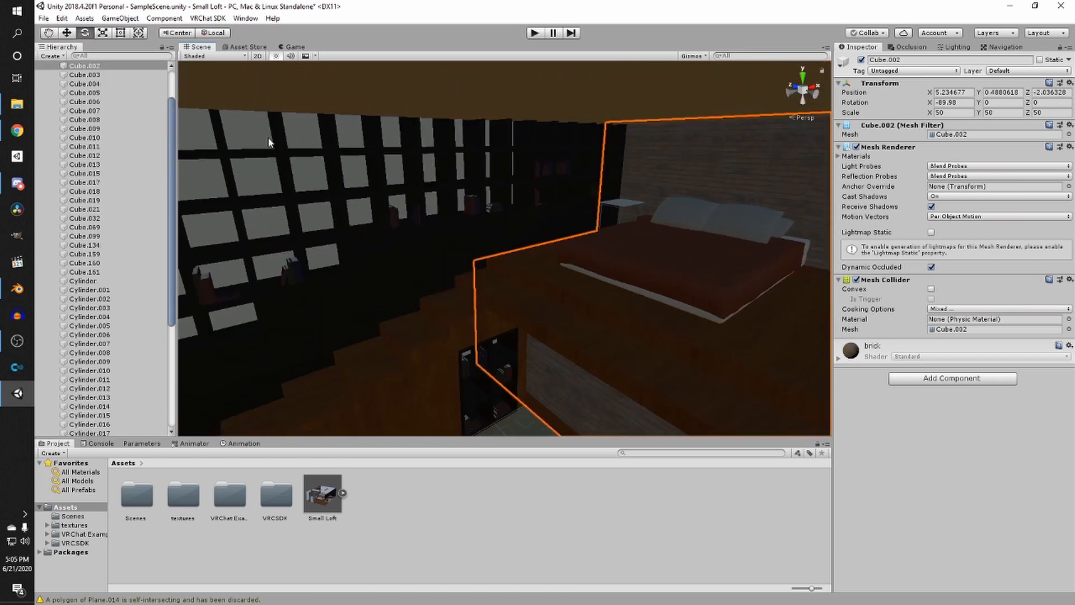
pyautogui.click(344, 185)
pyautogui.moveTo(344, 186); pyautogui.dragTo(338, 178, button='right')
pyautogui.moveTo(337, 176); pyautogui.dragTo(404, 181, button='middle')
pyautogui.click(422, 180)
pyautogui.moveTo(440, 183); pyautogui.dragTo(612, 239, button='right')
pyautogui.click(923, 316)
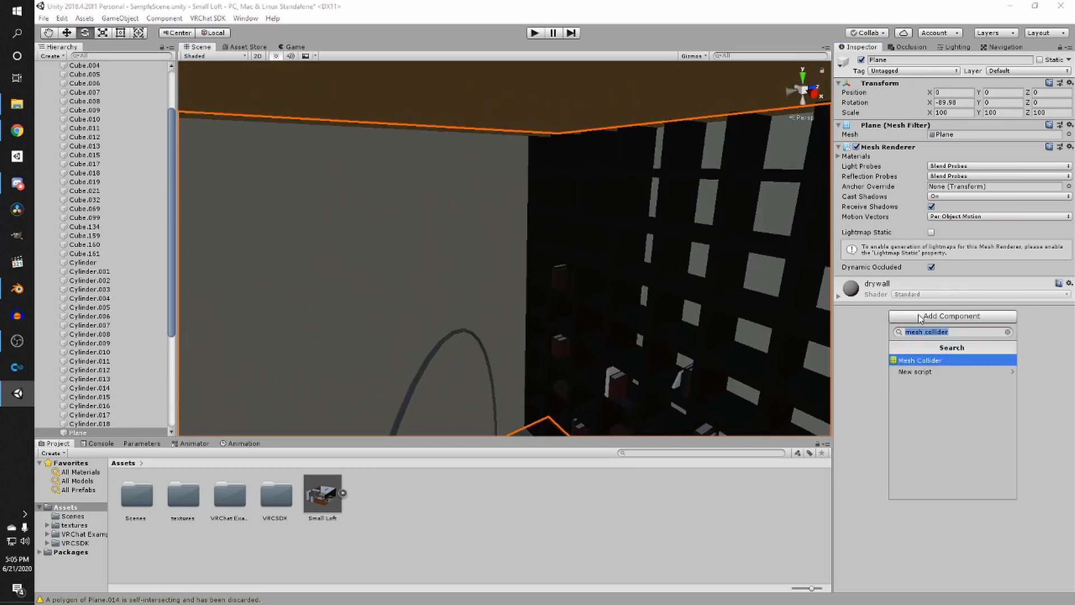
pyautogui.click(921, 357)
# - Add Mesh Colliders to the wooden beam above the mirror and to the mirror plane
pyautogui.moveTo(637, 230); pyautogui.dragTo(424, 181, button='right')
pyautogui.click(425, 182)
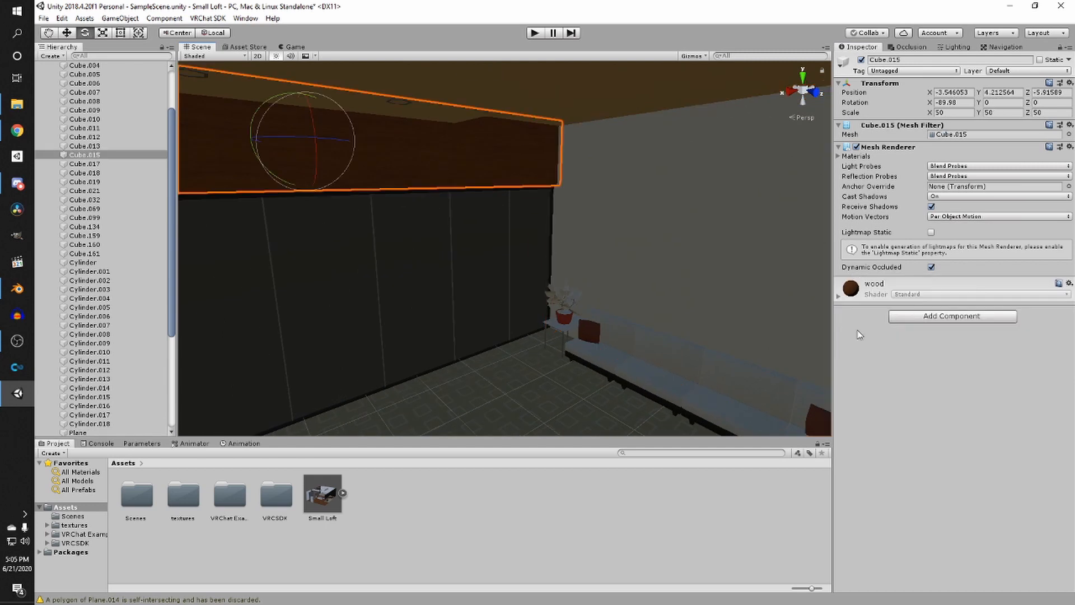
pyautogui.click(923, 316)
pyautogui.click(924, 360)
pyautogui.click(489, 240)
pyautogui.click(929, 317)
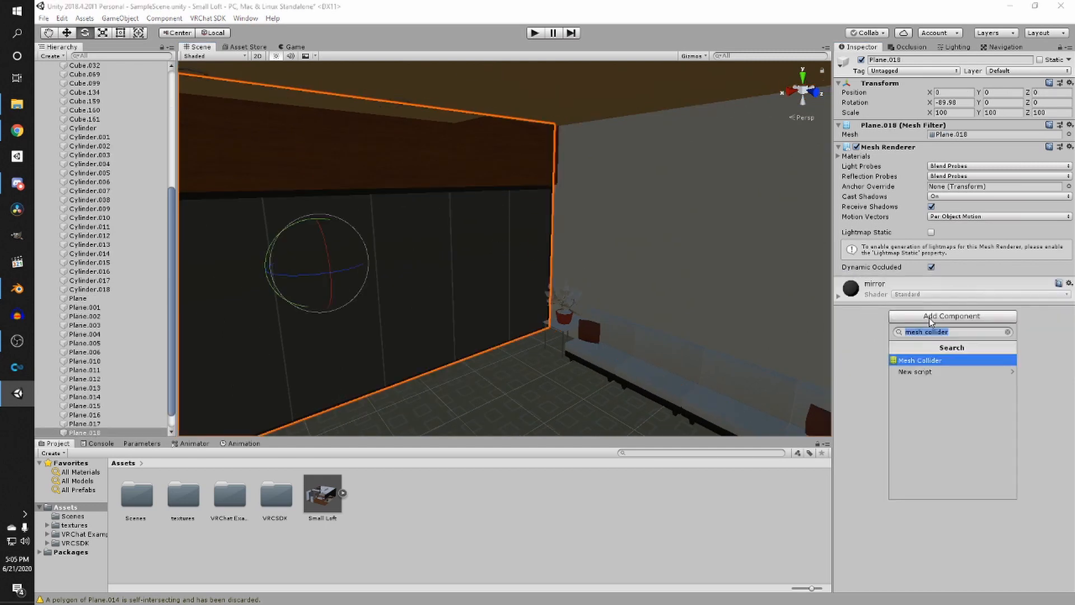
pyautogui.click(933, 360)
# - Add Mesh Colliders to the drywall beam and the ceiling plane
pyautogui.moveTo(650, 328); pyautogui.dragTo(419, 213, button='right')
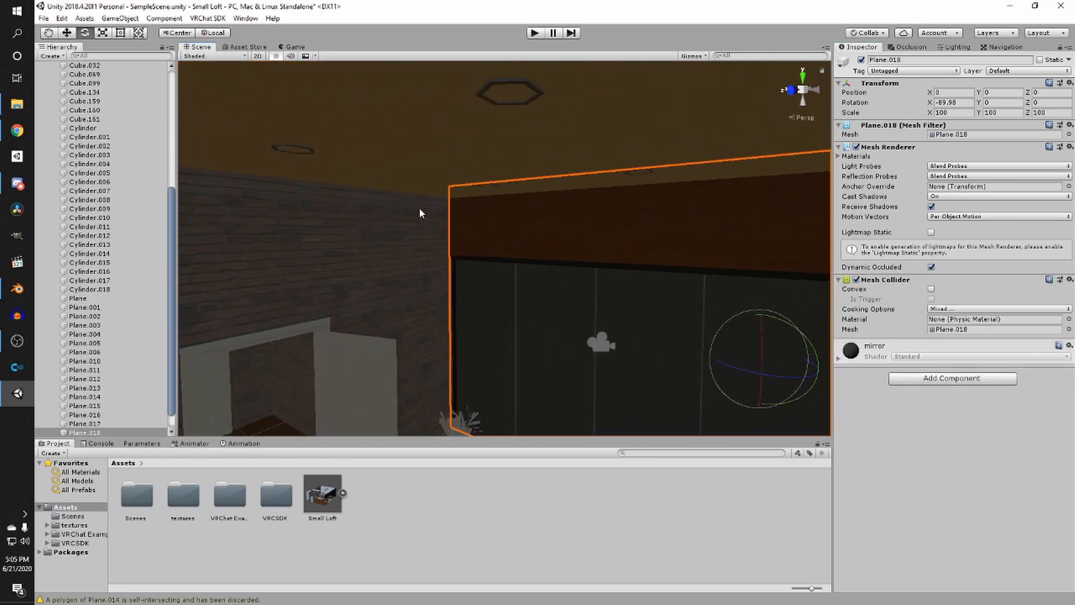
pyautogui.click(425, 146)
pyautogui.click(952, 312)
pyautogui.click(931, 356)
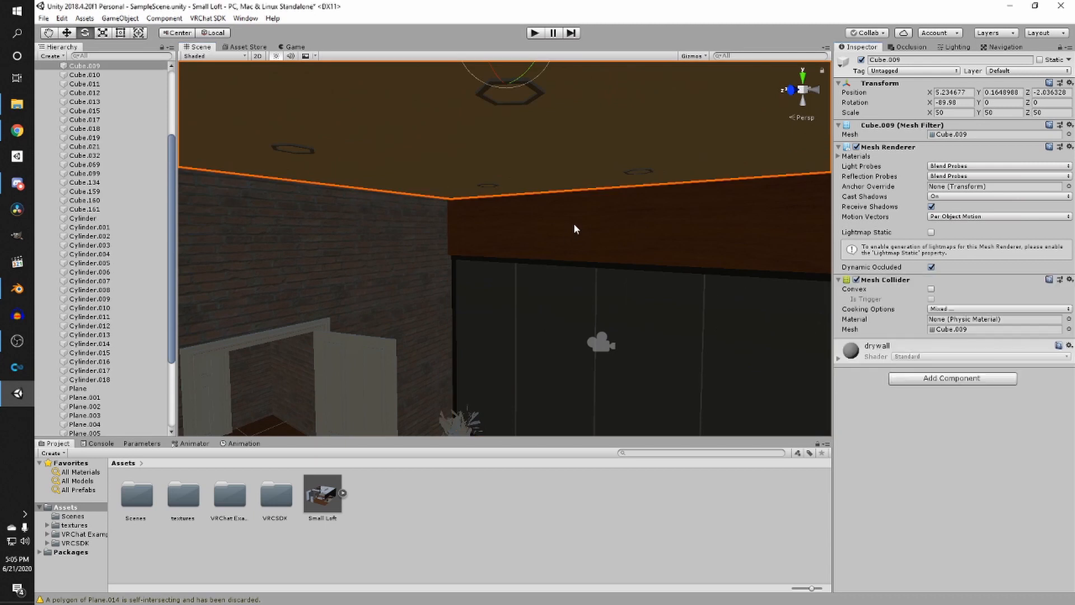
pyautogui.moveTo(575, 229); pyautogui.dragTo(470, 227, button='right')
pyautogui.click(470, 227)
pyautogui.click(952, 316)
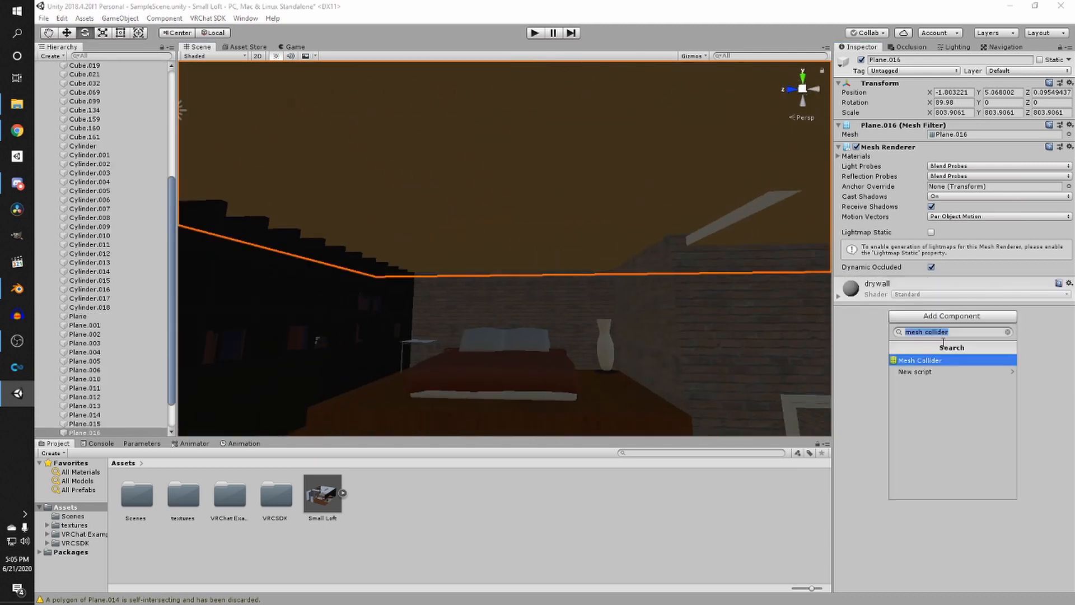
pyautogui.click(933, 359)
# - Examine the black wood bookshelf wall from several angles
pyautogui.moveTo(741, 335); pyautogui.dragTo(534, 243, button='right')
pyautogui.click(551, 291)
pyautogui.click(642, 137)
pyautogui.click(587, 188)
pyautogui.moveTo(587, 188); pyautogui.dragTo(431, 263, button='right')
pyautogui.scroll(-5, 404, 229)
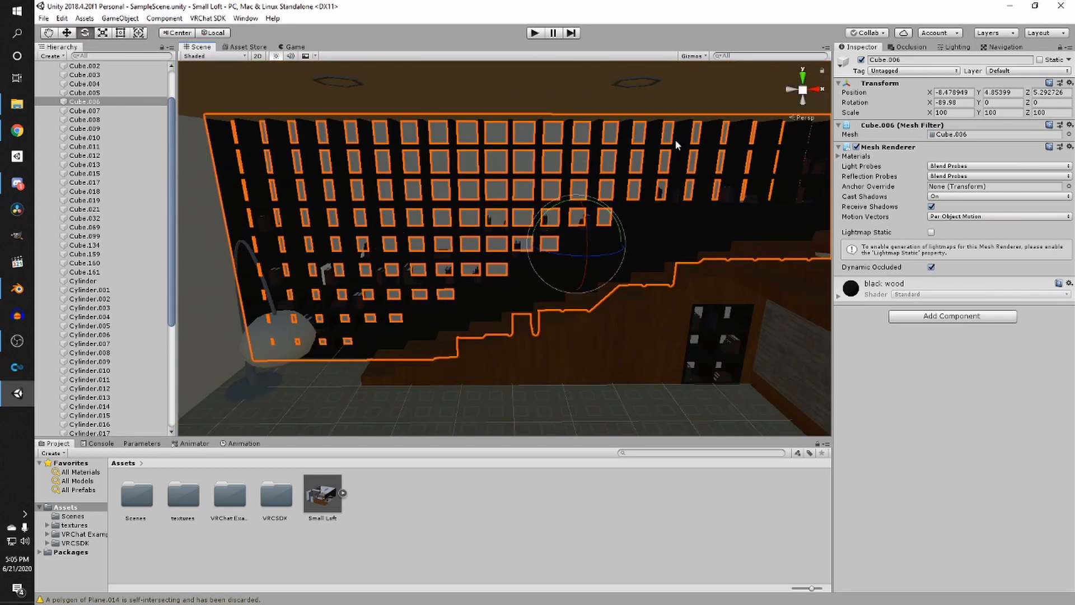
pyautogui.moveTo(416, 176); pyautogui.dragTo(434, 182, button='middle')
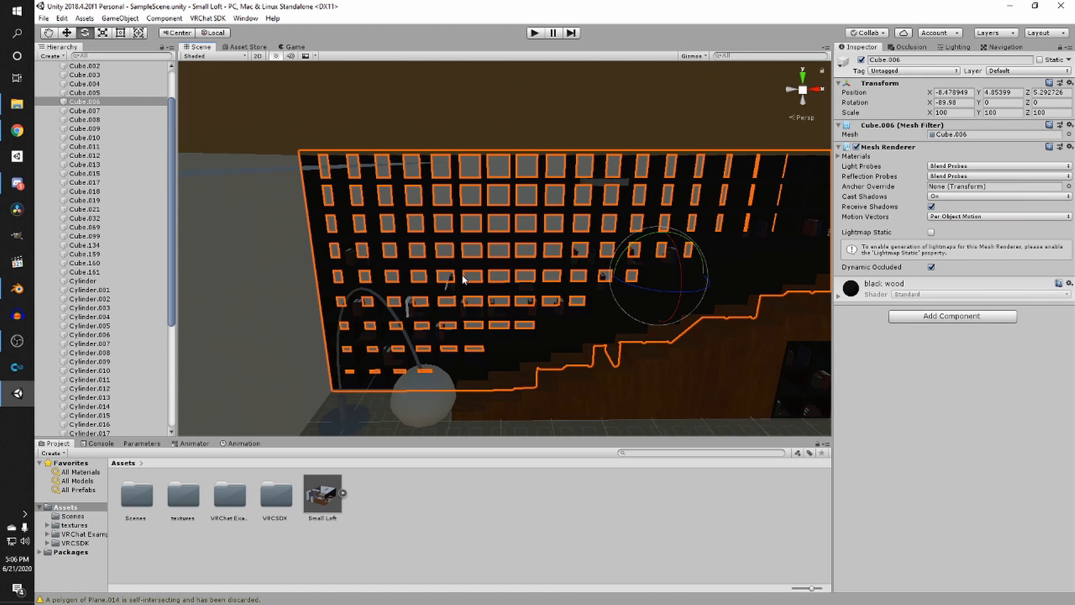
pyautogui.moveTo(485, 287); pyautogui.dragTo(435, 233, button='right')
pyautogui.click(456, 230)
pyautogui.click(493, 239)
pyautogui.click(459, 287)
pyautogui.moveTo(434, 234); pyautogui.dragTo(492, 232, button='middle')
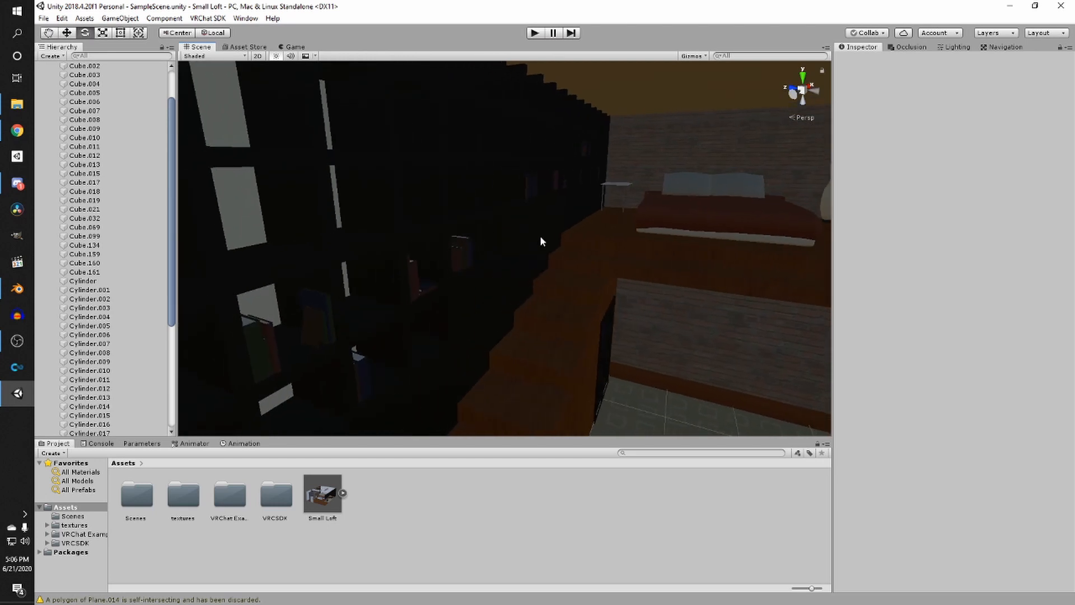
pyautogui.moveTo(539, 235); pyautogui.dragTo(555, 218, button='right')
pyautogui.moveTo(559, 211); pyautogui.dragTo(569, 203, button='middle')
pyautogui.moveTo(569, 202); pyautogui.dragTo(525, 203, button='right')
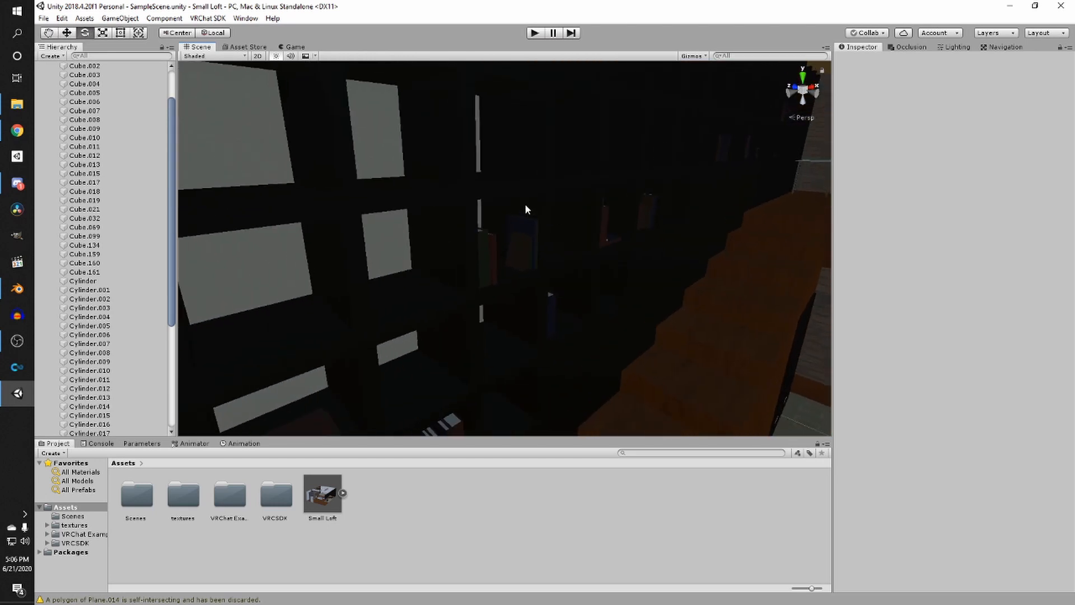
pyautogui.click(525, 203)
pyautogui.moveTo(597, 204); pyautogui.dragTo(539, 213, button='right')
pyautogui.scroll(-5, 539, 212)
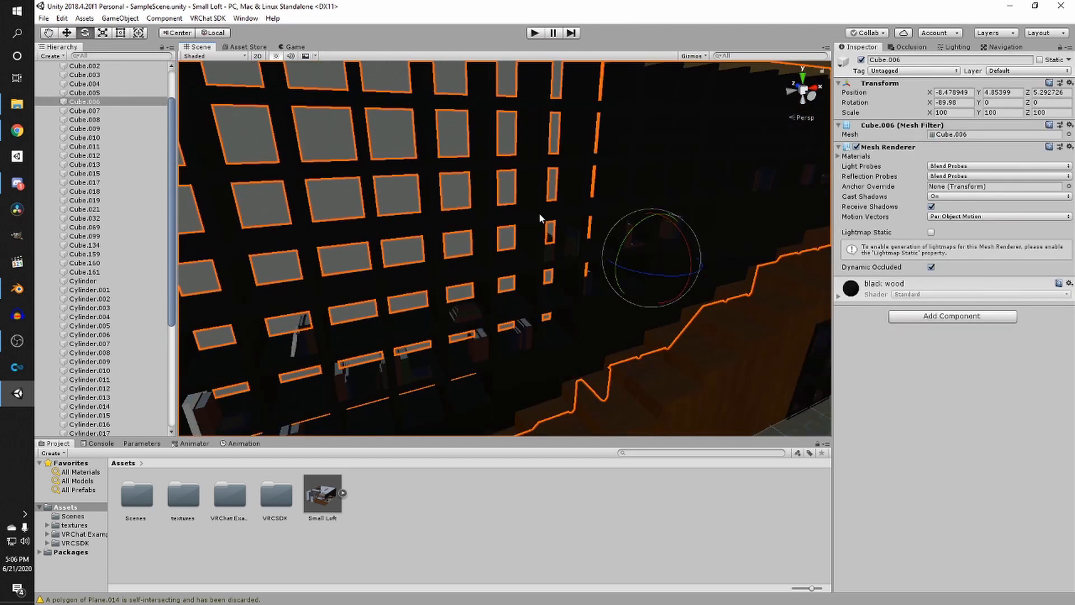
pyautogui.scroll(2, 539, 217)
pyautogui.moveTo(539, 217); pyautogui.dragTo(518, 224, button='middle')
pyautogui.scroll(-3, 518, 224)
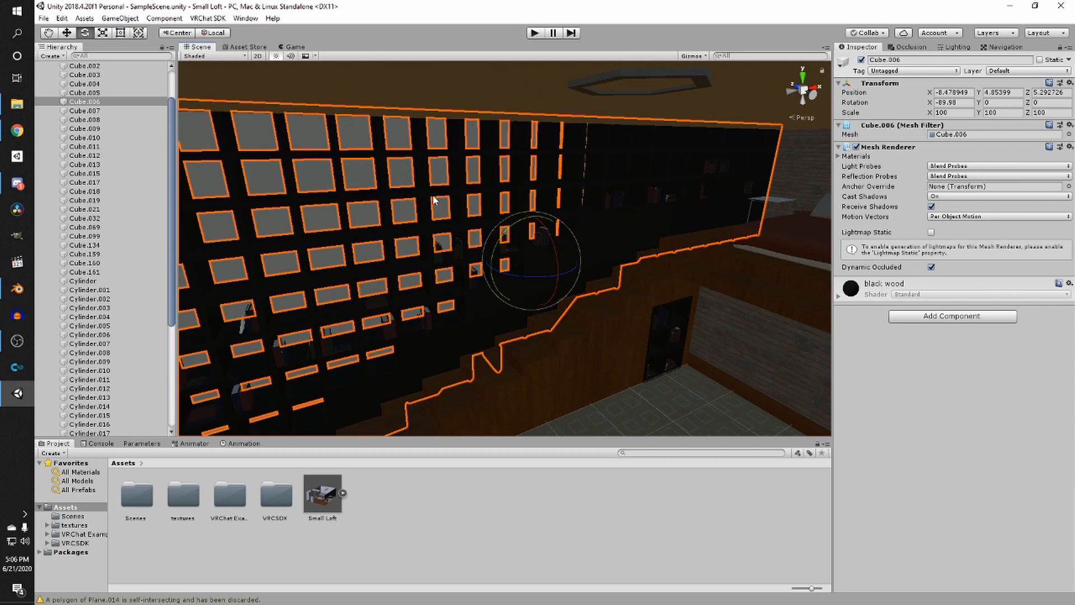
pyautogui.moveTo(416, 208); pyautogui.dragTo(420, 204, button='right')
# - Add a Box Collider to the black wood bookshelf wall
pyautogui.click(954, 316)
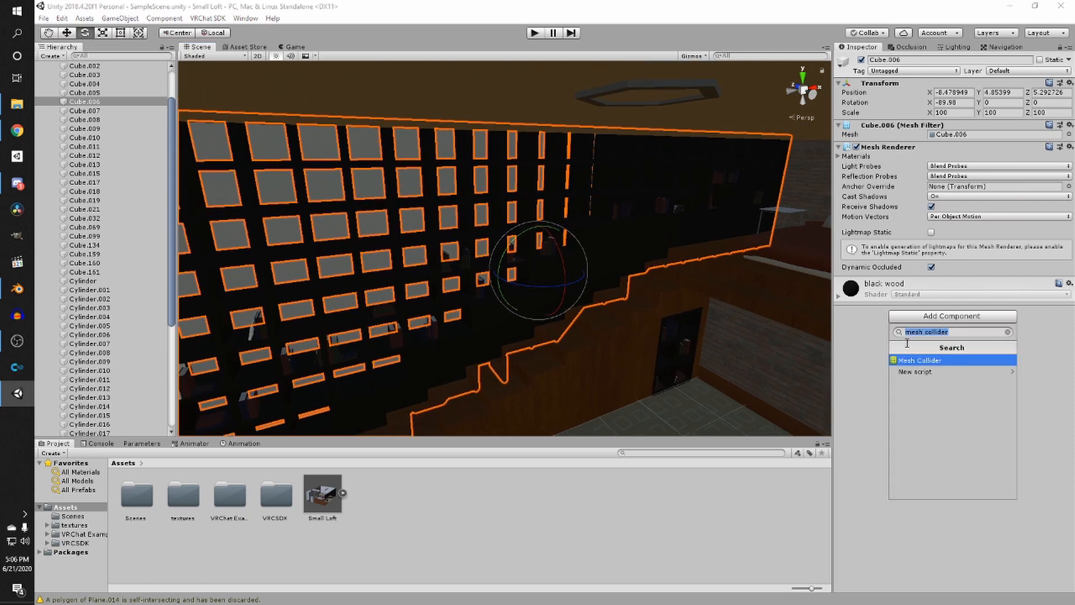
pyautogui.write('box c')
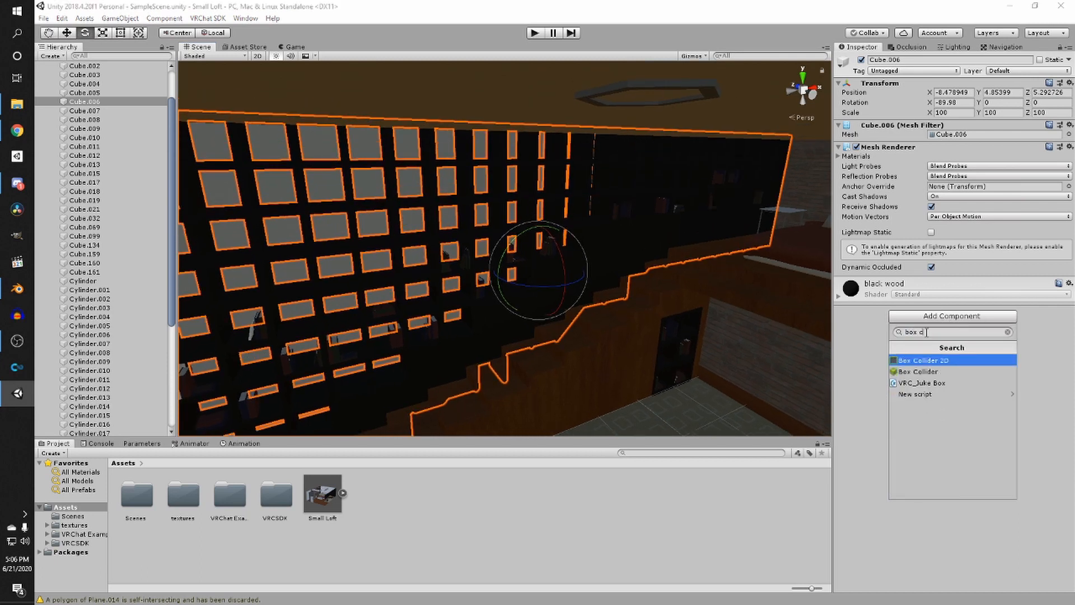
pyautogui.click(918, 371)
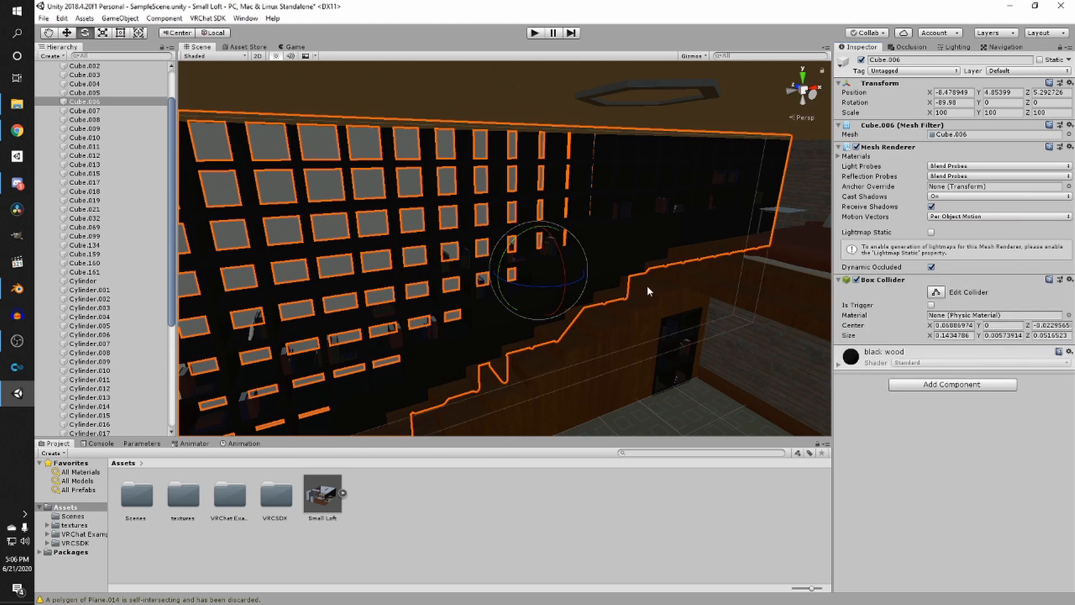
# - Save the scene
pyautogui.moveTo(646, 285); pyautogui.dragTo(642, 317, button='right')
pyautogui.click(527, 297)
pyautogui.moveTo(571, 254); pyautogui.dragTo(519, 233, button='middle')
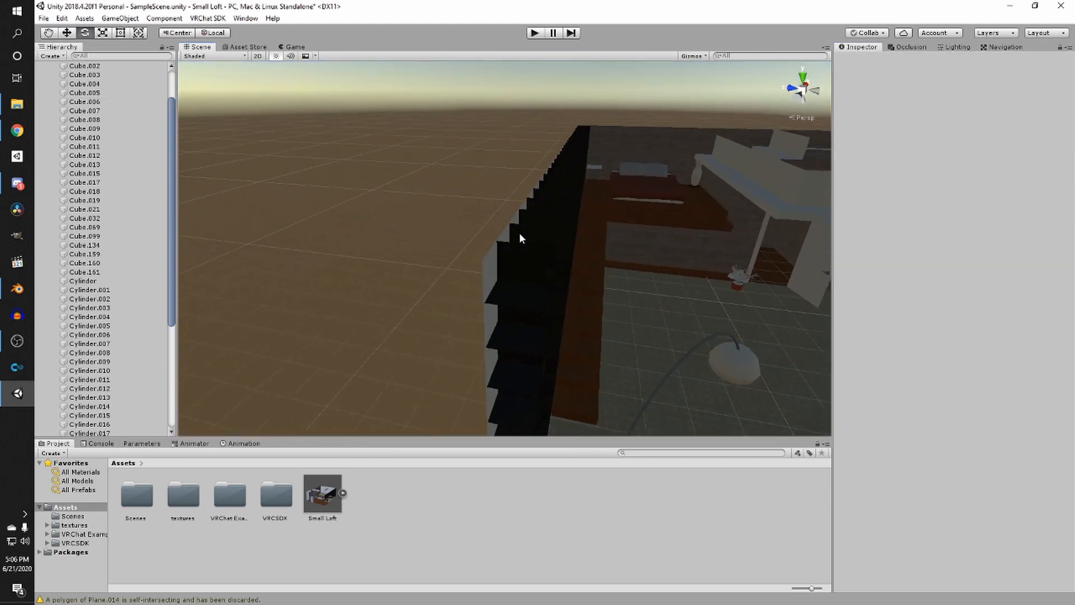
pyautogui.click(519, 233)
pyautogui.moveTo(519, 232)
pyautogui.mouseDown(button='right')
pyautogui.moveTo(566, 255)
pyautogui.moveTo(526, 247)
pyautogui.mouseUp(button='right')
pyautogui.hotkey('ctrl', 's')
pyautogui.scroll(2, 617, 257)
pyautogui.moveTo(616, 256)
pyautogui.mouseDown(button='right')
pyautogui.moveTo(653, 230)
pyautogui.moveTo(619, 240)
pyautogui.mouseUp(button='right')
pyautogui.moveTo(620, 240); pyautogui.dragTo(570, 227, button='middle')
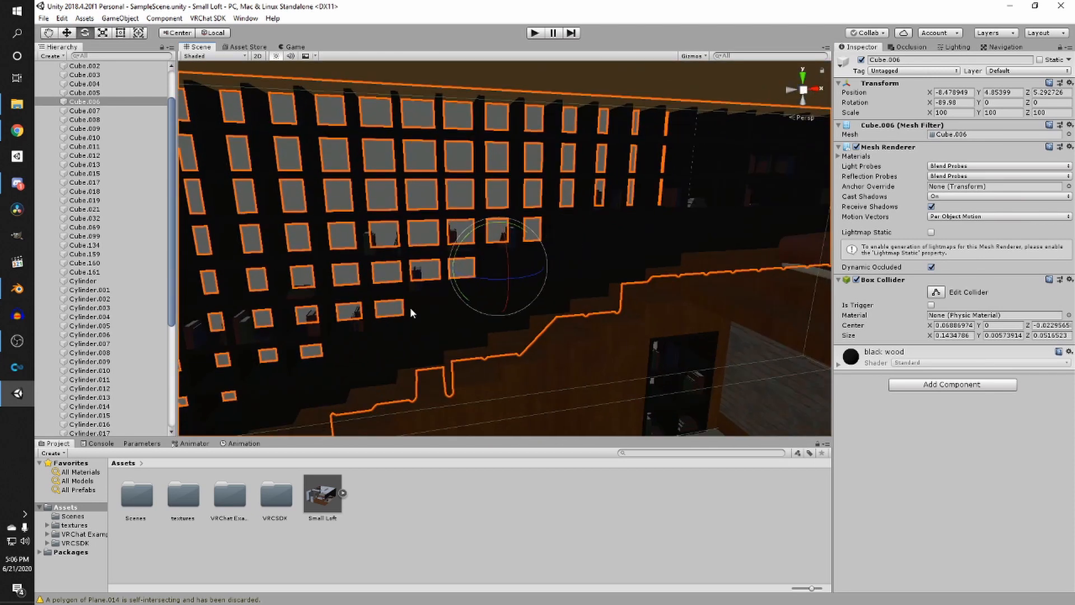
pyautogui.moveTo(437, 249); pyautogui.dragTo(395, 241, button='right')
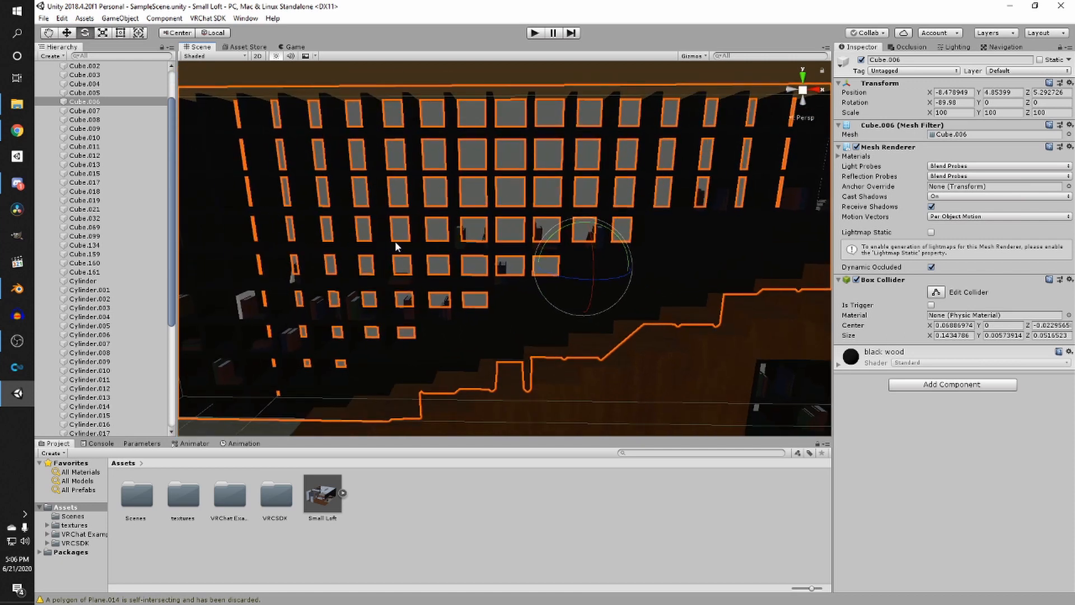
# - Collapse the Small Loft object's children in the hierarchy
pyautogui.moveTo(347, 250); pyautogui.dragTo(480, 235, button='middle')
pyautogui.click(637, 501)
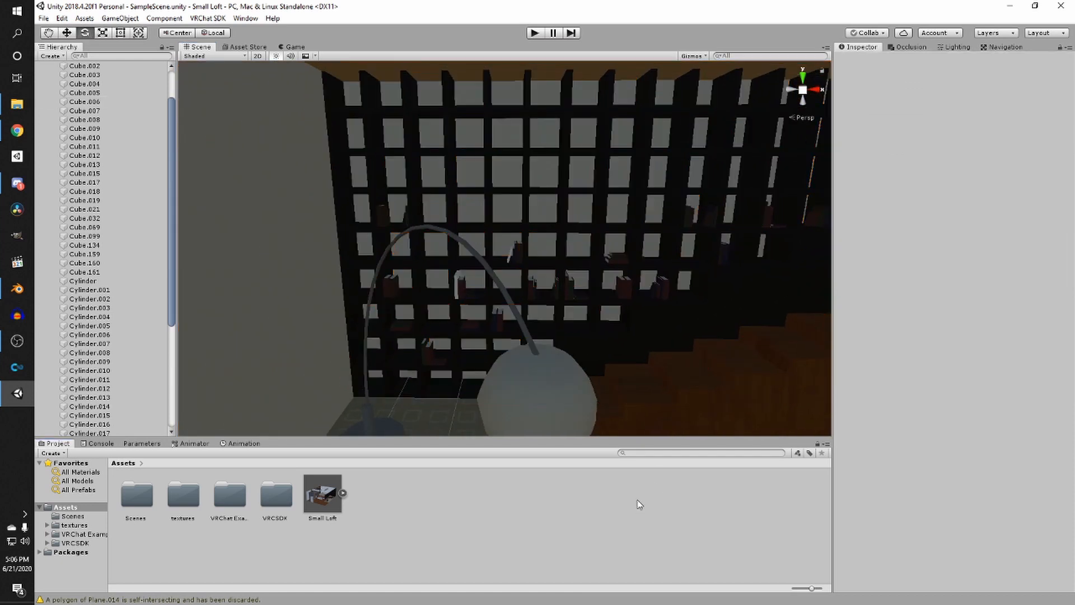
pyautogui.moveTo(507, 247)
pyautogui.mouseDown(button='right')
pyautogui.moveTo(538, 245)
pyautogui.moveTo(542, 228)
pyautogui.moveTo(563, 233)
pyautogui.moveTo(463, 238)
pyautogui.moveTo(513, 256)
pyautogui.mouseUp(button='right')
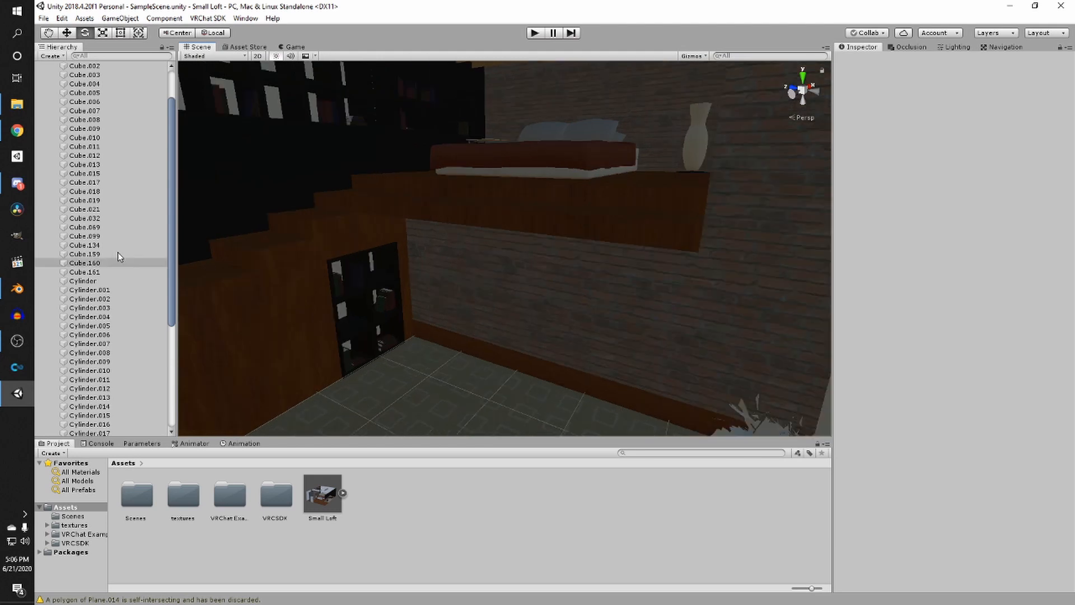
pyautogui.scroll(3, 115, 235)
pyautogui.click(47, 83)
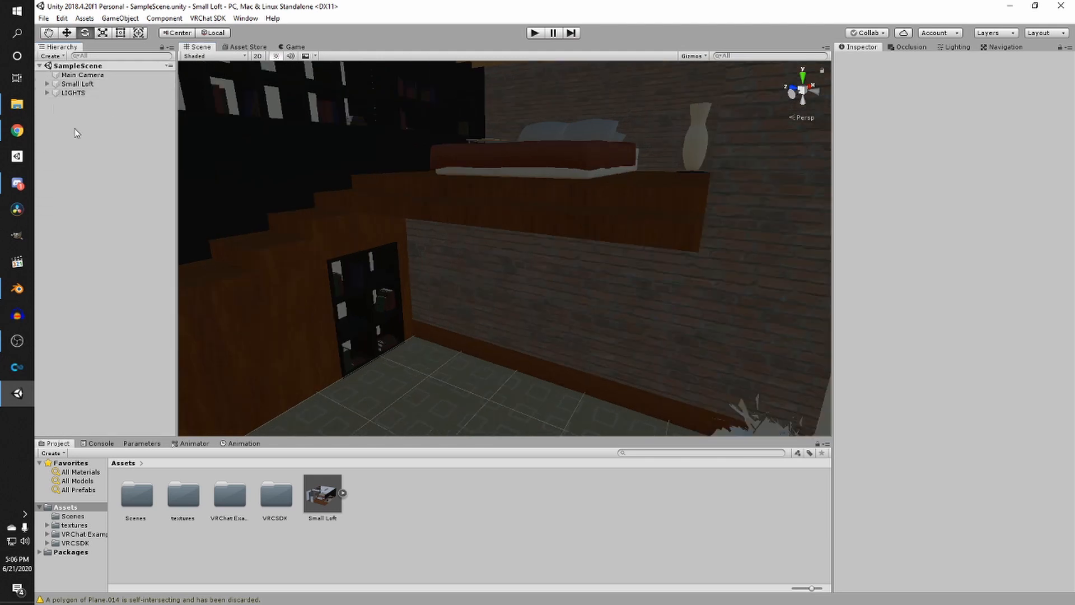
pyautogui.moveTo(329, 331); pyautogui.dragTo(249, 363, button='right')
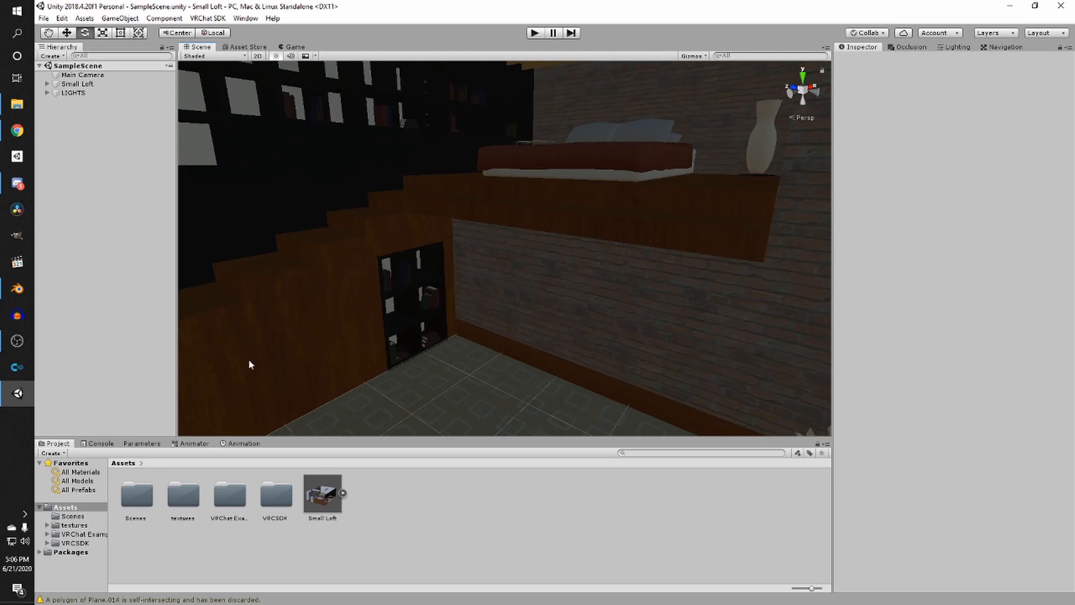
# - Place the VRCWorld prefab from VRChat Examples > Prefabs2 into the small room by the door
pyautogui.doubleClick(238, 505)
pyautogui.doubleClick(185, 498)
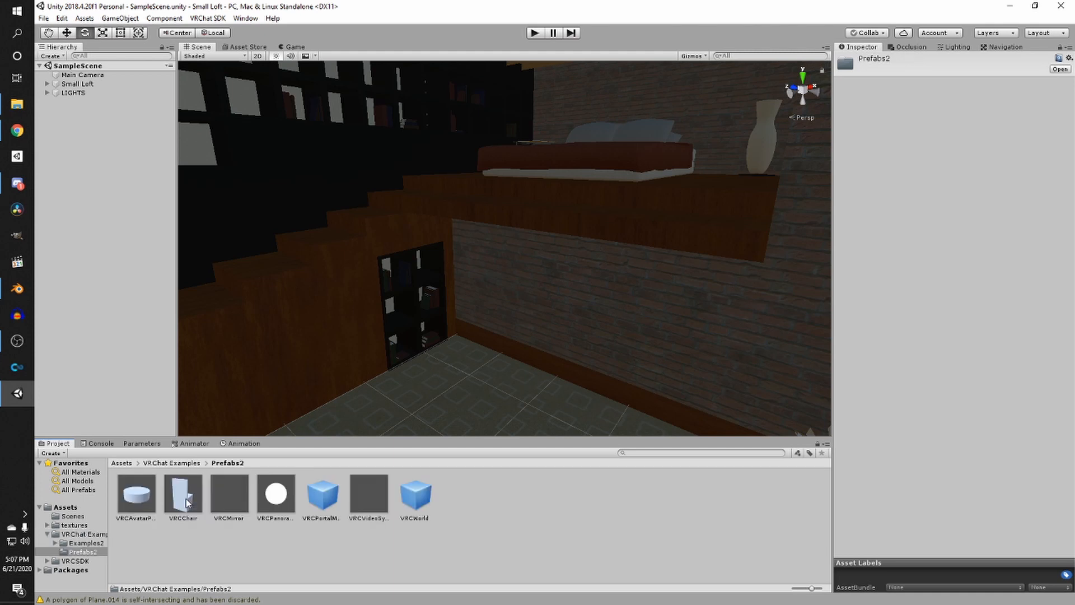
pyautogui.moveTo(347, 270); pyautogui.dragTo(448, 340, button='right')
pyautogui.moveTo(428, 340); pyautogui.dragTo(246, 383, button='middle')
pyautogui.scroll(5, 374, 364)
pyautogui.moveTo(414, 487); pyautogui.dragTo(514, 343)
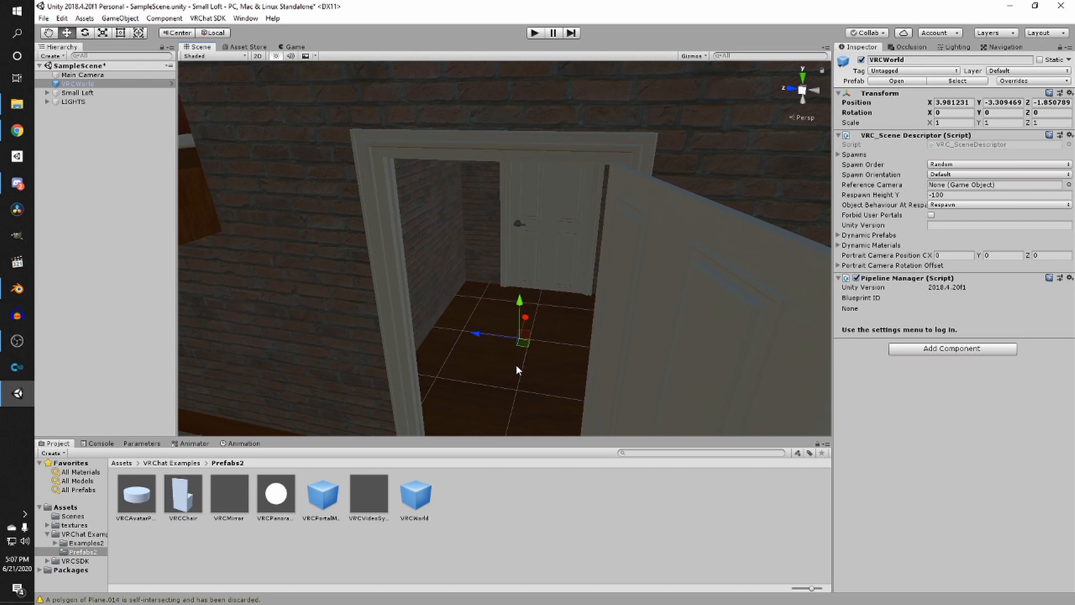
# - Rotate the VRCWorld spawn point to -90 degrees around the Y axis
pyautogui.scroll(4, 527, 350)
pyautogui.moveTo(538, 335); pyautogui.dragTo(476, 360, button='right')
pyautogui.scroll(-5, 518, 343)
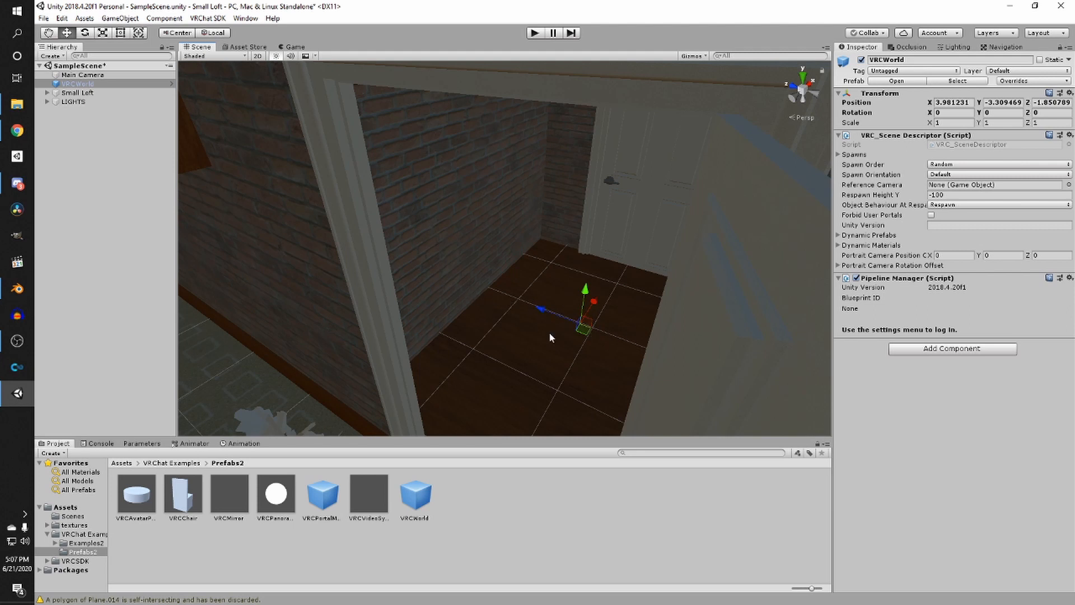
pyautogui.press('e')
pyautogui.press('w')
pyautogui.scroll(-6, 557, 303)
pyautogui.scroll(4, 570, 326)
pyautogui.moveTo(593, 325); pyautogui.dragTo(614, 325, button='right')
pyautogui.press('e')
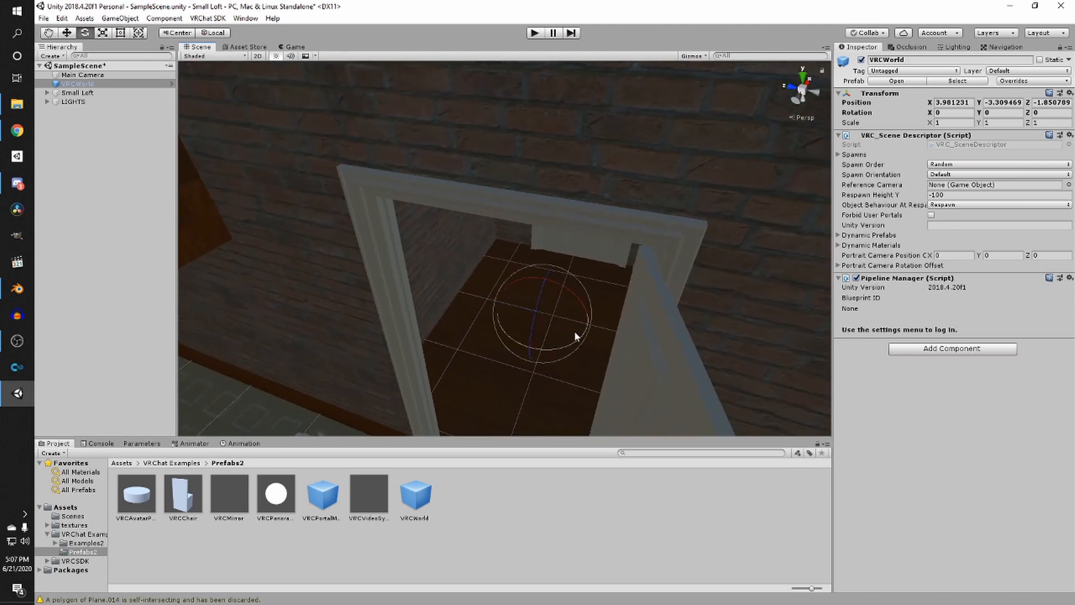
pyautogui.moveTo(532, 333); pyautogui.dragTo(698, 354)
pyautogui.press('w')
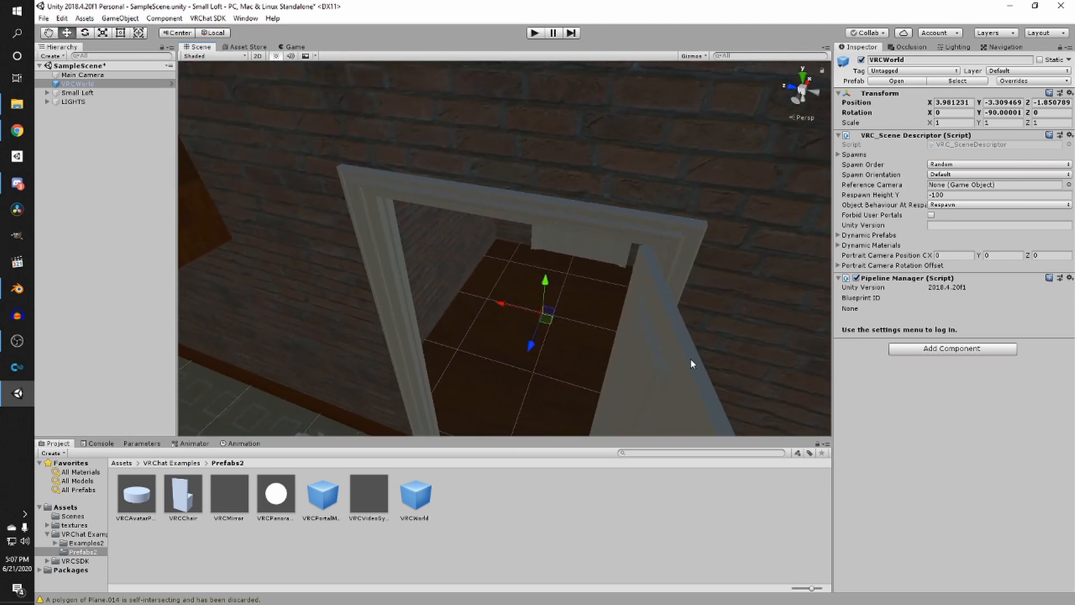
# - Move the VRCWorld spawn point slightly along Z to about -2.09 inside the room
pyautogui.scroll(-3, 567, 386)
pyautogui.moveTo(566, 385); pyautogui.dragTo(579, 361, button='middle')
pyautogui.moveTo(578, 361); pyautogui.dragTo(471, 360, button='right')
pyautogui.moveTo(472, 360); pyautogui.dragTo(519, 355, button='middle')
pyautogui.scroll(3, 519, 355)
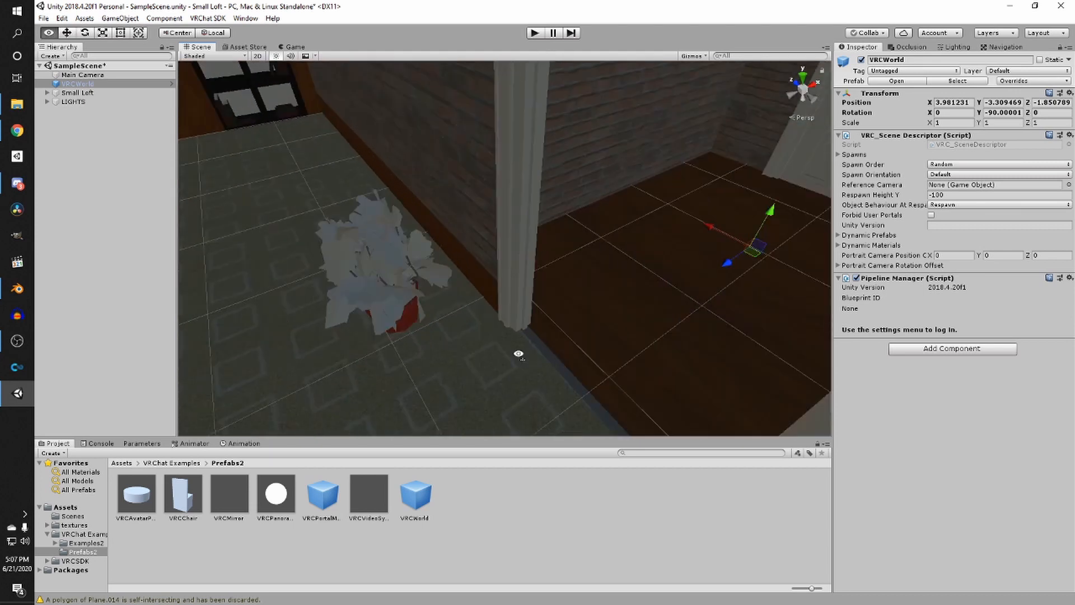
pyautogui.keyDown('alt'); pyautogui.moveTo(518, 355); pyautogui.dragTo(328, 317); pyautogui.keyUp('alt')
pyautogui.scroll(-4, 329, 317)
pyautogui.moveTo(329, 316); pyautogui.dragTo(377, 314, button='middle')
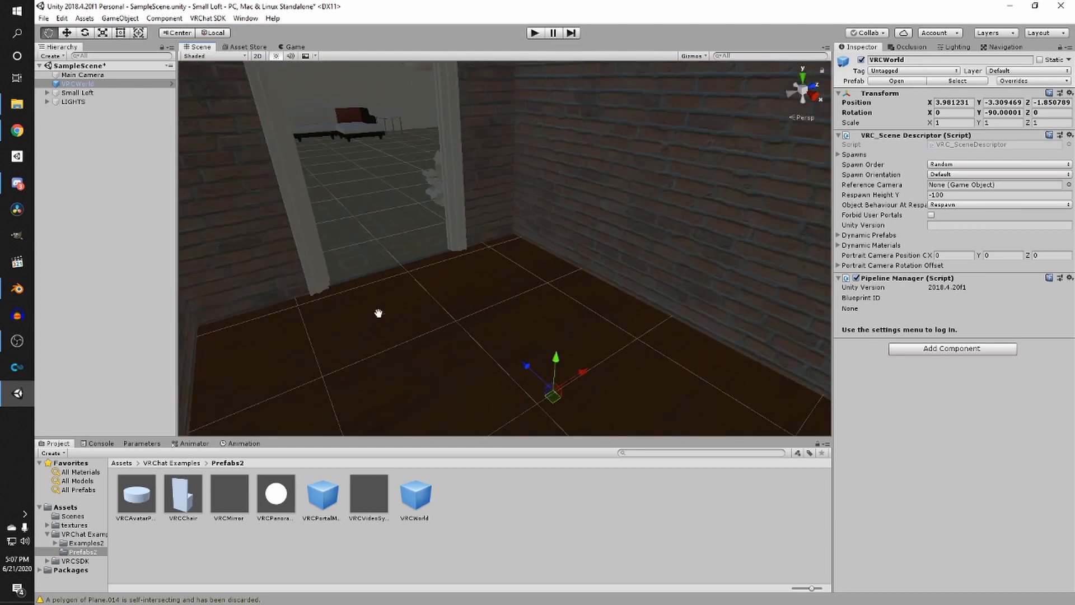
pyautogui.moveTo(376, 314); pyautogui.dragTo(616, 265, button='right')
pyautogui.scroll(3, 403, 346)
pyautogui.scroll(-3, 483, 369)
pyautogui.scroll(3, 549, 338)
pyautogui.scroll(-4, 643, 351)
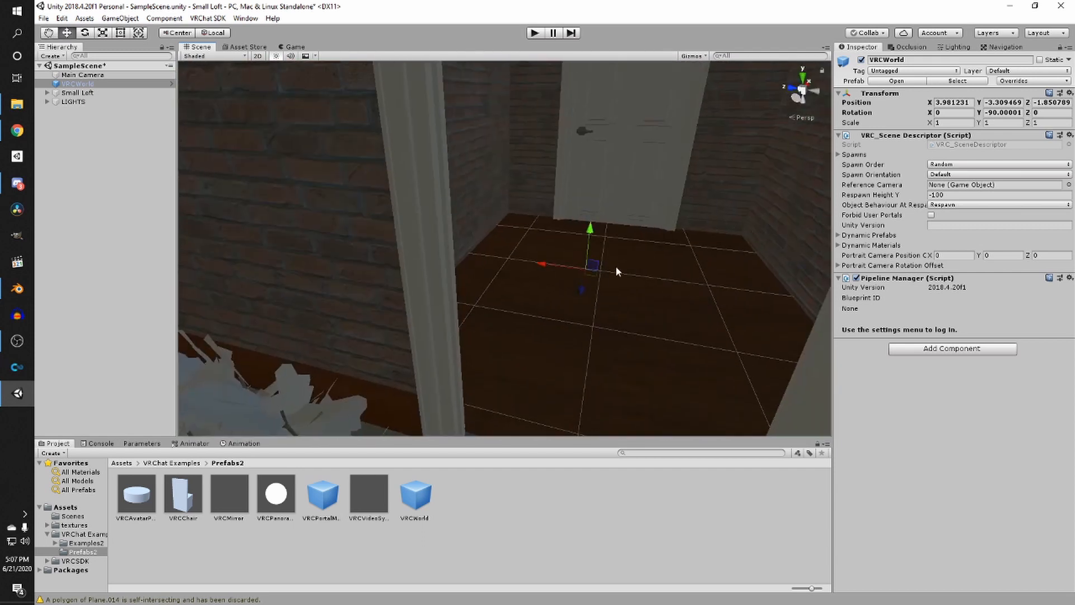
pyautogui.moveTo(548, 264); pyautogui.dragTo(564, 270)
pyautogui.scroll(-3, 565, 270)
pyautogui.scroll(-3, 586, 264)
pyautogui.moveTo(571, 273); pyautogui.dragTo(621, 306, button='right')
pyautogui.scroll(-3, 657, 234)
pyautogui.scroll(4, 514, 287)
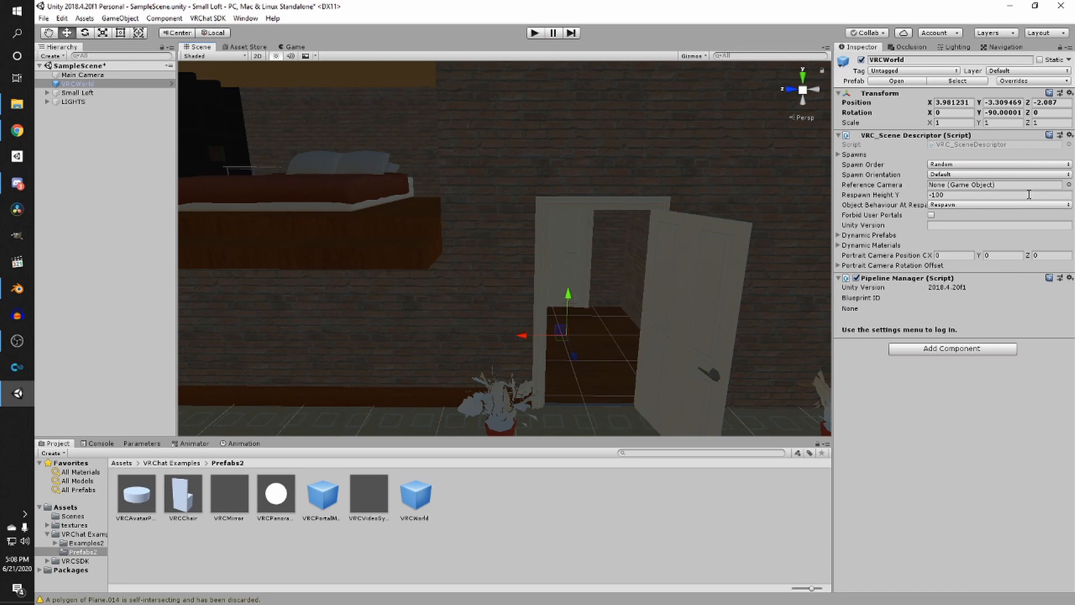
# - Add a VRC_Player Mods component to VRCWorld
pyautogui.click(975, 349)
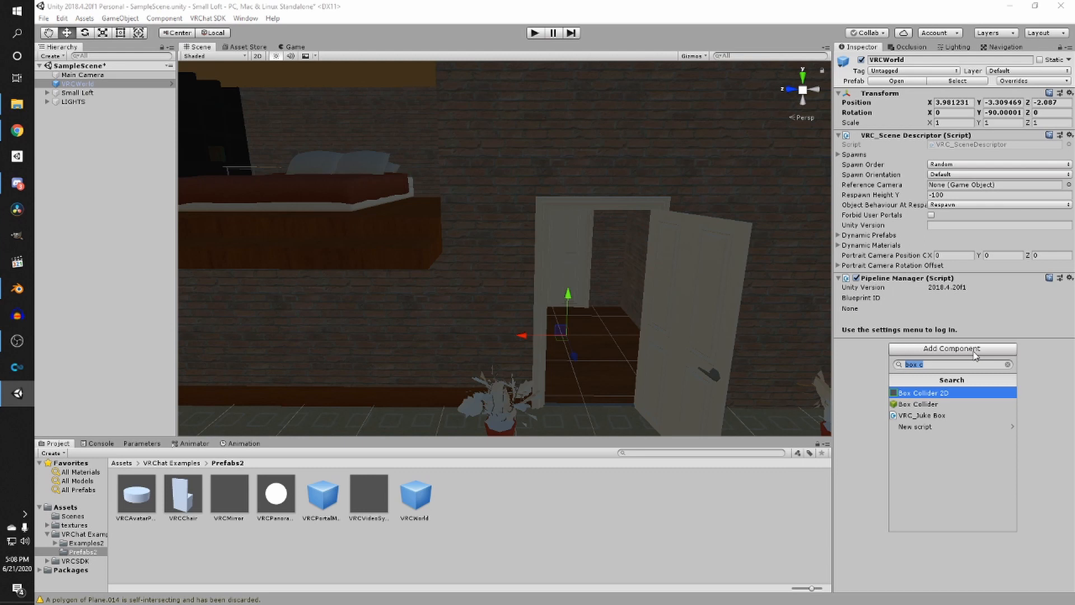
pyautogui.write('vrc p')
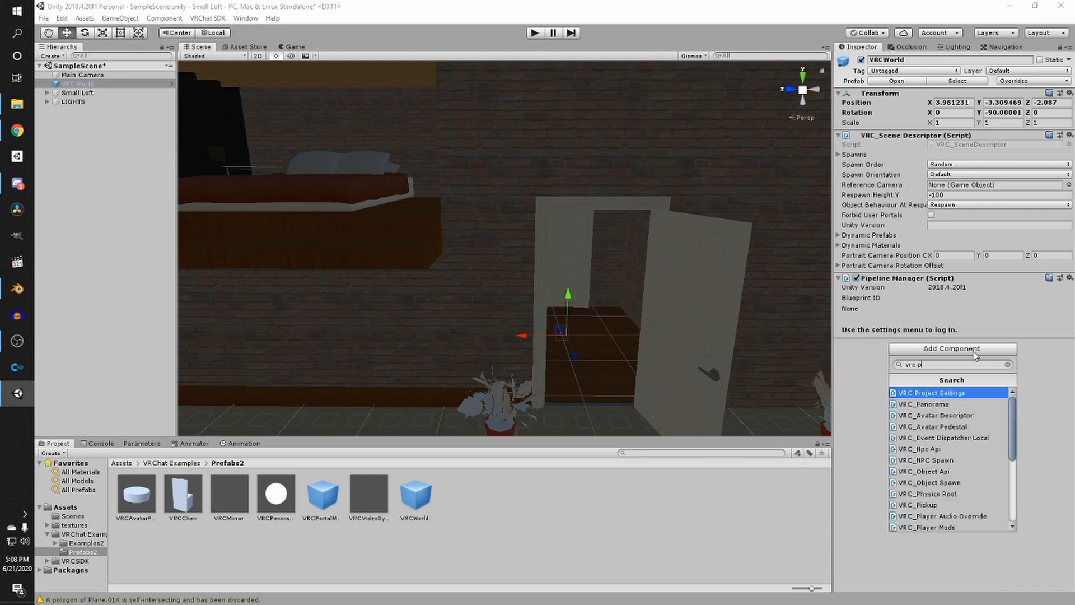
pyautogui.write('layer mods')
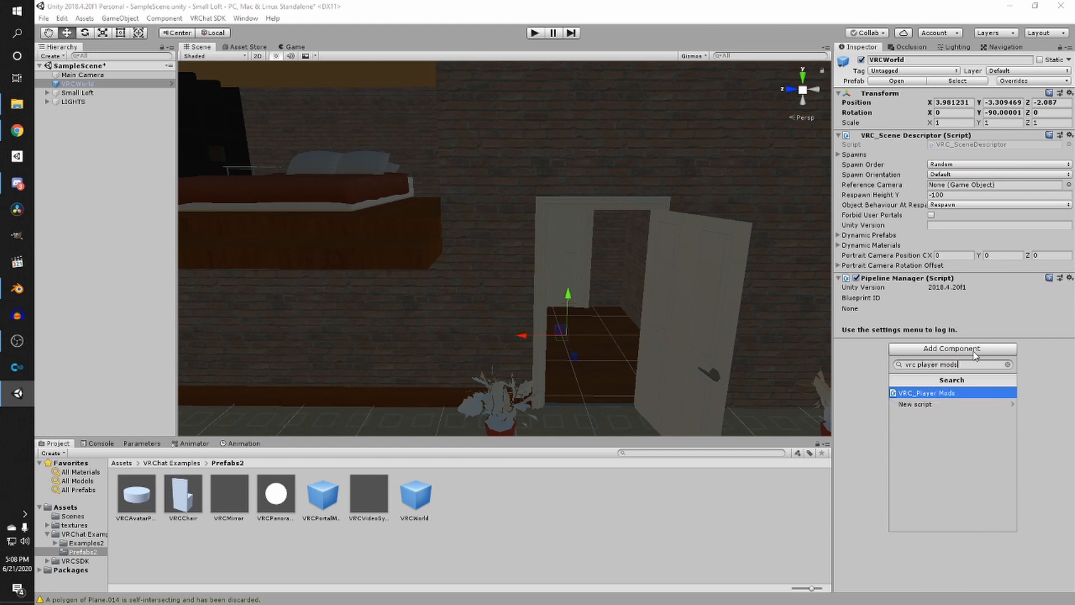
pyautogui.click(969, 392)
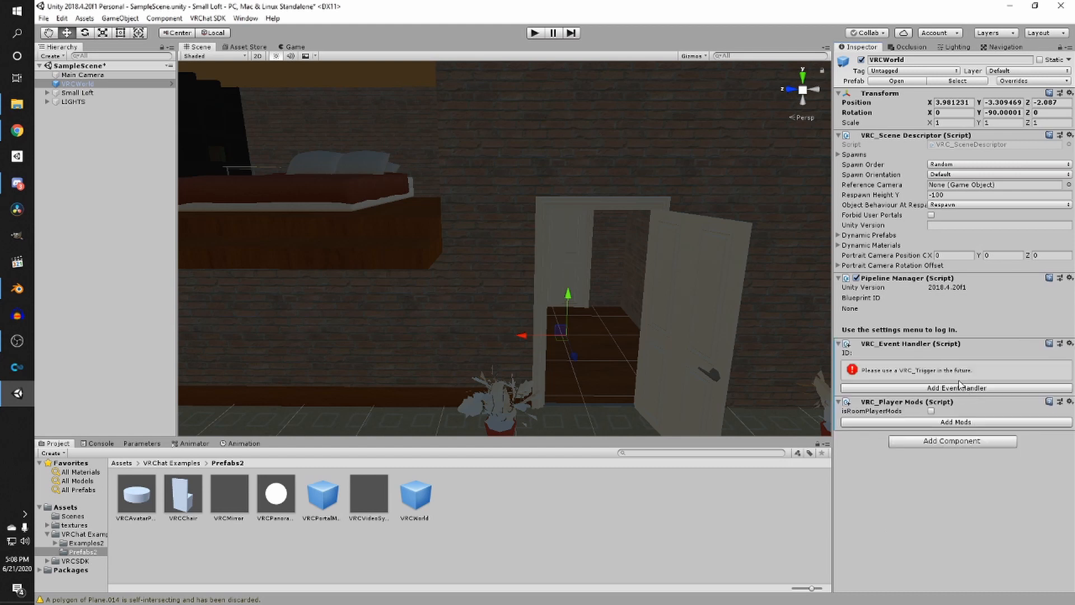
# - Enable isRoomPlayerMods and add a Jump mod through the player mod editor
pyautogui.click(932, 411)
pyautogui.click(969, 422)
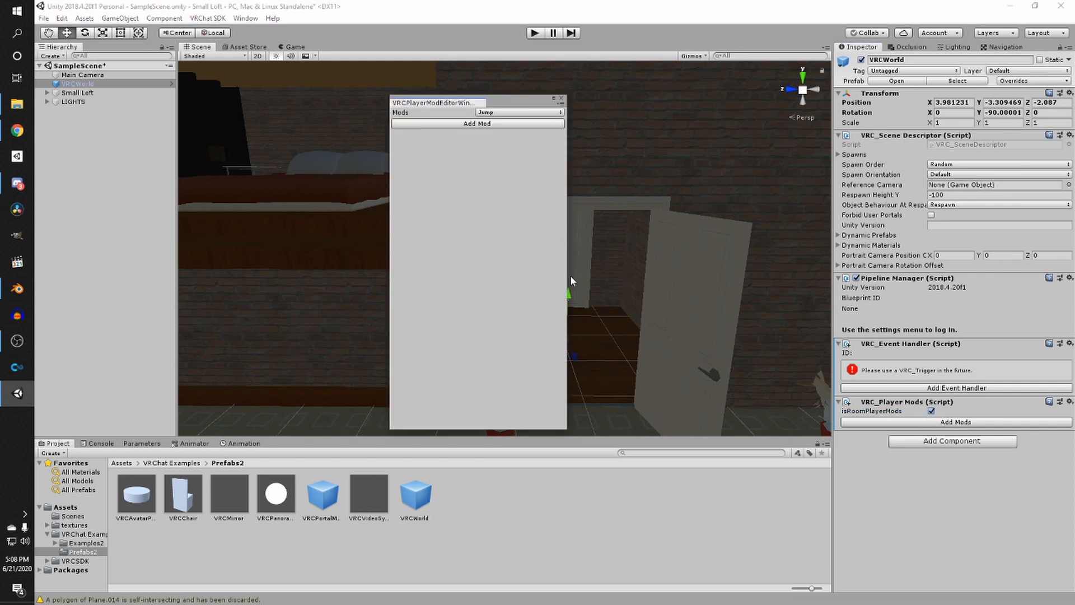
pyautogui.click(488, 113)
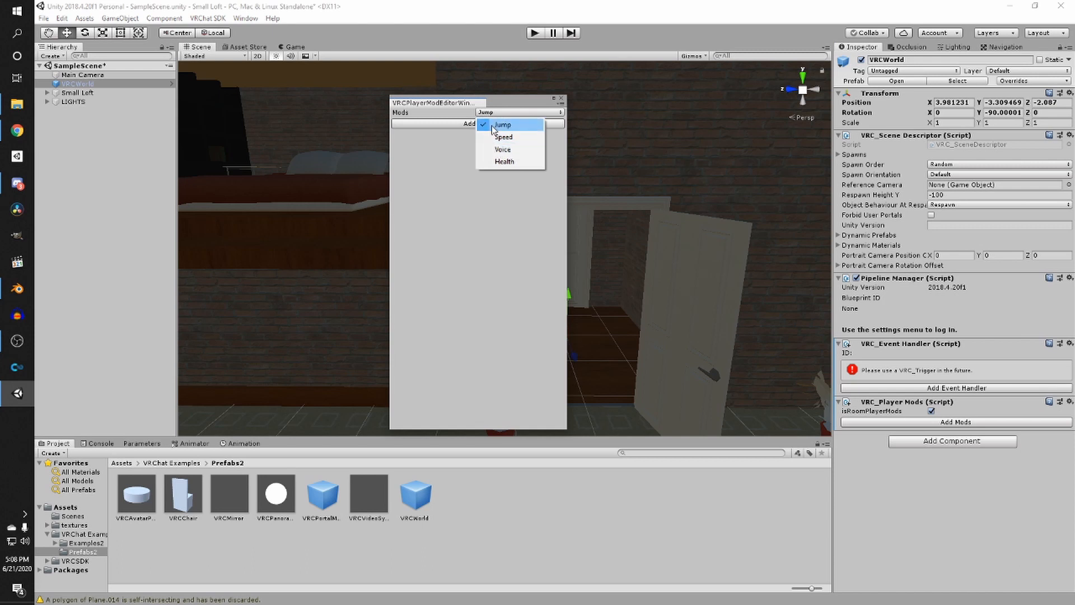
pyautogui.click(490, 124)
pyautogui.click(470, 125)
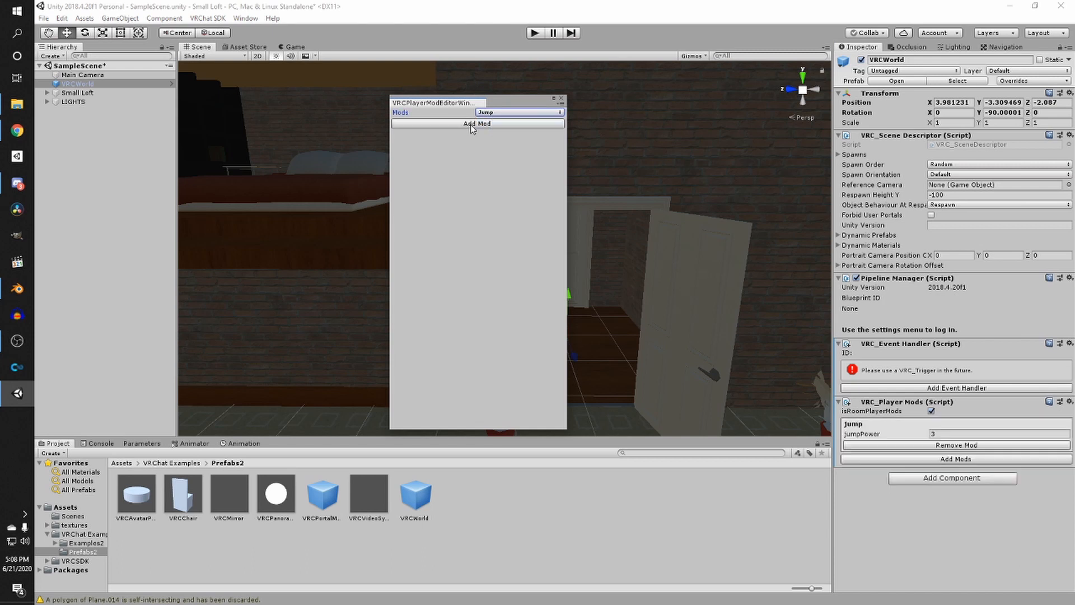
# - Set the Jump mod's jumpPower to 3 and close the player mod editor window
pyautogui.click(960, 434)
pyautogui.write('4.56')
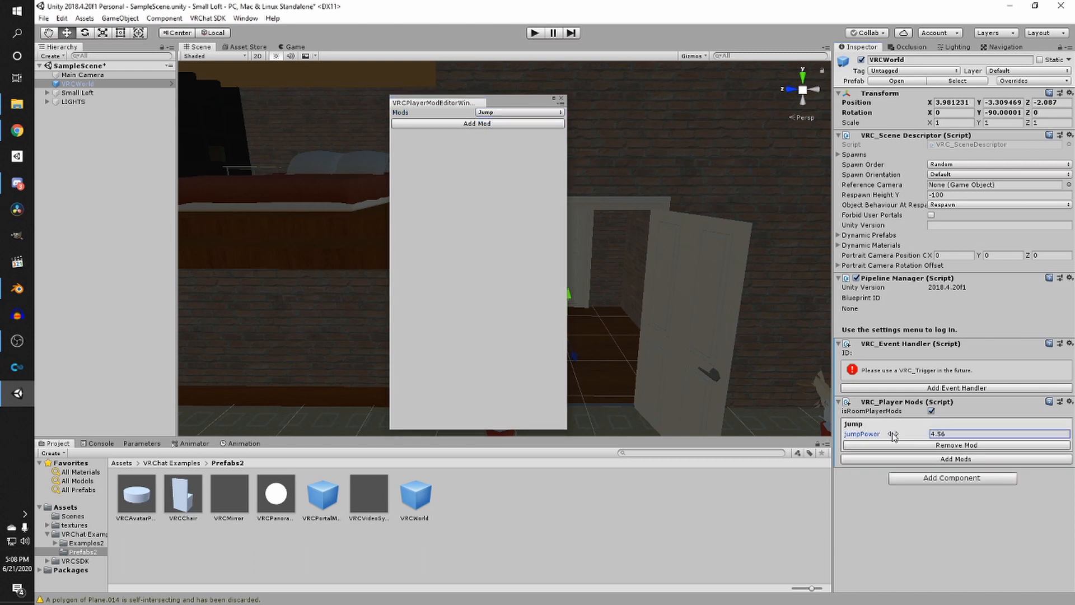
pyautogui.moveTo(960, 434); pyautogui.dragTo(885, 434)
pyautogui.write('3')
pyautogui.click(531, 112)
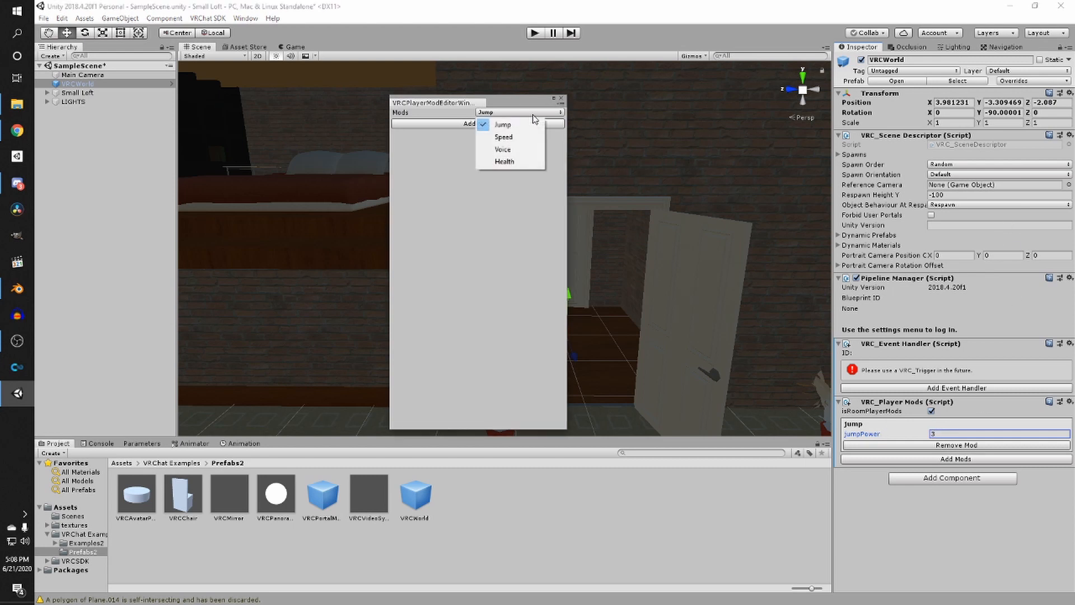
pyautogui.click(524, 226)
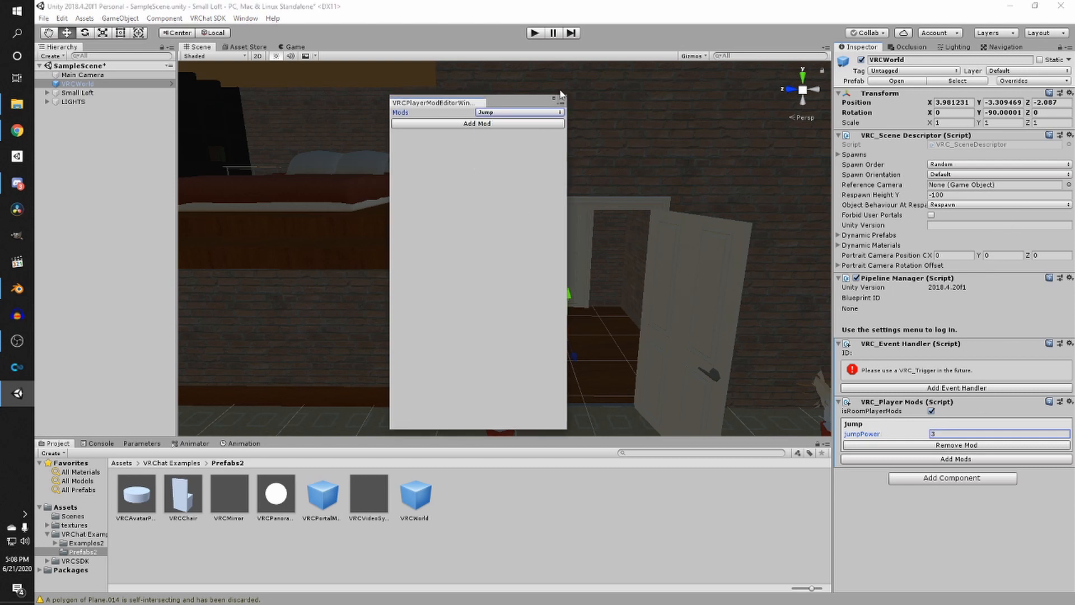
pyautogui.click(561, 99)
# - Save the scene
pyautogui.moveTo(607, 231); pyautogui.dragTo(606, 272, button='right')
pyautogui.scroll(-2, 605, 284)
pyautogui.hotkey('ctrl', 's')
pyautogui.scroll(2, 611, 288)
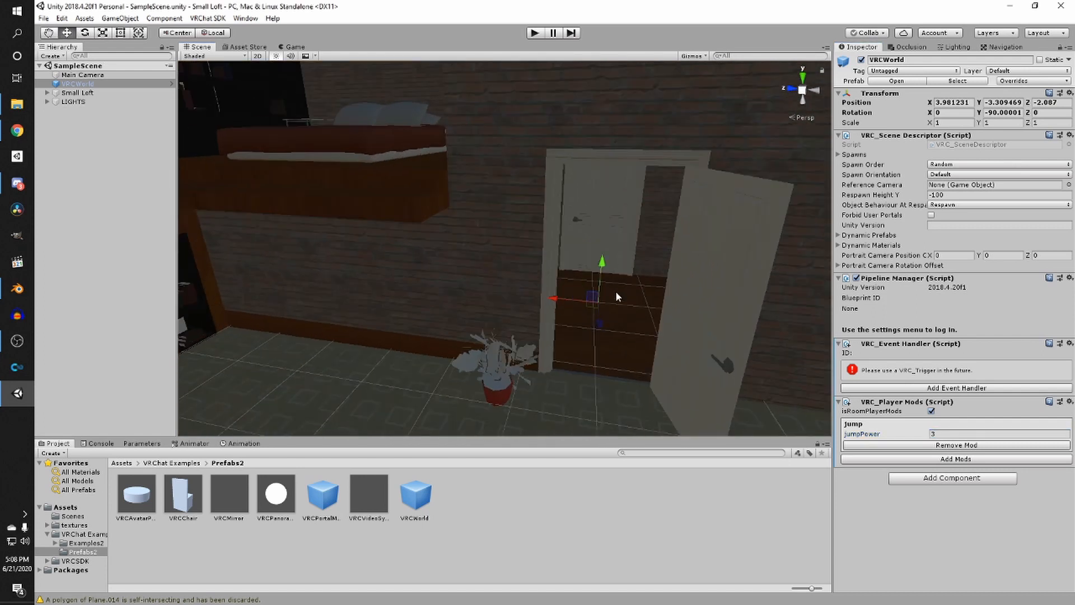
# - Assign Main Camera as the VRCWorld scene descriptor's Reference Camera
pyautogui.moveTo(560, 303); pyautogui.dragTo(496, 267, button='right')
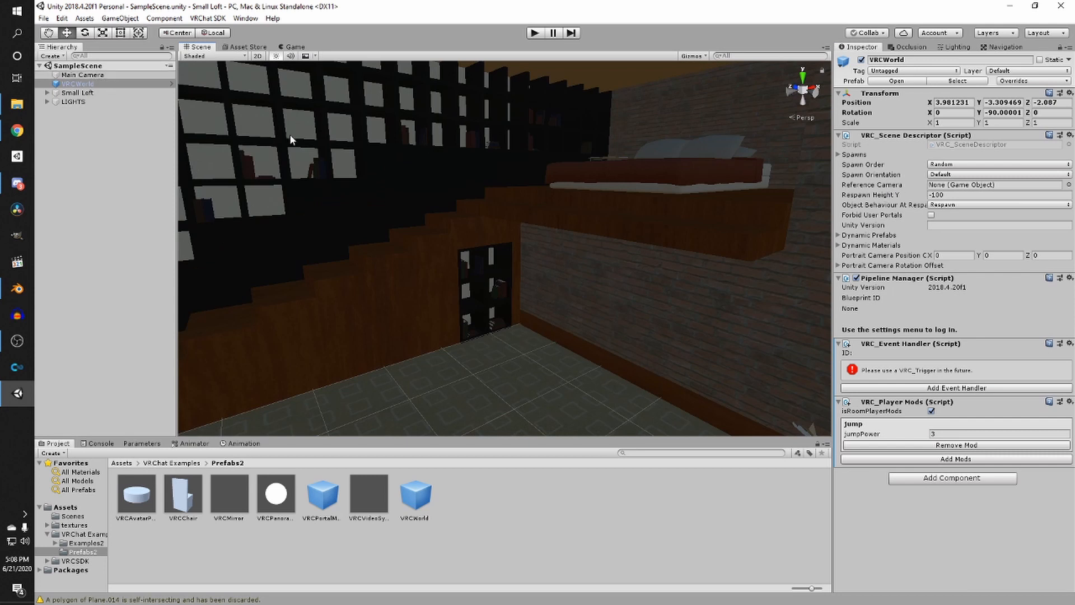
pyautogui.moveTo(668, 122); pyautogui.dragTo(961, 189)
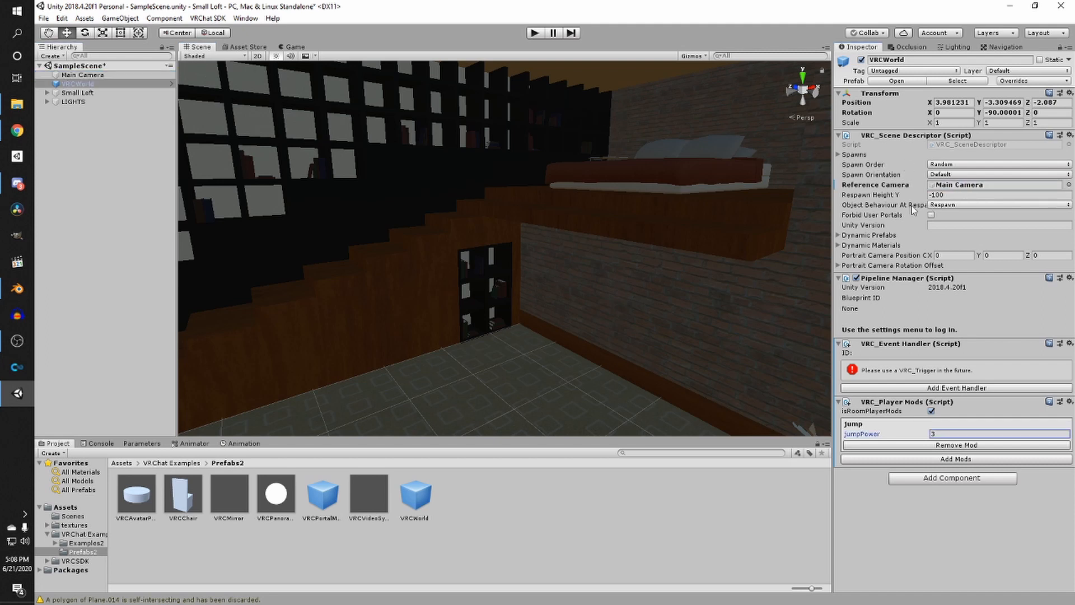
# - Set the Main Camera's near clipping plane to 0.01
pyautogui.click(119, 77)
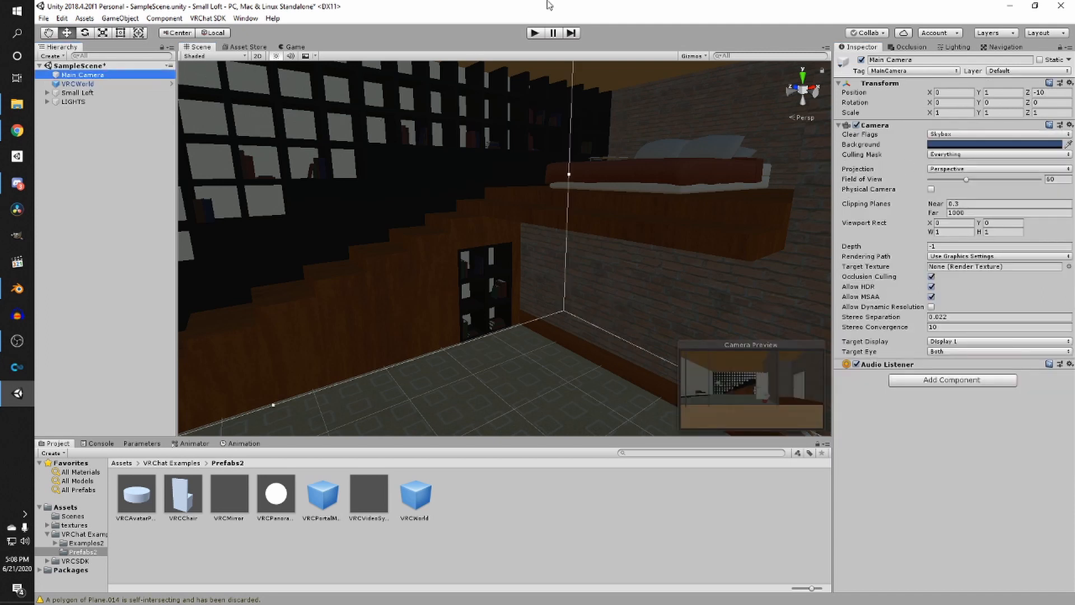
pyautogui.click(971, 205)
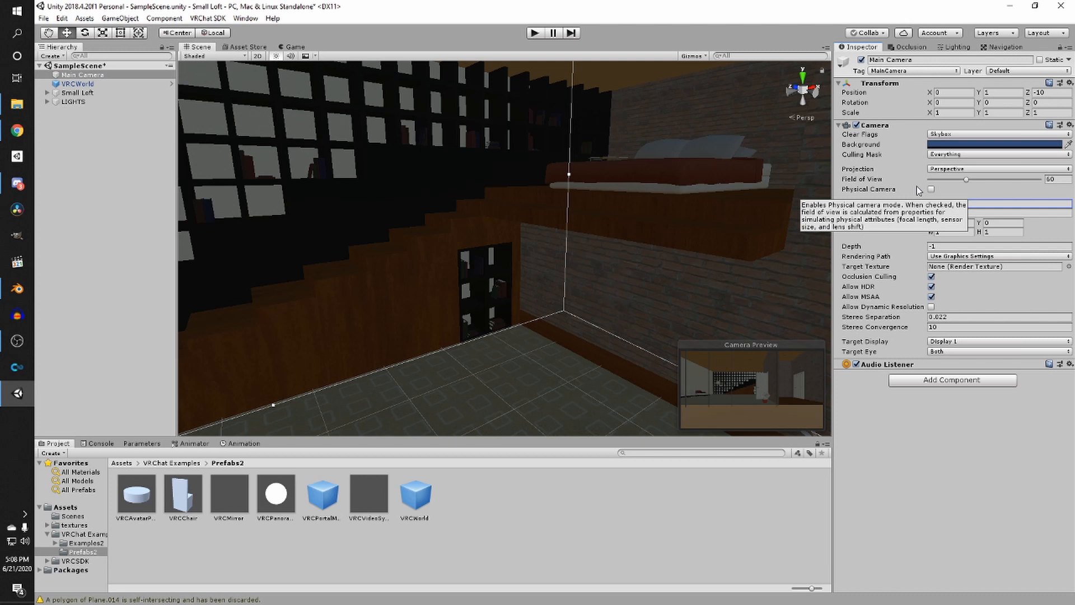
pyautogui.write('0.01')
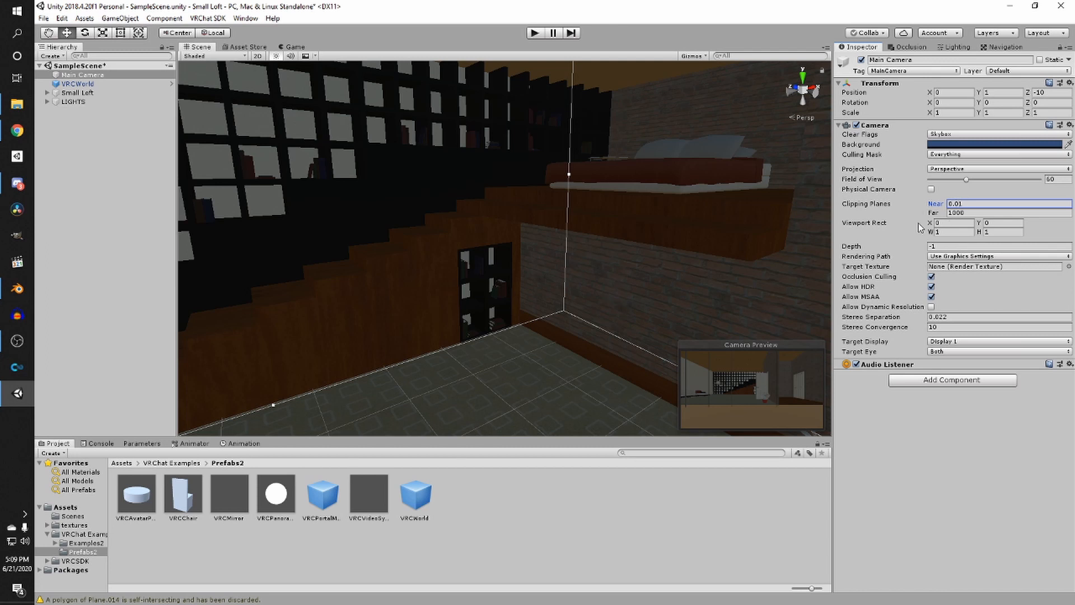
# - Review the VRCWorld settings and the spawn area around the door
pyautogui.moveTo(919, 227)
pyautogui.click(91, 84)
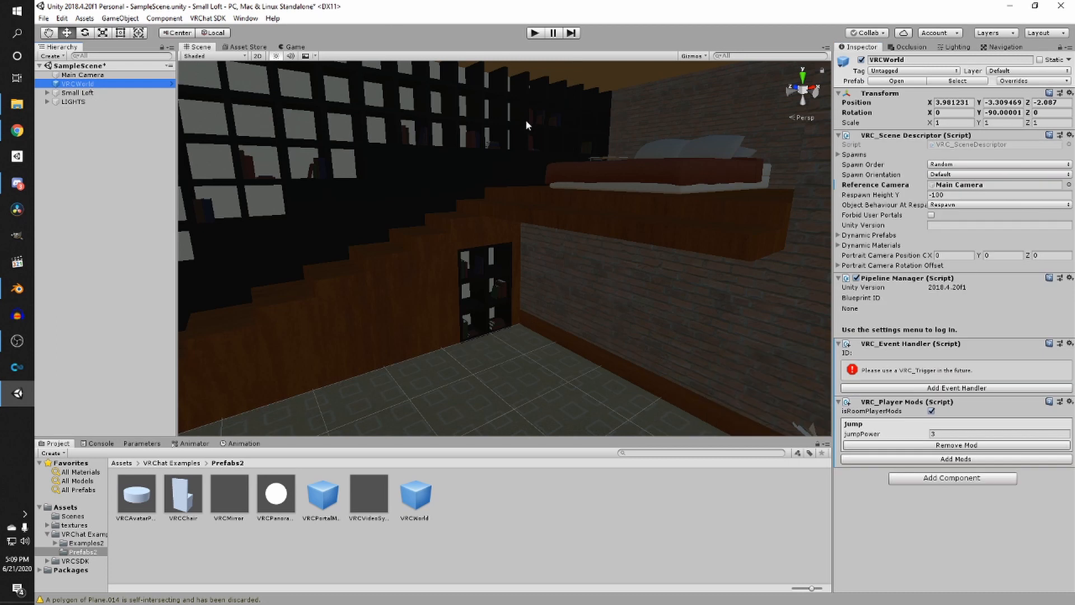
pyautogui.scroll(-3, 526, 119)
pyautogui.moveTo(506, 146); pyautogui.dragTo(599, 173, button='right')
pyautogui.scroll(4, 599, 173)
pyautogui.moveTo(599, 174); pyautogui.dragTo(609, 188, button='middle')
pyautogui.scroll(-5, 609, 191)
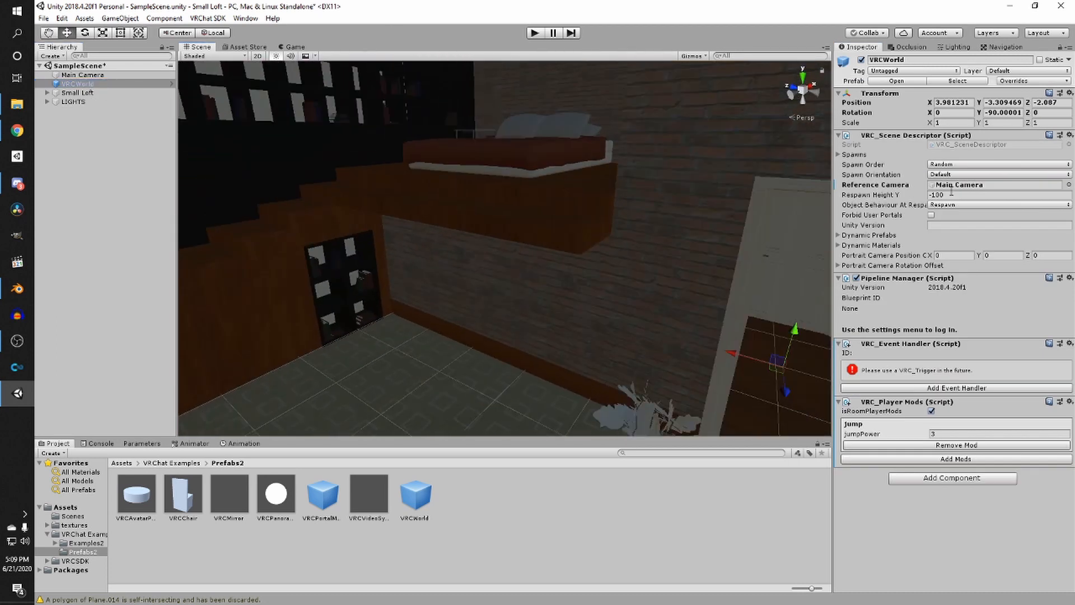
# - Save the scene
pyautogui.click(78, 75)
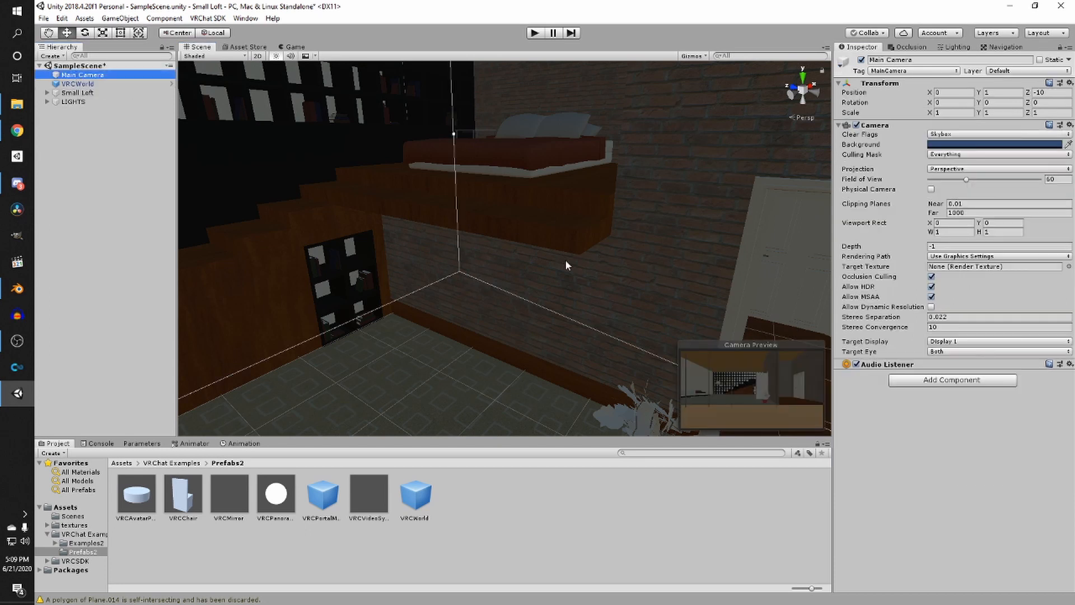
pyautogui.hotkey('ctrl', 's')
pyautogui.moveTo(550, 261); pyautogui.dragTo(468, 252, button='right')
pyautogui.scroll(2, 469, 252)
pyautogui.moveTo(386, 238); pyautogui.dragTo(333, 230, button='right')
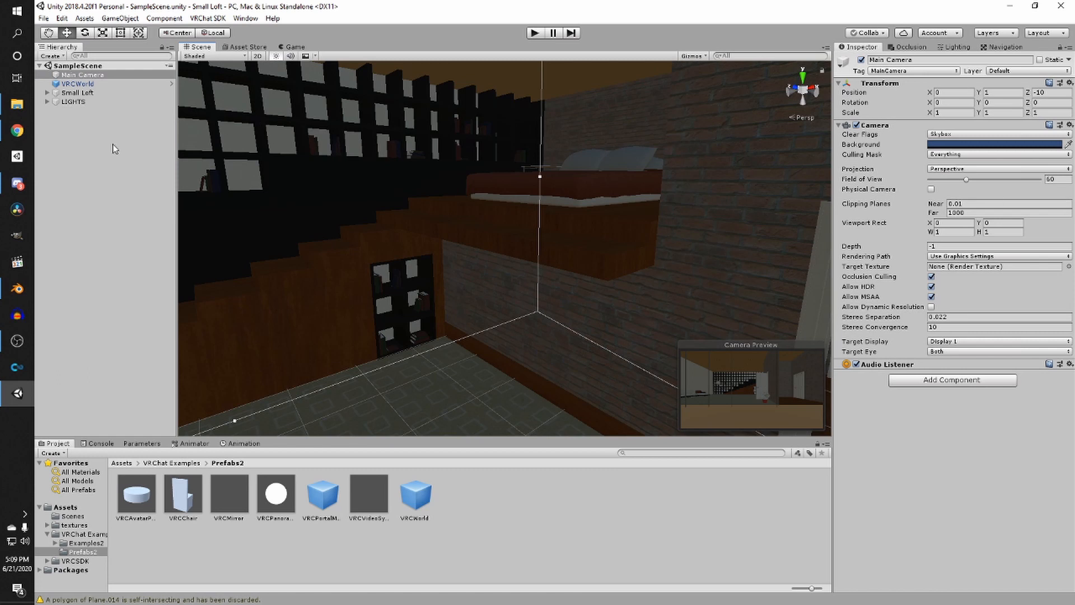
pyautogui.click(113, 144)
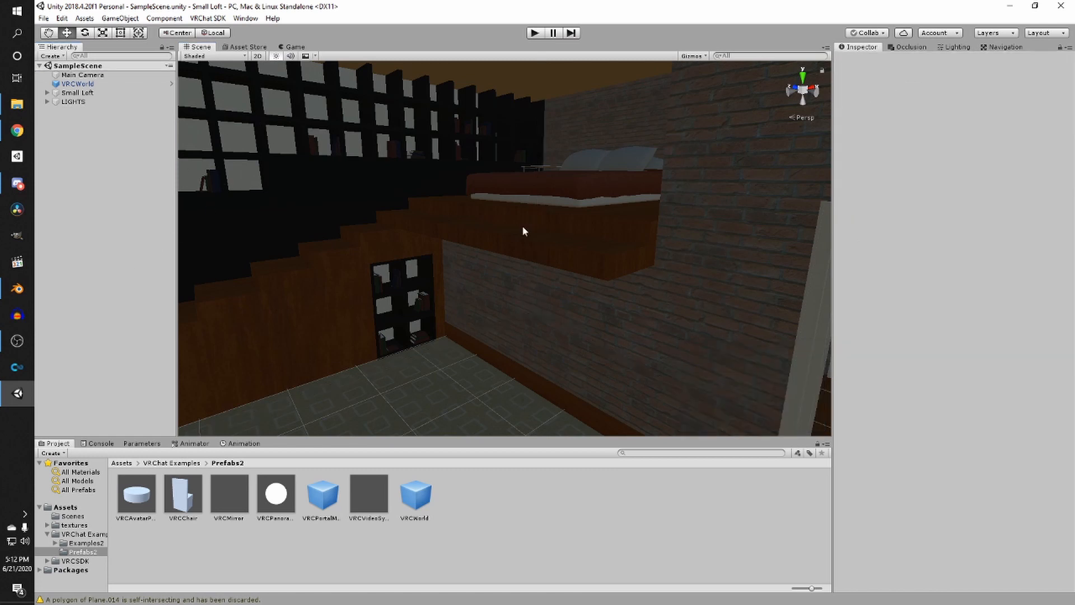
pyautogui.click(122, 464)
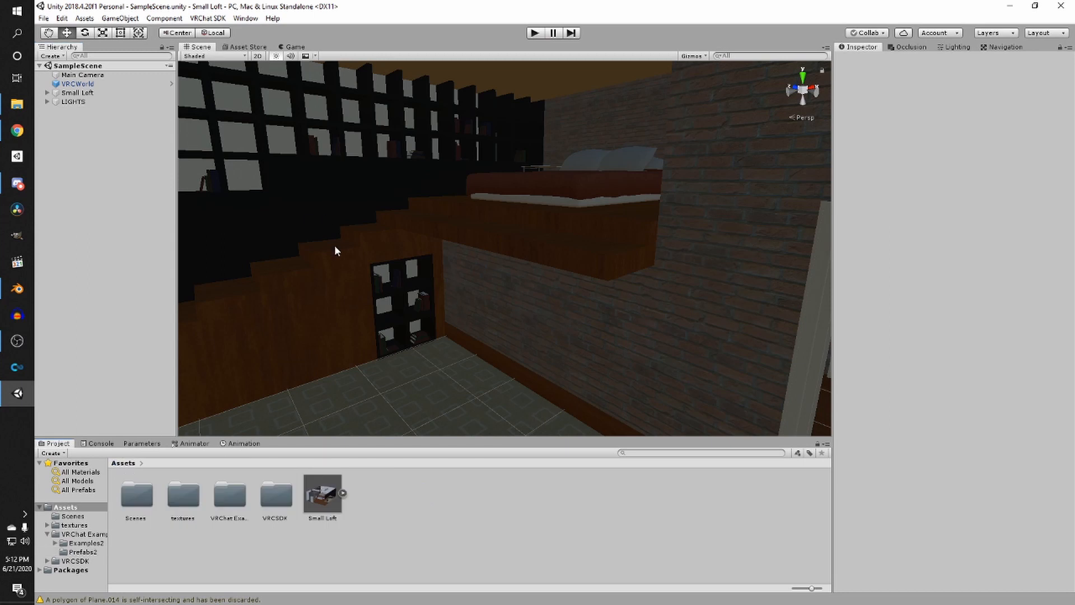
# - Open the textures bark folder and select all five Bark006 texture files
pyautogui.moveTo(240, 266); pyautogui.dragTo(358, 252, button='middle')
pyautogui.doubleClick(187, 503)
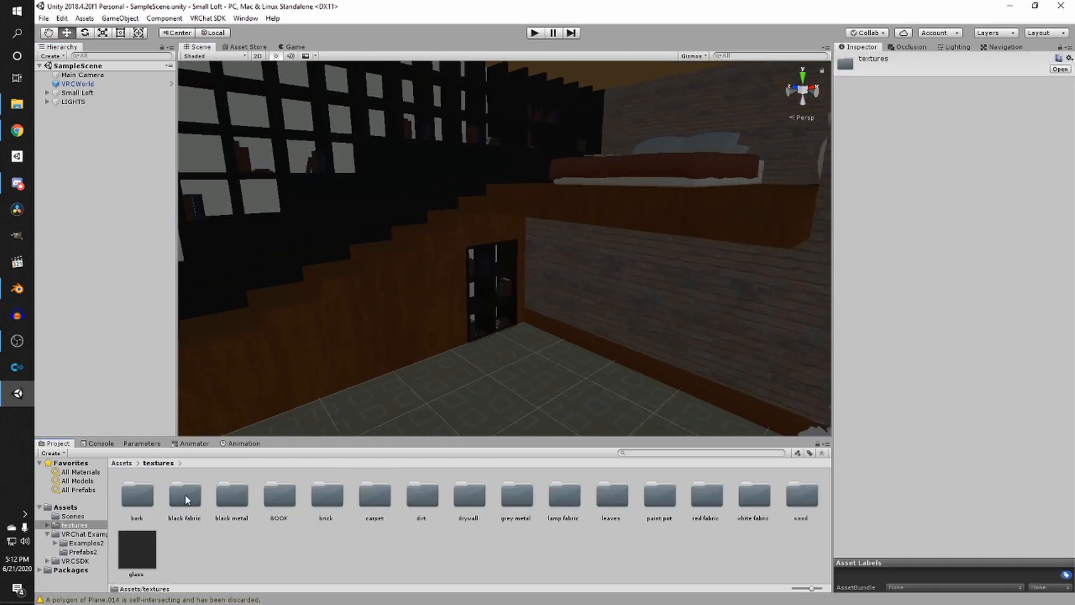
pyautogui.moveTo(478, 271); pyautogui.dragTo(303, 415, button='right')
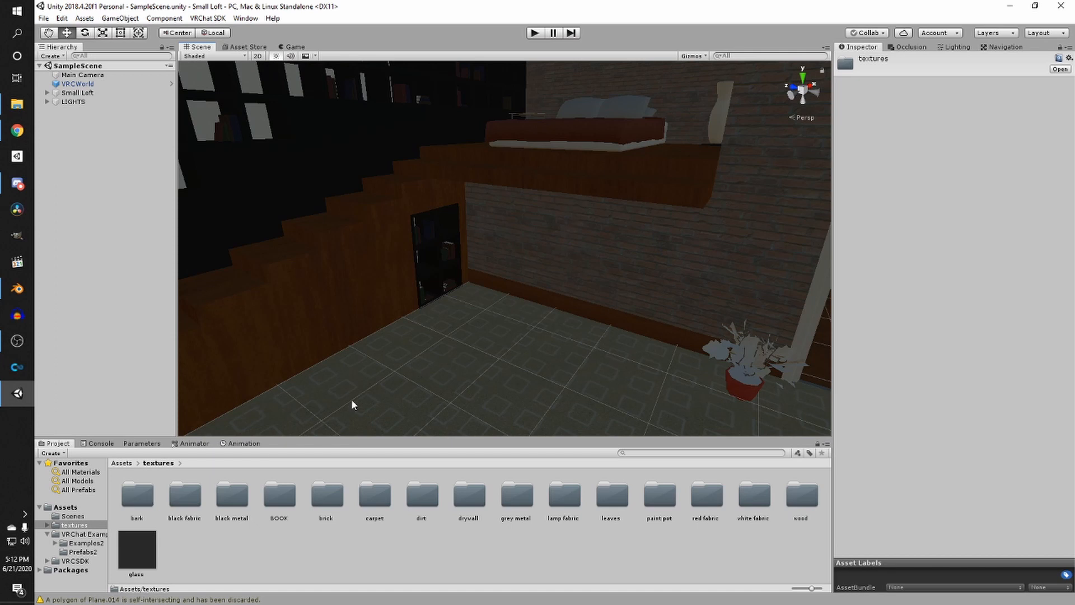
pyautogui.doubleClick(139, 503)
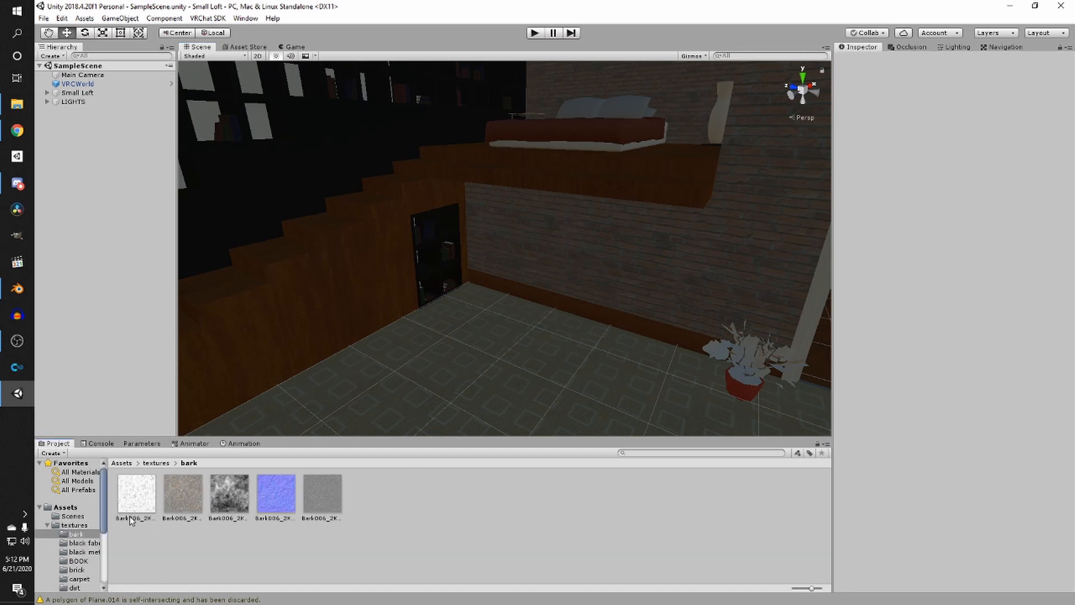
pyautogui.click(139, 504)
pyautogui.click(196, 513)
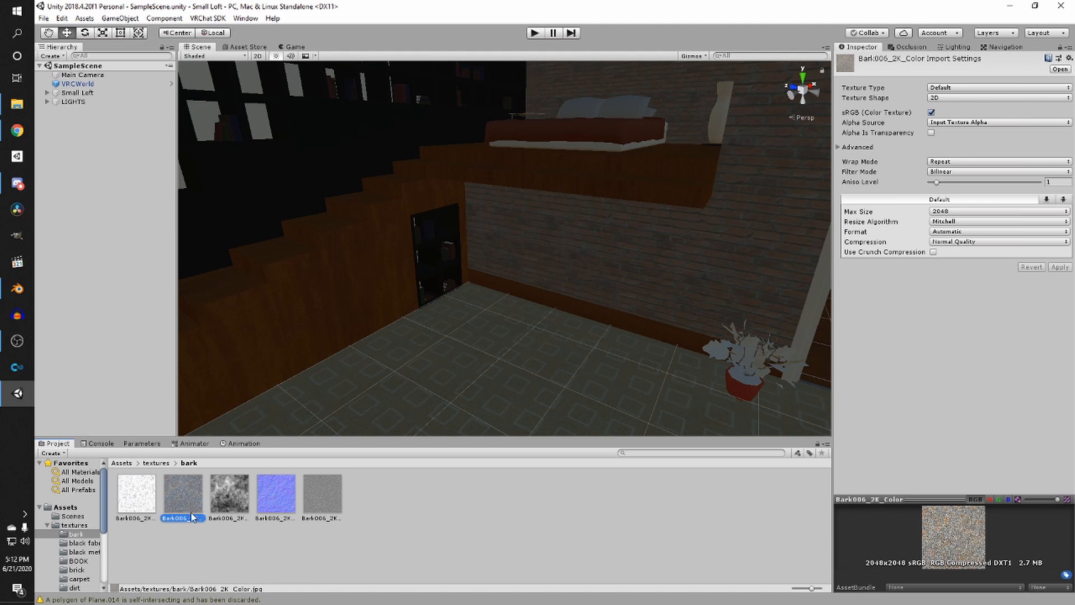
pyautogui.press('Left')
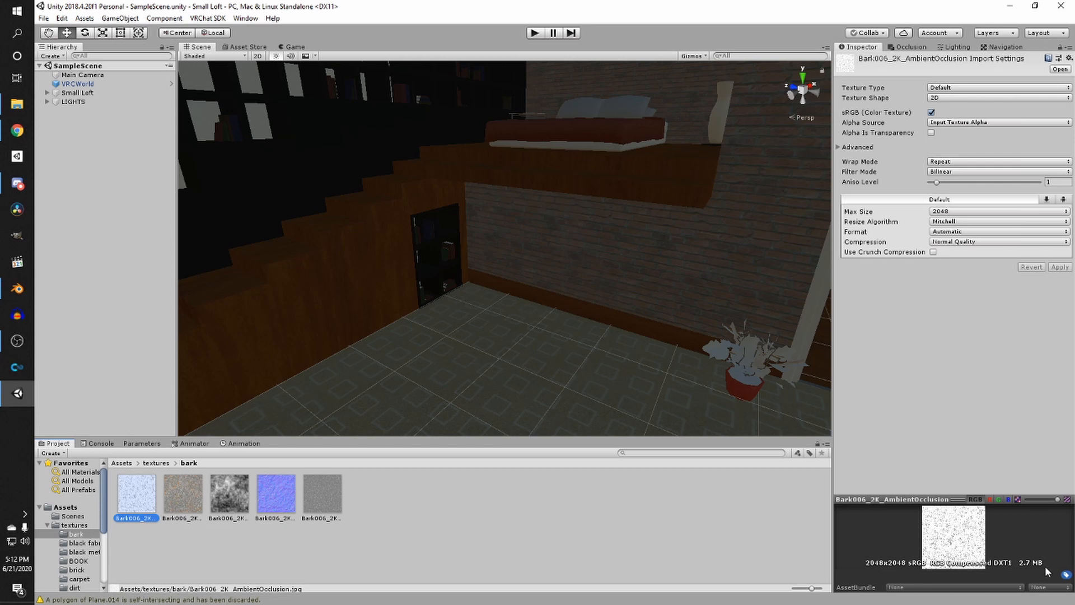
pyautogui.keyDown('shift'); pyautogui.click(317, 511); pyautogui.keyUp('shift')
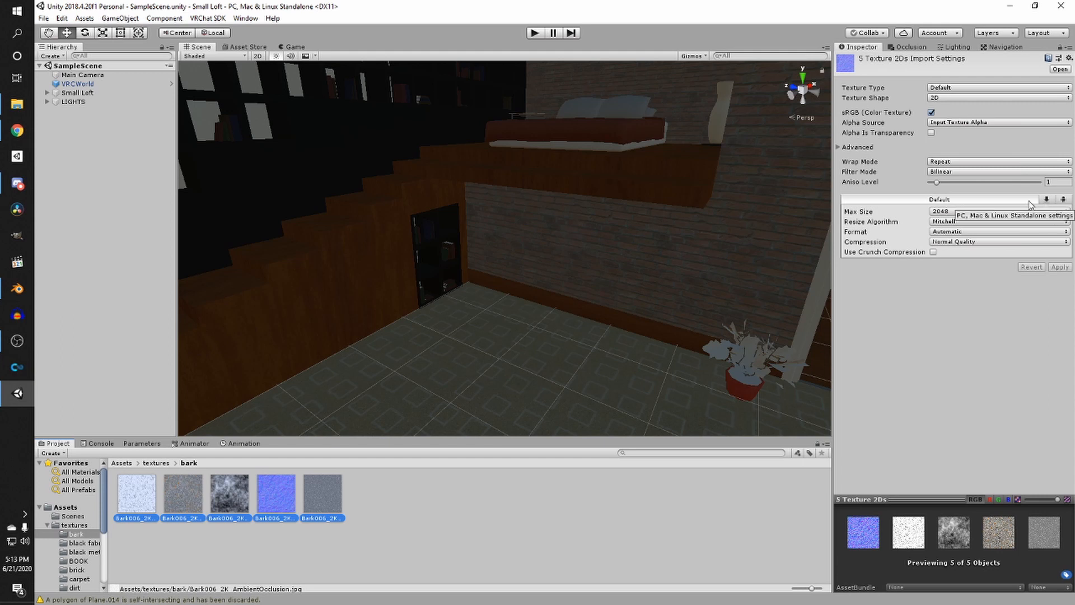
# - Set the Max Size of the five bark textures to 512 in the default import settings and apply
pyautogui.click(1046, 201)
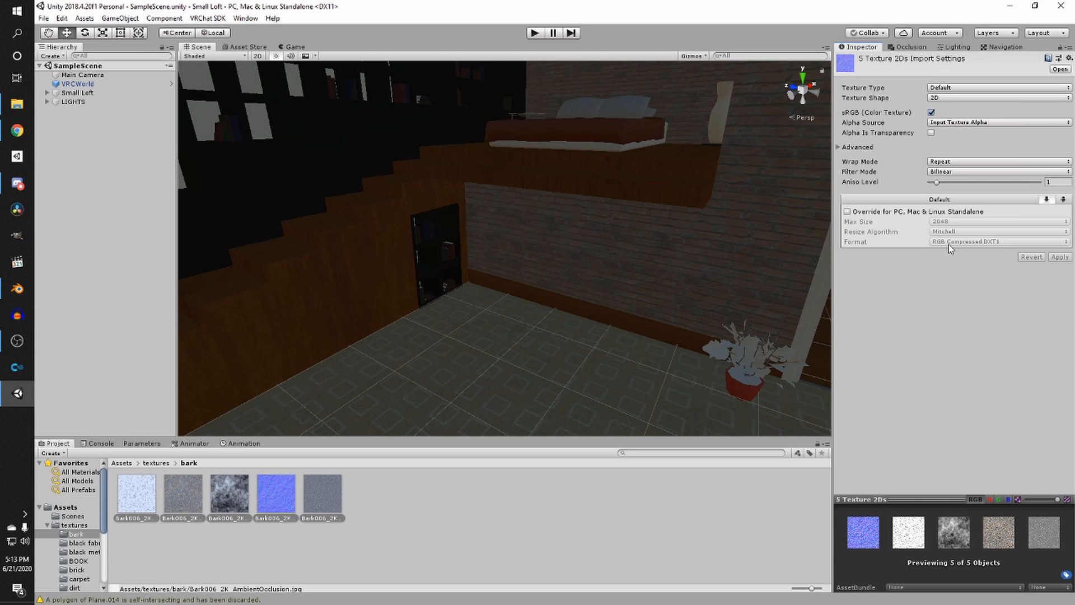
pyautogui.click(1066, 199)
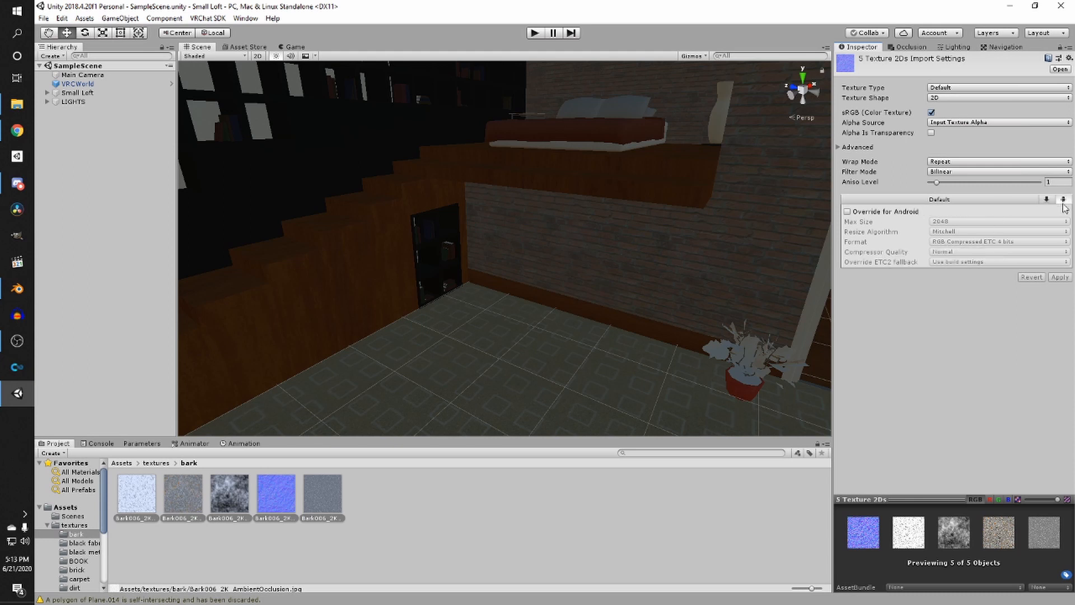
pyautogui.click(961, 199)
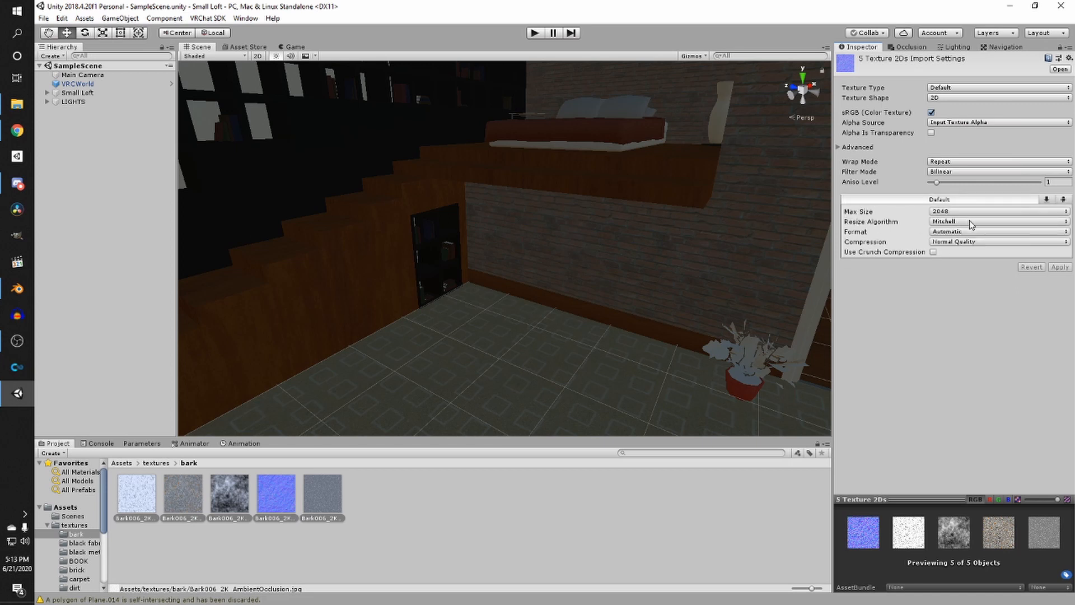
pyautogui.click(965, 212)
pyautogui.click(972, 272)
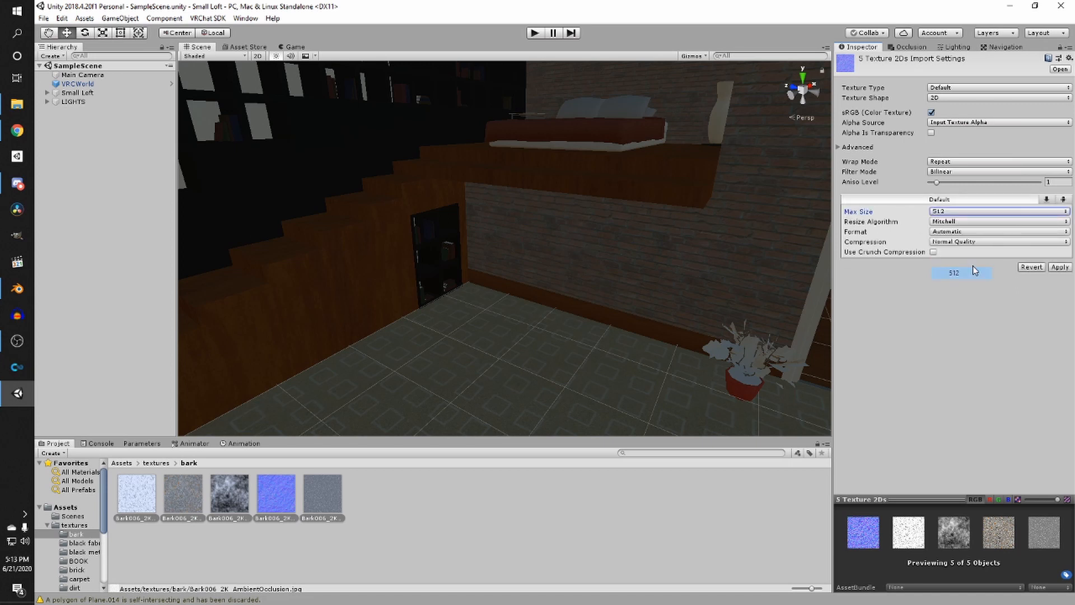
pyautogui.click(1060, 267)
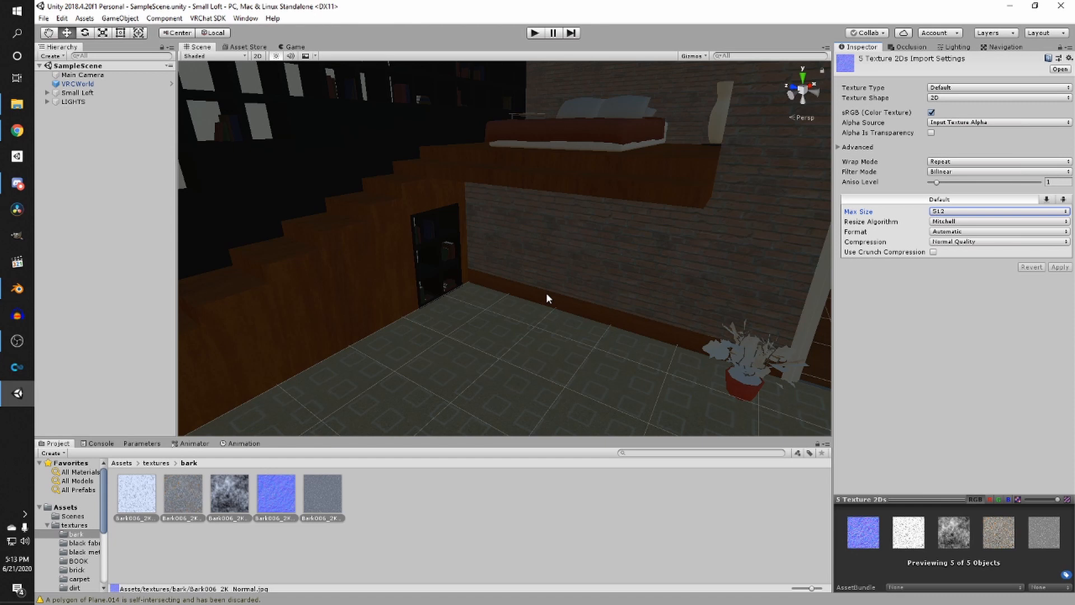
# - Select the Bark006 ambient occlusion texture to check its import size
pyautogui.scroll(3, 545, 292)
pyautogui.click(492, 479)
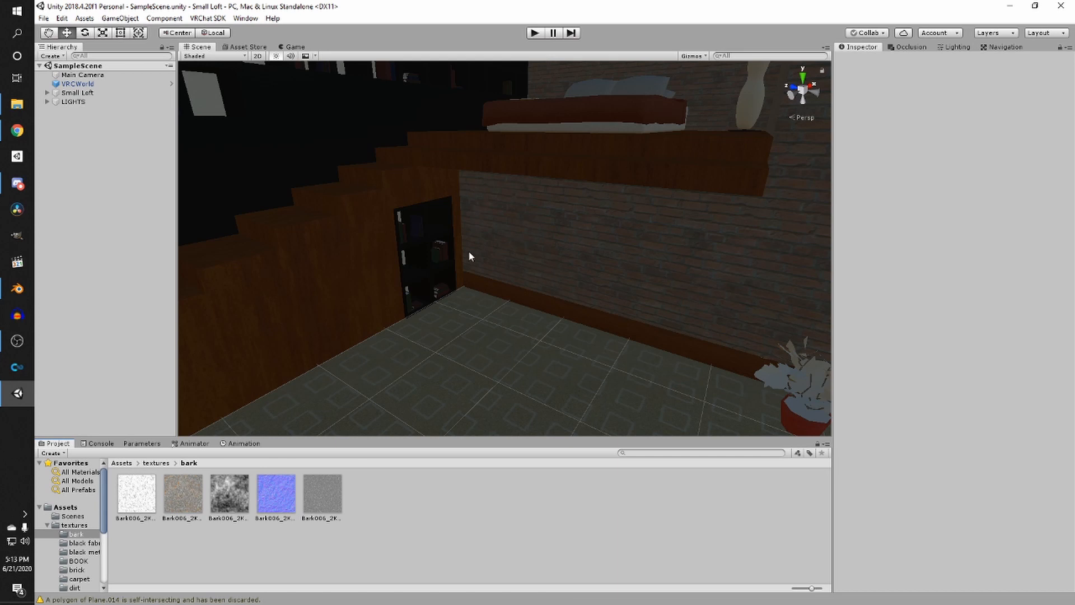
pyautogui.click(144, 491)
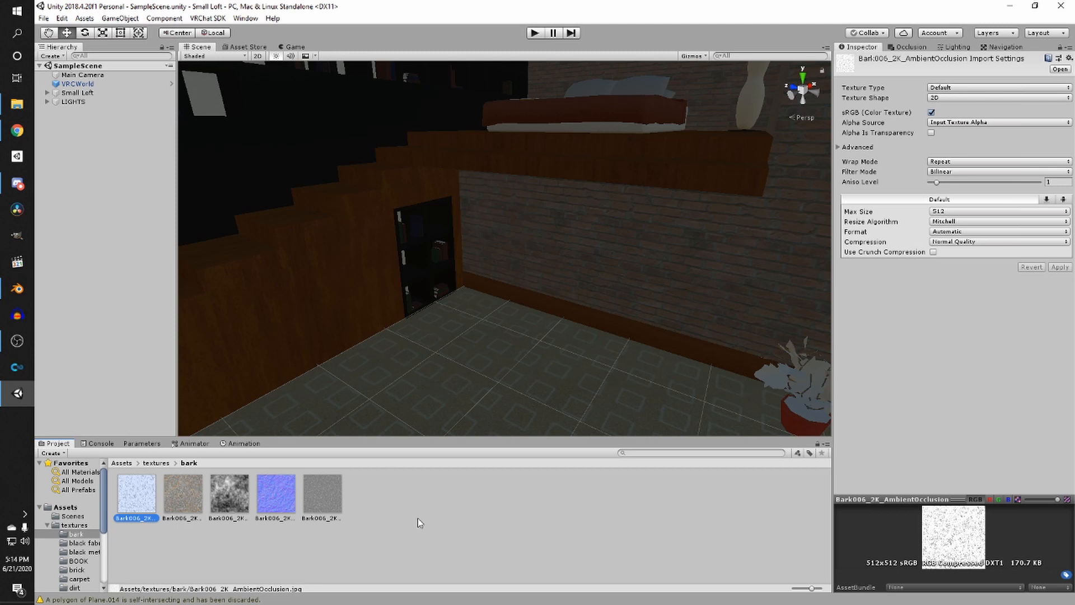
# - Create a new material named bark in the bark textures folder
pyautogui.click(482, 543)
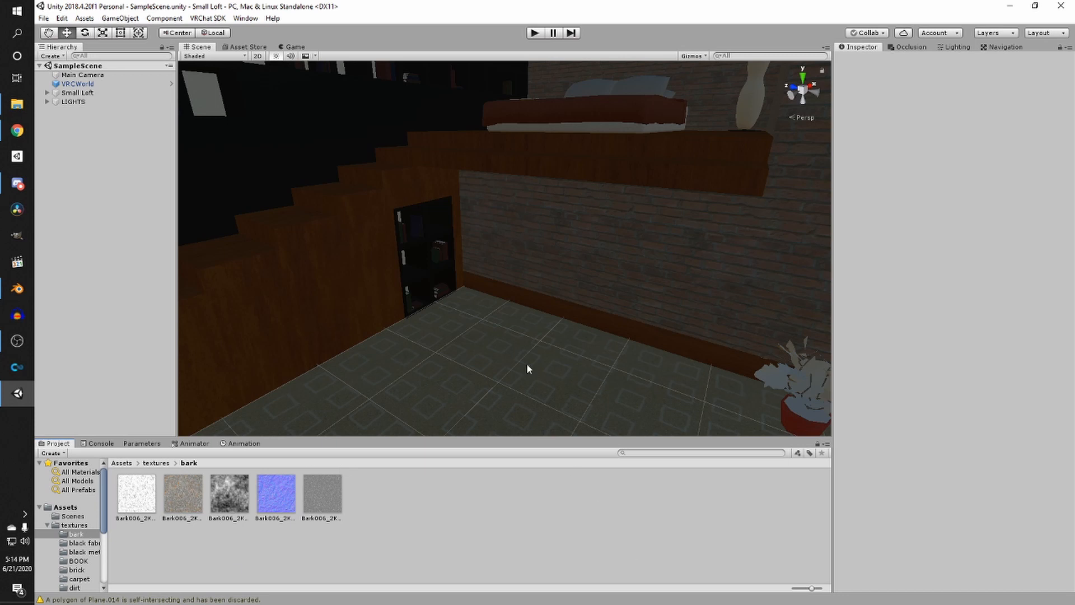
pyautogui.moveTo(540, 310); pyautogui.dragTo(801, 340, button='right')
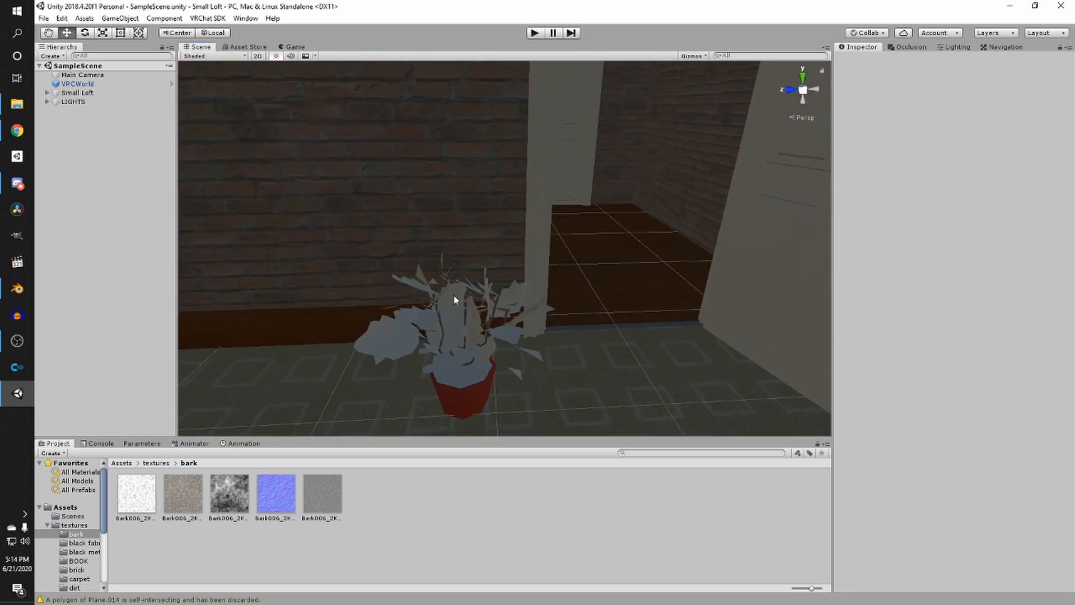
pyautogui.moveTo(454, 295); pyautogui.dragTo(434, 291, button='right')
pyautogui.rightClick(433, 535)
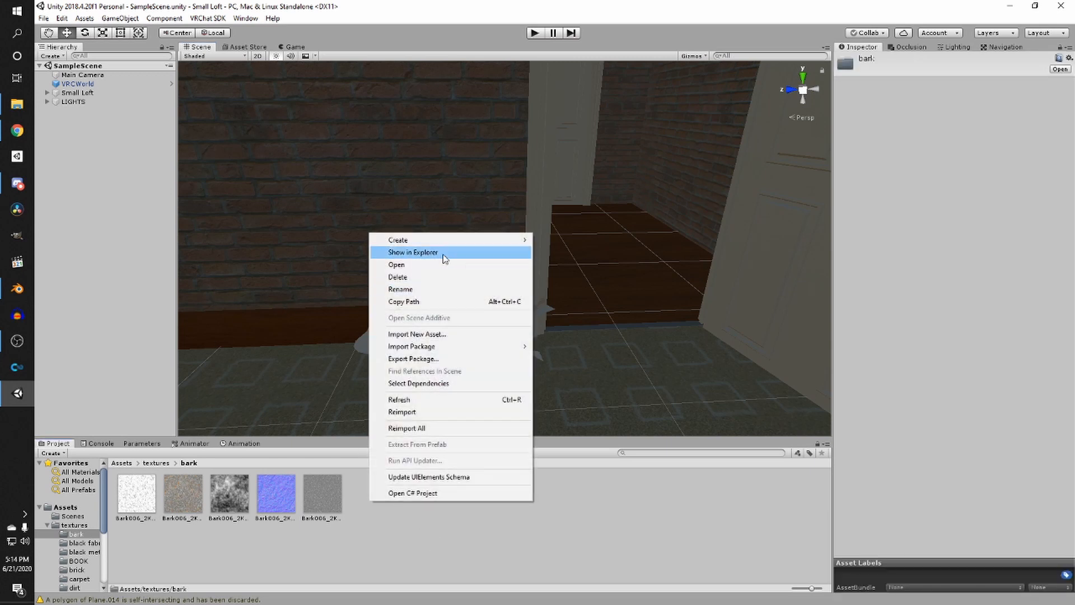
pyautogui.moveTo(448, 240)
pyautogui.click(571, 324)
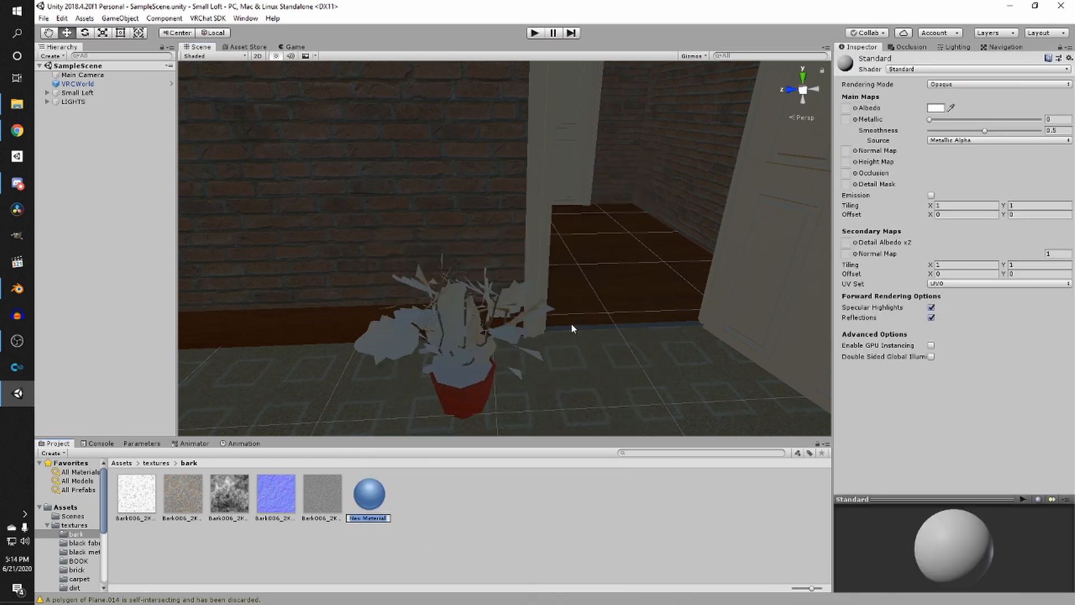
pyautogui.write('bark')
pyautogui.press('Return')
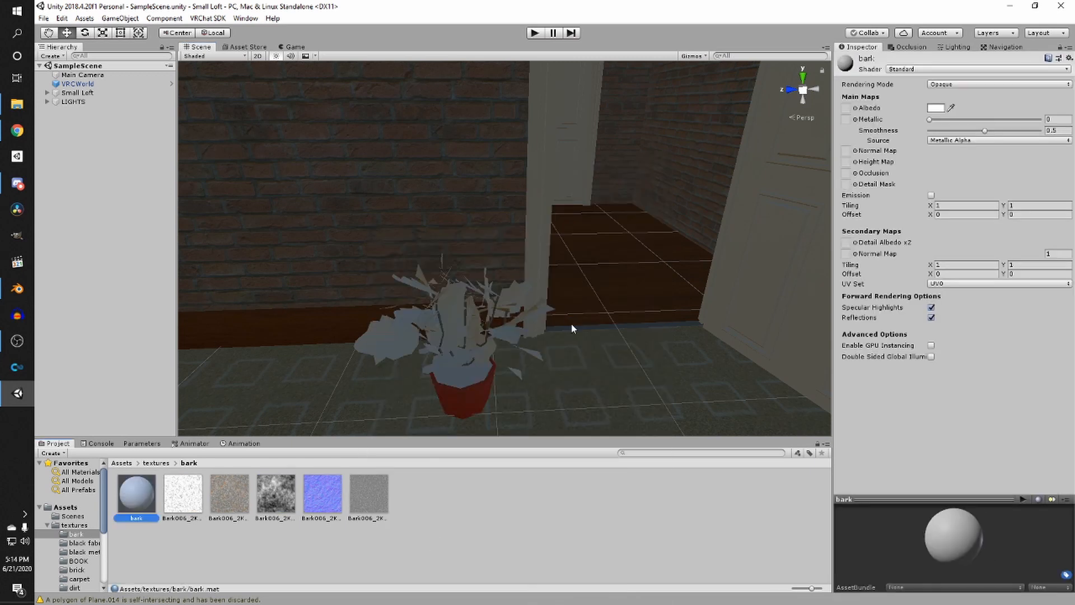
# - Assign the Bark006 color texture as Albedo and the normal texture as Normal Map of the bark material, fixing the normal map import
pyautogui.click(227, 507)
pyautogui.click(136, 493)
pyautogui.moveTo(230, 493); pyautogui.dragTo(846, 107)
pyautogui.moveTo(312, 495); pyautogui.dragTo(846, 151)
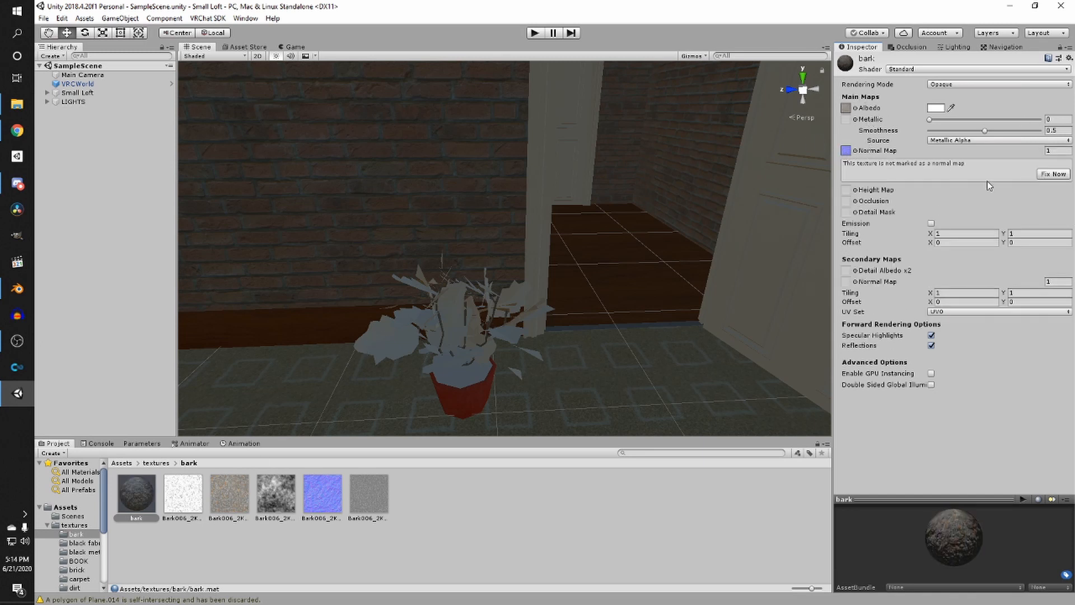
pyautogui.click(1053, 175)
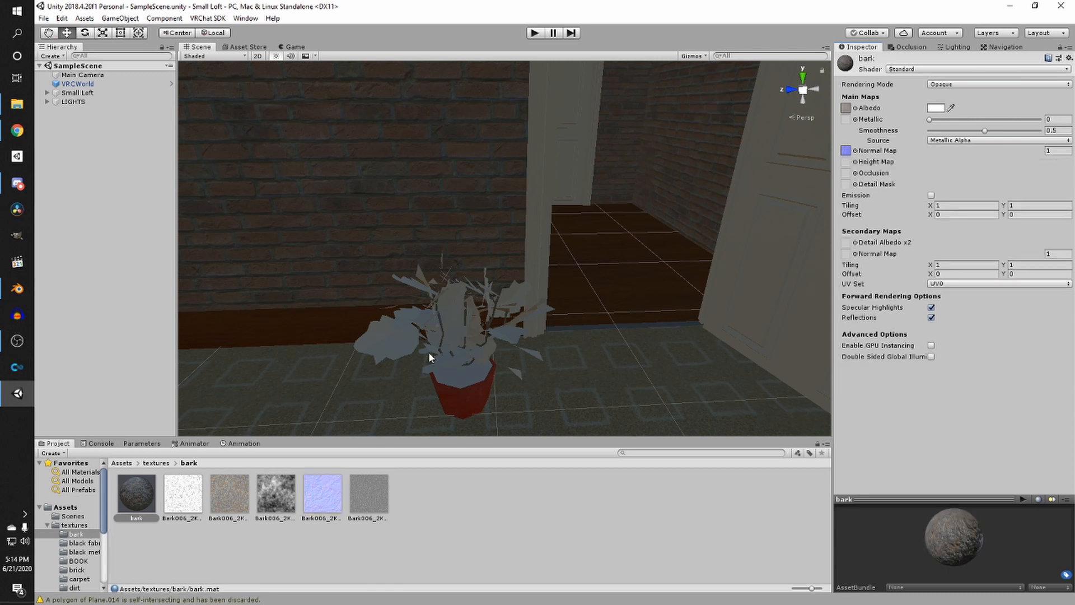
# - Set the bark material's Smoothness to 0 and apply it to the potted plant's branches
pyautogui.scroll(3, 413, 379)
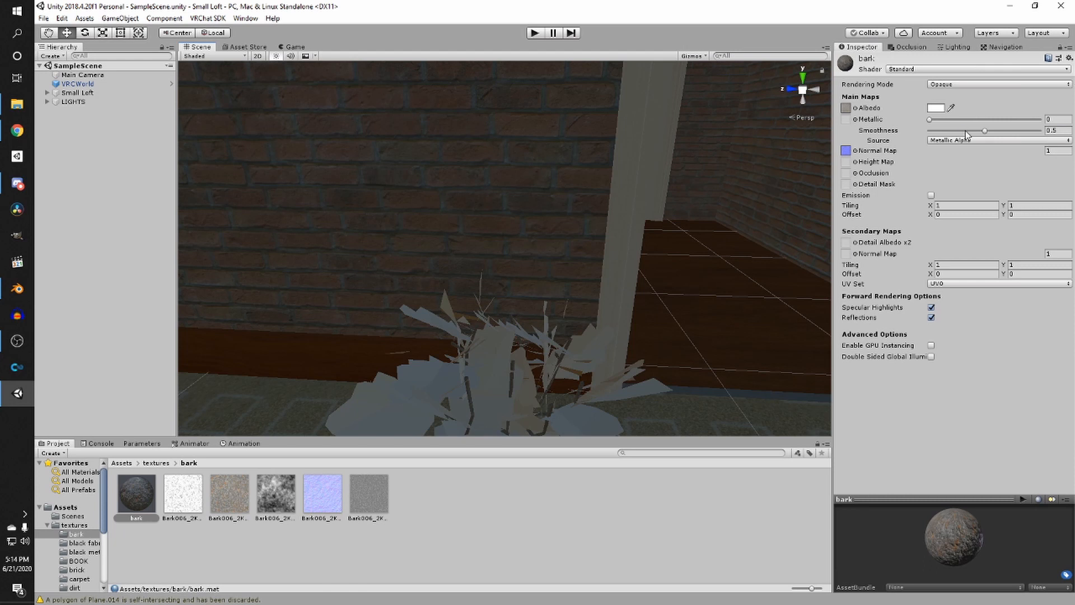
pyautogui.moveTo(965, 131); pyautogui.dragTo(905, 133)
pyautogui.moveTo(567, 237); pyautogui.dragTo(464, 292, button='right')
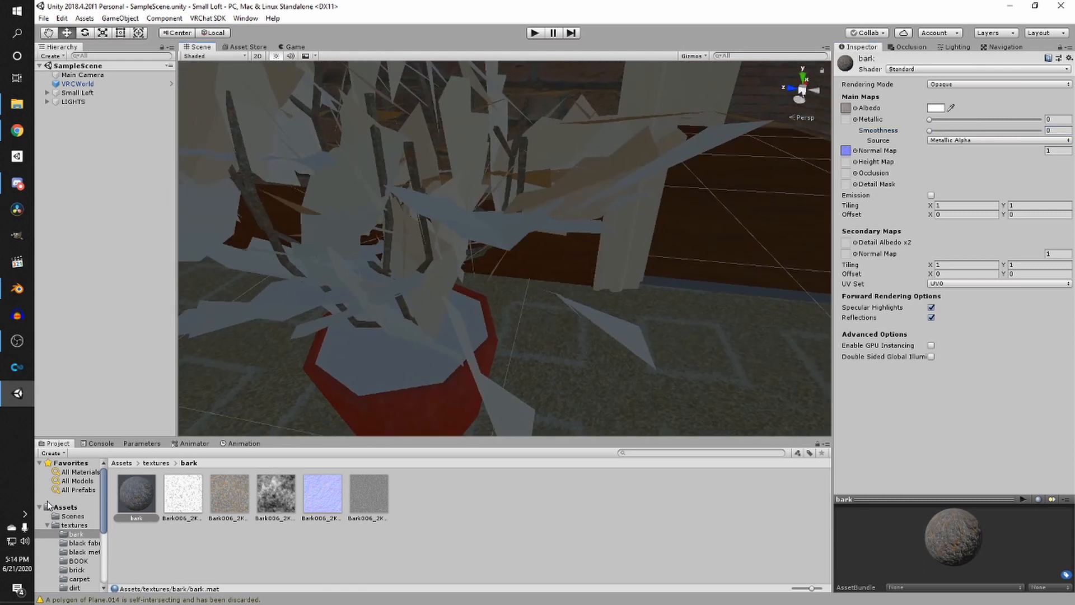
pyautogui.moveTo(382, 173); pyautogui.dragTo(396, 173, button='right')
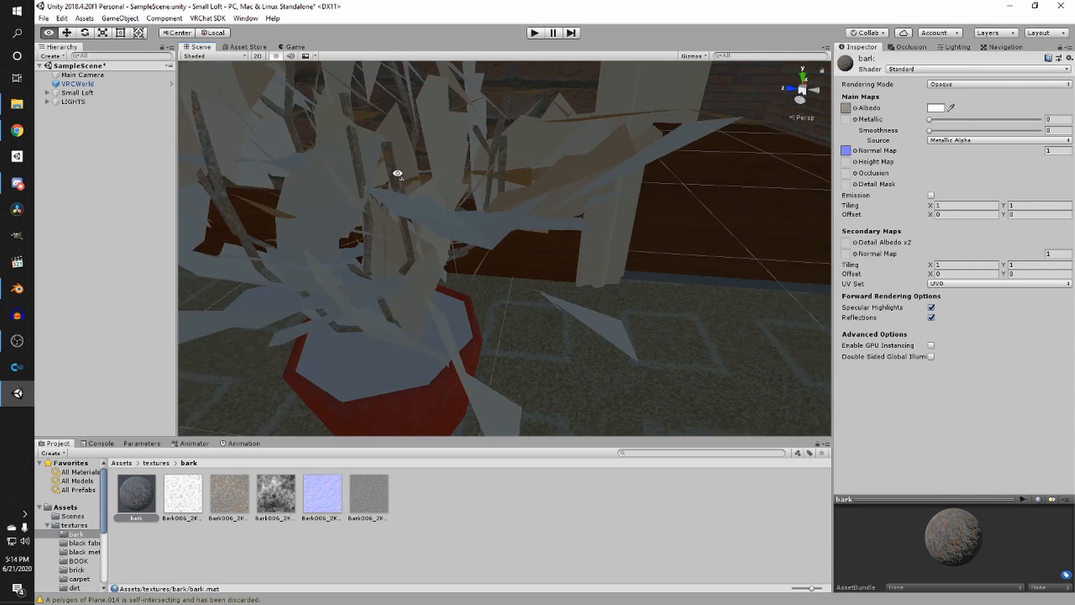
pyautogui.moveTo(396, 173); pyautogui.dragTo(423, 185, button='middle')
pyautogui.moveTo(423, 185); pyautogui.dragTo(501, 167, button='right')
pyautogui.scroll(1, 500, 167)
pyautogui.moveTo(501, 167); pyautogui.dragTo(486, 171, button='middle')
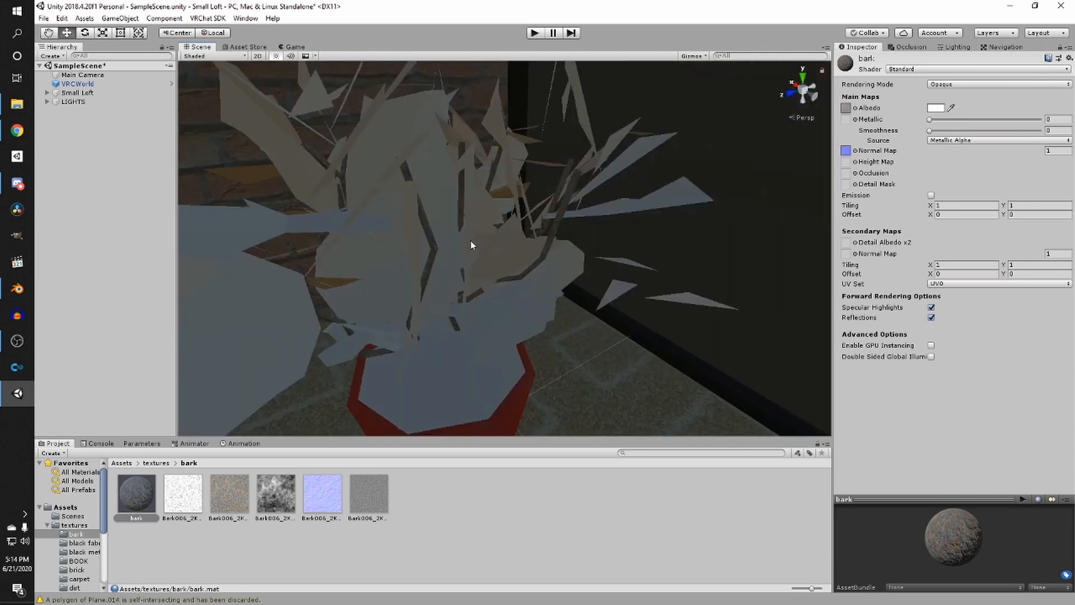
pyautogui.moveTo(144, 498); pyautogui.dragTo(557, 226)
pyautogui.moveTo(557, 226); pyautogui.dragTo(669, 236, button='right')
pyautogui.moveTo(370, 266); pyautogui.dragTo(670, 281, button='right')
pyautogui.scroll(3, 651, 223)
pyautogui.press('w')
pyautogui.moveTo(187, 497); pyautogui.dragTo(782, 314)
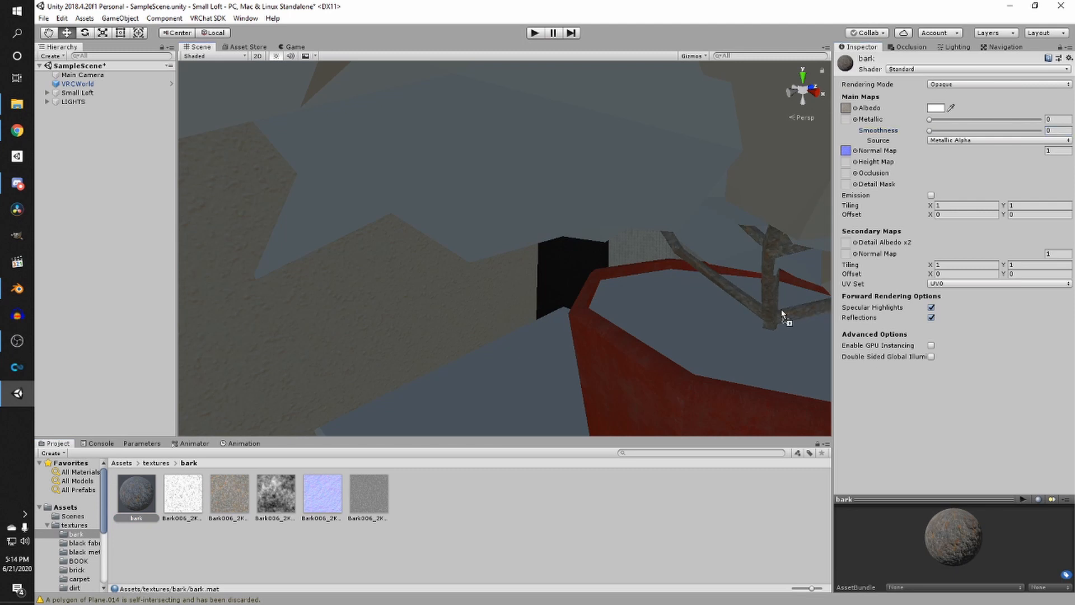
# - Tint the bark material's Albedo color to a dark brown
pyautogui.click(139, 479)
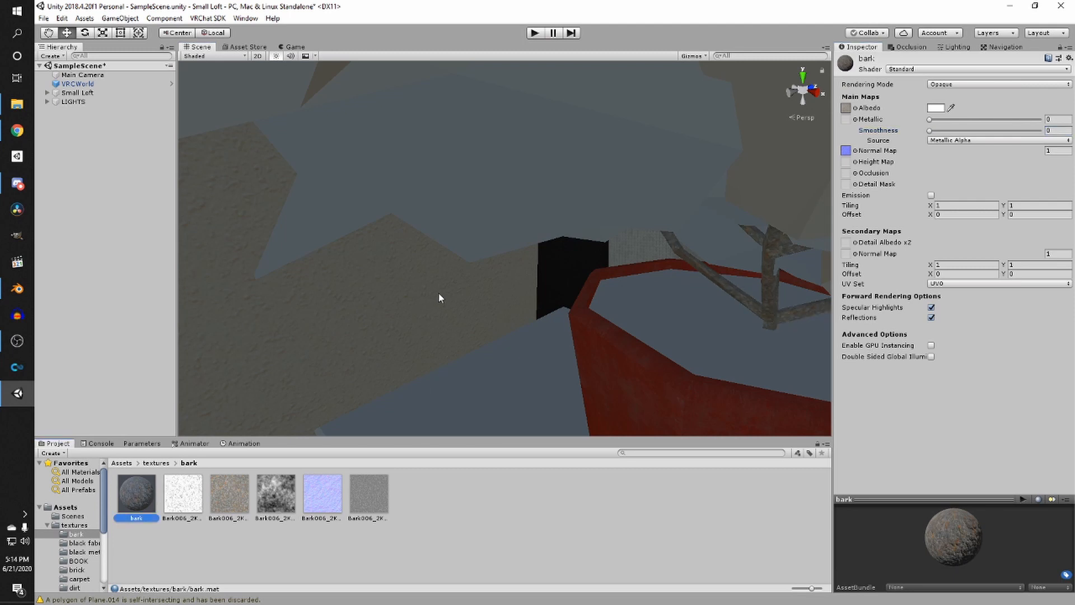
pyautogui.moveTo(622, 162); pyautogui.dragTo(660, 158, button='right')
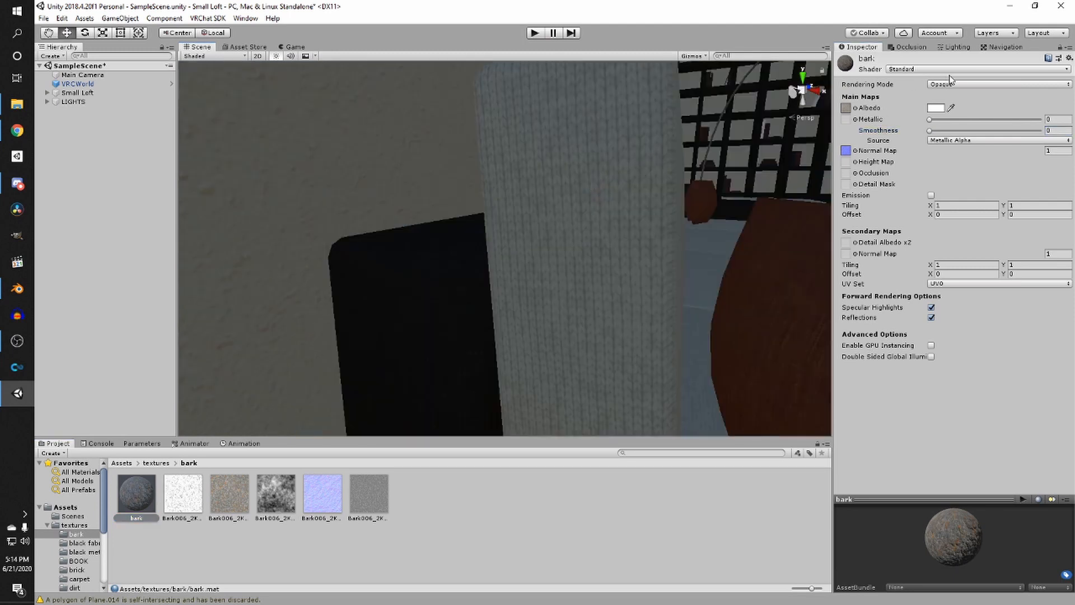
pyautogui.click(936, 108)
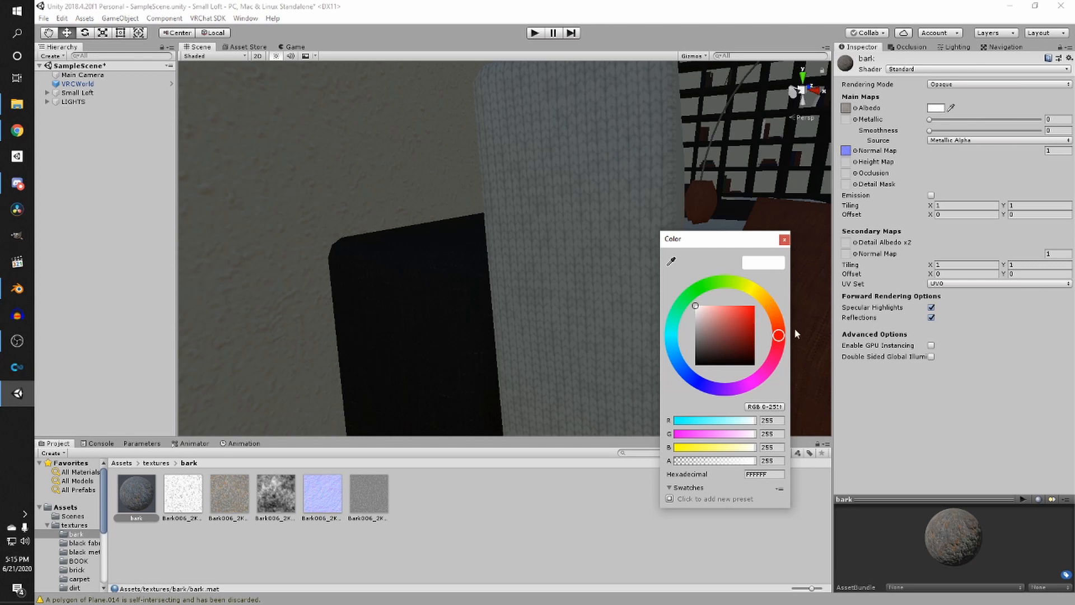
pyautogui.moveTo(795, 333); pyautogui.dragTo(789, 307)
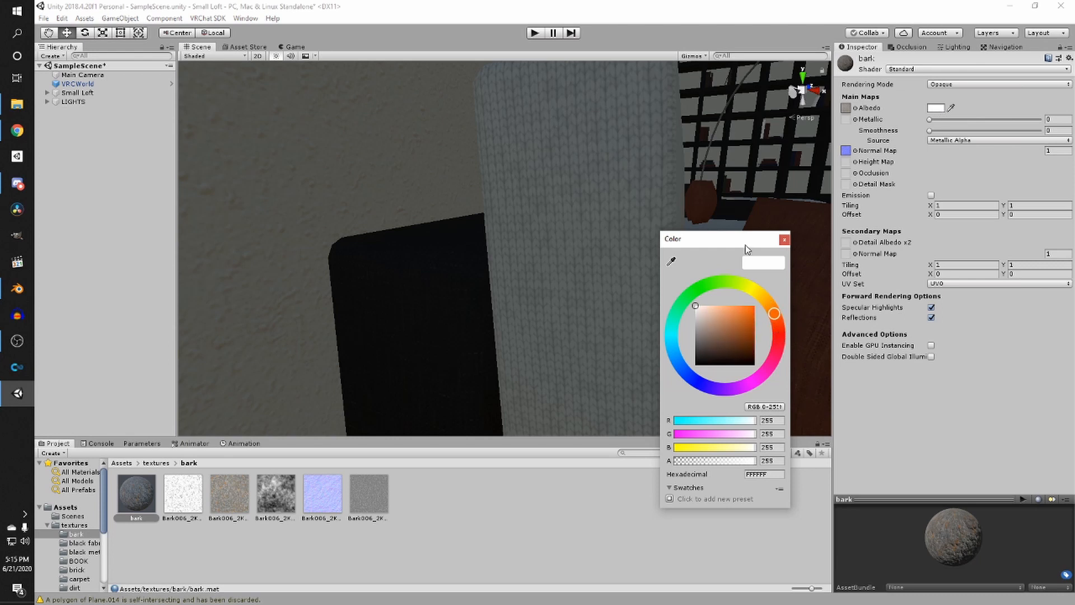
pyautogui.moveTo(747, 250); pyautogui.dragTo(936, 180)
pyautogui.moveTo(913, 258); pyautogui.dragTo(919, 244)
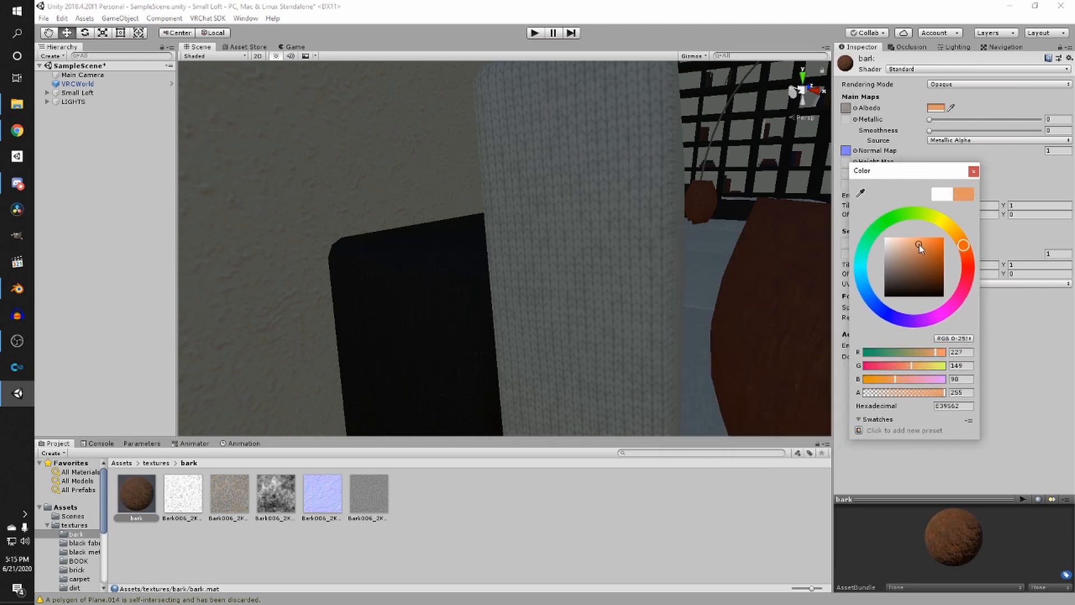
pyautogui.rightClick(693, 231)
pyautogui.scroll(-8, 675, 234)
pyautogui.scroll(4, 627, 242)
pyautogui.moveTo(620, 243); pyautogui.dragTo(635, 251, button='right')
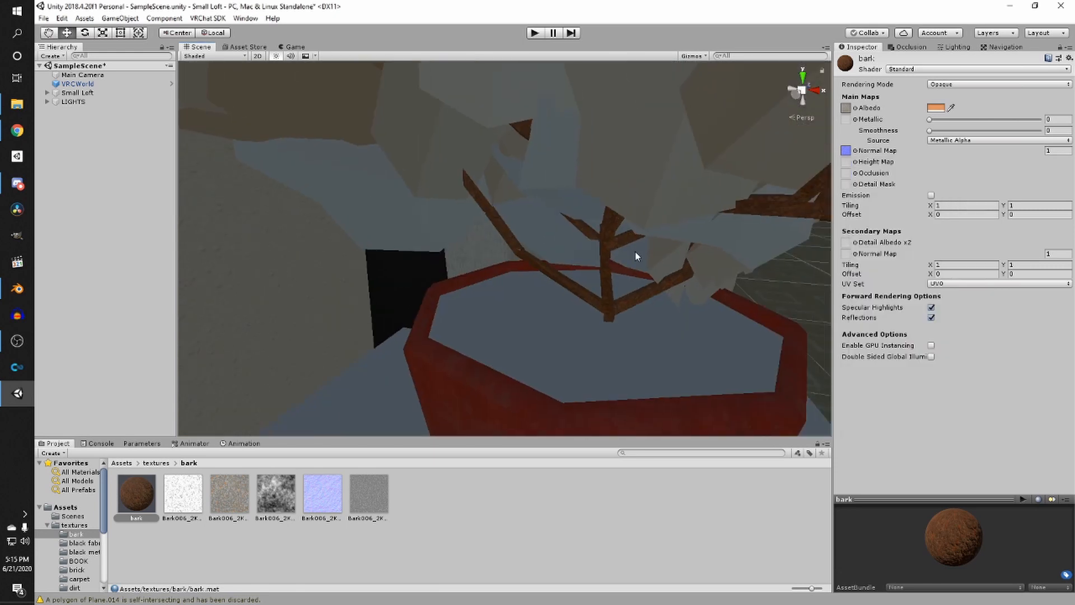
pyautogui.click(938, 109)
pyautogui.moveTo(910, 253); pyautogui.dragTo(924, 262)
pyautogui.rightClick(627, 238)
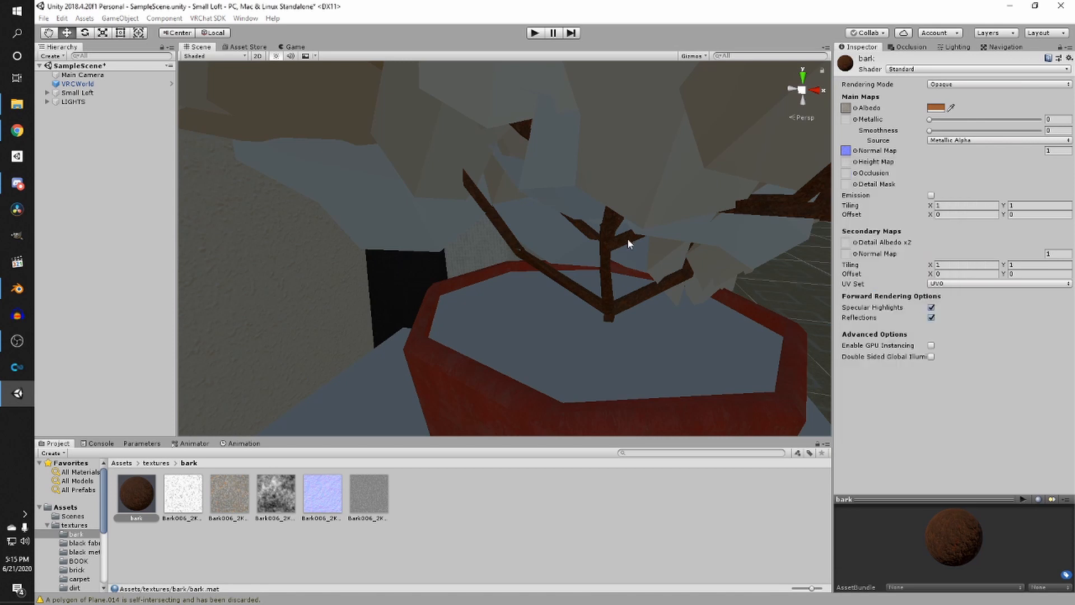
pyautogui.scroll(-8, 624, 238)
pyautogui.scroll(3, 590, 245)
pyautogui.moveTo(590, 245); pyautogui.dragTo(456, 277, button='right')
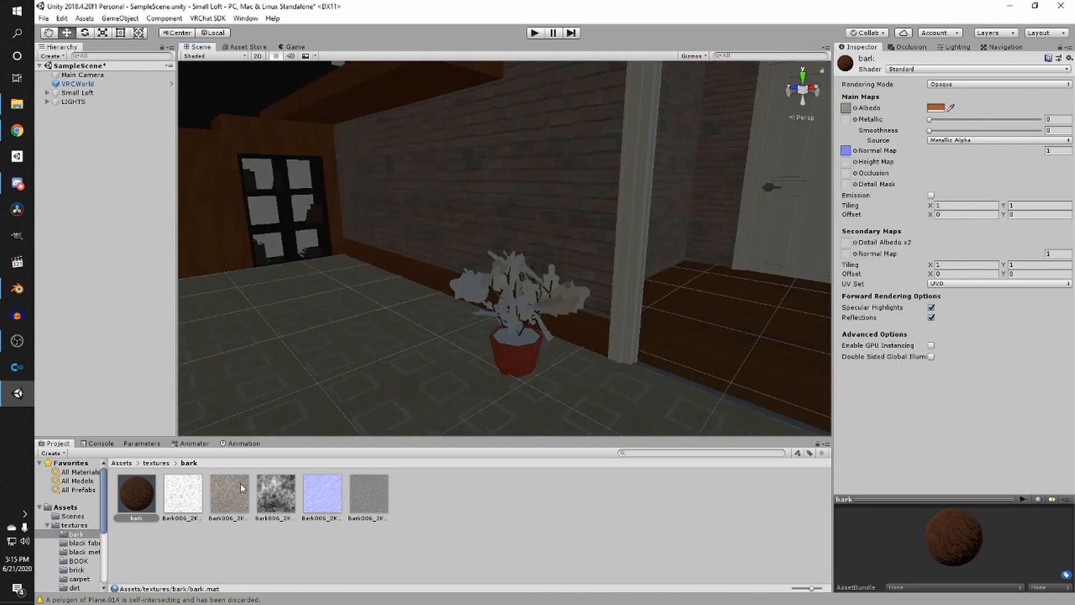
# - Delete the Fabric042 zip archive from the black fabric textures folder
pyautogui.click(236, 542)
pyautogui.moveTo(373, 311); pyautogui.dragTo(379, 312, button='right')
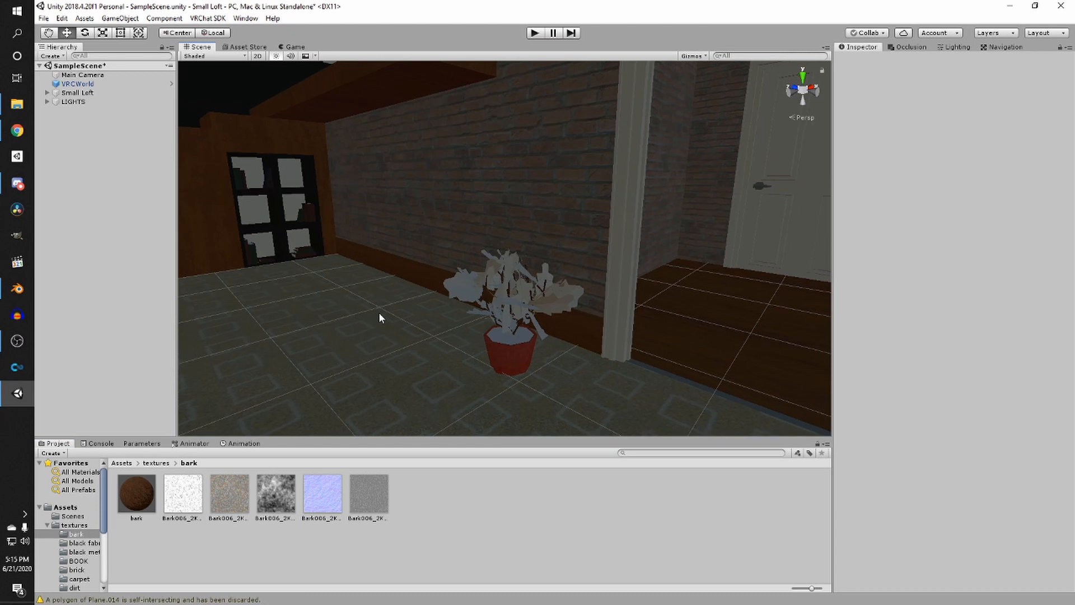
pyautogui.click(156, 463)
pyautogui.doubleClick(184, 494)
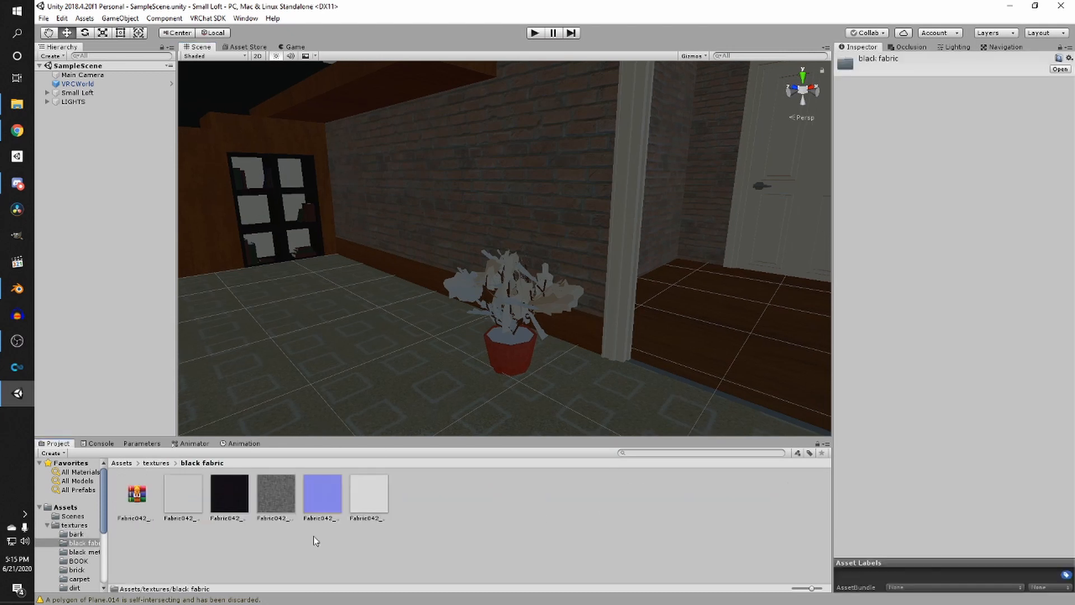
pyautogui.click(137, 493)
pyautogui.press('Delete')
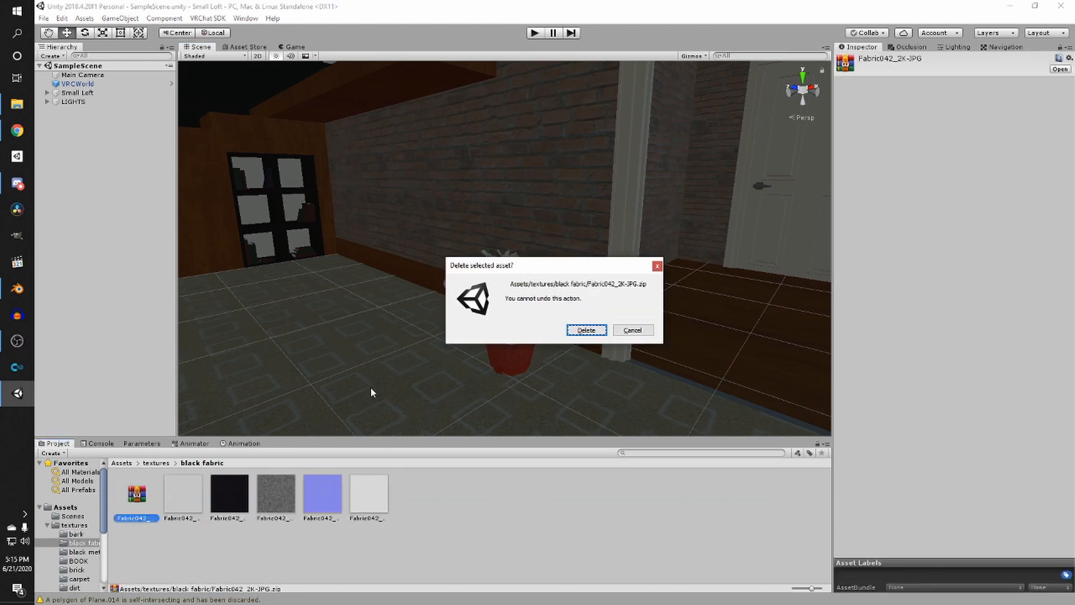
pyautogui.click(586, 330)
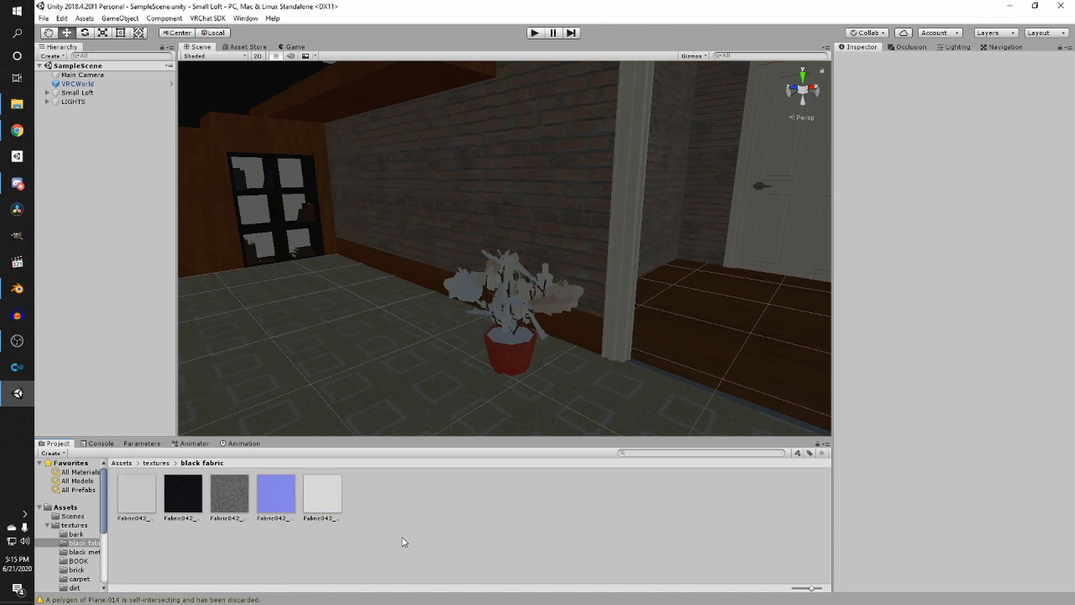
# - Set the Max Size of the five Fabric042 textures to 512
pyautogui.click(140, 502)
pyautogui.keyDown('shift'); pyautogui.click(306, 496); pyautogui.keyUp('shift')
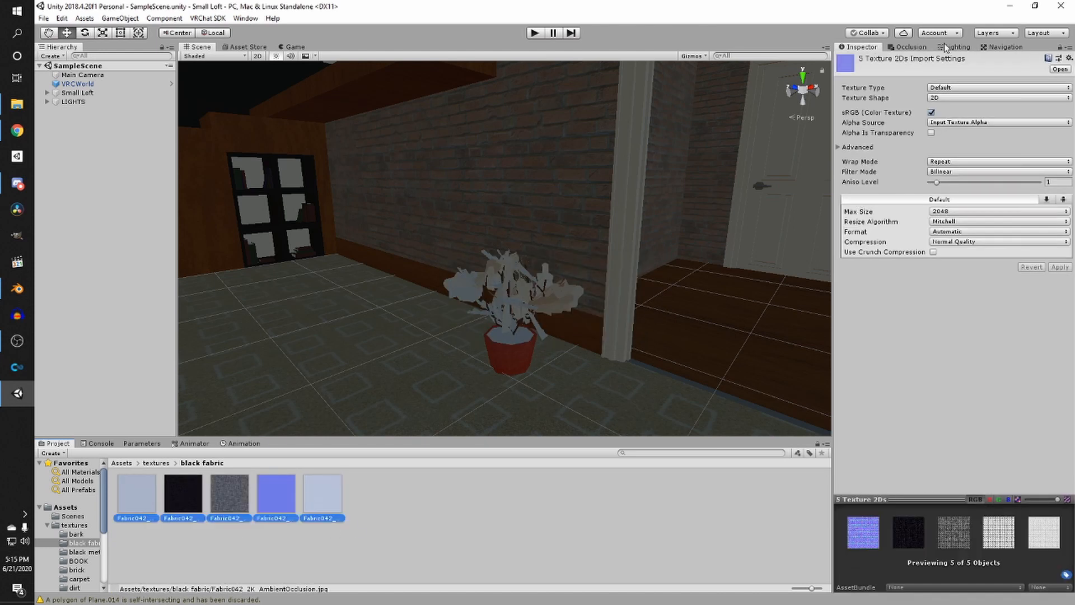
pyautogui.click(950, 211)
pyautogui.click(954, 271)
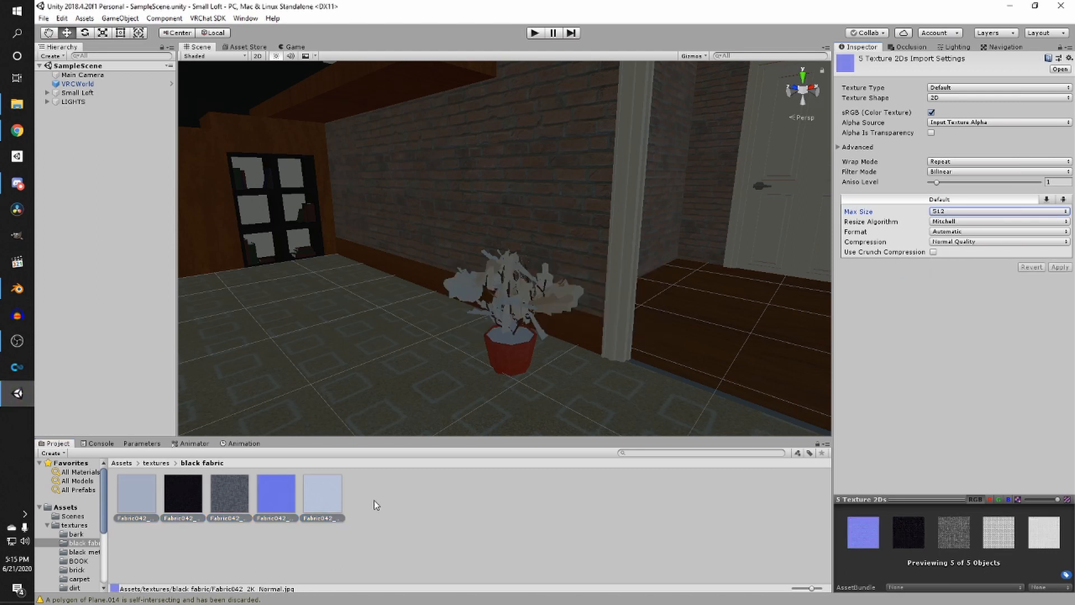
pyautogui.click(383, 487)
# - Create a new material named black fabric in the black fabric folder
pyautogui.rightClick(385, 488)
pyautogui.moveTo(439, 224)
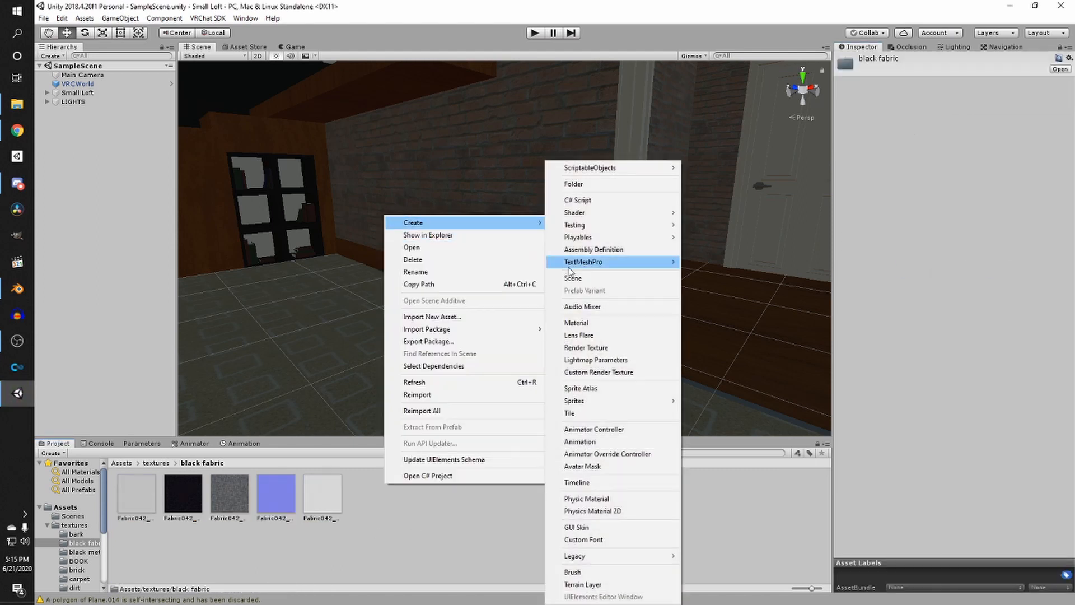
pyautogui.click(601, 330)
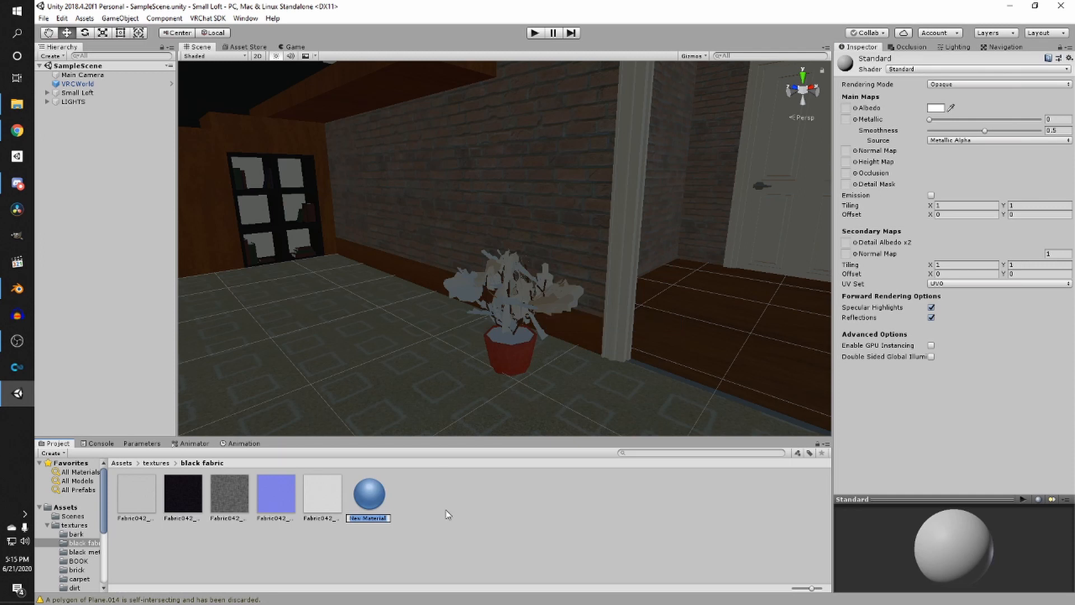
pyautogui.write('black fabric')
pyautogui.press('Return')
# - Assign the Fabric042 color texture as Albedo and the normal texture as Normal Map of the black fabric material, fixing the normal map import
pyautogui.click(217, 502)
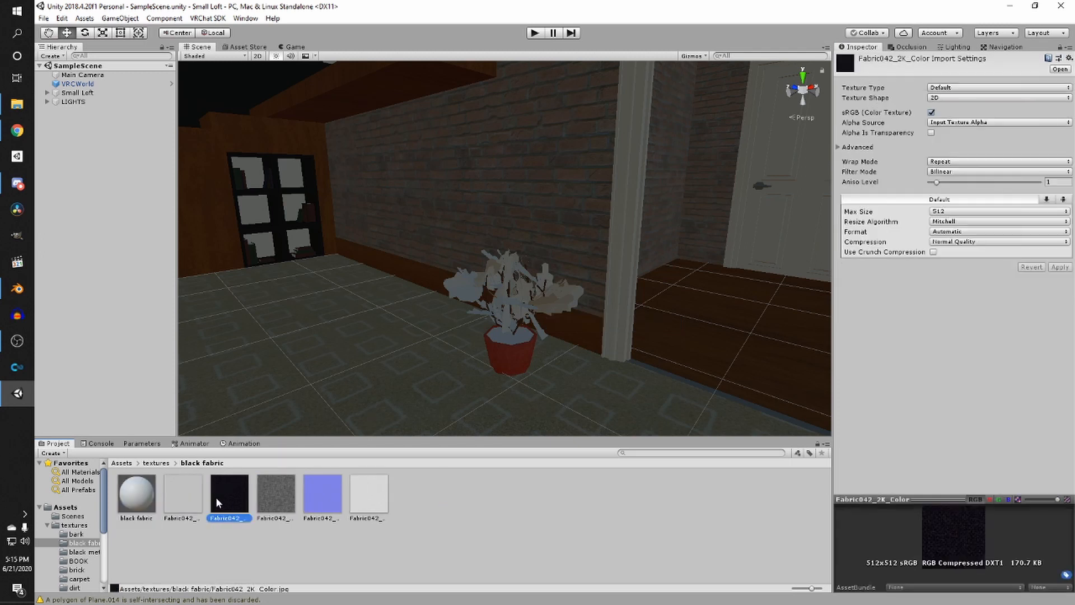
pyautogui.click(253, 500)
pyautogui.click(136, 496)
pyautogui.moveTo(229, 498); pyautogui.dragTo(846, 107)
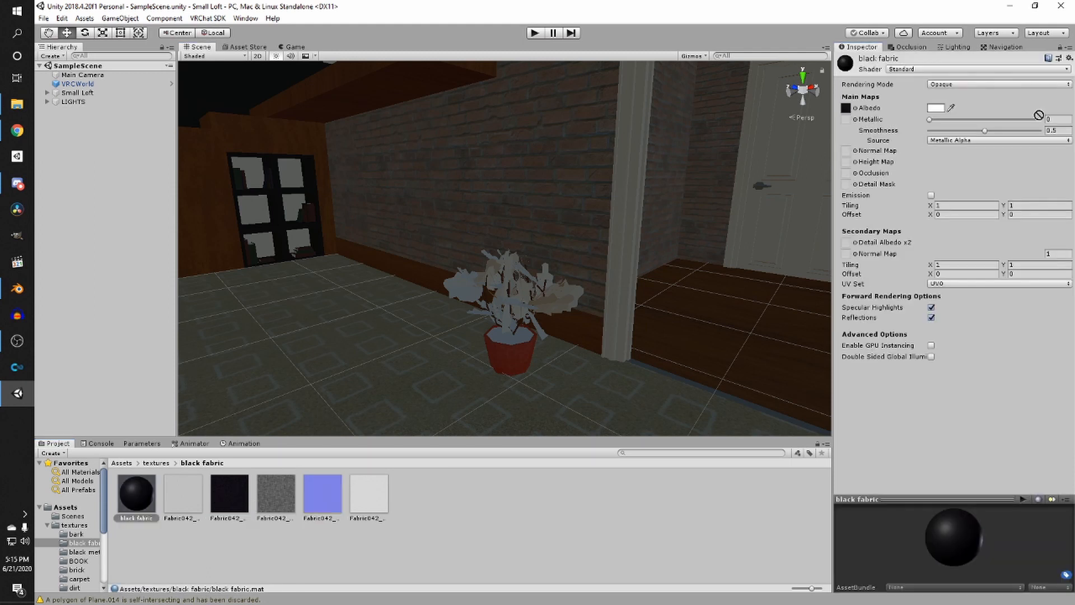
pyautogui.moveTo(1038, 115); pyautogui.dragTo(846, 150)
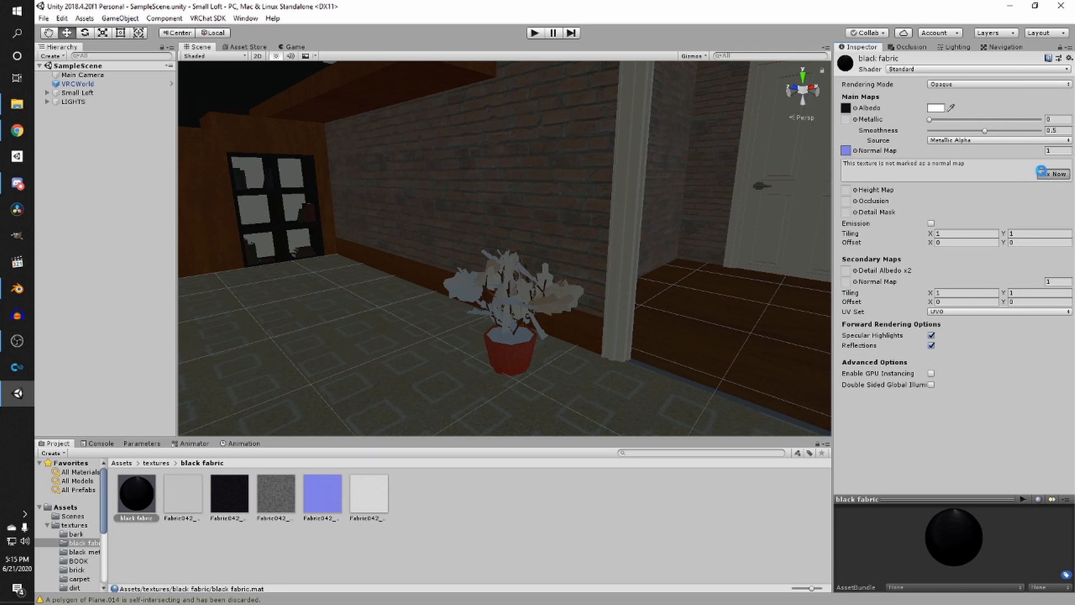
pyautogui.click(1043, 173)
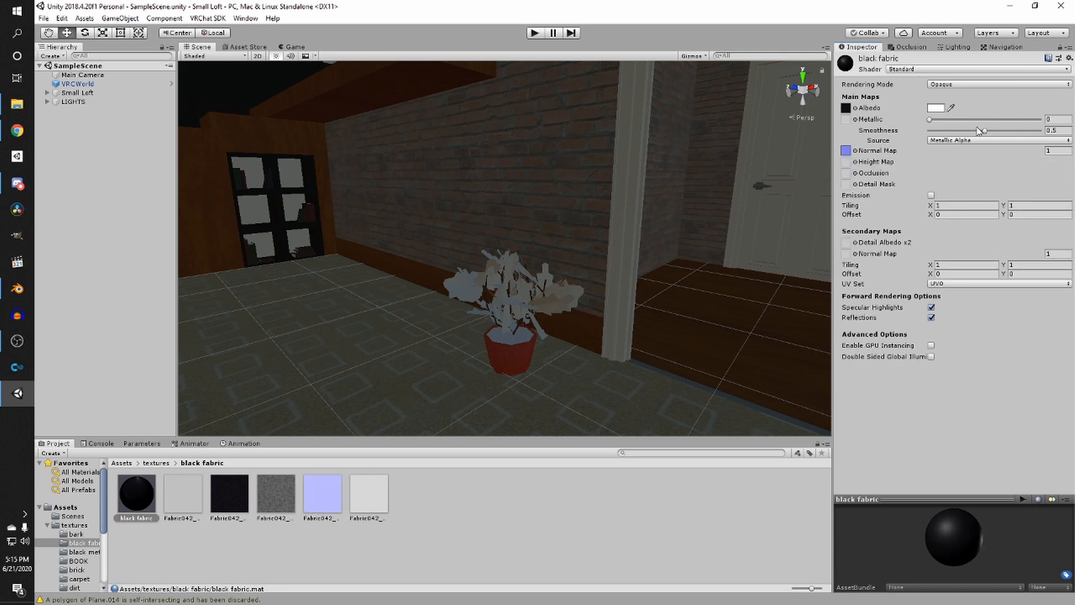
# - Set the black fabric material's Smoothness to about 0.28 and apply it to the sofa frame
pyautogui.moveTo(979, 131)
pyautogui.mouseDown()
pyautogui.moveTo(1020, 133)
pyautogui.moveTo(961, 141)
pyautogui.mouseUp()
pyautogui.scroll(3, 513, 193)
pyautogui.moveTo(513, 193); pyautogui.dragTo(524, 313, button='middle')
pyautogui.scroll(4, 408, 250)
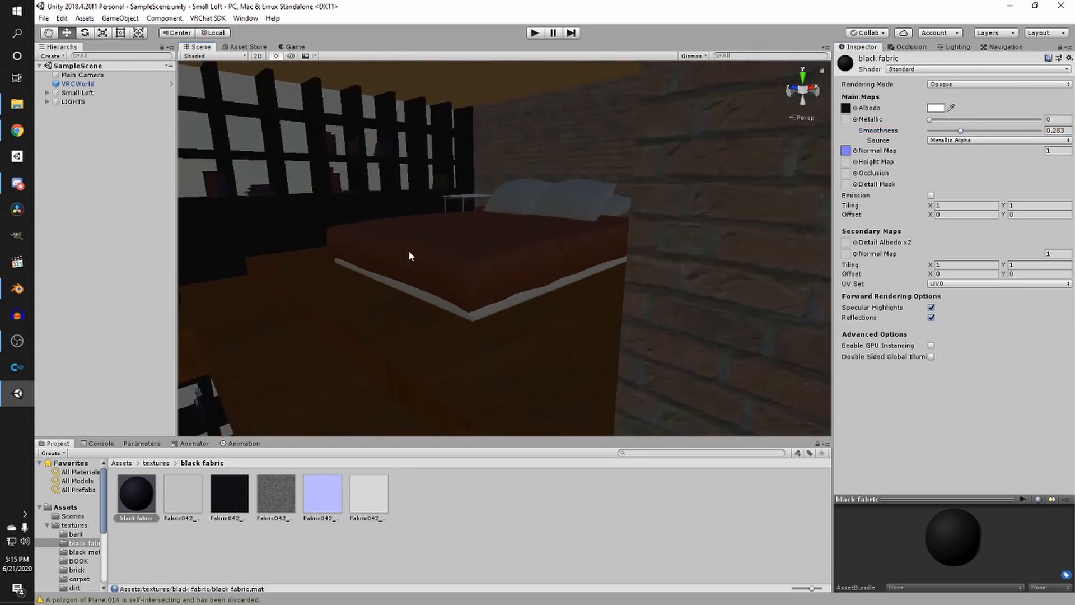
pyautogui.moveTo(408, 255); pyautogui.dragTo(299, 256, button='right')
pyautogui.moveTo(299, 257); pyautogui.dragTo(409, 339, button='middle')
pyautogui.scroll(4, 489, 243)
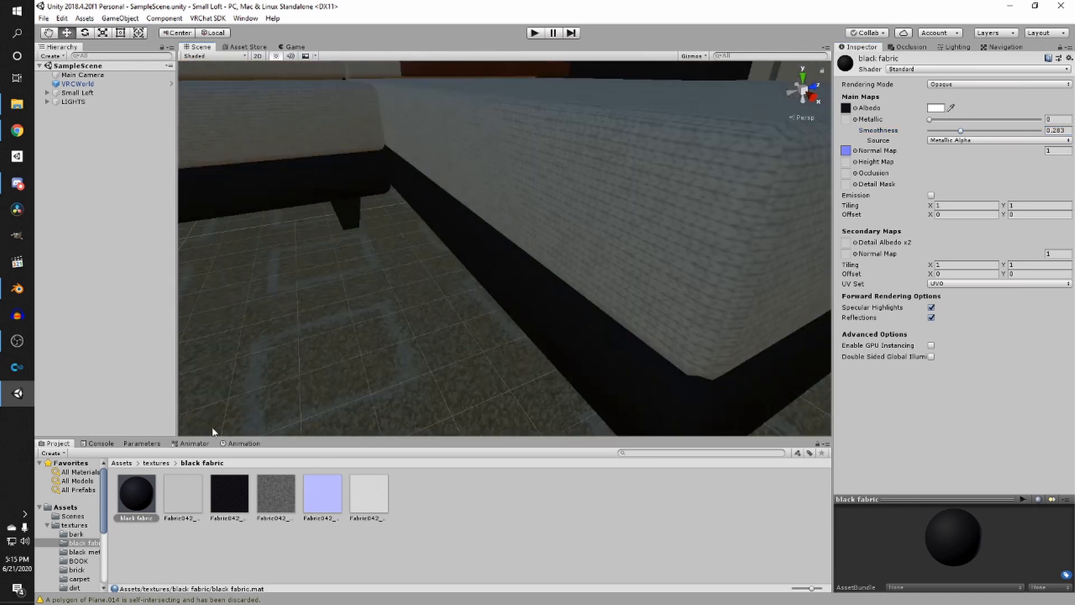
pyautogui.moveTo(150, 500); pyautogui.dragTo(541, 330)
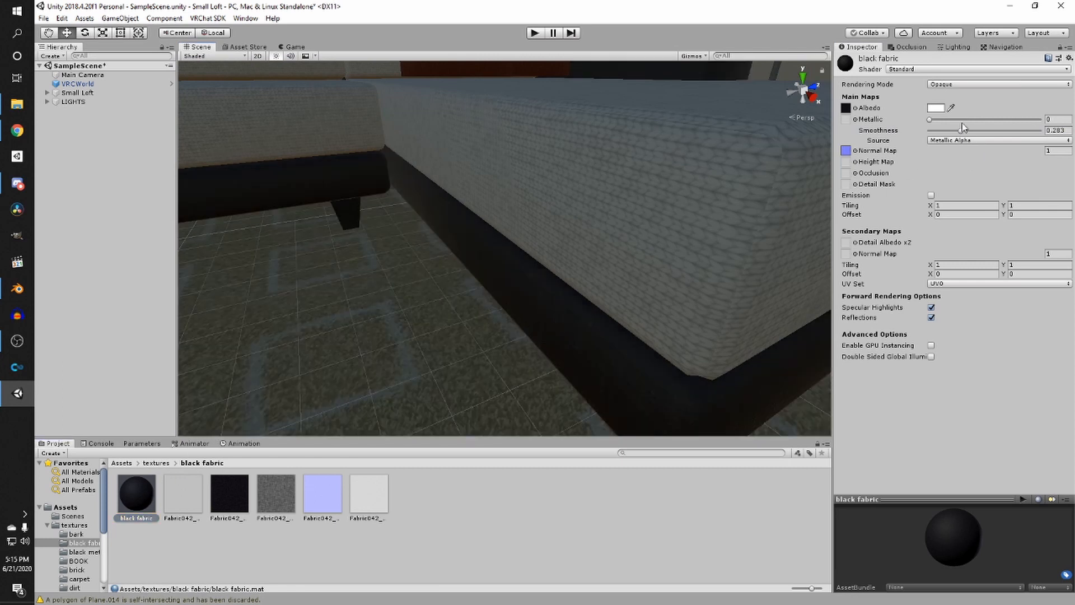
# - Lower the black fabric material's Smoothness to about 0.08
pyautogui.moveTo(963, 128); pyautogui.dragTo(941, 140)
pyautogui.scroll(-2, 654, 274)
pyautogui.moveTo(655, 273); pyautogui.dragTo(578, 242, button='right')
pyautogui.scroll(-4, 593, 257)
pyautogui.moveTo(578, 242); pyautogui.dragTo(511, 280, button='middle')
pyautogui.moveTo(512, 285); pyautogui.dragTo(618, 297, button='right')
pyautogui.click(155, 463)
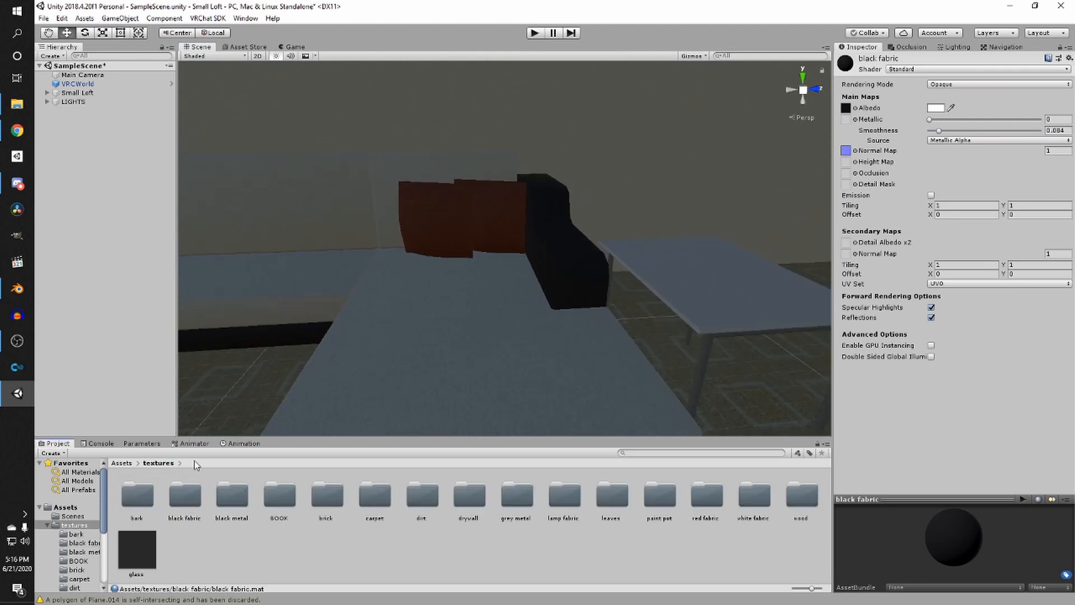
# - Open the black metal texture folder and set all five Metal028 textures' Max Size to 512, applying the change
pyautogui.doubleClick(220, 507)
pyautogui.rightClick(381, 498)
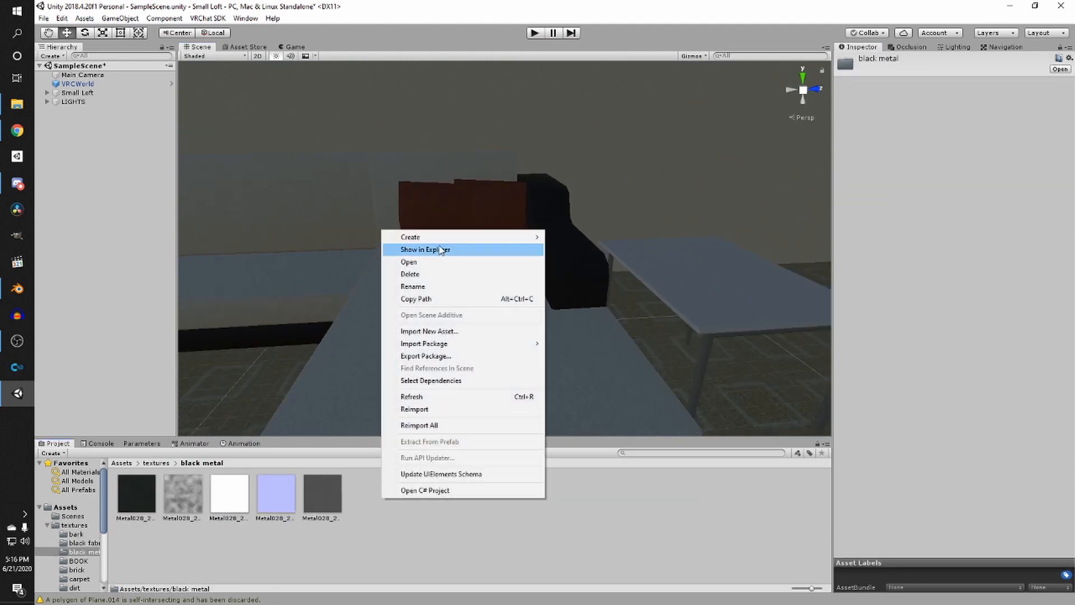
pyautogui.click(234, 483)
pyautogui.click(143, 493)
pyautogui.keyDown('shift'); pyautogui.click(335, 493); pyautogui.keyUp('shift')
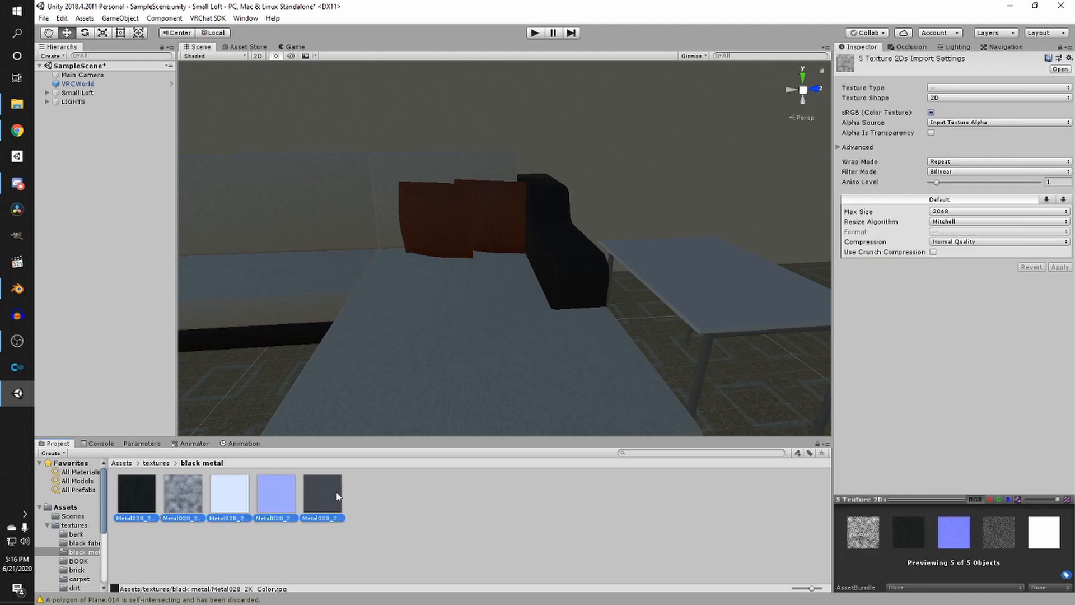
pyautogui.click(1004, 213)
pyautogui.click(961, 273)
pyautogui.click(1060, 267)
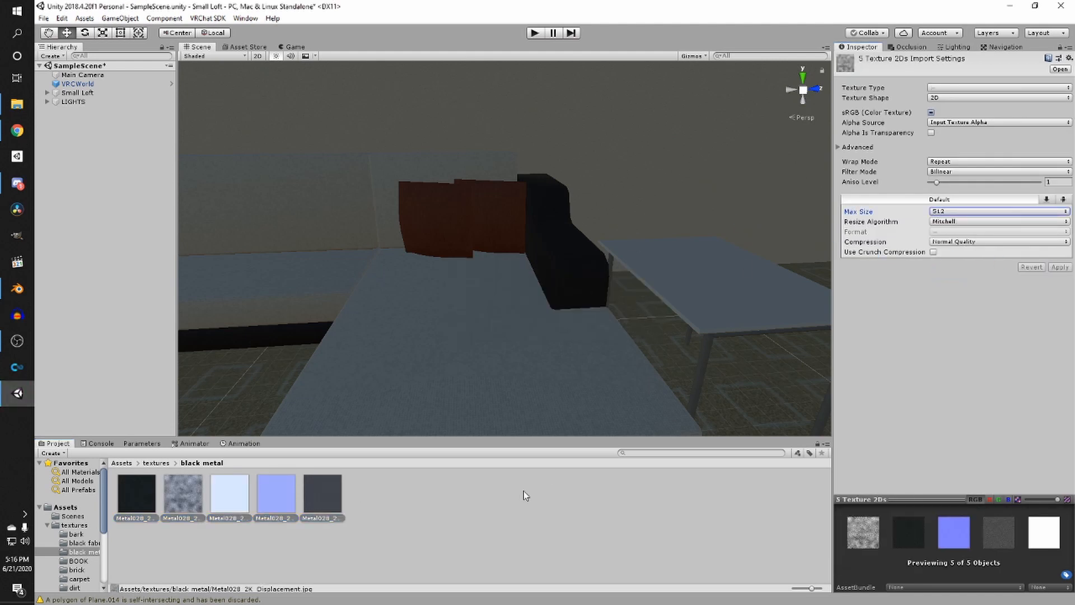
# - Create a new material named black metal in the black metal folder
pyautogui.rightClick(415, 495)
pyautogui.moveTo(467, 232)
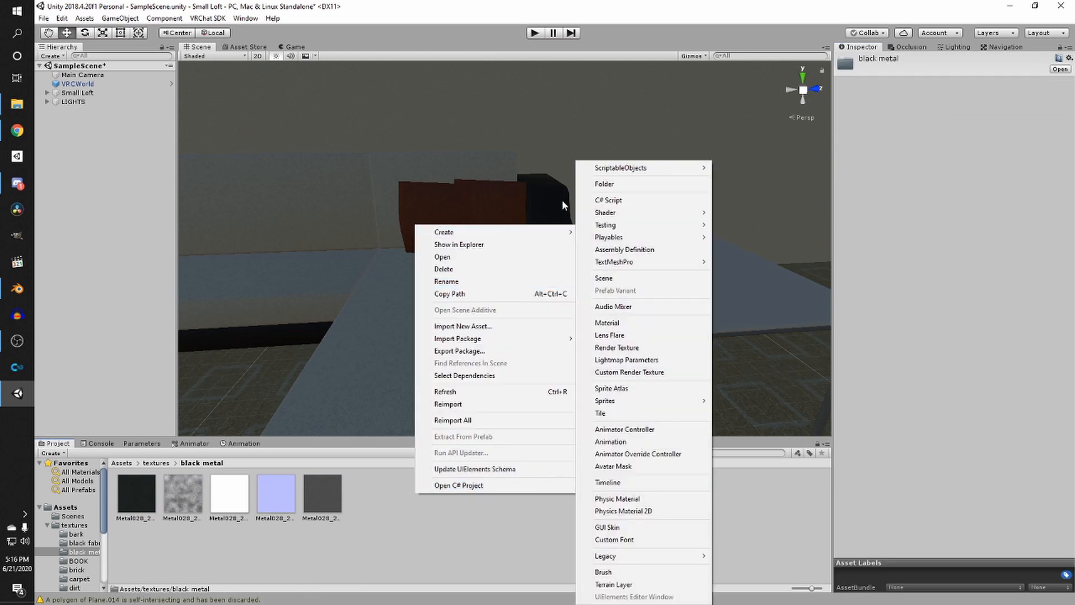
pyautogui.click(623, 324)
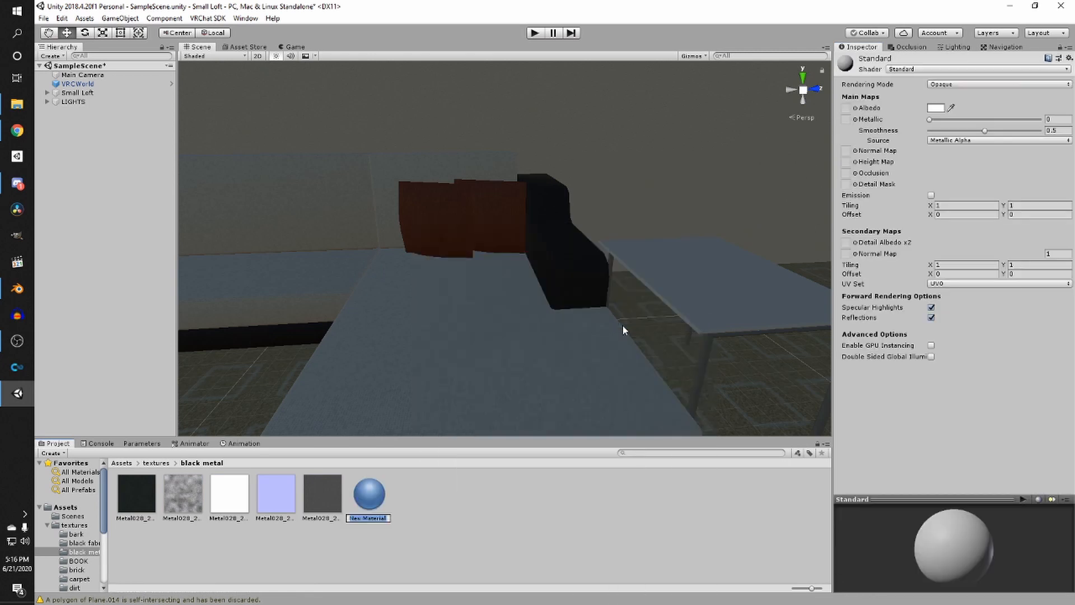
pyautogui.write('black metal')
pyautogui.press('Return')
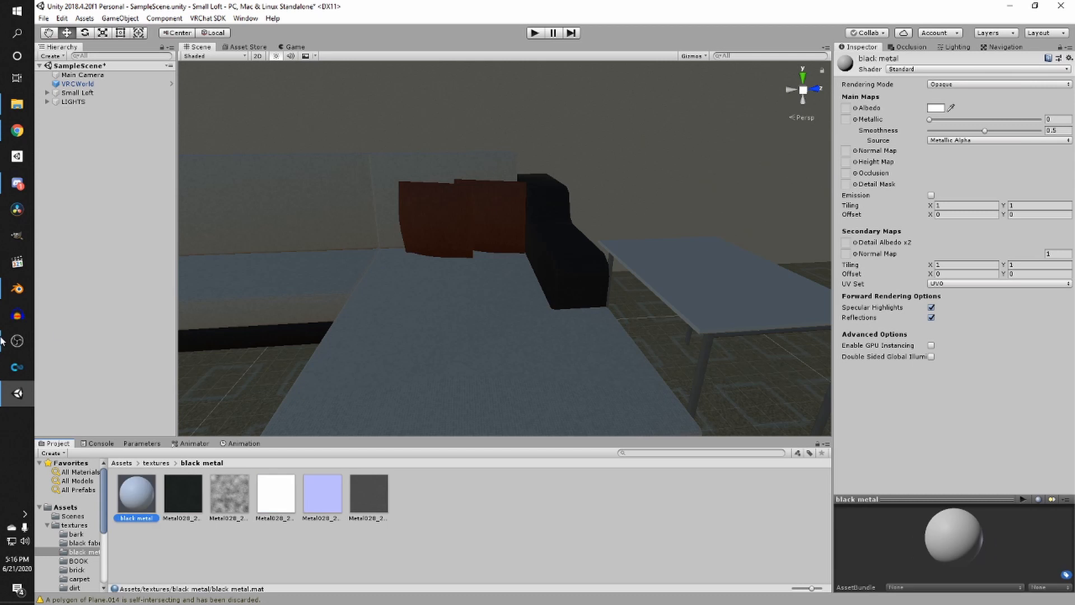
# - Assign the Metal028 color texture as Albedo and the normal texture as Normal Map of black metal, and set Smoothness to 0.95
pyautogui.moveTo(167, 498); pyautogui.dragTo(846, 108)
pyautogui.moveTo(322, 488); pyautogui.dragTo(846, 150)
pyautogui.moveTo(605, 193); pyautogui.dragTo(462, 316, button='right')
pyautogui.moveTo(979, 131); pyautogui.dragTo(1031, 131)
pyautogui.click(1061, 130)
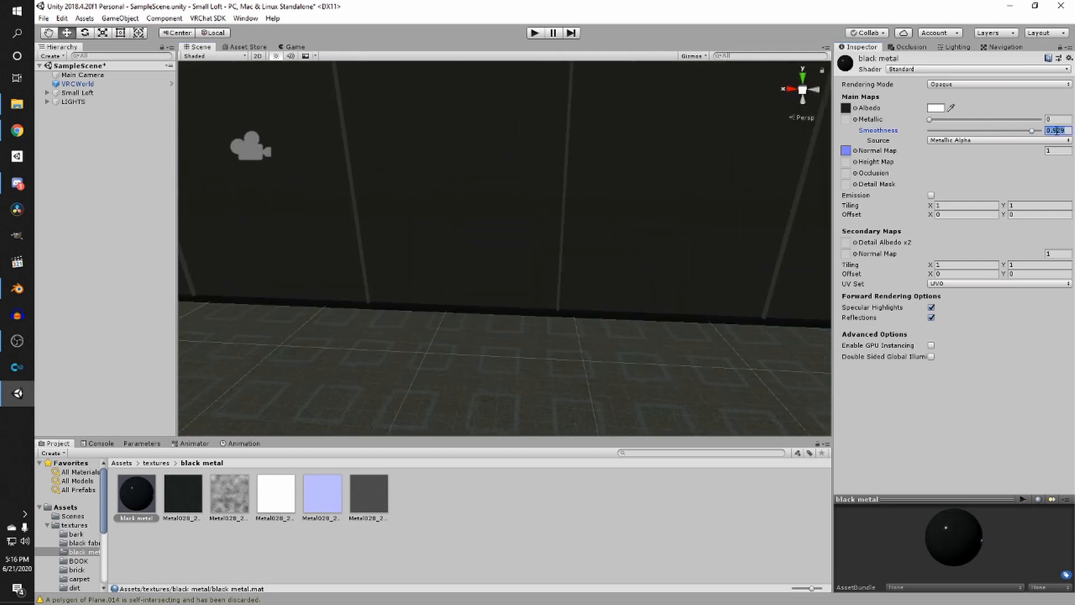
pyautogui.write('.95')
pyautogui.press('Return')
# - Apply the black metal material to the window frame and set its Metallic to about 0.49
pyautogui.moveTo(692, 207); pyautogui.dragTo(415, 362, button='right')
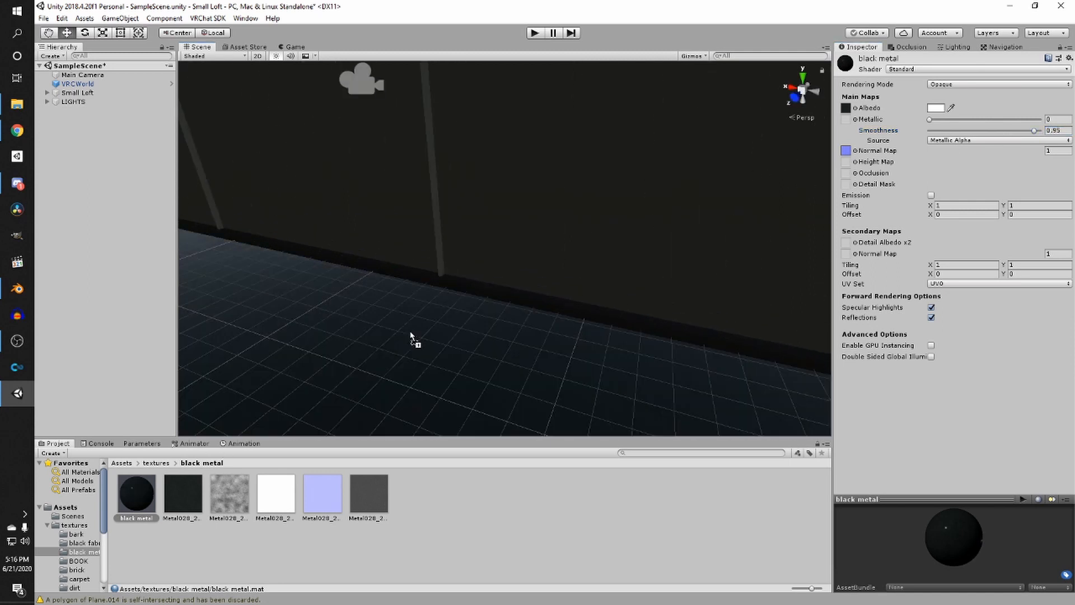
pyautogui.moveTo(473, 291); pyautogui.dragTo(312, 394, button='right')
pyautogui.moveTo(142, 510); pyautogui.dragTo(451, 190)
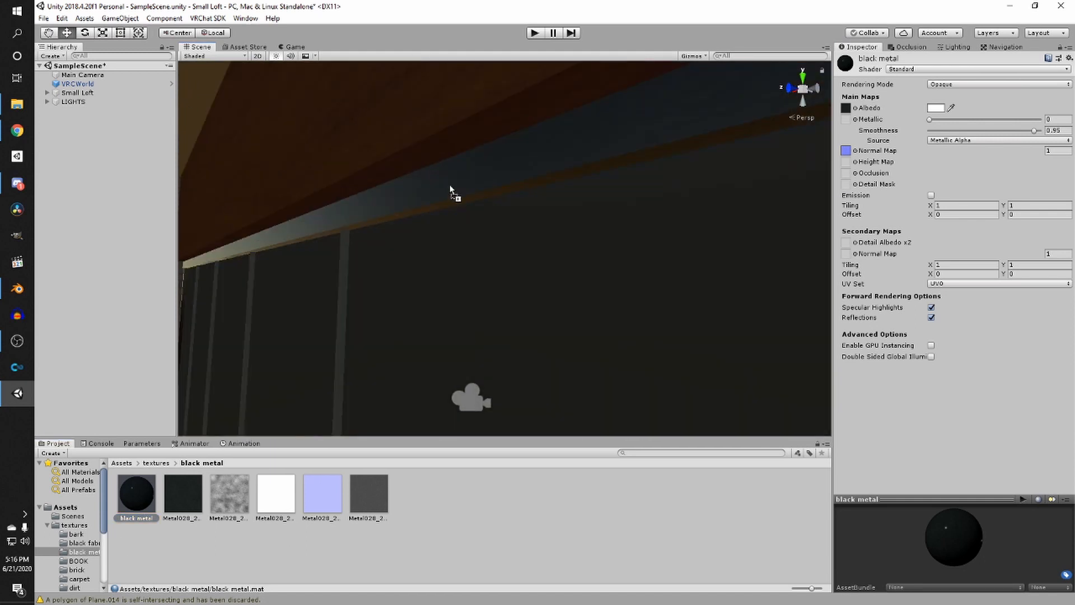
pyautogui.moveTo(939, 122); pyautogui.dragTo(986, 124)
# - Apply the black metal material to the lamp bases and other metal fixtures in the loft
pyautogui.moveTo(657, 138); pyautogui.dragTo(602, 244, button='right')
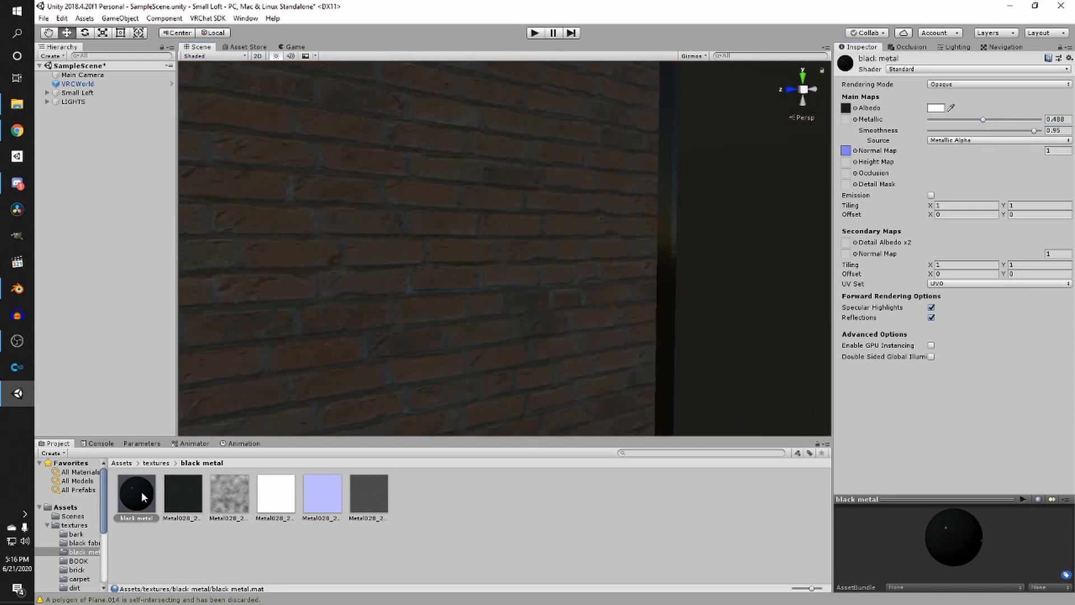
pyautogui.moveTo(144, 496); pyautogui.dragTo(671, 325)
pyautogui.moveTo(670, 325); pyautogui.dragTo(555, 374, button='right')
pyautogui.moveTo(145, 480); pyautogui.dragTo(556, 293)
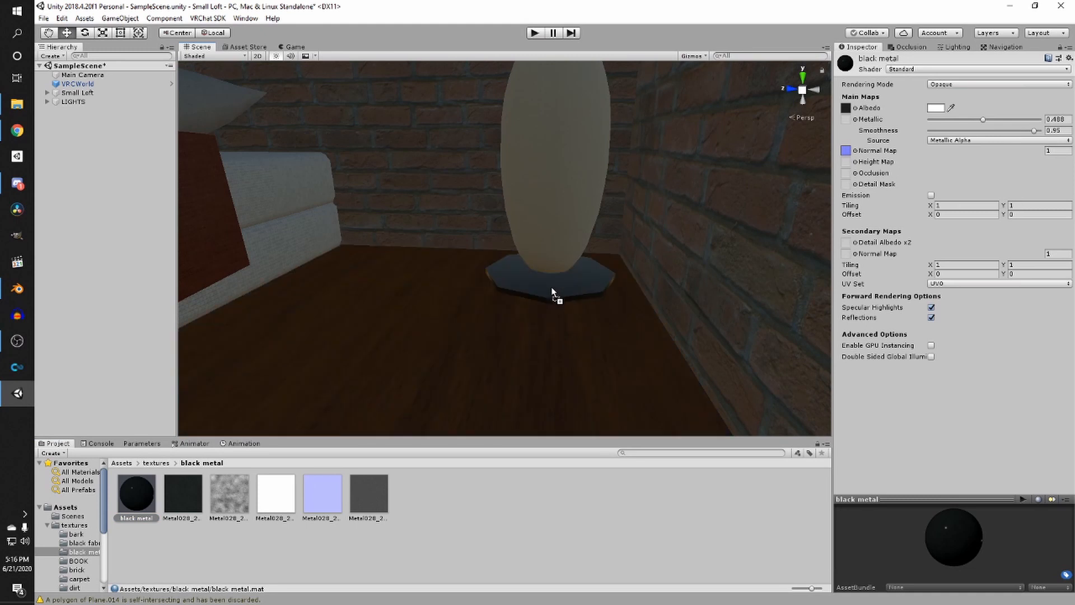
pyautogui.moveTo(557, 293); pyautogui.dragTo(377, 309, button='right')
pyautogui.moveTo(148, 487); pyautogui.dragTo(445, 303)
pyautogui.moveTo(444, 303); pyautogui.dragTo(366, 357, button='right')
# - Inspect the bookshelf and a book object to check which materials they use
pyautogui.click(549, 149)
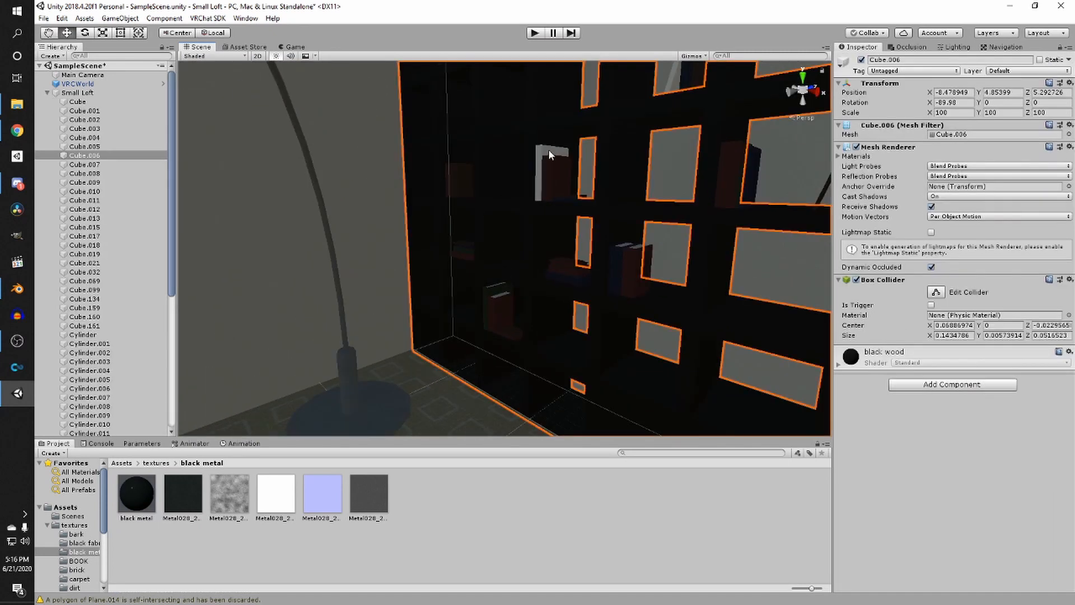
pyautogui.click(542, 195)
pyautogui.moveTo(542, 195); pyautogui.dragTo(519, 268, button='middle')
pyautogui.scroll(-5, 519, 267)
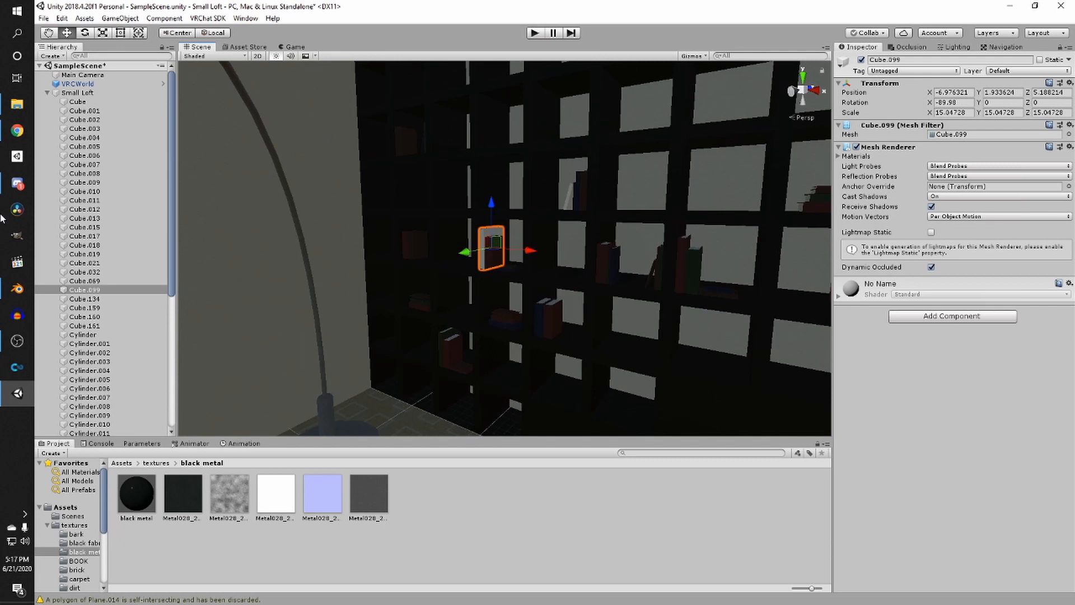
pyautogui.scroll(-5, 404, 269)
pyautogui.moveTo(404, 270); pyautogui.dragTo(362, 284, button='right')
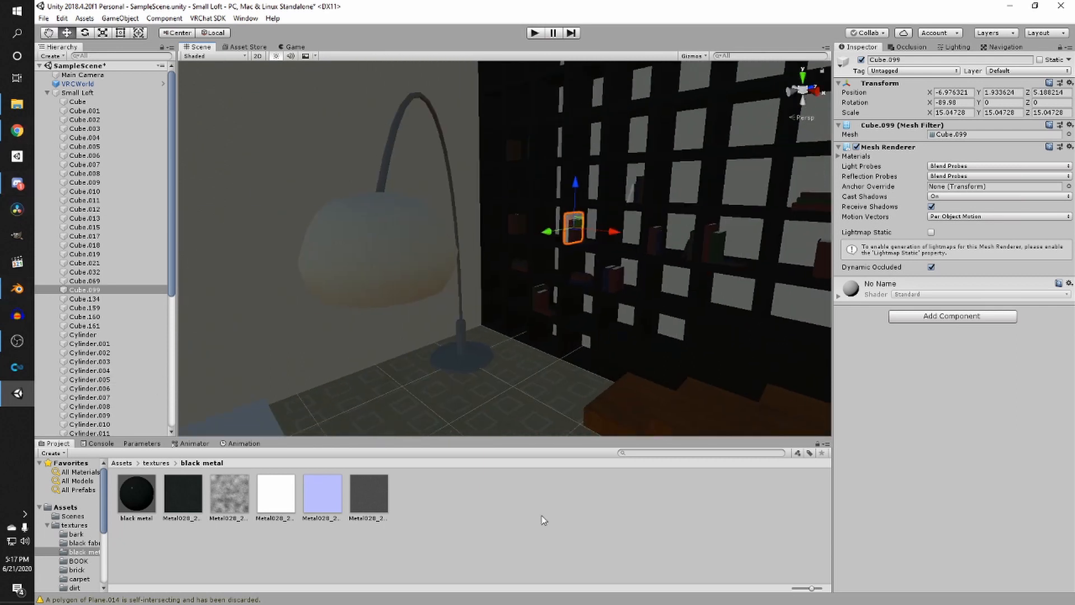
pyautogui.click(542, 516)
pyautogui.moveTo(543, 317); pyautogui.dragTo(442, 238, button='right')
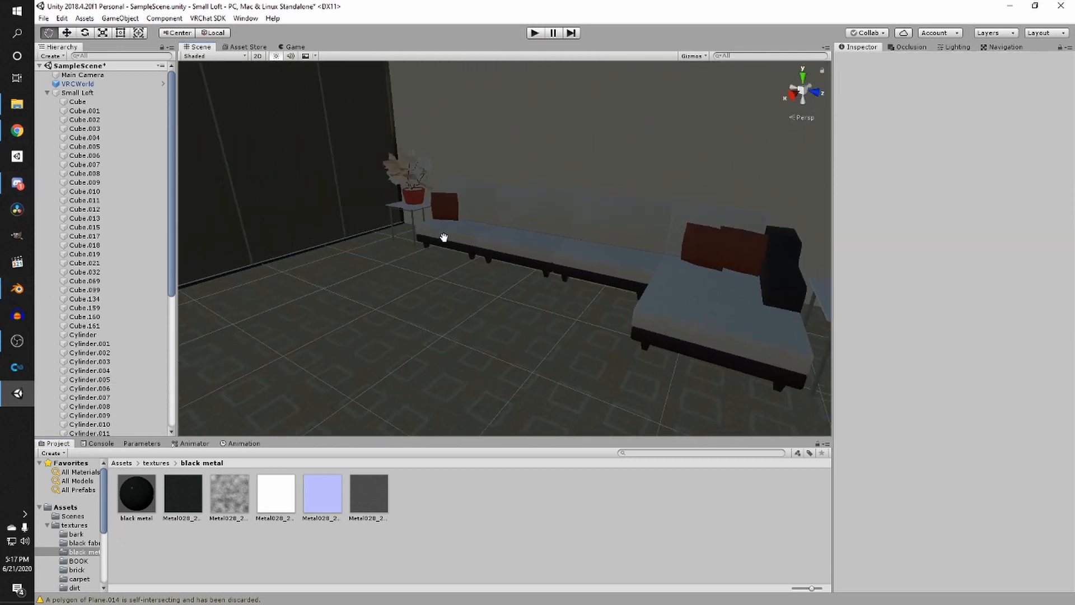
# - Create a new material named book in the BOOK texture folder
pyautogui.click(155, 463)
pyautogui.doubleClick(269, 502)
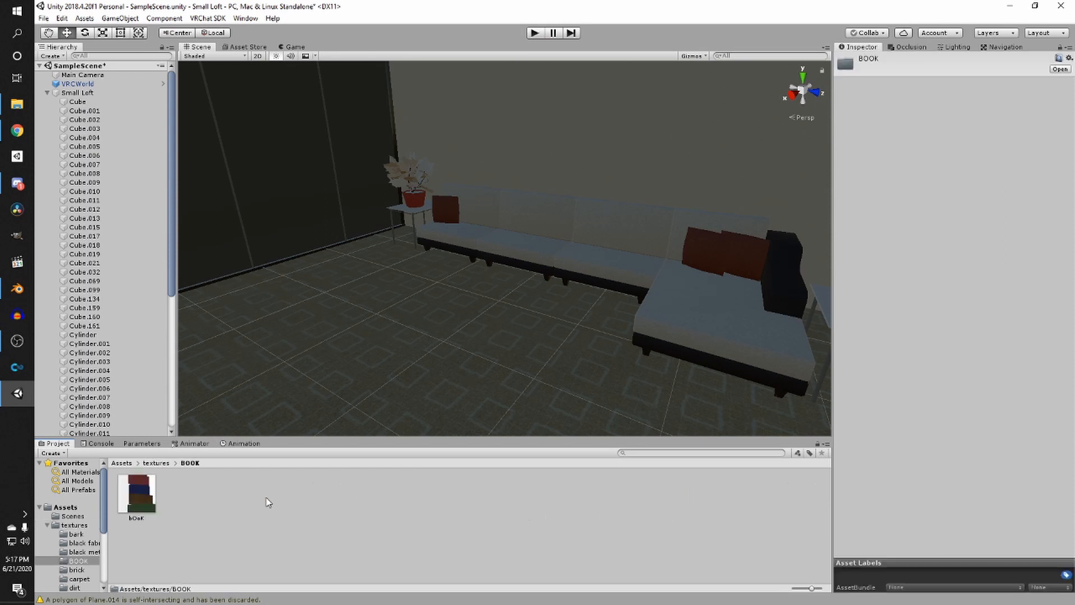
pyautogui.rightClick(202, 511)
pyautogui.moveTo(242, 246)
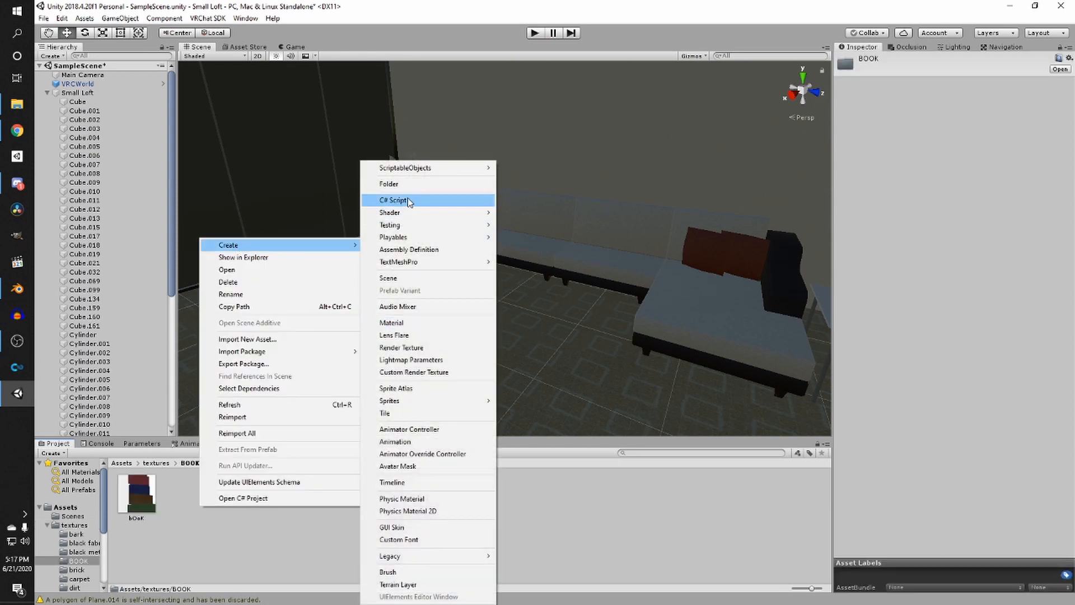
pyautogui.click(410, 324)
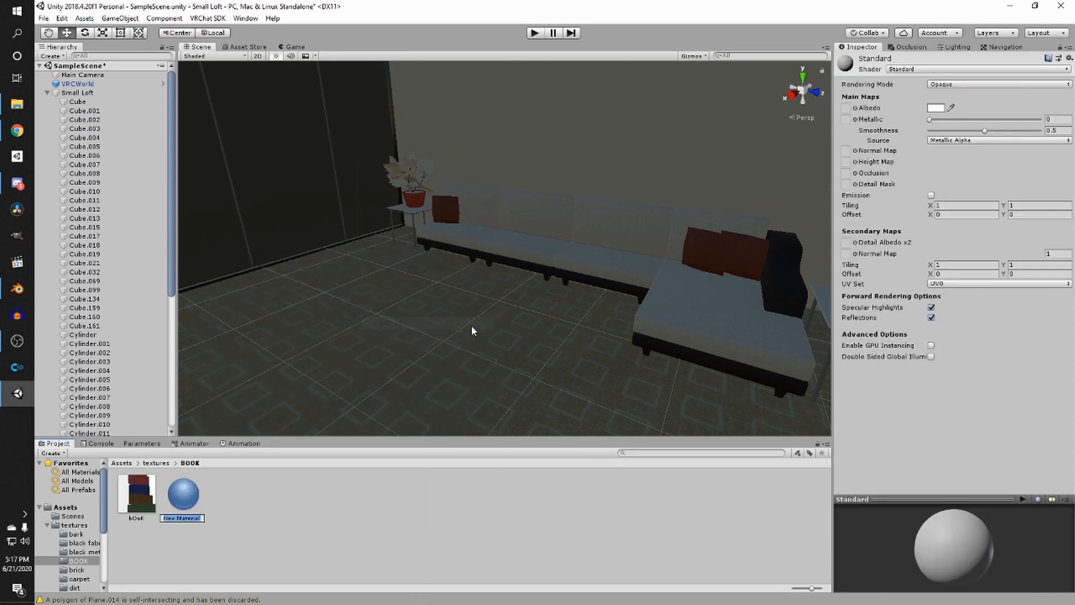
pyautogui.write('book')
pyautogui.press('Return')
# - Assign the bOoK texture as the book material's Albedo and set its Smoothness to 0
pyautogui.click(144, 497)
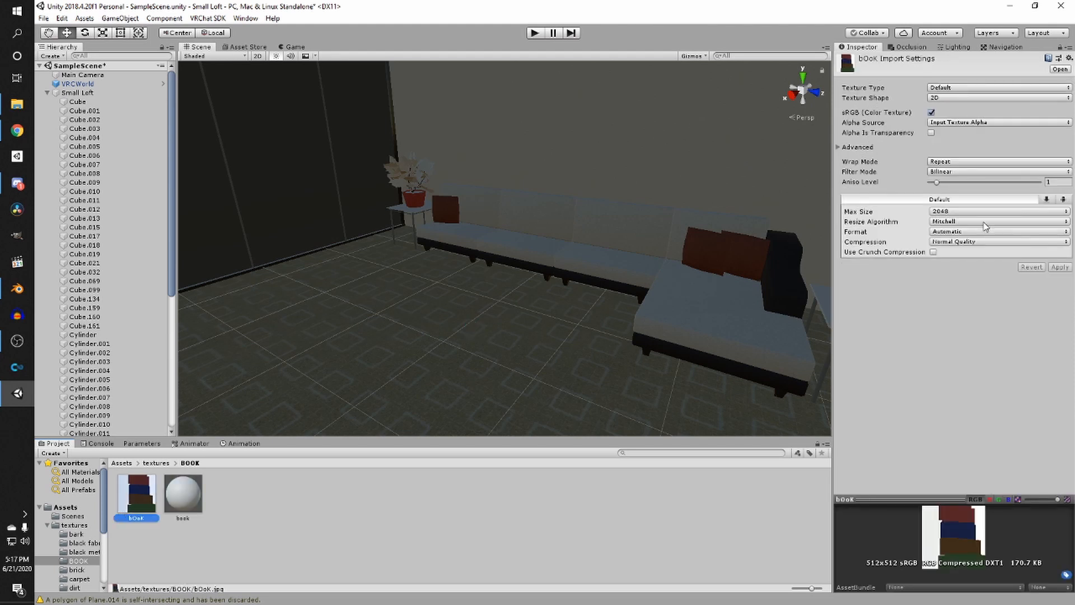
pyautogui.moveTo(258, 370); pyautogui.dragTo(532, 344, button='right')
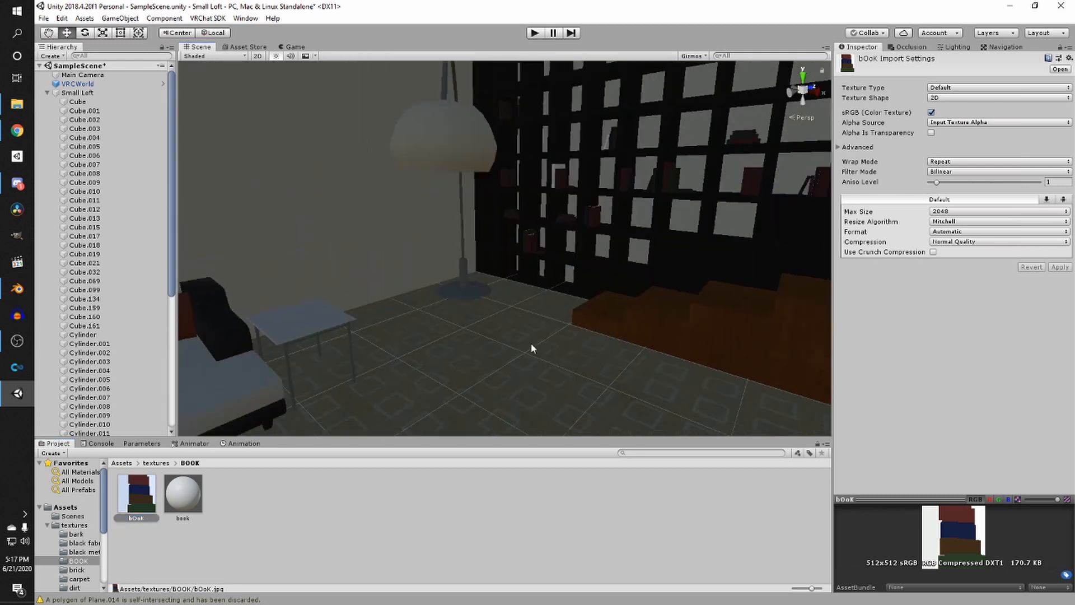
pyautogui.click(183, 492)
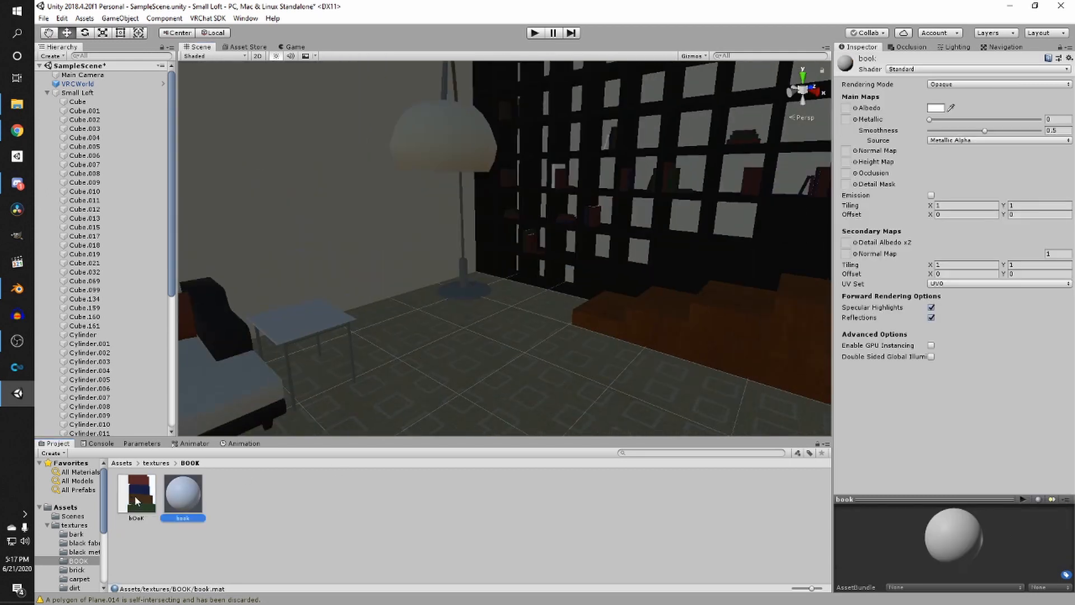
pyautogui.moveTo(136, 500); pyautogui.dragTo(847, 109)
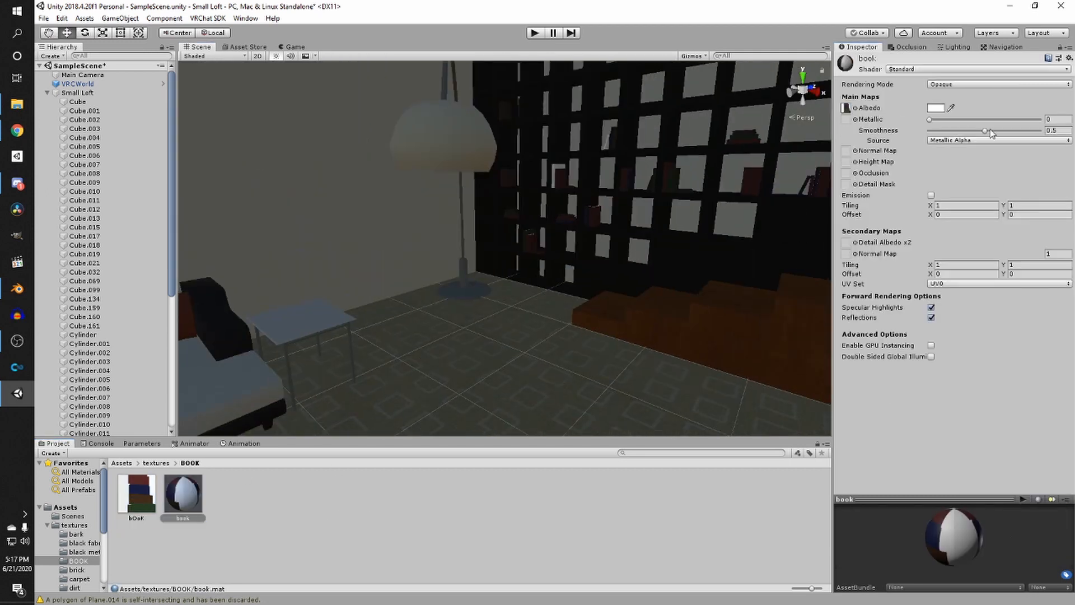
pyautogui.moveTo(985, 130); pyautogui.dragTo(944, 139)
# - Apply the book material to the books on the bookshelf shelves
pyautogui.moveTo(687, 160); pyautogui.dragTo(411, 374, button='middle')
pyautogui.scroll(4, 516, 348)
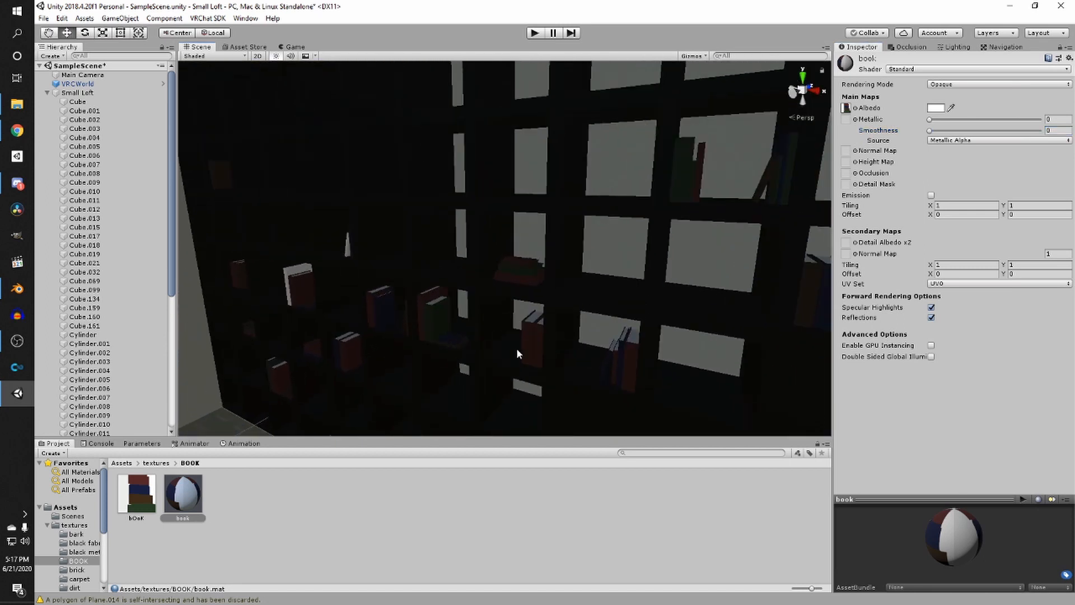
pyautogui.moveTo(188, 493); pyautogui.dragTo(521, 282)
pyautogui.moveTo(521, 281); pyautogui.dragTo(535, 277, button='middle')
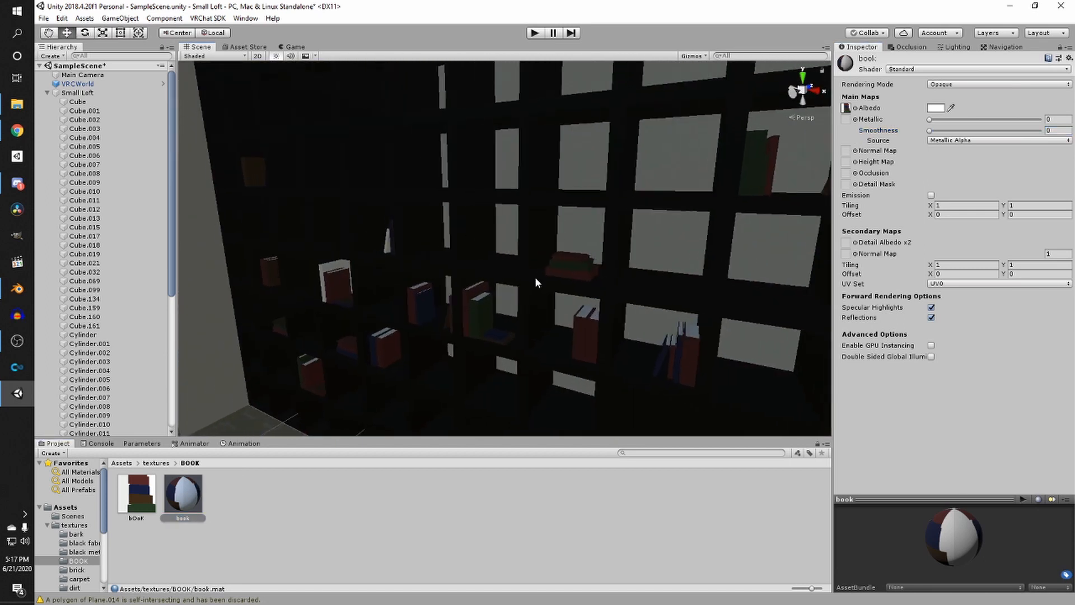
pyautogui.scroll(2, 535, 276)
pyautogui.moveTo(357, 263); pyautogui.dragTo(519, 271, button='middle')
pyautogui.scroll(5, 519, 272)
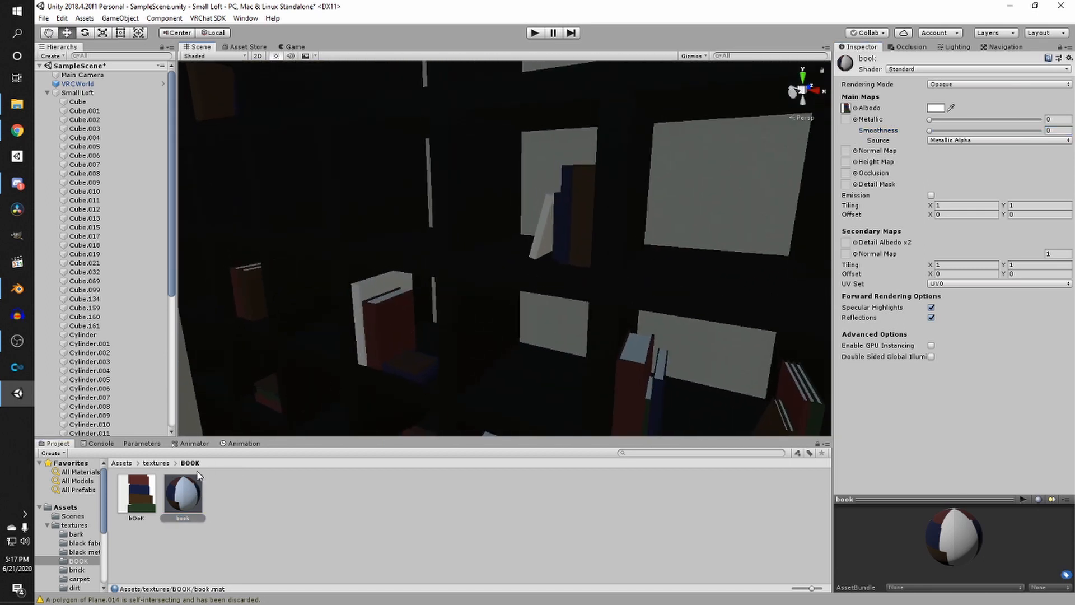
pyautogui.moveTo(199, 475); pyautogui.dragTo(536, 253)
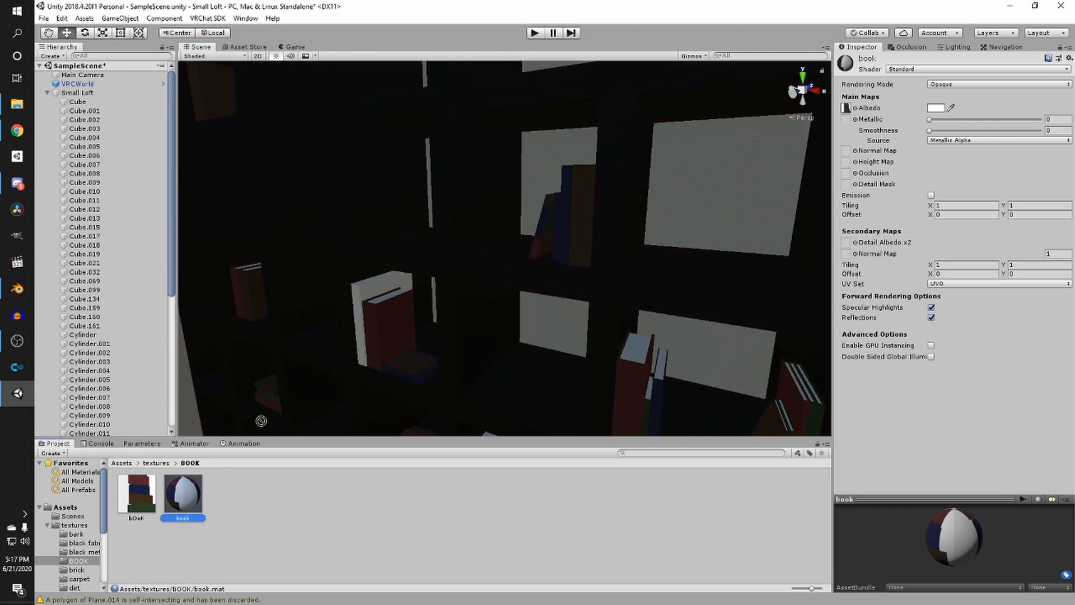
pyautogui.moveTo(261, 420); pyautogui.dragTo(557, 271)
pyautogui.scroll(-4, 565, 252)
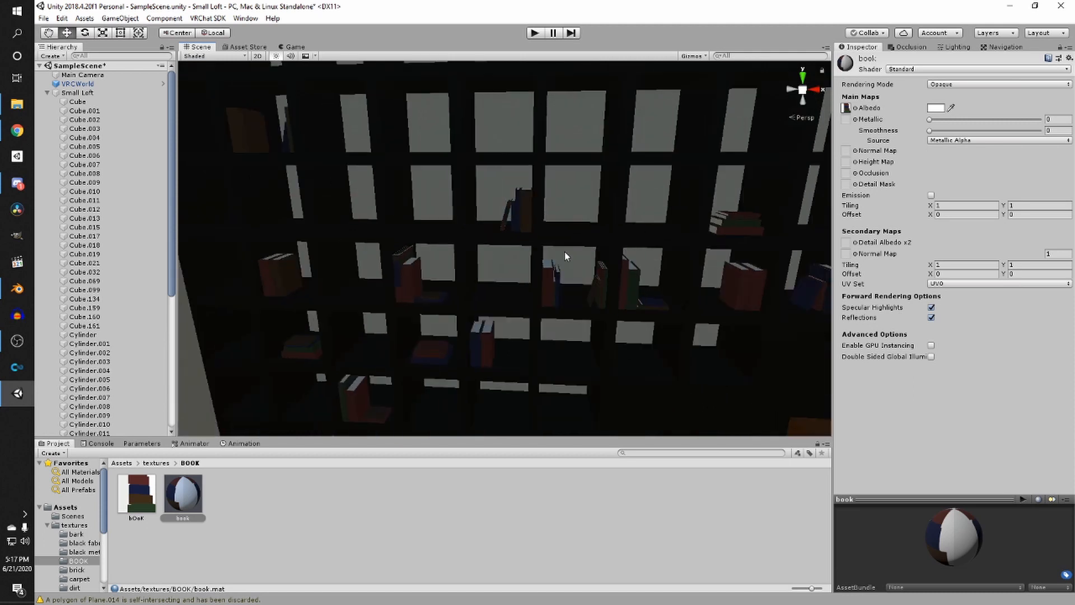
pyautogui.scroll(-3, 481, 254)
pyautogui.moveTo(432, 246); pyautogui.dragTo(581, 341, button='middle')
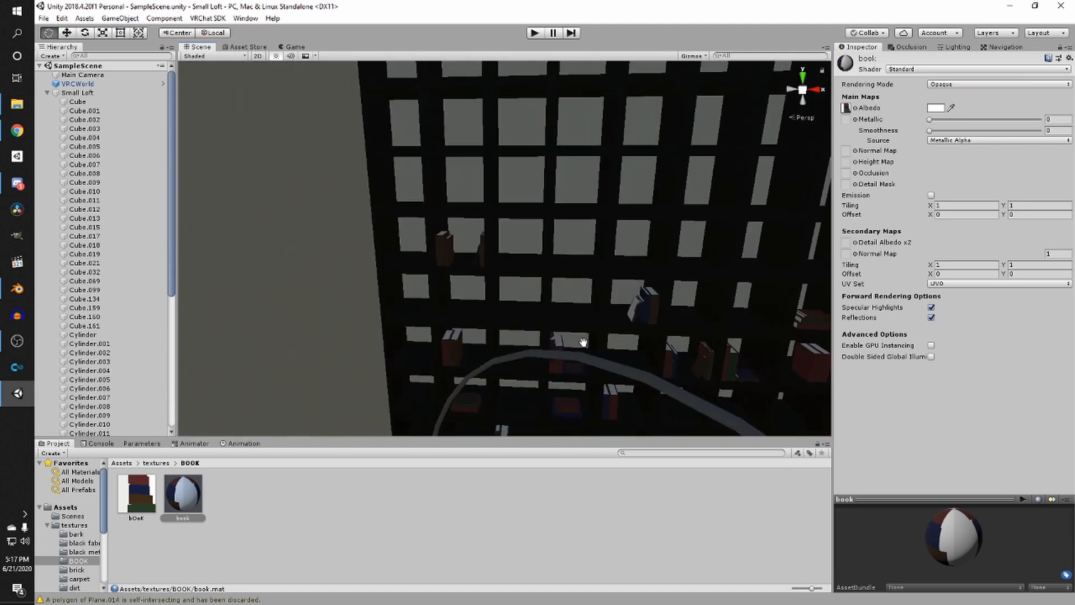
pyautogui.scroll(-2, 659, 191)
pyautogui.moveTo(659, 188); pyautogui.dragTo(361, 214, button='middle')
pyautogui.scroll(2, 367, 221)
pyautogui.moveTo(412, 291); pyautogui.dragTo(346, 25, button='middle')
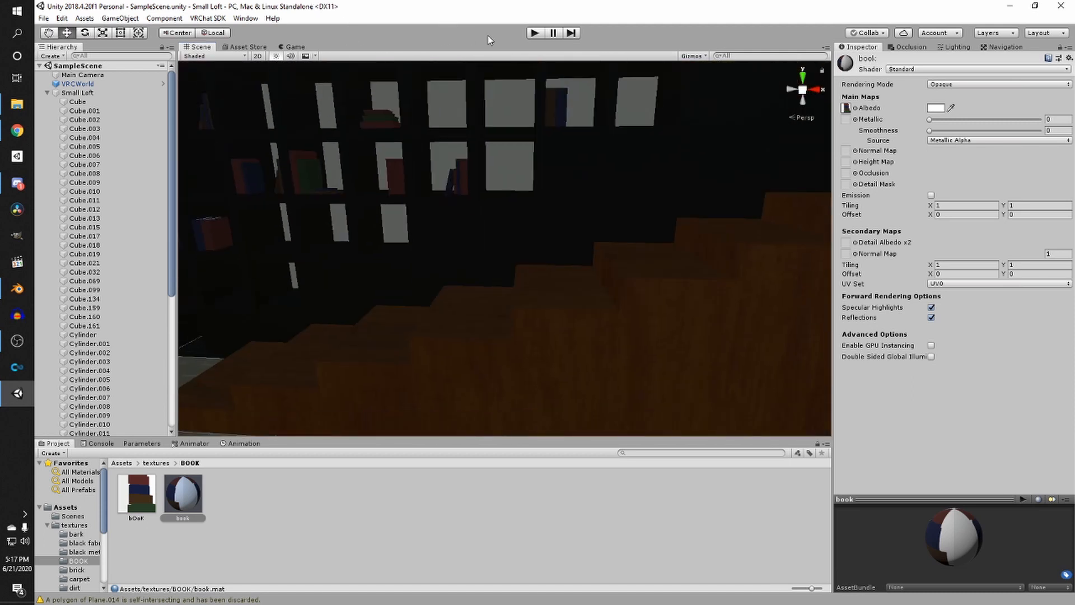
pyautogui.scroll(-3, 523, 162)
pyautogui.moveTo(526, 170); pyautogui.dragTo(224, 135, button='middle')
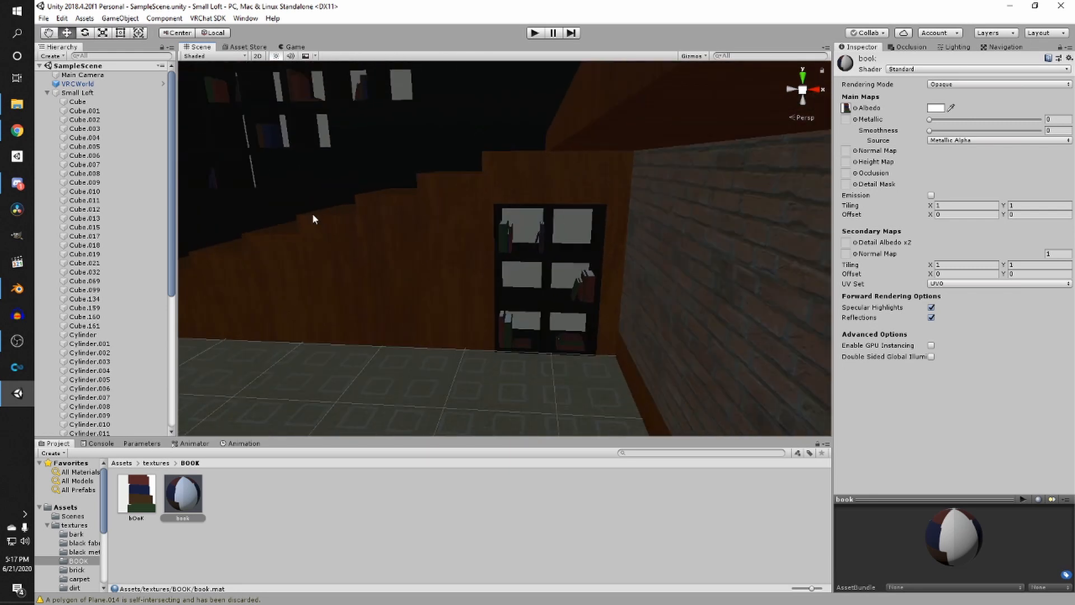
pyautogui.moveTo(311, 212); pyautogui.dragTo(449, 243, button='middle')
# - Switch to Blender and inspect the book objects on the shelf
pyautogui.click(25, 299)
pyautogui.scroll(-2, 402, 268)
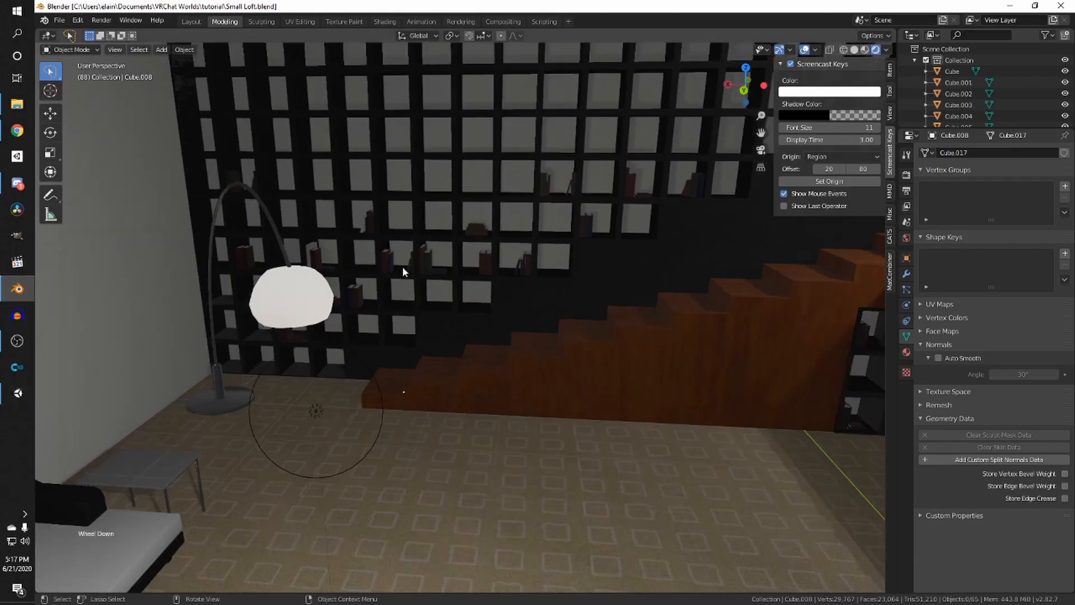
pyautogui.scroll(2, 402, 268)
pyautogui.keyDown('shift'); pyautogui.moveTo(383, 256); pyautogui.dragTo(445, 304, button='middle'); pyautogui.keyUp('shift')
pyautogui.scroll(4, 374, 233)
pyautogui.click(384, 234)
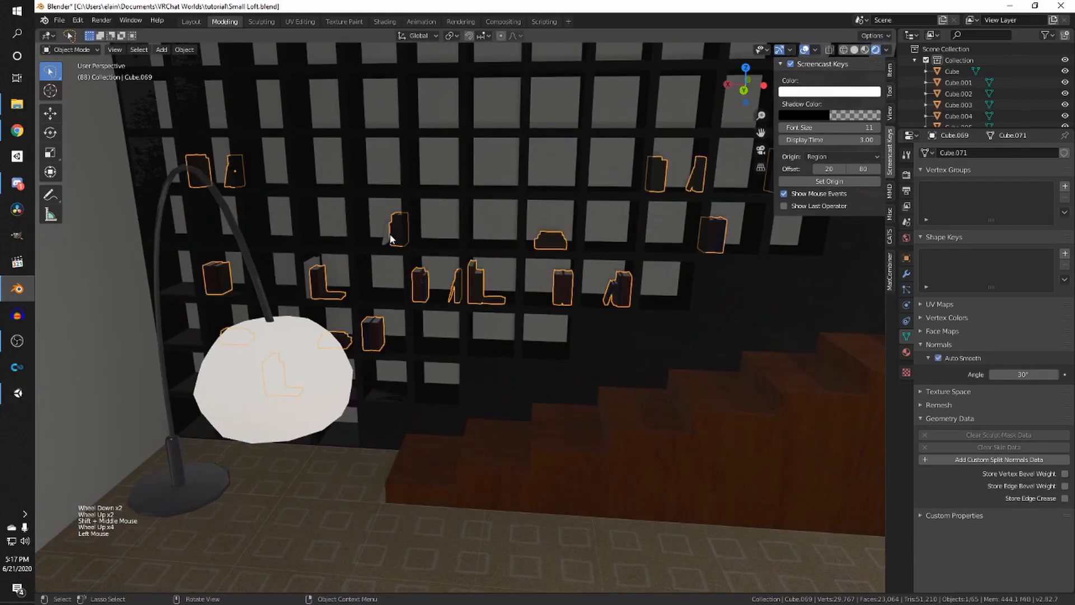
pyautogui.click(384, 237)
pyautogui.press('KP_Decimal')
pyautogui.scroll(-8, 386, 252)
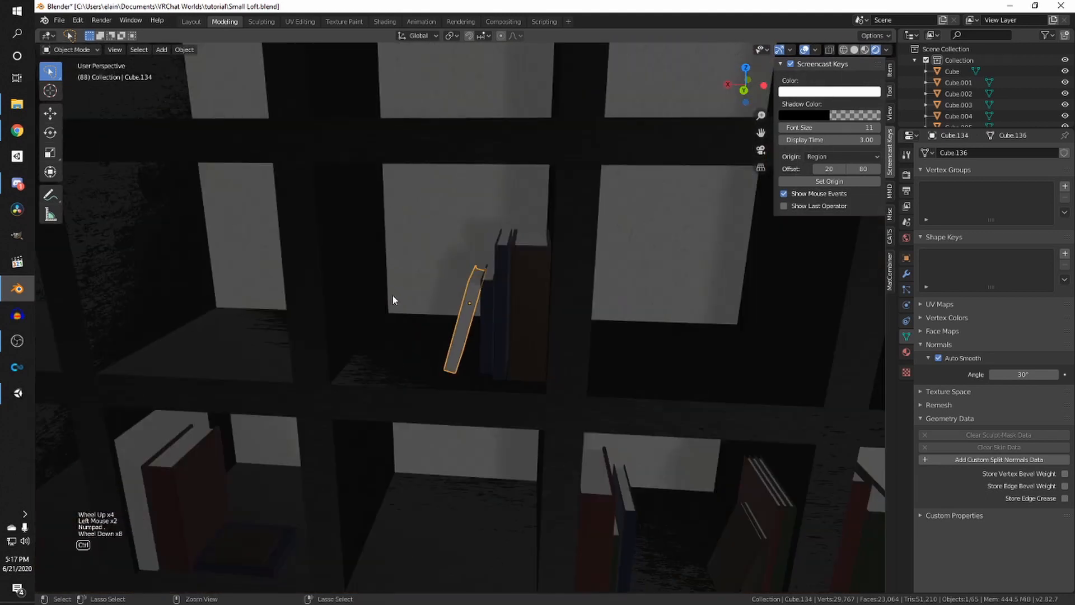
# - Save the Blender file
pyautogui.hotkey('ctrl', 's')
pyautogui.keyDown('shift'); pyautogui.moveTo(392, 297); pyautogui.dragTo(280, 340, button='middle'); pyautogui.keyUp('shift')
pyautogui.scroll(-2, 363, 422)
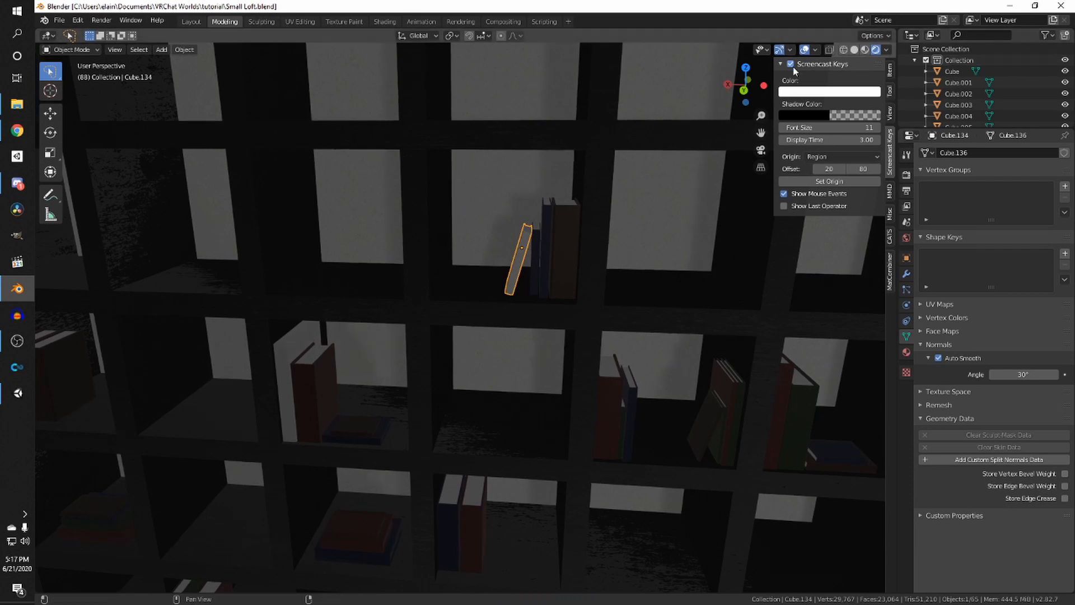
pyautogui.scroll(-1, 437, 319)
pyautogui.scroll(3, 437, 319)
pyautogui.scroll(-2, 308, 409)
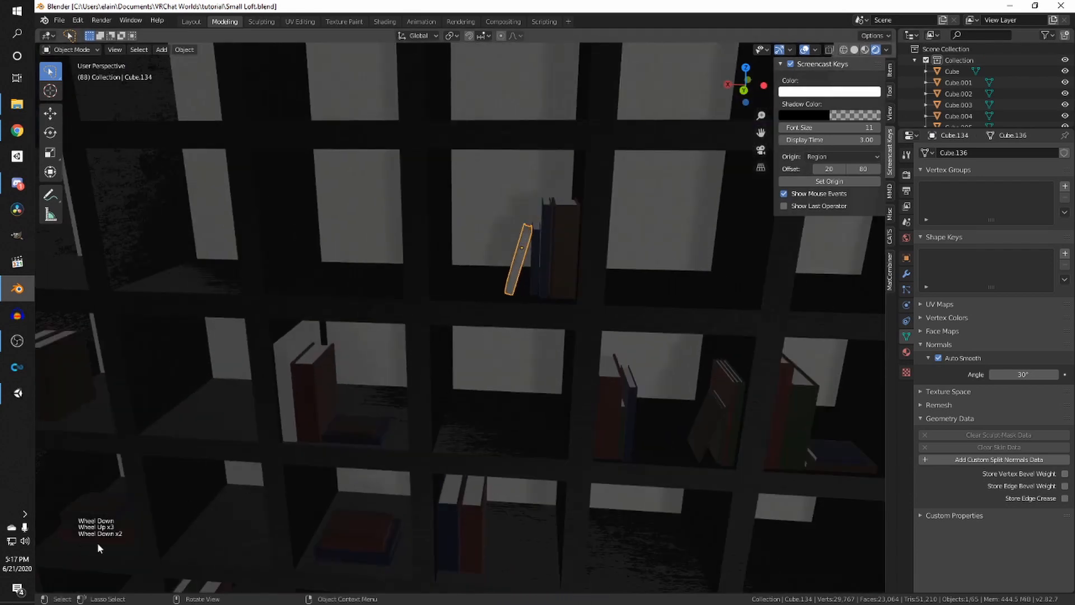
# - Open the UV Editing workspace, frame the selected book in the viewport and save the file
pyautogui.click(300, 21)
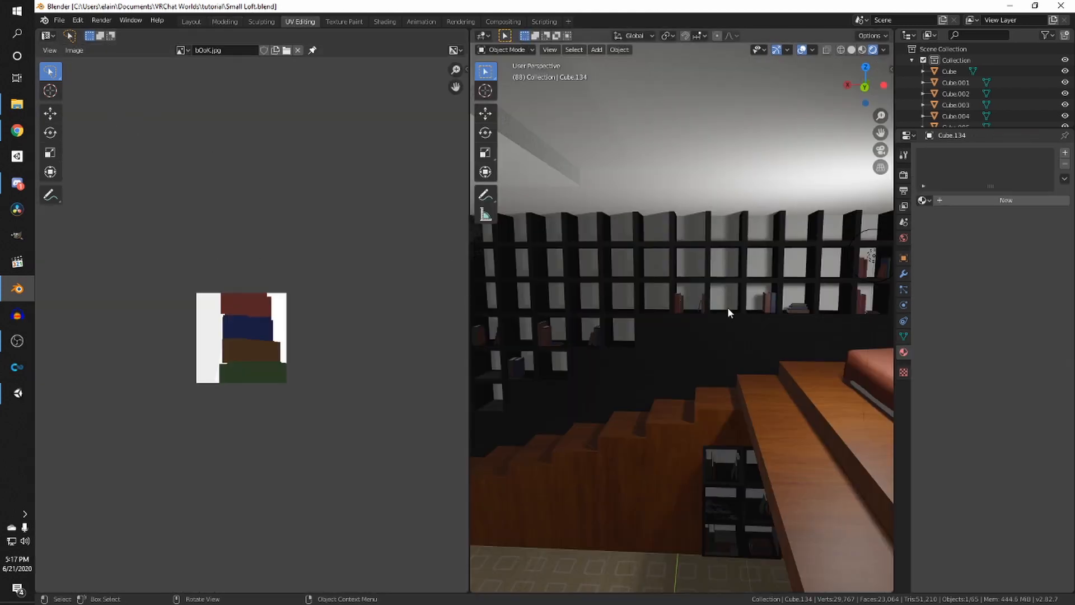
pyautogui.press('KP_Decimal')
pyautogui.scroll(-5, 706, 314)
pyautogui.hotkey('ctrl', 's')
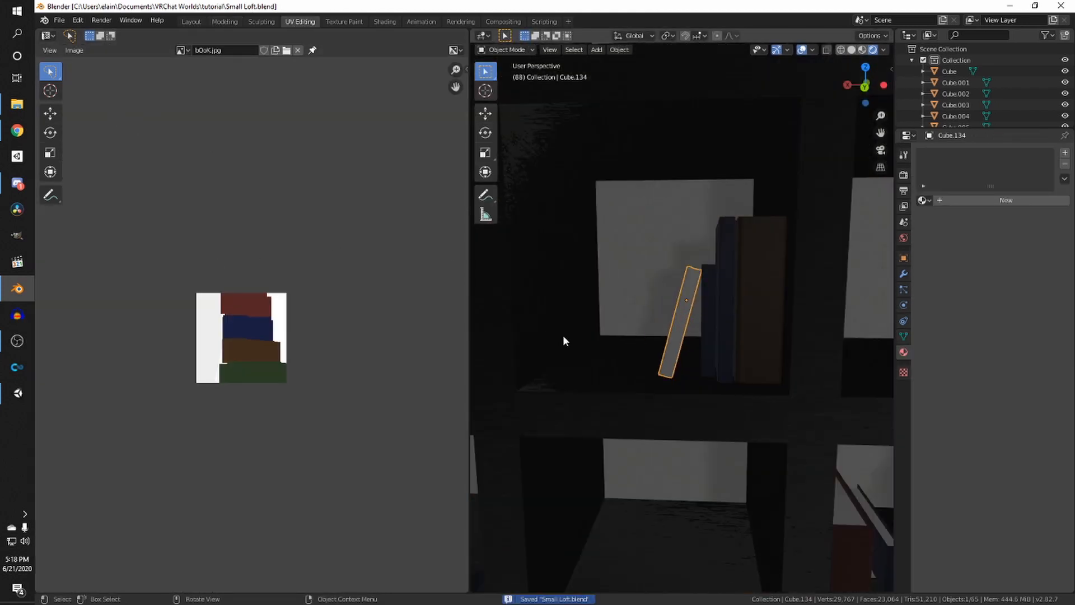
pyautogui.scroll(-3, 572, 339)
pyautogui.moveTo(589, 343); pyautogui.dragTo(588, 350, button='middle')
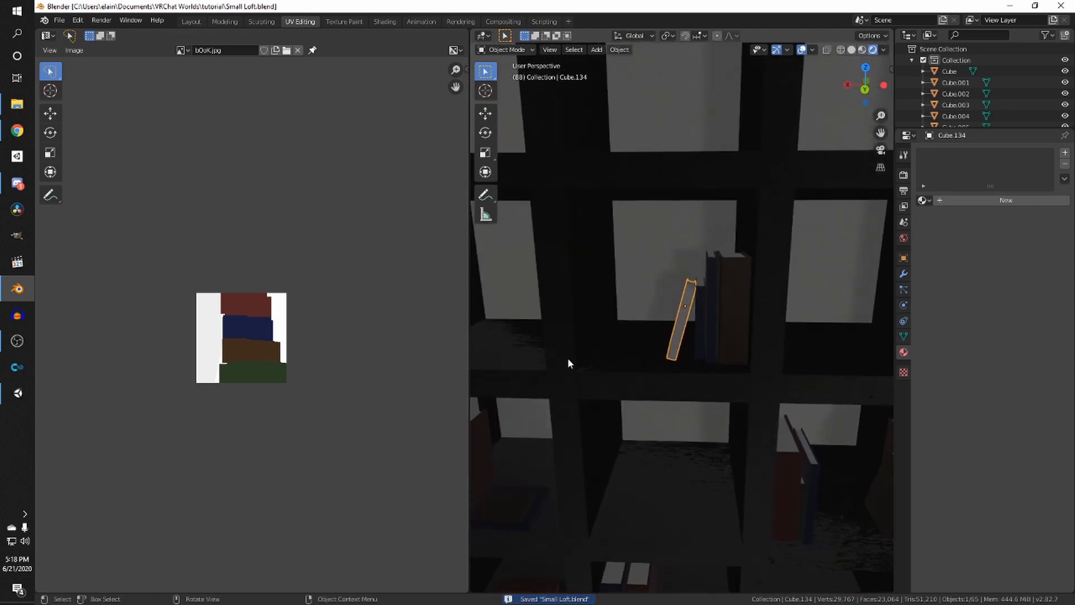
# - Scale down and move the selected book's UV islands onto the green band and white area of the book texture
pyautogui.press('Tab')
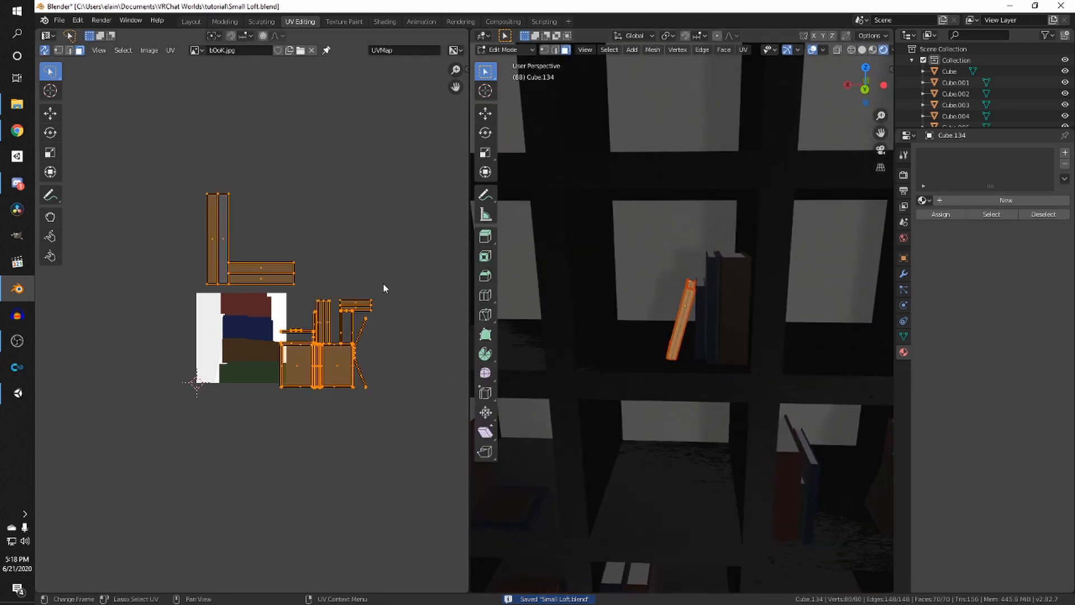
pyautogui.moveTo(383, 288)
pyautogui.keyDown('ctrl'); pyautogui.mouseDown(button='right')
pyautogui.moveTo(266, 384)
pyautogui.moveTo(405, 318)
pyautogui.mouseUp(button='right'); pyautogui.keyUp('ctrl')
pyautogui.press('s')
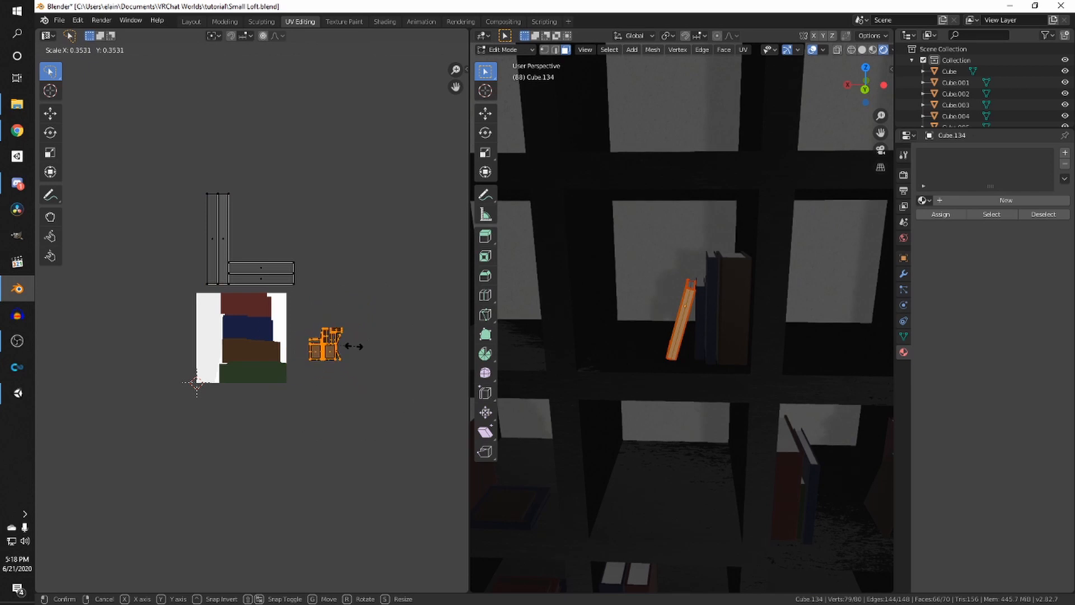
pyautogui.click(346, 361)
pyautogui.press('g')
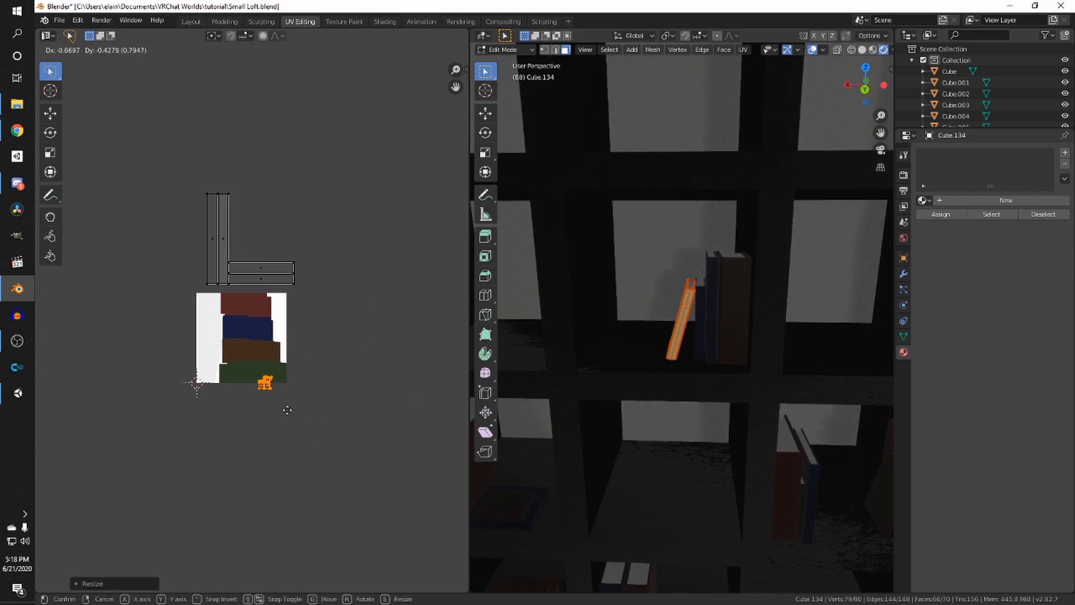
pyautogui.click(280, 399)
pyautogui.moveTo(355, 262)
pyautogui.keyDown('ctrl'); pyautogui.mouseDown(button='right')
pyautogui.moveTo(156, 236)
pyautogui.moveTo(314, 224)
pyautogui.mouseUp(button='right'); pyautogui.keyUp('ctrl')
pyautogui.press('s')
pyautogui.click(261, 236)
pyautogui.press('g')
pyautogui.click(213, 321)
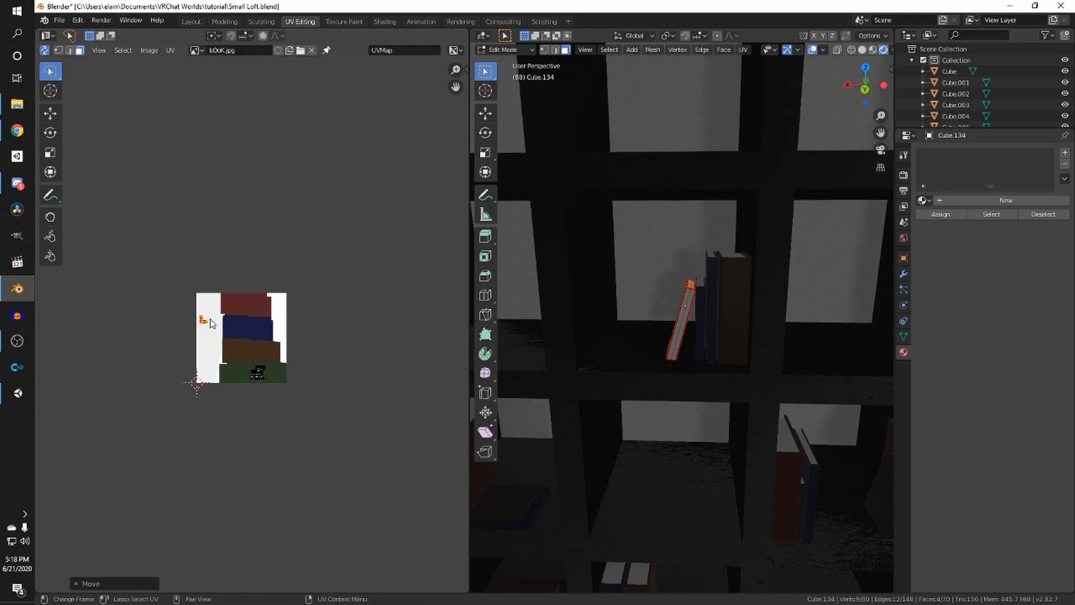
pyautogui.scroll(-3, 621, 337)
pyautogui.keyDown('shift'); pyautogui.moveTo(648, 316); pyautogui.dragTo(783, 263, button='middle'); pyautogui.keyUp('shift')
pyautogui.press('Tab')
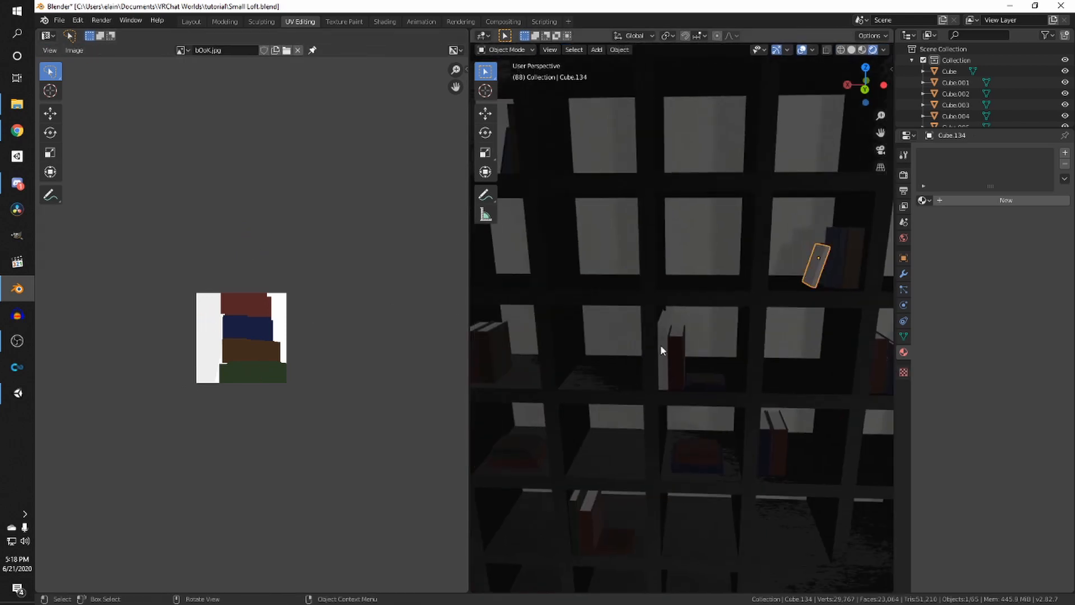
# - Select another book on the shelf and scale and move its UV islands onto the book texture's colour bands
pyautogui.click(661, 344)
pyautogui.press('Tab')
pyautogui.moveTo(396, 287)
pyautogui.keyDown('ctrl'); pyautogui.mouseDown(button='right')
pyautogui.moveTo(261, 336)
pyautogui.moveTo(403, 369)
pyautogui.mouseUp(button='right'); pyautogui.keyUp('ctrl')
pyautogui.press('s')
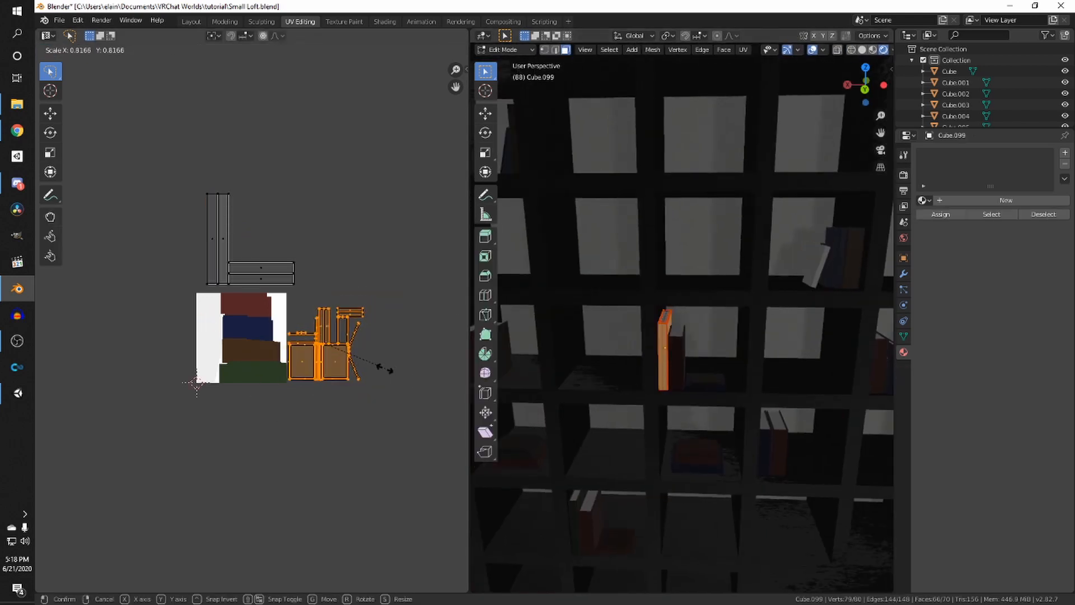
pyautogui.click(336, 361)
pyautogui.press('g')
pyautogui.click(234, 347)
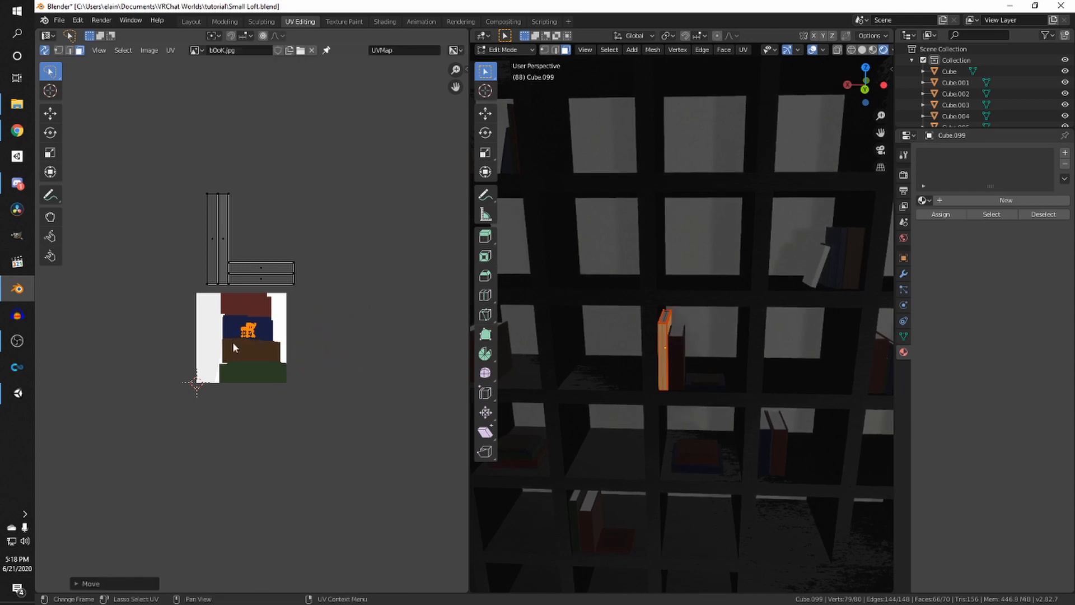
pyautogui.press('g')
pyautogui.click(287, 395)
pyautogui.press('s')
pyautogui.click(310, 389)
pyautogui.moveTo(334, 293); pyautogui.dragTo(379, 175)
pyautogui.press('s')
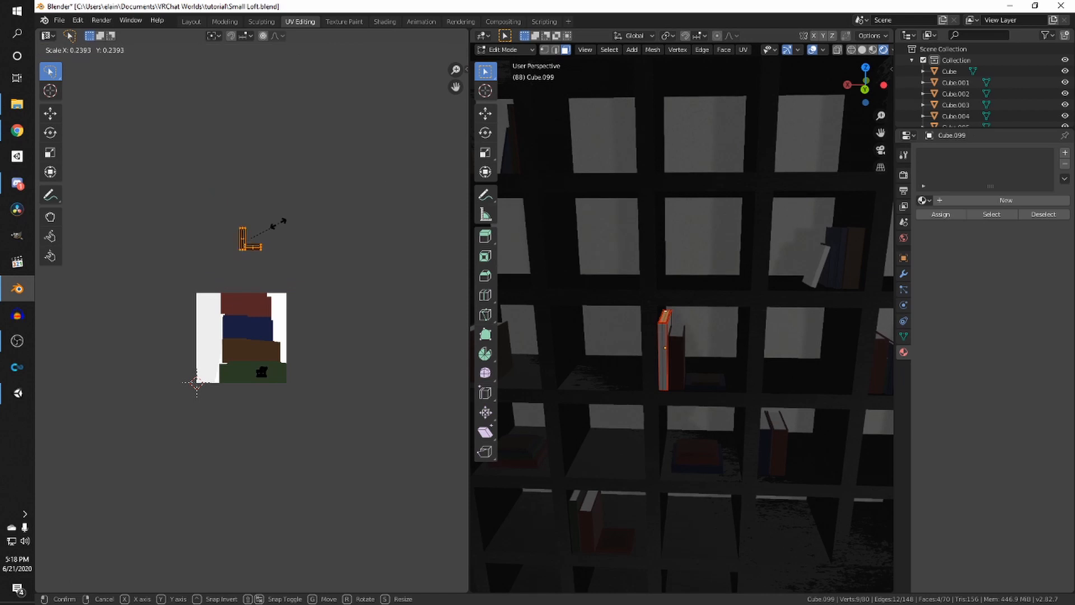
pyautogui.click(258, 235)
pyautogui.press('g')
pyautogui.click(216, 320)
pyautogui.press('Tab')
# - Save the Blender file and inspect the retextured books across the bookshelf
pyautogui.moveTo(682, 322); pyautogui.dragTo(714, 267, button='middle')
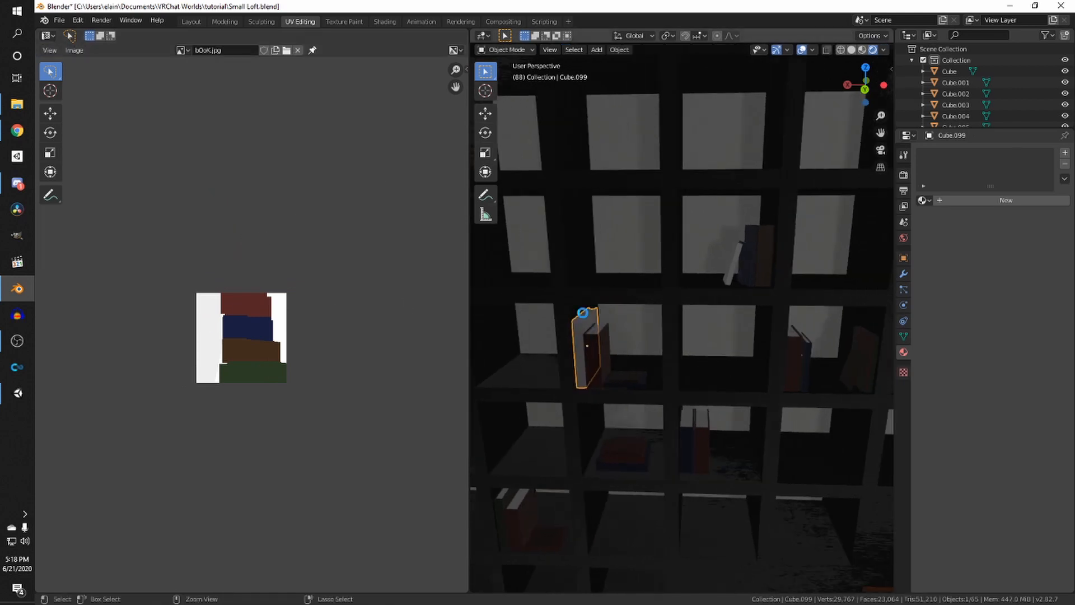
pyautogui.hotkey('ctrl', 's')
pyautogui.click(745, 257)
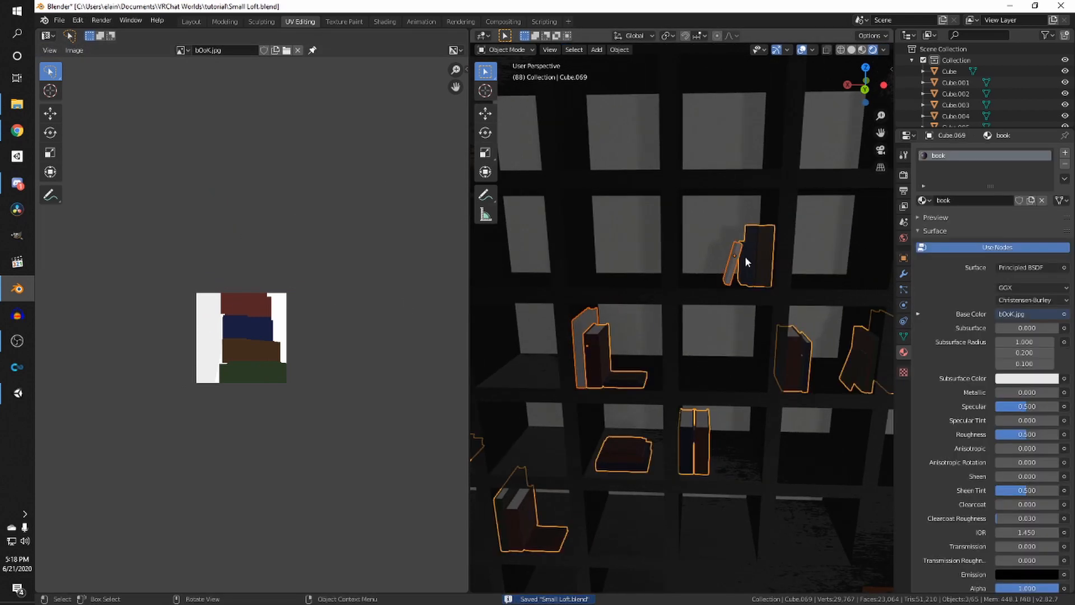
pyautogui.scroll(-4, 750, 257)
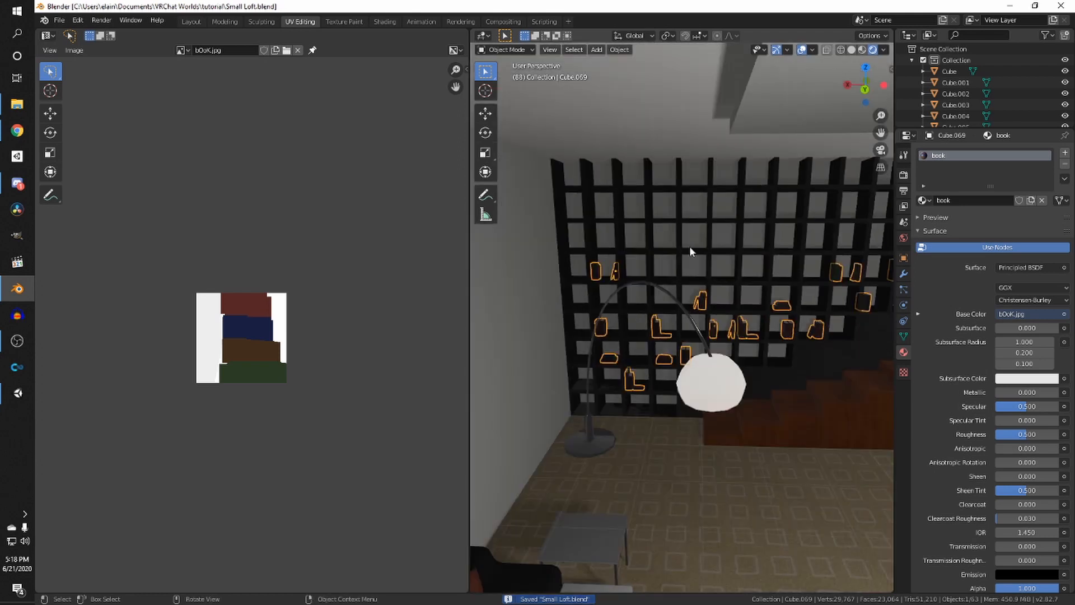
pyautogui.keyDown('shift'); pyautogui.moveTo(690, 246); pyautogui.dragTo(666, 188, button='middle'); pyautogui.keyUp('shift')
pyautogui.click(677, 257)
pyautogui.scroll(4, 709, 226)
pyautogui.keyDown('shift'); pyautogui.moveTo(709, 226); pyautogui.dragTo(704, 294, button='middle'); pyautogui.keyUp('shift')
pyautogui.scroll(-3, 664, 271)
pyautogui.scroll(2, 599, 270)
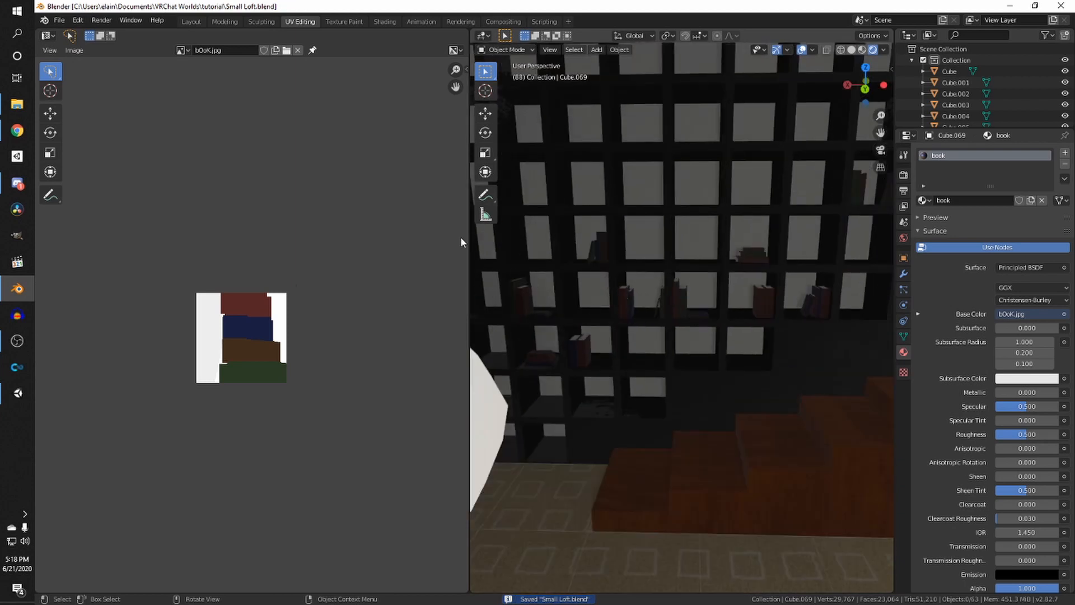
# - Check the Unity project's Assets folder, then return to Blender and save the file
pyautogui.click(17, 393)
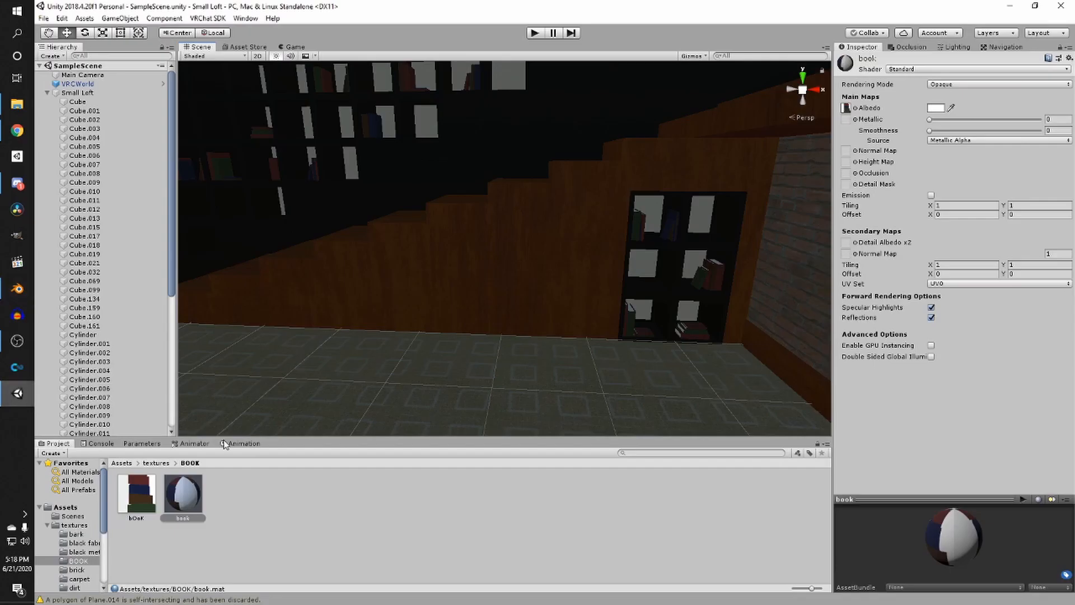
pyautogui.click(140, 465)
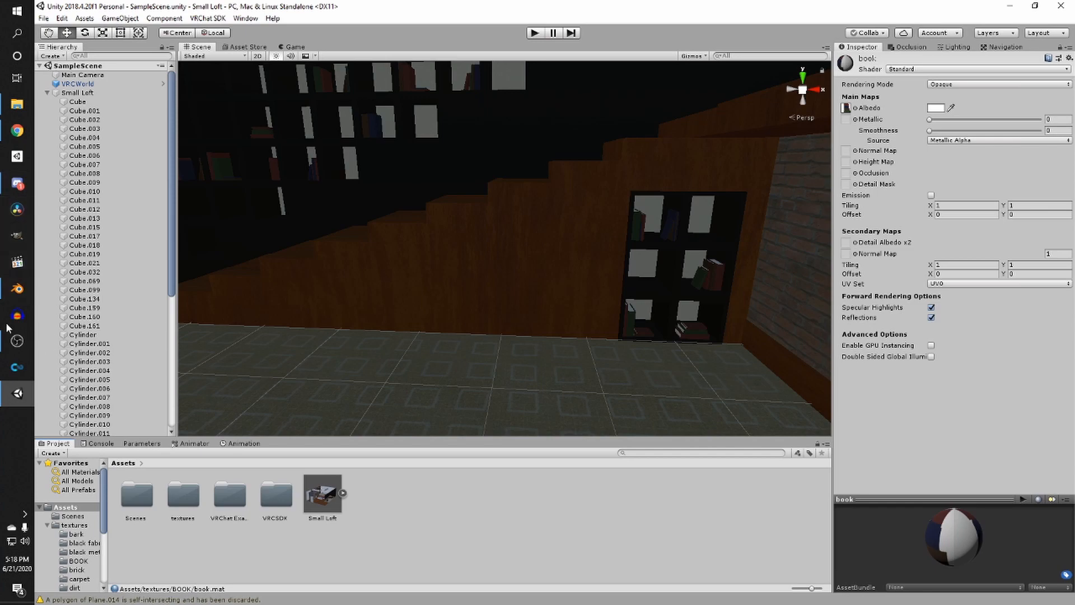
pyautogui.click(17, 288)
pyautogui.scroll(-4, 633, 302)
pyautogui.hotkey('ctrl', 's')
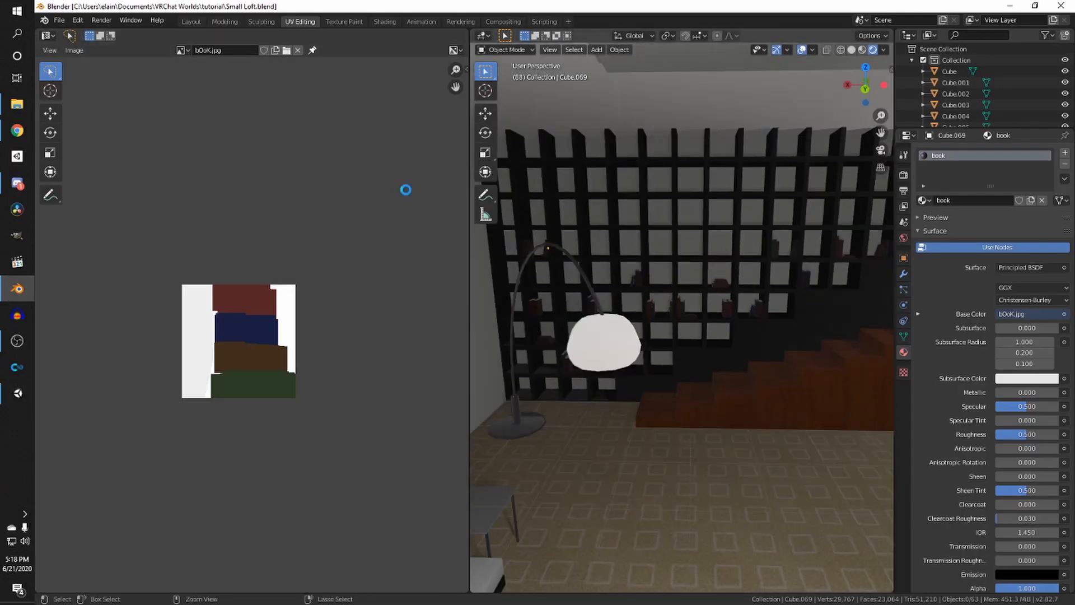
# - Export the scene as Small Loft.fbx into the Unity project's Assets folder, replacing the existing FBX
pyautogui.click(65, 24)
pyautogui.moveTo(111, 184)
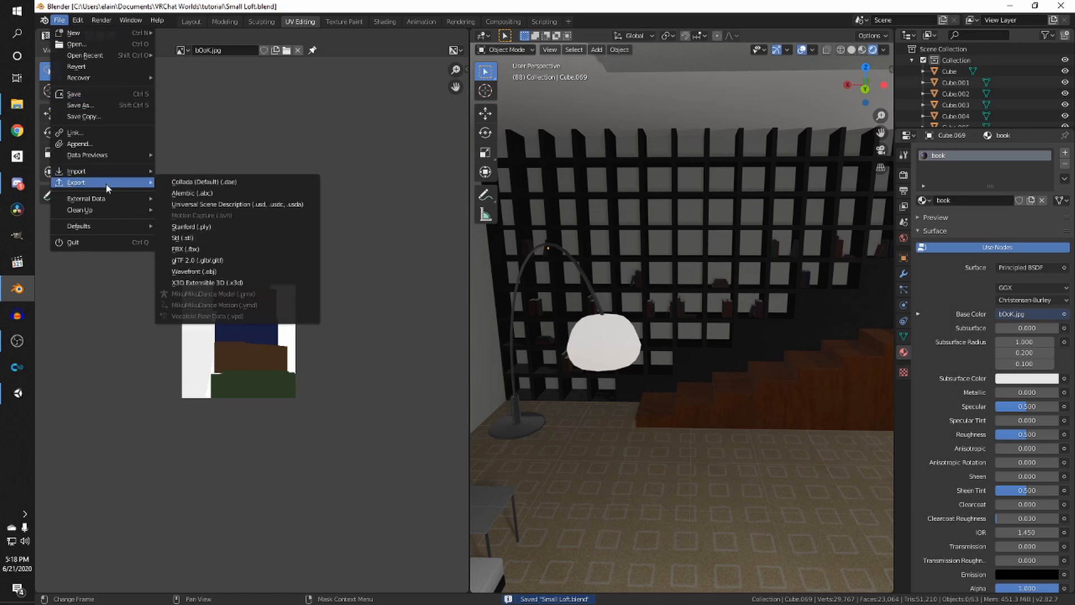
pyautogui.click(227, 249)
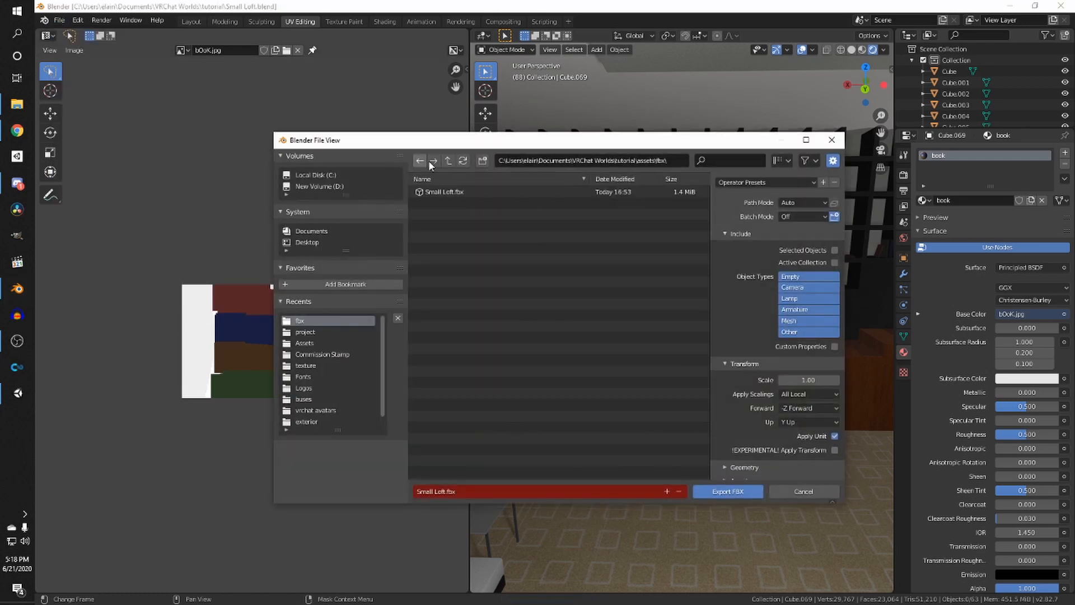
pyautogui.moveTo(669, 161); pyautogui.dragTo(646, 161)
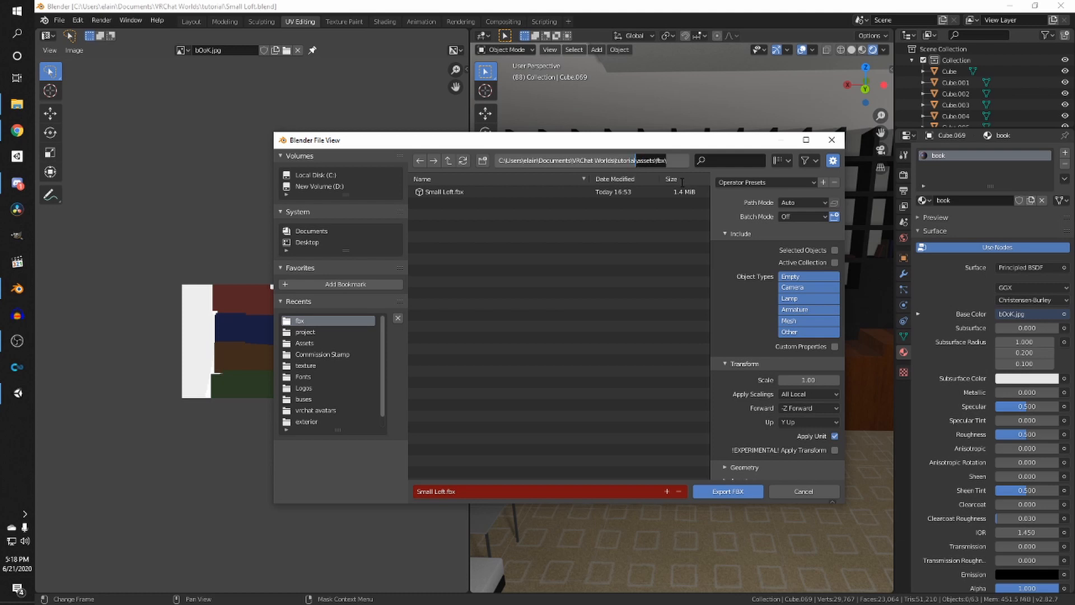
pyautogui.press('BackSpace')
pyautogui.press('Return')
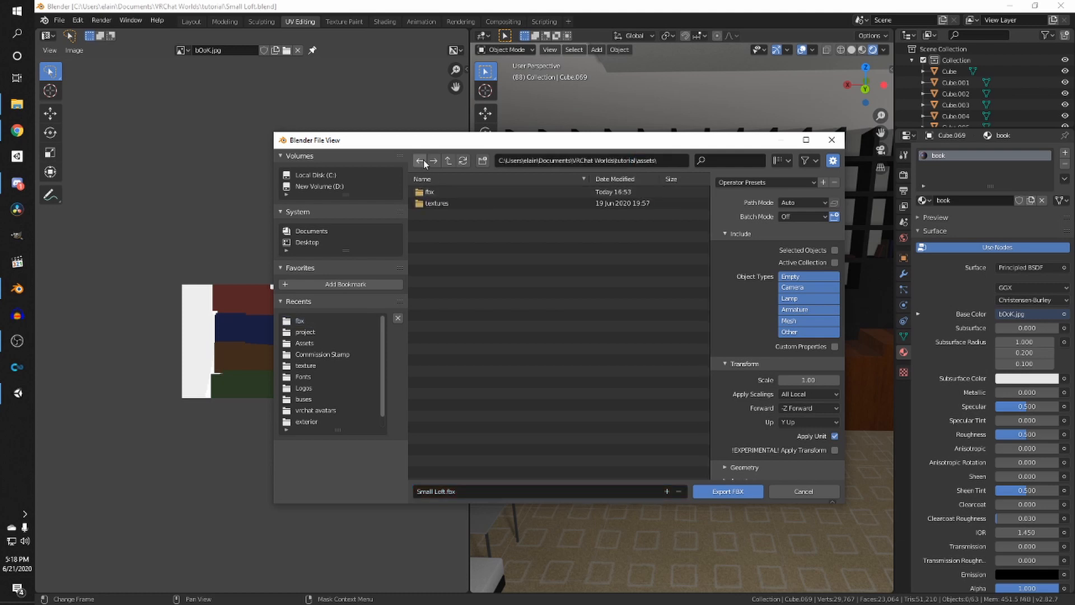
pyautogui.click(421, 161)
pyautogui.doubleClick(436, 203)
pyautogui.doubleClick(435, 192)
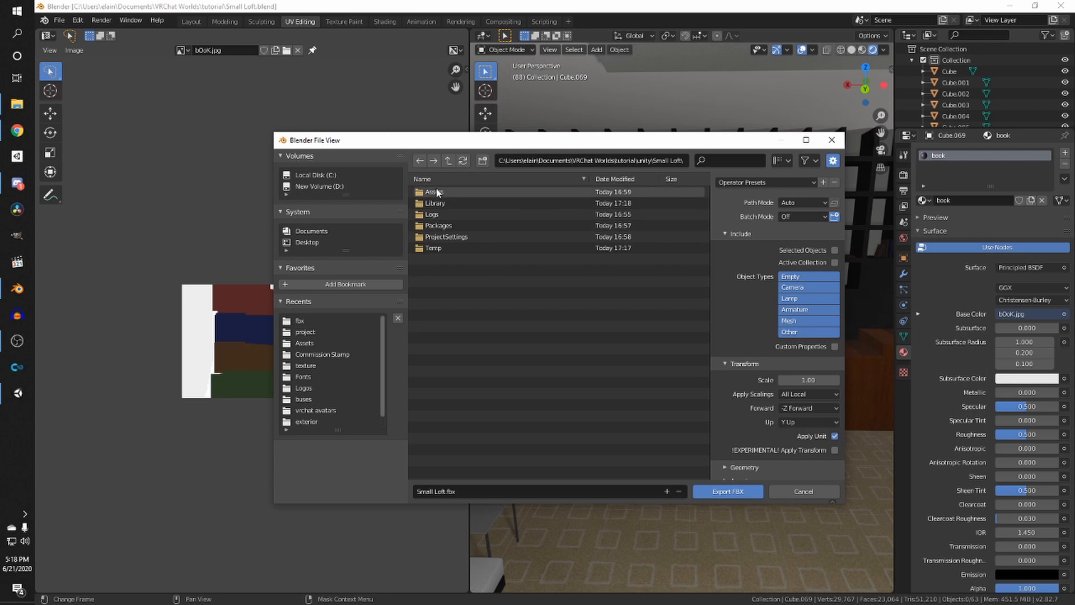
pyautogui.doubleClick(434, 193)
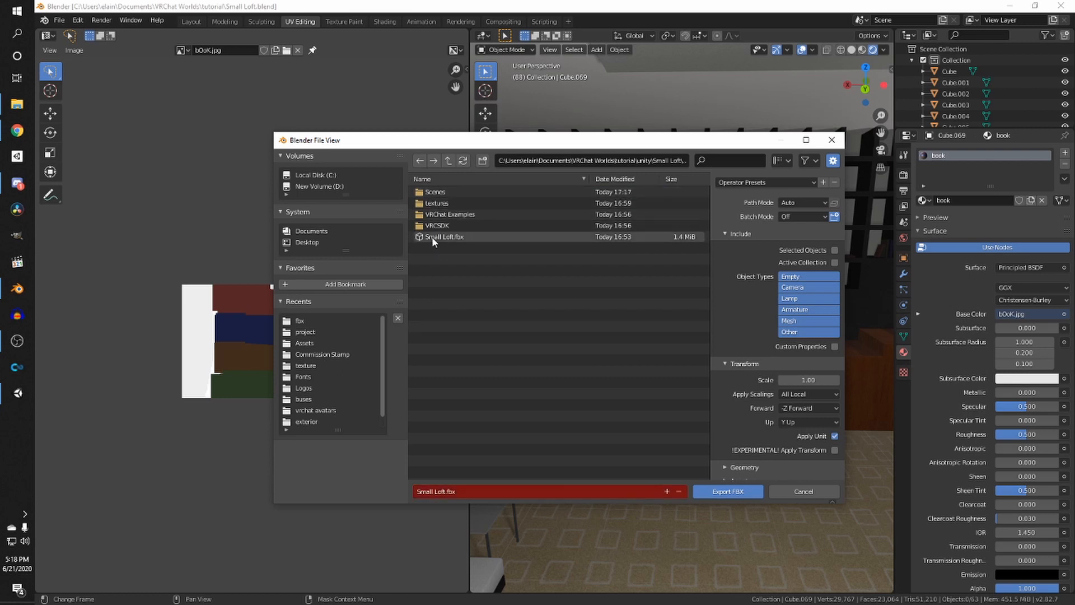
pyautogui.click(17, 393)
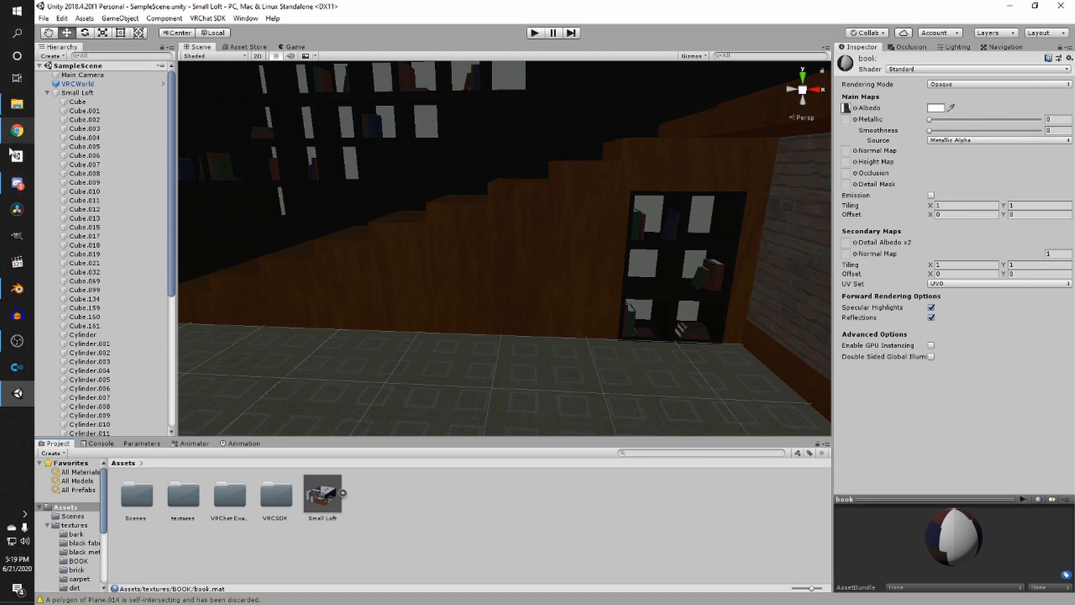
pyautogui.click(17, 289)
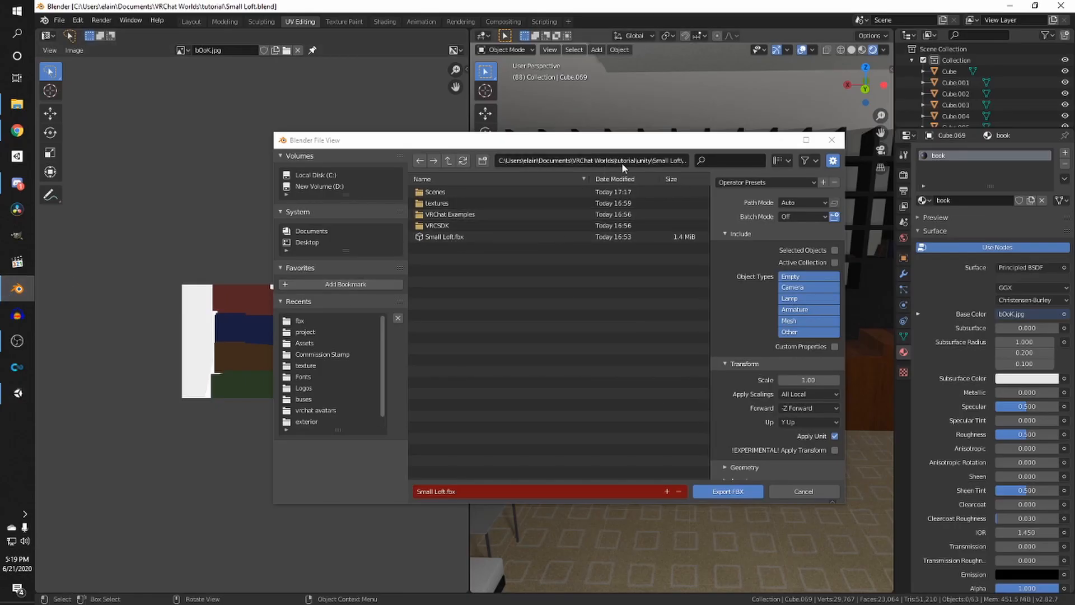
pyautogui.click(729, 492)
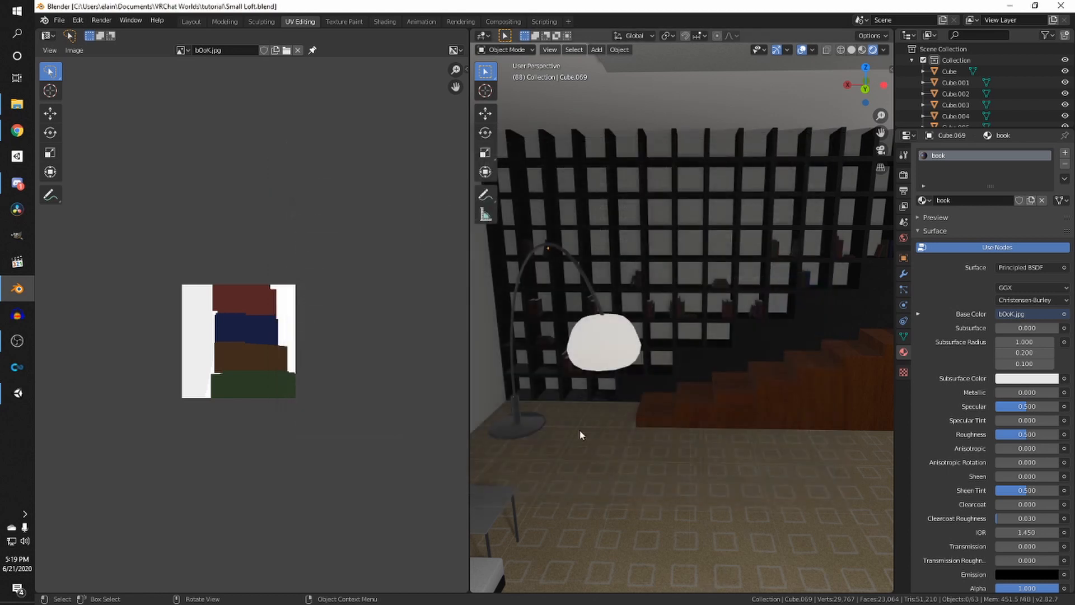
# - Switch to Unity and inspect the updated books on the bookshelf in the Scene view
pyautogui.moveTo(554, 358); pyautogui.dragTo(539, 368, button='middle')
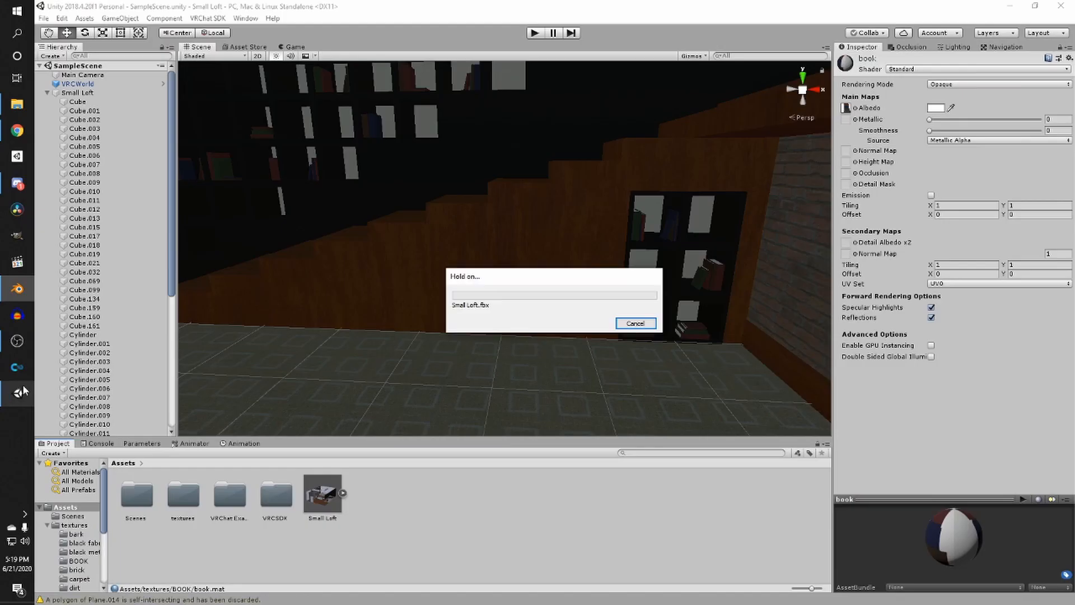
pyautogui.click(18, 392)
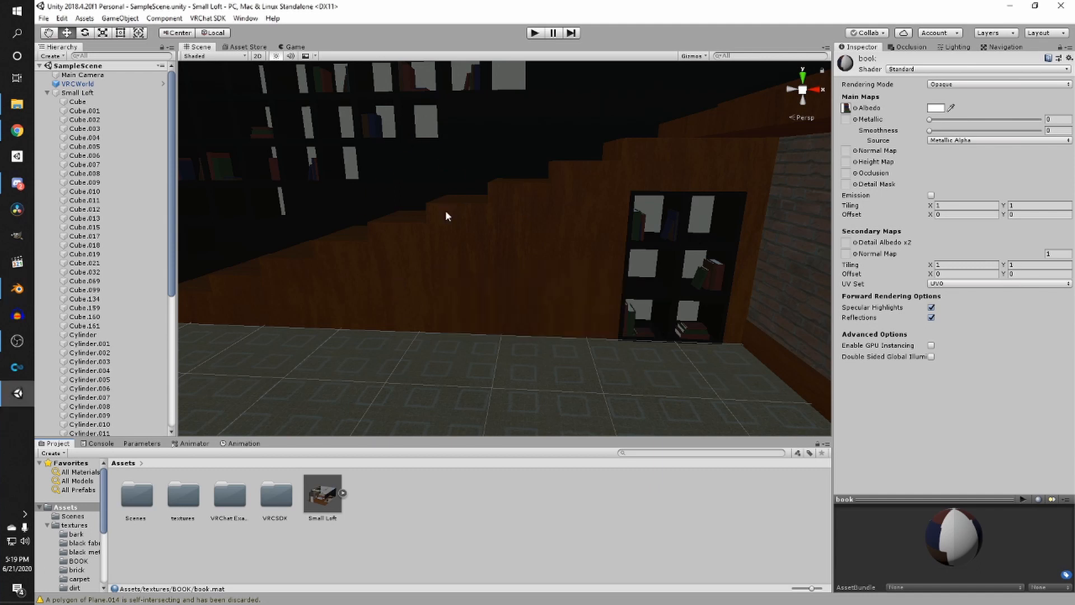
pyautogui.scroll(-2, 446, 211)
pyautogui.moveTo(395, 180); pyautogui.dragTo(580, 143, button='middle')
pyautogui.scroll(3, 463, 187)
pyautogui.scroll(4, 494, 165)
pyautogui.scroll(4, 611, 254)
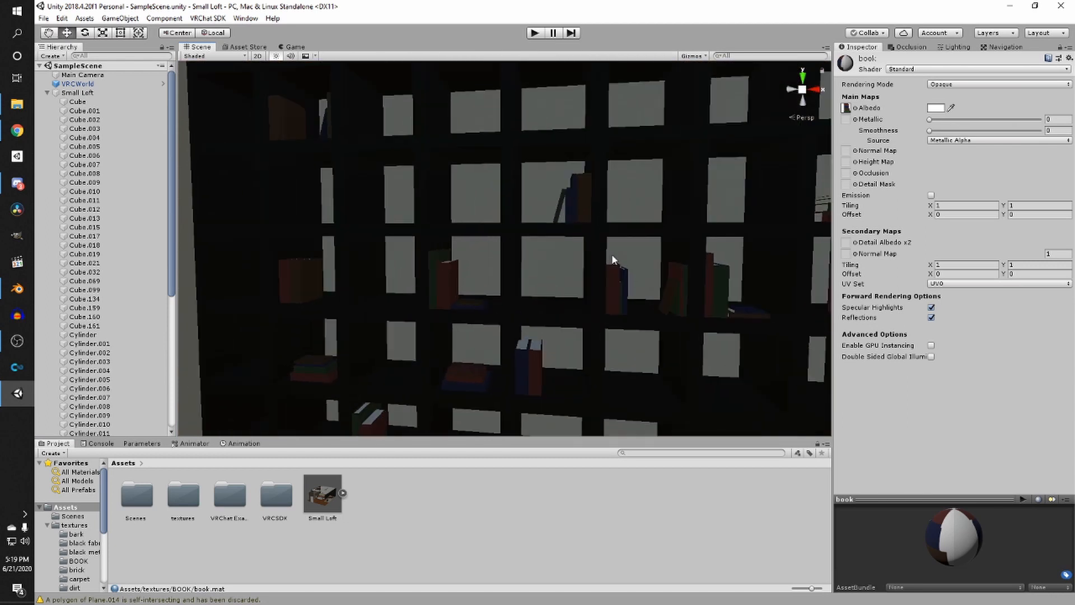
pyautogui.moveTo(537, 330); pyautogui.dragTo(536, 296, button='middle')
pyautogui.moveTo(437, 309); pyautogui.dragTo(617, 305, button='right')
pyautogui.moveTo(507, 292); pyautogui.dragTo(336, 229, button='right')
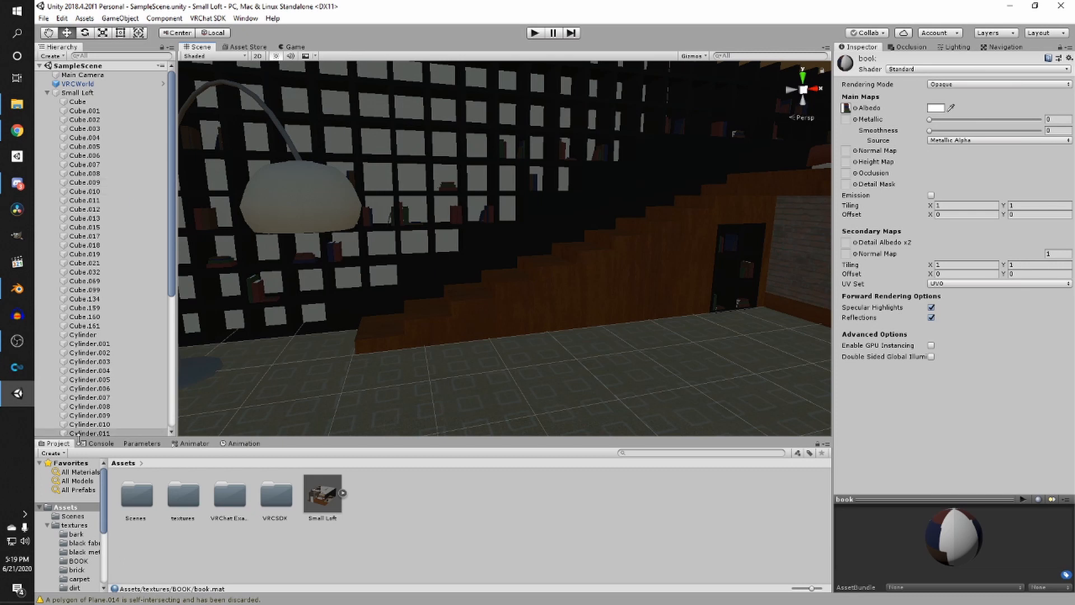
pyautogui.click(26, 292)
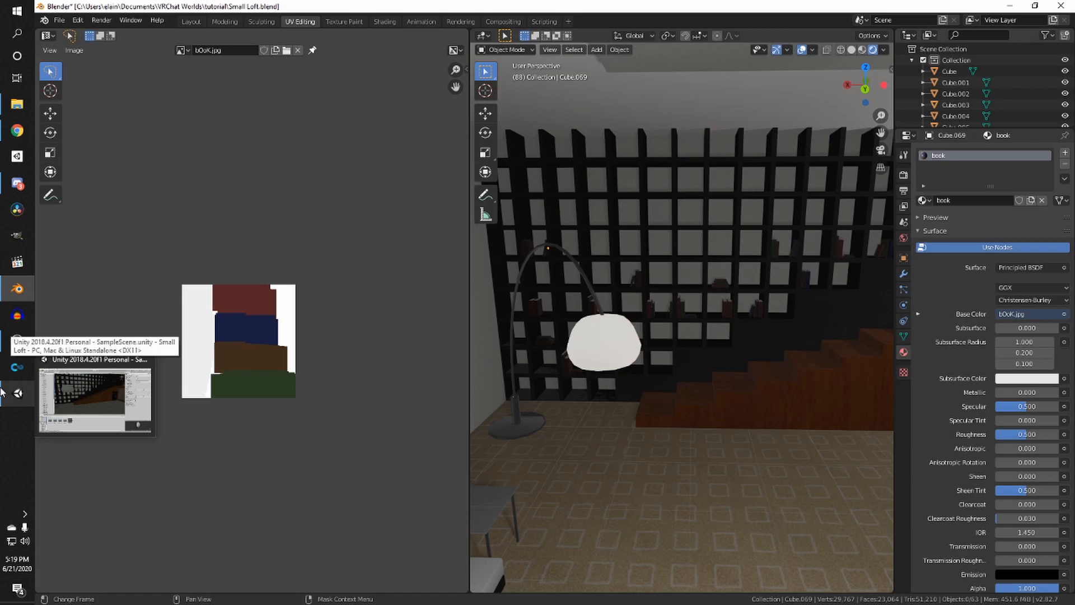
pyautogui.click(17, 393)
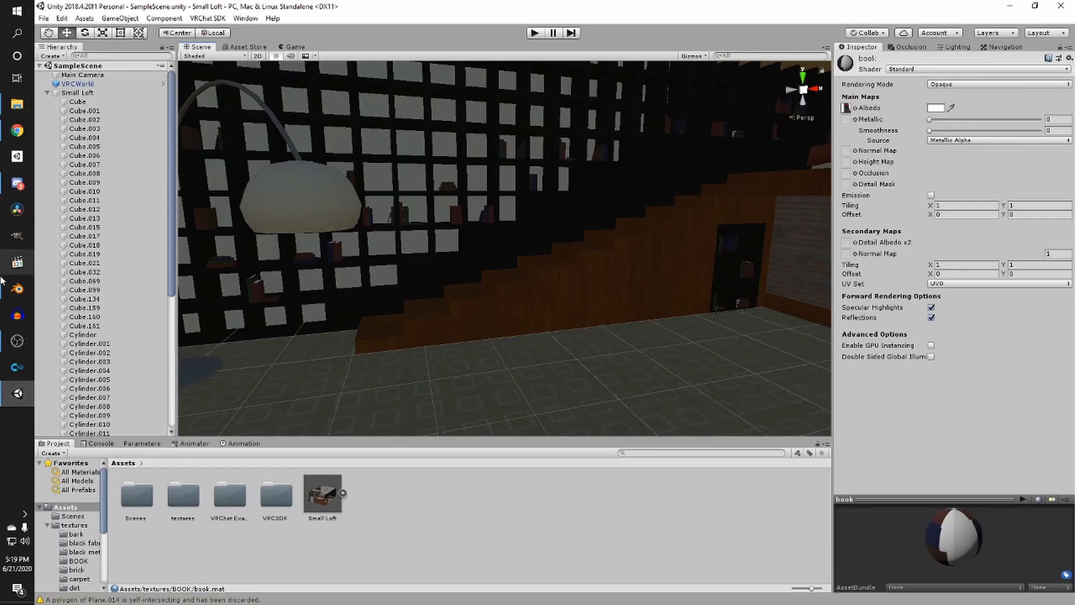
pyautogui.scroll(-3, 484, 345)
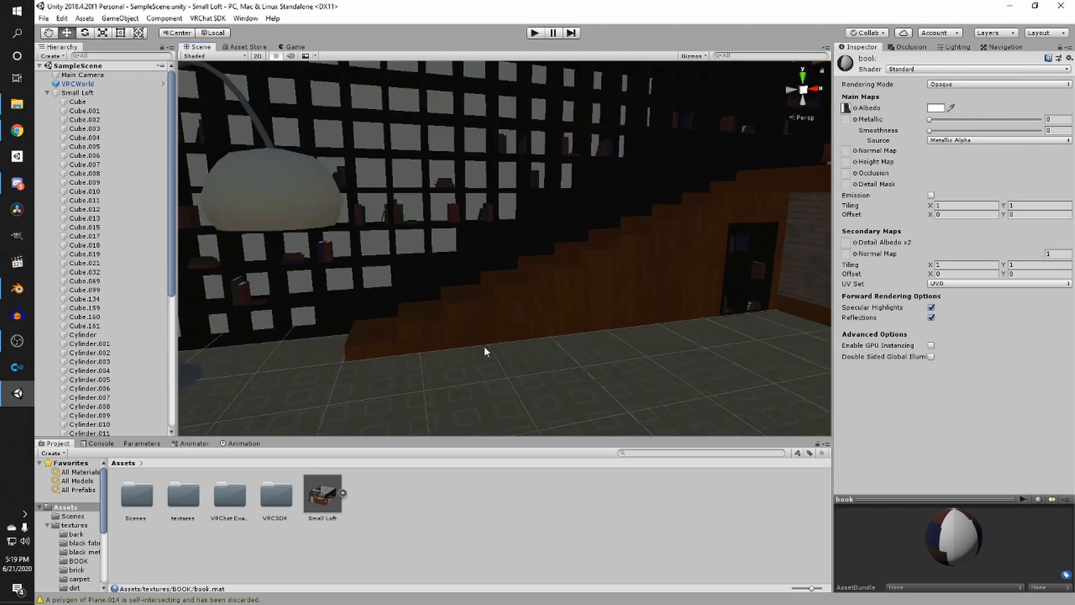
pyautogui.moveTo(484, 345); pyautogui.dragTo(505, 336, button='right')
pyautogui.moveTo(506, 336); pyautogui.dragTo(374, 392, button='middle')
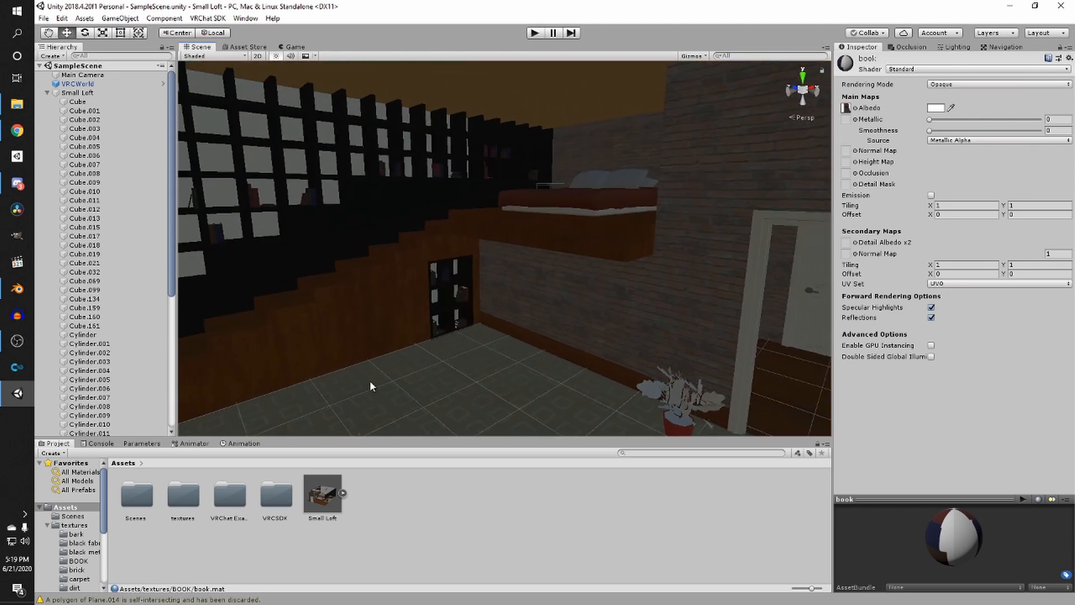
# - Create a new material named brick inside the textures brick folder
pyautogui.moveTo(337, 274); pyautogui.dragTo(412, 309, button='right')
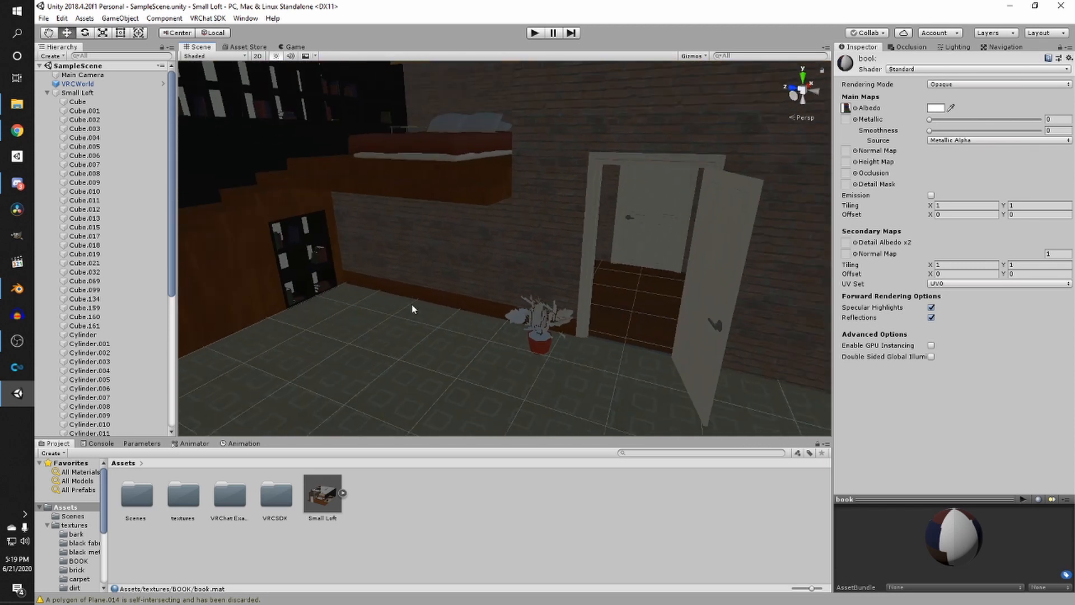
pyautogui.moveTo(427, 310); pyautogui.dragTo(437, 309, button='middle')
pyautogui.doubleClick(173, 508)
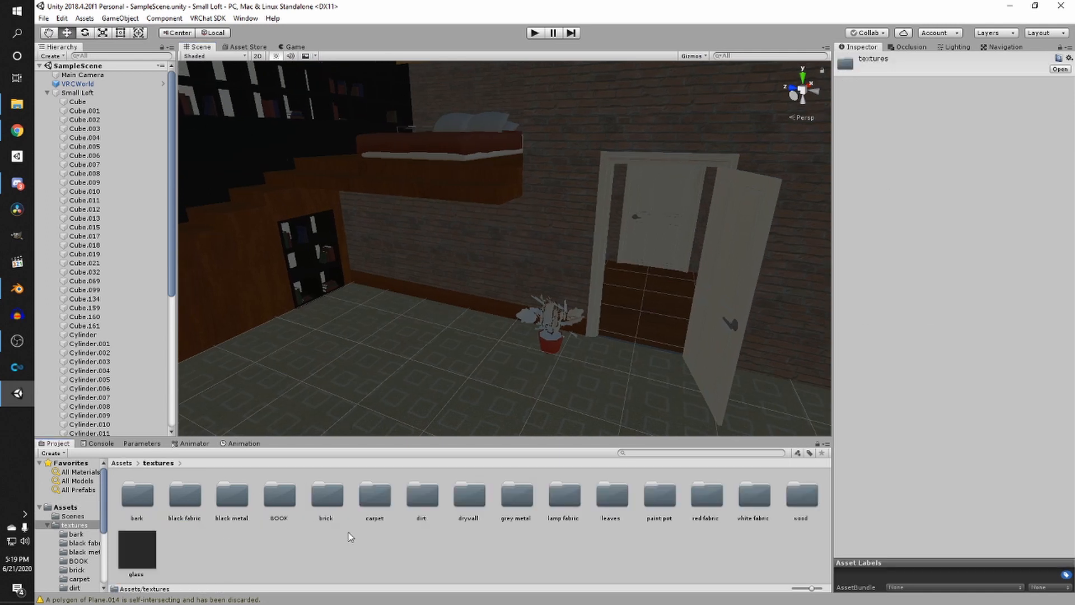
pyautogui.moveTo(435, 290); pyautogui.dragTo(422, 510, button='right')
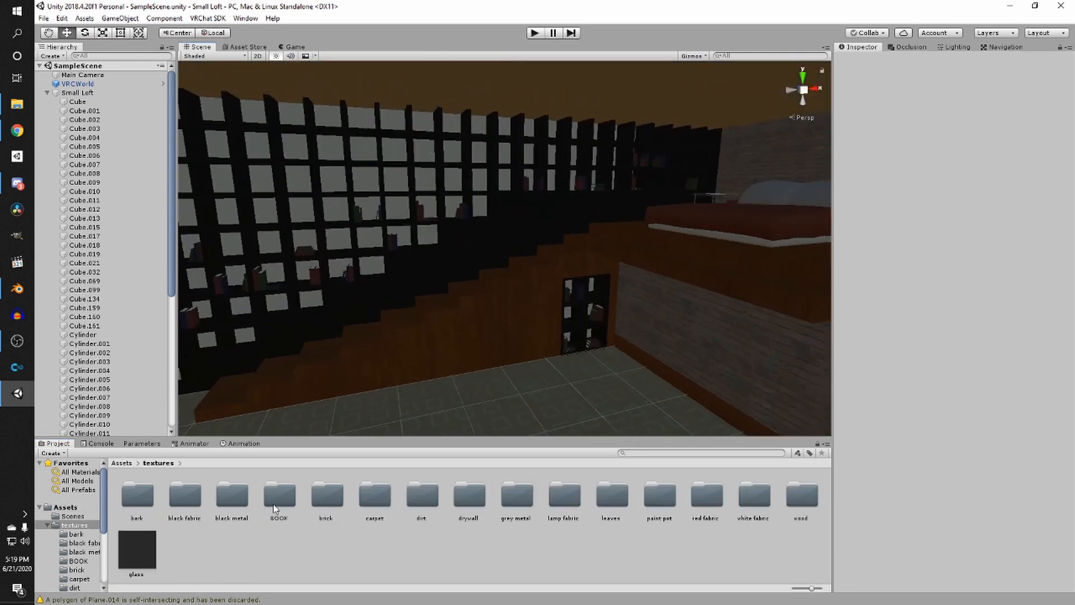
pyautogui.doubleClick(333, 502)
pyautogui.rightClick(424, 507)
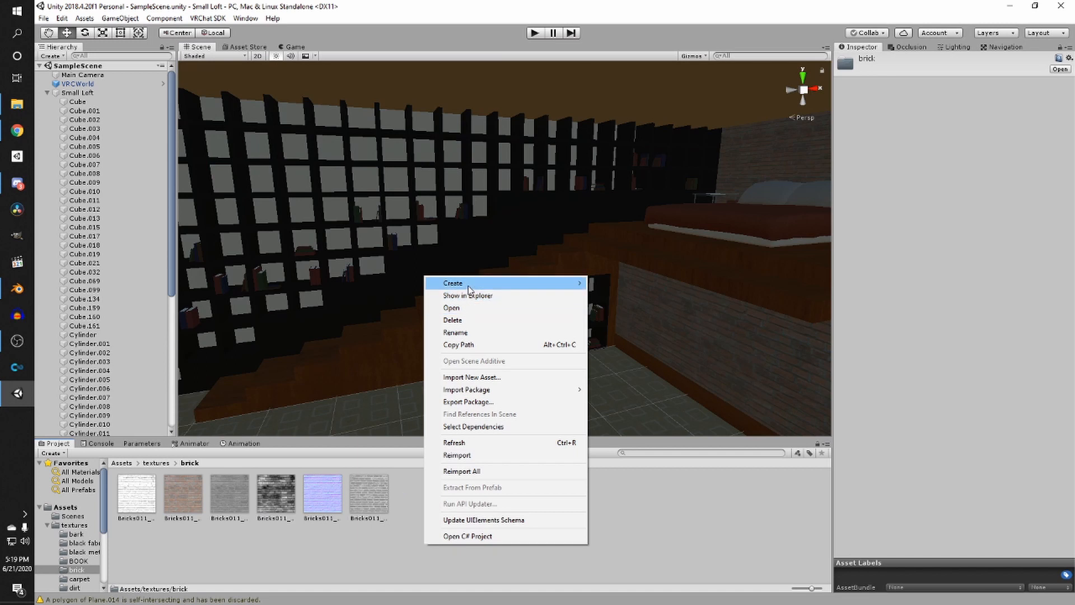
pyautogui.moveTo(477, 284)
pyautogui.click(637, 324)
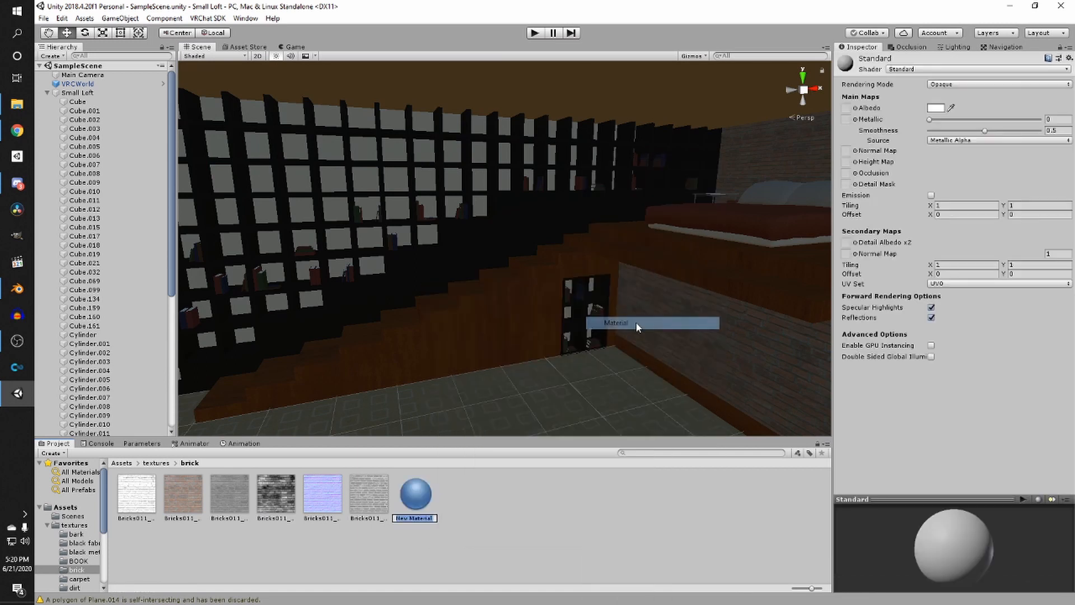
pyautogui.press('Return')
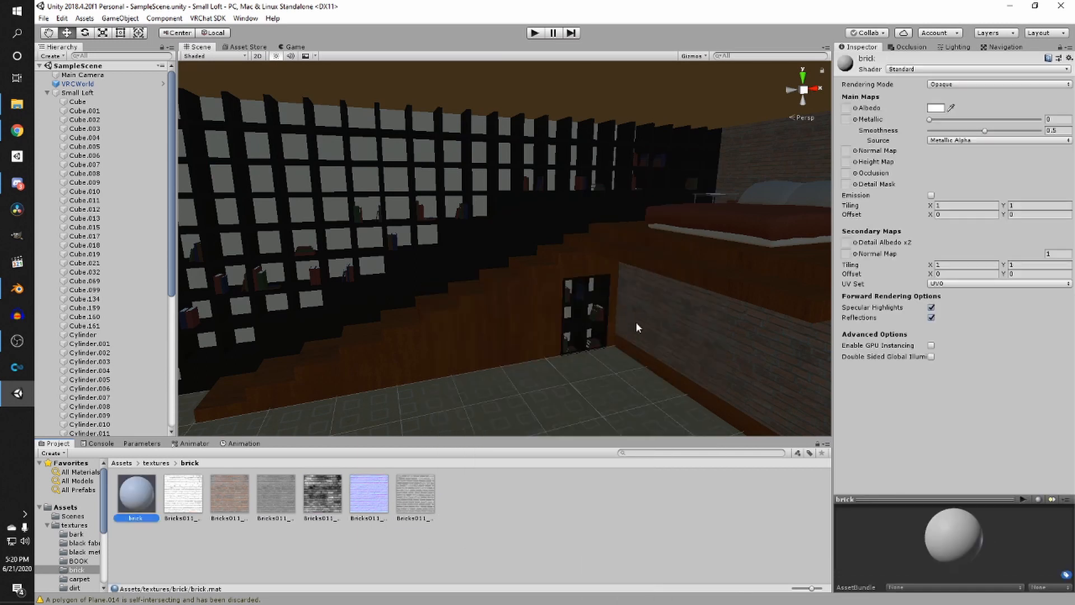
# - Assign the brick colour texture to the brick material's albedo and apply the material to the walls
pyautogui.moveTo(266, 494); pyautogui.dragTo(998, 135)
pyautogui.moveTo(855, 108); pyautogui.dragTo(433, 501)
pyautogui.click(274, 502)
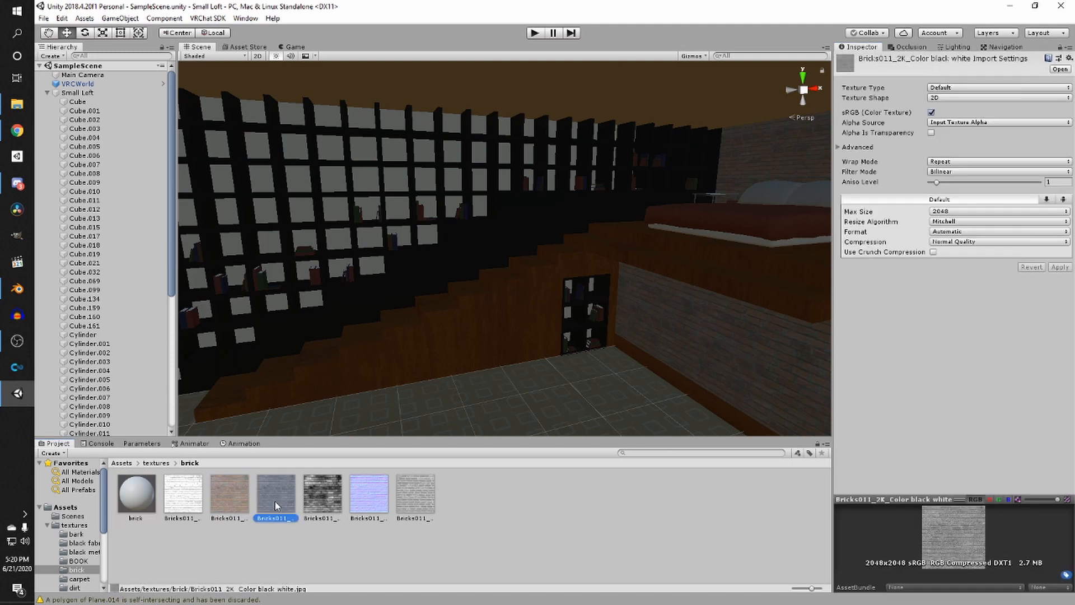
pyautogui.moveTo(147, 501); pyautogui.dragTo(691, 238)
pyautogui.moveTo(834, 91); pyautogui.dragTo(846, 109)
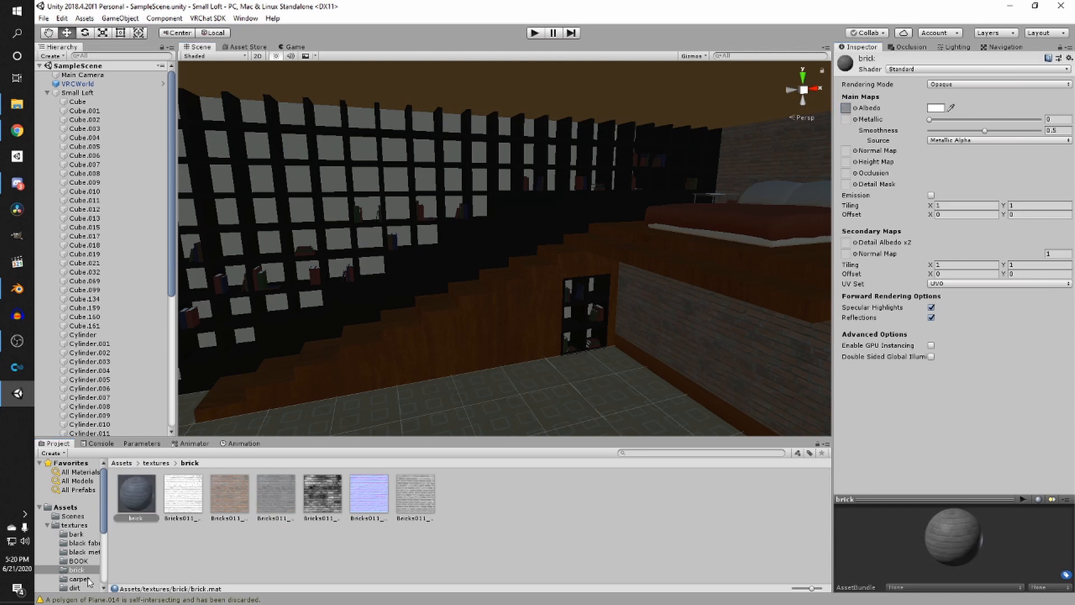
# - Assign the brick normal map to the brick material and set its smoothness to 0.9
pyautogui.moveTo(373, 497); pyautogui.dragTo(846, 151)
pyautogui.moveTo(392, 286); pyautogui.dragTo(606, 295, button='right')
pyautogui.moveTo(995, 131); pyautogui.dragTo(1008, 130)
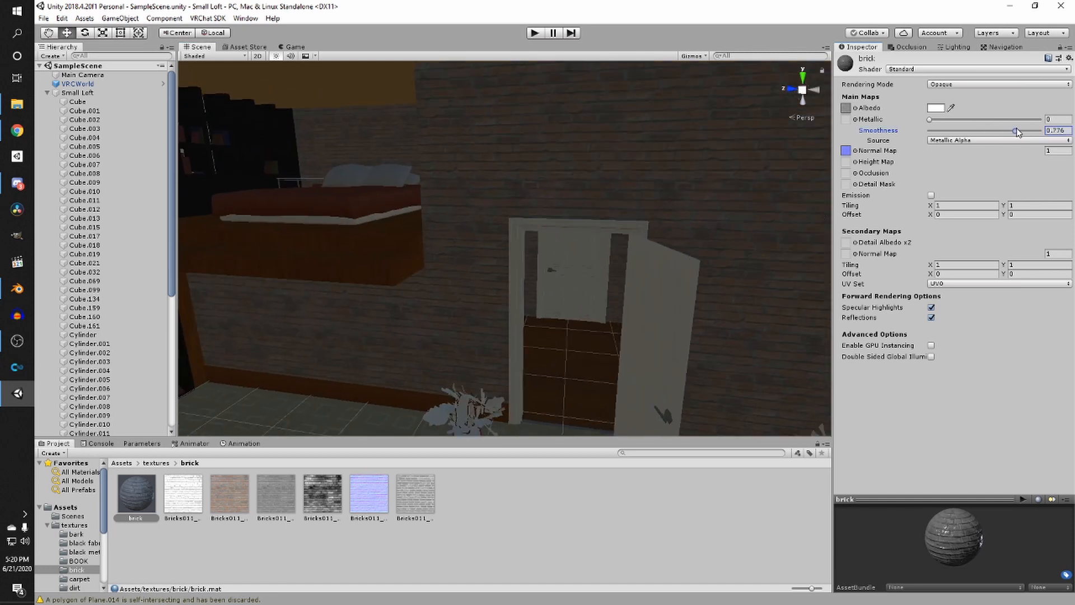
pyautogui.moveTo(643, 270); pyautogui.dragTo(623, 297, button='right')
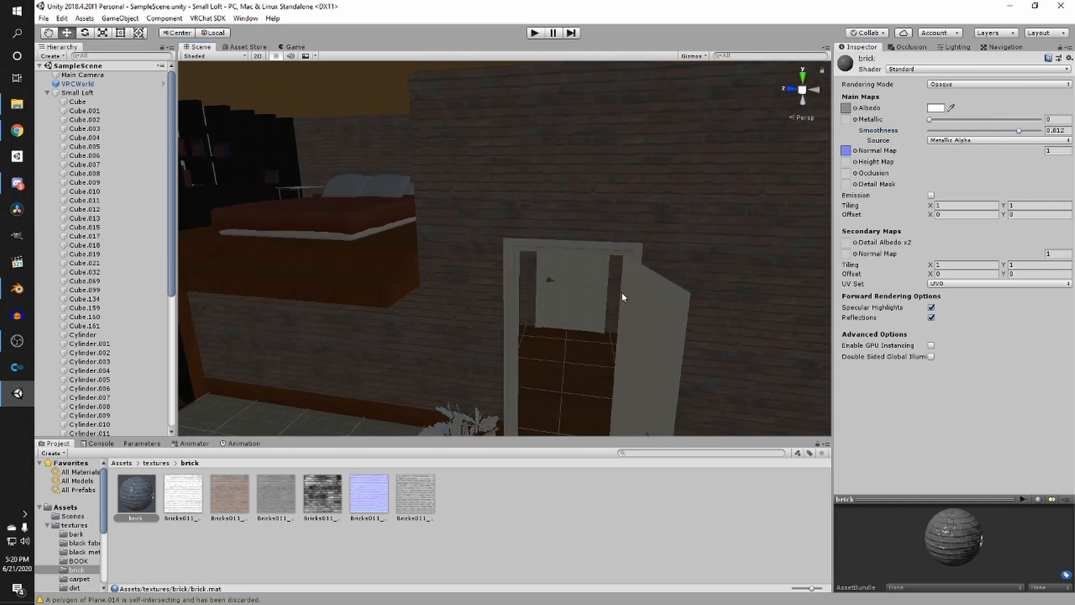
pyautogui.click(1066, 131)
pyautogui.moveTo(477, 317); pyautogui.dragTo(530, 330, button='middle')
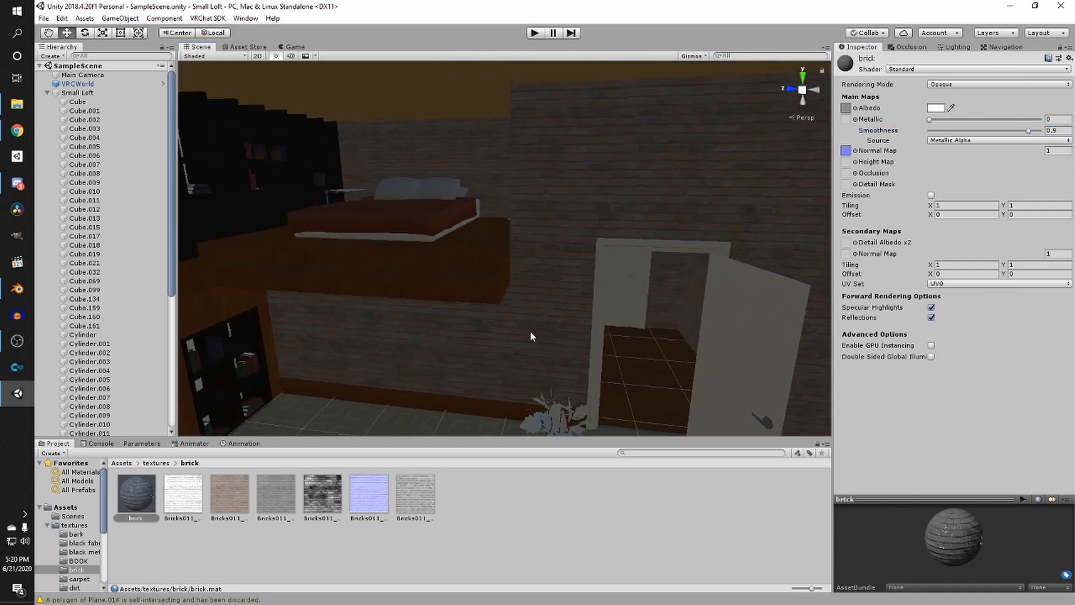
# - Apply the brick material to the lower wall beneath the loft bed
pyautogui.scroll(3, 521, 336)
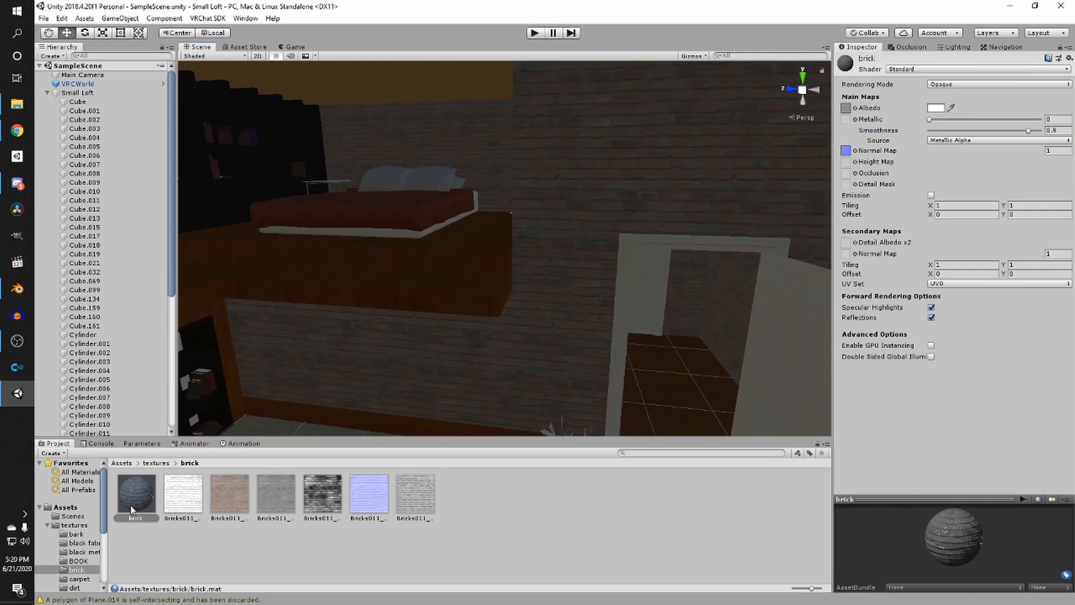
pyautogui.moveTo(133, 511); pyautogui.dragTo(464, 367)
pyautogui.moveTo(482, 331); pyautogui.dragTo(453, 383, button='middle')
pyautogui.scroll(-2, 453, 384)
pyautogui.moveTo(614, 388); pyautogui.dragTo(576, 345, button='middle')
pyautogui.keyDown('alt'); pyautogui.moveTo(576, 345); pyautogui.dragTo(507, 336); pyautogui.keyUp('alt')
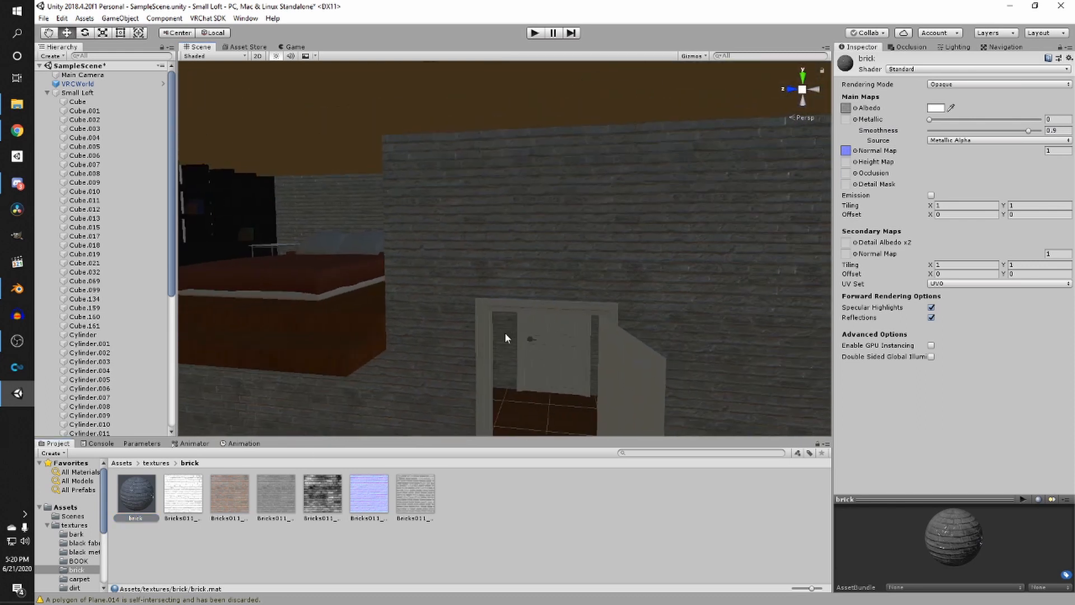
# - Tint the brick material's albedo colour a warm light peach
pyautogui.click(941, 109)
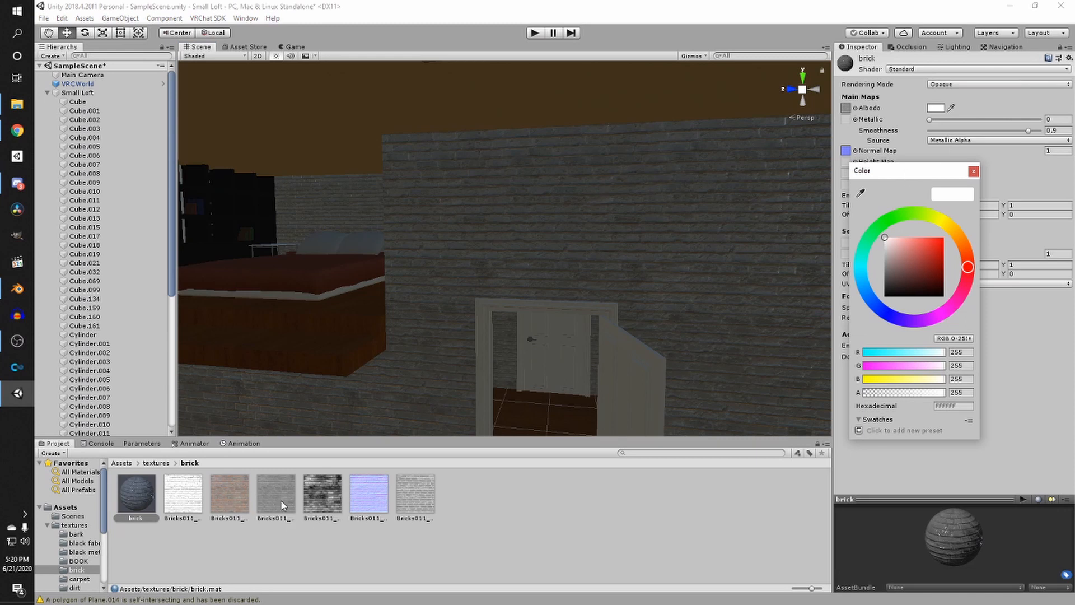
pyautogui.moveTo(915, 252); pyautogui.dragTo(895, 237)
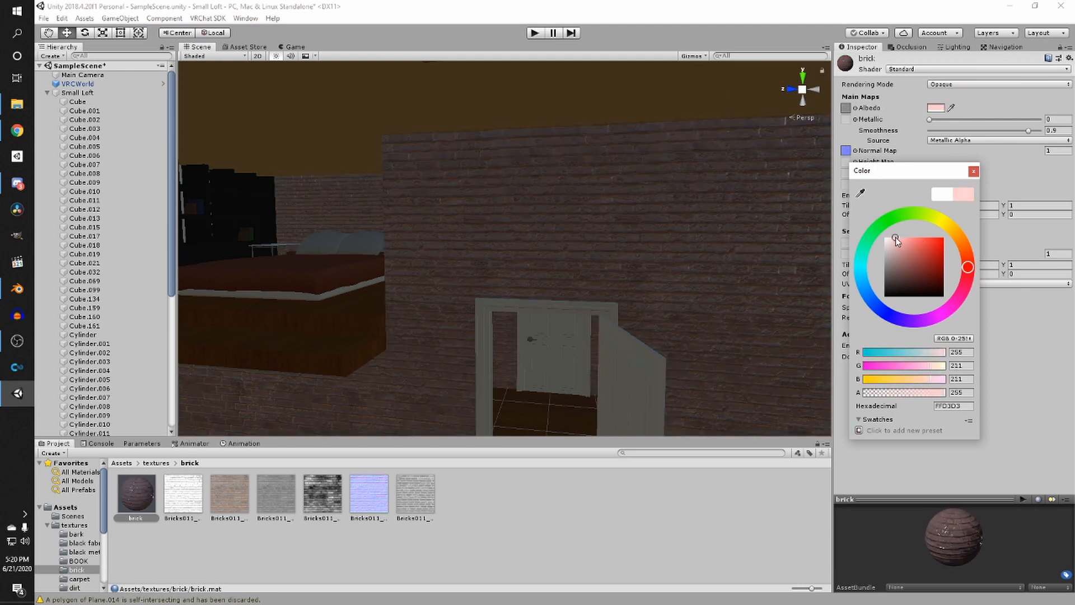
pyautogui.moveTo(968, 264)
pyautogui.mouseDown()
pyautogui.moveTo(969, 246)
pyautogui.moveTo(902, 235)
pyautogui.mouseUp()
pyautogui.scroll(-5, 615, 252)
pyautogui.moveTo(504, 263); pyautogui.dragTo(532, 250, button='middle')
pyautogui.scroll(3, 532, 250)
pyautogui.scroll(3, 486, 254)
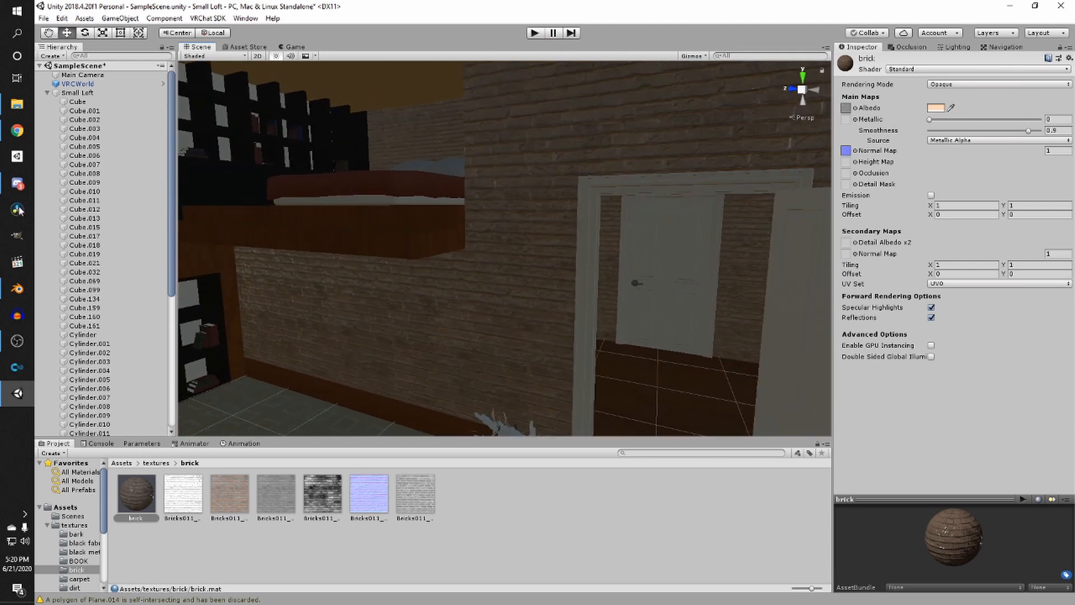
# - Open the reference photo 19-ideas-for-small-studio-apartments.jpg from the tutorial folder to compare the wall look
pyautogui.click(23, 108)
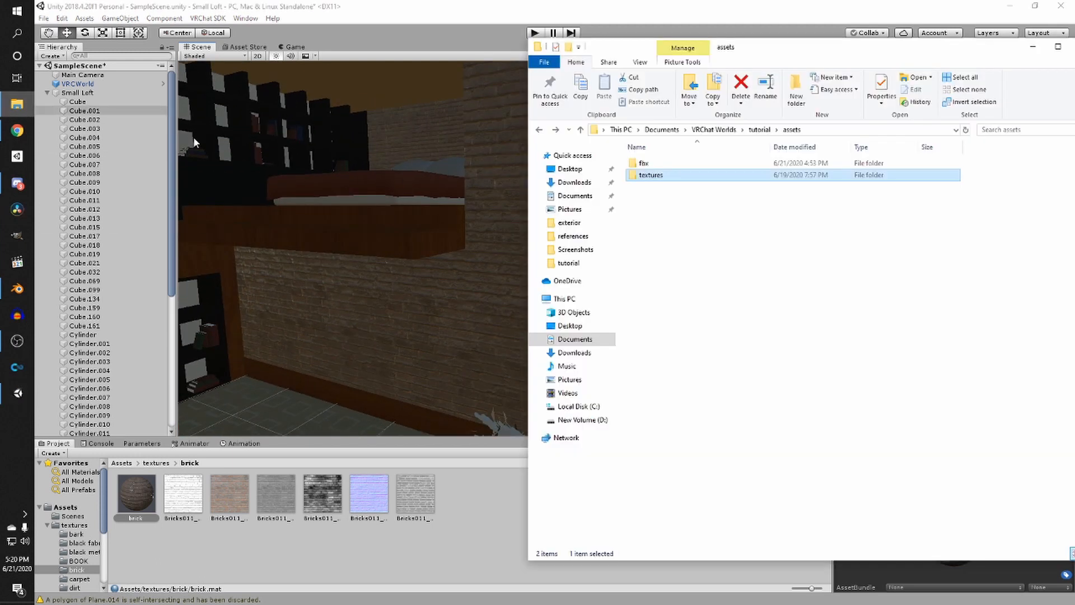
pyautogui.click(759, 130)
pyautogui.doubleClick(700, 186)
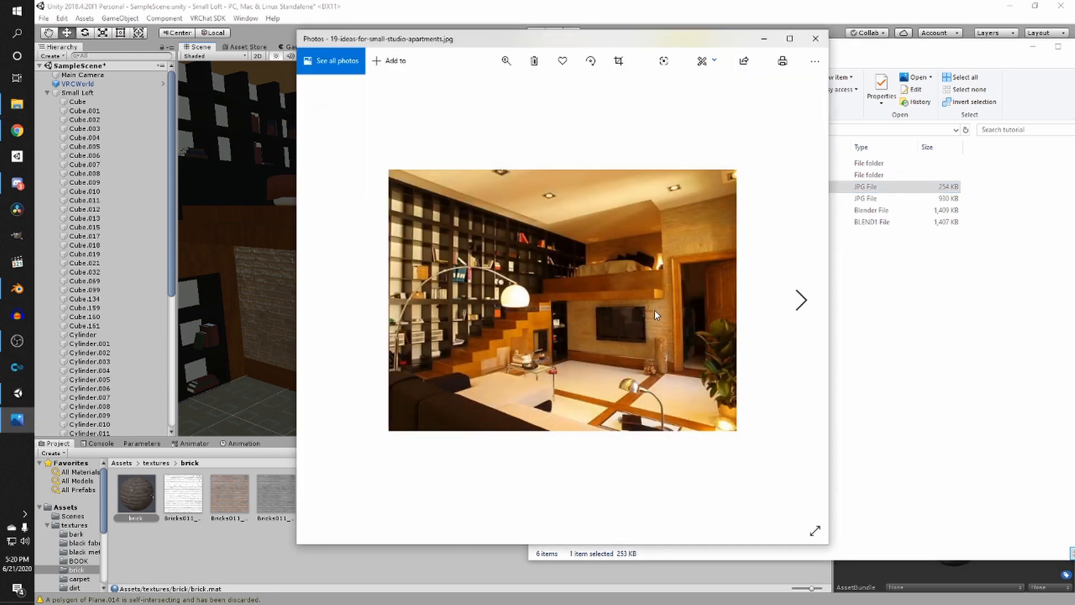
pyautogui.click(713, 6)
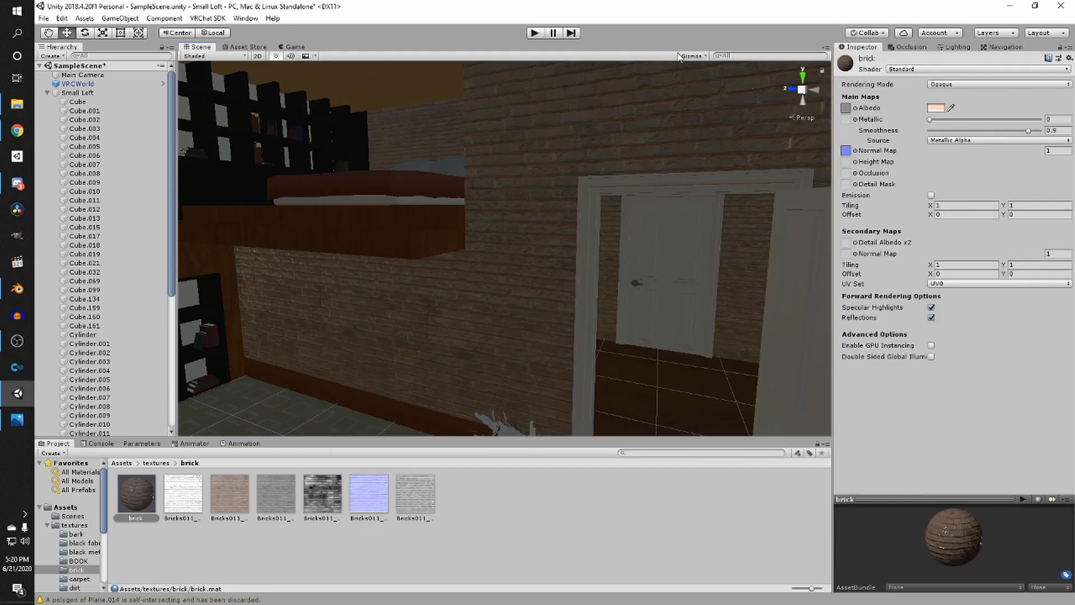
# - Set the max size of all six brick textures to 512, apply it, and save the scene
pyautogui.keyDown('alt'); pyautogui.moveTo(638, 168); pyautogui.dragTo(571, 236); pyautogui.keyUp('alt')
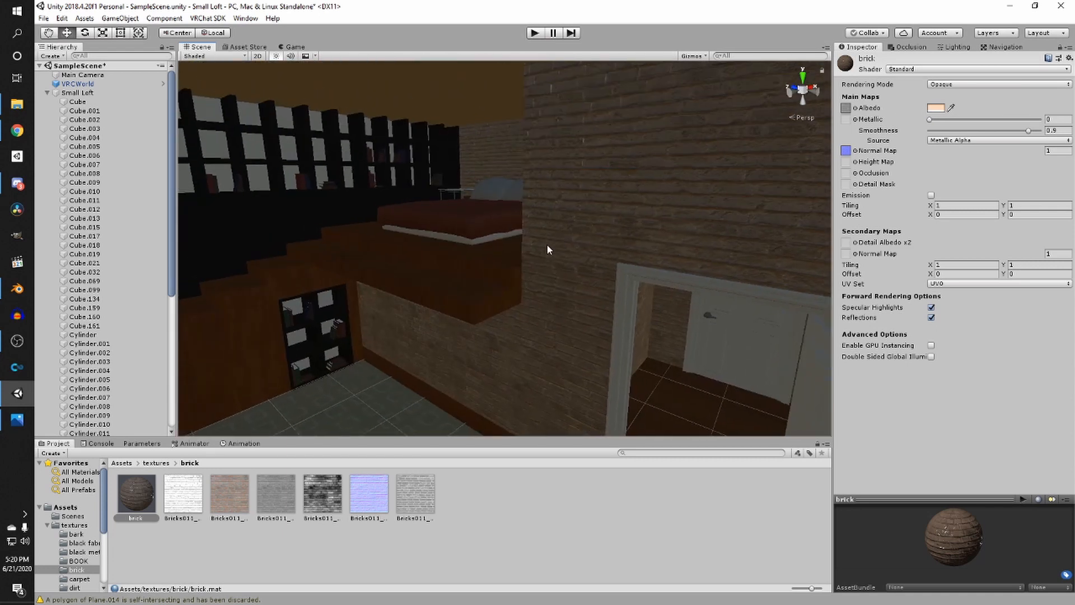
pyautogui.click(188, 500)
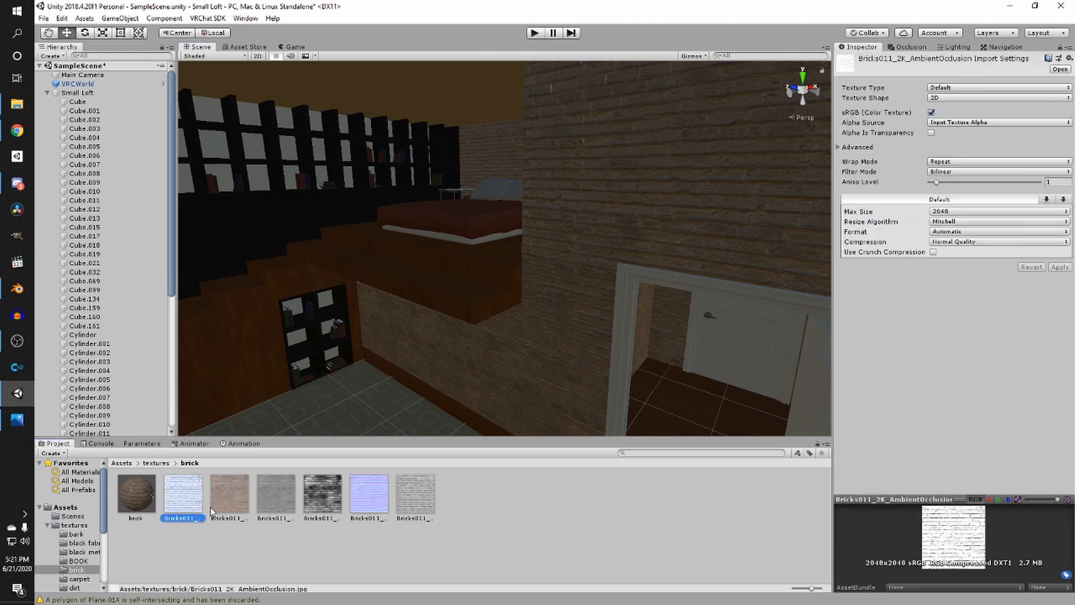
pyautogui.keyDown('shift'); pyautogui.click(404, 496); pyautogui.keyUp('shift')
pyautogui.click(964, 213)
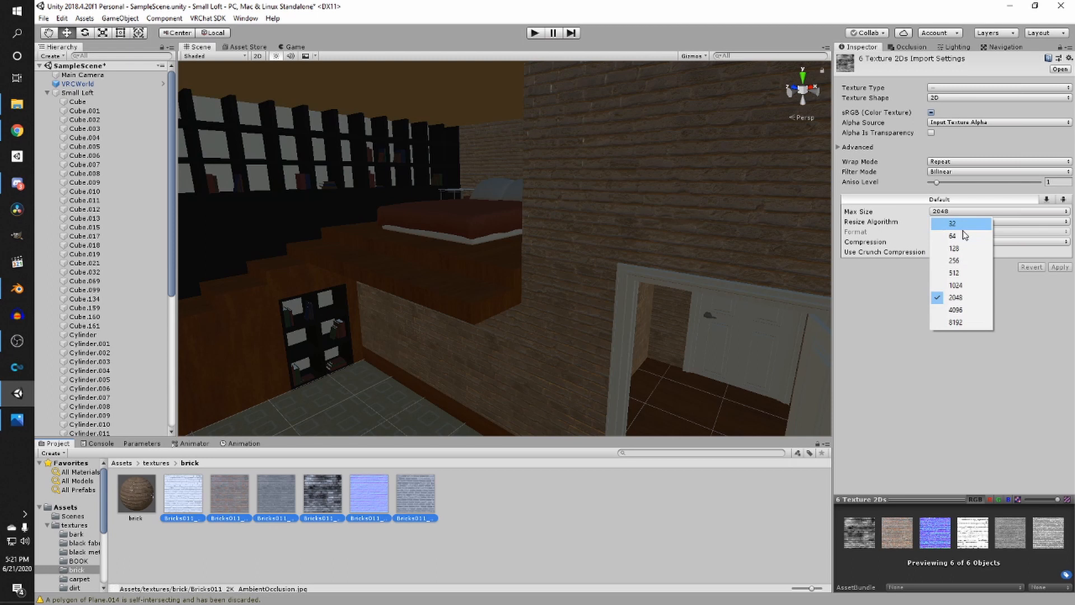
pyautogui.click(955, 275)
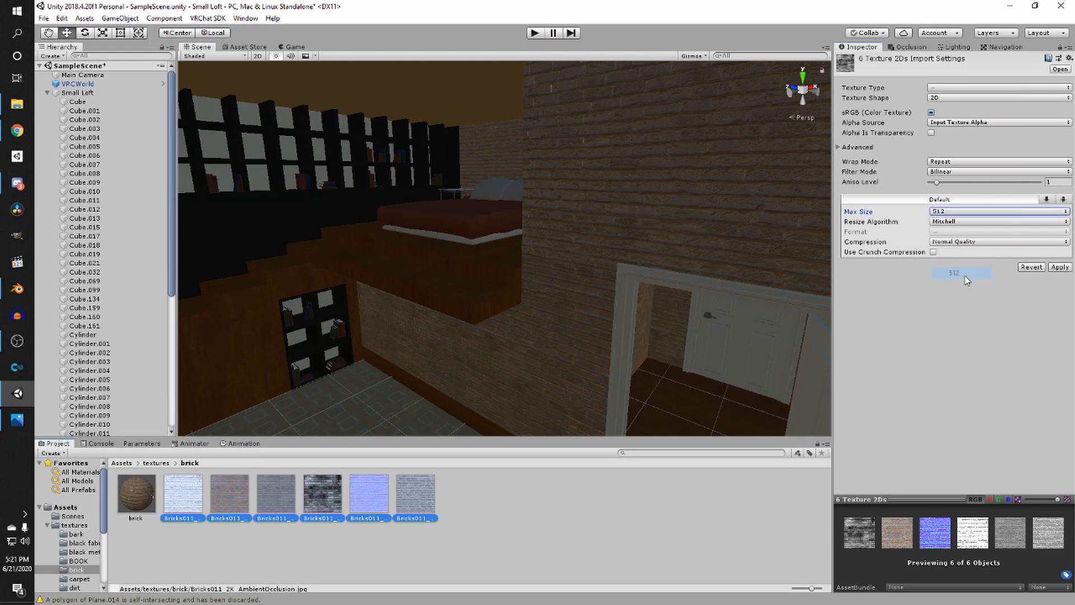
pyautogui.click(1059, 267)
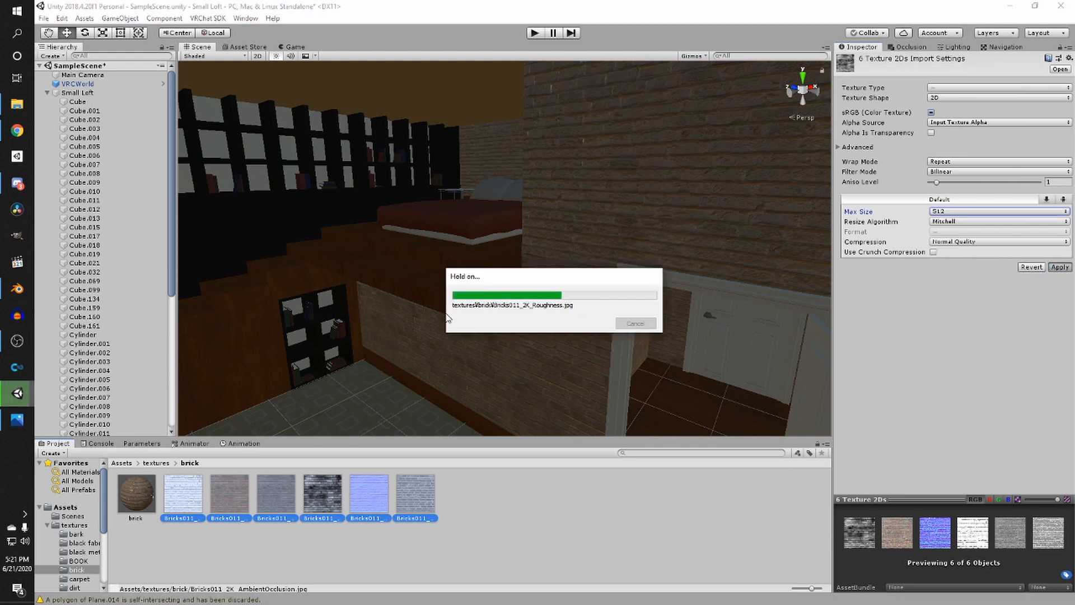
pyautogui.scroll(-2, 468, 318)
pyautogui.hotkey('ctrl', 's')
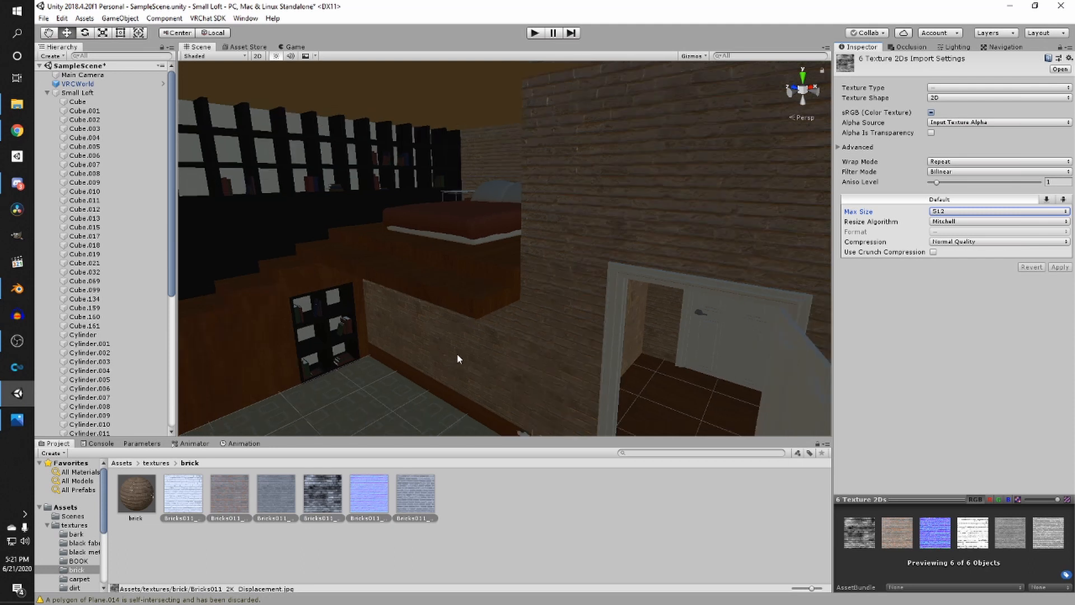
# - Examine the brick wall surfaces up close in the Scene view
pyautogui.scroll(-2, 450, 357)
pyautogui.moveTo(449, 357); pyautogui.dragTo(623, 334, button='right')
pyautogui.moveTo(623, 334); pyautogui.dragTo(516, 322, button='middle')
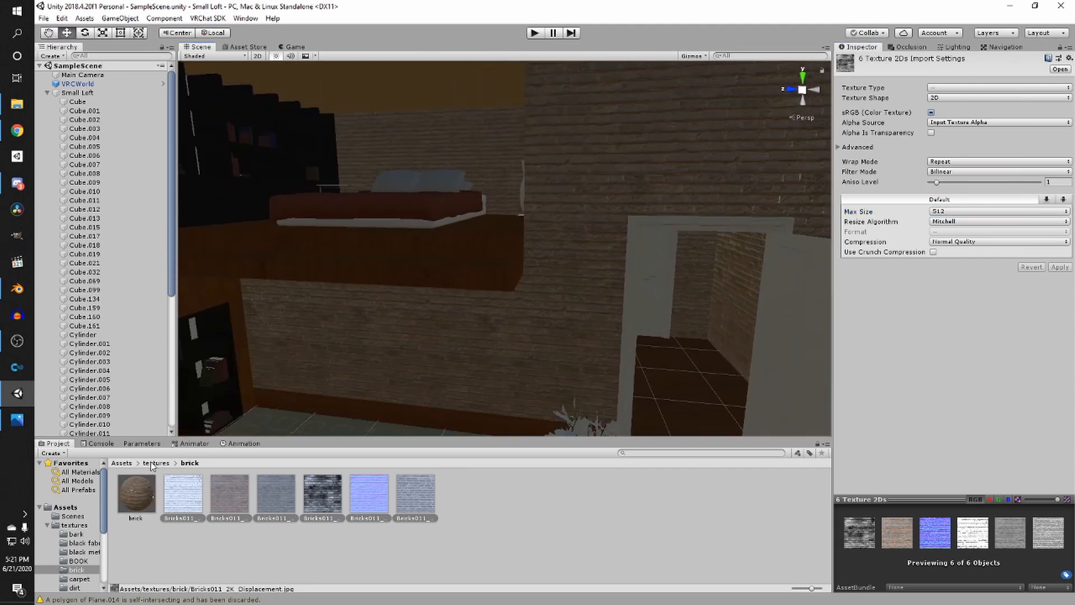
pyautogui.scroll(3, 490, 381)
pyautogui.moveTo(491, 382); pyautogui.dragTo(398, 367, button='right')
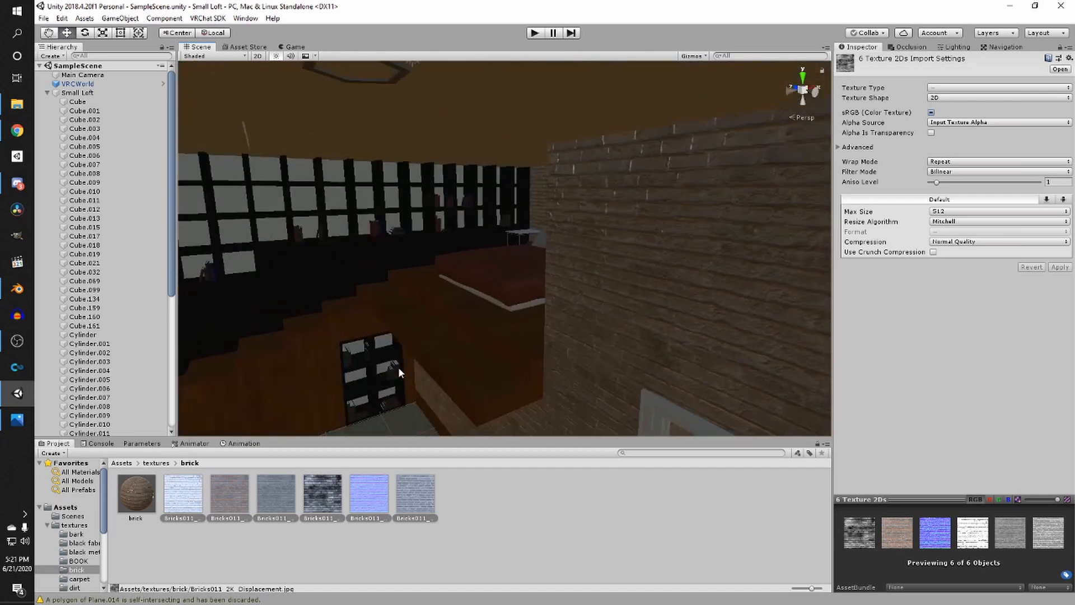
pyautogui.moveTo(399, 368); pyautogui.dragTo(390, 340, button='middle')
pyautogui.moveTo(390, 340); pyautogui.dragTo(411, 328, button='right')
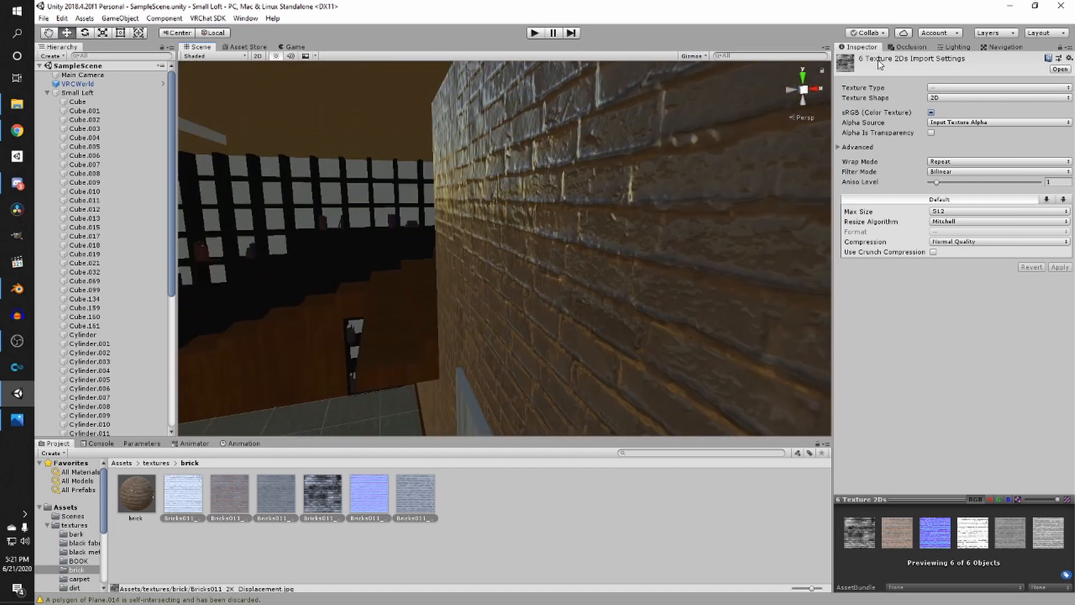
# - Assign the brick displacement texture as the brick material's height map and adjust its strength
pyautogui.click(510, 290)
pyautogui.click(140, 489)
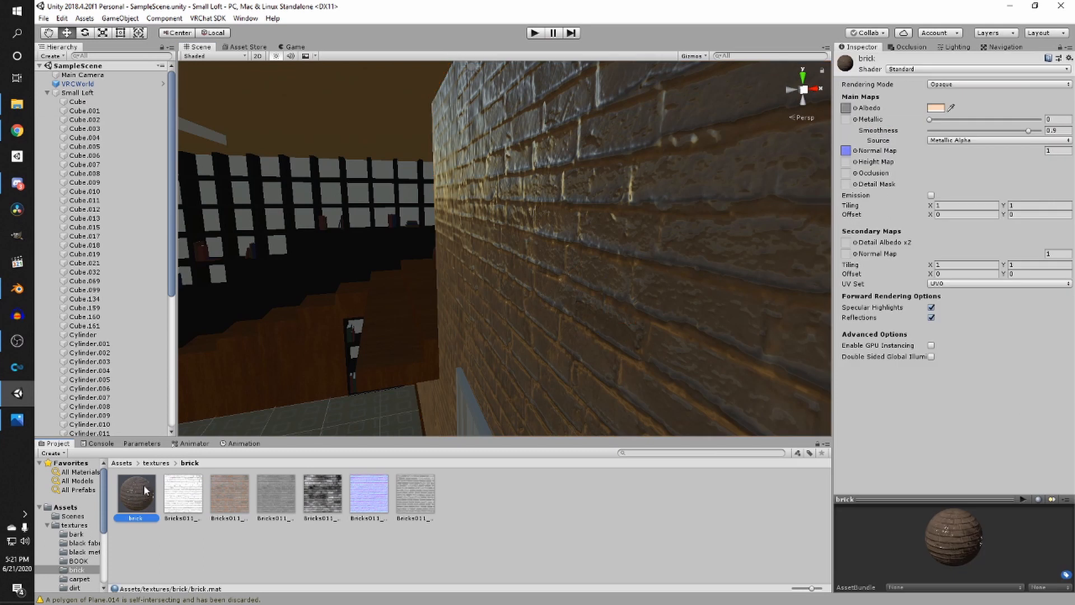
pyautogui.click(279, 499)
pyautogui.click(319, 498)
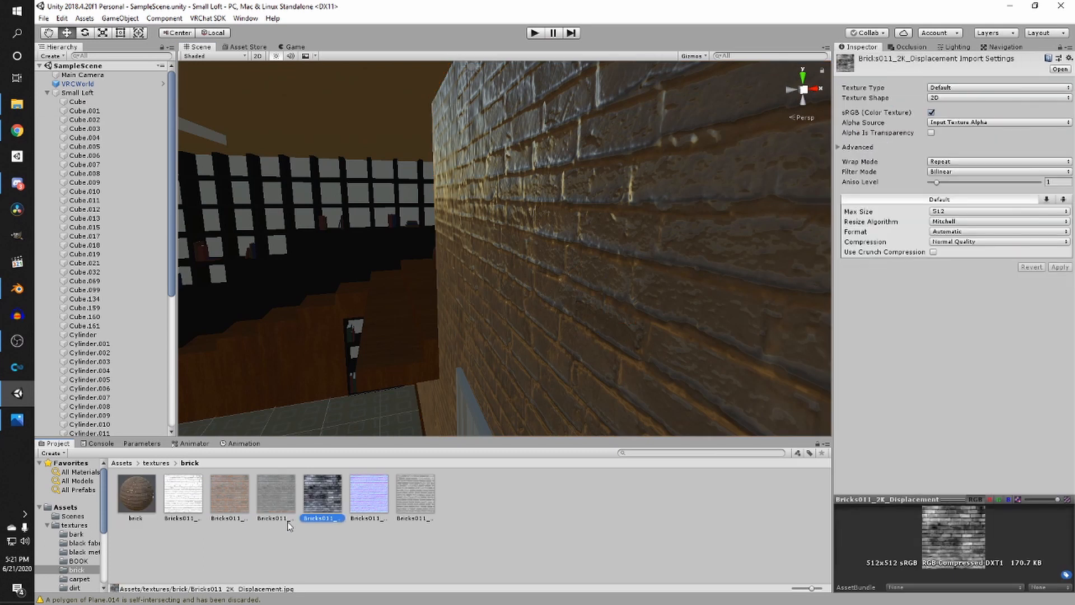
pyautogui.click(150, 504)
pyautogui.moveTo(332, 498); pyautogui.dragTo(852, 168)
pyautogui.moveTo(952, 162); pyautogui.dragTo(941, 166)
# - Inspect the loft bed area and its surrounding walls in the Scene view
pyautogui.keyDown('alt'); pyautogui.moveTo(542, 211); pyautogui.dragTo(689, 225); pyautogui.keyUp('alt')
pyautogui.moveTo(535, 240); pyautogui.dragTo(631, 295, button='middle')
pyautogui.click(548, 238)
pyautogui.moveTo(547, 238); pyautogui.dragTo(505, 336, button='middle')
pyautogui.scroll(3, 532, 322)
pyautogui.moveTo(561, 305); pyautogui.dragTo(605, 318, button='middle')
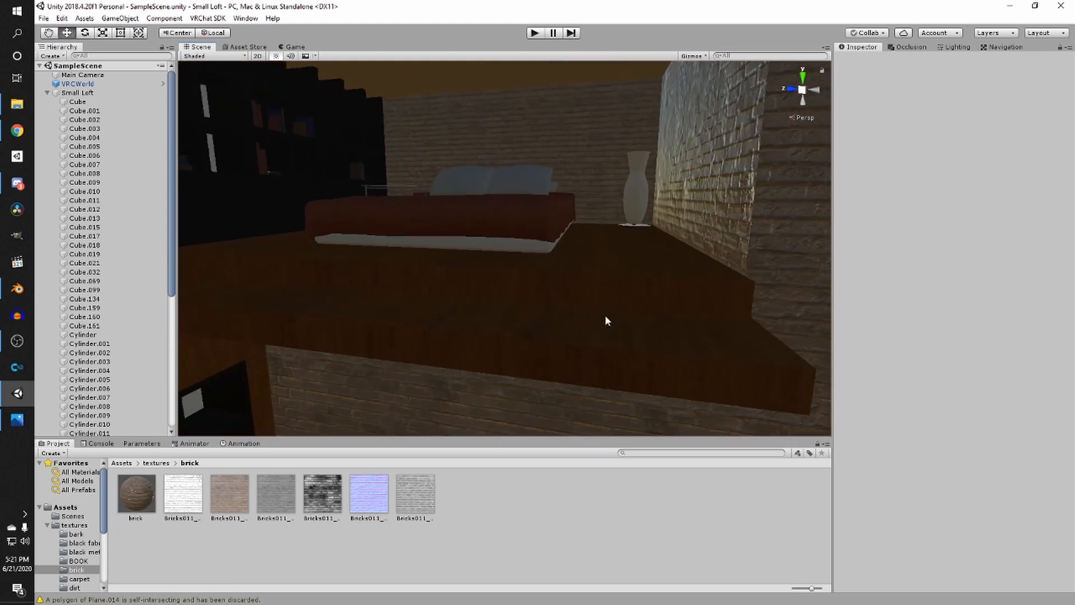
pyautogui.moveTo(602, 263); pyautogui.dragTo(580, 295, button='middle')
pyautogui.scroll(3, 580, 296)
pyautogui.moveTo(581, 295); pyautogui.dragTo(521, 314, button='right')
# - Open the carpet texture folder and set the max size of all five carpet textures to 512
pyautogui.click(156, 468)
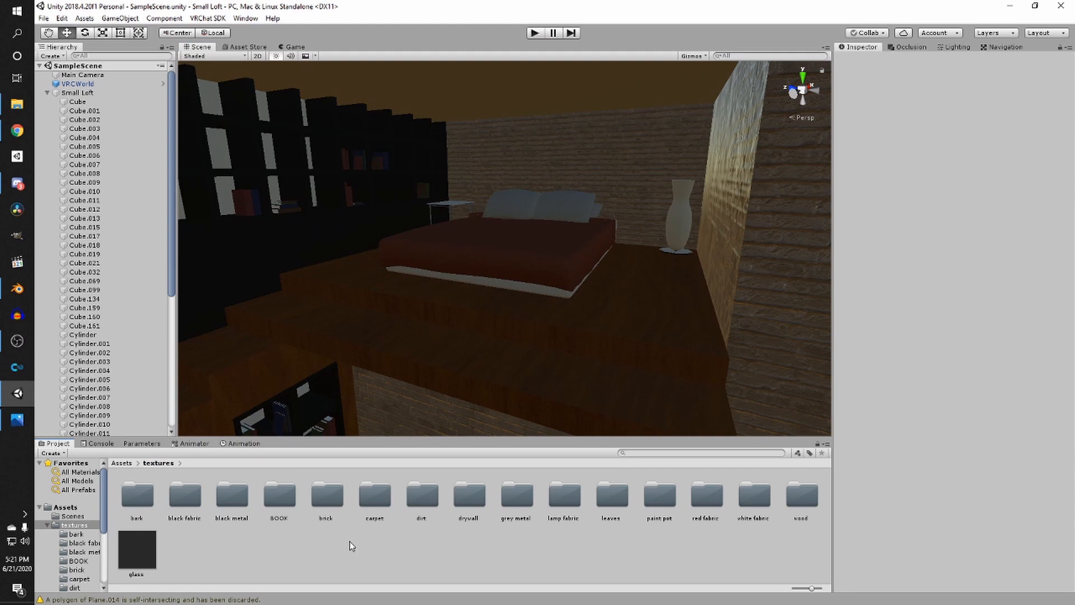
pyautogui.doubleClick(375, 496)
pyautogui.rightClick(382, 519)
pyautogui.click(128, 580)
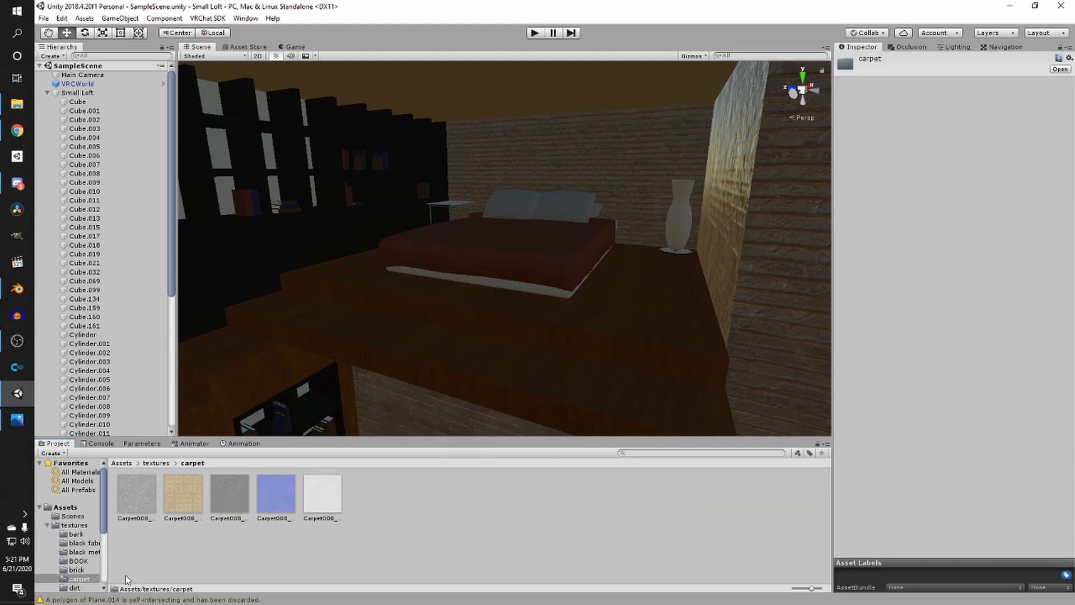
pyautogui.click(136, 493)
pyautogui.keyDown('shift'); pyautogui.click(313, 504); pyautogui.keyUp('shift')
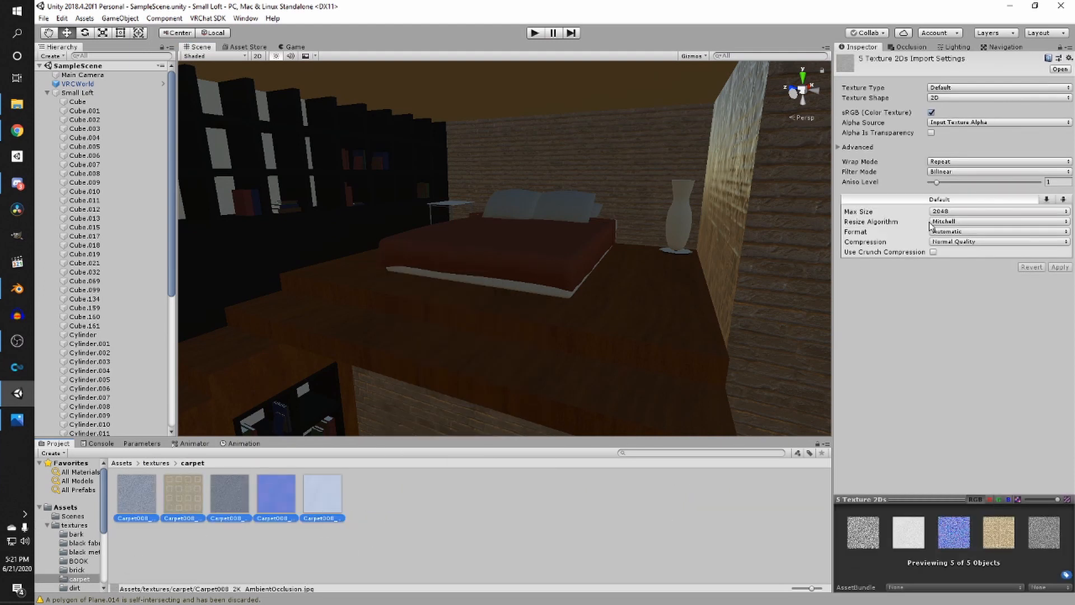
pyautogui.click(950, 213)
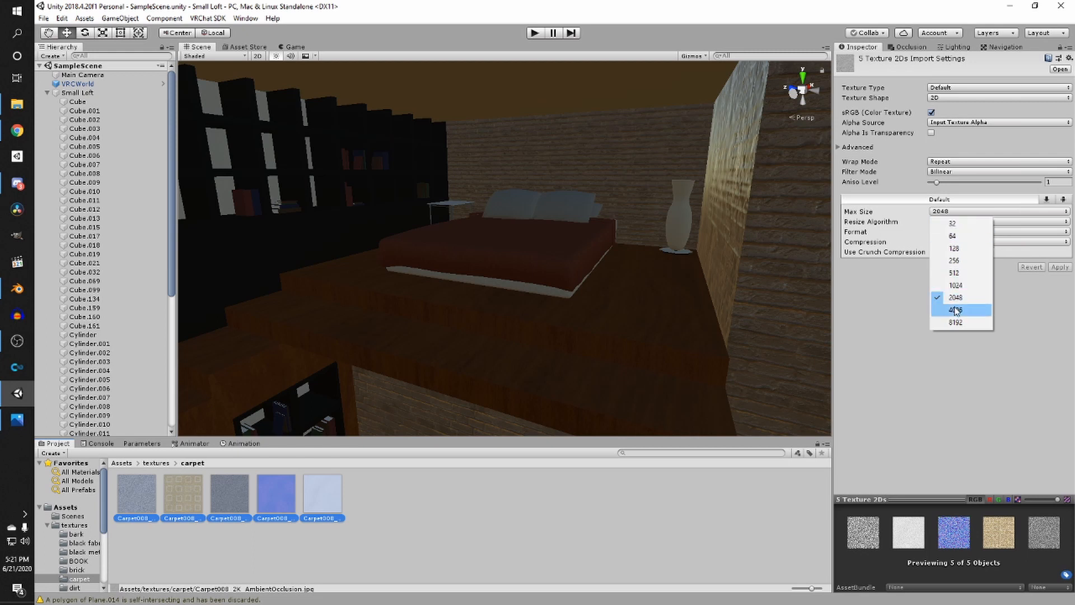
pyautogui.click(955, 274)
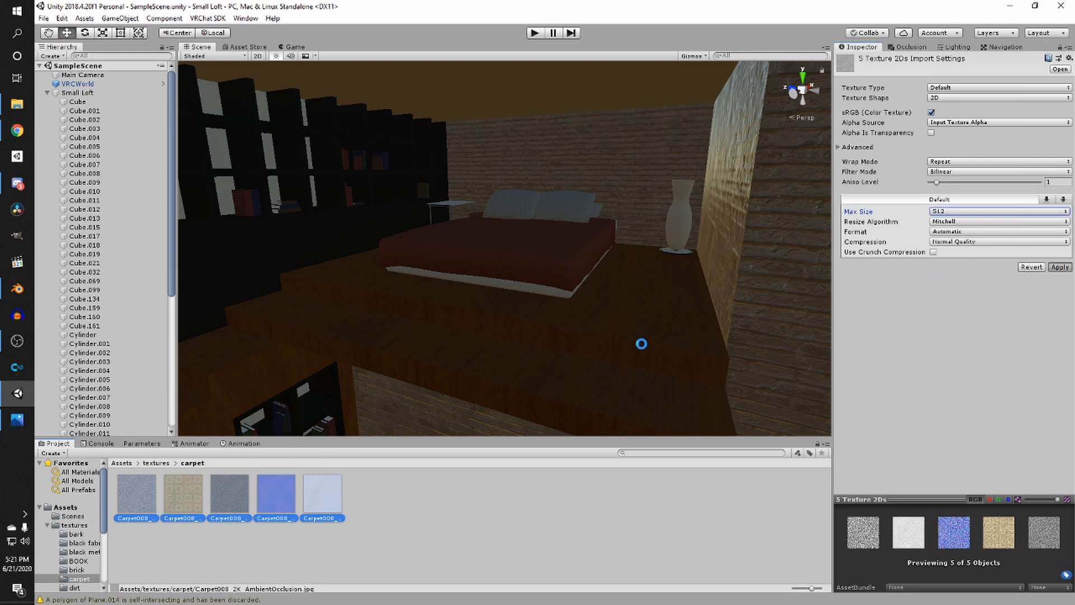
pyautogui.rightClick(421, 525)
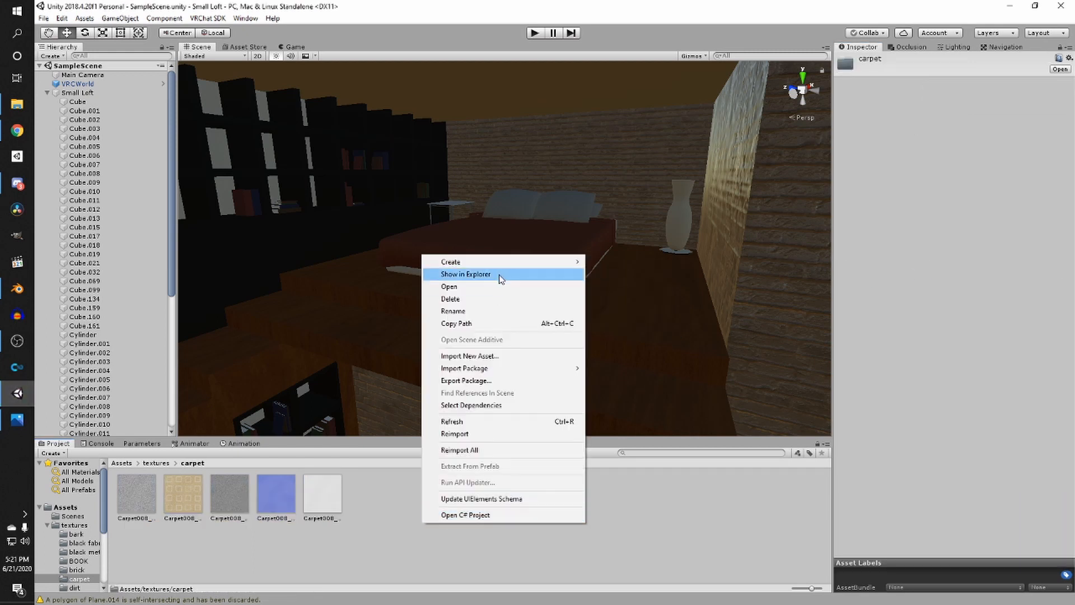
pyautogui.click(500, 275)
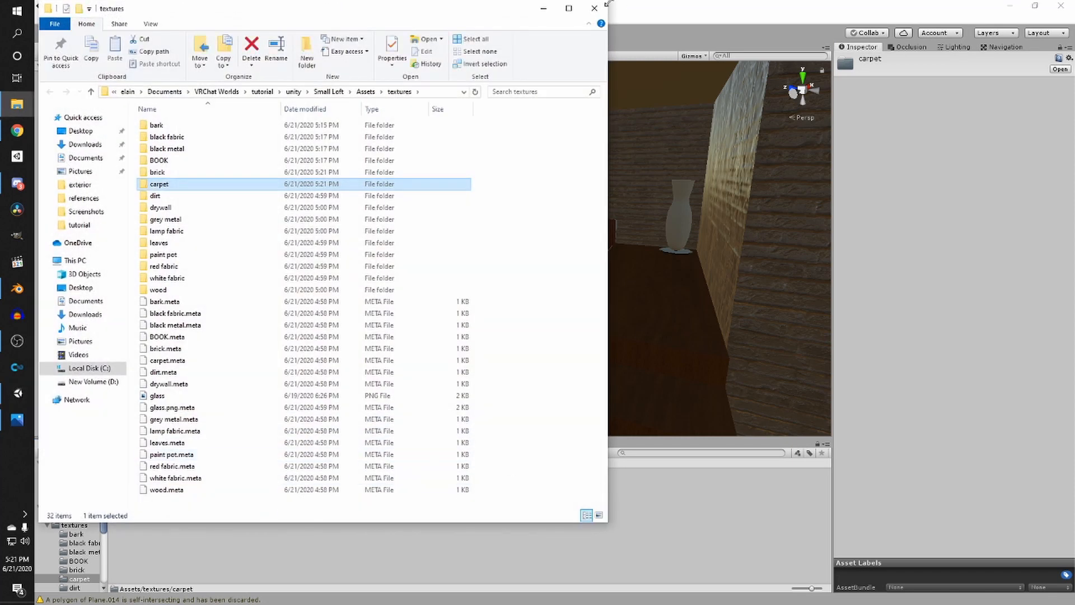
pyautogui.click(602, 6)
# - Create a new material in the carpet folder named carpet
pyautogui.rightClick(449, 499)
pyautogui.moveTo(525, 242)
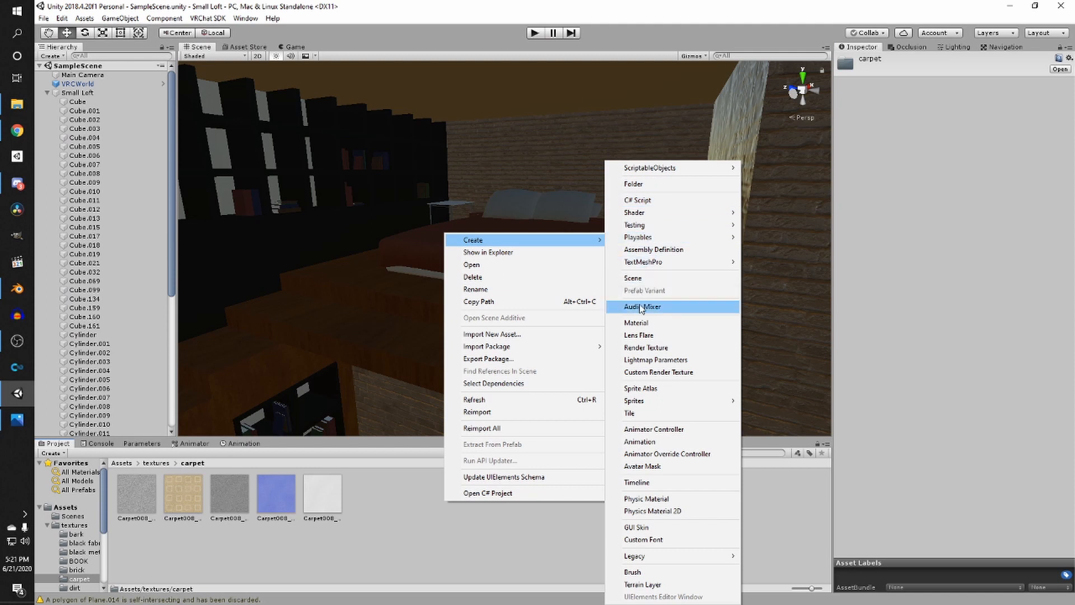
pyautogui.click(638, 324)
pyautogui.write('carpet')
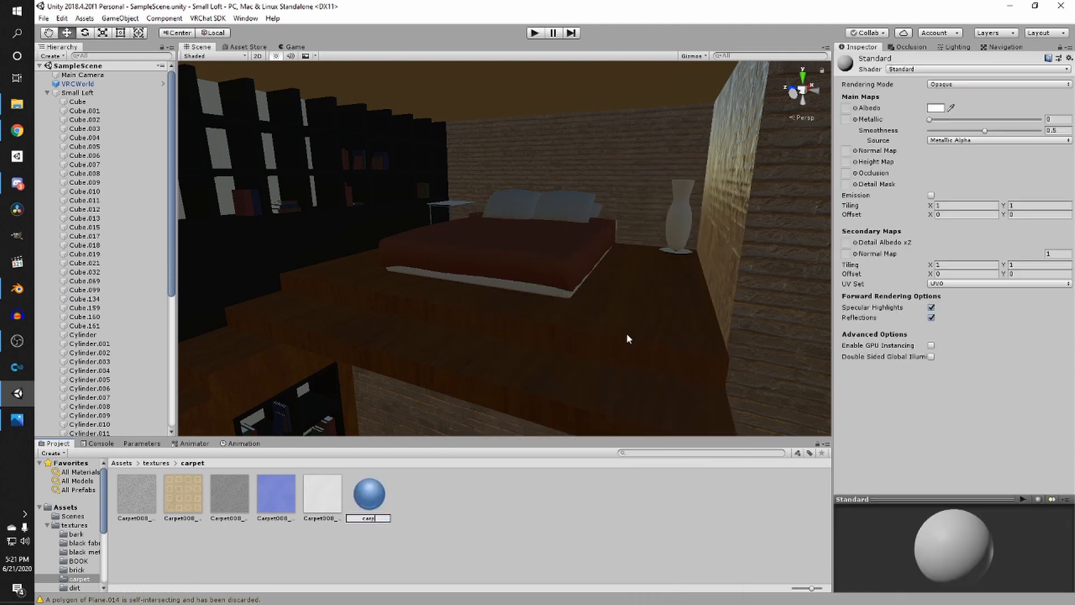
pyautogui.press('Return')
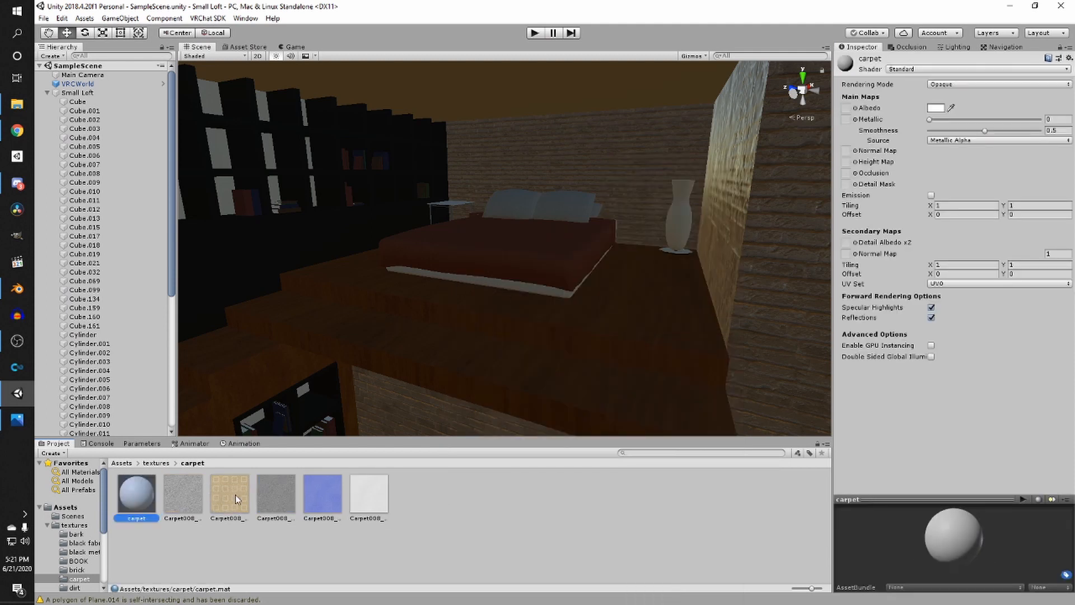
# - Assign the carpet color texture as albedo and the carpet normal texture as normal map, fixing its import type
pyautogui.moveTo(235, 495); pyautogui.dragTo(847, 109)
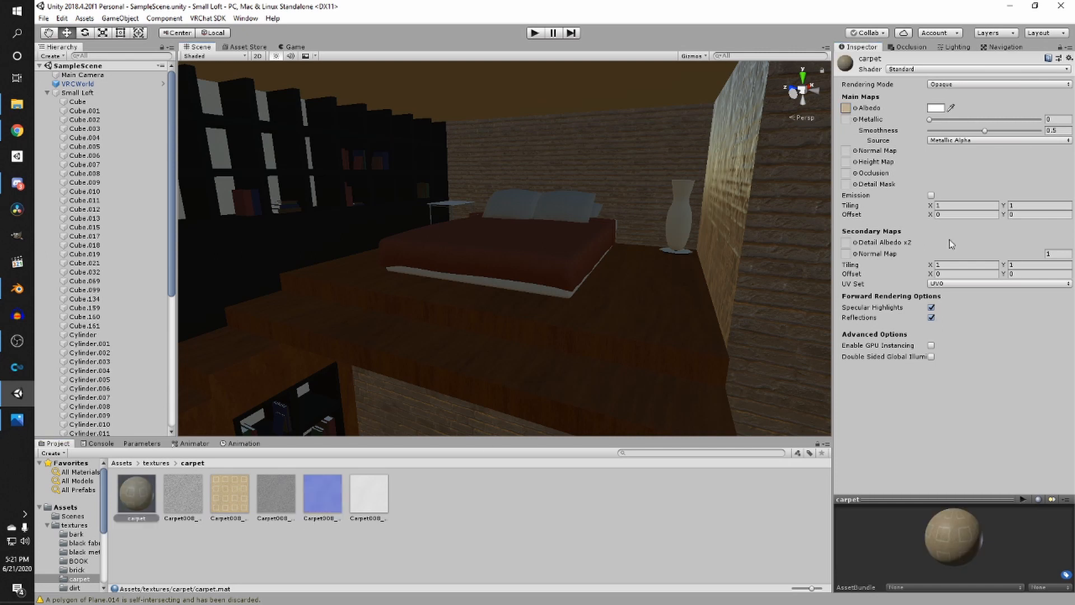
pyautogui.moveTo(322, 493); pyautogui.dragTo(846, 151)
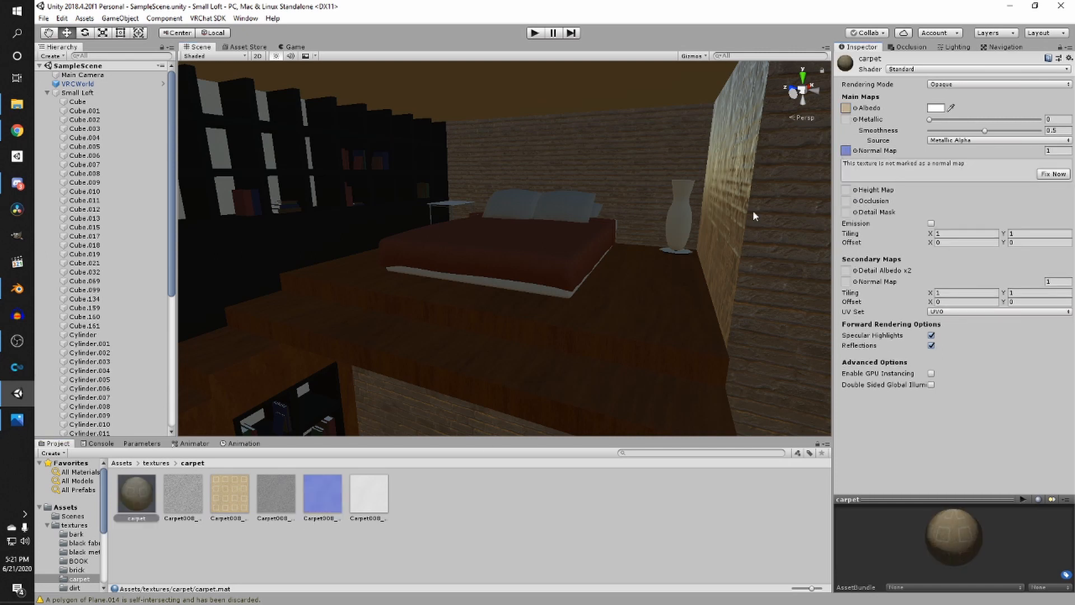
pyautogui.click(1067, 175)
# - Assign the carpet displacement texture as the height map and lower the carpet smoothness to about 0.05
pyautogui.click(263, 488)
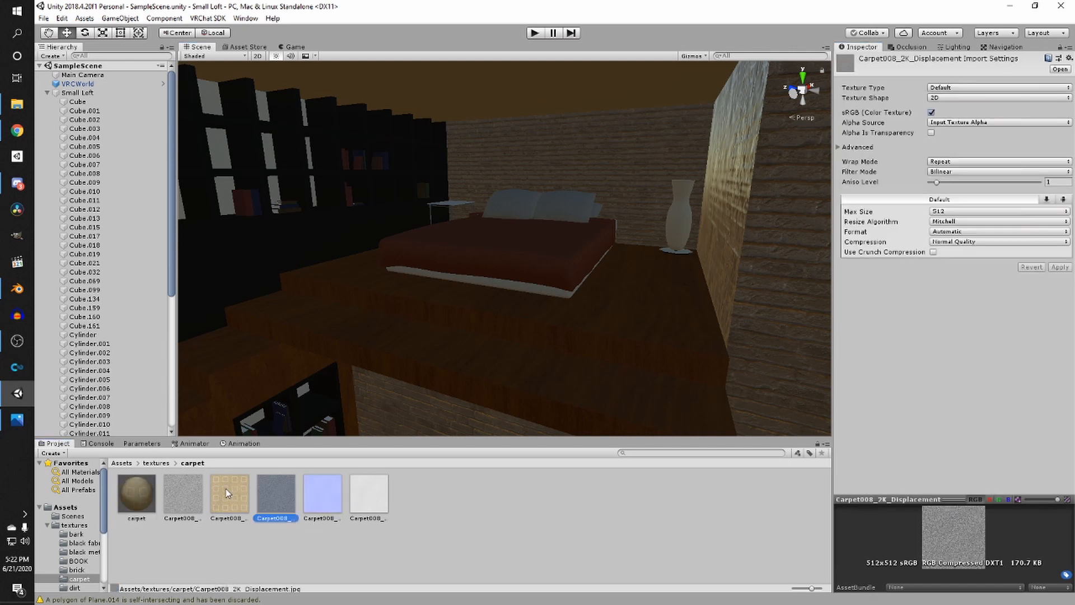
pyautogui.click(136, 493)
pyautogui.moveTo(276, 493); pyautogui.dragTo(846, 161)
pyautogui.moveTo(951, 162); pyautogui.dragTo(979, 165)
pyautogui.moveTo(630, 349); pyautogui.dragTo(526, 255, button='right')
pyautogui.moveTo(978, 130); pyautogui.dragTo(925, 147)
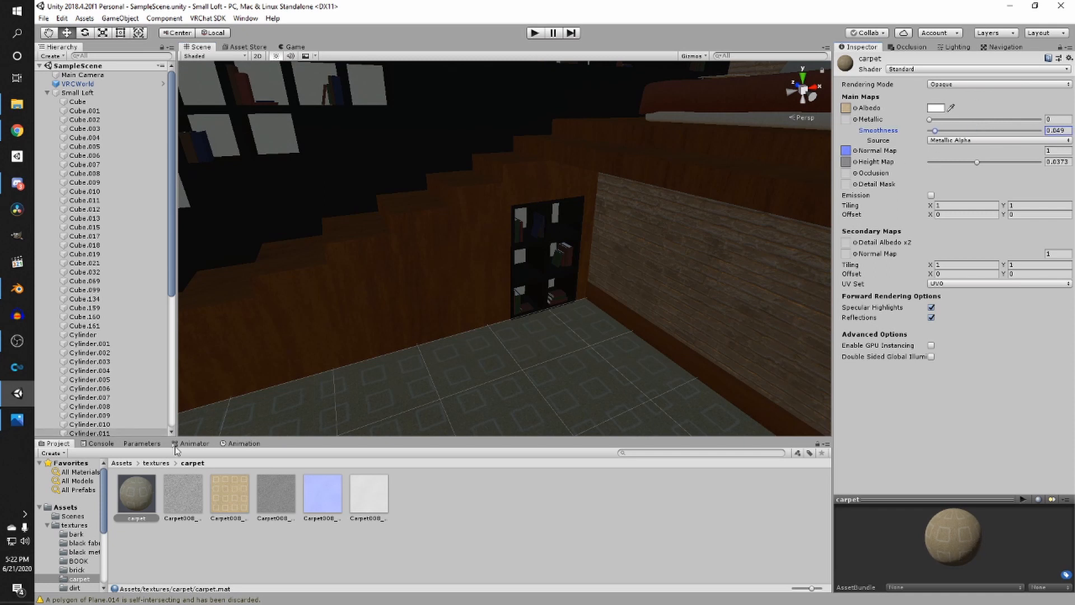
# - Apply the carpet material to the loft floor
pyautogui.moveTo(138, 497); pyautogui.dragTo(503, 357)
pyautogui.press('w')
pyautogui.moveTo(458, 380); pyautogui.dragTo(527, 208, button='right')
# - Reduce the carpet height strength to about 0.031 and smoothness to 0, then save the scene
pyautogui.moveTo(977, 162)
pyautogui.mouseDown()
pyautogui.moveTo(1000, 160)
pyautogui.moveTo(958, 164)
pyautogui.moveTo(970, 165)
pyautogui.mouseUp()
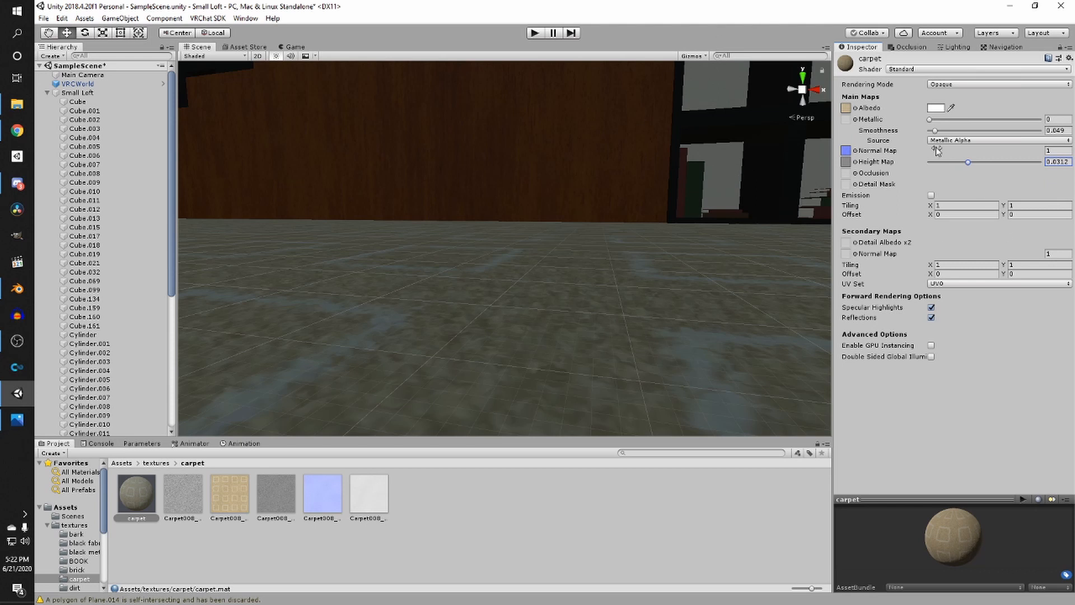
pyautogui.moveTo(711, 245); pyautogui.dragTo(424, 250, button='right')
pyautogui.moveTo(425, 250); pyautogui.dragTo(490, 337, button='middle')
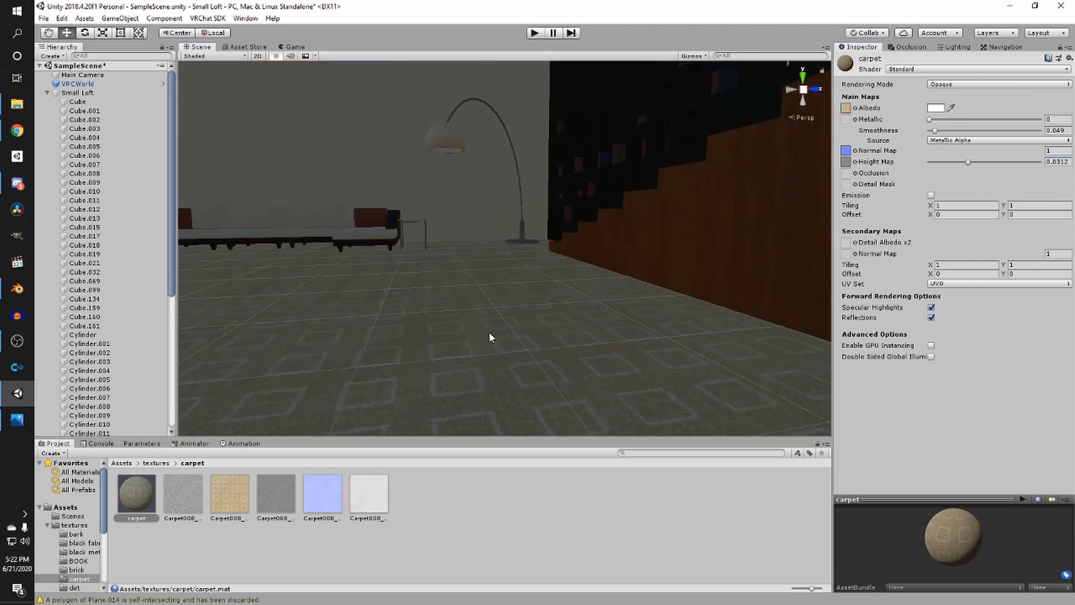
pyautogui.moveTo(936, 131); pyautogui.dragTo(919, 132)
pyautogui.moveTo(688, 194); pyautogui.dragTo(691, 286, button='right')
pyautogui.moveTo(691, 285); pyautogui.dragTo(682, 355, button='middle')
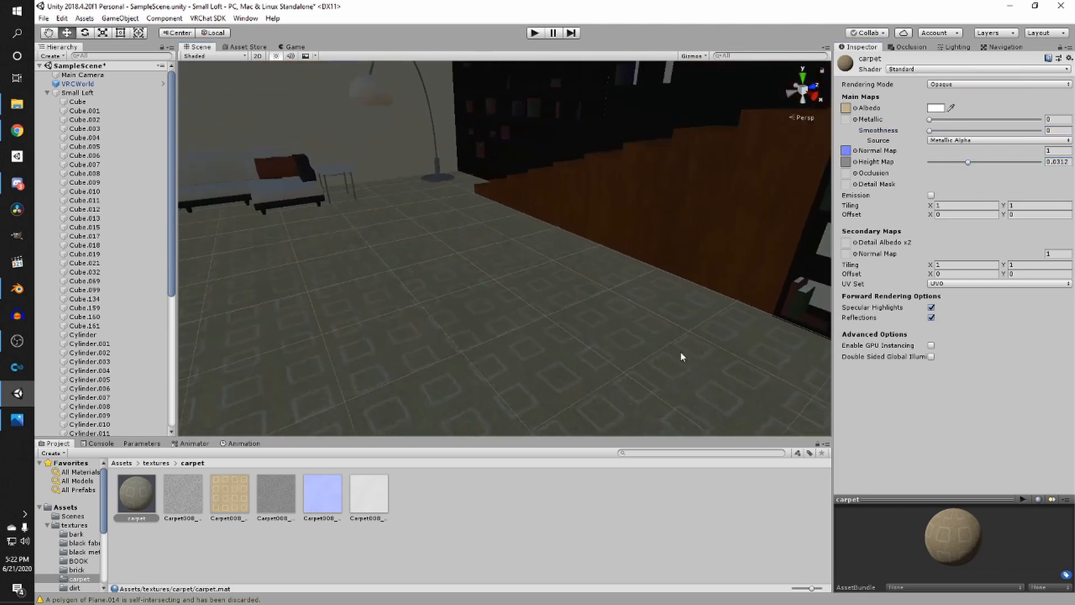
pyautogui.moveTo(682, 356); pyautogui.dragTo(684, 314, button='right')
pyautogui.click(679, 552)
pyautogui.moveTo(592, 344); pyautogui.dragTo(265, 364, button='right')
pyautogui.hotkey('ctrl', 's')
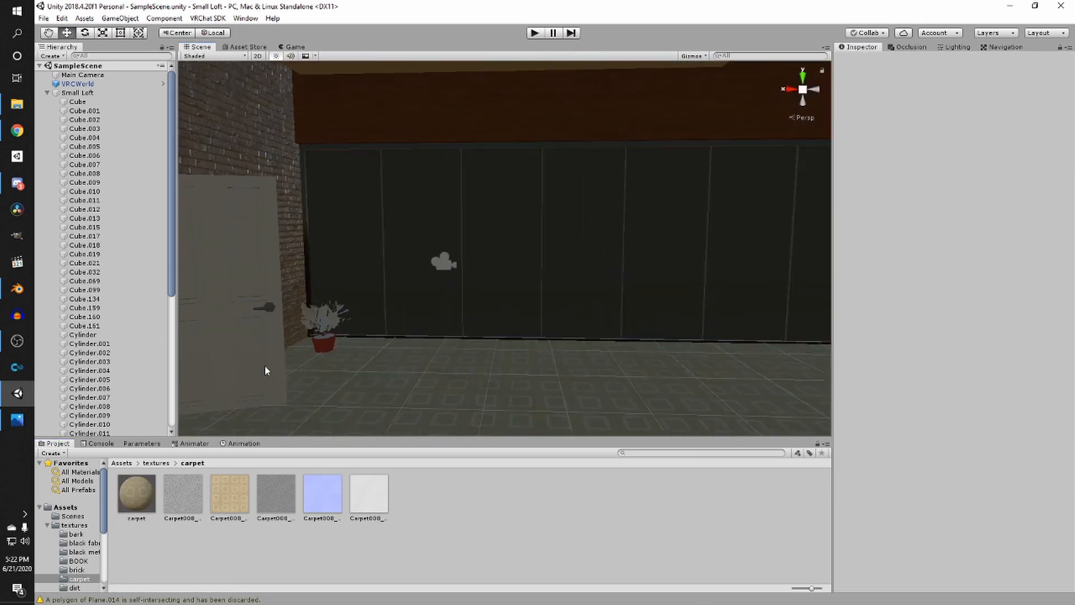
# - Open the dirt texture folder and set the max size of all five dirt textures to 512, applying it
pyautogui.click(155, 463)
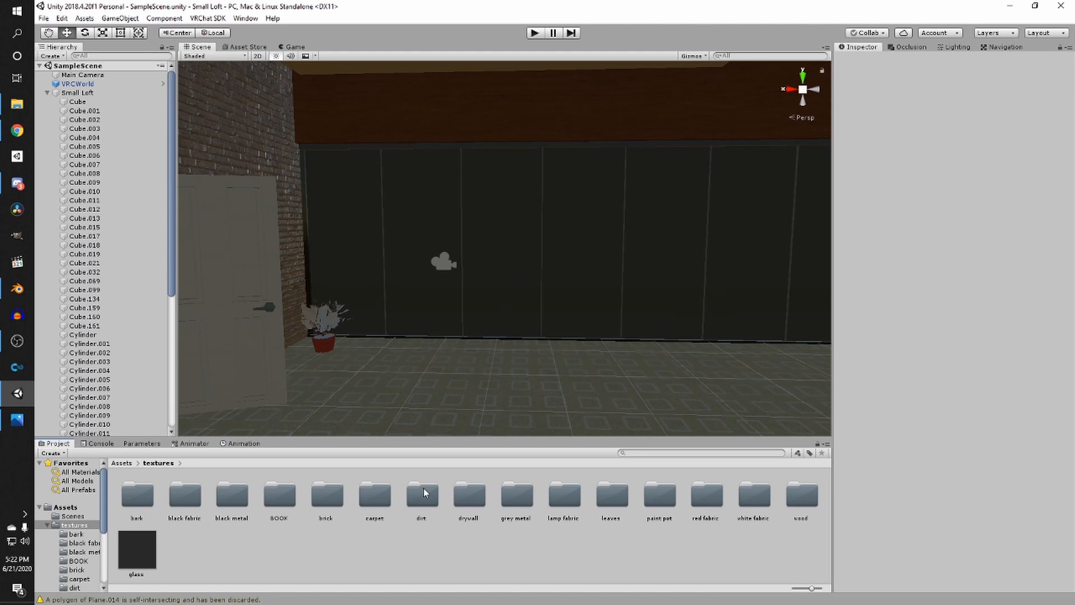
pyautogui.doubleClick(424, 492)
pyautogui.rightClick(356, 498)
pyautogui.click(126, 508)
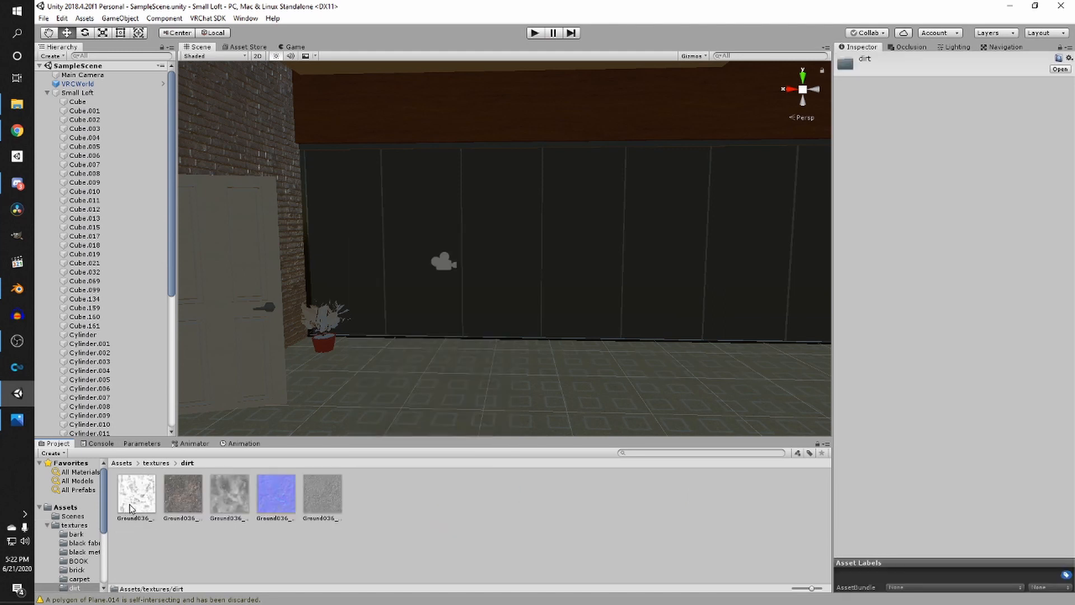
pyautogui.keyDown('shift'); pyautogui.click(331, 509); pyautogui.keyUp('shift')
pyautogui.click(941, 213)
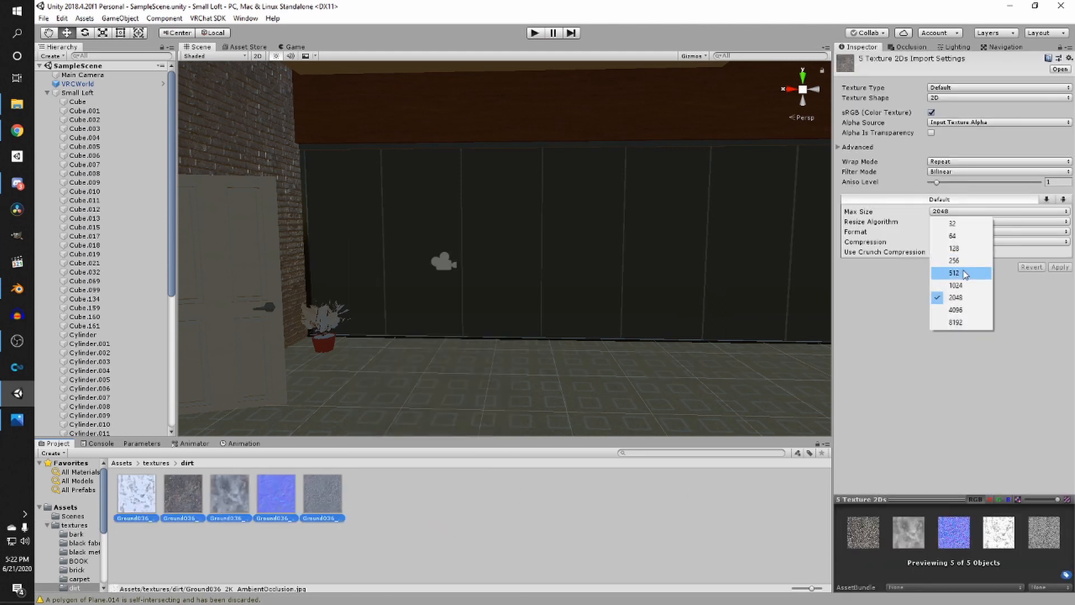
pyautogui.click(954, 273)
pyautogui.click(1060, 267)
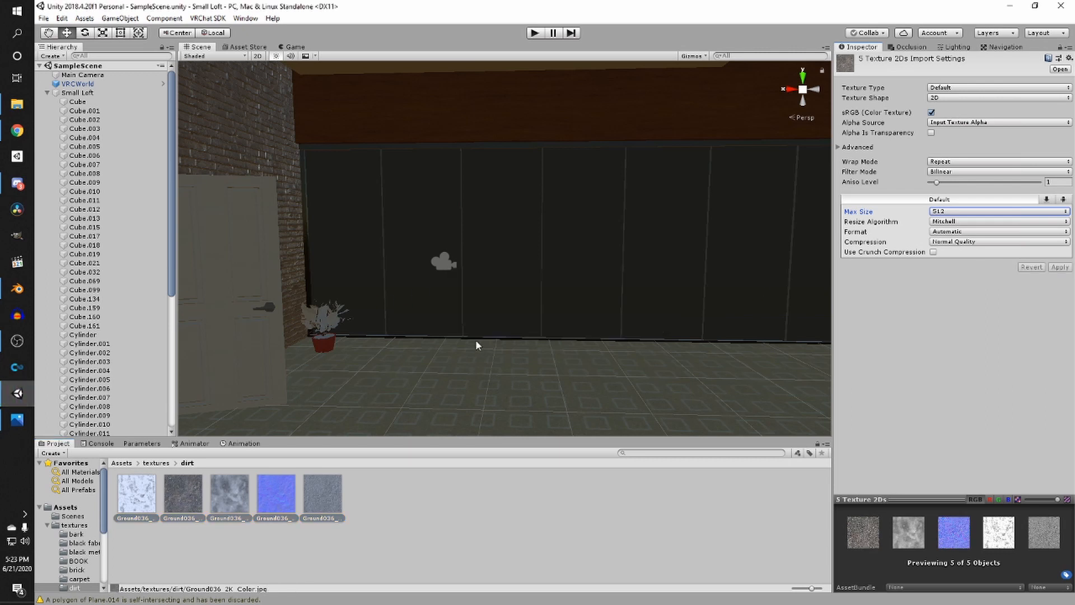
# - Create a new material in the dirt folder named dirt
pyautogui.rightClick(471, 506)
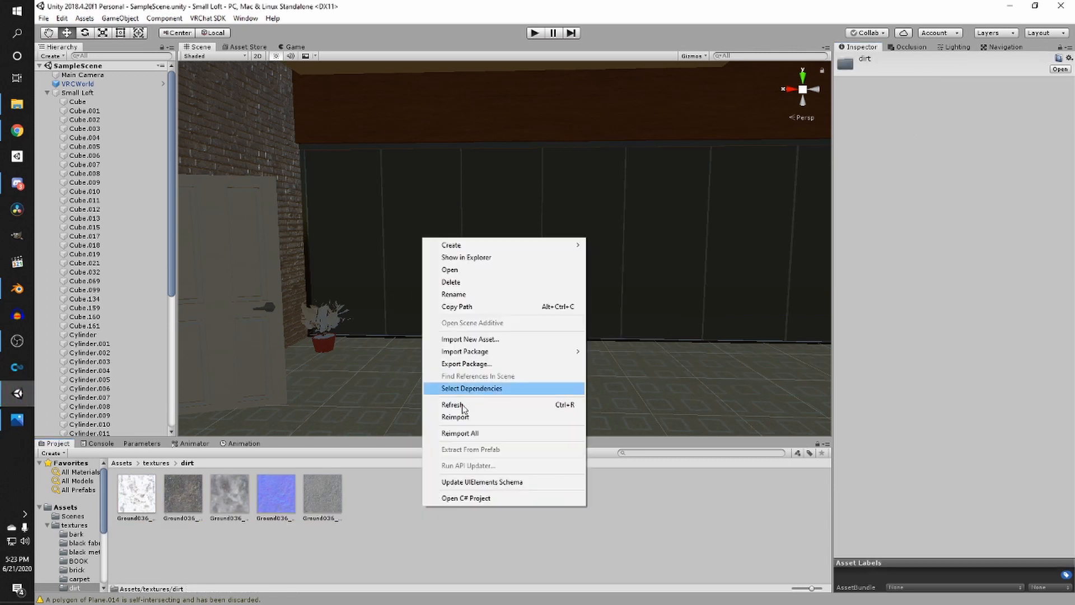
pyautogui.moveTo(477, 252)
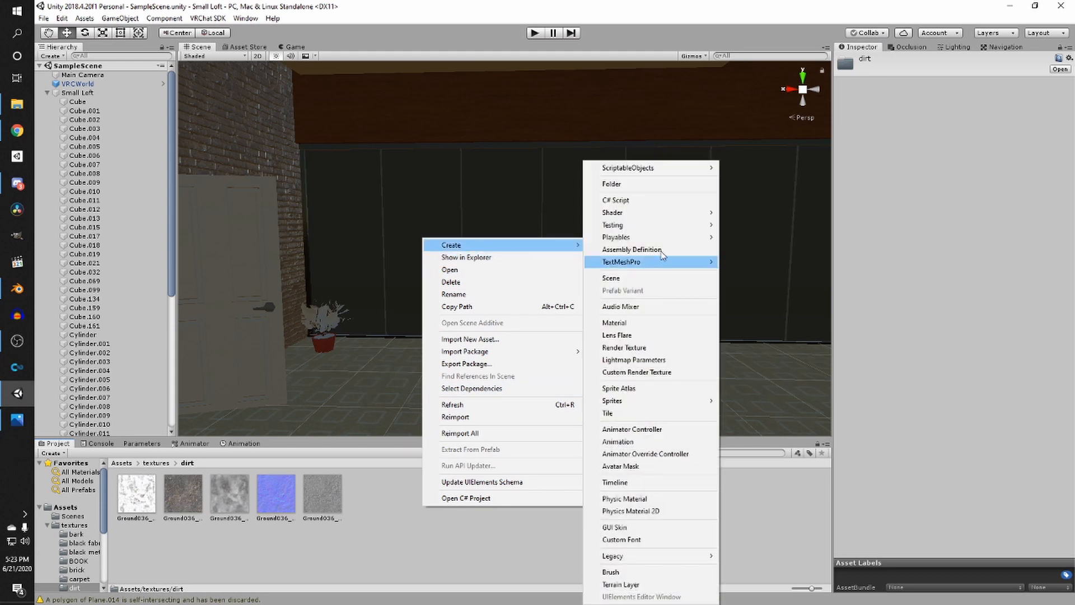
pyautogui.click(658, 323)
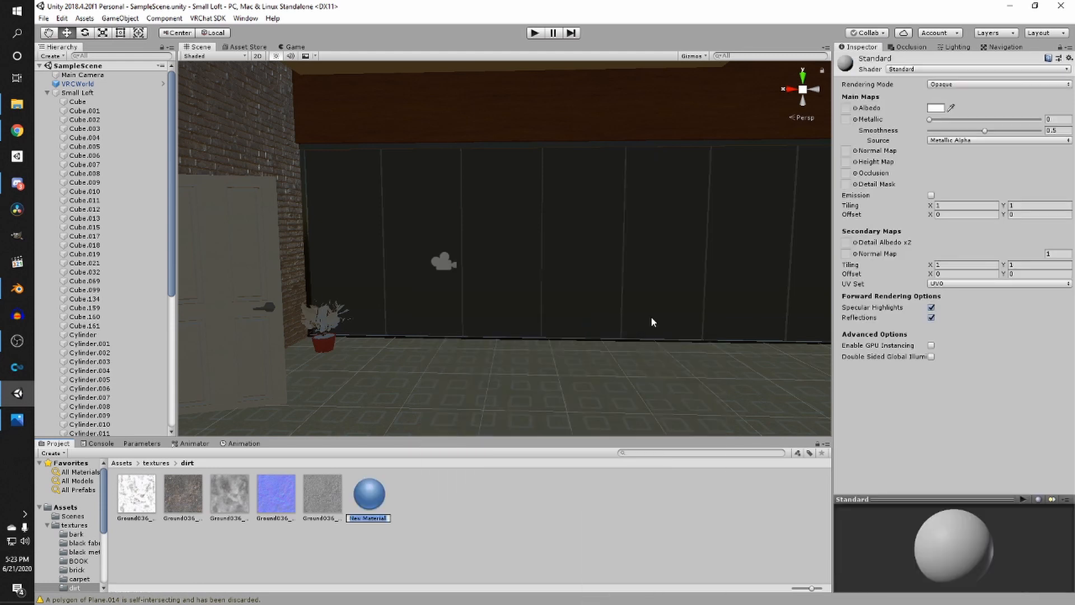
pyautogui.write('dirt')
pyautogui.press('Return')
# - Assign the dirt color texture as albedo and the dirt normal texture as normal map, fixing its import type
pyautogui.moveTo(229, 492); pyautogui.dragTo(846, 108)
pyautogui.moveTo(330, 493); pyautogui.dragTo(846, 151)
pyautogui.click(1055, 173)
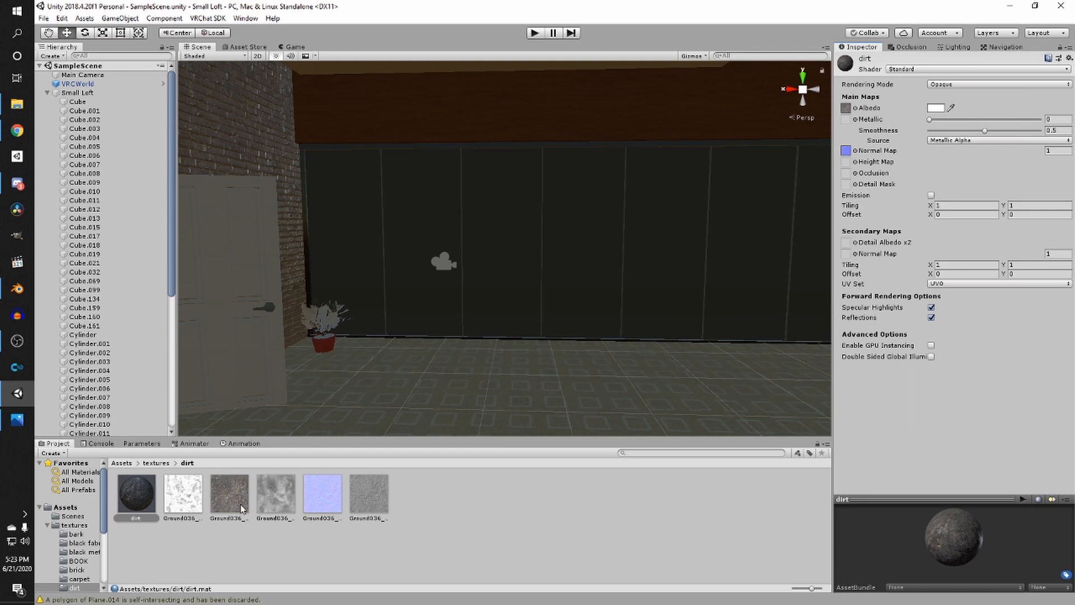
# - Assign the dirt displacement texture as the height map and raise its strength to about 0.079
pyautogui.click(270, 504)
pyautogui.click(137, 496)
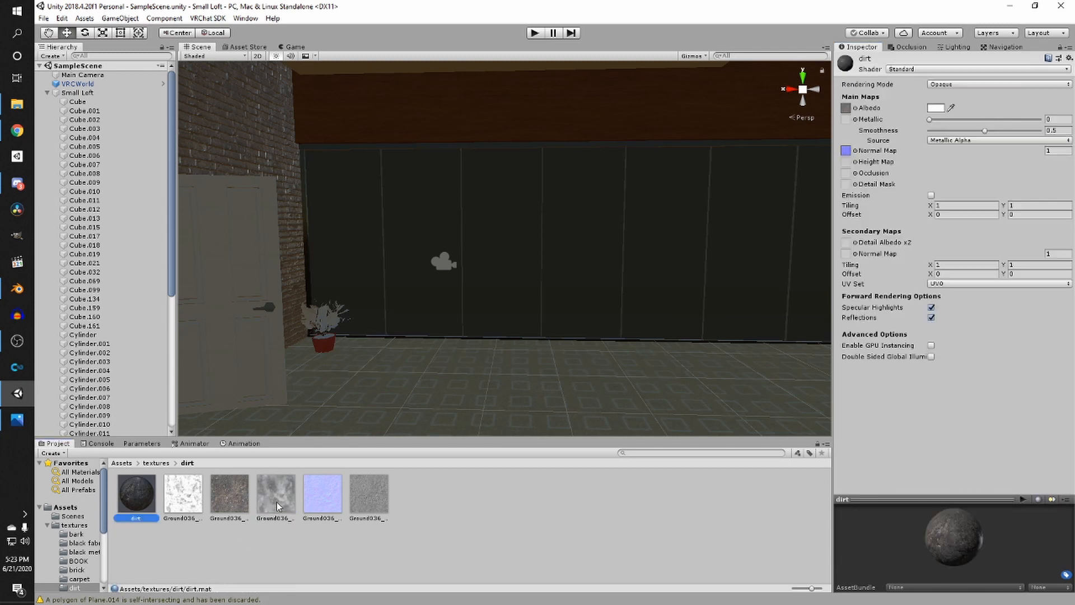
pyautogui.moveTo(278, 504); pyautogui.dragTo(845, 162)
pyautogui.moveTo(988, 162); pyautogui.dragTo(1037, 162)
# - Apply the dirt material to the plant pot's soil
pyautogui.moveTo(644, 280); pyautogui.dragTo(414, 315, button='right')
pyautogui.scroll(6, 414, 314)
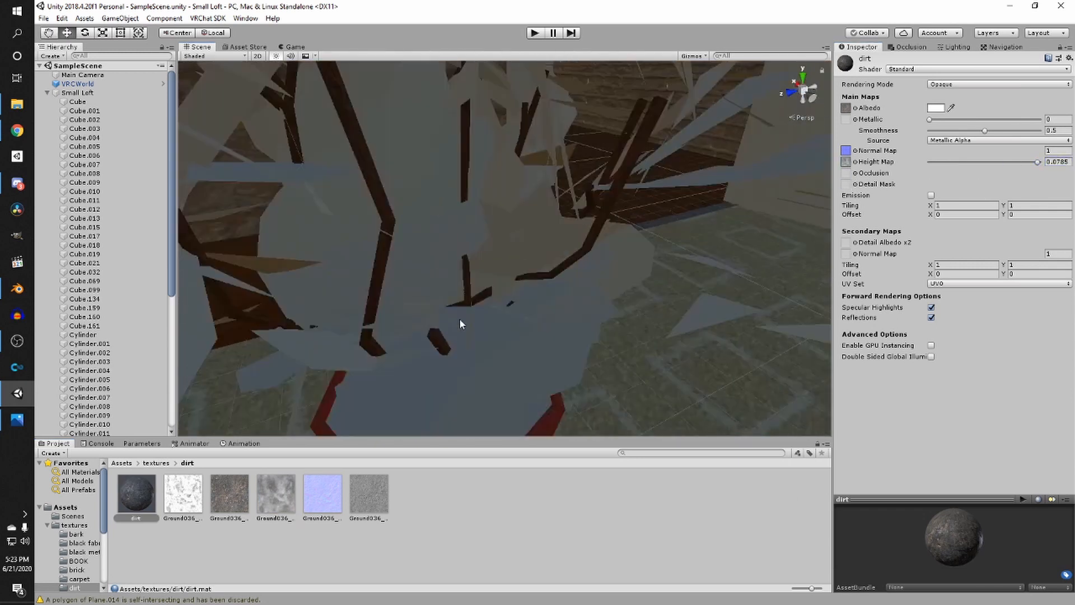
pyautogui.scroll(-3, 459, 318)
pyautogui.moveTo(459, 318); pyautogui.dragTo(496, 302, button='middle')
pyautogui.moveTo(154, 490); pyautogui.dragTo(466, 329)
# - Tint the dirt material's albedo color dark brown
pyautogui.click(940, 108)
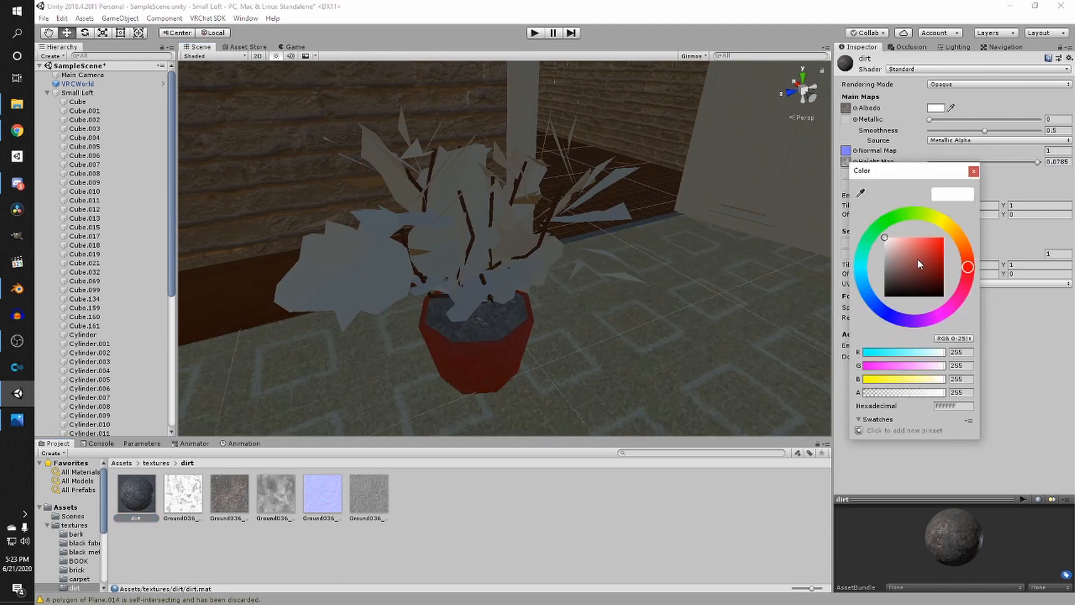
pyautogui.moveTo(970, 268); pyautogui.dragTo(966, 251)
pyautogui.moveTo(912, 266)
pyautogui.mouseDown()
pyautogui.moveTo(921, 251)
pyautogui.moveTo(932, 278)
pyautogui.mouseUp()
pyautogui.scroll(-5, 557, 262)
pyautogui.moveTo(541, 243); pyautogui.dragTo(1001, 409, button='middle')
# - Apply the dirt material to the top of the pot's soil and set the dirt smoothness to 0
pyautogui.moveTo(410, 389); pyautogui.dragTo(501, 327, button='right')
pyautogui.scroll(3, 297, 365)
pyautogui.scroll(3, 480, 407)
pyautogui.scroll(2, 501, 327)
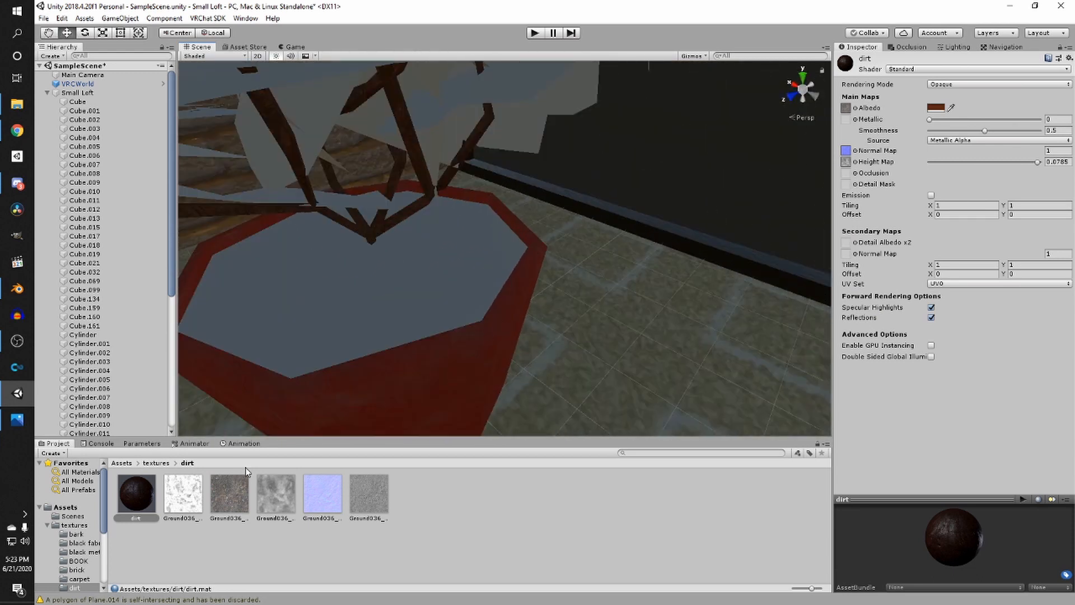
pyautogui.moveTo(181, 476); pyautogui.dragTo(285, 360)
pyautogui.scroll(1, 305, 343)
pyautogui.moveTo(305, 342); pyautogui.dragTo(332, 301, button='middle')
pyautogui.scroll(3, 332, 300)
pyautogui.scroll(-4, 341, 300)
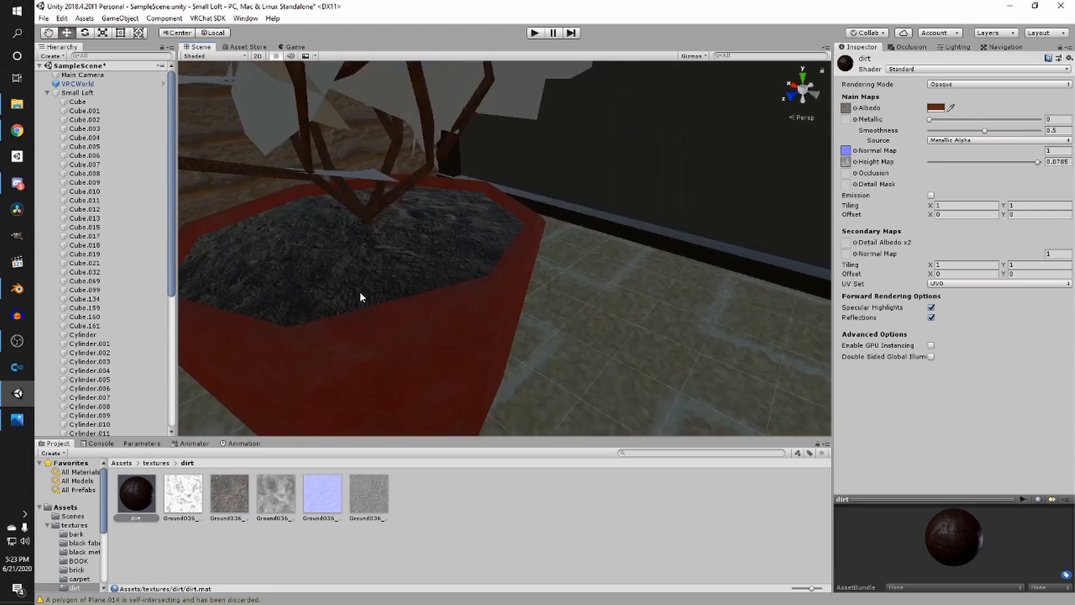
pyautogui.moveTo(360, 297); pyautogui.dragTo(714, 228, button='right')
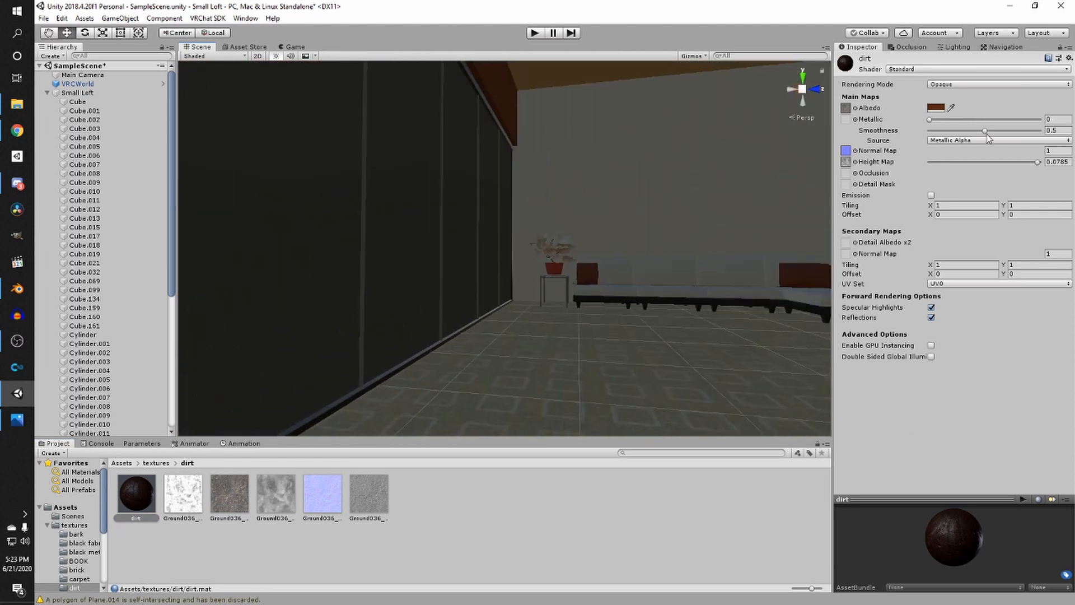
pyautogui.moveTo(986, 132); pyautogui.dragTo(929, 131)
pyautogui.moveTo(686, 204); pyautogui.dragTo(773, 266, button='right')
# - Apply the dirt material to the second potted plant's soil and save the scene
pyautogui.moveTo(139, 507); pyautogui.dragTo(482, 277)
pyautogui.scroll(-5, 482, 278)
pyautogui.moveTo(499, 290); pyautogui.dragTo(553, 348, button='right')
pyautogui.hotkey('ctrl', 's')
# - Create a new material named "drywall" in the drywall texture folder
pyautogui.click(156, 465)
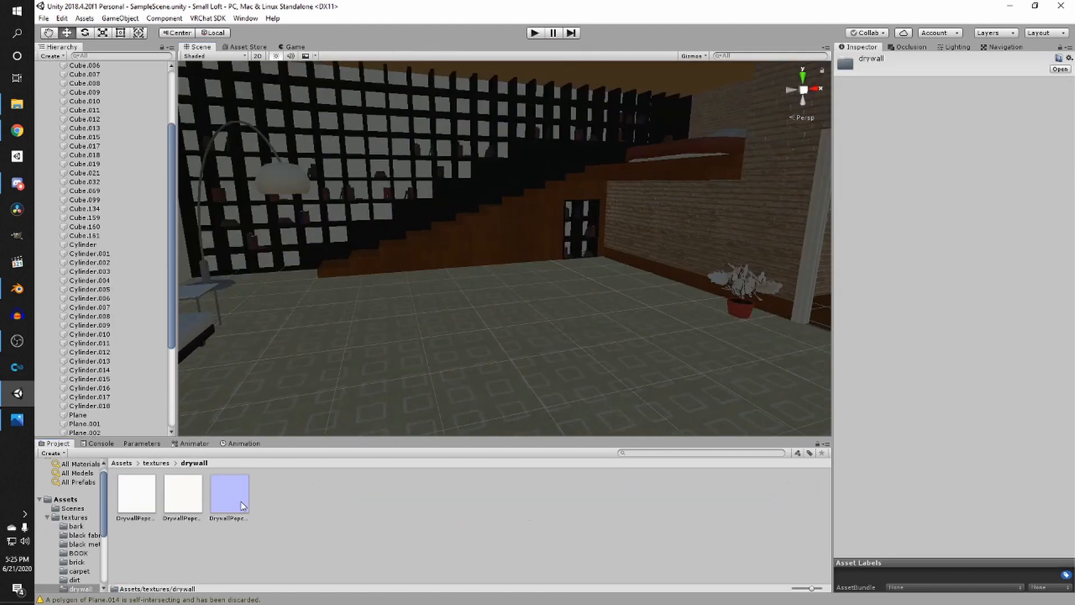
pyautogui.rightClick(290, 491)
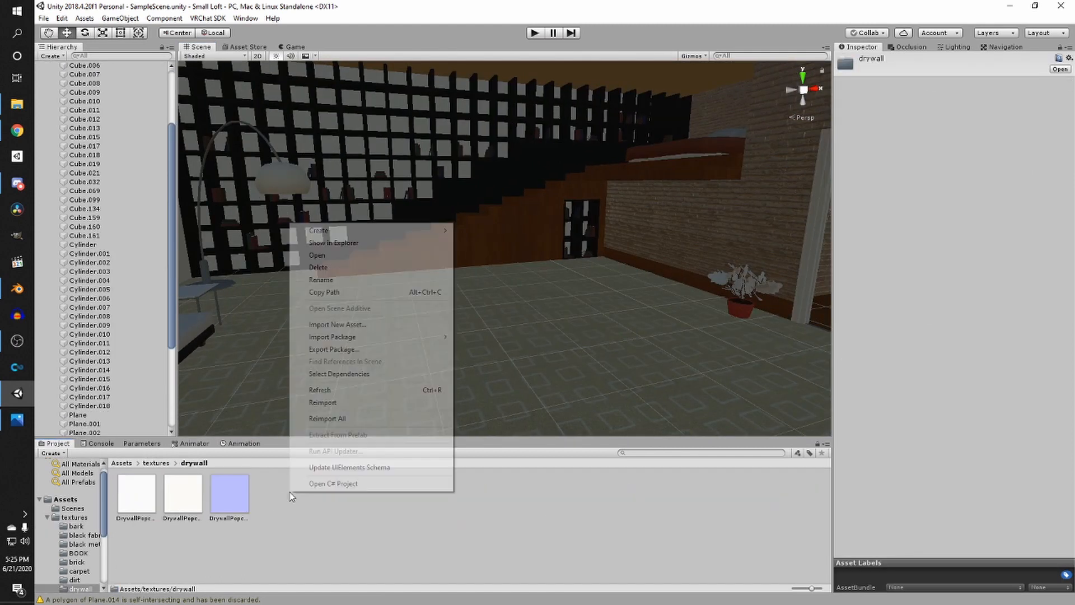
pyautogui.moveTo(336, 237)
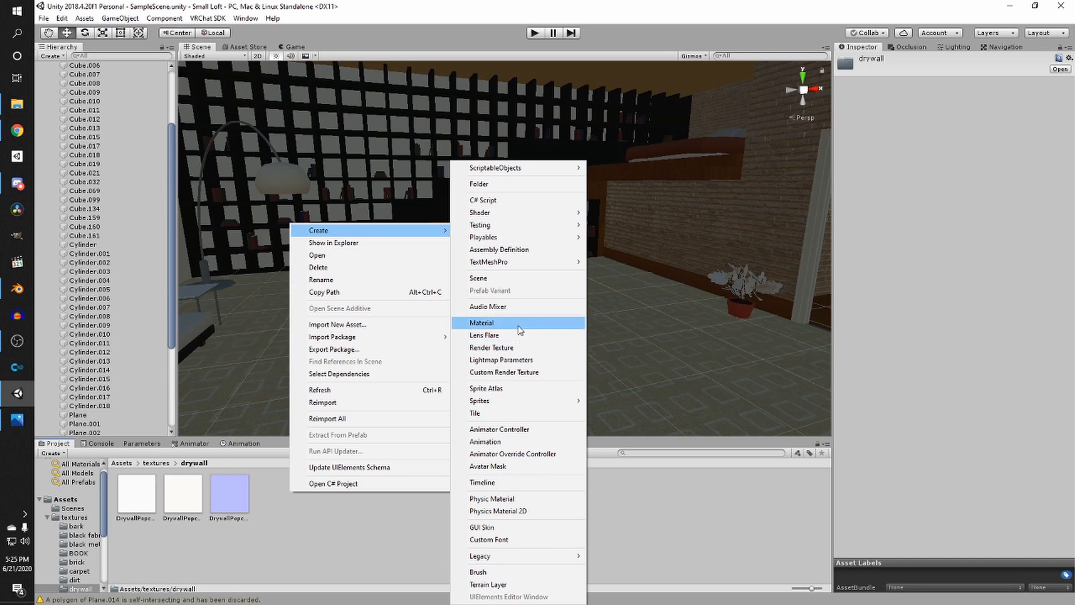
pyautogui.click(517, 323)
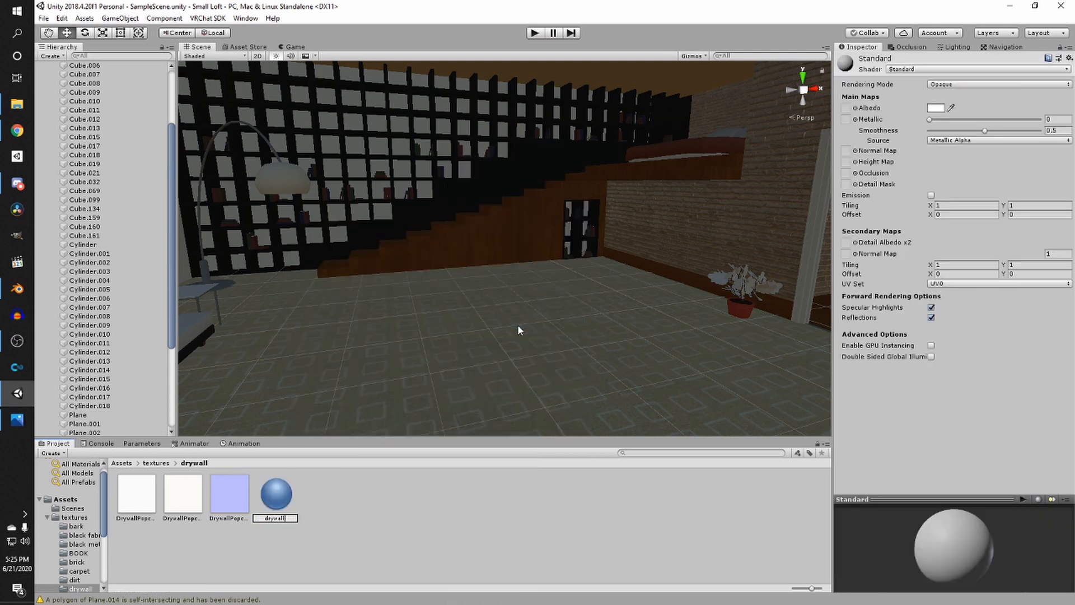
pyautogui.write('drywall')
pyautogui.press('Return')
# - Set the max size of the three drywall textures to 512 and apply the import settings
pyautogui.click(183, 494)
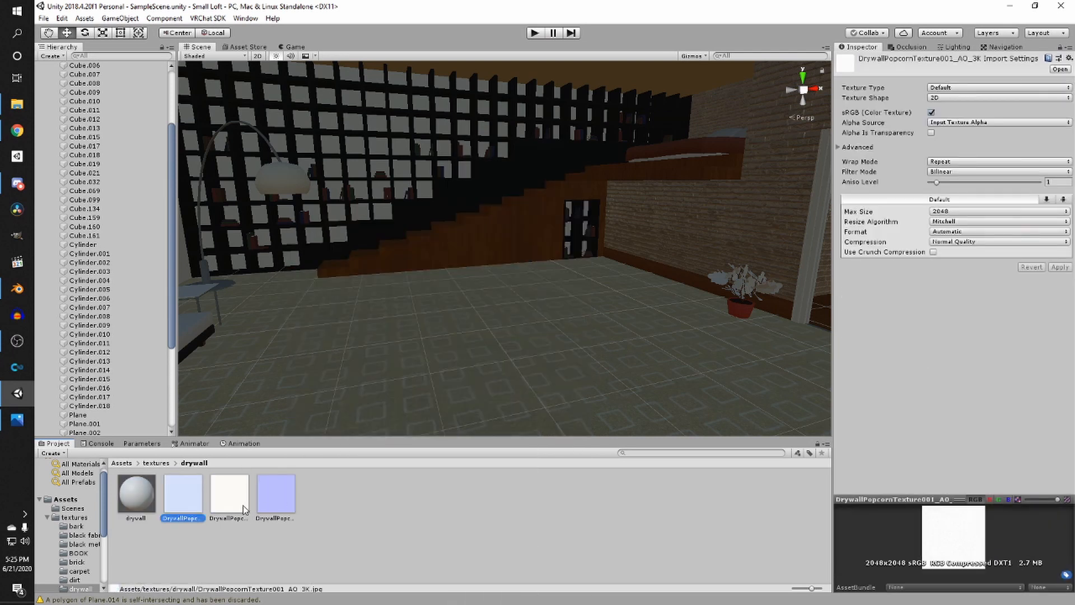
pyautogui.keyDown('shift'); pyautogui.click(281, 496); pyautogui.keyUp('shift')
pyautogui.click(945, 215)
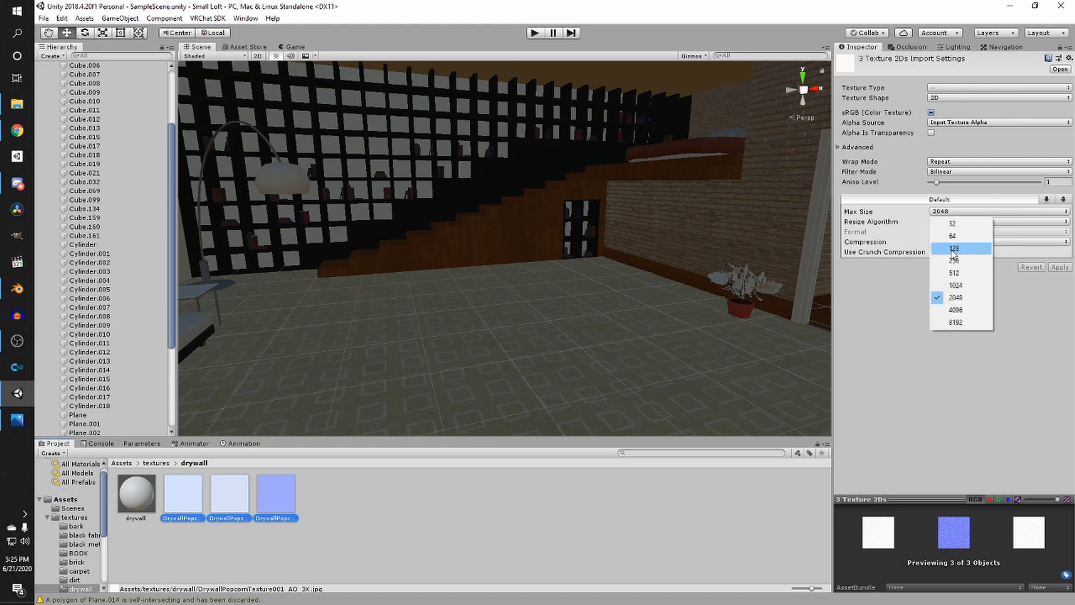
pyautogui.click(955, 262)
pyautogui.click(954, 212)
pyautogui.click(959, 273)
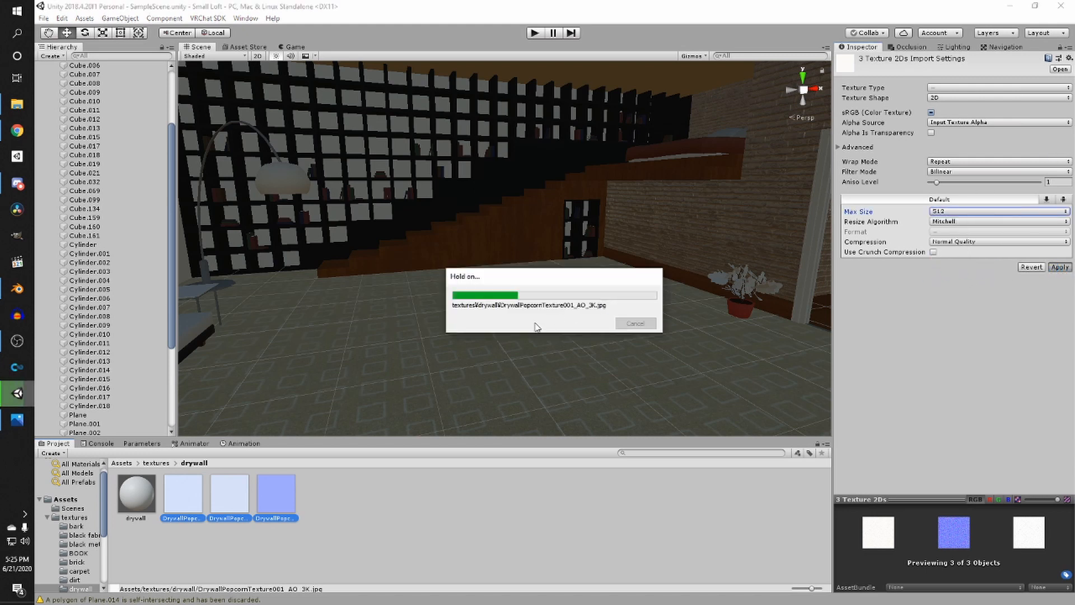
pyautogui.click(6, 341)
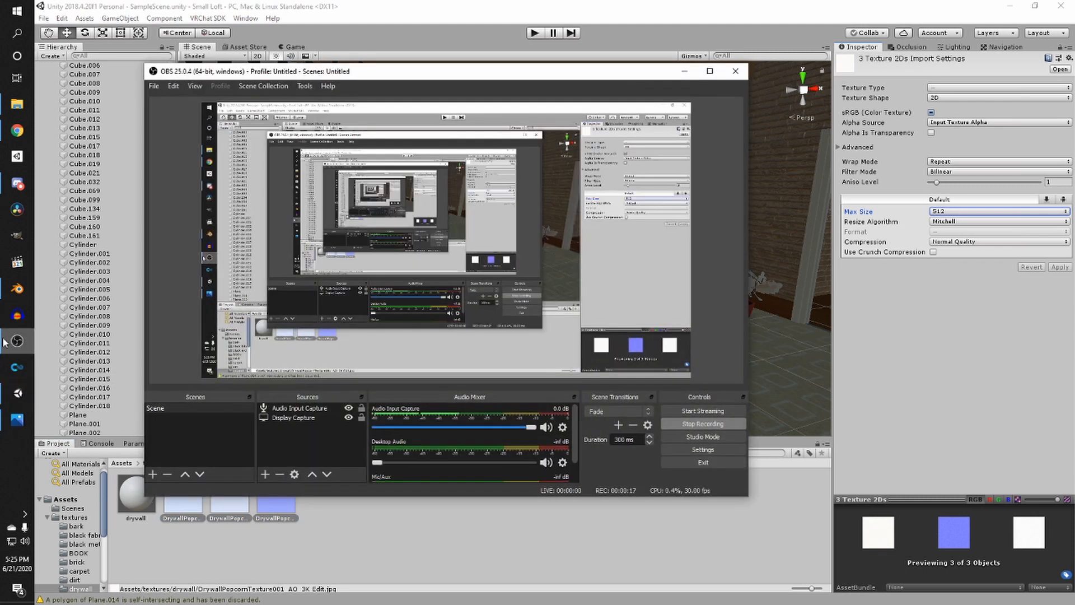
pyautogui.click(5, 341)
# - Assign the drywall normal texture to the drywall material's Normal Map slot
pyautogui.click(135, 493)
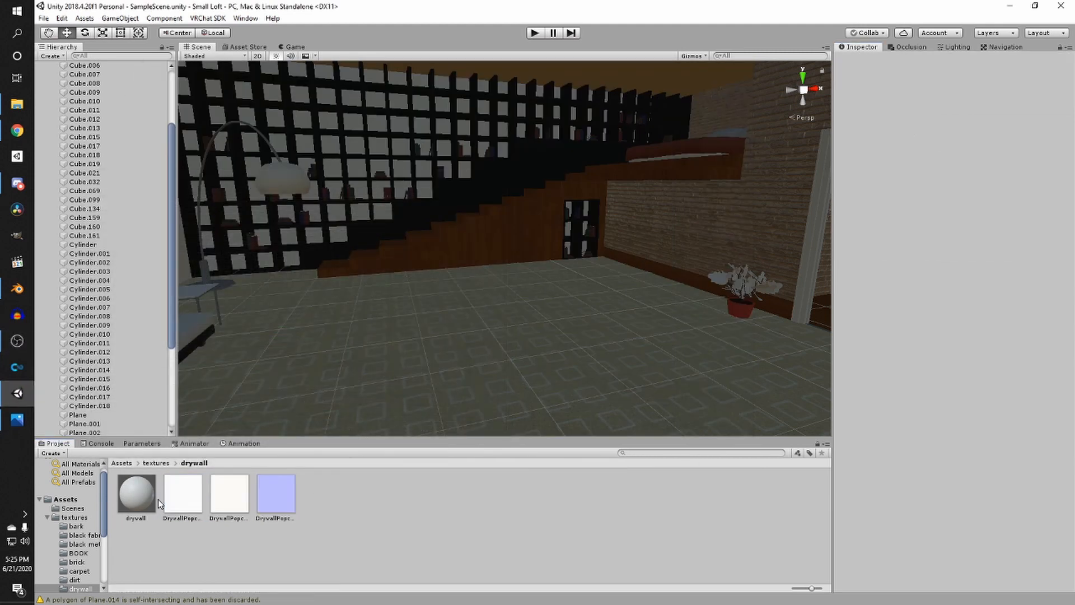
pyautogui.click(182, 496)
pyautogui.click(124, 499)
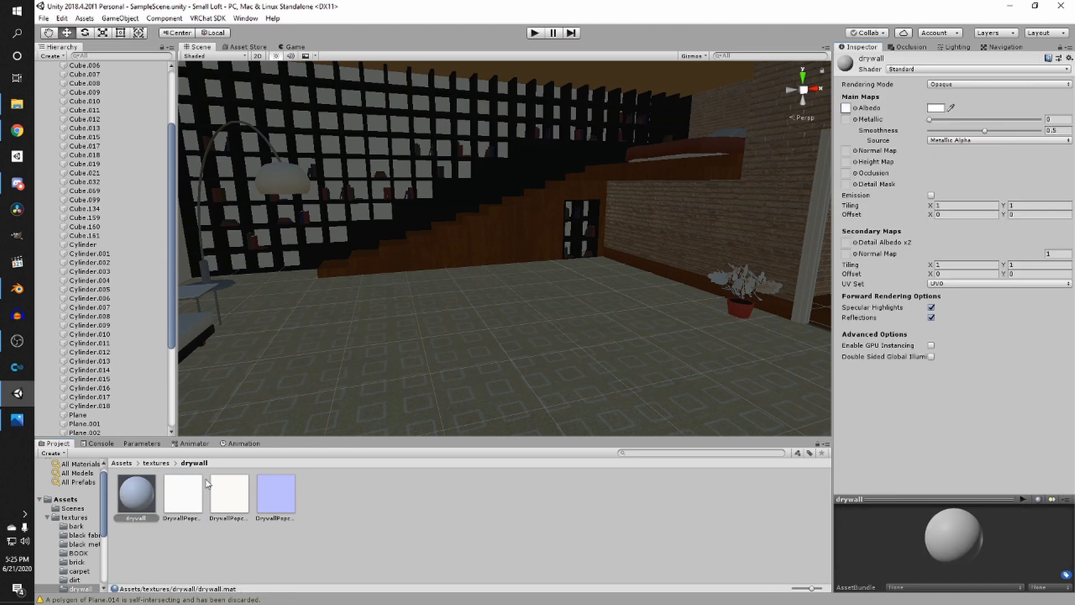
pyautogui.moveTo(276, 492); pyautogui.dragTo(930, 134)
# - Apply the drywall material to the walls and set its smoothness to about 0.93
pyautogui.moveTo(661, 182); pyautogui.dragTo(297, 229, button='right')
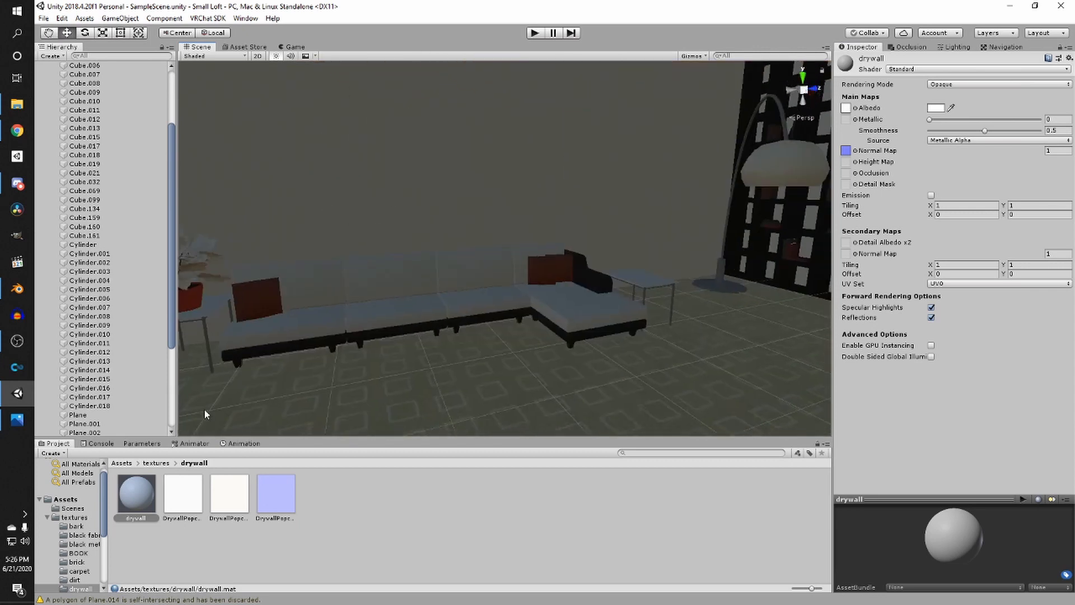
pyautogui.moveTo(157, 485); pyautogui.dragTo(385, 173)
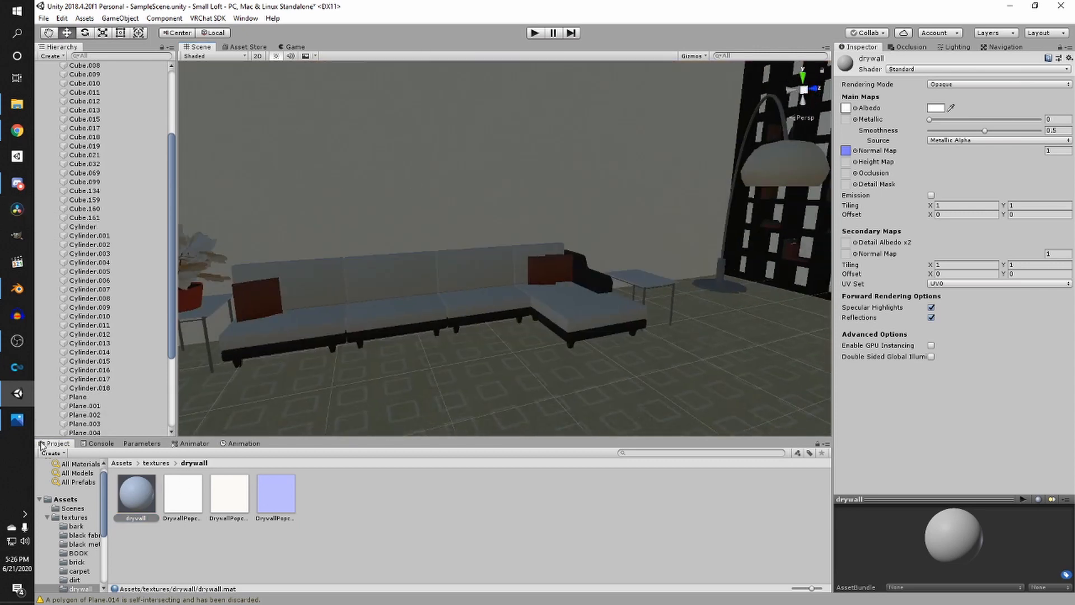
pyautogui.click(14, 420)
pyautogui.click(13, 420)
pyautogui.moveTo(347, 268); pyautogui.dragTo(466, 299, button='right')
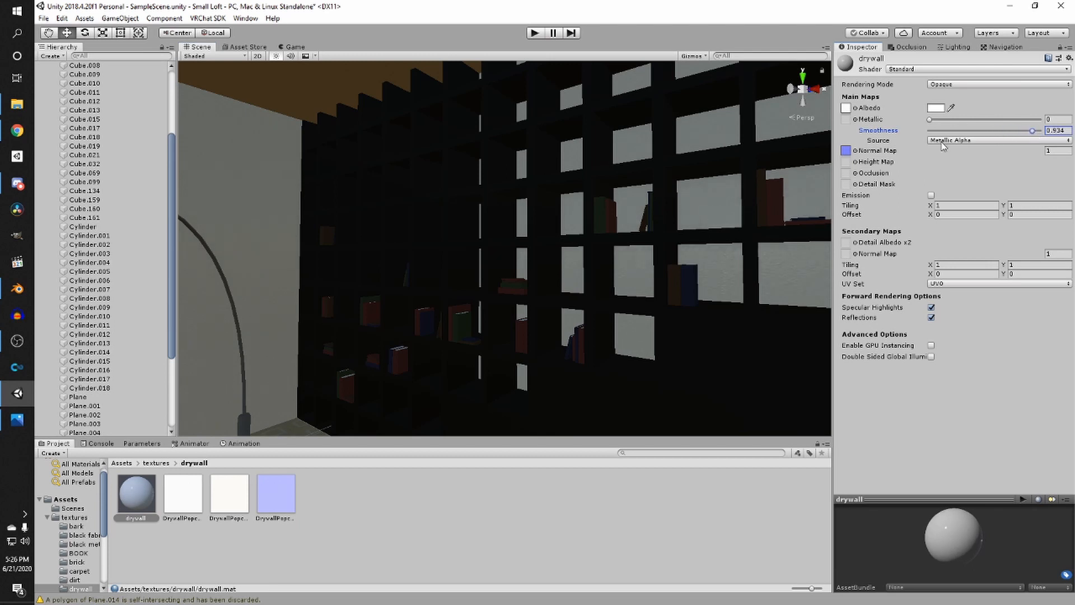
# - Inspect the bookshelf and walls in the scene view
pyautogui.scroll(10, 557, 290)
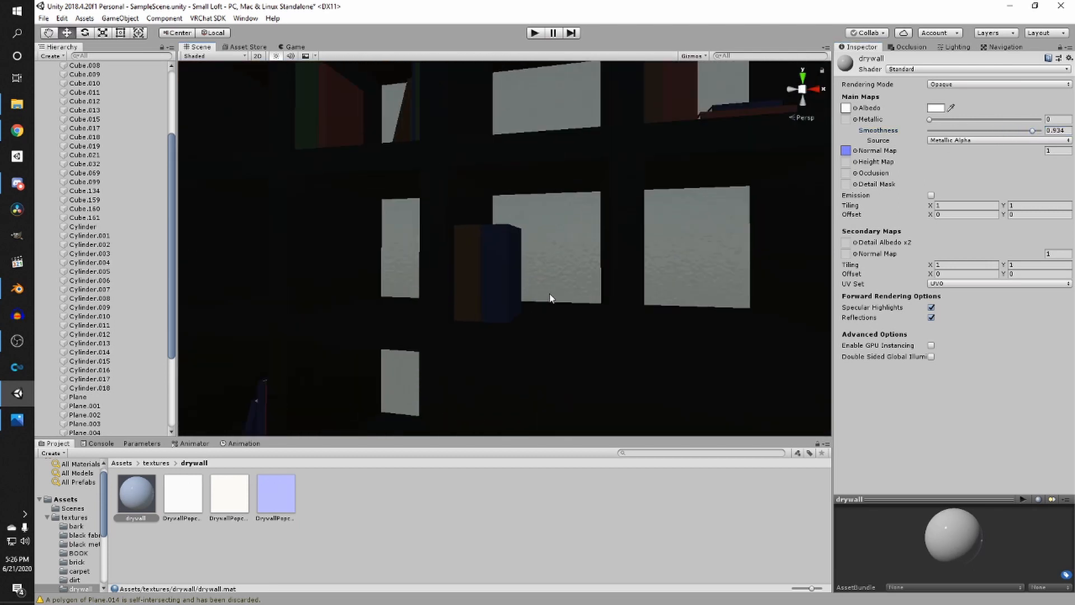
pyautogui.scroll(5, 549, 294)
pyautogui.scroll(-10, 600, 275)
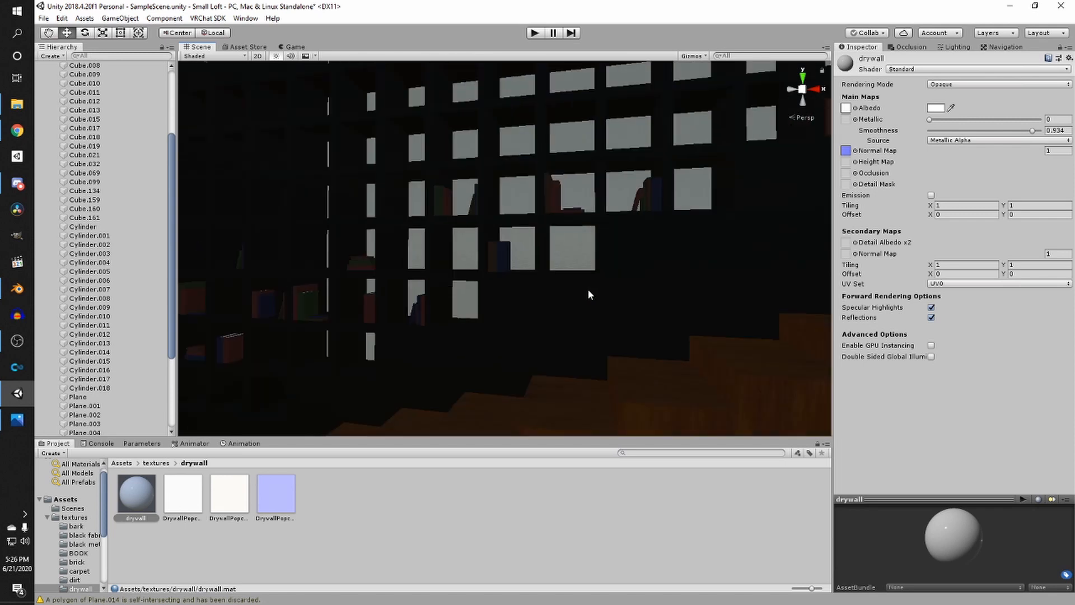
pyautogui.moveTo(587, 288); pyautogui.dragTo(435, 127, button='middle')
pyautogui.scroll(-2, 560, 179)
pyautogui.moveTo(592, 189); pyautogui.dragTo(516, 192, button='middle')
pyautogui.scroll(4, 542, 210)
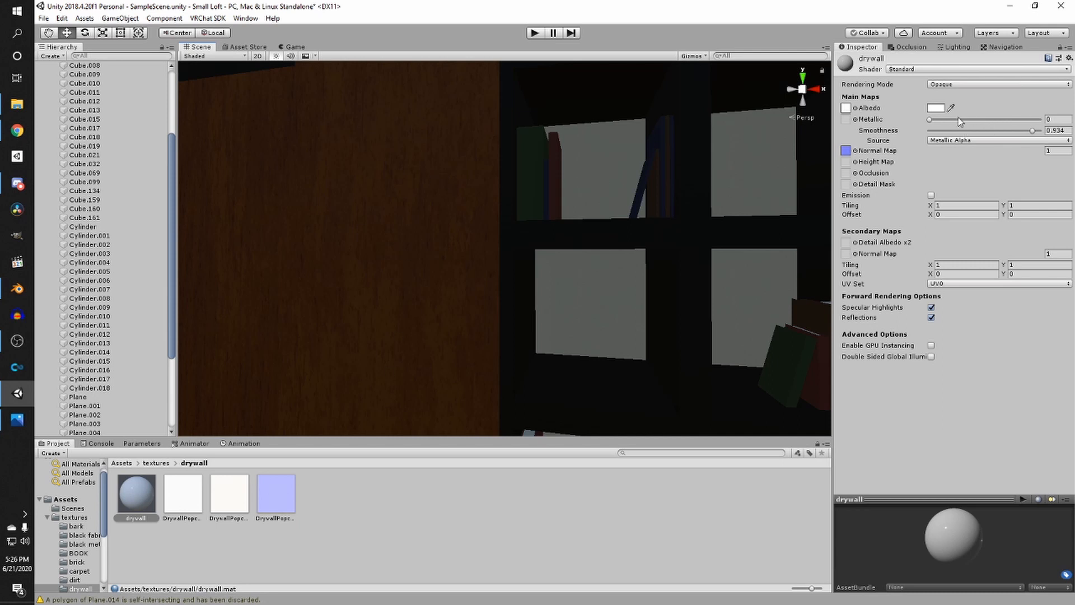
pyautogui.scroll(-3, 716, 202)
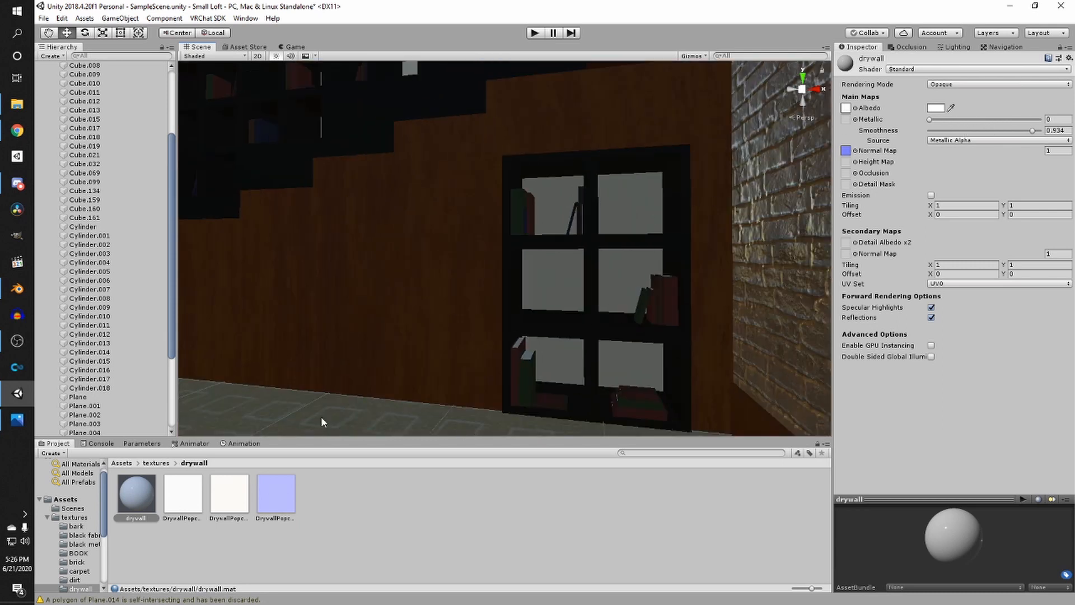
# - Tint the drywall material's albedo a light cream color, comparing against the reference photo
pyautogui.click(932, 108)
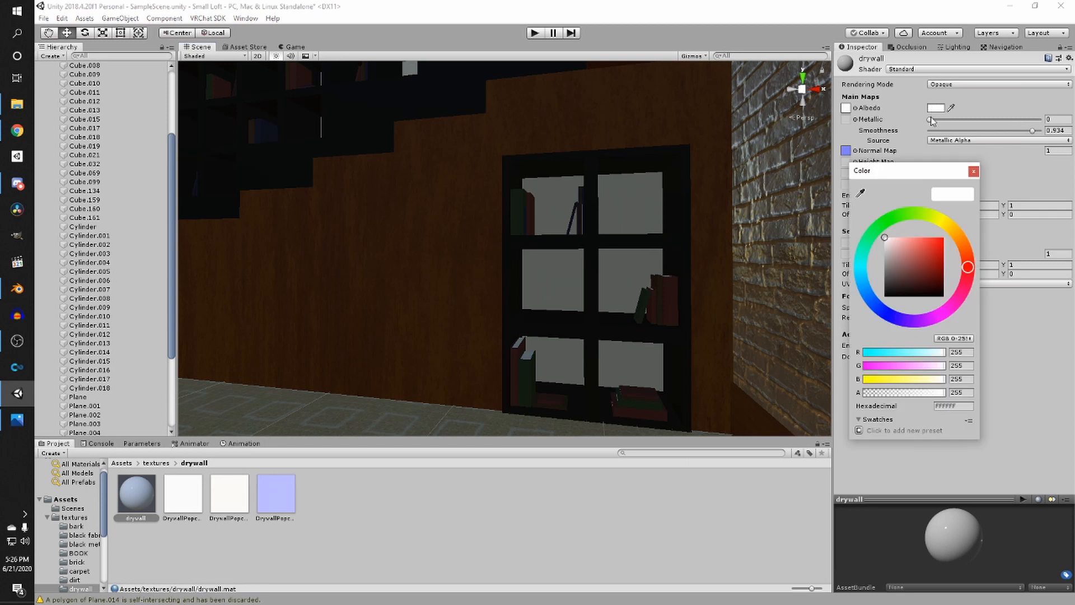
pyautogui.click(956, 234)
pyautogui.moveTo(885, 247); pyautogui.dragTo(892, 235)
pyautogui.moveTo(719, 206); pyautogui.dragTo(611, 281, button='right')
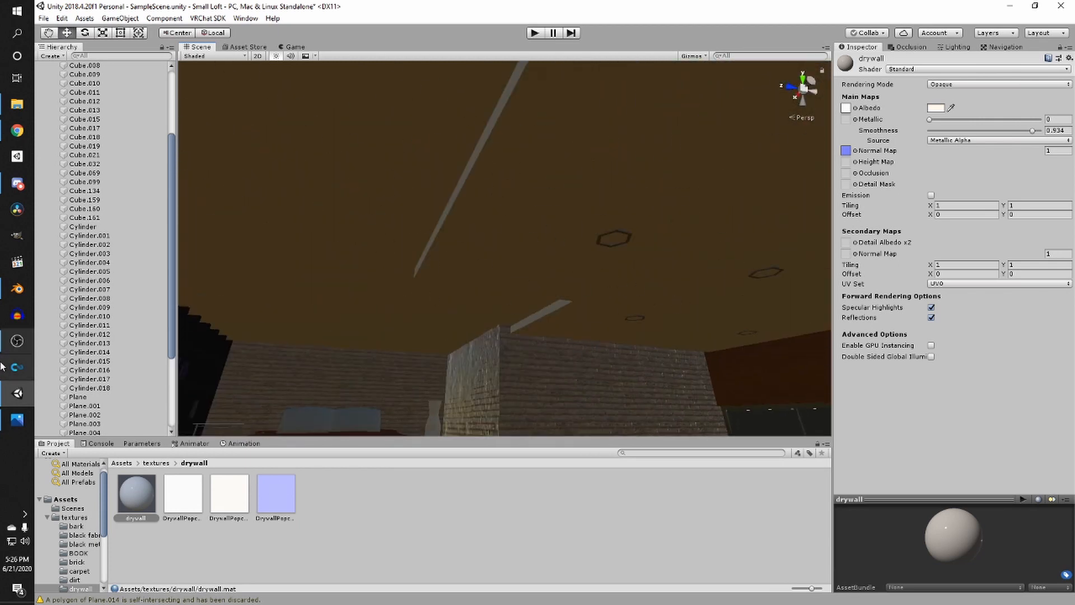
pyautogui.click(5, 430)
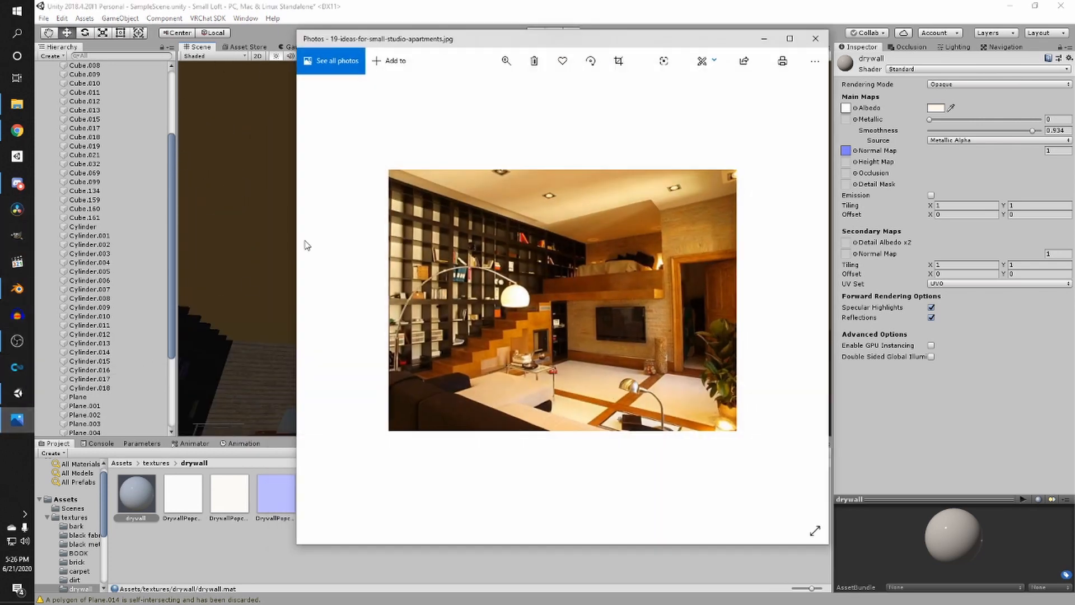
pyautogui.click(17, 419)
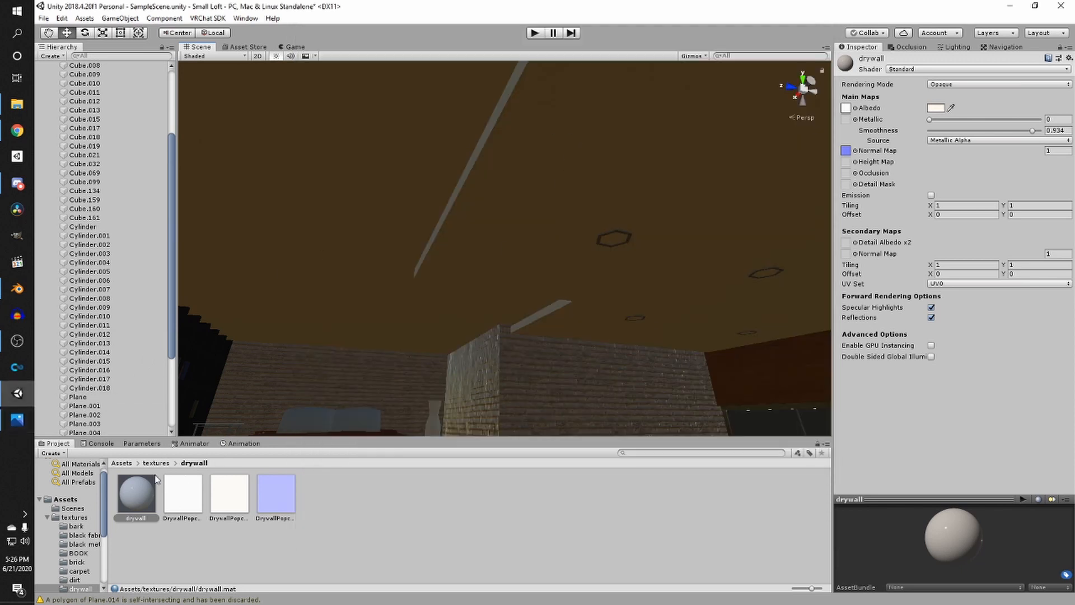
# - Try to apply the drywall material to the ceiling
pyautogui.moveTo(139, 491); pyautogui.dragTo(605, 181)
pyautogui.moveTo(480, 230); pyautogui.dragTo(455, 268, button='right')
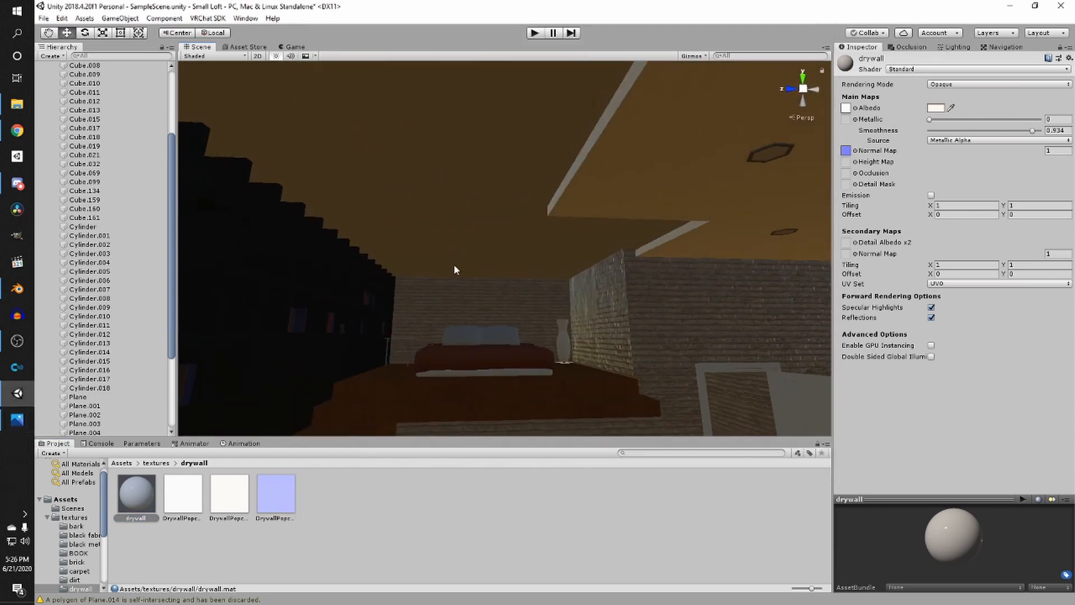
pyautogui.moveTo(425, 185); pyautogui.dragTo(714, 164, button='right')
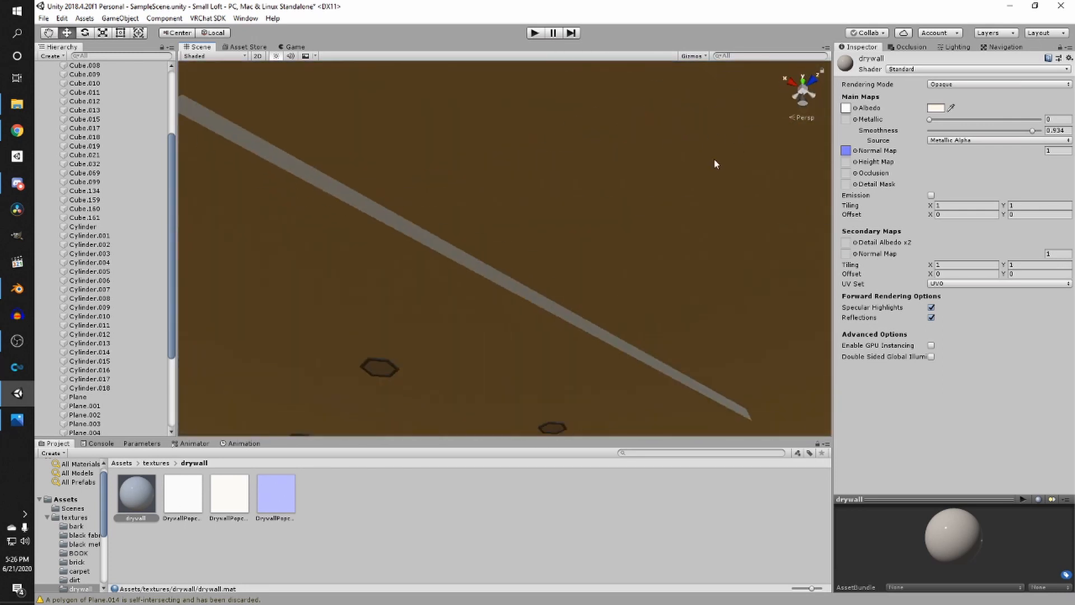
pyautogui.moveTo(218, 76); pyautogui.dragTo(393, 265, button='right')
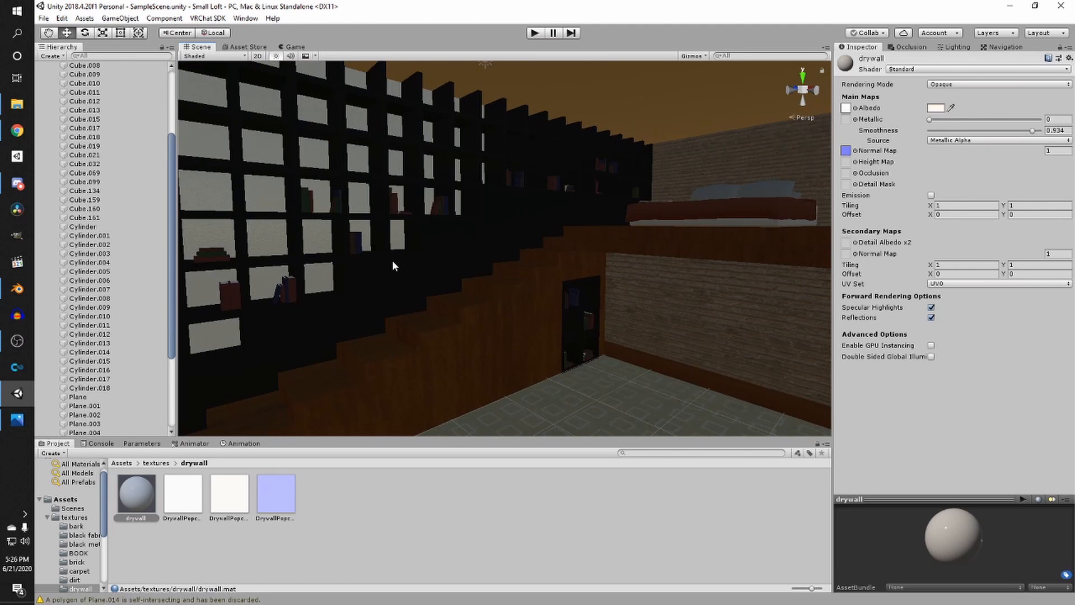
# - Switch to Blender and inspect the bookshelf and its book texture in the viewport
pyautogui.click(16, 289)
pyautogui.scroll(-5, 635, 241)
pyautogui.scroll(4, 689, 231)
pyautogui.scroll(5, 609, 277)
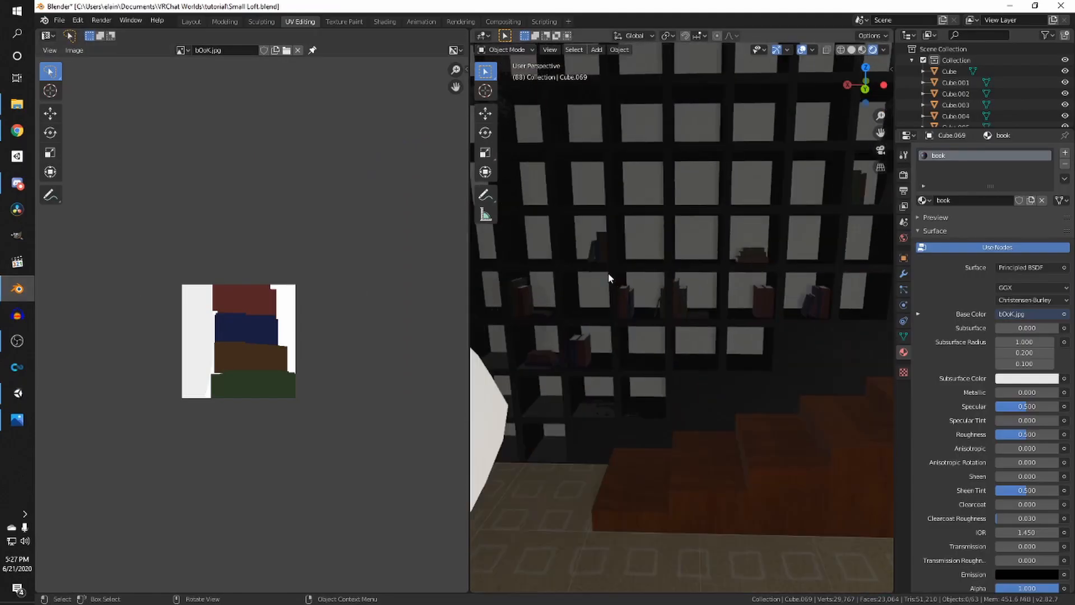
pyautogui.keyDown('shift'); pyautogui.moveTo(644, 280); pyautogui.dragTo(671, 289, button='middle'); pyautogui.keyUp('shift')
pyautogui.scroll(-2, 616, 286)
pyautogui.scroll(2, 593, 264)
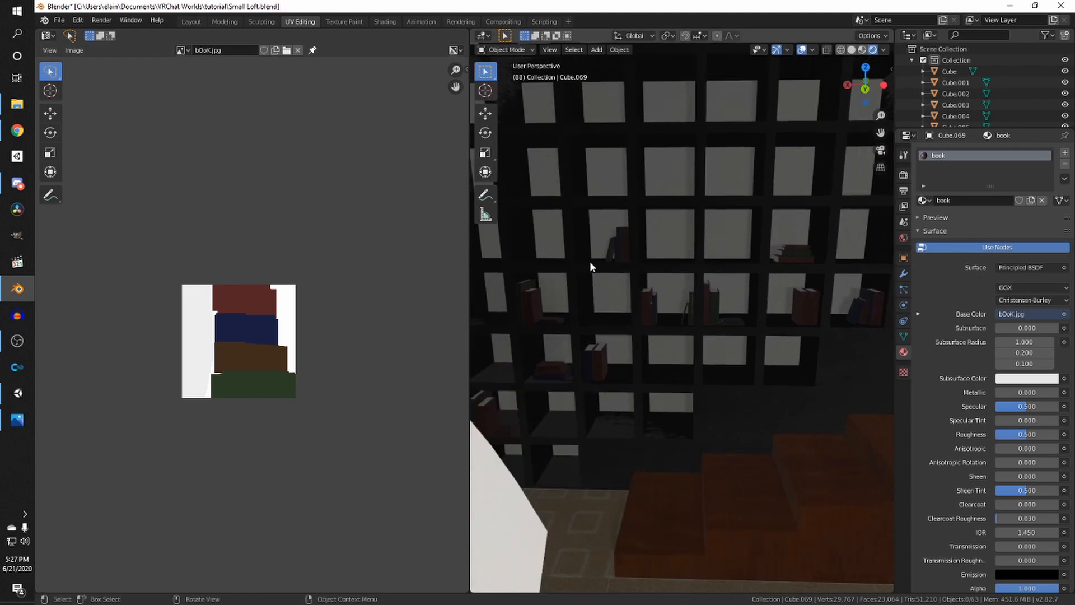
pyautogui.scroll(-3, 506, 294)
pyautogui.keyDown('shift'); pyautogui.moveTo(603, 346); pyautogui.dragTo(576, 336, button='middle'); pyautogui.keyUp('shift')
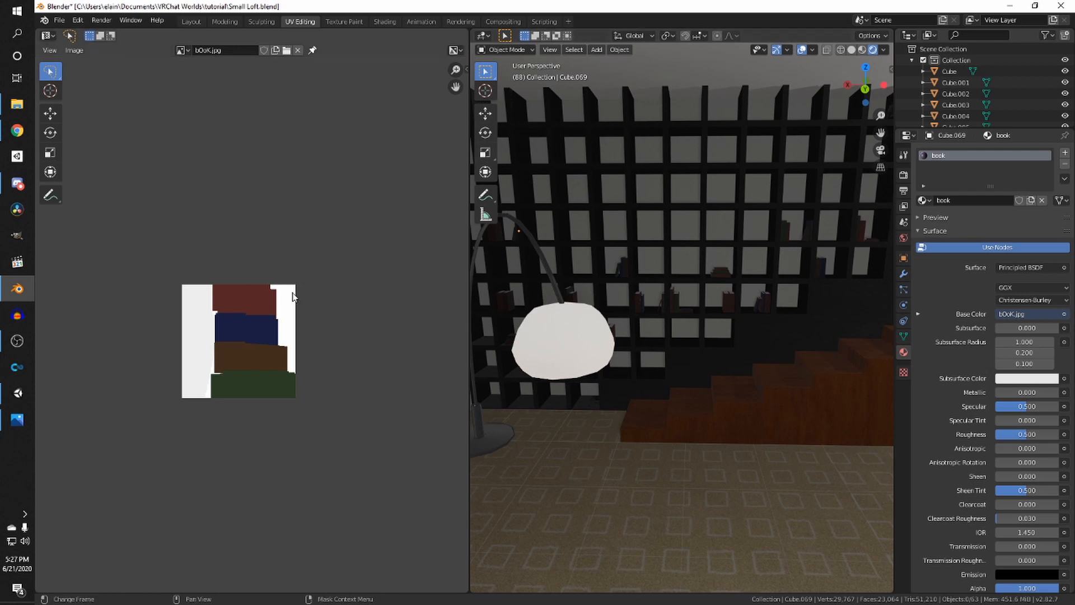
pyautogui.click(18, 393)
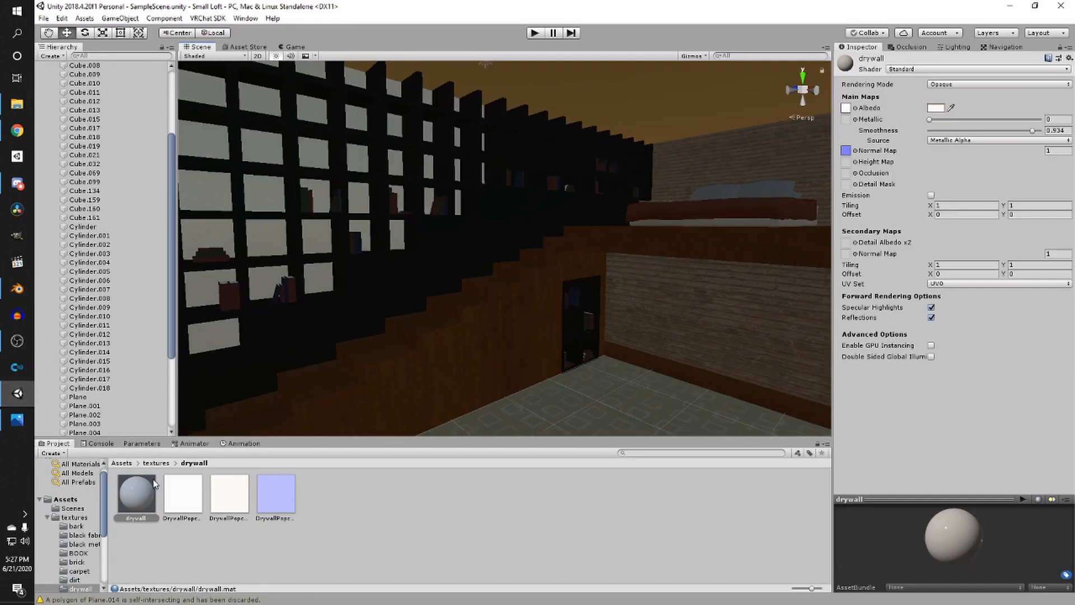
# - Create a new material named "grey metal" in the grey metal texture folder
pyautogui.click(157, 463)
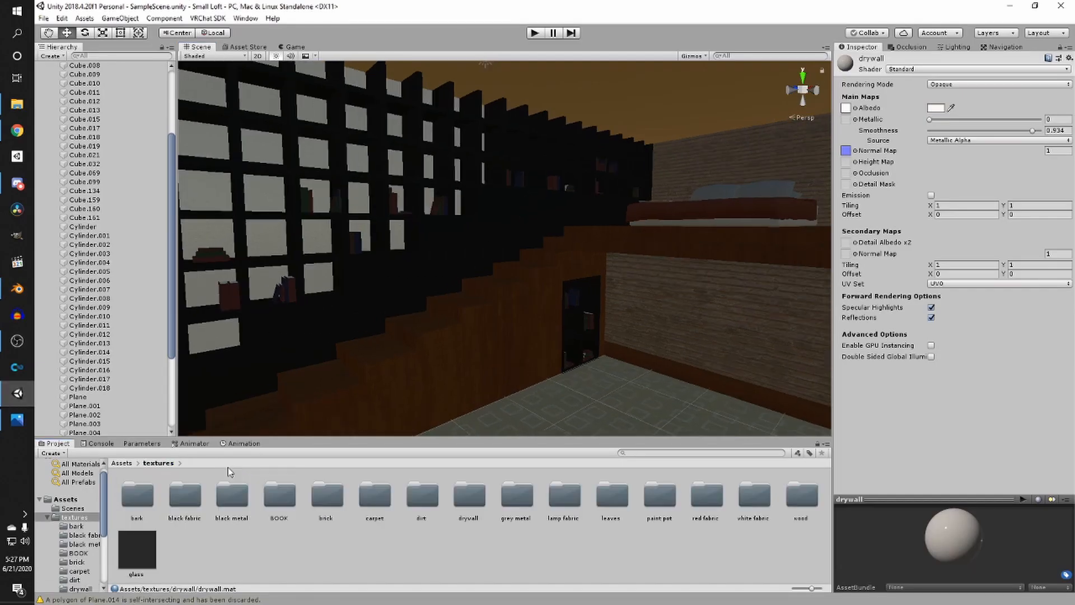
pyautogui.doubleClick(533, 506)
pyautogui.rightClick(396, 516)
pyautogui.moveTo(522, 264)
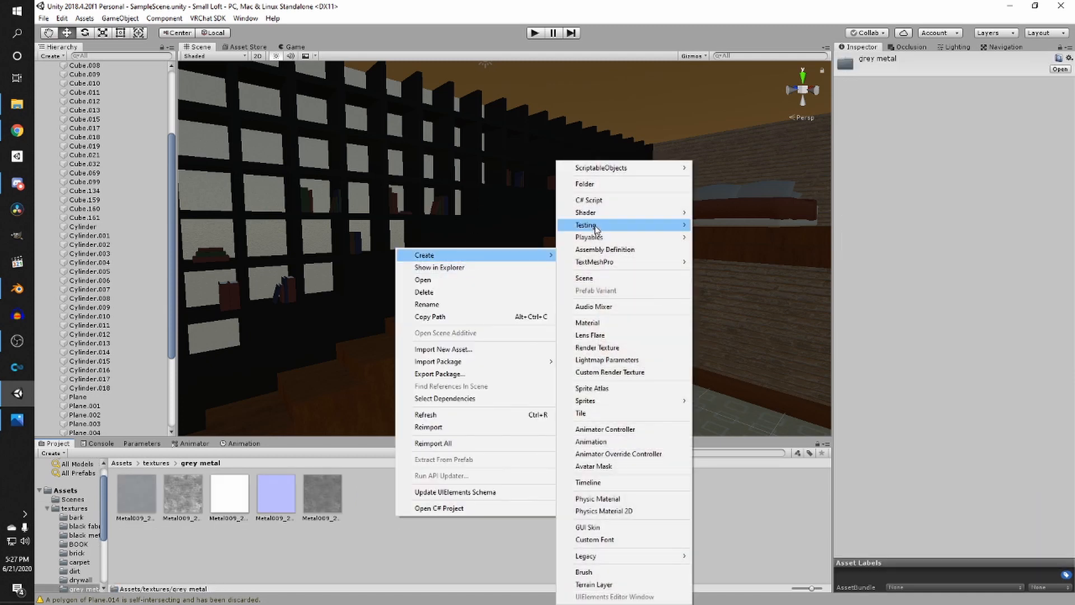
pyautogui.click(594, 322)
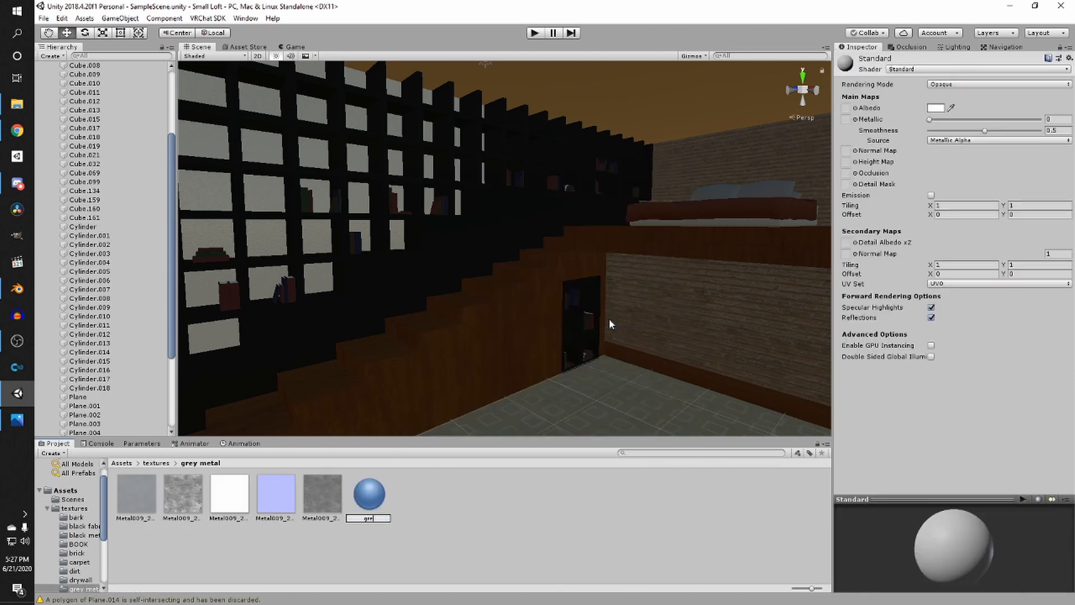
pyautogui.write('grey metal')
pyautogui.press('Return')
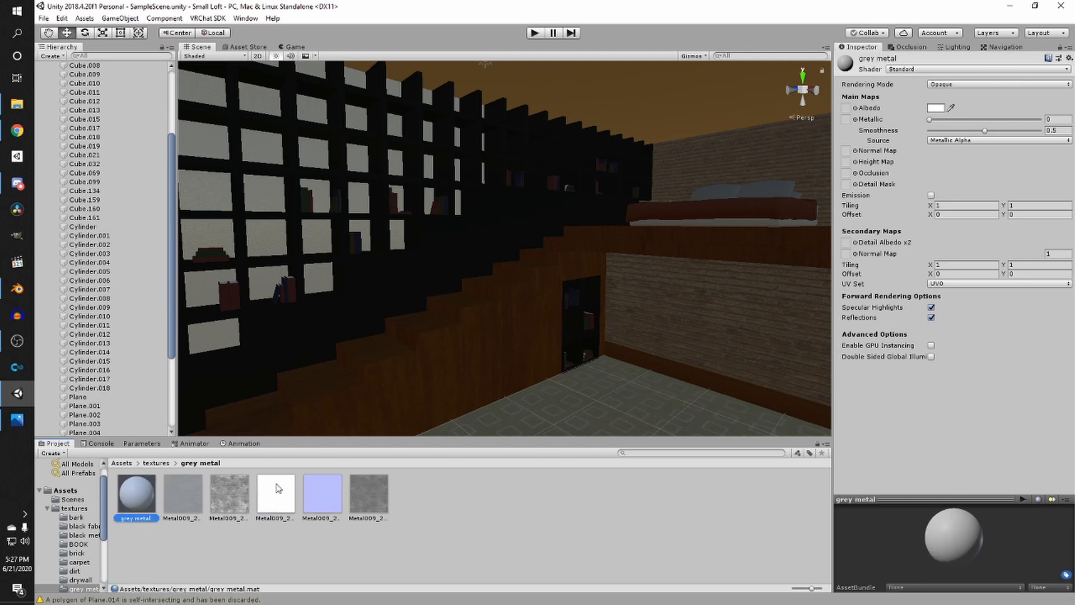
# - Assign the Metal009 textures to the grey metal material and set Metallic to 0.629 and Smoothness to 0.975
pyautogui.moveTo(182, 494); pyautogui.dragTo(851, 110)
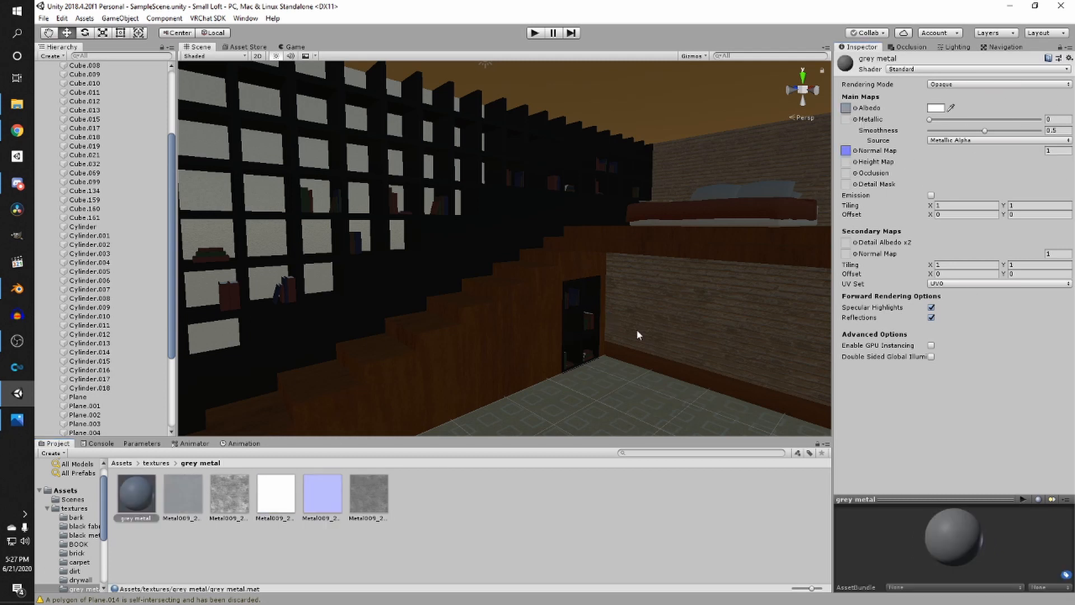
pyautogui.click(354, 496)
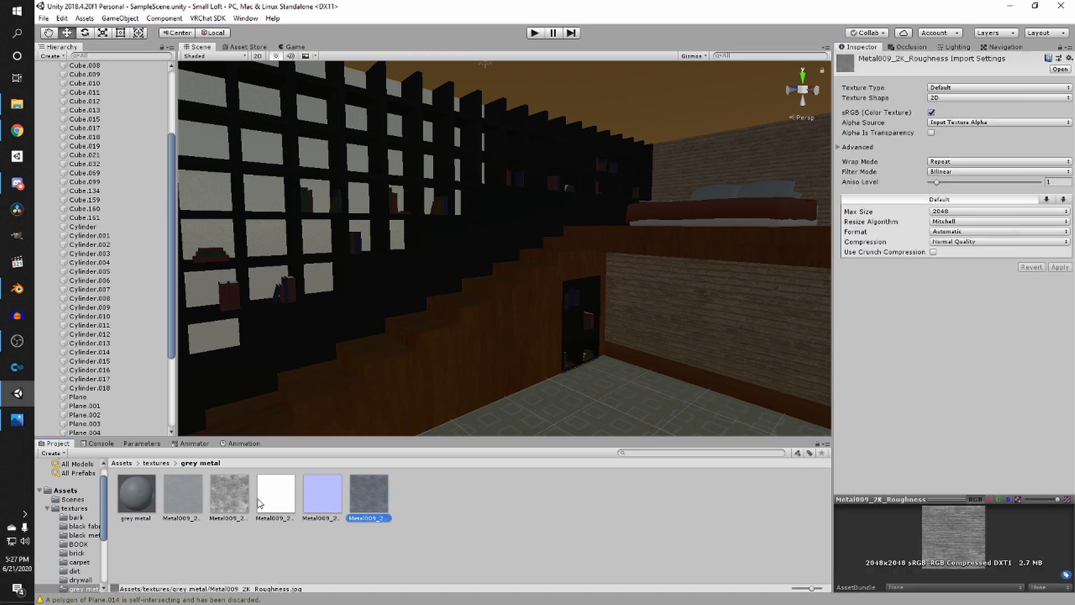
pyautogui.click(230, 500)
pyautogui.click(180, 501)
pyautogui.click(125, 500)
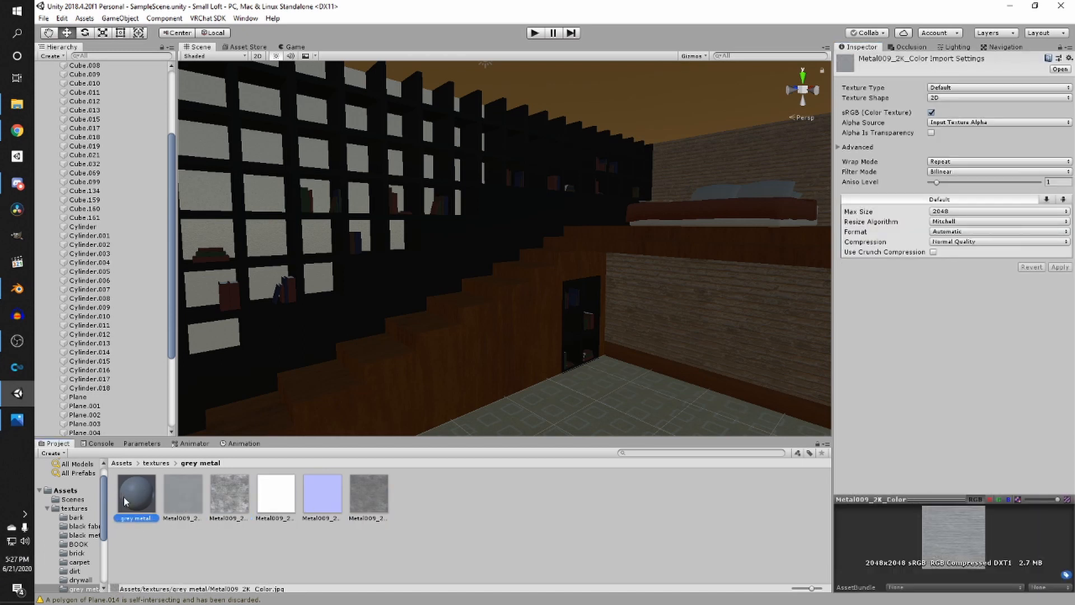
pyautogui.moveTo(985, 130); pyautogui.dragTo(1023, 135)
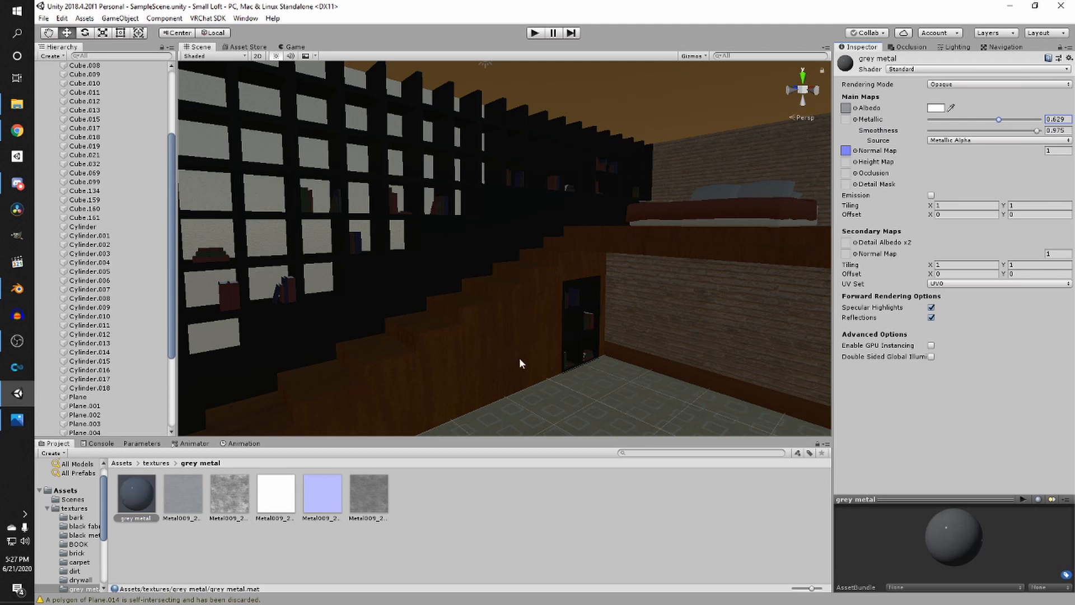
# - Set the maximum size of all five grey metal textures to 512
pyautogui.click(176, 499)
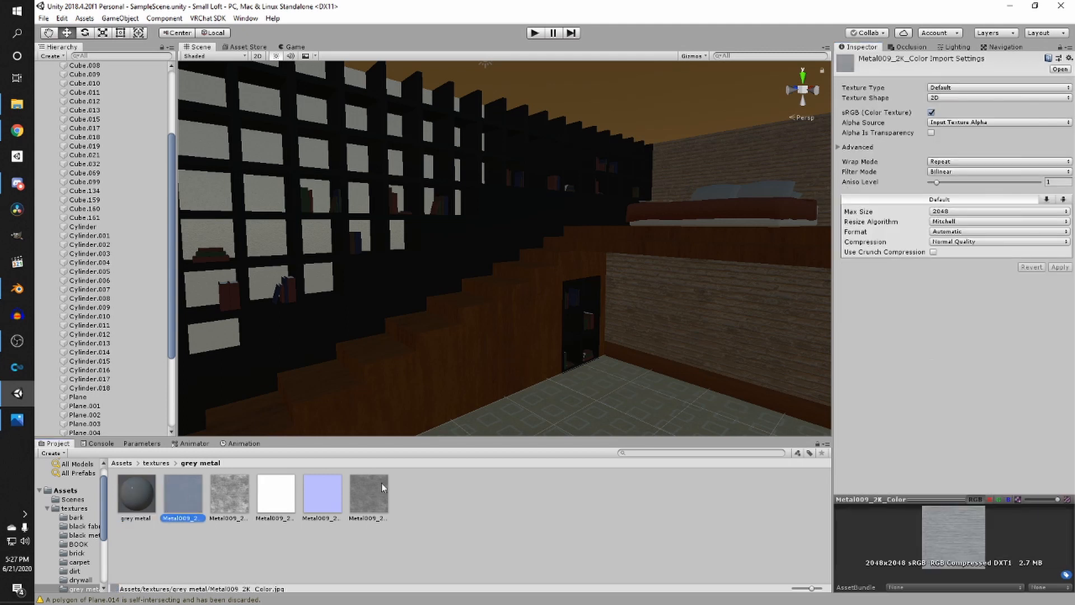
pyautogui.keyDown('shift'); pyautogui.click(381, 488); pyautogui.keyUp('shift')
pyautogui.click(960, 211)
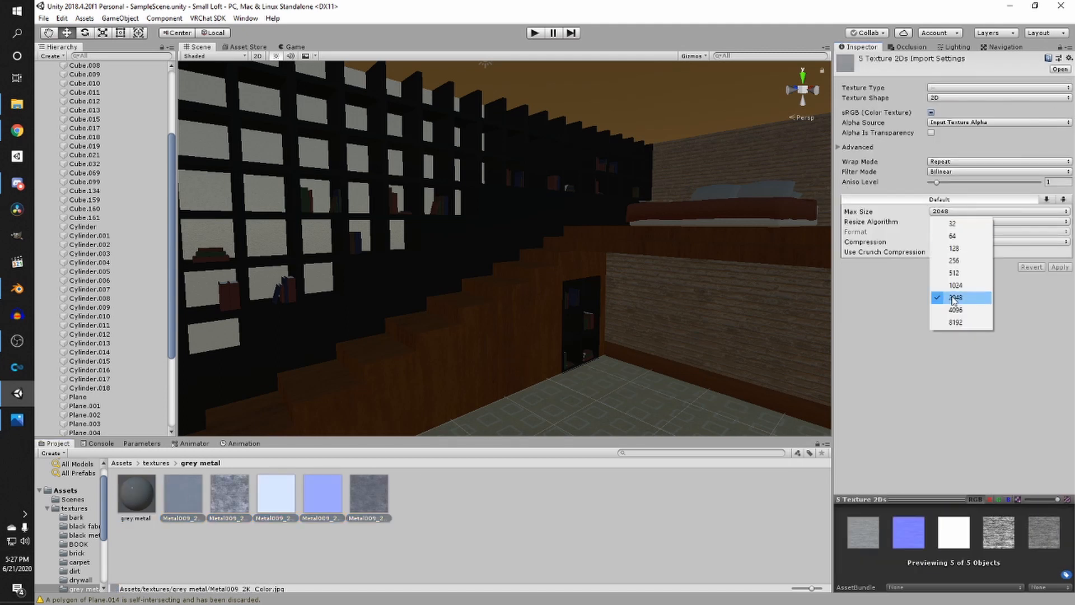
pyautogui.click(961, 273)
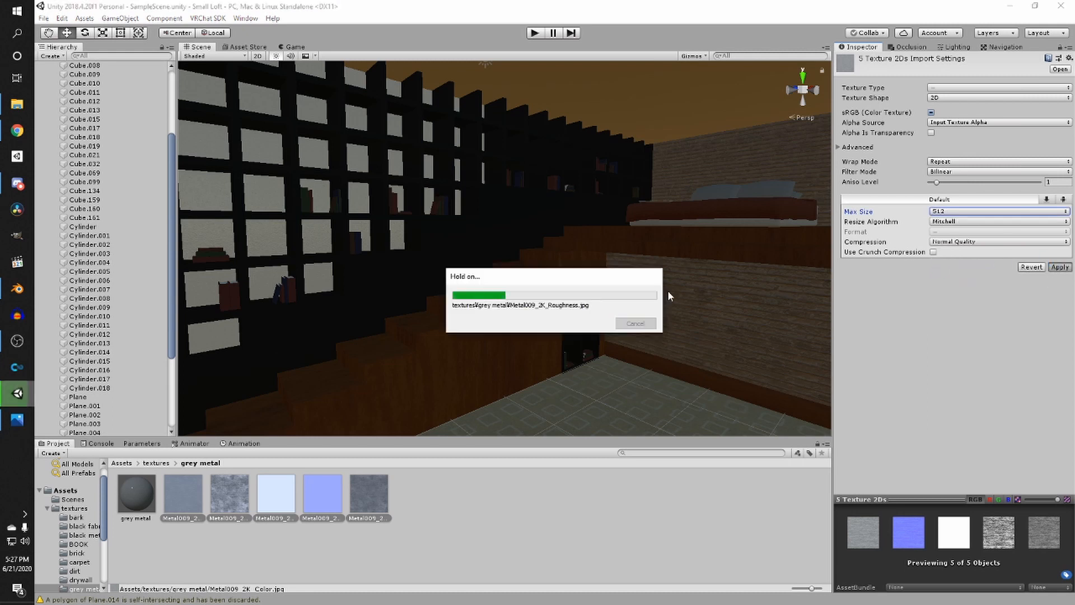
# - Apply the grey metal material to the floor lamp's base and stand
pyautogui.moveTo(258, 322); pyautogui.dragTo(242, 403, button='right')
pyautogui.moveTo(131, 488); pyautogui.dragTo(422, 336)
pyautogui.moveTo(423, 336); pyautogui.dragTo(229, 459, button='right')
pyautogui.moveTo(146, 497); pyautogui.dragTo(257, 419)
pyautogui.moveTo(258, 419); pyautogui.dragTo(180, 431, button='right')
pyautogui.moveTo(236, 412); pyautogui.dragTo(424, 326)
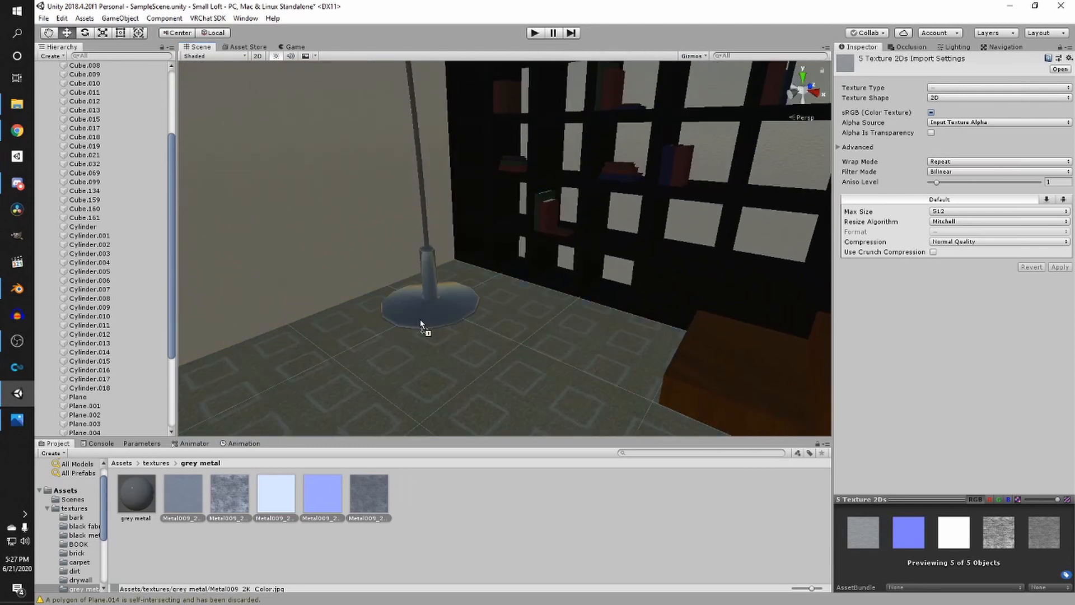
pyautogui.moveTo(425, 326); pyautogui.dragTo(416, 317, button='right')
pyautogui.scroll(-5, 418, 315)
pyautogui.moveTo(417, 315); pyautogui.dragTo(478, 298, button='middle')
pyautogui.scroll(5, 473, 337)
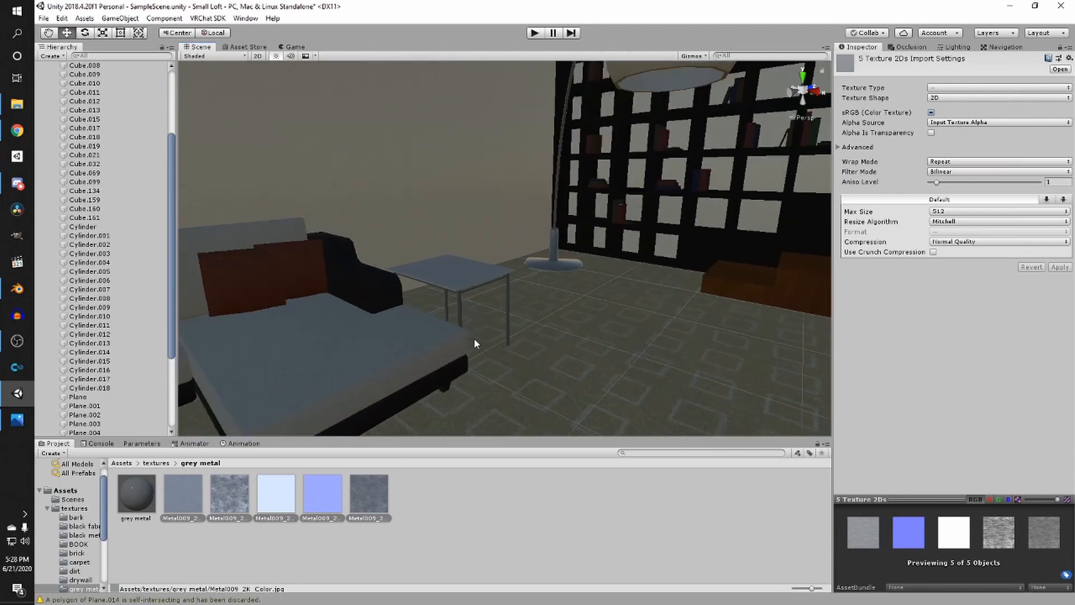
# - Apply the grey metal material to the side table's frame and legs
pyautogui.moveTo(136, 493); pyautogui.dragTo(432, 342)
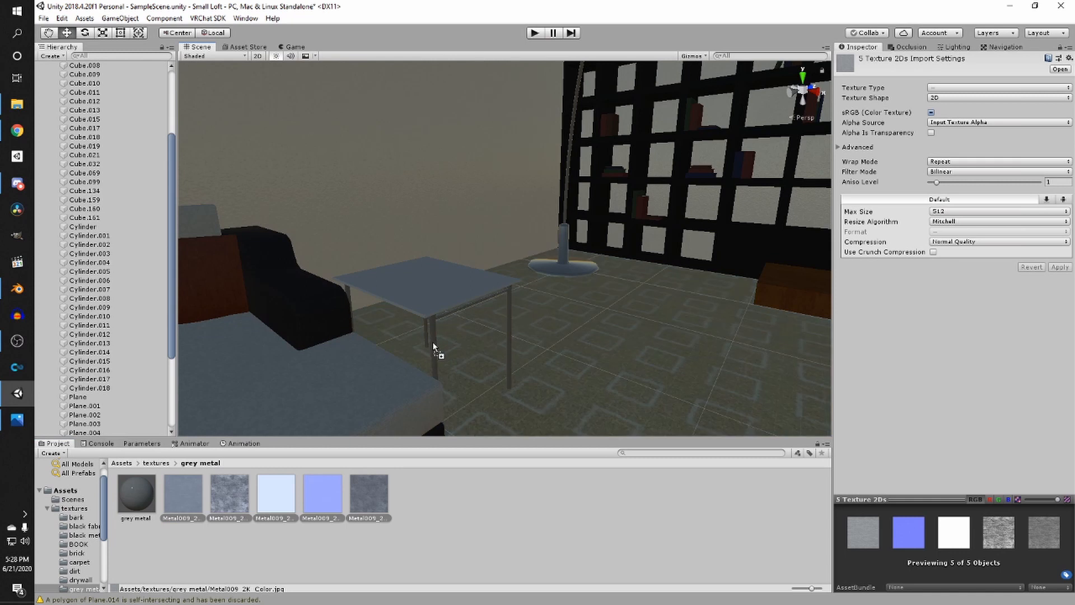
pyautogui.moveTo(433, 341); pyautogui.dragTo(353, 351, button='right')
pyautogui.press('w')
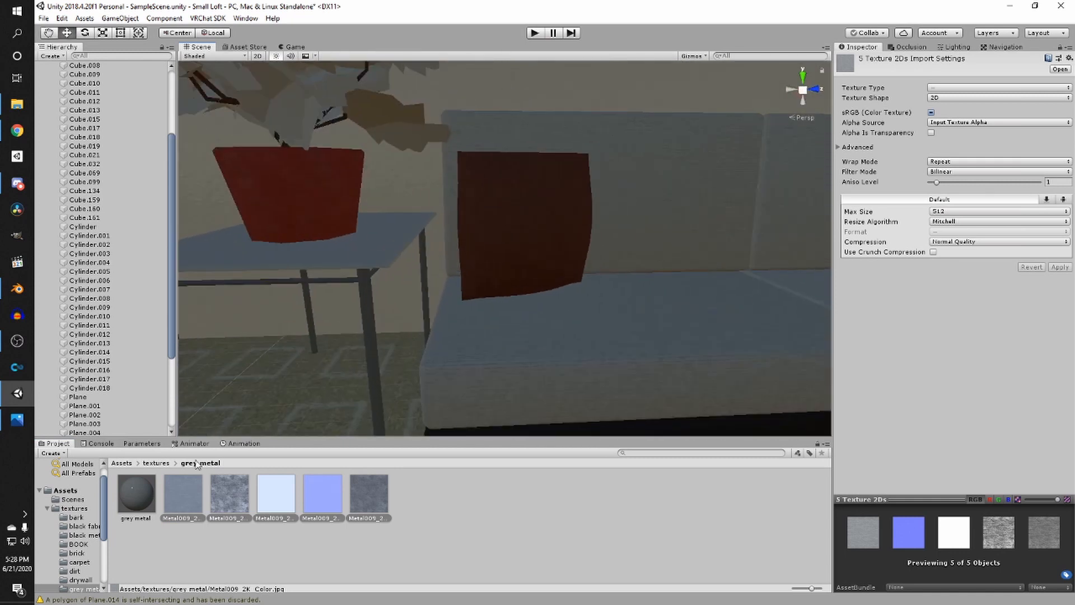
pyautogui.moveTo(252, 410); pyautogui.dragTo(369, 340)
pyautogui.scroll(-7, 370, 340)
pyautogui.moveTo(448, 274); pyautogui.dragTo(314, 317, button='right')
pyautogui.press('w')
pyautogui.moveTo(137, 495); pyautogui.dragTo(480, 312)
pyautogui.moveTo(480, 312); pyautogui.dragTo(504, 280, button='right')
# - Create a new material named "lamp fabric" in the lamp fabric texture folder
pyautogui.click(164, 463)
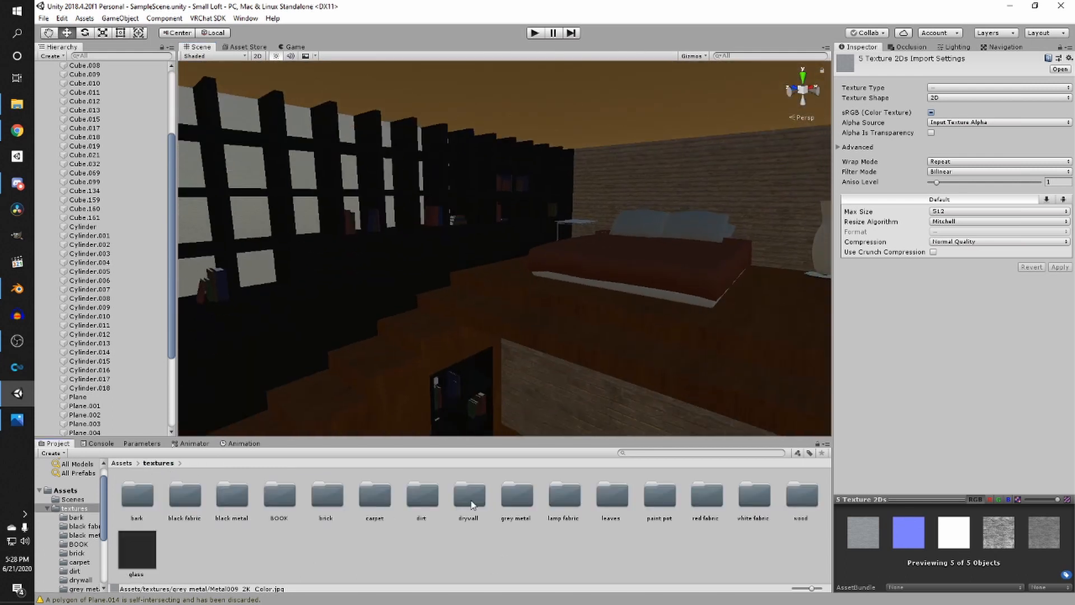
pyautogui.doubleClick(573, 499)
pyautogui.rightClick(492, 491)
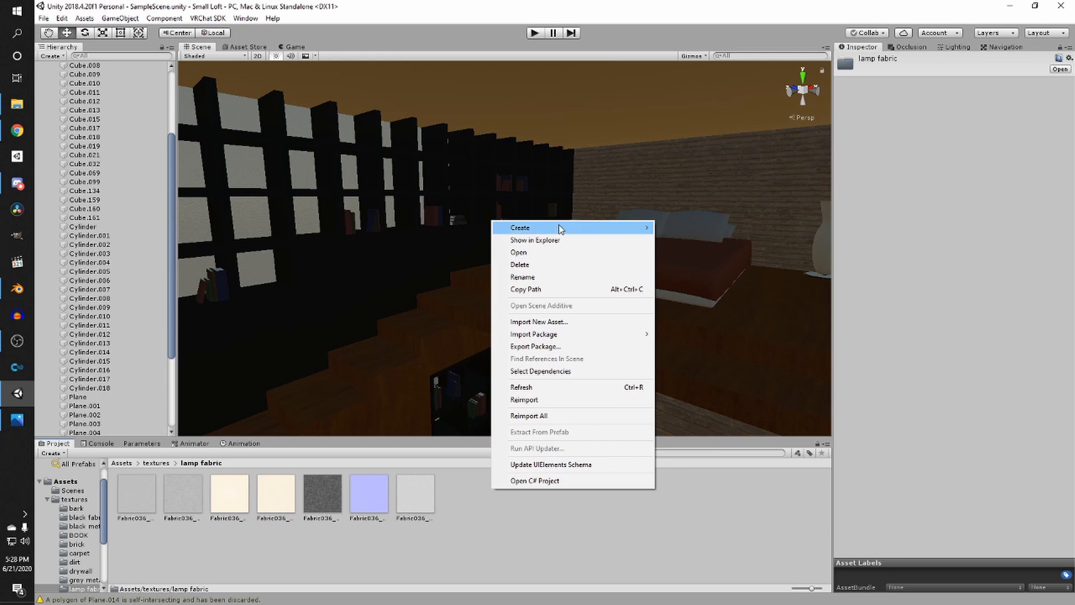
pyautogui.click(685, 323)
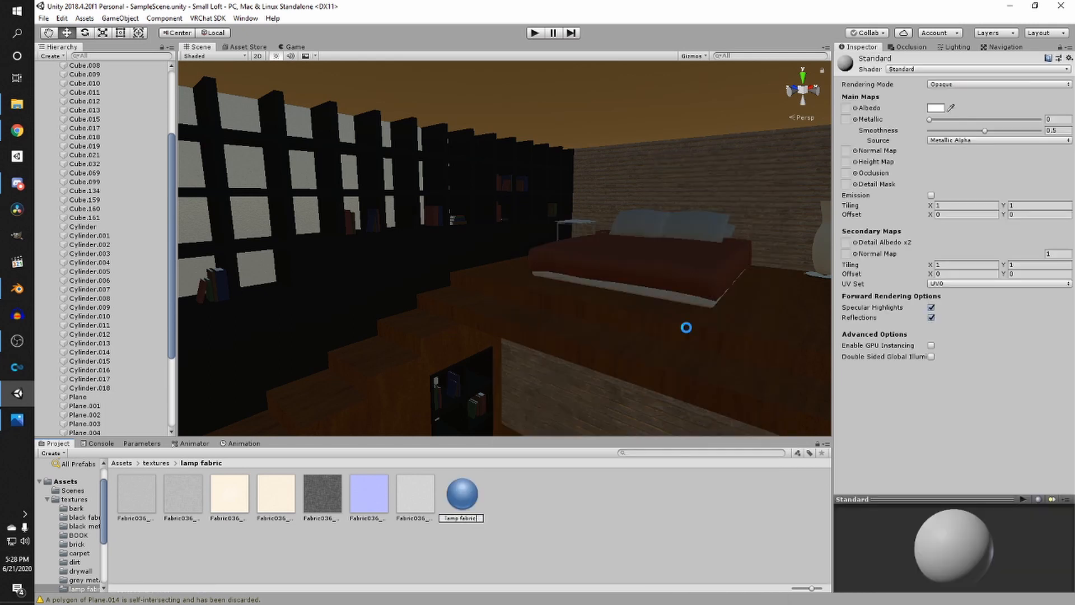
pyautogui.press('Return')
# - Assign the Fabric036 color and normal textures to the lamp fabric material and enable emission using the color texture
pyautogui.click(275, 498)
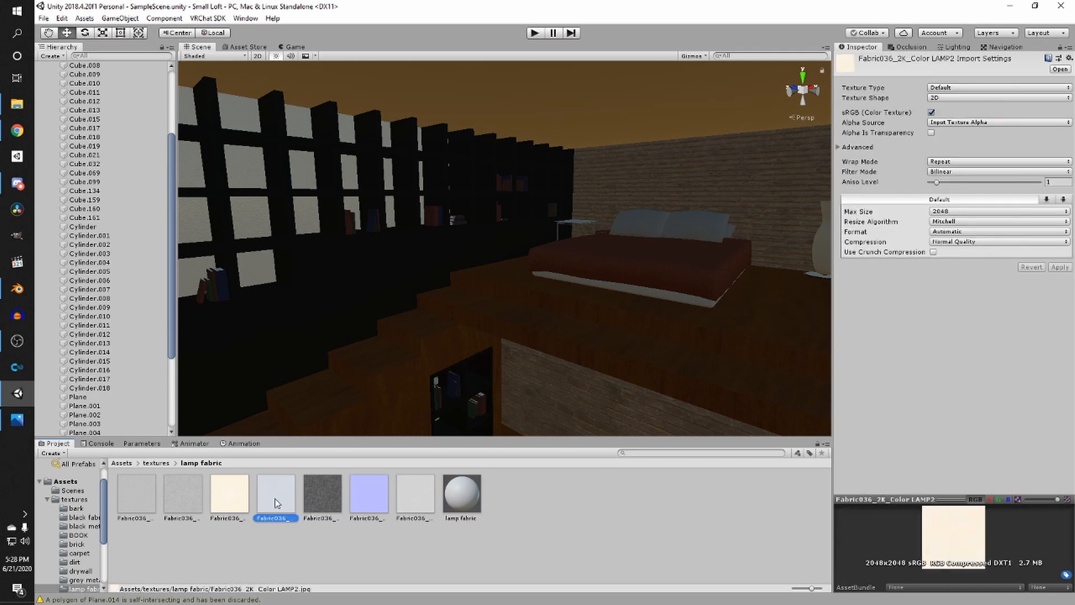
pyautogui.click(280, 495)
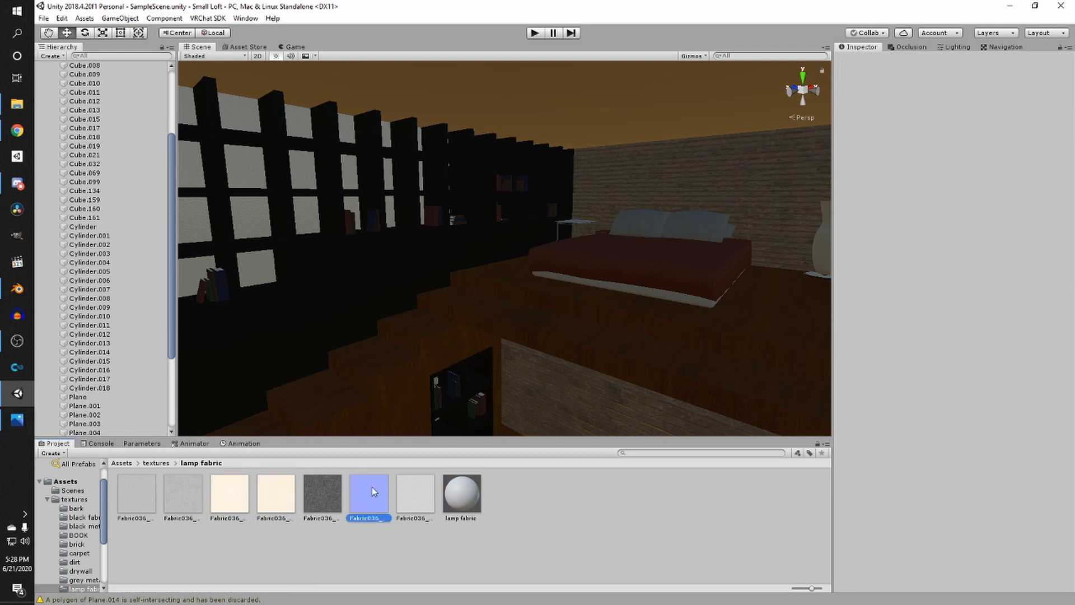
pyautogui.click(461, 491)
pyautogui.moveTo(352, 507); pyautogui.dragTo(854, 151)
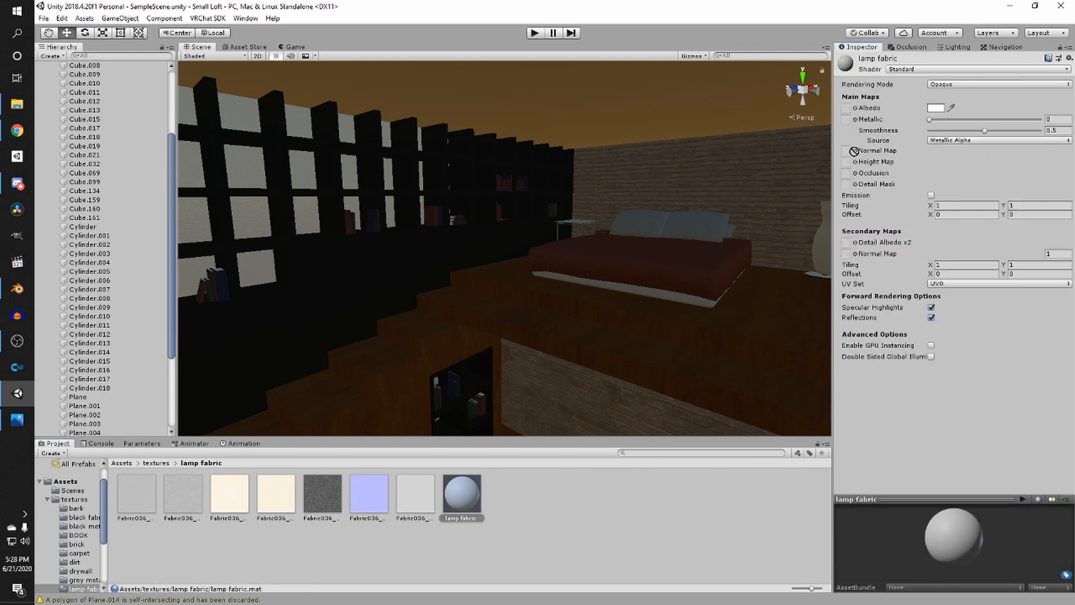
pyautogui.click(268, 495)
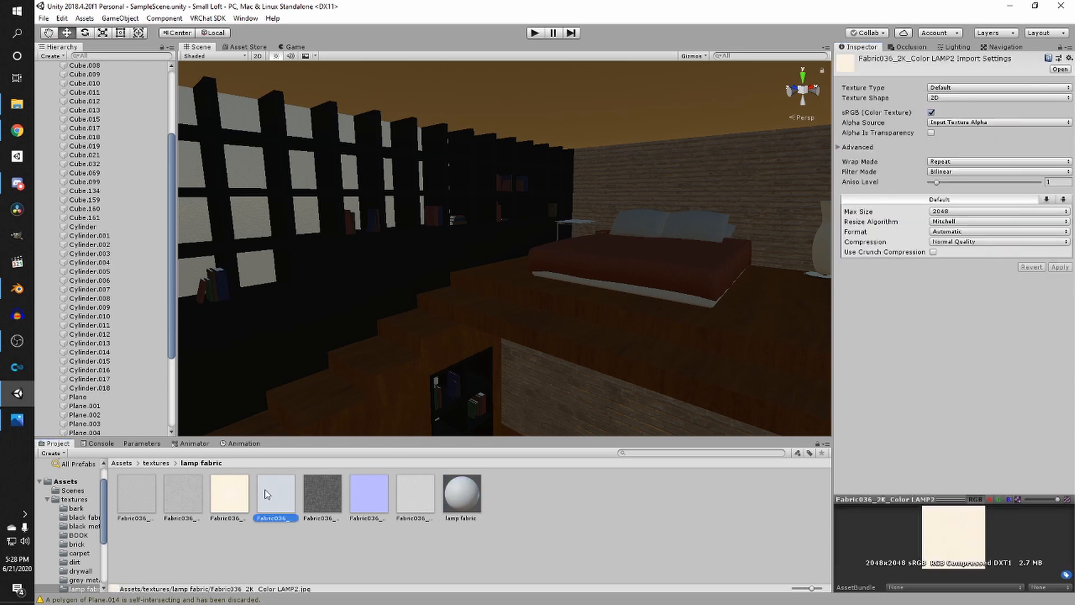
pyautogui.click(460, 493)
pyautogui.moveTo(276, 496); pyautogui.dragTo(906, 197)
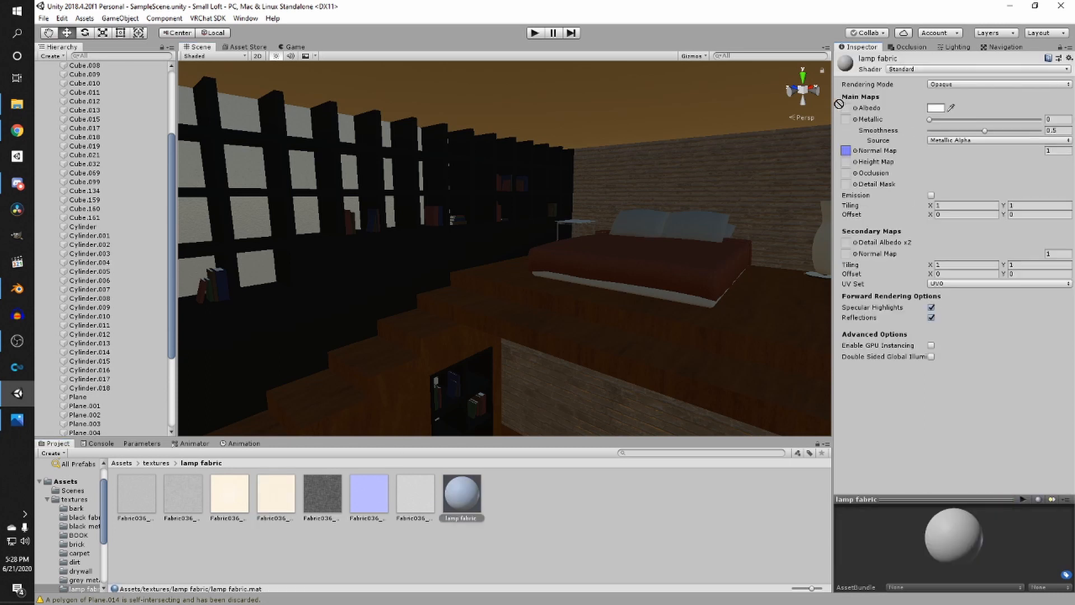
pyautogui.moveTo(839, 104); pyautogui.dragTo(845, 108)
pyautogui.click(932, 195)
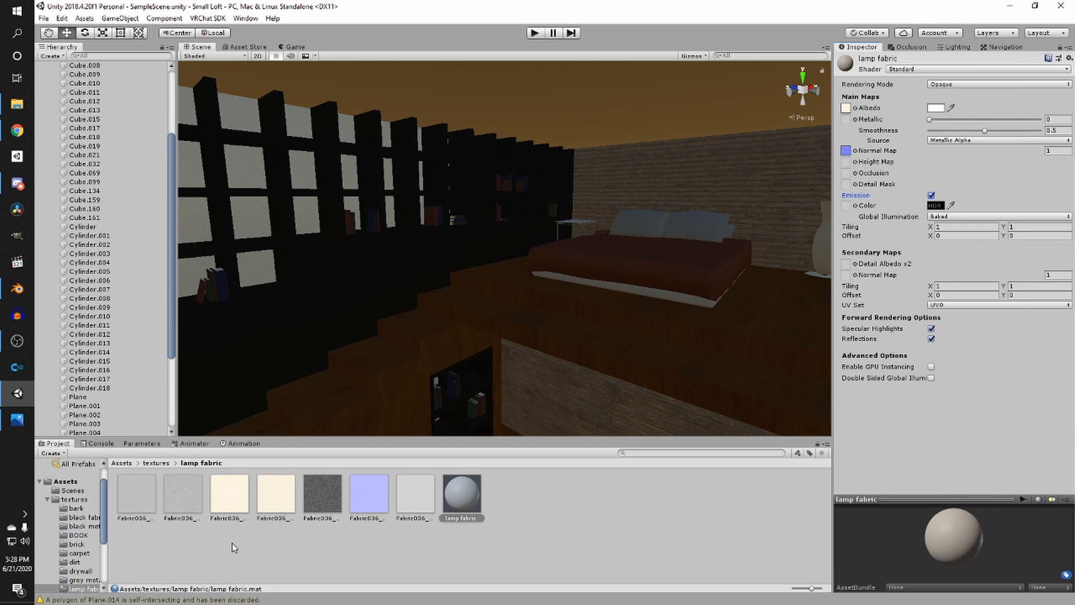
pyautogui.moveTo(275, 494); pyautogui.dragTo(864, 204)
# - Apply the lamp fabric material to the arc lamp shade and the bedside vase lamp
pyautogui.moveTo(783, 231); pyautogui.dragTo(523, 357, button='right')
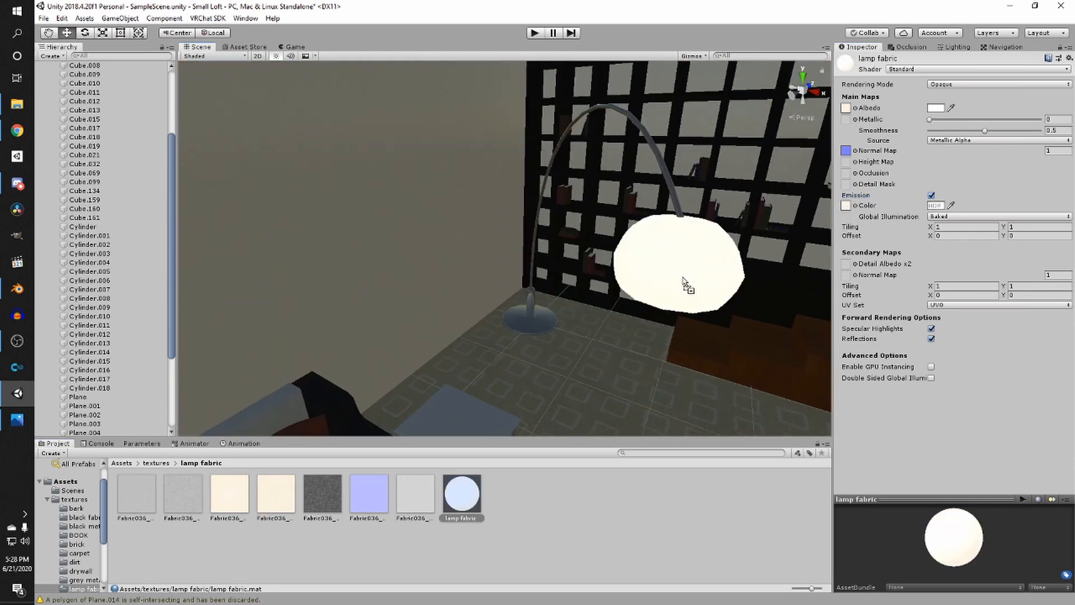
pyautogui.moveTo(681, 285); pyautogui.dragTo(887, 273, button='right')
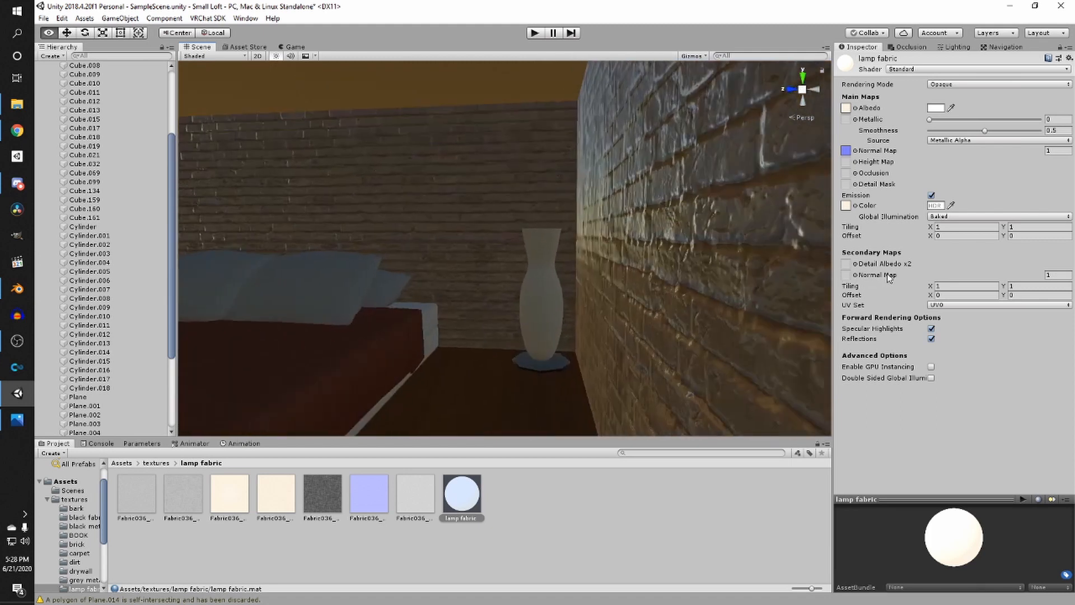
pyautogui.moveTo(457, 492); pyautogui.dragTo(574, 350)
# - Inspect the glowing bedside lamp and lamp fabric textures in the scene
pyautogui.click(415, 499)
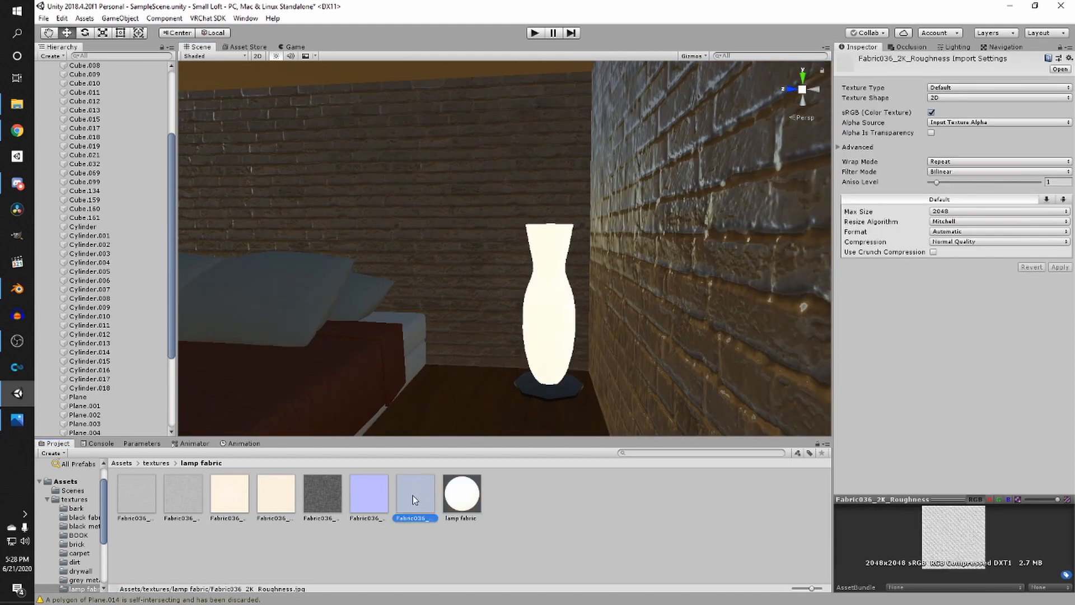
pyautogui.click(470, 489)
pyautogui.scroll(-6, 575, 318)
pyautogui.moveTo(592, 315); pyautogui.dragTo(575, 322, button='right')
pyautogui.press('w')
pyautogui.scroll(-8, 362, 409)
pyautogui.moveTo(362, 410); pyautogui.dragTo(437, 391, button='right')
pyautogui.press('w')
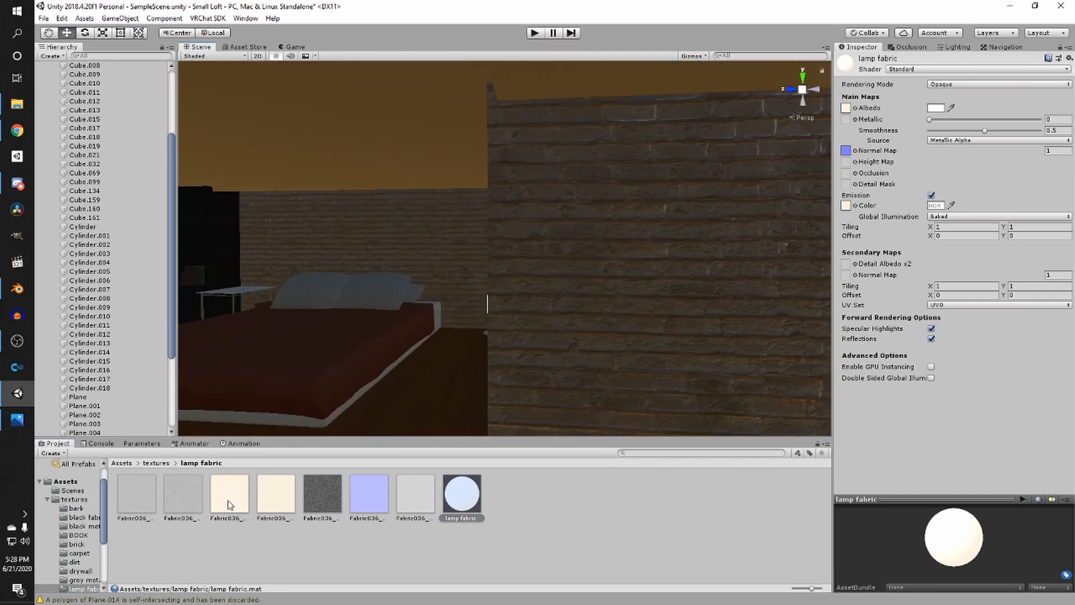
pyautogui.moveTo(845, 111); pyautogui.dragTo(845, 108)
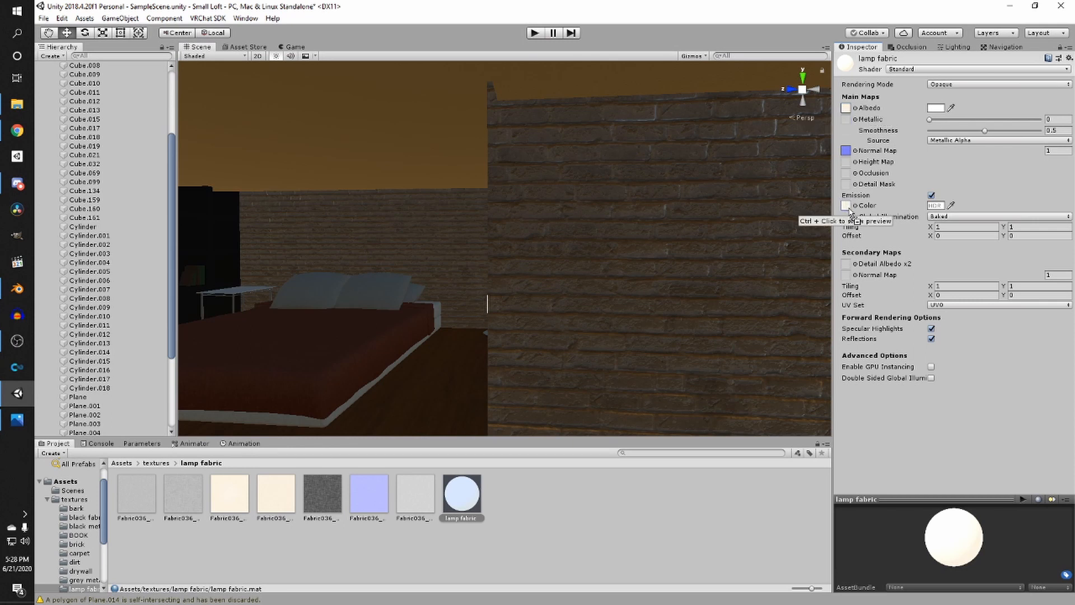
pyautogui.moveTo(512, 209); pyautogui.dragTo(443, 267, button='right')
# - Adjust the lamp fabric's emission color in the HDR color picker
pyautogui.moveTo(308, 505); pyautogui.dragTo(1040, 213)
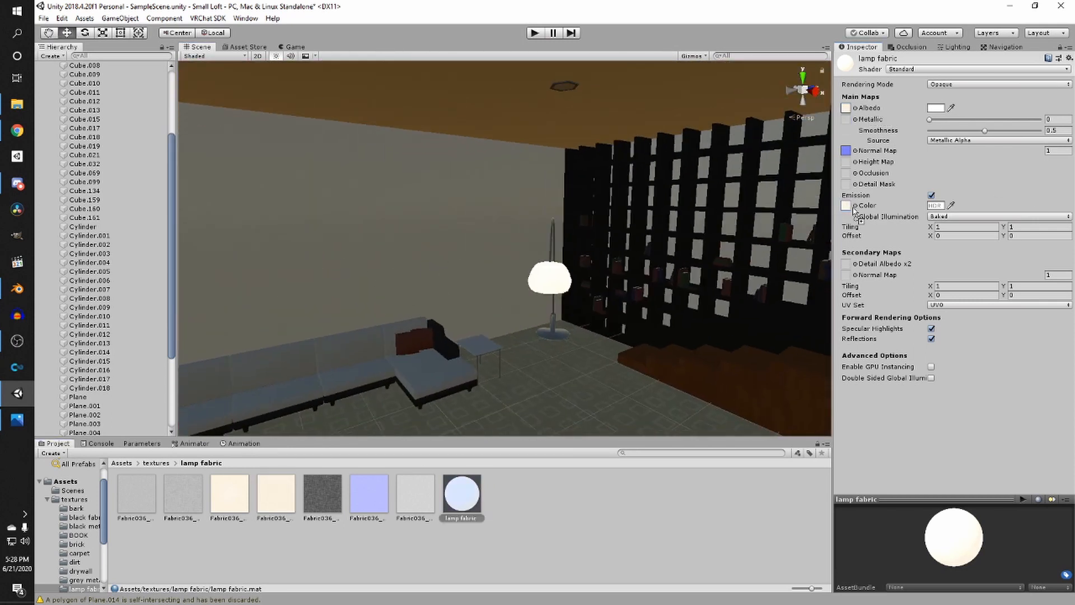
pyautogui.click(943, 206)
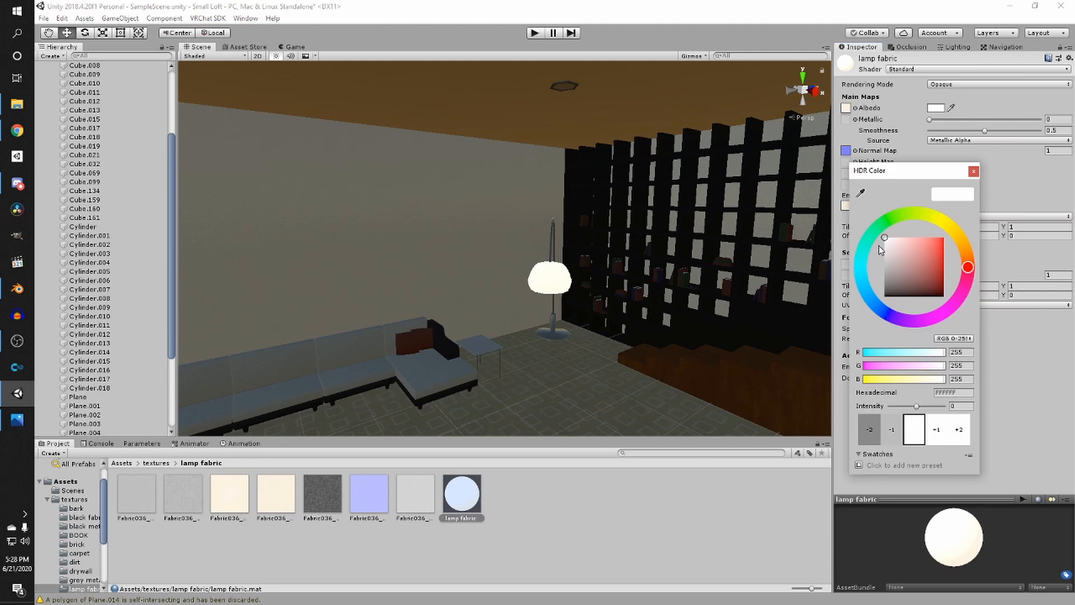
pyautogui.moveTo(879, 245)
pyautogui.mouseDown()
pyautogui.moveTo(858, 260)
pyautogui.moveTo(863, 251)
pyautogui.mouseUp()
pyautogui.scroll(-3, 683, 254)
pyautogui.moveTo(682, 256); pyautogui.dragTo(700, 301, button='middle')
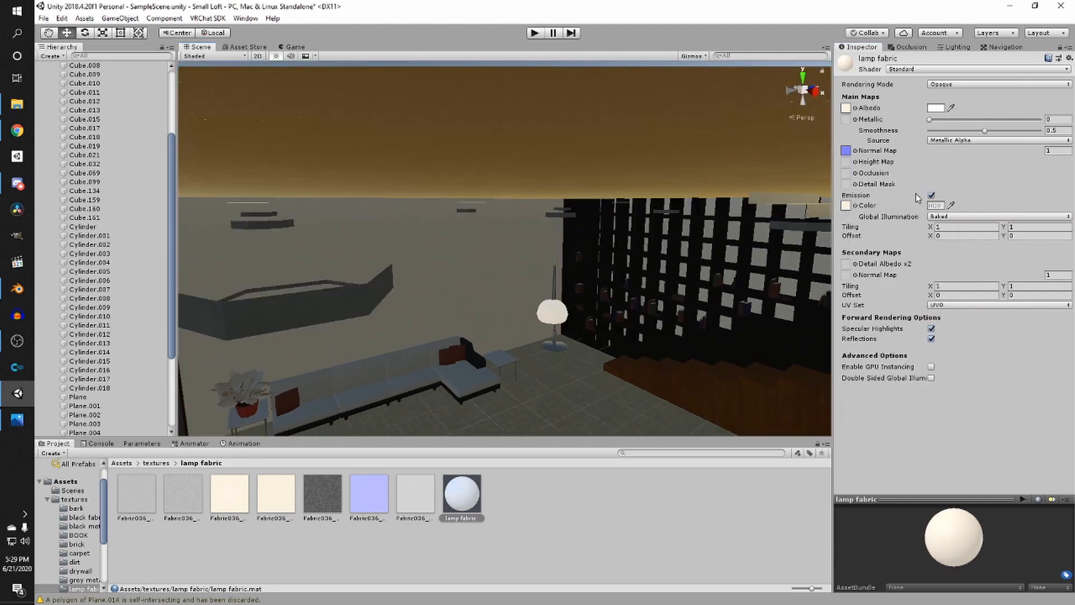
pyautogui.click(939, 206)
pyautogui.click(729, 162)
pyautogui.scroll(-4, 684, 165)
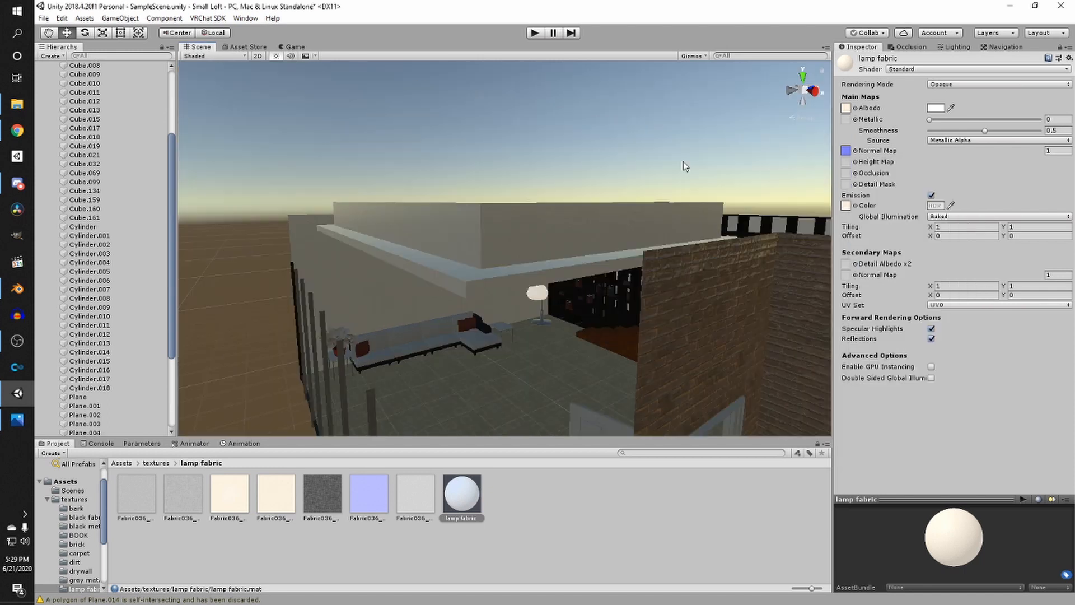
# - Examine the arc lamp shade up close from several angles
pyautogui.scroll(4, 671, 151)
pyautogui.moveTo(669, 150); pyautogui.dragTo(655, 192, button='middle')
pyautogui.click(645, 168)
pyautogui.scroll(-3, 645, 169)
pyautogui.scroll(4, 667, 84)
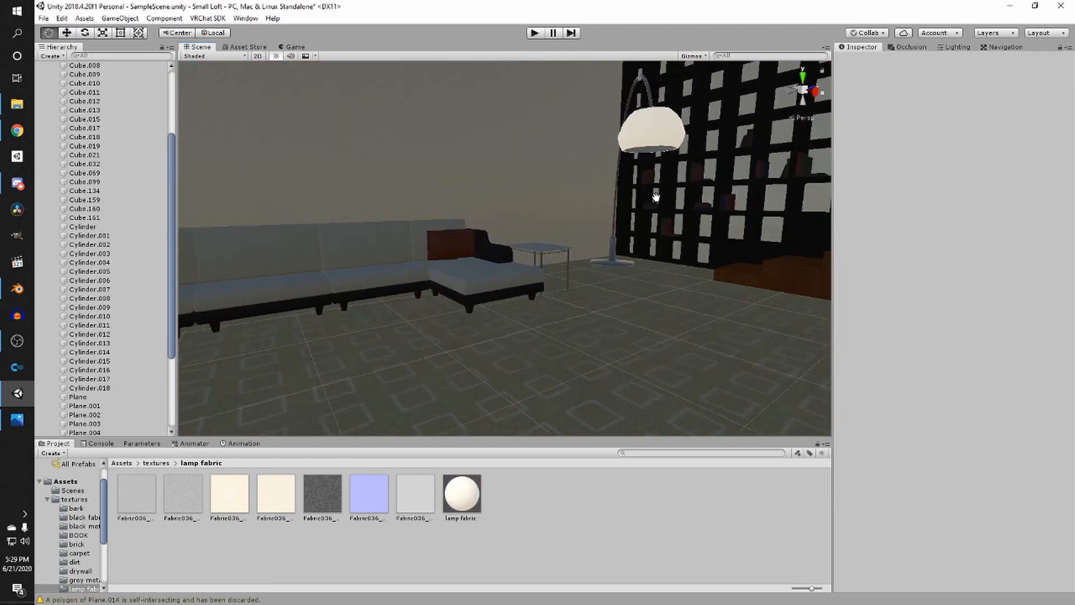
pyautogui.moveTo(695, 106); pyautogui.dragTo(598, 217, button='middle')
pyautogui.moveTo(599, 217); pyautogui.dragTo(484, 241, button='right')
pyautogui.scroll(2, 430, 310)
pyautogui.moveTo(484, 241); pyautogui.dragTo(531, 181, button='middle')
pyautogui.moveTo(532, 181); pyautogui.dragTo(495, 173, button='right')
pyautogui.scroll(5, 495, 173)
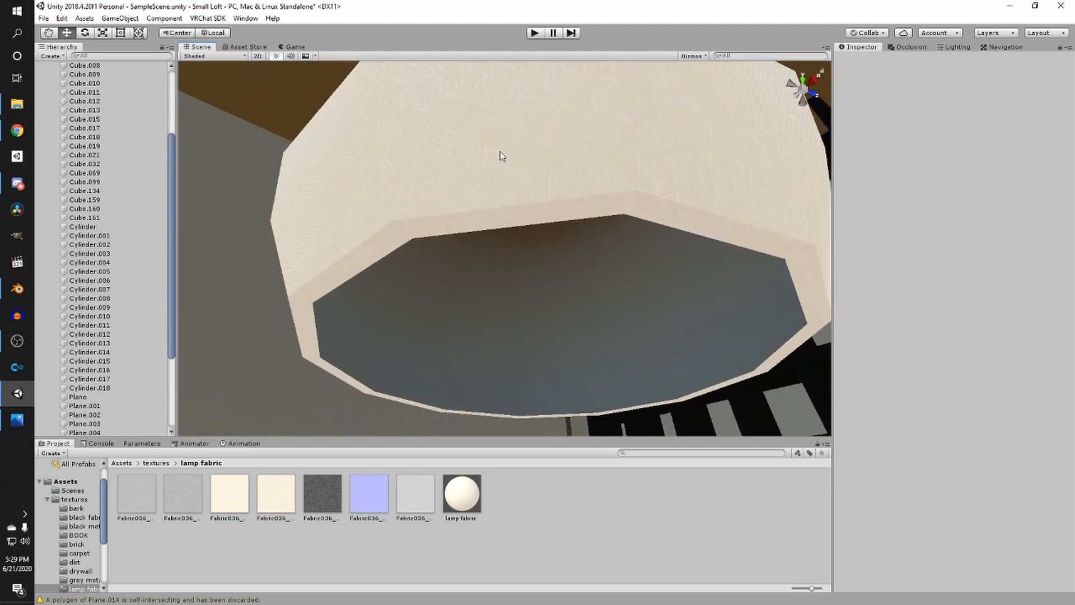
pyautogui.moveTo(501, 154); pyautogui.dragTo(501, 165, button='middle')
pyautogui.moveTo(502, 165); pyautogui.dragTo(528, 216, button='right')
pyautogui.scroll(-4, 528, 216)
pyautogui.moveTo(529, 225); pyautogui.dragTo(530, 240, button='middle')
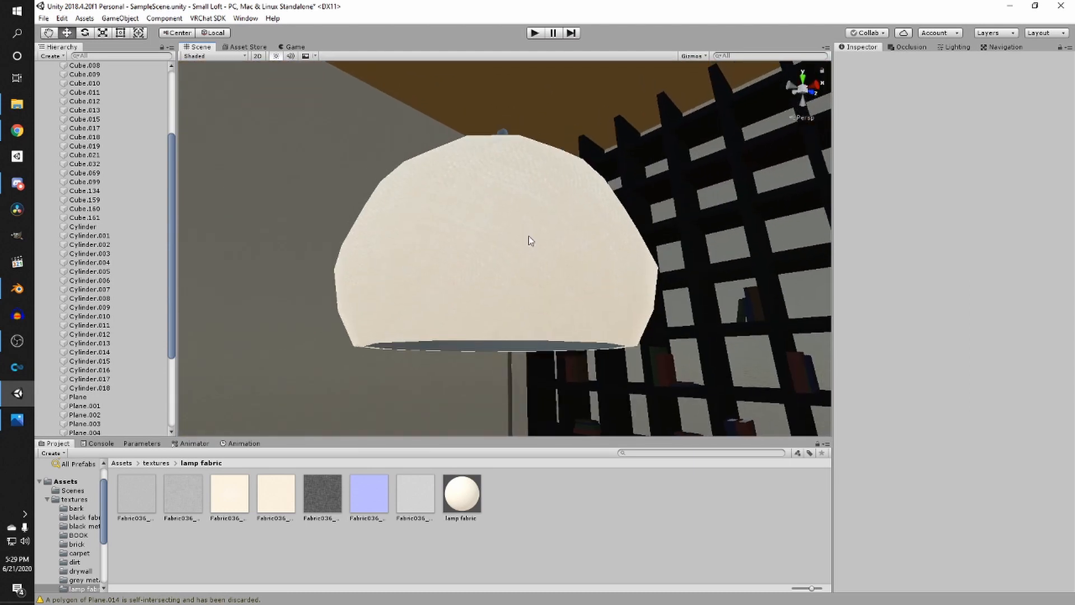
pyautogui.scroll(4, 529, 236)
pyautogui.moveTo(526, 233); pyautogui.dragTo(636, 298, button='right')
pyautogui.scroll(-4, 635, 297)
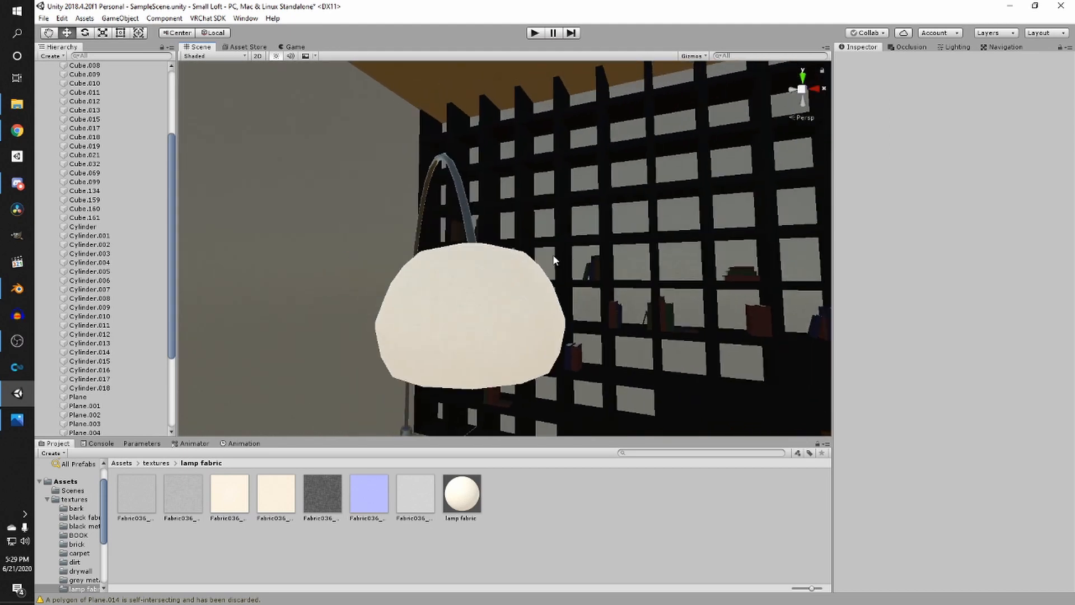
# - Fly through the room to view the staircase and brick wall corner
pyautogui.moveTo(553, 259); pyautogui.dragTo(521, 312, button='right')
pyautogui.press('w')
pyautogui.press('d')
pyautogui.press('s')
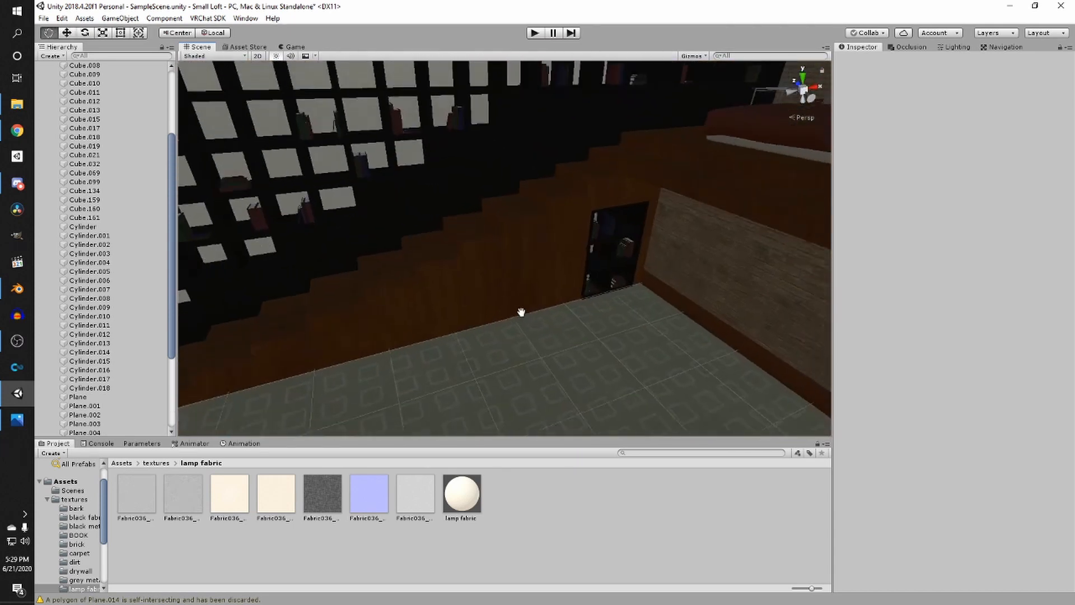
pyautogui.moveTo(521, 312); pyautogui.dragTo(513, 307, button='middle')
pyautogui.moveTo(513, 306); pyautogui.dragTo(584, 268, button='right')
pyautogui.moveTo(584, 268); pyautogui.dragTo(324, 210, button='middle')
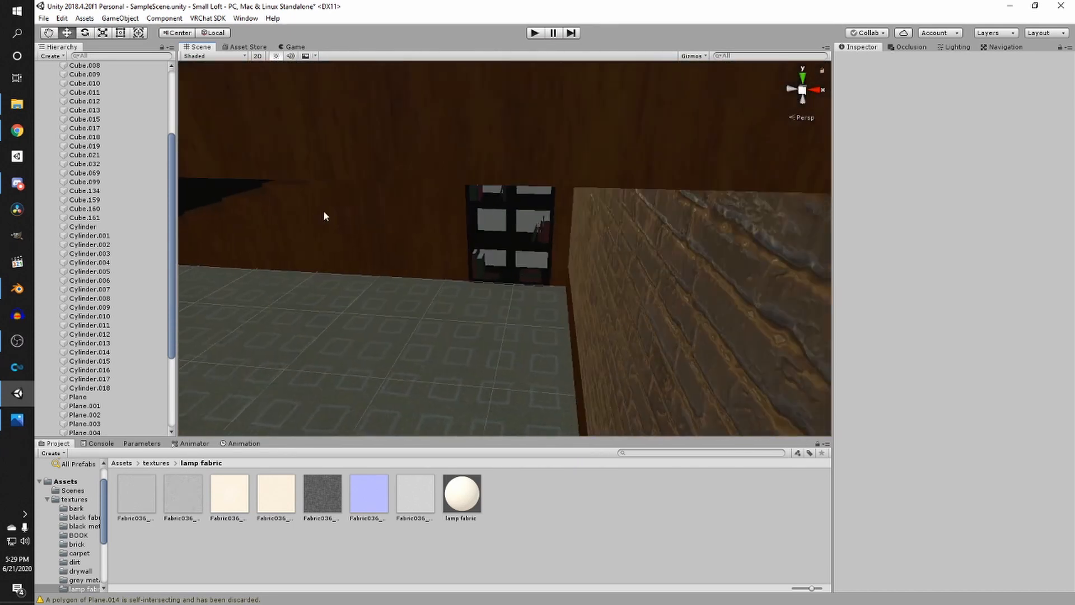
# - Apply the drywall material to the wall behind the bookshelf
pyautogui.press('w')
pyautogui.moveTo(323, 210); pyautogui.dragTo(483, 274, button='right')
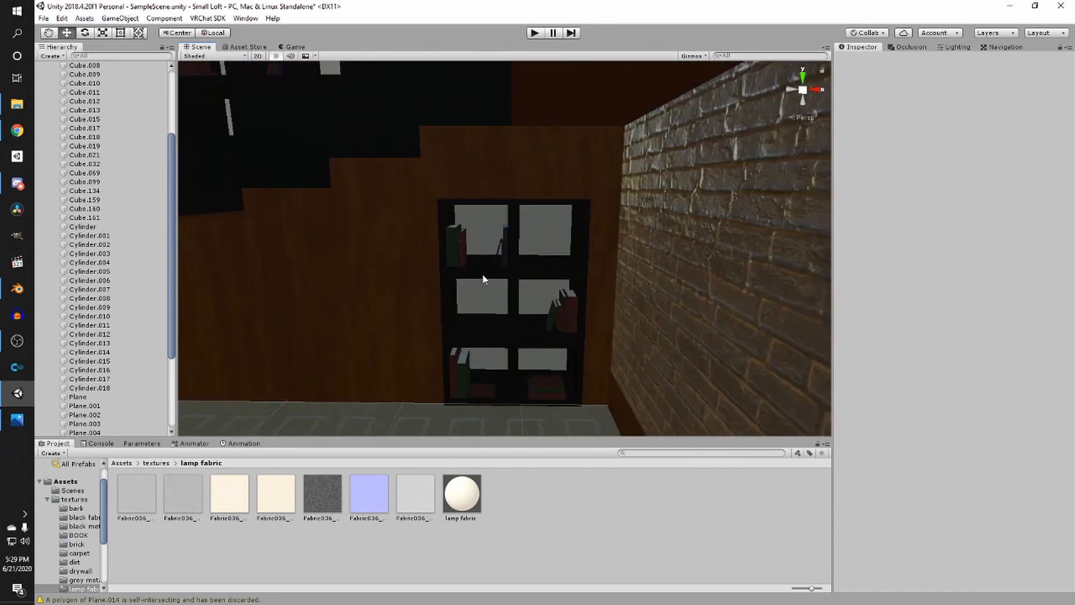
pyautogui.click(155, 463)
pyautogui.doubleClick(467, 497)
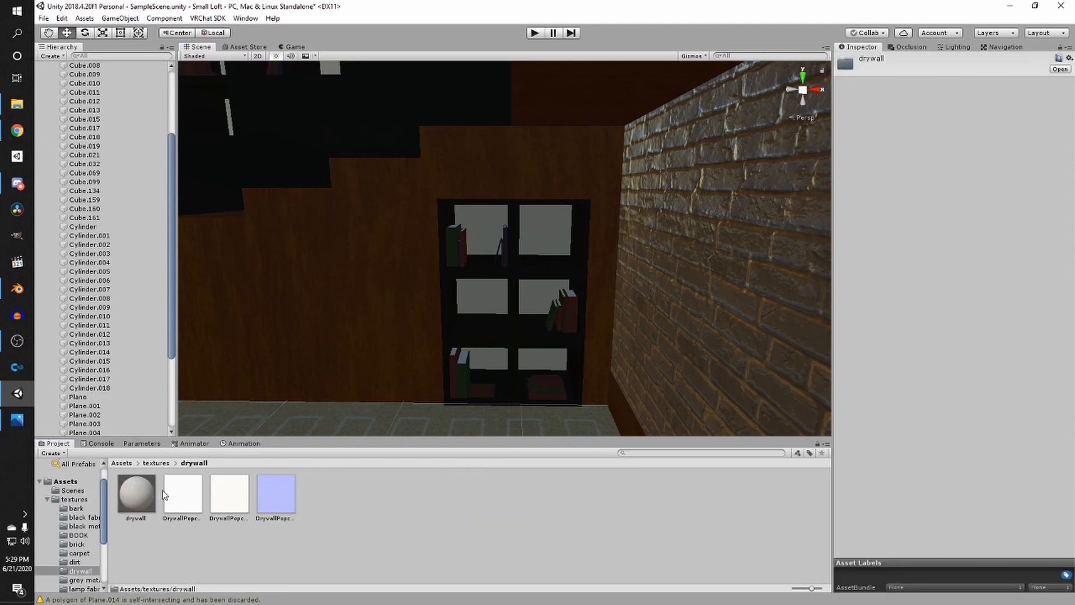
pyautogui.moveTo(138, 492); pyautogui.dragTo(479, 291)
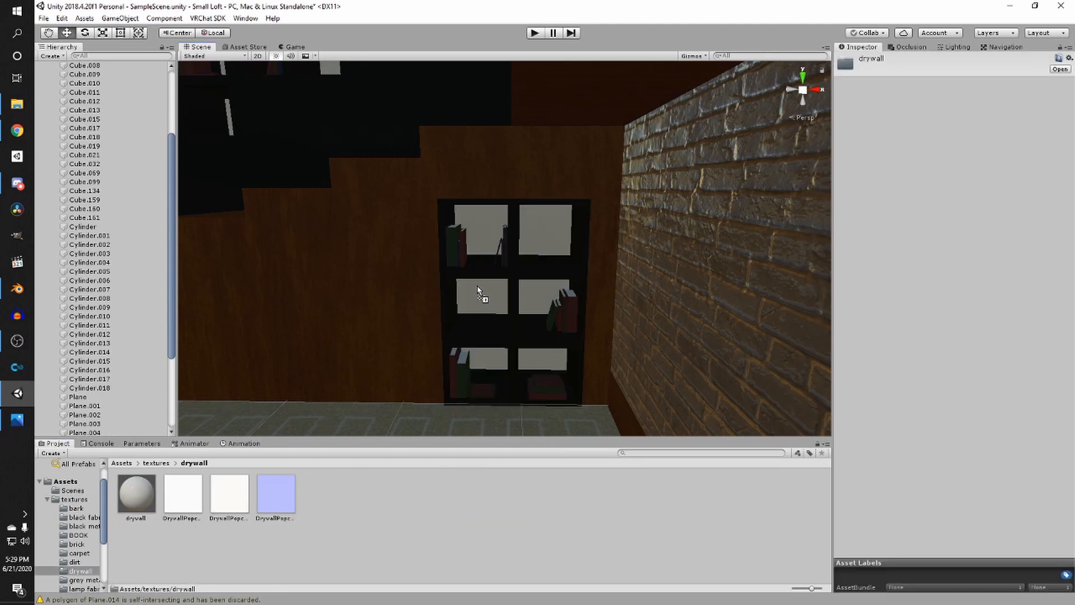
# - Select all seven lamp fabric textures and set their import Max Size to 512
pyautogui.click(157, 464)
pyautogui.doubleClick(567, 504)
pyautogui.click(324, 499)
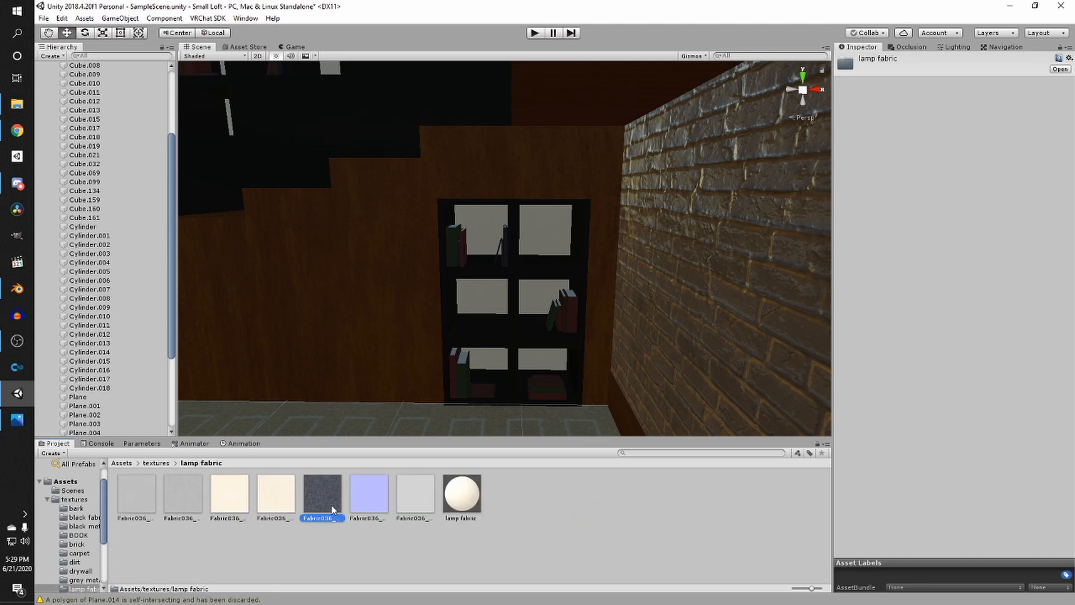
pyautogui.click(401, 499)
pyautogui.keyDown('shift'); pyautogui.click(137, 493); pyautogui.keyUp('shift')
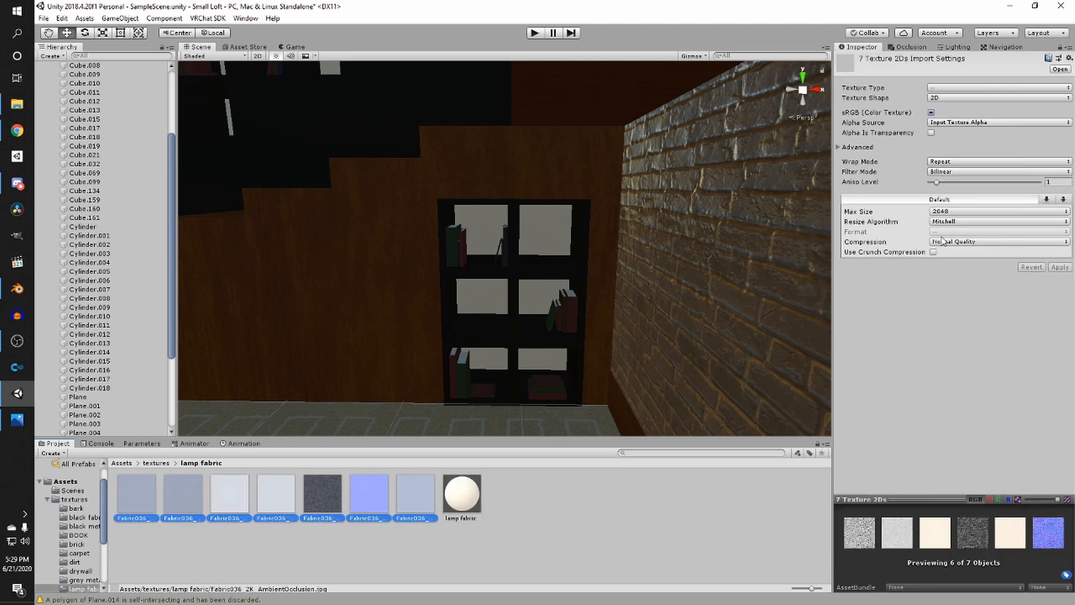
pyautogui.click(952, 211)
pyautogui.click(954, 272)
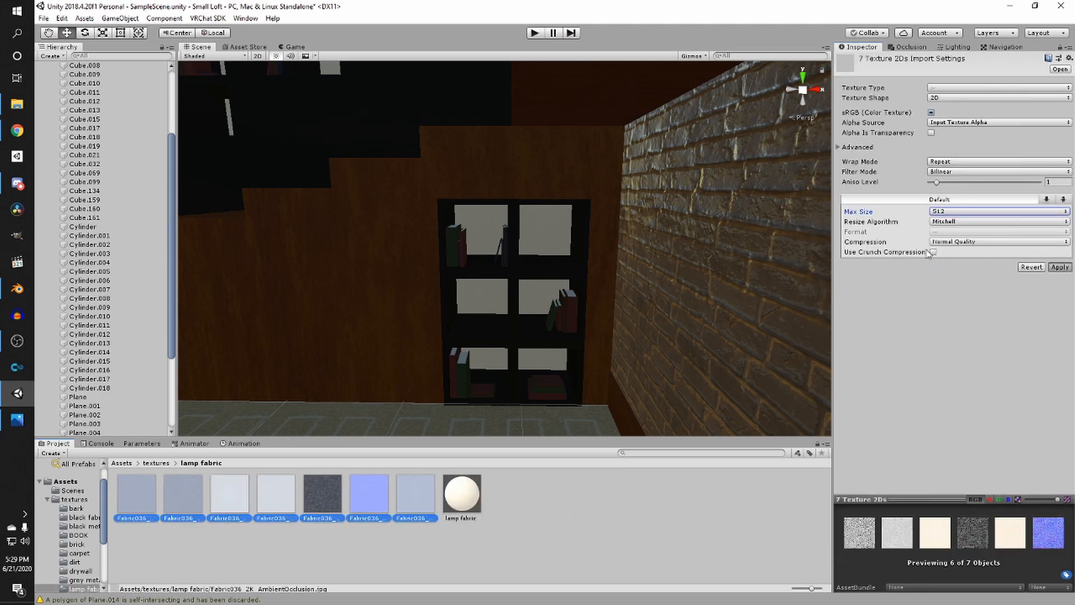
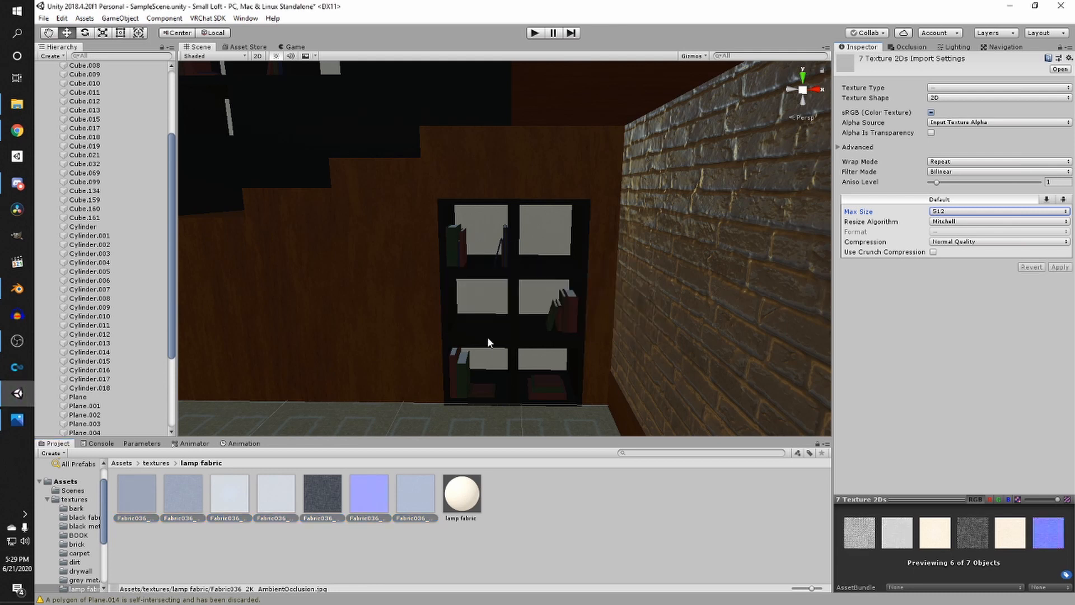
# - Save the scene
pyautogui.scroll(-3, 438, 298)
pyautogui.scroll(5, 438, 303)
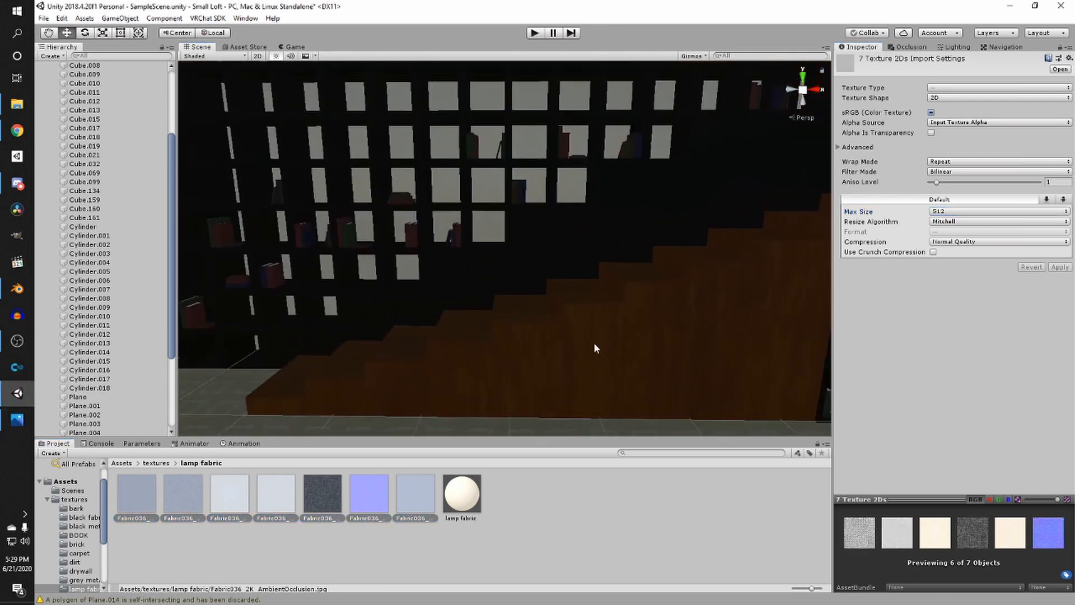
pyautogui.moveTo(473, 322); pyautogui.dragTo(543, 321, button='right')
pyautogui.scroll(-3, 542, 322)
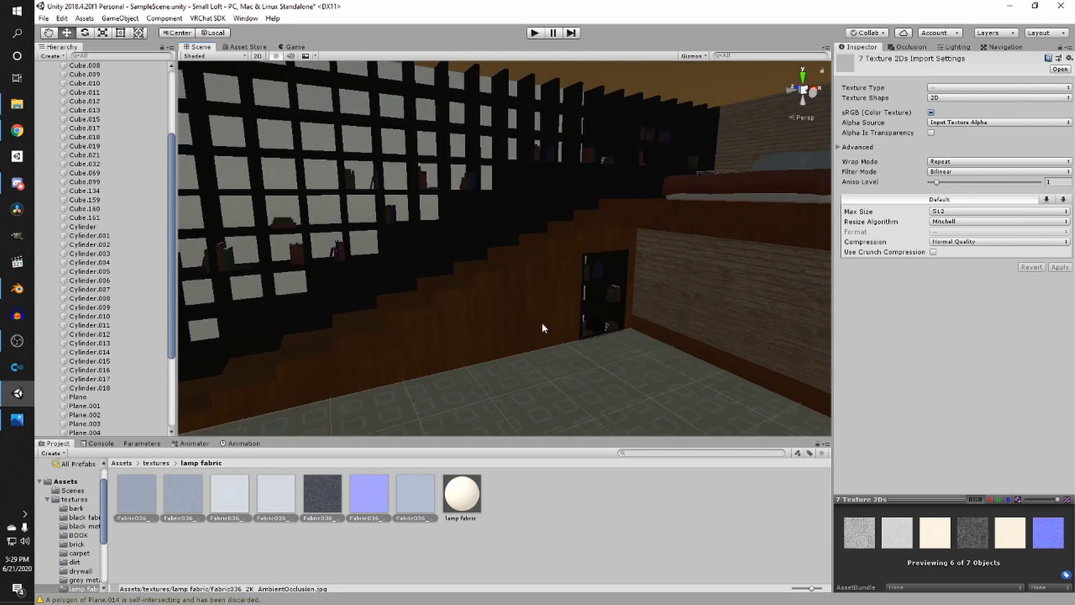
pyautogui.moveTo(542, 322); pyautogui.dragTo(442, 344, button='middle')
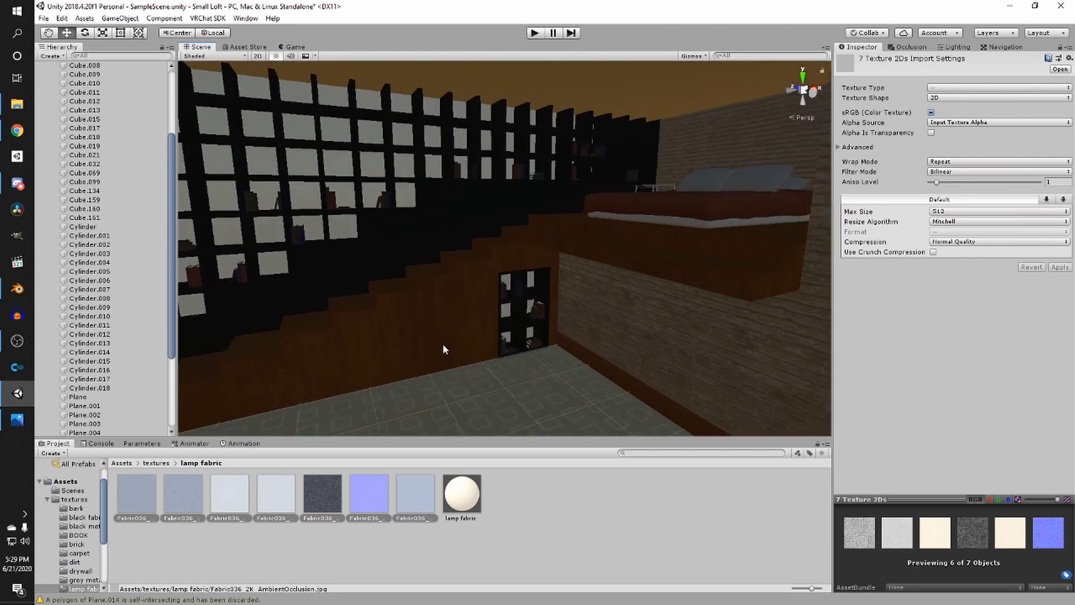
pyautogui.click(157, 463)
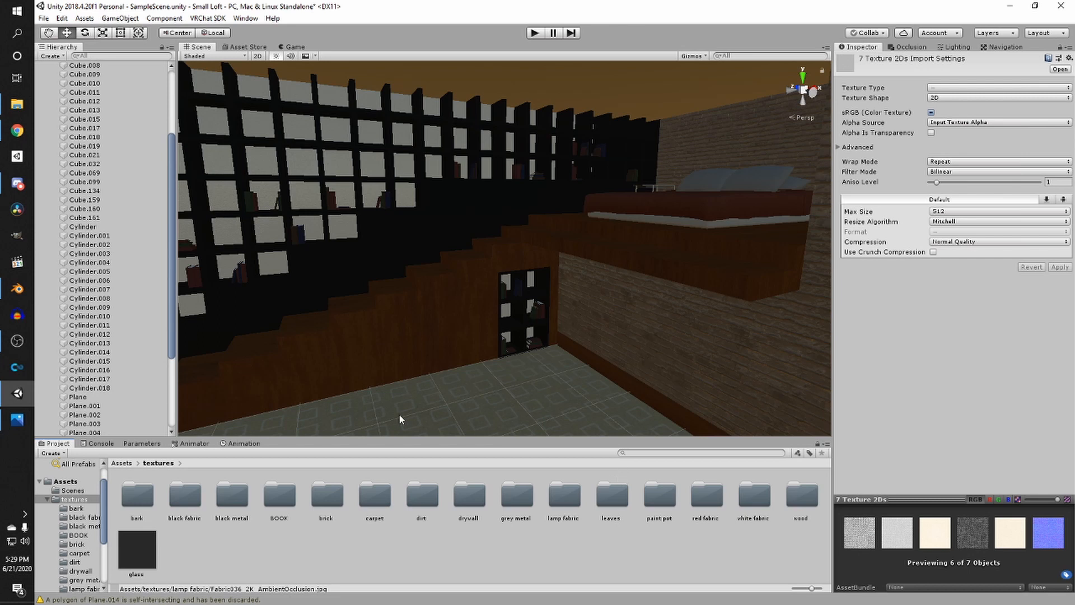
pyautogui.moveTo(404, 432); pyautogui.dragTo(478, 365, button='right')
pyautogui.hotkey('ctrl', 's')
pyautogui.moveTo(478, 365); pyautogui.dragTo(461, 367, button='middle')
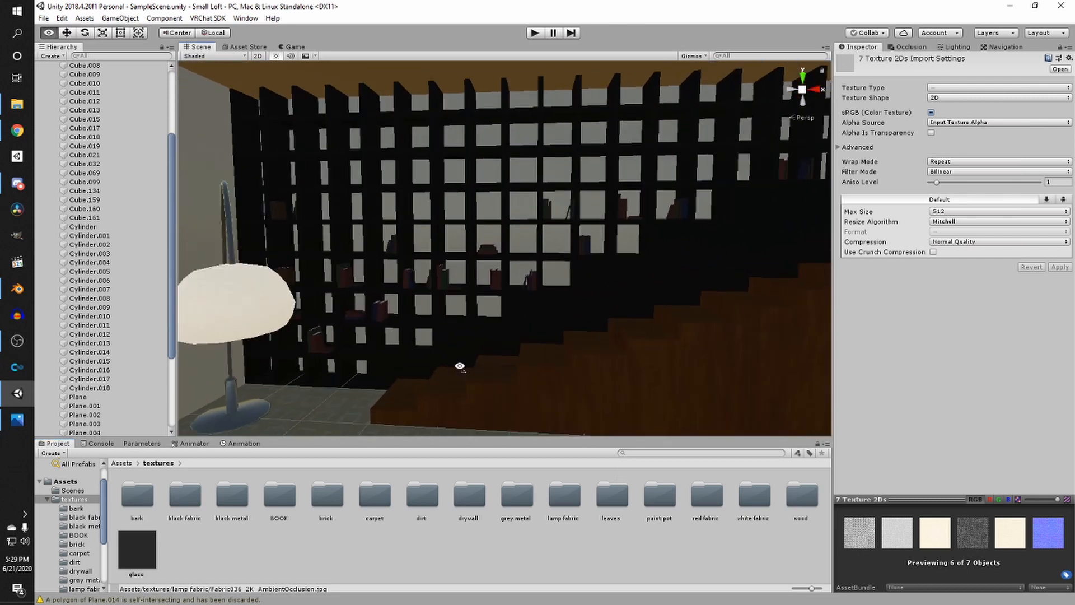
# - Create a new material named leaves in the leaves texture folder
pyautogui.moveTo(461, 367); pyautogui.dragTo(511, 377, button='right')
pyautogui.moveTo(512, 377); pyautogui.dragTo(616, 361, button='middle')
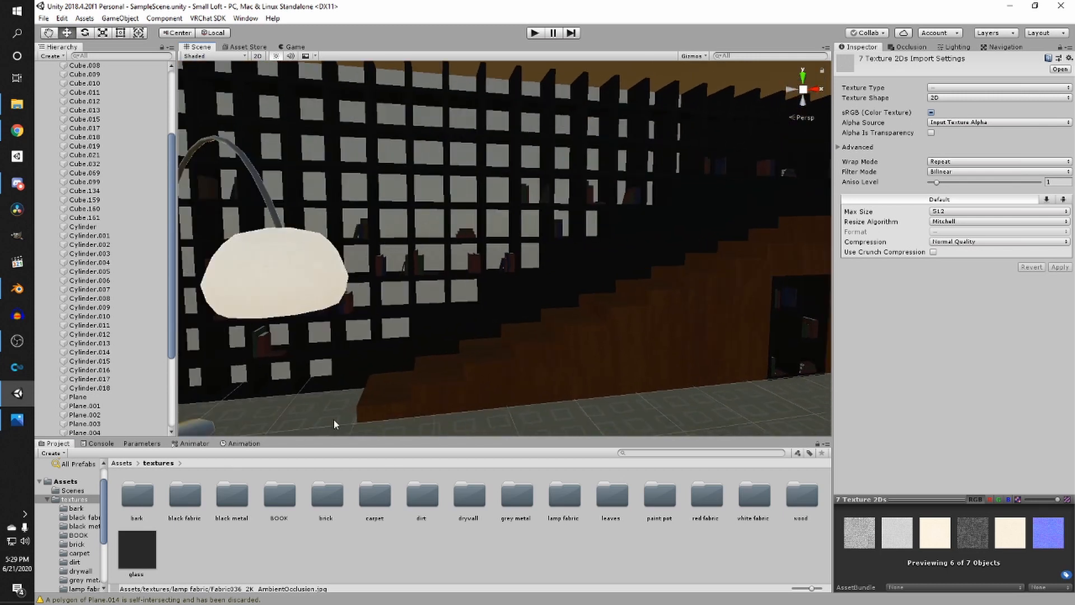
pyautogui.doubleClick(611, 495)
pyautogui.moveTo(605, 428); pyautogui.dragTo(553, 415, button='right')
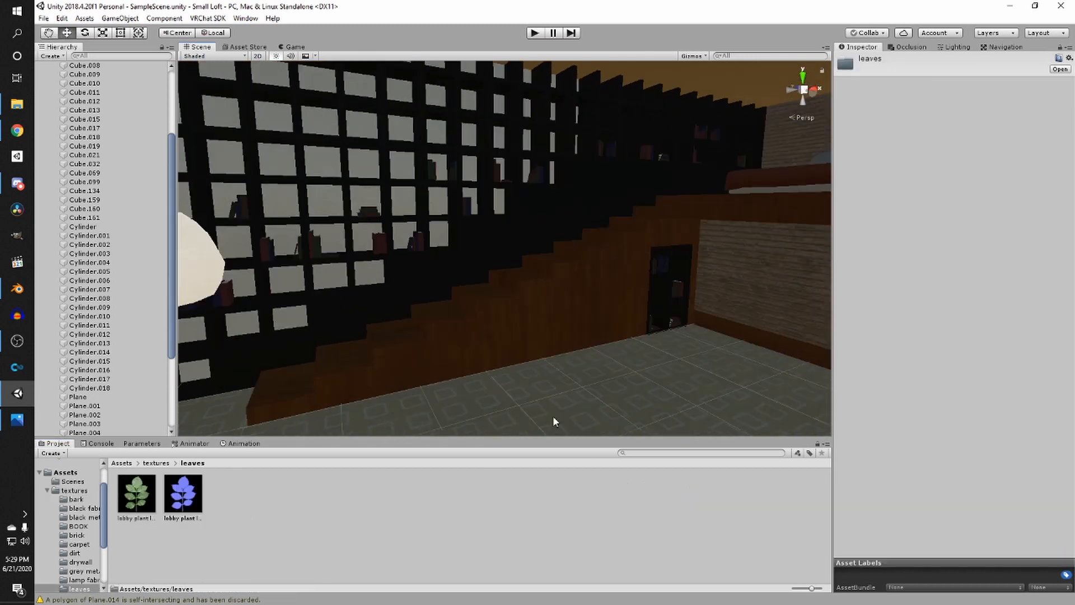
pyautogui.rightClick(272, 488)
pyautogui.moveTo(304, 231)
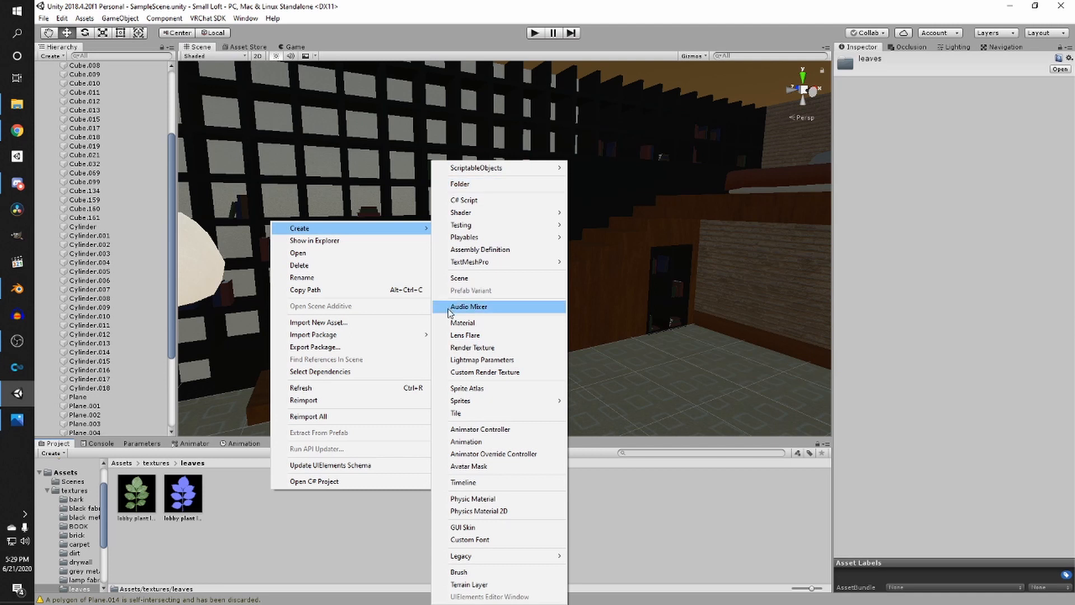
pyautogui.click(453, 323)
pyautogui.write('leaves')
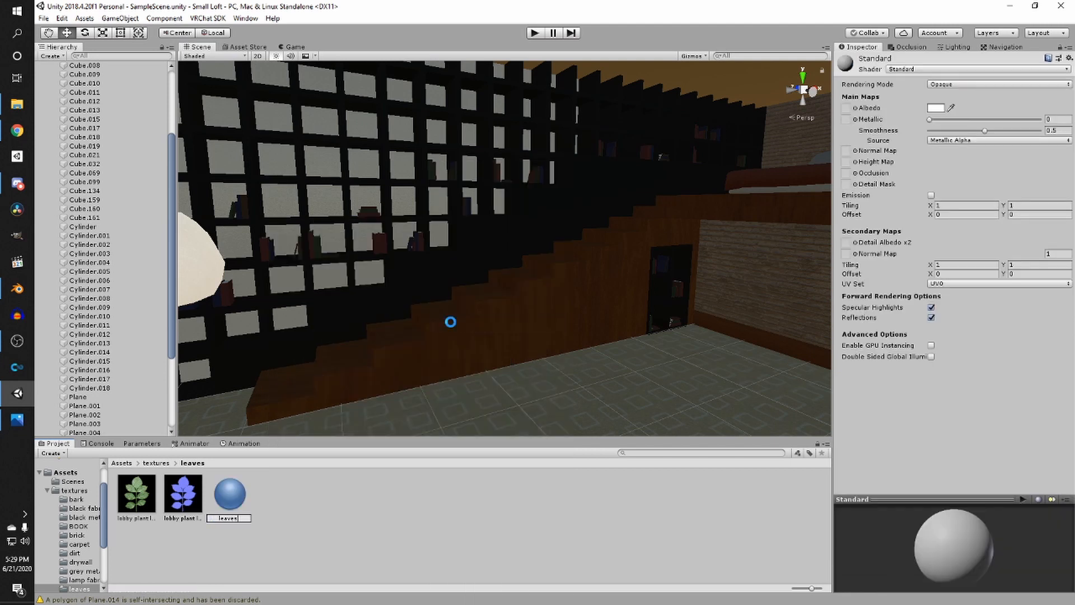
pyautogui.press('Return')
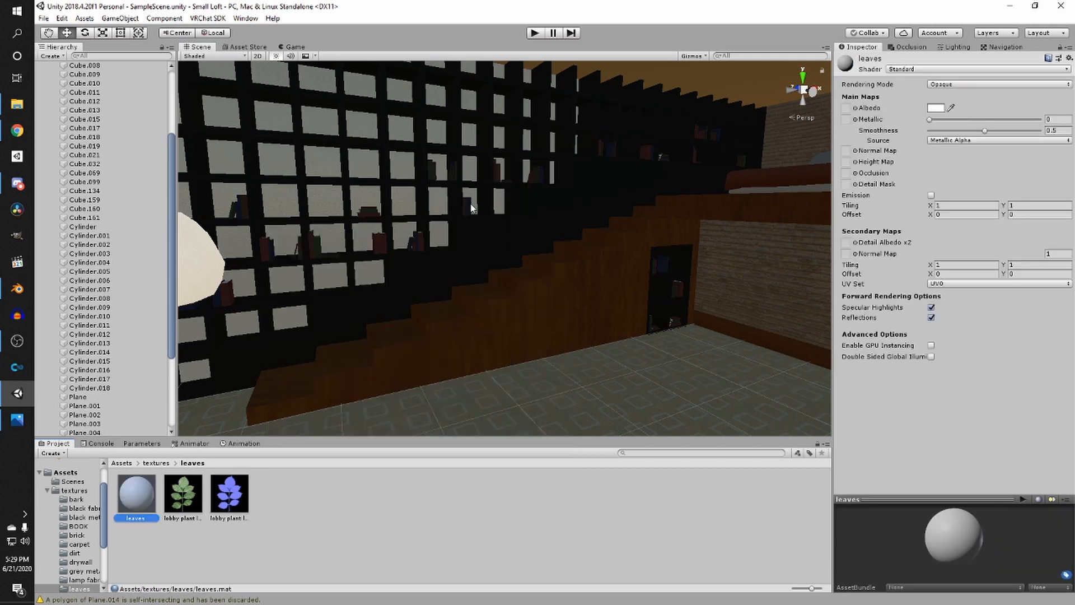
# - Set the leaves material's shader to Nature > SpeedTree8
pyautogui.click(914, 69)
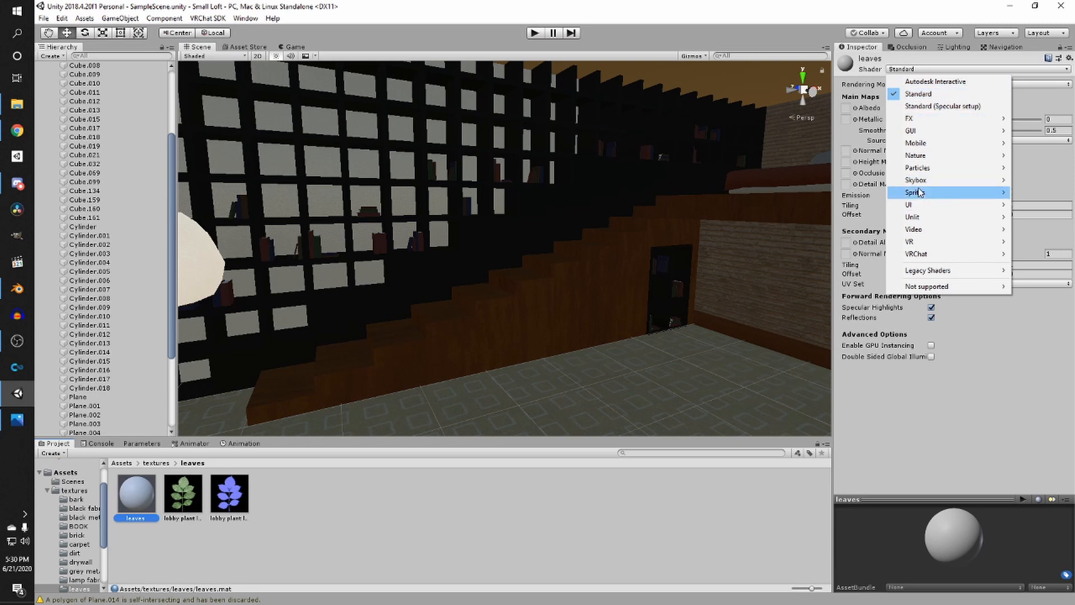
pyautogui.moveTo(938, 161)
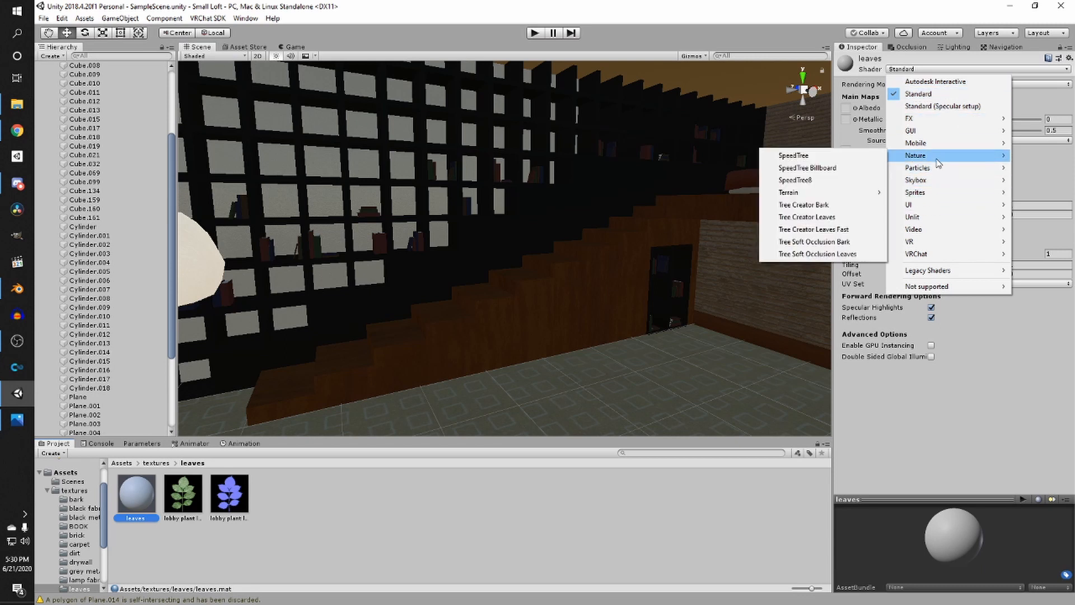
pyautogui.click(820, 182)
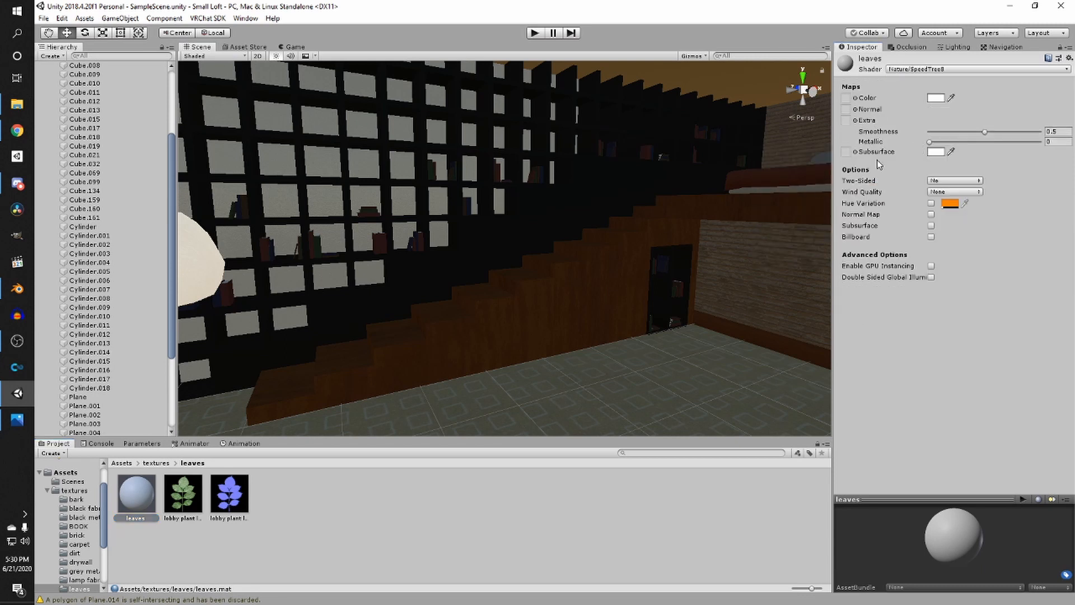
# - Assign the lobby plant leaf texture as the leaves material's colour map and its blue normal texture as the normal map
pyautogui.moveTo(190, 511); pyautogui.dragTo(846, 99)
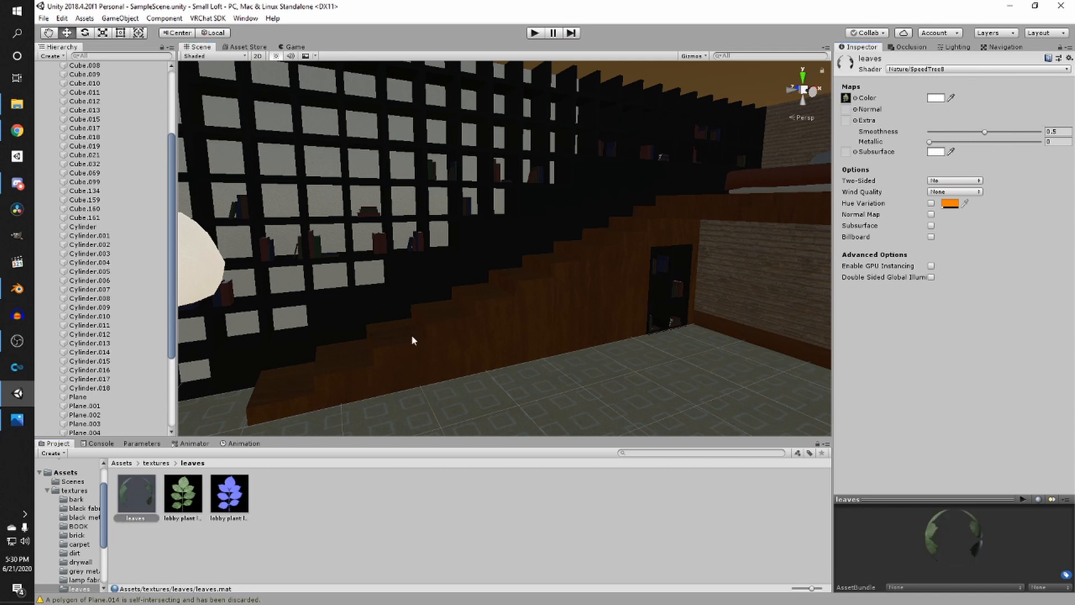
pyautogui.moveTo(215, 500); pyautogui.dragTo(1001, 69)
pyautogui.moveTo(845, 112); pyautogui.dragTo(846, 109)
pyautogui.click(1055, 132)
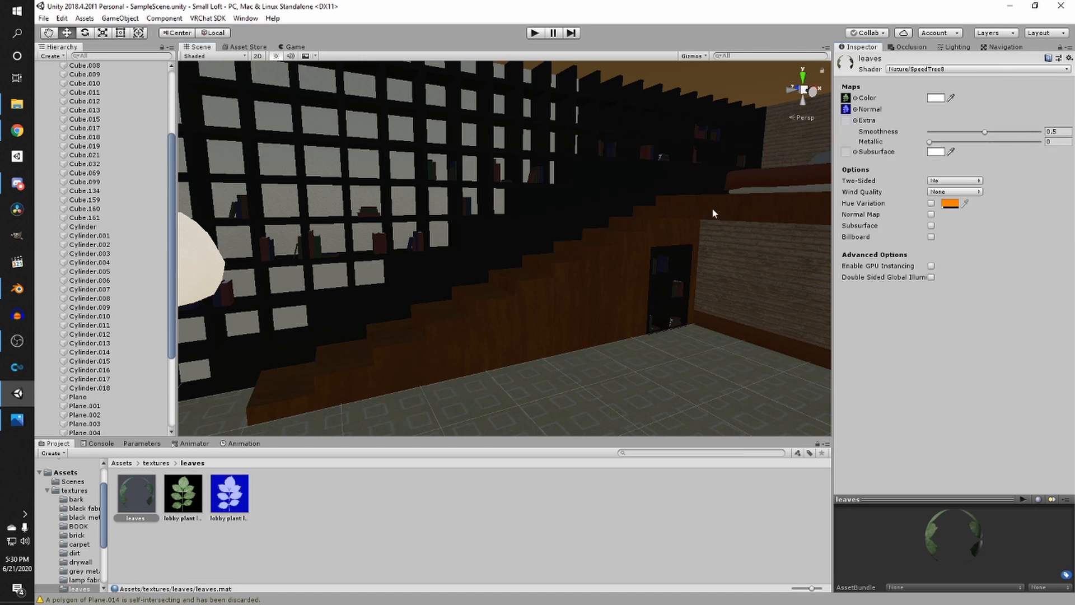
# - Apply the leaves material to the potted plant near the open door
pyautogui.moveTo(714, 214); pyautogui.dragTo(409, 237, button='right')
pyautogui.moveTo(554, 237); pyautogui.dragTo(824, 238, button='right')
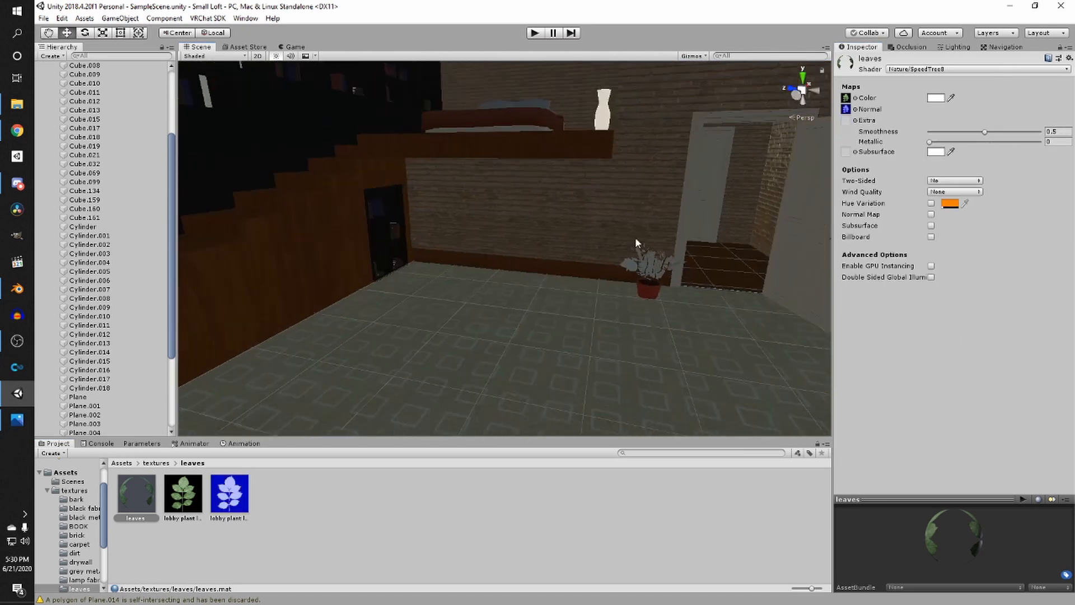
pyautogui.scroll(3, 636, 243)
pyautogui.moveTo(636, 243); pyautogui.dragTo(545, 292, button='middle')
pyautogui.moveTo(370, 358); pyautogui.dragTo(444, 379, button='right')
pyautogui.scroll(3, 444, 379)
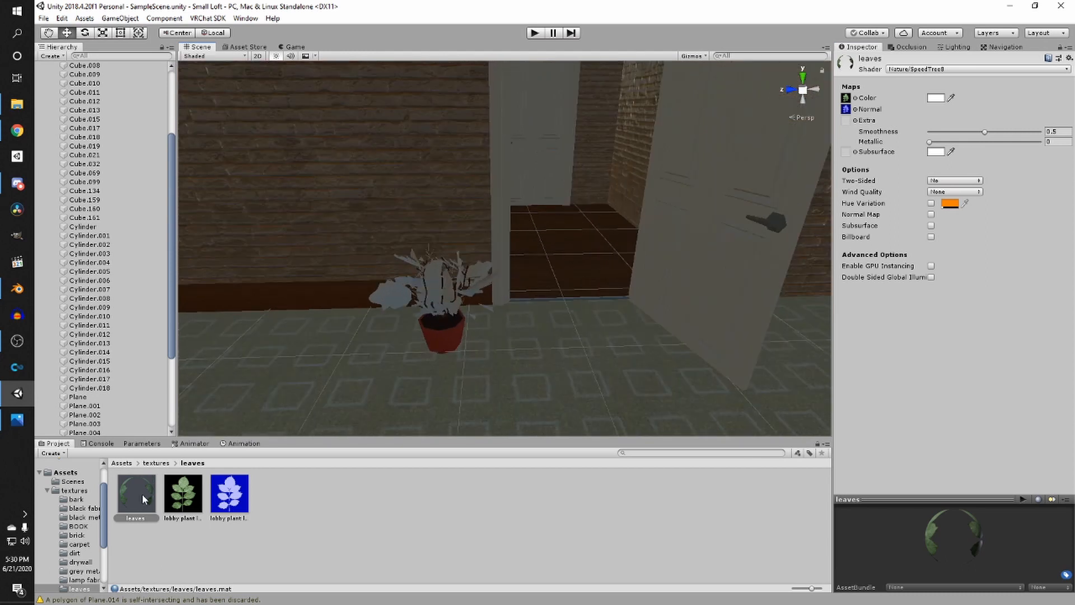
pyautogui.moveTo(397, 300); pyautogui.dragTo(393, 304)
pyautogui.moveTo(399, 296); pyautogui.dragTo(539, 285, button='right')
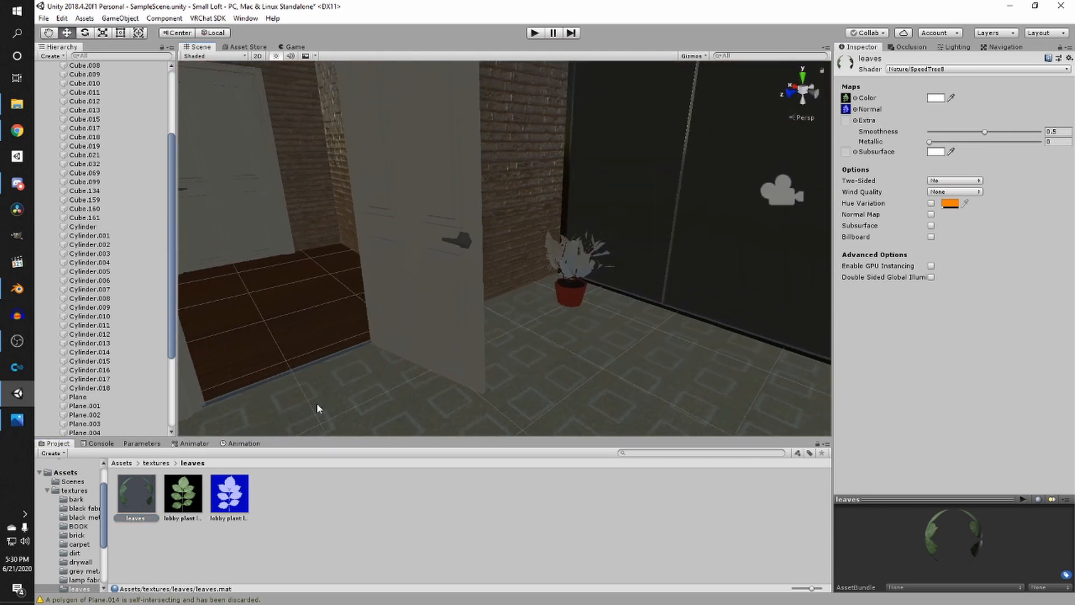
pyautogui.moveTo(148, 483); pyautogui.dragTo(576, 275)
# - Apply the leaves material to the potted plant by the dark window wall
pyautogui.moveTo(370, 296); pyautogui.dragTo(643, 262, button='right')
pyautogui.scroll(4, 643, 261)
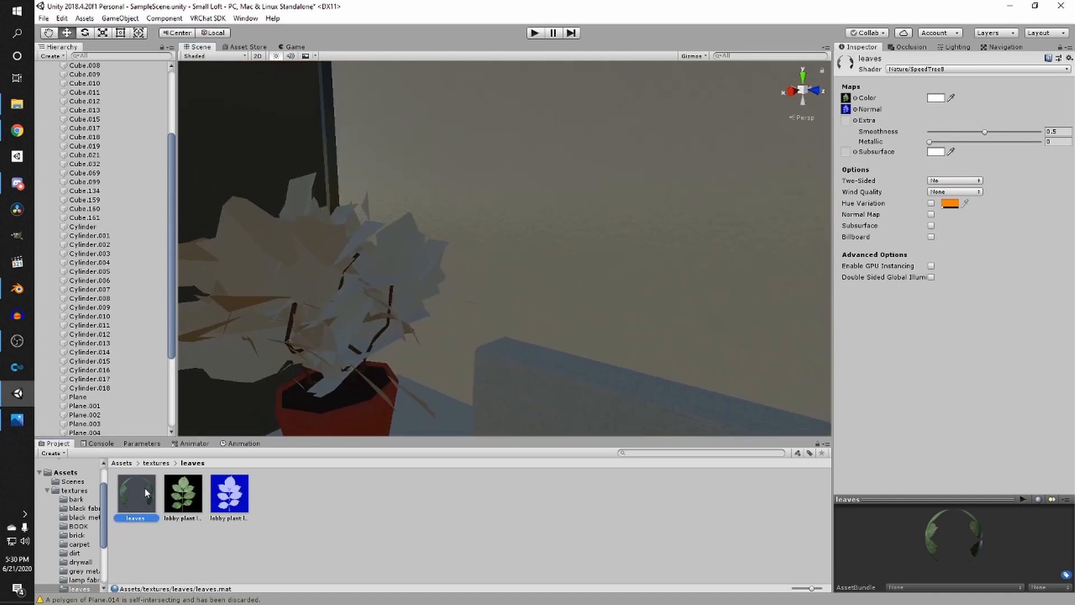
pyautogui.moveTo(146, 493); pyautogui.dragTo(310, 281)
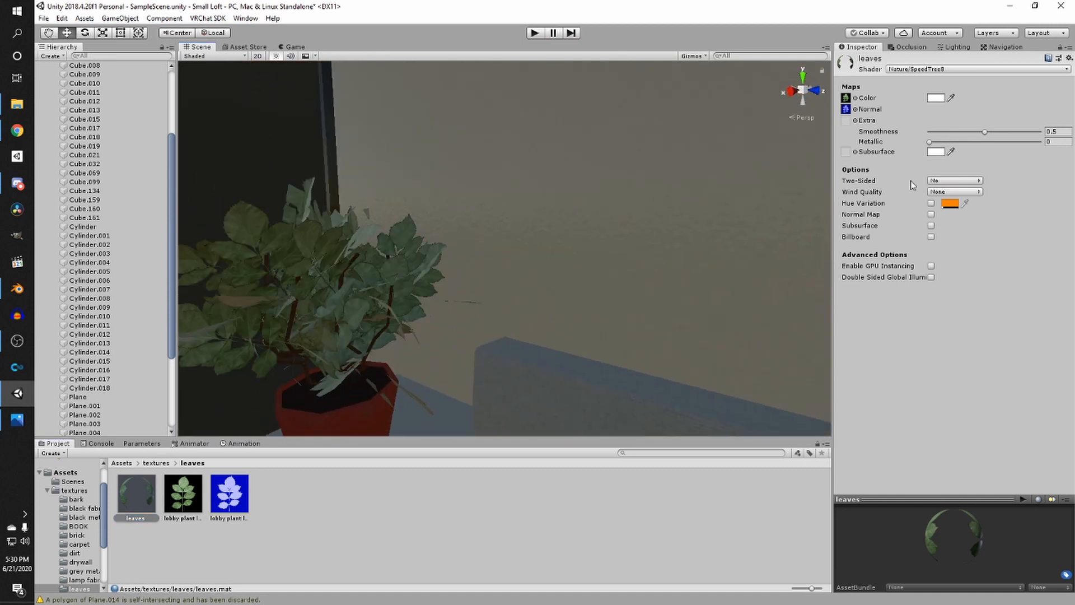
# - Set the leaves material's Two-Sided option to Yes
pyautogui.click(953, 181)
pyautogui.click(952, 204)
pyautogui.moveTo(485, 249); pyautogui.dragTo(352, 259, button='right')
pyautogui.press('w')
pyautogui.press('a')
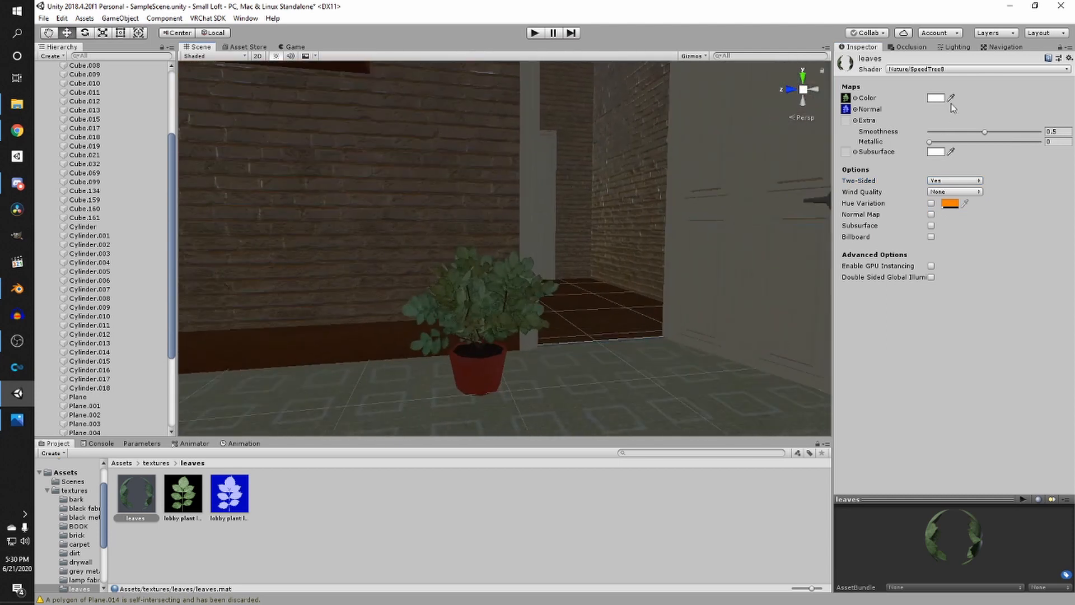
# - Adjust the leaves material's colour tint in the colour picker
pyautogui.click(936, 98)
pyautogui.click(882, 227)
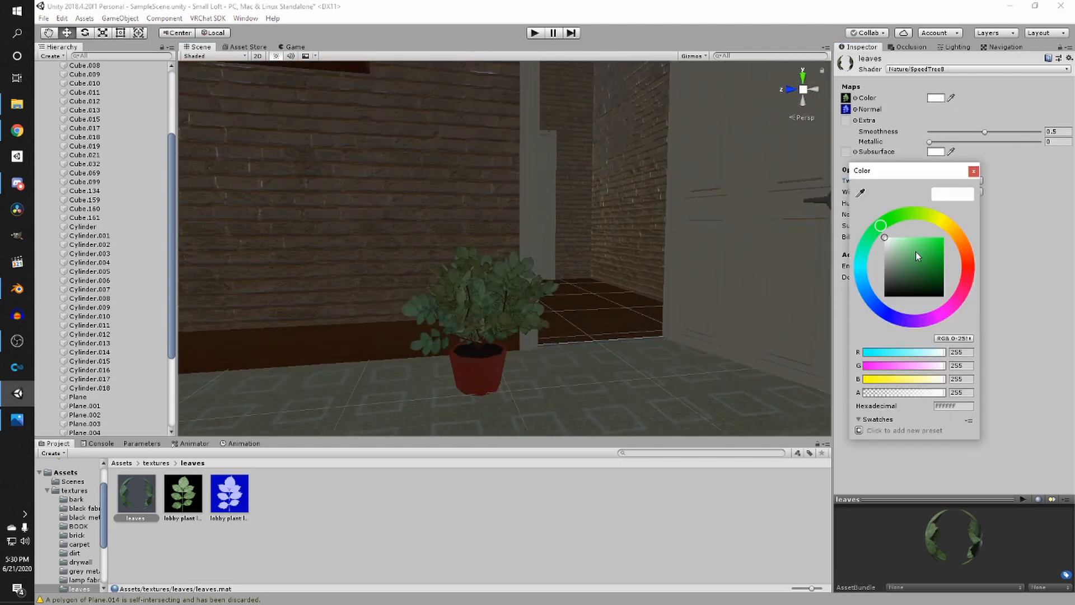
pyautogui.moveTo(916, 251)
pyautogui.mouseDown()
pyautogui.moveTo(899, 237)
pyautogui.moveTo(910, 238)
pyautogui.mouseUp()
# - Fly around the room to view the textured potted plants
pyautogui.scroll(-4, 687, 242)
pyautogui.moveTo(690, 246); pyautogui.dragTo(644, 252, button='middle')
pyautogui.scroll(-4, 728, 250)
pyautogui.scroll(5, 672, 240)
pyautogui.scroll(3, 675, 240)
pyautogui.scroll(-7, 648, 249)
pyautogui.moveTo(653, 214); pyautogui.dragTo(498, 226, button='middle')
pyautogui.click(569, 231)
pyautogui.moveTo(569, 231); pyautogui.dragTo(672, 224, button='middle')
pyautogui.moveTo(452, 220); pyautogui.dragTo(561, 219, button='middle')
pyautogui.scroll(1, 561, 219)
pyautogui.moveTo(562, 222); pyautogui.dragTo(656, 270, button='right')
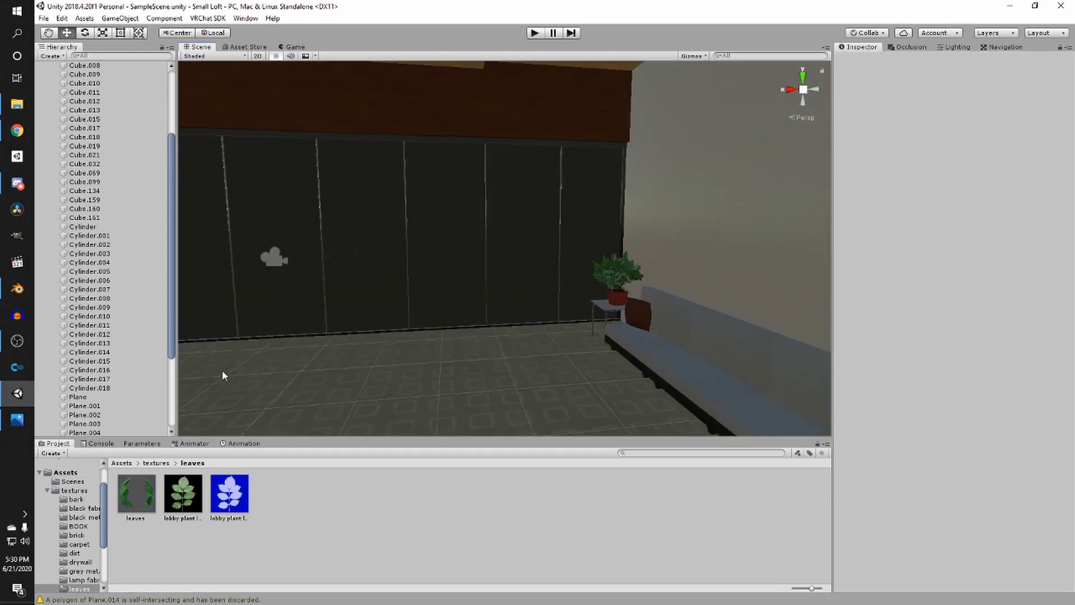
# - Inspect the lobby plant leaf texture's import settings
pyautogui.click(177, 500)
pyautogui.rightClick(177, 500)
pyautogui.click(343, 512)
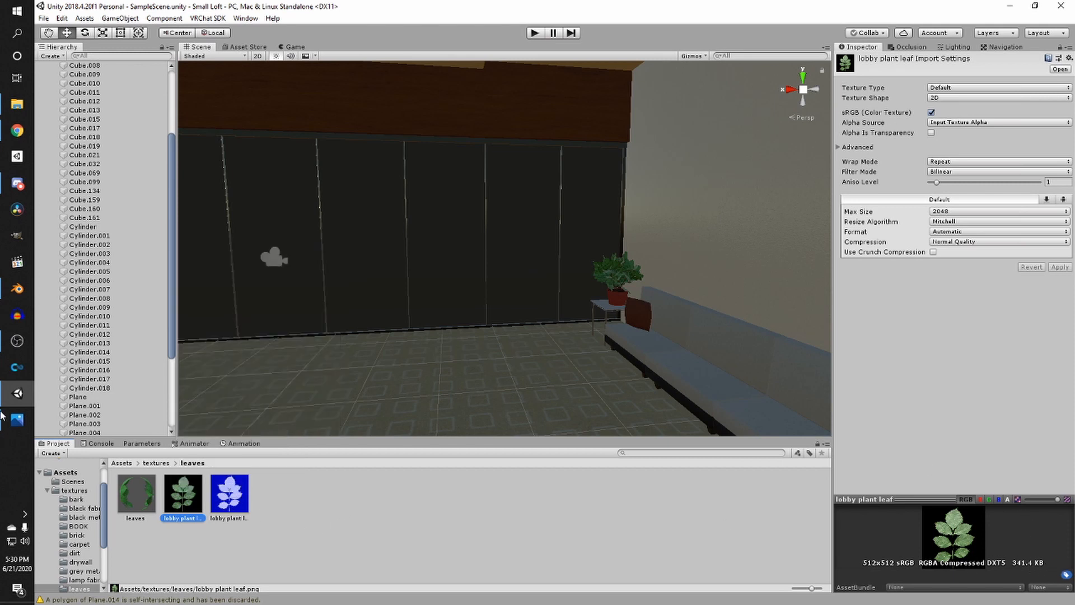
# - Create a new material named pot in the paint pot texture folder
pyautogui.click(159, 465)
pyautogui.moveTo(552, 355); pyautogui.dragTo(440, 351, button='right')
pyautogui.doubleClick(656, 485)
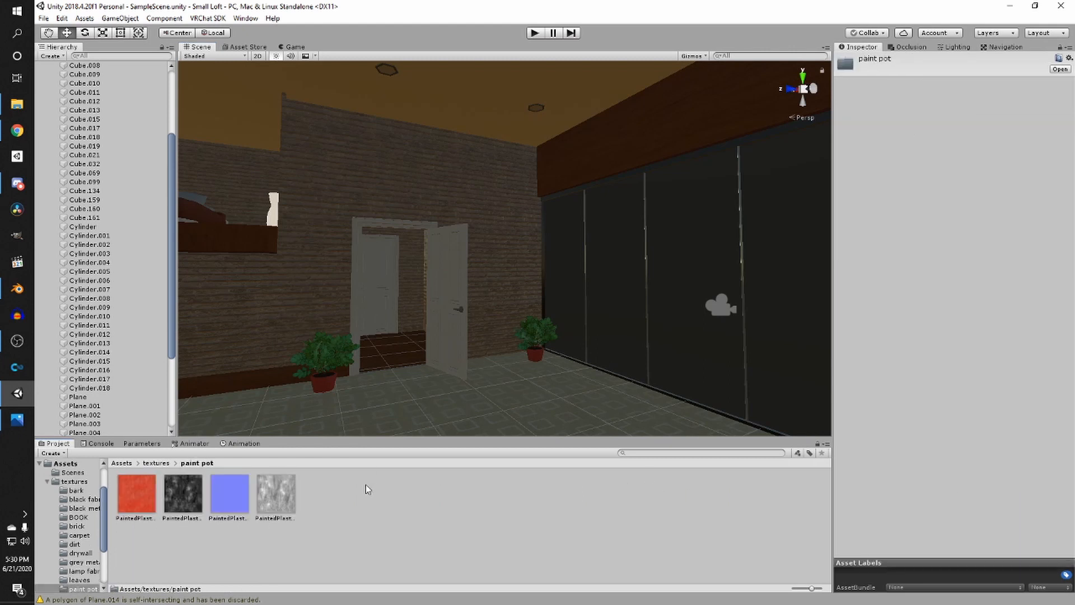
pyautogui.rightClick(335, 506)
pyautogui.moveTo(392, 244)
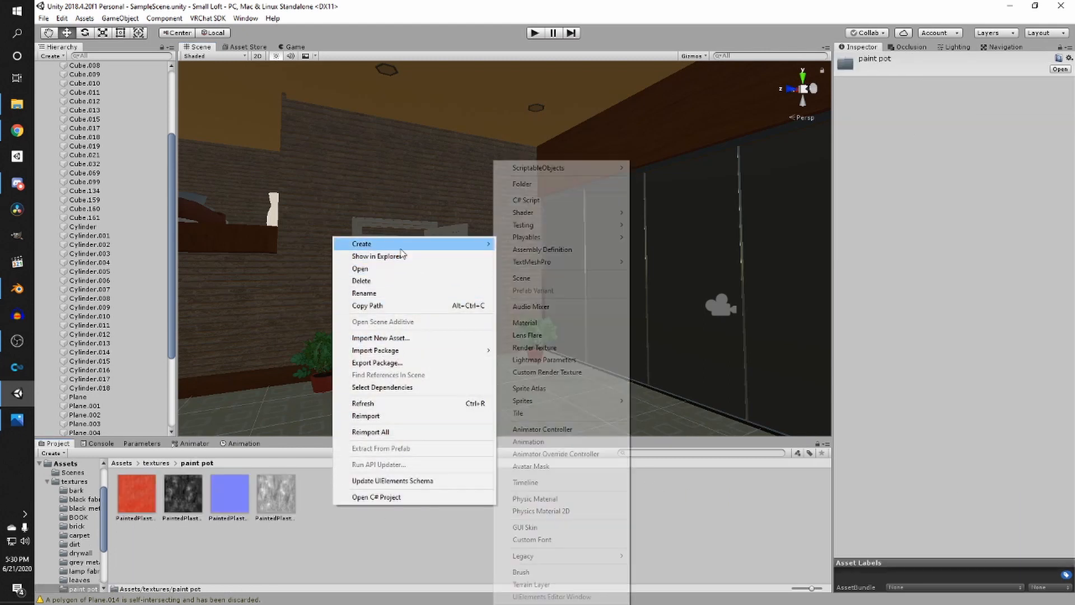
pyautogui.click(538, 324)
pyautogui.write('p')
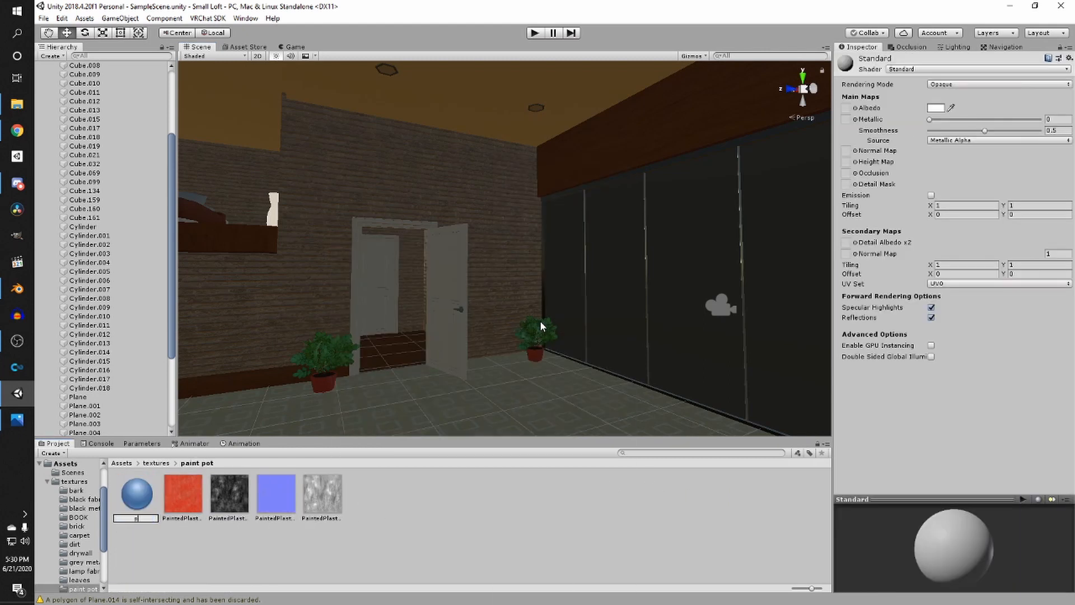
pyautogui.write('ot')
pyautogui.press('Return')
# - Assign the red painted plaster colour texture as the pot material's albedo and the blue texture as its normal map
pyautogui.moveTo(155, 494); pyautogui.dragTo(1010, 72)
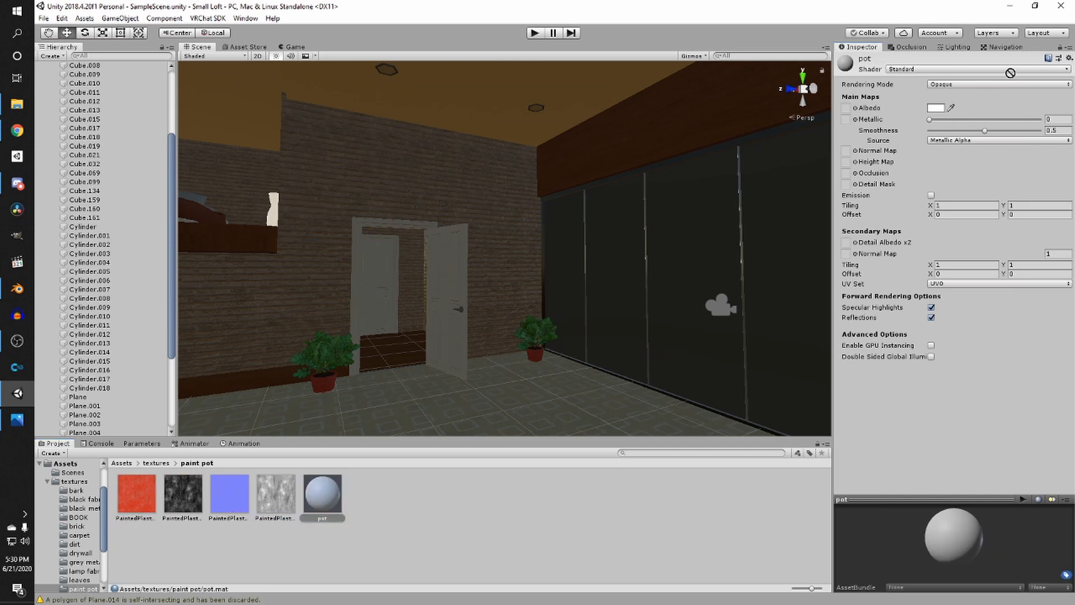
pyautogui.moveTo(851, 113); pyautogui.dragTo(847, 109)
pyautogui.moveTo(217, 503)
pyautogui.mouseDown()
pyautogui.moveTo(862, 115)
pyautogui.moveTo(846, 150)
pyautogui.mouseUp()
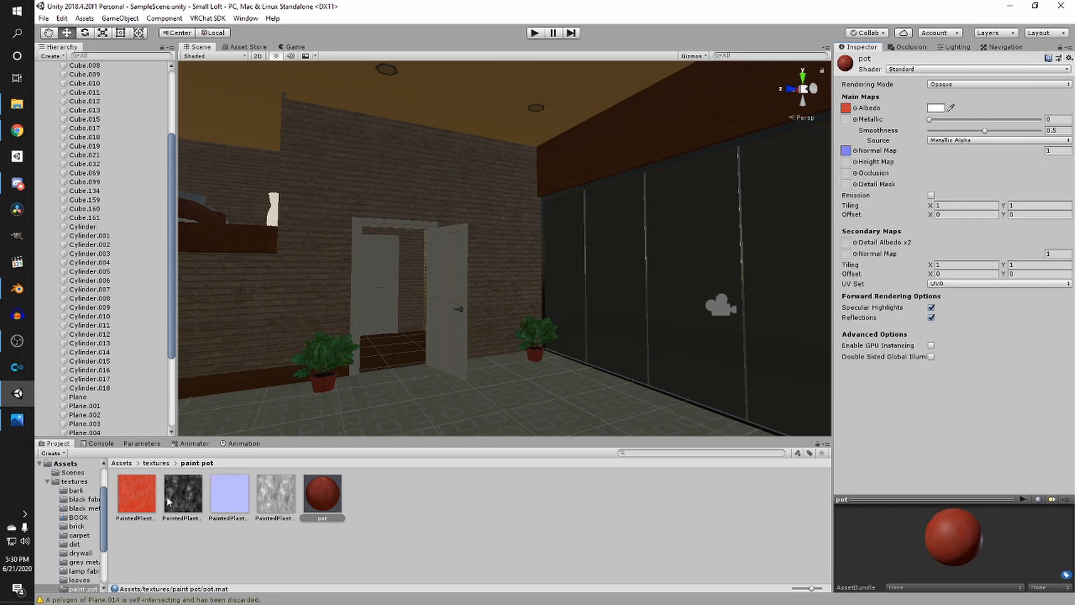
# - Select all four painted plaster textures and set their import Max Size to 512
pyautogui.click(141, 496)
pyautogui.keyDown('shift'); pyautogui.click(276, 494); pyautogui.keyUp('shift')
pyautogui.click(996, 220)
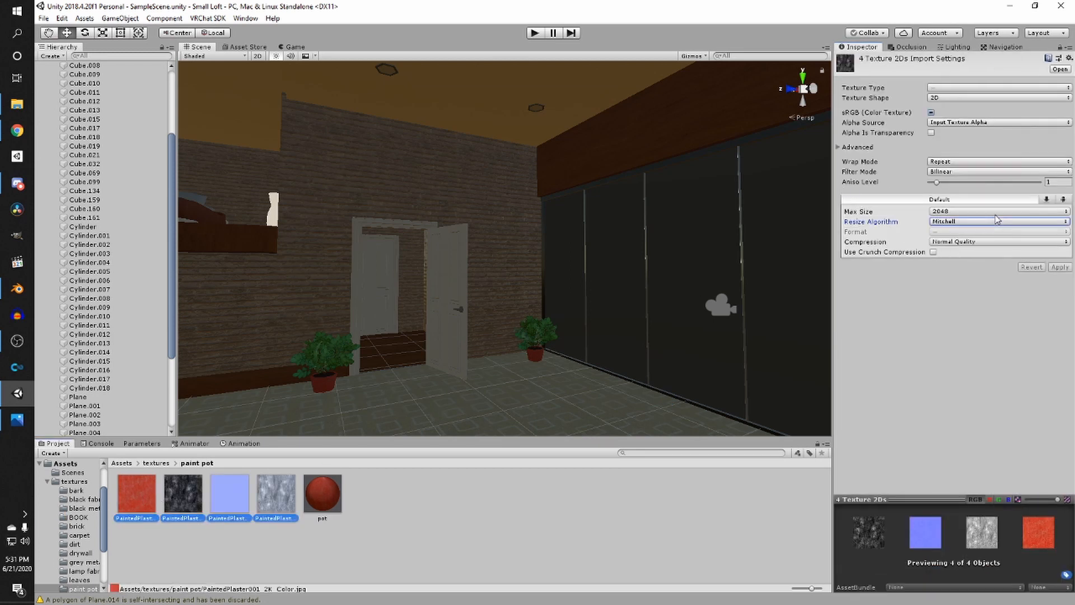
pyautogui.click(992, 211)
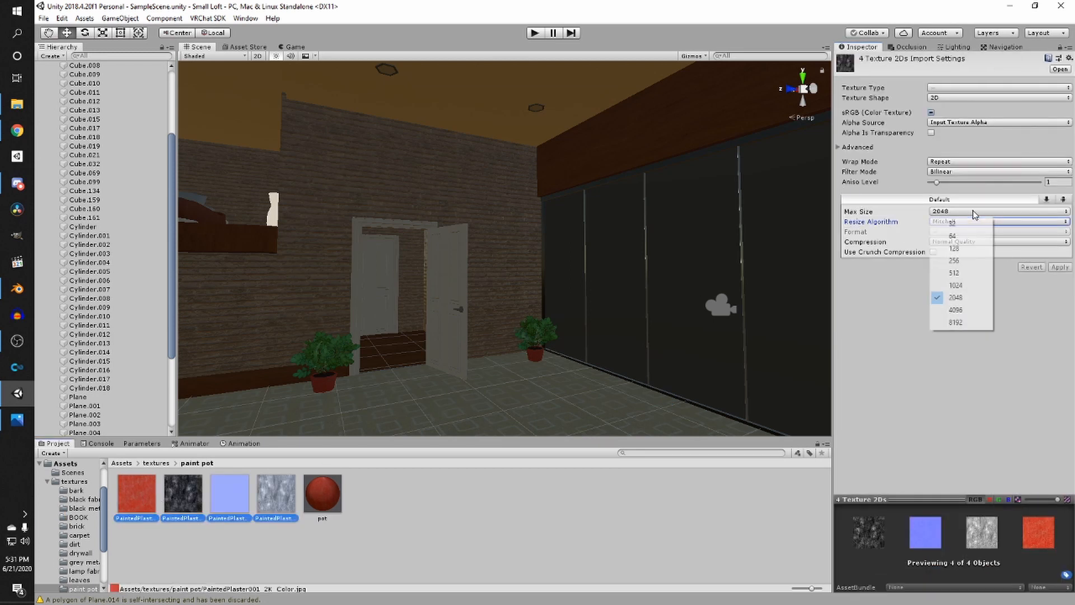
pyautogui.click(957, 273)
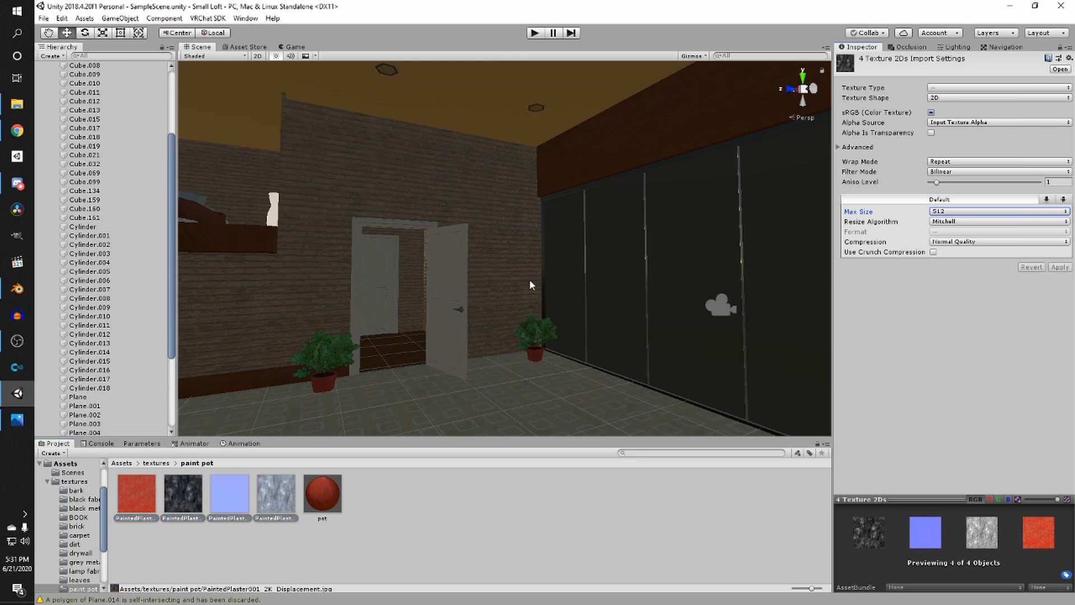
# - Apply the pot material to the plant pot beside the dark window wall
pyautogui.click(322, 494)
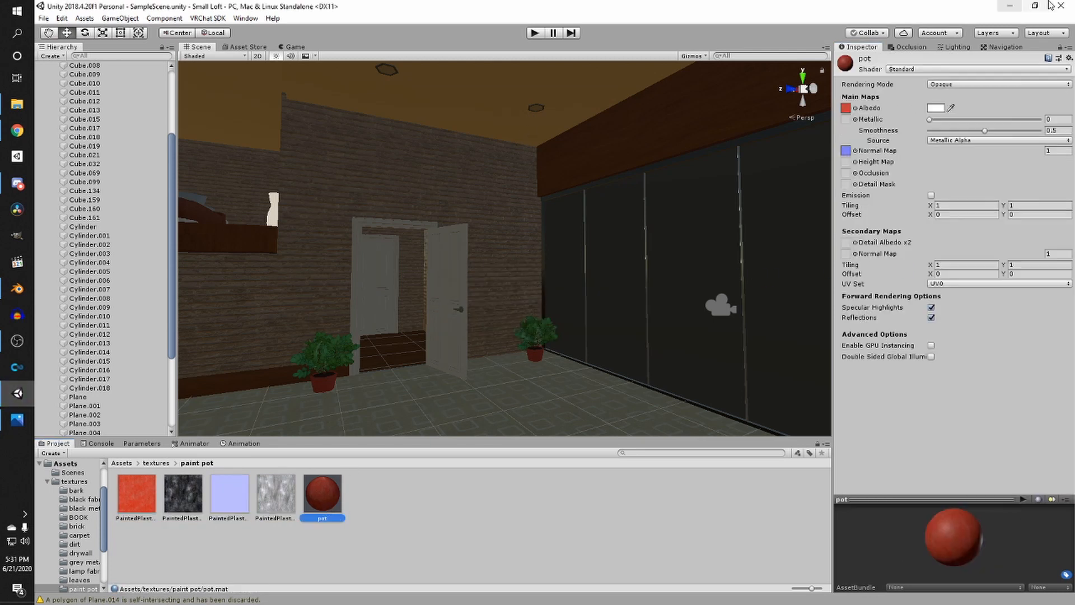
pyautogui.moveTo(658, 227); pyautogui.dragTo(573, 266, button='right')
pyautogui.moveTo(333, 505); pyautogui.dragTo(567, 257)
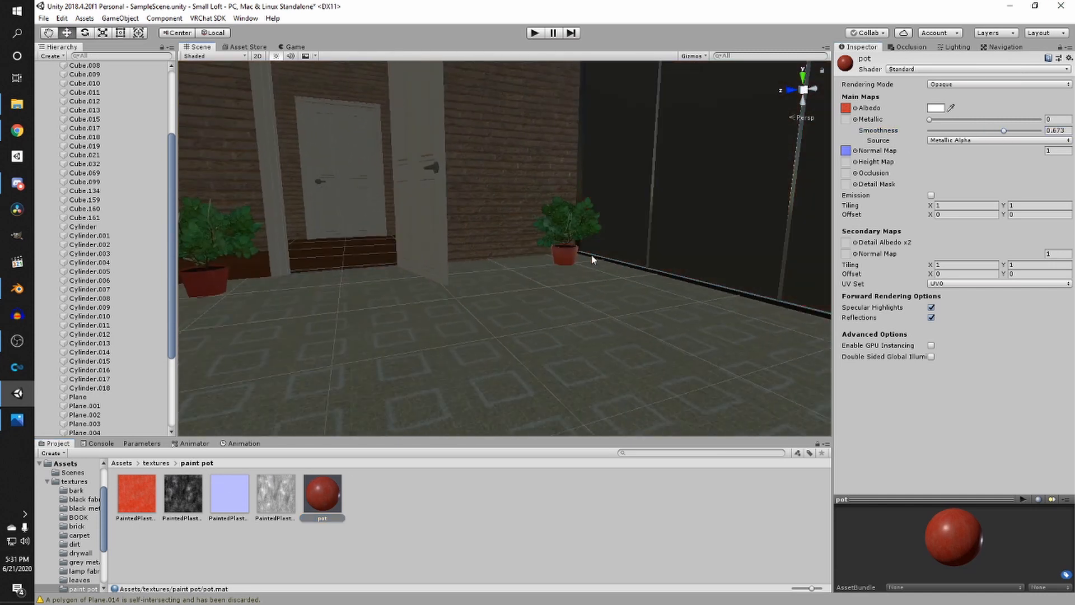
pyautogui.moveTo(592, 257); pyautogui.dragTo(410, 301, button='right')
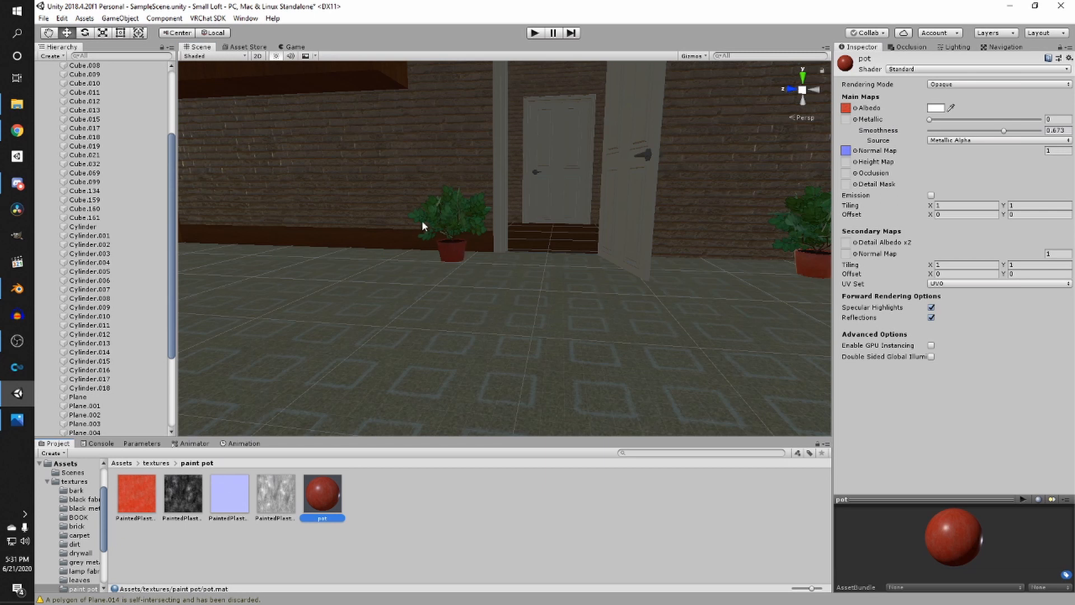
# - Examine the pot material on the plant pots placed around the loft
pyautogui.moveTo(444, 227); pyautogui.dragTo(292, 197, button='right')
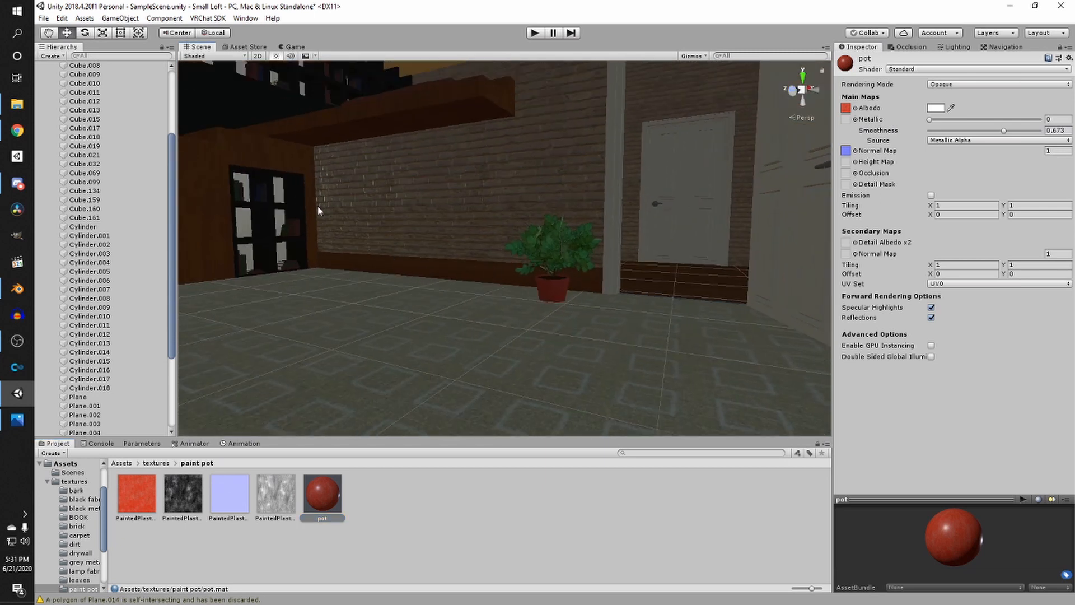
pyautogui.moveTo(412, 268); pyautogui.dragTo(575, 324, button='right')
pyautogui.moveTo(503, 288)
pyautogui.mouseDown(button='right')
pyautogui.moveTo(348, 284)
pyautogui.moveTo(504, 300)
pyautogui.mouseUp(button='right')
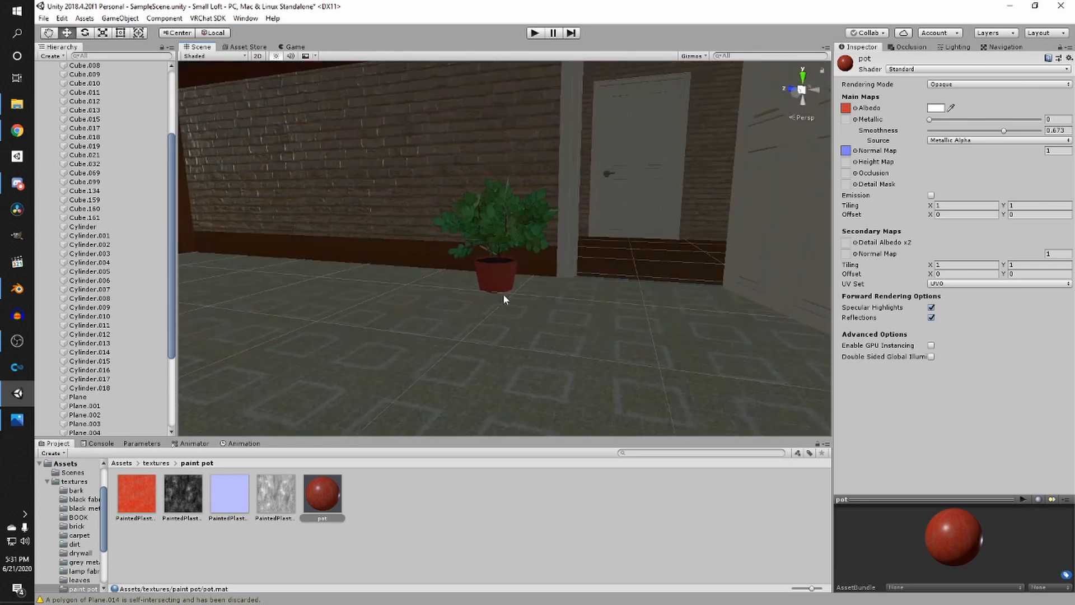
pyautogui.moveTo(323, 494); pyautogui.dragTo(490, 277)
pyautogui.moveTo(499, 297); pyautogui.dragTo(579, 295, button='right')
pyautogui.scroll(-3, 469, 304)
pyautogui.moveTo(469, 304); pyautogui.dragTo(551, 310, button='right')
pyautogui.moveTo(342, 284); pyautogui.dragTo(526, 321, button='right')
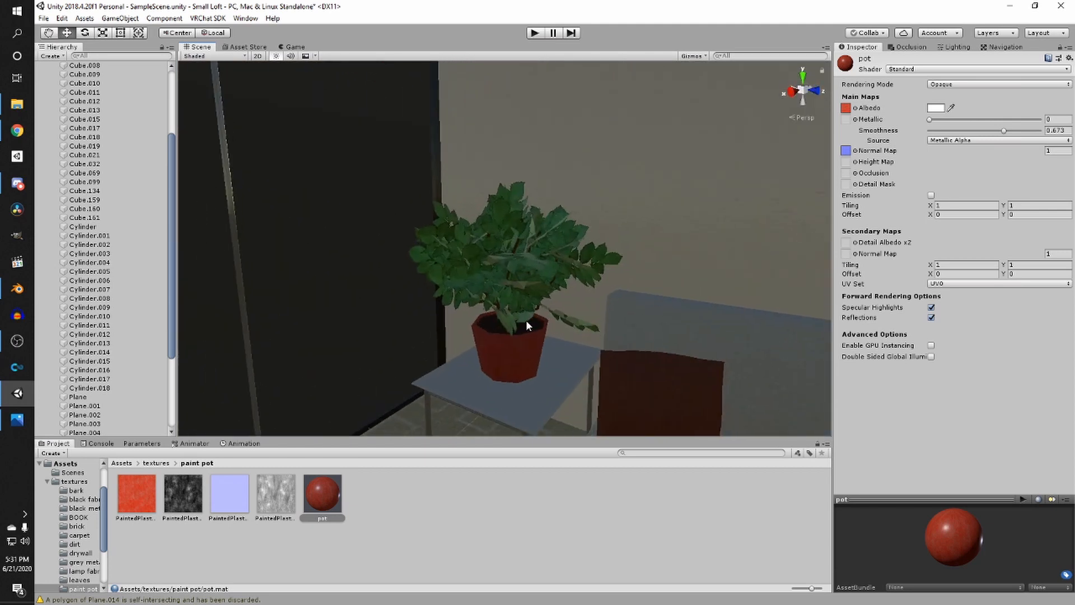
pyautogui.moveTo(307, 493); pyautogui.dragTo(509, 370)
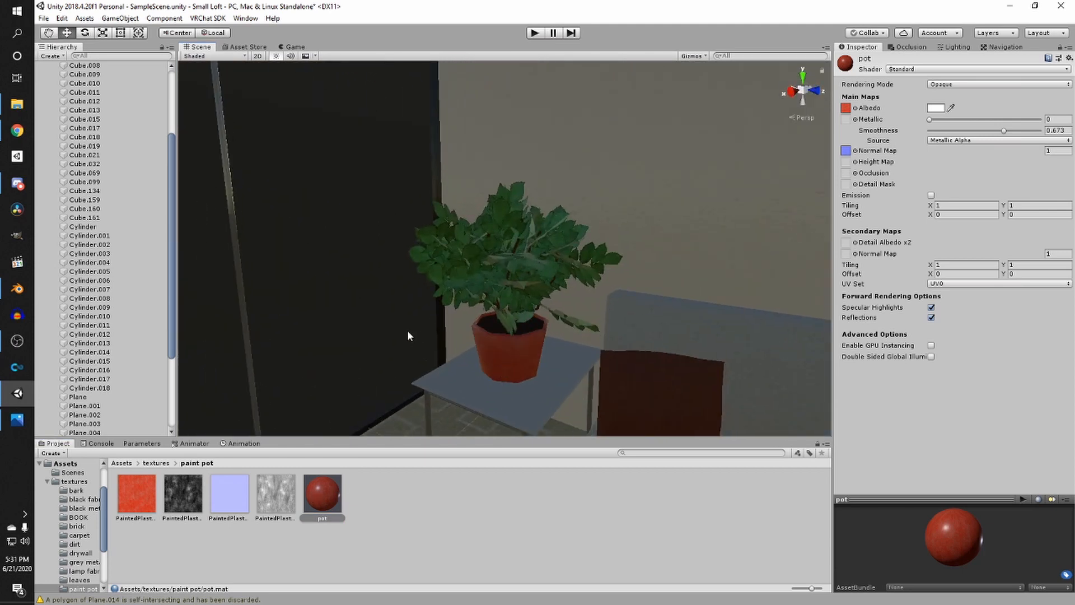
pyautogui.moveTo(371, 283); pyautogui.dragTo(265, 280, button='right')
pyautogui.moveTo(487, 253); pyautogui.dragTo(412, 258, button='right')
pyautogui.moveTo(611, 216); pyautogui.dragTo(467, 217, button='right')
pyautogui.moveTo(438, 237); pyautogui.dragTo(636, 289, button='middle')
pyautogui.scroll(2, 470, 229)
pyautogui.moveTo(708, 324); pyautogui.dragTo(624, 296, button='middle')
pyautogui.scroll(3, 525, 284)
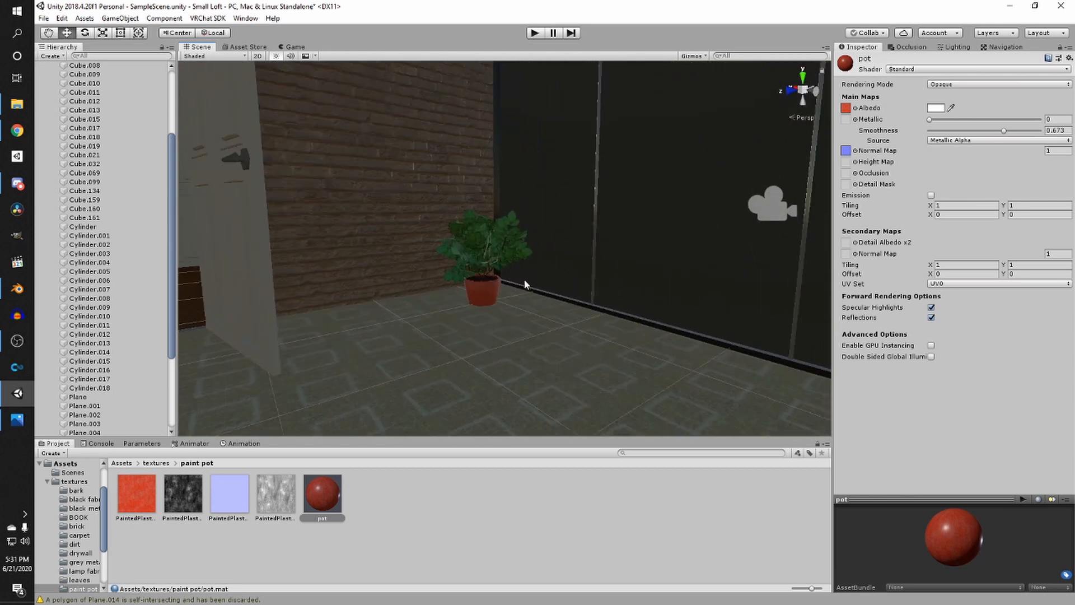
pyautogui.moveTo(510, 267); pyautogui.dragTo(325, 263, button='right')
pyautogui.scroll(2, 426, 268)
pyautogui.moveTo(523, 277); pyautogui.dragTo(321, 300, button='middle')
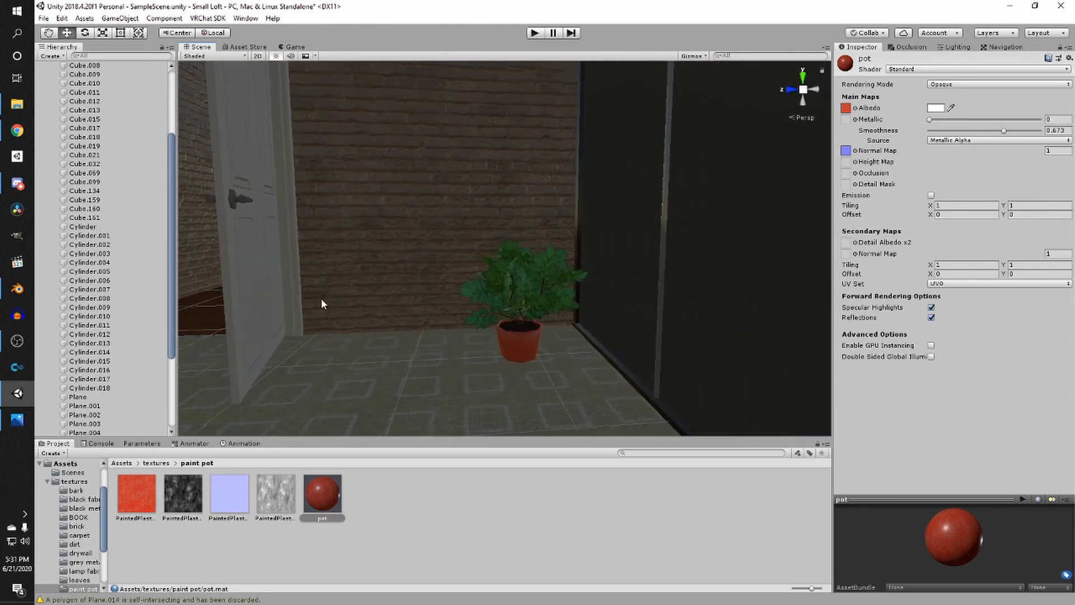
pyautogui.scroll(-3, 342, 347)
pyautogui.moveTo(348, 350); pyautogui.dragTo(413, 354, button='middle')
pyautogui.scroll(-2, 392, 342)
pyautogui.moveTo(312, 307); pyautogui.dragTo(716, 441, button='middle')
pyautogui.moveTo(451, 213); pyautogui.dragTo(465, 252, button='right')
pyautogui.moveTo(466, 277); pyautogui.dragTo(407, 305, button='middle')
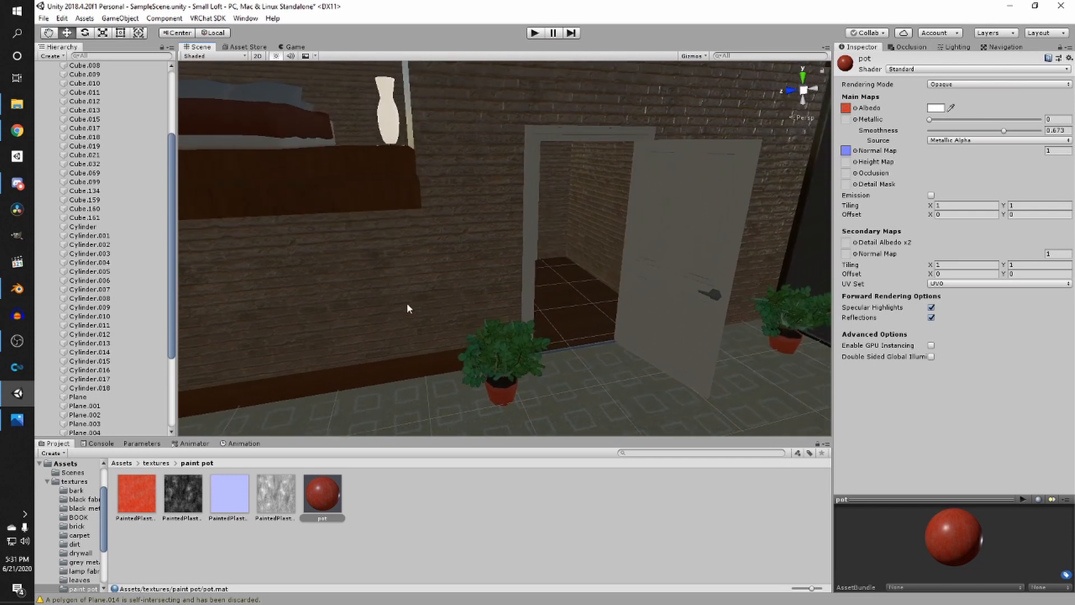
# - Delete the zip archive from the red fabric texture folder
pyautogui.click(156, 463)
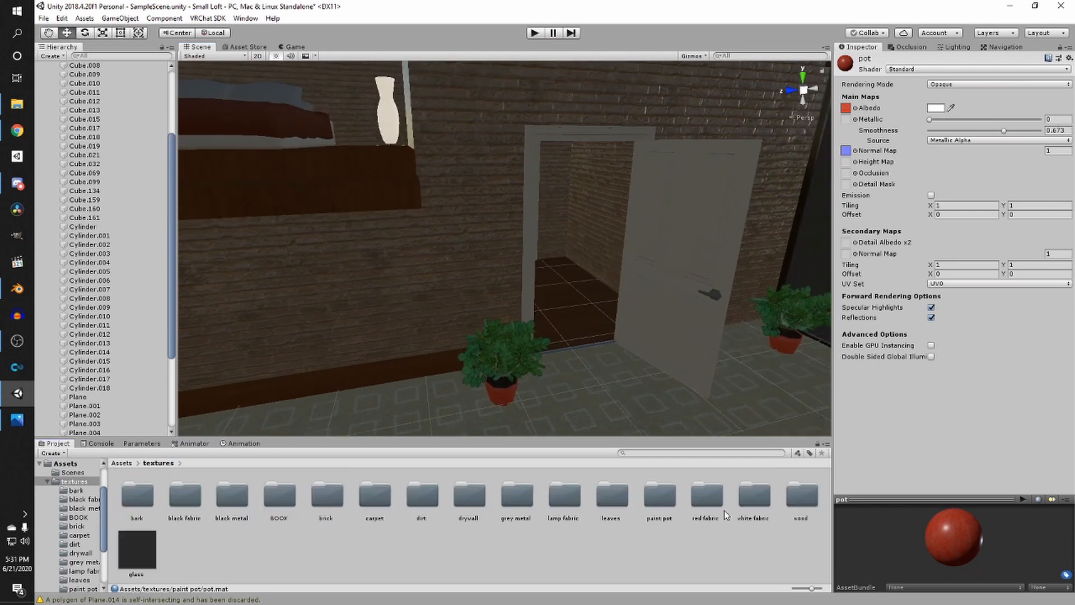
pyautogui.doubleClick(707, 498)
pyautogui.rightClick(402, 500)
pyautogui.click(200, 503)
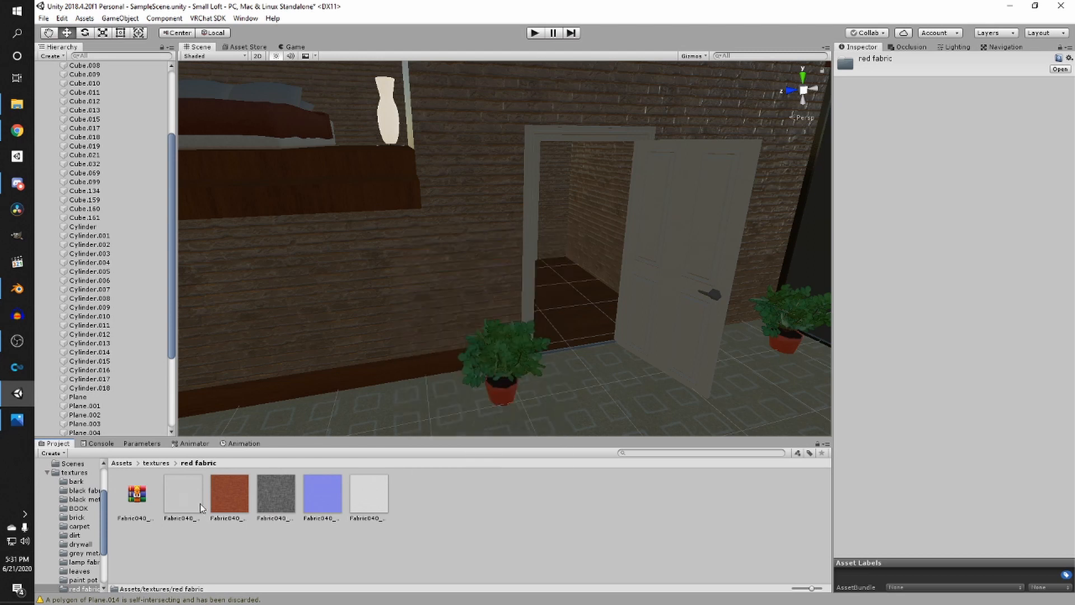
pyautogui.click(132, 495)
pyautogui.press('Delete')
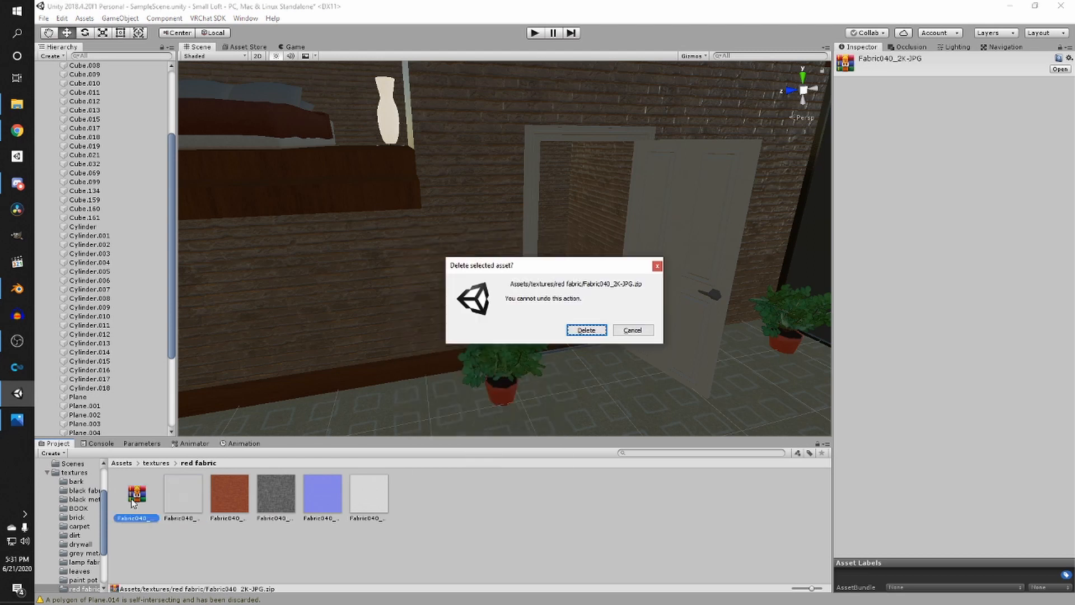
pyautogui.press('Return')
# - Create a new material named red fabric in the red fabric folder
pyautogui.rightClick(374, 508)
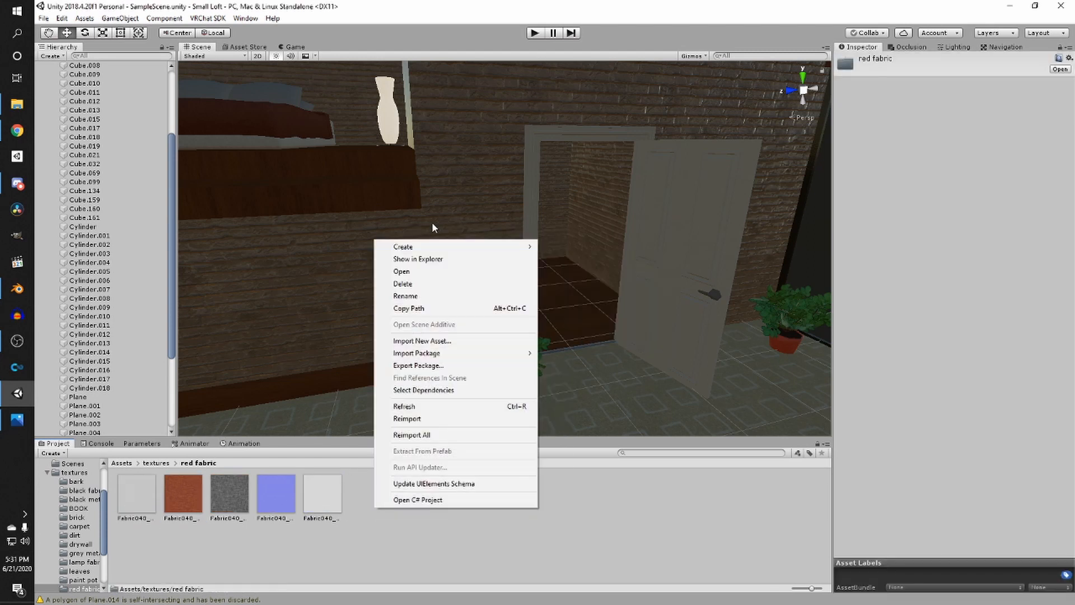
pyautogui.moveTo(403, 245)
pyautogui.click(559, 323)
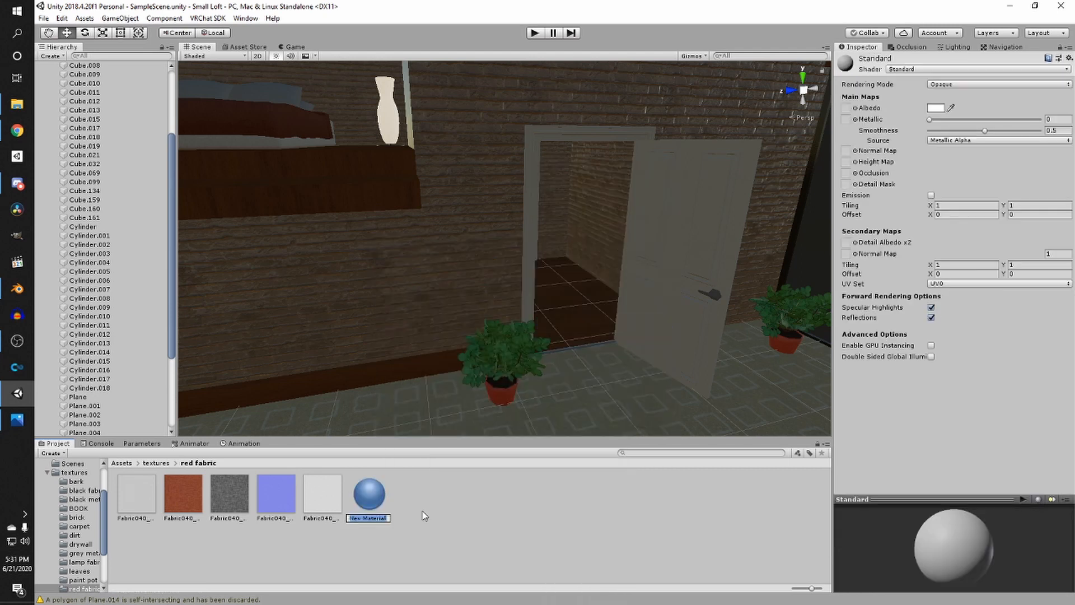
pyautogui.write('red fabric')
pyautogui.press('Return')
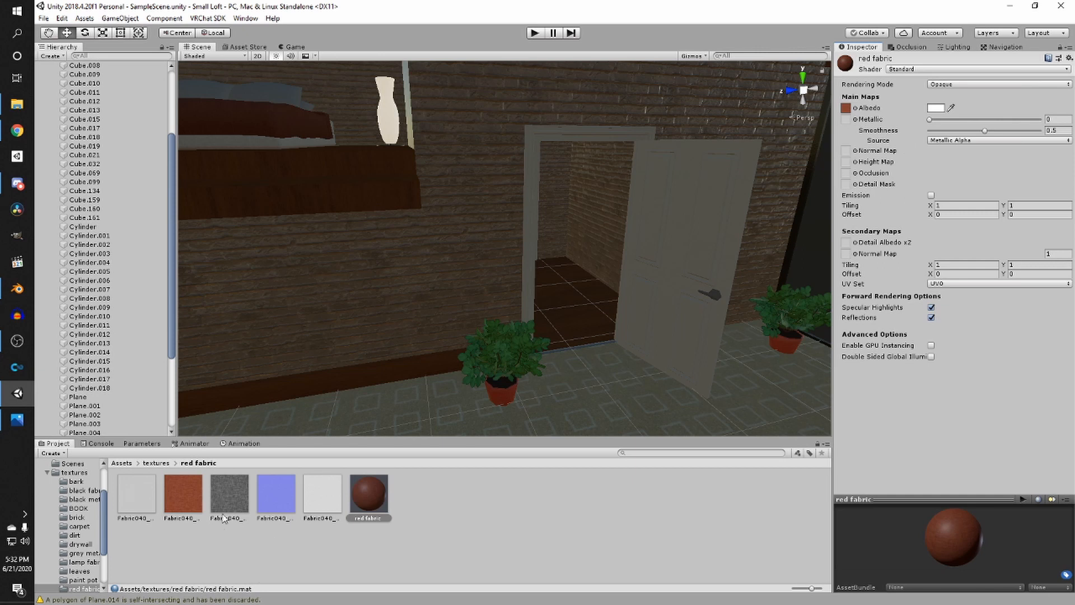
# - Assign the blue fabric texture as the red fabric material's normal map, mark it as a normal map, and set Smoothness to 0
pyautogui.moveTo(276, 497); pyautogui.dragTo(861, 233)
pyautogui.moveTo(845, 146); pyautogui.dragTo(846, 150)
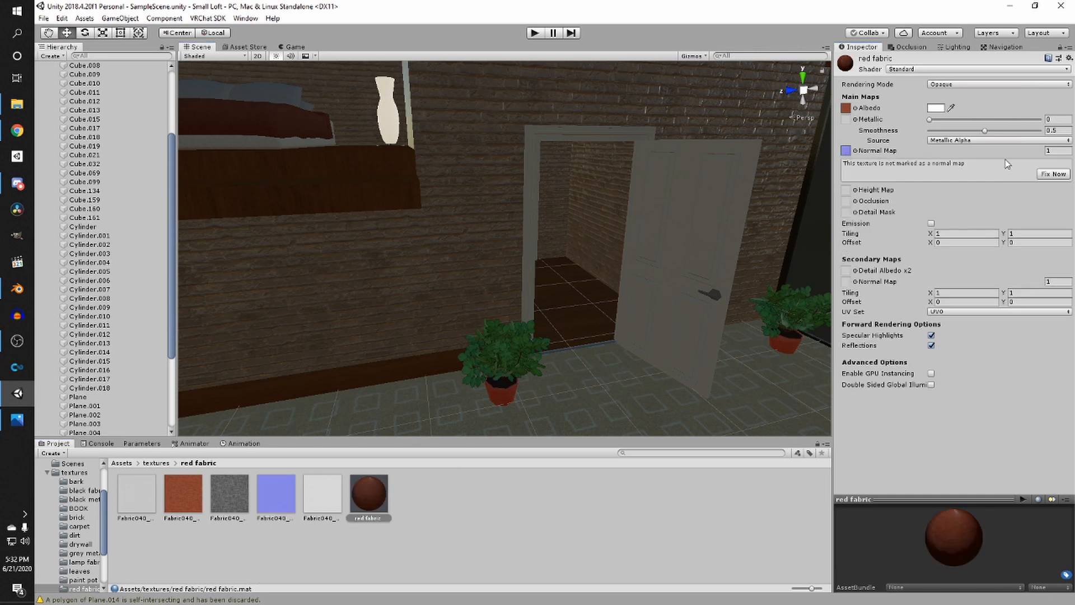
pyautogui.click(1053, 174)
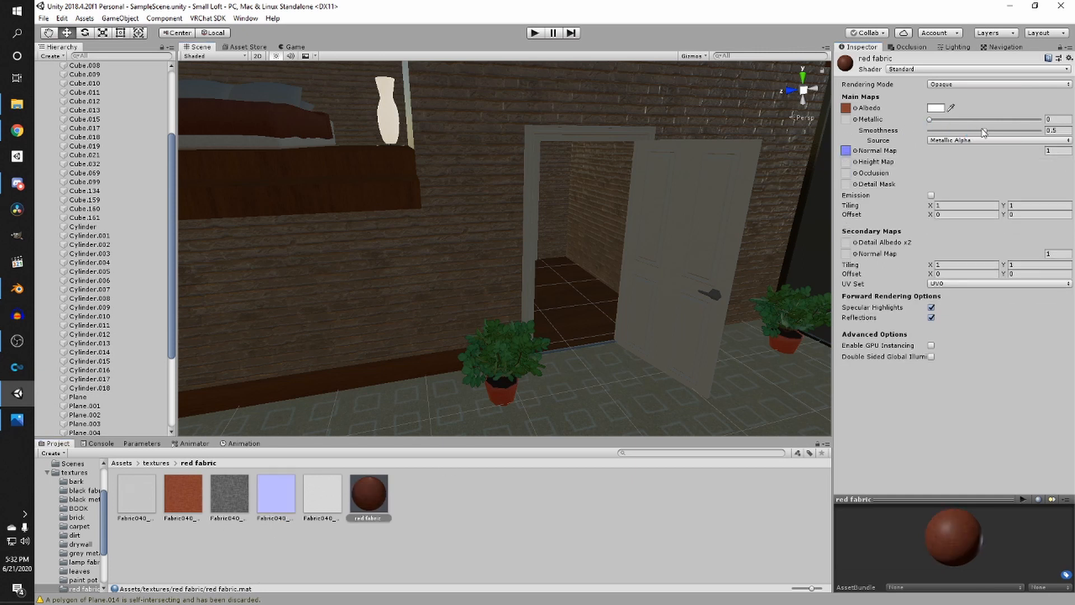
pyautogui.moveTo(985, 131); pyautogui.dragTo(930, 131)
# - Apply the red fabric material to the sofa cushions and bed in the loft
pyautogui.moveTo(701, 257); pyautogui.dragTo(749, 295, button='right')
pyautogui.moveTo(565, 308); pyautogui.dragTo(708, 343, button='right')
pyautogui.press('w')
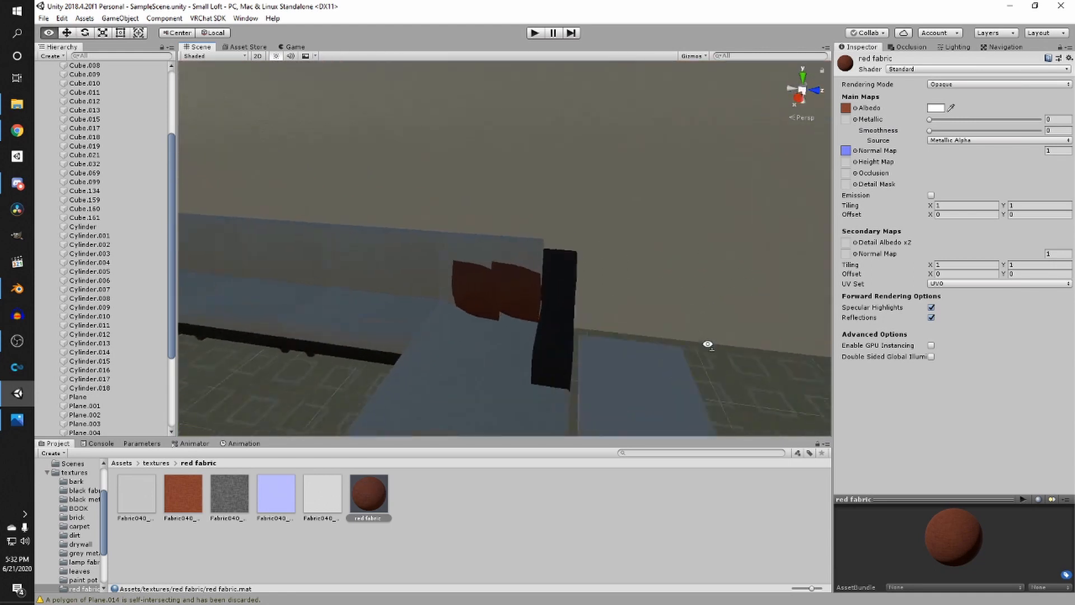
pyautogui.moveTo(385, 500); pyautogui.dragTo(519, 295)
pyautogui.scroll(-4, 593, 340)
pyautogui.moveTo(593, 343); pyautogui.dragTo(507, 327, button='right')
pyautogui.press('w')
pyautogui.moveTo(369, 513); pyautogui.dragTo(535, 382)
pyautogui.moveTo(540, 384); pyautogui.dragTo(801, 389, button='right')
pyautogui.moveTo(374, 493); pyautogui.dragTo(585, 338)
pyautogui.moveTo(509, 339); pyautogui.dragTo(554, 437, button='right')
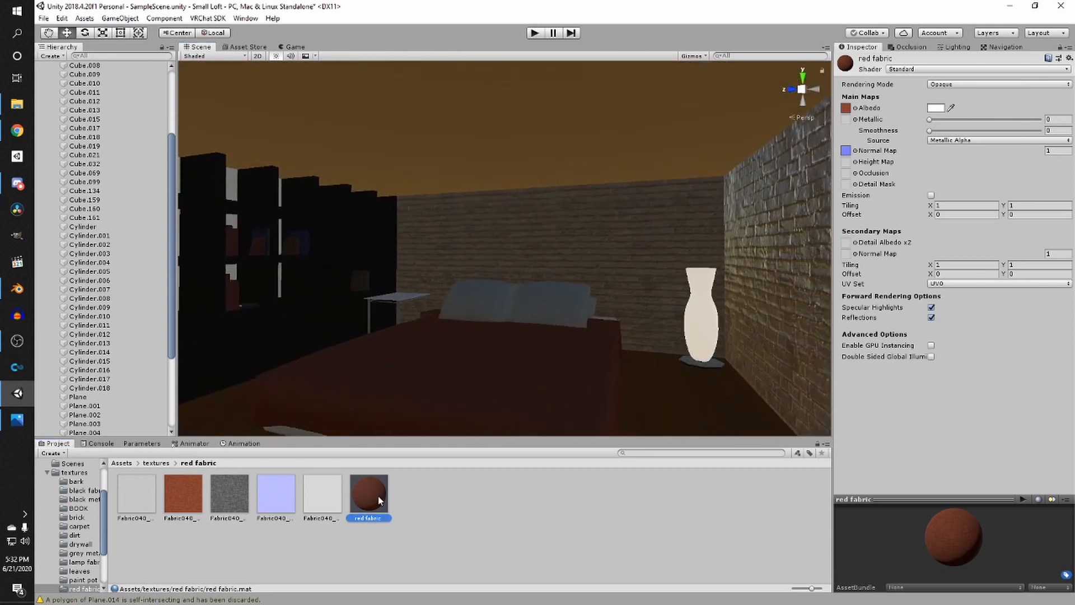
pyautogui.moveTo(462, 375); pyautogui.dragTo(253, 424, button='right')
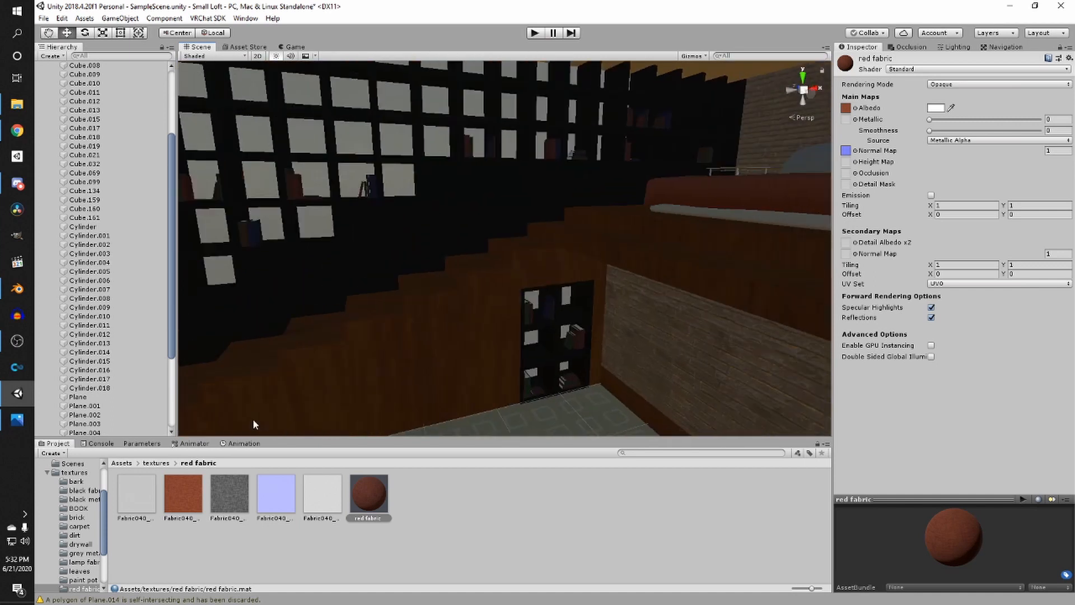
# - Delete the zip archive from the white fabric texture folder
pyautogui.click(157, 463)
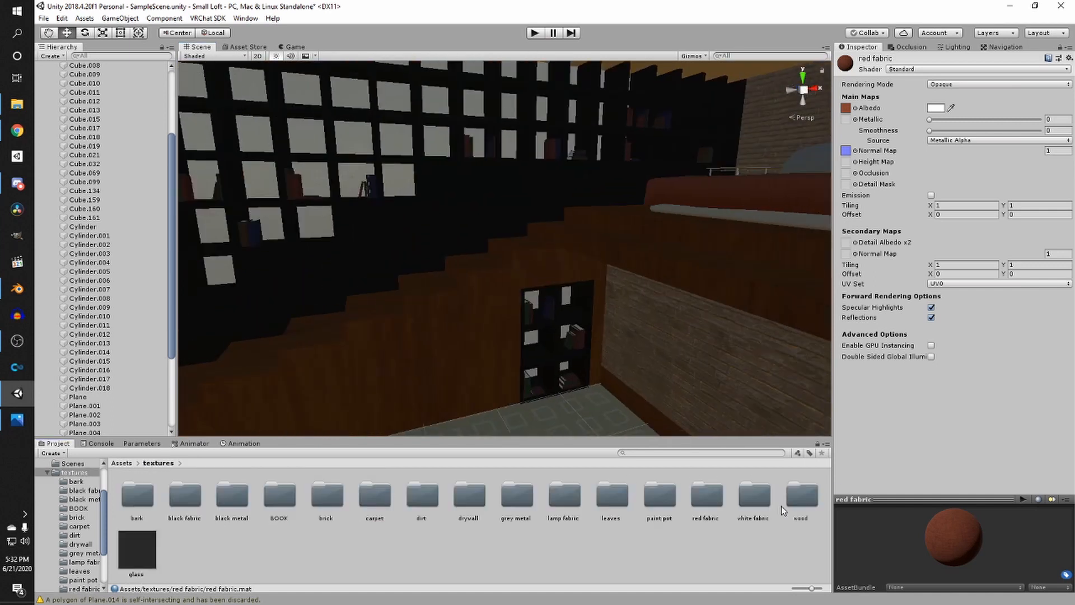
pyautogui.doubleClick(754, 505)
pyautogui.click(138, 493)
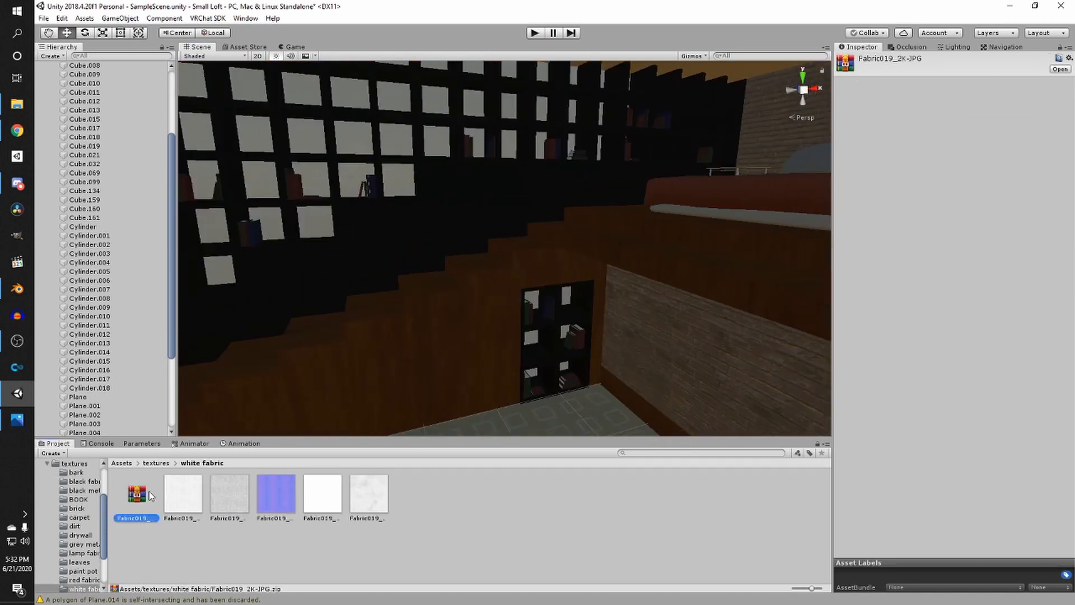
pyautogui.press('Delete')
pyautogui.press('Return')
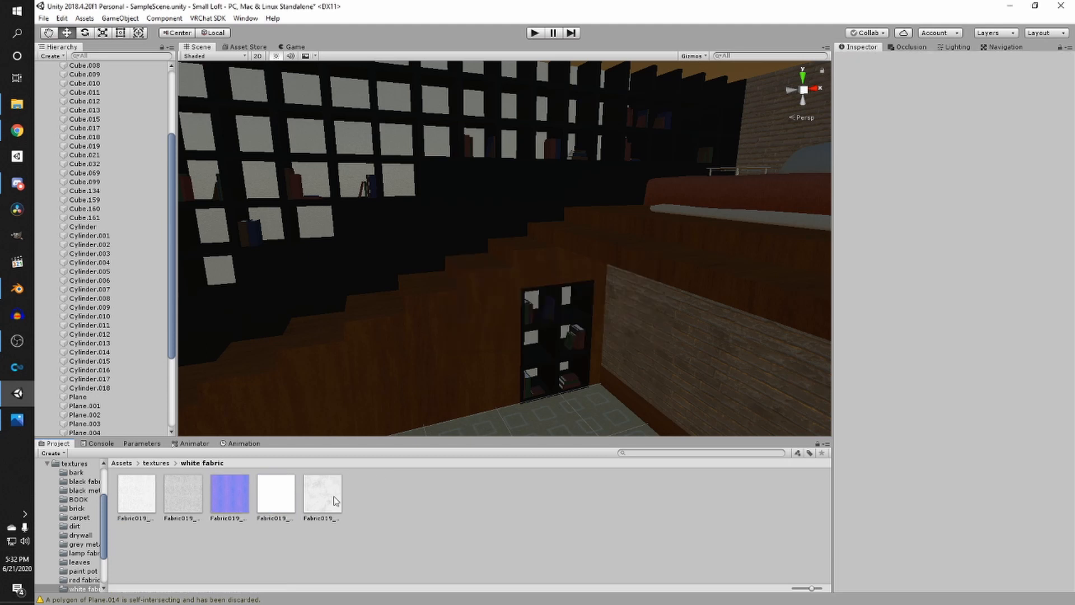
# - Select all five white fabric textures and set their import Max Size to 512
pyautogui.click(334, 498)
pyautogui.keyDown('shift'); pyautogui.click(146, 503); pyautogui.keyUp('shift')
pyautogui.click(944, 211)
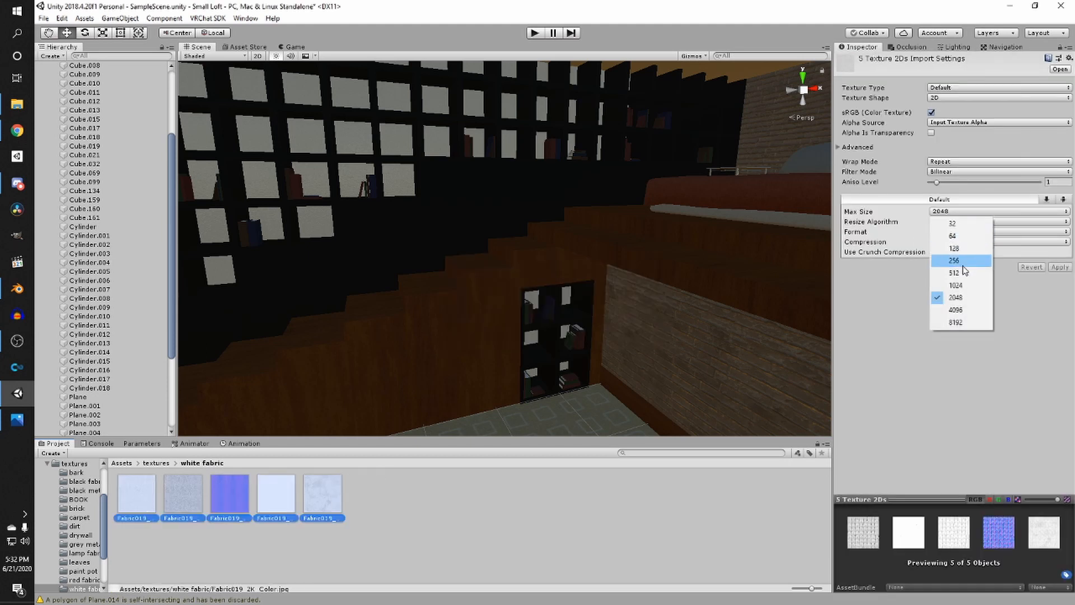
pyautogui.click(952, 277)
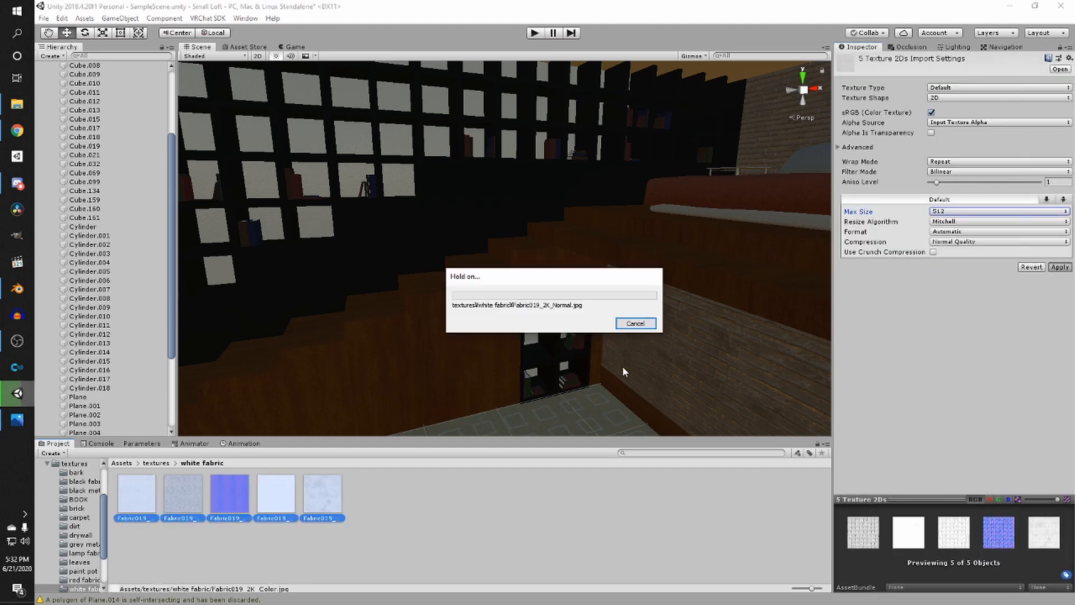
# - Select all five red fabric textures and set their import Max Size to 512
pyautogui.click(162, 461)
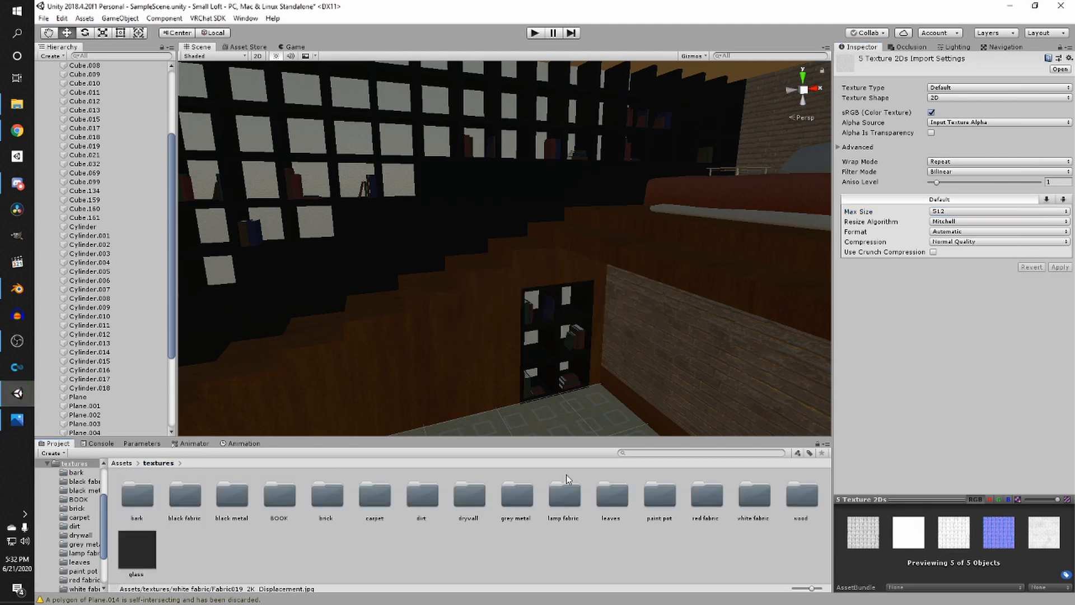
pyautogui.doubleClick(706, 495)
pyautogui.click(330, 498)
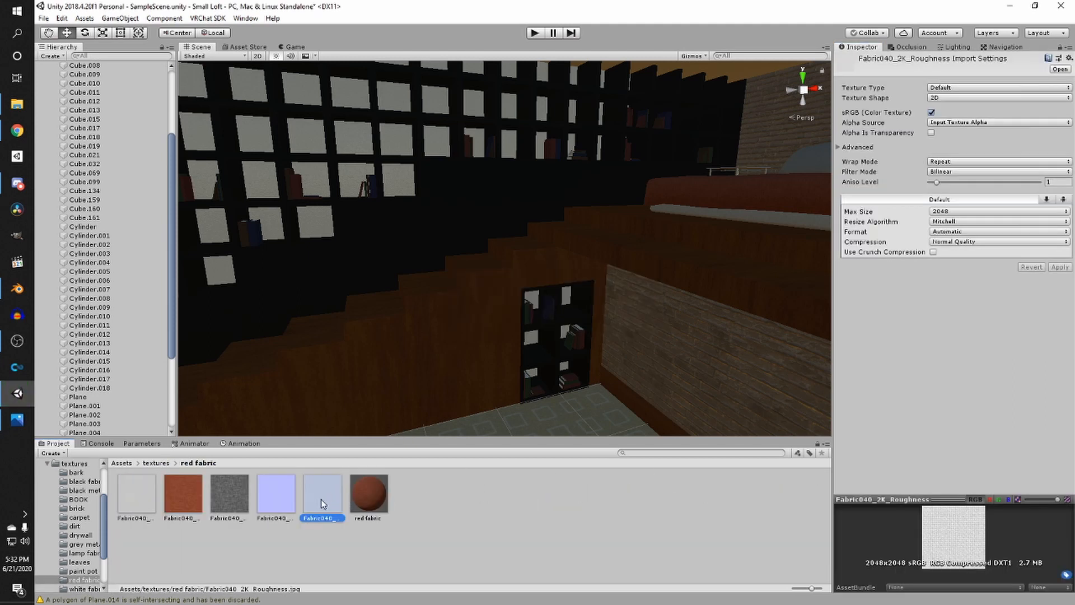
pyautogui.keyDown('shift'); pyautogui.click(148, 502); pyautogui.keyUp('shift')
pyautogui.click(952, 212)
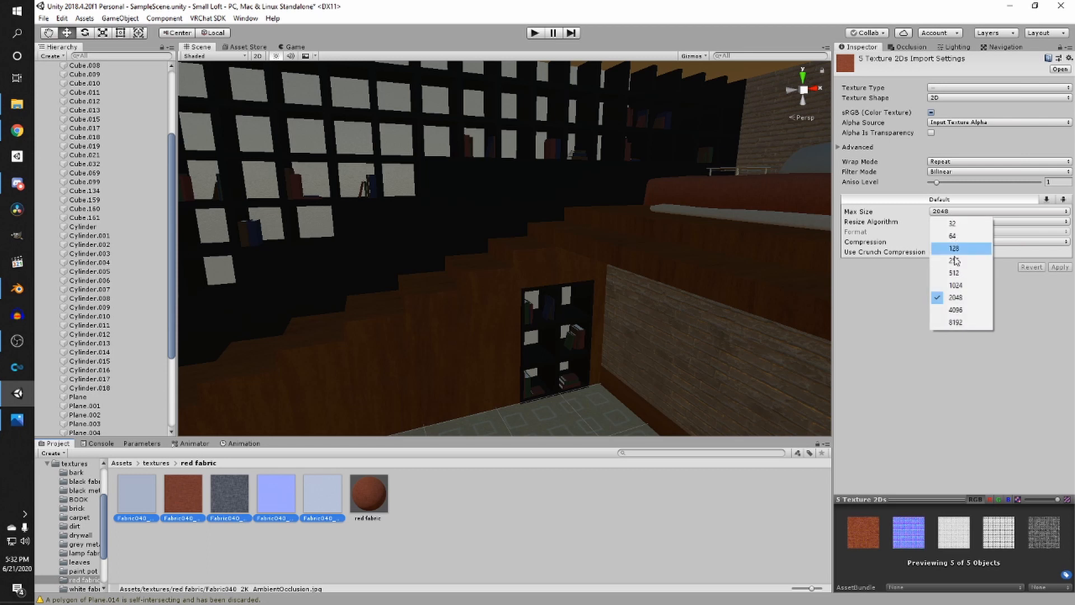
pyautogui.click(969, 273)
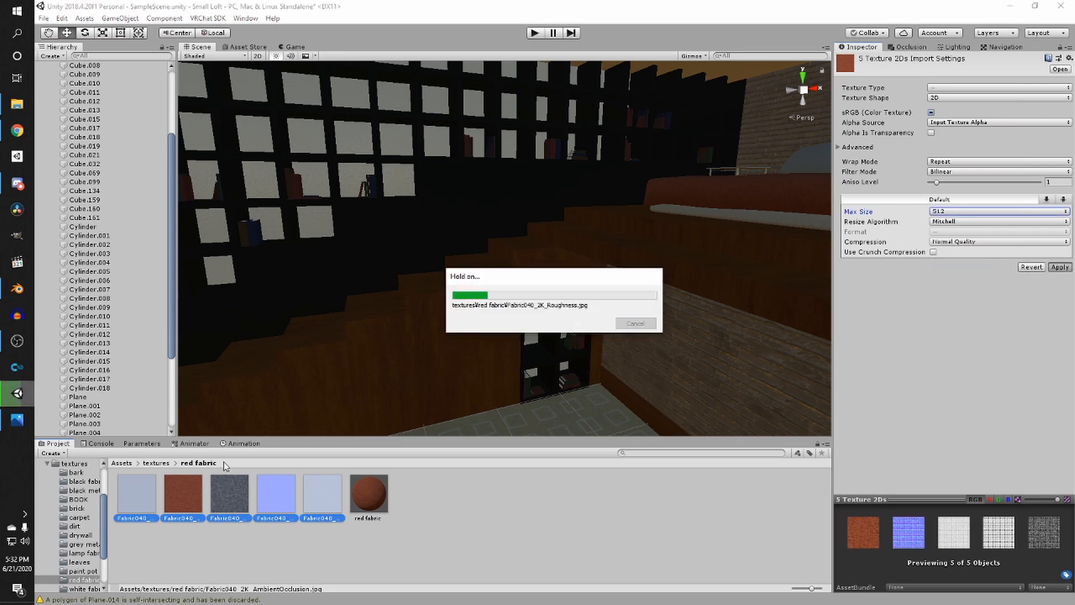
# - Create a new material named white fabric in the white fabric folder
pyautogui.click(156, 463)
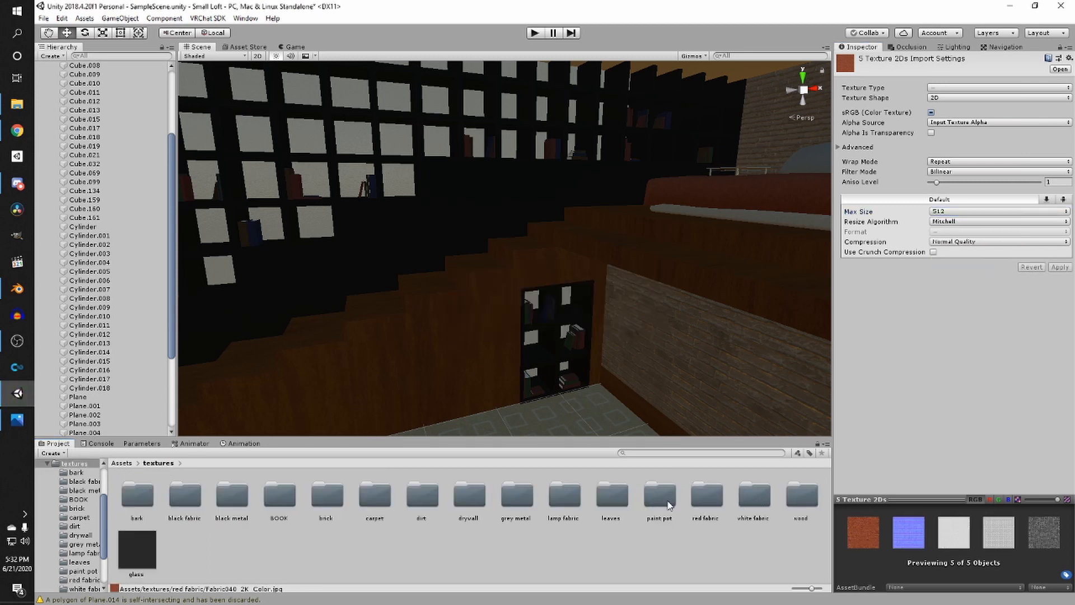
pyautogui.doubleClick(706, 495)
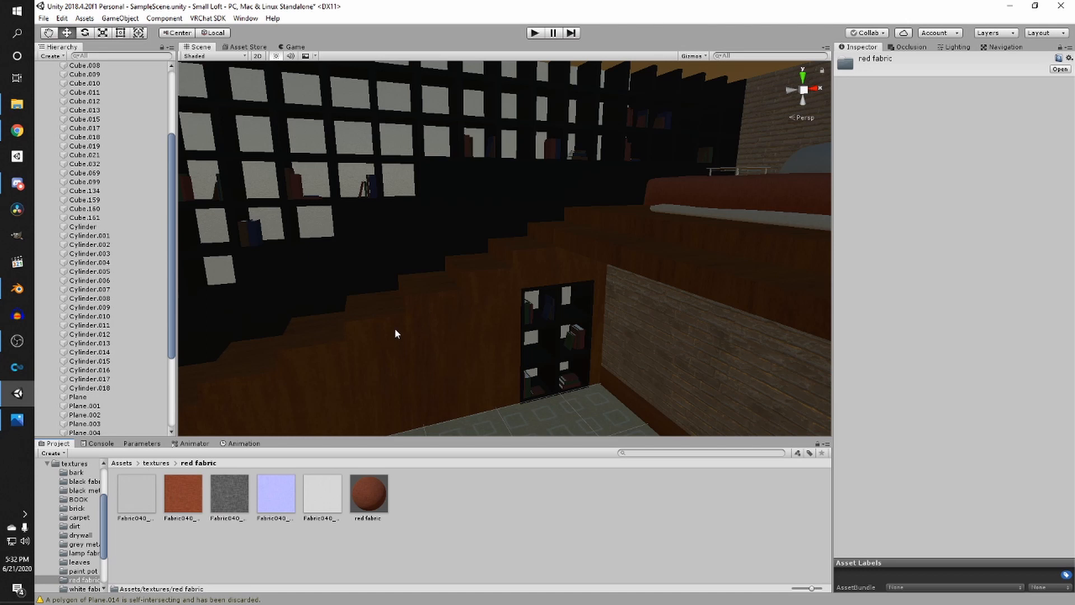
pyautogui.click(165, 465)
pyautogui.doubleClick(755, 493)
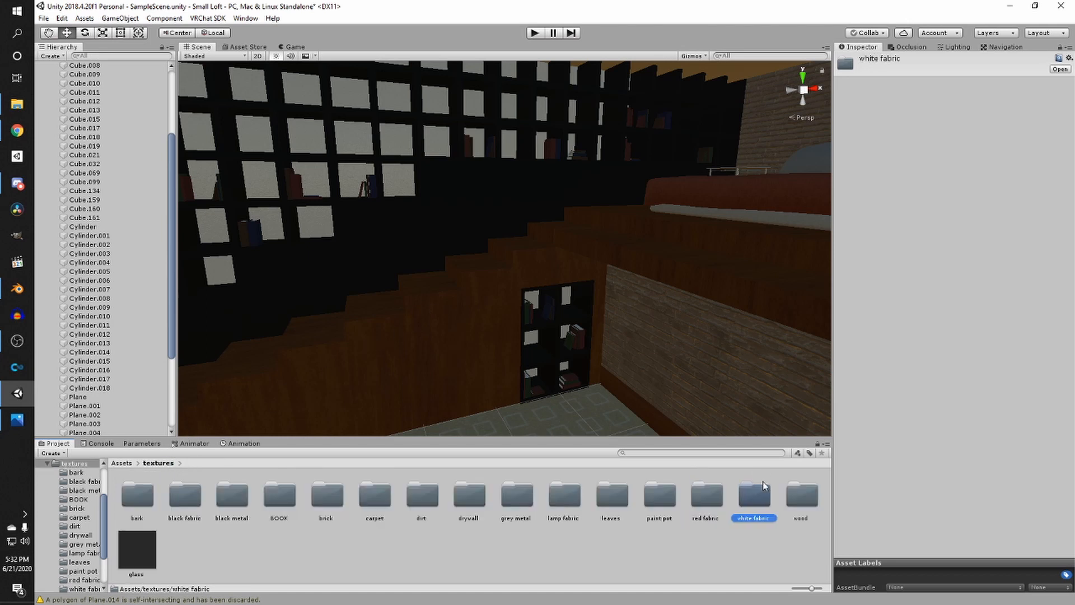
pyautogui.rightClick(372, 485)
pyautogui.moveTo(404, 222)
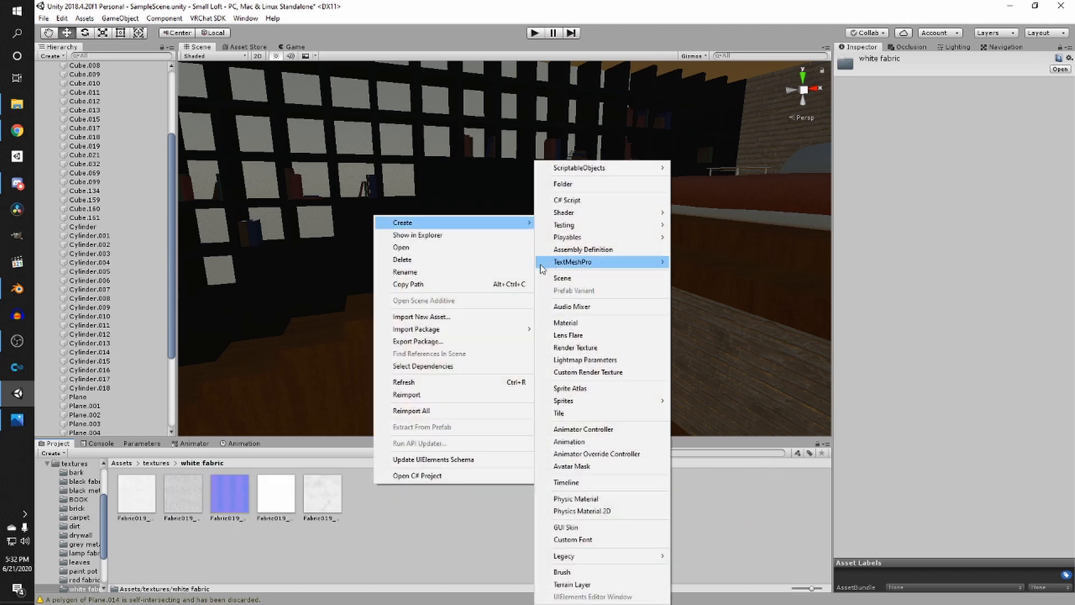
pyautogui.click(614, 323)
pyautogui.write('white fabric')
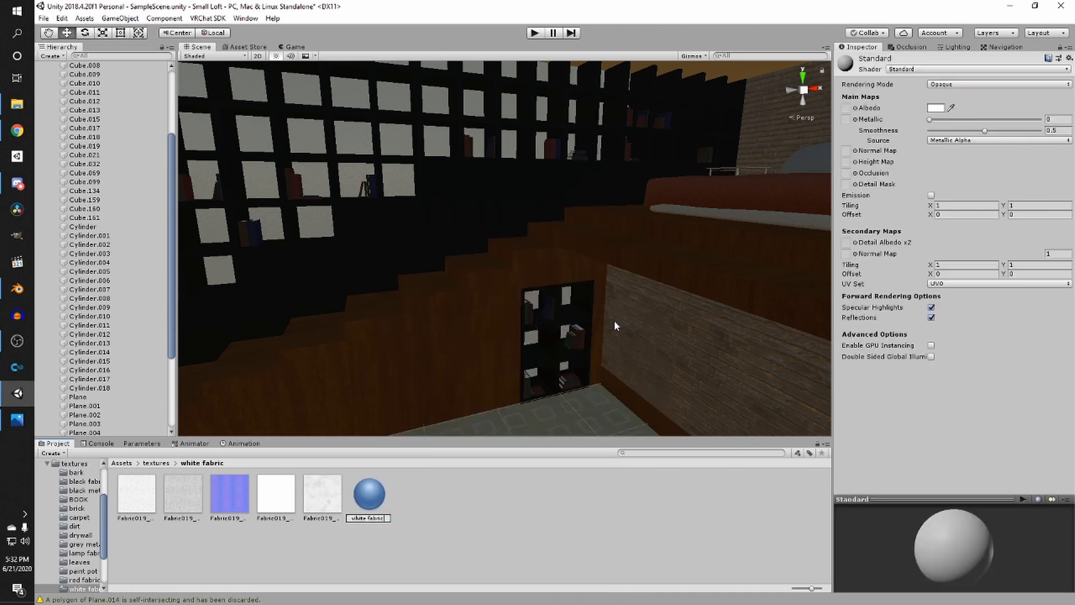
pyautogui.press('Return')
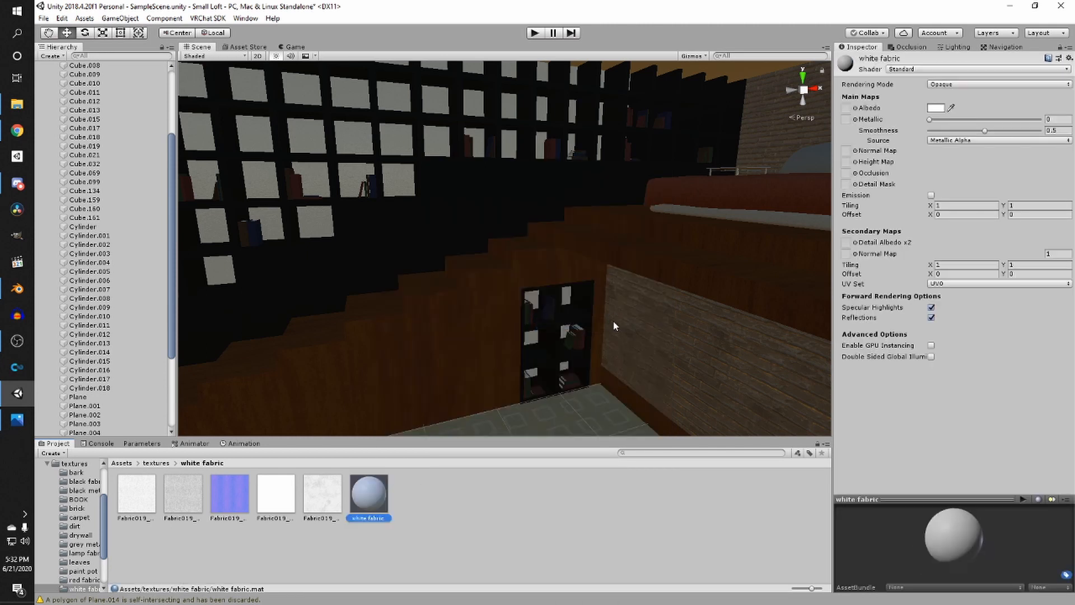
# - Assign the white fabric colour texture as albedo and the blue texture as normal map, and set Metallic to about 0.6
pyautogui.click(121, 497)
pyautogui.click(368, 493)
pyautogui.moveTo(136, 493); pyautogui.dragTo(845, 107)
pyautogui.moveTo(230, 493); pyautogui.dragTo(847, 151)
pyautogui.click(1056, 175)
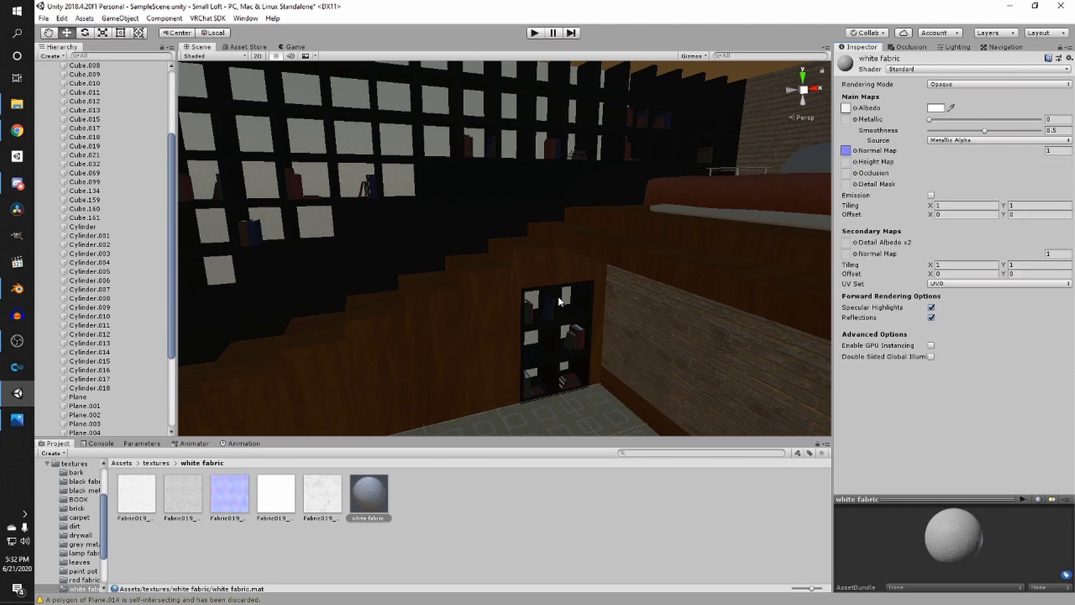
pyautogui.moveTo(558, 296); pyautogui.dragTo(418, 379, button='right')
pyautogui.click(995, 120)
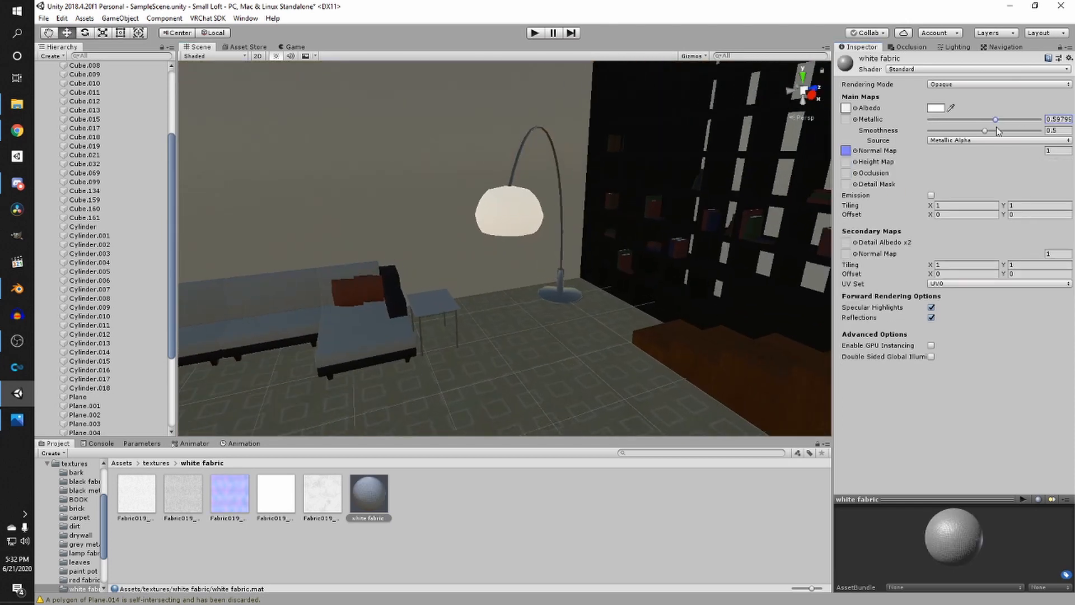
# - Set the white fabric material's Metallic and Smoothness to 0 and apply it to the sofa, bed and pillow surfaces
pyautogui.moveTo(986, 131); pyautogui.dragTo(845, 128)
pyautogui.moveTo(573, 228); pyautogui.dragTo(496, 273, button='right')
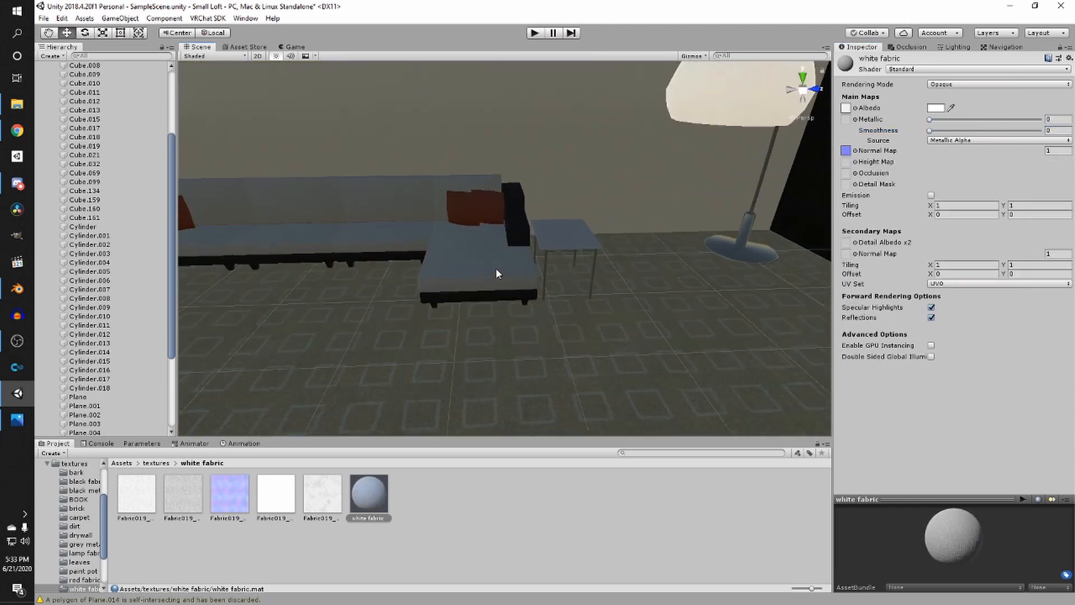
pyautogui.moveTo(374, 498); pyautogui.dragTo(485, 260)
pyautogui.moveTo(490, 253); pyautogui.dragTo(582, 347, button='right')
pyautogui.moveTo(380, 499); pyautogui.dragTo(405, 380)
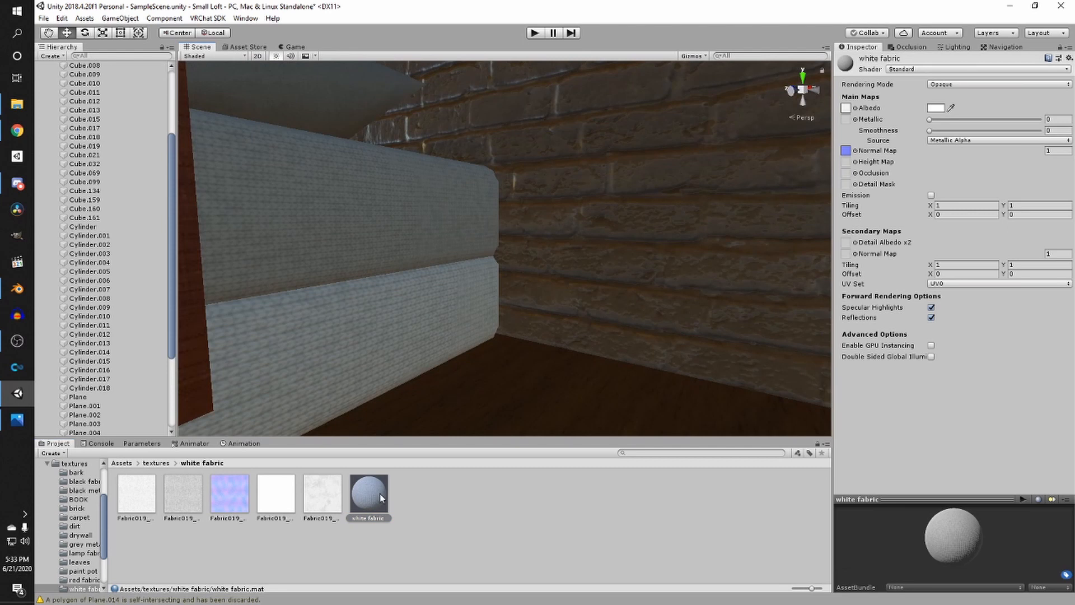
pyautogui.moveTo(379, 493); pyautogui.dragTo(342, 250)
pyautogui.moveTo(343, 250); pyautogui.dragTo(404, 347, button='right')
pyautogui.moveTo(369, 500); pyautogui.dragTo(320, 348)
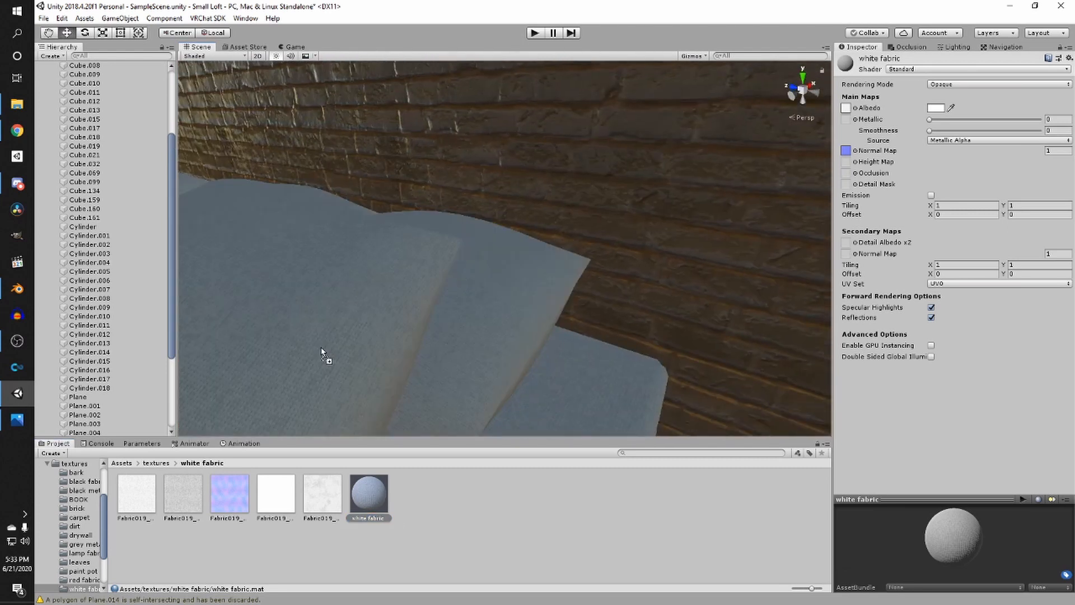
pyautogui.moveTo(320, 347); pyautogui.dragTo(515, 292, button='right')
# - Create a new material named wood in the wood texture folder
pyautogui.click(159, 463)
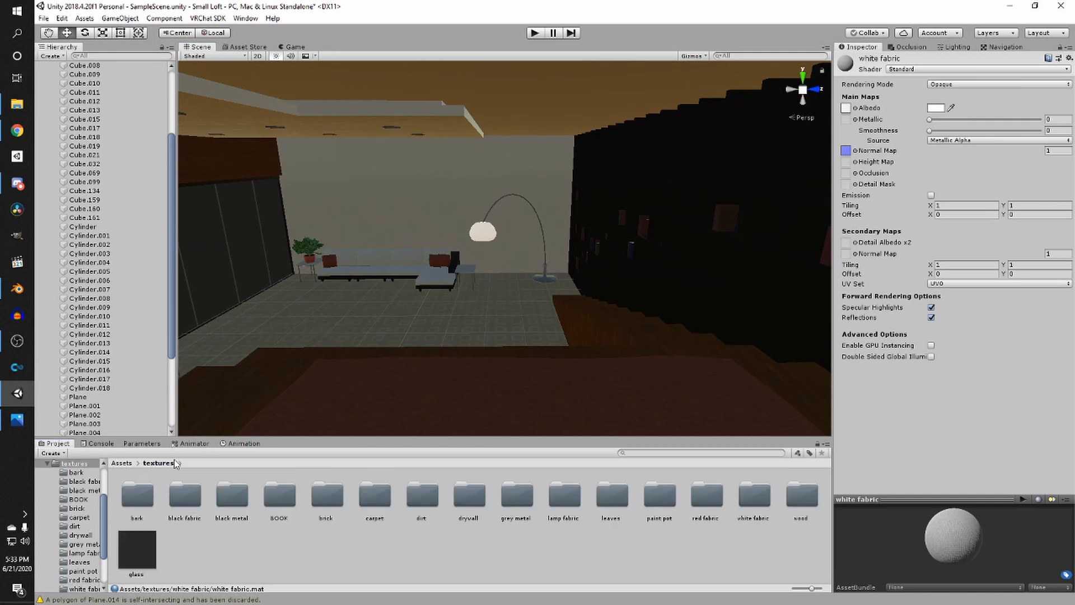
pyautogui.moveTo(314, 315); pyautogui.dragTo(306, 312, button='right')
pyautogui.doubleClick(755, 494)
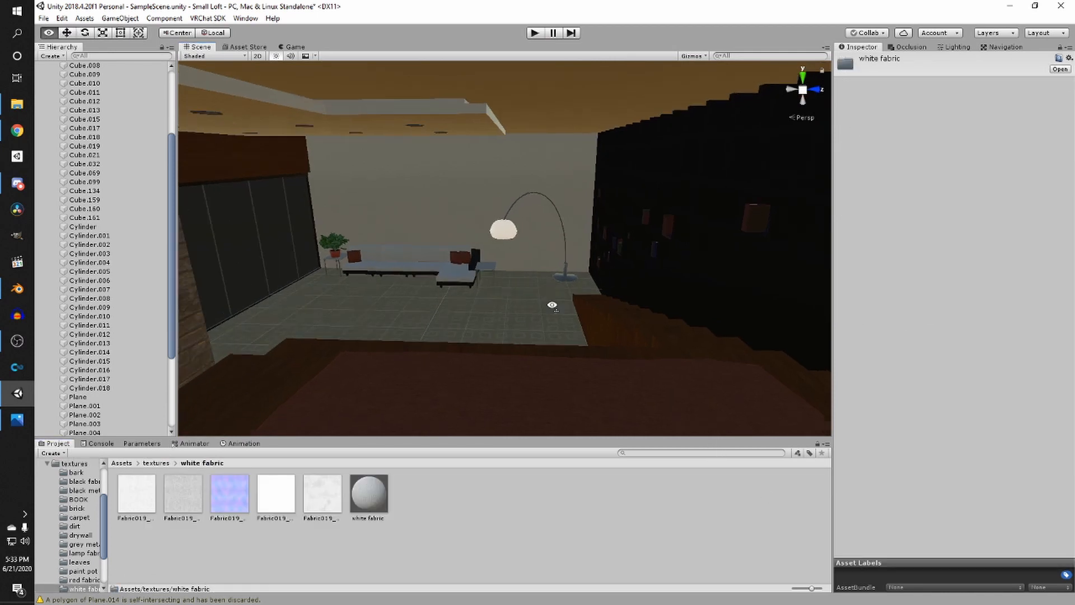
pyautogui.moveTo(547, 307); pyautogui.dragTo(641, 269, button='right')
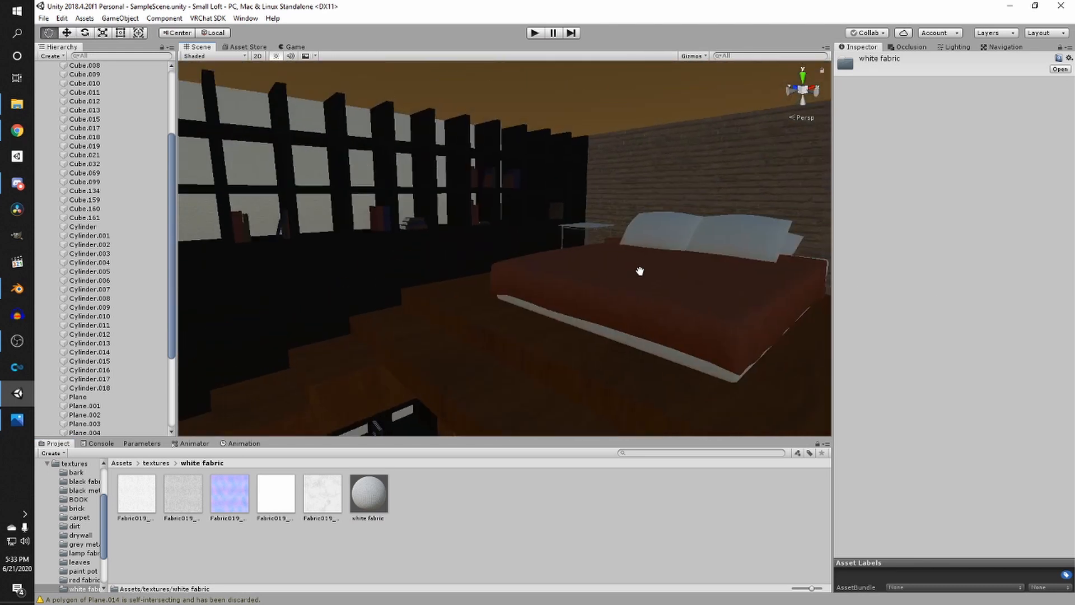
pyautogui.click(155, 463)
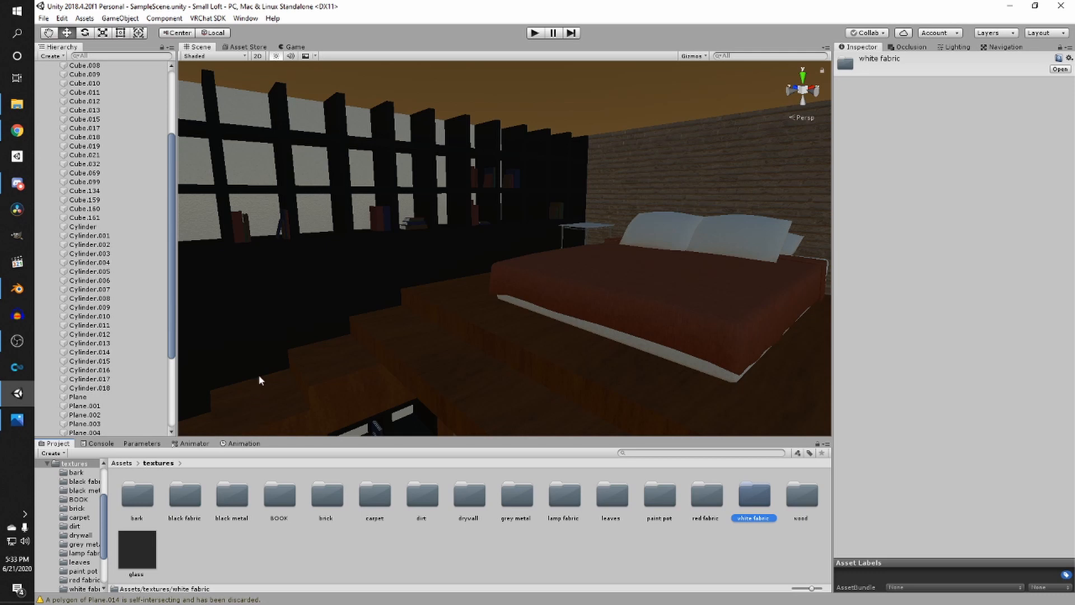
pyautogui.moveTo(259, 375); pyautogui.dragTo(443, 287, button='right')
pyautogui.click(801, 499)
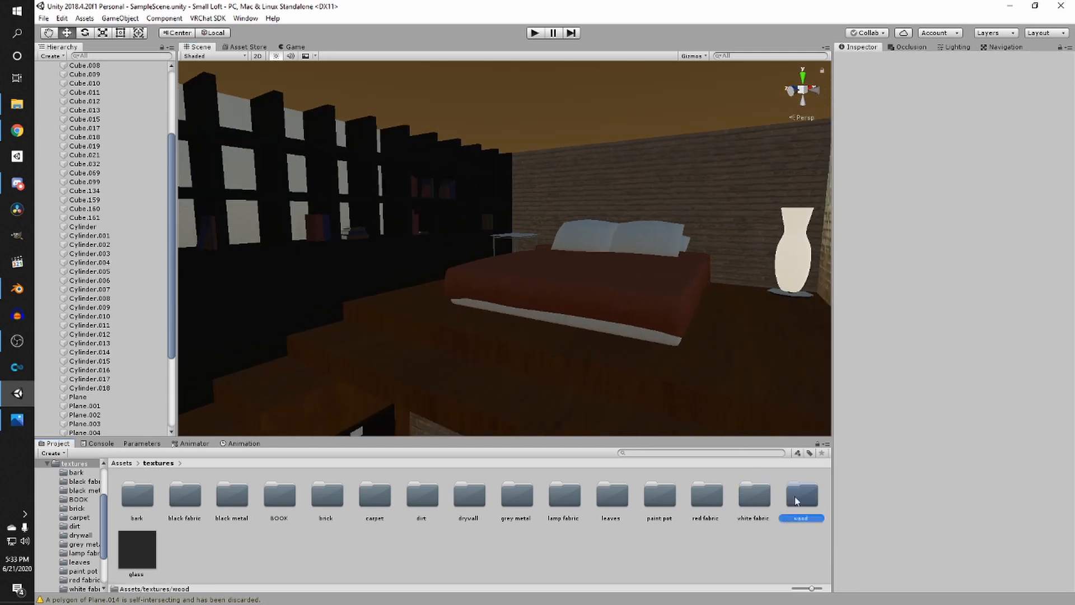
pyautogui.doubleClick(798, 497)
pyautogui.moveTo(501, 238); pyautogui.dragTo(588, 205, button='right')
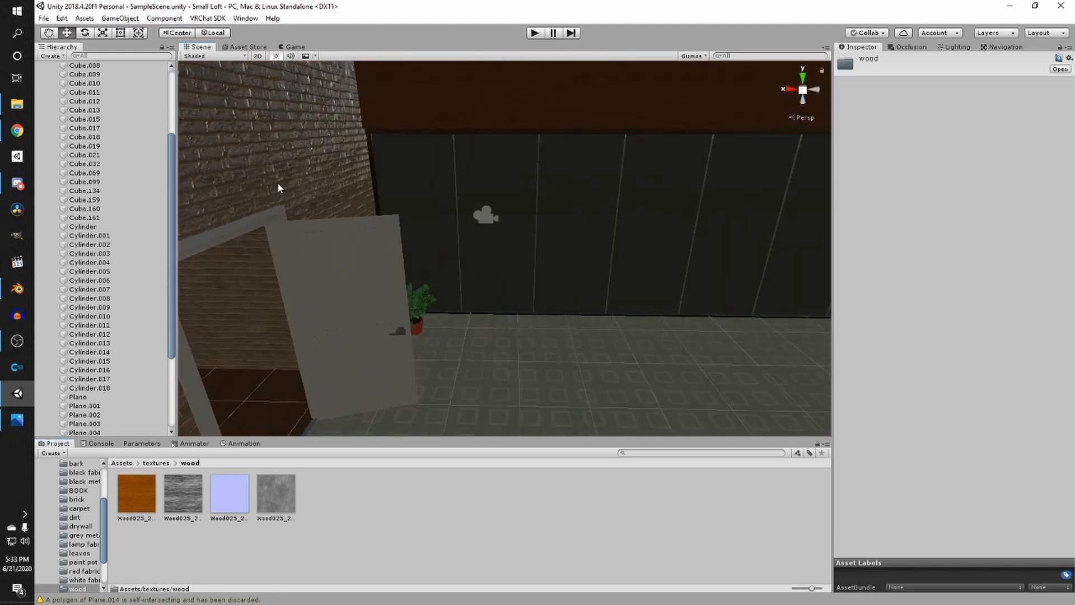
pyautogui.moveTo(401, 262)
pyautogui.mouseDown(button='right')
pyautogui.moveTo(497, 257)
pyautogui.moveTo(392, 246)
pyautogui.mouseUp(button='right')
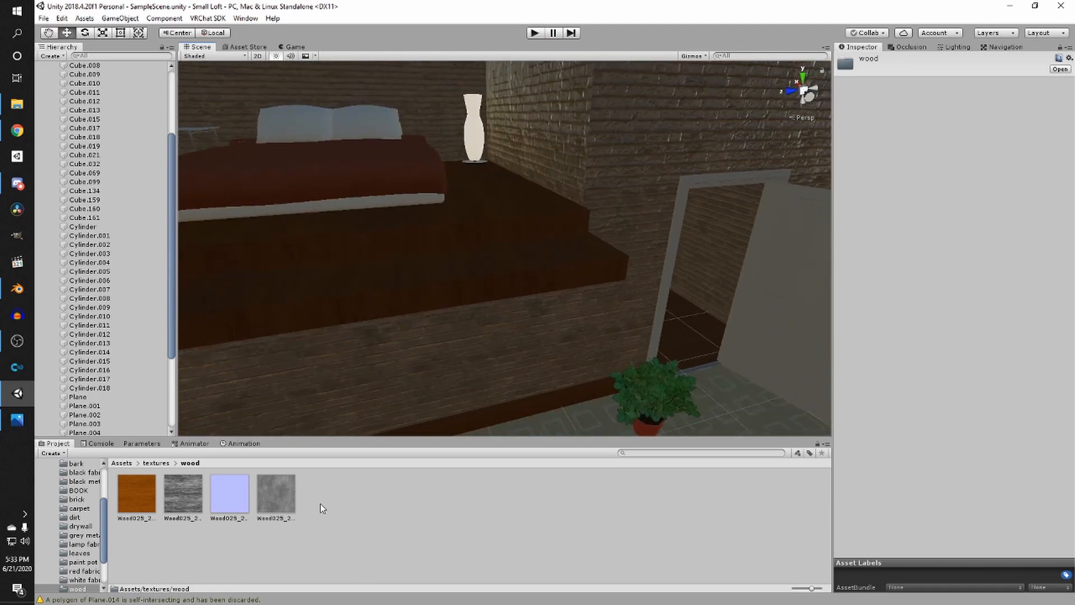
pyautogui.rightClick(315, 504)
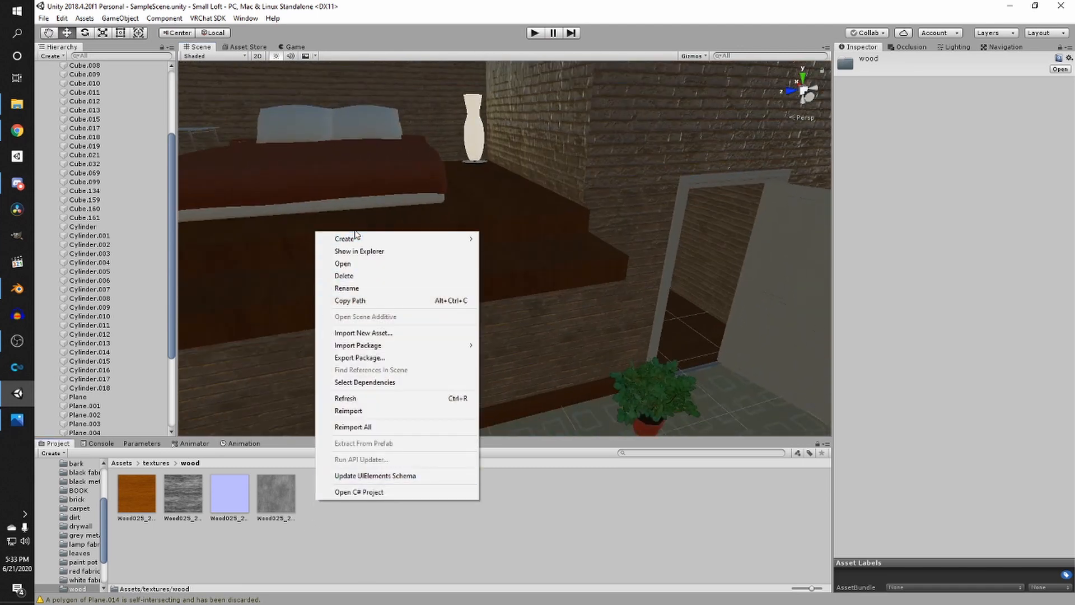
pyautogui.moveTo(354, 238)
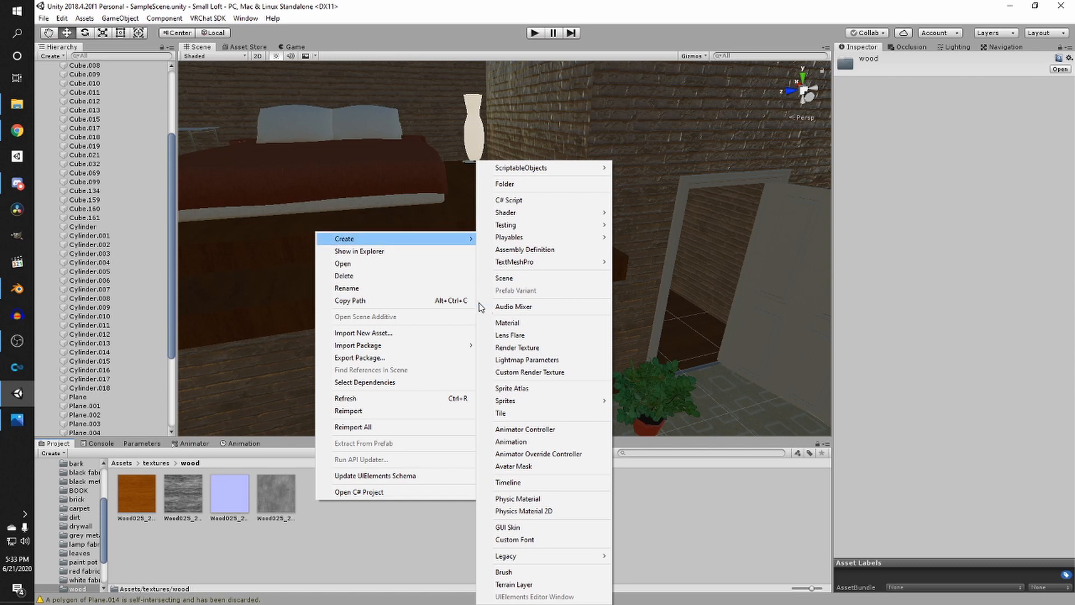
pyautogui.click(490, 323)
pyautogui.write('wood')
pyautogui.press('Return')
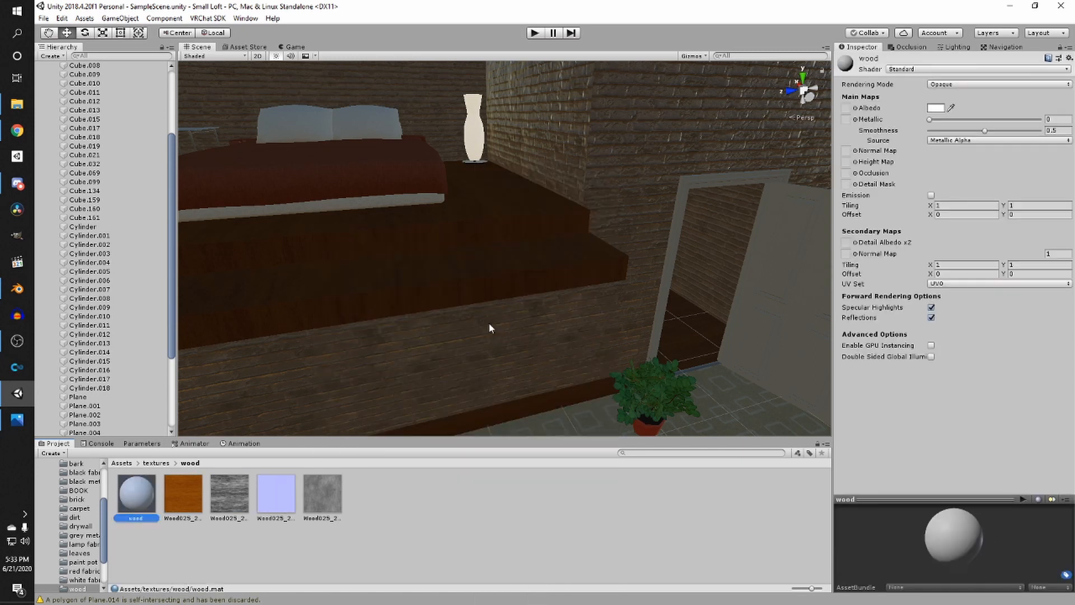
# - Select all four wood textures and set their import Max Size to 512
pyautogui.click(322, 493)
pyautogui.keyDown('shift'); pyautogui.click(187, 495); pyautogui.keyUp('shift')
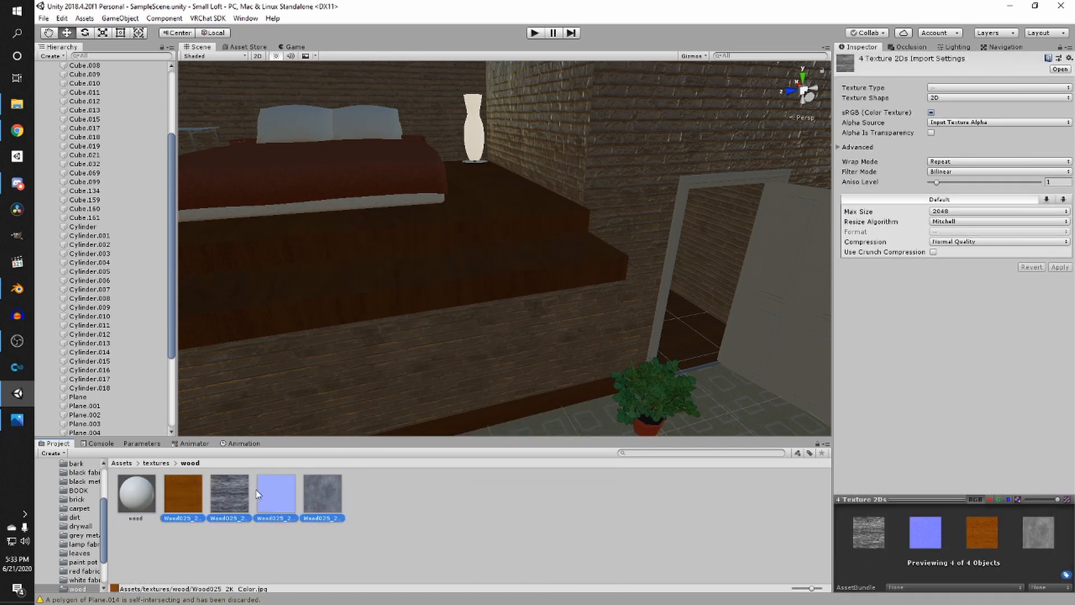
pyautogui.click(565, 527)
pyautogui.click(324, 497)
pyautogui.keyDown('shift'); pyautogui.click(197, 501); pyautogui.keyUp('shift')
pyautogui.click(999, 211)
pyautogui.click(962, 269)
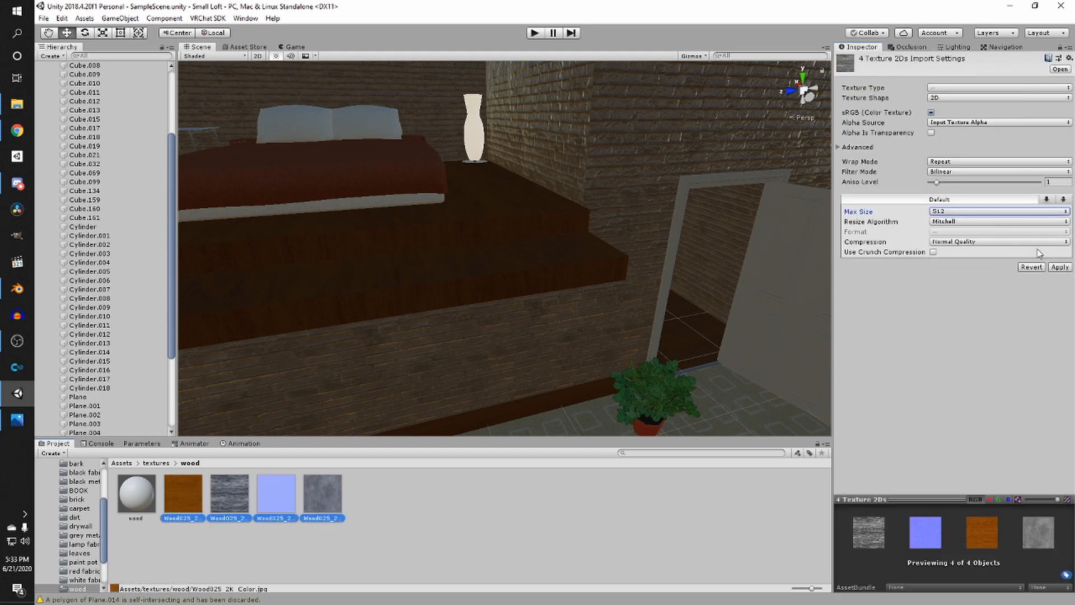
pyautogui.click(1059, 267)
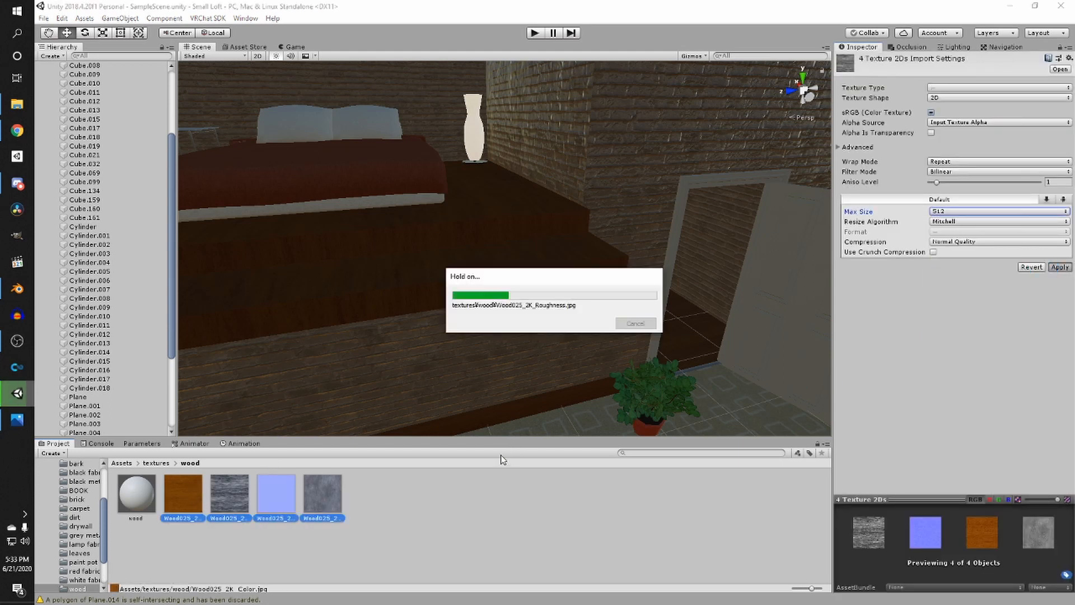
# - Assign the wood colour texture as albedo and the blue texture as normal map, and set Smoothness to about 0.86
pyautogui.click(137, 488)
pyautogui.click(208, 490)
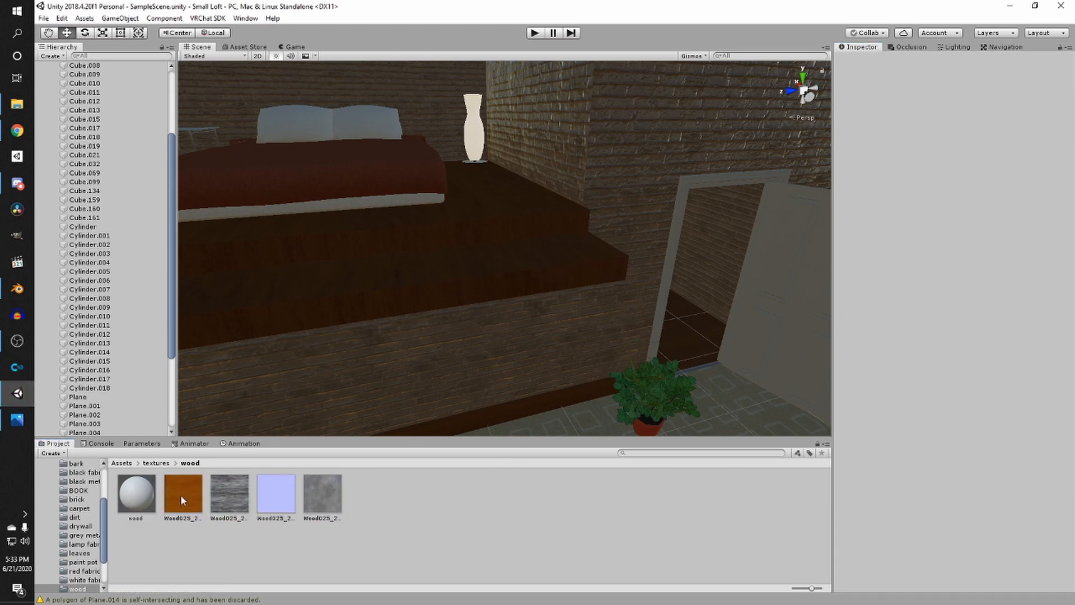
pyautogui.click(139, 498)
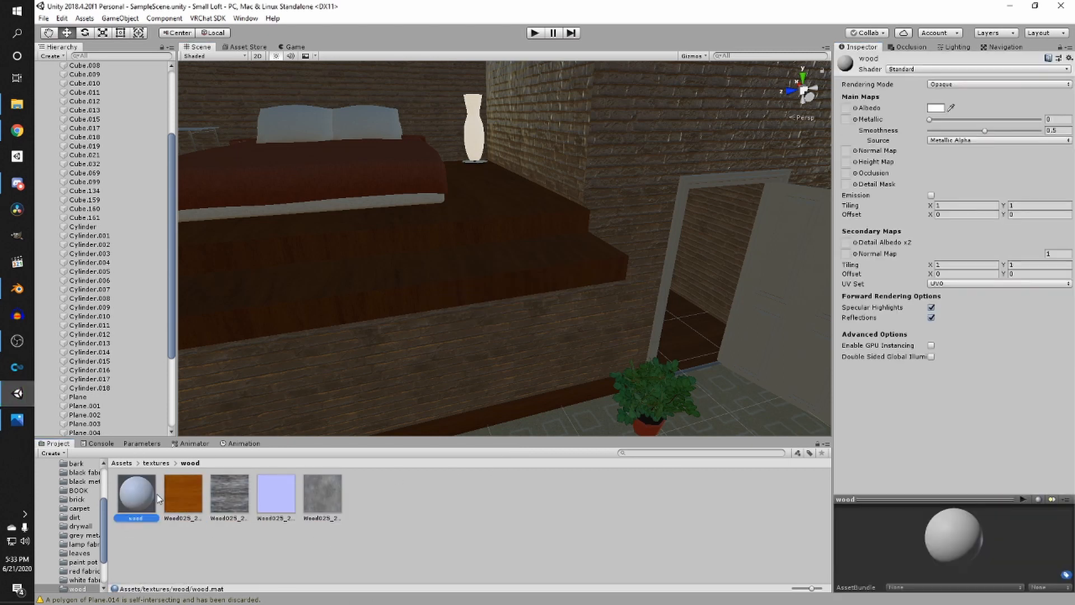
pyautogui.moveTo(188, 497); pyautogui.dragTo(846, 108)
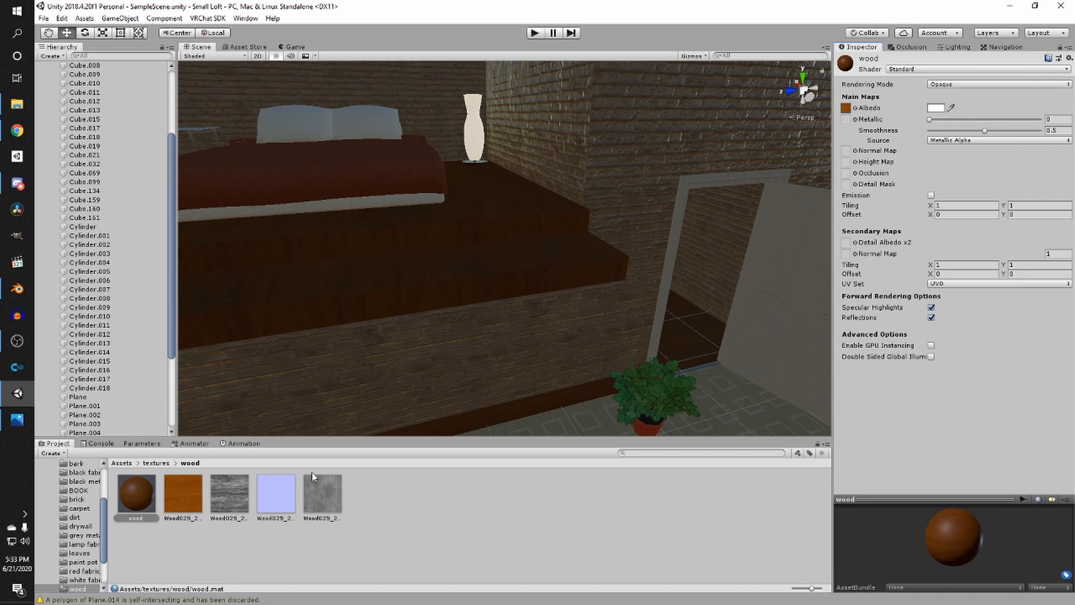
pyautogui.moveTo(276, 492); pyautogui.dragTo(846, 151)
pyautogui.moveTo(984, 131); pyautogui.dragTo(1037, 131)
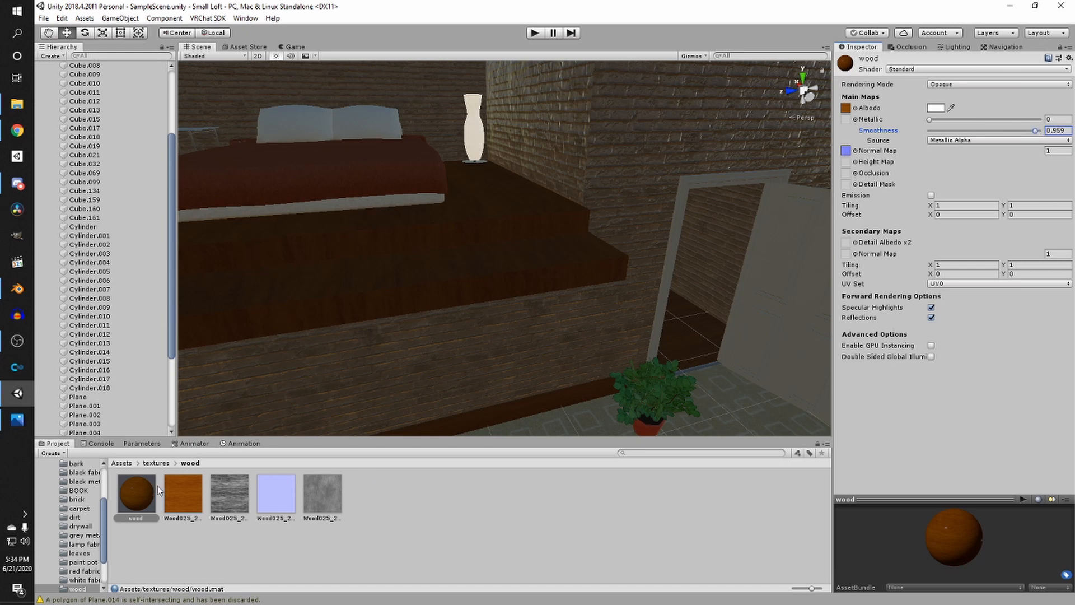
# - Apply the wood material to the stairs, floor platforms and ceiling beams around the loft
pyautogui.moveTo(147, 494); pyautogui.dragTo(361, 305)
pyautogui.moveTo(459, 280); pyautogui.dragTo(252, 292, button='right')
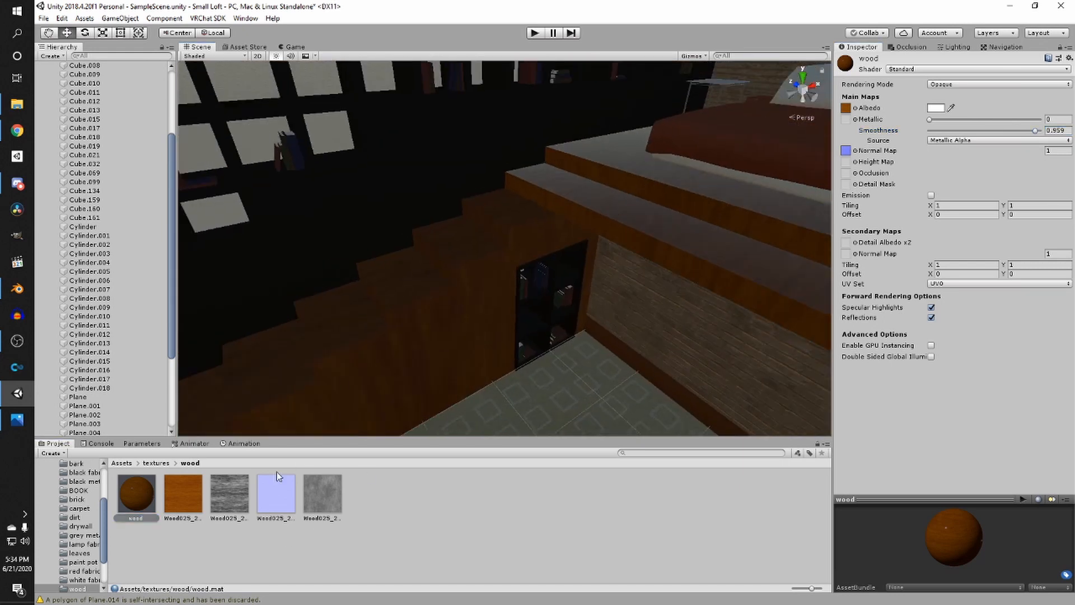
pyautogui.moveTo(137, 495); pyautogui.dragTo(414, 361)
pyautogui.moveTo(384, 401); pyautogui.dragTo(567, 431, button='right')
pyautogui.scroll(3, 473, 394)
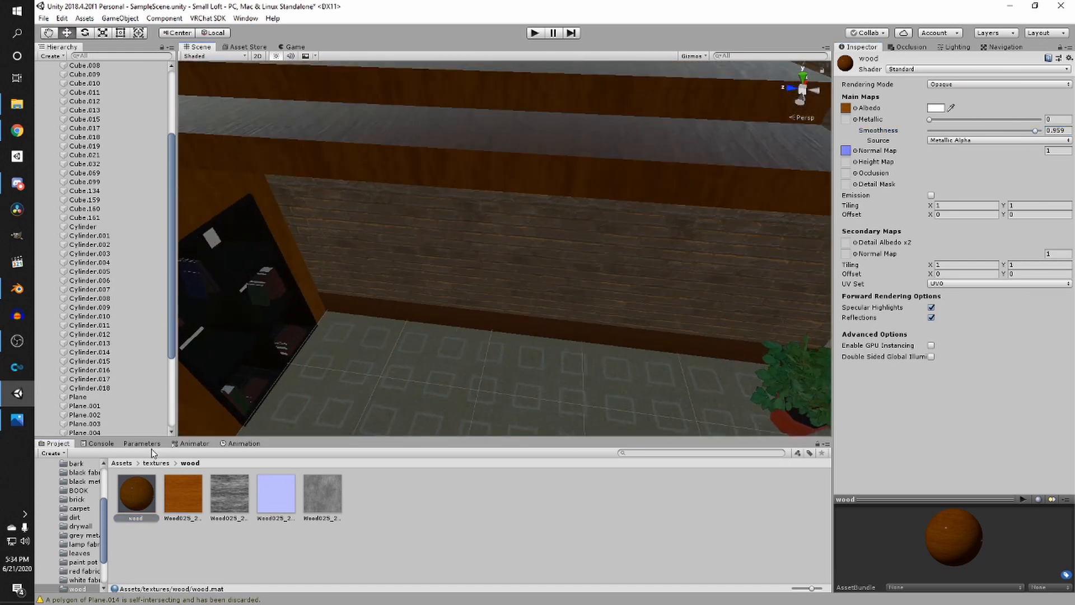
pyautogui.moveTo(127, 491); pyautogui.dragTo(410, 315)
pyautogui.moveTo(422, 311); pyautogui.dragTo(744, 224, button='right')
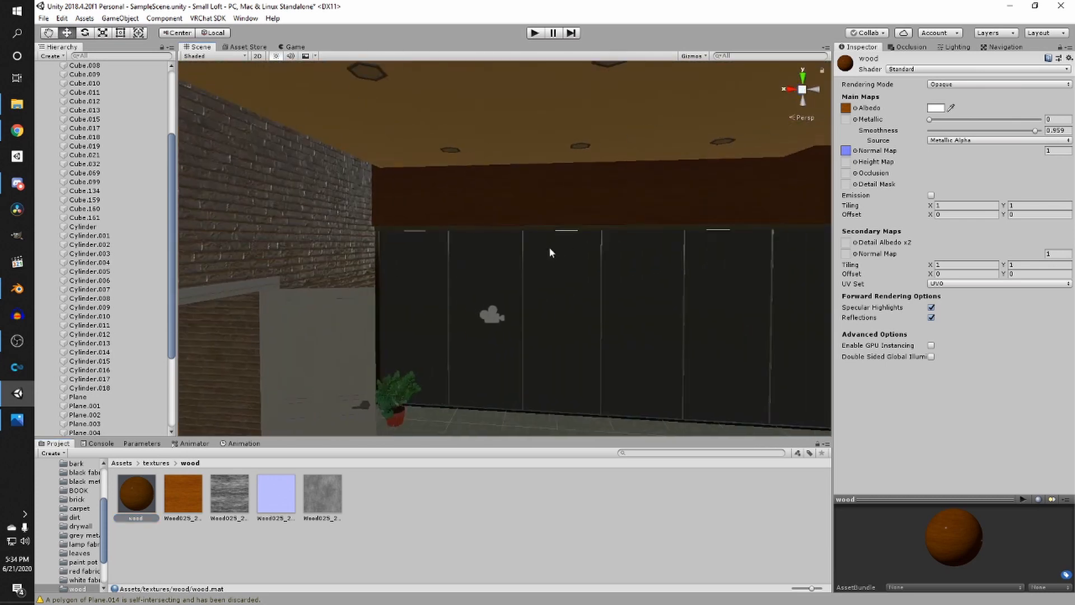
pyautogui.moveTo(130, 500); pyautogui.dragTo(485, 197)
pyautogui.moveTo(386, 252); pyautogui.dragTo(537, 336, button='right')
pyautogui.scroll(4, 503, 291)
# - Create a new material named emissive in the textures folder
pyautogui.click(156, 464)
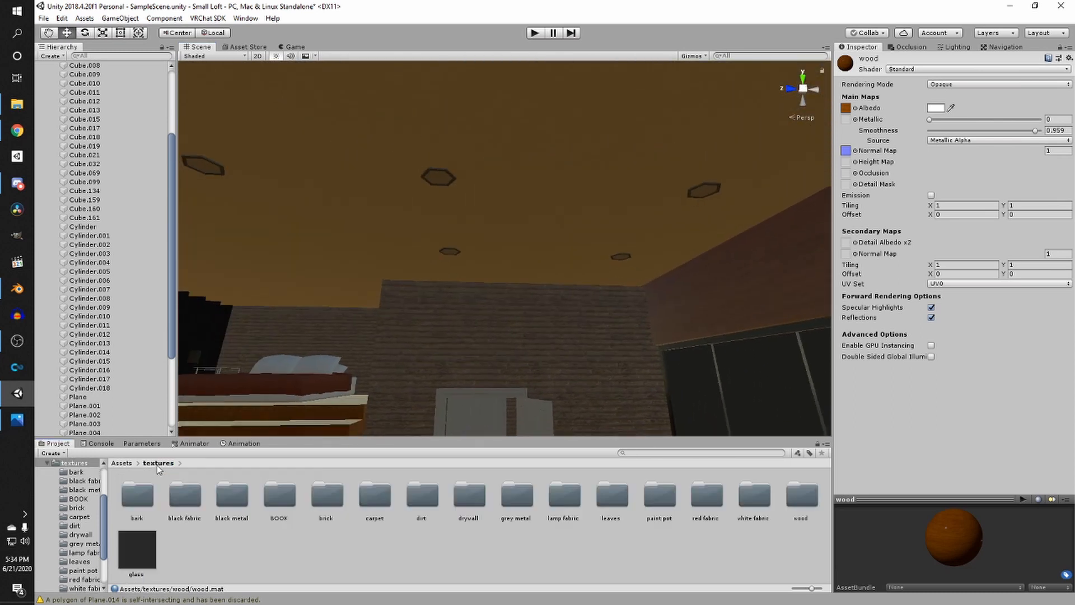
pyautogui.click(400, 518)
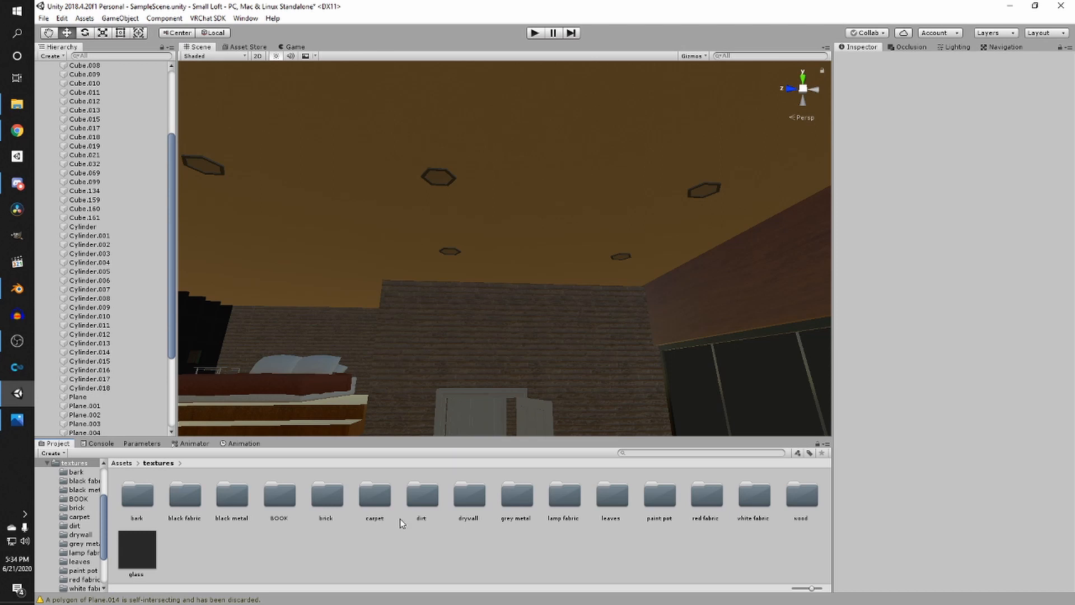
pyautogui.doubleClick(497, 491)
pyautogui.moveTo(137, 492); pyautogui.dragTo(450, 179)
pyautogui.click(146, 463)
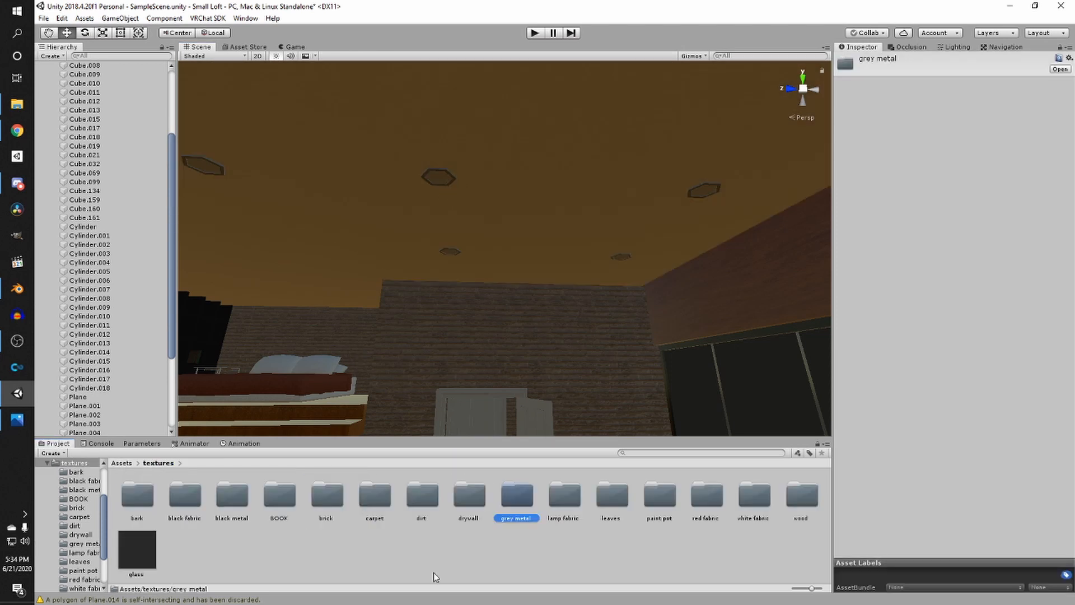
pyautogui.rightClick(320, 557)
pyautogui.moveTo(470, 295)
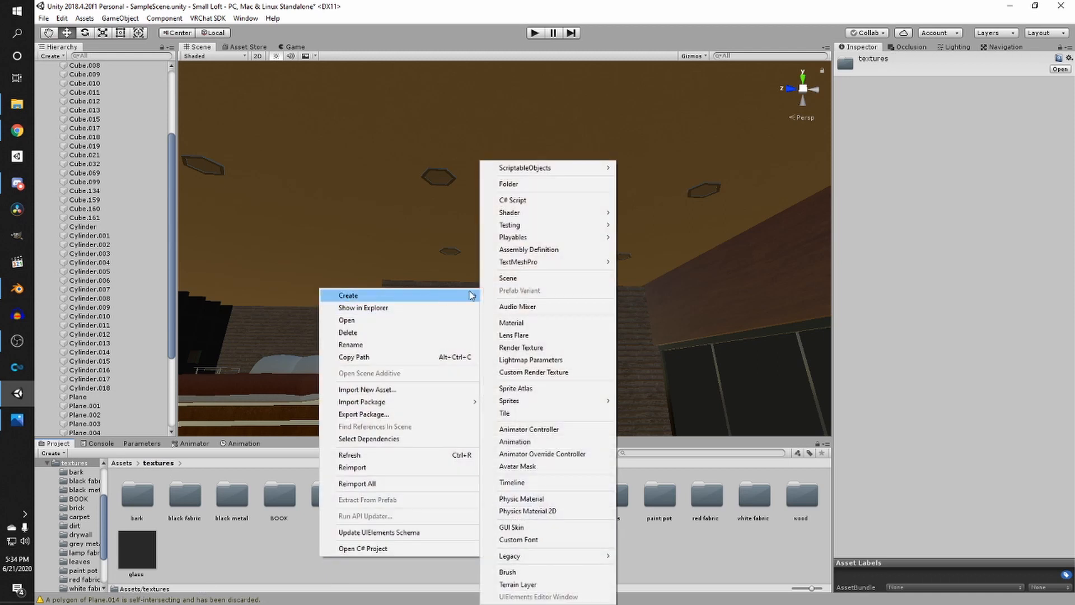
pyautogui.click(516, 322)
pyautogui.write('a')
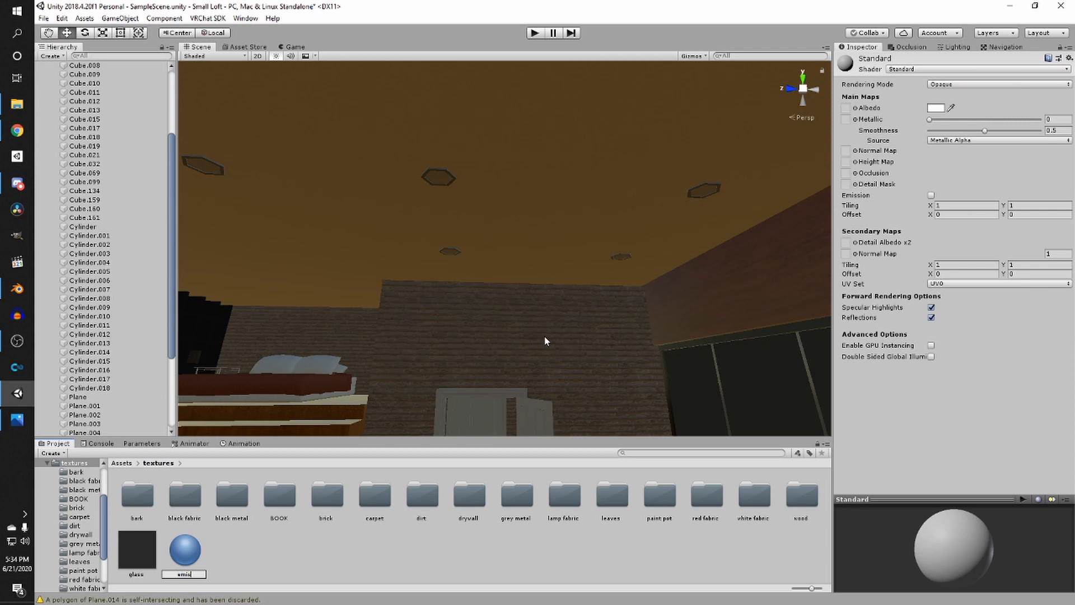
pyautogui.write('missive')
pyautogui.press('Return')
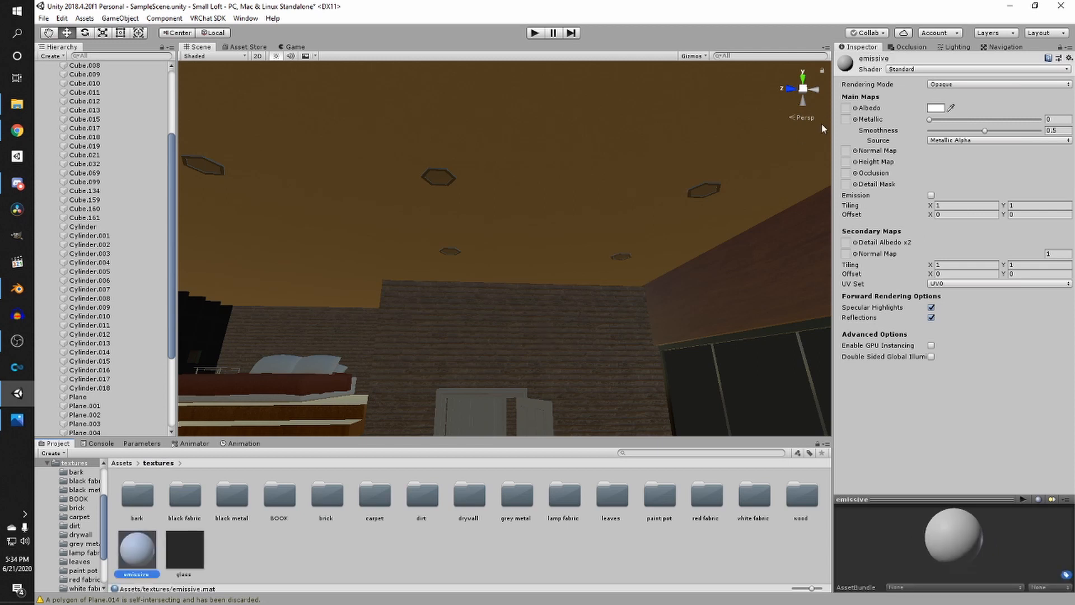
# - Enable emission on the emissive material and set its emission colour to pale peach, hex F6CDB6
pyautogui.click(931, 195)
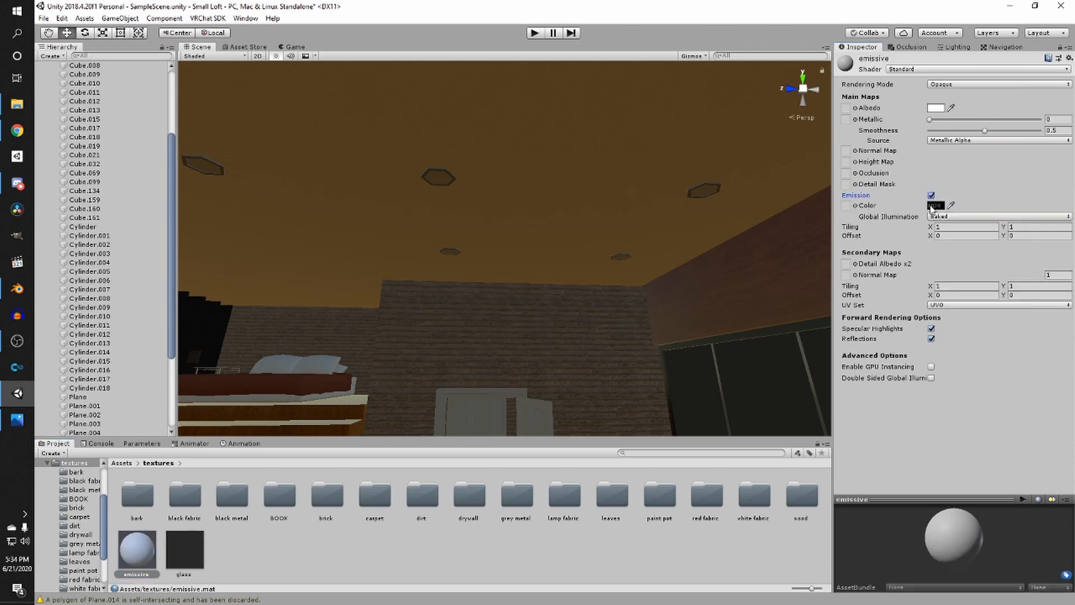
pyautogui.click(934, 206)
pyautogui.moveTo(944, 223)
pyautogui.mouseDown()
pyautogui.moveTo(966, 247)
pyautogui.moveTo(911, 238)
pyautogui.mouseUp()
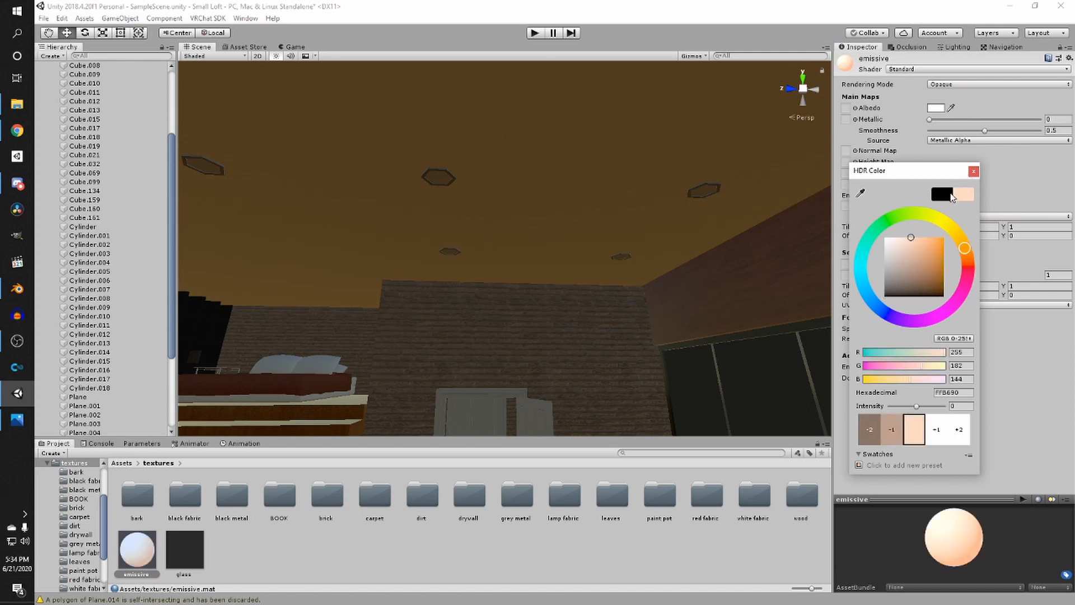
pyautogui.click(900, 241)
pyautogui.moveTo(967, 254); pyautogui.dragTo(973, 249)
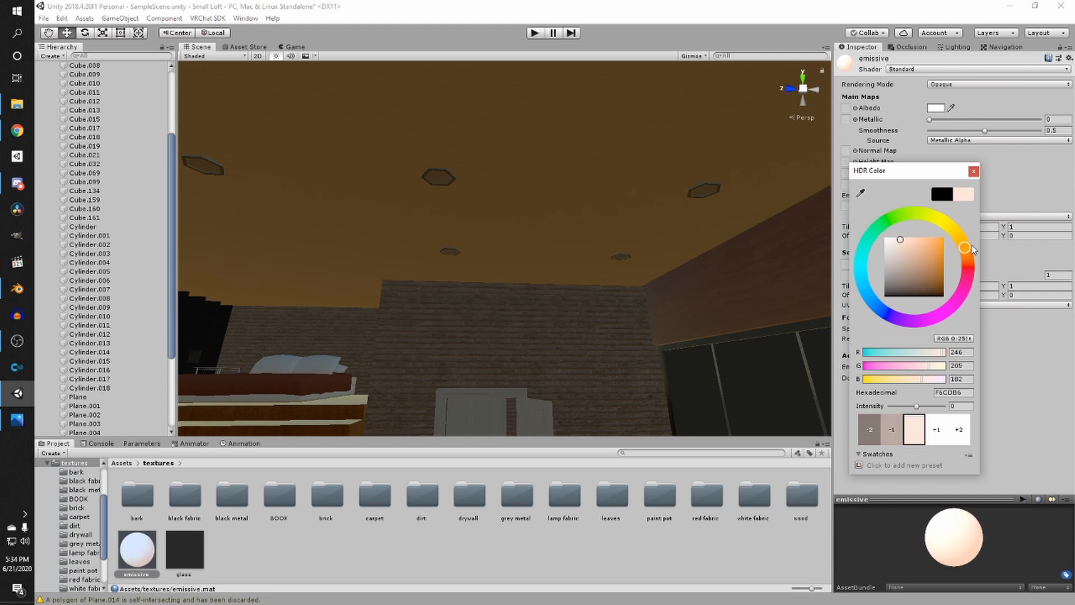
pyautogui.click(974, 171)
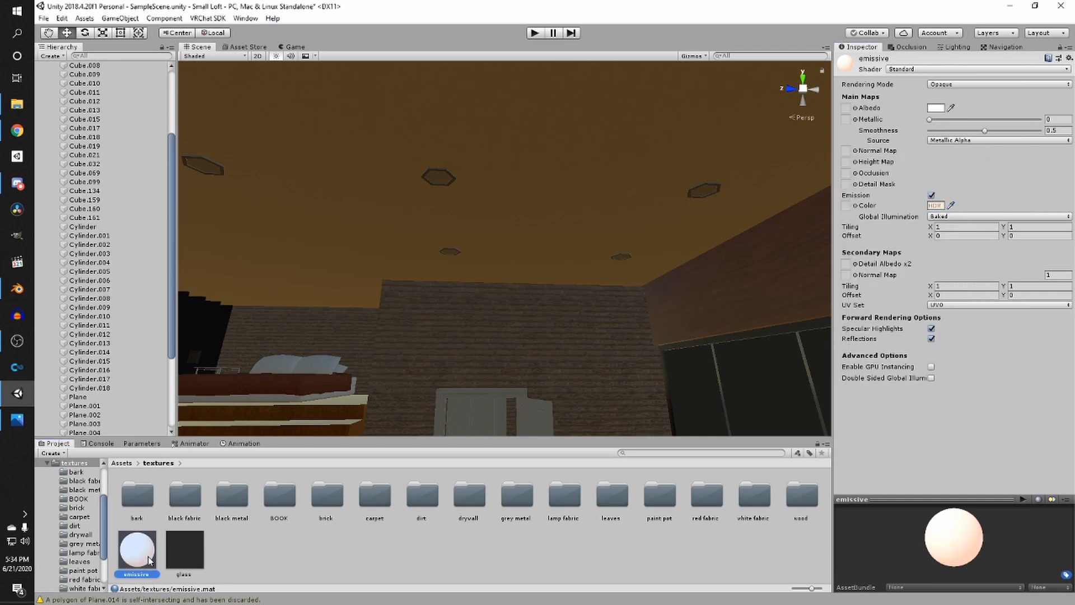
# - Apply the emissive material to the ceiling lights and adjust its emission colour
pyautogui.moveTo(149, 557); pyautogui.dragTo(443, 179)
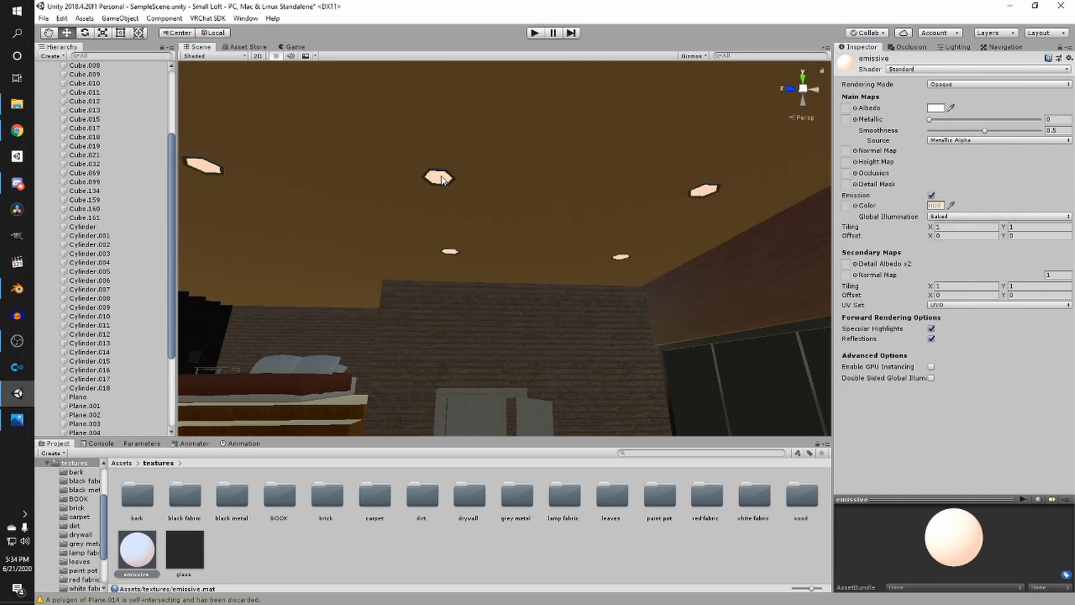
pyautogui.click(936, 206)
pyautogui.moveTo(961, 249); pyautogui.dragTo(976, 231)
pyautogui.click(973, 171)
# - Set the emissive material's albedo colour to a light peach tint and select a ceiling light cylinder
pyautogui.click(936, 108)
pyautogui.moveTo(934, 261); pyautogui.dragTo(899, 221)
pyautogui.click(1021, 313)
pyautogui.click(439, 179)
pyautogui.click(842, 298)
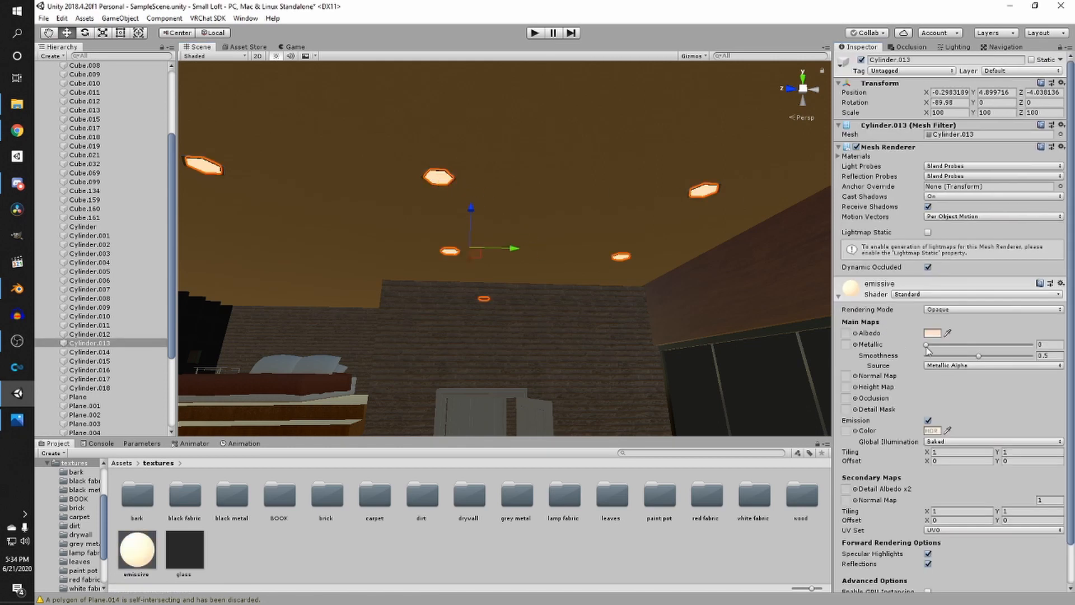
# - Change the emissive material's albedo and emission colours to near white, emission hex FFF7EB, and save the scene
pyautogui.click(931, 334)
pyautogui.moveTo(897, 234)
pyautogui.mouseDown()
pyautogui.moveTo(886, 235)
pyautogui.moveTo(901, 243)
pyautogui.moveTo(891, 240)
pyautogui.mouseUp()
pyautogui.click(1038, 392)
pyautogui.click(927, 431)
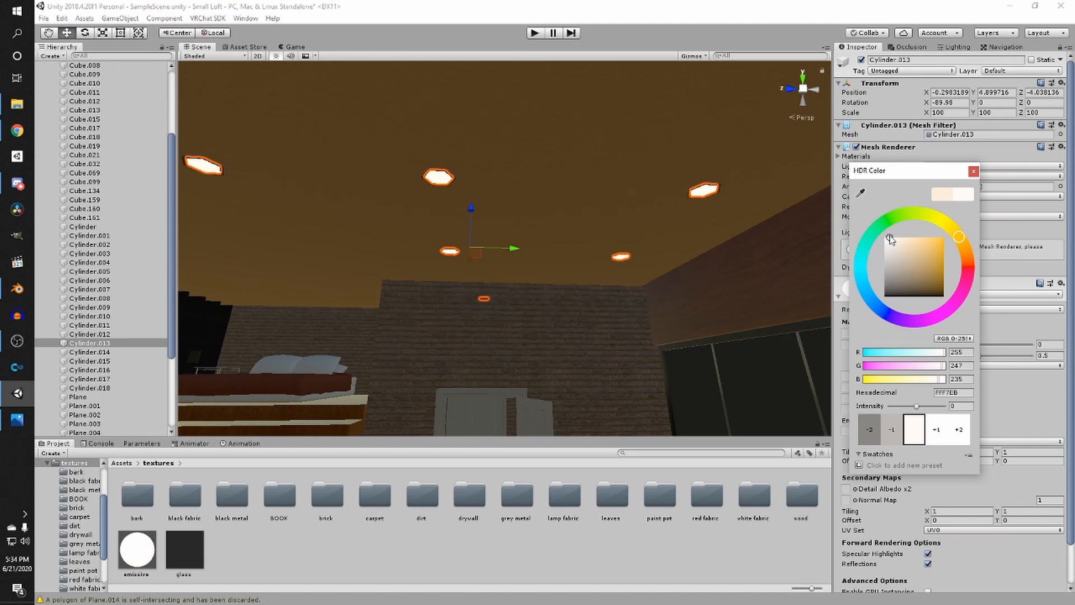
pyautogui.click(1046, 412)
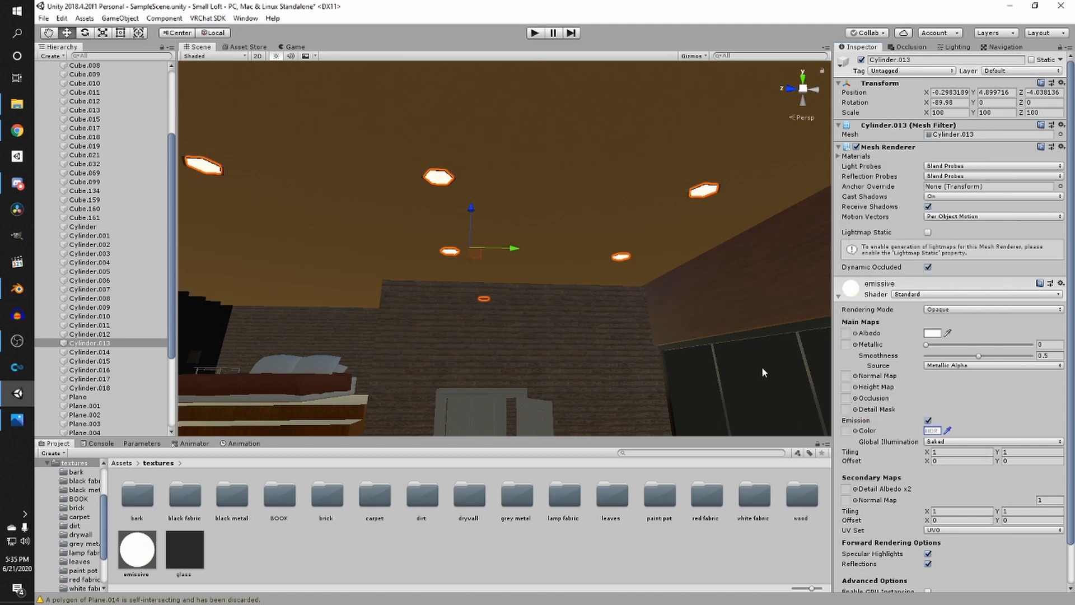
pyautogui.hotkey('ctrl', 's')
# - Apply the grey metal material to the doorway frame pieces
pyautogui.moveTo(606, 365); pyautogui.dragTo(488, 317, button='right')
pyautogui.press('w')
pyautogui.moveTo(488, 317); pyautogui.dragTo(505, 341, button='middle')
pyautogui.click(474, 538)
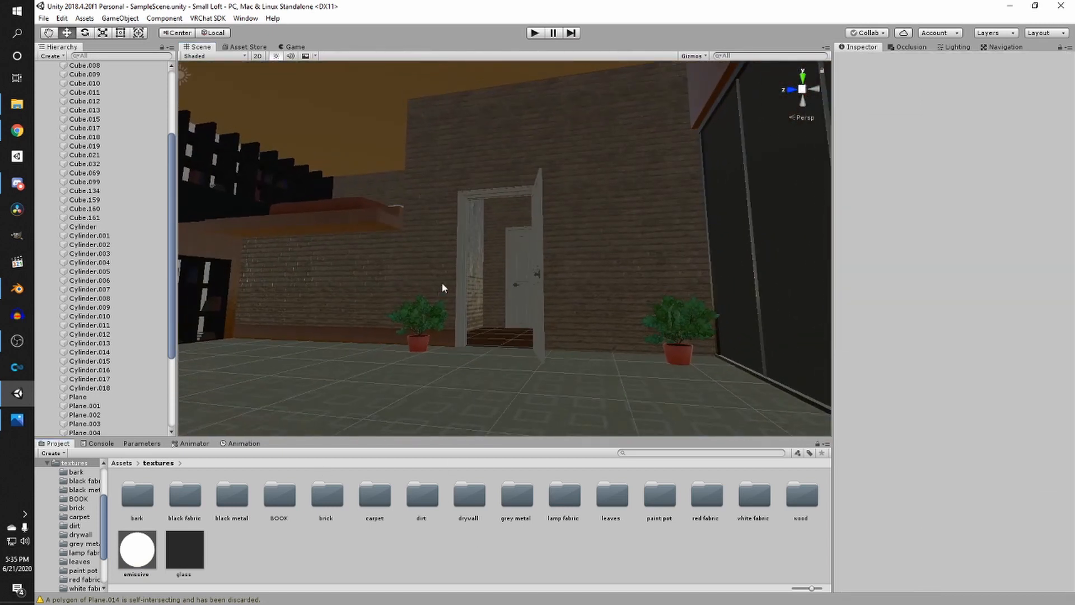
pyautogui.moveTo(442, 288); pyautogui.dragTo(606, 424, button='middle')
pyautogui.scroll(4, 415, 301)
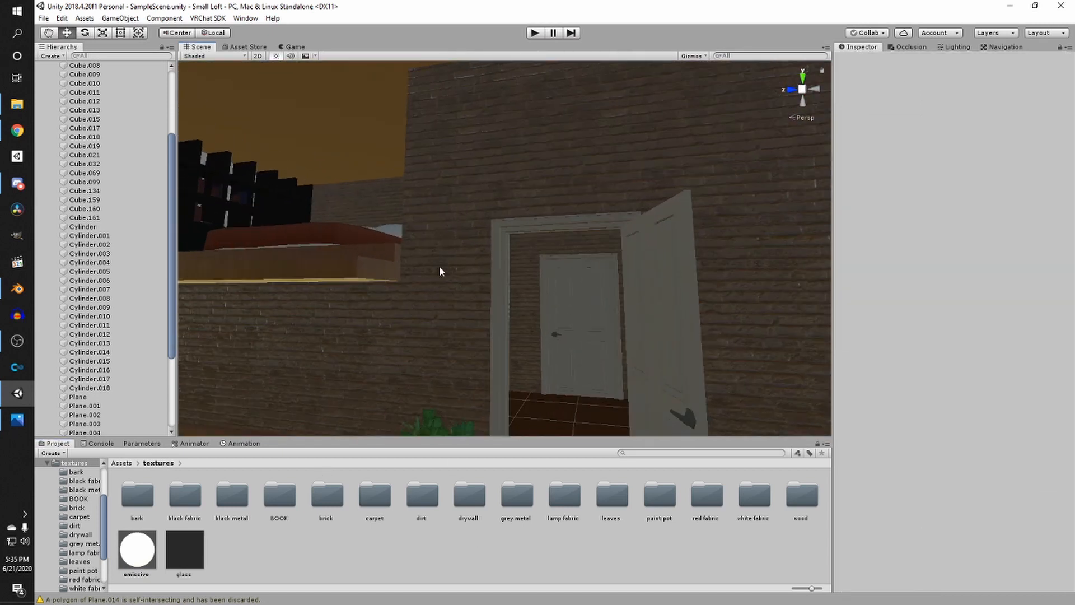
pyautogui.click(514, 222)
pyautogui.press('f')
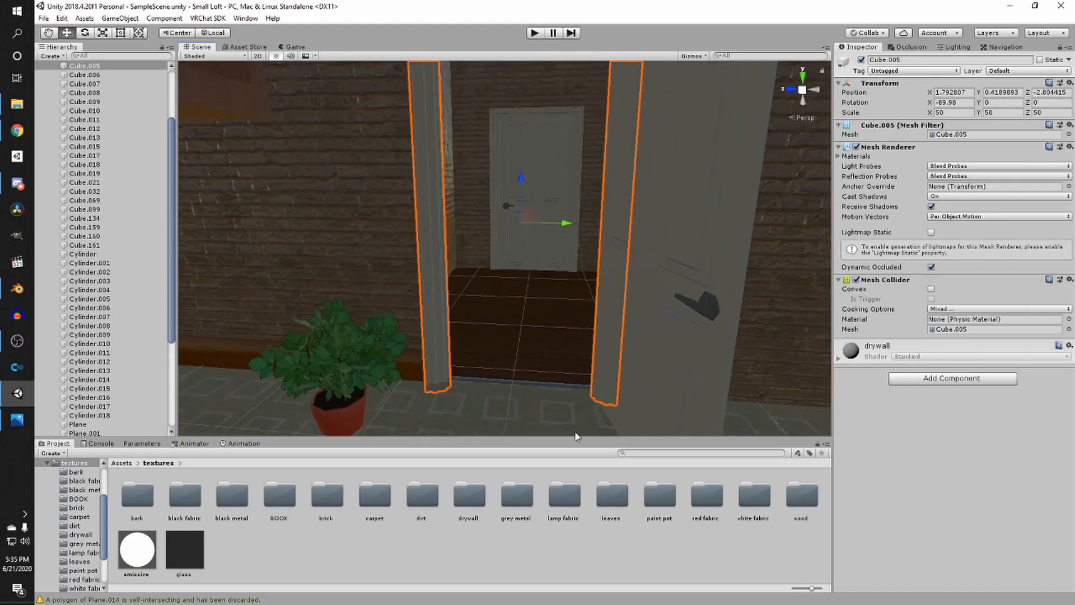
pyautogui.doubleClick(516, 496)
pyautogui.moveTo(136, 494); pyautogui.dragTo(703, 309)
pyautogui.scroll(5, 586, 314)
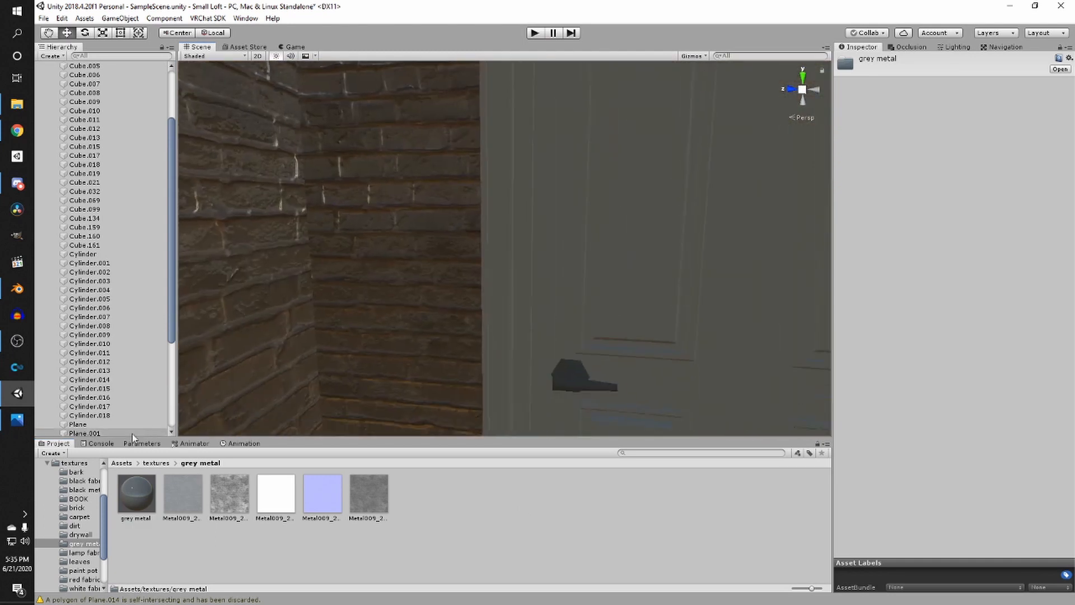
pyautogui.moveTo(136, 494); pyautogui.dragTo(437, 350)
pyautogui.scroll(-5, 526, 387)
pyautogui.keyDown('alt'); pyautogui.moveTo(302, 404); pyautogui.dragTo(474, 394); pyautogui.keyUp('alt')
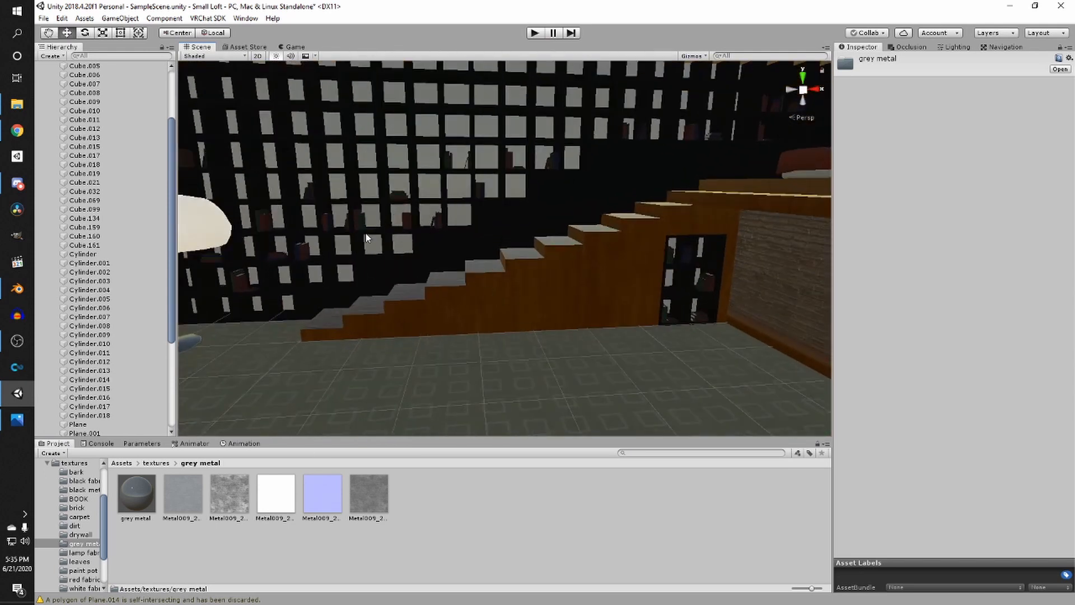
# - Create a new material named glass in the textures folder
pyautogui.click(166, 464)
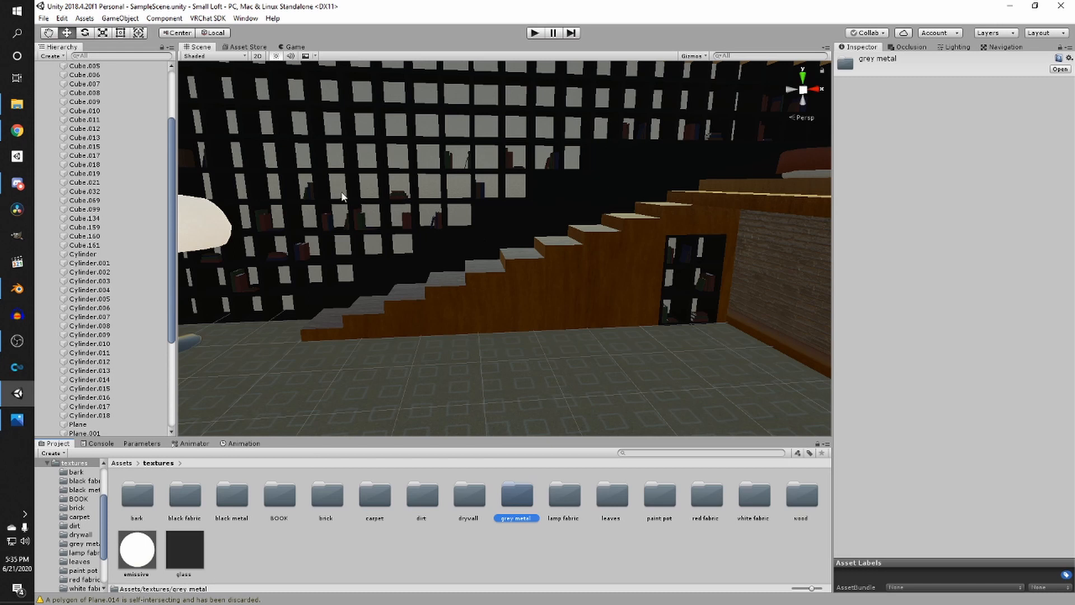
pyautogui.moveTo(343, 197); pyautogui.dragTo(482, 335, button='right')
pyautogui.scroll(4, 462, 340)
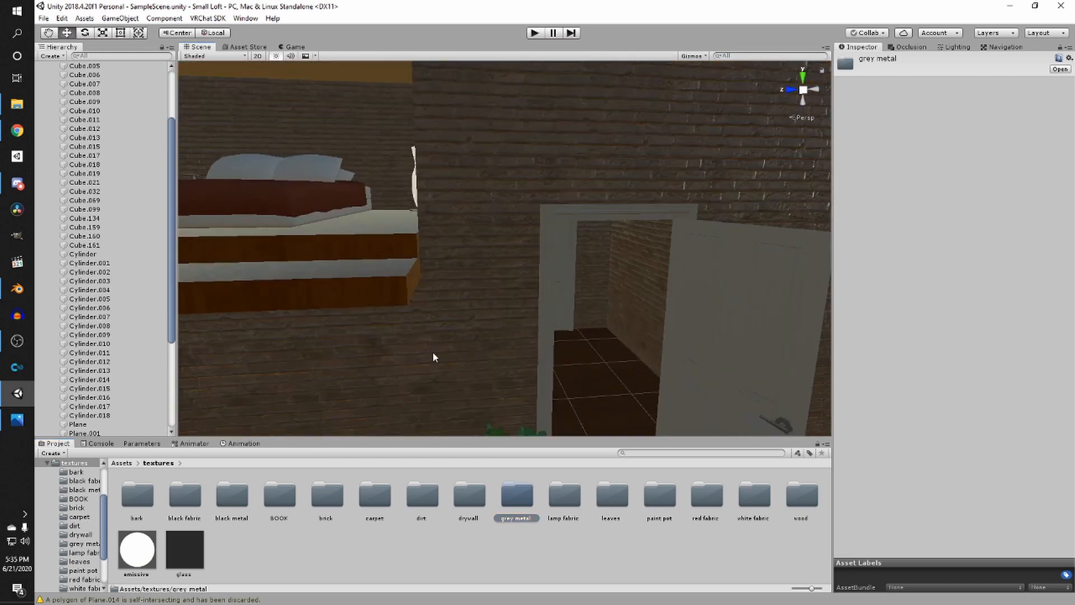
pyautogui.rightClick(268, 533)
pyautogui.moveTo(331, 274)
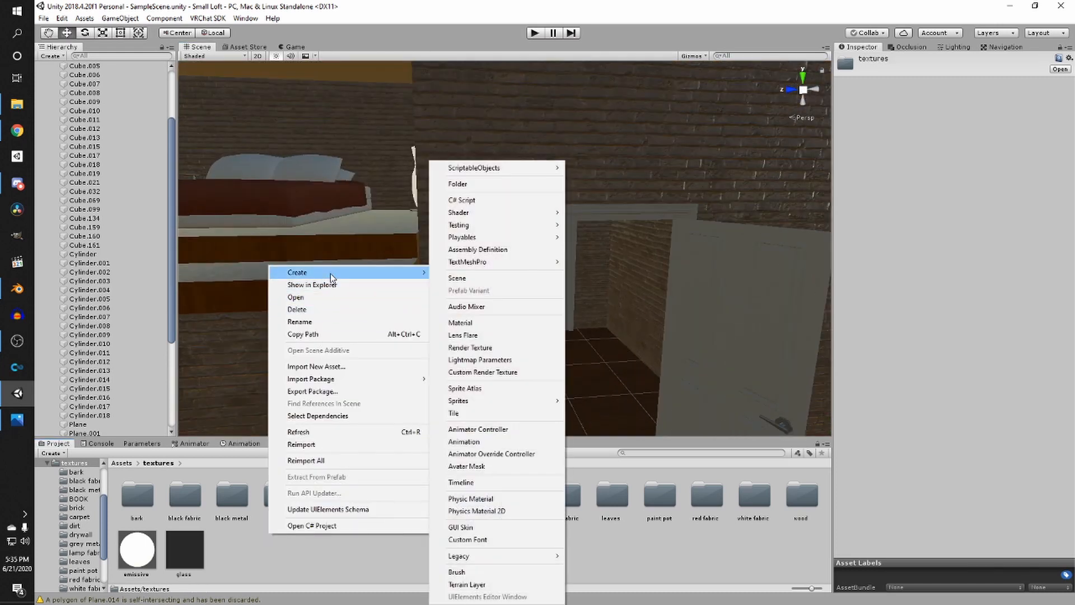
pyautogui.click(497, 331)
pyautogui.write('glass')
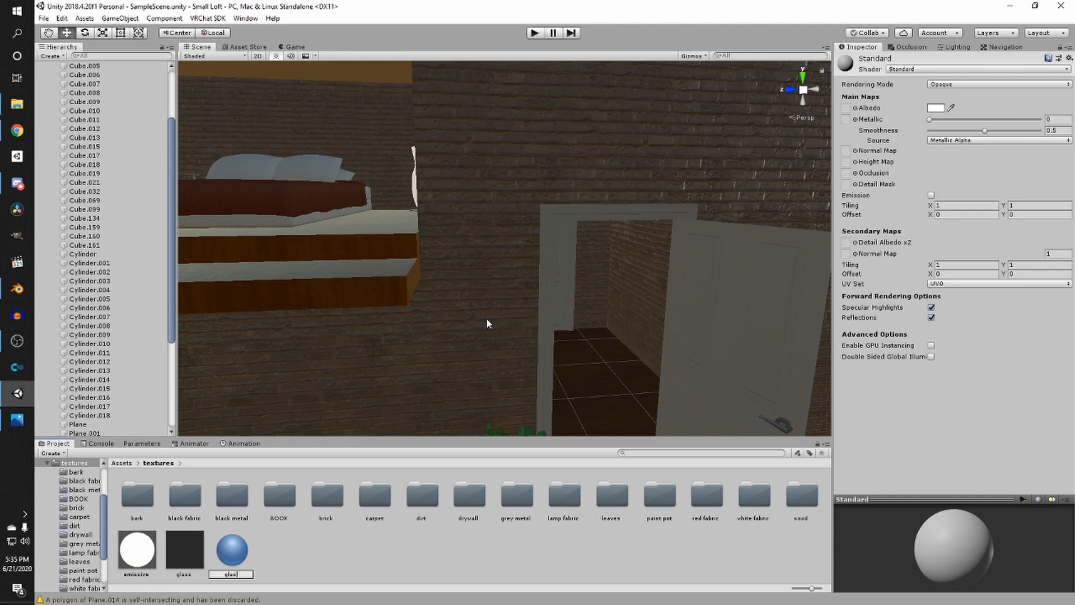
pyautogui.press('Return')
# - Set the glass material to Transparent rendering with a dark semi-transparent albedo and smoothness 0.988
pyautogui.click(959, 84)
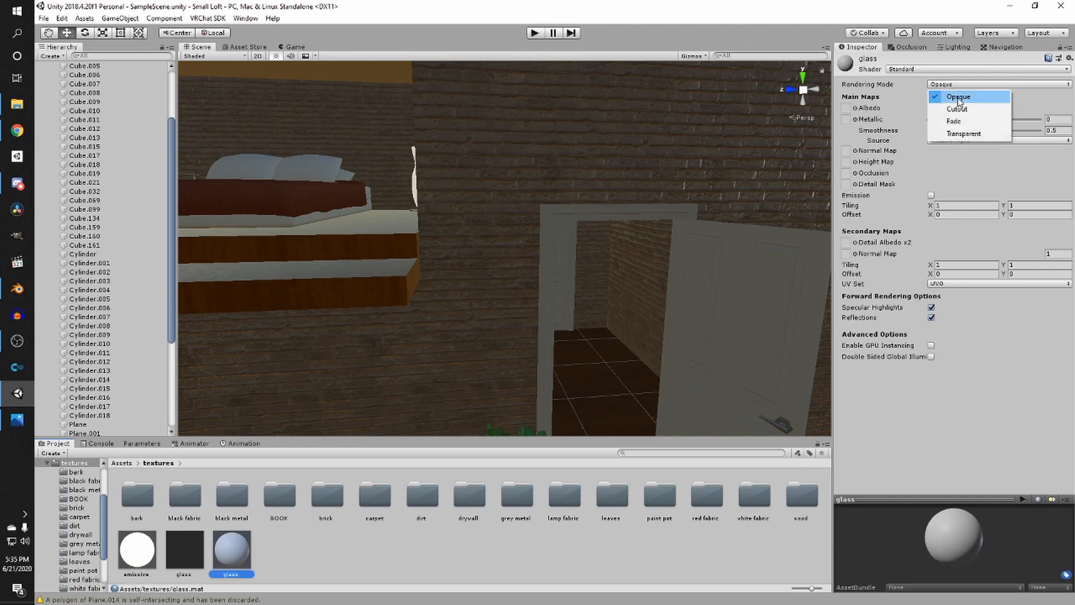
pyautogui.click(972, 135)
pyautogui.click(941, 108)
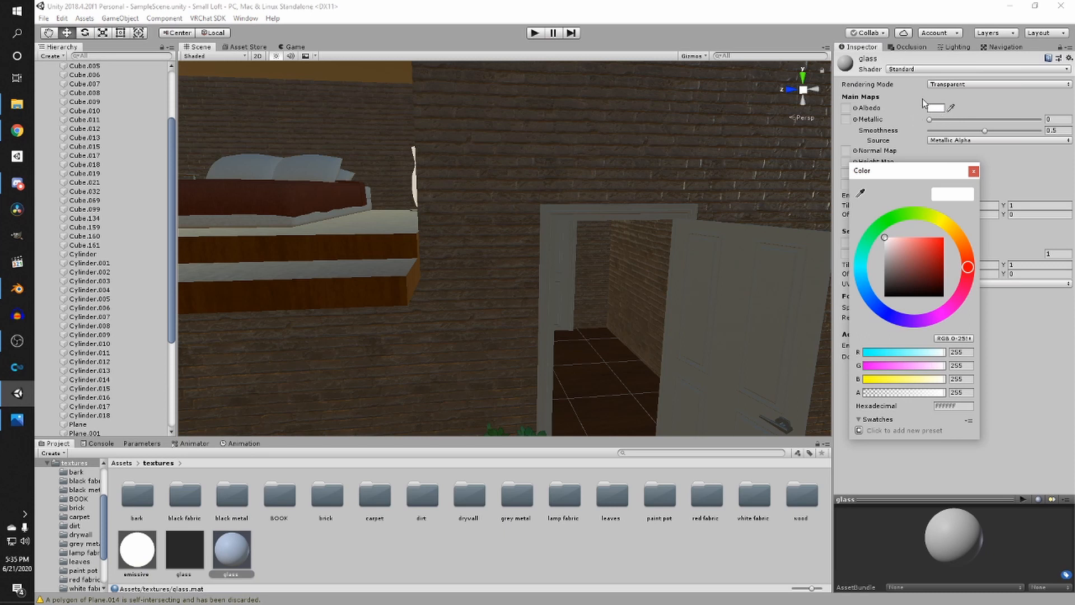
pyautogui.moveTo(918, 393); pyautogui.dragTo(881, 396)
pyautogui.moveTo(895, 258); pyautogui.dragTo(885, 265)
pyautogui.click(1073, 344)
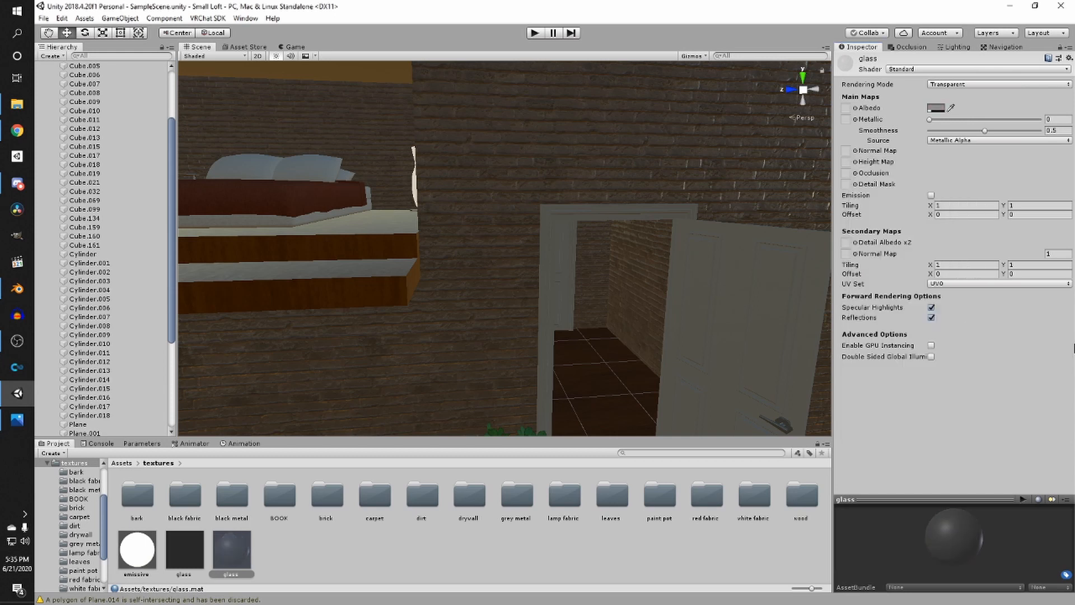
pyautogui.moveTo(987, 131); pyautogui.dragTo(1040, 137)
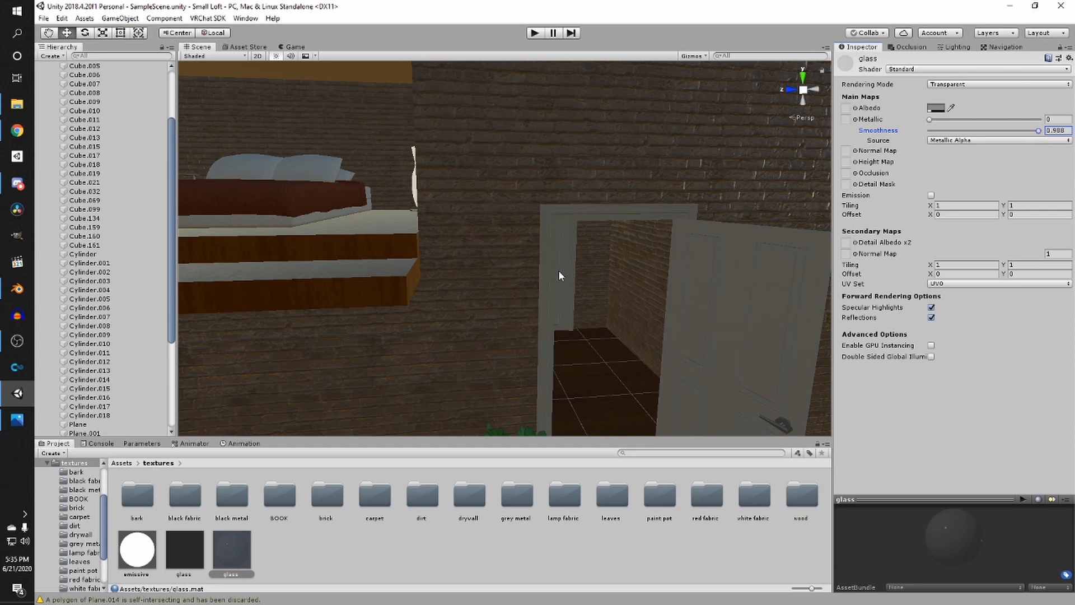
# - Look around the scene view near the doorway and bookshelf
pyautogui.press('w')
pyautogui.moveTo(560, 275); pyautogui.dragTo(427, 242, button='right')
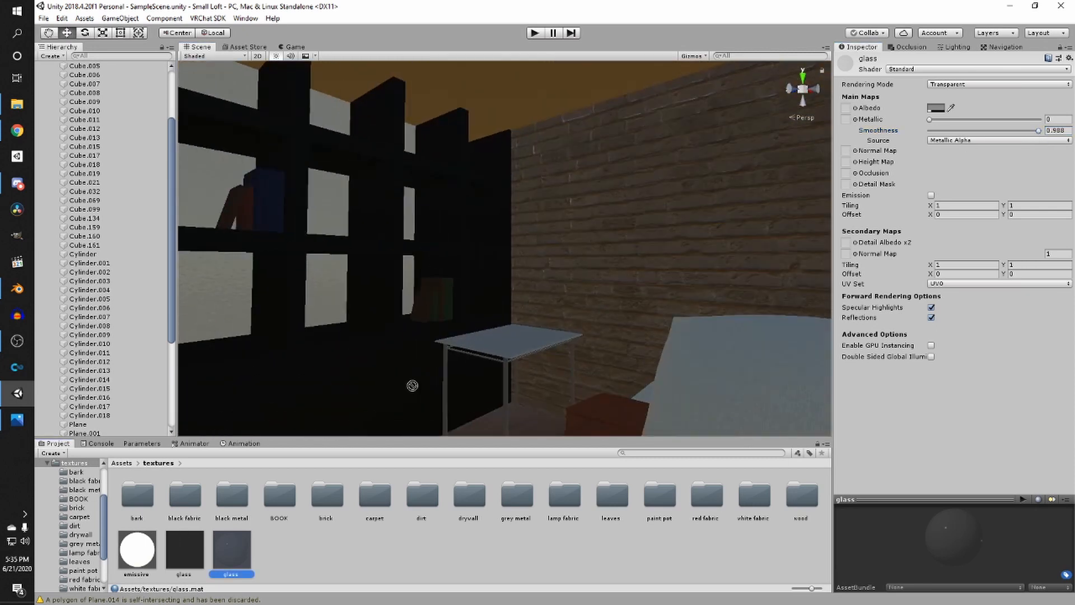
pyautogui.moveTo(413, 384); pyautogui.dragTo(227, 394, button='right')
pyautogui.press('w')
pyautogui.moveTo(244, 546); pyautogui.dragTo(363, 368)
pyautogui.moveTo(406, 378); pyautogui.dragTo(349, 425, button='right')
pyautogui.press('w')
pyautogui.moveTo(252, 540); pyautogui.dragTo(508, 331)
pyautogui.moveTo(507, 331); pyautogui.dragTo(526, 303, button='right')
pyautogui.press('s')
pyautogui.press('w')
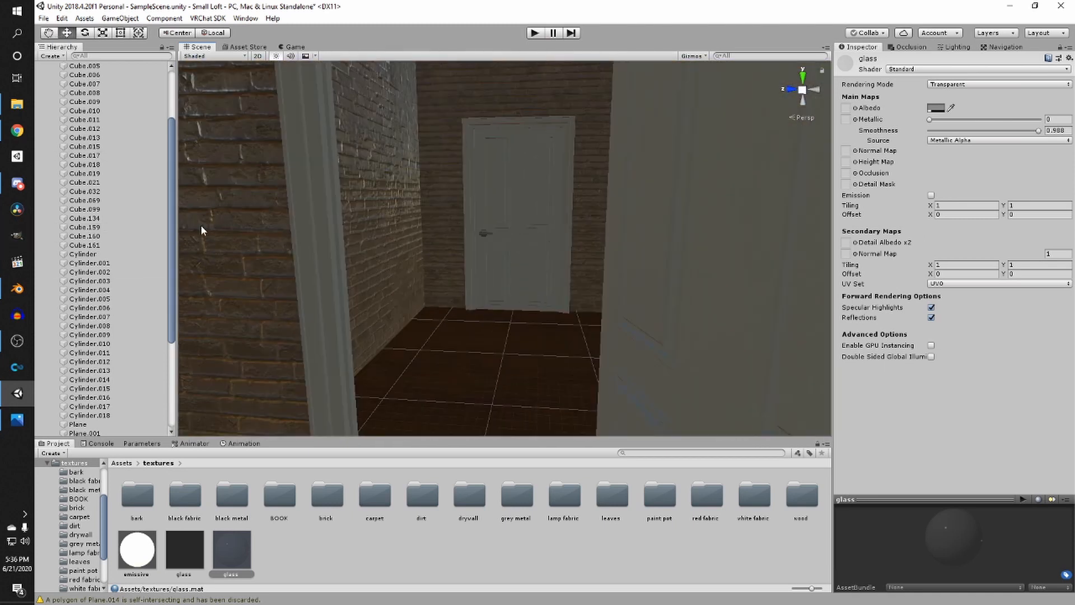
# - Switch to Blender and examine the black wood bookshelf material's texture nodes and image files in the Shading workspace
pyautogui.click(16, 289)
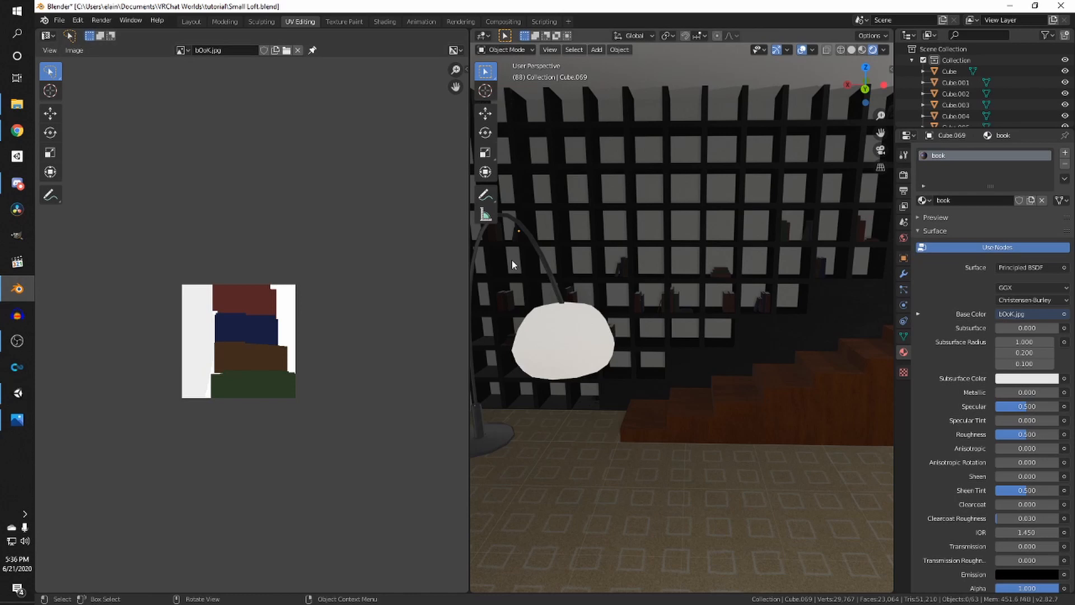
pyautogui.click(379, 22)
pyautogui.scroll(-3, 583, 222)
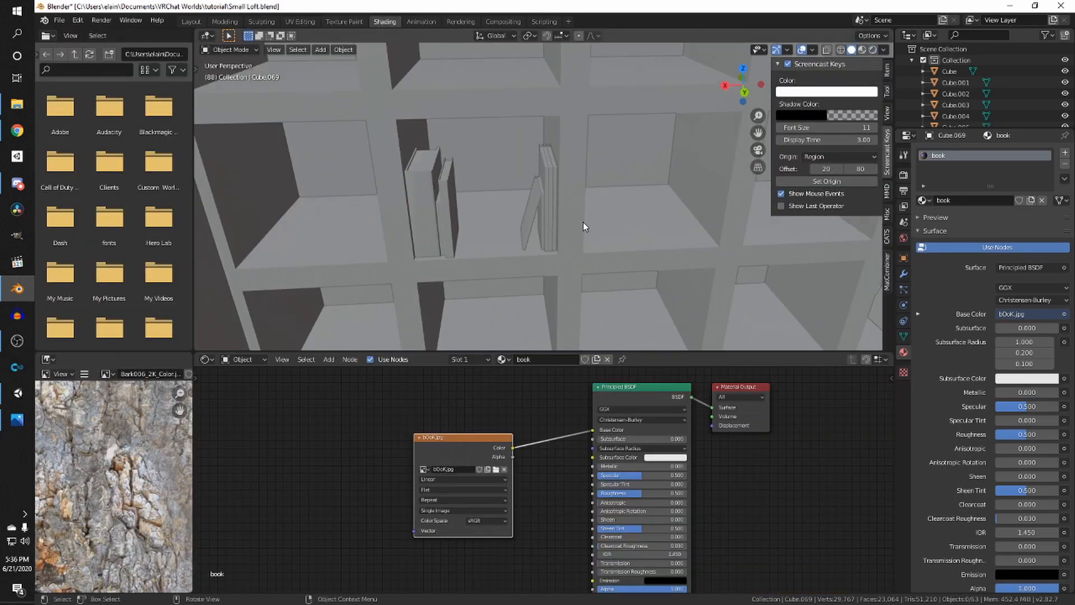
pyautogui.click(873, 49)
pyautogui.scroll(-5, 566, 216)
pyautogui.click(552, 232)
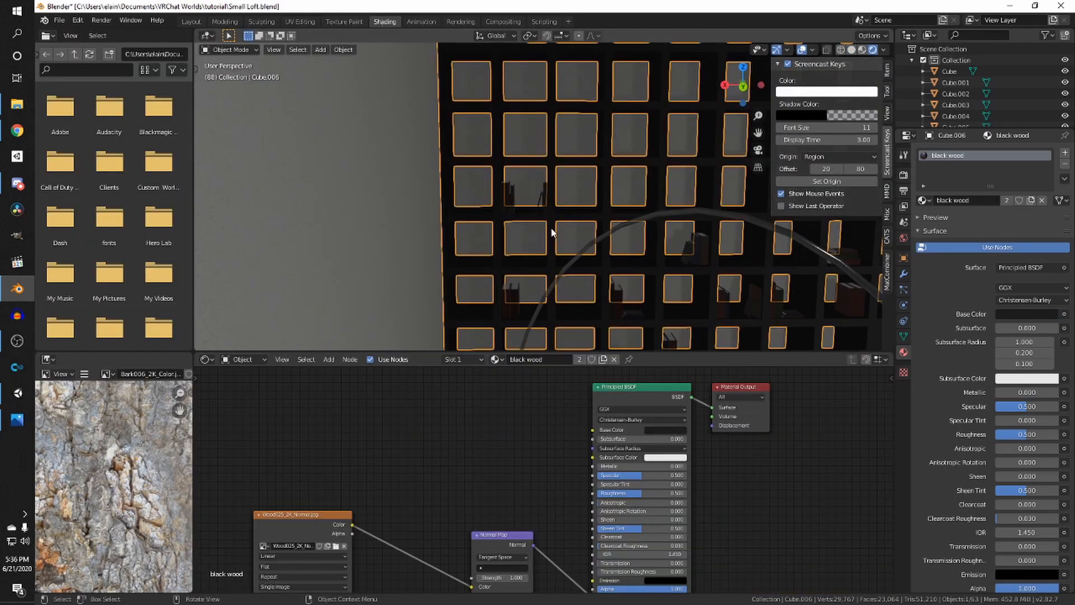
pyautogui.click(334, 547)
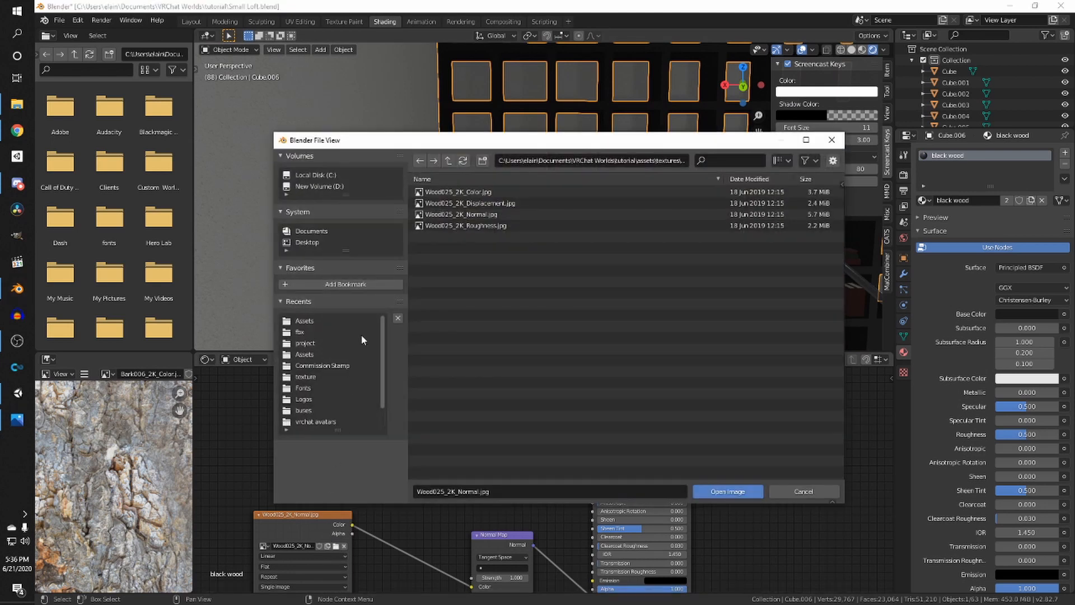
pyautogui.click(616, 162)
pyautogui.moveTo(649, 164); pyautogui.dragTo(674, 165)
pyautogui.click(660, 189)
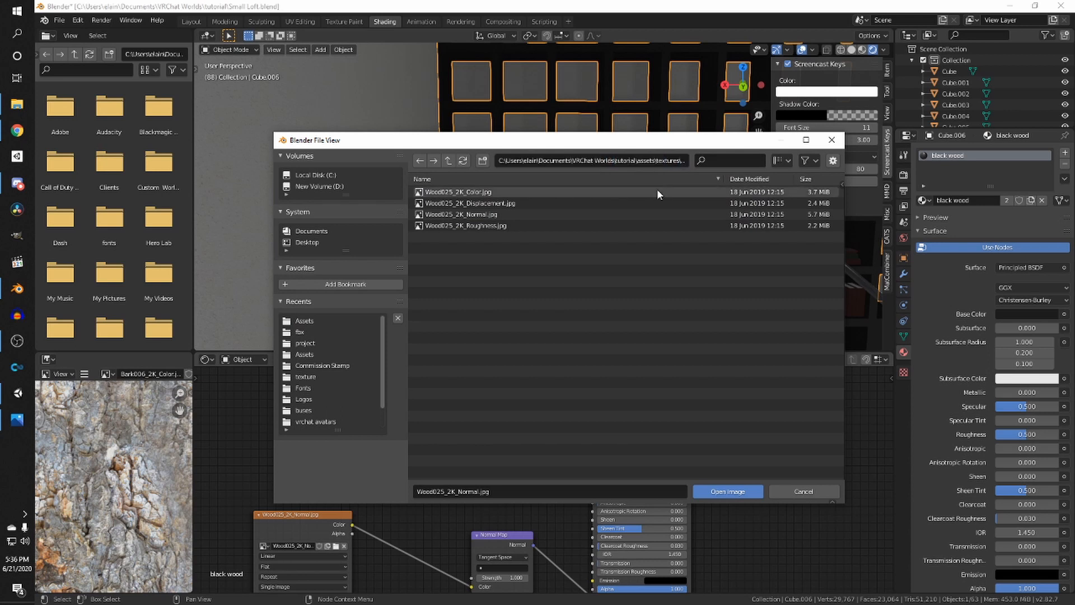
pyautogui.click(644, 203)
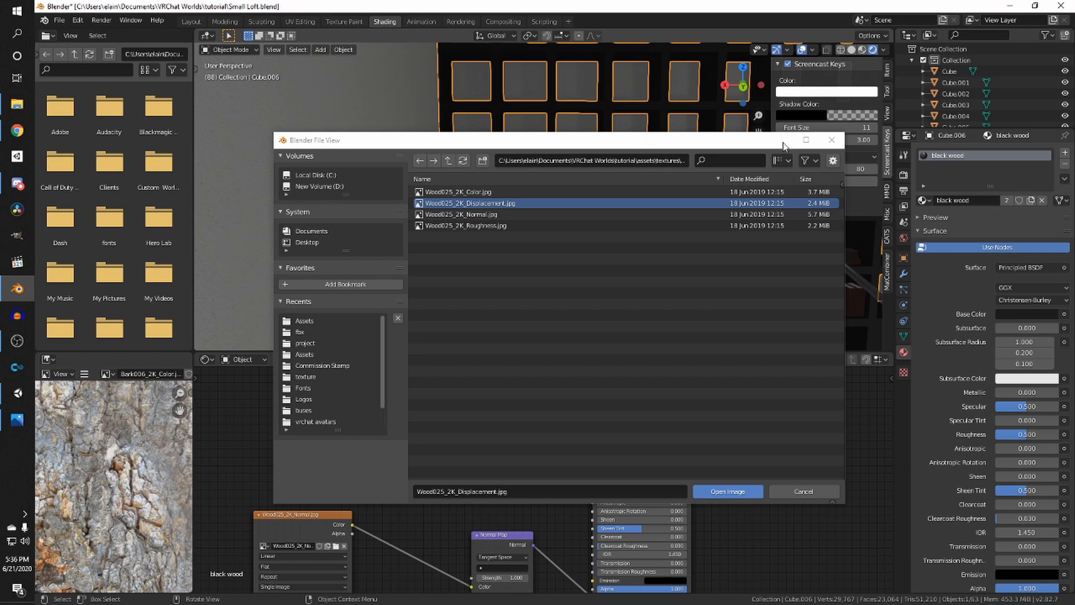
pyautogui.click(499, 192)
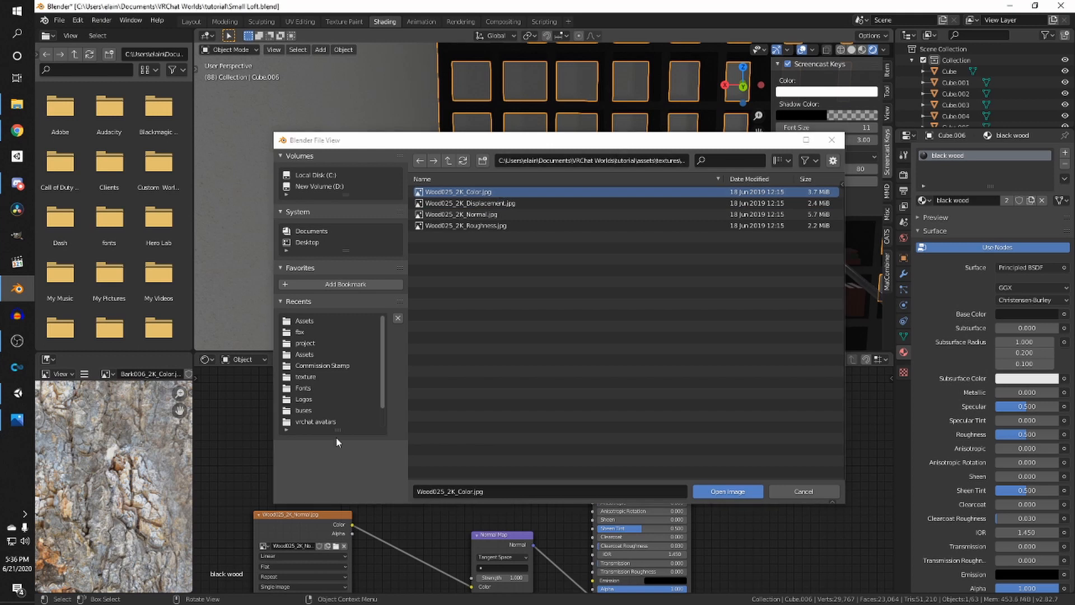
pyautogui.click(336, 545)
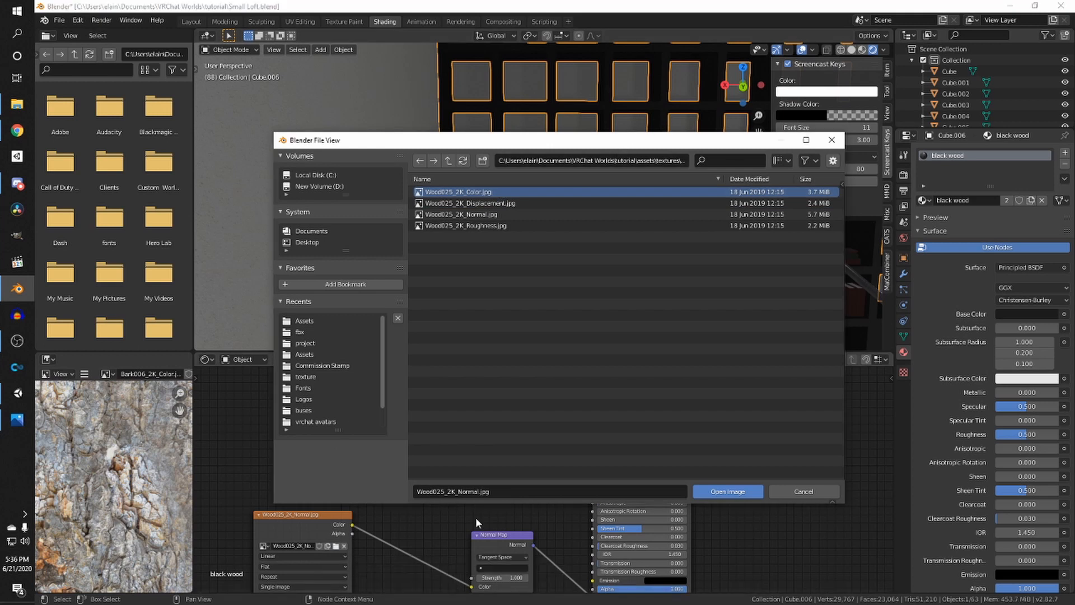
pyautogui.click(802, 491)
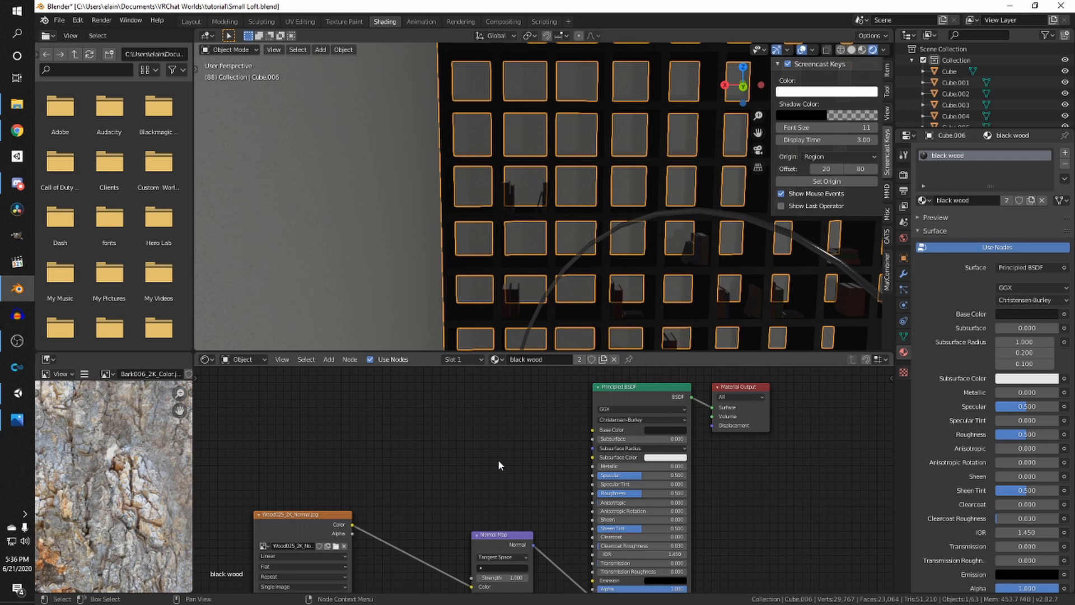
pyautogui.scroll(2, 523, 439)
pyautogui.scroll(4, 504, 267)
pyautogui.rightClick(461, 264)
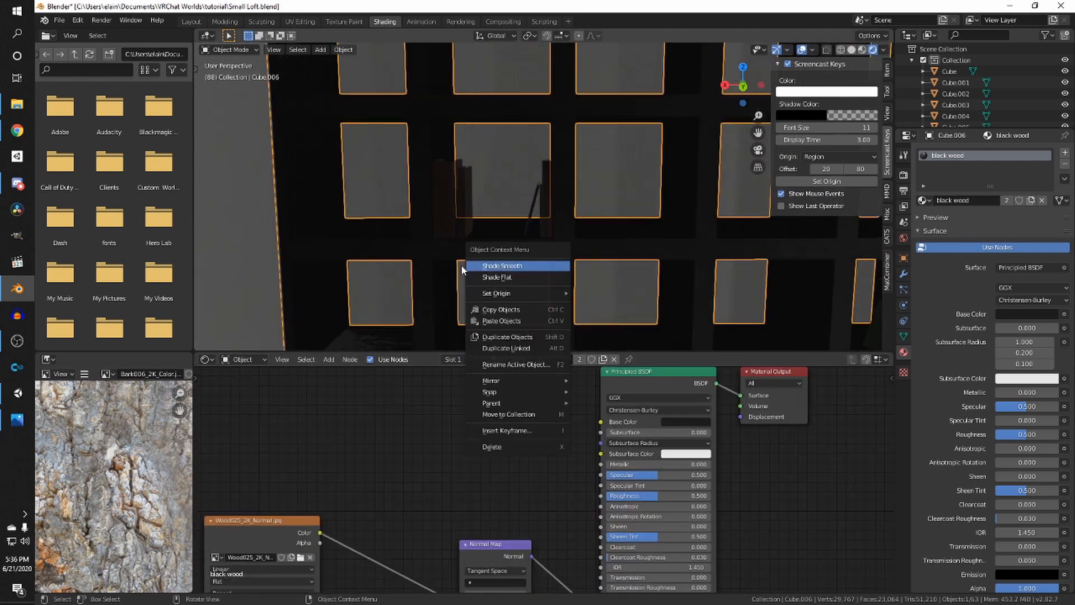
pyautogui.moveTo(524, 188)
pyautogui.mouseDown(button='middle')
pyautogui.moveTo(462, 204)
pyautogui.moveTo(583, 186)
pyautogui.moveTo(529, 197)
pyautogui.mouseUp(button='middle')
pyautogui.scroll(-5, 462, 203)
pyautogui.scroll(6, 518, 200)
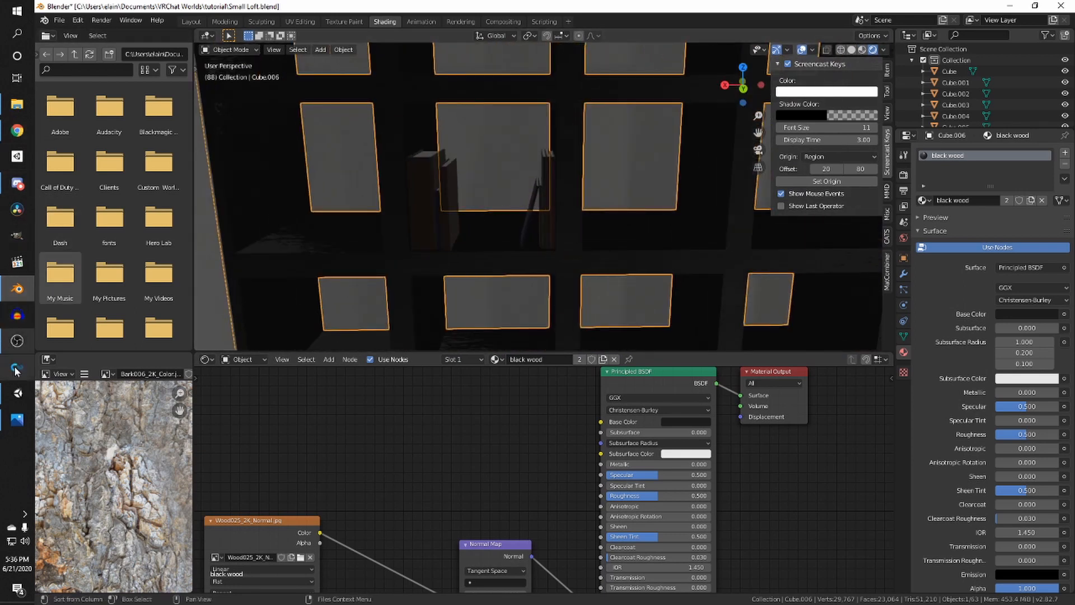
# - Return to Unity, save the scene, and duplicate the wood material in the wood textures folder
pyautogui.click(17, 393)
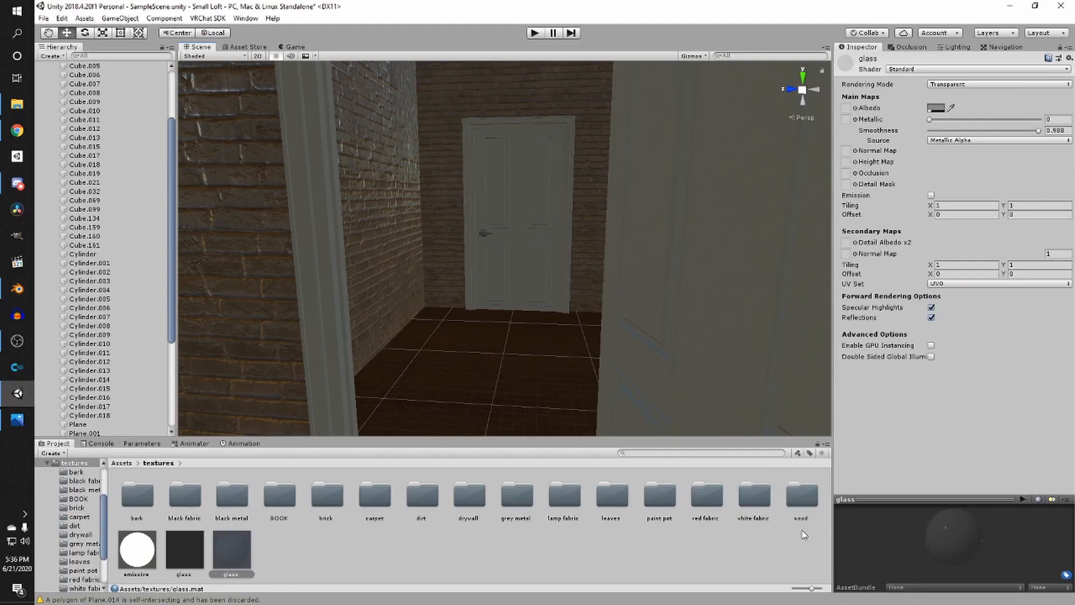
pyautogui.doubleClick(809, 502)
pyautogui.scroll(-6, 424, 344)
pyautogui.moveTo(424, 339); pyautogui.dragTo(537, 331, button='middle')
pyautogui.hotkey('ctrl', 's')
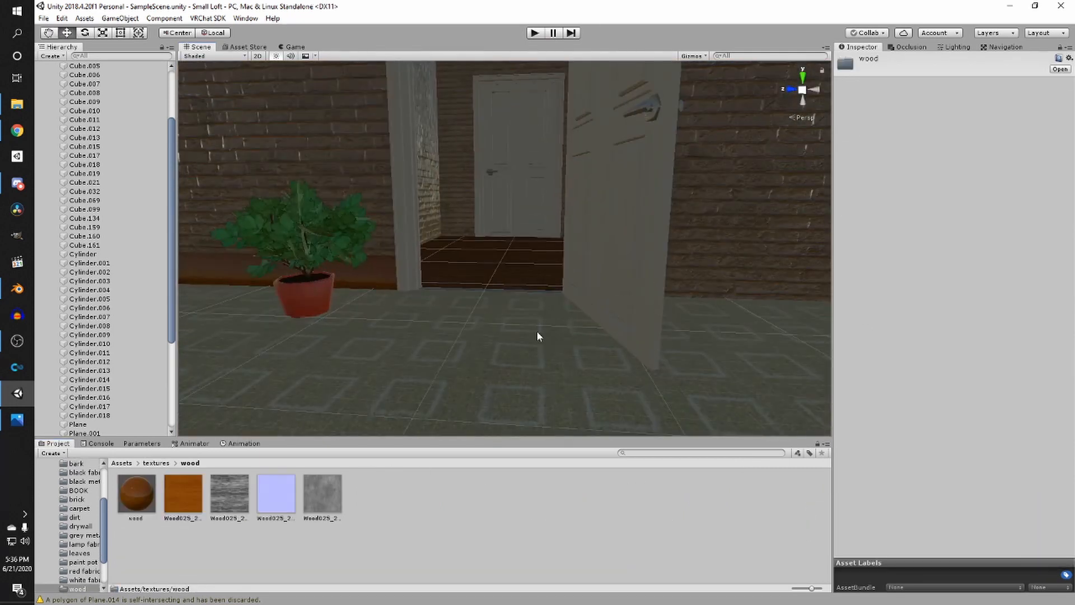
pyautogui.moveTo(411, 318); pyautogui.dragTo(415, 346, button='middle')
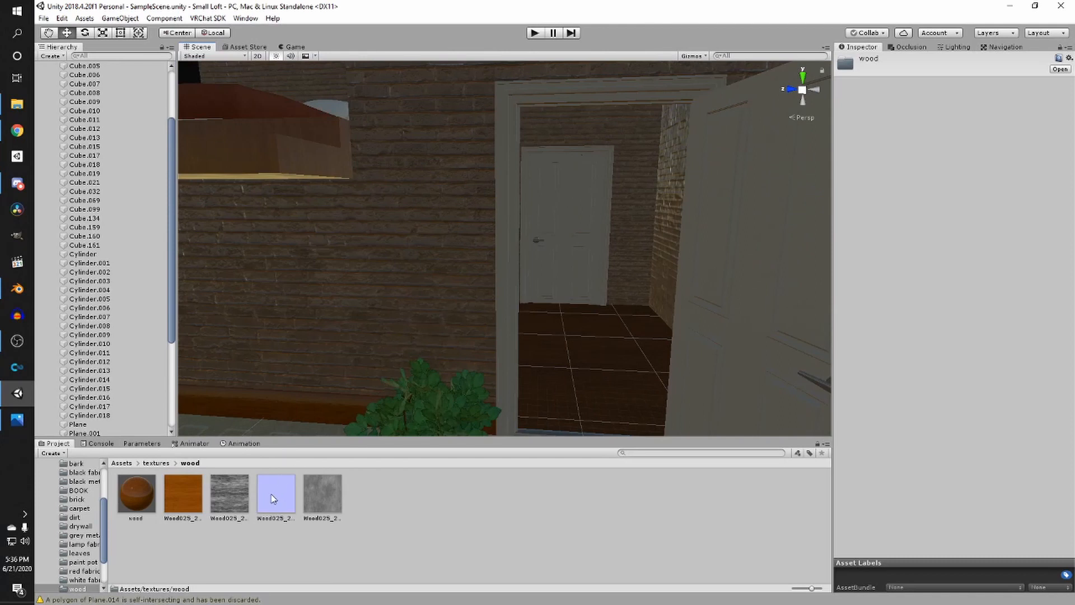
pyautogui.scroll(-3, 377, 331)
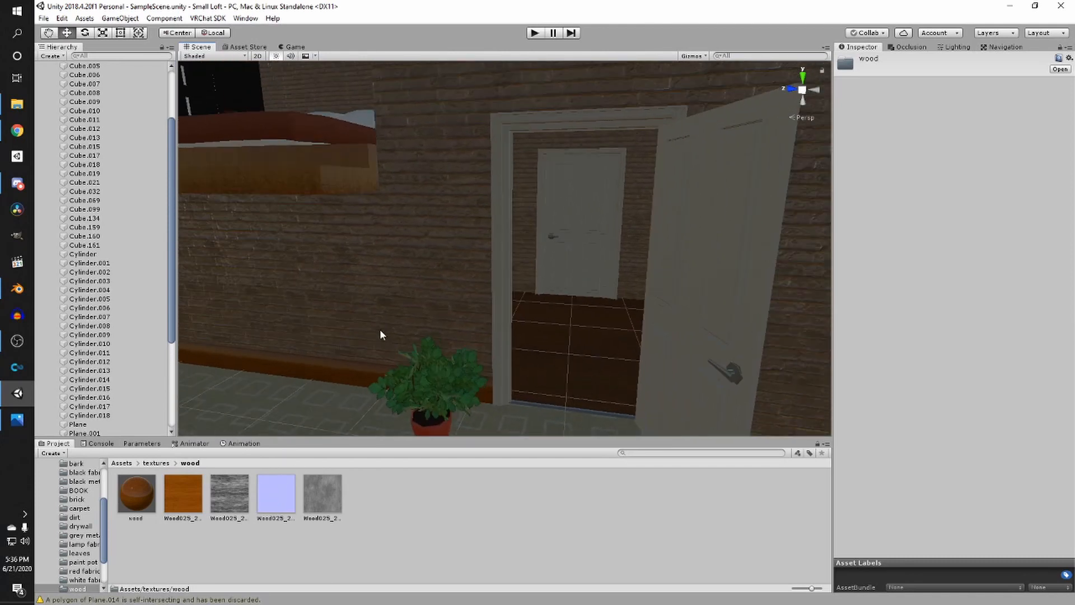
pyautogui.rightClick(352, 508)
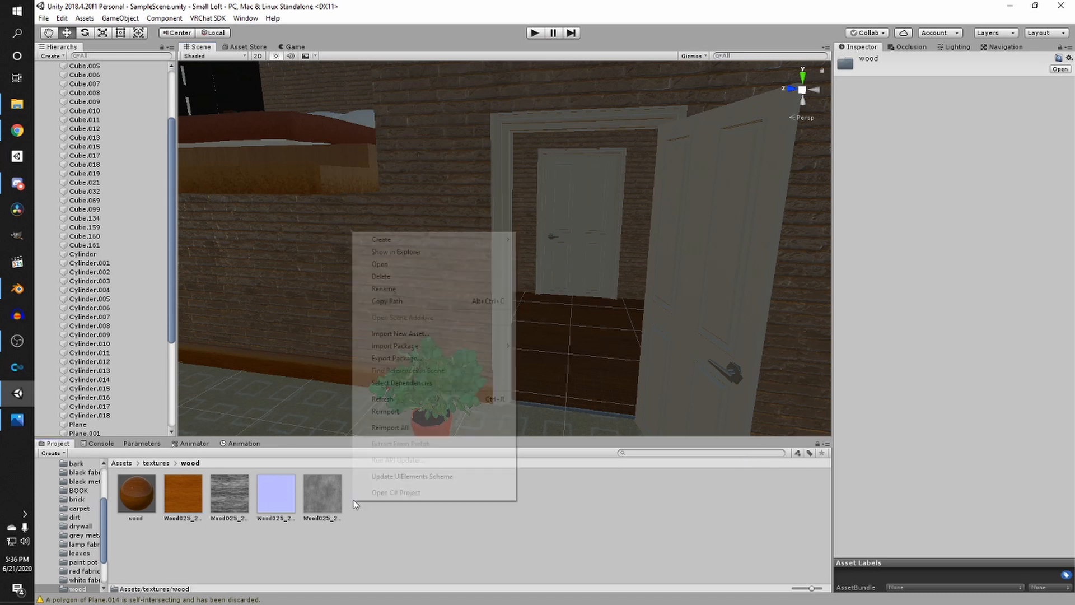
pyautogui.click(136, 496)
pyautogui.click(136, 496)
pyautogui.hotkey('ctrl', 'd')
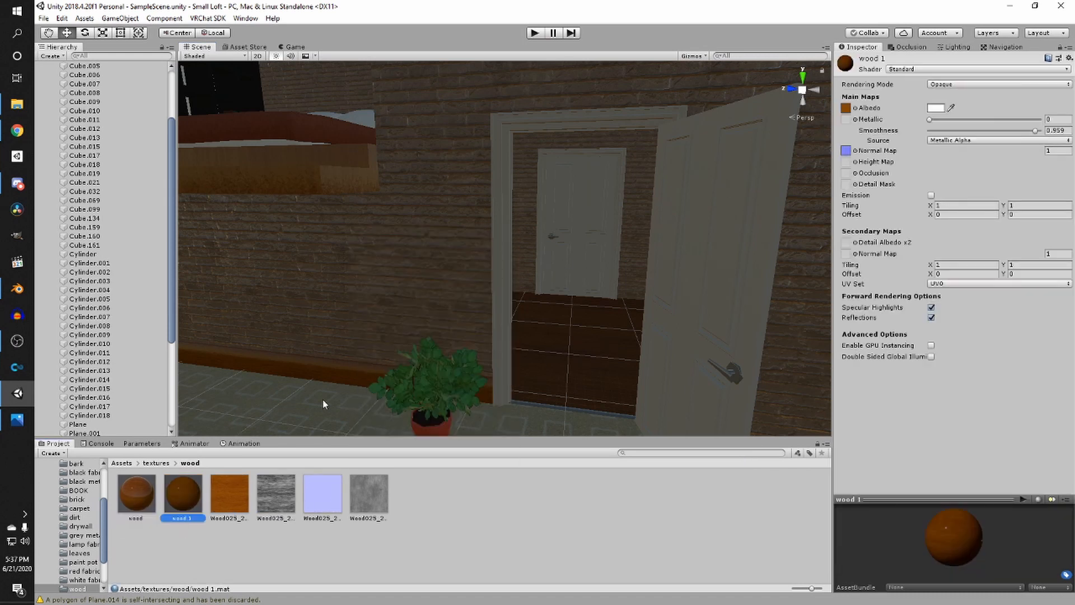
# - Remove the albedo texture from the wood 1 material and set its albedo color to near black
pyautogui.click(855, 109)
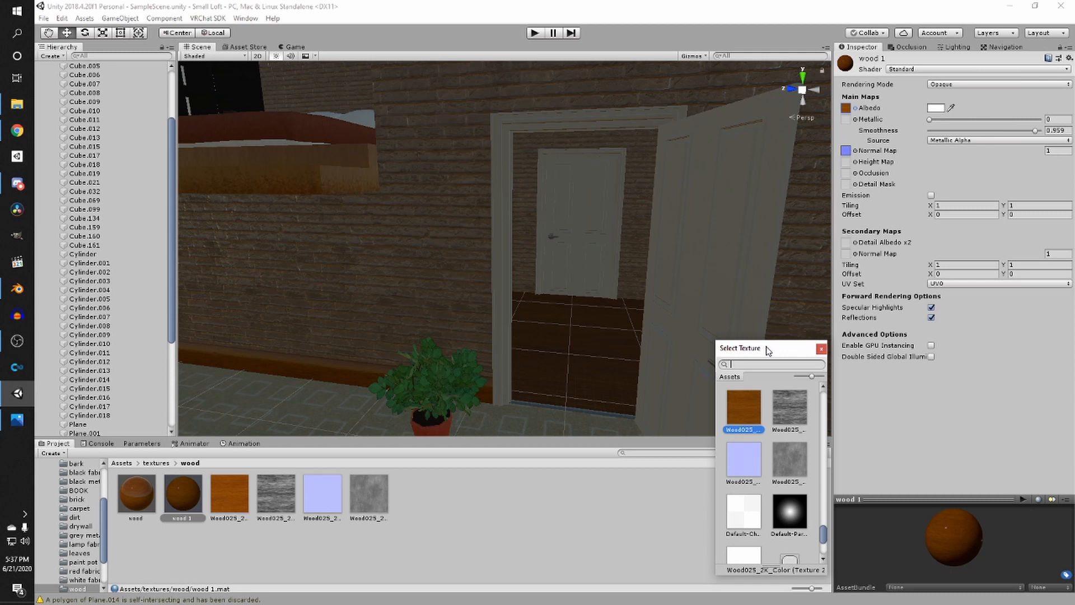
pyautogui.write('none')
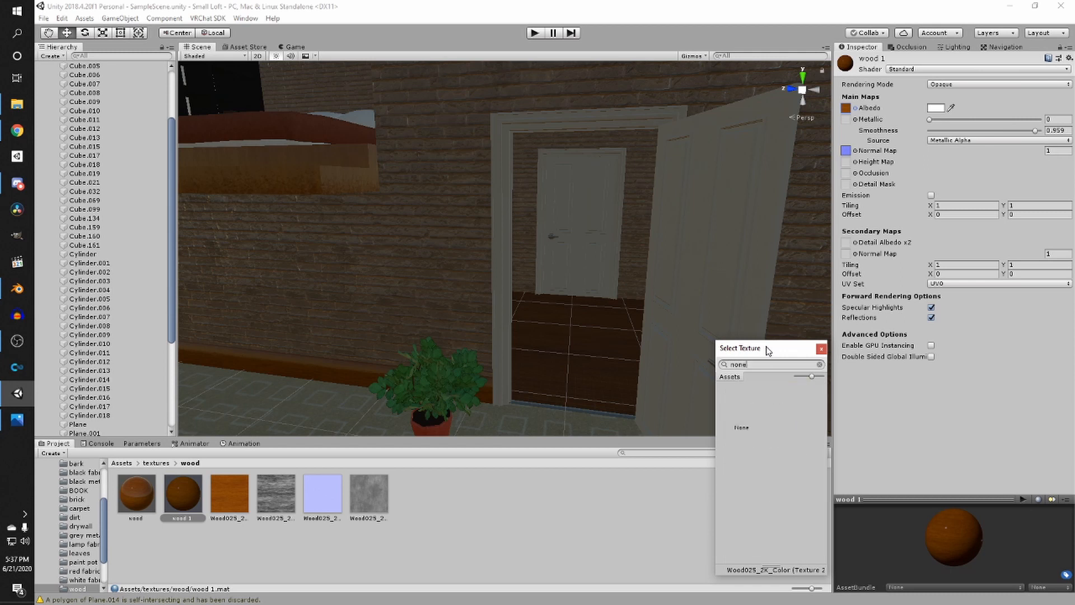
pyautogui.click(740, 428)
pyautogui.click(740, 428)
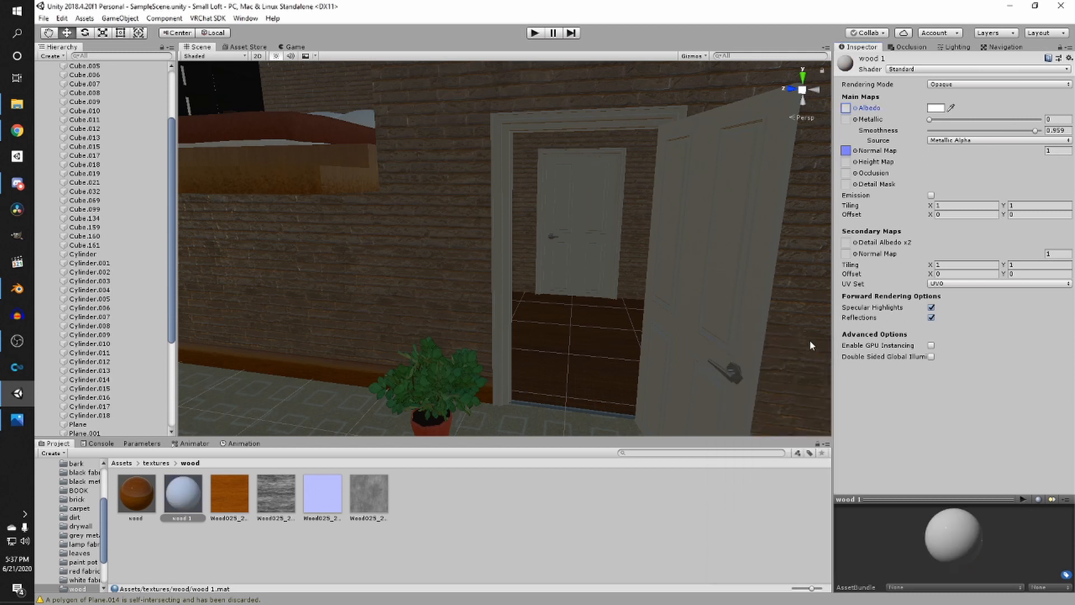
pyautogui.click(936, 108)
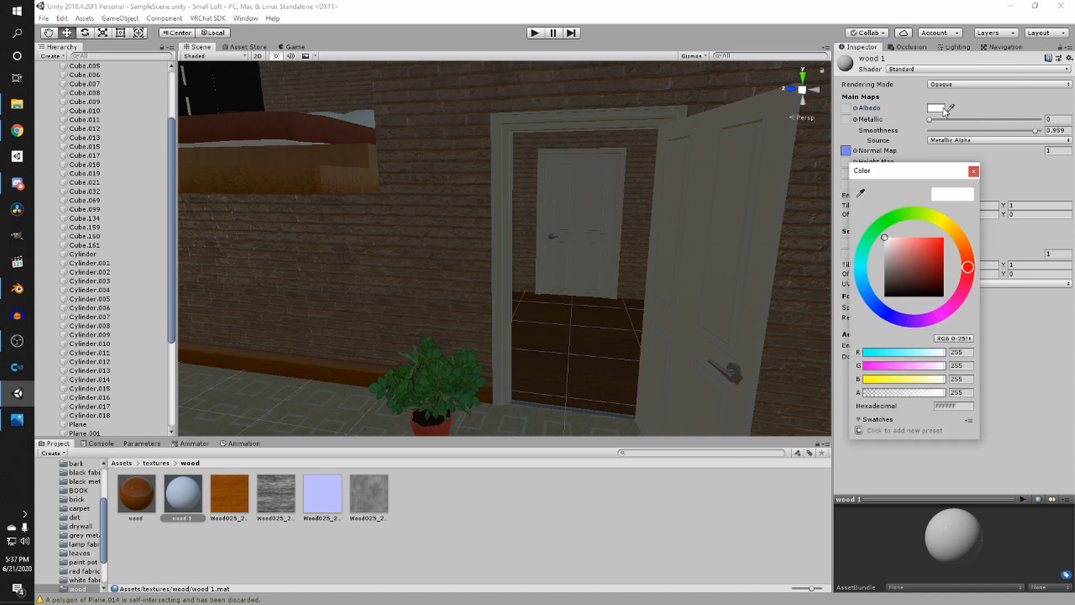
pyautogui.moveTo(943, 263); pyautogui.dragTo(869, 292)
pyautogui.click(1033, 176)
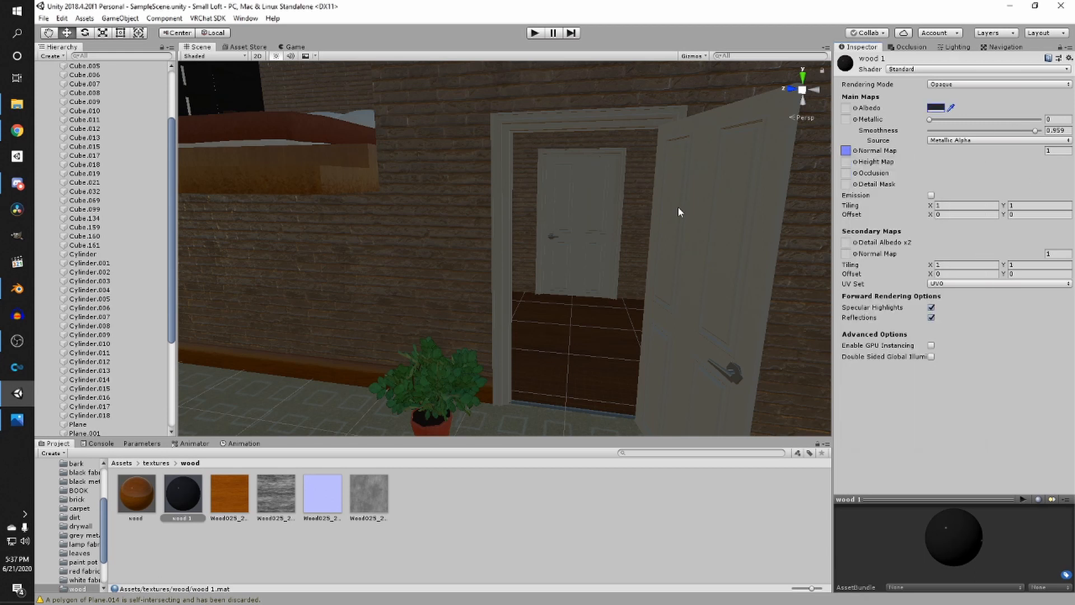
# - Set the wood 1 material's smoothness to 0.9
pyautogui.moveTo(679, 208); pyautogui.dragTo(1042, 126, button='right')
pyautogui.click(1058, 130)
pyautogui.write('.9')
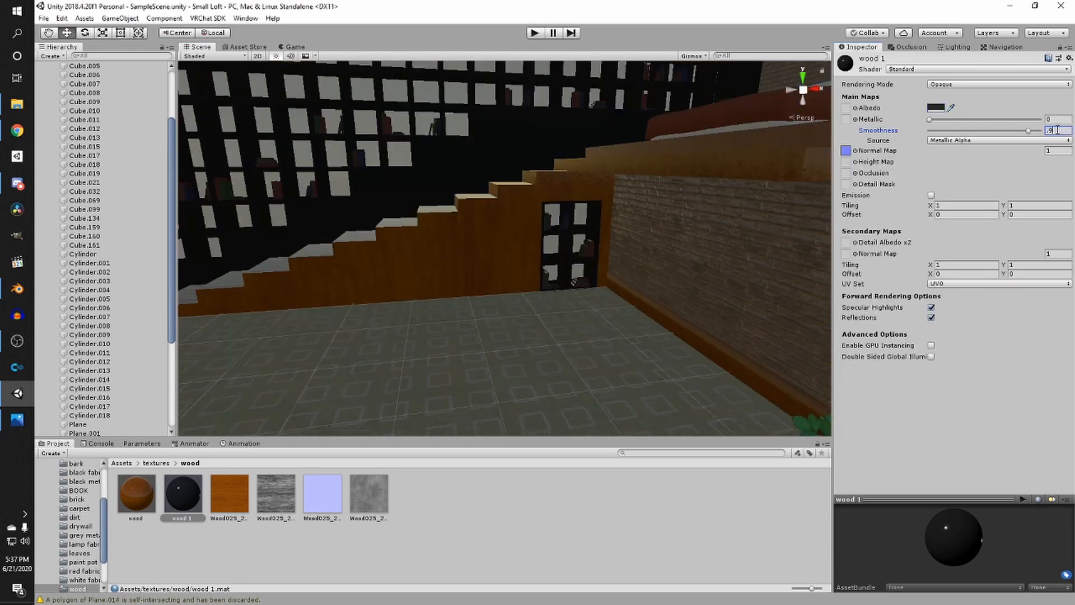
pyautogui.moveTo(625, 168); pyautogui.dragTo(434, 356, button='right')
# - Duplicate wood 1 as wood 2 and set its albedo color to light grey EAEAEA
pyautogui.click(195, 500)
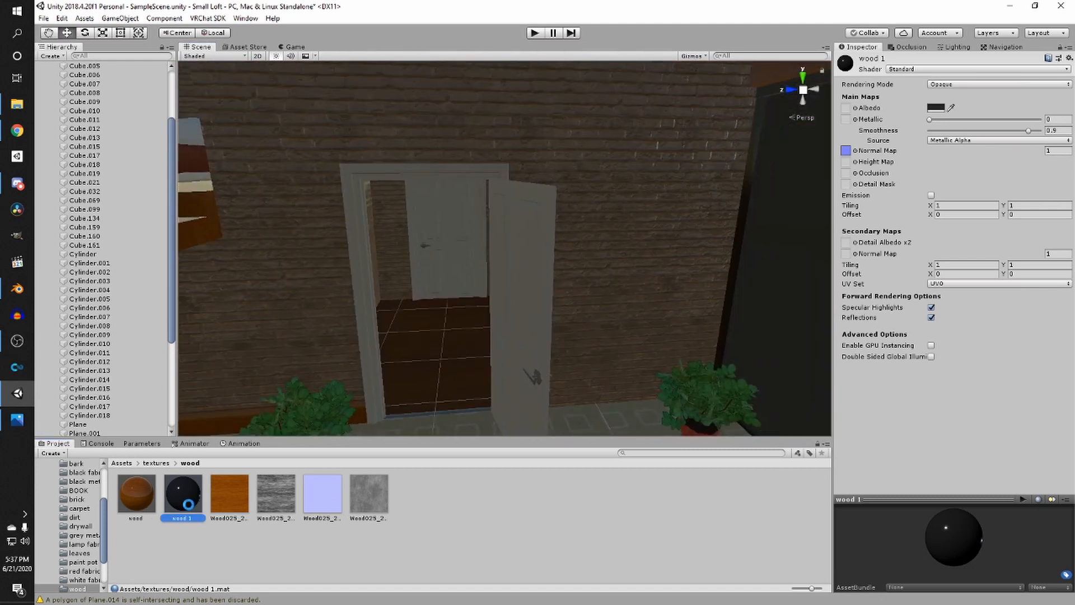
pyautogui.hotkey('ctrl', 'd')
pyautogui.click(937, 108)
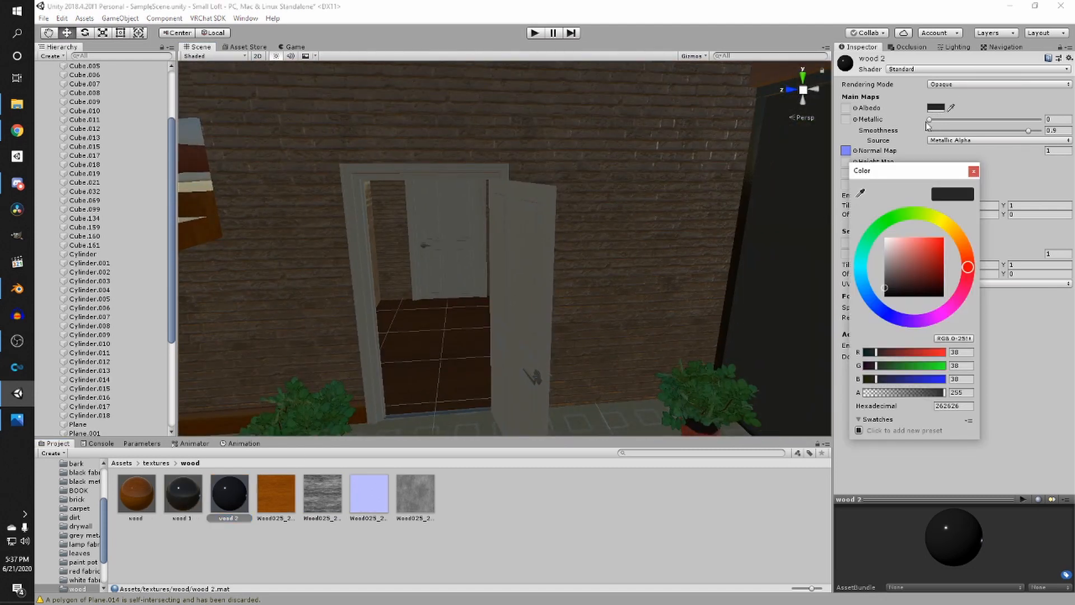
pyautogui.moveTo(897, 254); pyautogui.dragTo(884, 240)
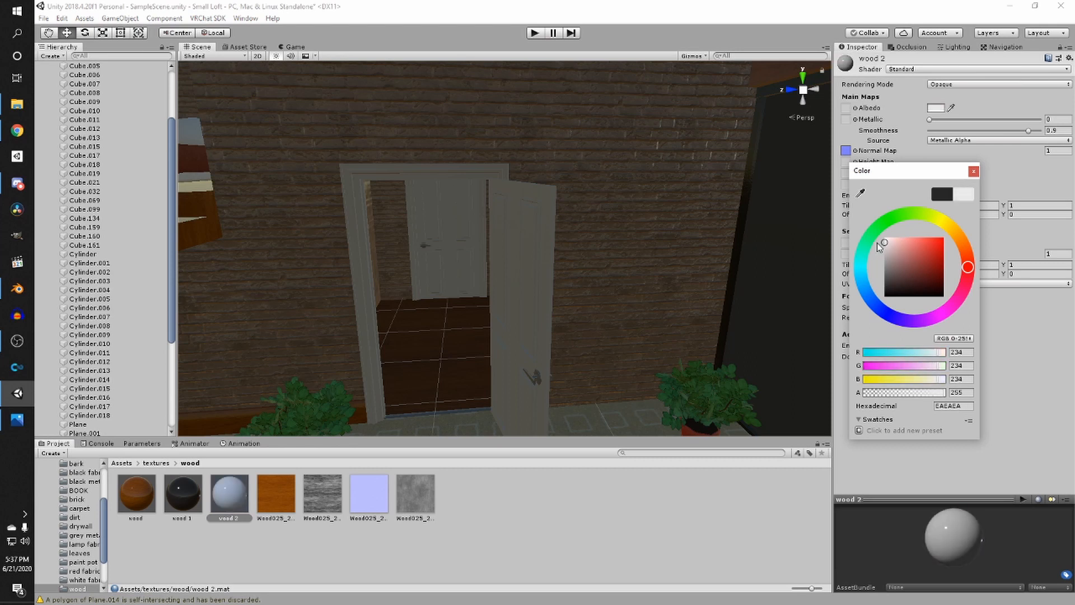
pyautogui.click(618, 520)
# - Apply the wood 2 material to the door and its frame, then save the scene
pyautogui.moveTo(239, 492); pyautogui.dragTo(516, 304)
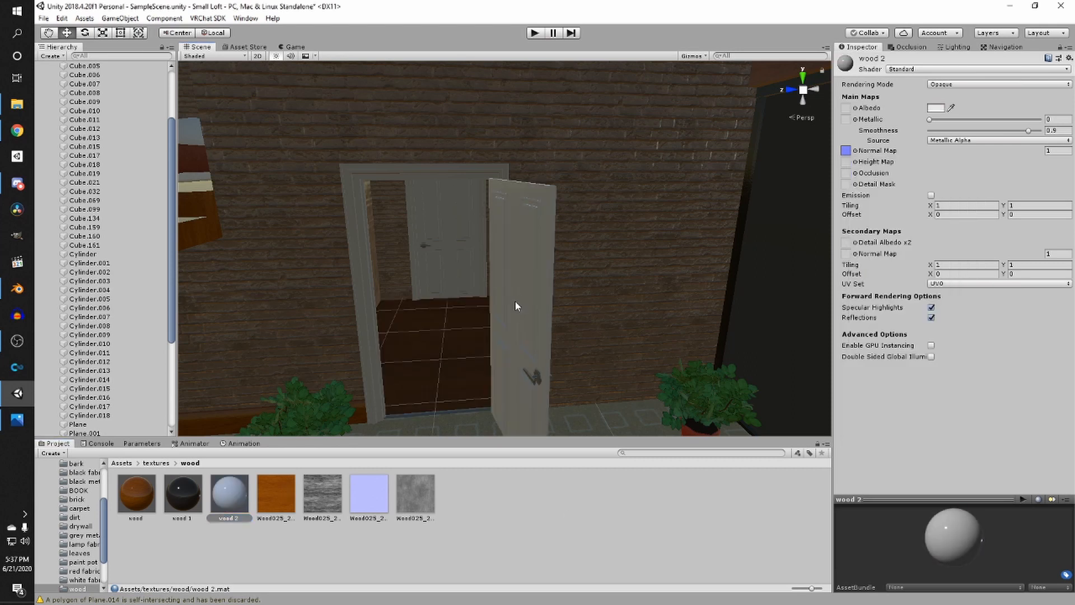
pyautogui.press('w')
pyautogui.moveTo(516, 304); pyautogui.dragTo(493, 332, button='right')
pyautogui.moveTo(241, 499); pyautogui.dragTo(348, 374)
pyautogui.scroll(-4, 353, 377)
pyautogui.moveTo(354, 377); pyautogui.dragTo(596, 307, button='right')
pyautogui.hotkey('ctrl', 's')
pyautogui.scroll(-3, 423, 343)
pyautogui.press('e')
pyautogui.click(489, 333)
pyautogui.press('q')
pyautogui.press('s')
pyautogui.press('w')
pyautogui.press('s')
pyautogui.moveTo(461, 332); pyautogui.dragTo(720, 266, button='right')
pyautogui.press('w')
pyautogui.scroll(3, 63, 112)
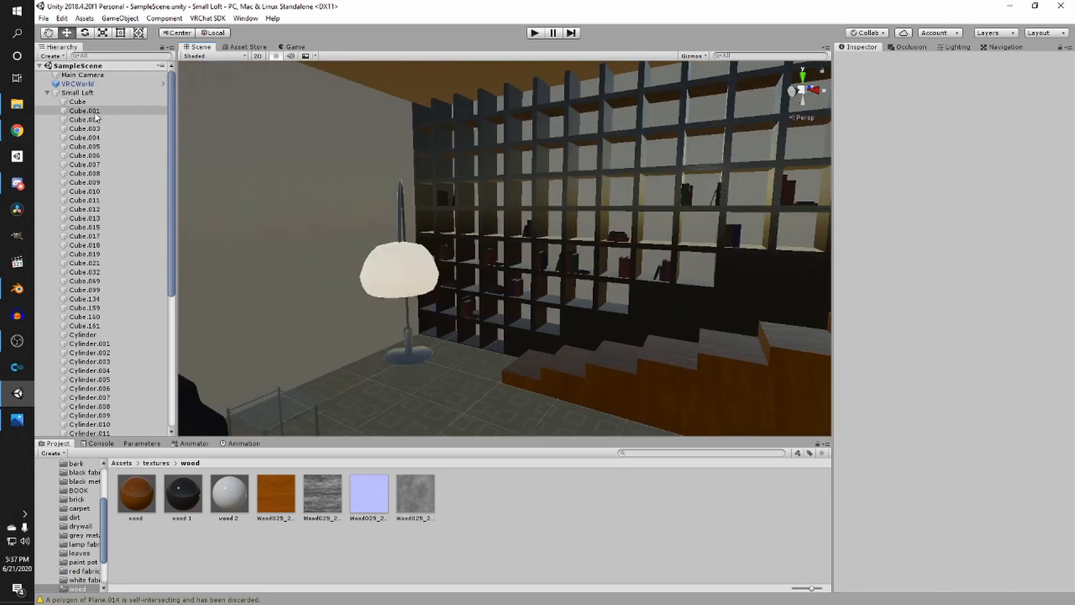
# - Add a point light inside the LIGHTS group
pyautogui.click(48, 93)
pyautogui.moveTo(331, 275); pyautogui.dragTo(347, 277, button='right')
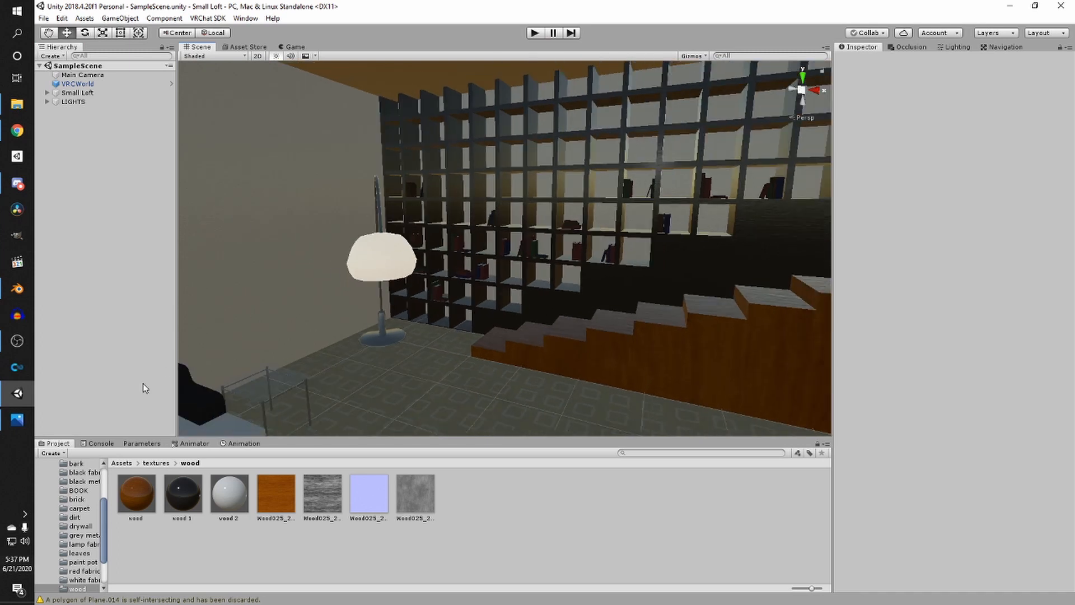
pyautogui.rightClick(70, 102)
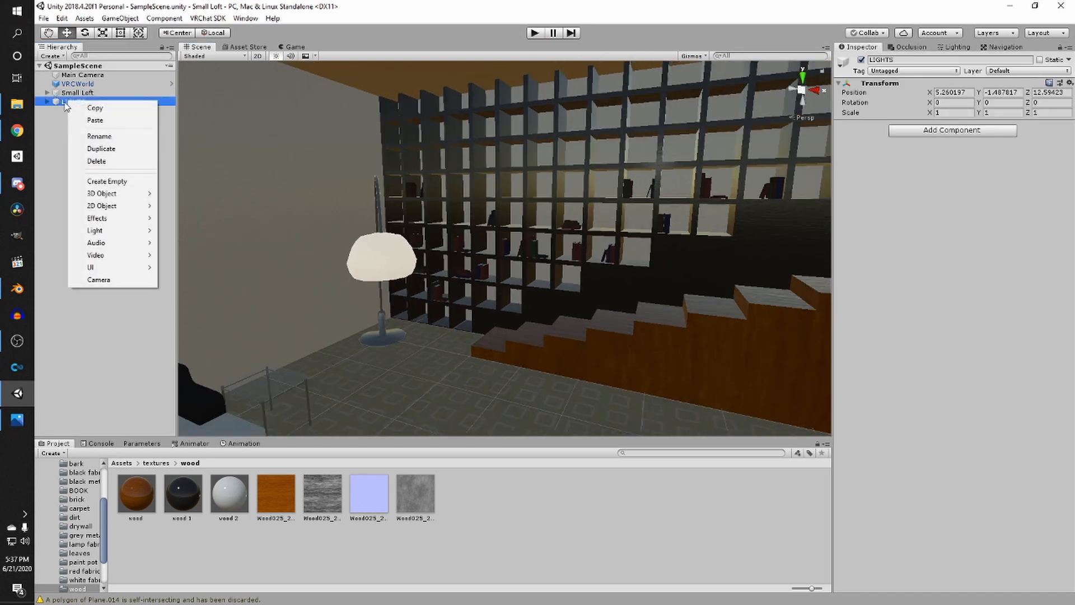
pyautogui.moveTo(103, 230)
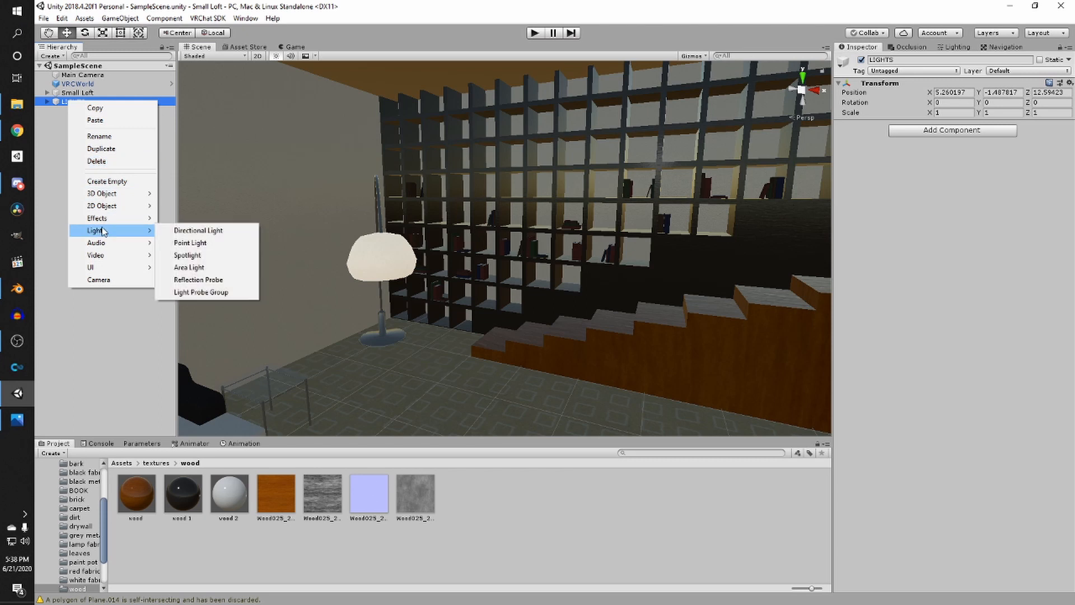
pyautogui.click(190, 243)
# - Position the point light next to the cubby under the staircase
pyautogui.moveTo(426, 246); pyautogui.dragTo(144, 269, button='right')
pyautogui.moveTo(331, 266); pyautogui.dragTo(734, 314, button='right')
pyautogui.moveTo(682, 268); pyautogui.dragTo(712, 324)
pyautogui.moveTo(713, 324); pyautogui.dragTo(731, 325, button='right')
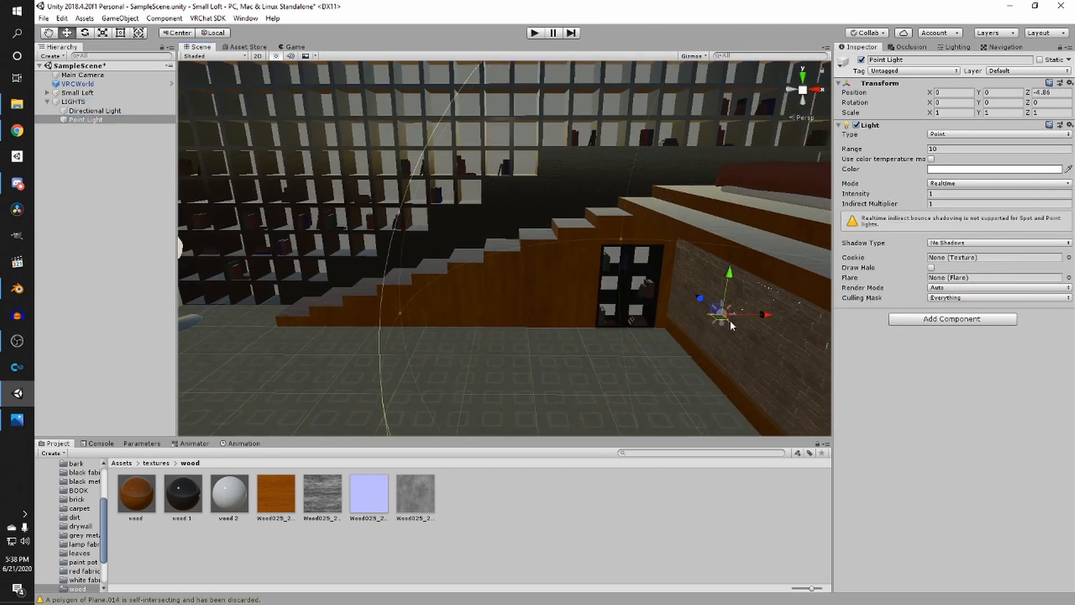
pyautogui.moveTo(773, 315); pyautogui.dragTo(643, 349)
pyautogui.moveTo(593, 301); pyautogui.dragTo(538, 401)
pyautogui.moveTo(602, 354); pyautogui.dragTo(613, 357, button='right')
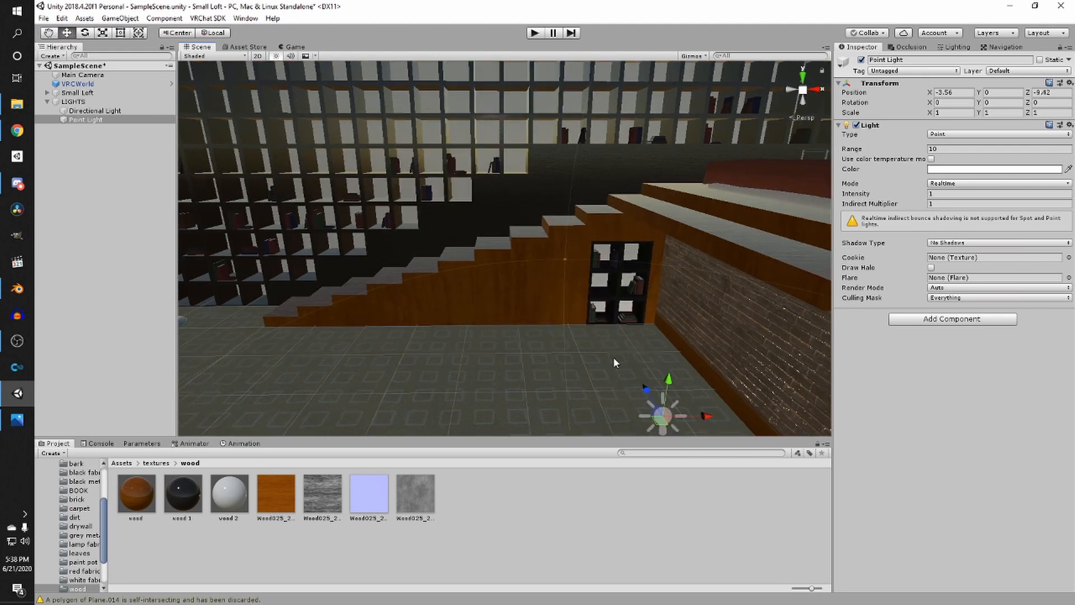
pyautogui.moveTo(668, 375); pyautogui.dragTo(681, 251)
pyautogui.moveTo(572, 308); pyautogui.dragTo(634, 315, button='right')
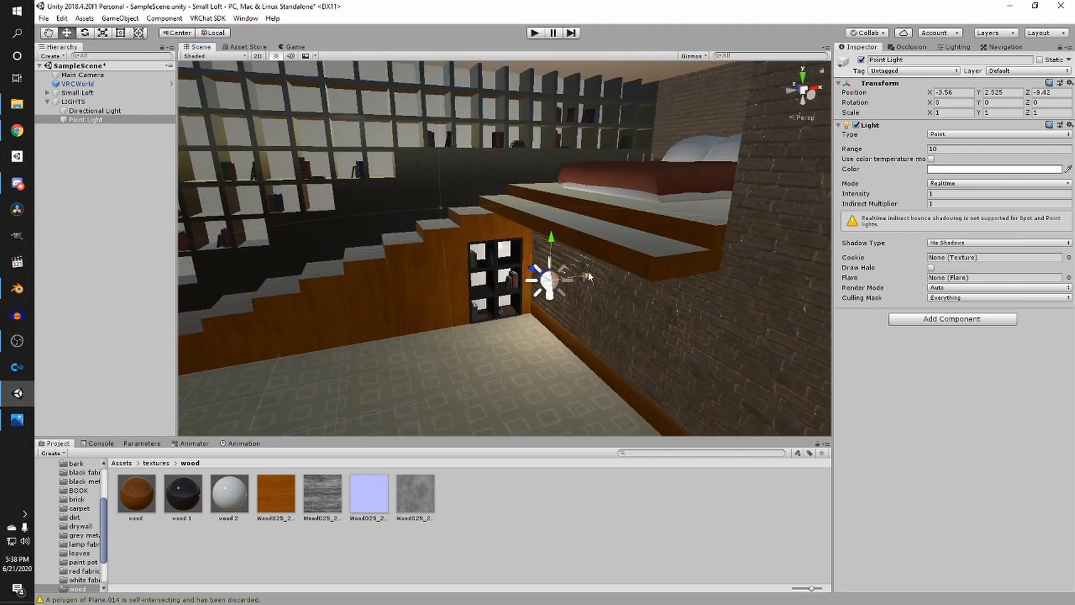
pyautogui.moveTo(588, 276); pyautogui.dragTo(546, 279)
pyautogui.moveTo(546, 280); pyautogui.dragTo(503, 291, button='right')
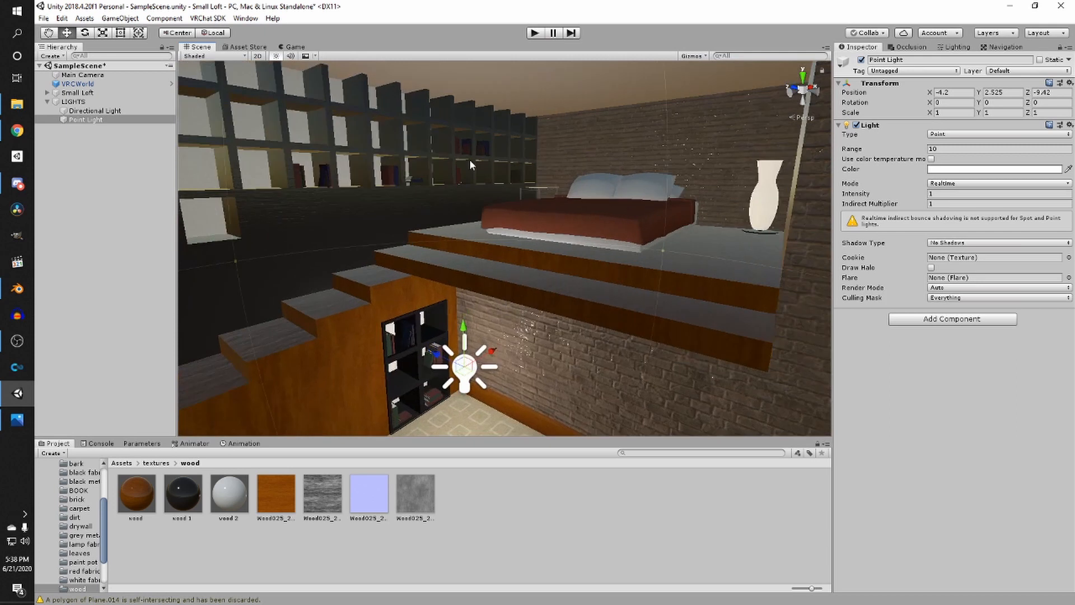
# - Set the directional light's intensity to 0.05
pyautogui.click(272, 51)
pyautogui.click(215, 46)
pyautogui.click(275, 56)
pyautogui.click(276, 56)
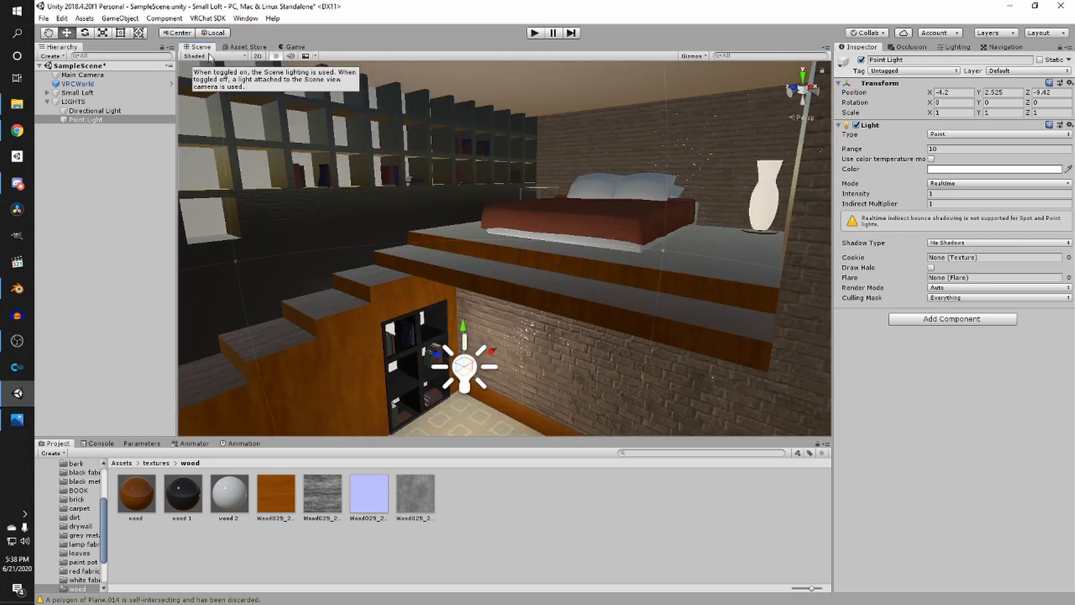
pyautogui.click(84, 111)
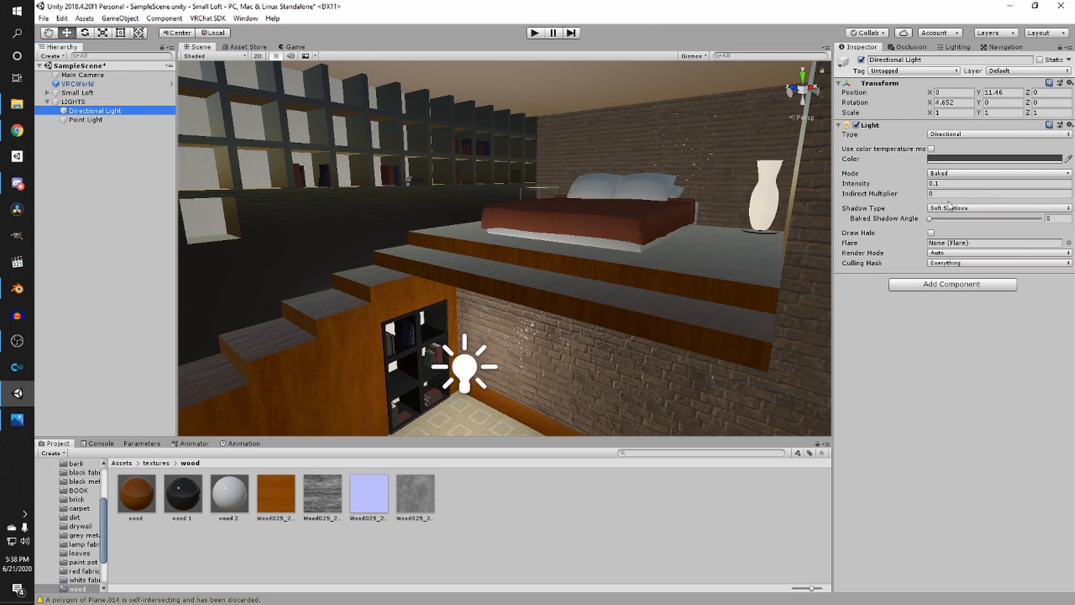
pyautogui.click(940, 185)
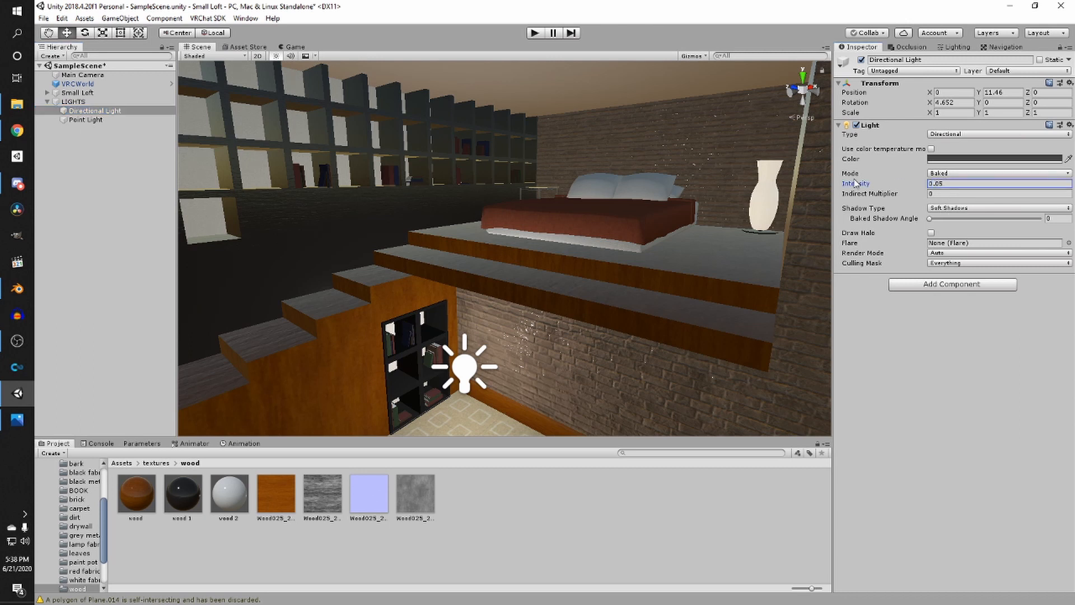
# - Toggle the directional light off and on to compare the scene lighting
pyautogui.click(862, 59)
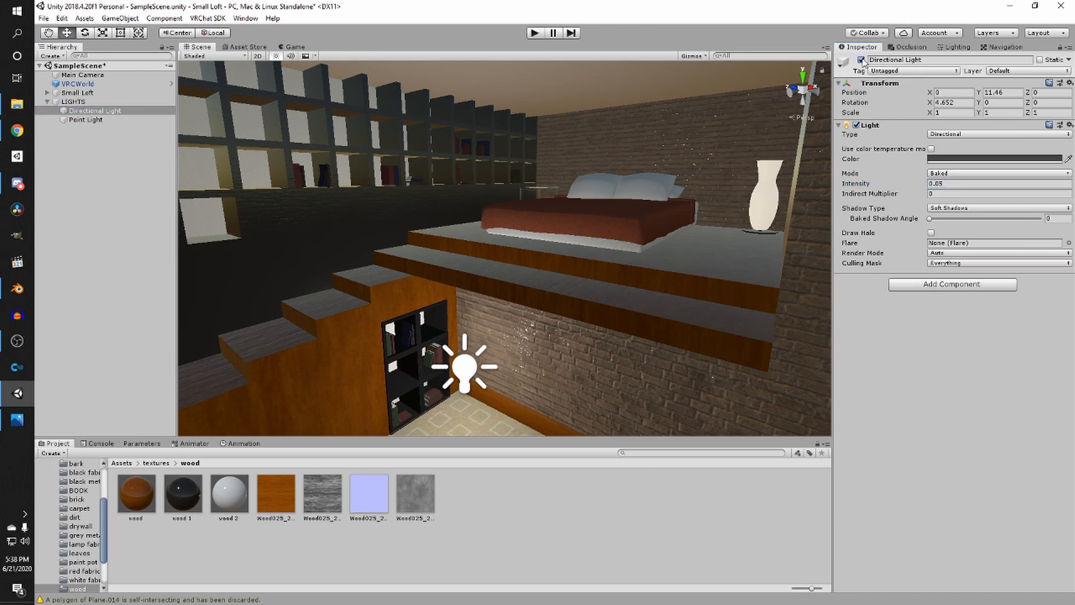
pyautogui.scroll(-10, 613, 193)
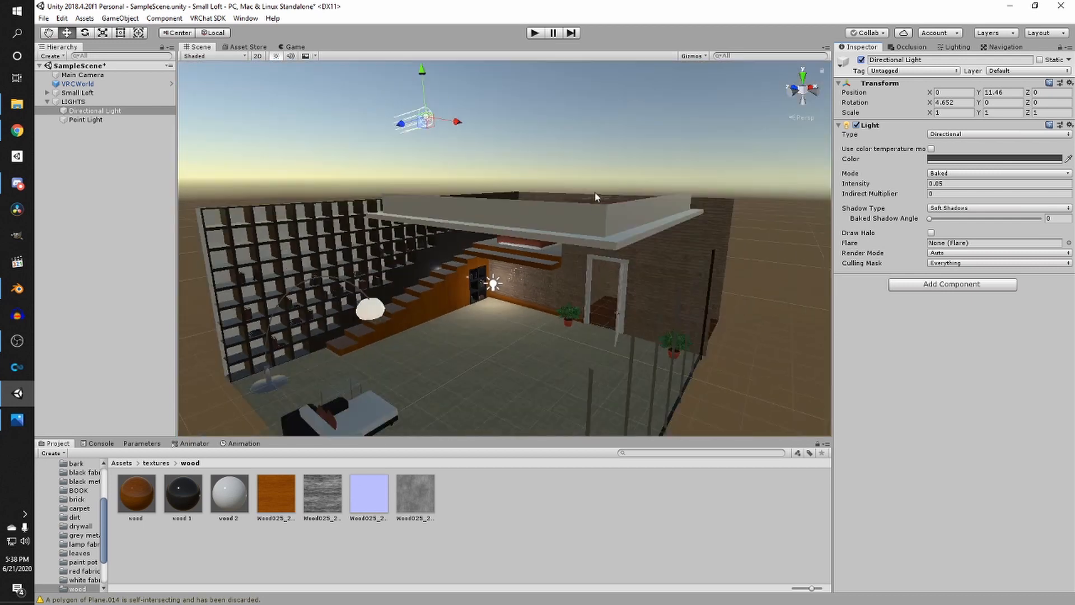
pyautogui.click(861, 60)
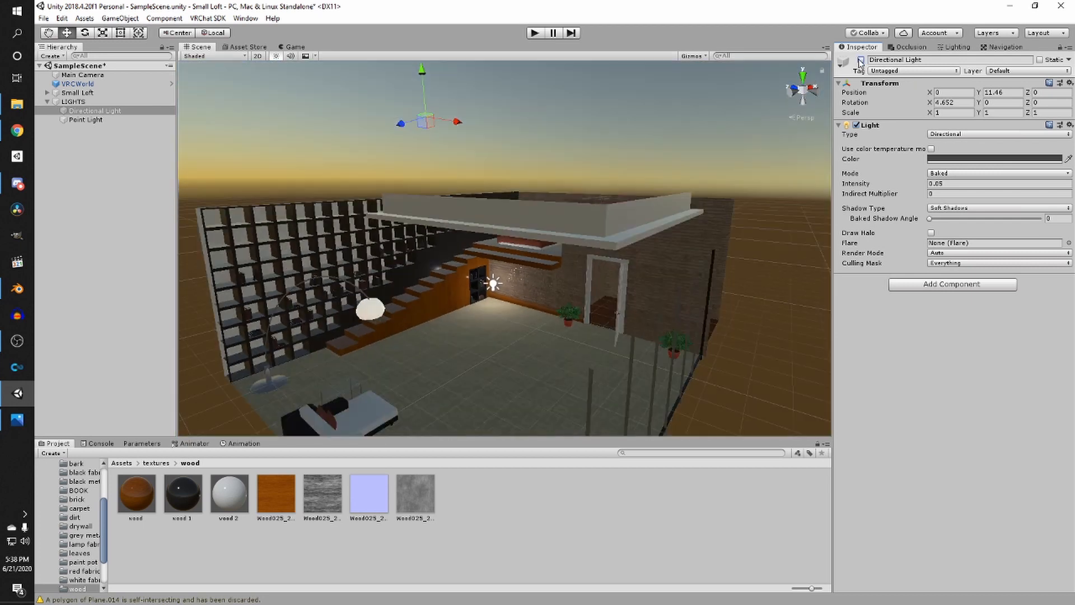
pyautogui.click(861, 60)
pyautogui.click(861, 60)
pyautogui.click(861, 59)
# - Set the directional light's color to dark grey 272727
pyautogui.click(952, 159)
pyautogui.click(886, 270)
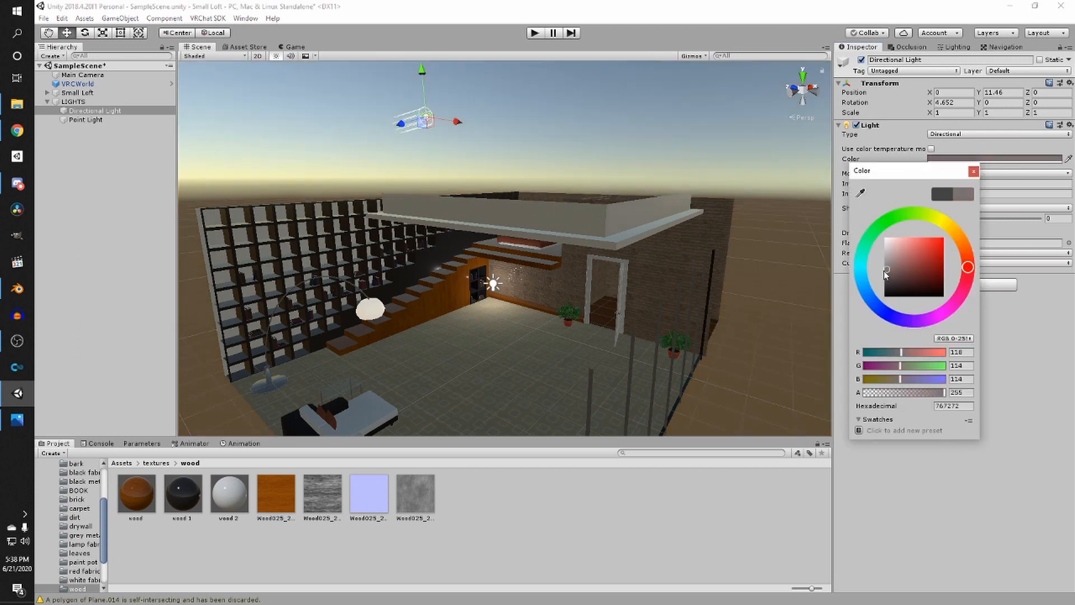
pyautogui.moveTo(886, 273)
pyautogui.mouseDown()
pyautogui.moveTo(890, 321)
pyautogui.moveTo(880, 280)
pyautogui.moveTo(871, 293)
pyautogui.mouseUp()
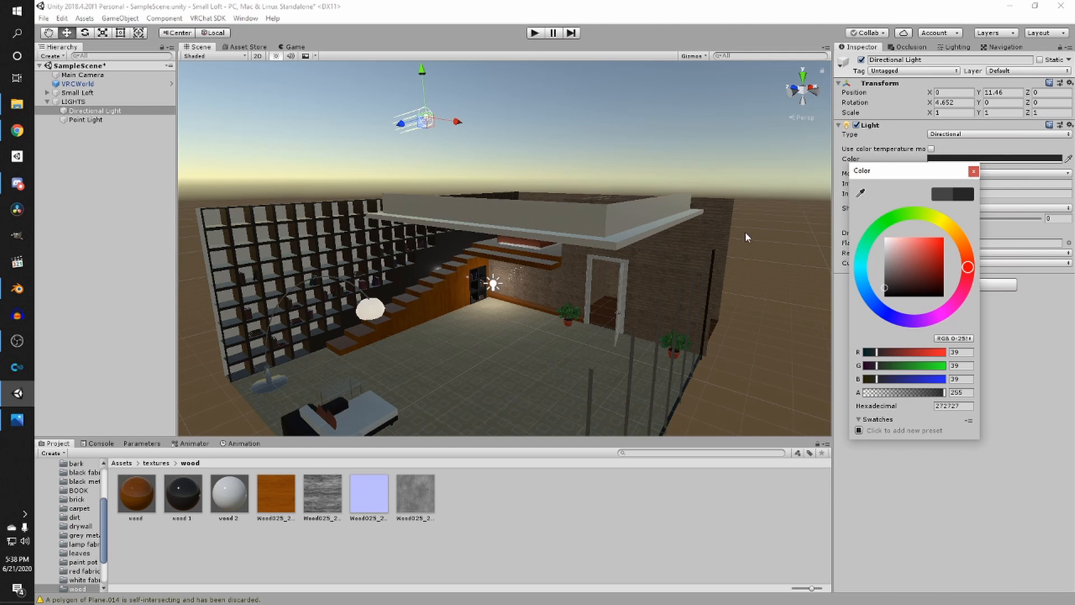
pyautogui.click(974, 173)
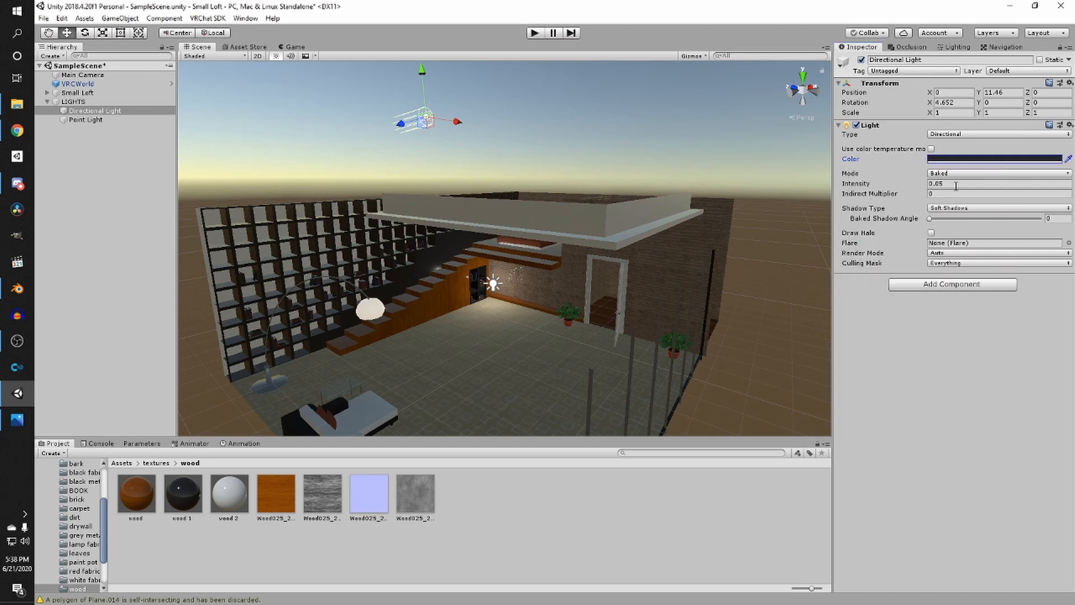
# - Move the point light toward the doorway plant and save the scene
pyautogui.scroll(10, 415, 355)
pyautogui.click(485, 322)
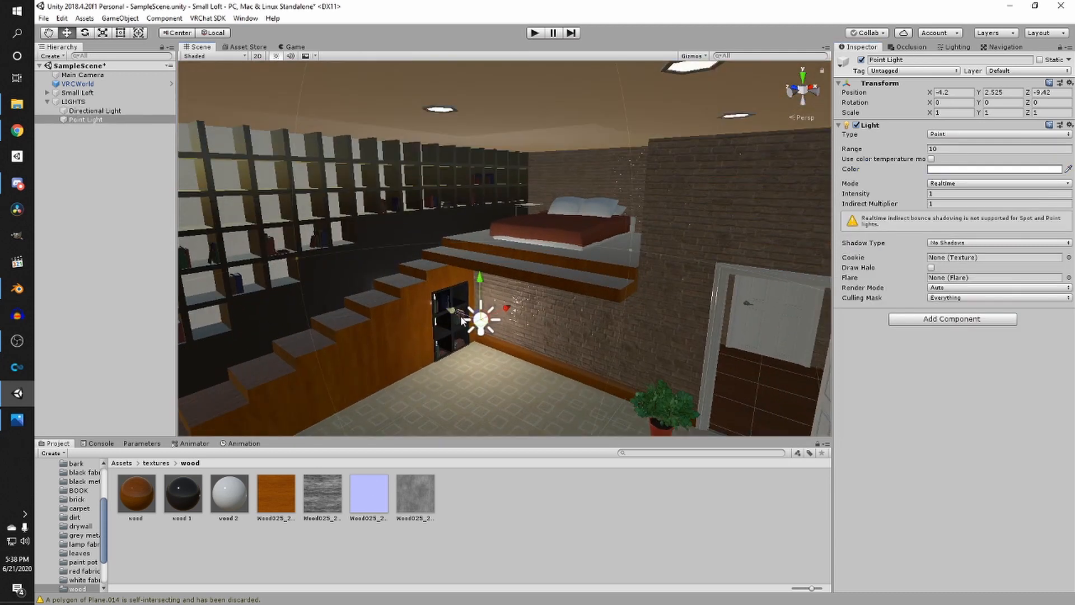
pyautogui.moveTo(485, 322); pyautogui.dragTo(697, 394)
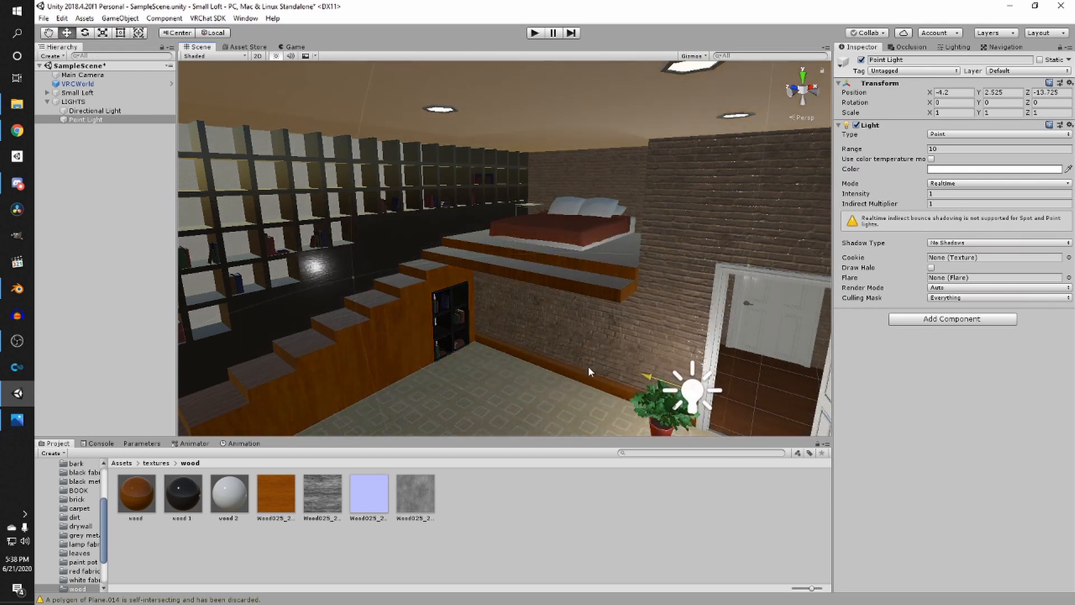
pyautogui.click(125, 462)
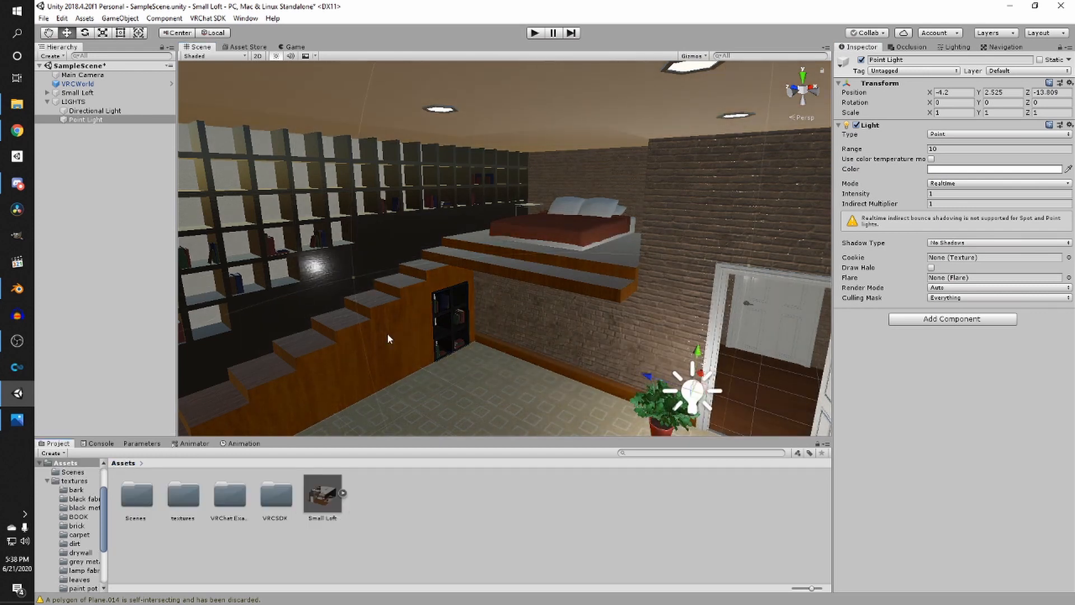
pyautogui.scroll(-5, 448, 281)
pyautogui.hotkey('ctrl', 's')
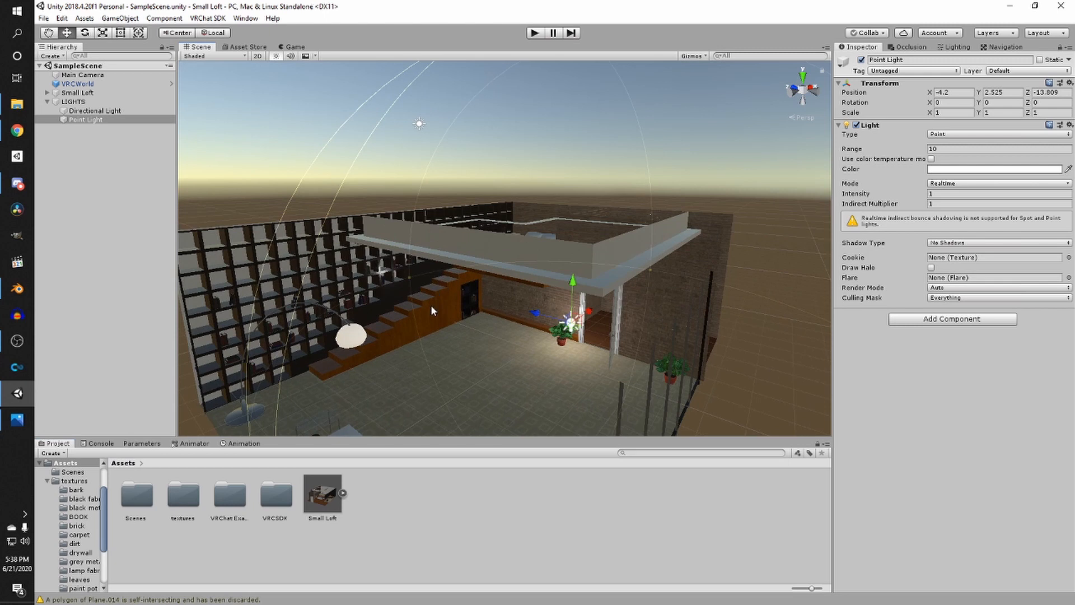
# - Reposition the point light beside the doorway below the loft
pyautogui.scroll(6, 431, 306)
pyautogui.moveTo(427, 307); pyautogui.dragTo(448, 274, button='middle')
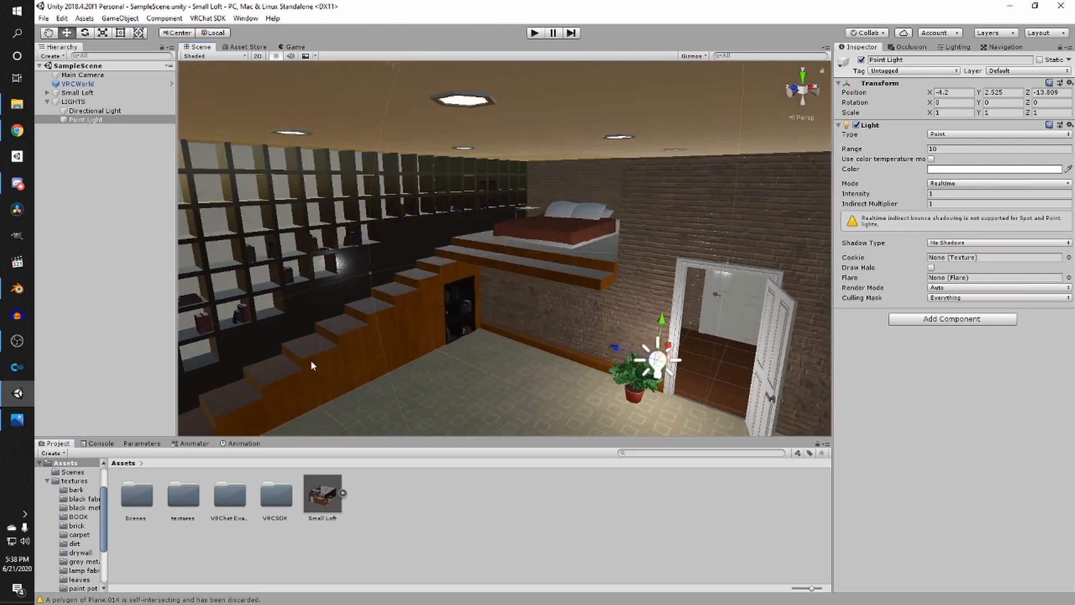
pyautogui.moveTo(660, 351); pyautogui.dragTo(550, 368)
pyautogui.moveTo(550, 367); pyautogui.dragTo(523, 322, button='right')
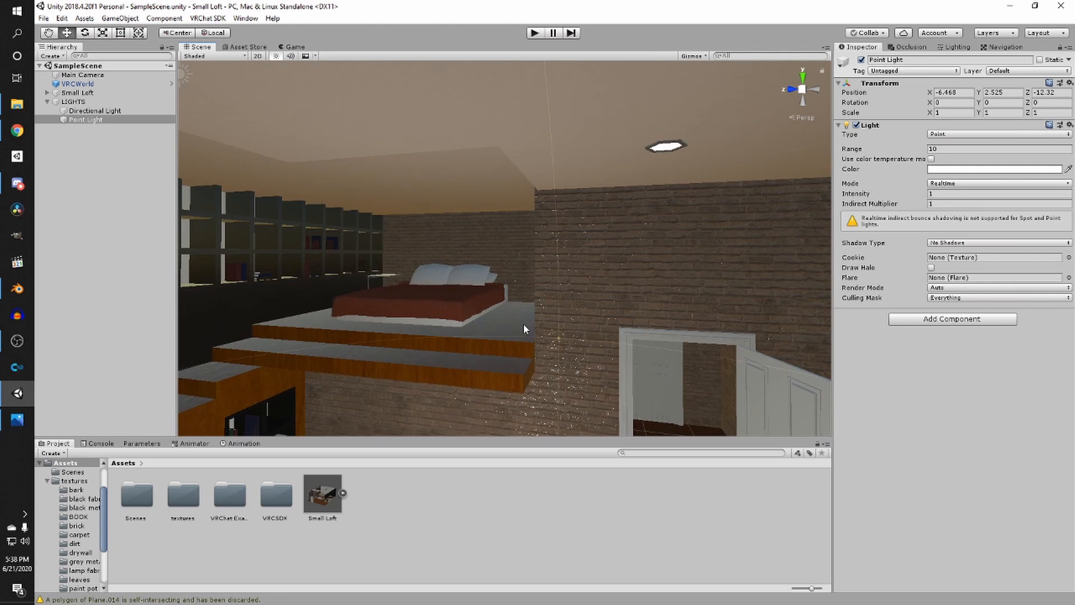
# - Search the Asset Store for skybox
pyautogui.click(240, 46)
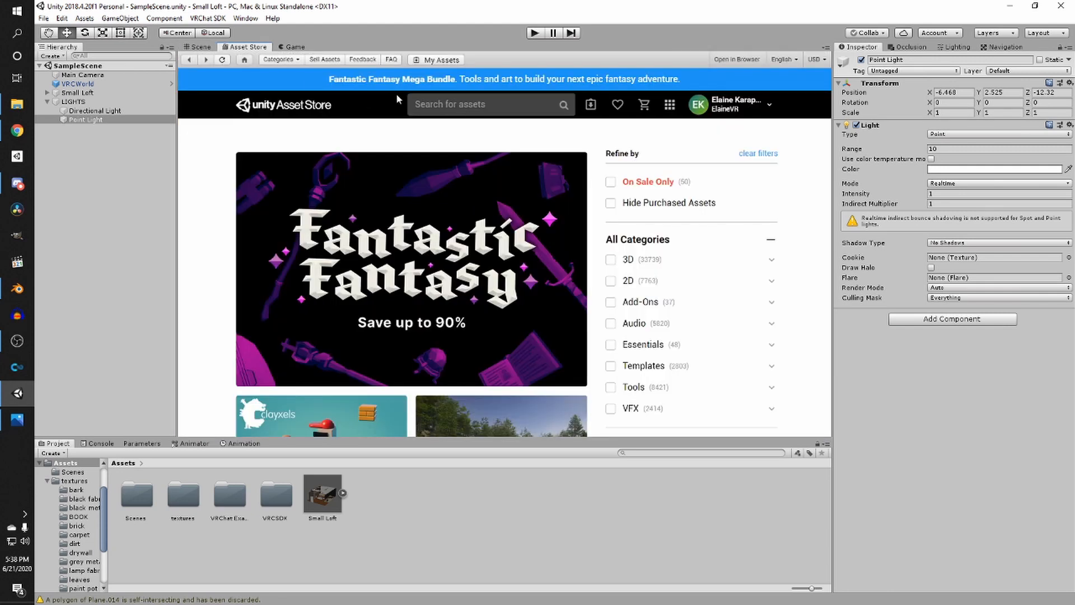
pyautogui.click(428, 104)
pyautogui.write('skybox')
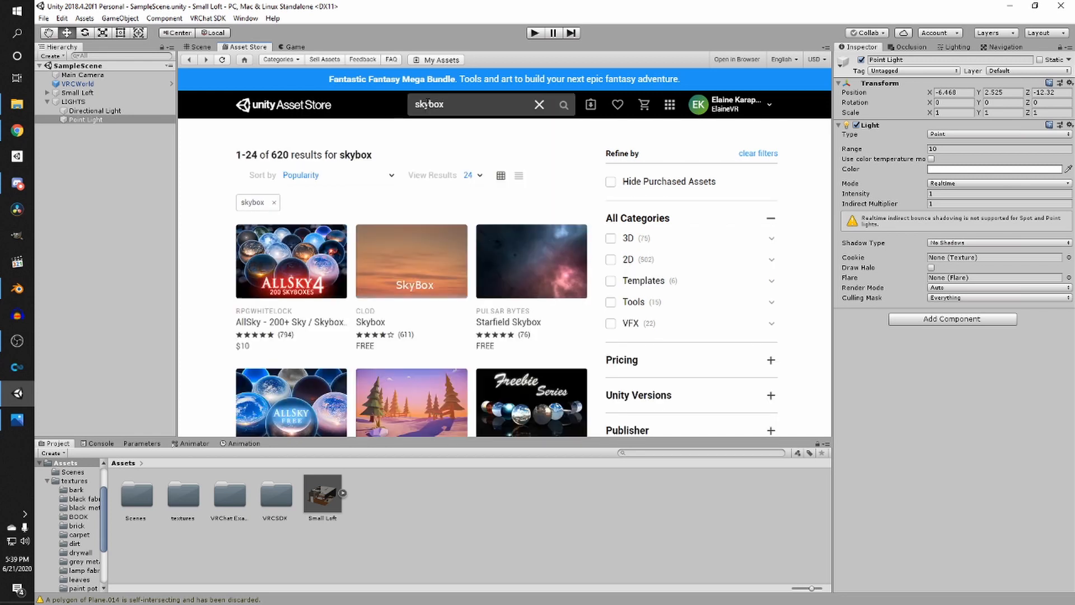
# - Sort the skybox search results by price, low to high, and browse them
pyautogui.click(367, 176)
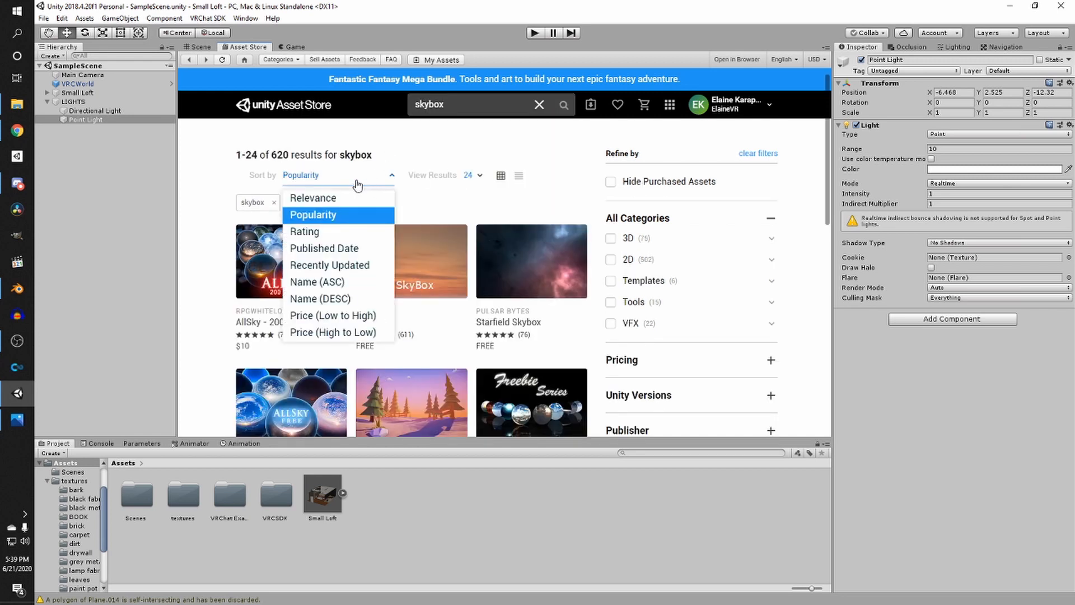
pyautogui.click(338, 315)
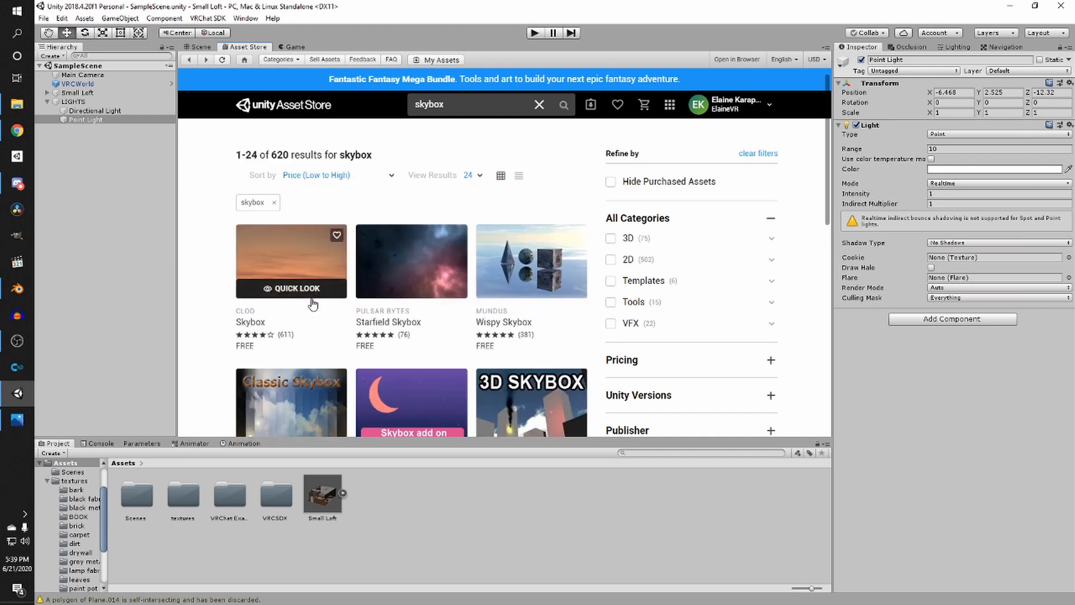
pyautogui.scroll(-4, 392, 314)
pyautogui.scroll(4, 386, 334)
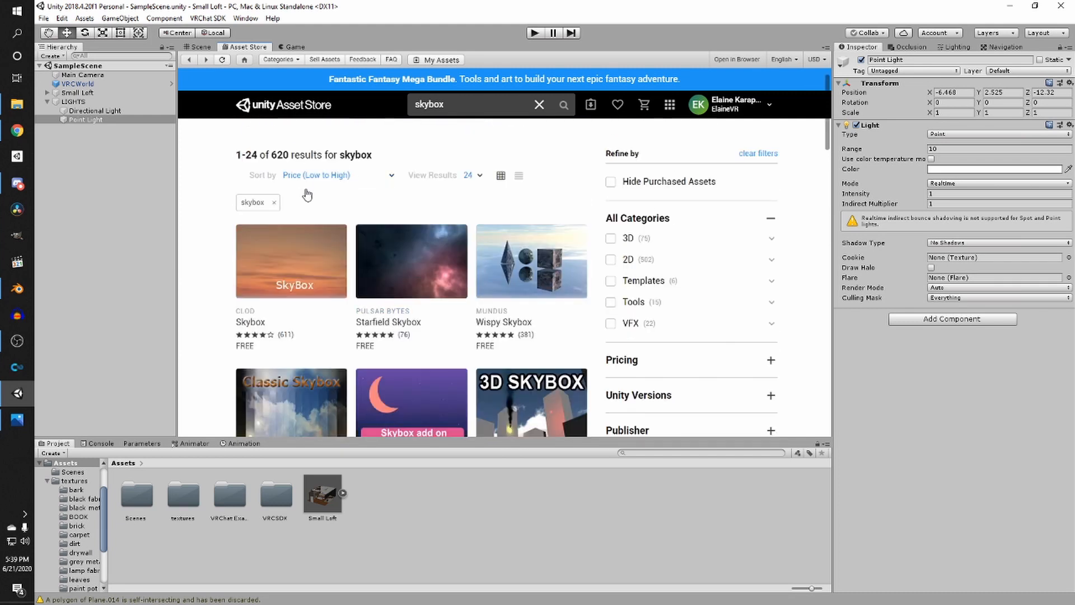
# - Create a new folder named skybox inside the textures folder and open it
pyautogui.click(201, 49)
pyautogui.scroll(-3, 384, 246)
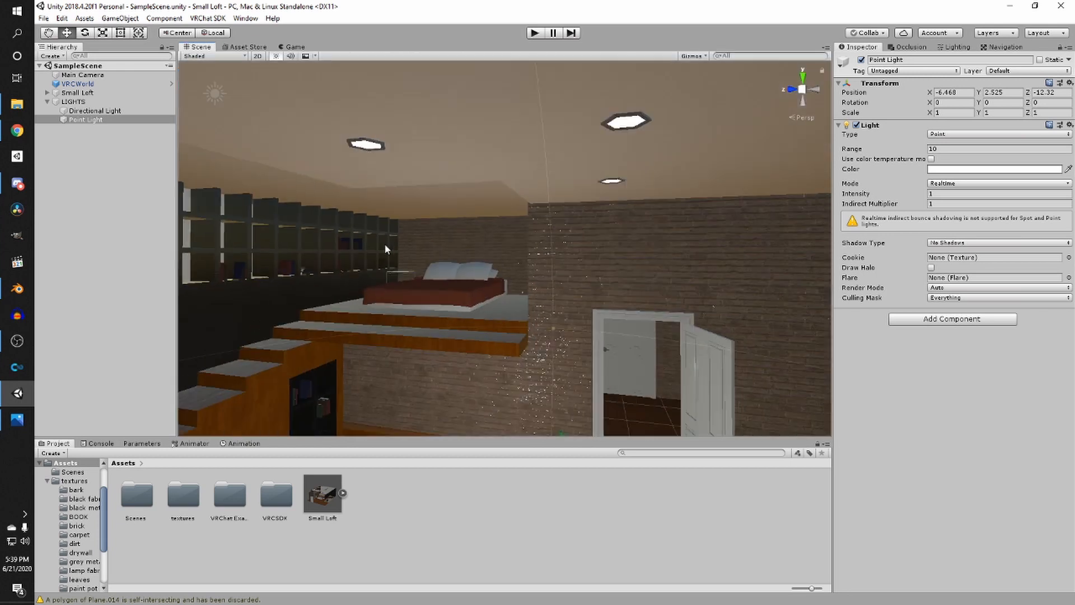
pyautogui.moveTo(384, 245); pyautogui.dragTo(289, 373, button='right')
pyautogui.doubleClick(173, 509)
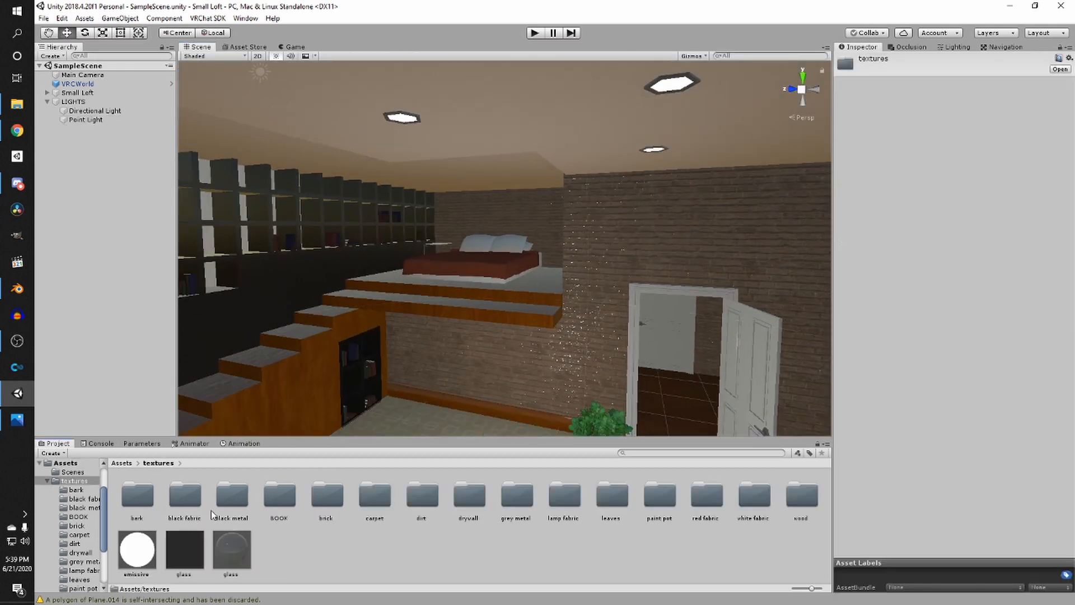
pyautogui.rightClick(274, 563)
pyautogui.moveTo(305, 294)
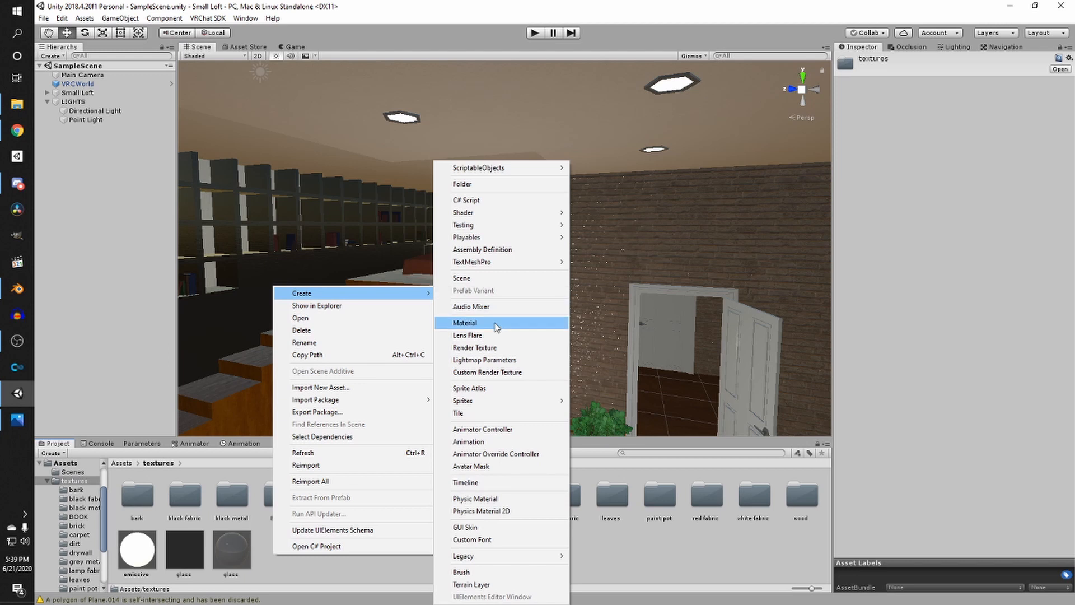
pyautogui.click(470, 186)
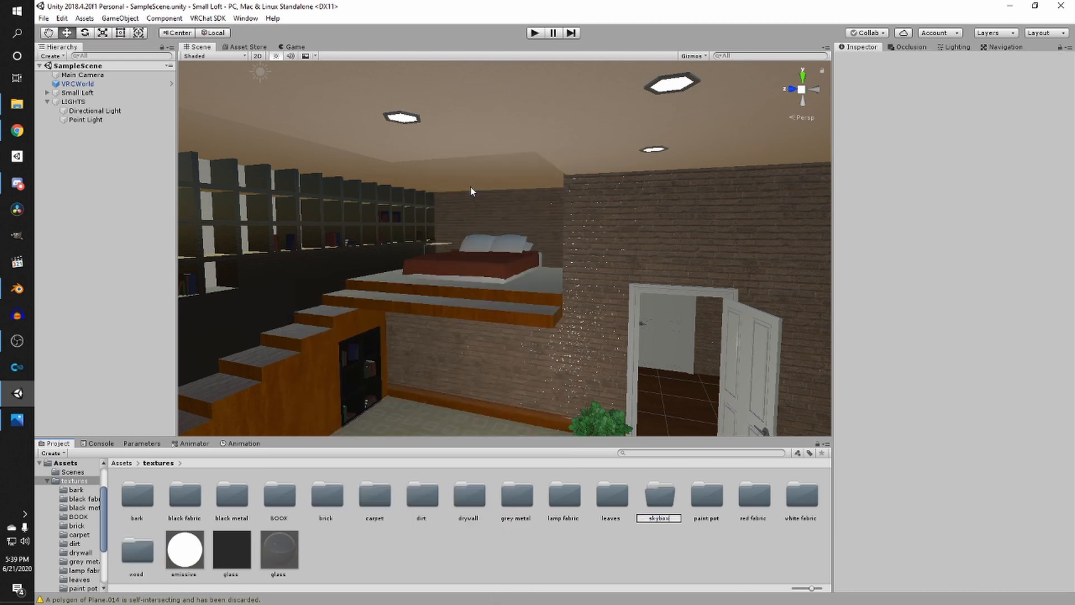
pyautogui.press('Return')
pyautogui.doubleClick(754, 495)
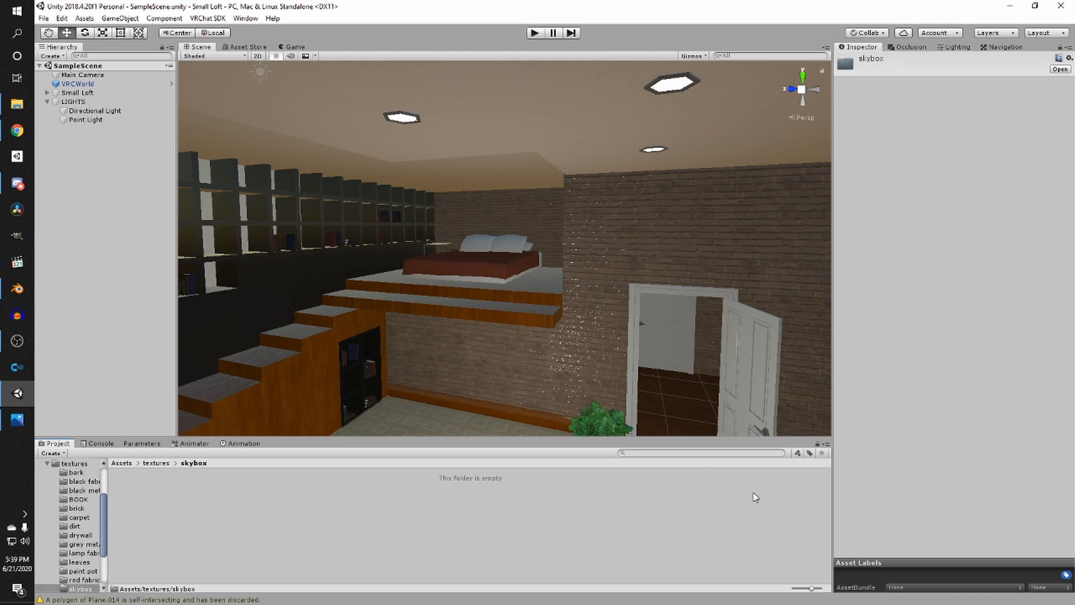
# - Import the skybox PNG from the Basic Avatar World project's textures folder into the skybox folder
pyautogui.hotkey('alt', 'Tab')
pyautogui.click(754, 303)
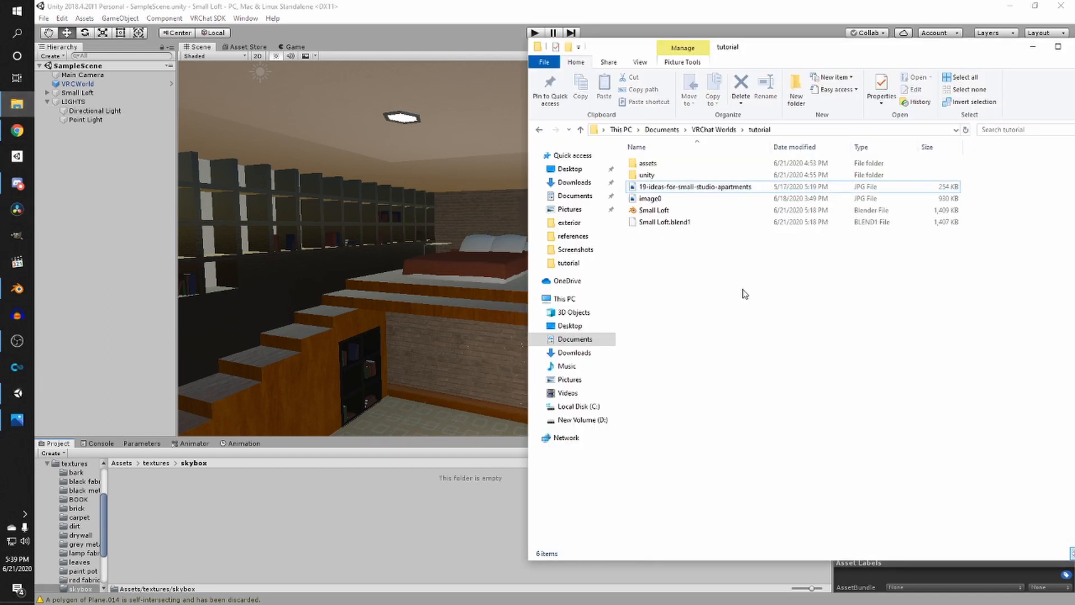
pyautogui.click(717, 131)
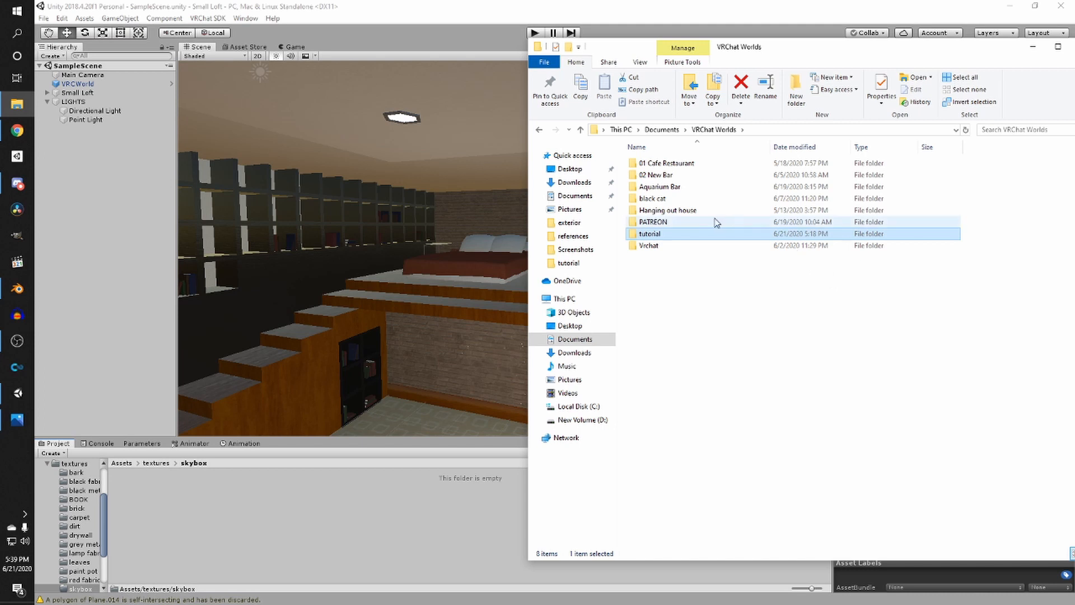
pyautogui.click(662, 130)
pyautogui.doubleClick(668, 224)
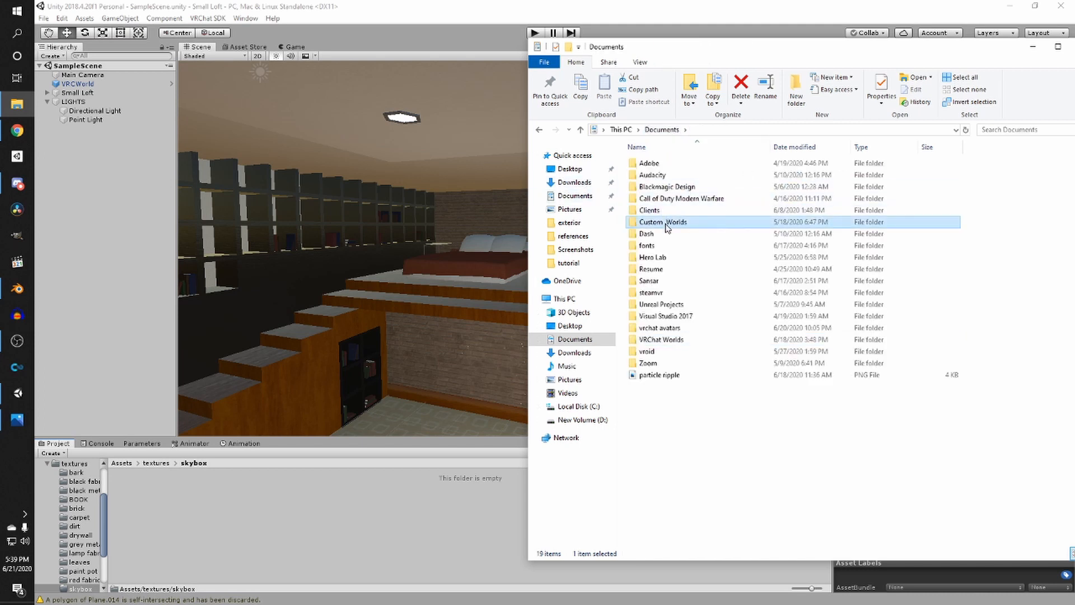
pyautogui.doubleClick(661, 174)
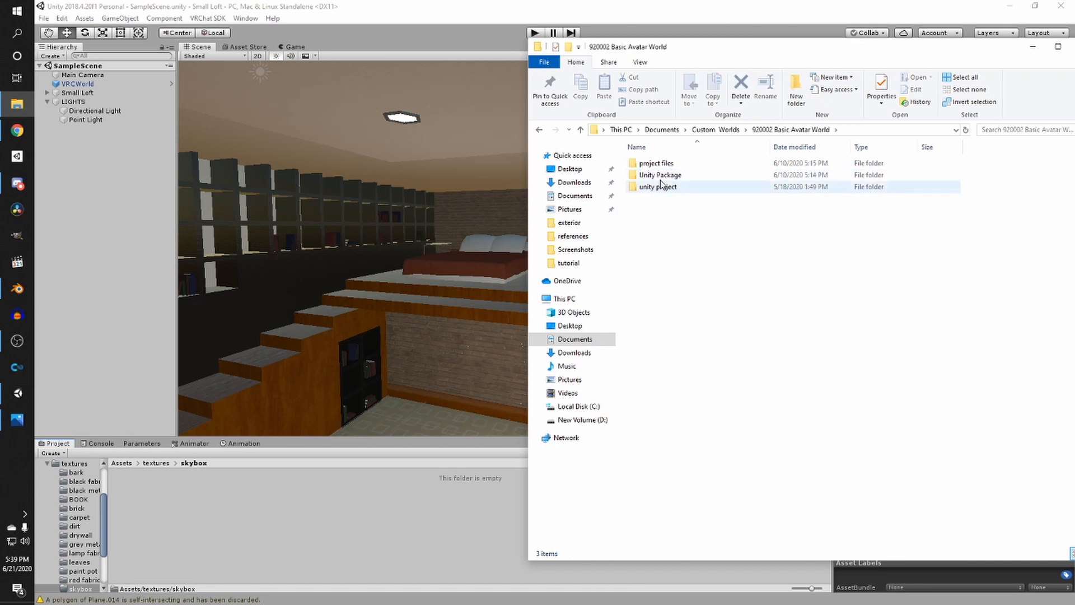
pyautogui.doubleClick(654, 163)
pyautogui.doubleClick(656, 167)
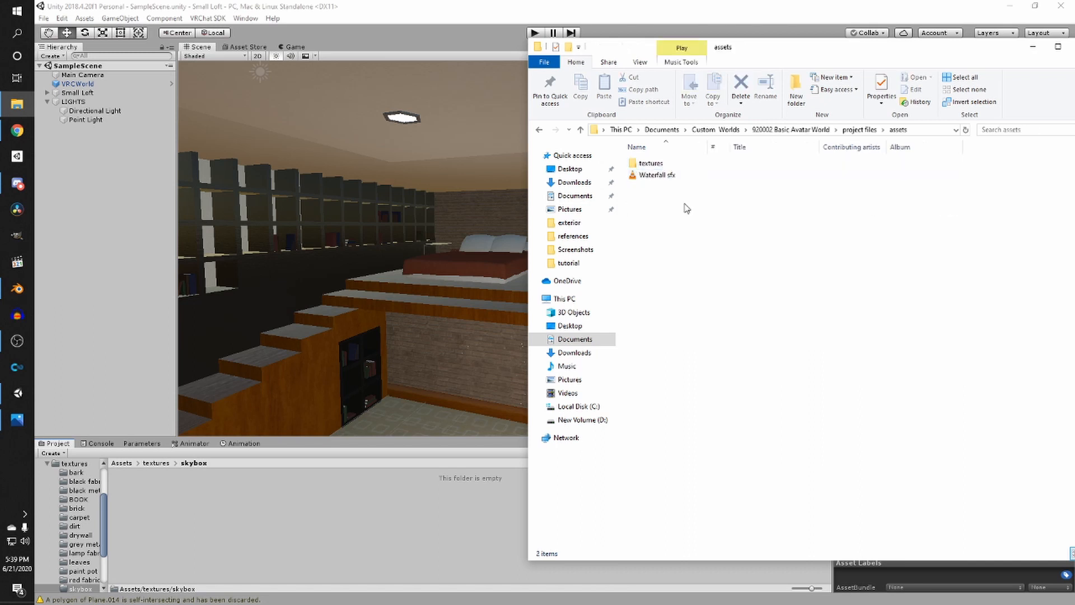
pyautogui.doubleClick(654, 176)
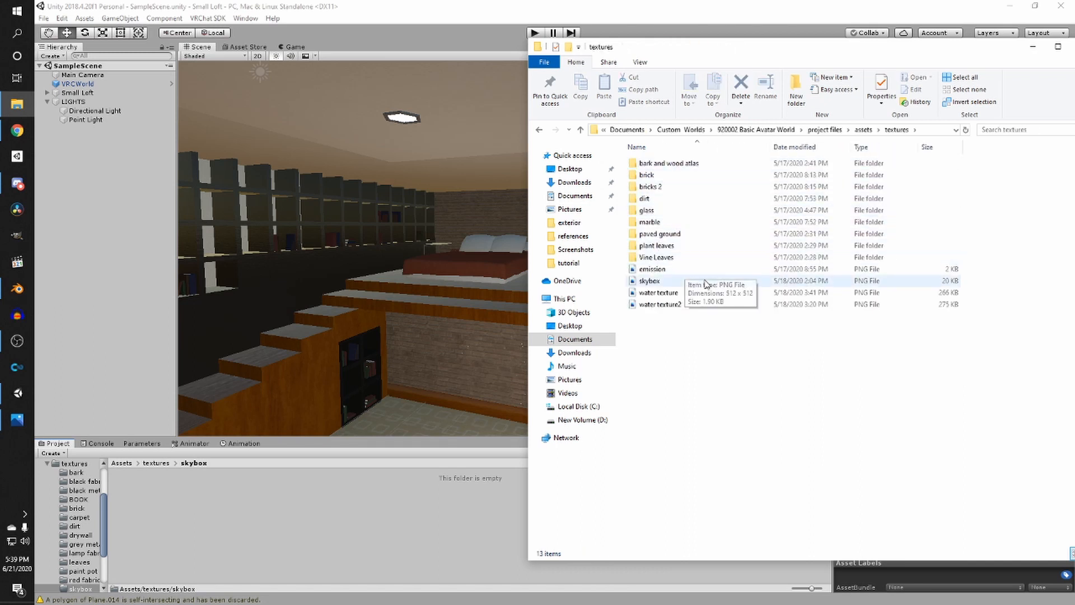
pyautogui.moveTo(650, 281); pyautogui.dragTo(280, 506)
pyautogui.click(280, 506)
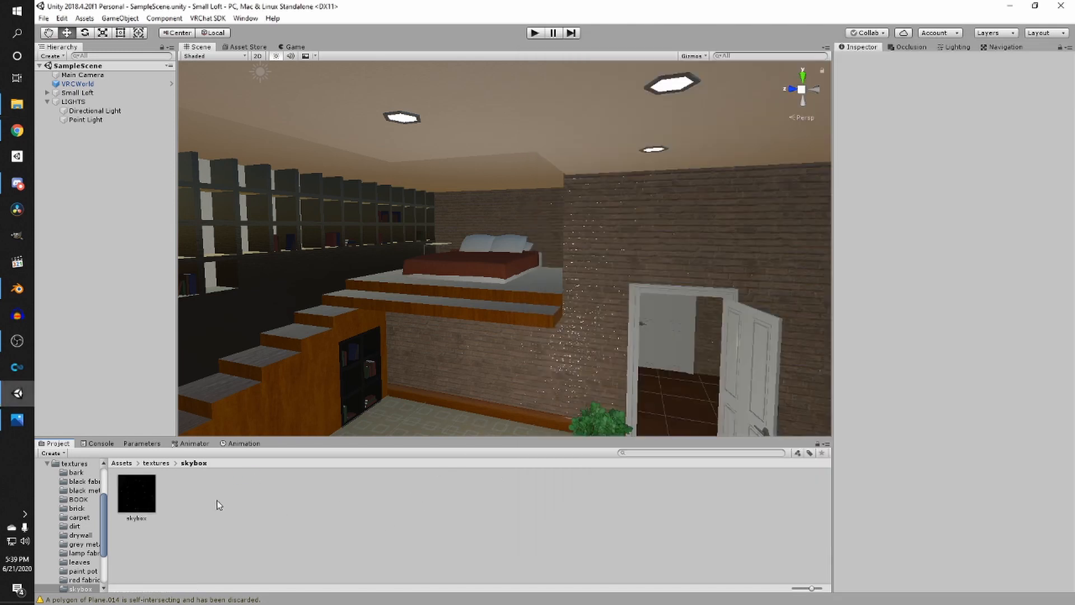
# - Create a new material named skybox in the skybox folder
pyautogui.rightClick(216, 500)
pyautogui.moveTo(355, 239)
pyautogui.click(426, 321)
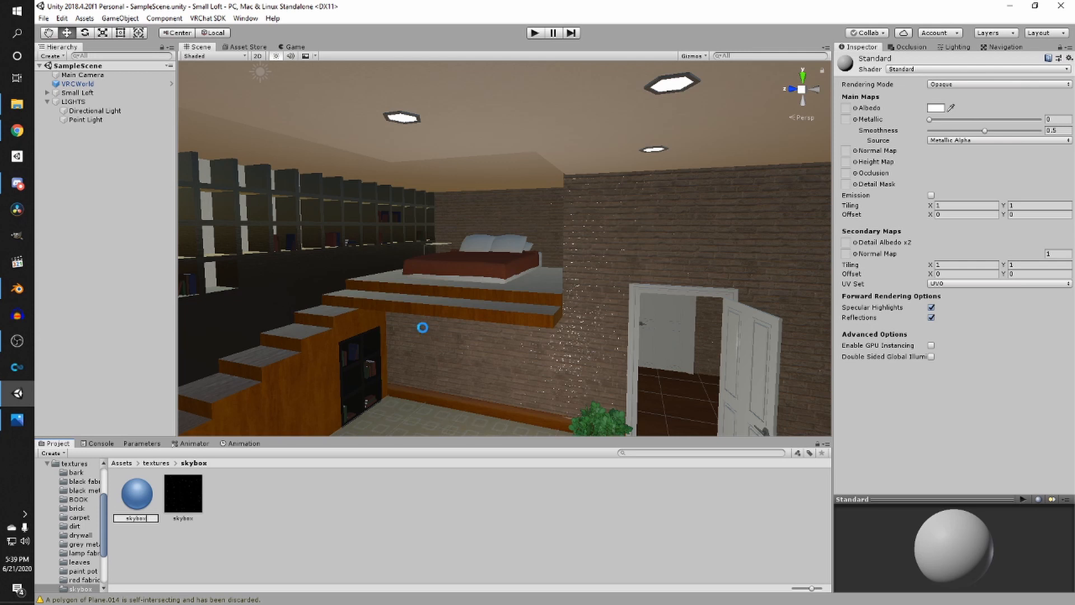
pyautogui.press('Return')
# - Set the skybox material's shader to Skybox/6 Sided
pyautogui.scroll(-10, 408, 293)
pyautogui.moveTo(455, 298); pyautogui.dragTo(483, 289, button='right')
pyautogui.moveTo(483, 289); pyautogui.dragTo(451, 353, button='middle')
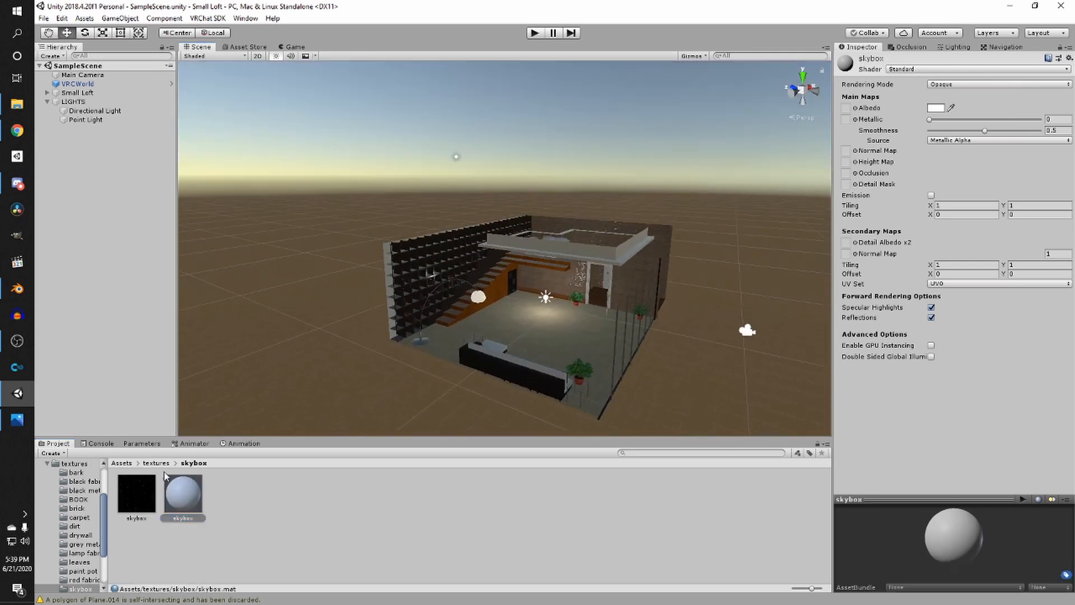
pyautogui.click(912, 70)
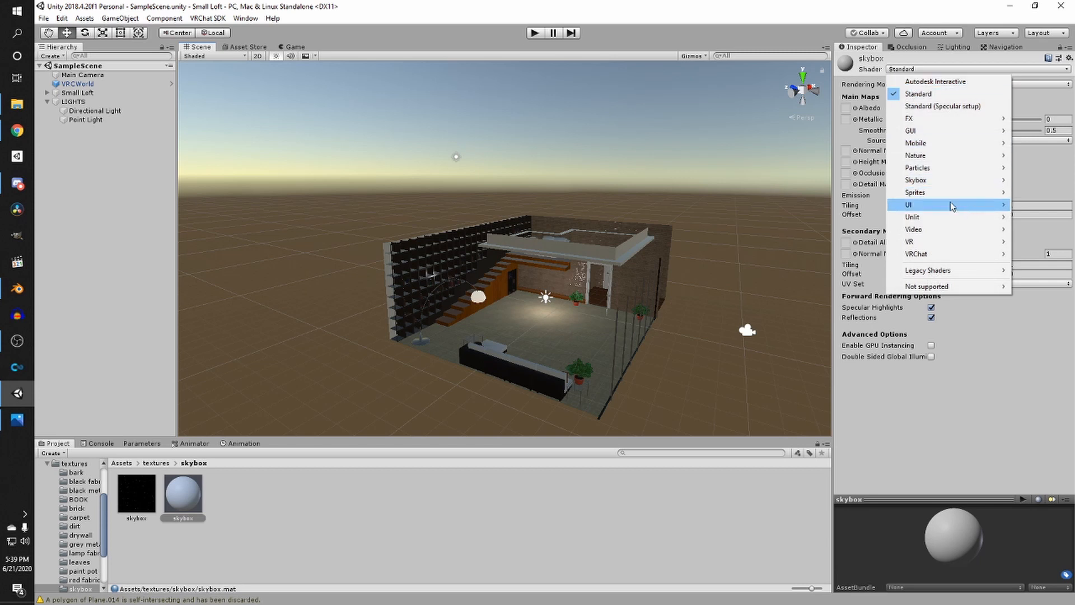
pyautogui.moveTo(948, 179)
pyautogui.click(846, 180)
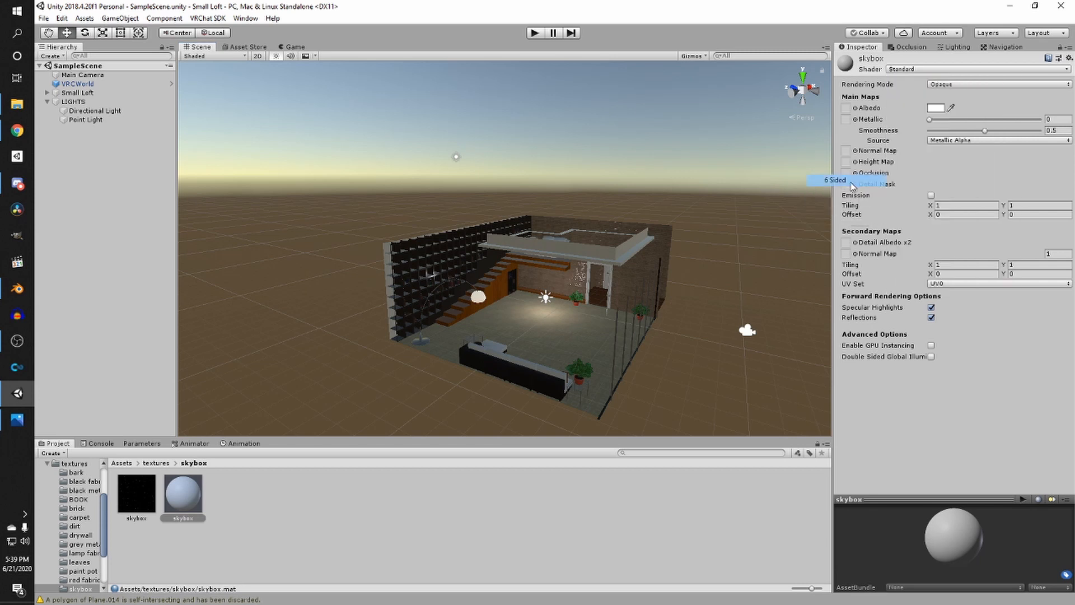
# - Assign the skybox texture to the Front and Back slots and set the texture's wrap mode to Clamp
pyautogui.moveTo(137, 496); pyautogui.dragTo(1049, 120)
pyautogui.moveTo(137, 494); pyautogui.dragTo(1053, 169)
pyautogui.click(127, 508)
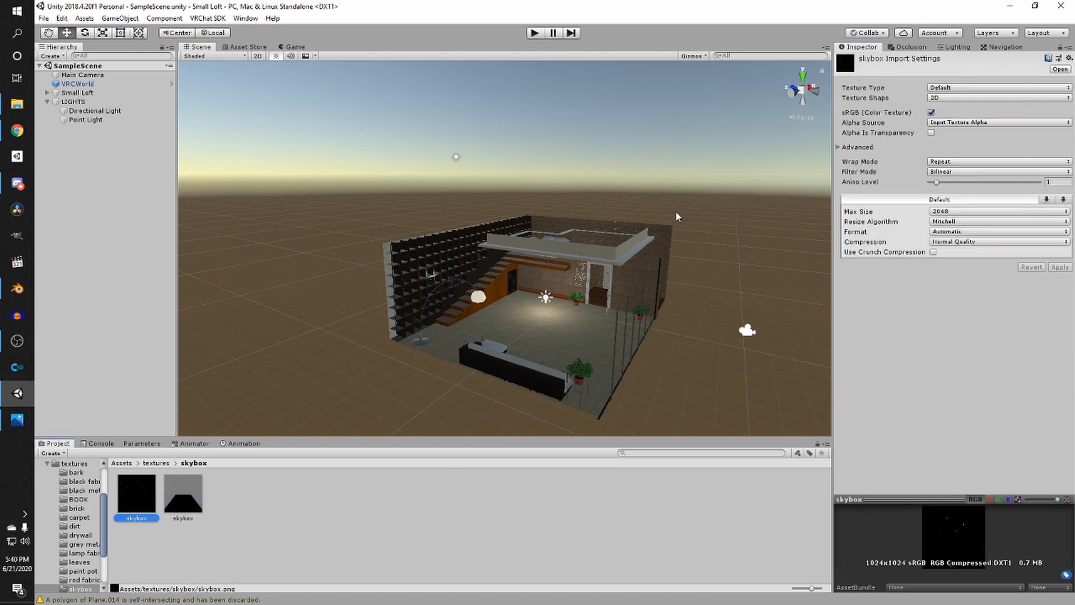
pyautogui.click(946, 162)
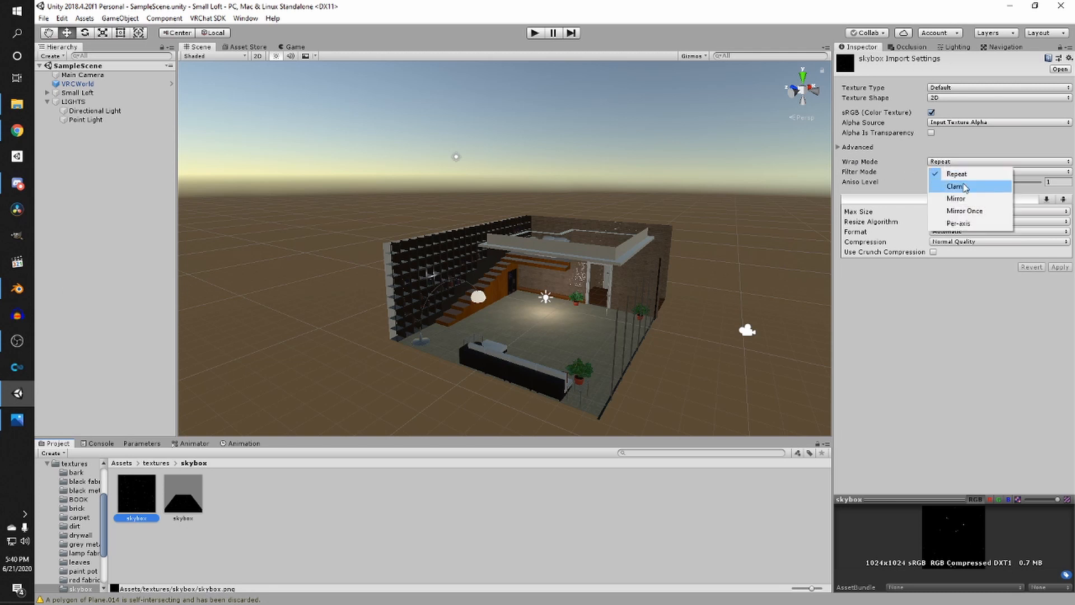
pyautogui.click(964, 187)
pyautogui.click(1057, 266)
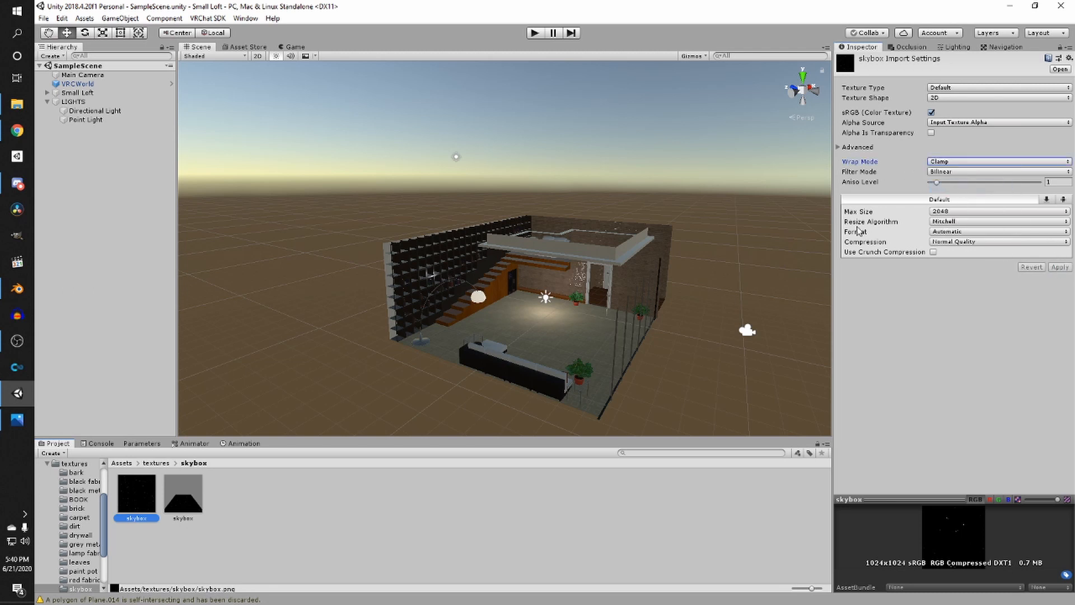
# - Fill the Left, Right, Up and Down slots with the skybox texture and apply the material as the scene skybox
pyautogui.click(189, 496)
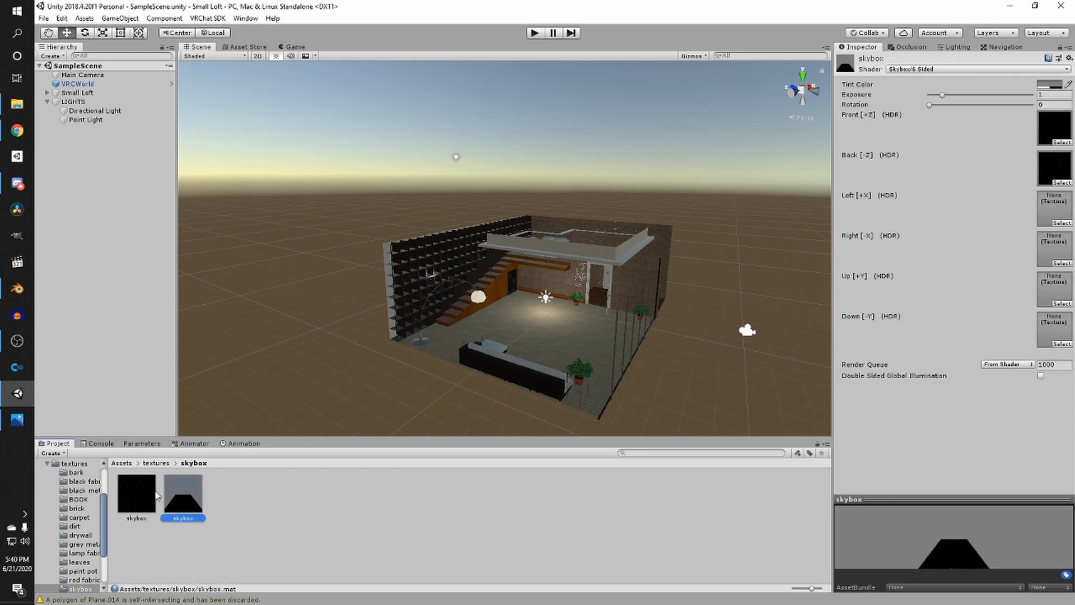
pyautogui.moveTo(136, 496); pyautogui.dragTo(1055, 207)
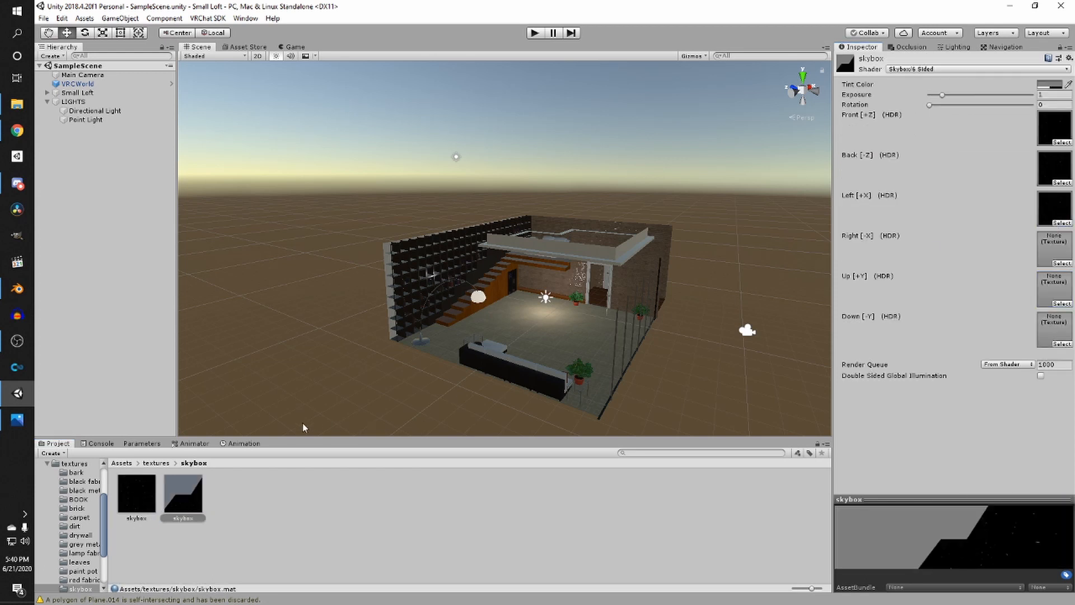
pyautogui.moveTo(1071, 244); pyautogui.dragTo(1055, 267)
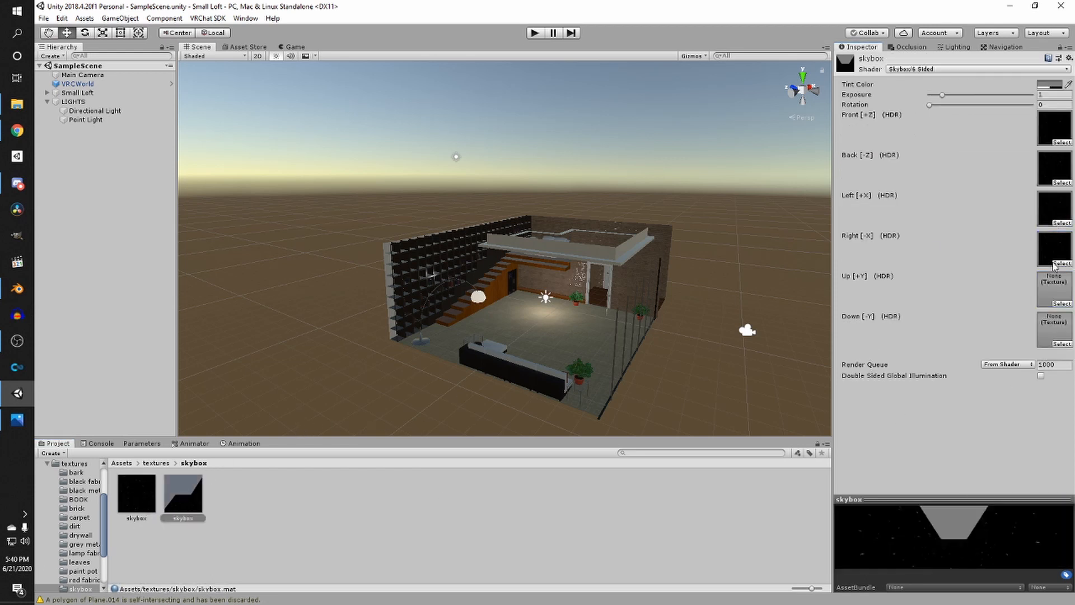
pyautogui.click(160, 498)
pyautogui.click(189, 494)
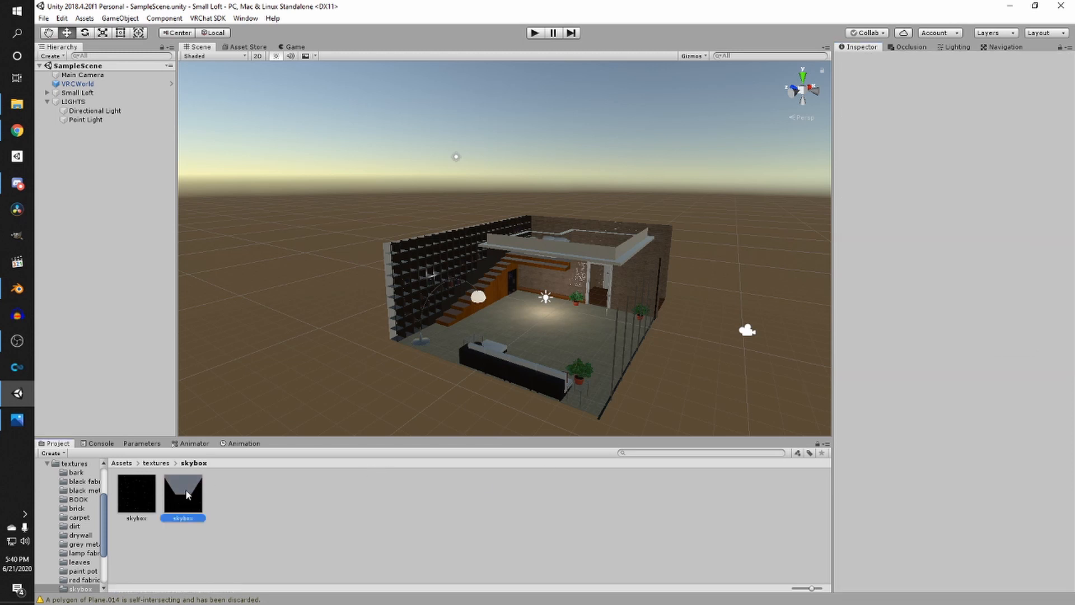
pyautogui.moveTo(136, 495); pyautogui.dragTo(1050, 299)
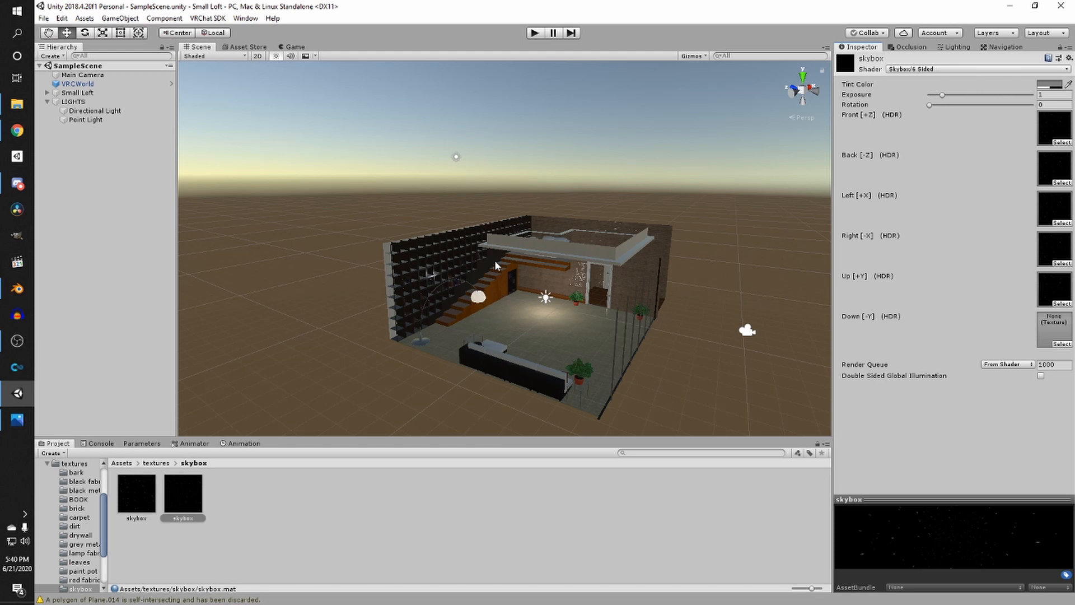
pyautogui.moveTo(150, 481); pyautogui.dragTo(1054, 331)
pyautogui.moveTo(177, 493); pyautogui.dragTo(332, 278)
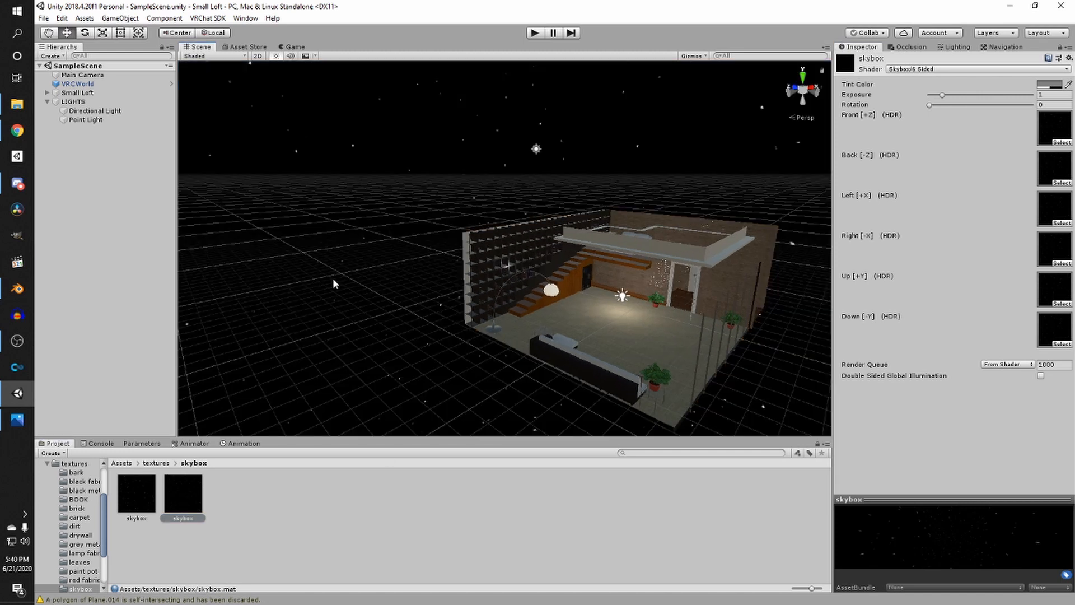
# - Set the point light's Indirect Multiplier to 0
pyautogui.click(432, 181)
pyautogui.moveTo(432, 181); pyautogui.dragTo(533, 217, button='right')
pyautogui.press('w')
pyautogui.scroll(3, 594, 212)
pyautogui.scroll(-6, 523, 210)
pyautogui.scroll(3, 556, 252)
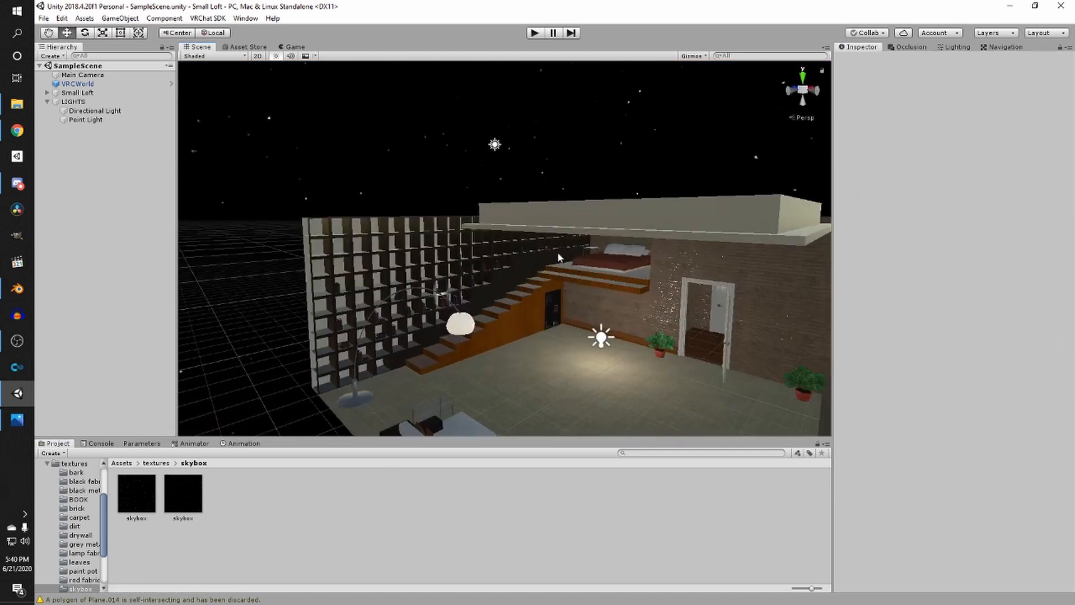
pyautogui.scroll(4, 558, 255)
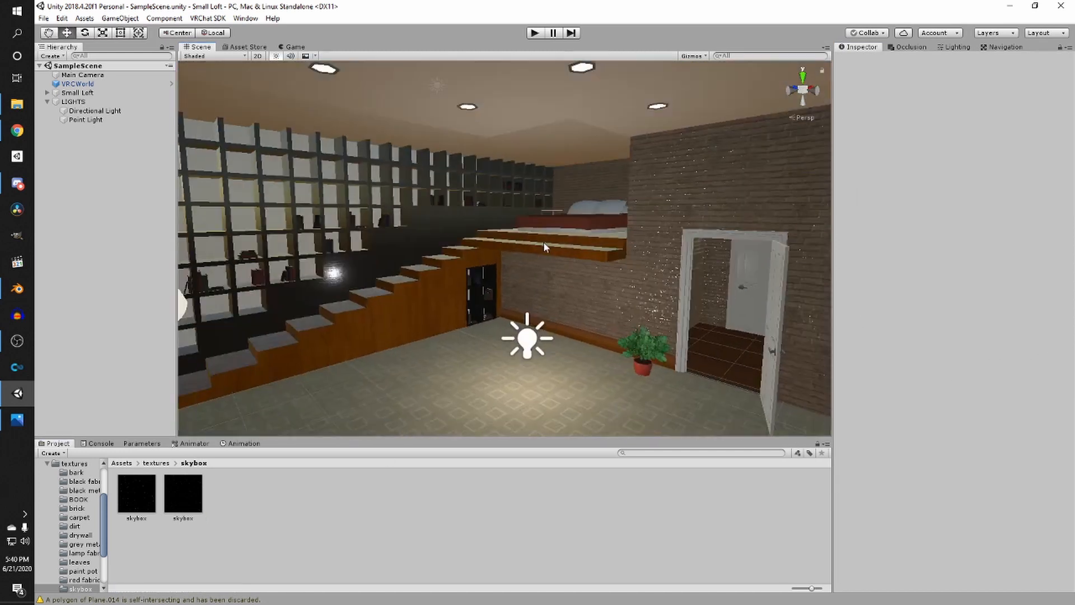
pyautogui.click(521, 336)
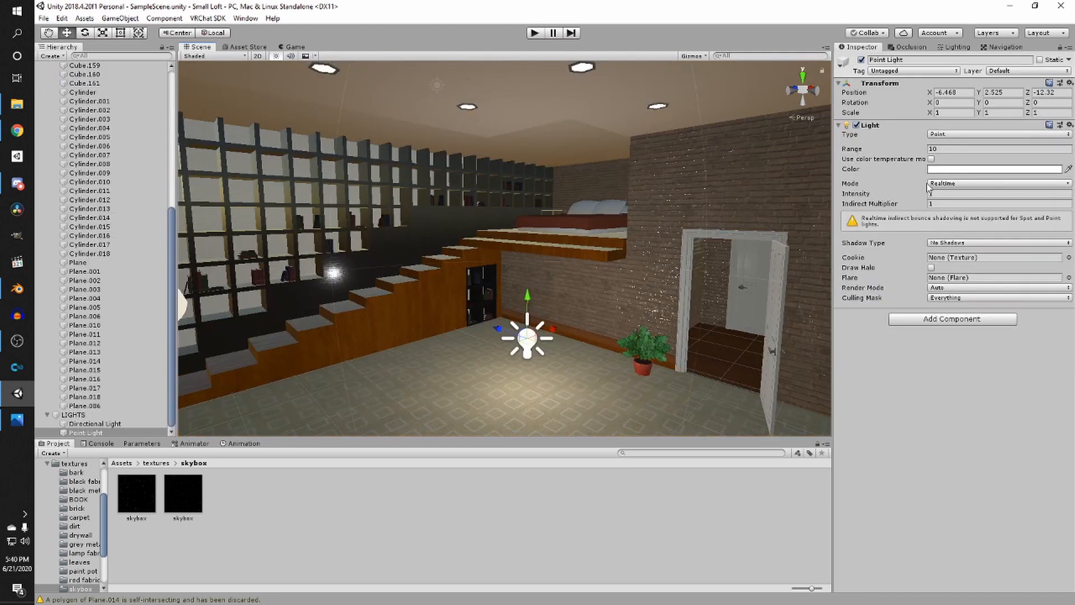
pyautogui.click(942, 169)
pyautogui.click(974, 171)
pyautogui.click(941, 205)
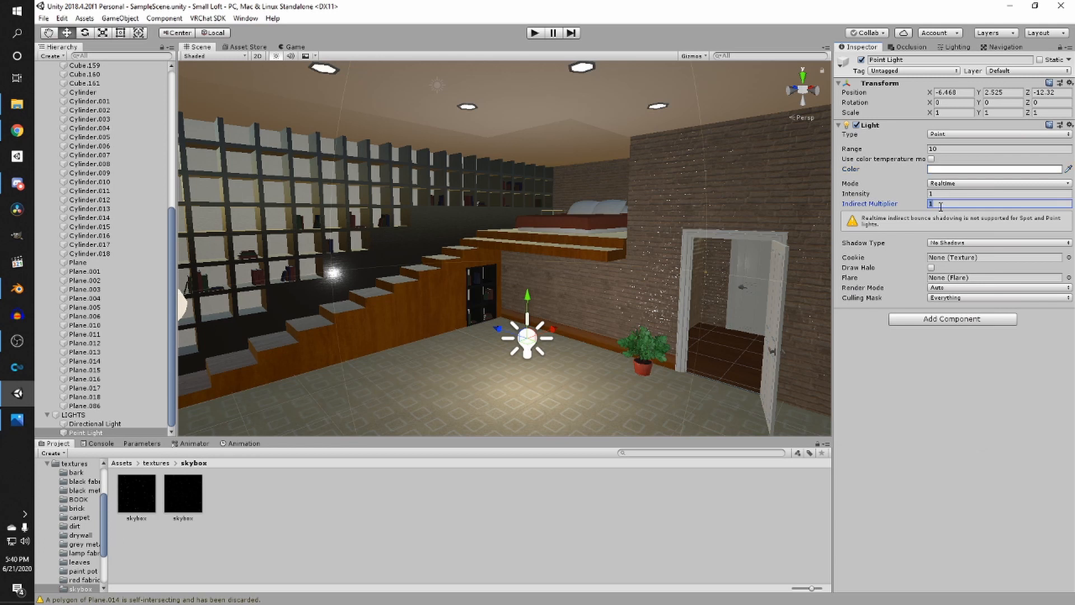
pyautogui.write('0')
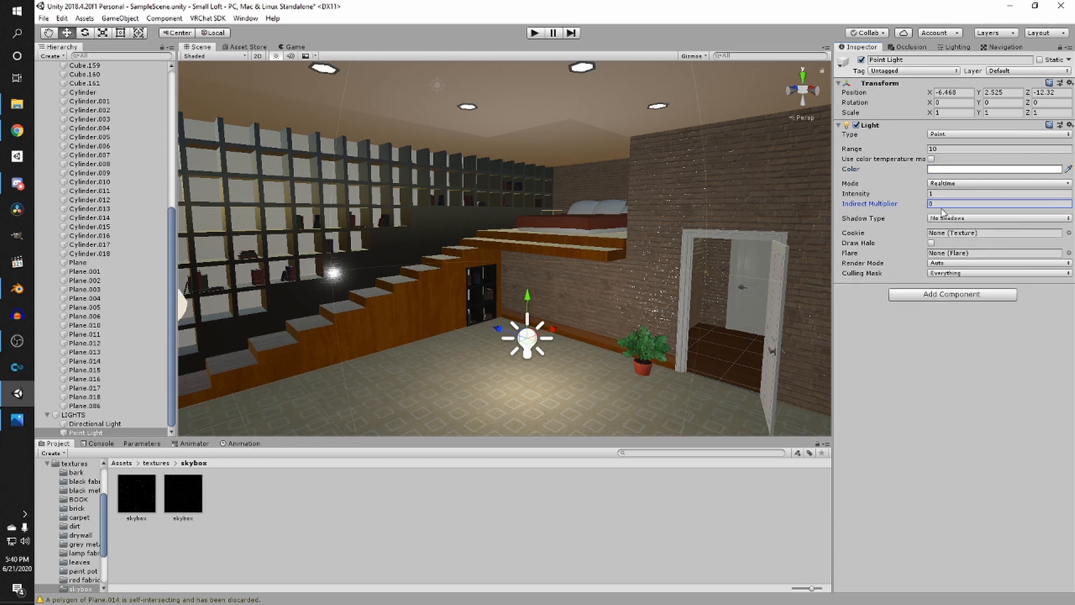
# - Set the point light's shadow type to Soft Shadows
pyautogui.click(956, 218)
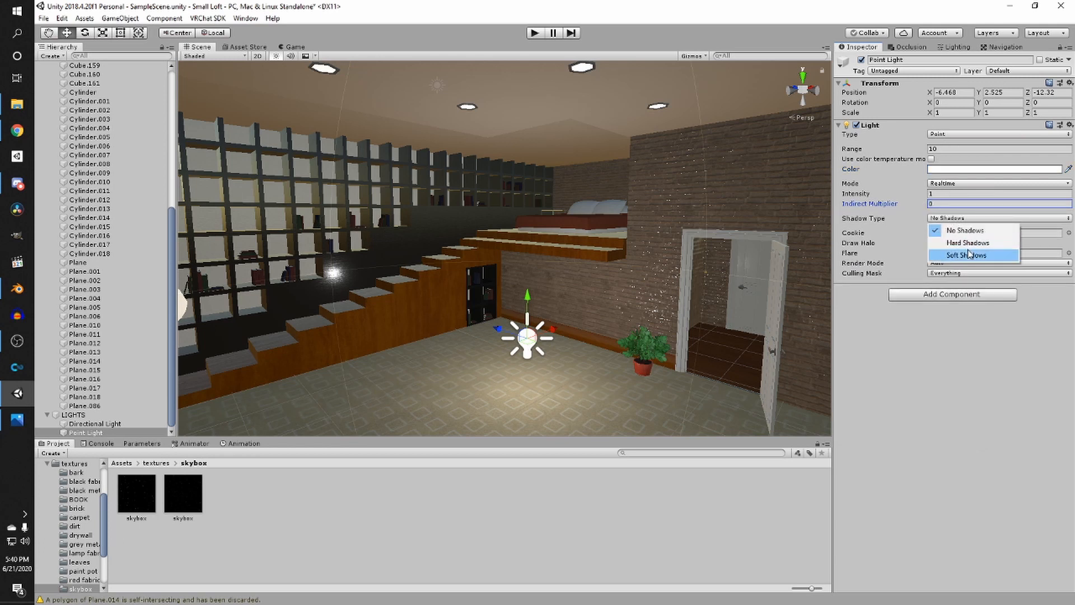
pyautogui.click(969, 255)
pyautogui.moveTo(722, 220); pyautogui.dragTo(743, 256, button='right')
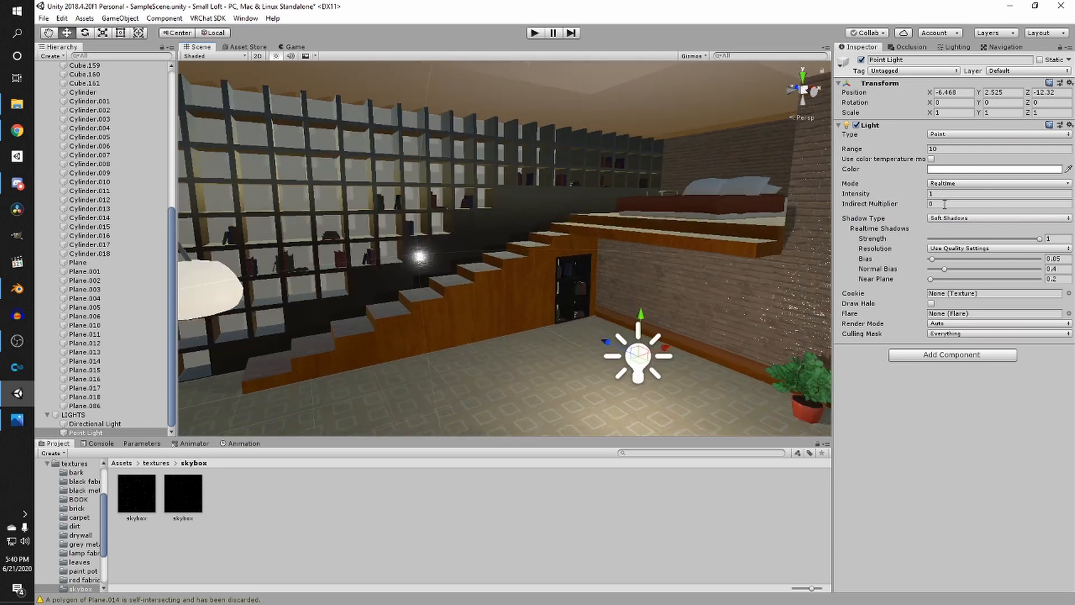
# - Set the point light's colour to a warm peach tone, hex FFDCAF
pyautogui.click(948, 170)
pyautogui.click(963, 241)
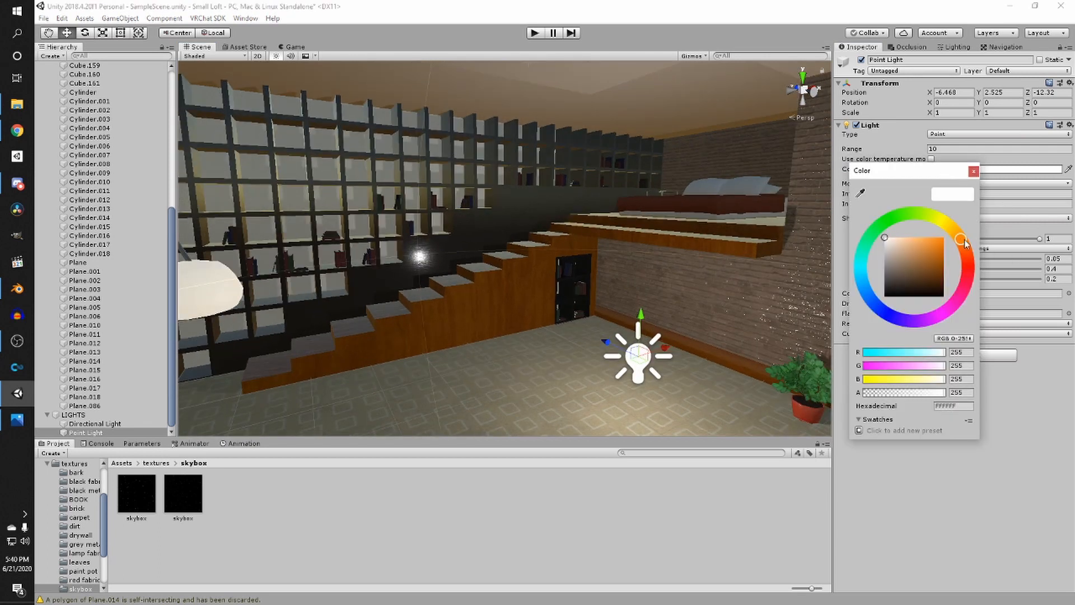
pyautogui.moveTo(899, 249)
pyautogui.mouseDown()
pyautogui.moveTo(894, 235)
pyautogui.moveTo(904, 237)
pyautogui.mouseUp()
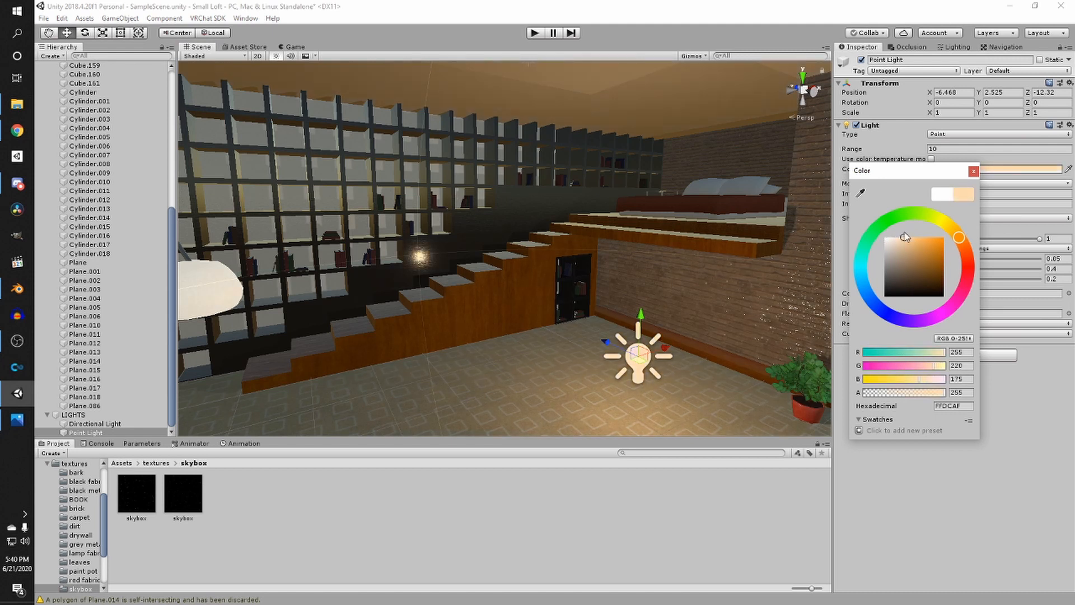
# - Move the point light into the small room behind the door, to about X -1.57, Y 5.42, Z -14.68
pyautogui.moveTo(806, 239); pyautogui.dragTo(648, 283, button='middle')
pyautogui.moveTo(641, 280); pyautogui.dragTo(599, 311, button='right')
pyautogui.moveTo(575, 315); pyautogui.dragTo(737, 302)
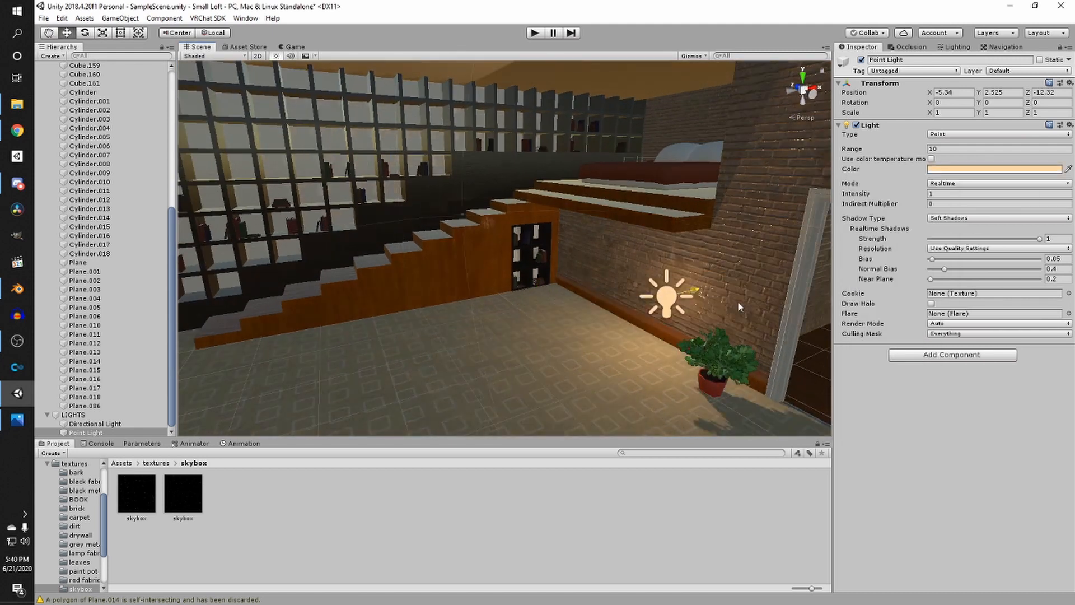
pyautogui.moveTo(756, 300); pyautogui.dragTo(676, 284, button='middle')
pyautogui.moveTo(586, 274); pyautogui.dragTo(618, 273)
pyautogui.moveTo(552, 268); pyautogui.dragTo(623, 291)
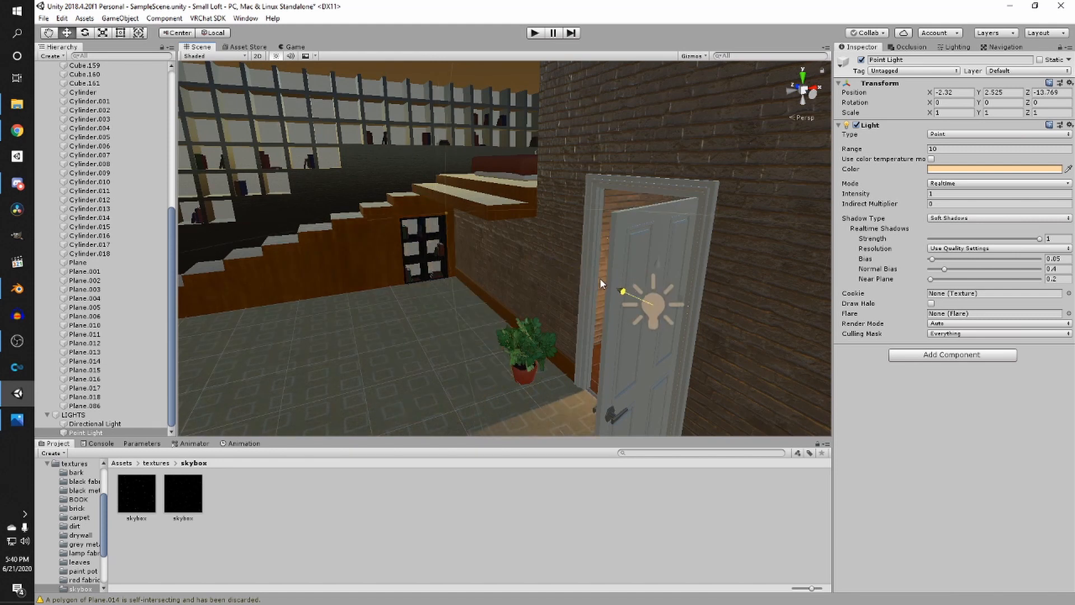
pyautogui.moveTo(455, 268); pyautogui.dragTo(532, 266, button='right')
pyautogui.moveTo(529, 257); pyautogui.dragTo(614, 265)
pyautogui.moveTo(615, 266)
pyautogui.mouseDown(button='right')
pyautogui.moveTo(636, 271)
pyautogui.moveTo(607, 284)
pyautogui.mouseUp(button='right')
pyautogui.moveTo(583, 313); pyautogui.dragTo(591, 140)
pyautogui.moveTo(590, 140); pyautogui.dragTo(609, 222, button='middle')
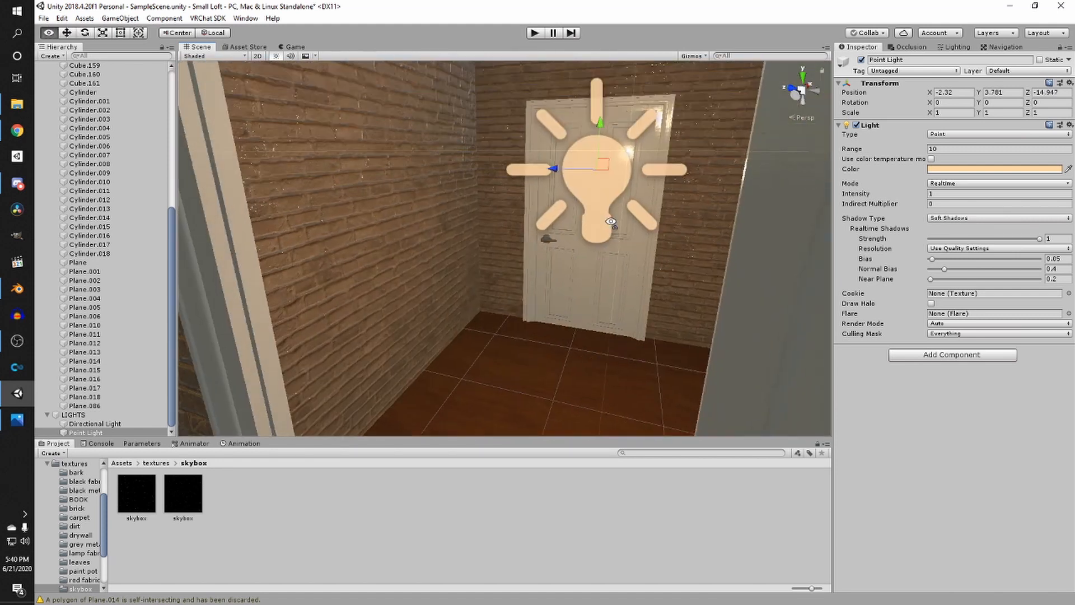
pyautogui.moveTo(610, 222); pyautogui.dragTo(511, 342, button='right')
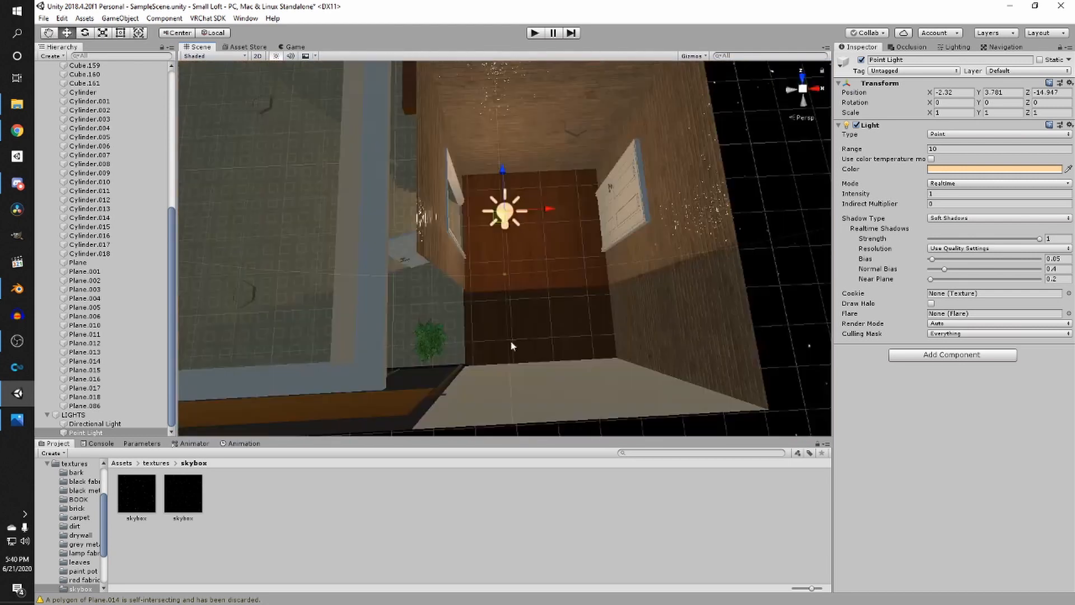
pyautogui.moveTo(543, 220); pyautogui.dragTo(554, 188)
pyautogui.moveTo(555, 188); pyautogui.dragTo(583, 308, button='right')
pyautogui.moveTo(517, 180); pyautogui.dragTo(516, 152)
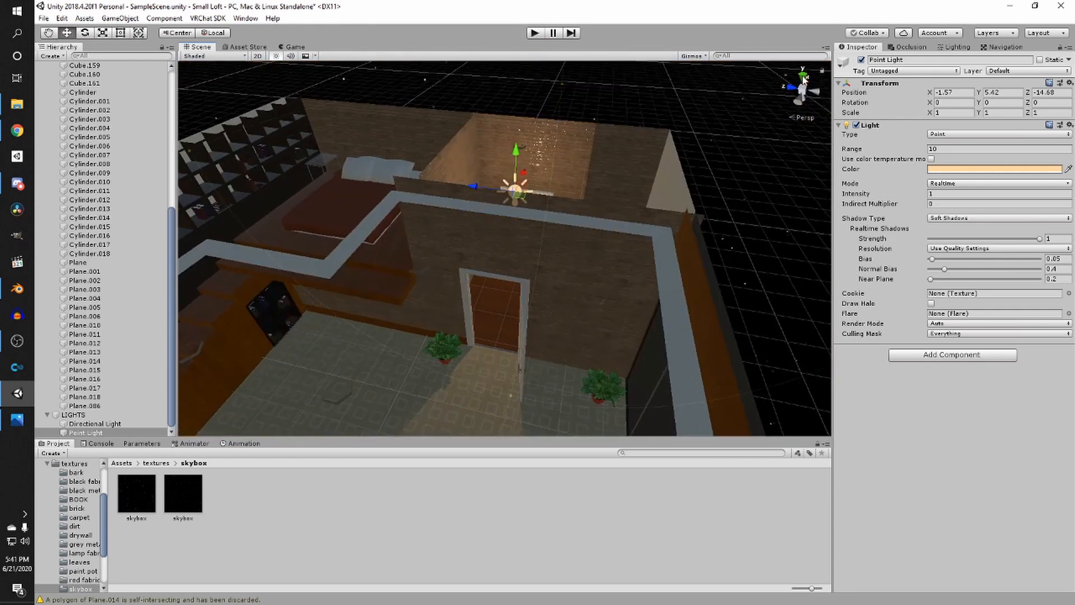
# - Lower the point light inside the small room to a height of about Y 5.125
pyautogui.click(803, 77)
pyautogui.press('f')
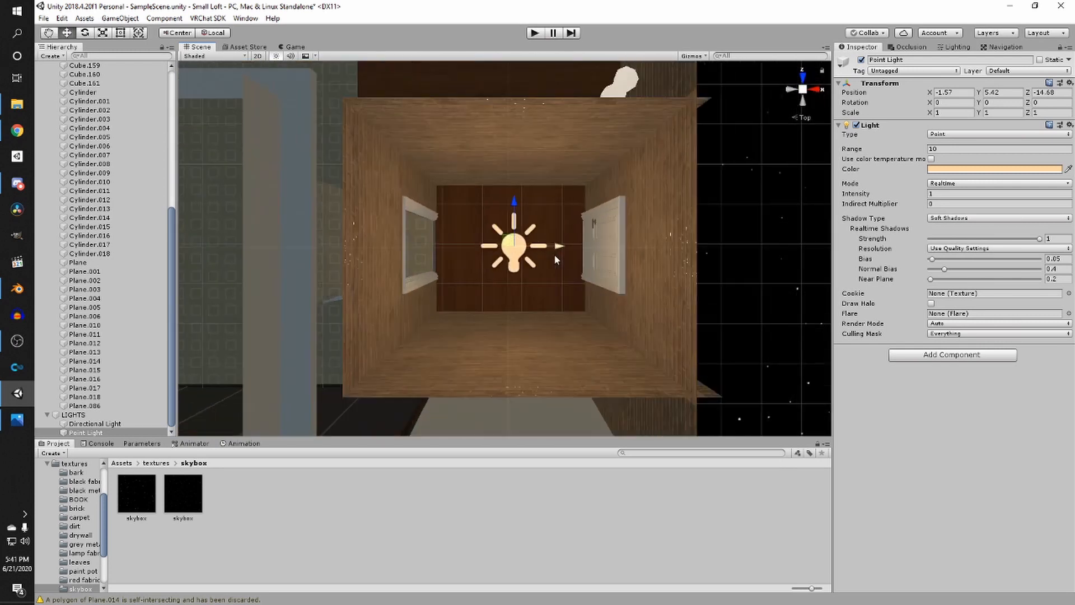
pyautogui.moveTo(554, 250); pyautogui.dragTo(633, 169, button='right')
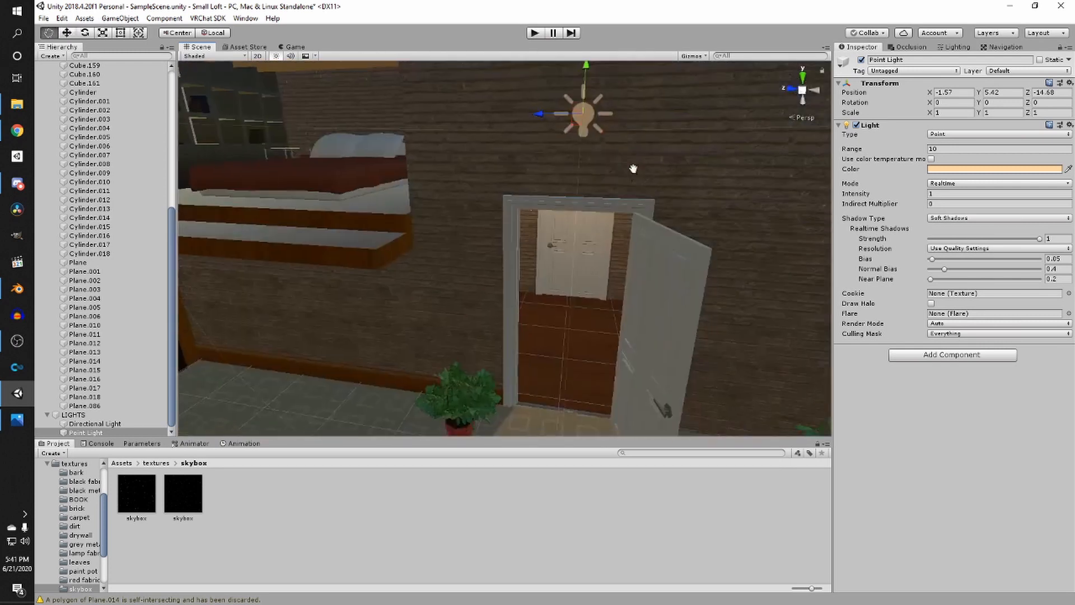
pyautogui.moveTo(588, 70); pyautogui.dragTo(587, 80)
pyautogui.press('f')
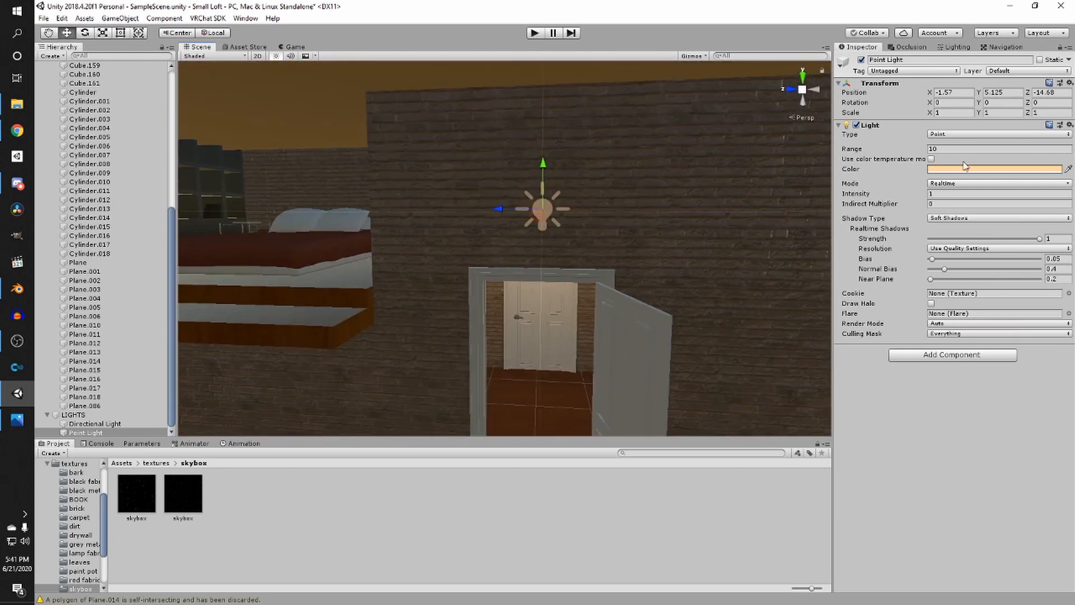
# - Set the point light's Intensity to 0.6
pyautogui.click(955, 194)
pyautogui.write('0.8')
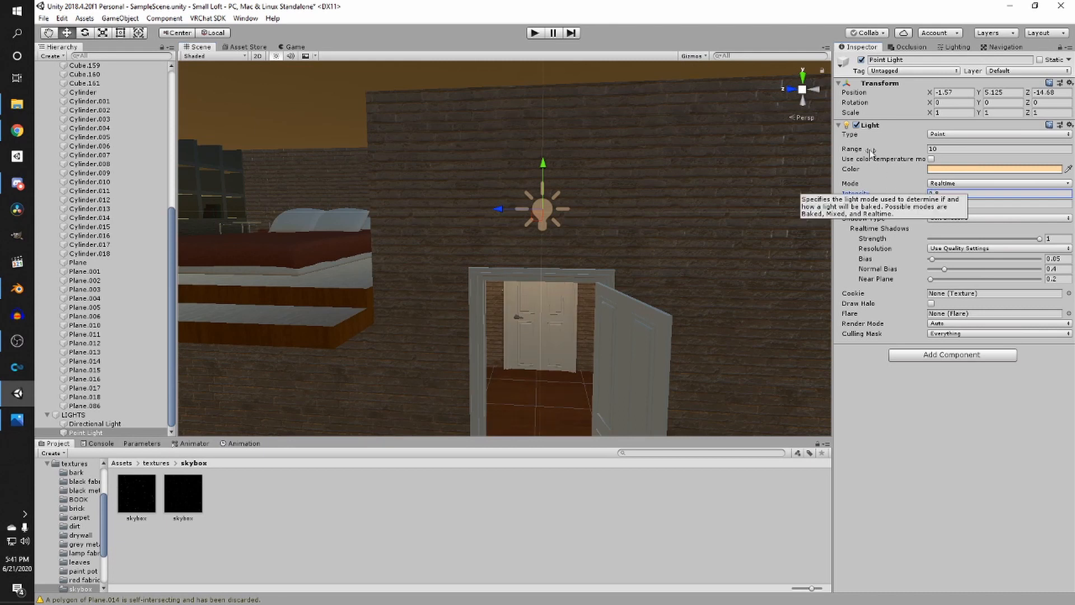
pyautogui.write('0.6')
pyautogui.press('Return')
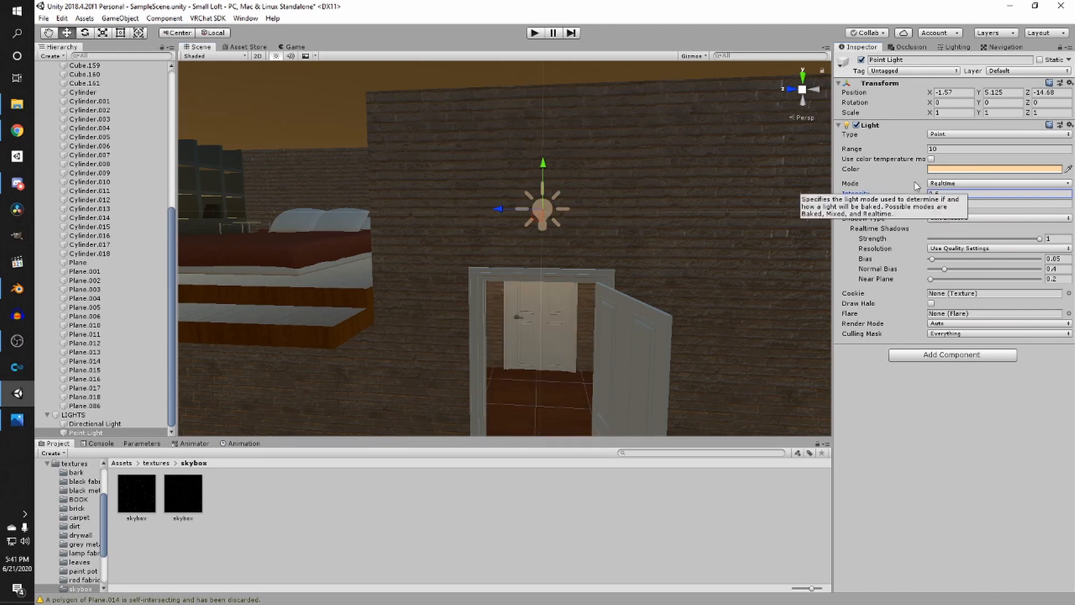
# - Change the point light's Mode to Baked
pyautogui.click(959, 185)
pyautogui.click(958, 241)
pyautogui.click(960, 183)
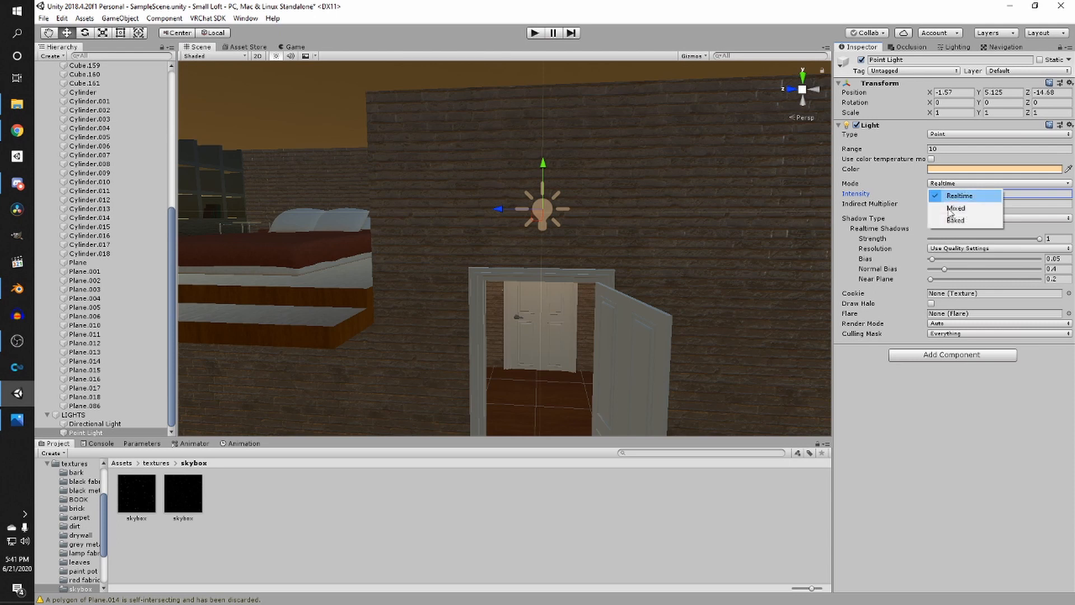
pyautogui.click(958, 226)
pyautogui.click(953, 184)
pyautogui.click(955, 220)
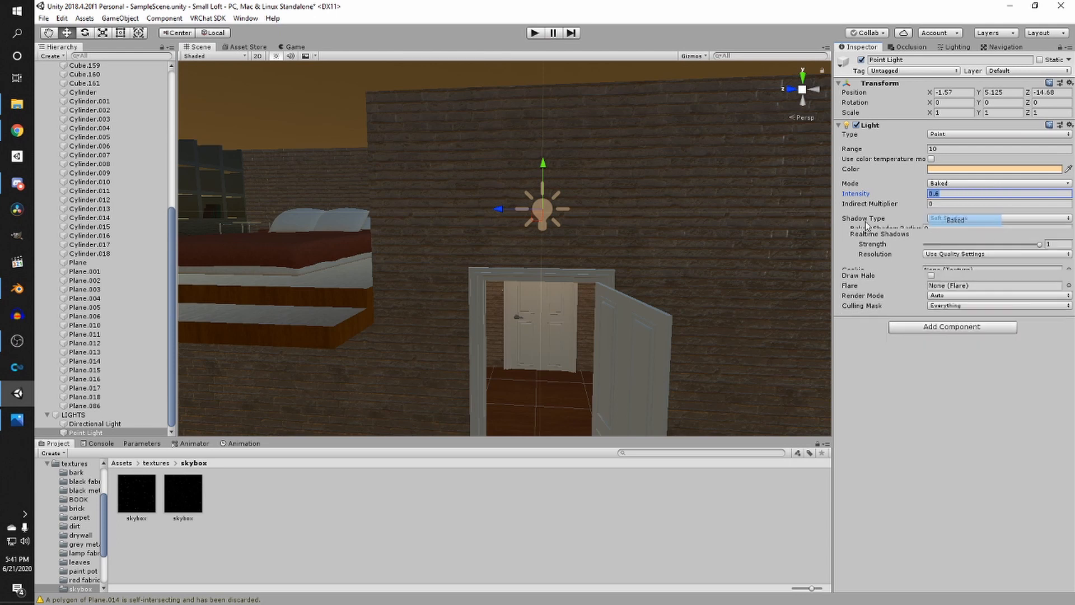
# - Examine the point light's placement in the loft from overhead and perspective views
pyautogui.scroll(-7, 620, 166)
pyautogui.moveTo(588, 143); pyautogui.dragTo(582, 193, button='middle')
pyautogui.keyDown('alt'); pyautogui.moveTo(582, 193); pyautogui.dragTo(537, 291); pyautogui.keyUp('alt')
pyautogui.press('s')
pyautogui.moveTo(536, 291); pyautogui.dragTo(536, 292, button='right')
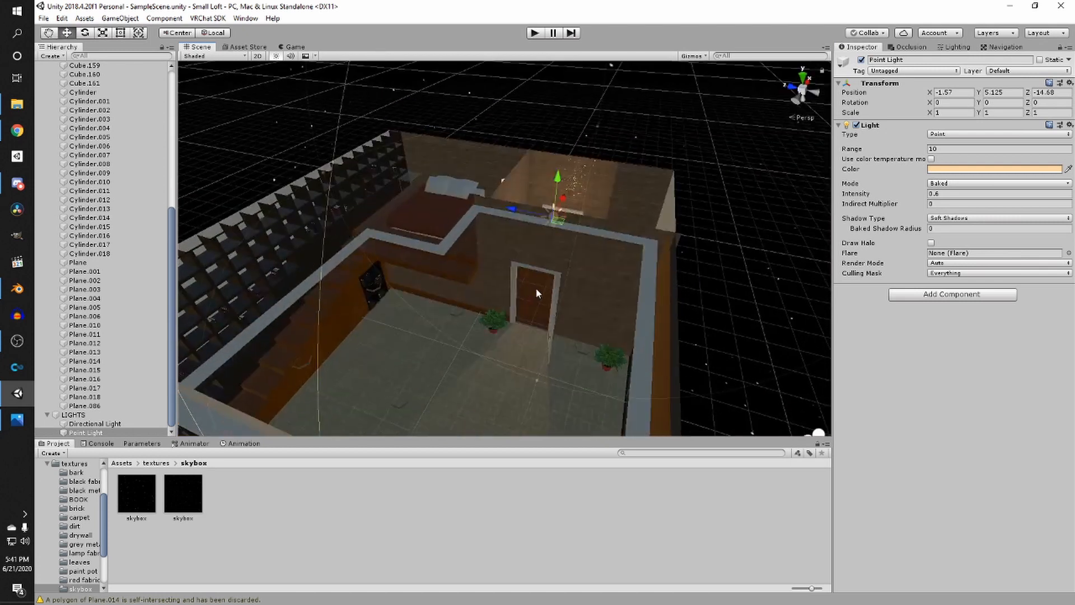
pyautogui.click(805, 75)
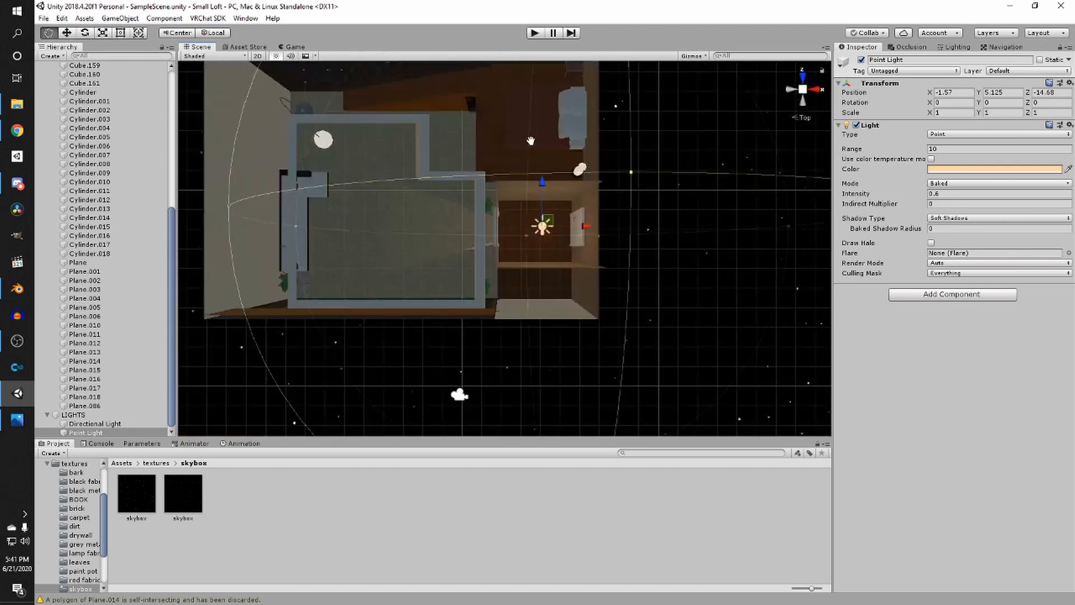
pyautogui.click(795, 89)
pyautogui.keyDown('alt'); pyautogui.moveTo(654, 200); pyautogui.dragTo(547, 288); pyautogui.keyUp('alt')
pyautogui.moveTo(547, 288); pyautogui.dragTo(580, 241, button='middle')
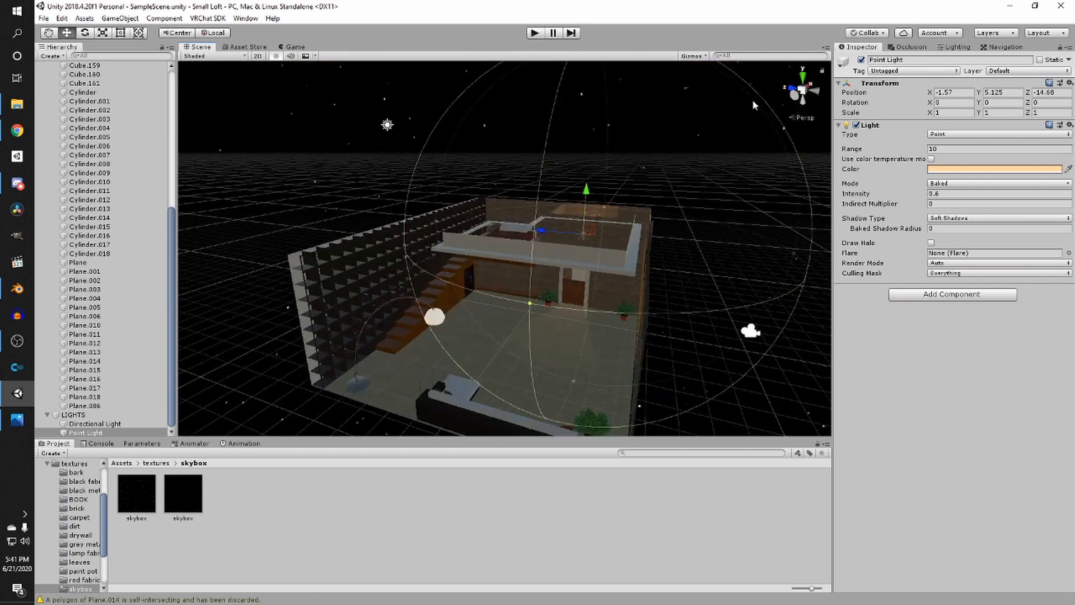
pyautogui.click(803, 76)
pyautogui.moveTo(553, 259); pyautogui.dragTo(588, 218, button='middle')
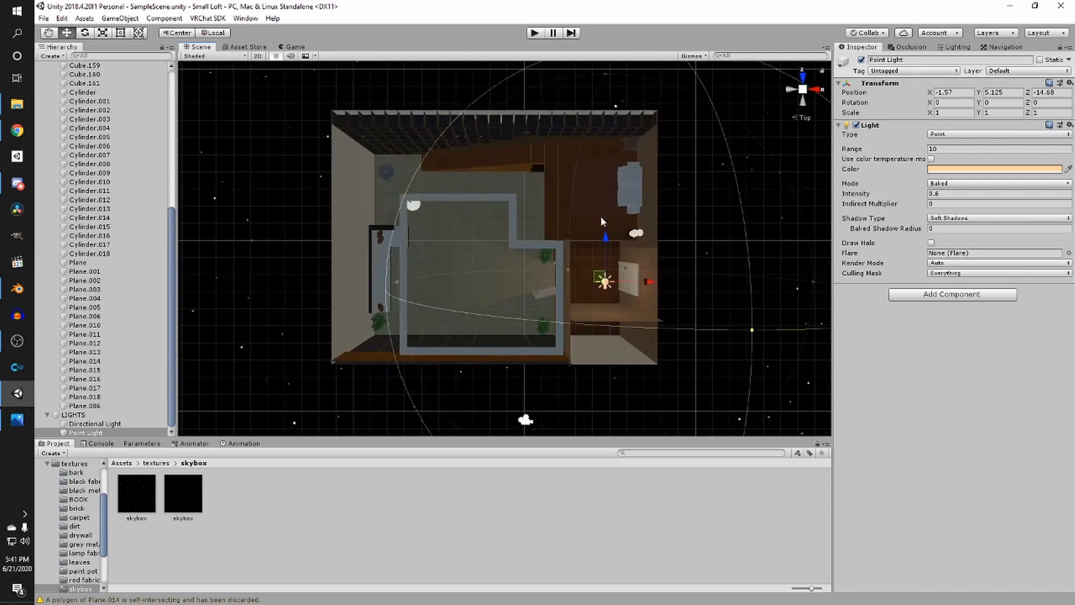
pyautogui.scroll(1, 587, 219)
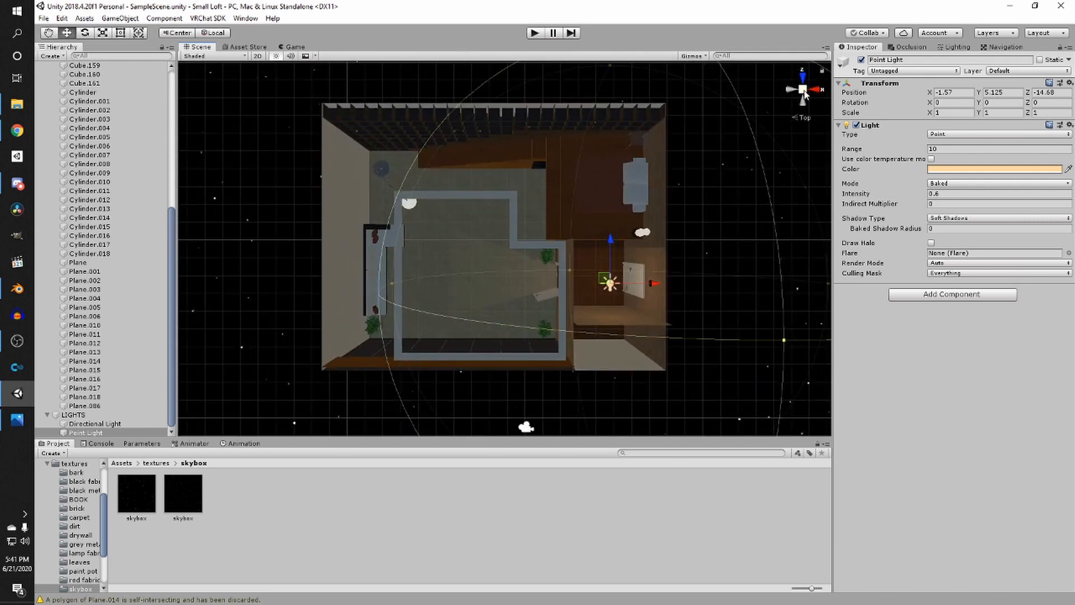
pyautogui.click(803, 91)
pyautogui.scroll(2, 594, 163)
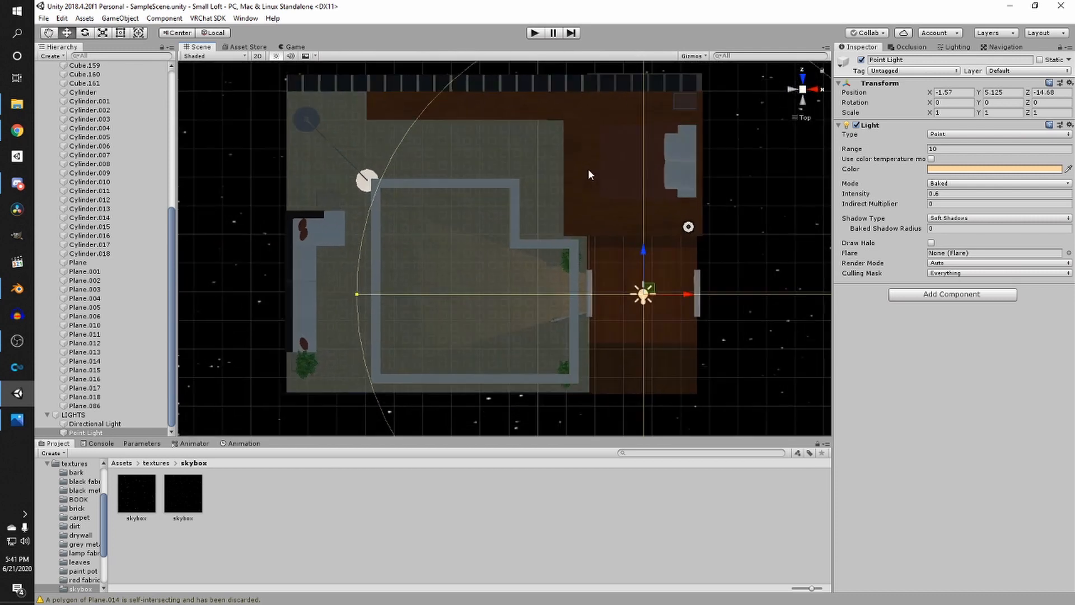
pyautogui.scroll(1, 589, 170)
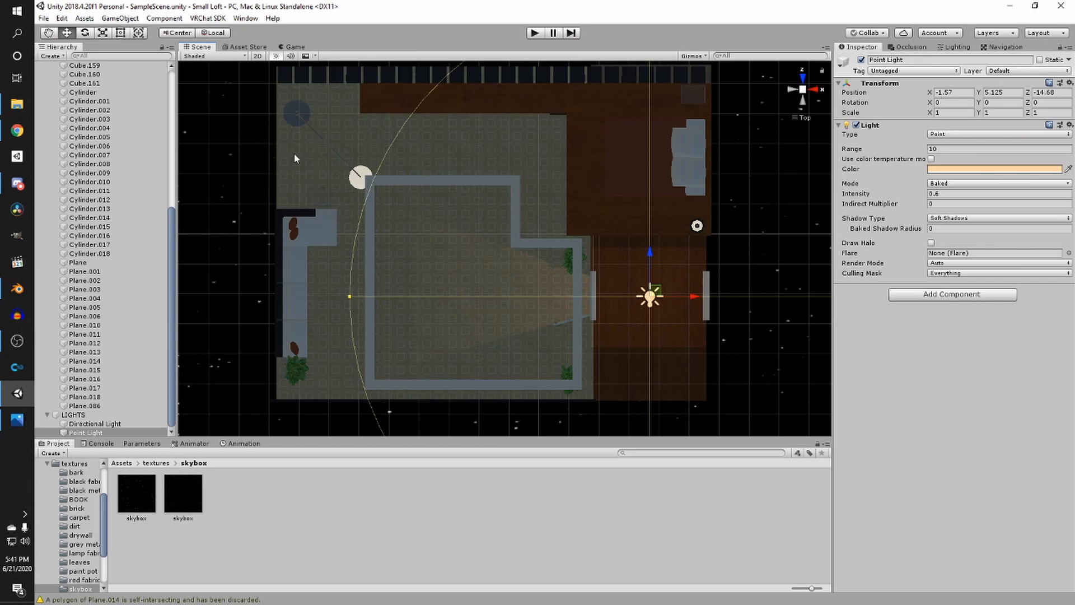
# - Switch the Scene view's shading mode to Wireframe
pyautogui.click(205, 56)
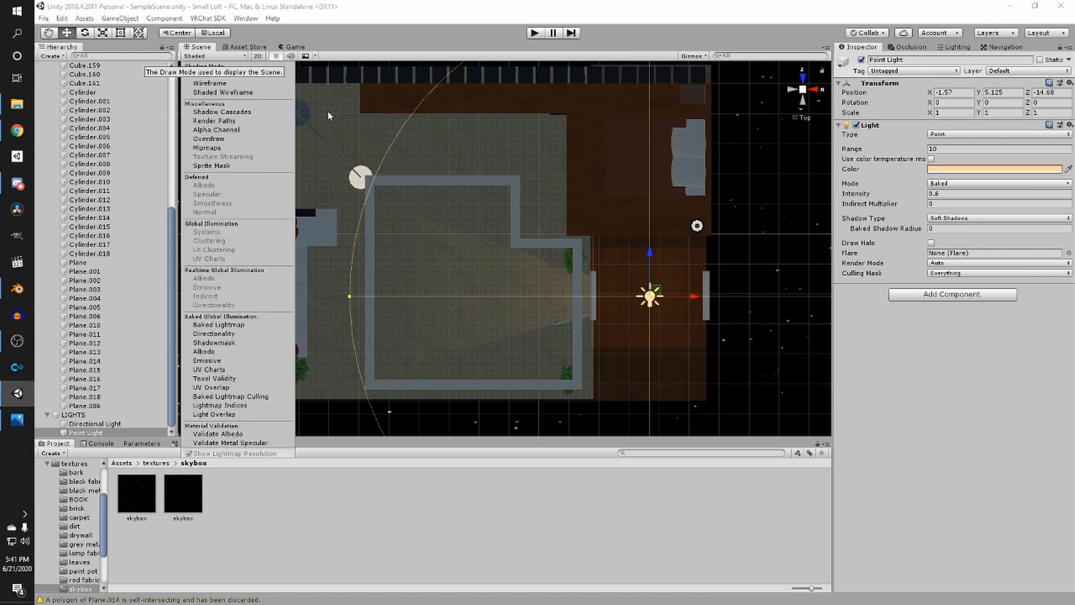
pyautogui.click(208, 83)
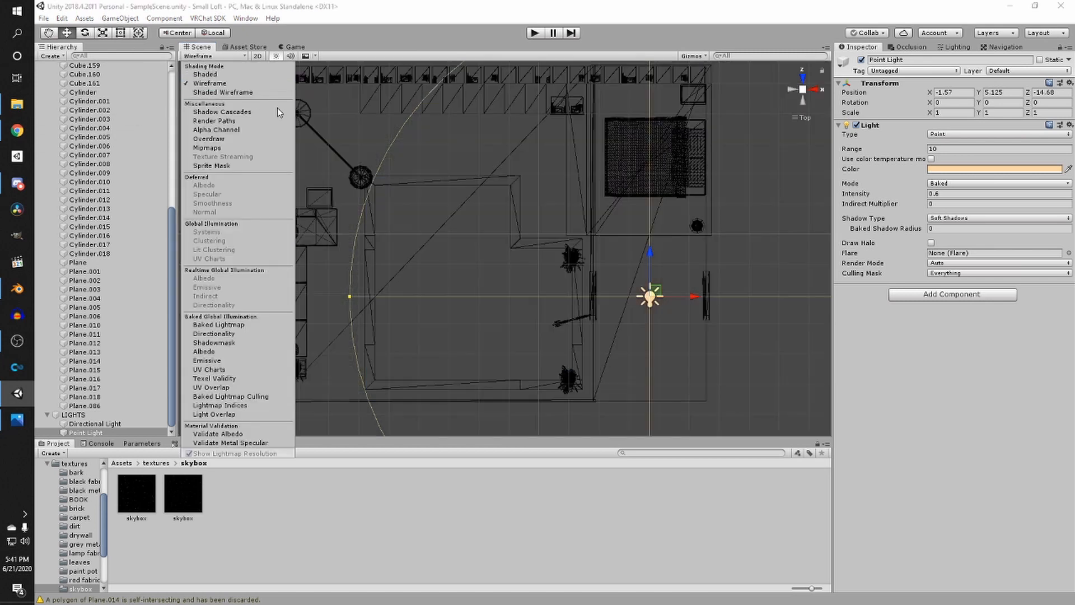
pyautogui.scroll(-3, 560, 257)
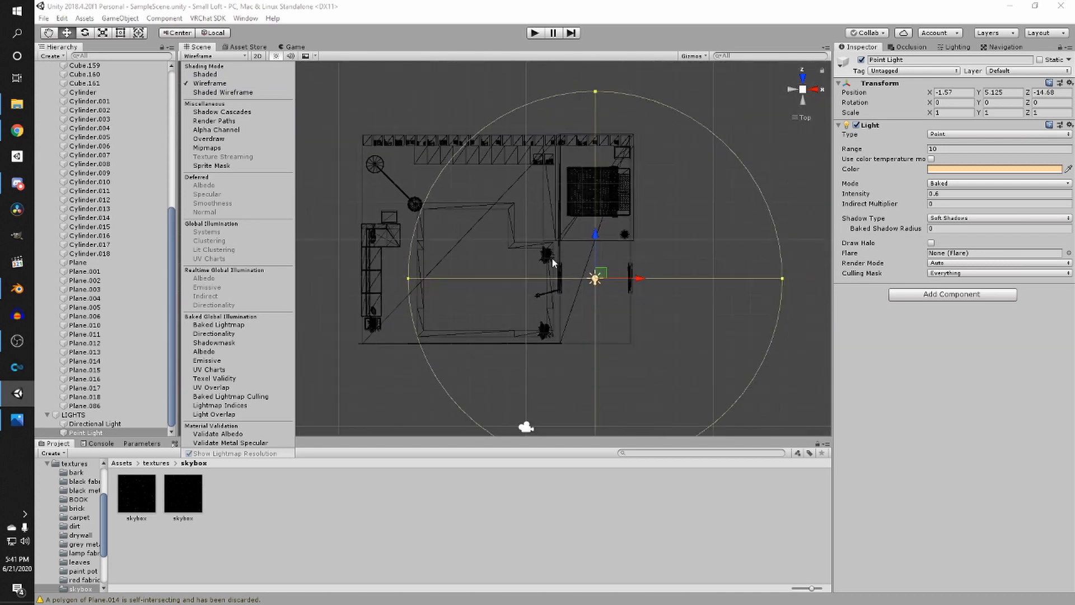
pyautogui.scroll(4, 544, 256)
pyautogui.keyDown('alt'); pyautogui.moveTo(425, 321); pyautogui.dragTo(533, 247); pyautogui.keyUp('alt')
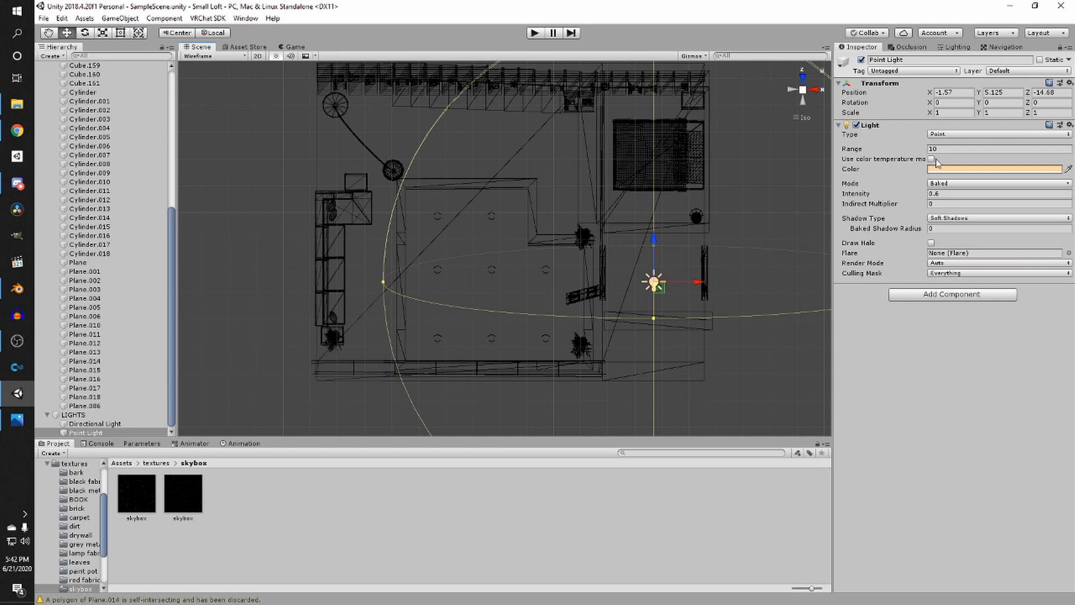
# - Duplicate the point light and position the copies across the loft's main room in the overhead view
pyautogui.moveTo(685, 256)
pyautogui.keyDown('alt'); pyautogui.mouseDown()
pyautogui.moveTo(706, 263)
pyautogui.moveTo(674, 258)
pyautogui.mouseUp(); pyautogui.keyUp('alt')
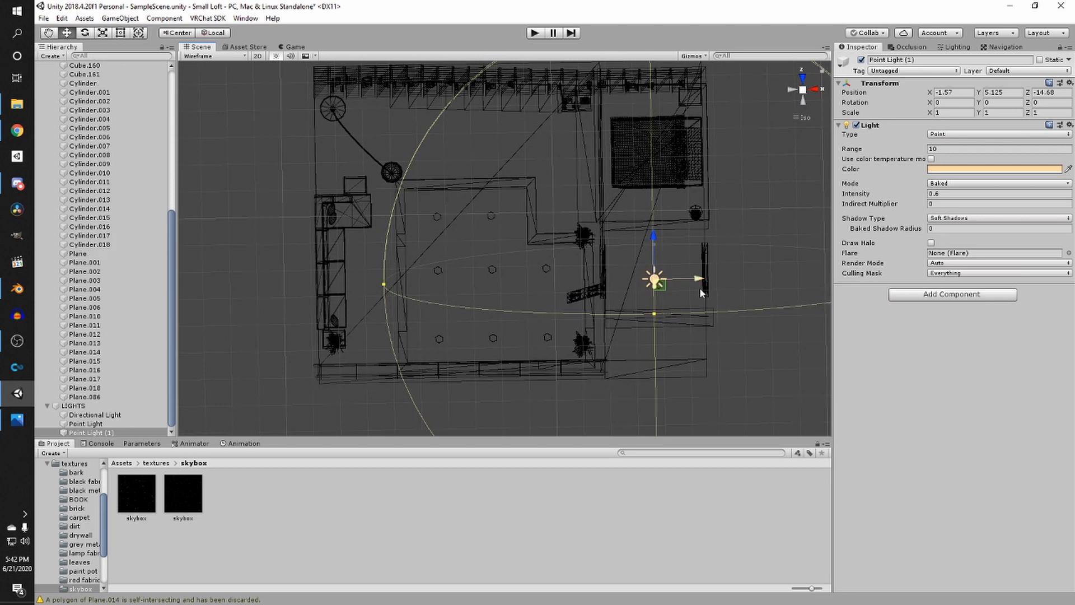
pyautogui.moveTo(700, 283); pyautogui.dragTo(538, 279)
pyautogui.hotkey('ctrl', 'd')
pyautogui.moveTo(492, 234); pyautogui.dragTo(492, 180)
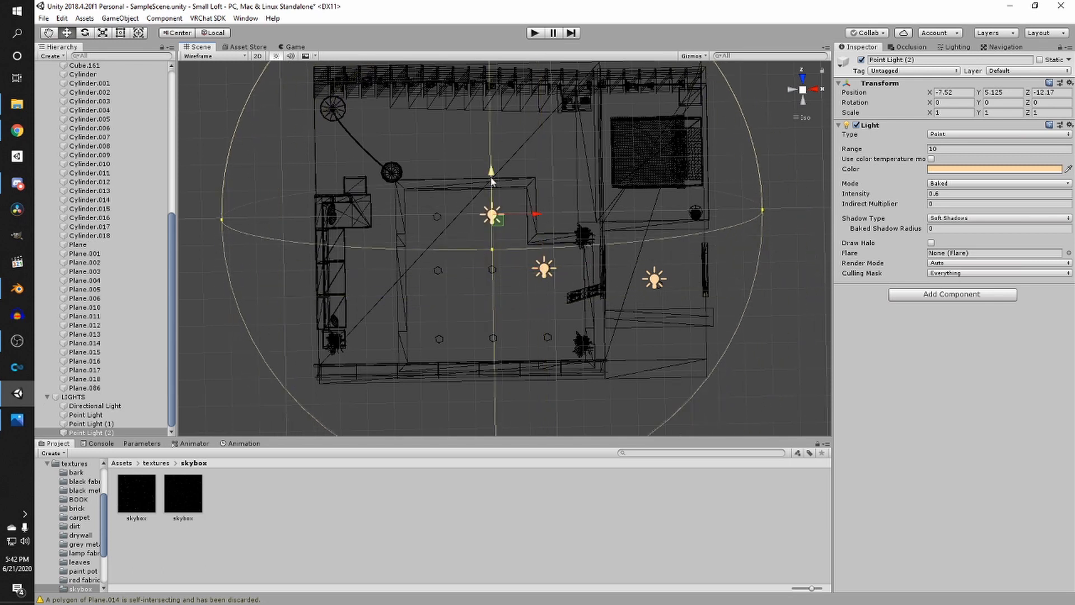
pyautogui.click(519, 217)
pyautogui.click(499, 216)
pyautogui.moveTo(535, 214); pyautogui.dragTo(481, 215)
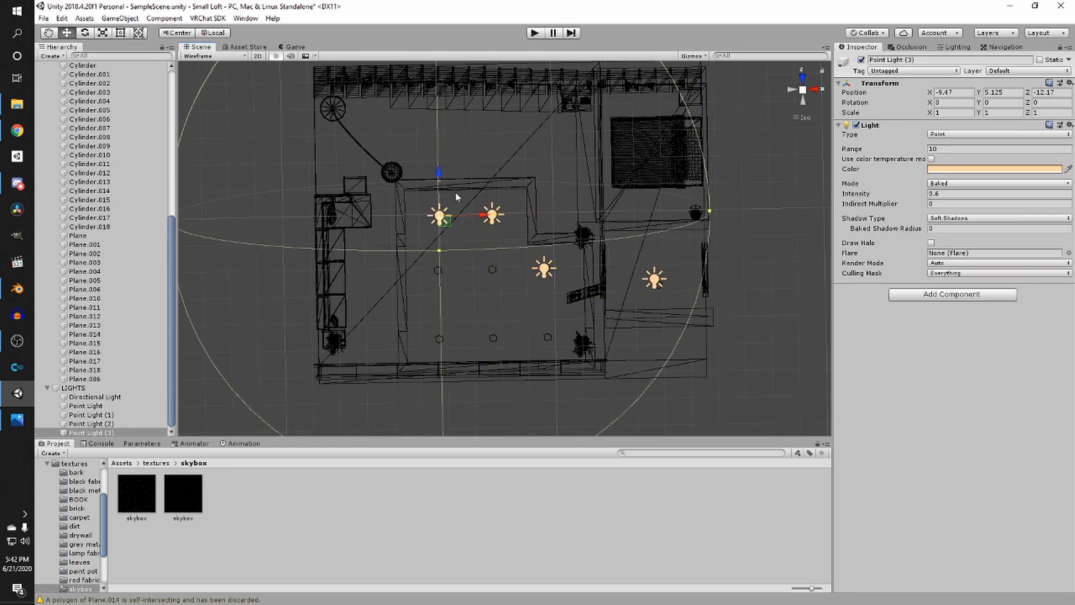
# - Duplicate more point lights and place them to complete a grid of lights over the main room
pyautogui.hotkey('ctrl', 'd')
pyautogui.moveTo(439, 174); pyautogui.dragTo(441, 227)
pyautogui.hotkey('ctrl', 'd')
pyautogui.moveTo(480, 268); pyautogui.dragTo(531, 274)
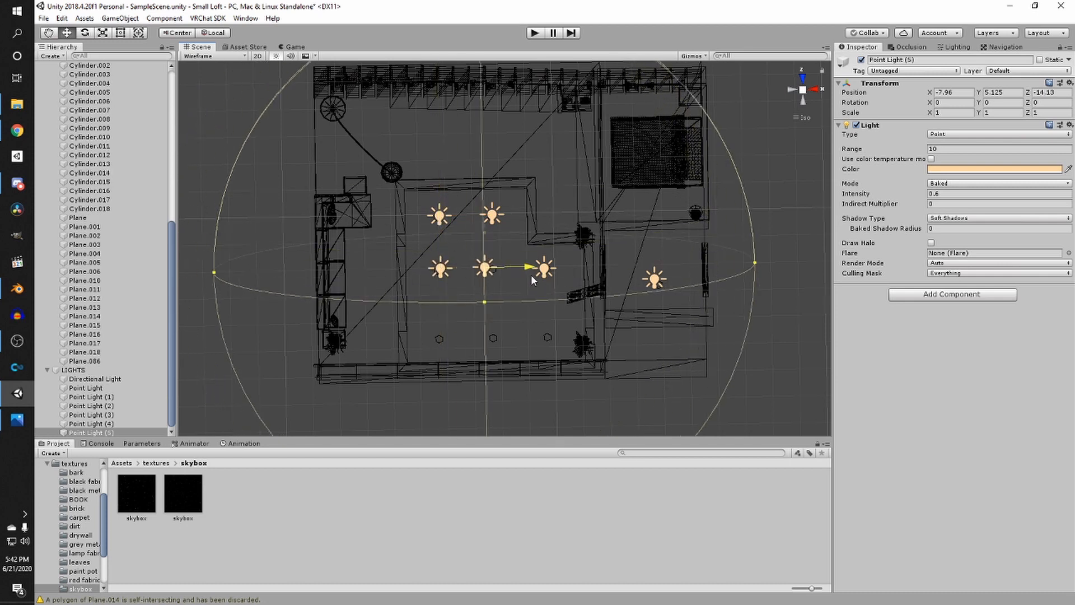
pyautogui.hotkey('ctrl', 'd')
pyautogui.moveTo(492, 227); pyautogui.dragTo(494, 293)
pyautogui.hotkey('ctrl', 'd')
pyautogui.moveTo(521, 330); pyautogui.dragTo(479, 336)
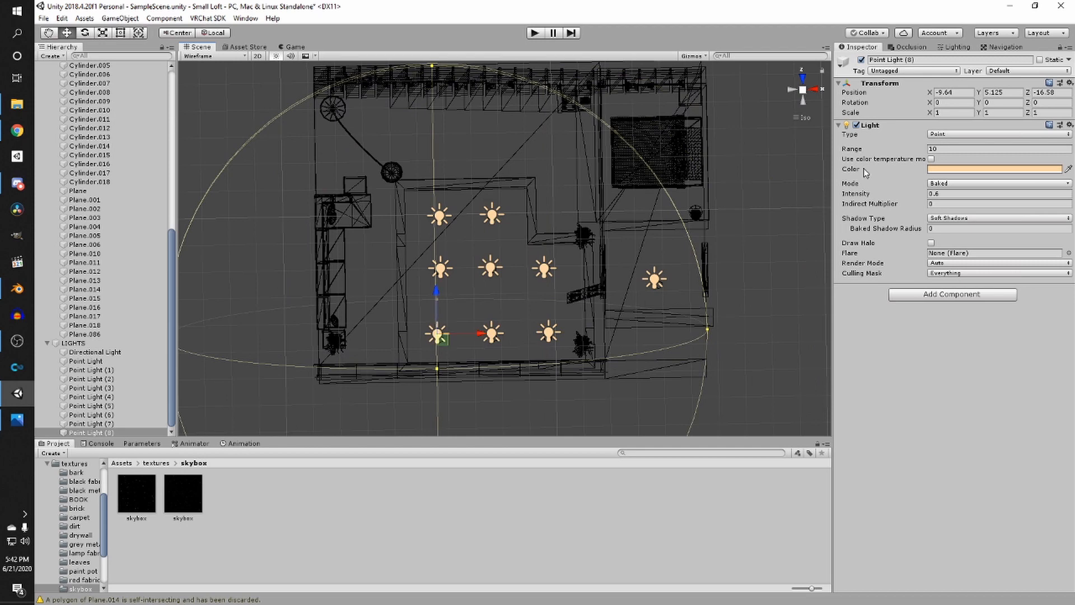
# - Return to a perspective view and switch the Scene view's shading mode back to Shaded
pyautogui.click(803, 90)
pyautogui.moveTo(667, 252); pyautogui.dragTo(717, 163, button='right')
pyautogui.moveTo(700, 202); pyautogui.dragTo(684, 570, button='middle')
pyautogui.moveTo(649, 280); pyautogui.dragTo(660, 334, button='middle')
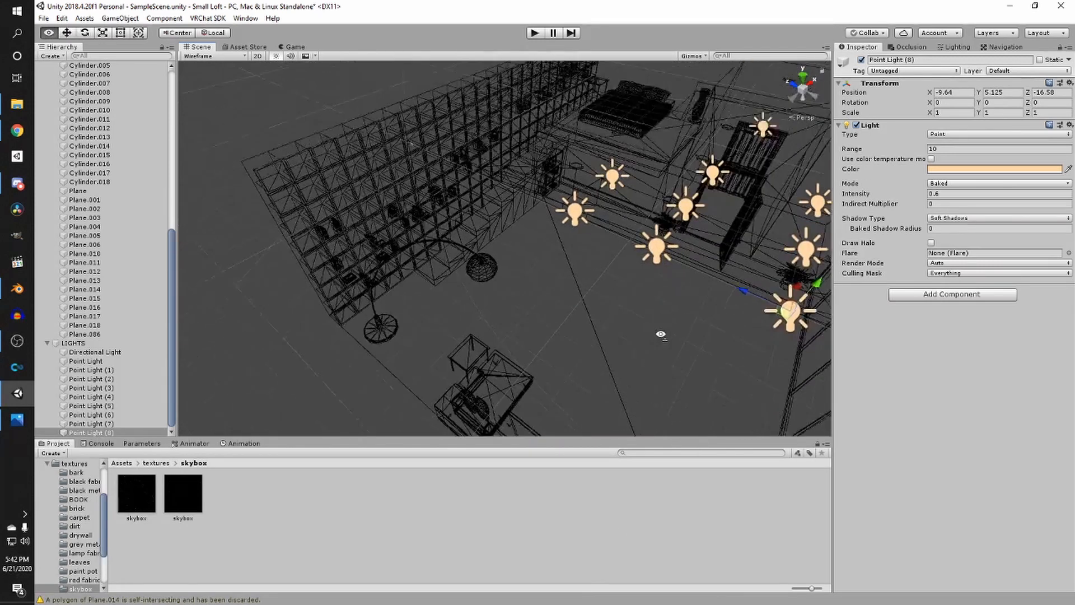
pyautogui.moveTo(661, 334); pyautogui.dragTo(655, 216, button='right')
pyautogui.click(224, 57)
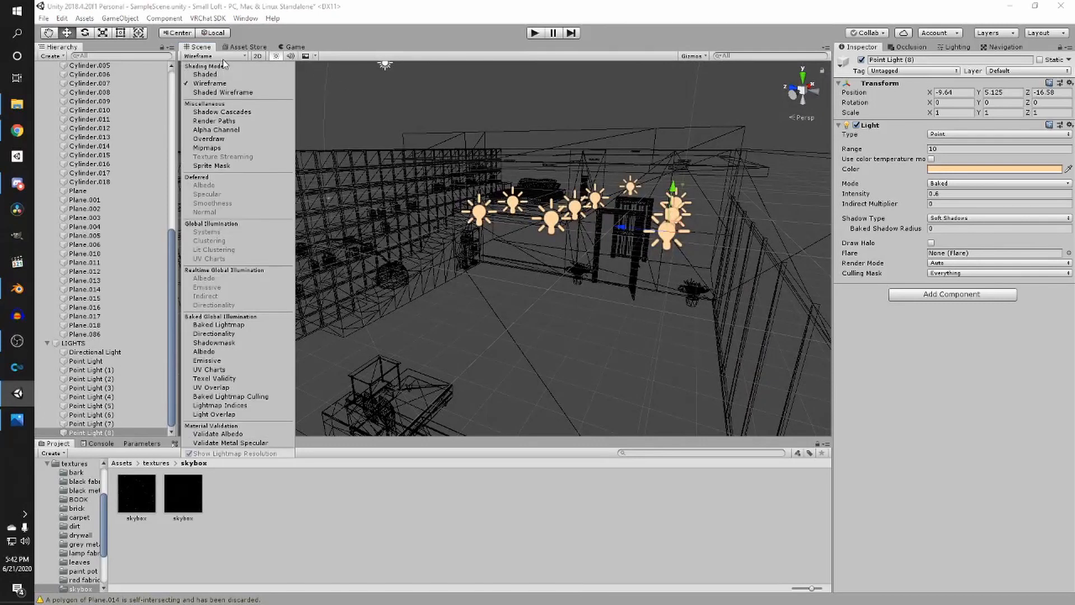
pyautogui.click(206, 77)
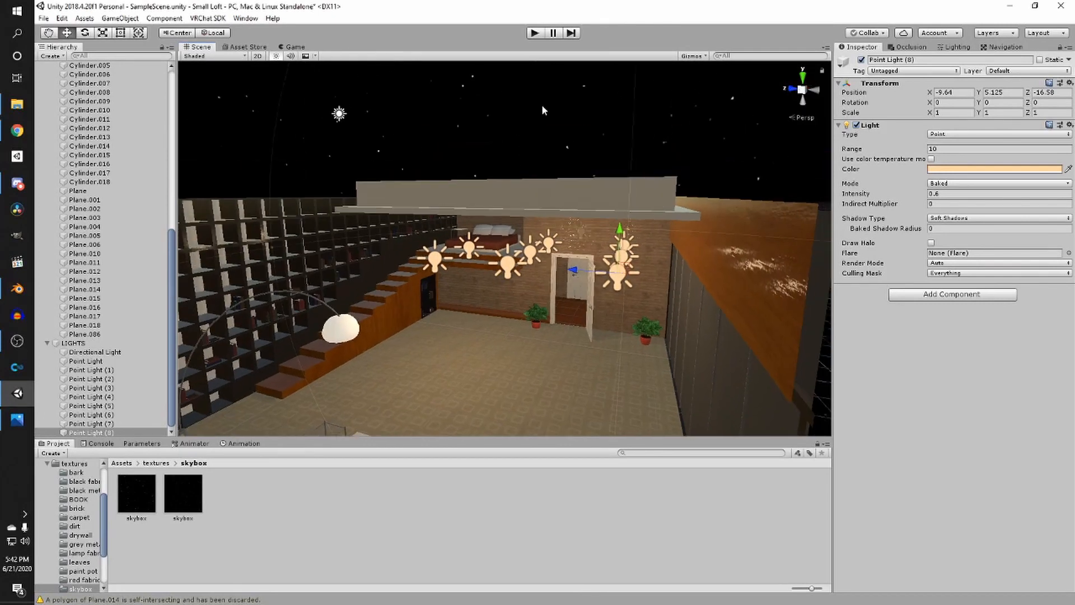
# - Inspect the placed point lights from inside the loft, selecting individual lights to check their positions
pyautogui.click(542, 105)
pyautogui.scroll(5, 539, 196)
pyautogui.moveTo(529, 227); pyautogui.dragTo(525, 185, button='middle')
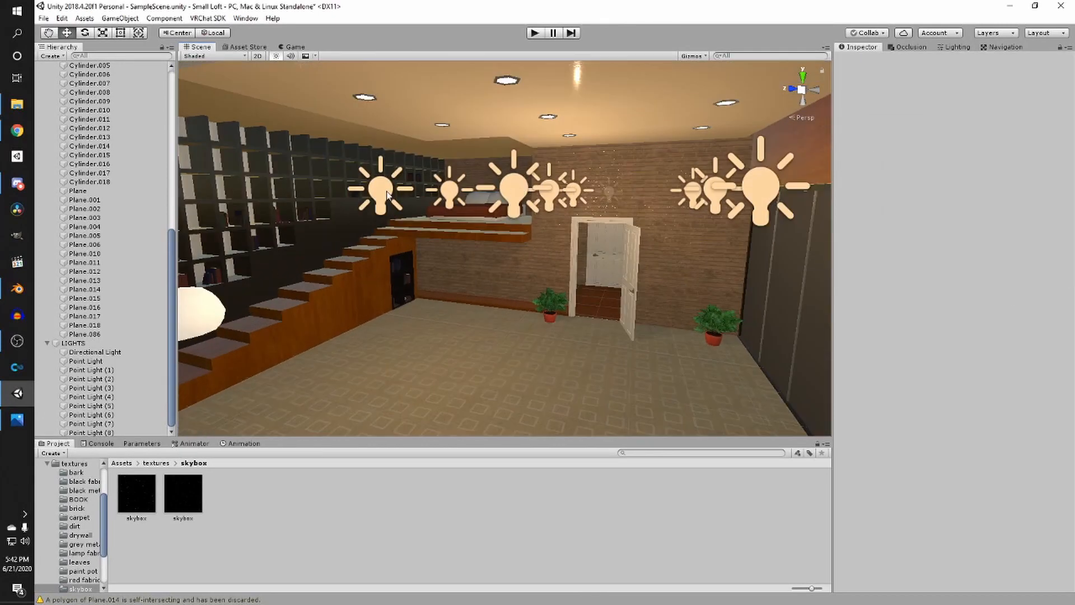
pyautogui.click(388, 195)
pyautogui.moveTo(387, 195); pyautogui.dragTo(448, 175, button='right')
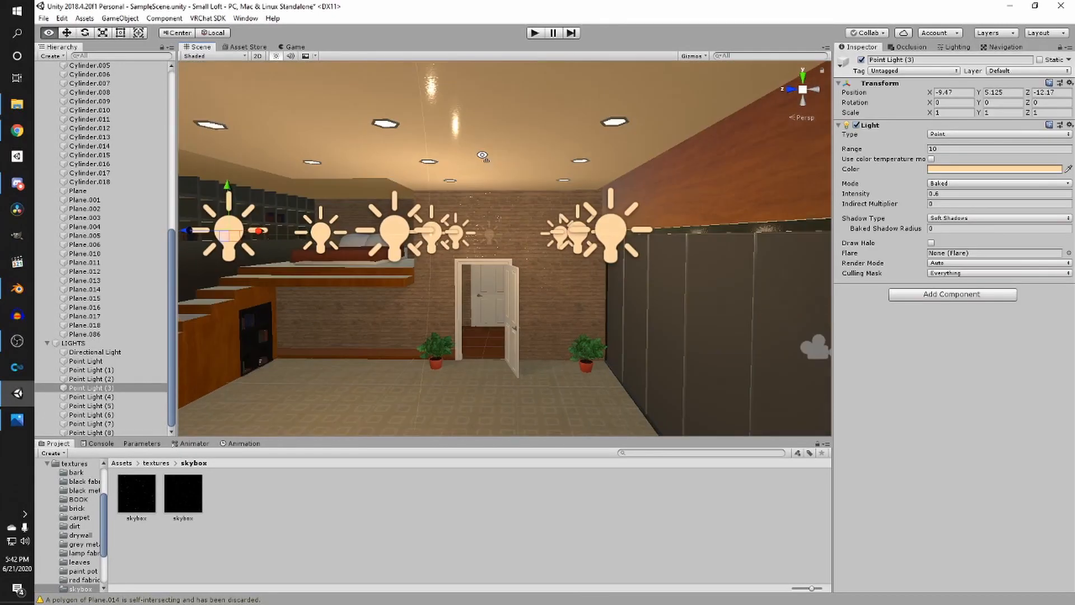
pyautogui.moveTo(336, 238); pyautogui.dragTo(385, 214, button='middle')
pyautogui.keyDown('shift'); pyautogui.click(390, 206); pyautogui.keyUp('shift')
pyautogui.click(400, 189)
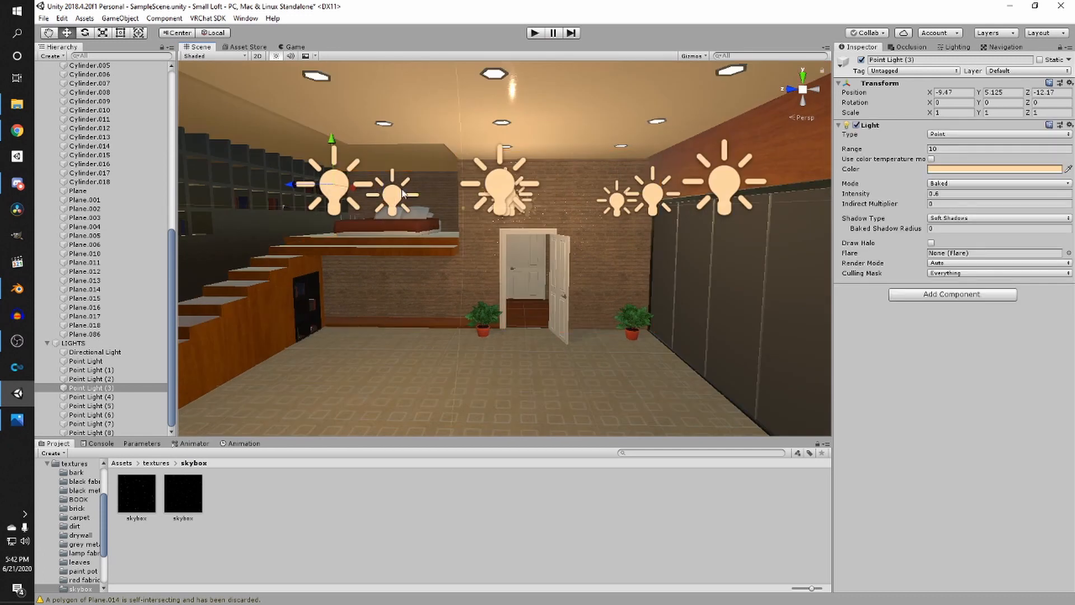
pyautogui.keyDown('shift'); pyautogui.click(338, 184); pyautogui.keyUp('shift')
pyautogui.moveTo(337, 184); pyautogui.dragTo(426, 193, button='right')
pyautogui.moveTo(427, 193); pyautogui.dragTo(742, 151, button='middle')
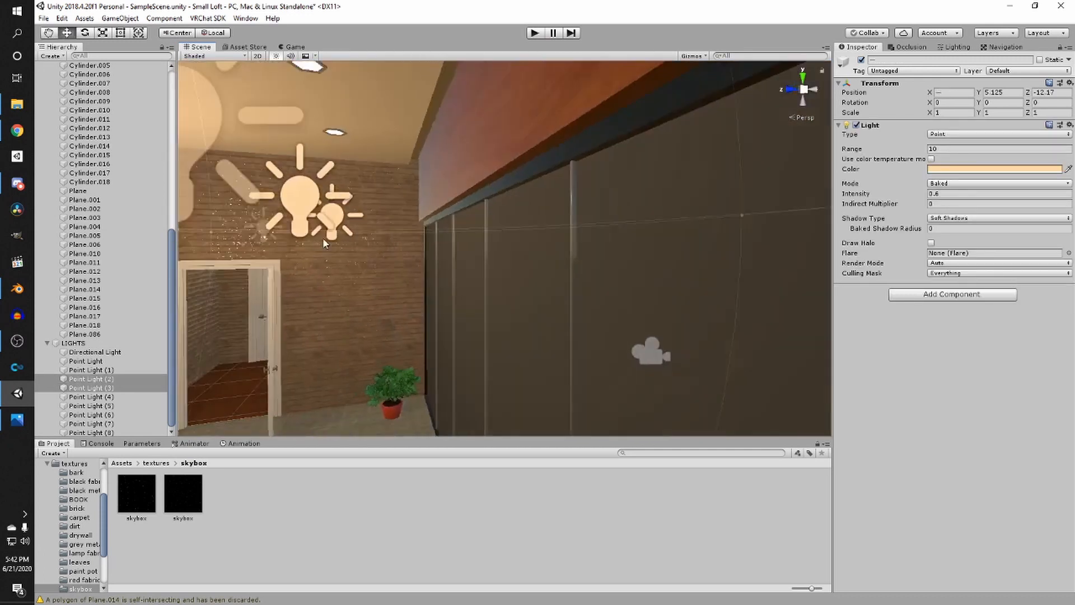
# - Select all nine point lights and set their Range to 5
pyautogui.click(86, 361)
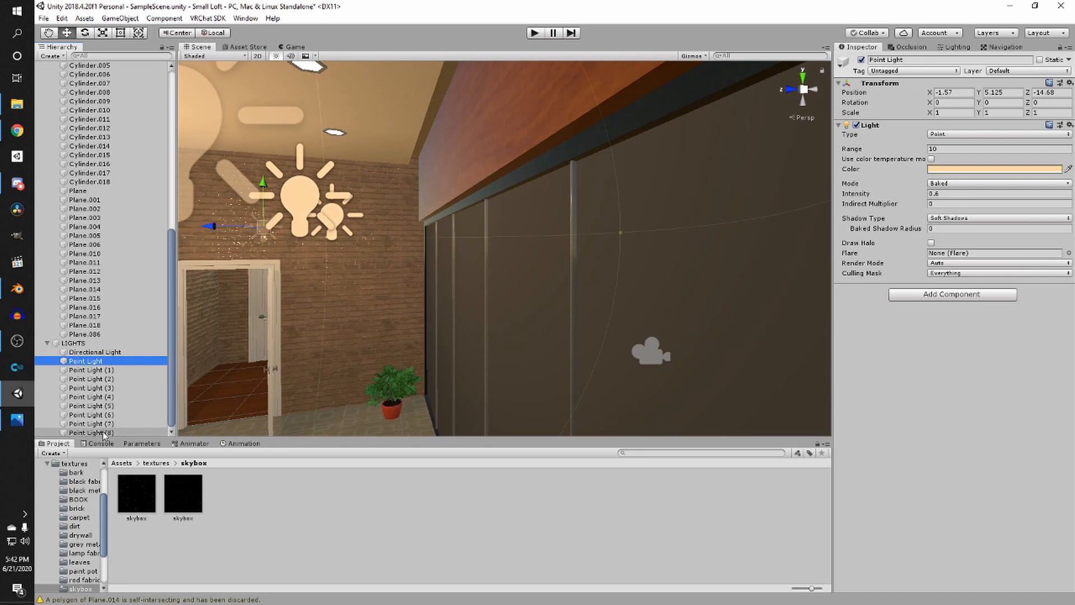
pyautogui.keyDown('shift'); pyautogui.click(86, 433); pyautogui.keyUp('shift')
pyautogui.click(933, 150)
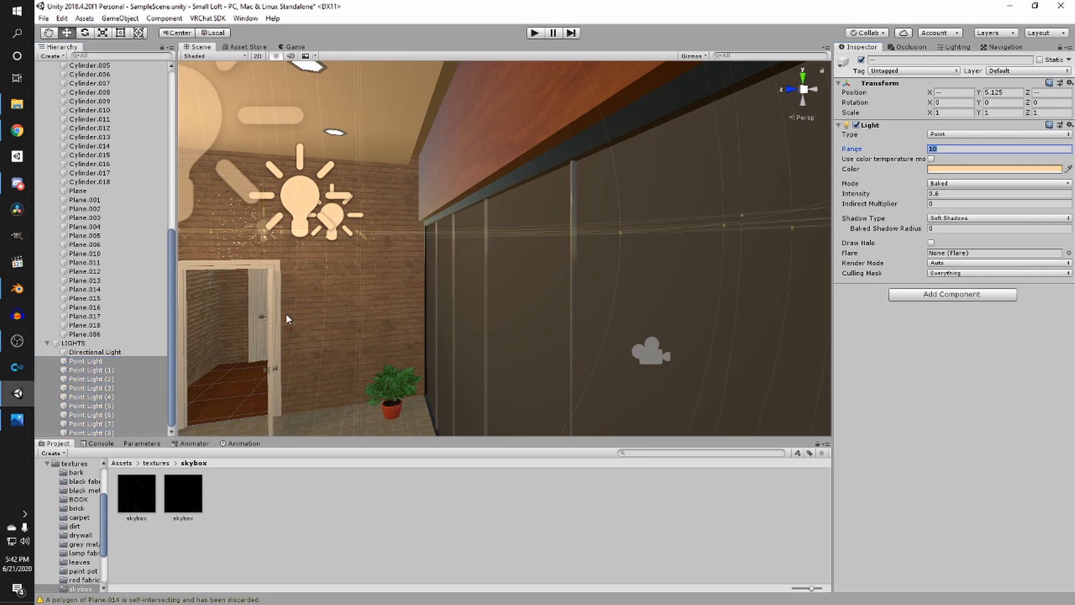
pyautogui.moveTo(286, 320); pyautogui.dragTo(467, 280, button='middle')
pyautogui.keyDown('alt'); pyautogui.moveTo(464, 283); pyautogui.dragTo(543, 313); pyautogui.keyUp('alt')
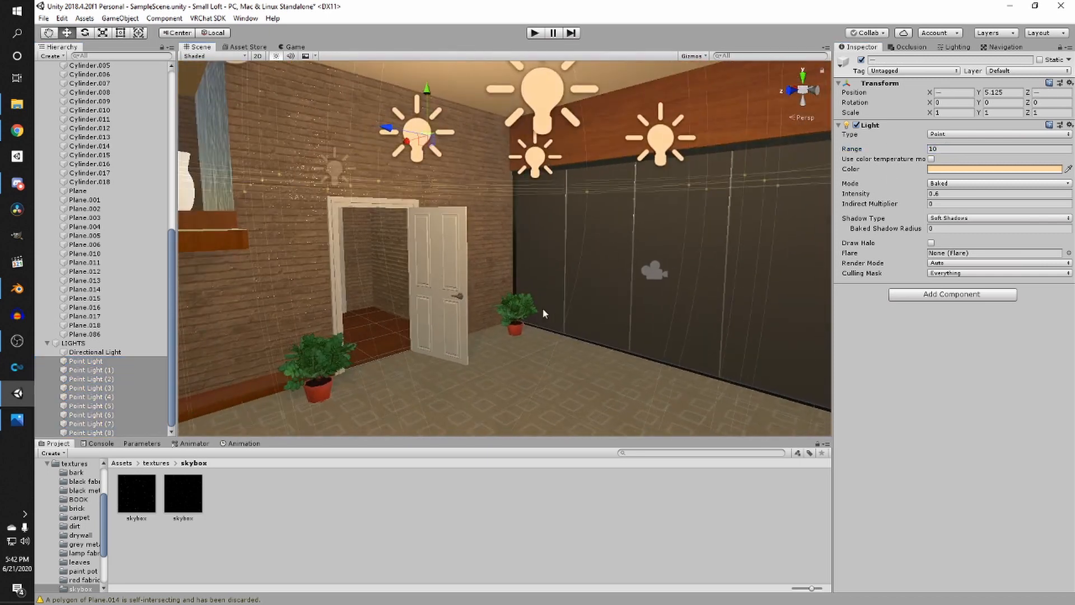
pyautogui.write('5')
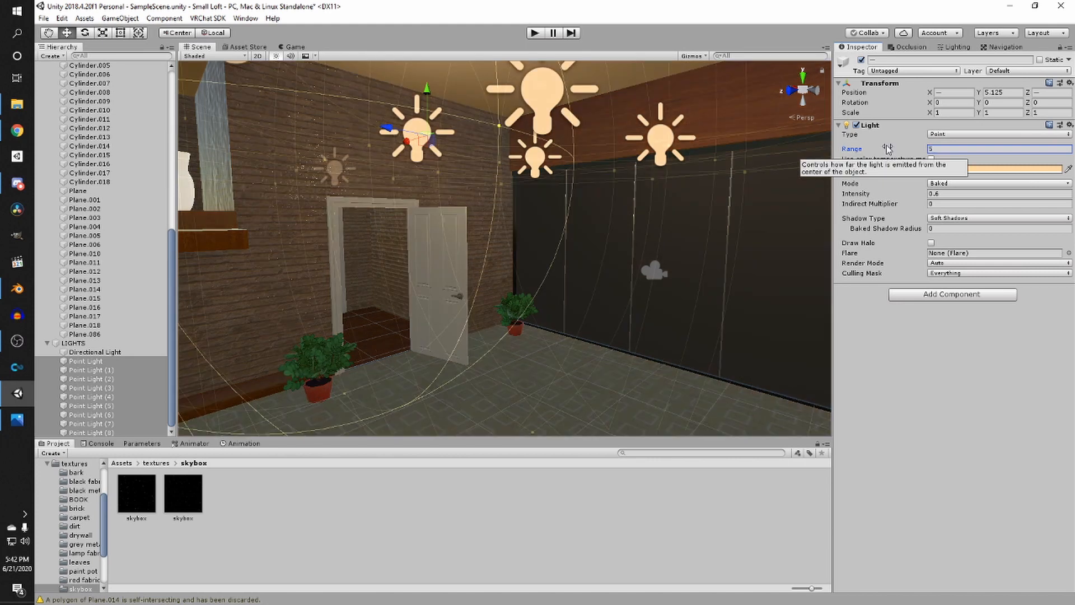
# - Lower the selected point lights to a height of about 4.57 and set their Range to 8
pyautogui.scroll(-3, 612, 184)
pyautogui.moveTo(451, 128); pyautogui.dragTo(468, 158)
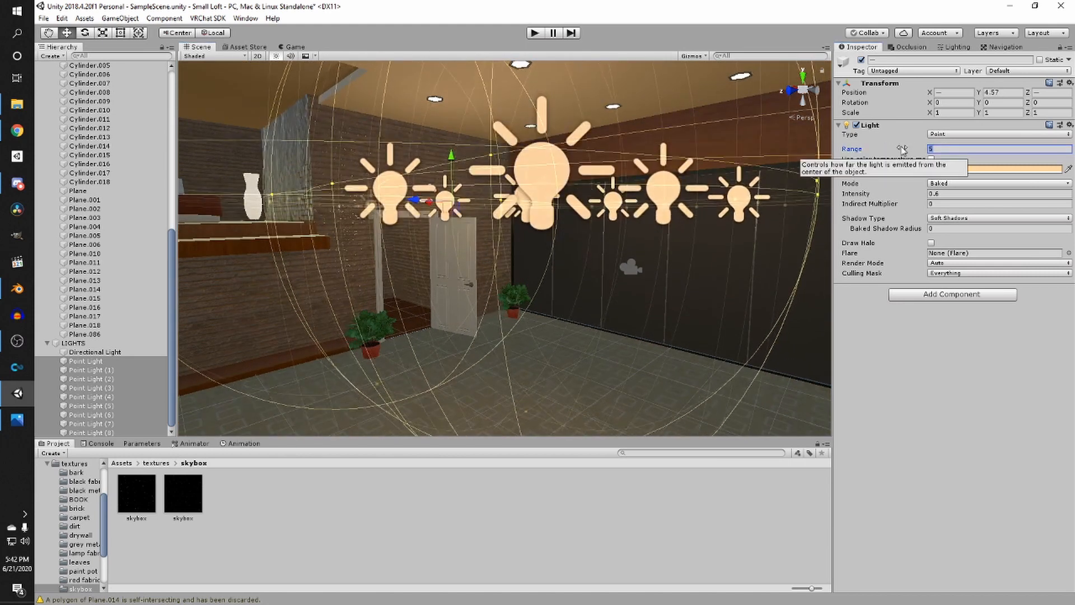
pyautogui.write('8')
# - Reselect all the point lights and set their Range to 4
pyautogui.scroll(-3, 518, 208)
pyautogui.moveTo(518, 208); pyautogui.dragTo(483, 175, button='middle')
pyautogui.click(448, 258)
pyautogui.scroll(3, 536, 225)
pyautogui.moveTo(536, 225); pyautogui.dragTo(437, 297, button='right')
pyautogui.scroll(-2, 425, 302)
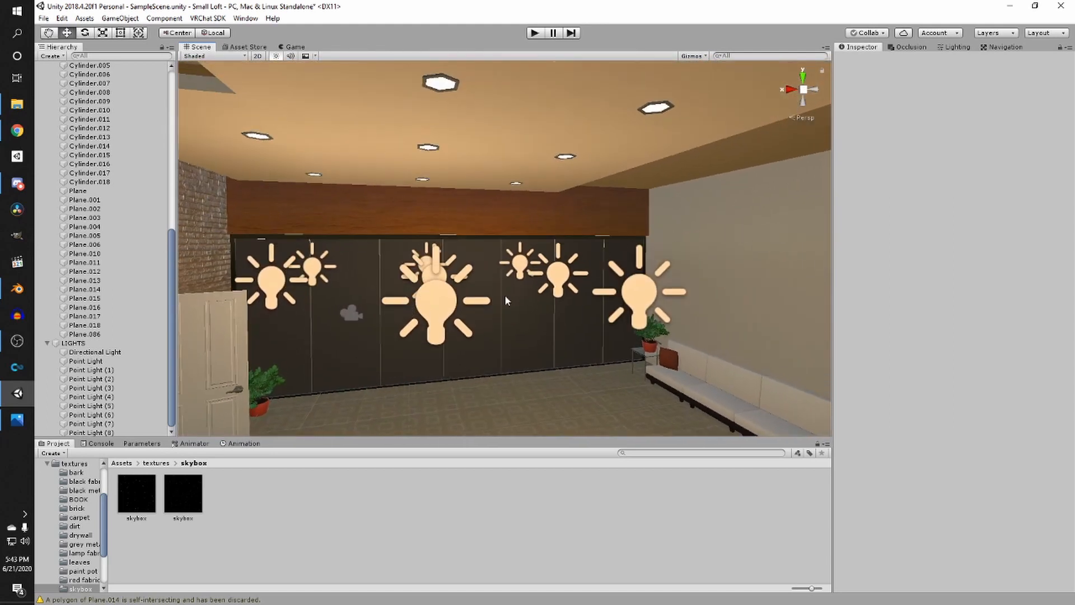
pyautogui.click(104, 361)
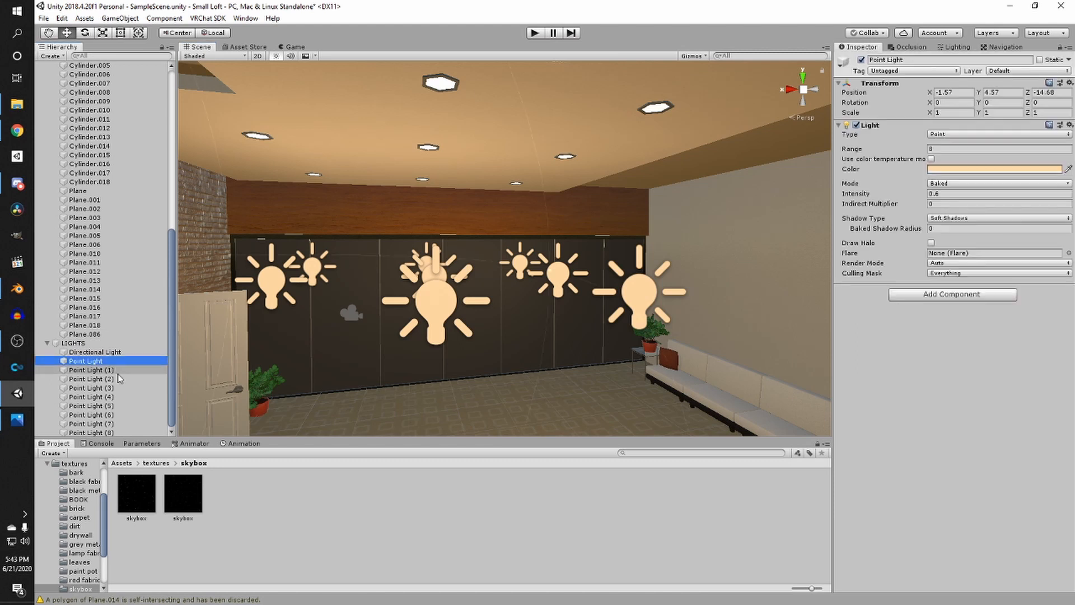
pyautogui.keyDown('shift'); pyautogui.click(89, 432); pyautogui.keyUp('shift')
pyautogui.click(873, 147)
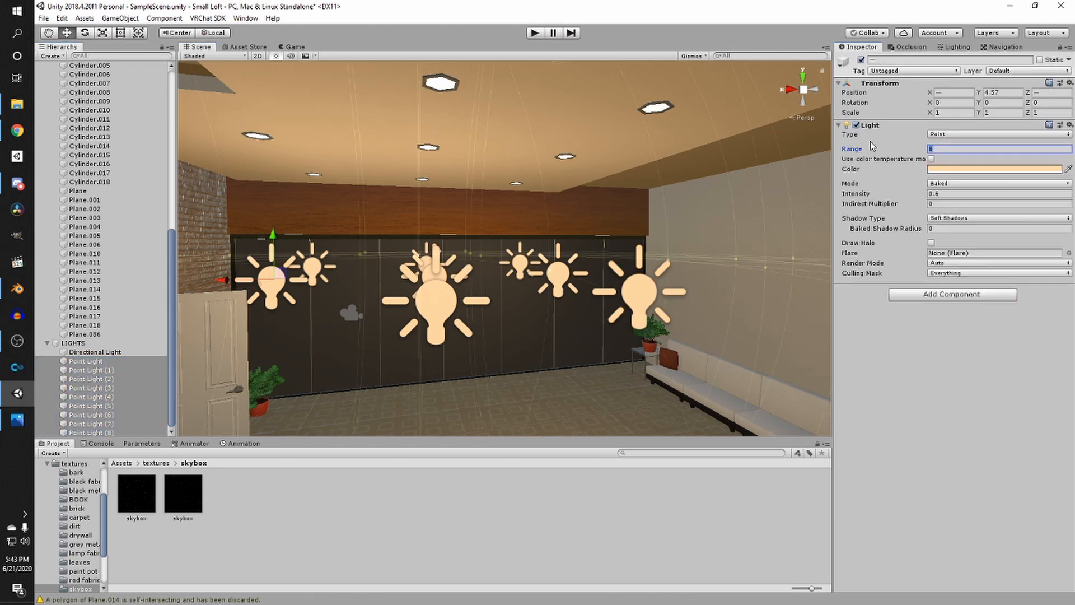
pyautogui.write('4')
# - Toggle the LIGHTS group's active checkbox to compare the scene, ending with the group disabled
pyautogui.scroll(-5, 709, 167)
pyautogui.keyDown('alt'); pyautogui.moveTo(709, 167); pyautogui.dragTo(344, 175); pyautogui.keyUp('alt')
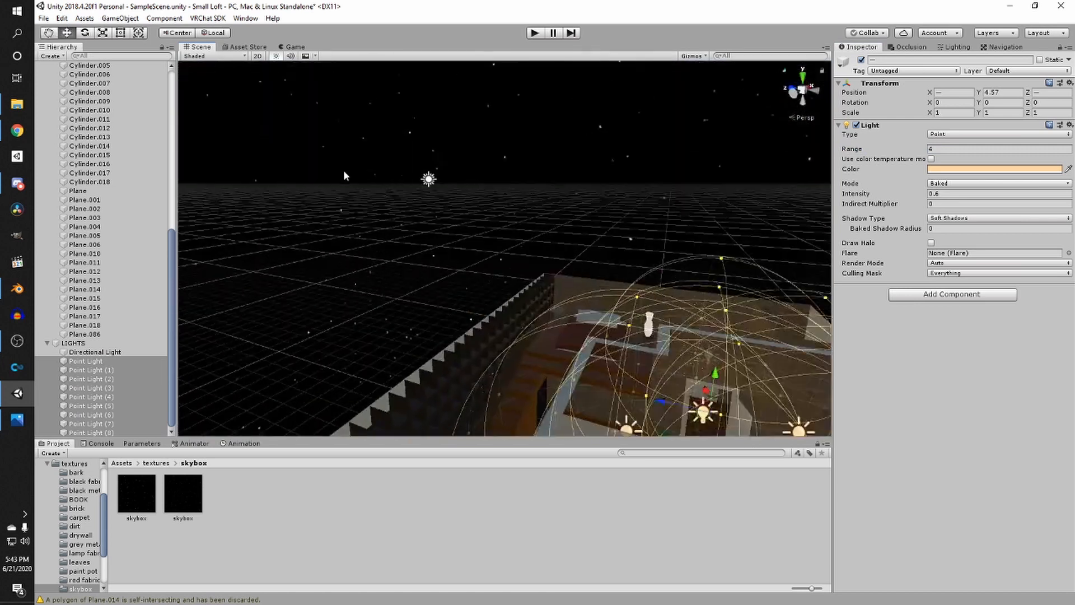
pyautogui.click(429, 182)
pyautogui.keyDown('alt'); pyautogui.moveTo(428, 182); pyautogui.dragTo(554, 278); pyautogui.keyUp('alt')
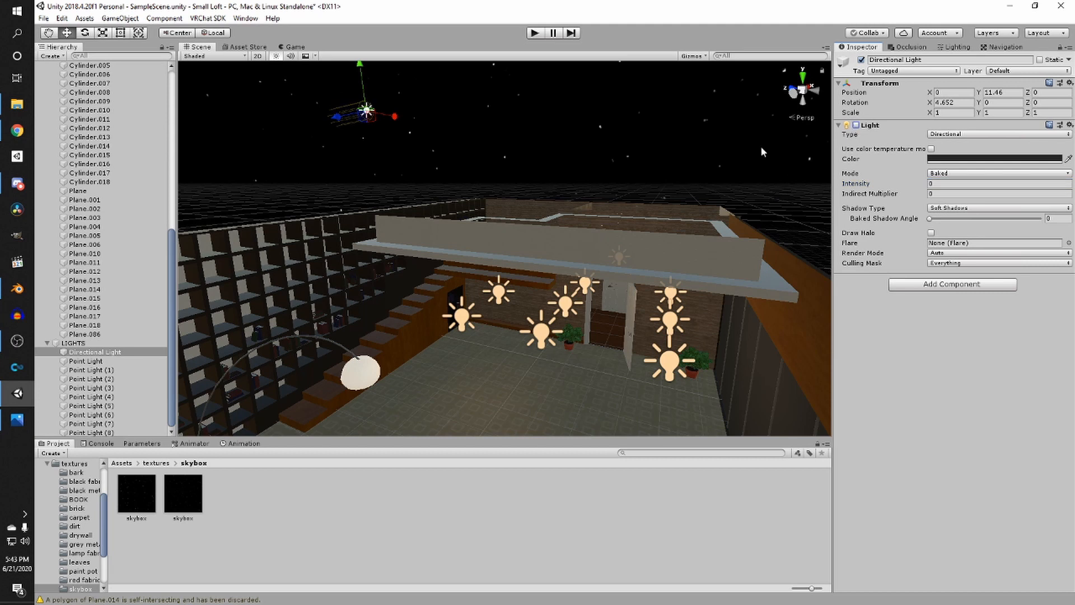
pyautogui.click(78, 343)
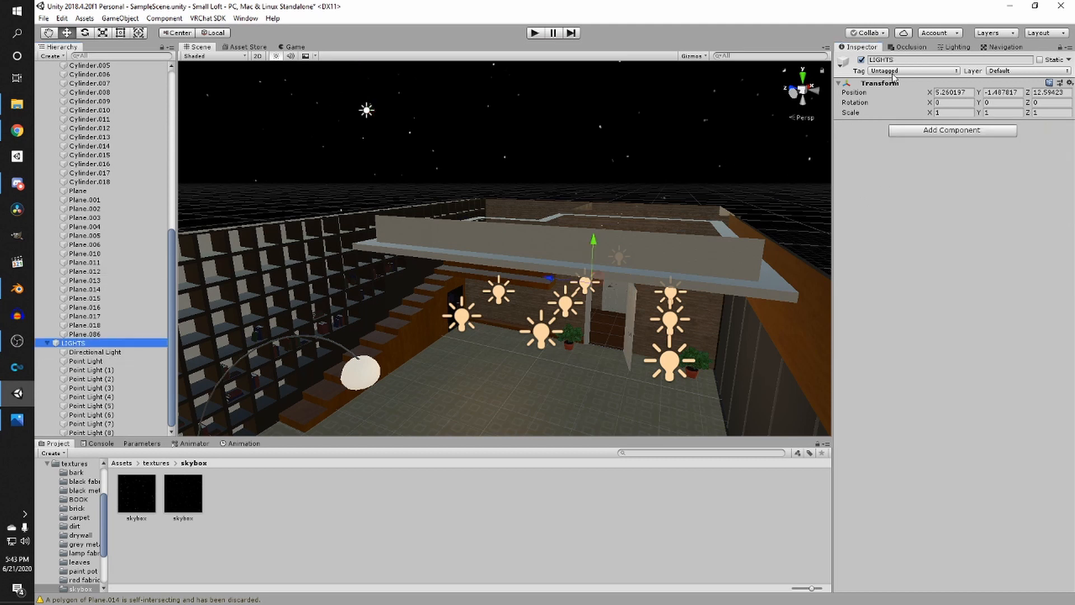
pyautogui.click(862, 59)
pyautogui.click(861, 60)
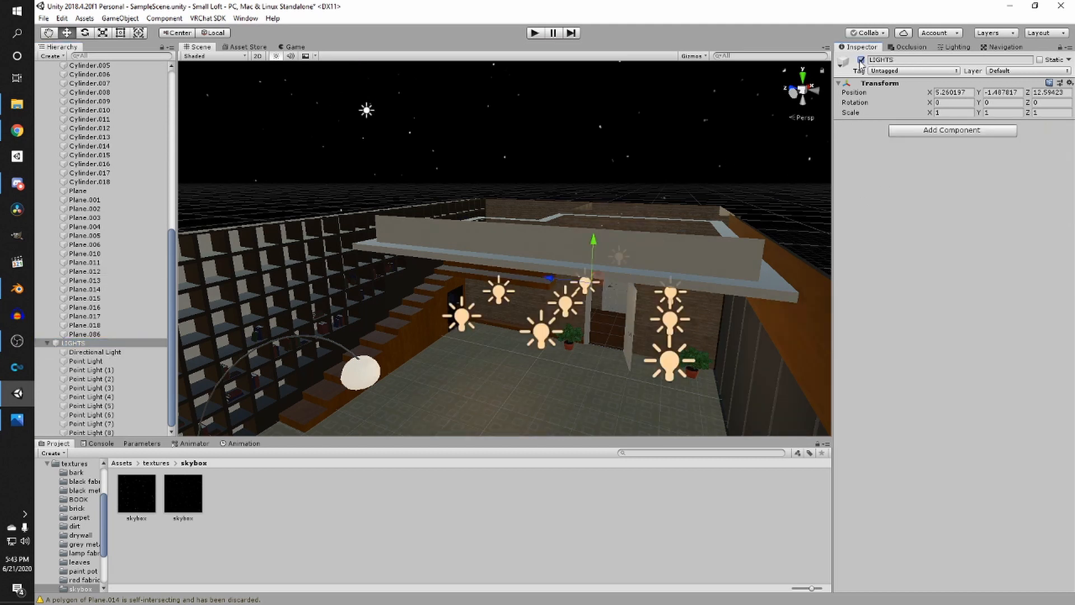
pyautogui.click(861, 60)
pyautogui.click(861, 60)
pyautogui.click(861, 60)
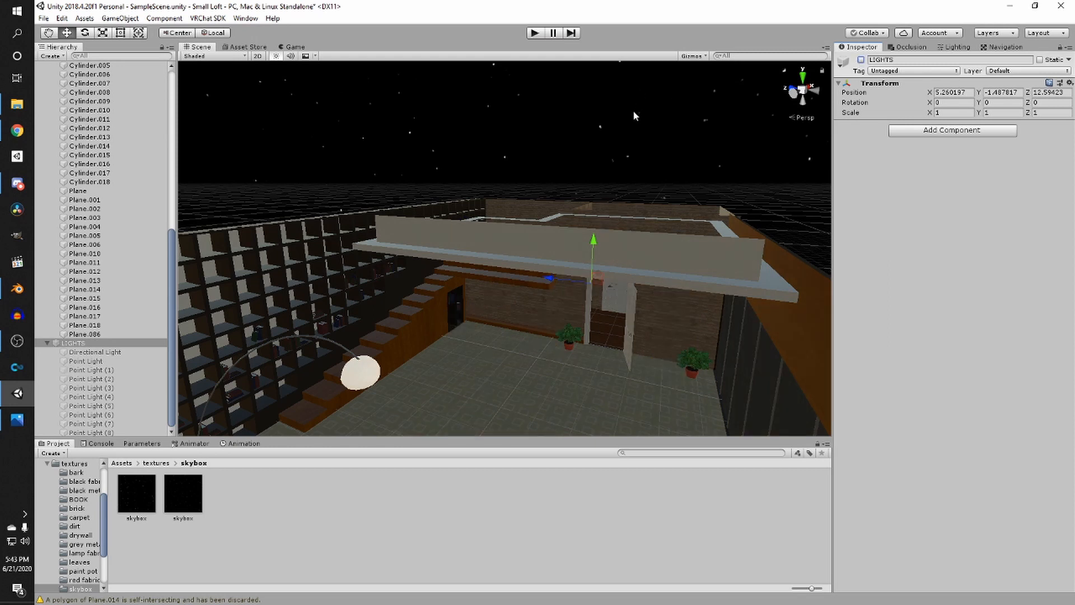
# - Set the Lighting window's environment lighting Source to Color
pyautogui.moveTo(634, 116); pyautogui.dragTo(557, 175, button='right')
pyautogui.scroll(-5, 557, 175)
pyautogui.moveTo(556, 175); pyautogui.dragTo(493, 186, button='middle')
pyautogui.scroll(8, 493, 186)
pyautogui.moveTo(494, 185); pyautogui.dragTo(569, 156, button='right')
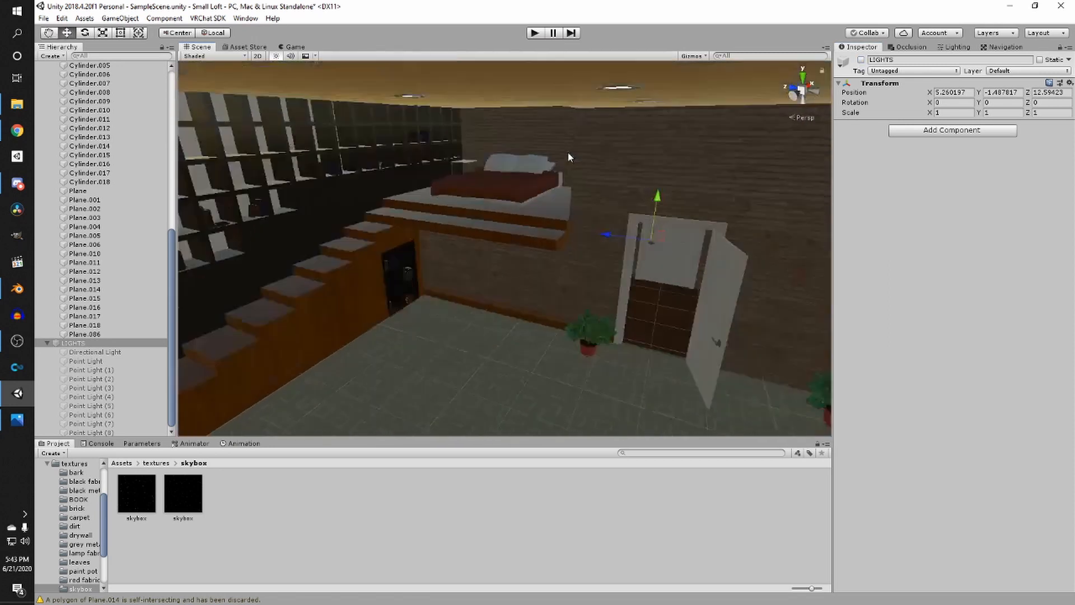
pyautogui.scroll(-5, 569, 156)
pyautogui.click(955, 47)
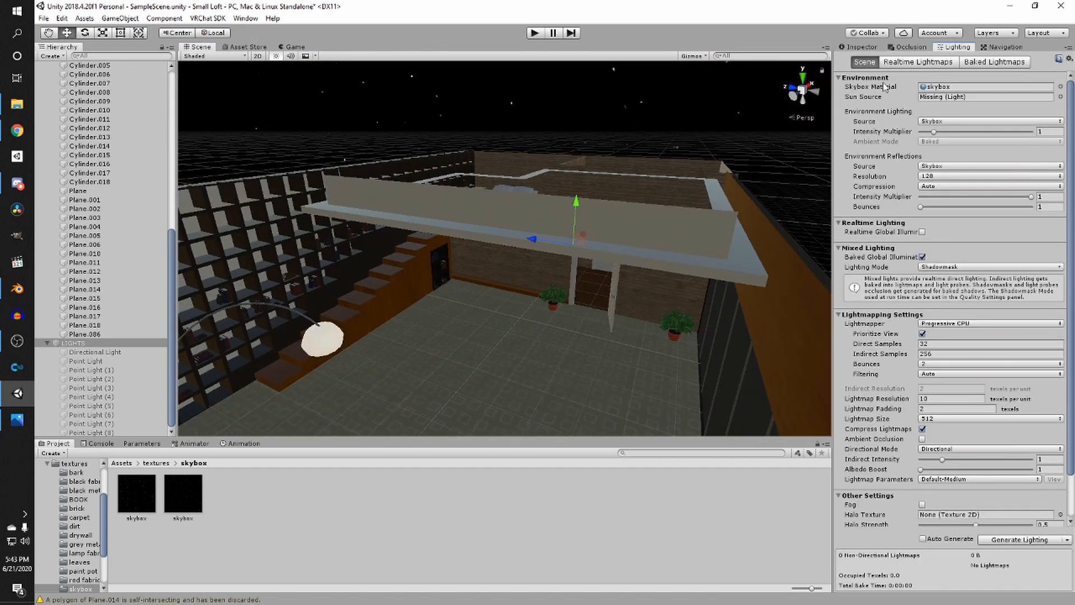
pyautogui.click(923, 120)
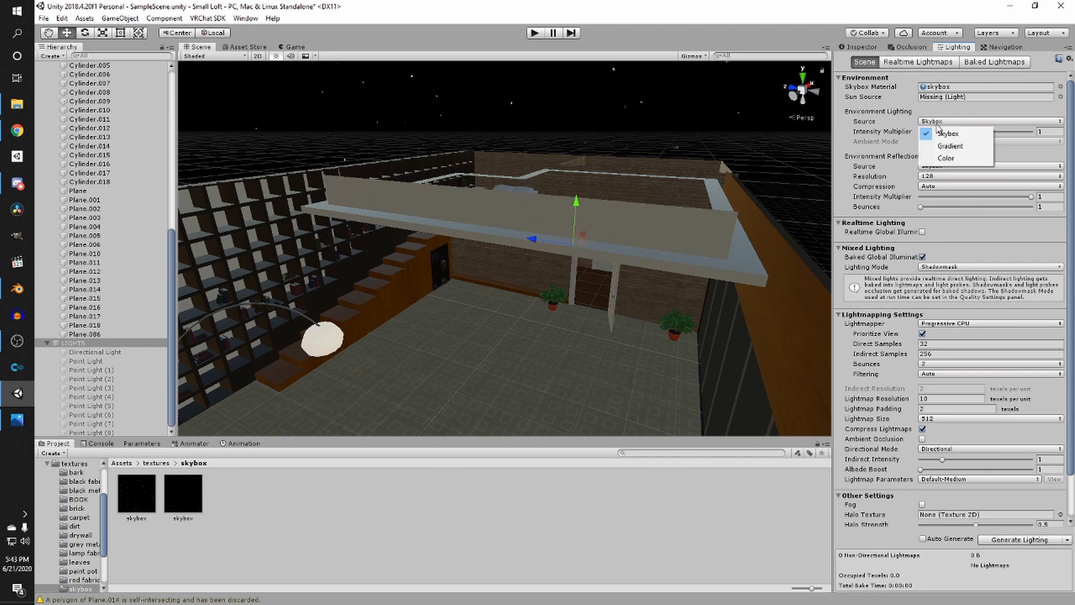
pyautogui.click(944, 157)
# - Set the Ambient Color to a dark blue, hexadecimal 0C1019
pyautogui.moveTo(672, 146); pyautogui.dragTo(577, 176, button='right')
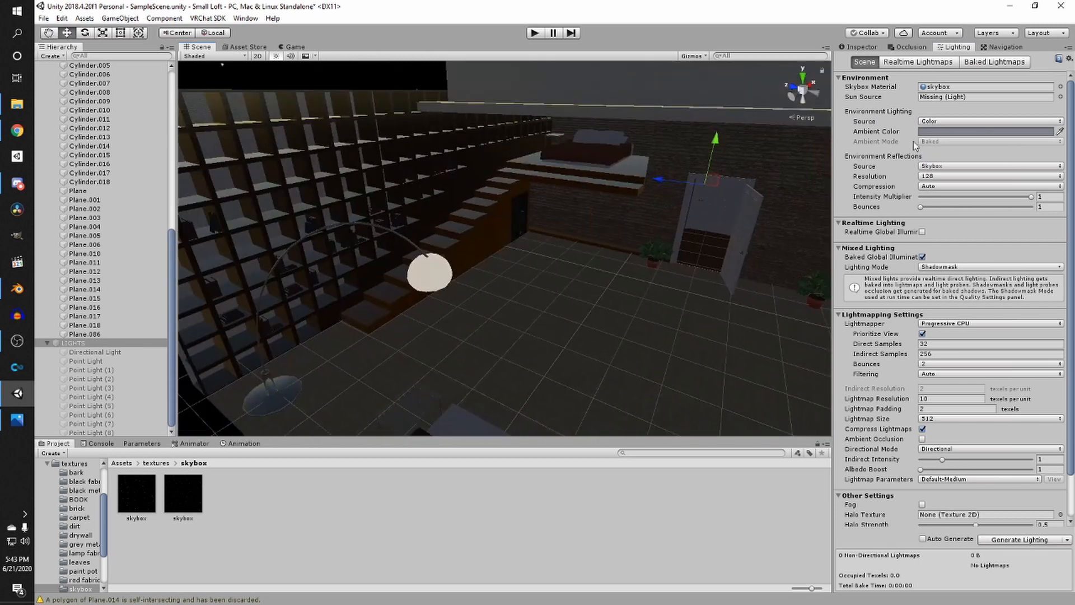
pyautogui.click(929, 131)
pyautogui.moveTo(891, 260); pyautogui.dragTo(914, 294)
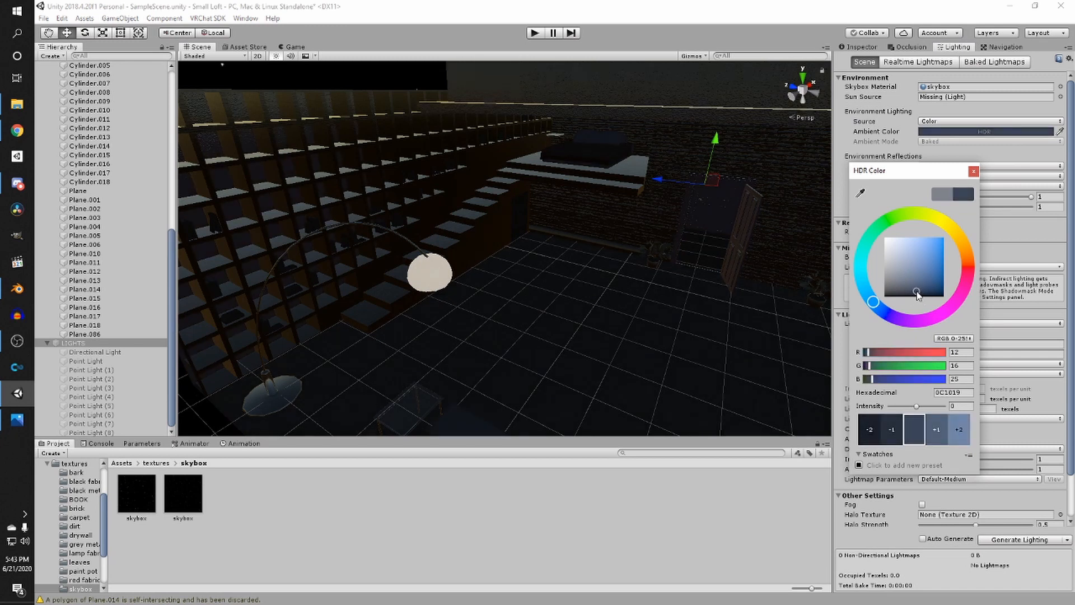
pyautogui.click(974, 170)
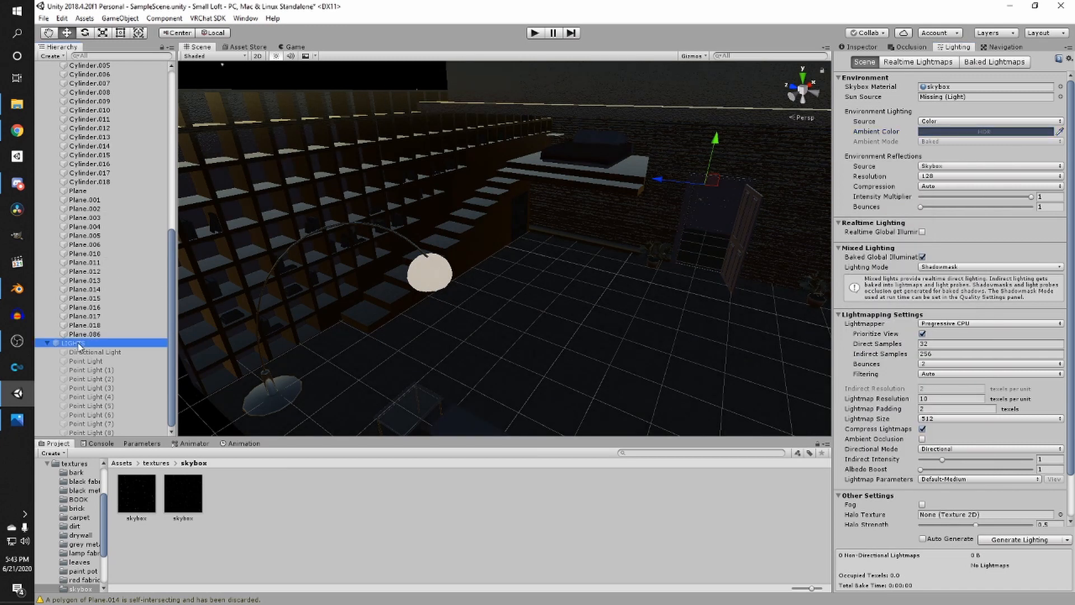
# - Re-enable the LIGHTS group and save the scene
pyautogui.click(856, 47)
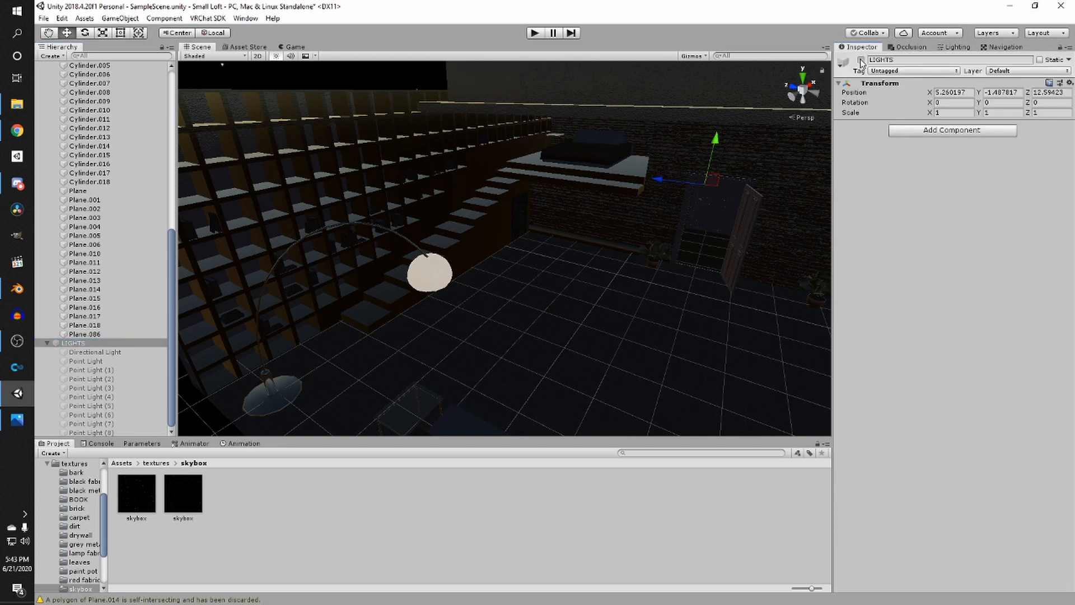
pyautogui.click(861, 60)
pyautogui.scroll(-6, 662, 112)
pyautogui.click(603, 123)
pyautogui.scroll(6, 640, 236)
pyautogui.moveTo(640, 236); pyautogui.dragTo(648, 286, button='right')
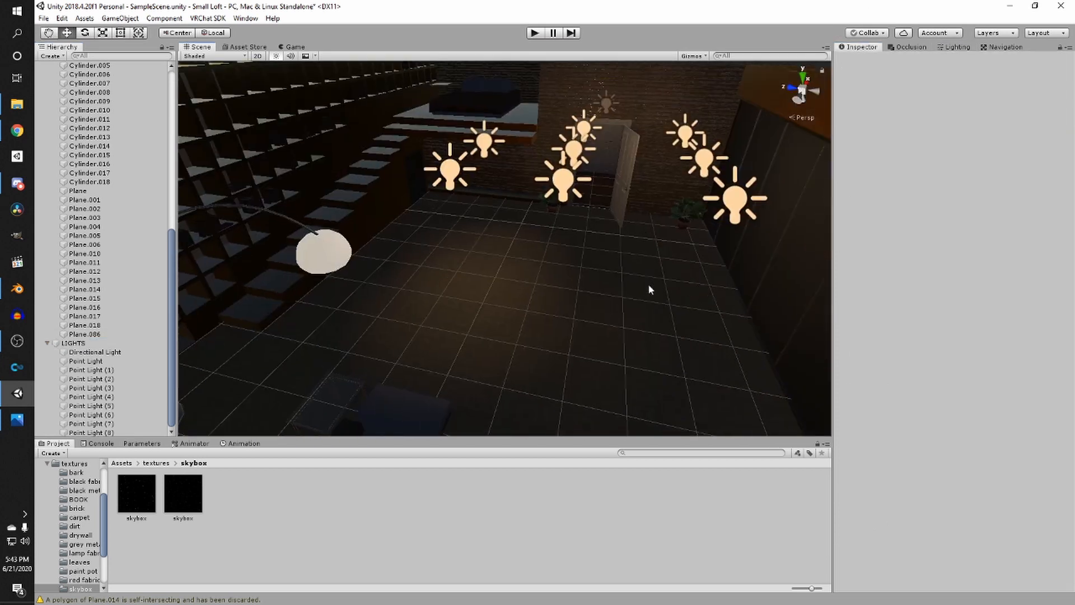
pyautogui.hotkey('ctrl', 's')
# - Examine the lit loft interior from several angles in the Scene view
pyautogui.scroll(4, 533, 234)
pyautogui.moveTo(533, 234); pyautogui.dragTo(693, 244, button='right')
pyautogui.scroll(-4, 642, 214)
pyautogui.scroll(3, 582, 261)
pyautogui.moveTo(484, 336); pyautogui.dragTo(580, 319, button='right')
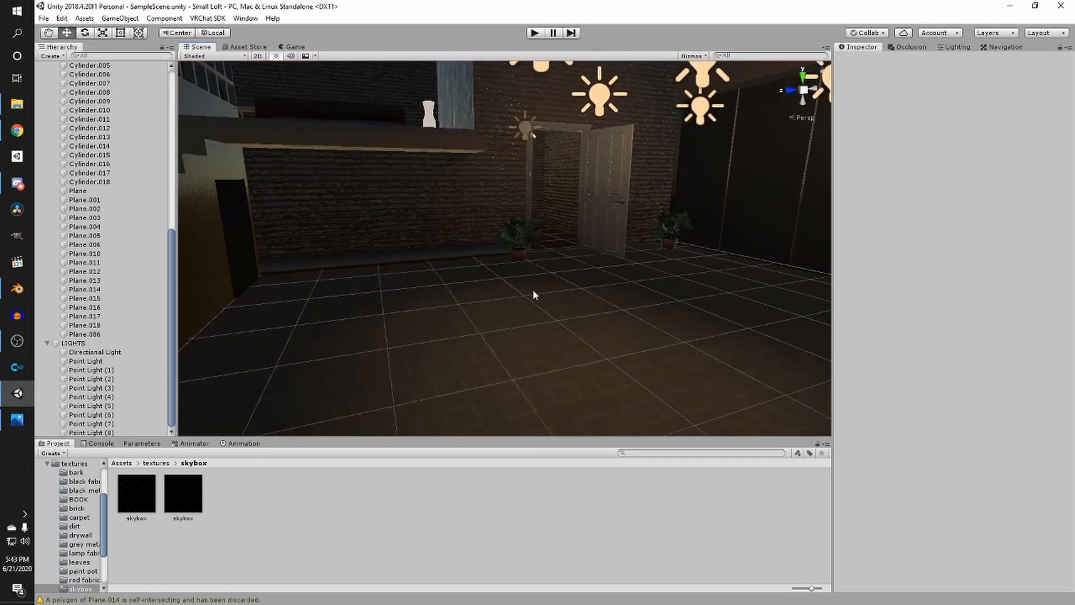
pyautogui.moveTo(553, 307)
pyautogui.mouseDown(button='middle')
pyautogui.moveTo(536, 358)
pyautogui.moveTo(539, 321)
pyautogui.mouseUp(button='middle')
pyautogui.scroll(-3, 539, 320)
pyautogui.scroll(4, 536, 321)
pyautogui.scroll(-4, 537, 314)
pyautogui.moveTo(539, 180); pyautogui.dragTo(615, 226, button='right')
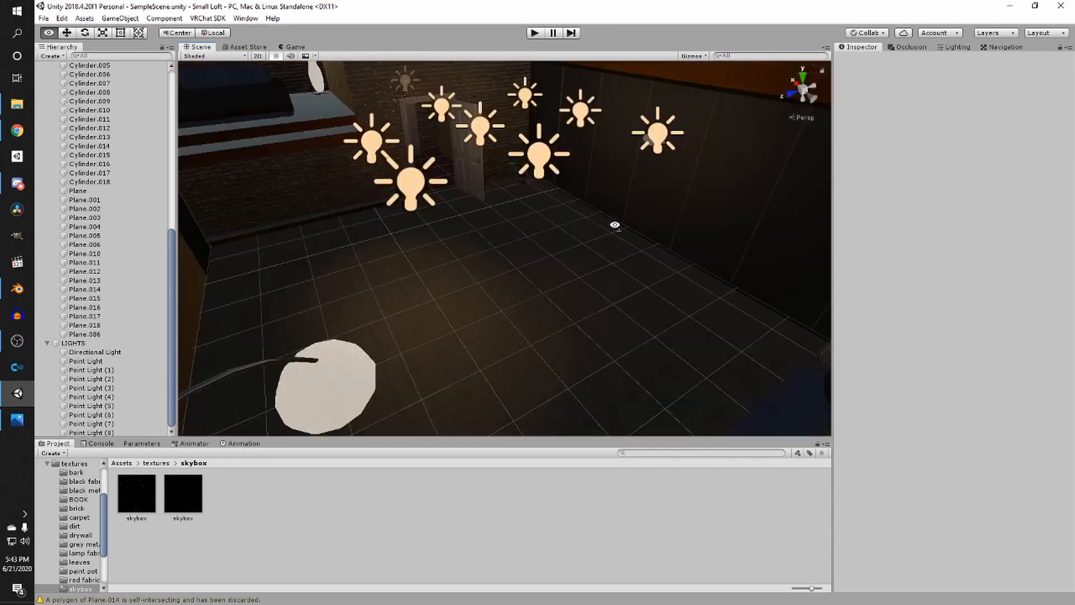
pyautogui.moveTo(614, 226); pyautogui.dragTo(583, 277, button='middle')
pyautogui.scroll(-3, 583, 276)
pyautogui.scroll(3, 583, 277)
pyautogui.moveTo(587, 265); pyautogui.dragTo(602, 234, button='right')
pyautogui.moveTo(524, 330); pyautogui.dragTo(552, 307, button='middle')
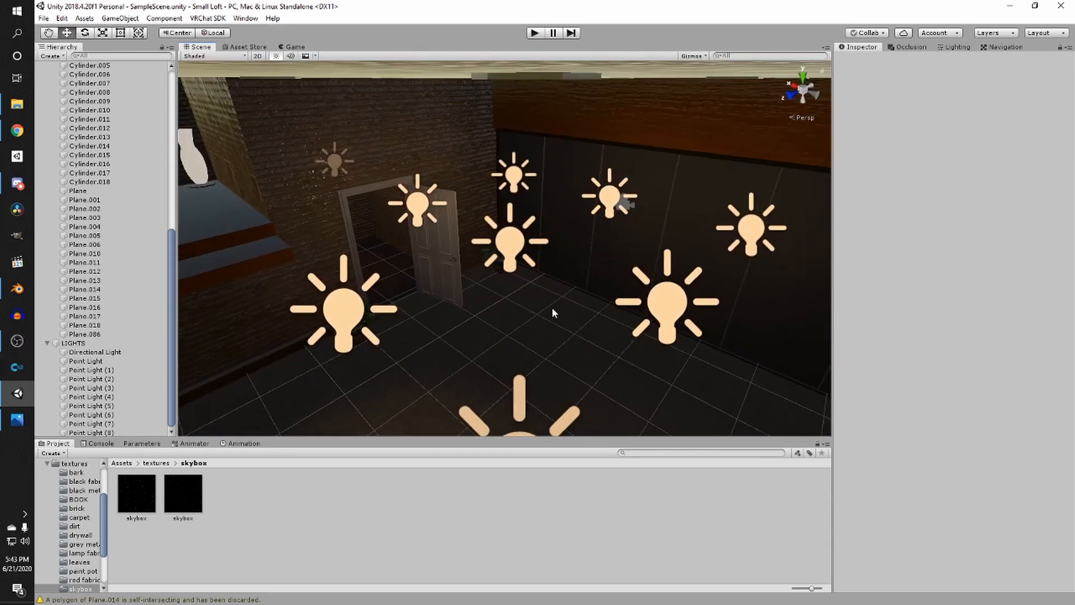
# - Set the Very High quality level's Pixel Light Count to 50 in the Project Settings
pyautogui.moveTo(476, 307); pyautogui.dragTo(488, 280, button='middle')
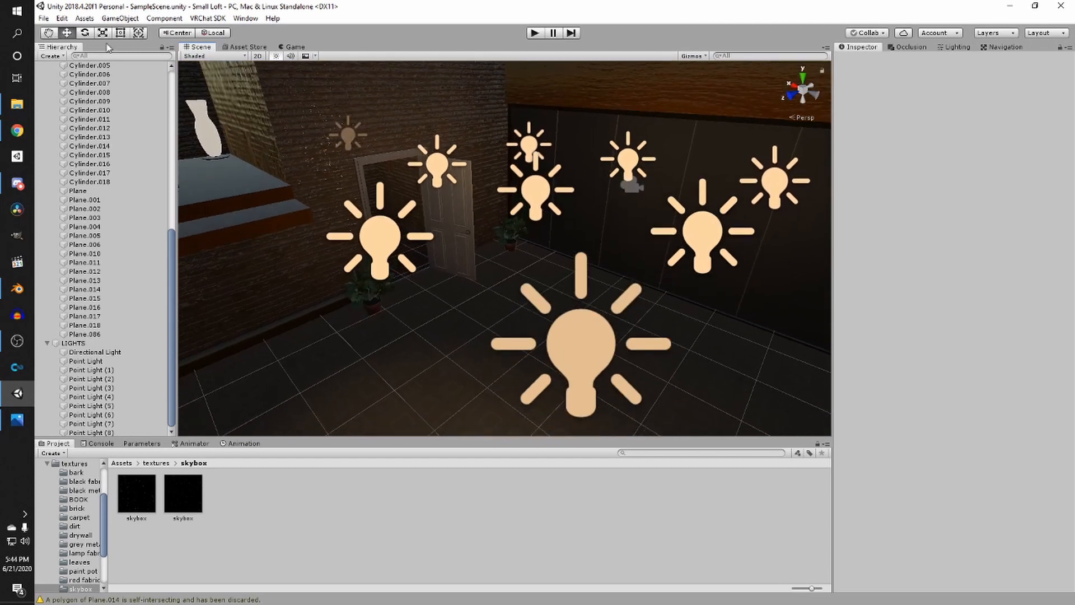
pyautogui.click(62, 18)
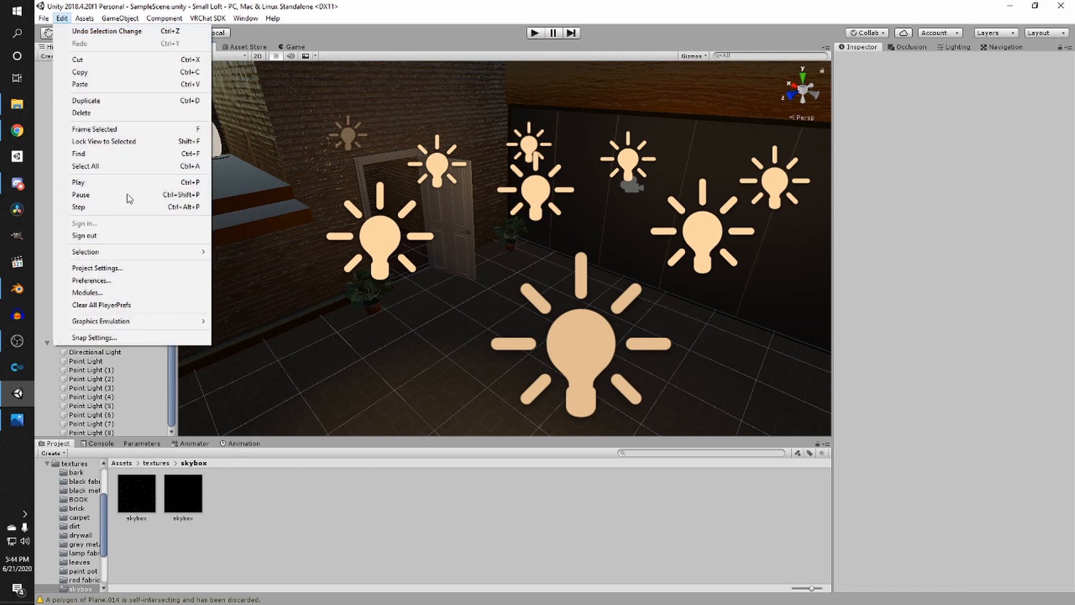
pyautogui.click(139, 269)
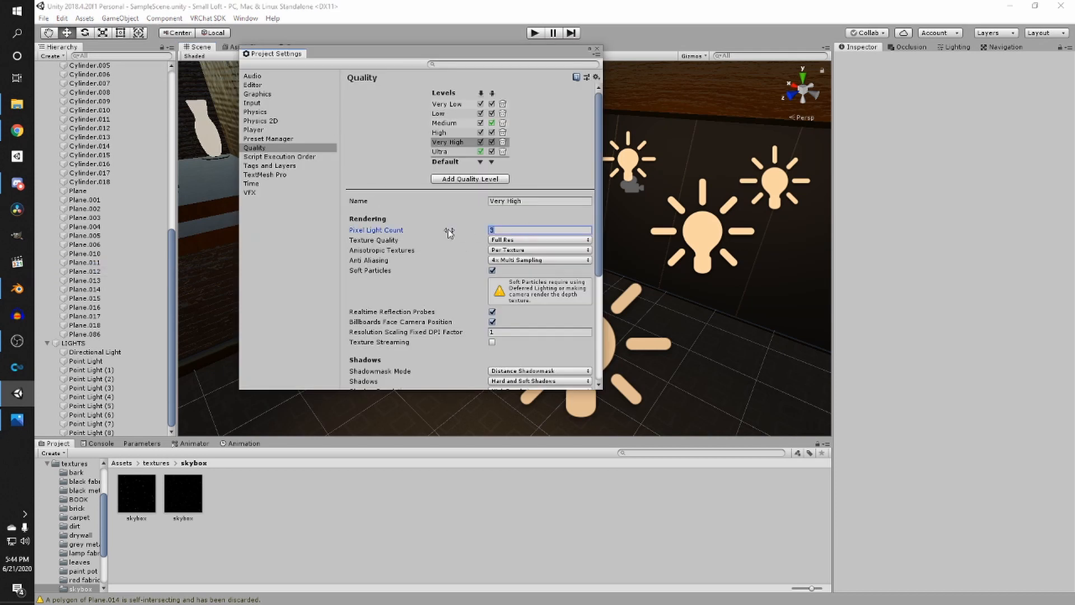
pyautogui.write('50')
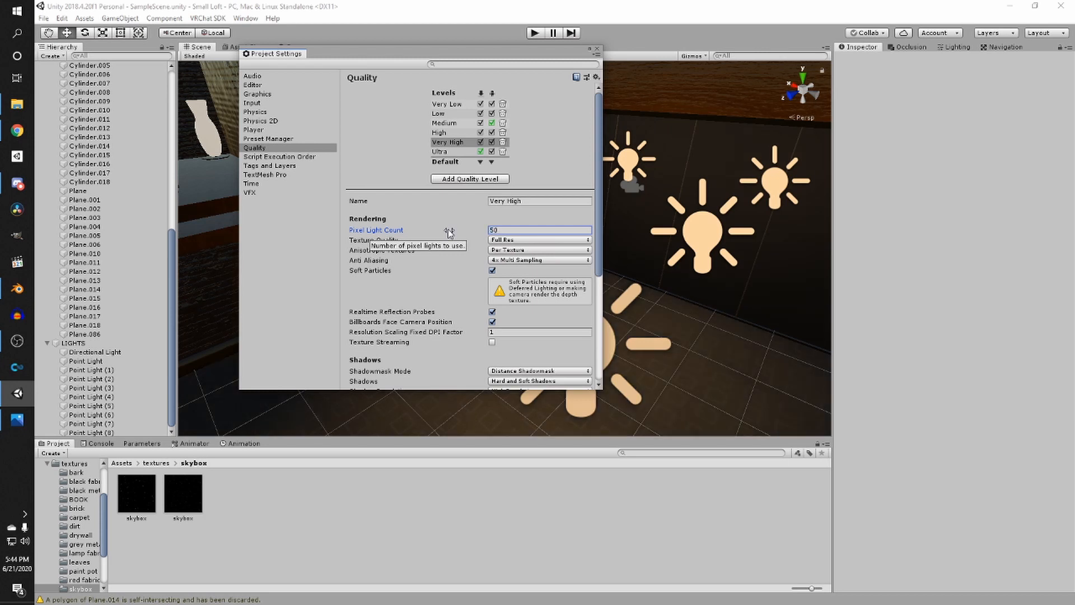
pyautogui.click(598, 48)
pyautogui.scroll(-3, 605, 180)
pyautogui.scroll(5, 605, 182)
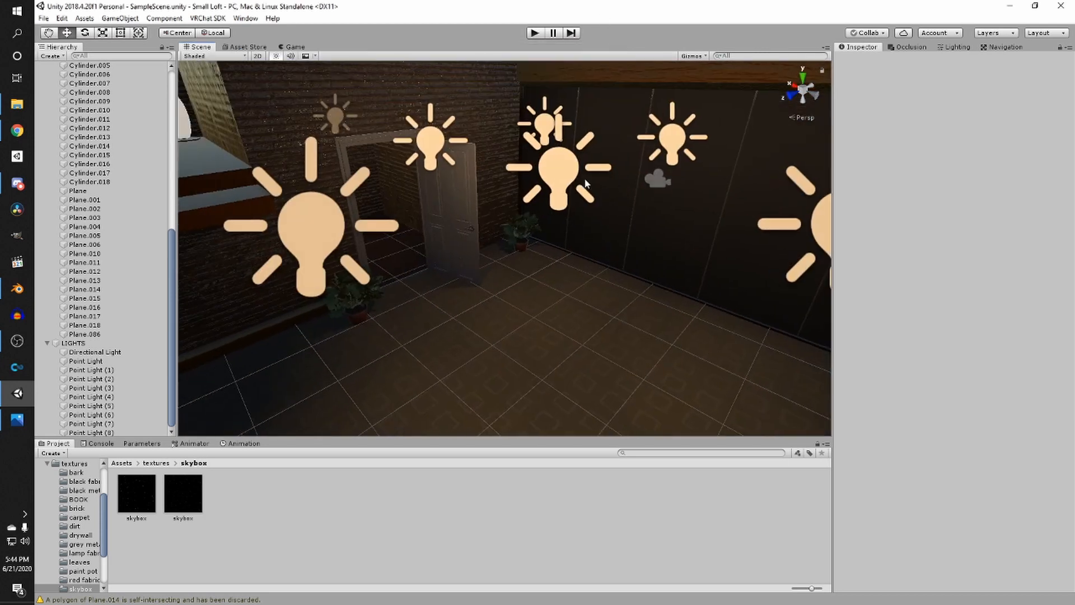
# - Select all point lights in the LIGHTS group and set their Range to 6
pyautogui.scroll(-5, 585, 185)
pyautogui.click(84, 362)
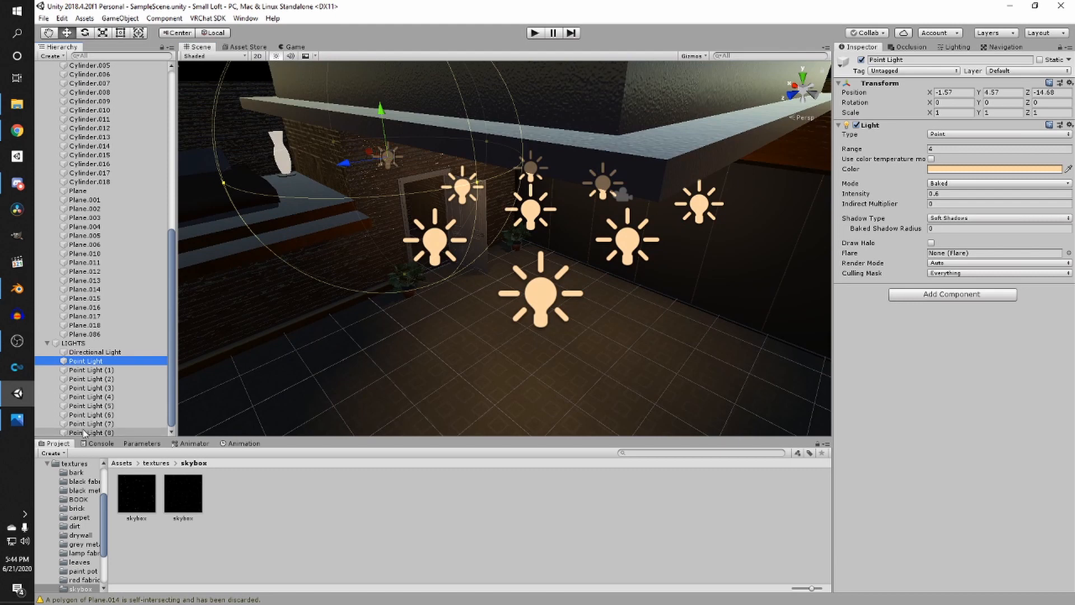
pyautogui.keyDown('shift'); pyautogui.click(90, 432); pyautogui.keyUp('shift')
pyautogui.click(942, 149)
pyautogui.write('6')
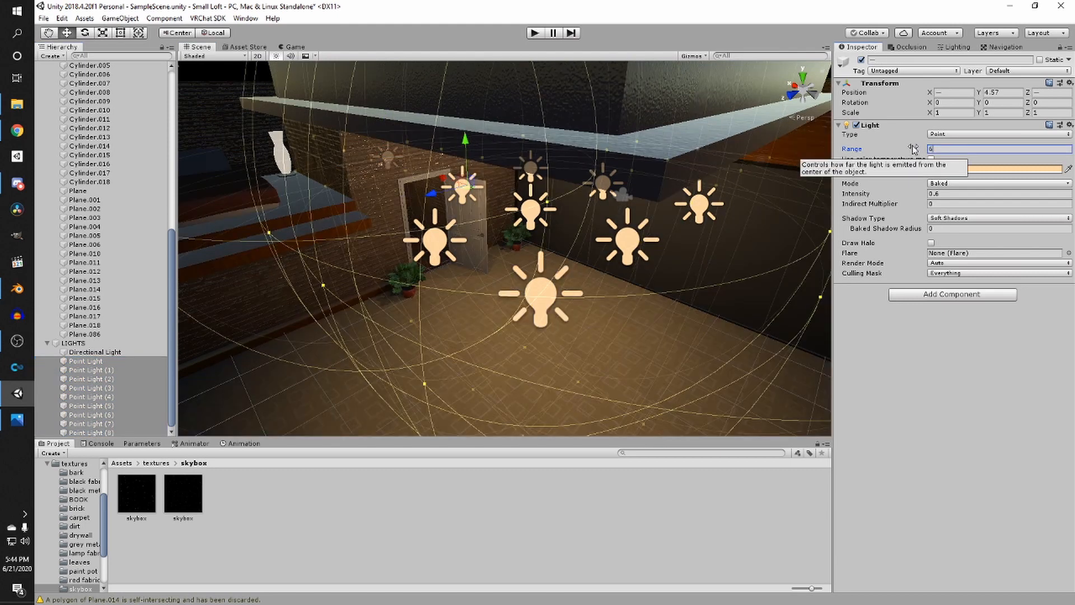
# - Inspect the potted plants beside the doorway from close up in the Scene view
pyautogui.scroll(-5, 737, 200)
pyautogui.scroll(5, 737, 201)
pyautogui.moveTo(737, 201); pyautogui.dragTo(500, 137, button='right')
pyautogui.moveTo(541, 134); pyautogui.dragTo(541, 172)
pyautogui.moveTo(574, 190); pyautogui.dragTo(534, 226, button='middle')
pyautogui.click(580, 284)
pyautogui.moveTo(581, 274); pyautogui.dragTo(322, 260, button='right')
pyautogui.press('w')
pyautogui.press('s')
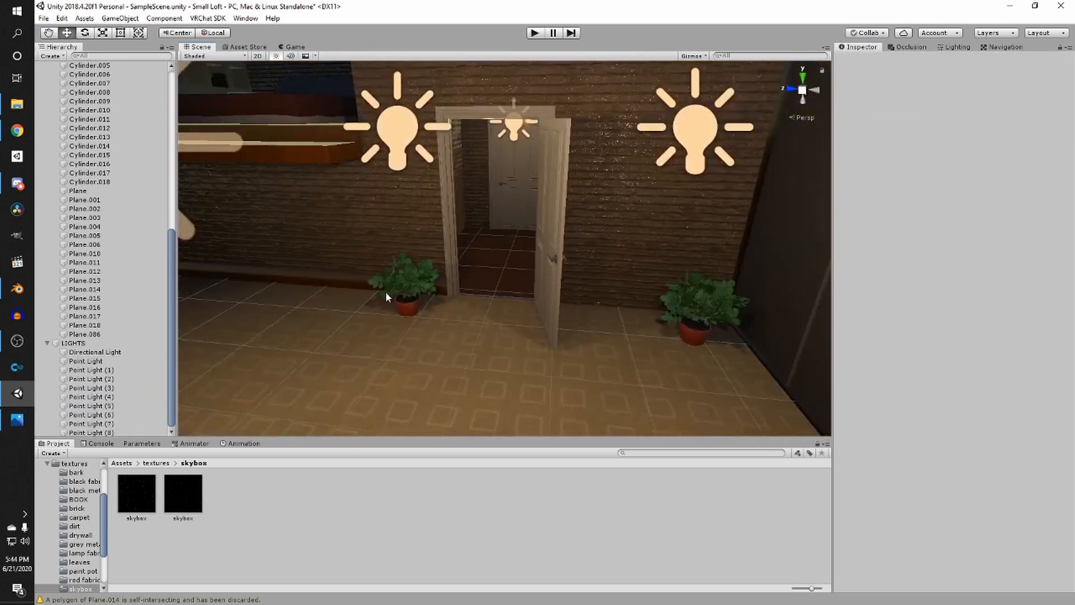
pyautogui.click(405, 307)
pyautogui.press('w')
pyautogui.moveTo(480, 293); pyautogui.dragTo(543, 258, button='right')
pyautogui.press('w')
pyautogui.press('s')
pyautogui.press('w')
pyautogui.press('a')
pyautogui.keyDown('shift'); pyautogui.click(514, 286); pyautogui.keyUp('shift')
pyautogui.keyDown('shift'); pyautogui.click(515, 280); pyautogui.keyUp('shift')
pyautogui.press('q')
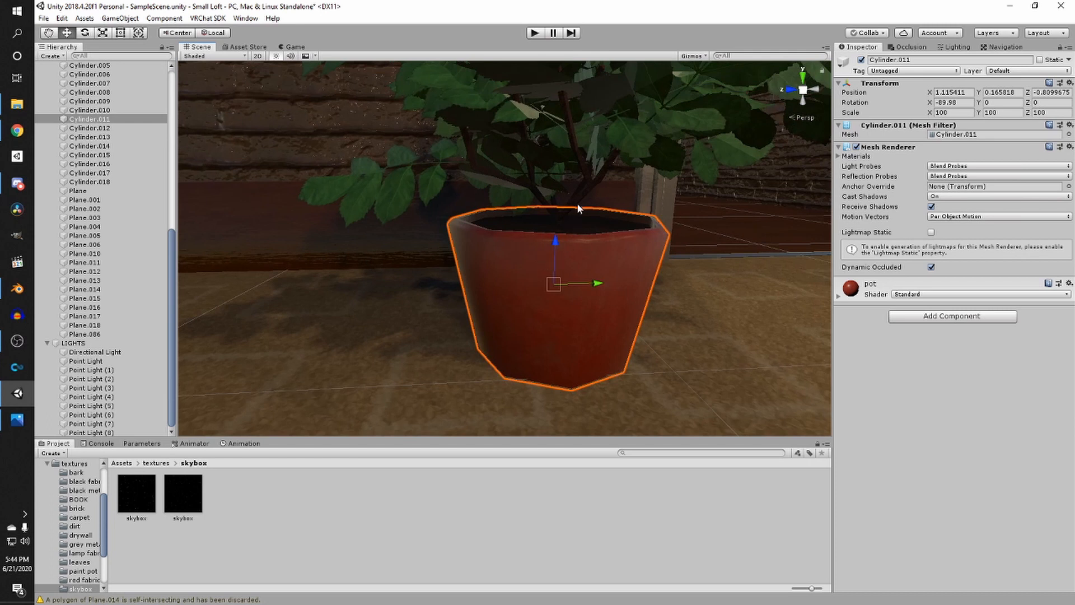
# - Select and examine the plant pots and foliage in the corners of the room
pyautogui.keyDown('shift'); pyautogui.click(578, 200); pyautogui.keyUp('shift')
pyautogui.keyDown('shift'); pyautogui.click(432, 180); pyautogui.keyUp('shift')
pyautogui.press('s')
pyautogui.moveTo(433, 184); pyautogui.dragTo(270, 94, button='right')
pyautogui.press('e')
pyautogui.press('w')
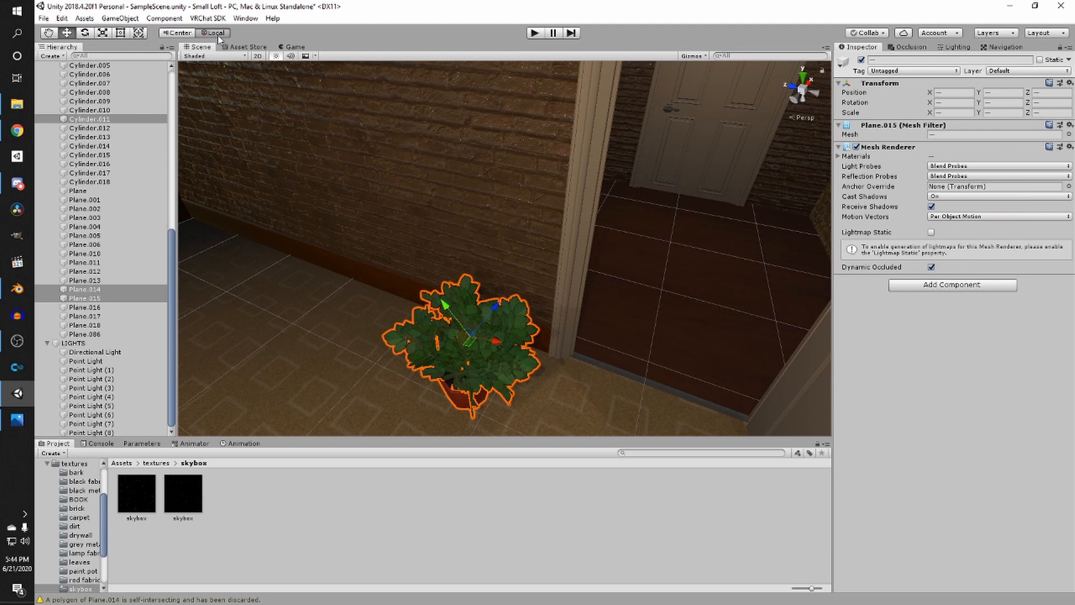
pyautogui.press('d')
pyautogui.moveTo(482, 223); pyautogui.dragTo(375, 237, button='right')
pyautogui.moveTo(374, 317); pyautogui.dragTo(511, 270)
pyautogui.hotkey('ctrl', 'z')
pyautogui.press('f')
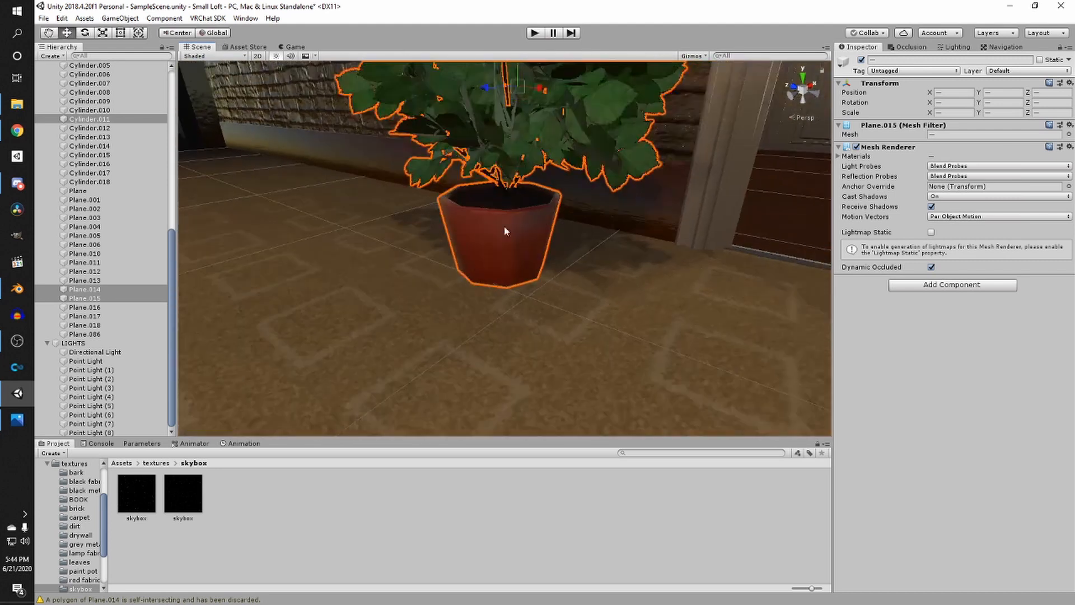
pyautogui.press('d')
pyautogui.moveTo(520, 207); pyautogui.dragTo(400, 240, button='right')
pyautogui.moveTo(341, 263); pyautogui.dragTo(546, 195)
pyautogui.press('d')
pyautogui.moveTo(542, 198); pyautogui.dragTo(370, 236, button='right')
pyautogui.moveTo(370, 235); pyautogui.dragTo(453, 265, button='middle')
pyautogui.moveTo(452, 265); pyautogui.dragTo(449, 310, button='right')
pyautogui.press('f')
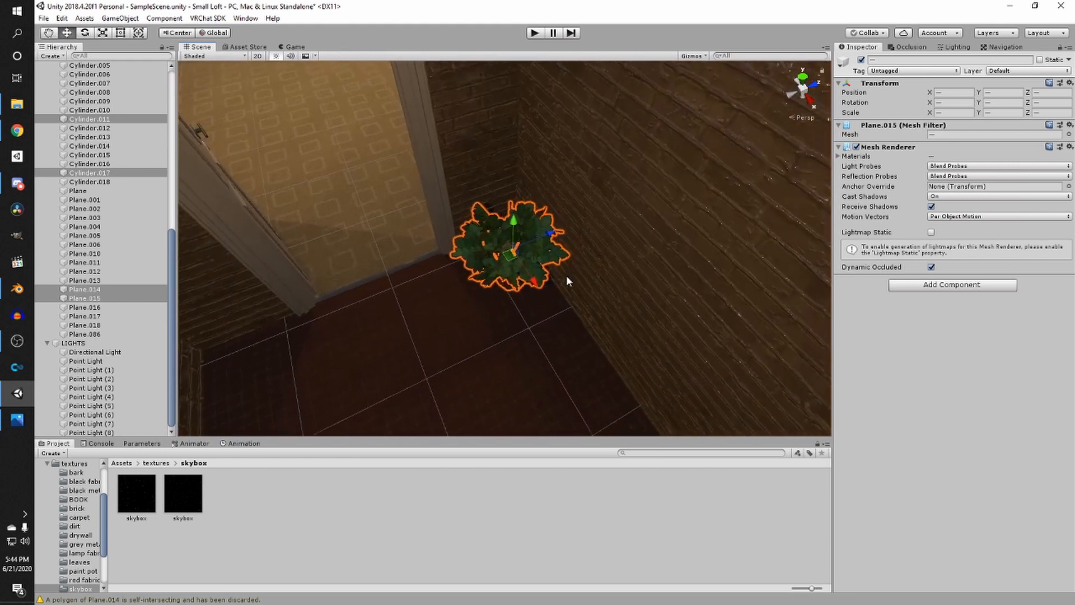
pyautogui.moveTo(556, 231); pyautogui.dragTo(542, 235)
pyautogui.moveTo(542, 235); pyautogui.dragTo(612, 308, button='right')
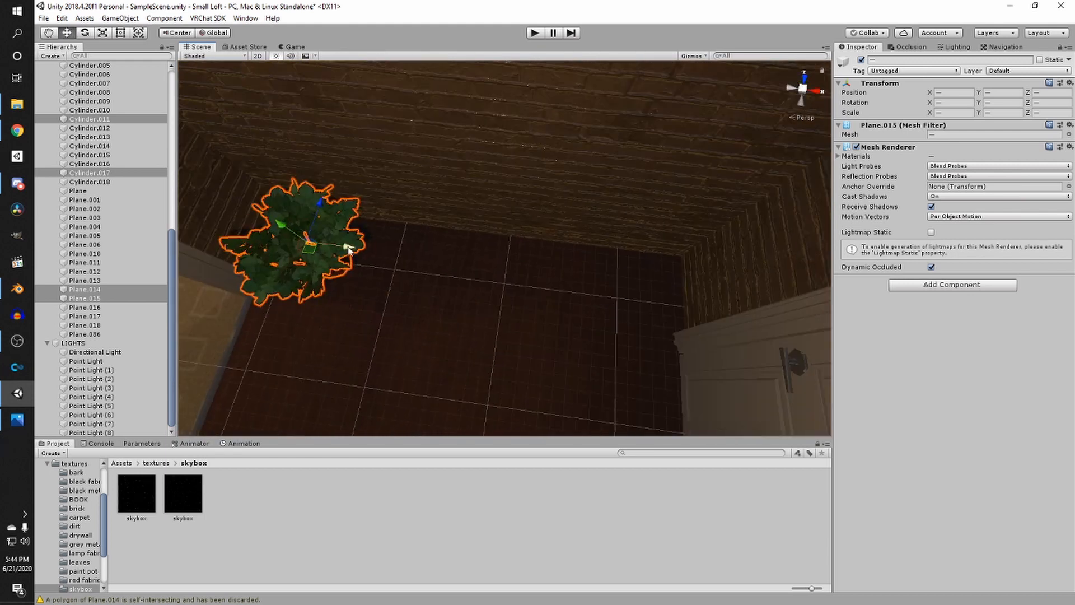
pyautogui.moveTo(349, 250); pyautogui.dragTo(681, 280)
pyautogui.moveTo(680, 280); pyautogui.dragTo(441, 248, button='right')
pyautogui.click(448, 291)
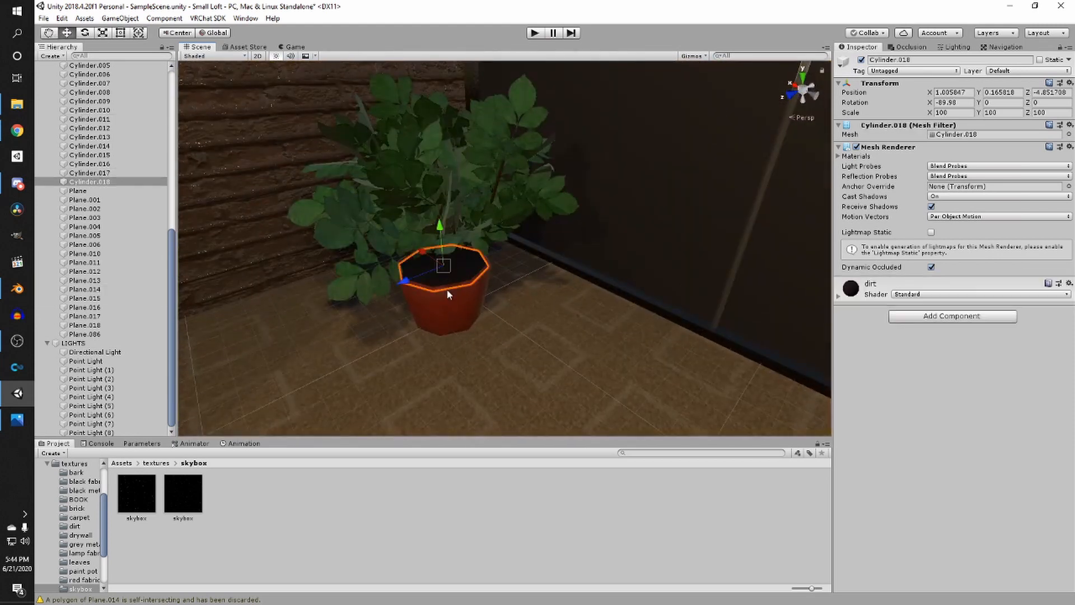
pyautogui.keyDown('shift'); pyautogui.click(447, 293); pyautogui.keyUp('shift')
pyautogui.keyDown('shift'); pyautogui.click(466, 160); pyautogui.keyUp('shift')
pyautogui.moveTo(465, 160); pyautogui.dragTo(619, 148, button='right')
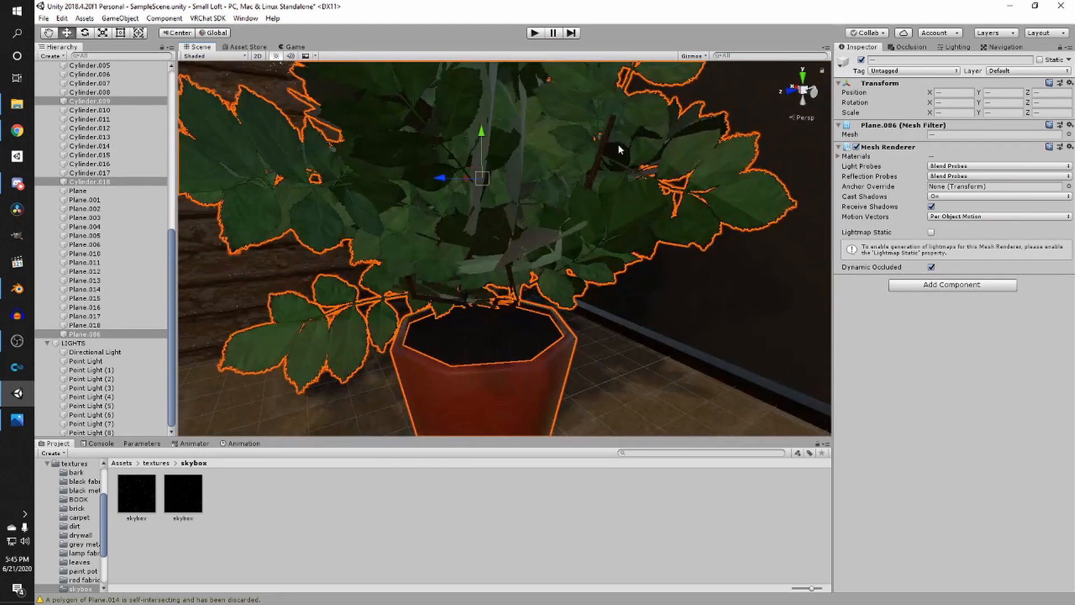
pyautogui.keyDown('shift'); pyautogui.click(604, 148); pyautogui.keyUp('shift')
pyautogui.keyDown('shift'); pyautogui.click(581, 163); pyautogui.keyUp('shift')
pyautogui.moveTo(542, 226)
pyautogui.mouseDown(button='middle')
pyautogui.moveTo(543, 194)
pyautogui.moveTo(544, 206)
pyautogui.mouseUp(button='middle')
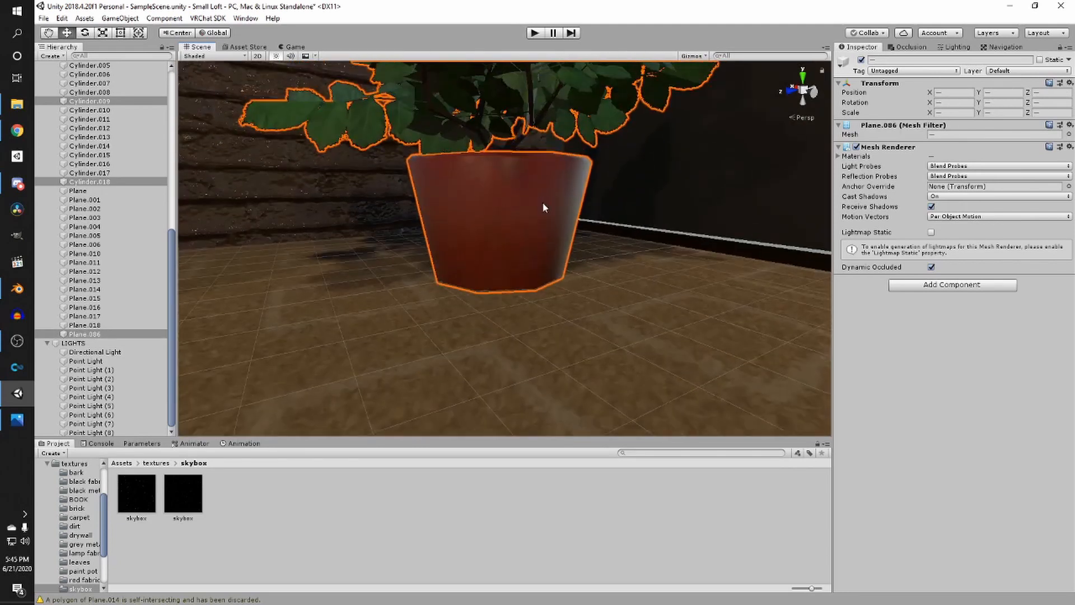
pyautogui.keyDown('shift'); pyautogui.click(521, 140); pyautogui.keyUp('shift')
pyautogui.moveTo(521, 140); pyautogui.dragTo(493, 202, button='right')
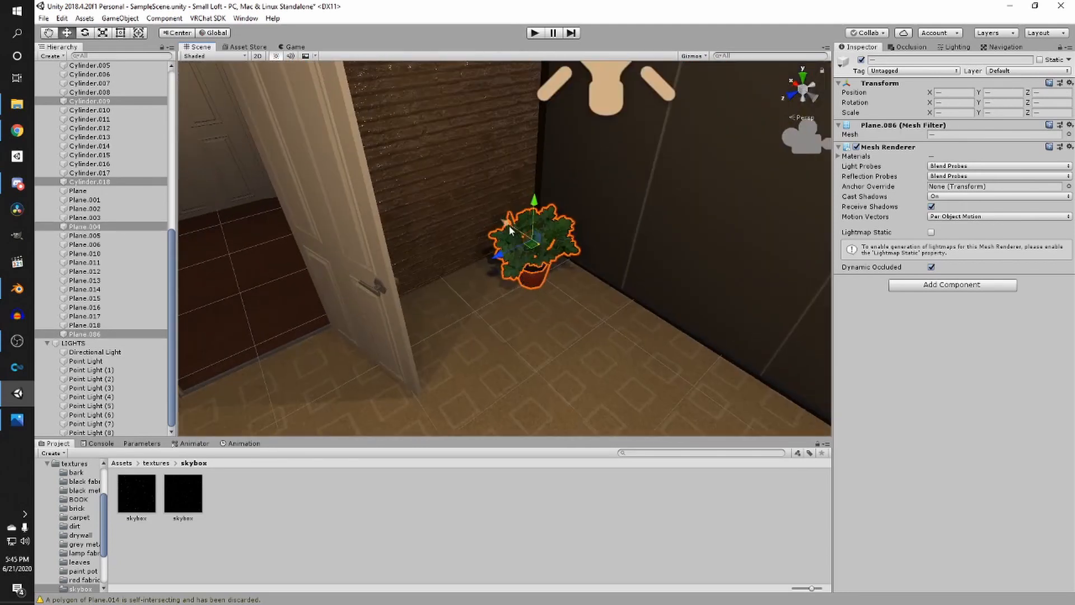
# - Look over the loft from above toward the floor lamp and the bookshelves
pyautogui.moveTo(513, 232); pyautogui.dragTo(458, 192)
pyautogui.moveTo(394, 241); pyautogui.dragTo(230, 295)
pyautogui.moveTo(332, 262); pyautogui.dragTo(534, 312, button='middle')
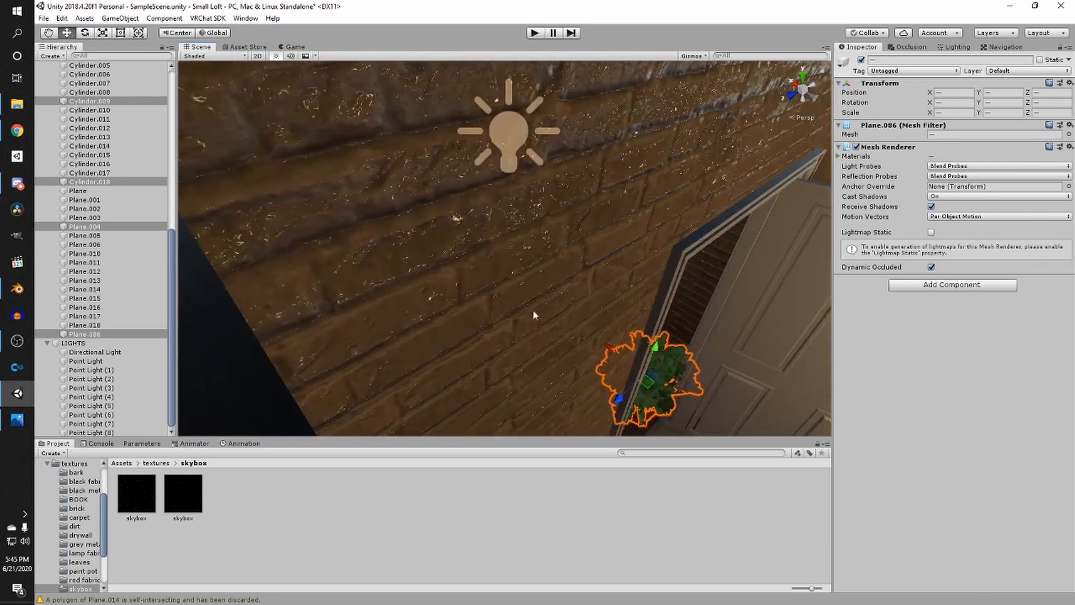
pyautogui.moveTo(533, 313); pyautogui.dragTo(595, 303, button='right')
pyautogui.moveTo(656, 290); pyautogui.dragTo(586, 270)
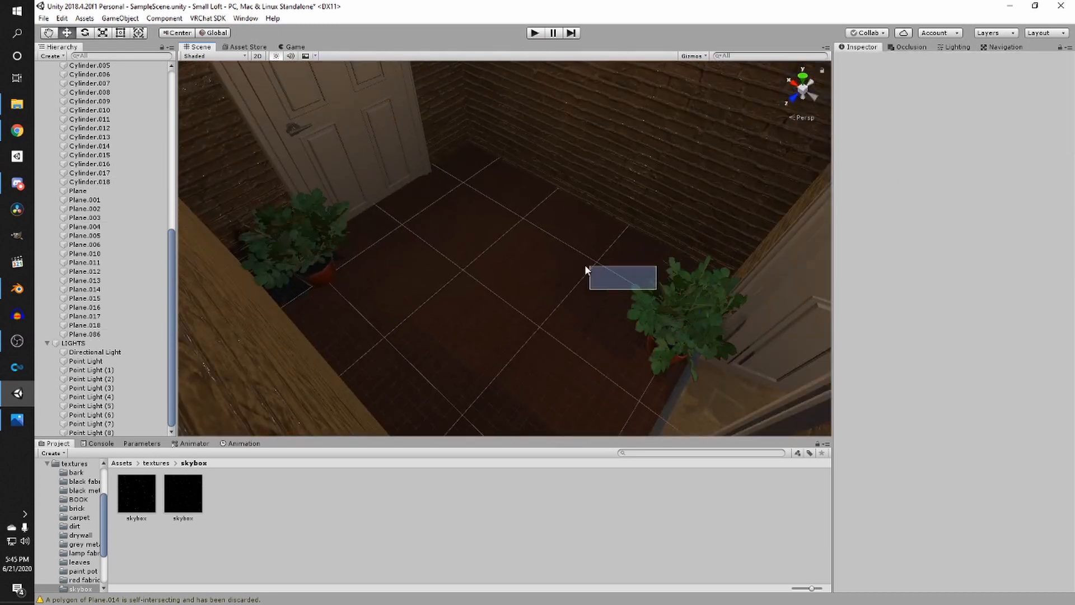
pyautogui.hotkey('ctrl', 'z')
pyautogui.moveTo(647, 292); pyautogui.dragTo(417, 163)
pyautogui.moveTo(417, 164); pyautogui.dragTo(521, 261, button='middle')
pyautogui.scroll(4, 522, 261)
pyautogui.moveTo(492, 331); pyautogui.dragTo(564, 297)
pyautogui.moveTo(547, 224); pyautogui.dragTo(511, 215)
pyautogui.moveTo(486, 215); pyautogui.dragTo(446, 214, button='right')
pyautogui.scroll(-10, 446, 215)
pyautogui.scroll(-4, 450, 219)
pyautogui.click(341, 126)
pyautogui.moveTo(510, 257); pyautogui.dragTo(464, 189, button='middle')
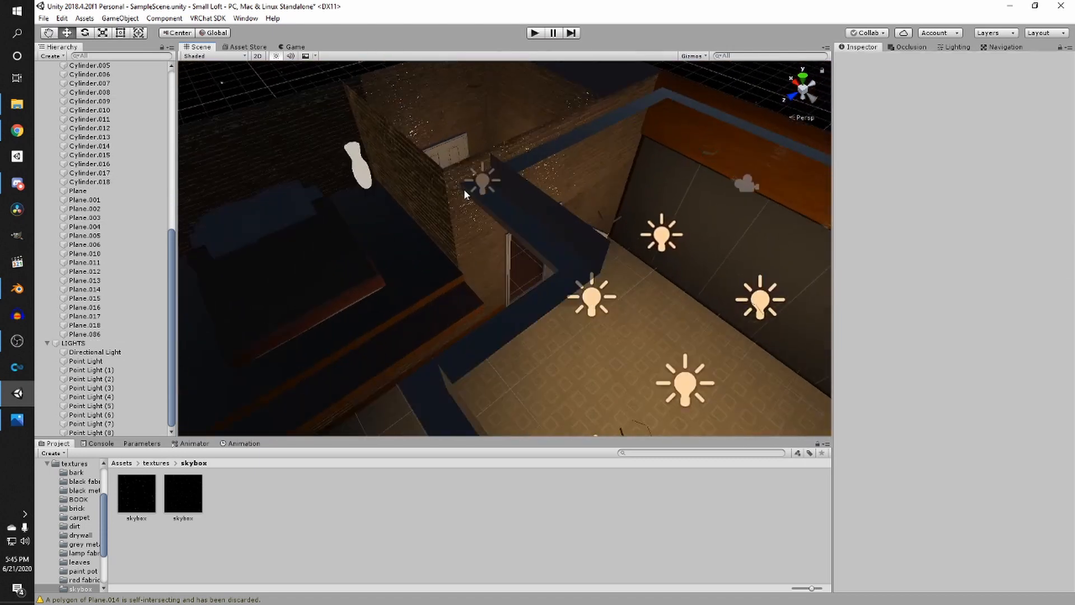
pyautogui.scroll(6, 563, 263)
# - Duplicate a ceiling point light and move the copy down into the floor lamp's shade
pyautogui.moveTo(564, 263); pyautogui.dragTo(388, 355, button='right')
pyautogui.moveTo(484, 289); pyautogui.dragTo(582, 359, button='right')
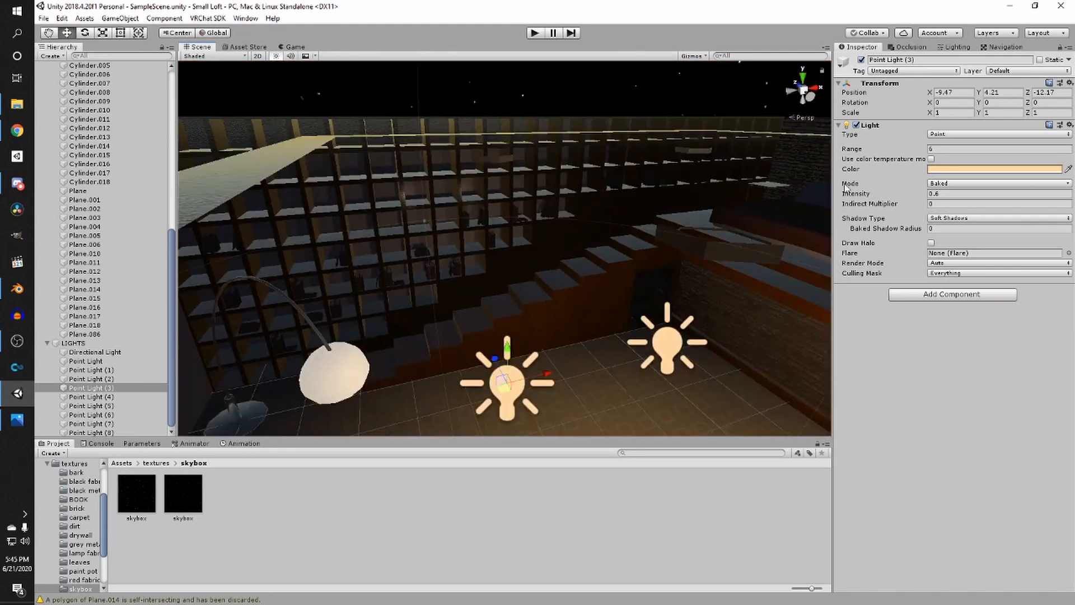
pyautogui.hotkey('ctrl', 'd')
pyautogui.moveTo(493, 370); pyautogui.dragTo(444, 333)
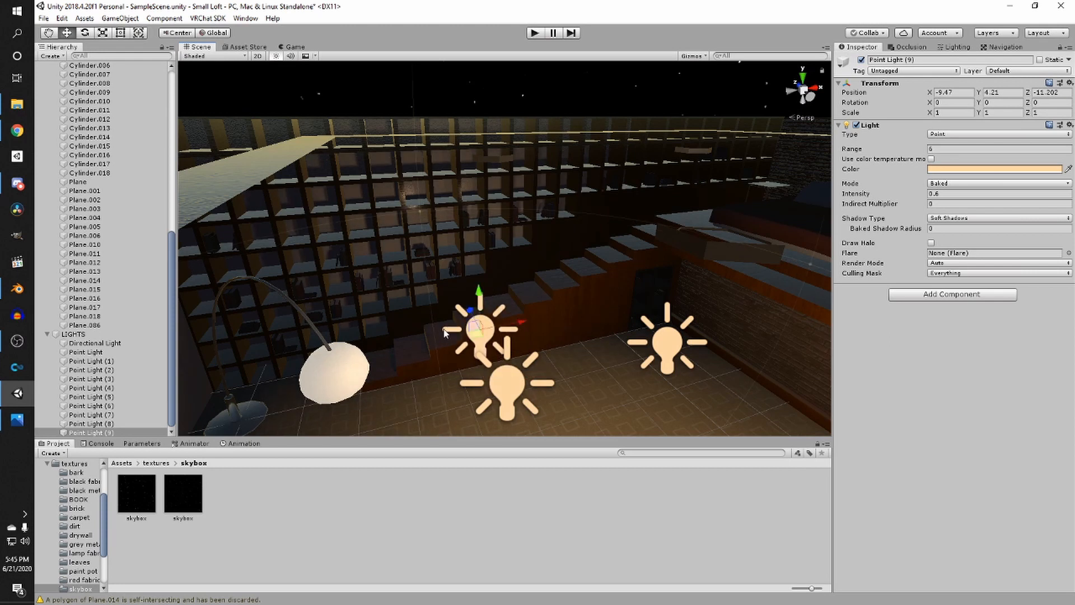
pyautogui.moveTo(470, 348); pyautogui.dragTo(554, 325, button='right')
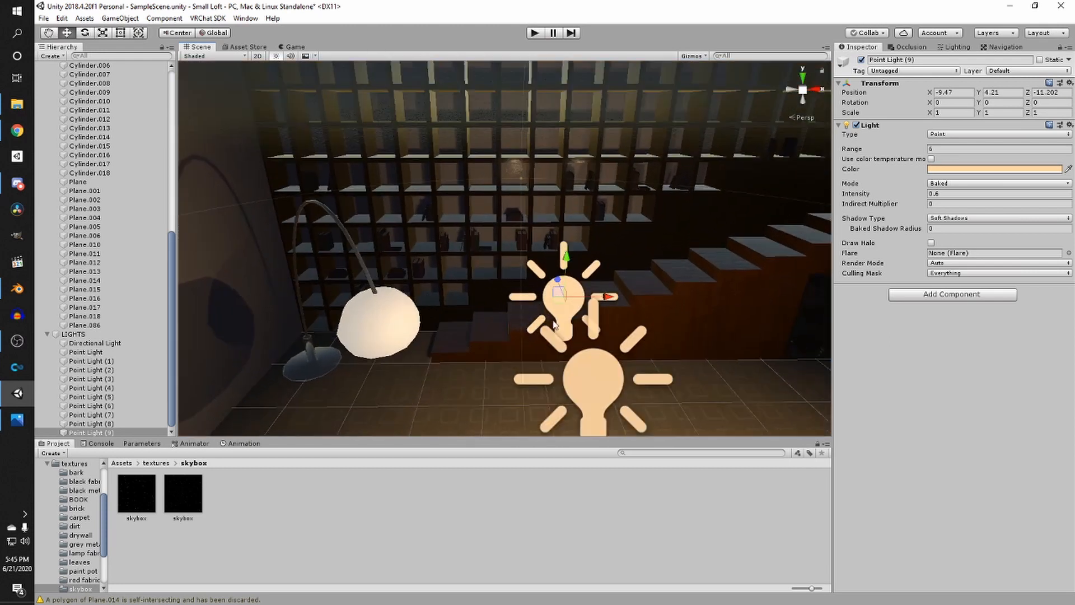
pyautogui.moveTo(603, 304); pyautogui.dragTo(544, 315)
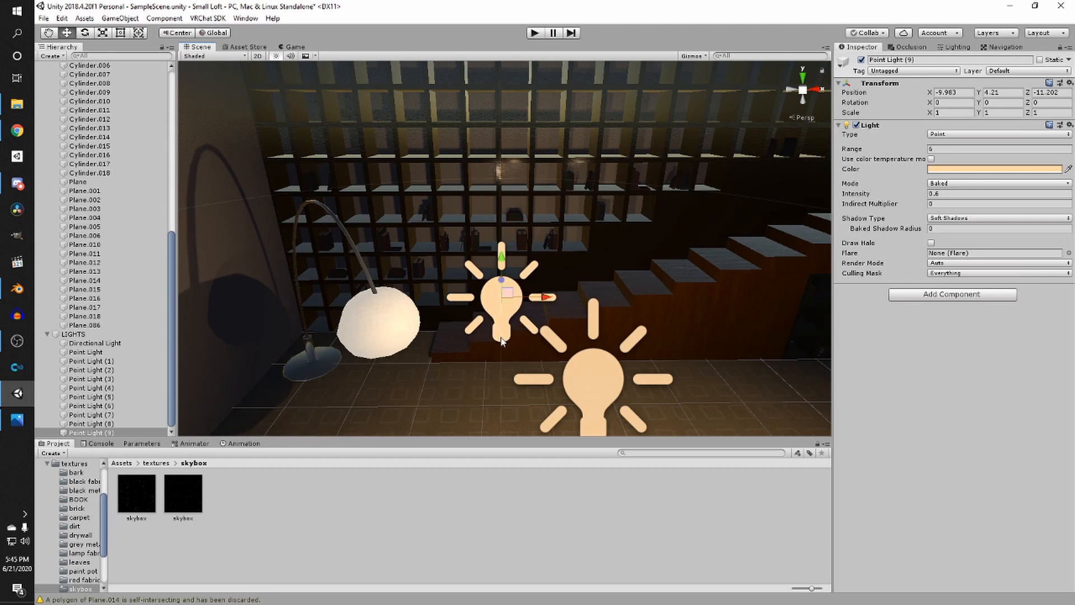
pyautogui.moveTo(551, 297); pyautogui.dragTo(545, 298)
pyautogui.press('e')
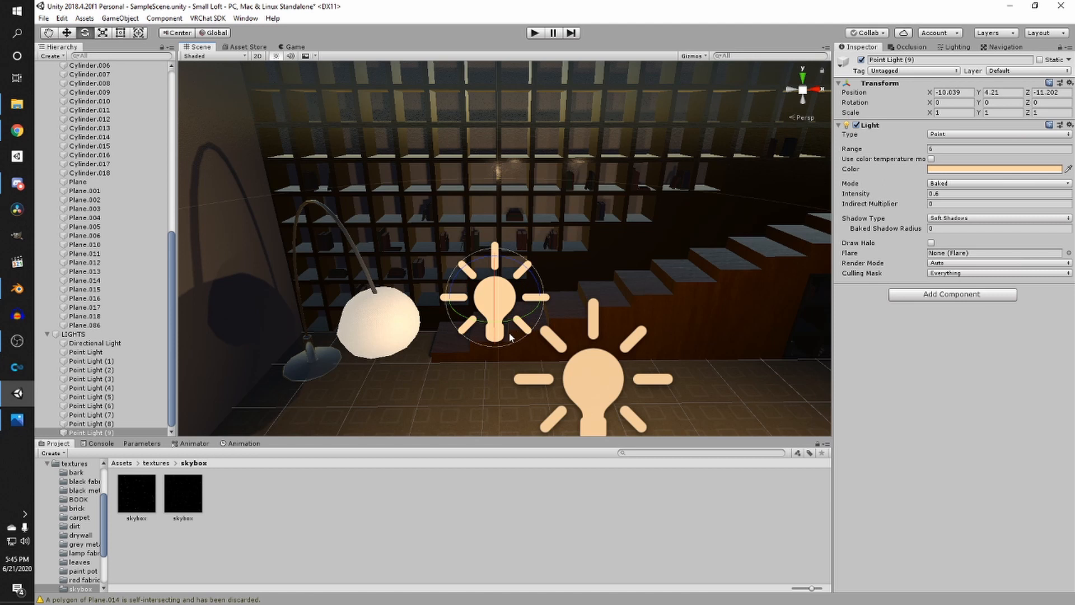
pyautogui.press('r')
pyautogui.moveTo(494, 296); pyautogui.dragTo(488, 308)
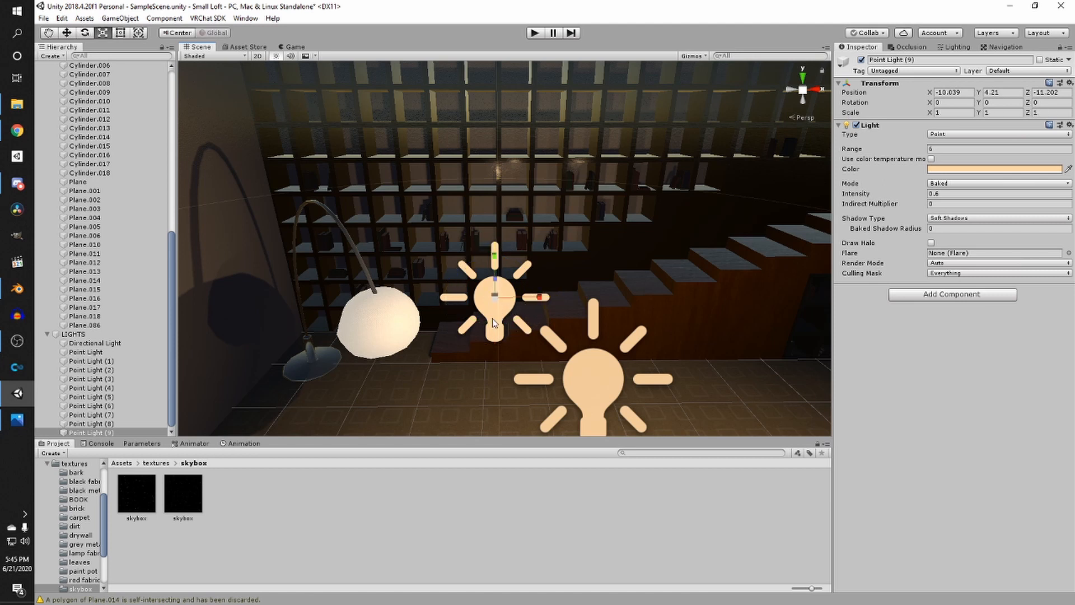
pyautogui.press('w')
pyautogui.scroll(7, 491, 320)
pyautogui.moveTo(492, 320); pyautogui.dragTo(693, 285, button='middle')
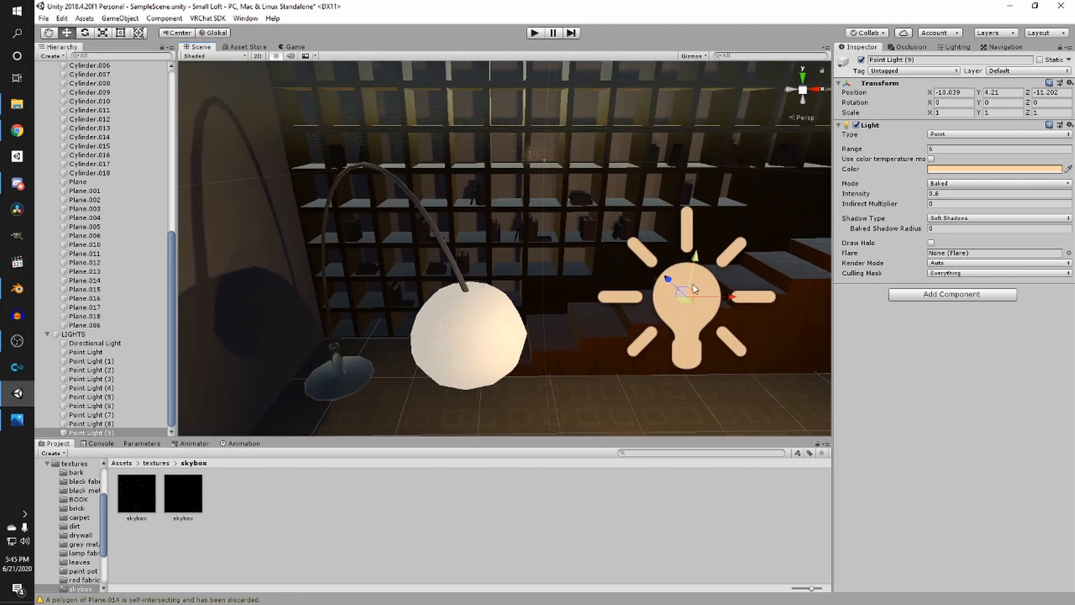
pyautogui.moveTo(695, 288); pyautogui.dragTo(511, 323)
pyautogui.moveTo(476, 283); pyautogui.dragTo(464, 277)
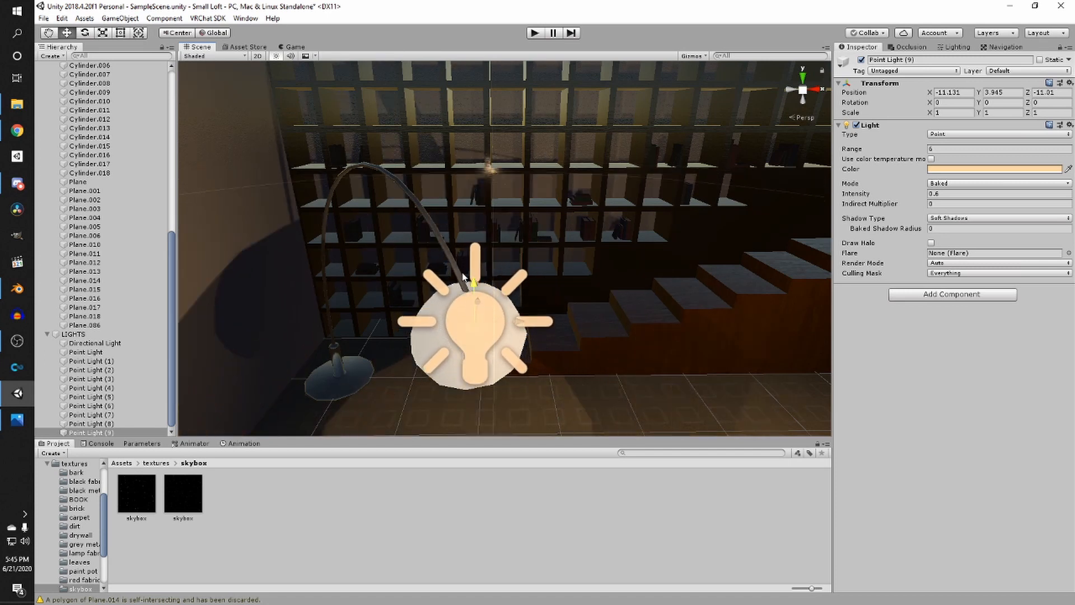
# - Set the lamp light's Shadow Type to No Shadows, Intensity to 1 and Range to 10
pyautogui.click(947, 219)
pyautogui.click(966, 233)
pyautogui.moveTo(627, 222); pyautogui.dragTo(516, 243, button='right')
pyautogui.press('s')
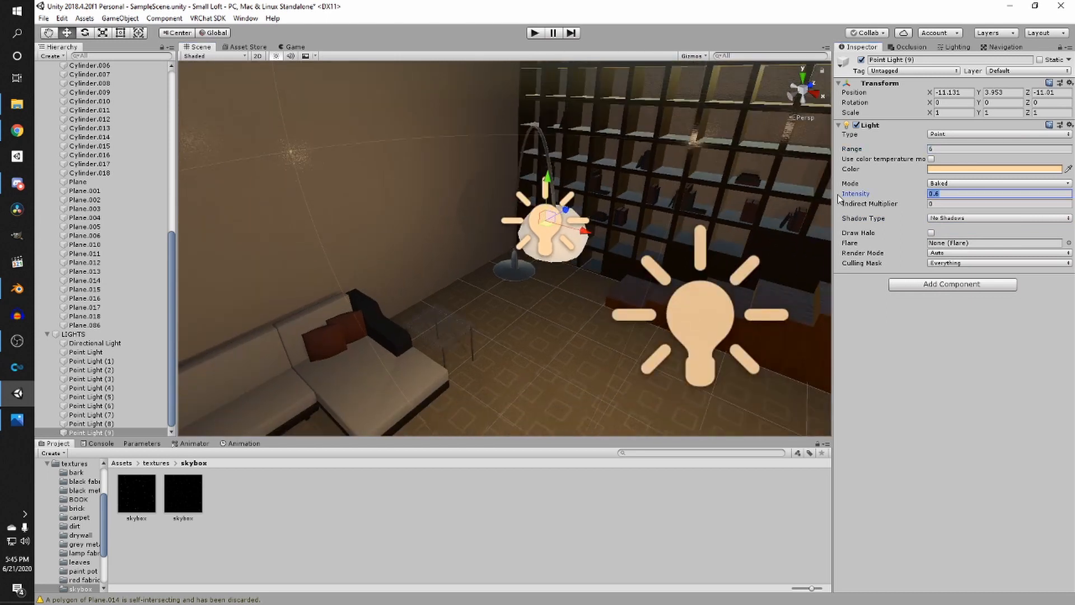
pyautogui.write('1')
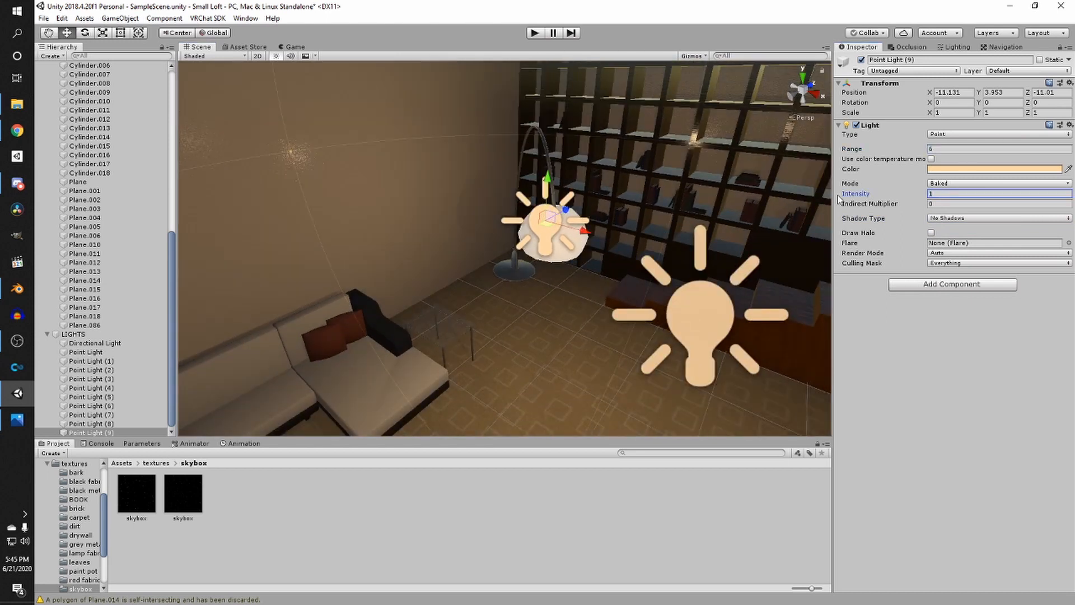
pyautogui.scroll(-1, 639, 180)
pyautogui.write('10')
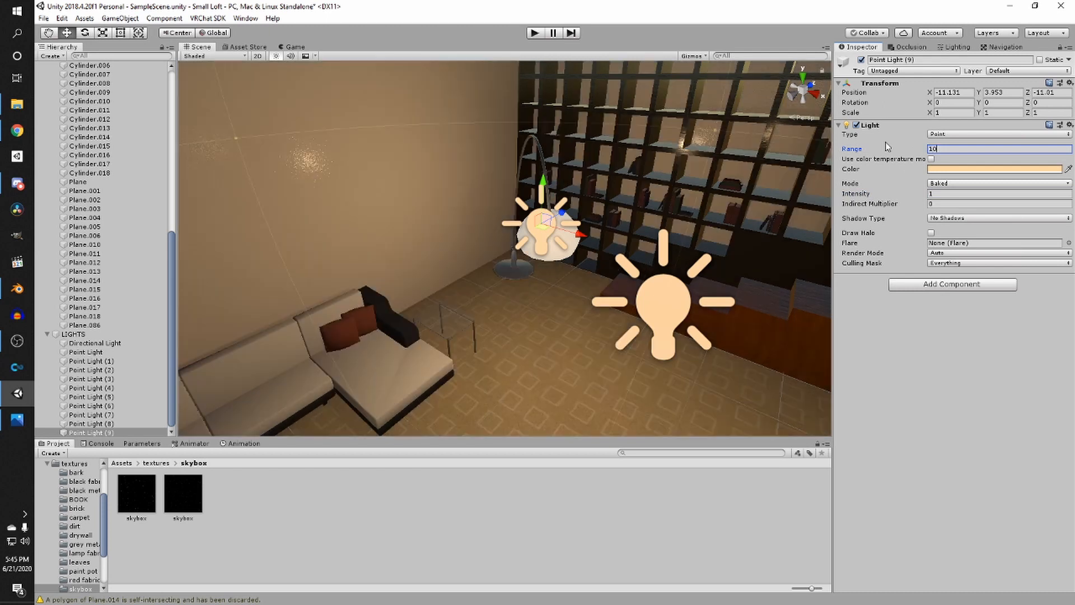
# - Lower the floor lamp's point light so it sits inside the lamp shade
pyautogui.press('d')
pyautogui.moveTo(775, 140); pyautogui.dragTo(441, 202, button='right')
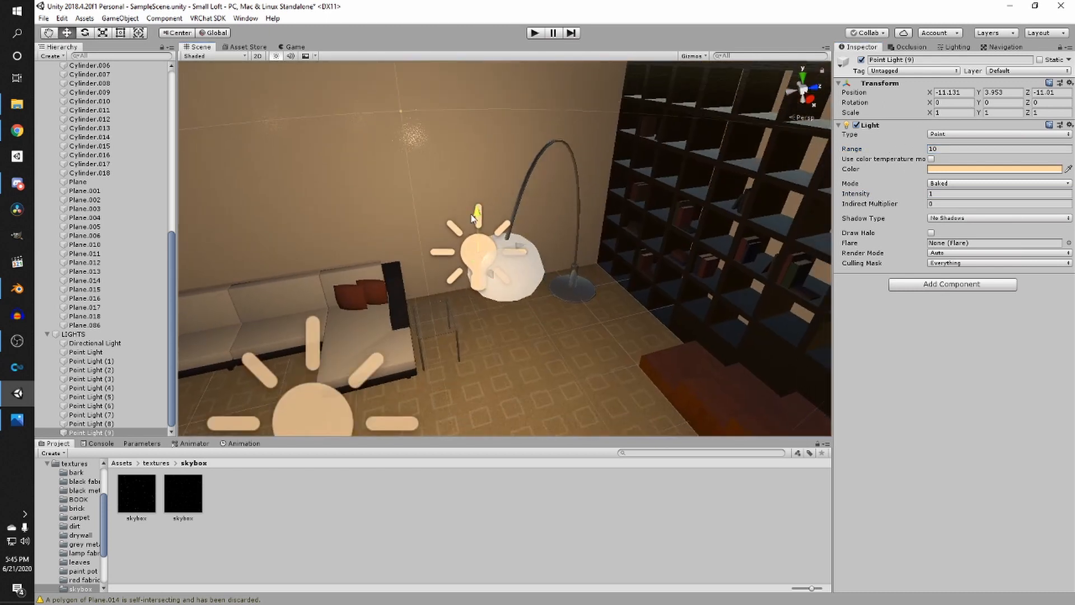
pyautogui.moveTo(472, 218); pyautogui.dragTo(560, 281)
pyautogui.press('d')
pyautogui.moveTo(560, 282); pyautogui.dragTo(490, 188, button='right')
pyautogui.moveTo(491, 188); pyautogui.dragTo(484, 238)
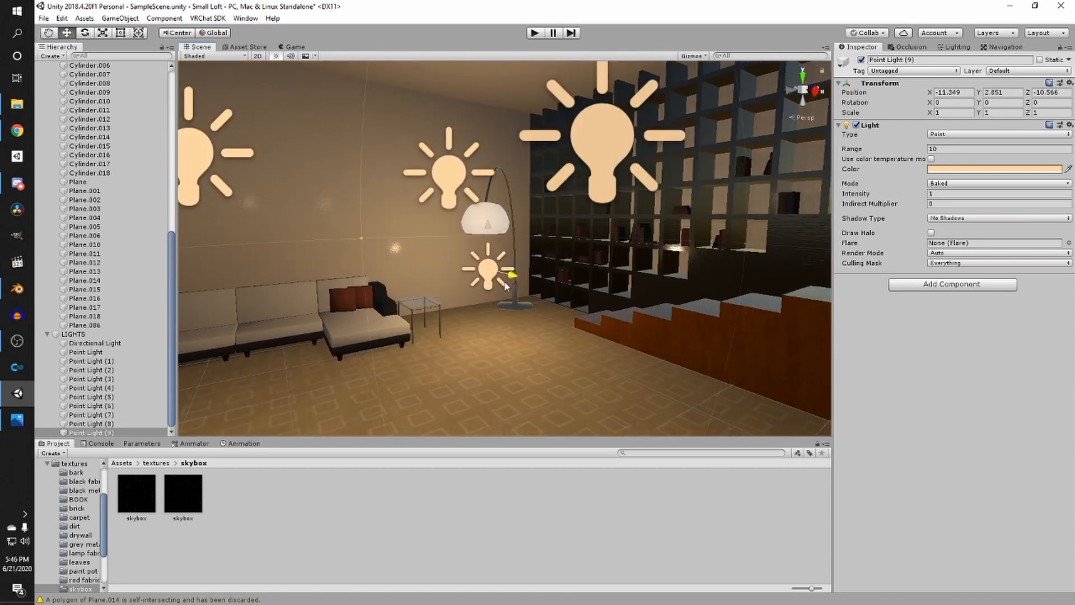
pyautogui.moveTo(506, 287); pyautogui.dragTo(527, 401, button='right')
pyautogui.moveTo(573, 284); pyautogui.dragTo(585, 283)
pyautogui.scroll(-5, 585, 287)
pyautogui.moveTo(588, 292); pyautogui.dragTo(542, 306, button='middle')
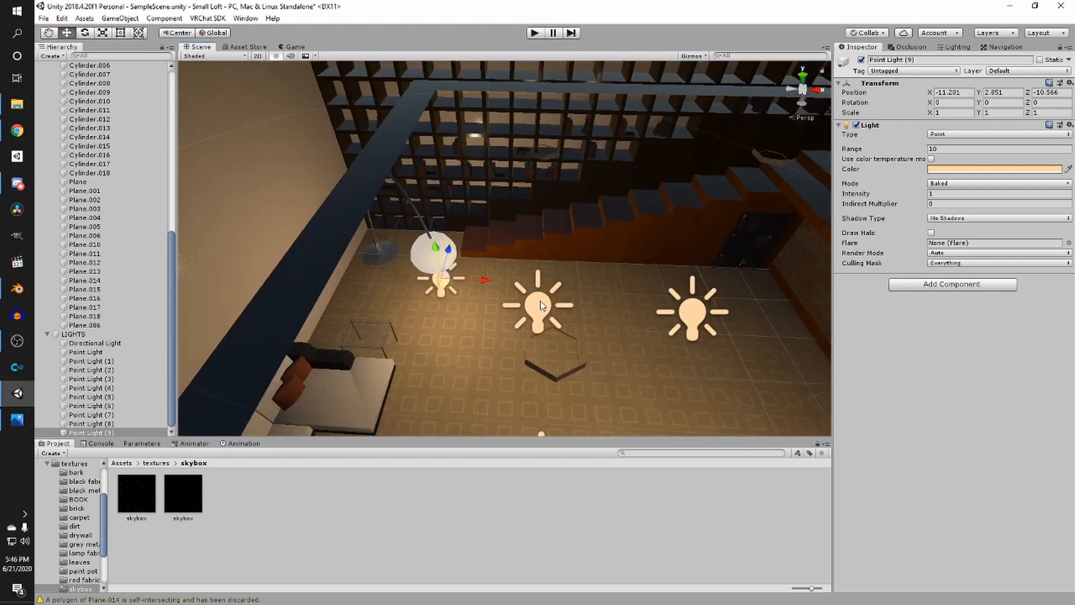
# - Duplicate the floor lamp light and move the copy over to the bedside lamp beside the bed
pyautogui.hotkey('ctrl', 'd')
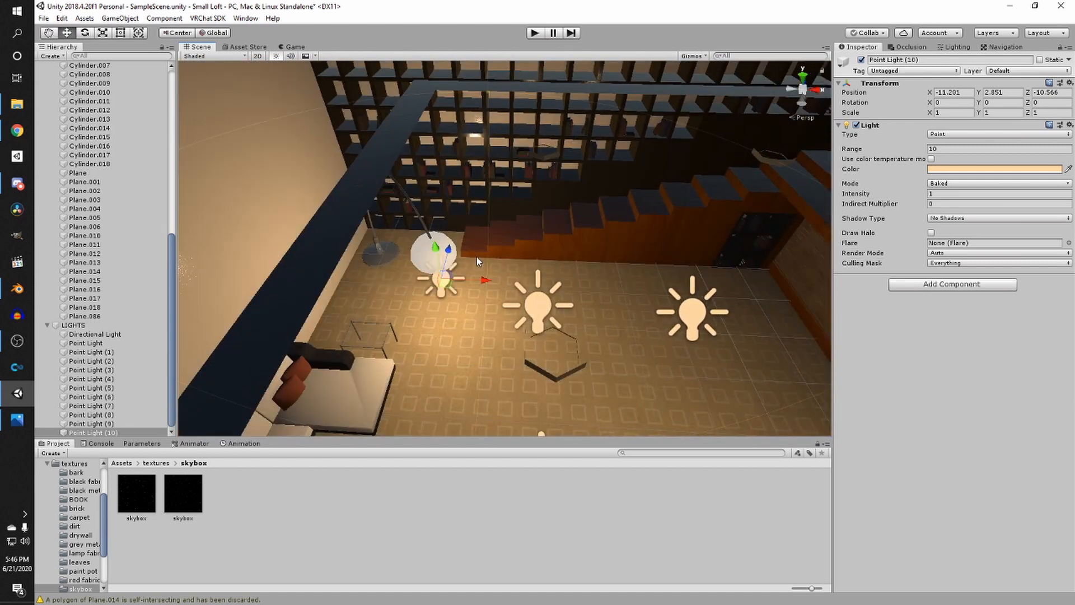
pyautogui.moveTo(536, 283); pyautogui.dragTo(874, 287)
pyautogui.moveTo(571, 302); pyautogui.dragTo(550, 287, button='right')
pyautogui.moveTo(499, 289); pyautogui.dragTo(503, 83)
pyautogui.moveTo(503, 169); pyautogui.dragTo(498, 268, button='middle')
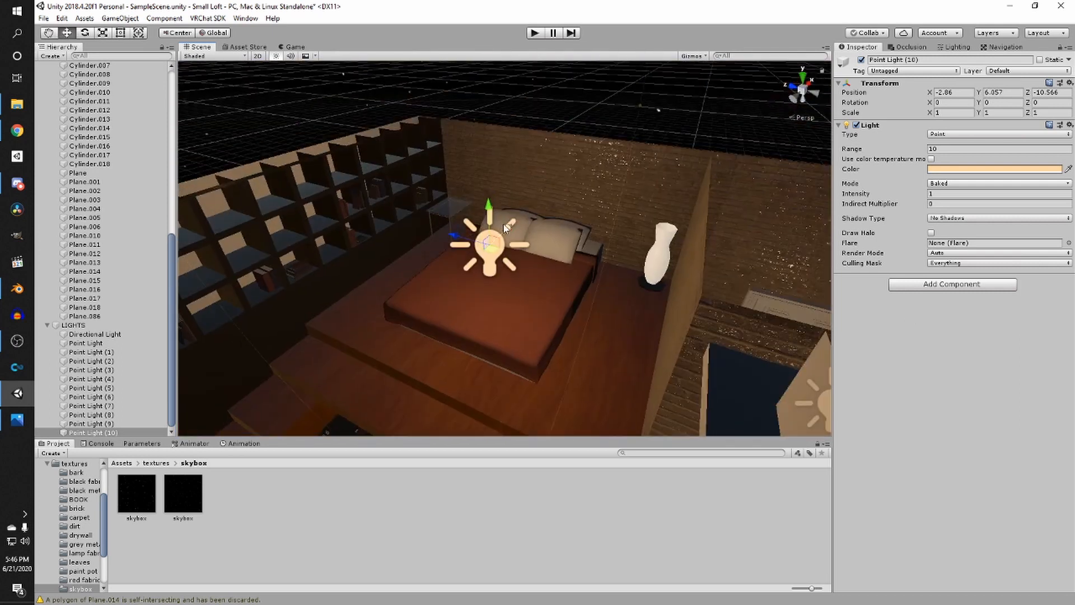
pyautogui.moveTo(506, 227); pyautogui.dragTo(607, 194)
pyautogui.moveTo(681, 159); pyautogui.dragTo(673, 217)
pyautogui.moveTo(673, 217); pyautogui.dragTo(443, 291, button='right')
pyautogui.moveTo(650, 243); pyautogui.dragTo(512, 245, button='middle')
pyautogui.moveTo(542, 319); pyautogui.dragTo(554, 330)
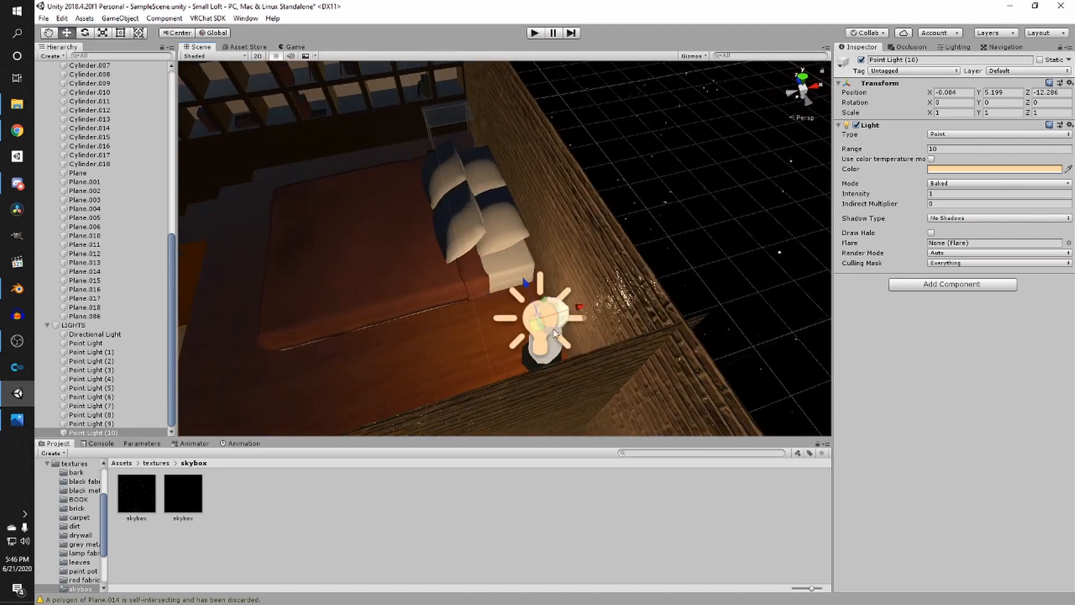
# - Tint the bedside lamp's lamp fabric material albedo a pale peach colour
pyautogui.click(555, 358)
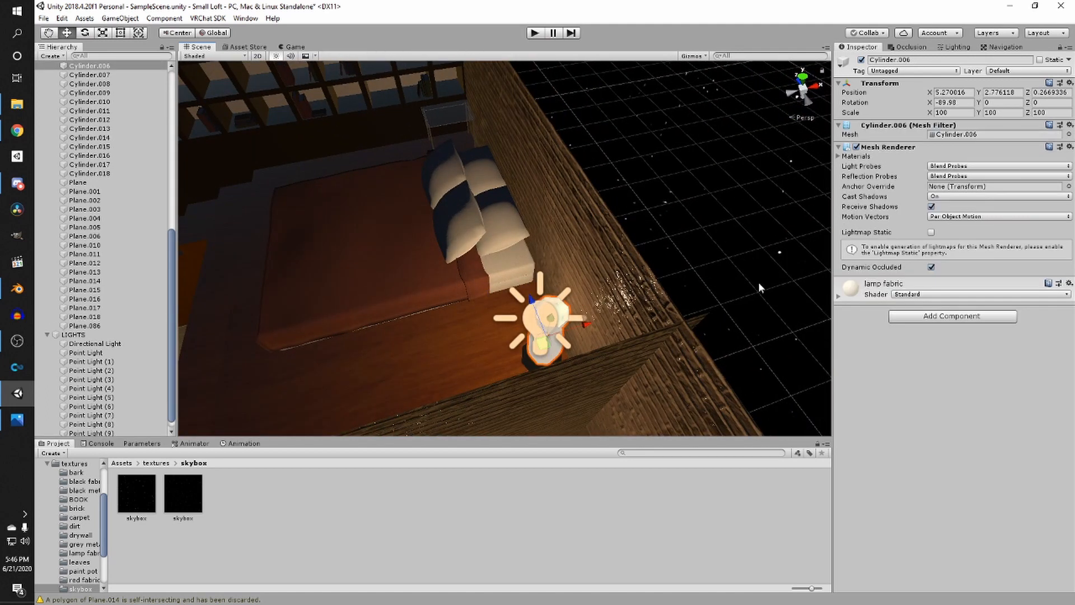
pyautogui.click(876, 296)
pyautogui.click(955, 336)
pyautogui.click(965, 249)
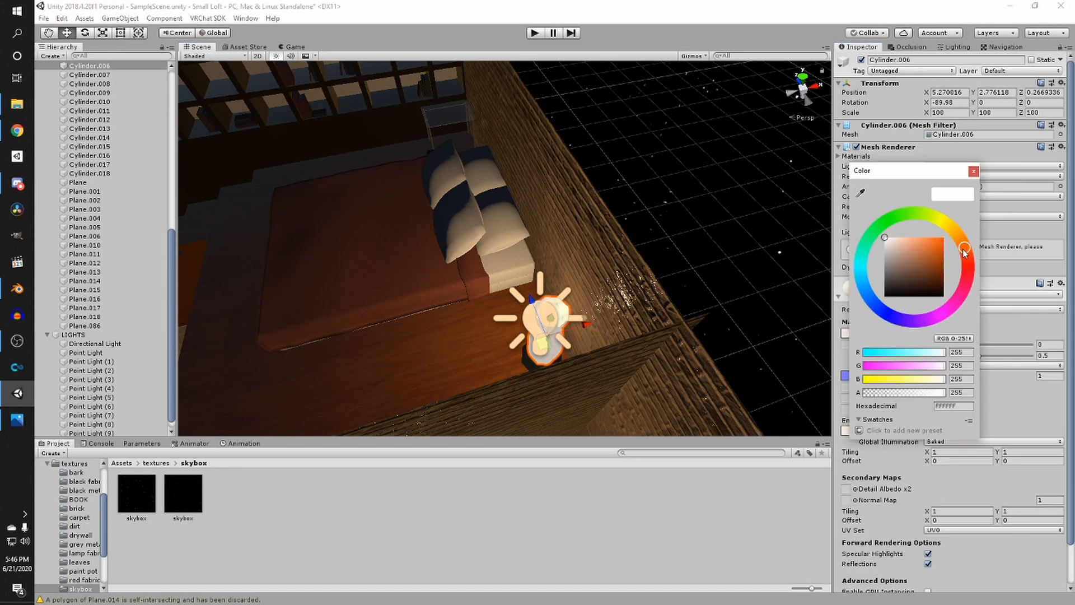
pyautogui.moveTo(893, 240); pyautogui.dragTo(899, 234)
# - Save the scene
pyautogui.keyDown('alt'); pyautogui.moveTo(680, 232); pyautogui.dragTo(744, 194); pyautogui.keyUp('alt')
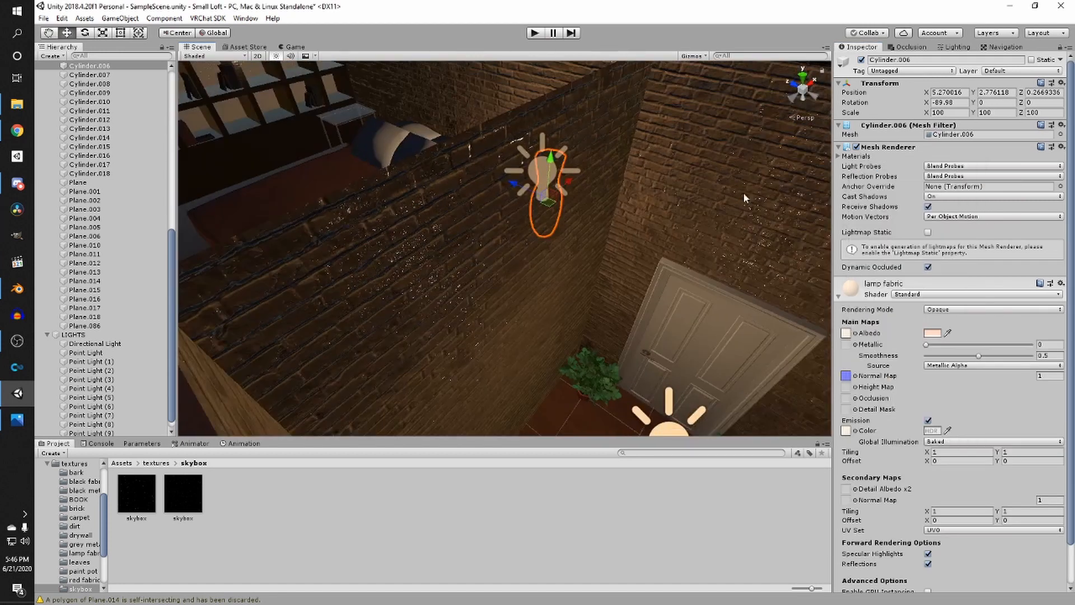
pyautogui.moveTo(744, 196); pyautogui.dragTo(576, 184, button='right')
pyautogui.scroll(3, 639, 208)
pyautogui.scroll(-8, 639, 208)
pyautogui.scroll(-2, 538, 173)
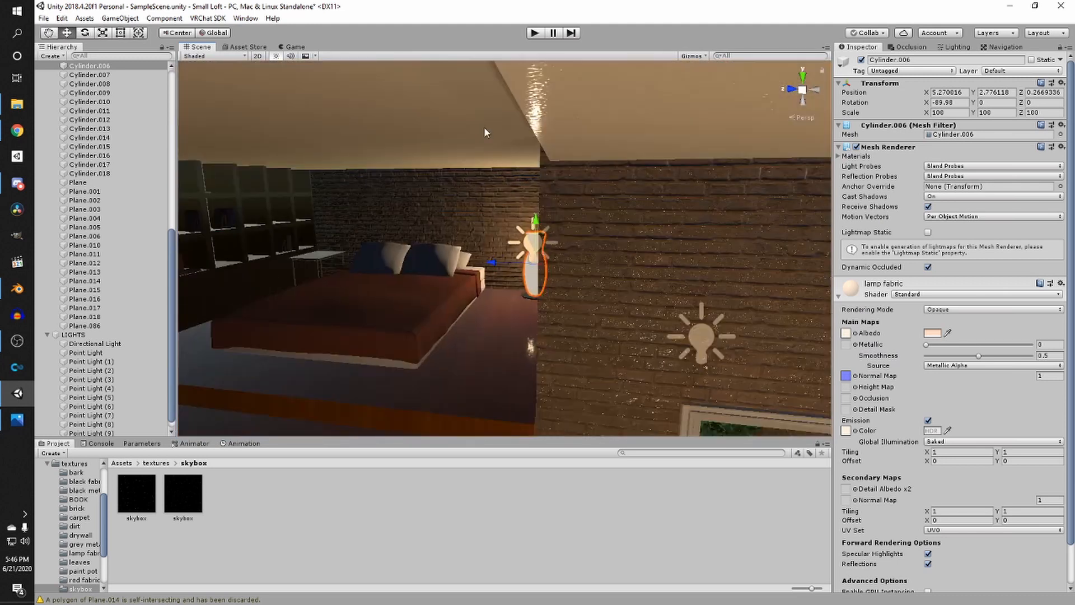
pyautogui.moveTo(485, 133); pyautogui.dragTo(537, 225, button='right')
pyautogui.click(500, 162)
pyautogui.hotkey('ctrl', 's')
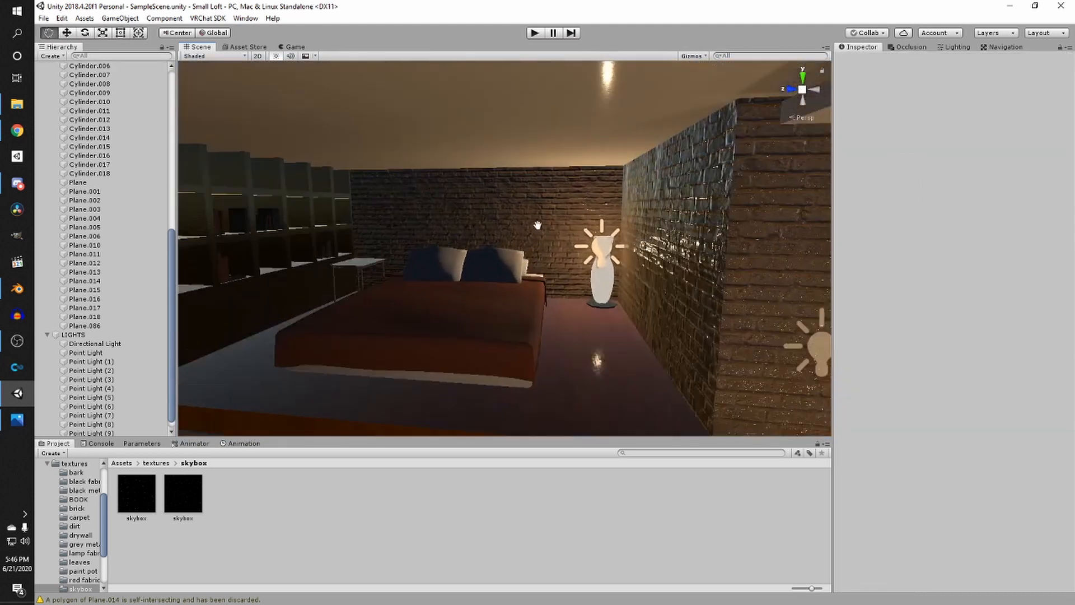
# - Nudge the bedside lamp light slightly toward the bed inside the lamp
pyautogui.moveTo(538, 225); pyautogui.dragTo(519, 241, button='middle')
pyautogui.click(581, 261)
pyautogui.moveTo(581, 261); pyautogui.dragTo(578, 344, button='middle')
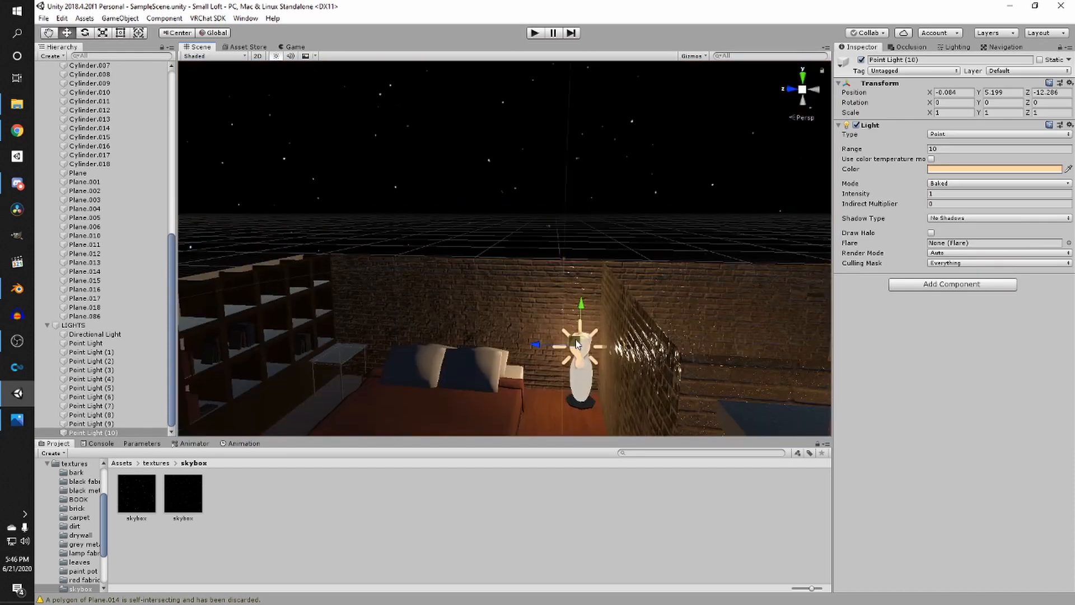
pyautogui.moveTo(577, 344); pyautogui.dragTo(528, 361)
pyautogui.moveTo(563, 327); pyautogui.dragTo(431, 208, button='middle')
pyautogui.click(431, 208)
pyautogui.moveTo(432, 208); pyautogui.dragTo(502, 194, button='right')
pyautogui.scroll(3, 502, 194)
pyautogui.moveTo(466, 177); pyautogui.dragTo(503, 170, button='middle')
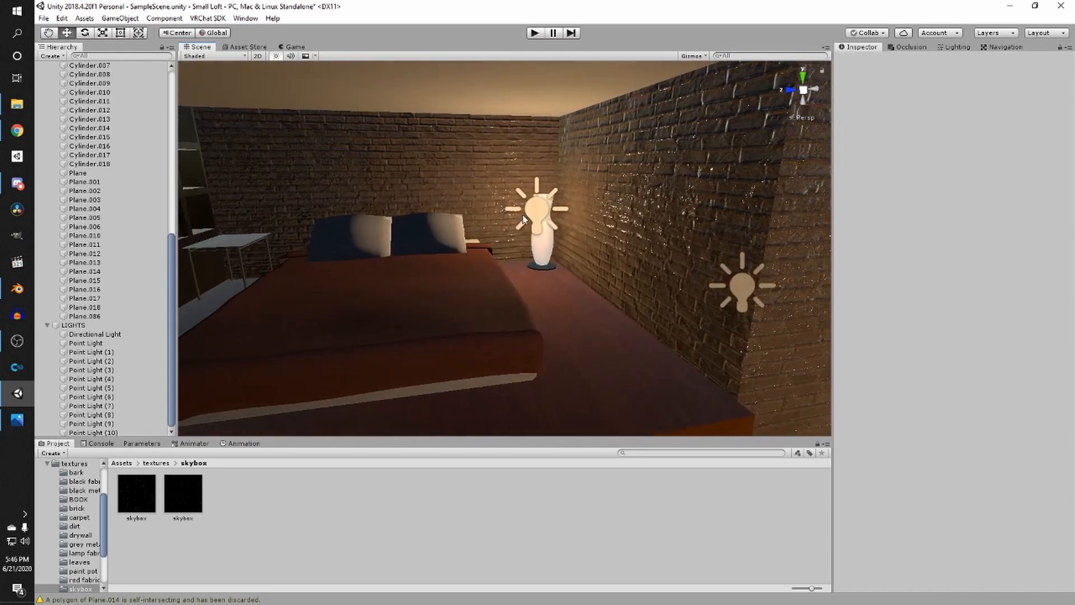
# - Set the bedside lamp light's Range to 15
pyautogui.click(533, 214)
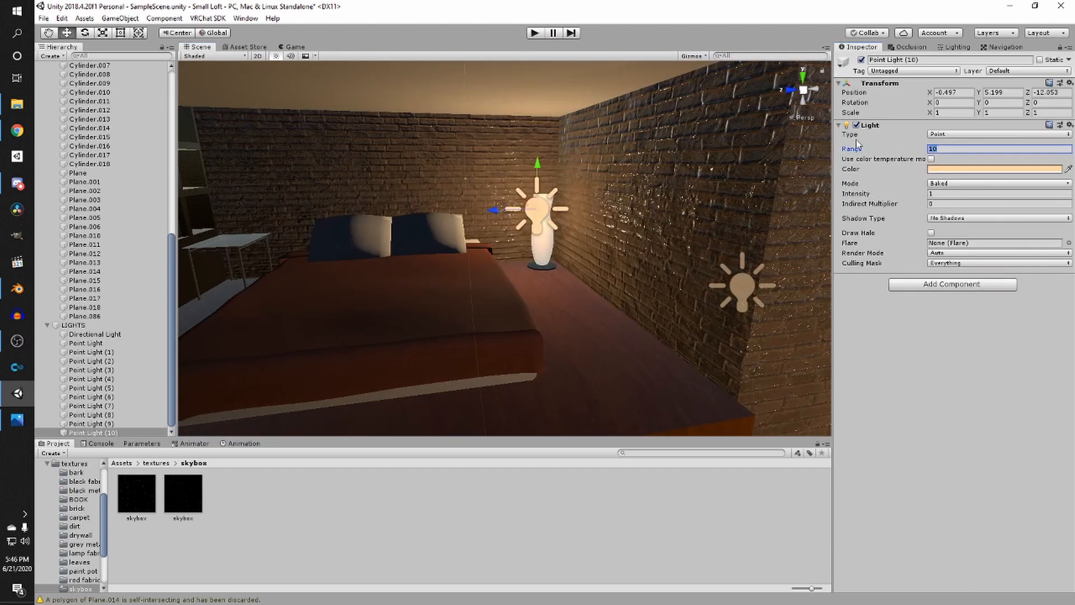
pyautogui.write('0.15')
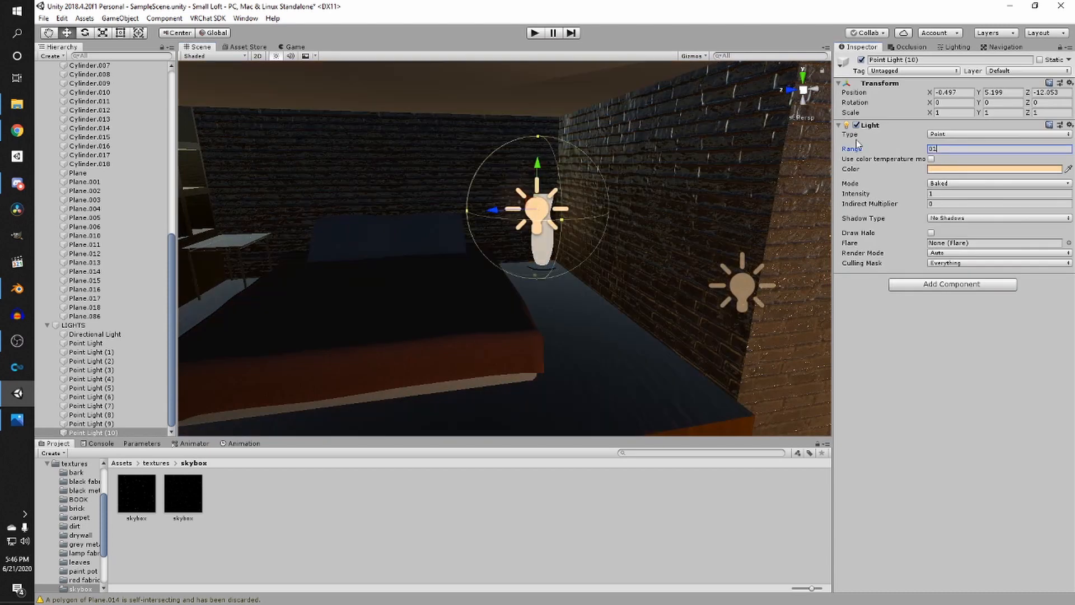
pyautogui.write('15')
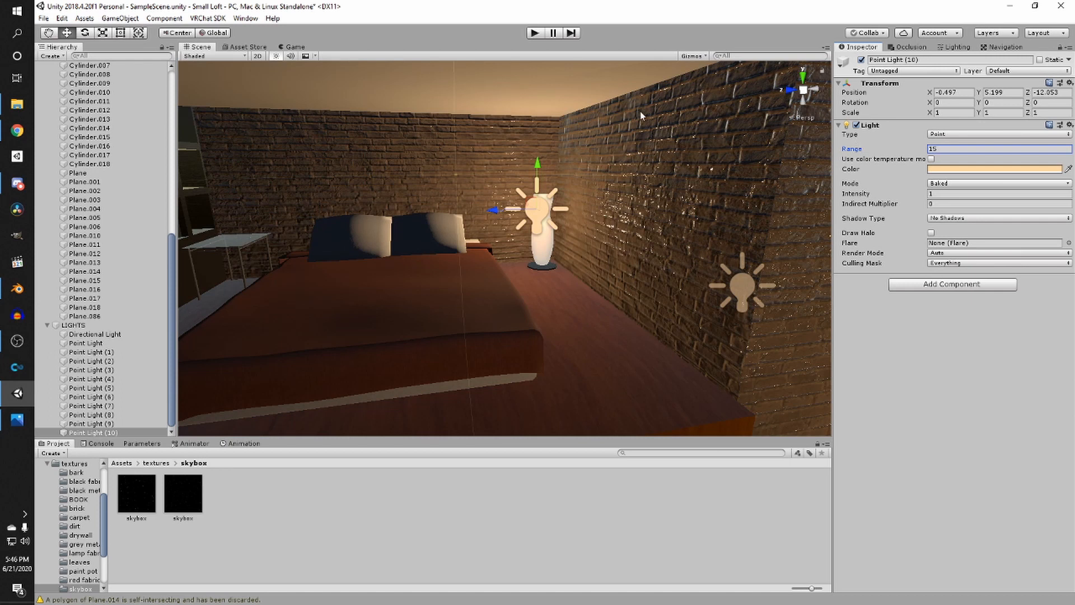
# - Save the scene
pyautogui.moveTo(640, 111); pyautogui.dragTo(627, 123, button='right')
pyautogui.moveTo(627, 122); pyautogui.dragTo(550, 225, button='middle')
pyautogui.moveTo(518, 234); pyautogui.dragTo(596, 318)
pyautogui.scroll(-2, 597, 318)
pyautogui.scroll(-3, 410, 134)
pyautogui.click(417, 158)
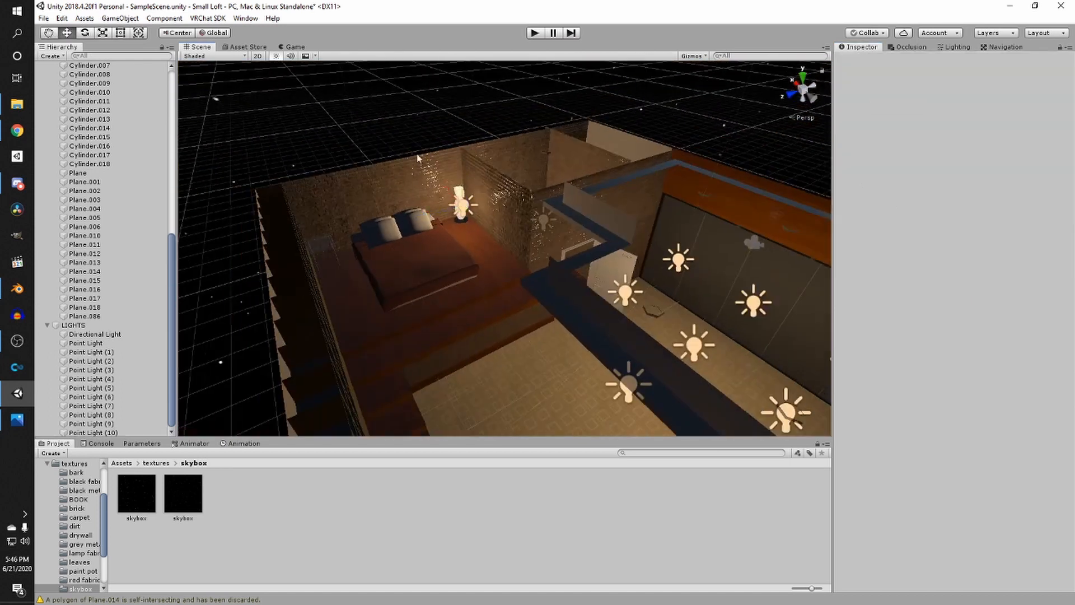
pyautogui.scroll(6, 418, 158)
pyautogui.moveTo(418, 158); pyautogui.dragTo(537, 240, button='middle')
pyautogui.moveTo(538, 241); pyautogui.dragTo(333, 253, button='right')
pyautogui.scroll(-4, 422, 183)
pyautogui.hotkey('ctrl', 's')
pyautogui.scroll(2, 537, 192)
pyautogui.moveTo(537, 191); pyautogui.dragTo(537, 115, button='middle')
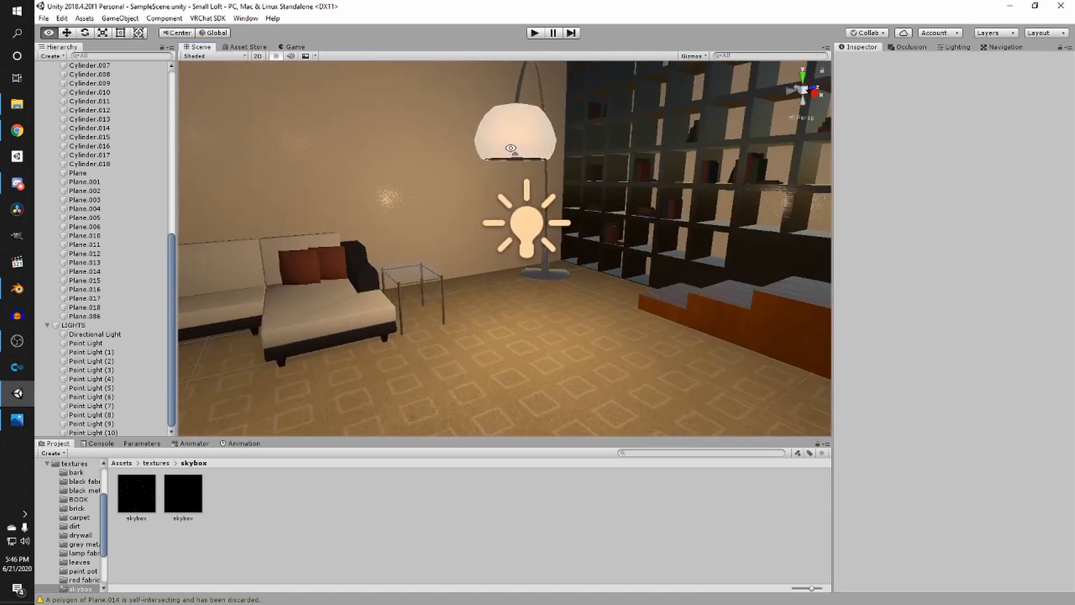
# - Look over the dark sliding wardrobe doors along the living room wall
pyautogui.moveTo(552, 168); pyautogui.dragTo(395, 168, button='right')
pyautogui.moveTo(700, 182); pyautogui.dragTo(585, 184, button='right')
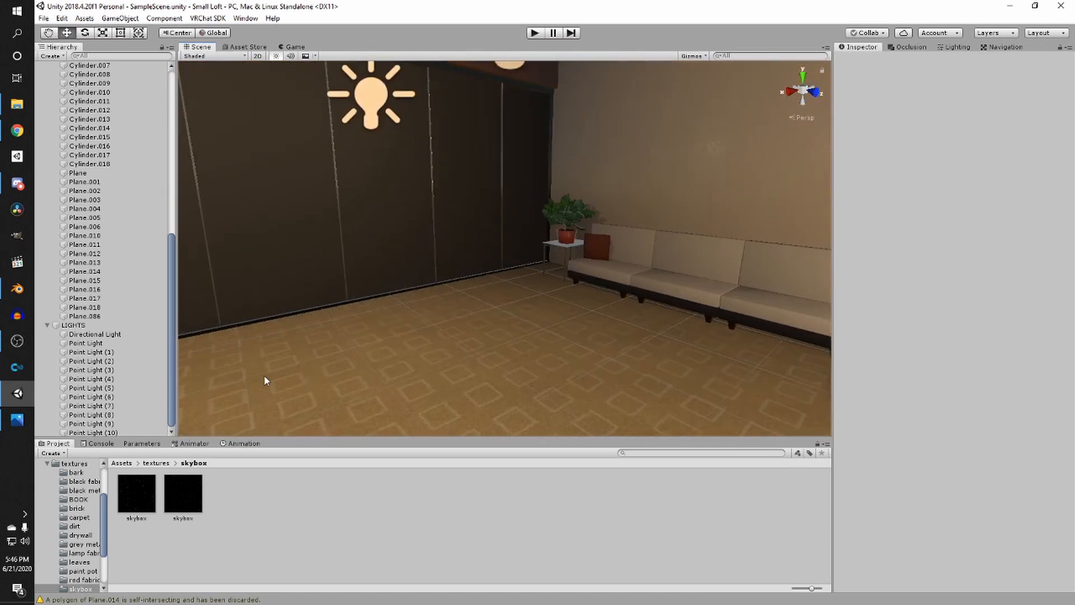
pyautogui.moveTo(420, 220); pyautogui.dragTo(311, 239, button='right')
pyautogui.click(120, 462)
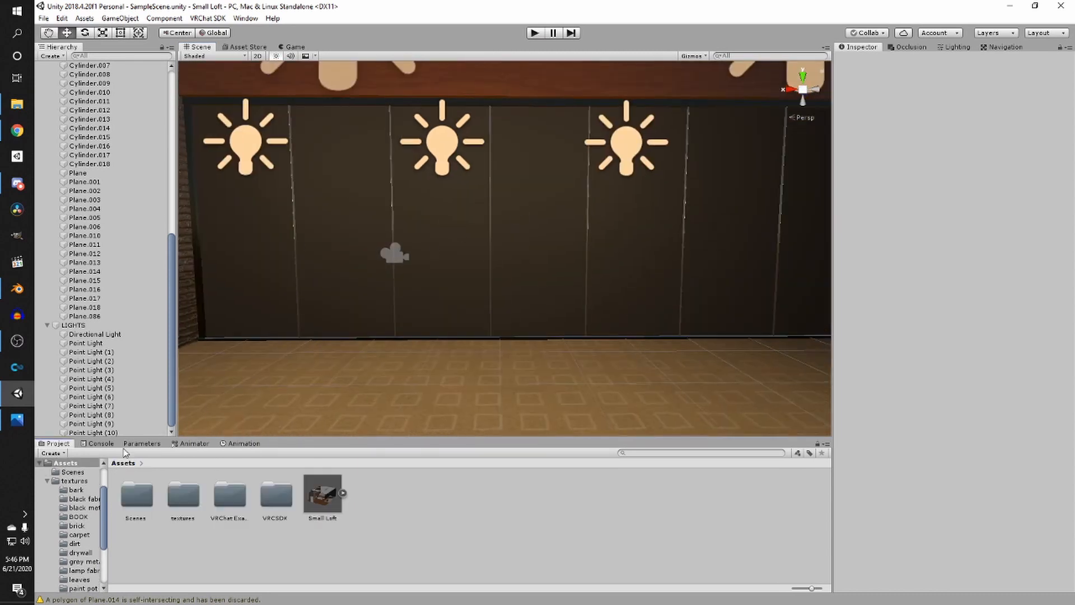
pyautogui.scroll(6, 435, 288)
pyautogui.scroll(-4, 424, 324)
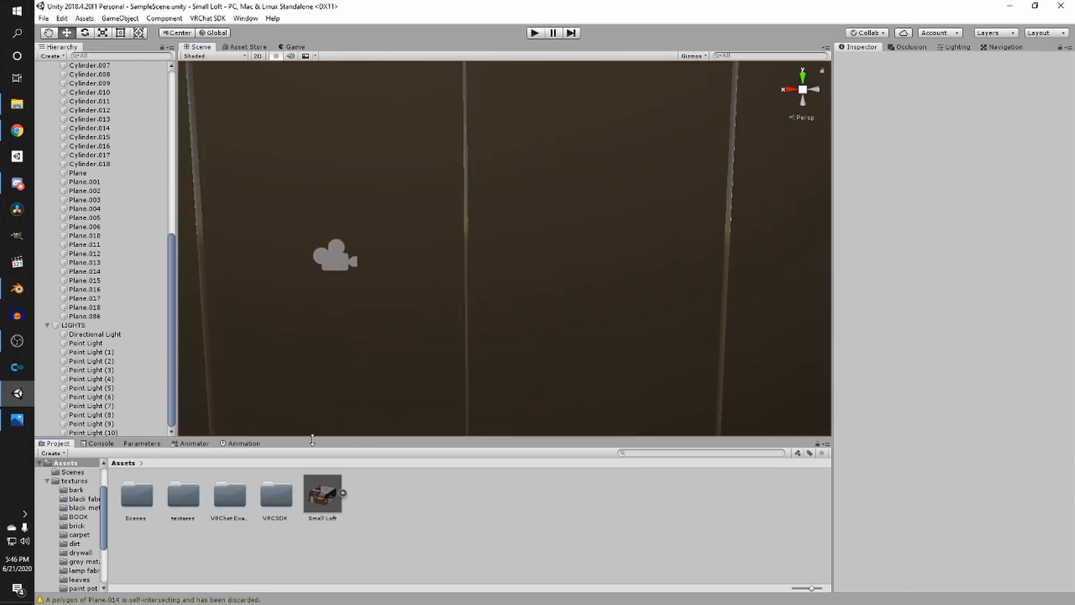
pyautogui.scroll(-5, 404, 337)
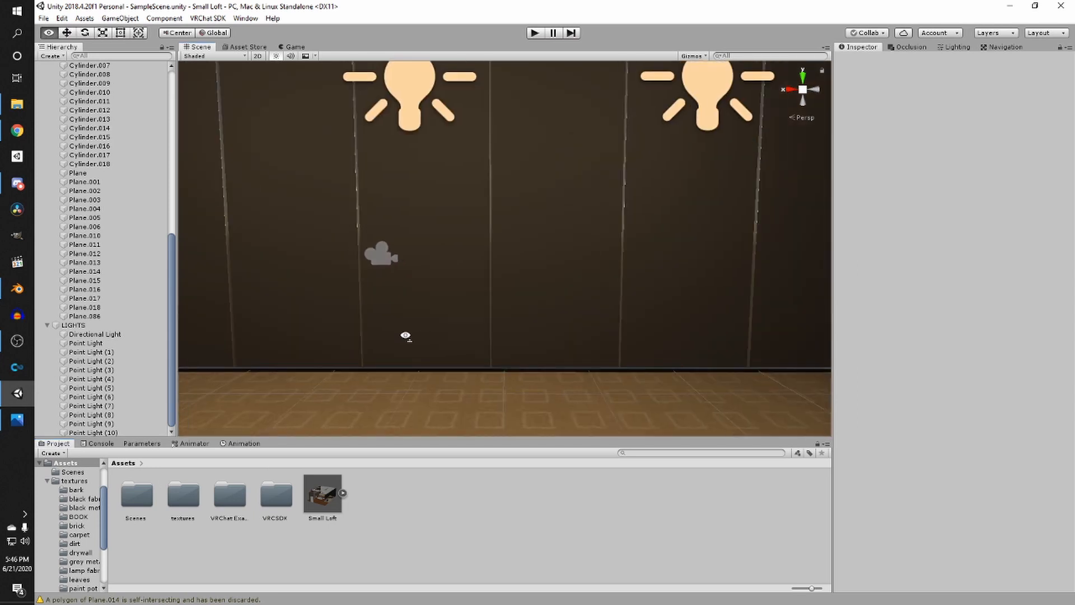
pyautogui.moveTo(405, 336); pyautogui.dragTo(274, 341, button='right')
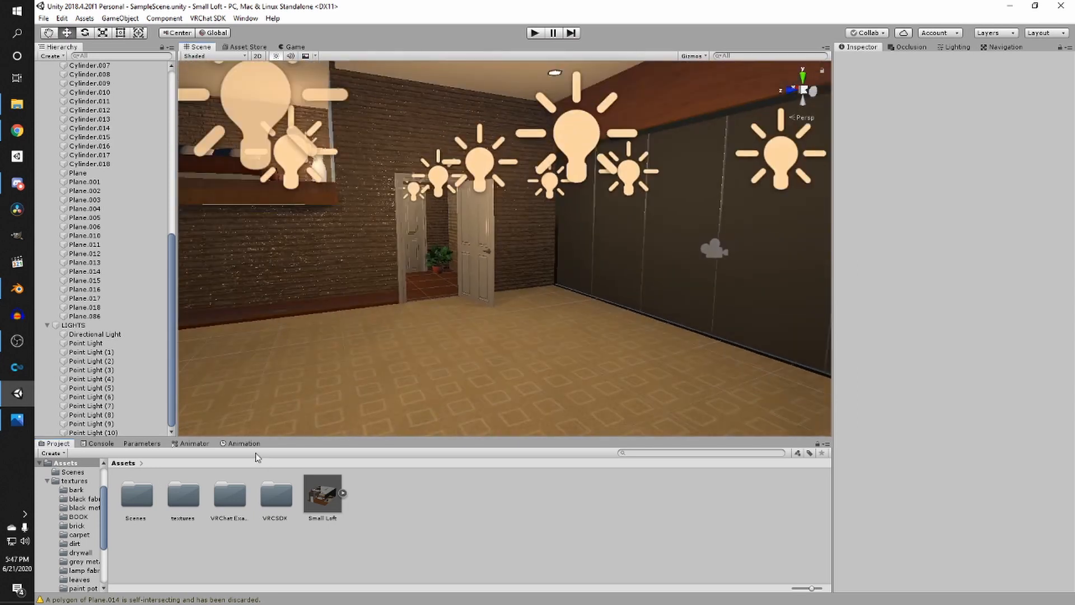
# - Create a new material named copy mirror in the textures folder
pyautogui.doubleClick(171, 513)
pyautogui.rightClick(362, 547)
pyautogui.moveTo(425, 283)
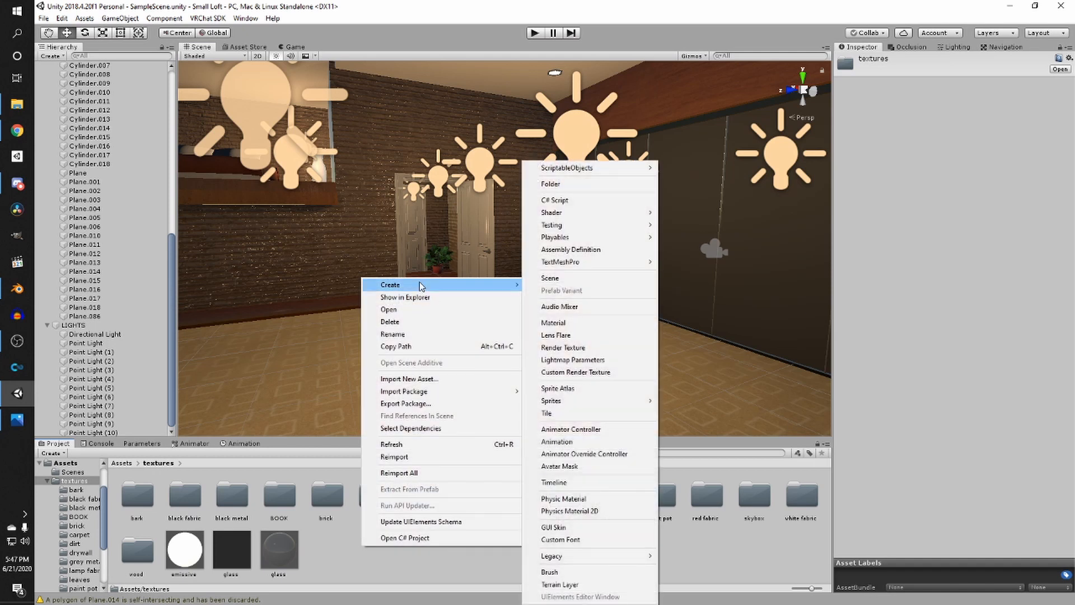
pyautogui.click(550, 323)
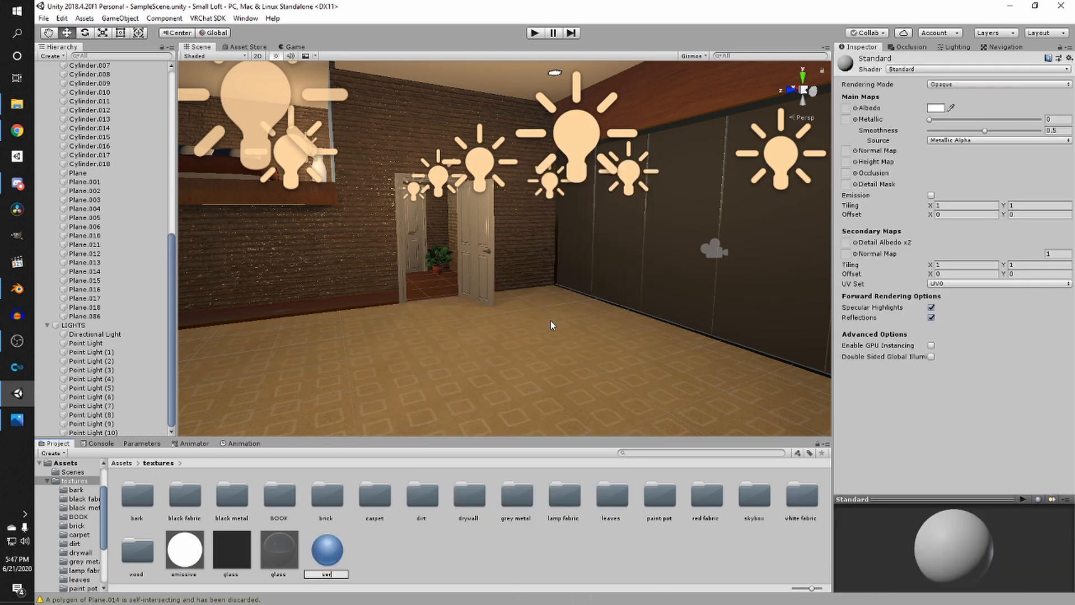
pyautogui.write('copy mirror')
pyautogui.press('Return')
# - Set the copy mirror material's Metallic to 0.72 and Smoothness to 1
pyautogui.click(936, 108)
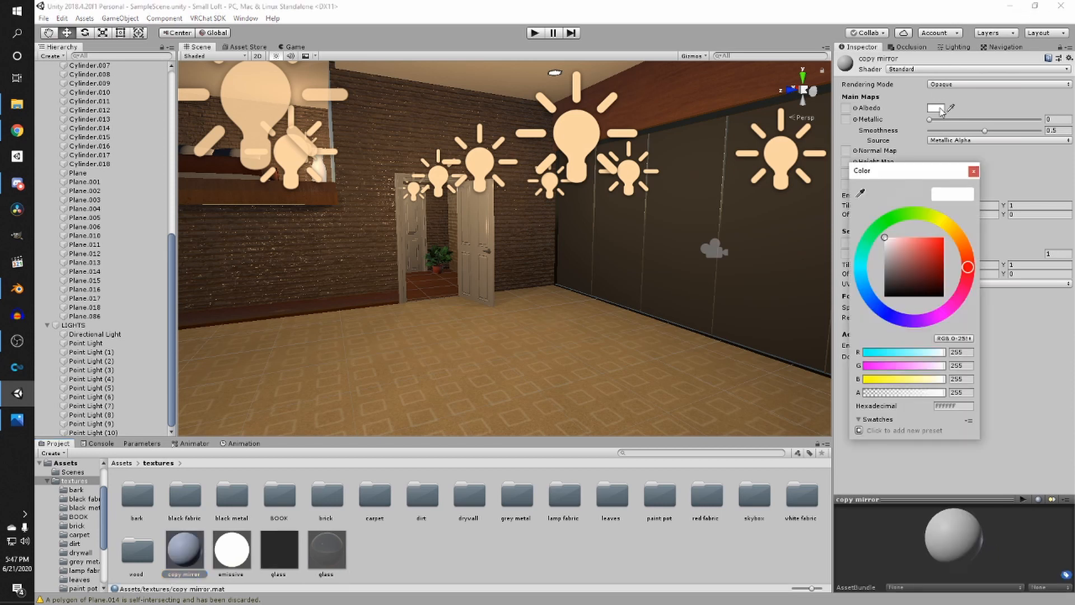
pyautogui.moveTo(912, 270); pyautogui.dragTo(864, 245)
pyautogui.click(1022, 348)
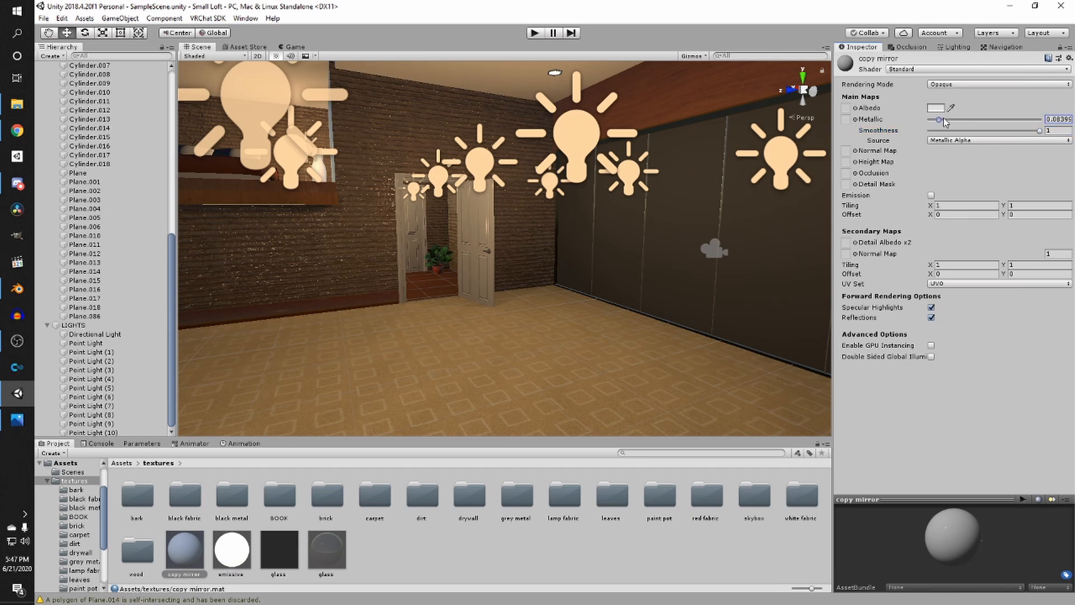
pyautogui.moveTo(945, 122); pyautogui.dragTo(1073, 133)
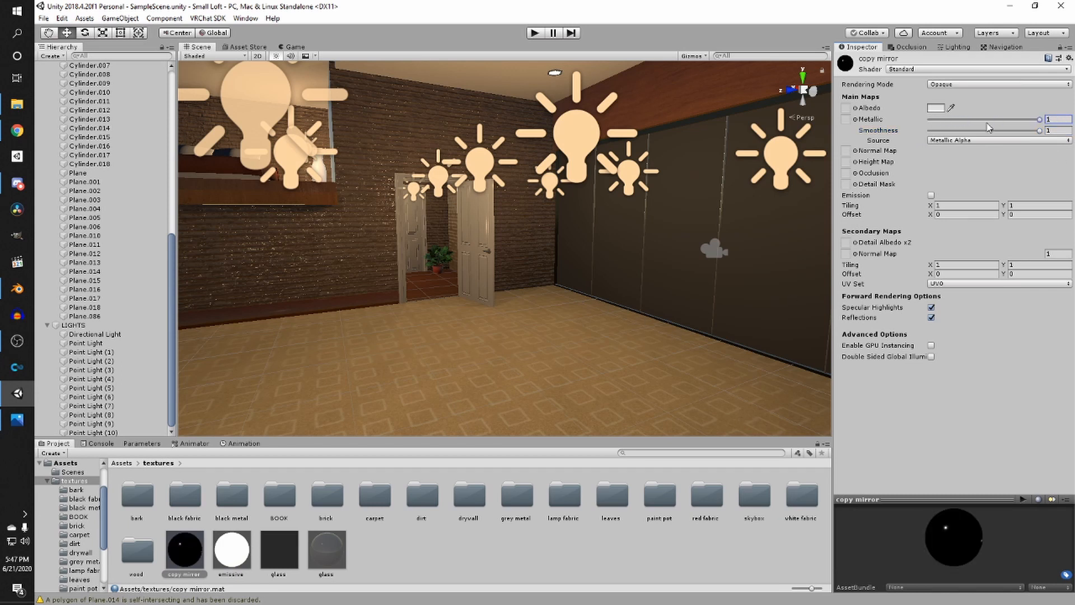
pyautogui.moveTo(984, 120); pyautogui.dragTo(1009, 127)
# - Apply the copy mirror material to the wardrobe doors
pyautogui.moveTo(550, 258); pyautogui.dragTo(638, 269, button='right')
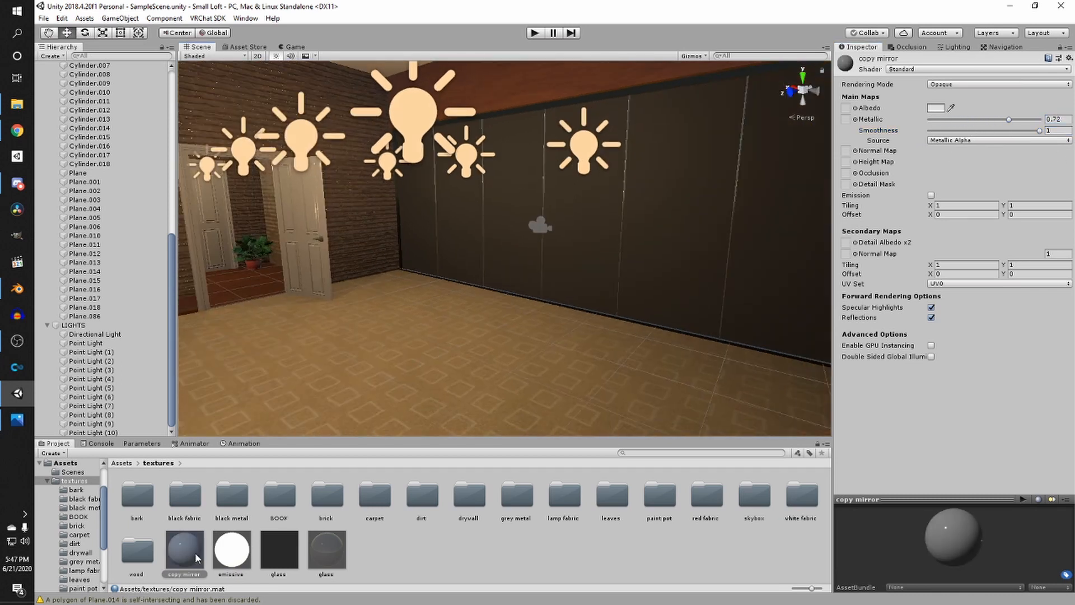
pyautogui.moveTo(195, 553); pyautogui.dragTo(506, 161)
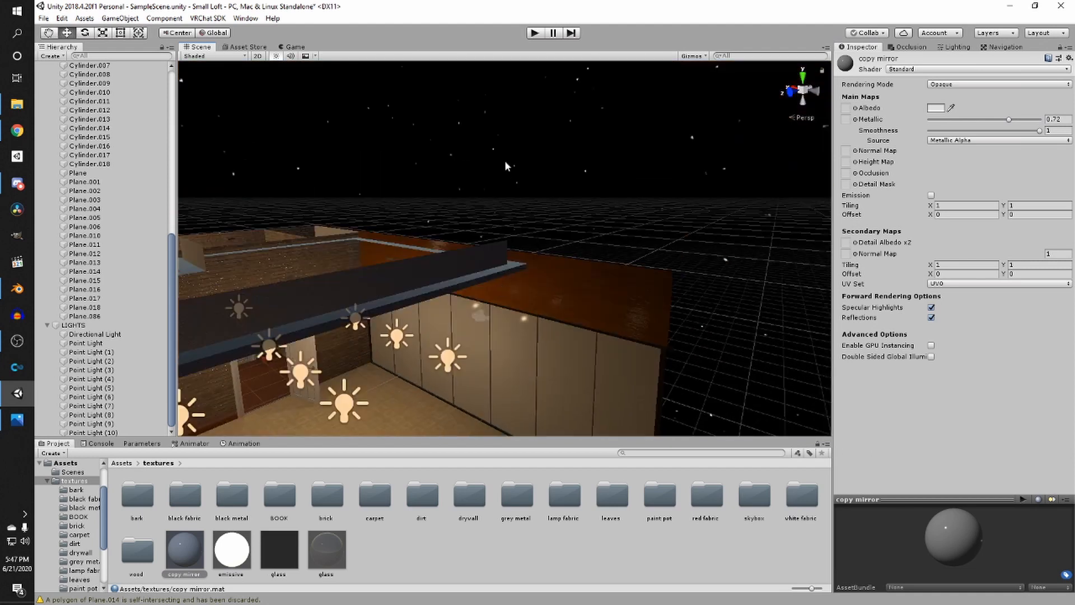
pyautogui.click(505, 163)
pyautogui.moveTo(505, 162); pyautogui.dragTo(261, 124, button='right')
pyautogui.moveTo(438, 122); pyautogui.dragTo(422, 247, button='right')
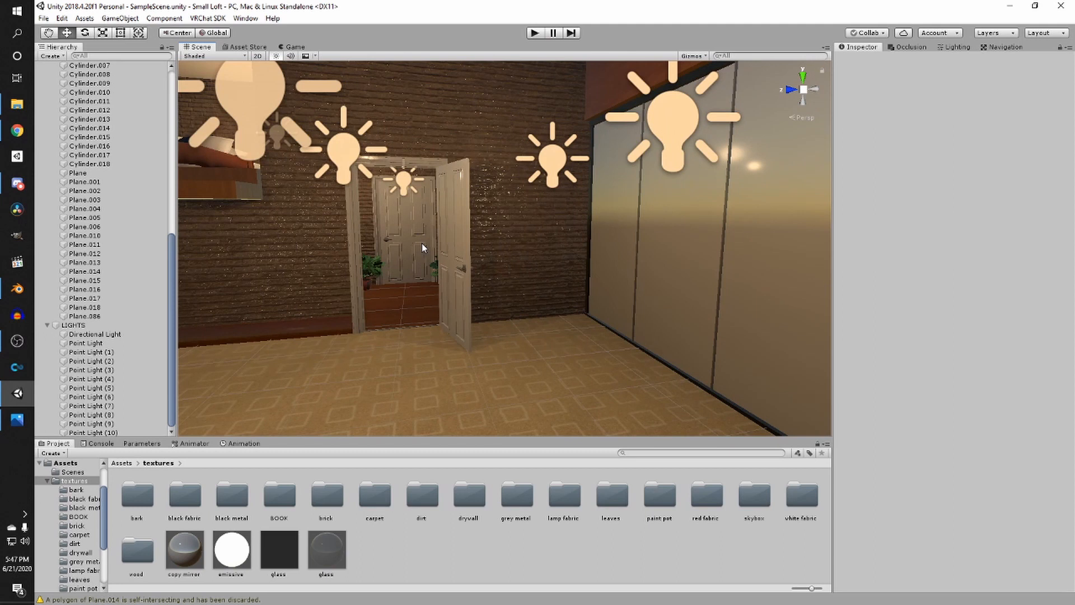
# - Inspect the mirrored wardrobe doors and living room from several angles
pyautogui.moveTo(570, 280); pyautogui.dragTo(528, 280, button='right')
pyautogui.scroll(-3, 527, 280)
pyautogui.scroll(3, 527, 280)
pyautogui.moveTo(528, 280); pyautogui.dragTo(450, 282, button='middle')
pyautogui.moveTo(450, 282); pyautogui.dragTo(562, 295, button='right')
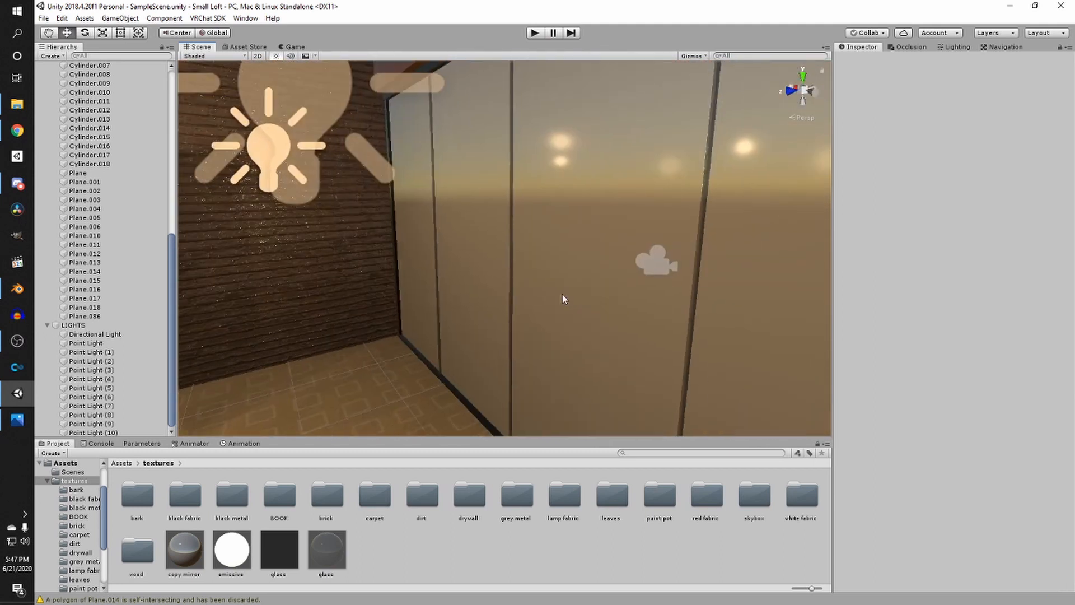
pyautogui.moveTo(472, 286); pyautogui.dragTo(539, 280, button='right')
pyautogui.scroll(-4, 492, 278)
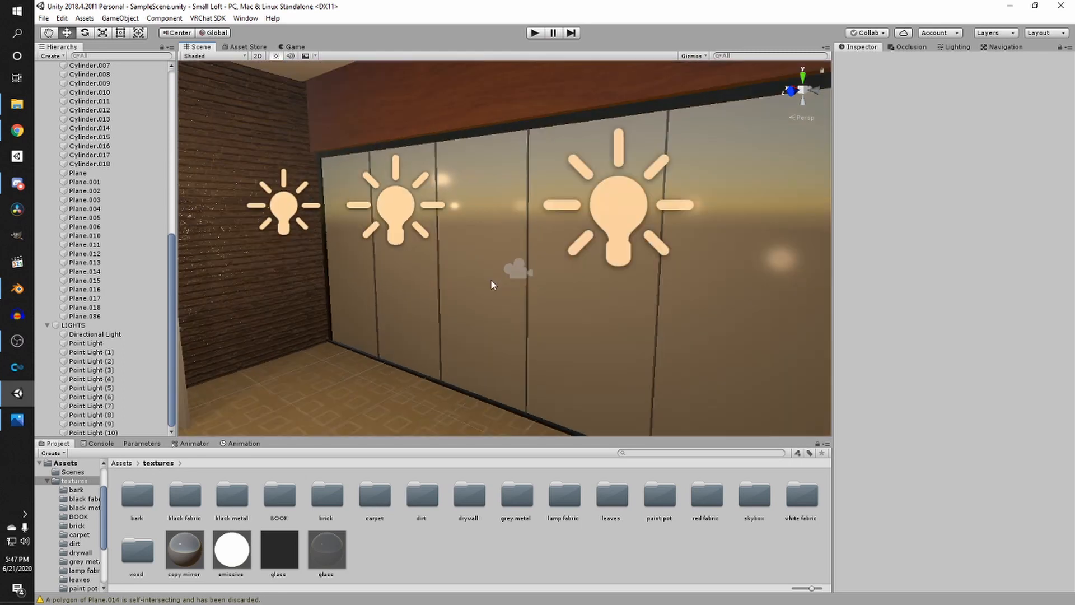
pyautogui.moveTo(436, 271); pyautogui.dragTo(475, 280, button='right')
pyautogui.press('s')
pyautogui.press('a')
pyautogui.moveTo(730, 278); pyautogui.dragTo(409, 267, button='right')
pyautogui.press('a')
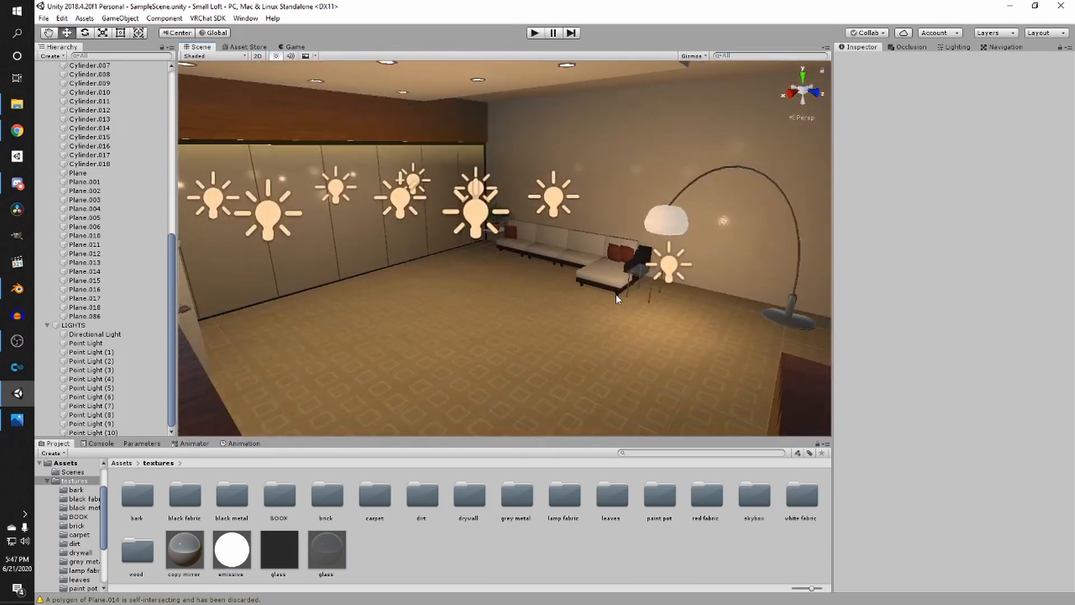
pyautogui.moveTo(617, 299); pyautogui.dragTo(557, 283, button='right')
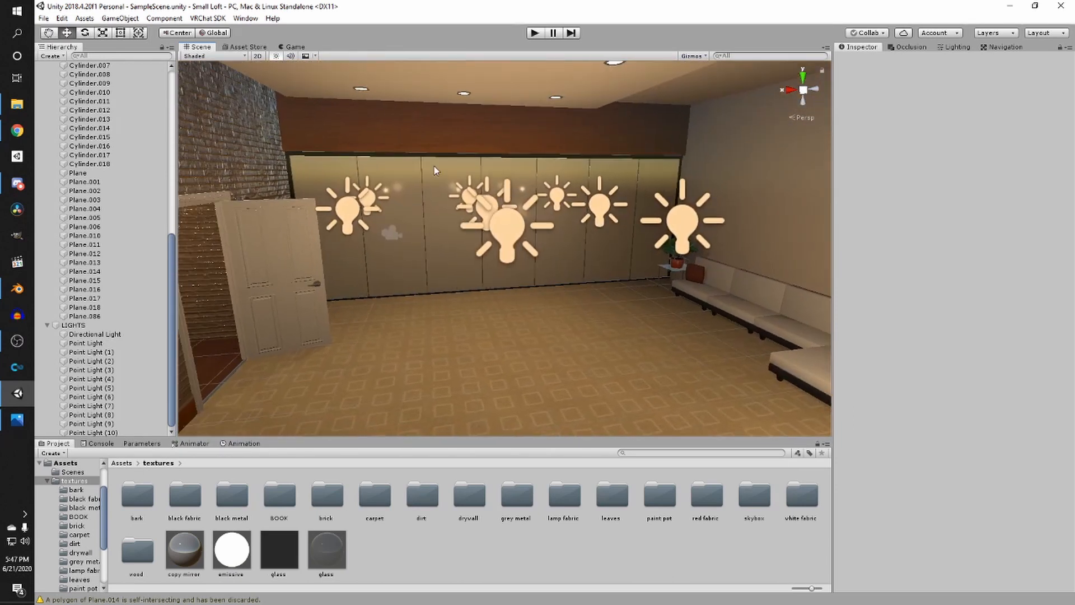
# - Add a Reflection Probe inside the LIGHTS group and focus the view on it
pyautogui.click(72, 325)
pyautogui.rightClick(73, 325)
pyautogui.click(66, 332)
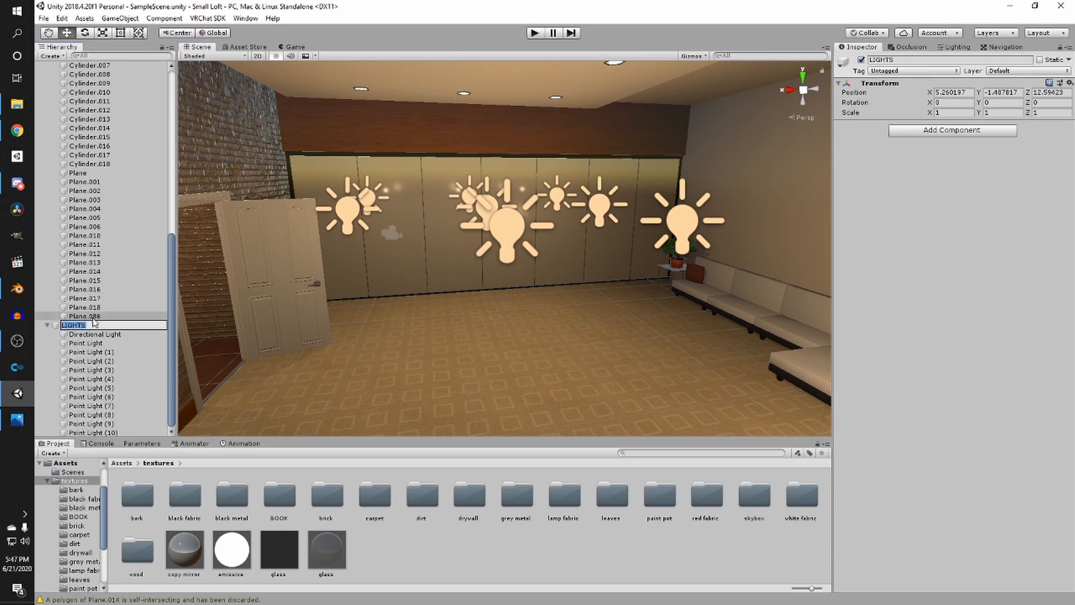
pyautogui.press('Return')
pyautogui.rightClick(120, 325)
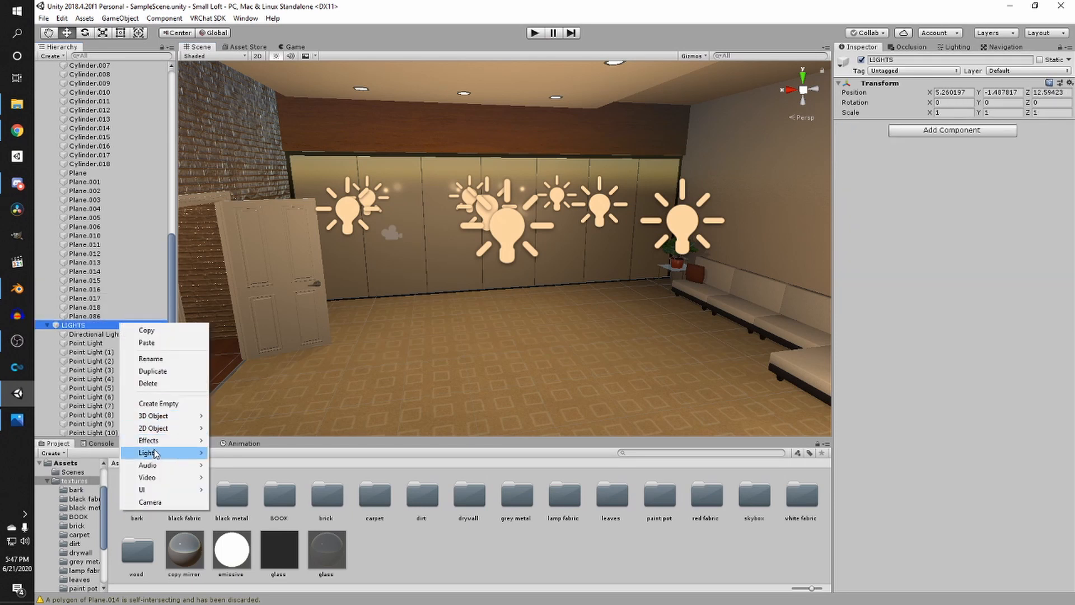
pyautogui.moveTo(157, 454)
pyautogui.click(241, 502)
pyautogui.press('f')
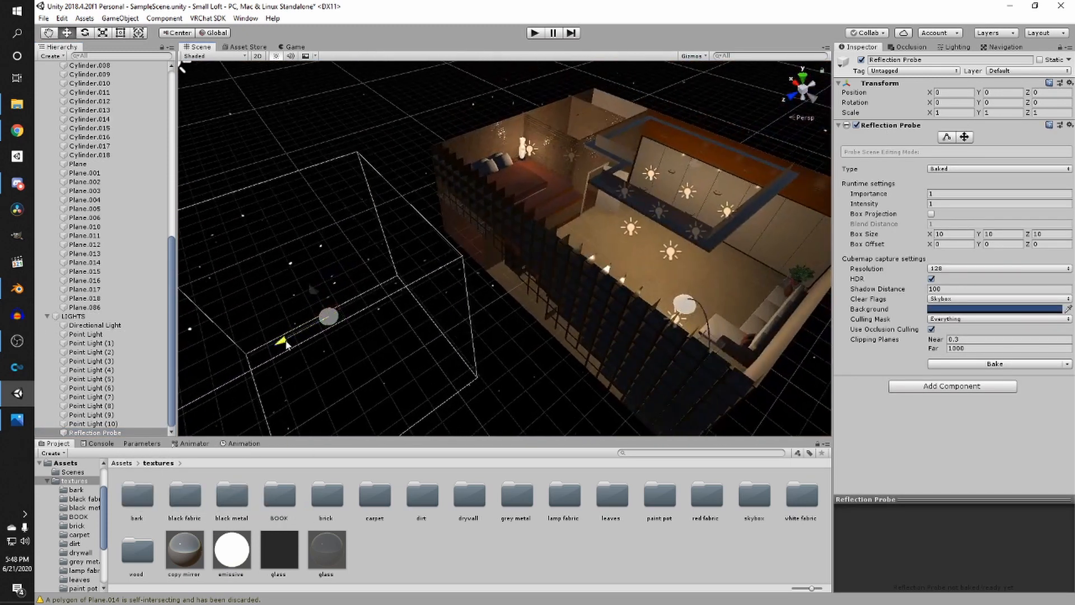
# - Move the reflection probe into the living room and raise it to about 1 m height
pyautogui.moveTo(286, 344); pyautogui.dragTo(588, 232)
pyautogui.moveTo(647, 201); pyautogui.dragTo(511, 224, button='middle')
pyautogui.scroll(4, 511, 227)
pyautogui.moveTo(511, 244); pyautogui.dragTo(518, 216, button='right')
pyautogui.scroll(4, 518, 216)
pyautogui.moveTo(612, 177); pyautogui.dragTo(491, 248, button='right')
pyautogui.scroll(3, 480, 223)
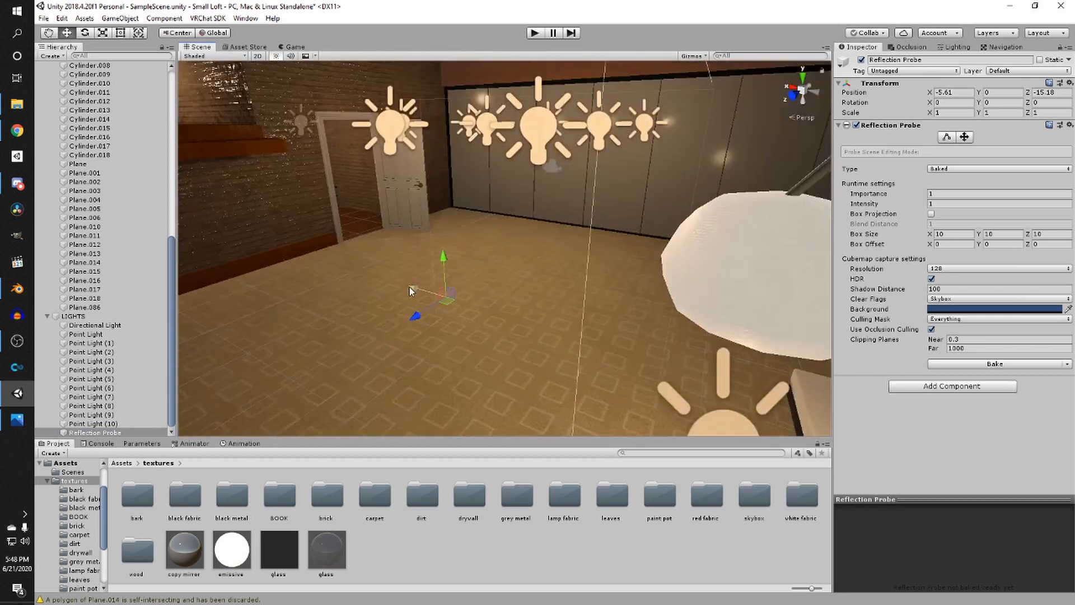
pyautogui.moveTo(443, 267); pyautogui.dragTo(473, 237)
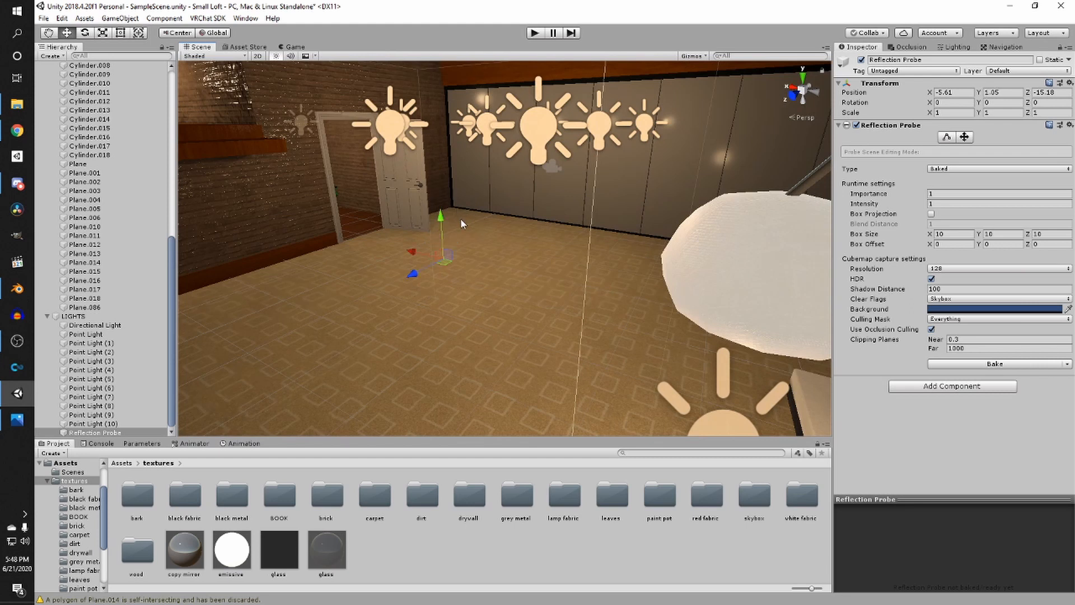
# - Edit the reflection probe's box bounds, shrinking its height to about 5 with an offset of 2.5
pyautogui.moveTo(463, 224); pyautogui.dragTo(547, 237, button='right')
pyautogui.scroll(-4, 546, 237)
pyautogui.click(948, 137)
pyautogui.scroll(4, 594, 222)
pyautogui.moveTo(672, 198); pyautogui.dragTo(502, 246, button='right')
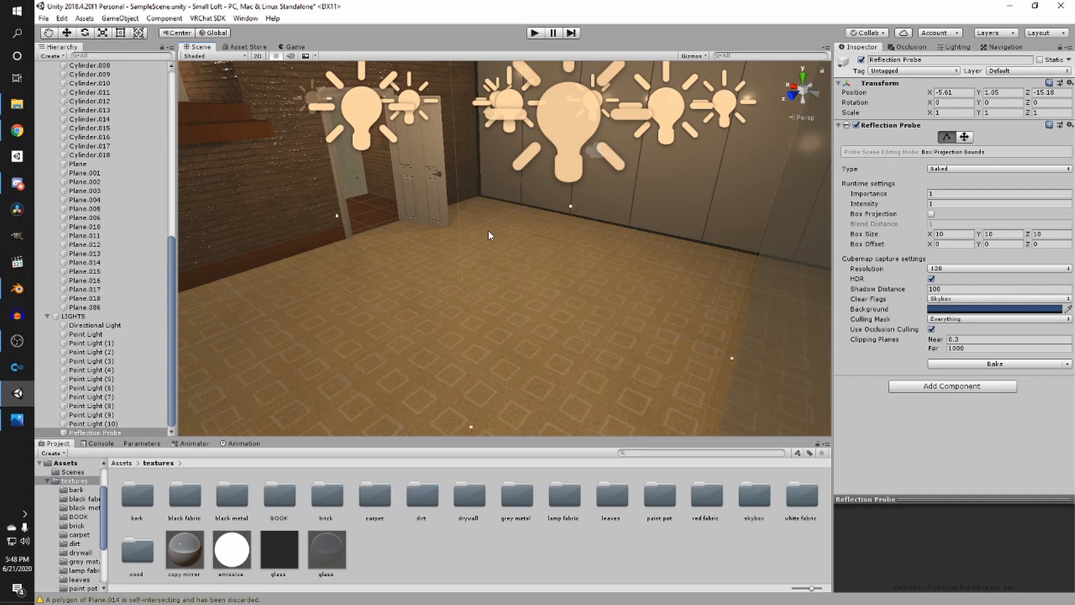
pyautogui.scroll(-4, 374, 328)
pyautogui.moveTo(582, 314); pyautogui.dragTo(483, 313, button='right')
pyautogui.moveTo(483, 312); pyautogui.dragTo(520, 374, button='middle')
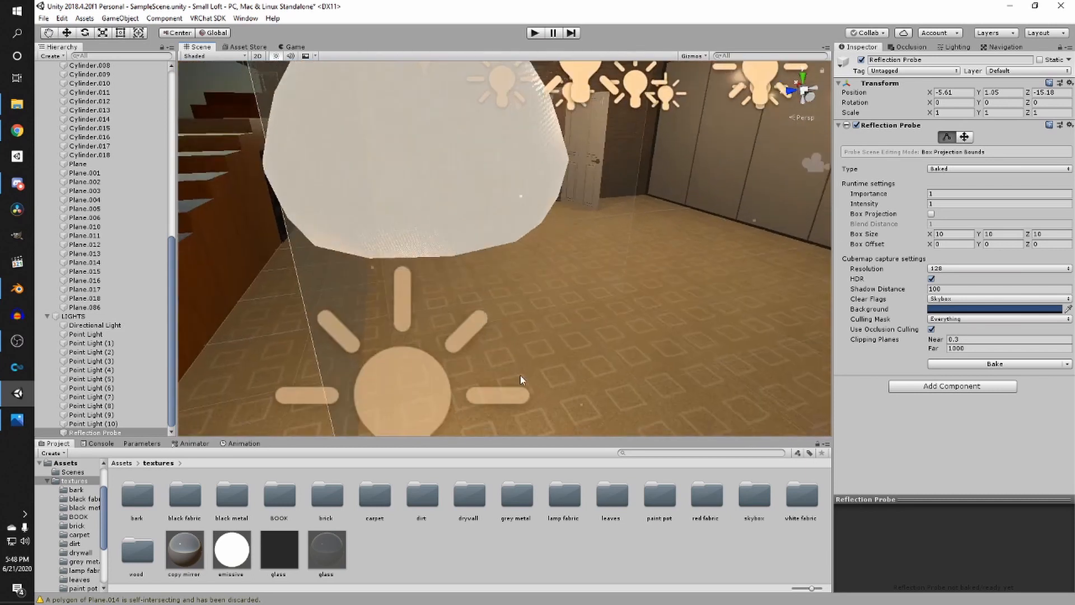
pyautogui.scroll(-3, 538, 376)
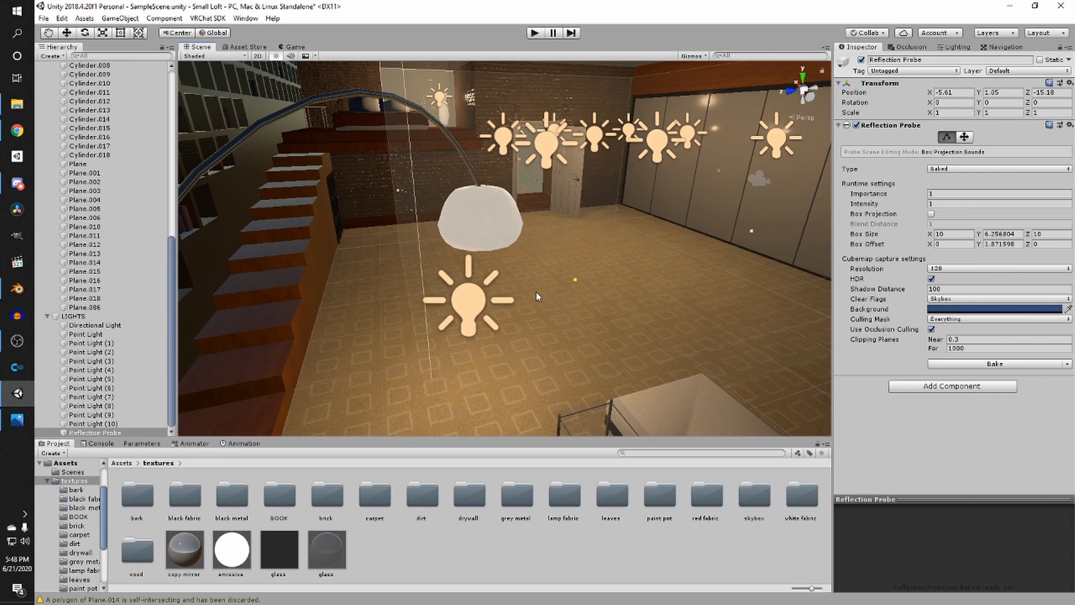
pyautogui.moveTo(536, 291); pyautogui.dragTo(537, 257)
pyautogui.moveTo(573, 212); pyautogui.dragTo(556, 168)
pyautogui.scroll(-5, 532, 252)
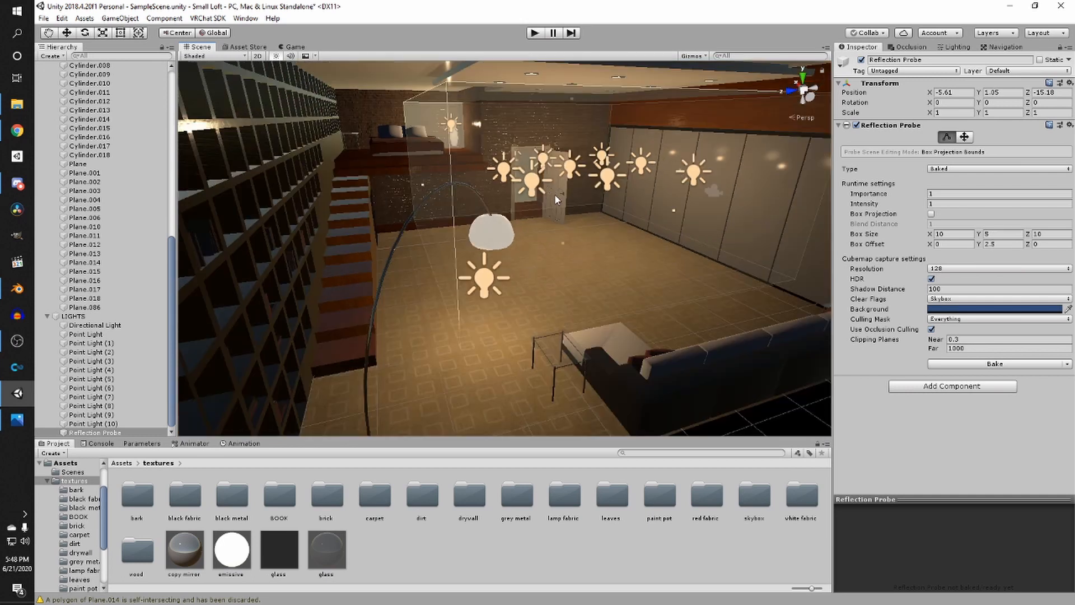
# - Raise the reflection probe, then undo the raise and the bounds change
pyautogui.moveTo(495, 314); pyautogui.dragTo(526, 260, button='right')
pyautogui.moveTo(526, 260); pyautogui.dragTo(525, 155, button='middle')
pyautogui.scroll(-3, 525, 155)
pyautogui.moveTo(526, 155); pyautogui.dragTo(462, 142, button='right')
pyautogui.moveTo(462, 143); pyautogui.dragTo(406, 218, button='middle')
pyautogui.scroll(2, 406, 218)
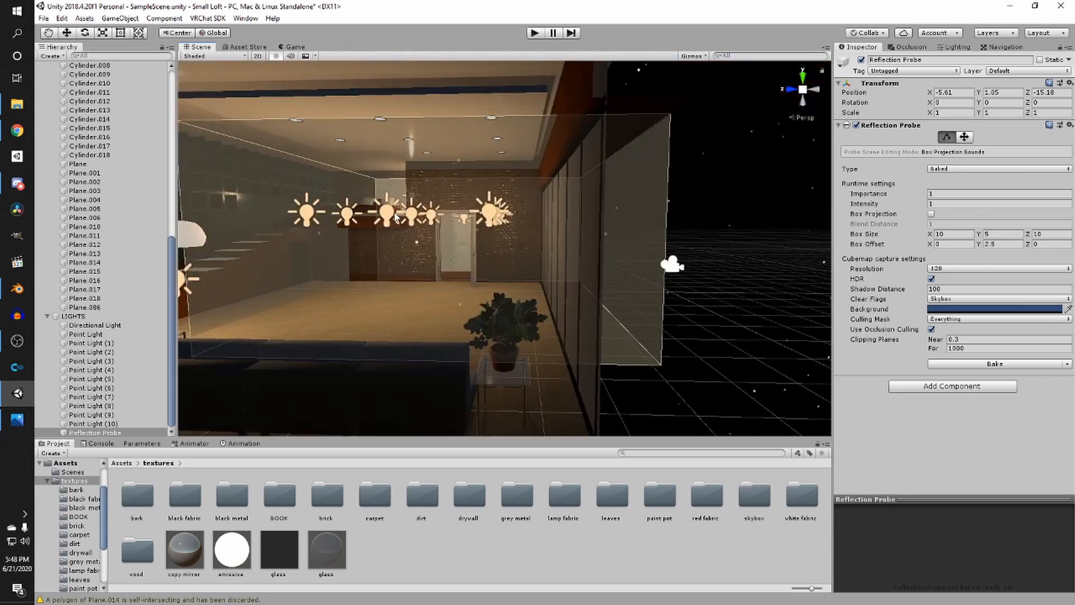
pyautogui.press('w')
pyautogui.moveTo(451, 196); pyautogui.dragTo(454, 177)
pyautogui.click(946, 137)
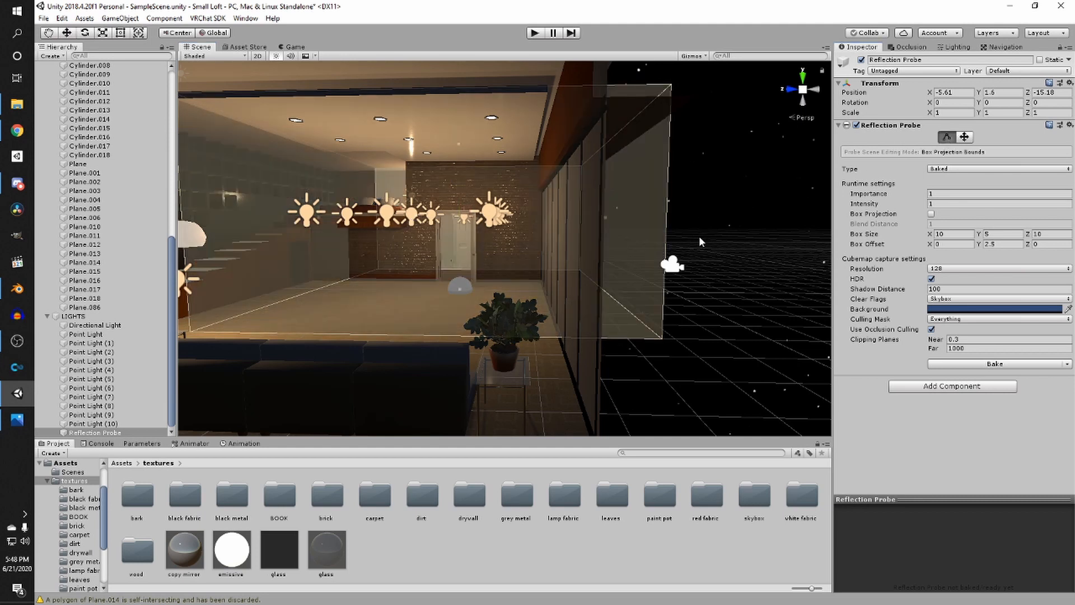
pyautogui.hotkey('ctrl', 'z')
pyautogui.hotkey('ctrl', 'z')
pyautogui.scroll(-3, 511, 251)
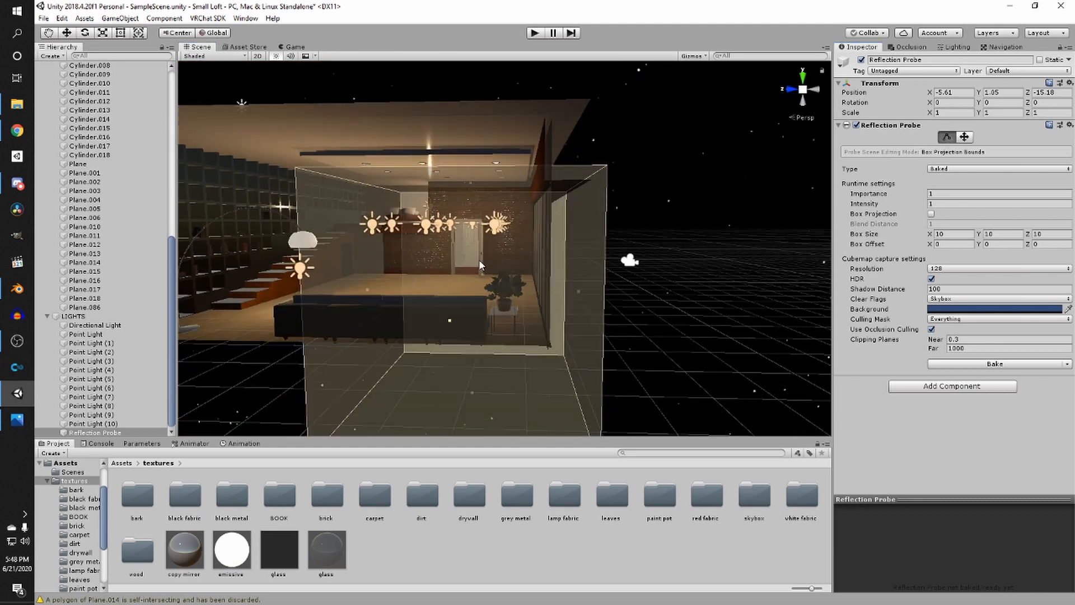
# - Move the reflection probe above the centre of the loft, about 3.9 m high
pyautogui.press('w')
pyautogui.moveTo(473, 264); pyautogui.dragTo(458, 194)
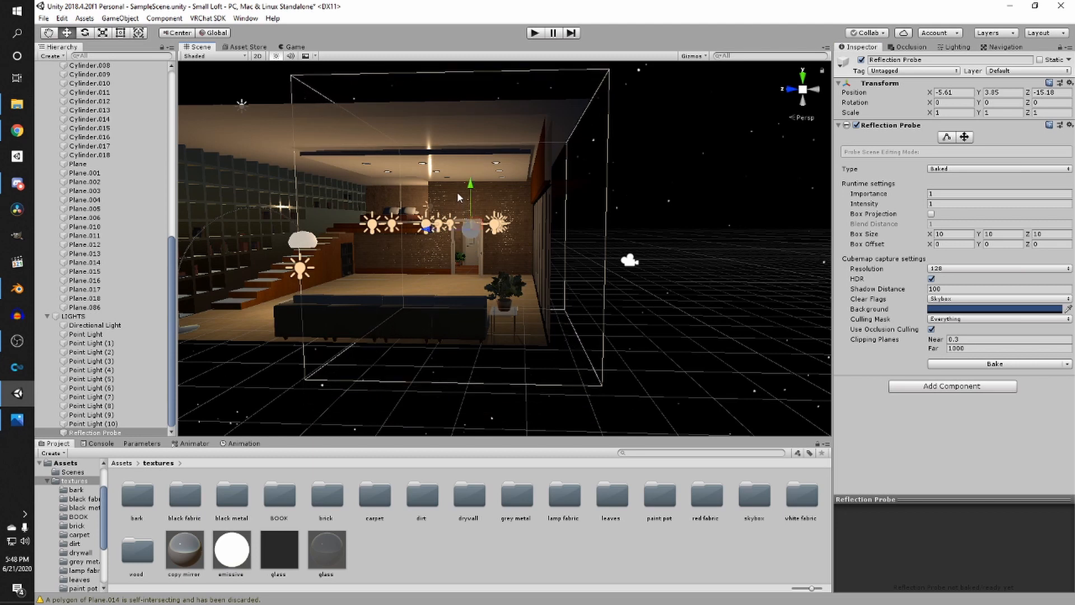
pyautogui.moveTo(429, 230); pyautogui.dragTo(360, 237)
pyautogui.moveTo(359, 238); pyautogui.dragTo(540, 328, button='right')
pyautogui.moveTo(554, 329); pyautogui.dragTo(544, 354)
pyautogui.moveTo(539, 350); pyautogui.dragTo(566, 373)
pyautogui.moveTo(613, 372); pyautogui.dragTo(588, 377, button='right')
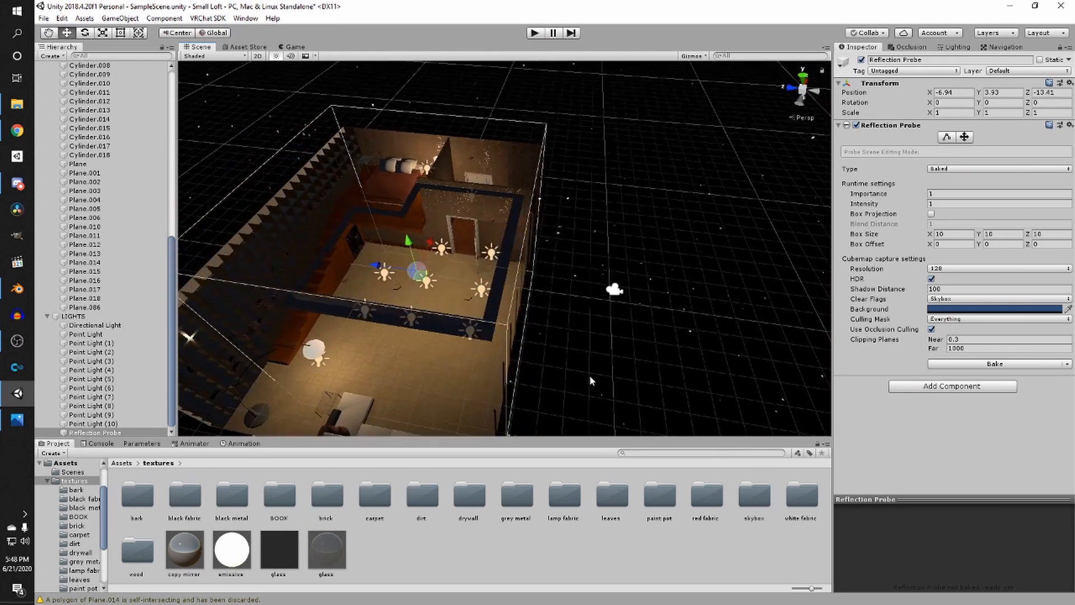
# - Resize the reflection probe's box bounds to fit the room, about 7.4 wide and 8.7 deep
pyautogui.click(946, 137)
pyautogui.moveTo(528, 292); pyautogui.dragTo(502, 288)
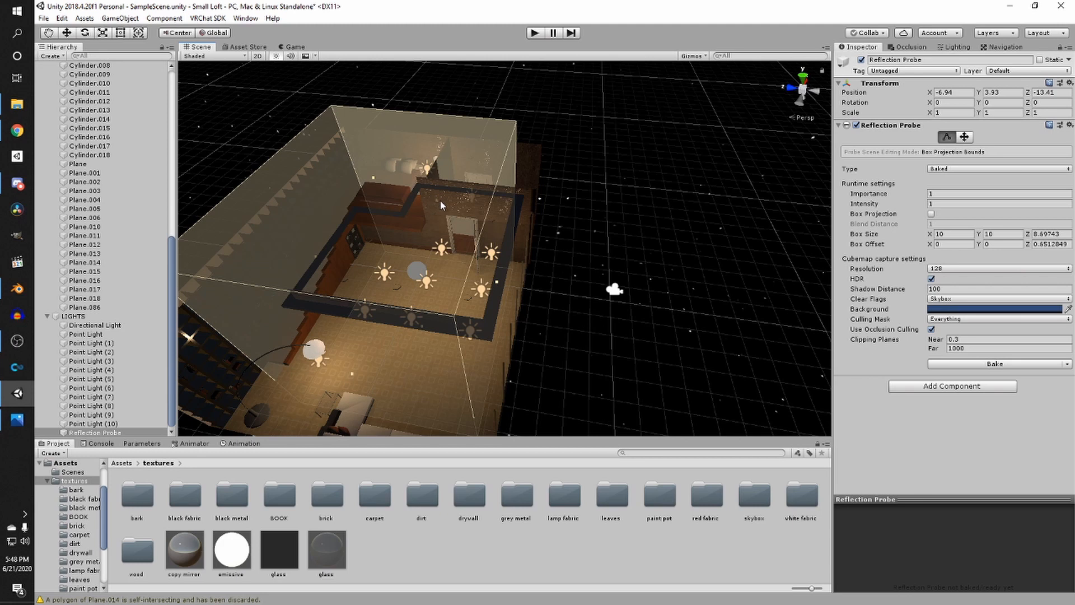
pyautogui.click(440, 200)
pyautogui.click(418, 269)
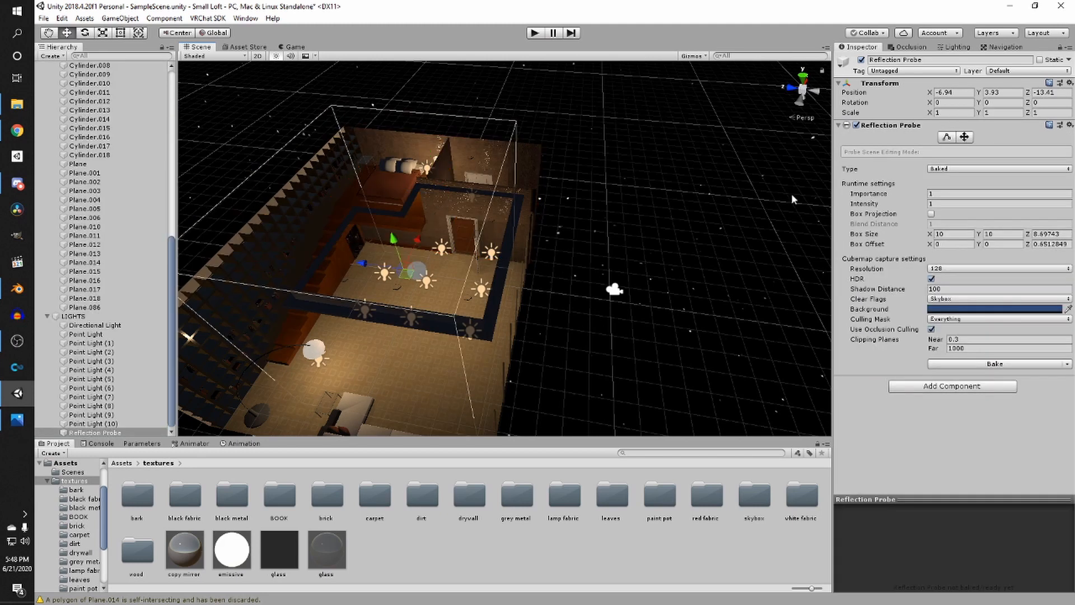
pyautogui.click(946, 137)
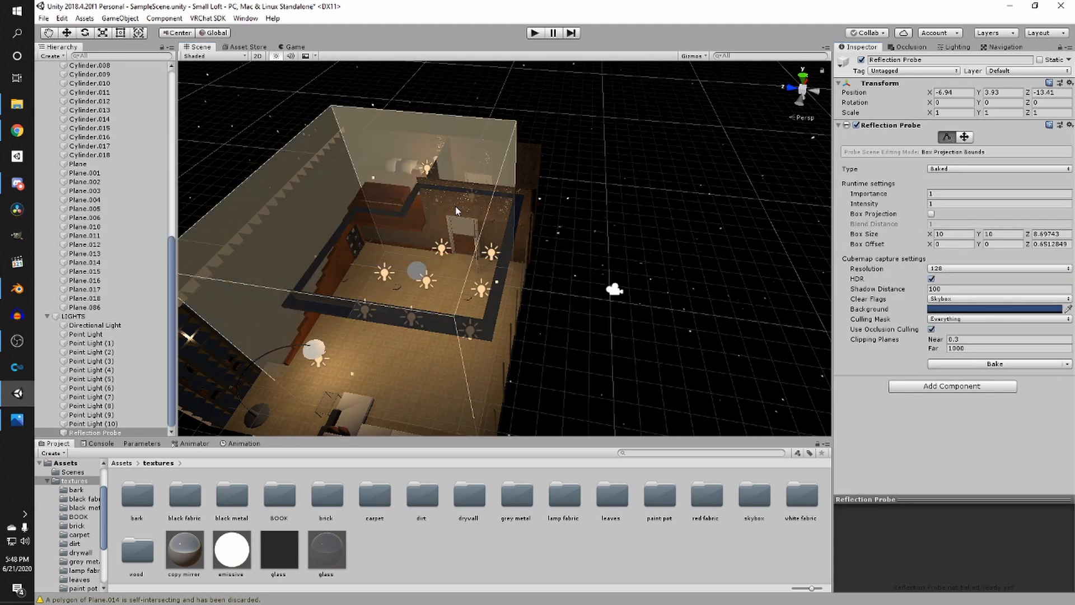
pyautogui.moveTo(456, 210); pyautogui.dragTo(417, 236)
pyautogui.moveTo(417, 237); pyautogui.dragTo(487, 345, button='right')
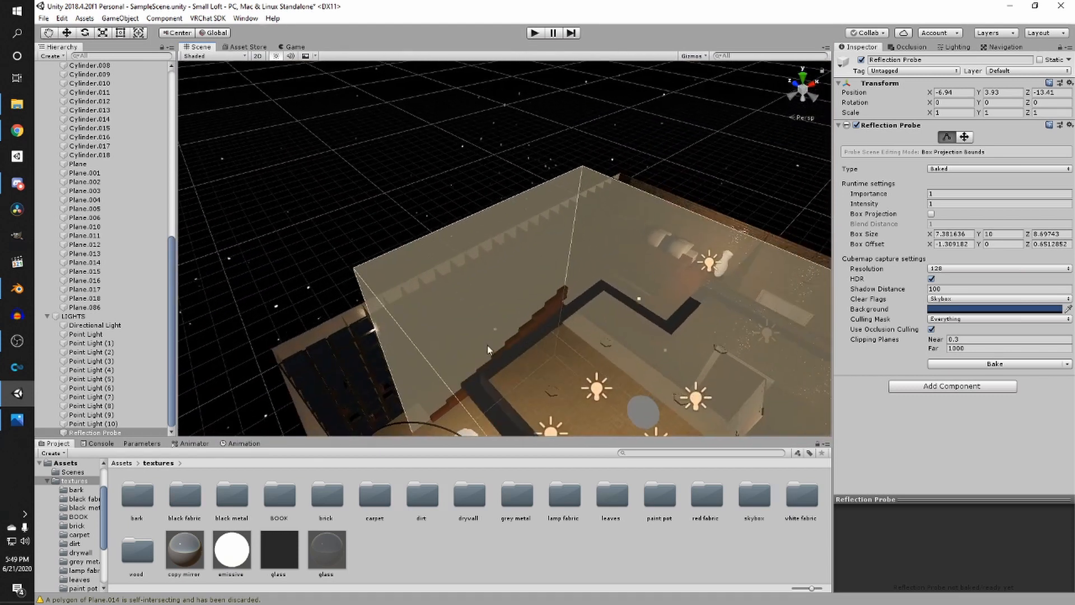
pyautogui.moveTo(494, 331); pyautogui.dragTo(402, 424)
pyautogui.moveTo(518, 400); pyautogui.dragTo(571, 328, button='right')
pyautogui.press('w')
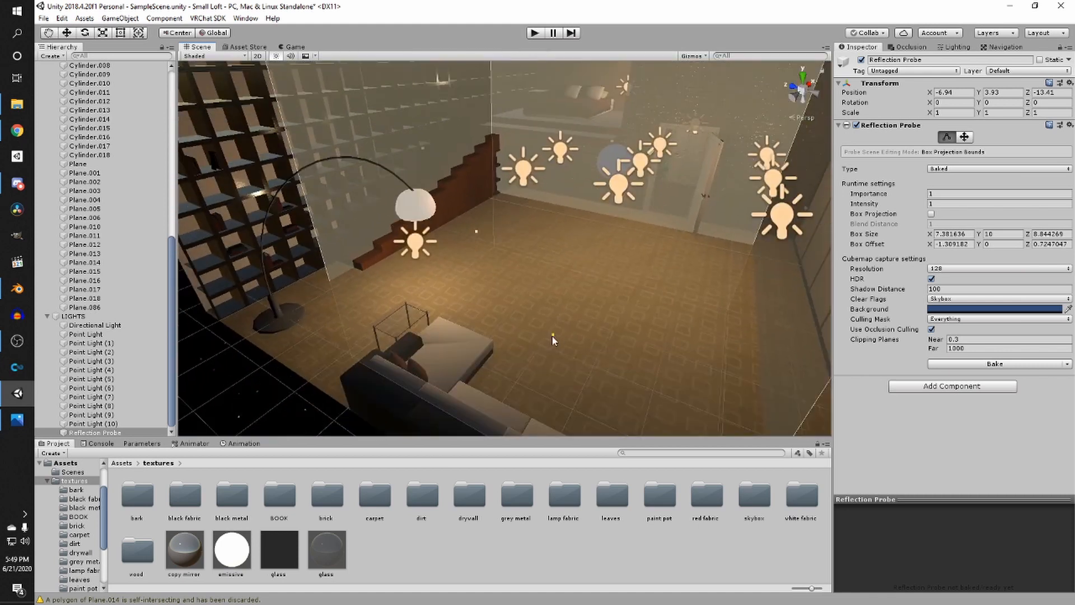
# - Adjust the probe bounds' depth and lower their height to about 3.35 to match the ceiling
pyautogui.moveTo(552, 337); pyautogui.dragTo(552, 261)
pyautogui.press('s')
pyautogui.moveTo(550, 271); pyautogui.dragTo(452, 201, button='right')
pyautogui.moveTo(437, 156); pyautogui.dragTo(432, 285)
pyautogui.moveTo(432, 284); pyautogui.dragTo(672, 318, button='right')
pyautogui.press('w')
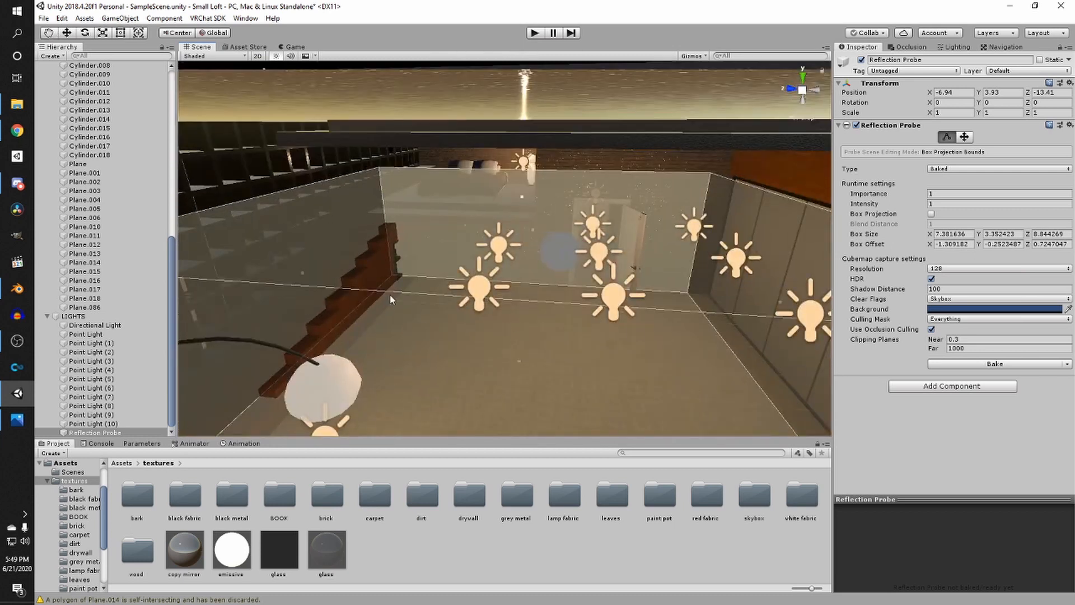
pyautogui.moveTo(389, 295); pyautogui.dragTo(520, 280, button='right')
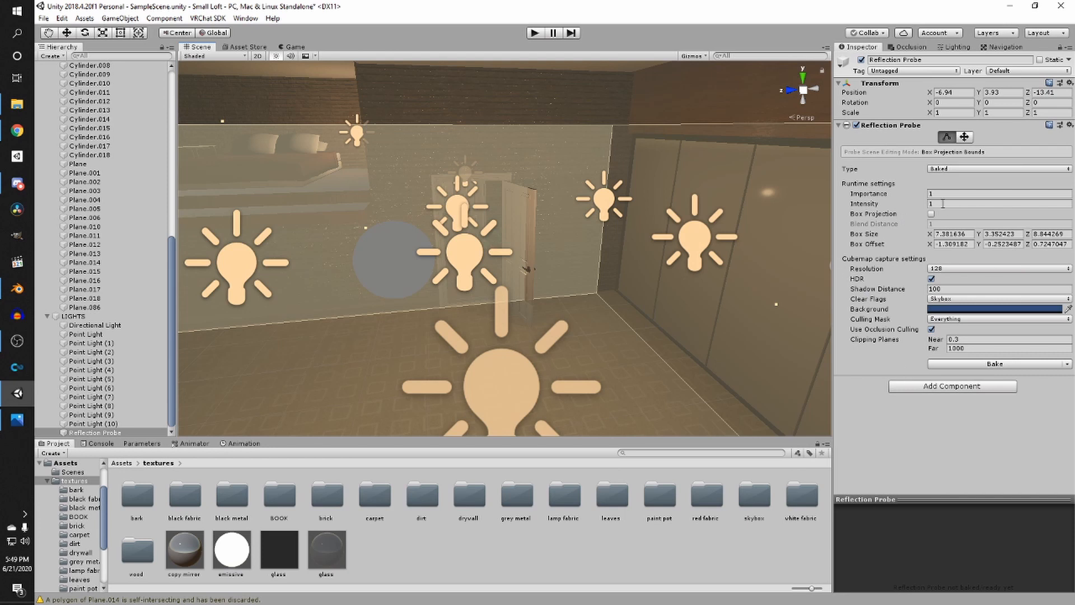
# - Exit bounds editing, deselect the probe and save the scene
pyautogui.click(944, 137)
pyautogui.scroll(-4, 609, 175)
pyautogui.moveTo(596, 152); pyautogui.dragTo(539, 277, button='middle')
pyautogui.click(539, 277)
pyautogui.moveTo(539, 278); pyautogui.dragTo(573, 292, button='right')
pyautogui.hotkey('ctrl', 's')
pyautogui.scroll(2, 525, 333)
pyautogui.scroll(-2, 525, 335)
pyautogui.scroll(5, 566, 245)
pyautogui.scroll(-2, 520, 279)
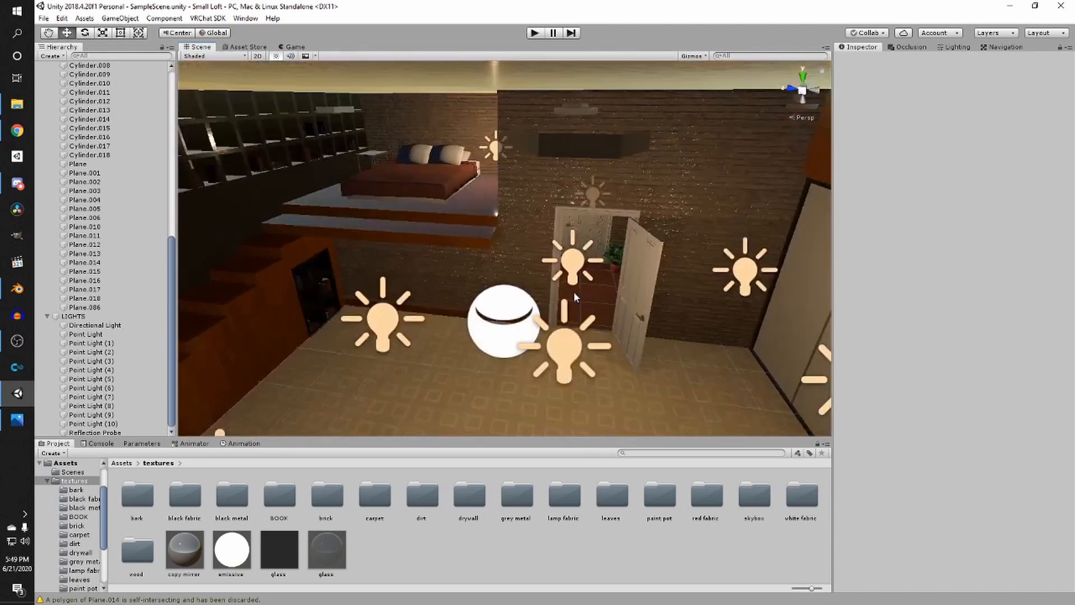
pyautogui.scroll(3, 573, 291)
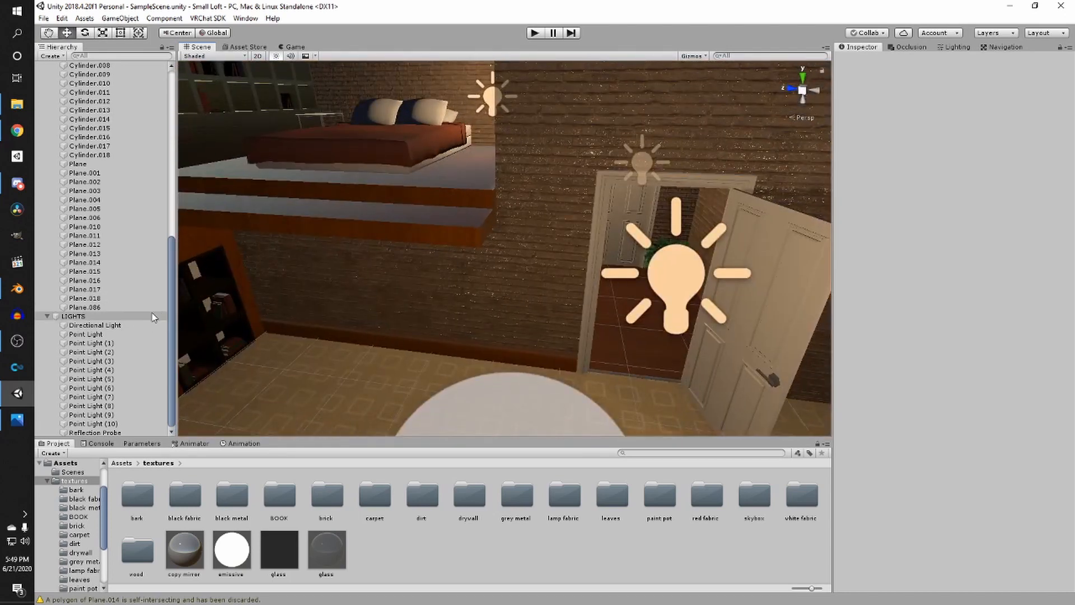
pyautogui.scroll(-5, 338, 307)
pyautogui.scroll(6, 340, 308)
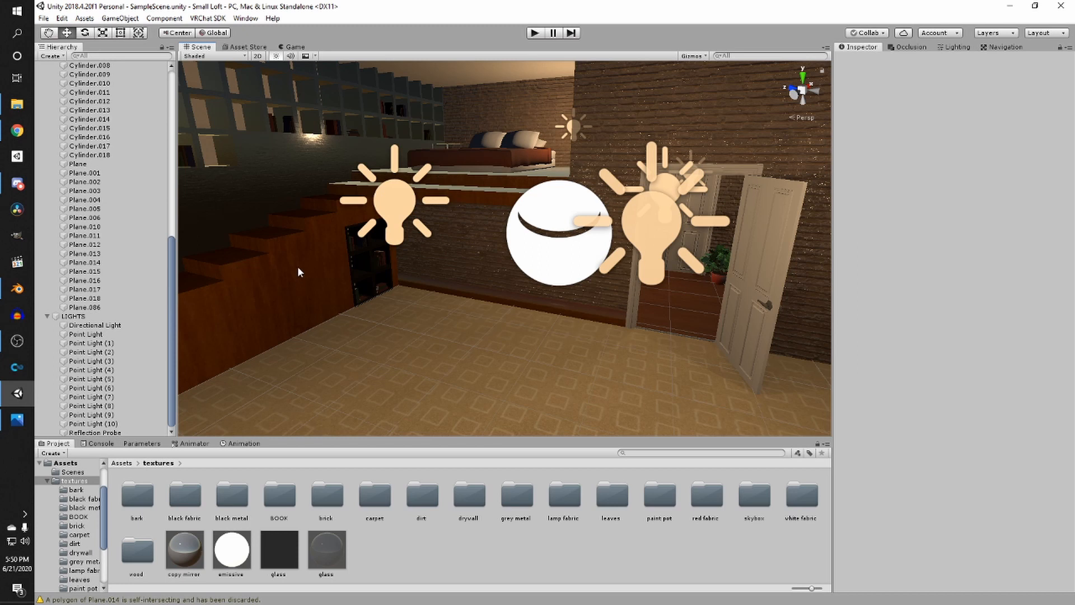
# - Add a Light Probe Group inside the LIGHTS group
pyautogui.click(90, 317)
pyautogui.rightClick(94, 316)
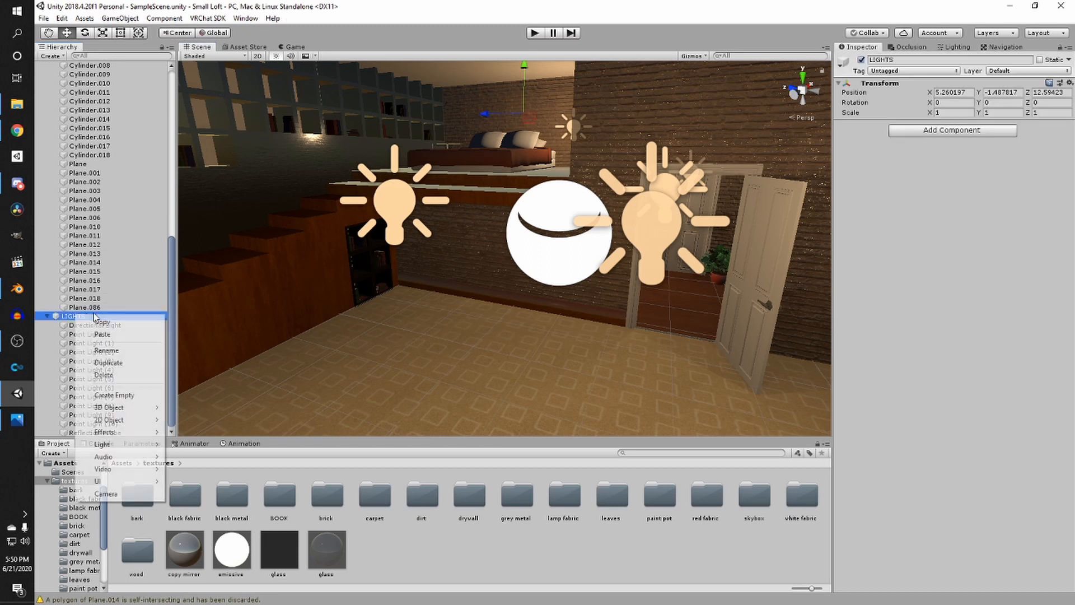
pyautogui.moveTo(122, 446)
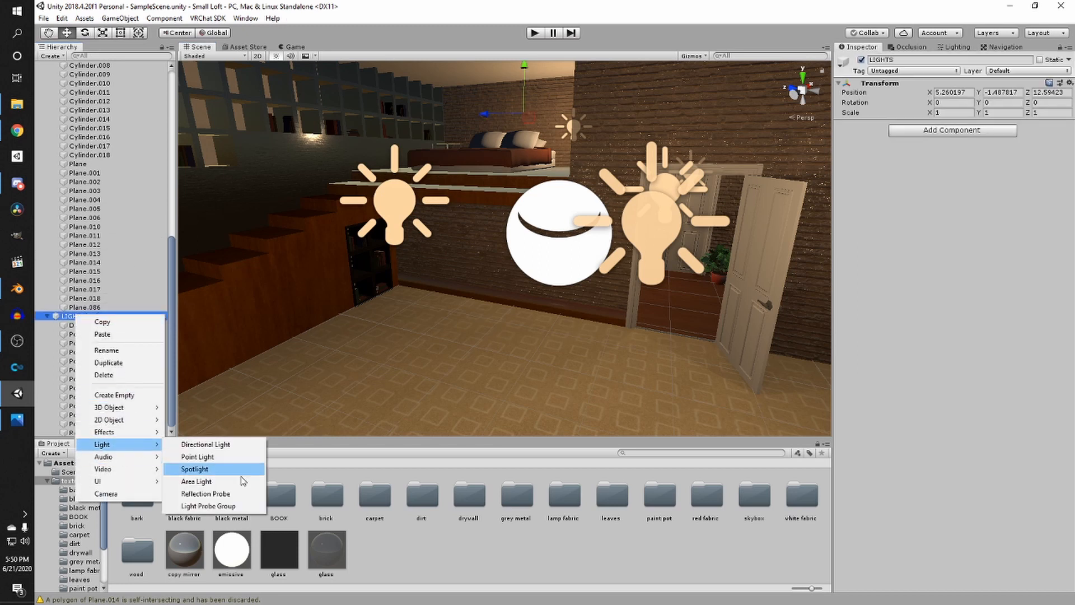
pyautogui.click(236, 505)
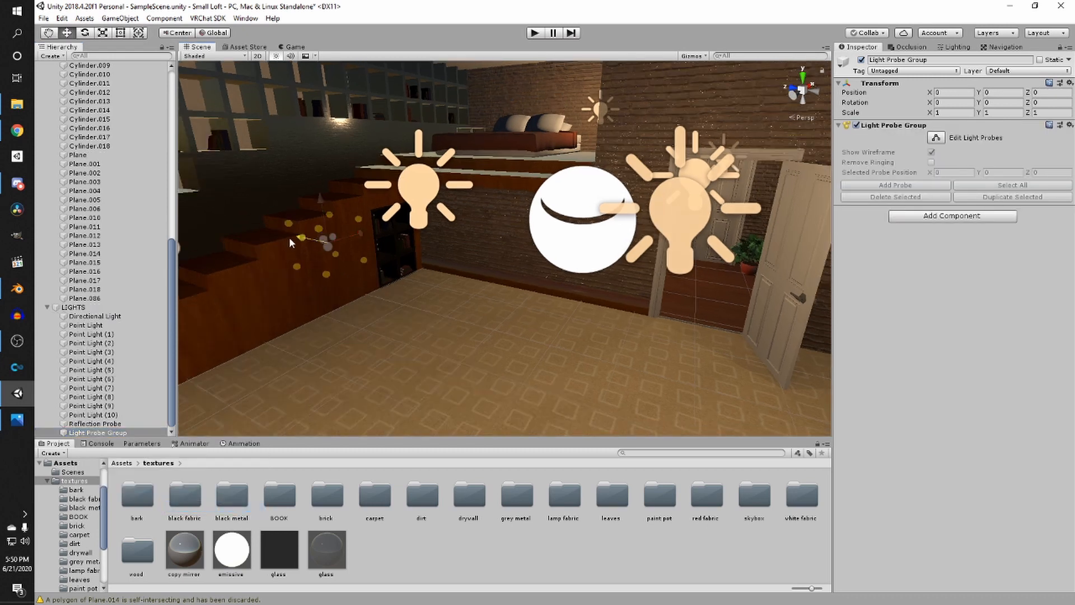
# - Position the light probe group beside the staircase below the loft bed
pyautogui.moveTo(289, 238); pyautogui.dragTo(404, 329)
pyautogui.moveTo(503, 267); pyautogui.dragTo(452, 340)
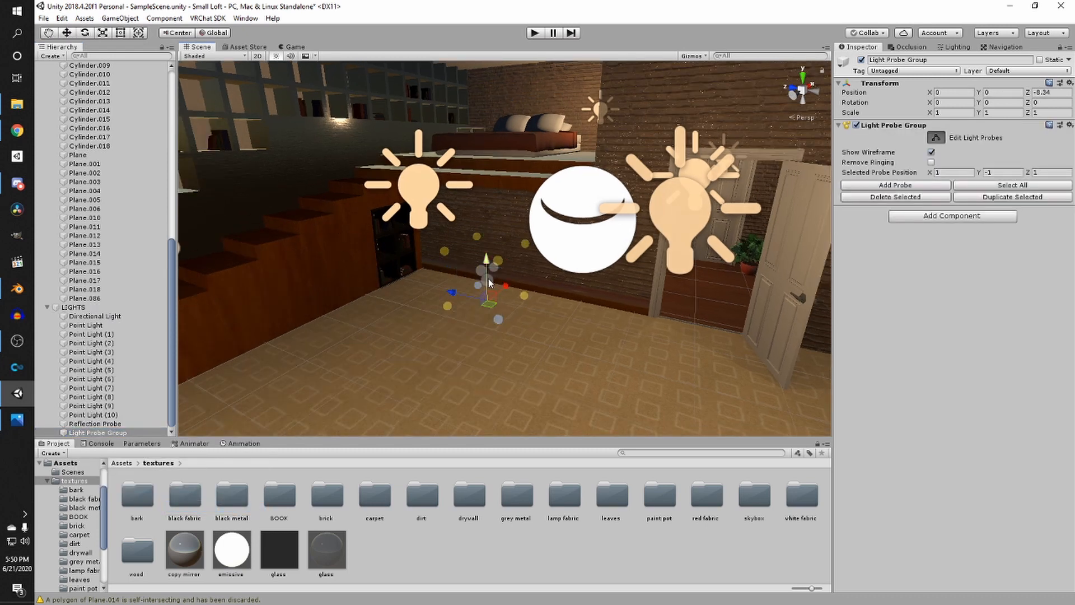
pyautogui.click(497, 274)
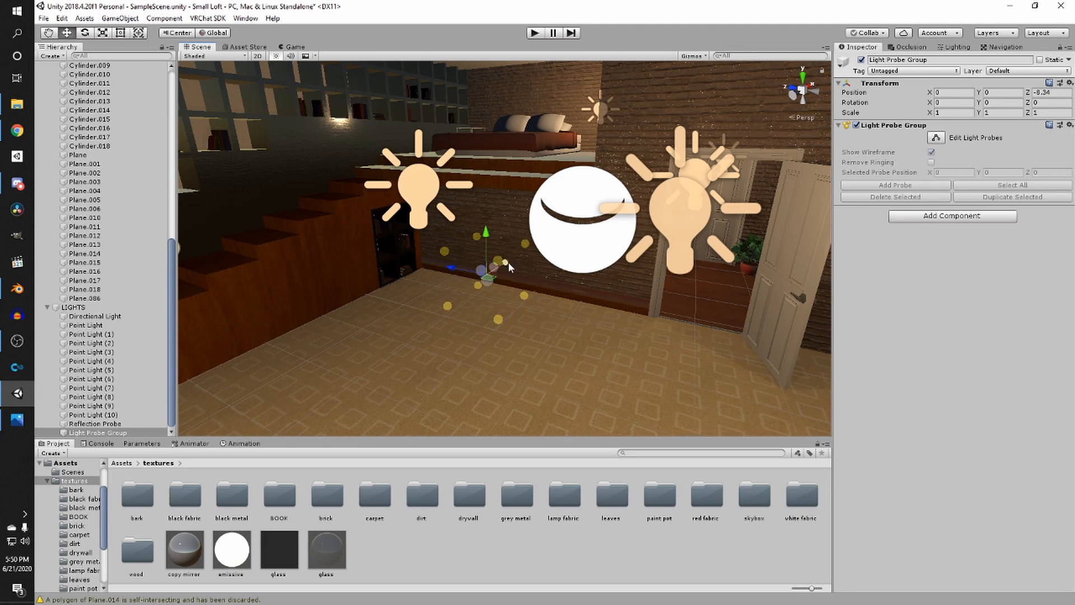
pyautogui.moveTo(482, 268); pyautogui.dragTo(450, 244)
pyautogui.scroll(-3, 436, 269)
pyautogui.moveTo(435, 271); pyautogui.dragTo(447, 336, button='middle')
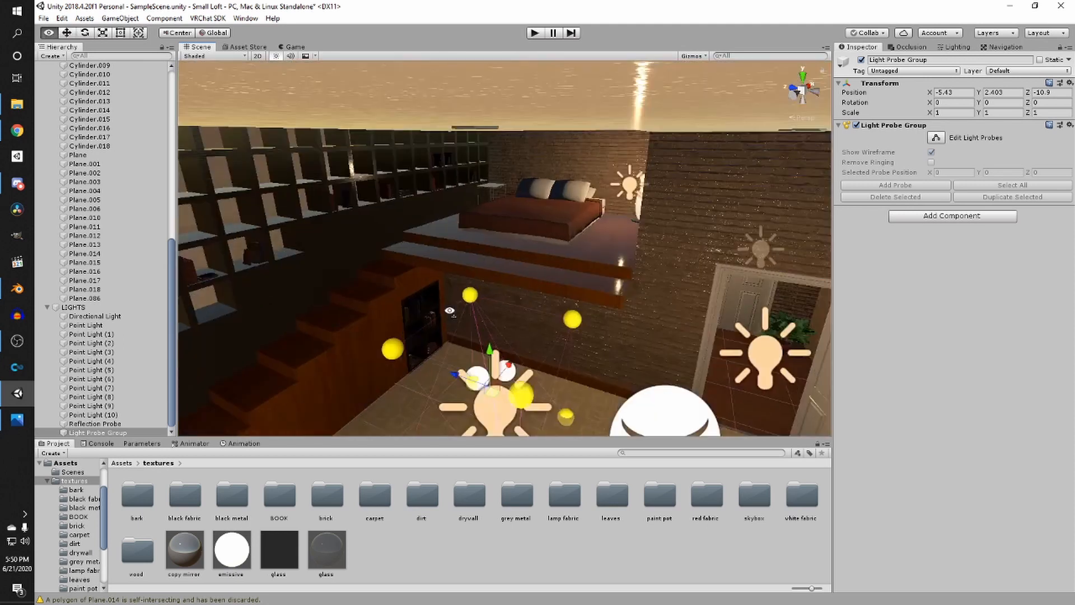
pyautogui.moveTo(447, 336)
pyautogui.mouseDown(button='right')
pyautogui.moveTo(457, 328)
pyautogui.moveTo(436, 321)
pyautogui.mouseUp(button='right')
pyautogui.scroll(1, 465, 325)
pyautogui.moveTo(466, 325); pyautogui.dragTo(510, 337, button='middle')
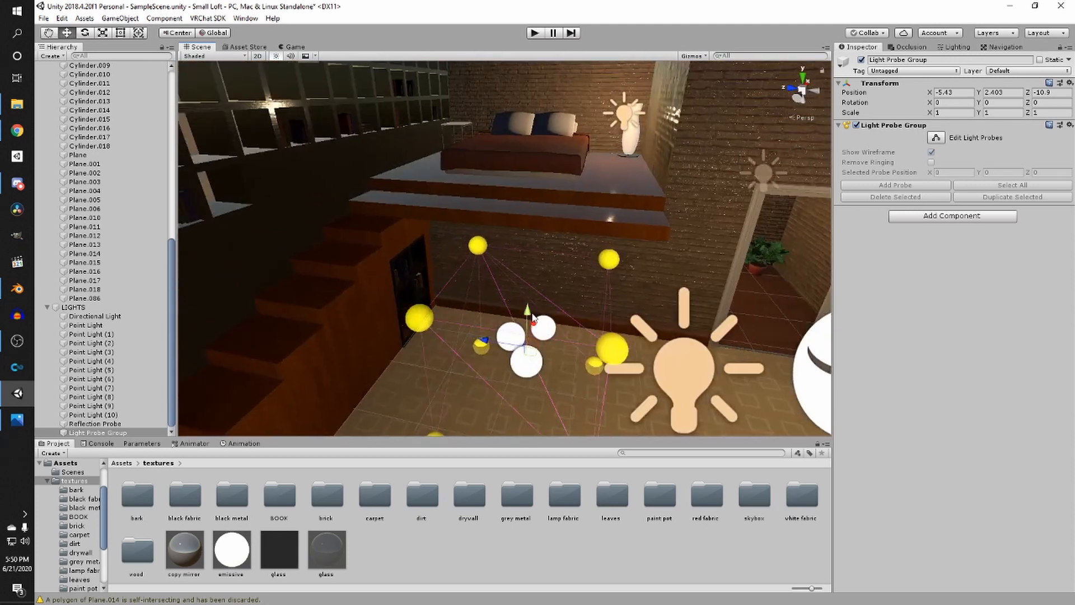
pyautogui.moveTo(527, 313); pyautogui.dragTo(449, 322)
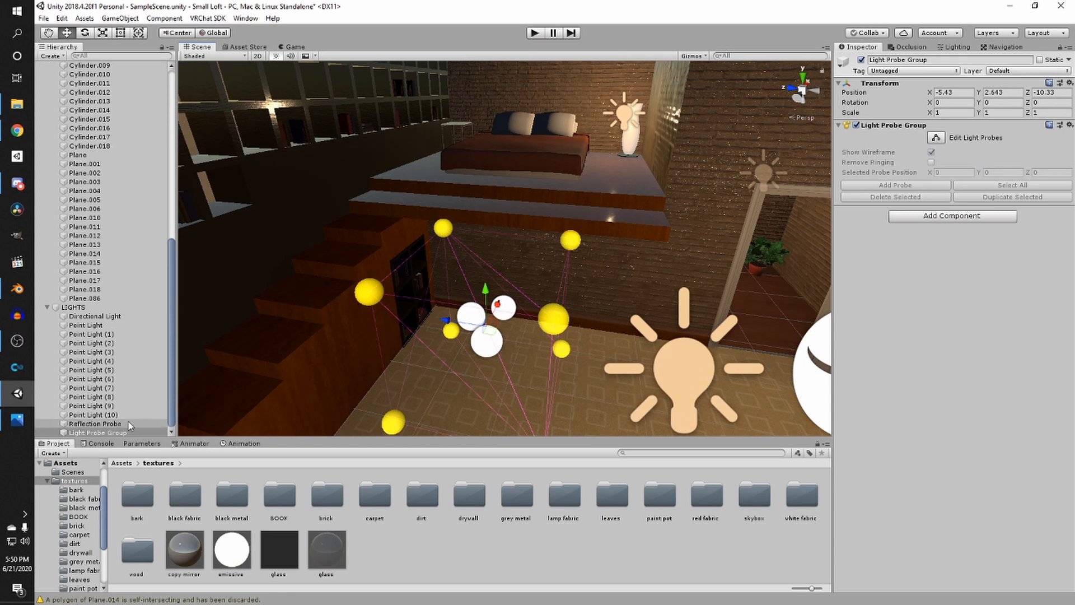
# - Enter light probe editing and move the top probe of the group toward the staircase
pyautogui.click(936, 137)
pyautogui.scroll(-3, 522, 303)
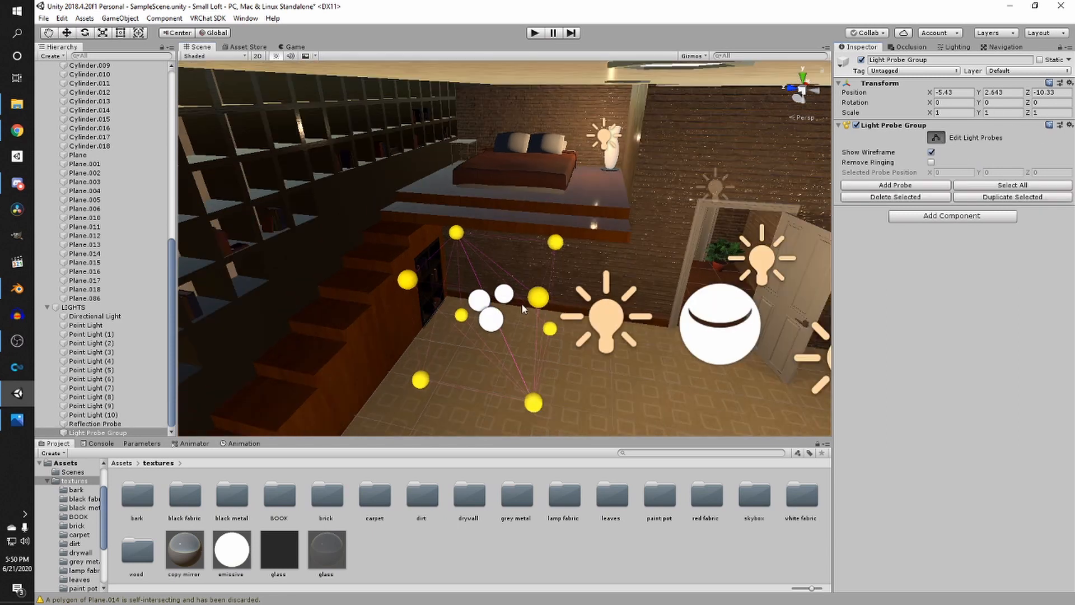
pyautogui.click(539, 298)
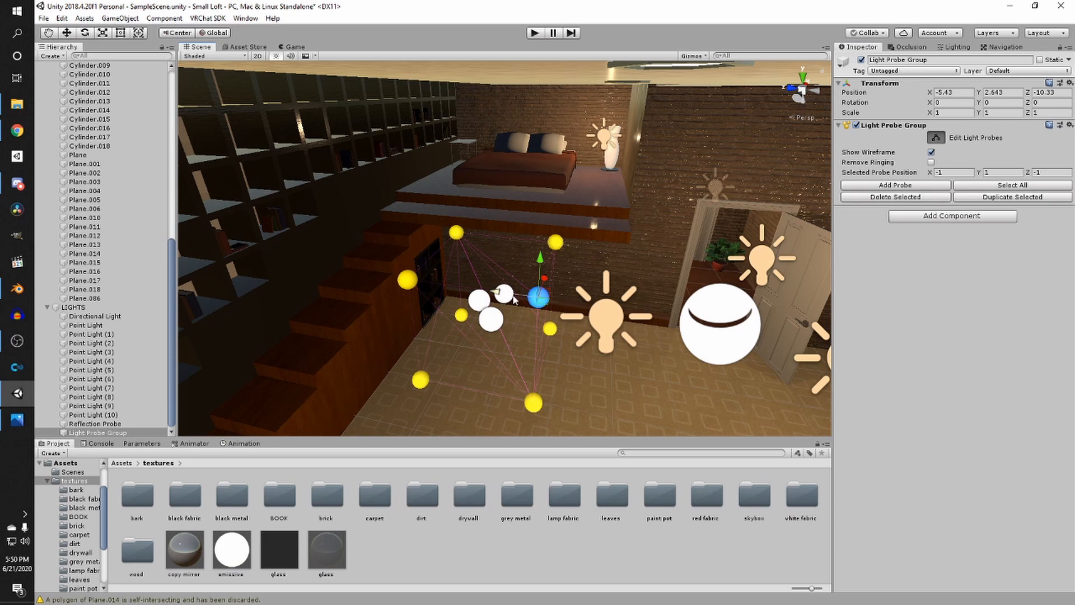
pyautogui.click(556, 243)
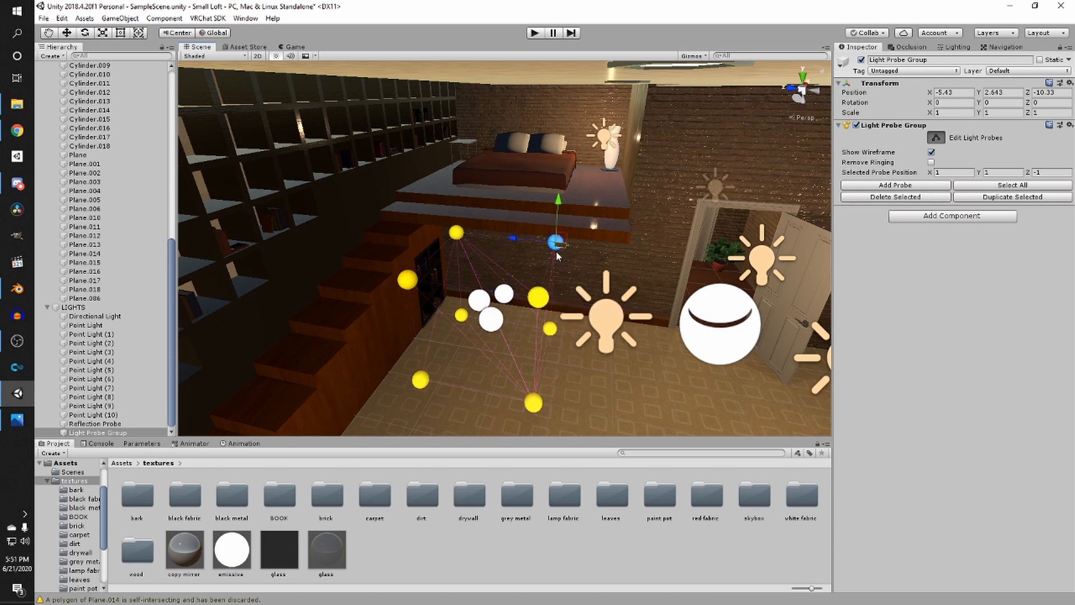
pyautogui.moveTo(557, 251); pyautogui.dragTo(532, 249, button='right')
# - Select probes on the staircase side and shift them closer against the stairs under the loft bed
pyautogui.click(482, 241)
pyautogui.click(489, 238)
pyautogui.click(441, 281)
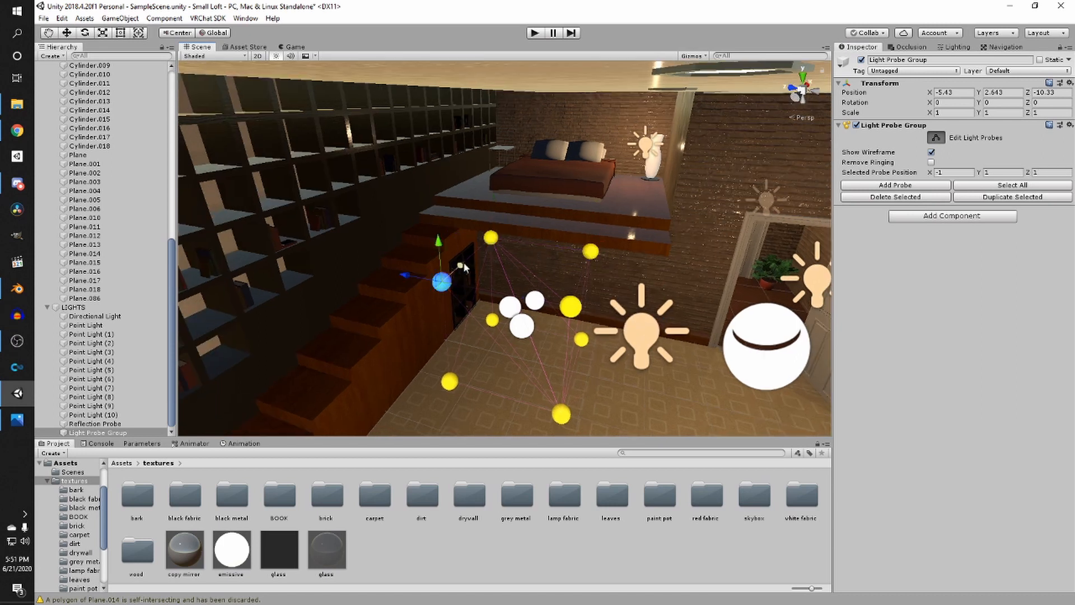
pyautogui.keyDown('shift'); pyautogui.click(489, 237); pyautogui.keyUp('shift')
pyautogui.moveTo(470, 252); pyautogui.dragTo(489, 251, button='middle')
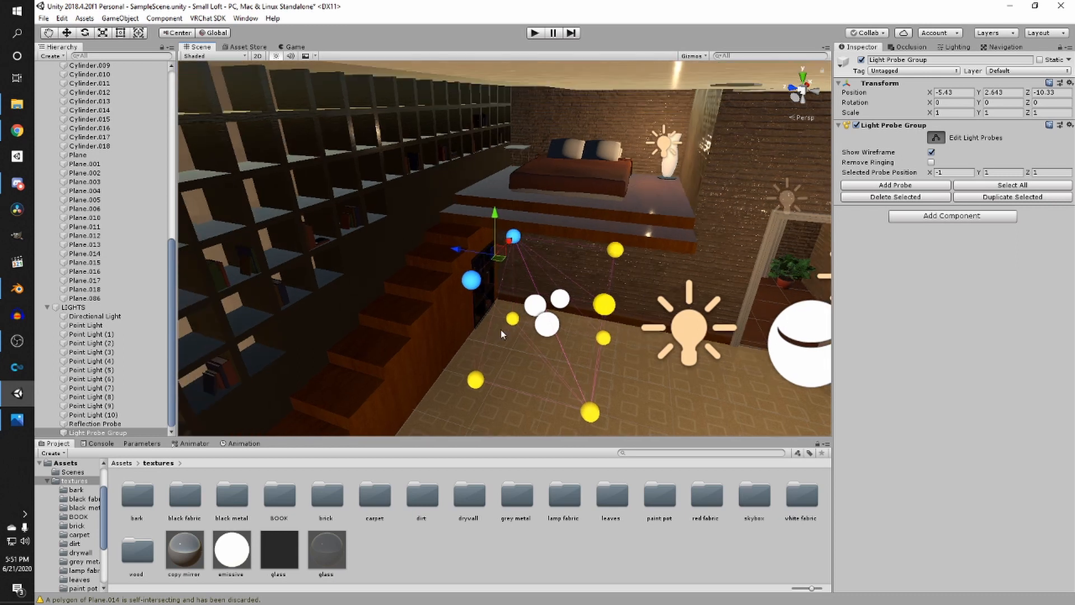
# - Duplicate the selected lower probes and move the copies further along the staircase
pyautogui.keyDown('shift'); pyautogui.click(474, 379); pyautogui.keyUp('shift')
pyautogui.keyDown('shift'); pyautogui.click(512, 319); pyautogui.keyUp('shift')
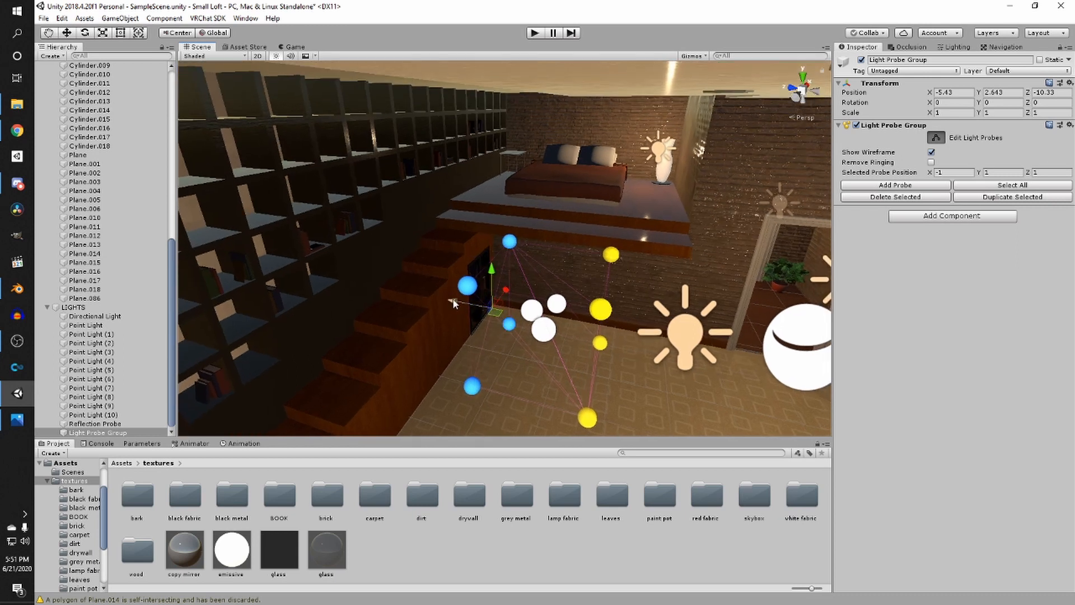
pyautogui.hotkey('ctrl', 'd')
pyautogui.moveTo(453, 303); pyautogui.dragTo(377, 285)
pyautogui.moveTo(504, 284)
pyautogui.mouseDown(button='right')
pyautogui.moveTo(416, 282)
pyautogui.moveTo(506, 282)
pyautogui.mouseUp(button='right')
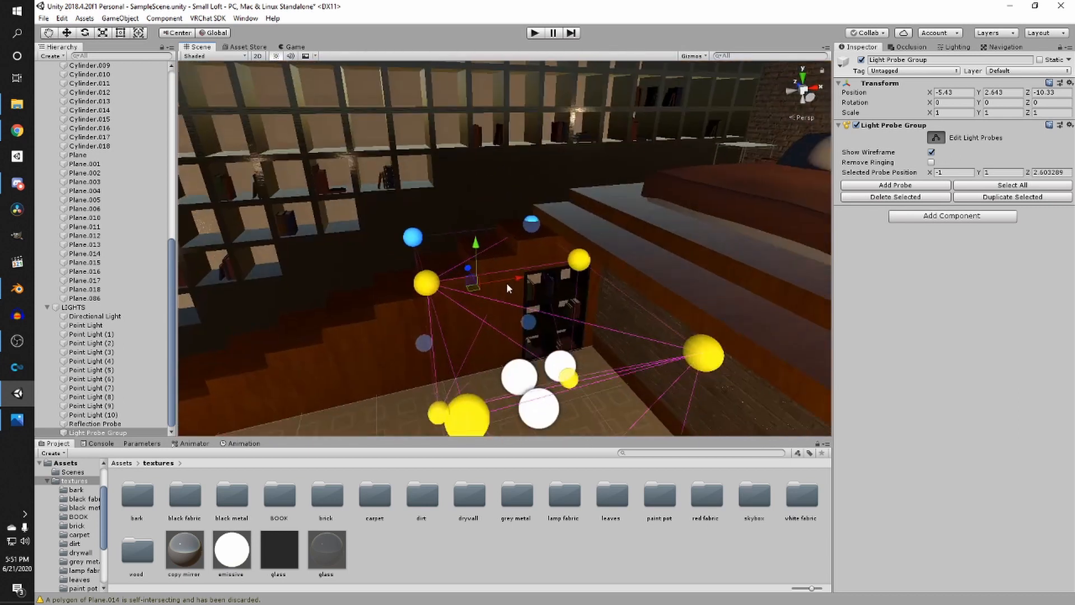
# - Reposition selected probes along the stairs and bookshelf wall to fill the space below the loft
pyautogui.click(432, 285)
pyautogui.moveTo(392, 322); pyautogui.dragTo(465, 292, button='middle')
pyautogui.keyDown('shift'); pyautogui.click(521, 374); pyautogui.keyUp('shift')
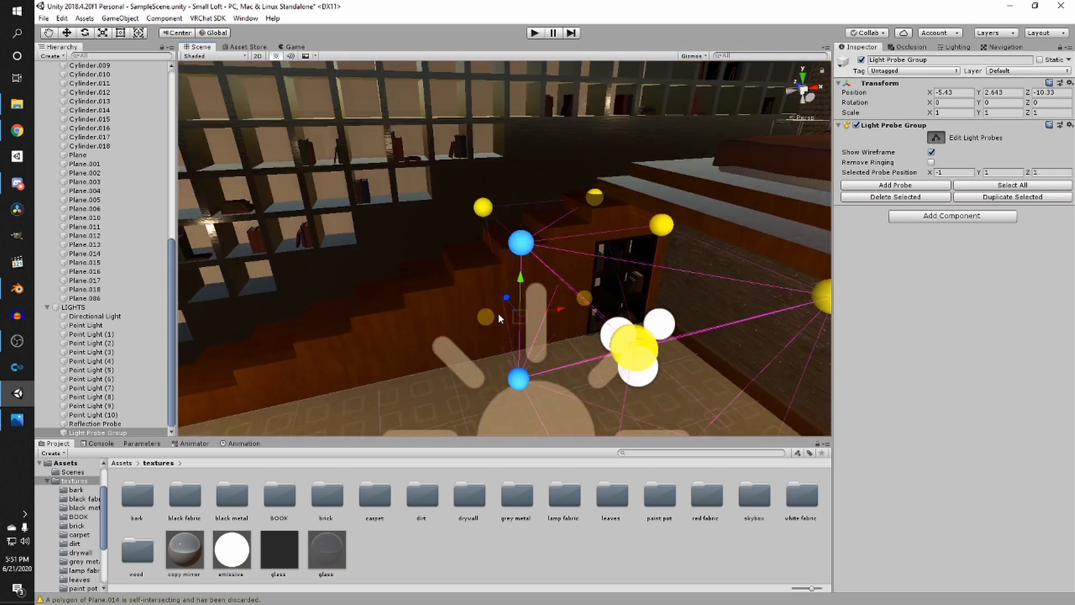
pyautogui.keyDown('shift'); pyautogui.click(489, 316); pyautogui.keyUp('shift')
pyautogui.moveTo(644, 297); pyautogui.dragTo(598, 283, button='right')
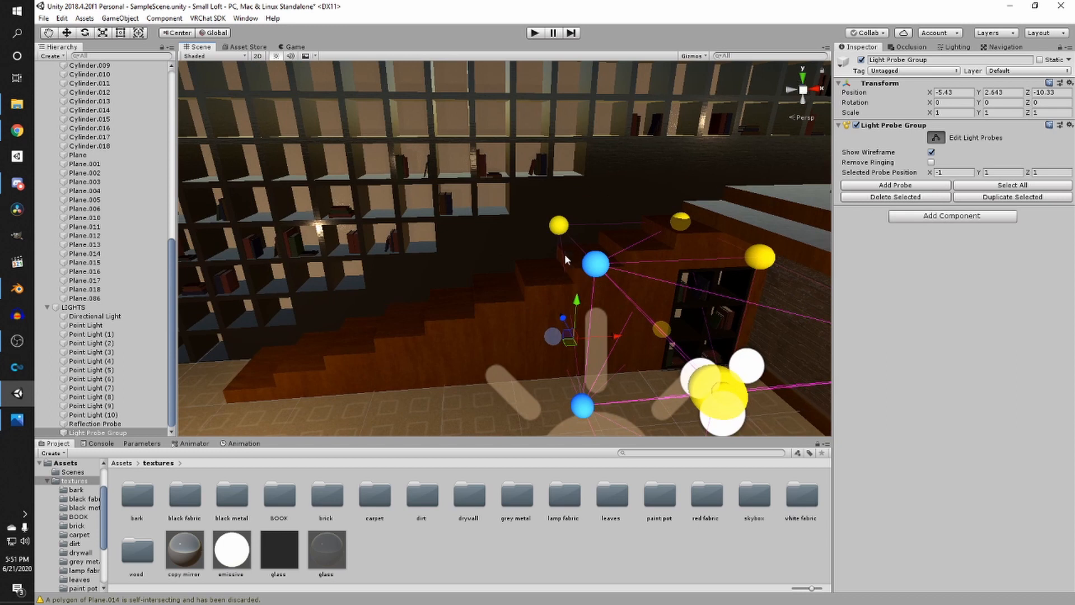
pyautogui.keyDown('shift'); pyautogui.click(558, 225); pyautogui.keyUp('shift')
pyautogui.moveTo(681, 311); pyautogui.dragTo(640, 305, button='right')
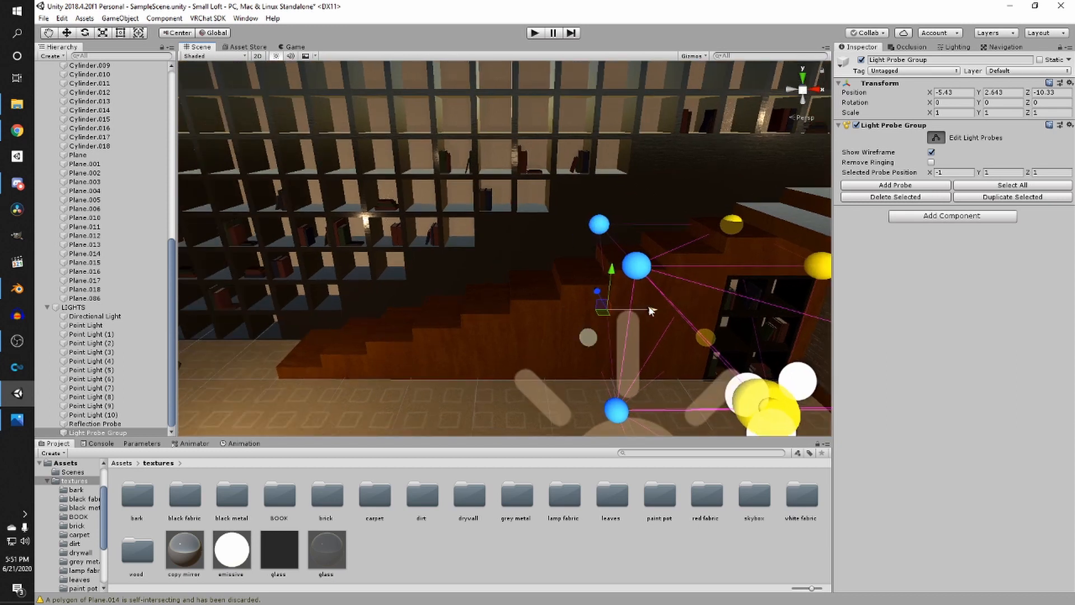
# - Duplicate a column of probes and move the copies toward the floor lamp by the bookshelf wall
pyautogui.moveTo(651, 312); pyautogui.dragTo(378, 311)
pyautogui.moveTo(378, 311); pyautogui.dragTo(608, 271, button='middle')
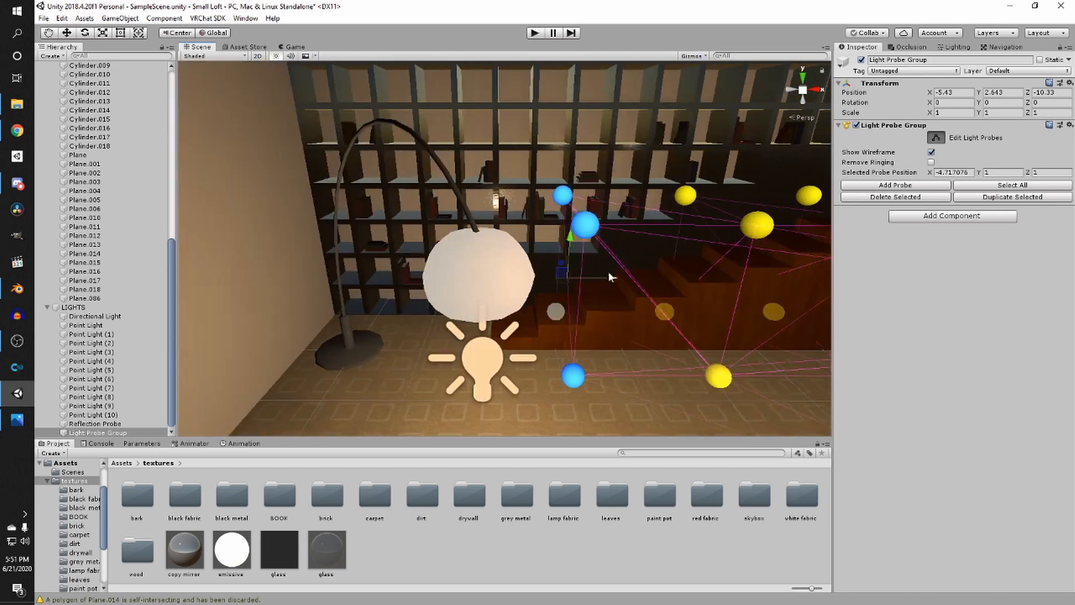
pyautogui.moveTo(609, 276); pyautogui.dragTo(337, 301)
pyautogui.hotkey('ctrl', 'd')
pyautogui.moveTo(337, 301); pyautogui.dragTo(443, 301, button='right')
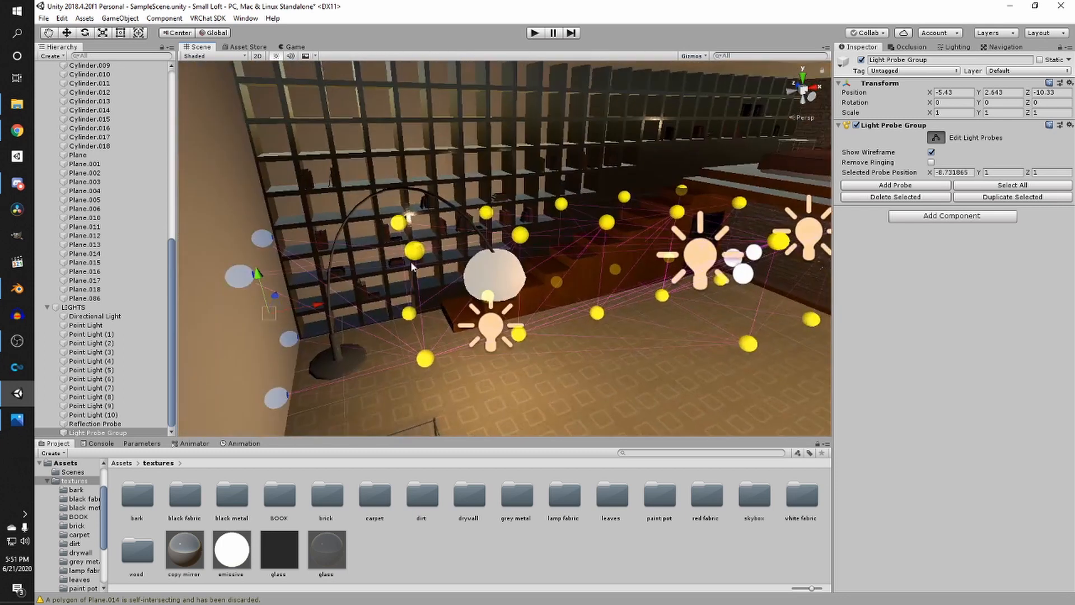
# - Select probes along the bookshelf wall and stairs, duplicate them and move the copies out across the room
pyautogui.click(240, 280)
pyautogui.click(228, 274)
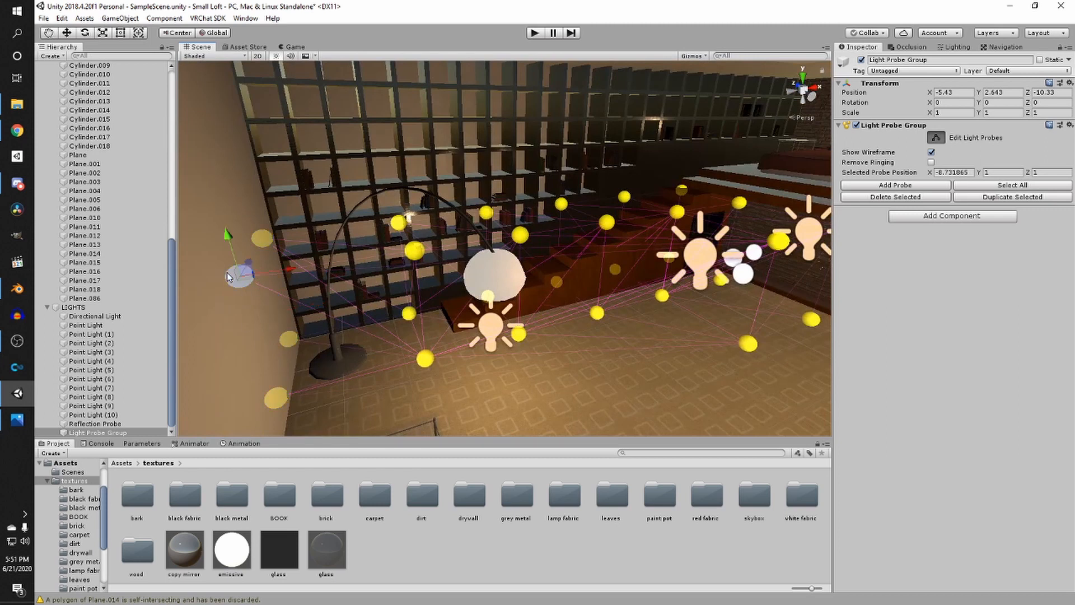
pyautogui.keyDown('shift'); pyautogui.click(275, 394); pyautogui.keyUp('shift')
pyautogui.keyDown('shift'); pyautogui.click(426, 358); pyautogui.keyUp('shift')
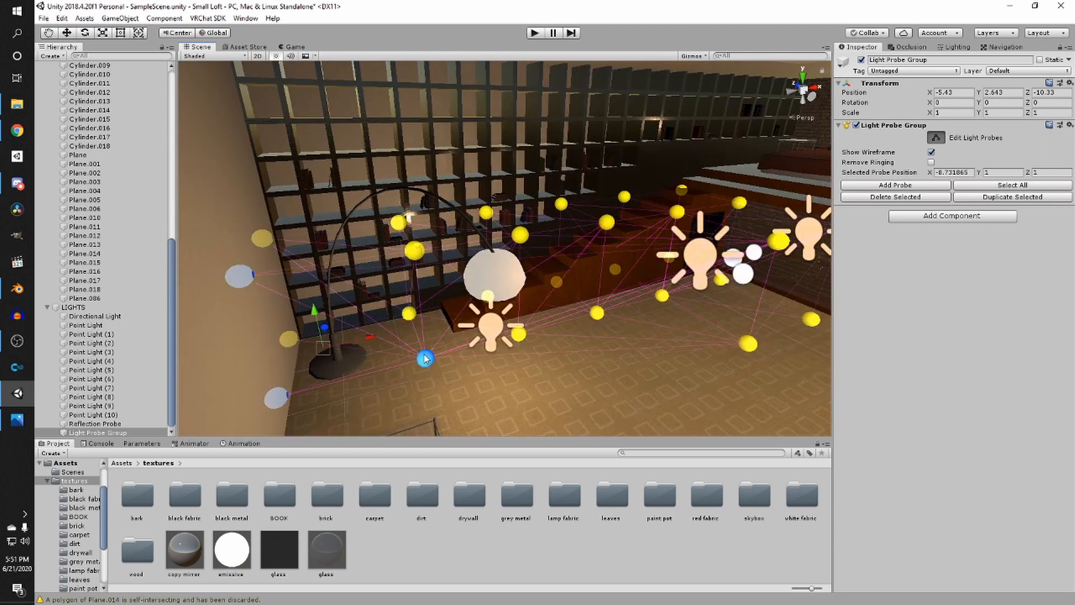
pyautogui.keyDown('shift'); pyautogui.click(415, 250); pyautogui.keyUp('shift')
pyautogui.keyDown('shift'); pyautogui.click(520, 235); pyautogui.keyUp('shift')
pyautogui.keyDown('shift'); pyautogui.click(518, 334); pyautogui.keyUp('shift')
pyautogui.keyDown('shift'); pyautogui.click(597, 312); pyautogui.keyUp('shift')
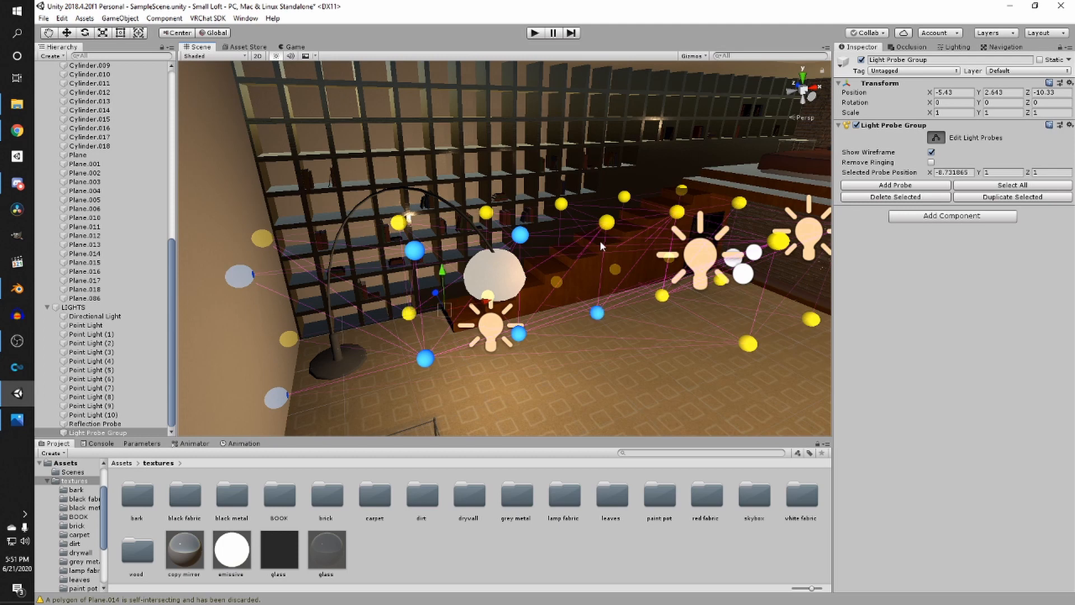
pyautogui.keyDown('shift'); pyautogui.click(607, 222); pyautogui.keyUp('shift')
pyautogui.moveTo(684, 304); pyautogui.dragTo(538, 268, button='right')
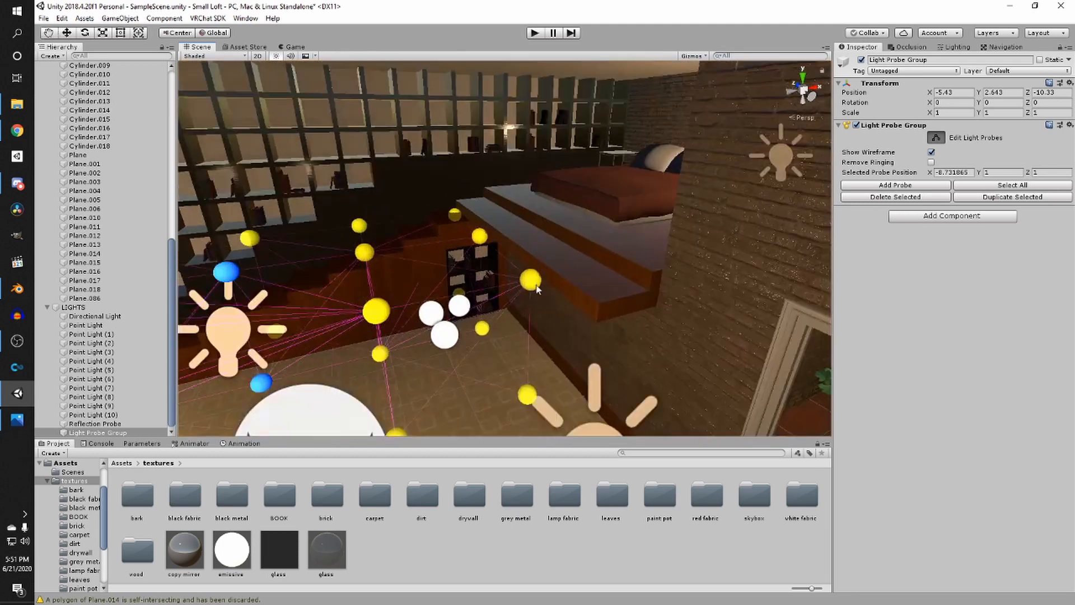
pyautogui.click(531, 280)
pyautogui.keyDown('shift'); pyautogui.click(479, 236); pyautogui.keyUp('shift')
pyautogui.keyDown('shift'); pyautogui.click(455, 214); pyautogui.keyUp('shift')
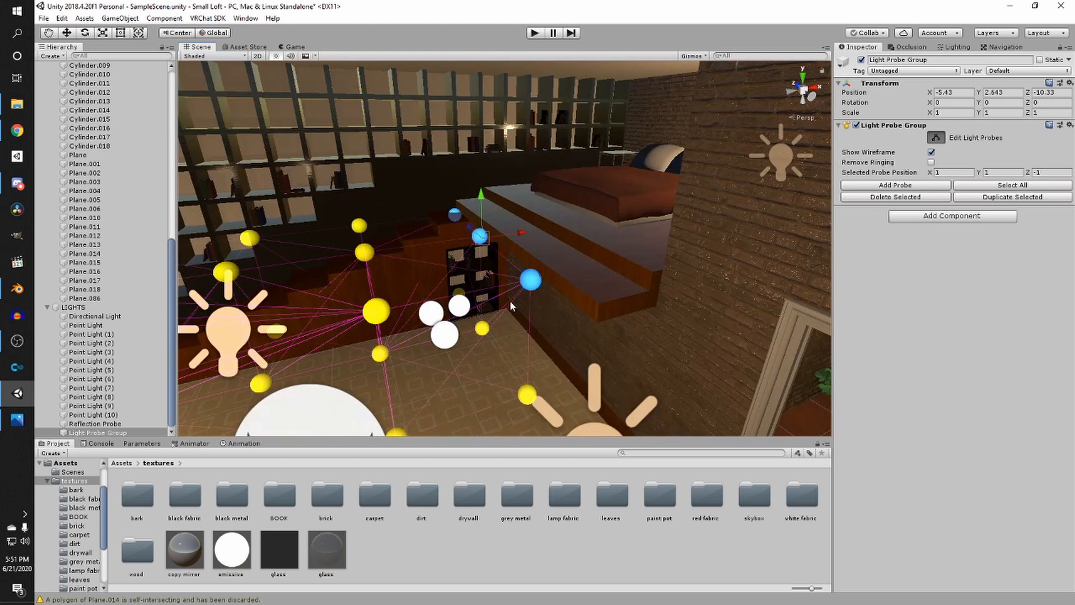
pyautogui.keyDown('shift'); pyautogui.click(526, 394); pyautogui.keyUp('shift')
pyautogui.keyDown('shift'); pyautogui.click(482, 328); pyautogui.keyUp('shift')
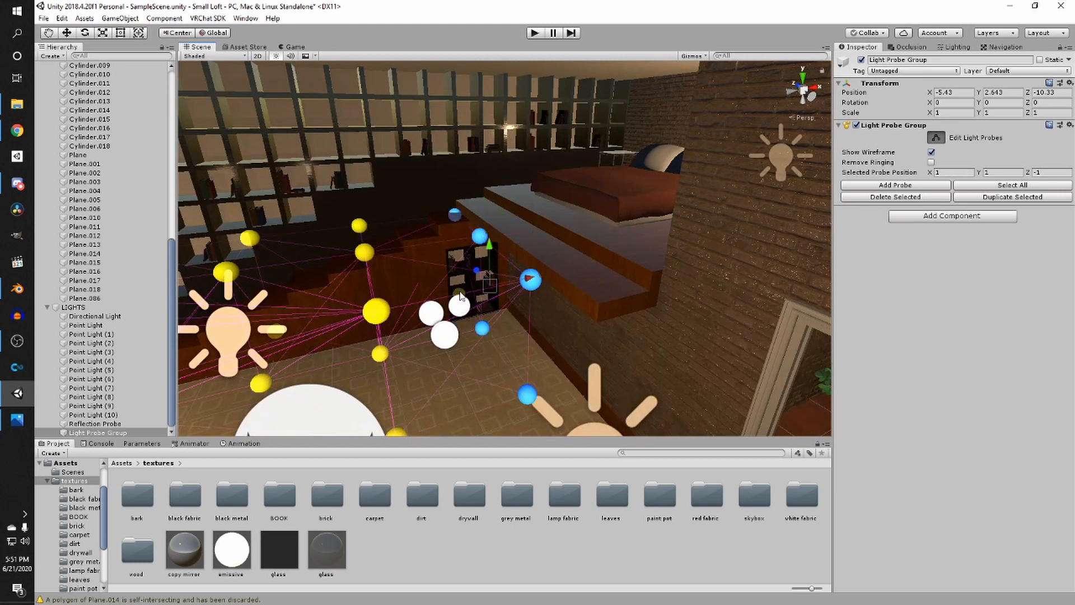
pyautogui.moveTo(510, 280); pyautogui.dragTo(668, 260)
pyautogui.moveTo(571, 234); pyautogui.dragTo(697, 147)
pyautogui.hotkey('ctrl', 'd')
pyautogui.moveTo(697, 146); pyautogui.dragTo(559, 318, button='middle')
# - Select probes near the foot of the stairs and drag them toward the middle of the room
pyautogui.scroll(-4, 627, 214)
pyautogui.scroll(3, 563, 244)
pyautogui.scroll(-3, 563, 244)
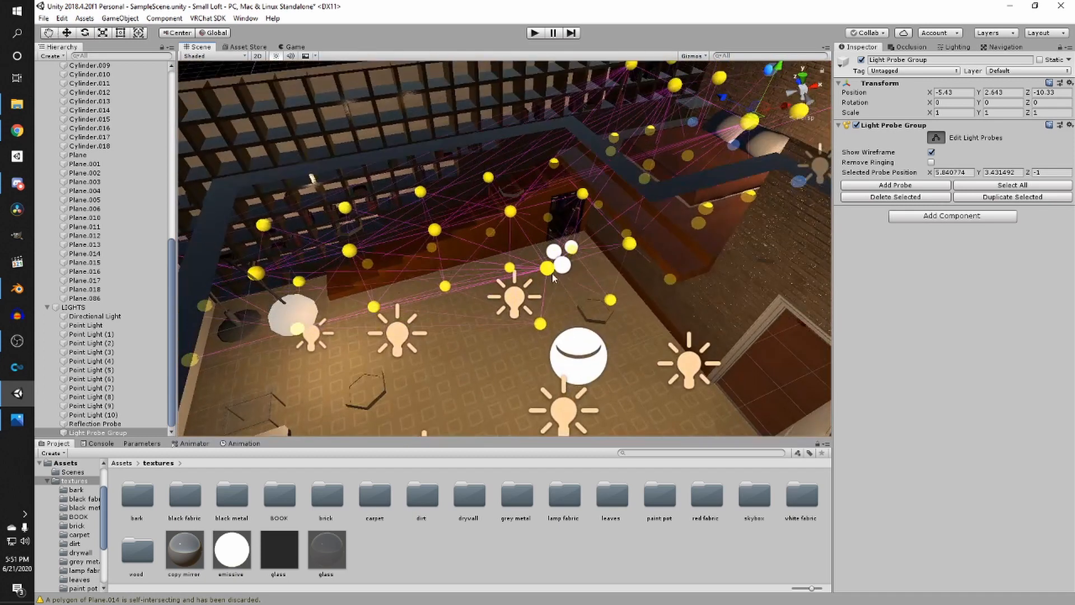
pyautogui.click(547, 268)
pyautogui.keyDown('shift'); pyautogui.click(630, 244); pyautogui.keyUp('shift')
pyautogui.keyDown('shift'); pyautogui.click(610, 300); pyautogui.keyUp('shift')
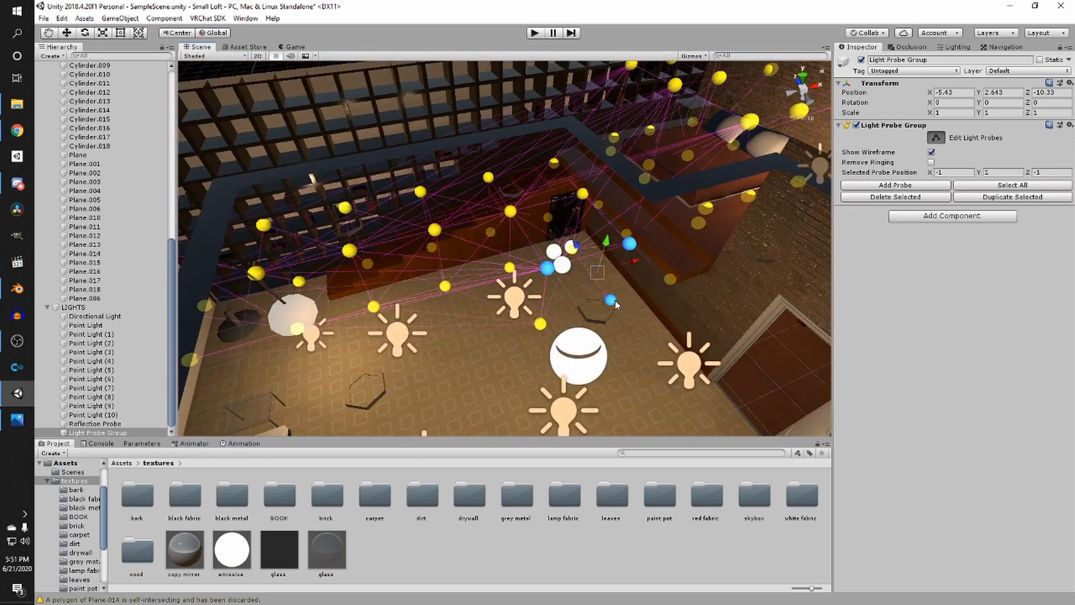
pyautogui.keyDown('shift'); pyautogui.click(540, 324); pyautogui.keyUp('shift')
pyautogui.moveTo(542, 326); pyautogui.dragTo(645, 346, button='right')
# - Move the selected probes across the floor toward the wall with the door
pyautogui.scroll(-3, 645, 346)
pyautogui.moveTo(504, 269); pyautogui.dragTo(552, 317, button='middle')
pyautogui.scroll(3, 551, 317)
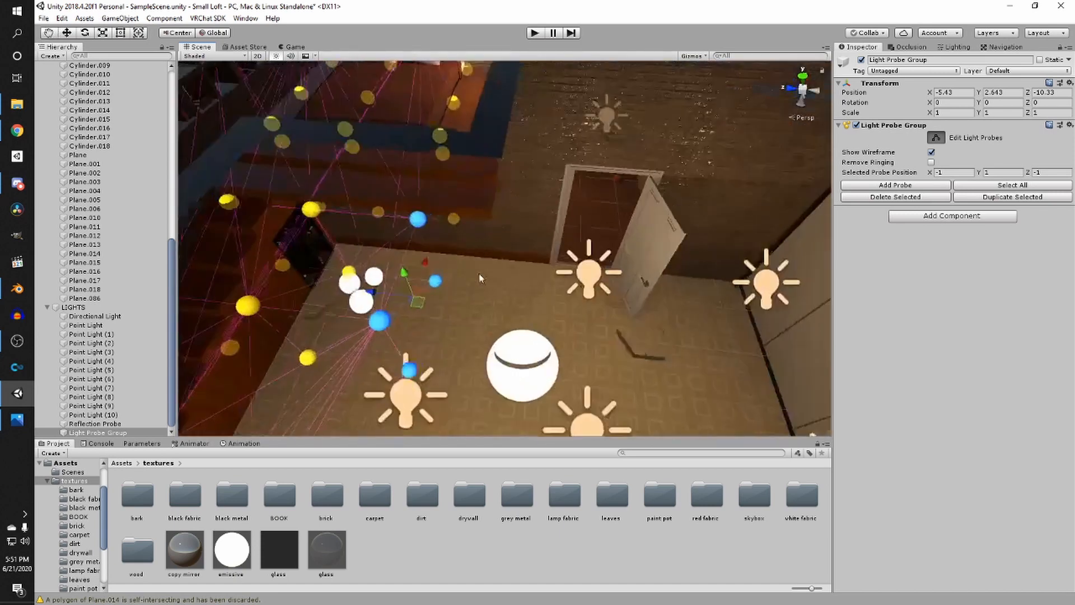
pyautogui.moveTo(479, 273); pyautogui.dragTo(498, 265, button='middle')
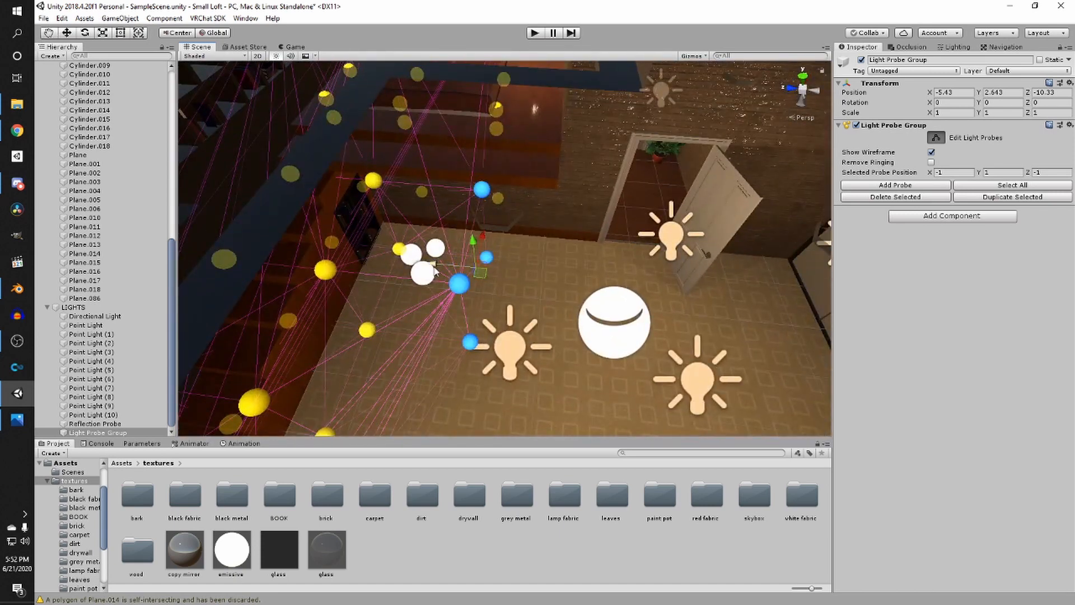
pyautogui.moveTo(452, 268); pyautogui.dragTo(530, 273)
pyautogui.moveTo(603, 286); pyautogui.dragTo(784, 298)
pyautogui.scroll(-6, 784, 297)
pyautogui.moveTo(784, 297); pyautogui.dragTo(709, 314, button='middle')
pyautogui.scroll(2, 709, 315)
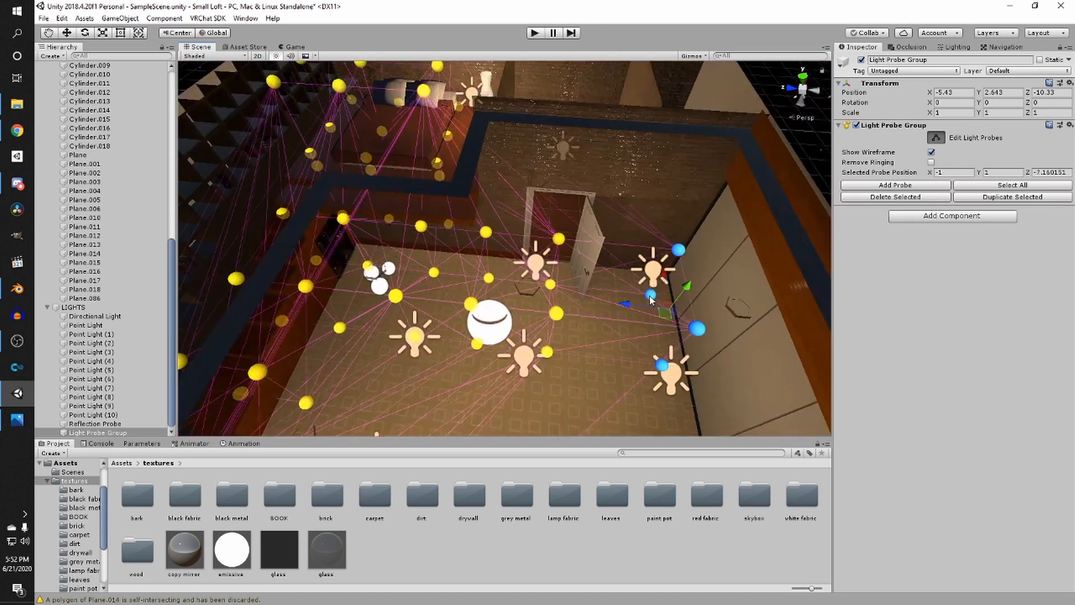
# - Duplicate the probes beside the door wall and shift the copies along that wall
pyautogui.moveTo(627, 303); pyautogui.dragTo(655, 308)
pyautogui.hotkey('ctrl', 'd')
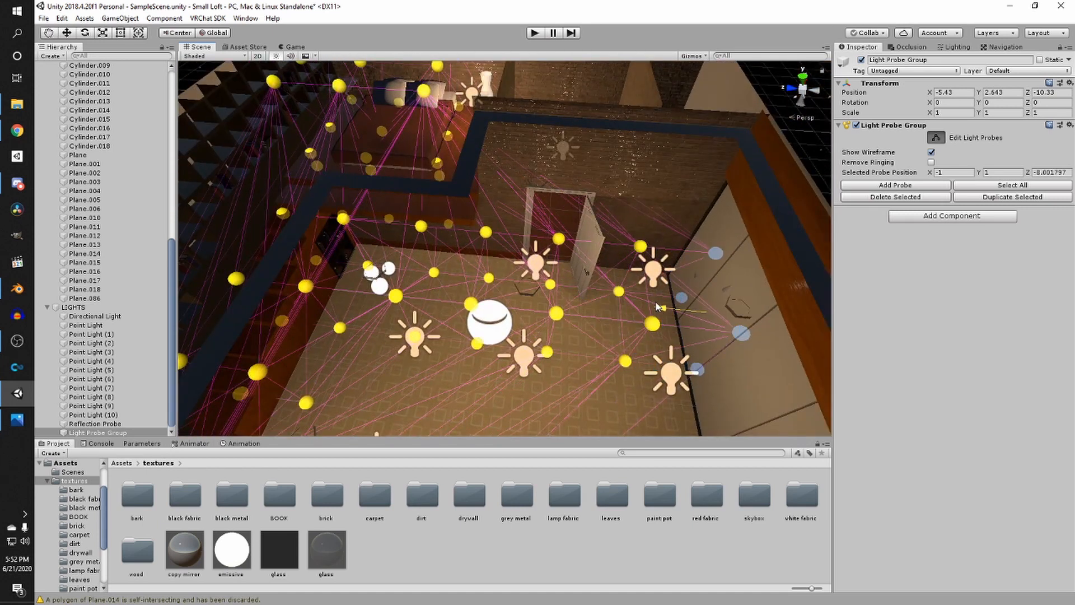
pyautogui.scroll(-3, 648, 312)
pyautogui.moveTo(646, 311); pyautogui.dragTo(614, 274, button='middle')
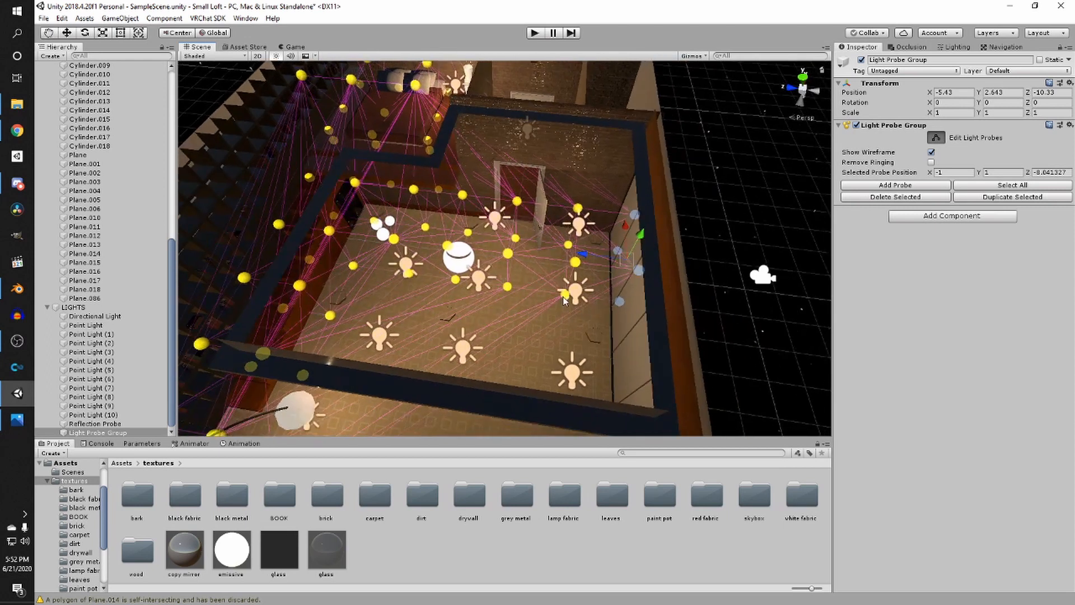
# - Select probes in the middle row of the room and drag them toward the near wall
pyautogui.click(562, 297)
pyautogui.keyDown('shift'); pyautogui.click(577, 262); pyautogui.keyUp('shift')
pyautogui.keyDown('shift'); pyautogui.click(508, 286); pyautogui.keyUp('shift')
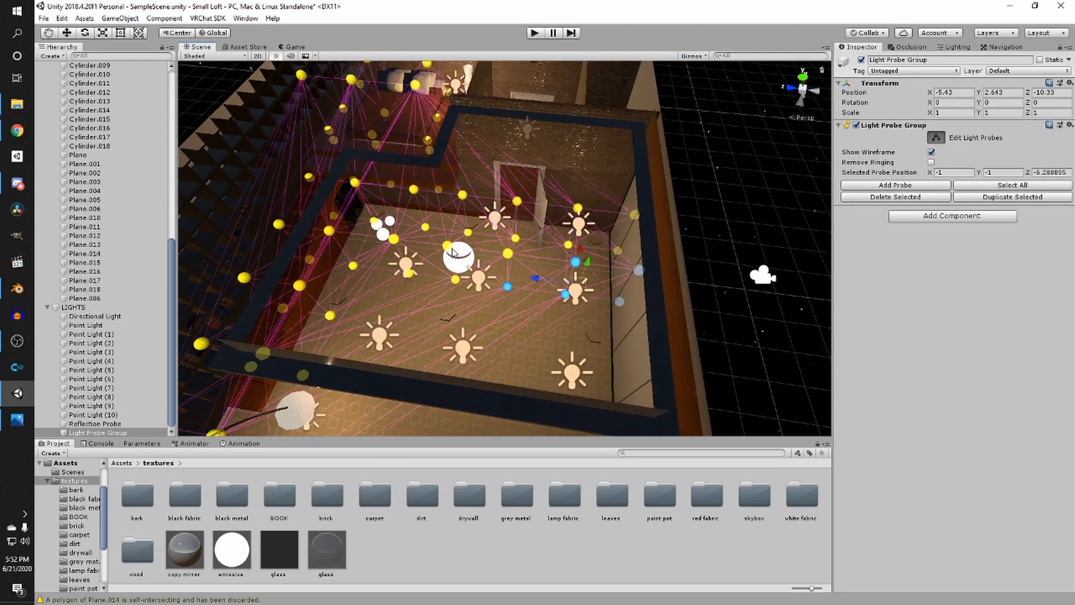
pyautogui.scroll(6, 448, 268)
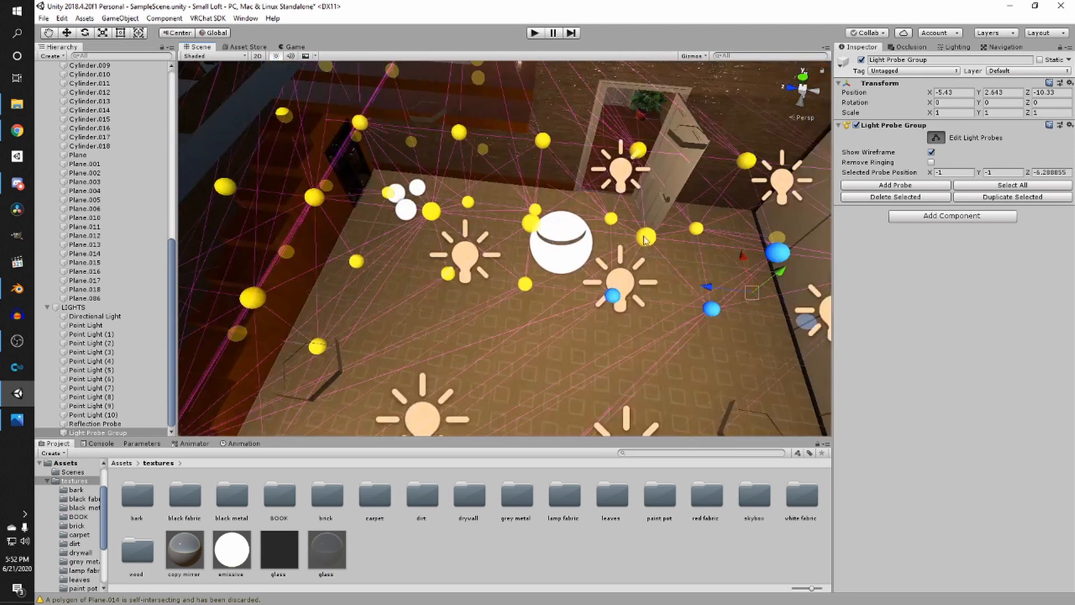
pyautogui.keyDown('shift'); pyautogui.click(527, 226); pyautogui.keyUp('shift')
pyautogui.keyDown('shift'); pyautogui.click(521, 284); pyautogui.keyUp('shift')
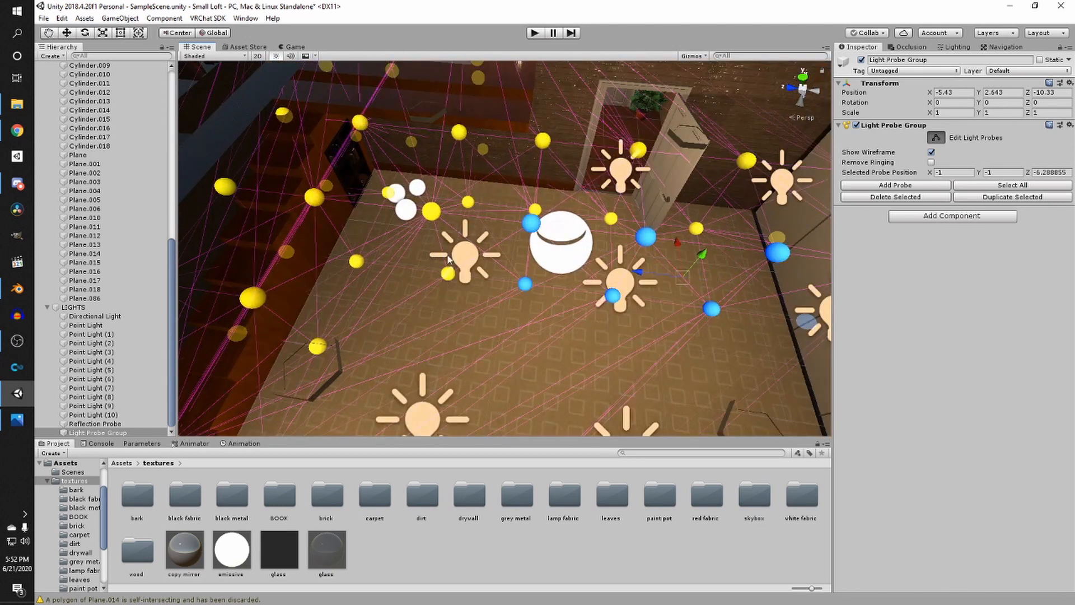
pyautogui.keyDown('shift'); pyautogui.click(432, 212); pyautogui.keyUp('shift')
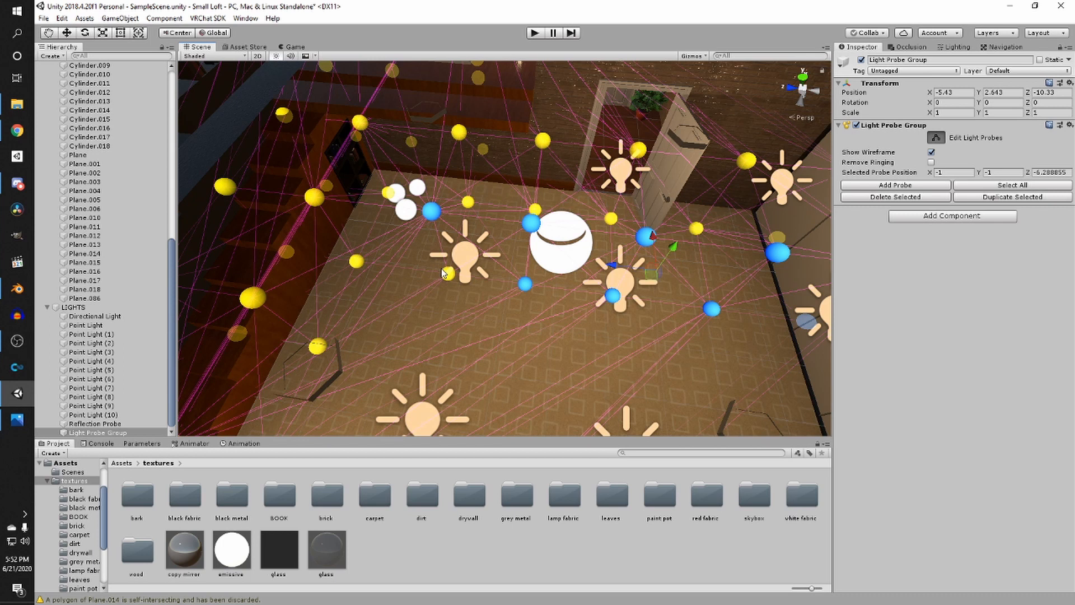
pyautogui.scroll(-4, 484, 290)
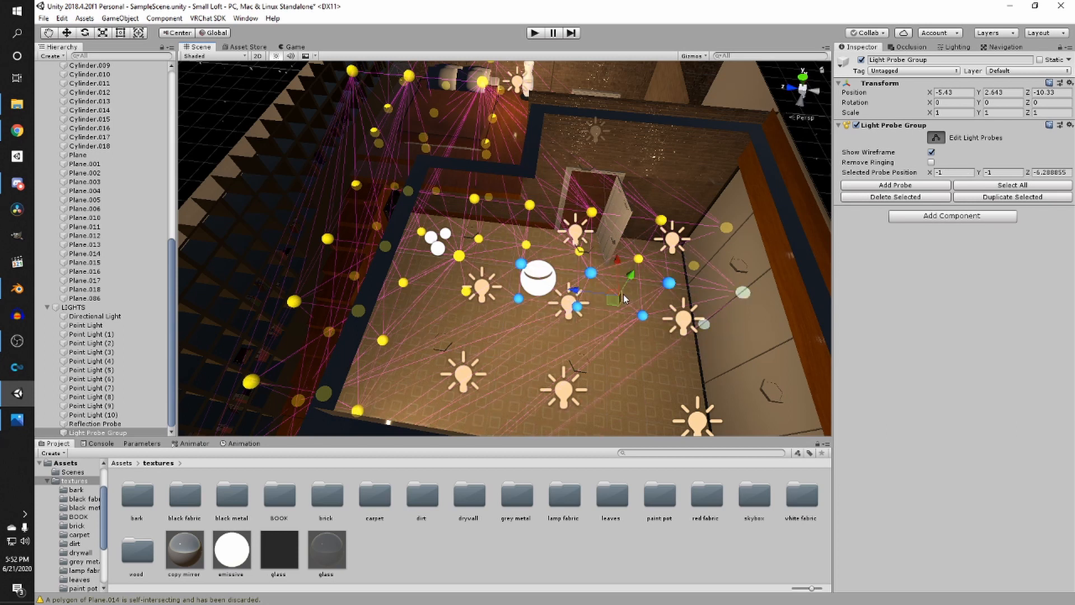
pyautogui.moveTo(617, 262); pyautogui.dragTo(613, 395)
# - Keep moving the selected probes to fill the floor area in front of the entrance door
pyautogui.scroll(-3, 613, 394)
pyautogui.moveTo(590, 337); pyautogui.dragTo(576, 379)
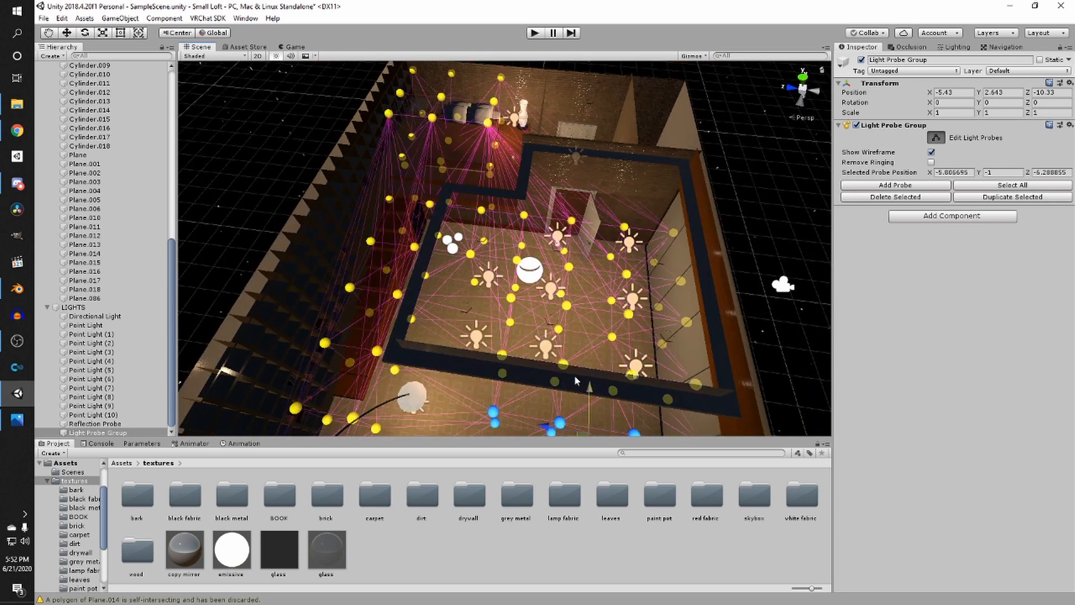
pyautogui.scroll(-5, 578, 379)
pyautogui.moveTo(580, 374); pyautogui.dragTo(586, 380, button='right')
pyautogui.moveTo(554, 308); pyautogui.dragTo(554, 377)
pyautogui.moveTo(455, 294); pyautogui.dragTo(525, 227, button='middle')
pyautogui.click(525, 347)
pyautogui.scroll(2, 525, 347)
pyautogui.scroll(5, 525, 227)
pyautogui.moveTo(525, 227); pyautogui.dragTo(482, 247, button='right')
pyautogui.scroll(4, 565, 169)
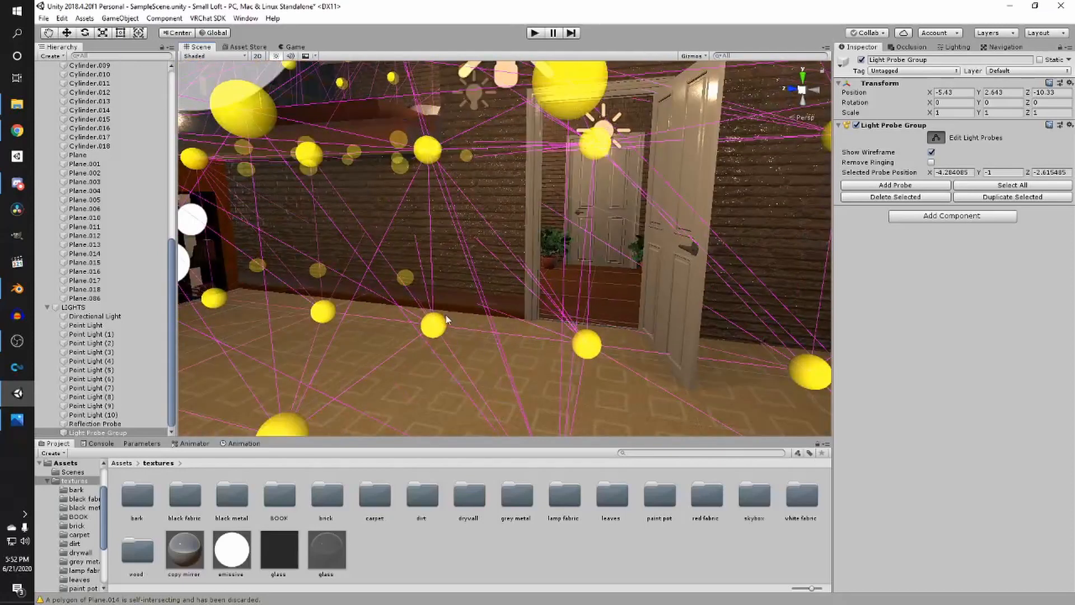
# - Select probes beside the entrance door and move them against the door wall
pyautogui.click(430, 150)
pyautogui.moveTo(440, 156); pyautogui.dragTo(461, 338, button='right')
pyautogui.keyDown('shift'); pyautogui.click(432, 337); pyautogui.keyUp('shift')
pyautogui.keyDown('shift'); pyautogui.click(442, 355); pyautogui.keyUp('shift')
pyautogui.moveTo(376, 164); pyautogui.dragTo(459, 233, button='right')
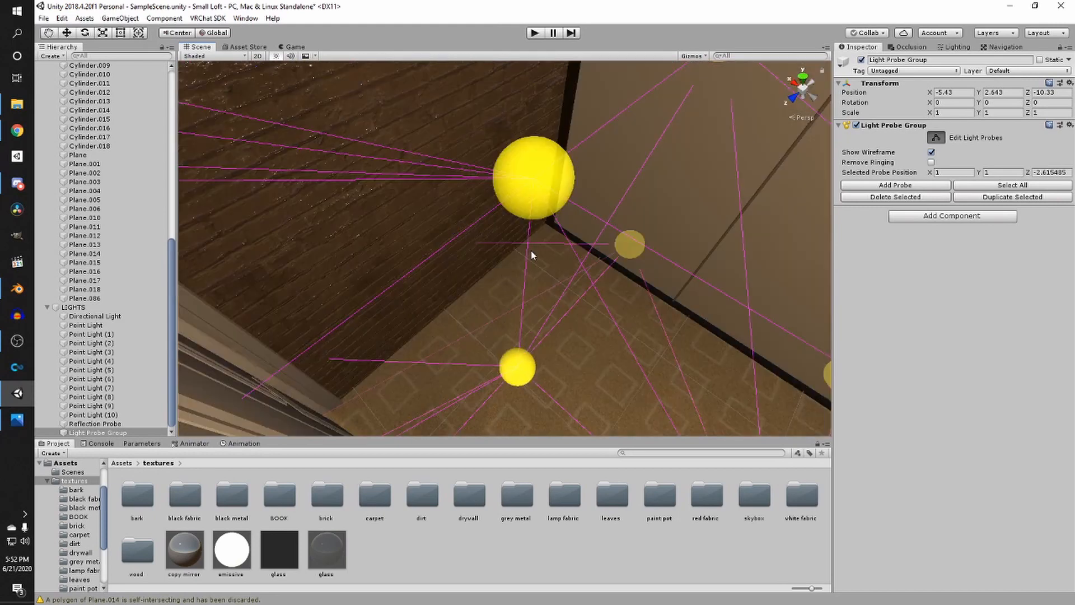
pyautogui.keyDown('shift'); pyautogui.click(542, 201); pyautogui.keyUp('shift')
pyautogui.keyDown('shift'); pyautogui.click(517, 368); pyautogui.keyUp('shift')
# - Move the selected probes into the entrance room beyond the door wall
pyautogui.scroll(-10, 507, 336)
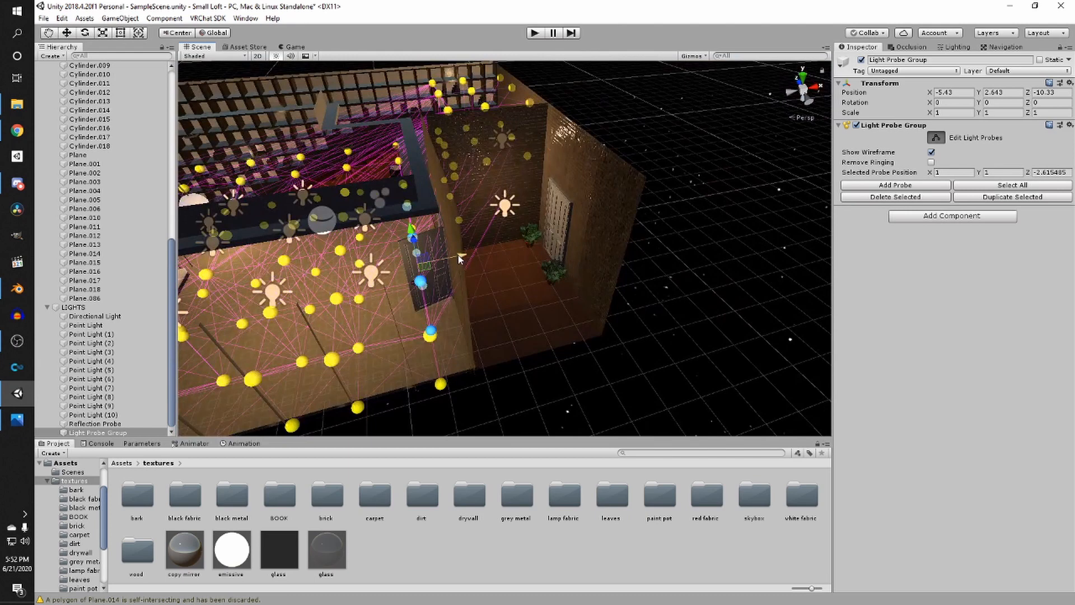
pyautogui.moveTo(459, 259); pyautogui.dragTo(598, 253)
pyautogui.moveTo(669, 252); pyautogui.dragTo(710, 230, button='right')
pyautogui.click(710, 230)
pyautogui.moveTo(551, 283); pyautogui.dragTo(609, 250, button='middle')
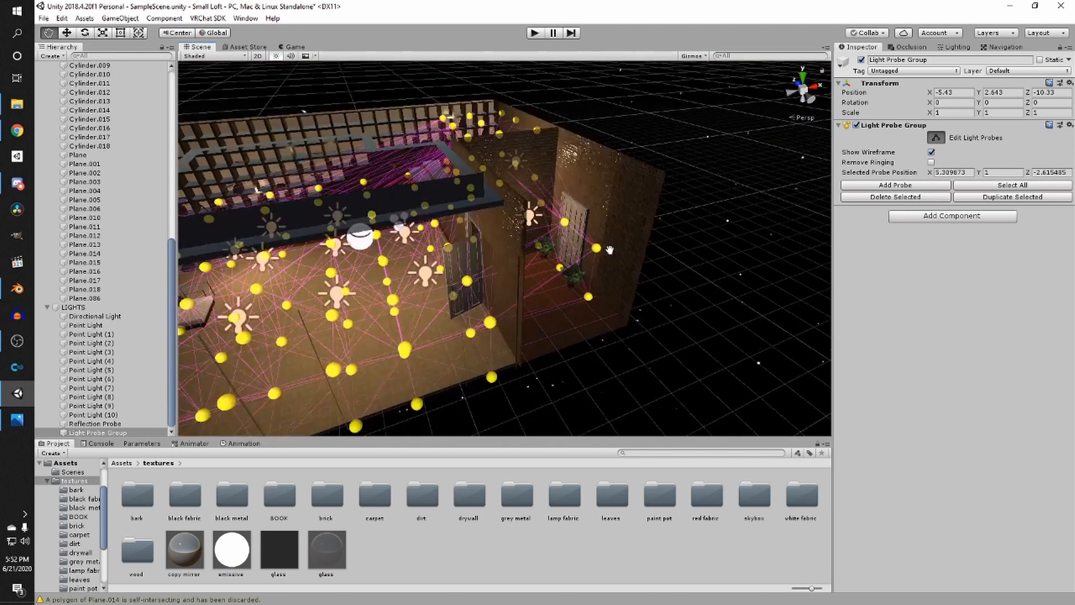
pyautogui.moveTo(609, 249); pyautogui.dragTo(391, 150, button='right')
pyautogui.scroll(2, 543, 257)
pyautogui.moveTo(543, 258); pyautogui.dragTo(527, 239, button='middle')
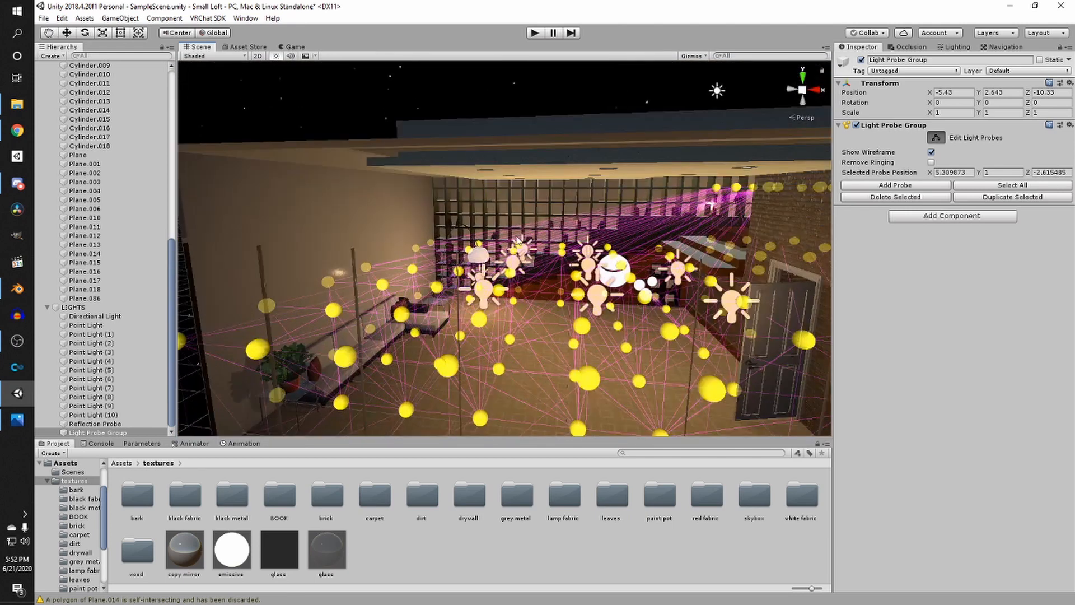
# - Save the scene
pyautogui.hotkey('ctrl', 's')
pyautogui.hotkey('ctrl', 's')
pyautogui.scroll(5, 541, 274)
# - Fly through the loft and the entrance room to inspect the lighting and light probe coverage
pyautogui.moveTo(541, 275); pyautogui.dragTo(672, 255, button='right')
pyautogui.moveTo(672, 255); pyautogui.dragTo(657, 229, button='middle')
pyautogui.moveTo(657, 229); pyautogui.dragTo(442, 304, button='right')
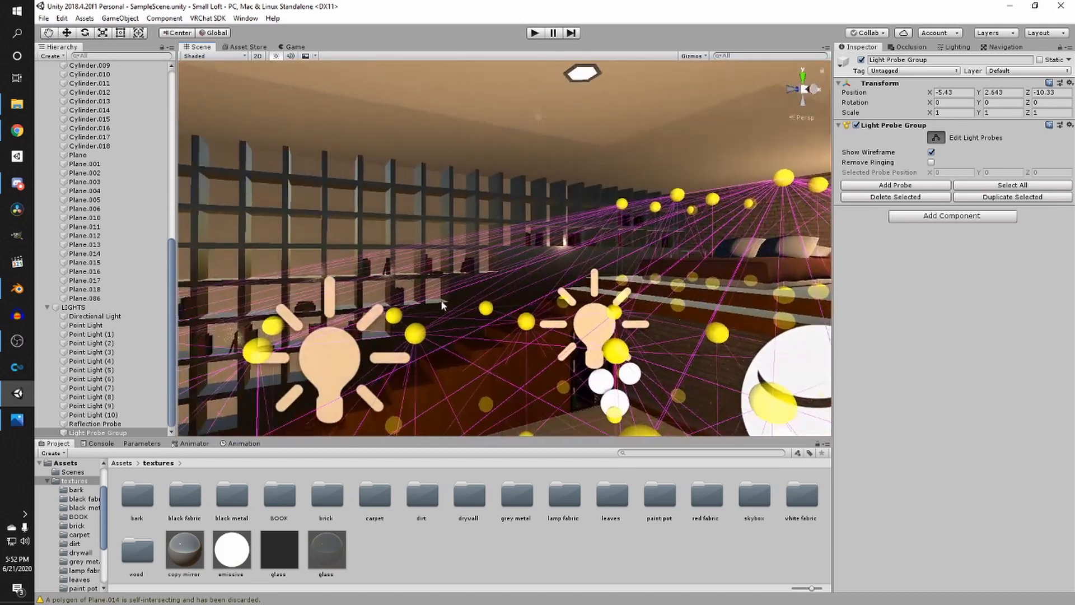
pyautogui.click(568, 531)
pyautogui.scroll(-5, 504, 326)
pyautogui.moveTo(504, 326); pyautogui.dragTo(602, 339, button='right')
pyautogui.scroll(4, 560, 314)
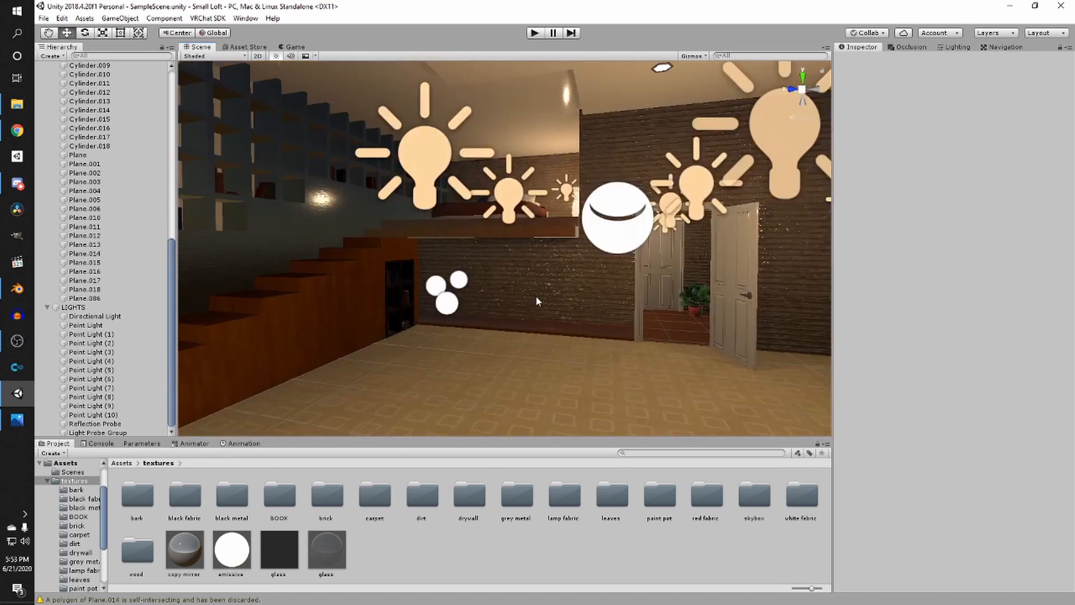
pyautogui.moveTo(525, 278); pyautogui.dragTo(491, 296, button='right')
pyautogui.click(491, 295)
pyautogui.moveTo(559, 303); pyautogui.dragTo(398, 329, button='right')
pyautogui.scroll(4, 420, 320)
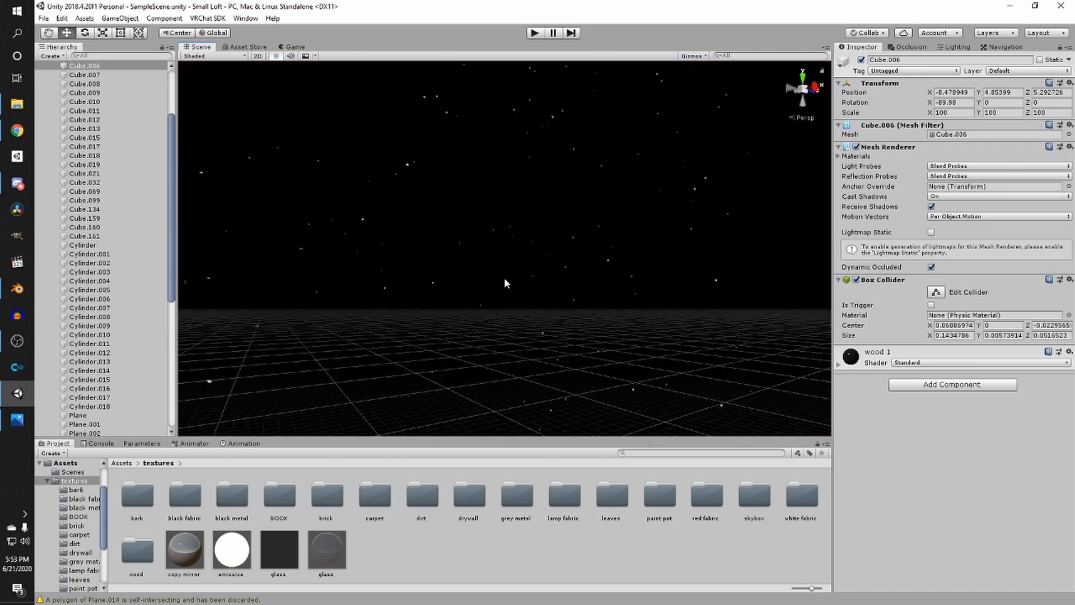
pyautogui.click(504, 281)
pyautogui.scroll(-4, 502, 299)
pyautogui.moveTo(504, 281); pyautogui.dragTo(412, 343, button='right')
pyautogui.scroll(-4, 412, 343)
pyautogui.moveTo(552, 347); pyautogui.dragTo(499, 365, button='right')
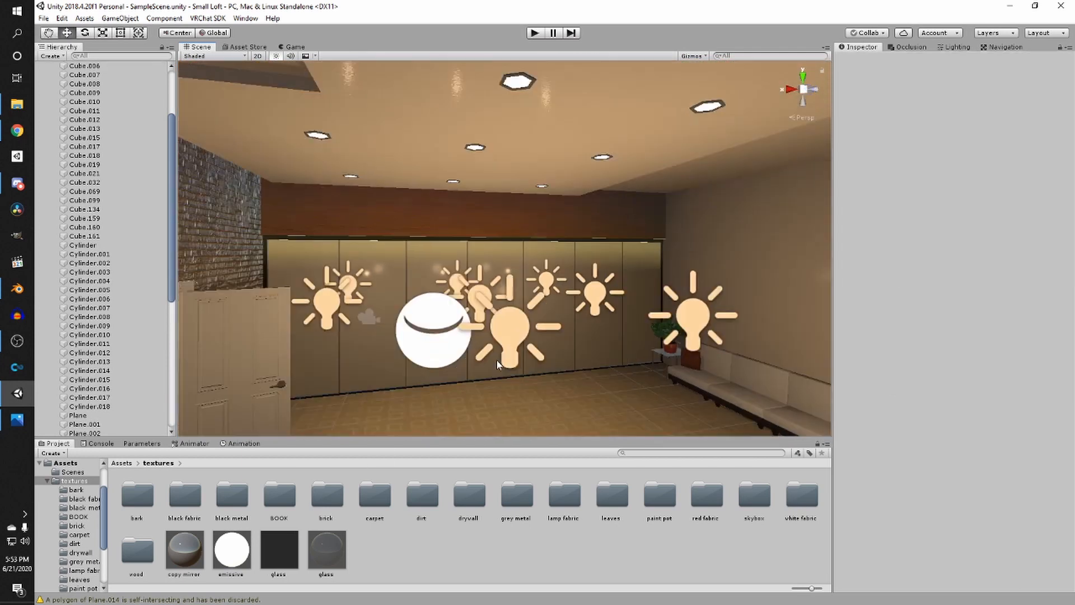
pyautogui.moveTo(499, 364); pyautogui.dragTo(567, 334, button='middle')
pyautogui.scroll(-2, 567, 335)
pyautogui.moveTo(567, 335); pyautogui.dragTo(478, 345, button='right')
pyautogui.moveTo(478, 345); pyautogui.dragTo(401, 353, button='middle')
pyautogui.moveTo(472, 341); pyautogui.dragTo(401, 352, button='right')
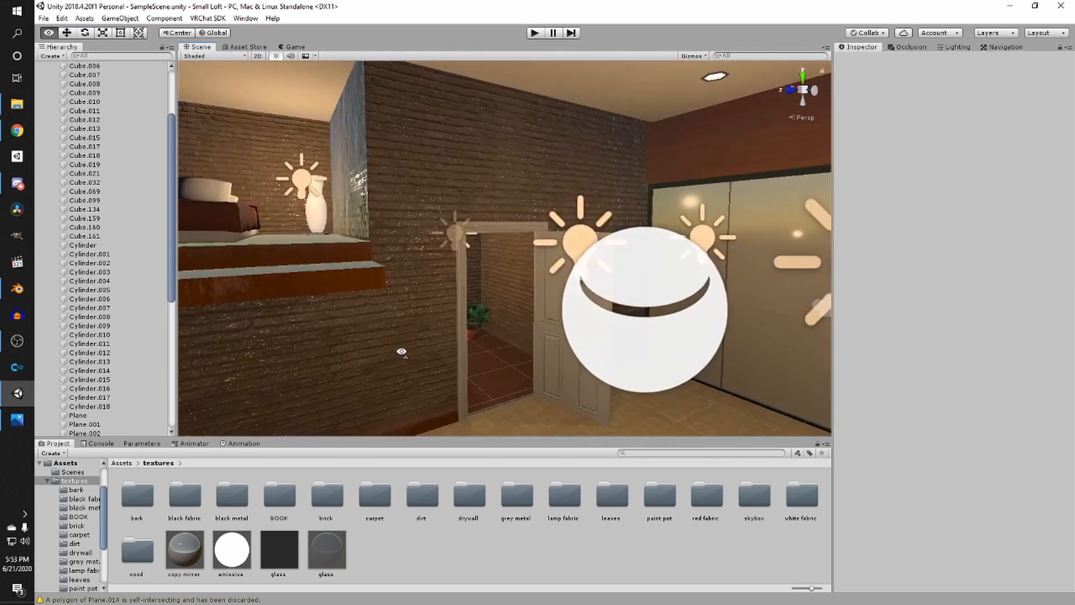
pyautogui.scroll(4, 421, 365)
pyautogui.scroll(3, 429, 364)
pyautogui.scroll(-5, 429, 364)
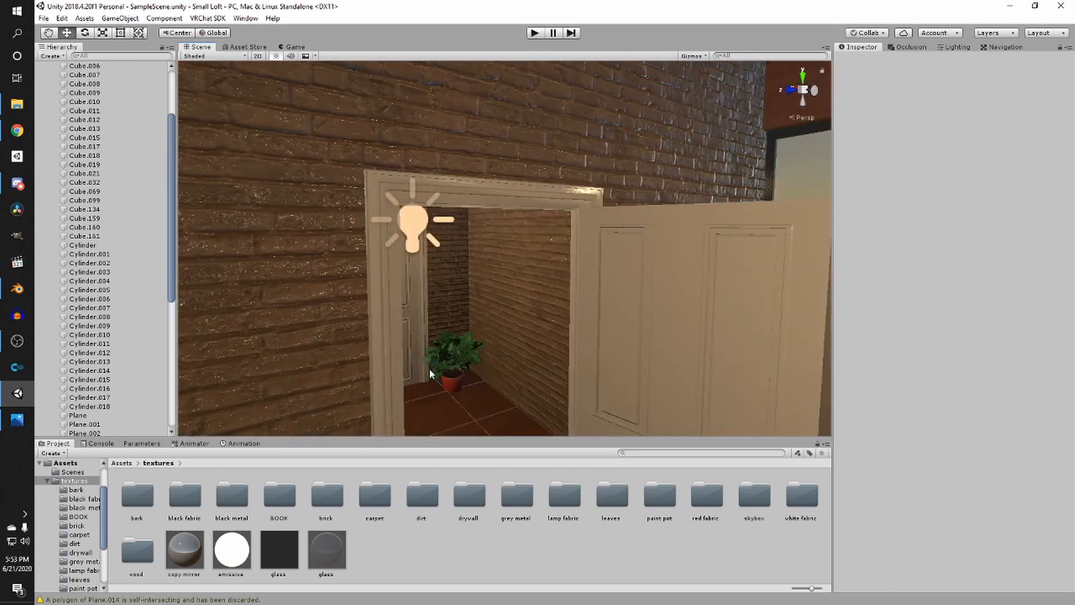
pyautogui.moveTo(429, 368); pyautogui.dragTo(520, 352, button='right')
pyautogui.scroll(-3, 504, 360)
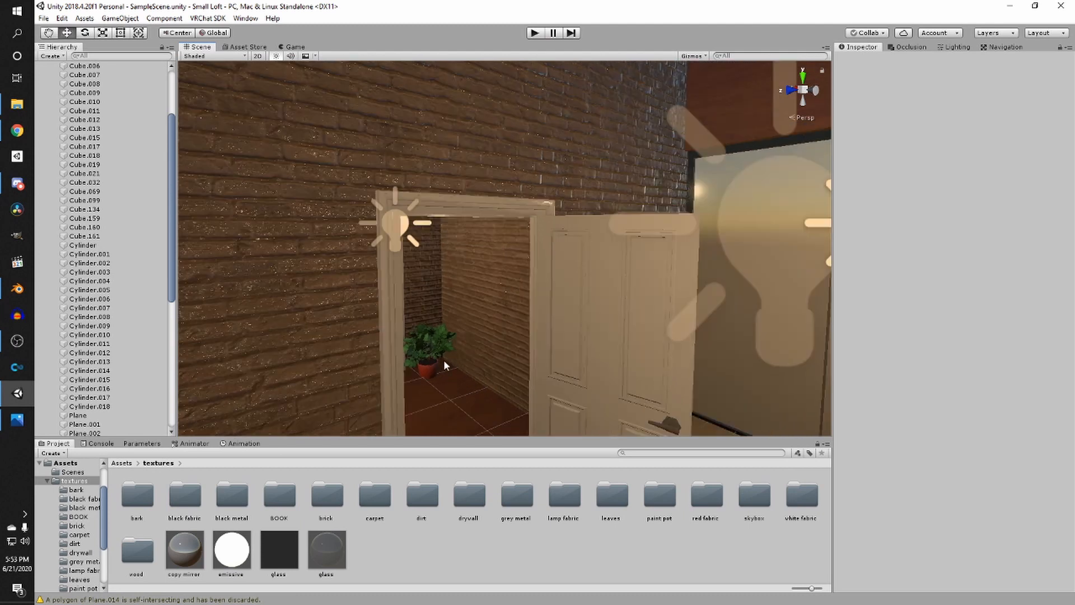
pyautogui.scroll(-3, 448, 358)
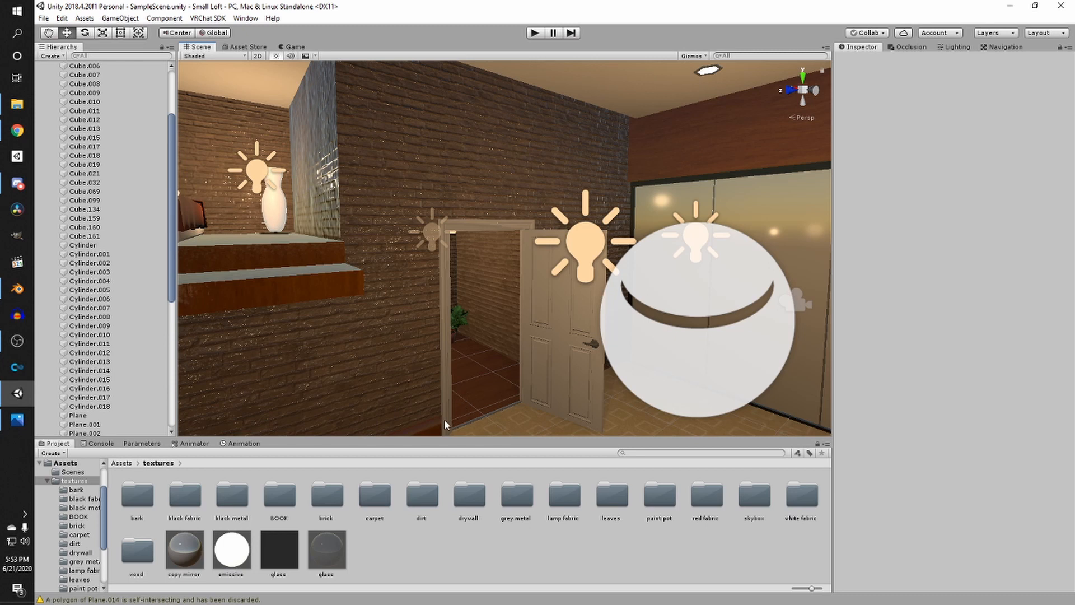
pyautogui.scroll(-5, 460, 387)
pyautogui.moveTo(465, 387); pyautogui.dragTo(560, 379, button='right')
pyautogui.scroll(5, 510, 394)
pyautogui.moveTo(560, 379); pyautogui.dragTo(616, 405, button='middle')
pyautogui.moveTo(616, 404); pyautogui.dragTo(641, 427, button='right')
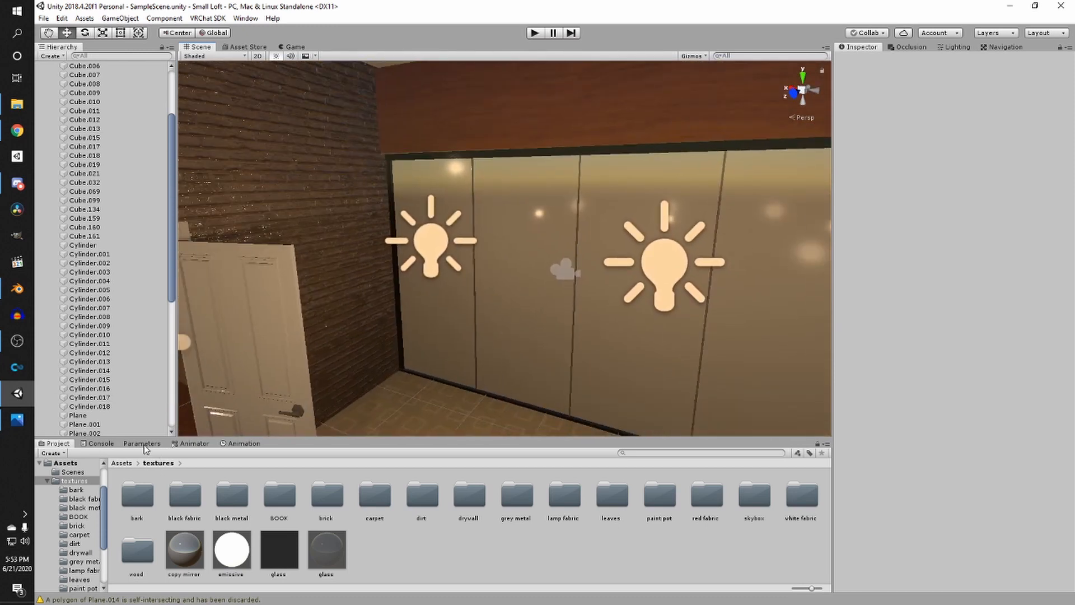
pyautogui.scroll(-5, 372, 345)
pyautogui.moveTo(377, 339); pyautogui.dragTo(319, 322, button='right')
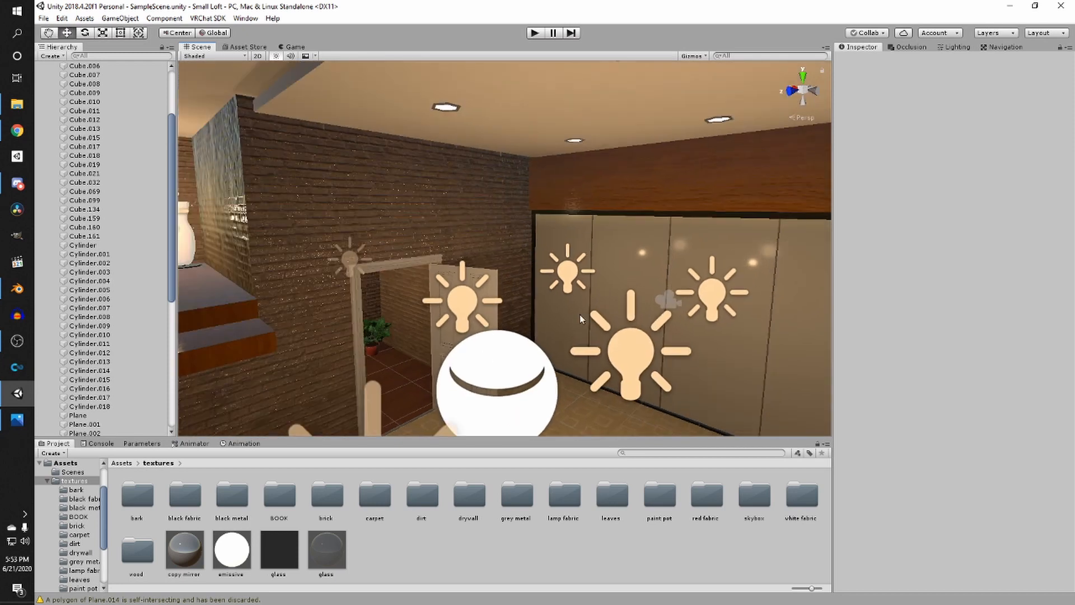
pyautogui.moveTo(670, 251); pyautogui.dragTo(344, 292, button='right')
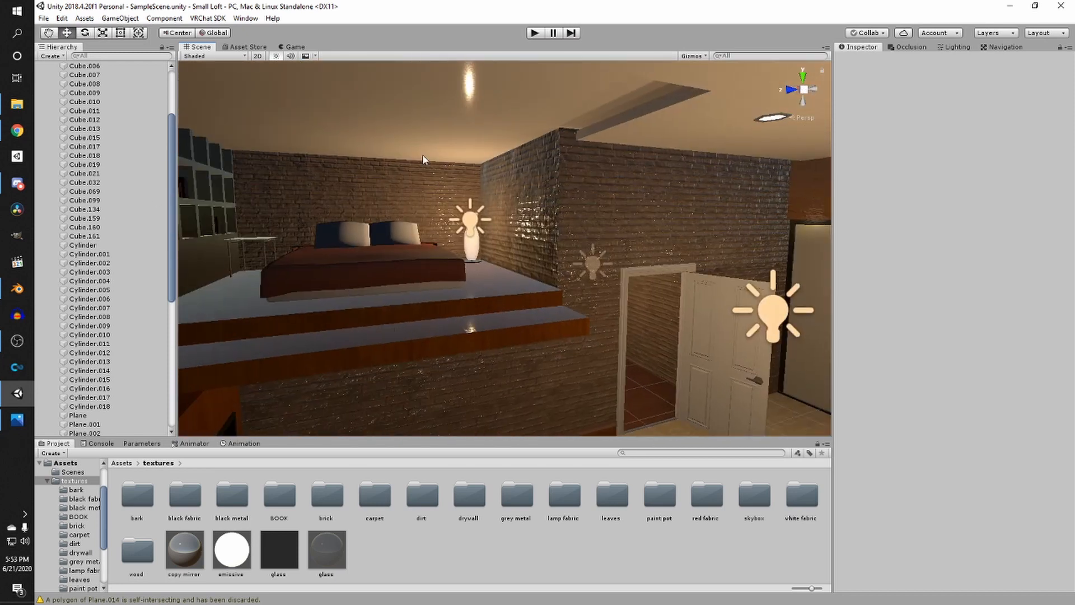
pyautogui.moveTo(424, 159); pyautogui.dragTo(507, 340, button='right')
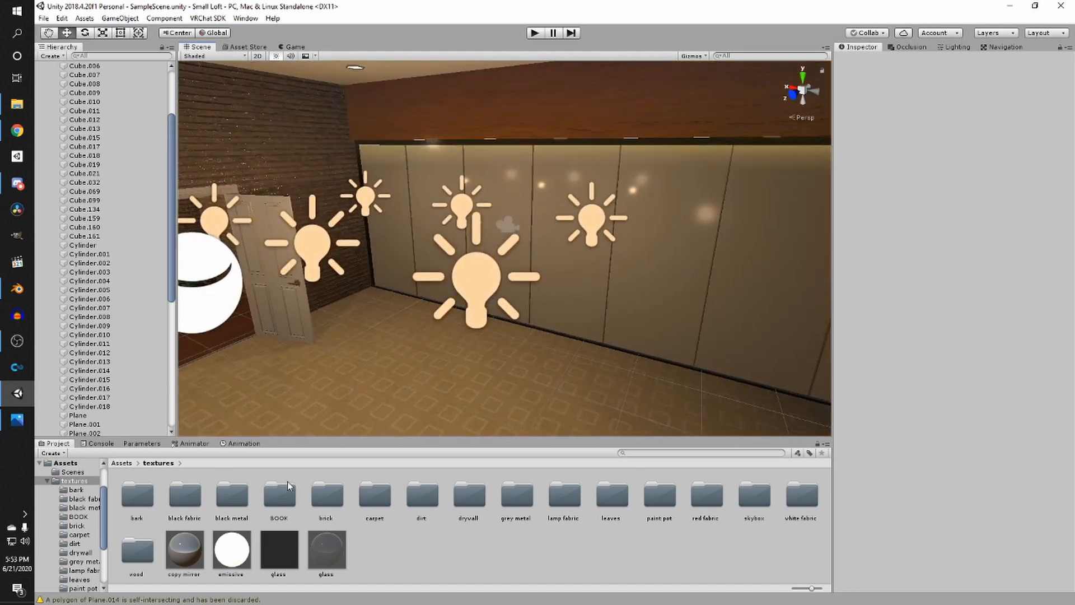
# - Open the VRChat Examples Prefabs2 folder and place a VRCMirror prefab in the entrance room
pyautogui.click(122, 463)
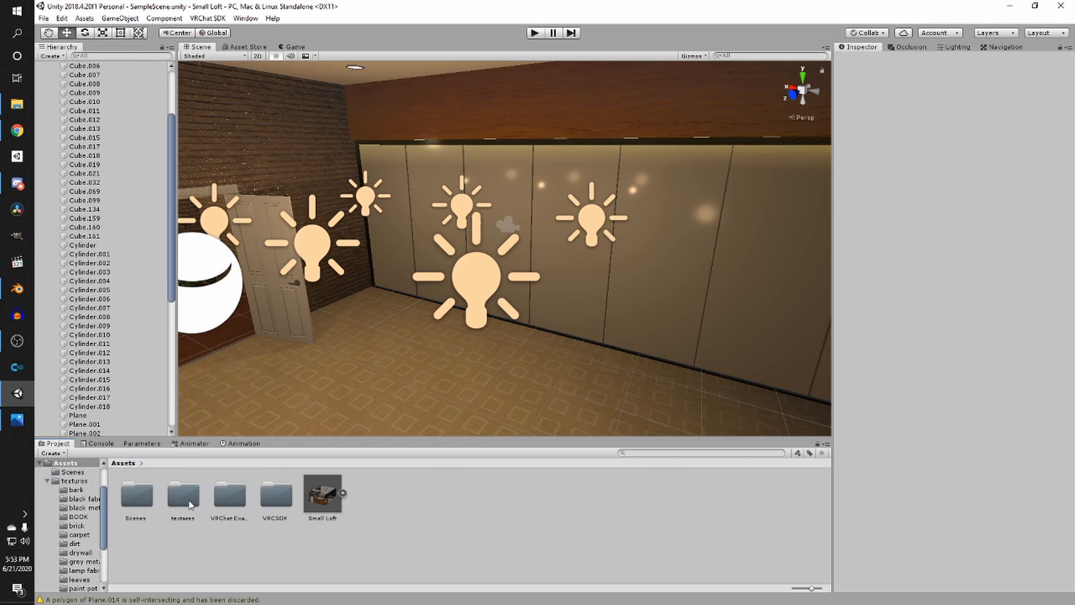
pyautogui.doubleClick(231, 495)
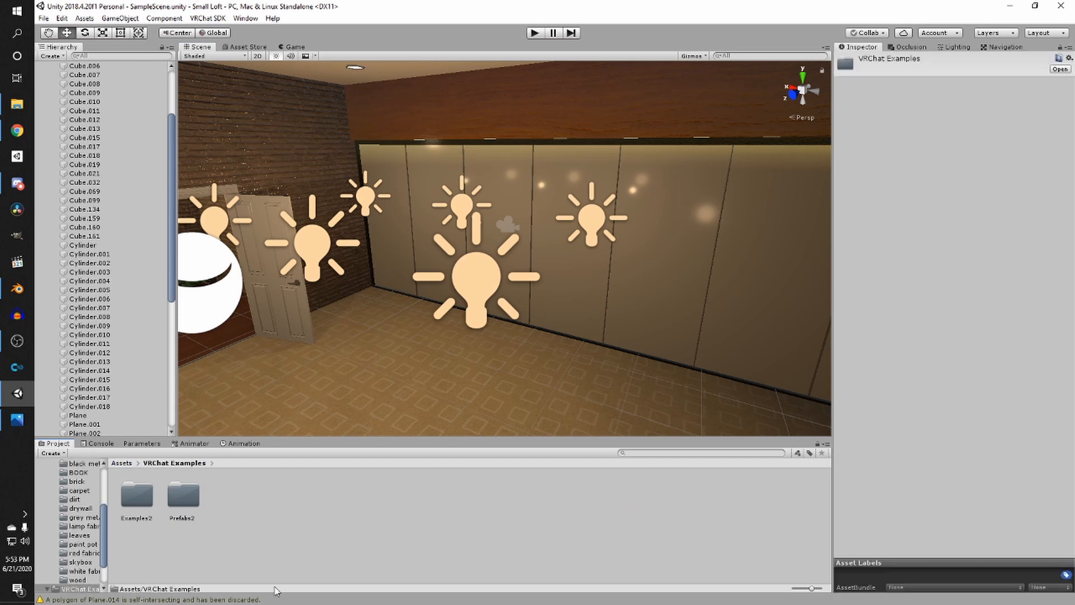
pyautogui.doubleClick(191, 506)
pyautogui.moveTo(230, 494); pyautogui.dragTo(566, 348)
# - Rotate the mirror 180 degrees and move it flat against the far wardrobe wall
pyautogui.moveTo(561, 309); pyautogui.dragTo(559, 248)
pyautogui.moveTo(552, 308); pyautogui.dragTo(161, 335)
pyautogui.press('e')
pyautogui.press('w')
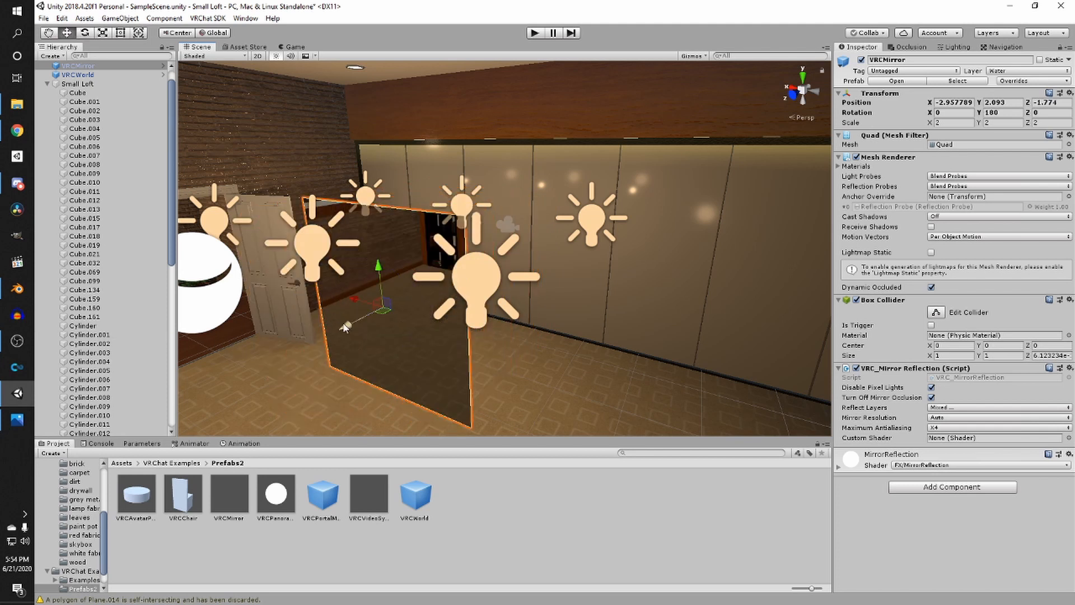
pyautogui.moveTo(343, 325); pyautogui.dragTo(499, 298)
pyautogui.scroll(6, 568, 286)
pyautogui.keyDown('alt'); pyautogui.moveTo(568, 285); pyautogui.dragTo(427, 326); pyautogui.keyUp('alt')
pyautogui.scroll(-5, 464, 303)
pyautogui.scroll(5, 448, 317)
pyautogui.scroll(-5, 426, 326)
pyautogui.moveTo(388, 297); pyautogui.dragTo(505, 285)
pyautogui.scroll(5, 576, 271)
pyautogui.keyDown('alt'); pyautogui.moveTo(576, 272); pyautogui.dragTo(448, 291); pyautogui.keyUp('alt')
pyautogui.scroll(-4, 554, 274)
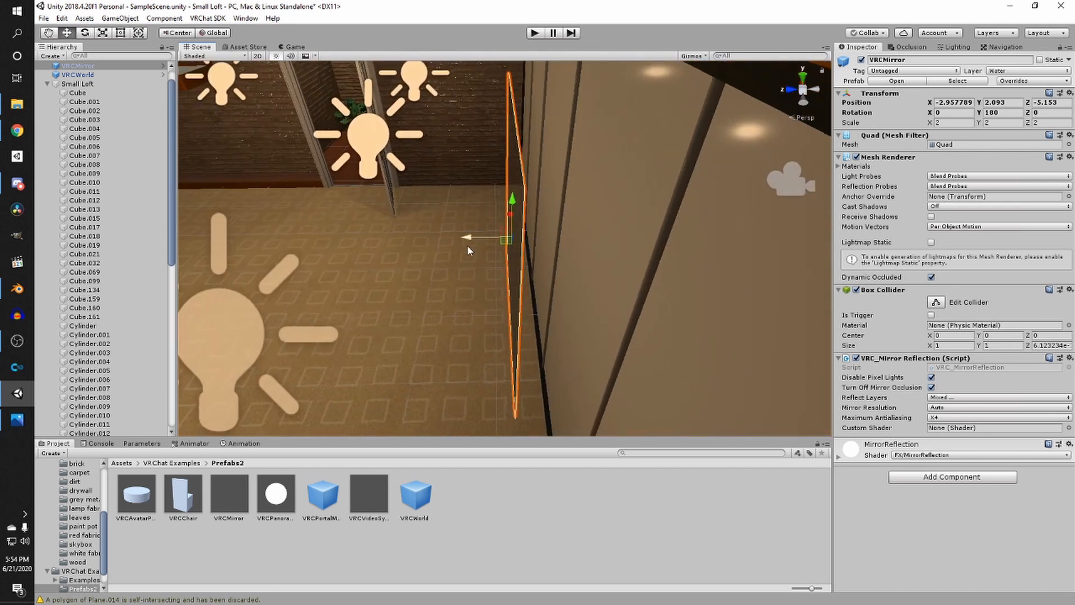
pyautogui.moveTo(467, 244); pyautogui.dragTo(621, 265)
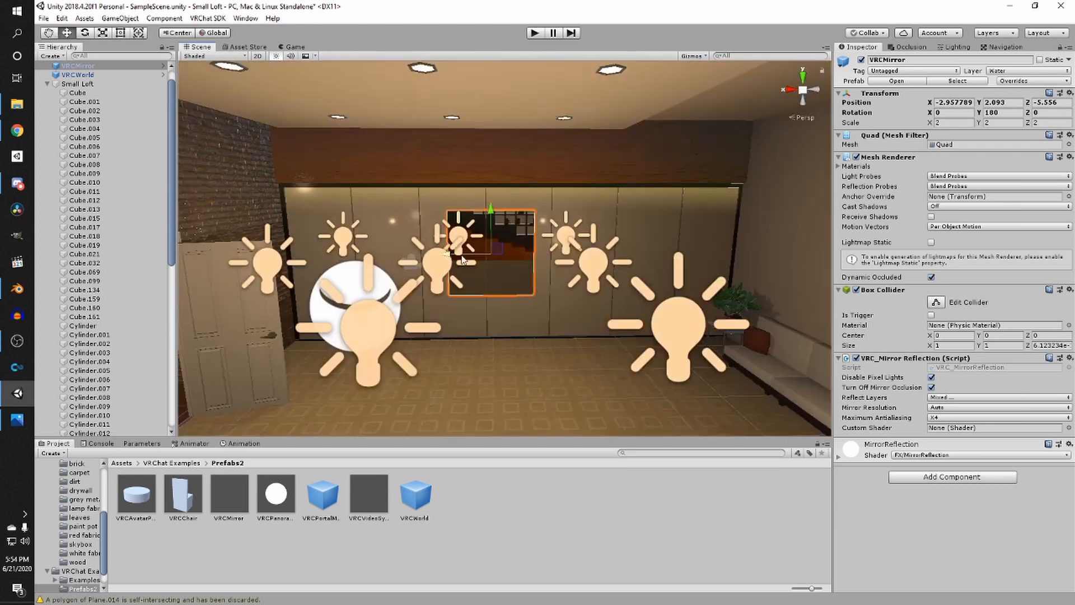
# - Scale the mirror to about 10.5 wide and 3.7 high and center it on the wall
pyautogui.press('r')
pyautogui.moveTo(524, 254); pyautogui.dragTo(697, 257)
pyautogui.press('w')
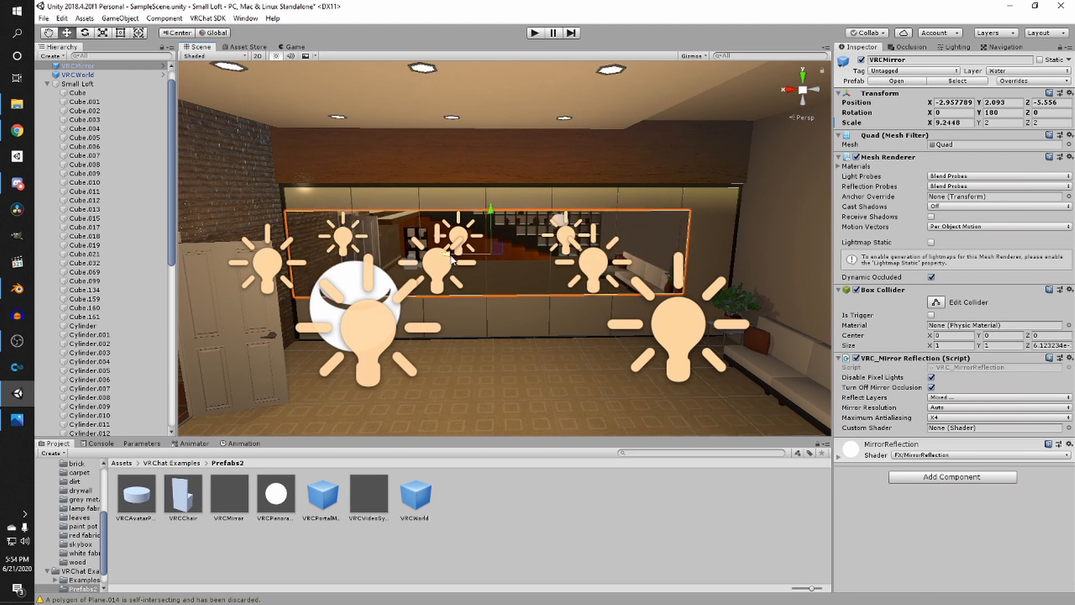
pyautogui.moveTo(452, 259); pyautogui.dragTo(474, 264)
pyautogui.press('e')
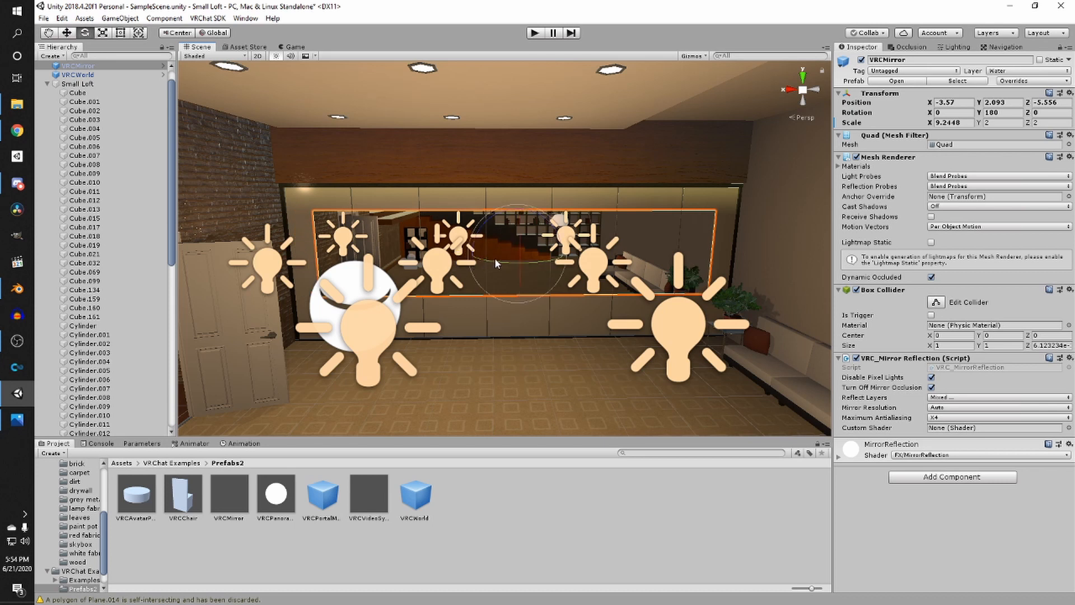
pyautogui.press('r')
pyautogui.moveTo(556, 255); pyautogui.dragTo(561, 255)
pyautogui.press('w')
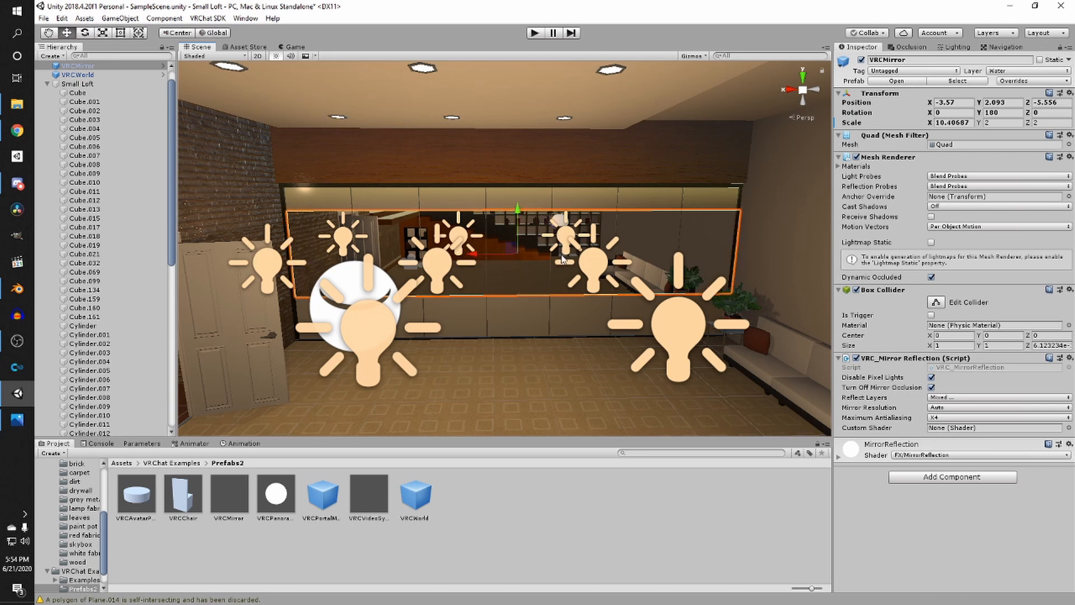
pyautogui.moveTo(486, 257); pyautogui.dragTo(473, 259)
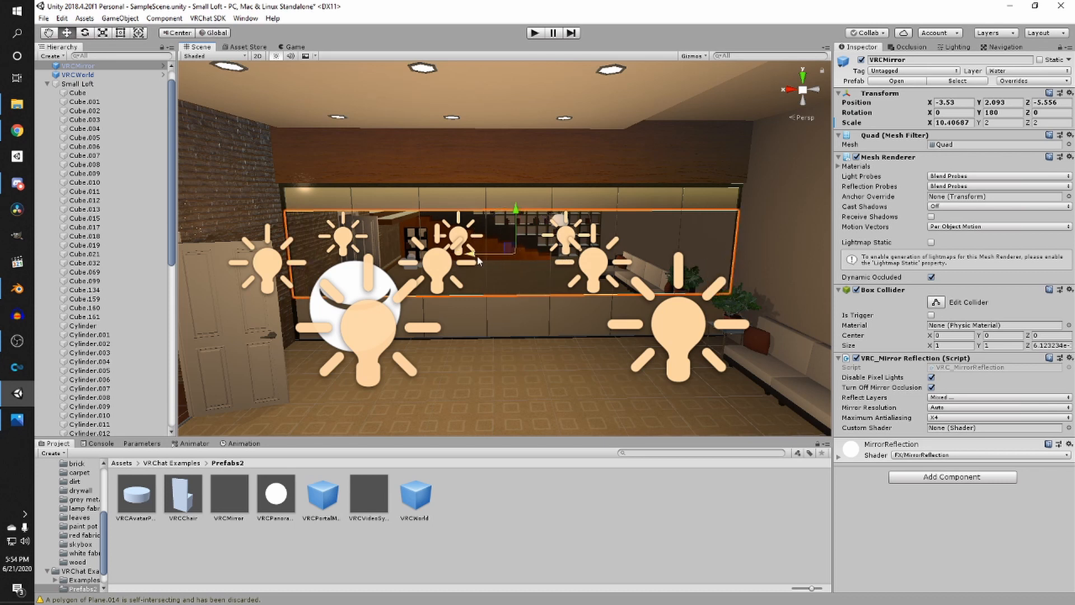
pyautogui.press('r')
pyautogui.moveTo(561, 254); pyautogui.dragTo(562, 256)
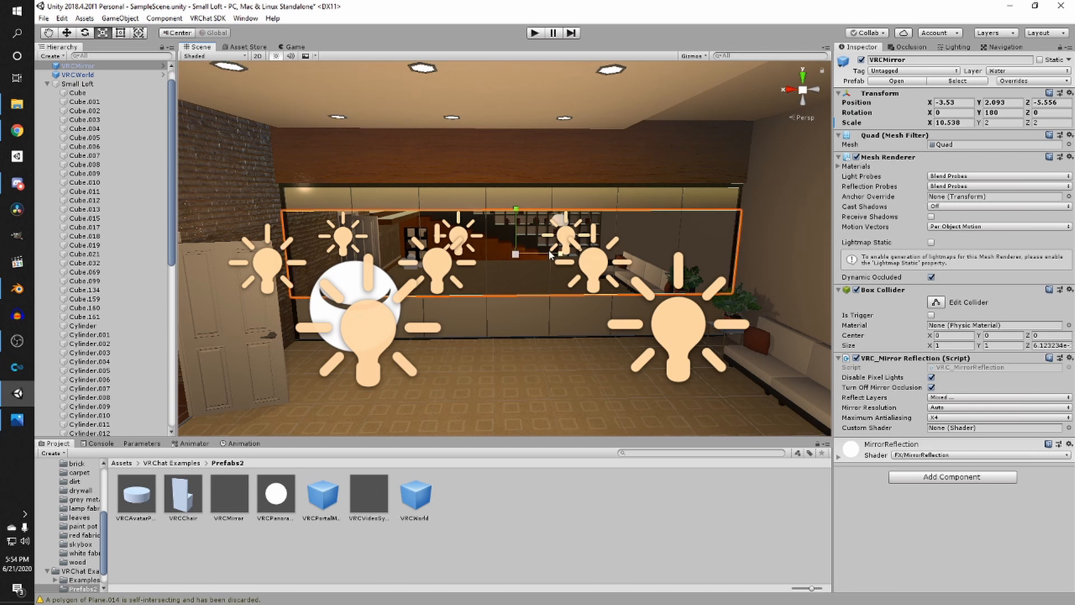
pyautogui.moveTo(518, 214)
pyautogui.mouseDown()
pyautogui.moveTo(512, 183)
pyautogui.moveTo(519, 217)
pyautogui.mouseUp()
pyautogui.press('w')
pyautogui.press('r')
pyautogui.press('w')
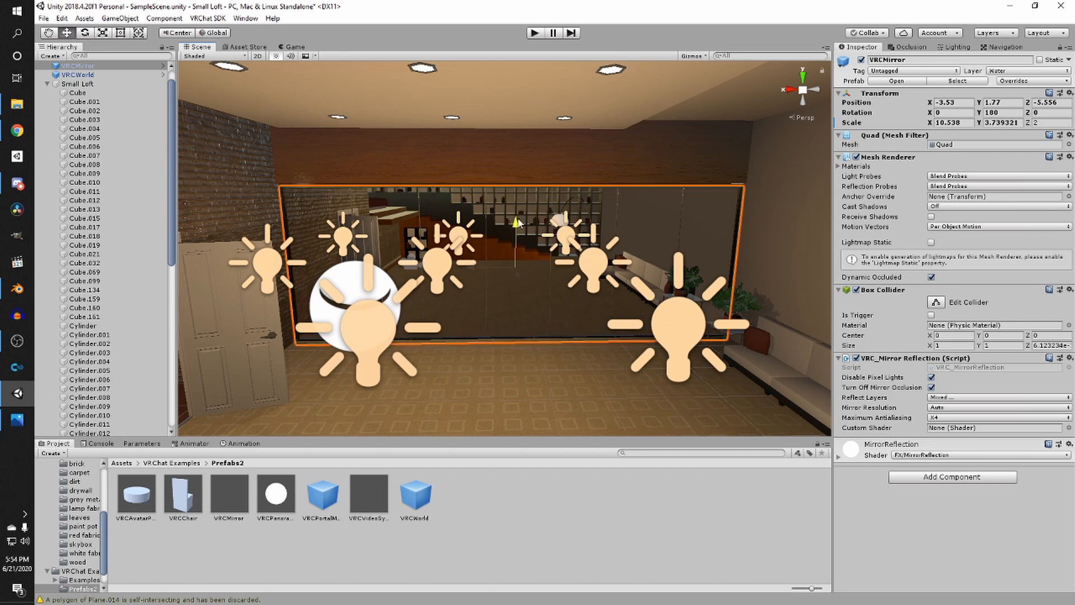
# - Select the brick wall beside the entrance door and darken the brick material's albedo colour to A6754C
pyautogui.moveTo(504, 213); pyautogui.dragTo(461, 226, button='middle')
pyautogui.click(475, 217)
pyautogui.scroll(3, 476, 218)
pyautogui.scroll(4, 488, 211)
pyautogui.moveTo(495, 222); pyautogui.dragTo(718, 220, button='right')
pyautogui.moveTo(718, 221); pyautogui.dragTo(719, 224, button='middle')
pyautogui.moveTo(720, 224); pyautogui.dragTo(451, 214, button='right')
pyautogui.scroll(-4, 452, 216)
pyautogui.moveTo(452, 224); pyautogui.dragTo(516, 220, button='middle')
pyautogui.scroll(4, 519, 218)
pyautogui.moveTo(519, 218); pyautogui.dragTo(337, 226, button='right')
pyautogui.scroll(-4, 337, 226)
pyautogui.moveTo(337, 231); pyautogui.dragTo(431, 267, button='middle')
pyautogui.click(431, 266)
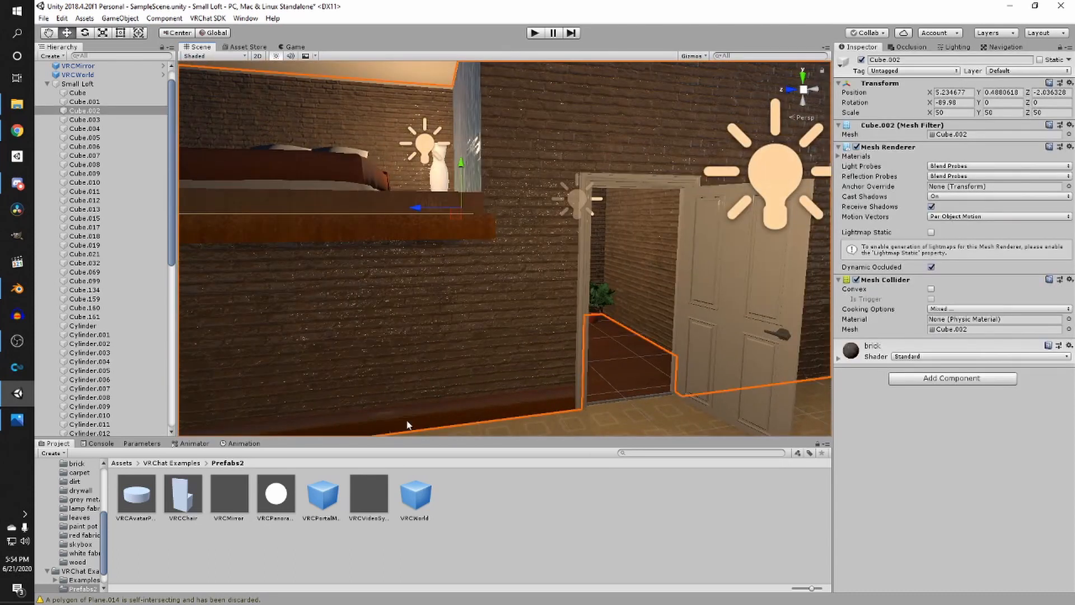
pyautogui.click(841, 358)
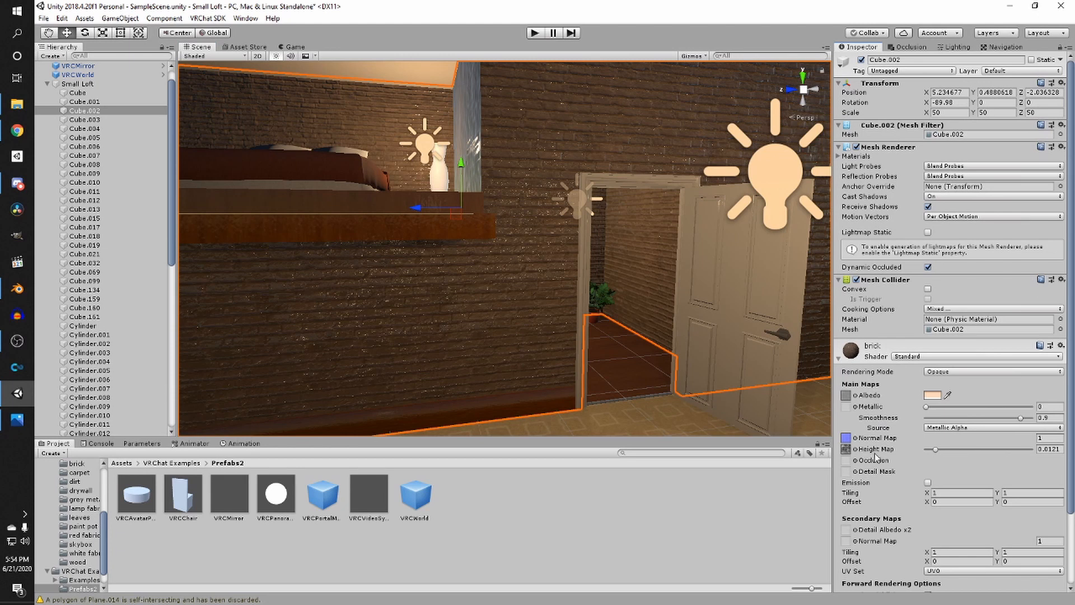
pyautogui.click(932, 396)
pyautogui.moveTo(921, 250)
pyautogui.mouseDown()
pyautogui.moveTo(912, 246)
pyautogui.moveTo(921, 243)
pyautogui.moveTo(919, 258)
pyautogui.mouseUp()
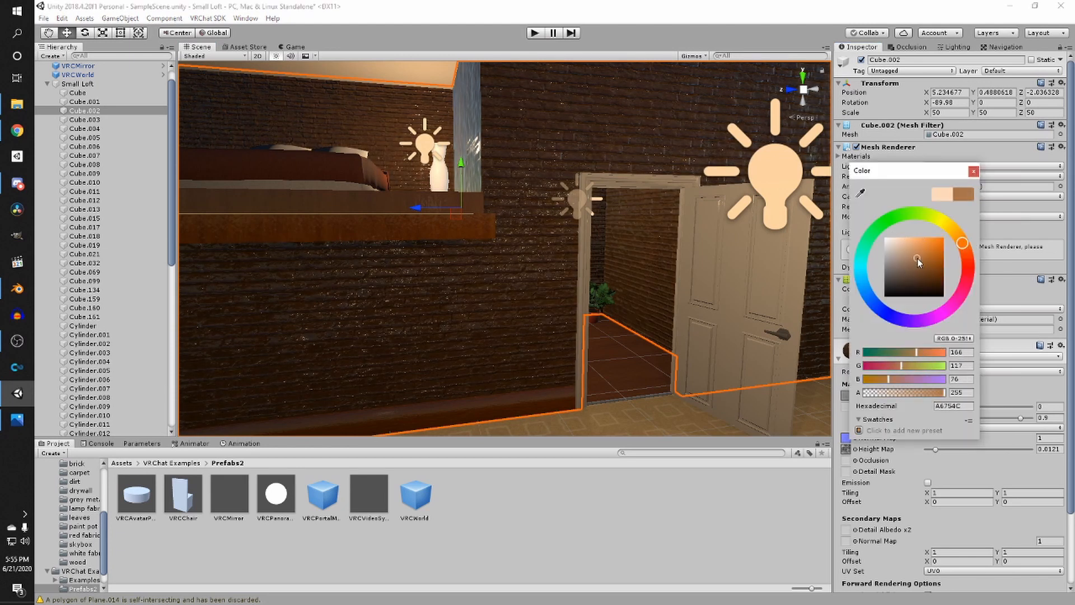
pyautogui.click(577, 308)
# - Collapse the Small Loft and LIGHTS groups in the hierarchy
pyautogui.scroll(-5, 577, 308)
pyautogui.moveTo(582, 307); pyautogui.dragTo(634, 386, button='middle')
pyautogui.click(597, 281)
pyautogui.scroll(4, 599, 269)
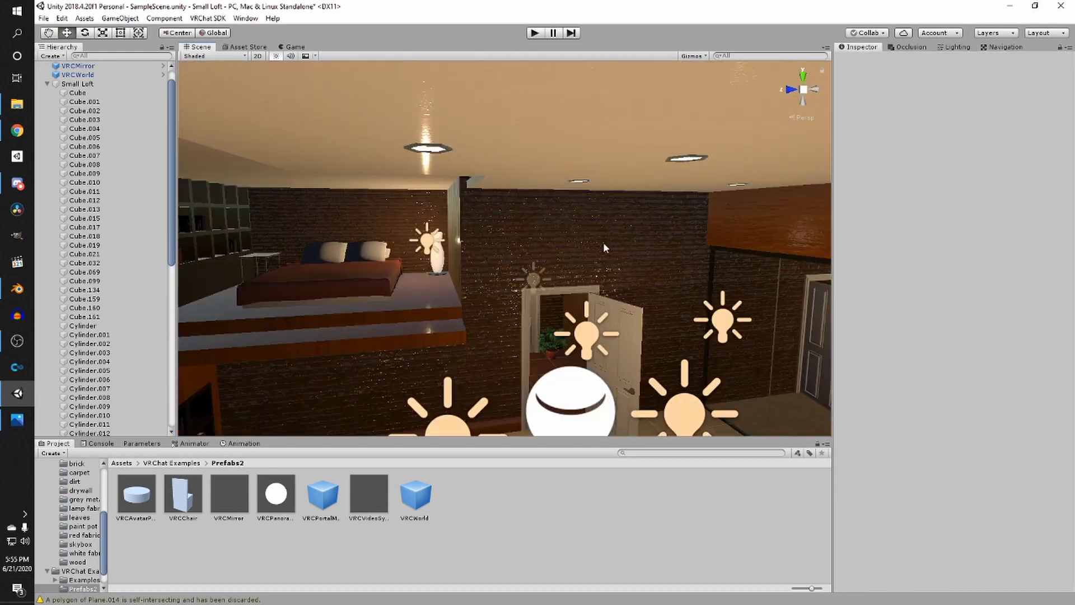
pyautogui.moveTo(603, 242); pyautogui.dragTo(711, 220, button='middle')
pyautogui.moveTo(711, 220); pyautogui.dragTo(393, 332, button='right')
pyautogui.scroll(1, 129, 213)
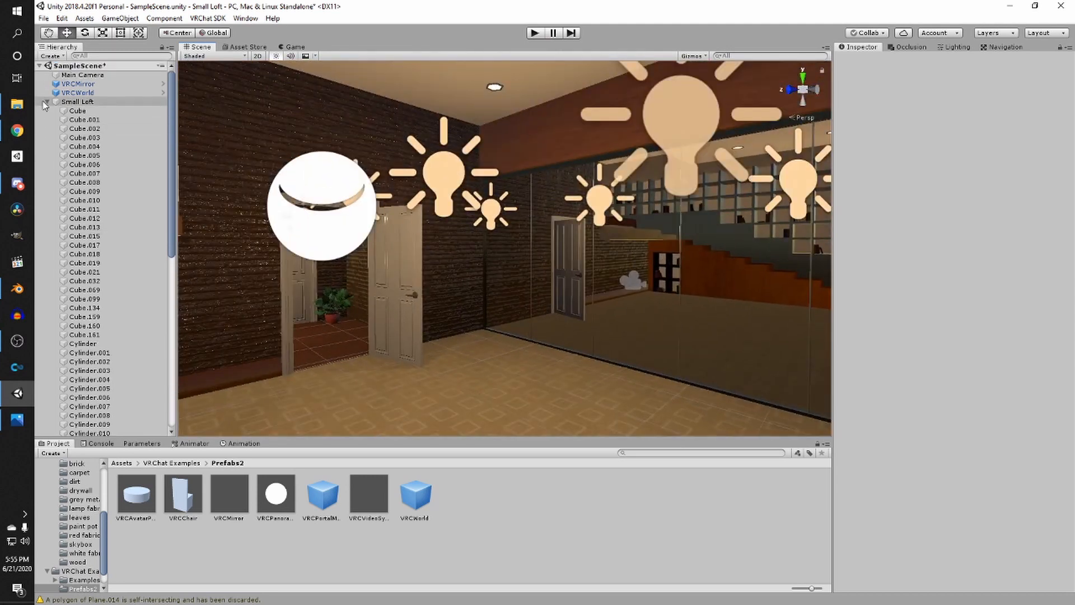
pyautogui.click(47, 101)
pyautogui.click(73, 111)
pyautogui.click(47, 111)
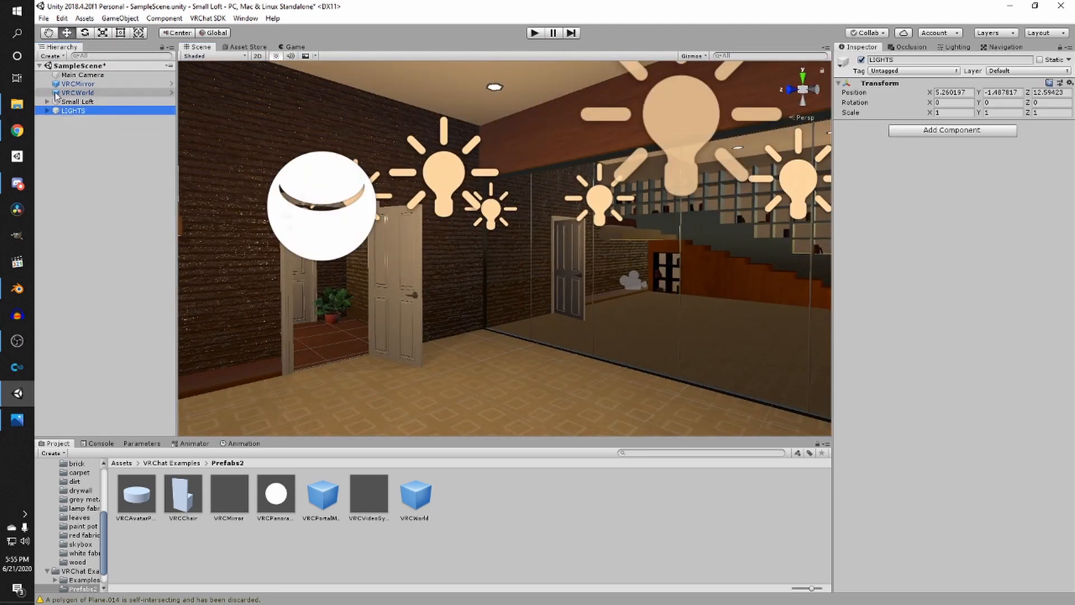
# - Create an empty GameObject named Mirror
pyautogui.click(52, 56)
pyautogui.click(77, 69)
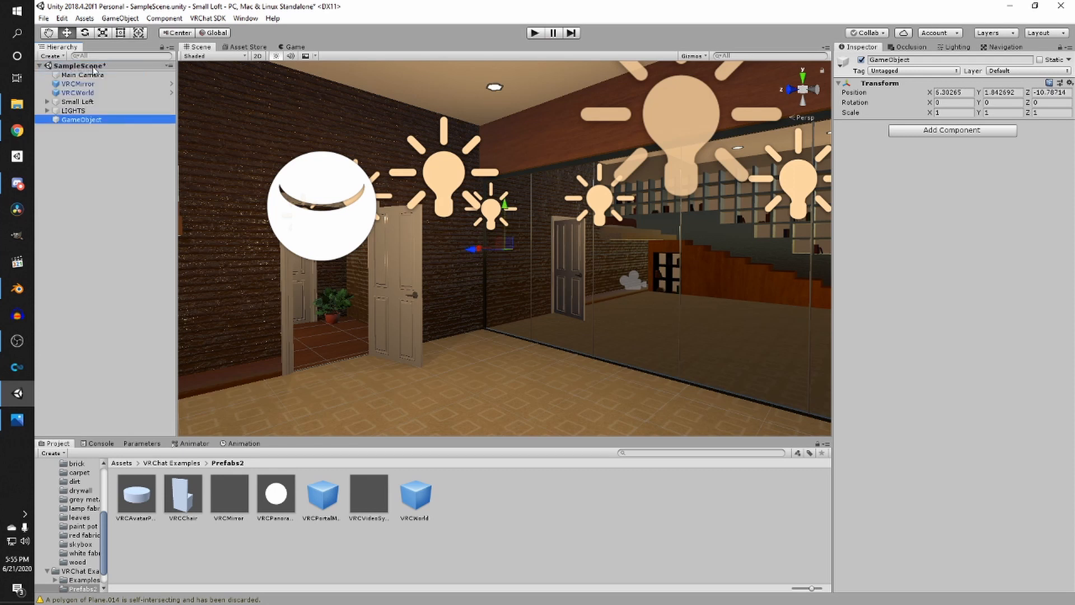
pyautogui.write('M')
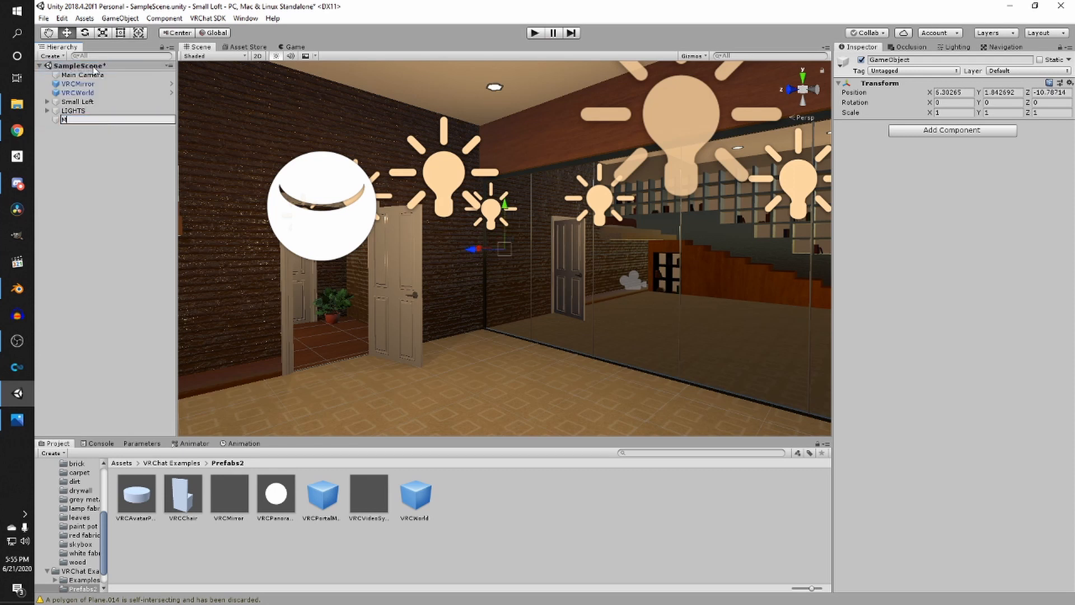
pyautogui.write('irror')
pyautogui.press('Return')
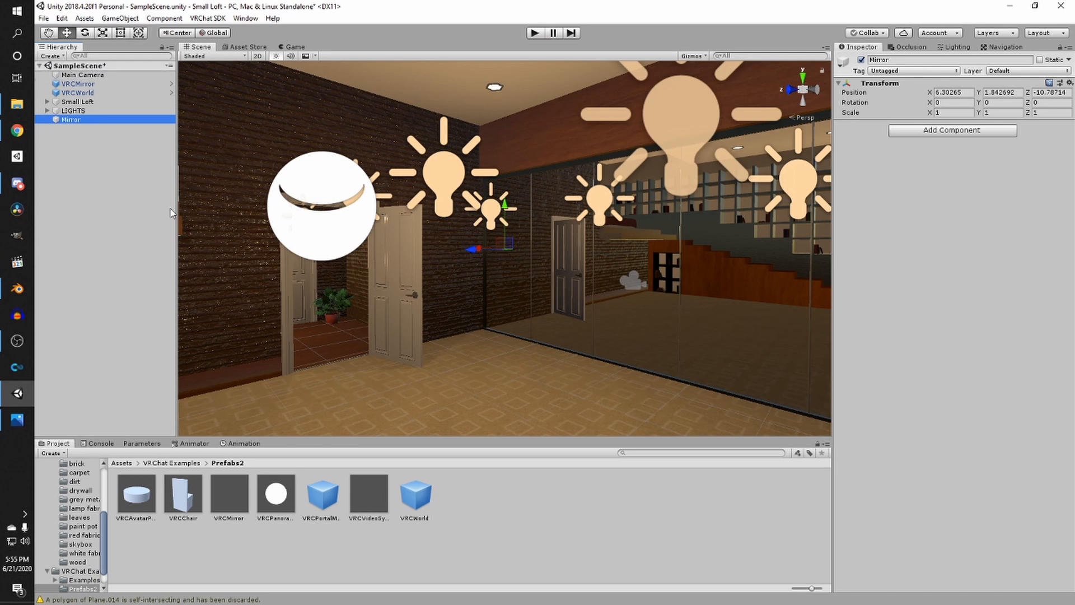
# - Parent the VRCMirror under the Mirror object
pyautogui.click(79, 85)
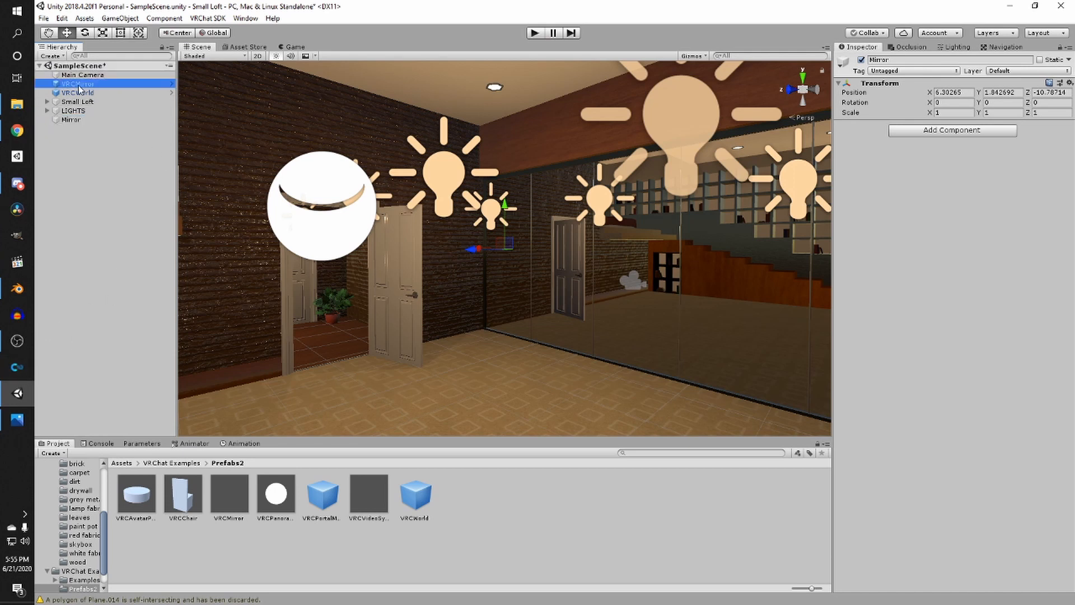
pyautogui.moveTo(79, 85); pyautogui.dragTo(74, 118)
pyautogui.click(71, 110)
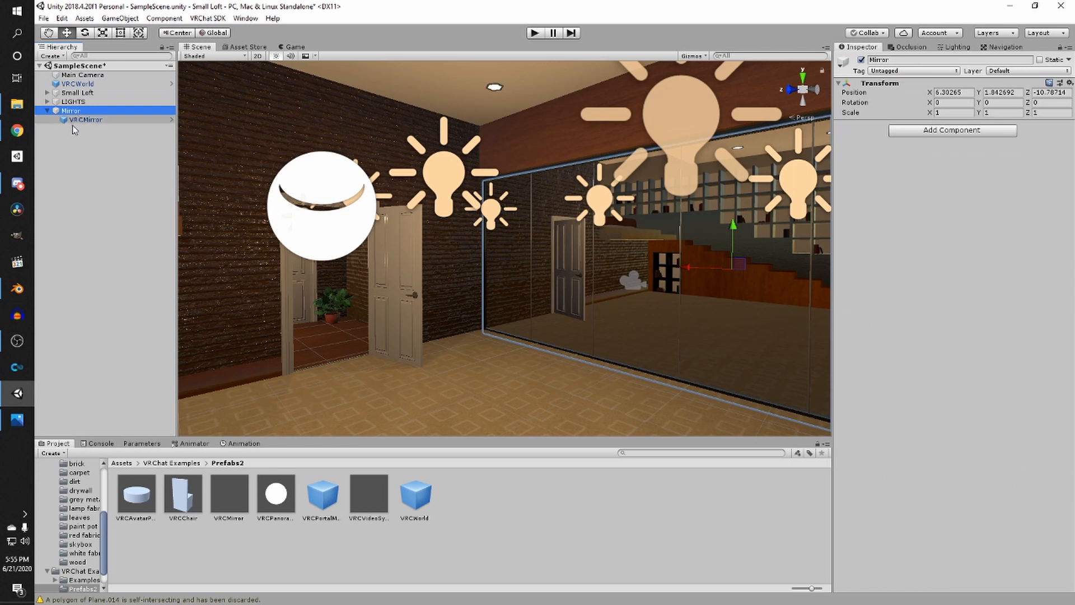
# - Create an empty child named mirror 1 under Mirror and move the VRCMirror into it
pyautogui.rightClick(77, 111)
pyautogui.click(119, 194)
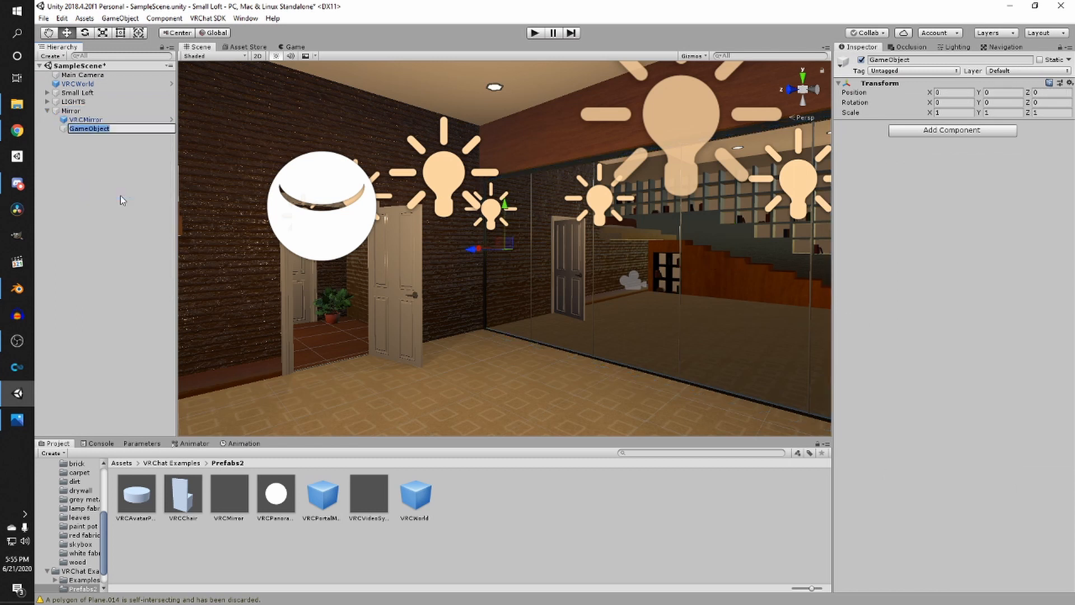
pyautogui.write('mirror 1')
pyautogui.press('Return')
pyautogui.moveTo(84, 119); pyautogui.dragTo(115, 131)
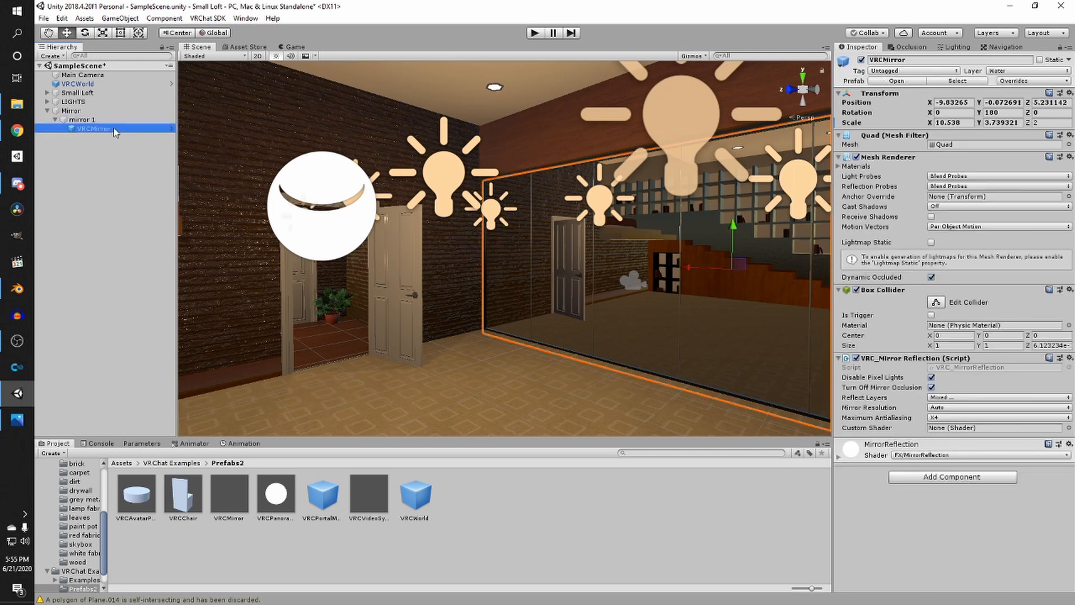
# - Duplicate the VRCMirror inside mirror 1
pyautogui.scroll(-3, 409, 222)
pyautogui.moveTo(409, 222); pyautogui.dragTo(541, 231, button='right')
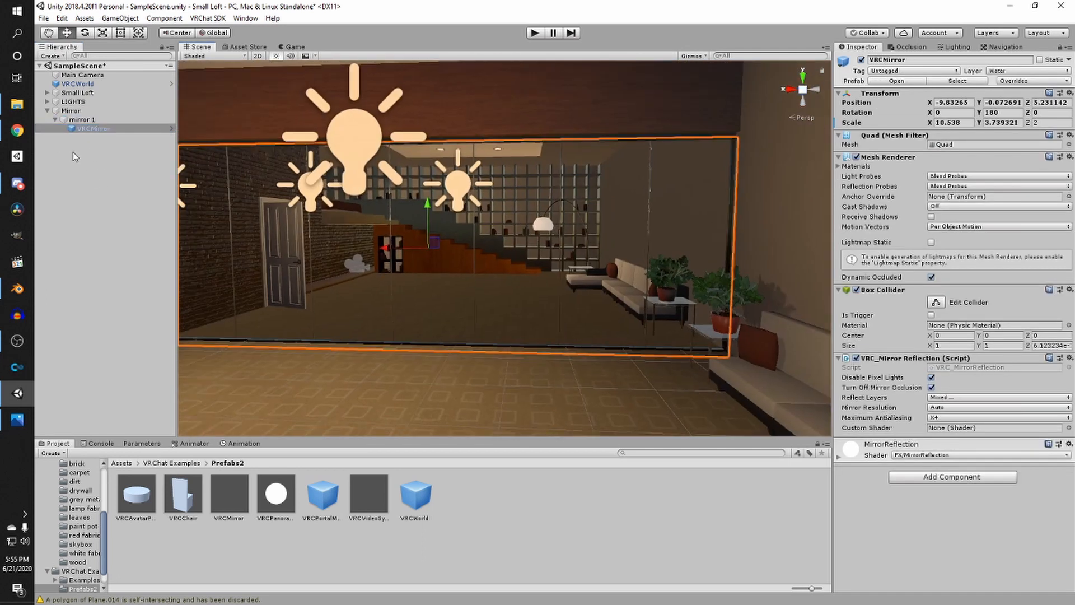
pyautogui.hotkey('ctrl', 'd')
# - Duplicate the mirror 1 group and rename the copy mirror 2
pyautogui.click(99, 120)
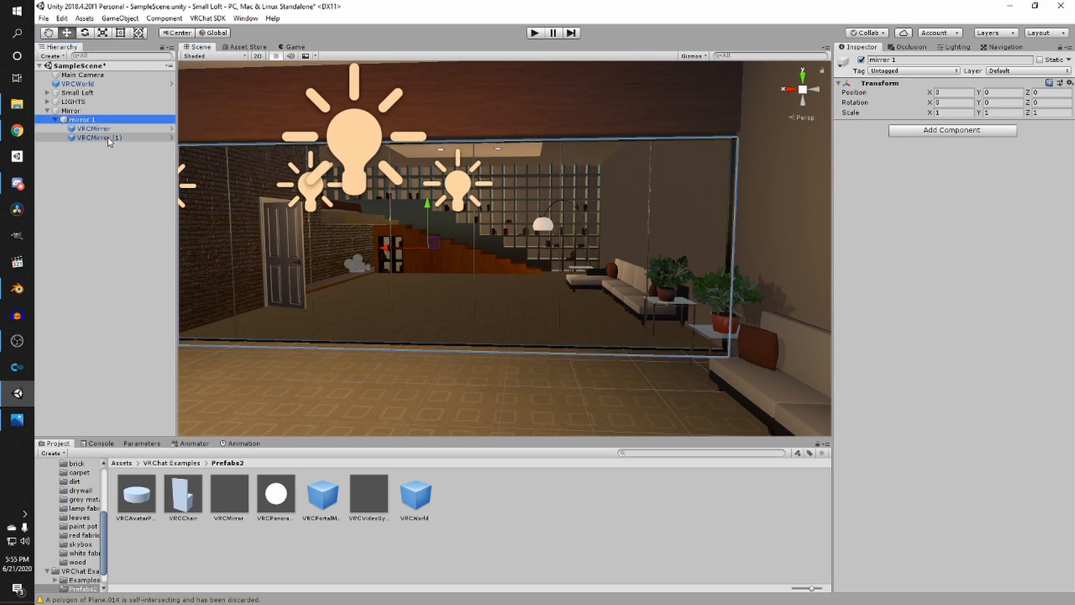
pyautogui.hotkey('ctrl', 'd')
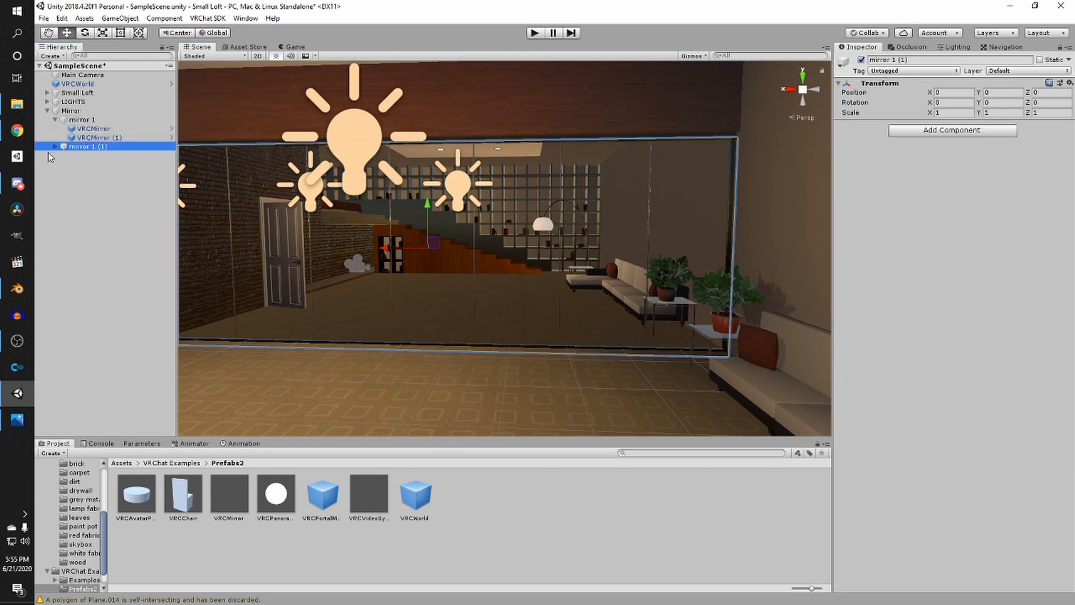
pyautogui.click(56, 147)
pyautogui.click(125, 147)
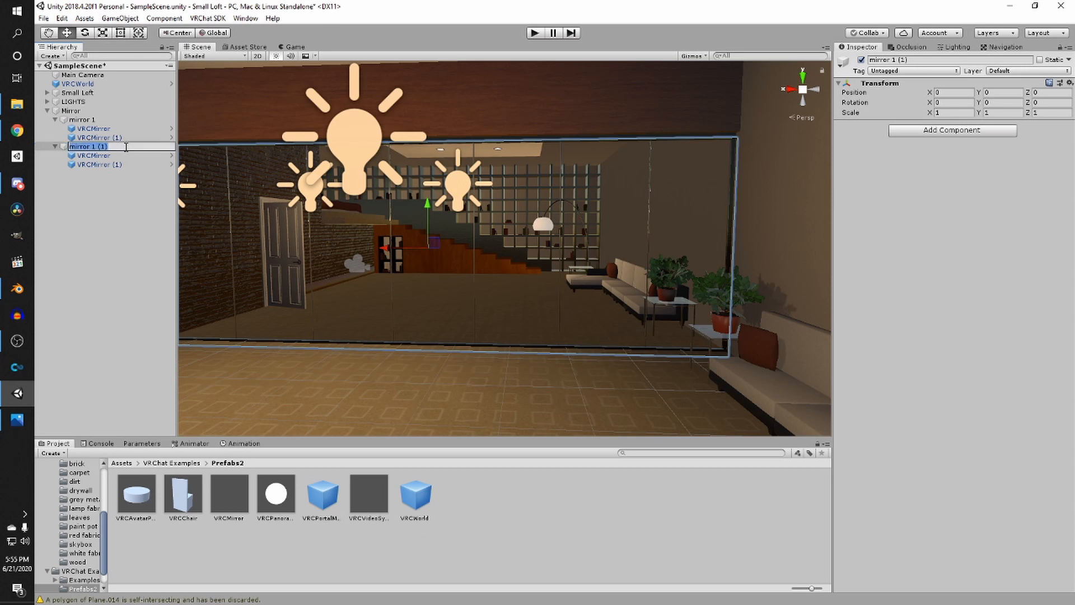
pyautogui.write('mirror 2')
pyautogui.press('Return')
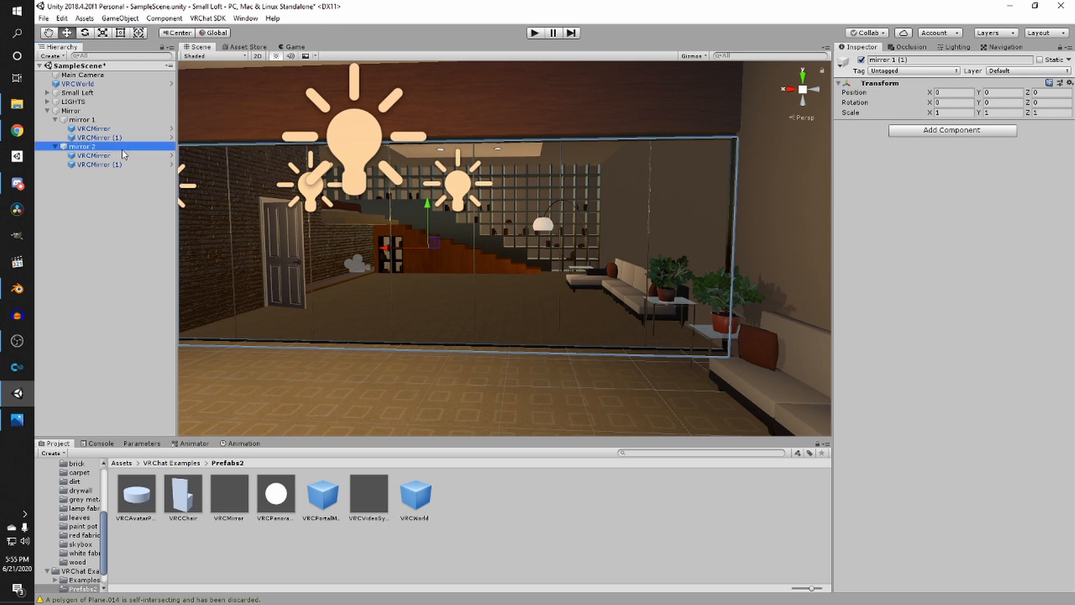
# - Rotate mirror 2 90° around Y and move it over to the bedroom wall
pyautogui.moveTo(451, 159); pyautogui.dragTo(307, 237, button='right')
pyautogui.scroll(-5, 307, 236)
pyautogui.moveTo(593, 192); pyautogui.dragTo(514, 292)
pyautogui.scroll(-6, 274, 300)
pyautogui.press('w')
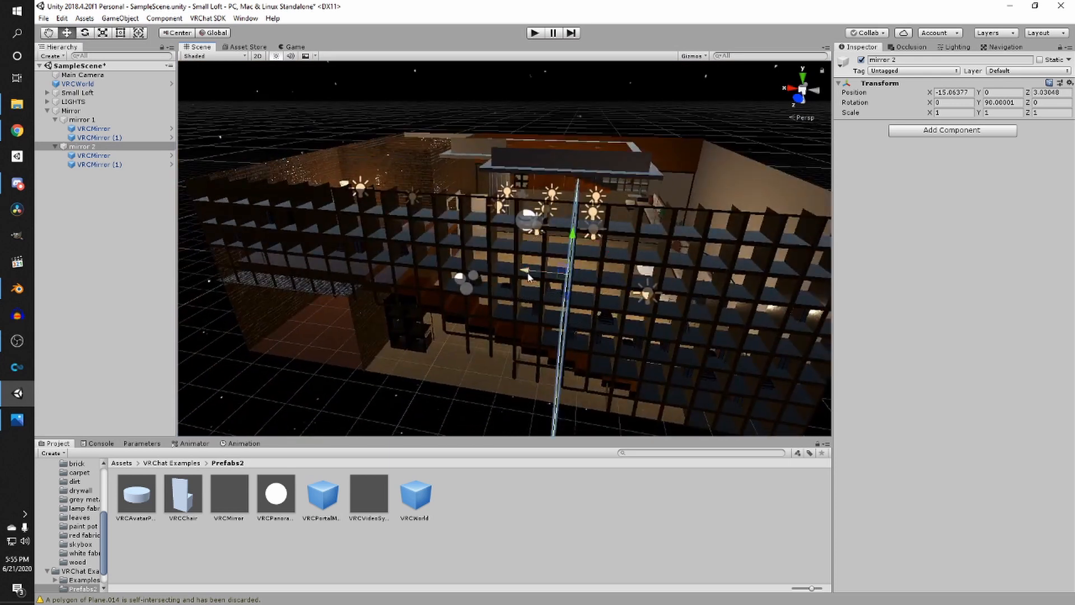
pyautogui.press('e')
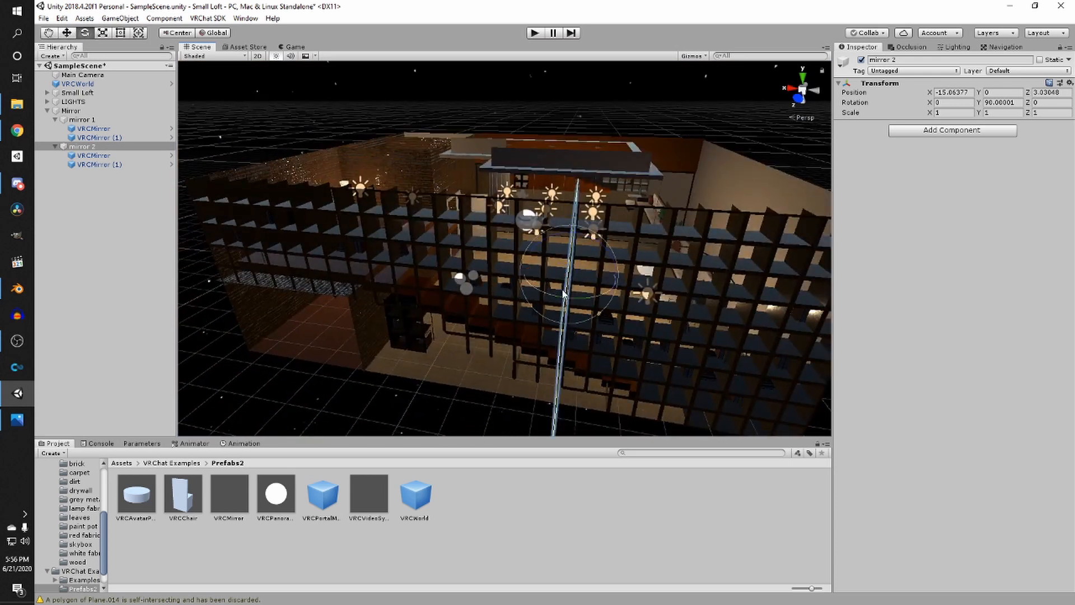
pyautogui.moveTo(545, 294); pyautogui.dragTo(650, 295)
pyautogui.hotkey('ctrl', 'z')
pyautogui.scroll(-3, 567, 302)
pyautogui.moveTo(566, 303); pyautogui.dragTo(578, 367, button='right')
pyautogui.press('e')
pyautogui.press('w')
pyautogui.moveTo(515, 304); pyautogui.dragTo(399, 315)
pyautogui.moveTo(442, 268); pyautogui.dragTo(437, 218)
pyautogui.moveTo(440, 221); pyautogui.dragTo(701, 220, button='right')
pyautogui.scroll(3, 695, 265)
pyautogui.scroll(-4, 700, 221)
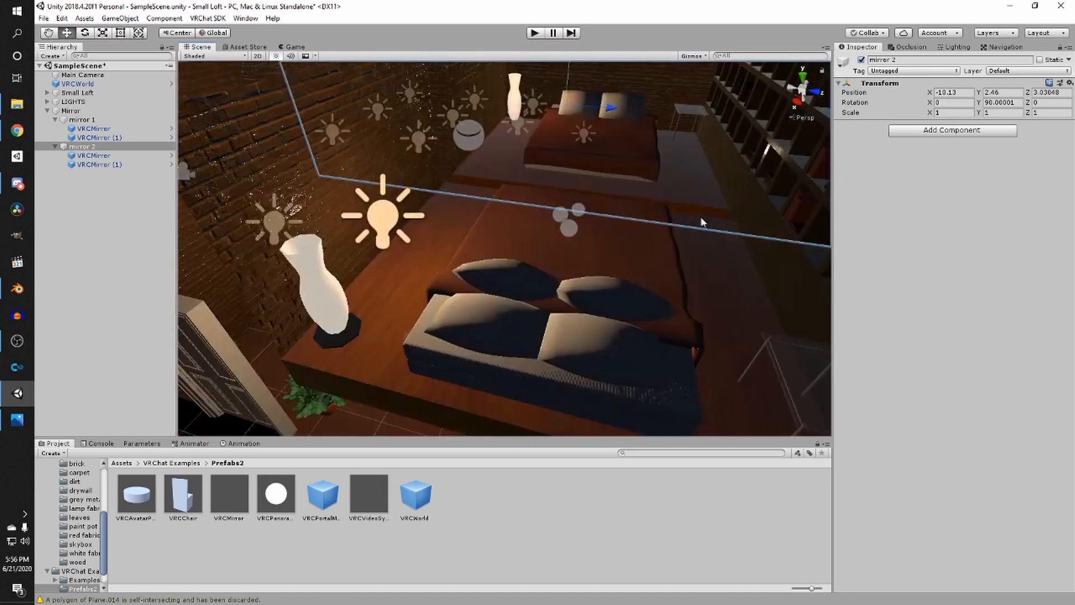
# - Scale mirror 2 to about 0.56 along X and slide it along the bedroom wall
pyautogui.moveTo(701, 220); pyautogui.dragTo(610, 269, button='middle')
pyautogui.scroll(-2, 569, 274)
pyautogui.scroll(3, 423, 263)
pyautogui.moveTo(398, 308); pyautogui.dragTo(419, 291, button='right')
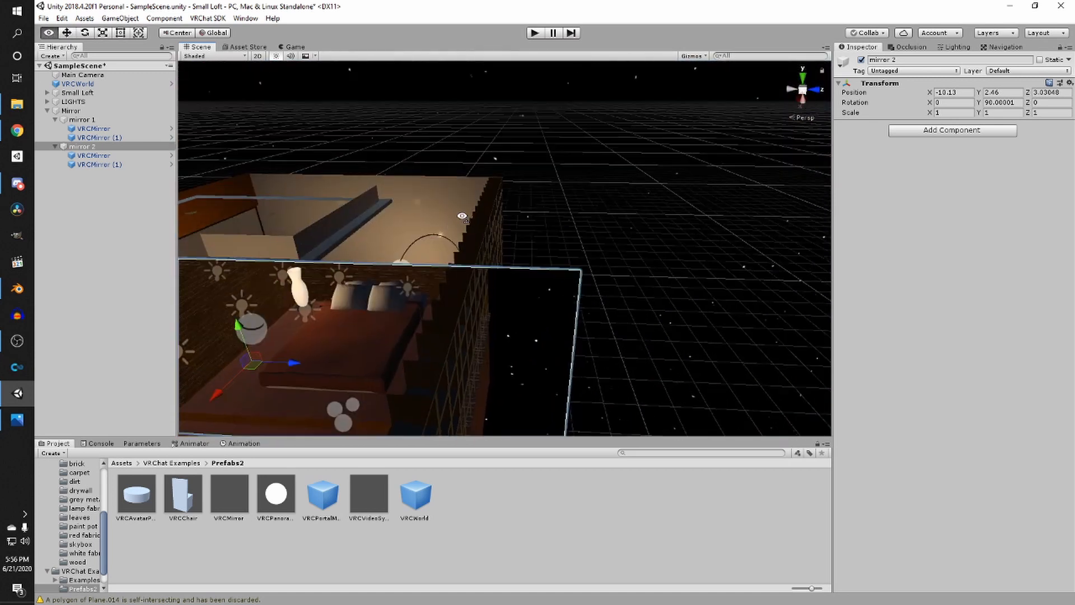
pyautogui.moveTo(419, 291); pyautogui.dragTo(507, 197, button='middle')
pyautogui.moveTo(476, 277); pyautogui.dragTo(481, 246, button='right')
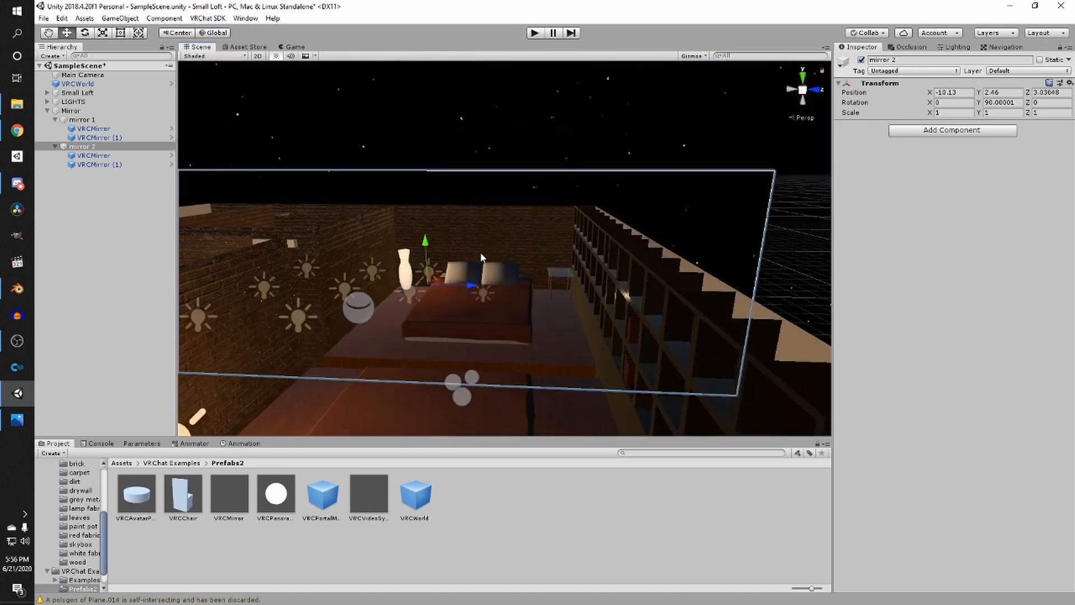
pyautogui.scroll(-3, 492, 228)
pyautogui.scroll(2, 492, 226)
pyautogui.moveTo(492, 226); pyautogui.dragTo(497, 218, button='middle')
pyautogui.press('r')
pyautogui.moveTo(413, 252); pyautogui.dragTo(372, 356)
pyautogui.press('w')
pyautogui.scroll(5, 512, 254)
pyautogui.scroll(-5, 512, 253)
pyautogui.moveTo(372, 356); pyautogui.dragTo(461, 319, button='middle')
pyautogui.scroll(4, 546, 274)
pyautogui.moveTo(502, 241)
pyautogui.mouseDown()
pyautogui.moveTo(504, 252)
pyautogui.moveTo(480, 223)
pyautogui.moveTo(500, 248)
pyautogui.mouseUp()
pyautogui.keyDown('alt'); pyautogui.moveTo(500, 248); pyautogui.dragTo(644, 282); pyautogui.keyUp('alt')
pyautogui.moveTo(644, 283); pyautogui.dragTo(551, 448, button='middle')
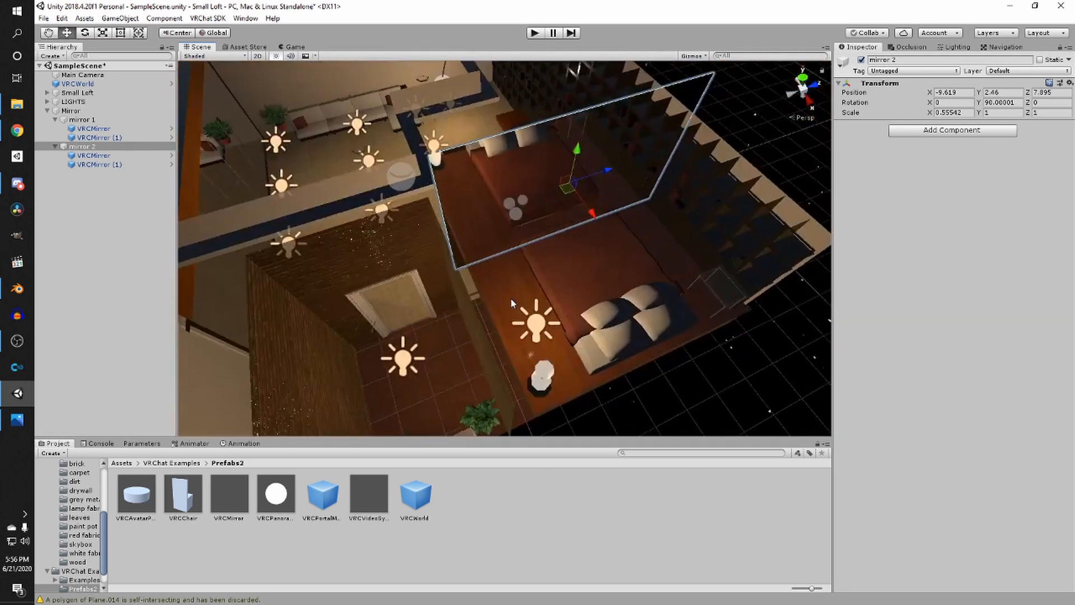
# - Widen mirror 2 to about 0.62 along X and shift its position along the wall
pyautogui.scroll(-2, 493, 255)
pyautogui.moveTo(497, 252); pyautogui.dragTo(459, 305, button='middle')
pyautogui.scroll(3, 481, 286)
pyautogui.moveTo(551, 233); pyautogui.dragTo(585, 227)
pyautogui.moveTo(609, 221); pyautogui.dragTo(565, 221, button='middle')
pyautogui.press('r')
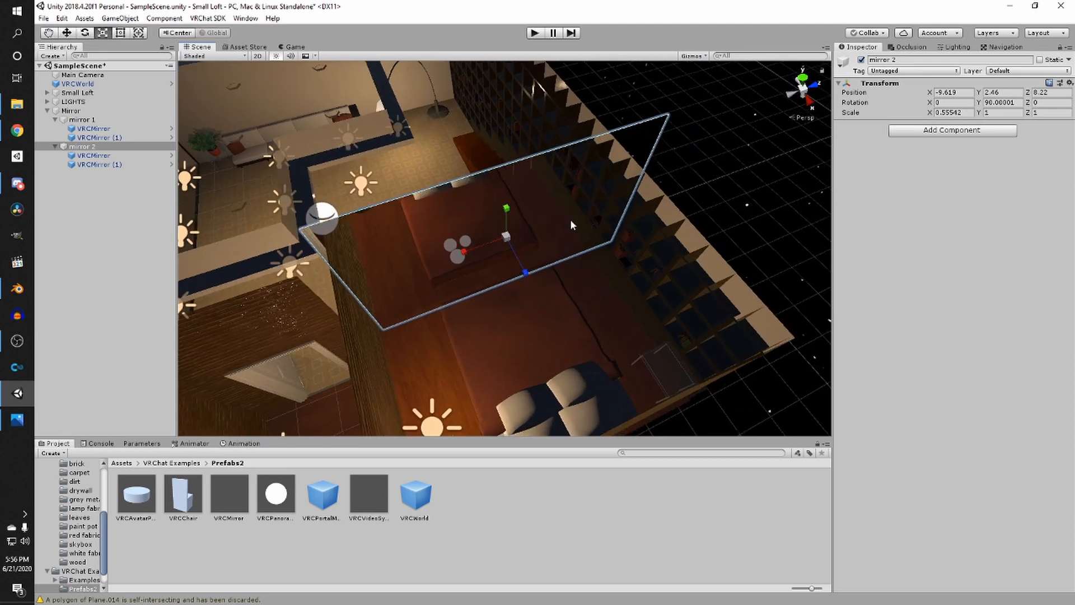
pyautogui.moveTo(477, 248); pyautogui.dragTo(473, 252)
pyautogui.press('w')
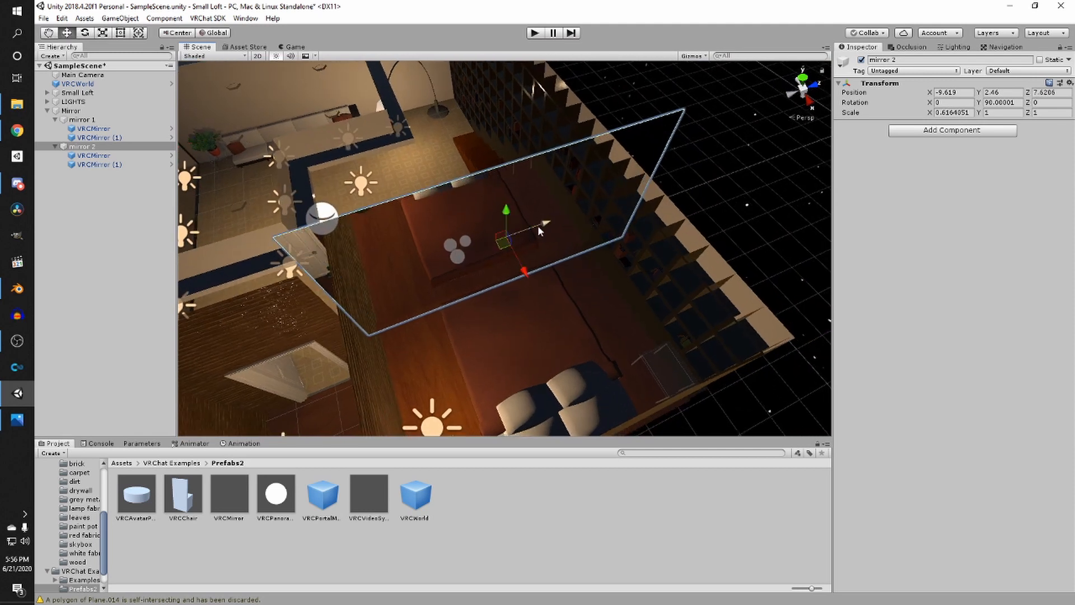
# - Fine-tune mirror 2's position along the wall and save the scene
pyautogui.click(662, 205)
pyautogui.keyDown('alt'); pyautogui.moveTo(662, 205); pyautogui.dragTo(530, 132); pyautogui.keyUp('alt')
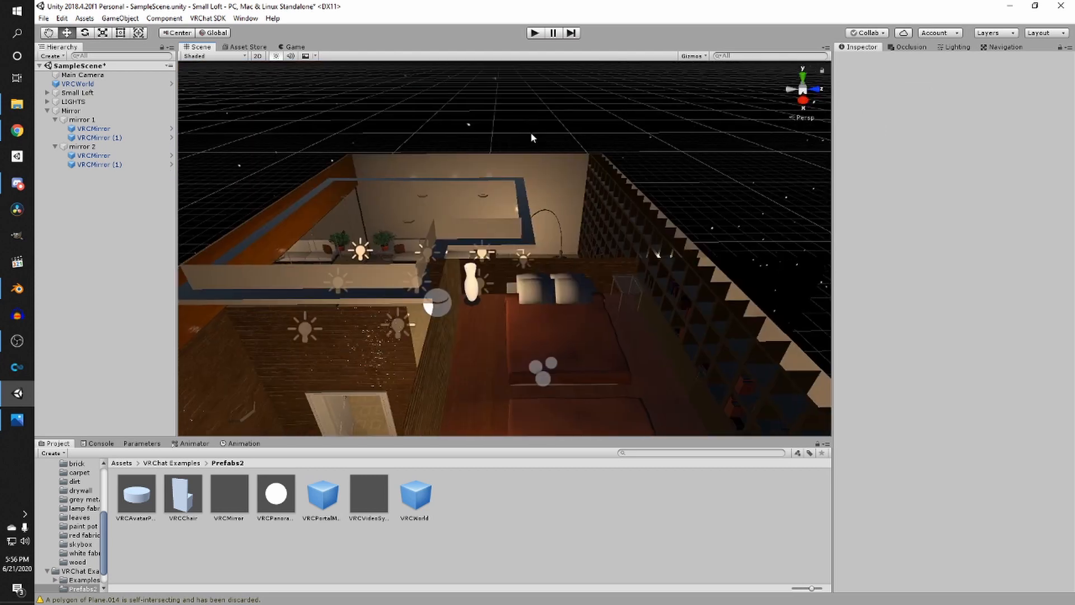
pyautogui.scroll(3, 531, 137)
pyautogui.moveTo(531, 138); pyautogui.dragTo(480, 123, button='middle')
pyautogui.keyDown('alt'); pyautogui.moveTo(504, 196); pyautogui.dragTo(379, 125); pyautogui.keyUp('alt')
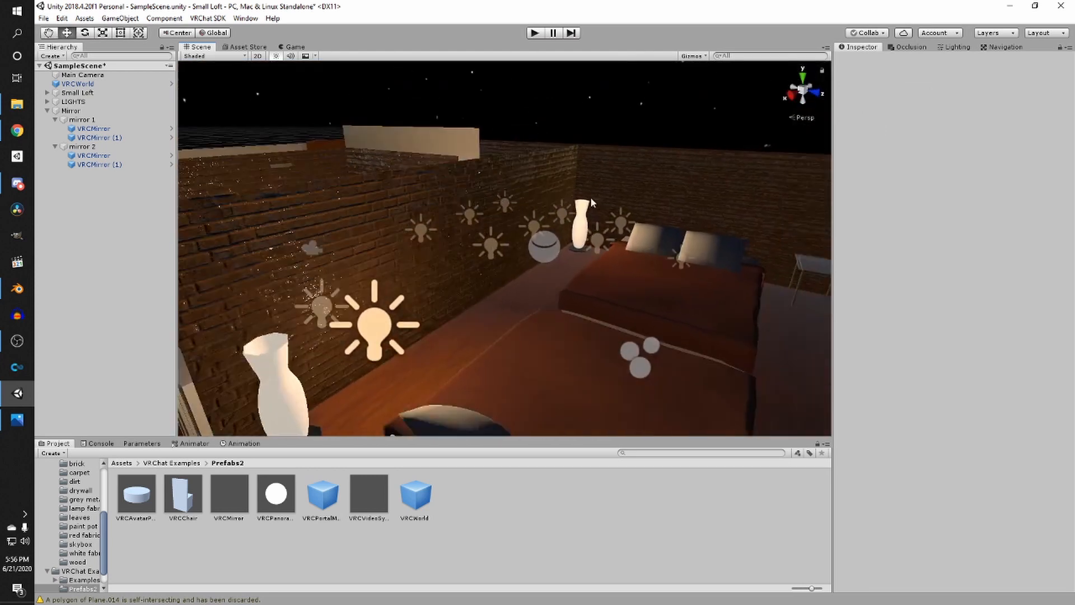
pyautogui.click(592, 203)
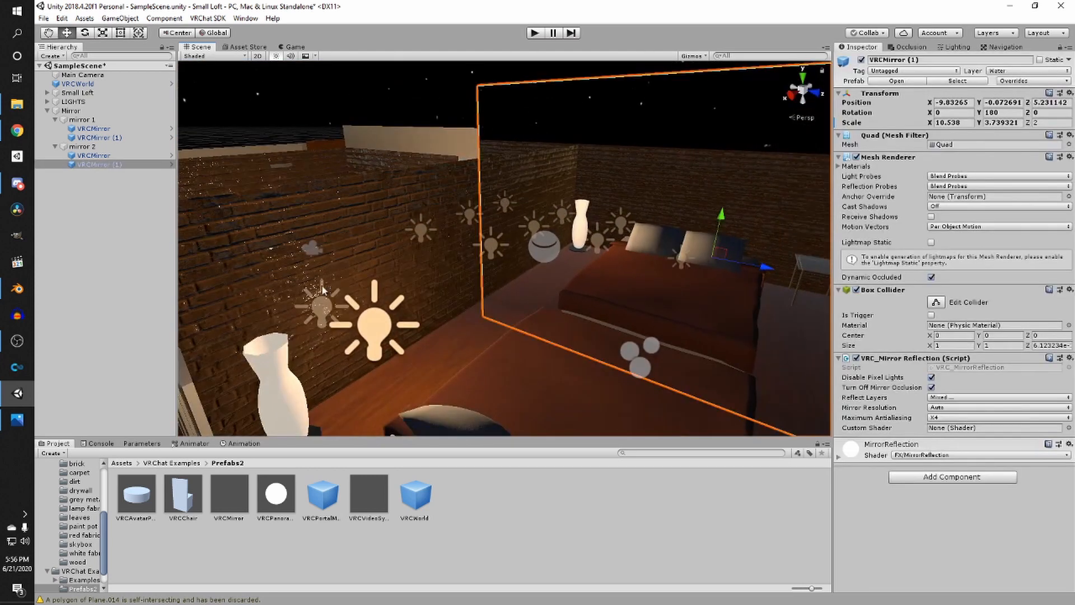
pyautogui.click(92, 156)
pyautogui.click(87, 147)
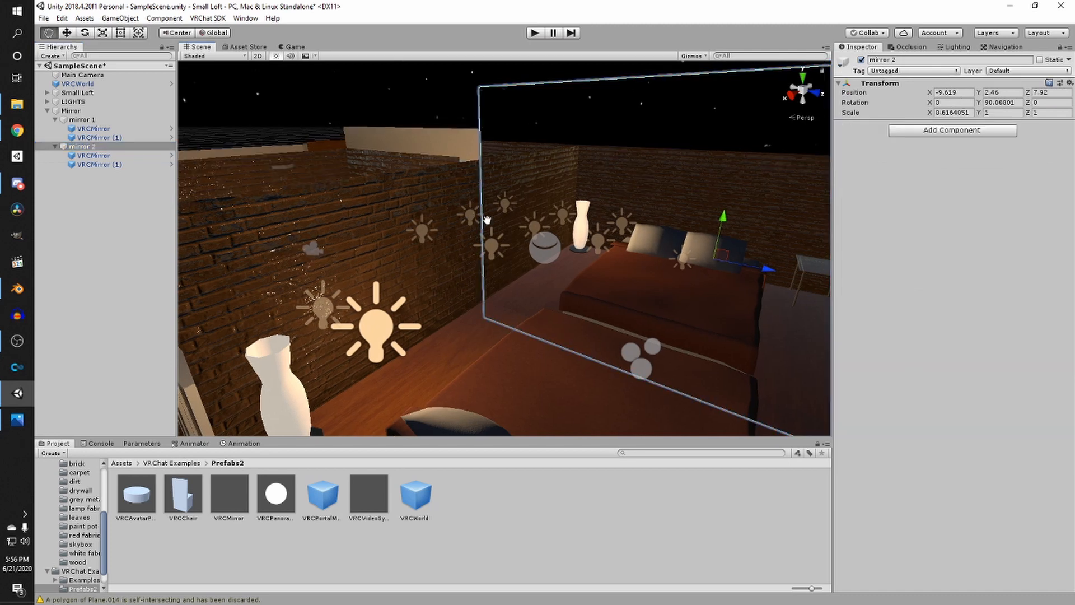
pyautogui.moveTo(488, 220); pyautogui.dragTo(432, 233, button='middle')
pyautogui.scroll(2, 497, 216)
pyautogui.hotkey('ctrl', 's')
# - Create an empty GameObject named Trigger at the top level of the hierarchy
pyautogui.moveTo(504, 224); pyautogui.dragTo(206, 192, button='right')
pyautogui.press('w')
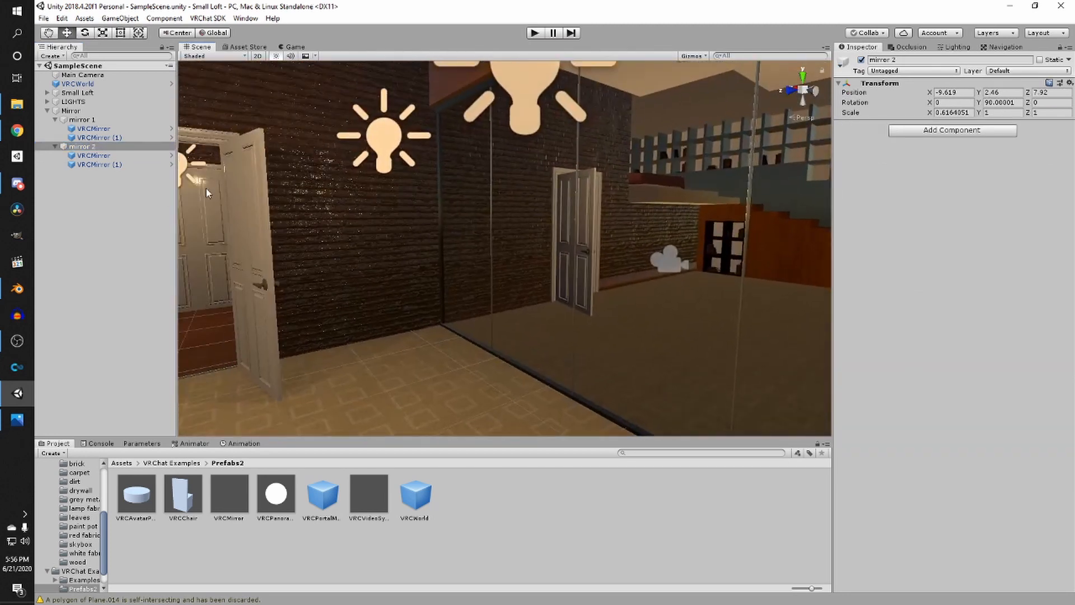
pyautogui.moveTo(320, 191); pyautogui.dragTo(237, 202, button='right')
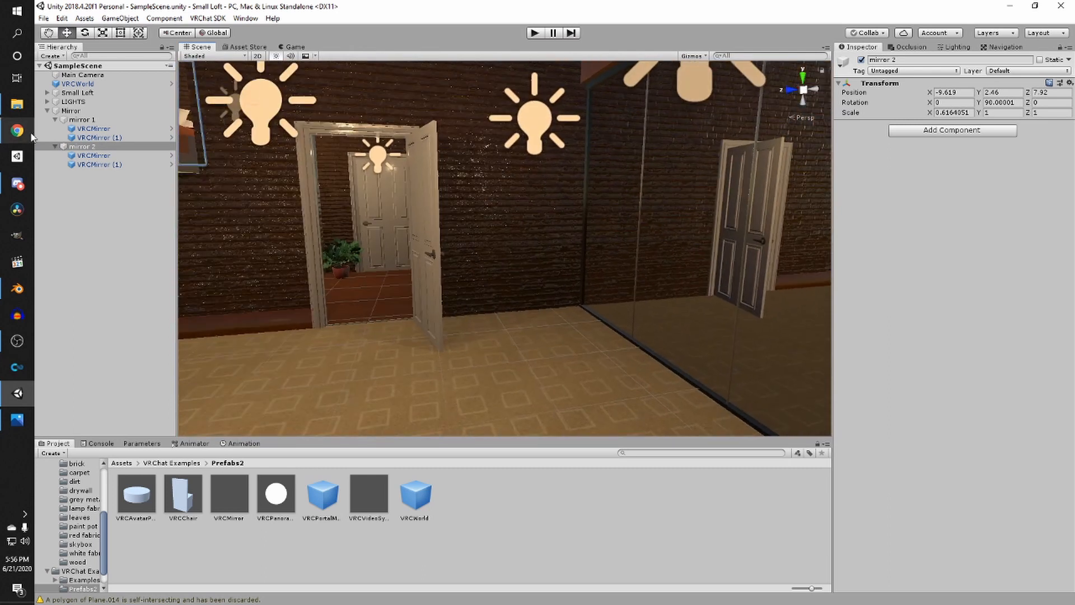
pyautogui.click(47, 110)
pyautogui.click(49, 56)
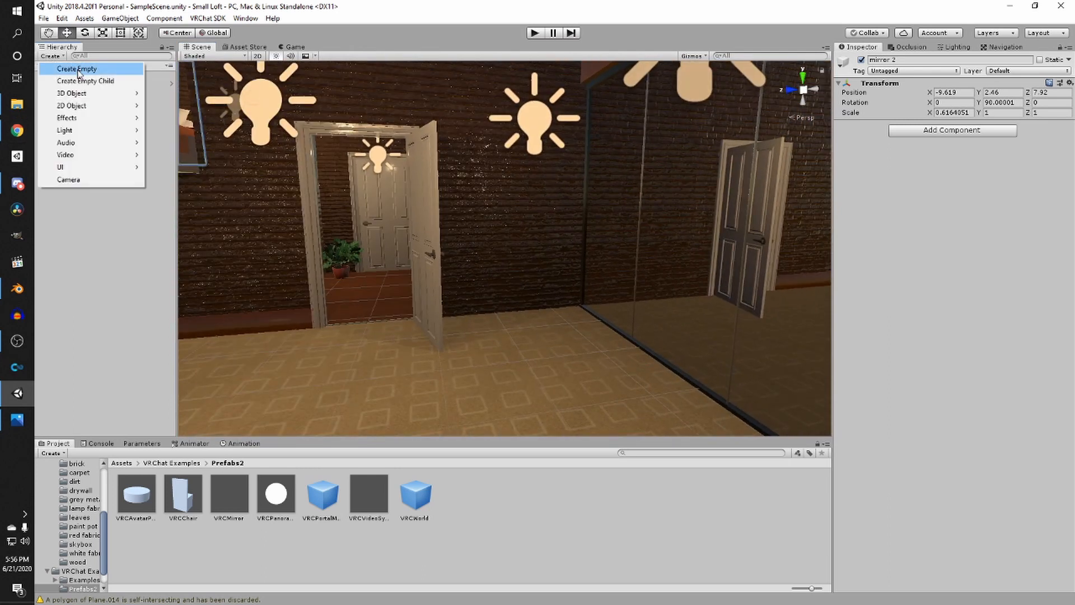
pyautogui.click(71, 69)
pyautogui.write('Trigger')
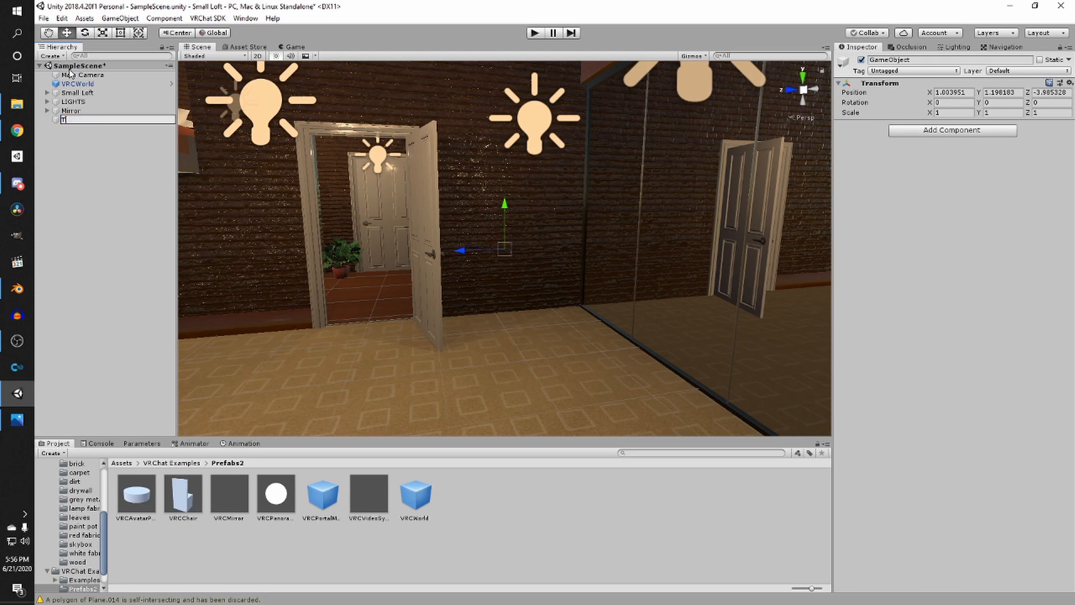
pyautogui.press('Return')
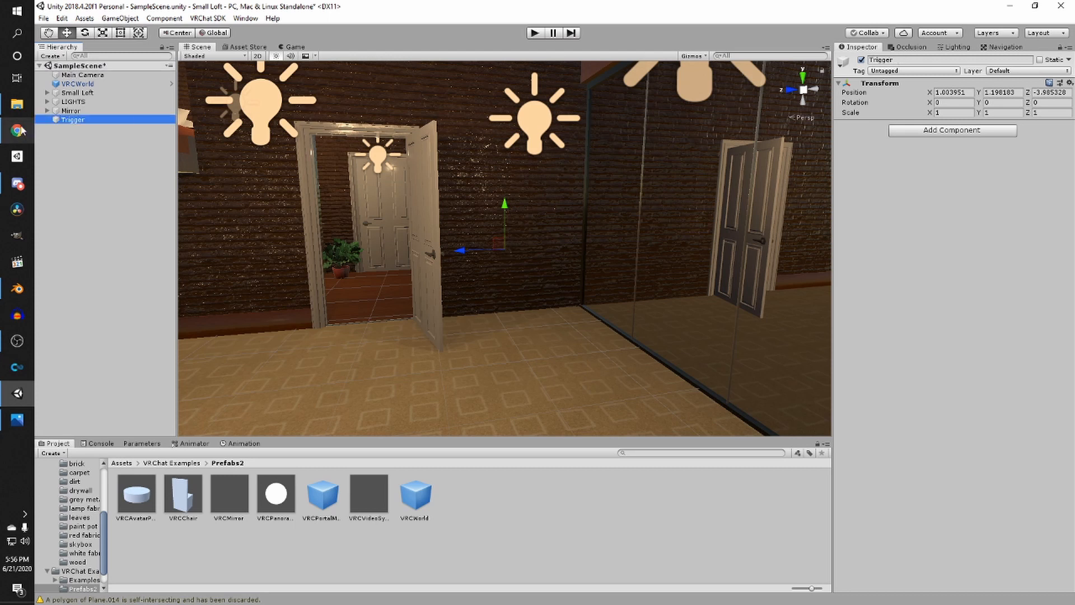
# - Add a child cube under Trigger and scale it down to about 0.17
pyautogui.rightClick(57, 120)
pyautogui.moveTo(85, 213)
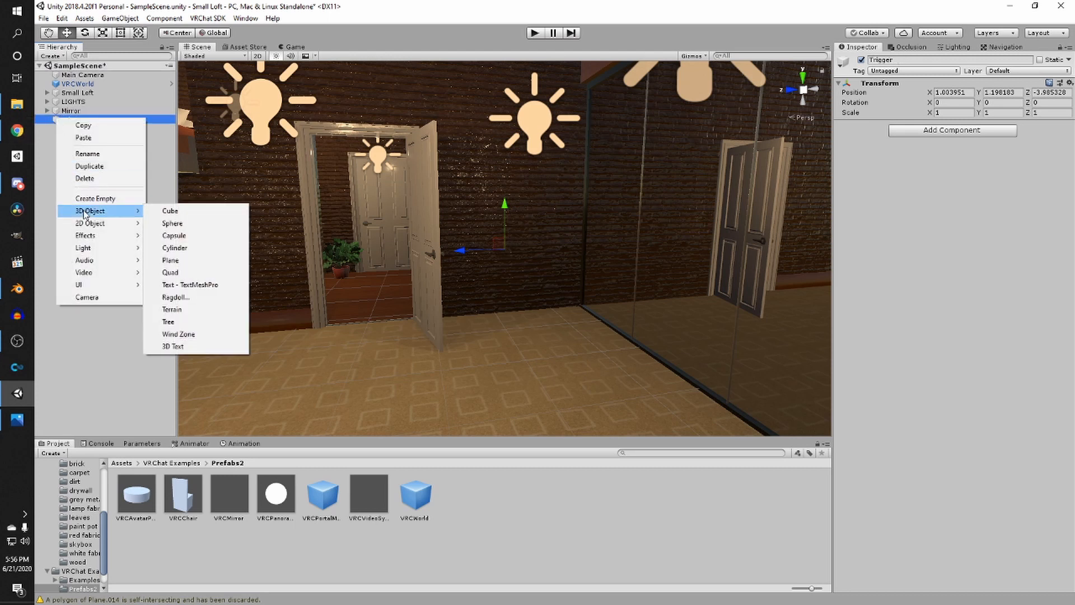
pyautogui.click(170, 211)
pyautogui.press('f')
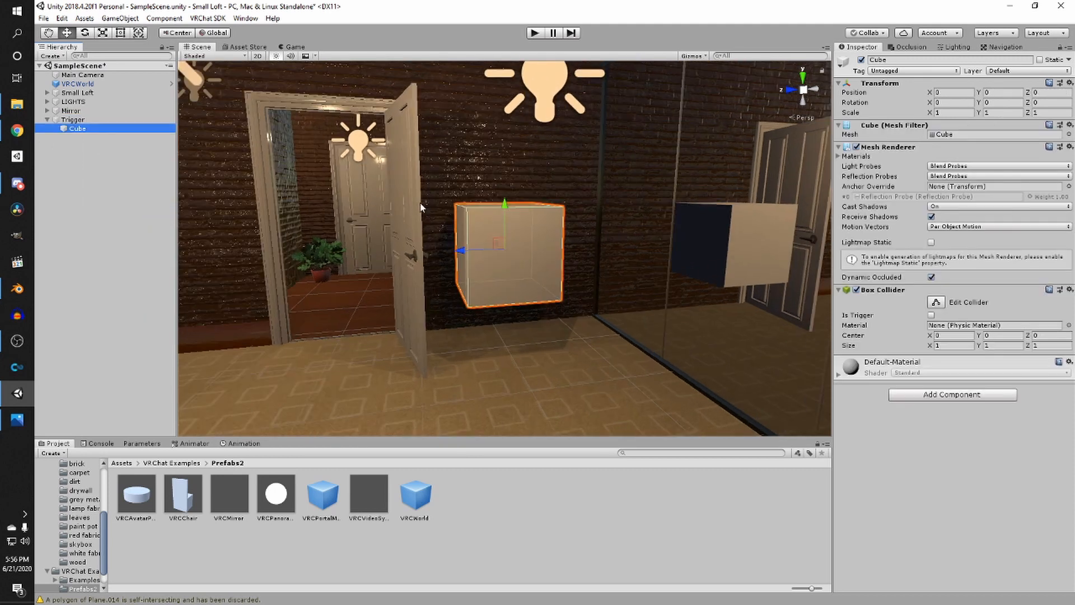
pyautogui.press('r')
pyautogui.moveTo(509, 257); pyautogui.dragTo(469, 279)
pyautogui.moveTo(536, 252); pyautogui.dragTo(487, 250, button='right')
pyautogui.moveTo(488, 250); pyautogui.dragTo(493, 274, button='middle')
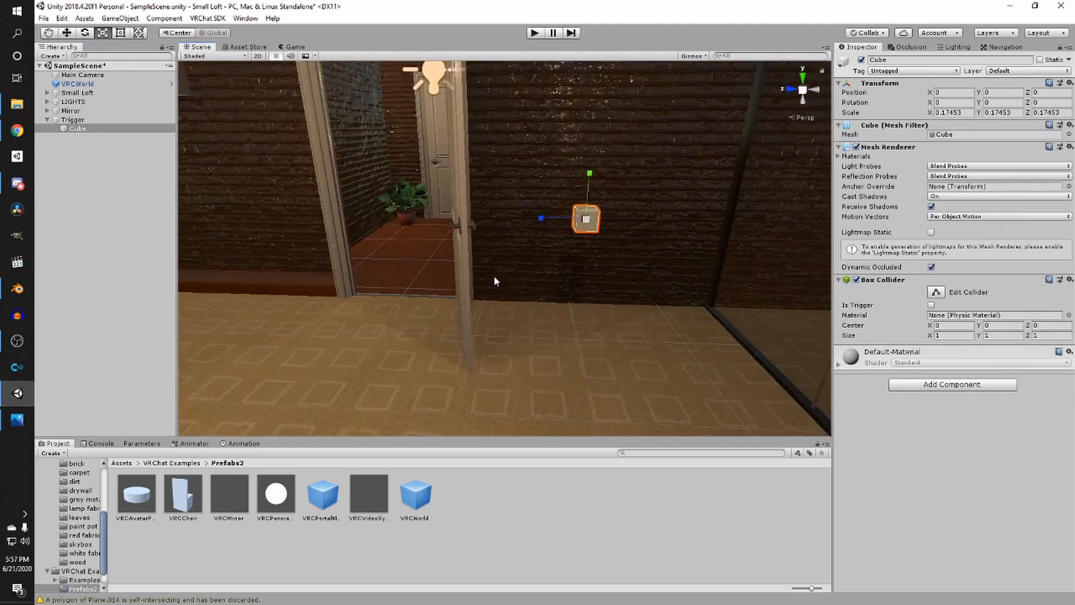
# - Move the small cube onto the wall beside the door
pyautogui.press('w')
pyautogui.moveTo(586, 223); pyautogui.dragTo(493, 280, button='right')
pyautogui.moveTo(493, 280); pyautogui.dragTo(338, 328, button='middle')
pyautogui.scroll(3, 334, 284)
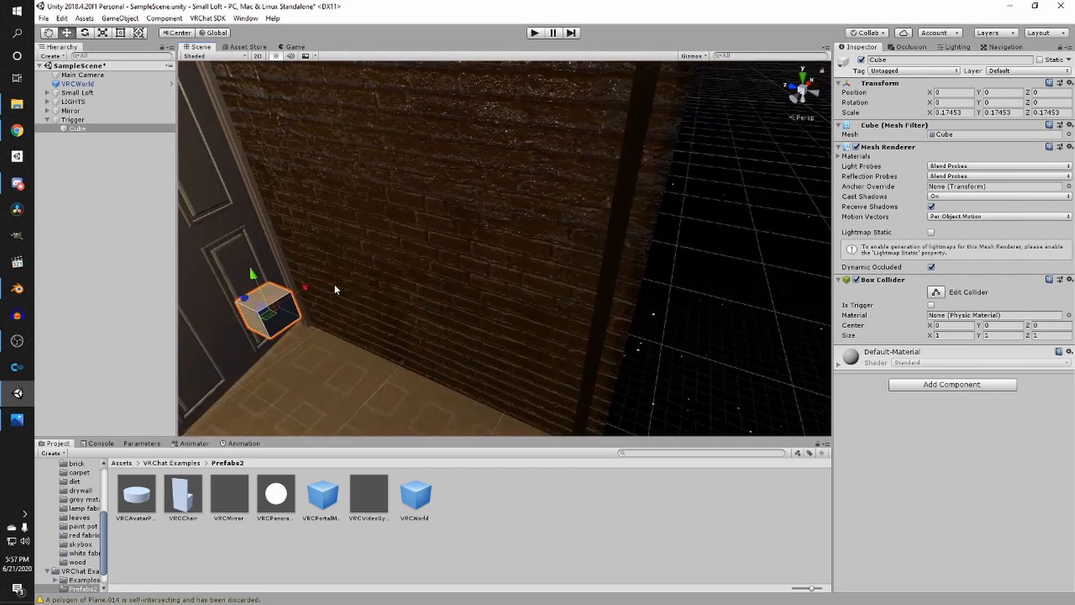
pyautogui.moveTo(293, 290); pyautogui.dragTo(400, 231)
pyautogui.click(286, 307)
pyautogui.moveTo(408, 250)
pyautogui.mouseDown(button='right')
pyautogui.moveTo(425, 247)
pyautogui.moveTo(416, 266)
pyautogui.mouseUp(button='right')
pyautogui.scroll(2, 416, 267)
pyautogui.moveTo(415, 266); pyautogui.dragTo(493, 218, button='middle')
pyautogui.scroll(-4, 493, 219)
pyautogui.moveTo(493, 219); pyautogui.dragTo(508, 238, button='right')
pyautogui.moveTo(508, 237); pyautogui.dragTo(431, 258, button='middle')
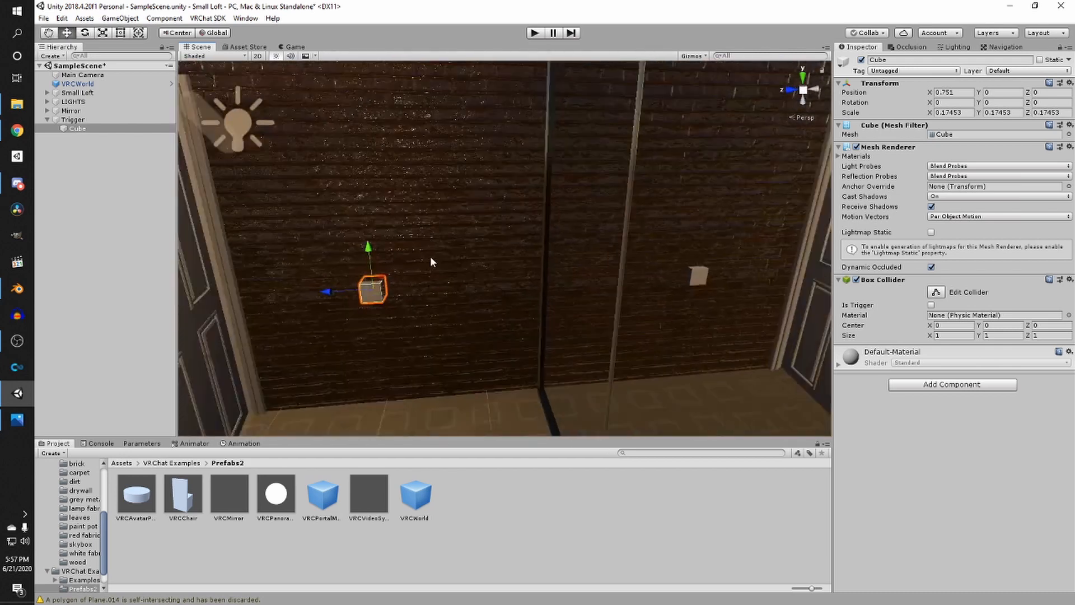
pyautogui.scroll(-1, 431, 258)
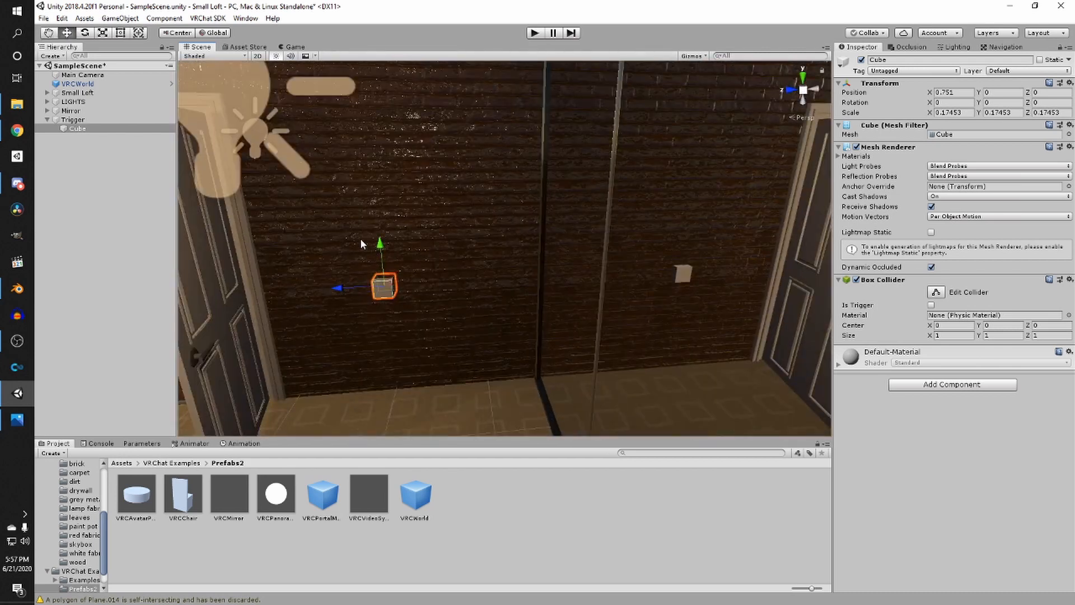
# - Duplicate the cube and shift the copy beside the original
pyautogui.hotkey('ctrl', 'd')
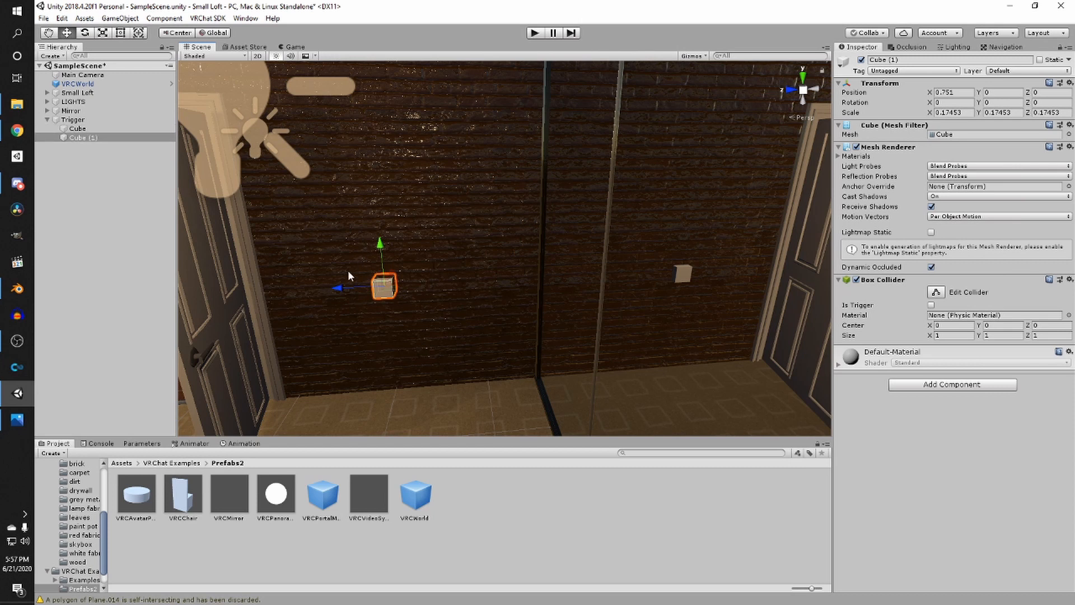
pyautogui.moveTo(338, 288); pyautogui.dragTo(365, 287)
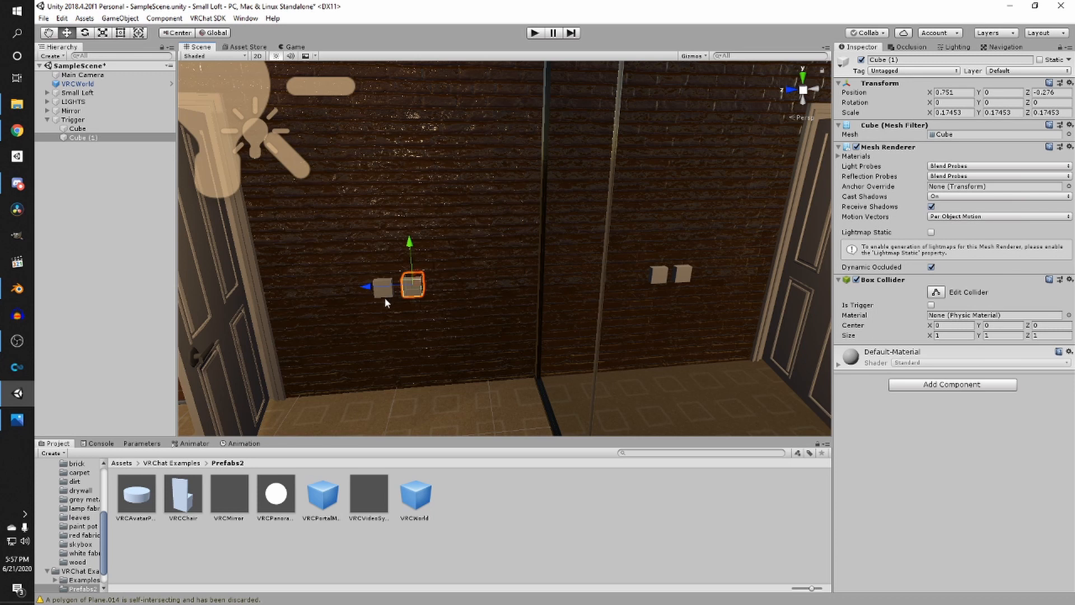
# - Delete both cubes under Trigger and save the scene
pyautogui.keyDown('ctrl'); pyautogui.click(94, 130); pyautogui.keyUp('ctrl')
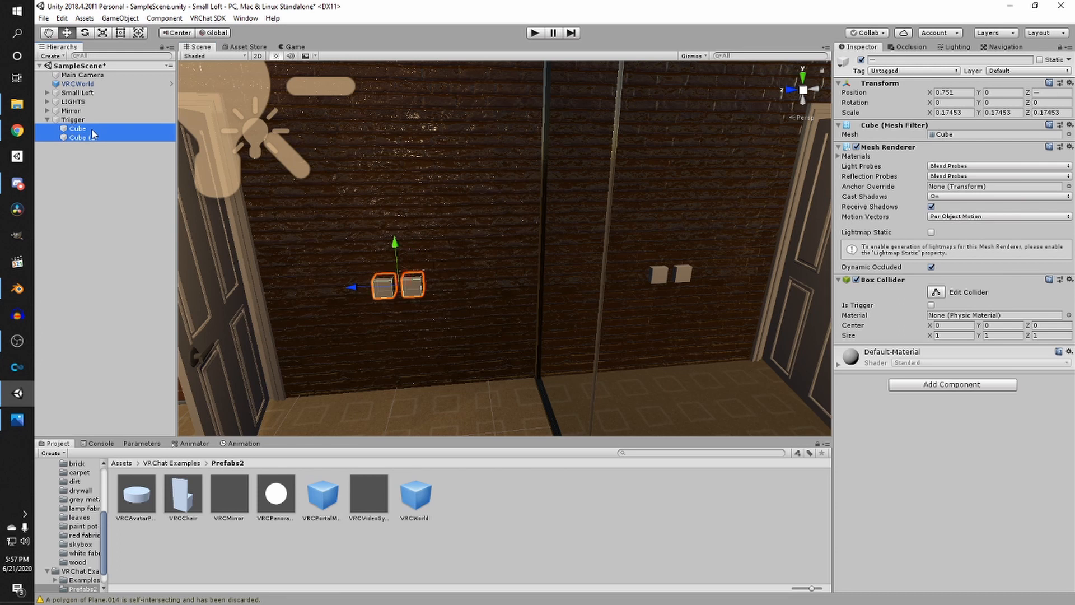
pyautogui.press('Delete')
pyautogui.scroll(-3, 429, 139)
pyautogui.moveTo(429, 139); pyautogui.dragTo(432, 196, button='right')
pyautogui.hotkey('ctrl', 's')
pyautogui.moveTo(551, 217); pyautogui.dragTo(384, 203, button='right')
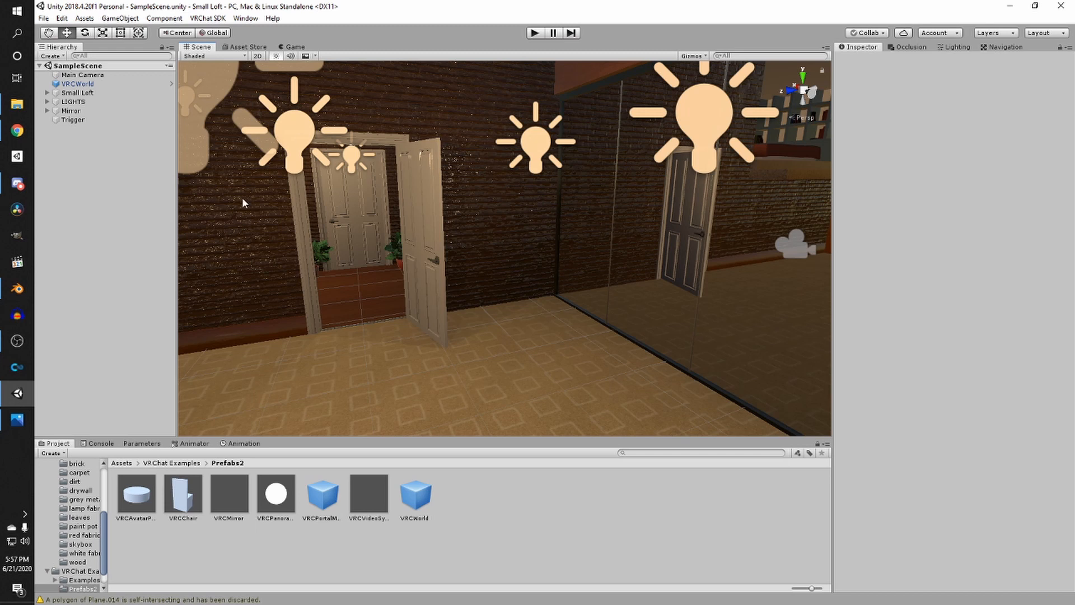
# - Add a UI Text object as a child of Trigger
pyautogui.rightClick(70, 120)
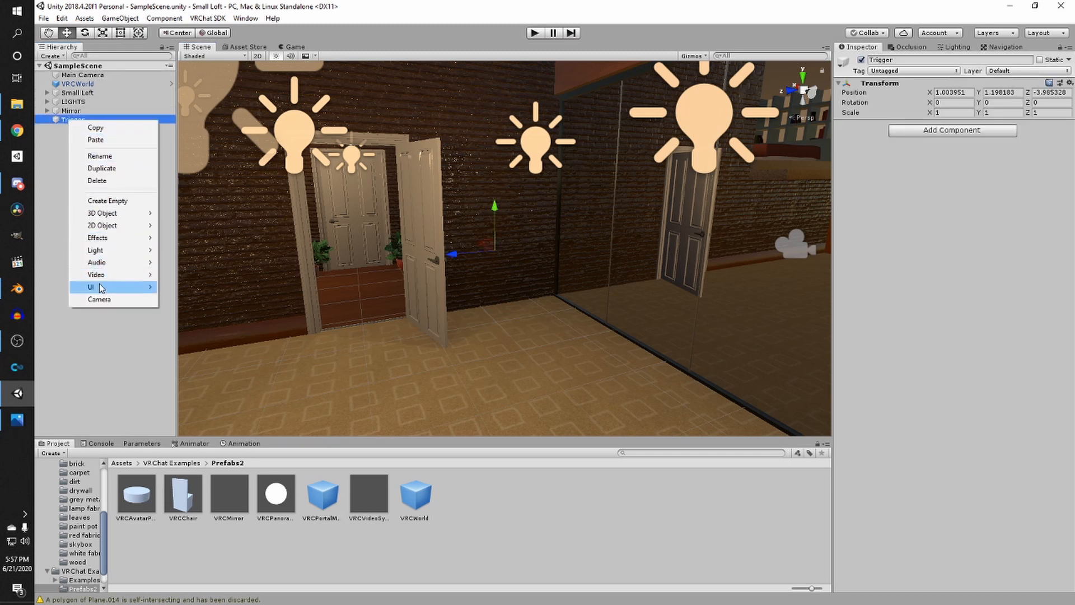
pyautogui.moveTo(101, 288)
pyautogui.click(179, 285)
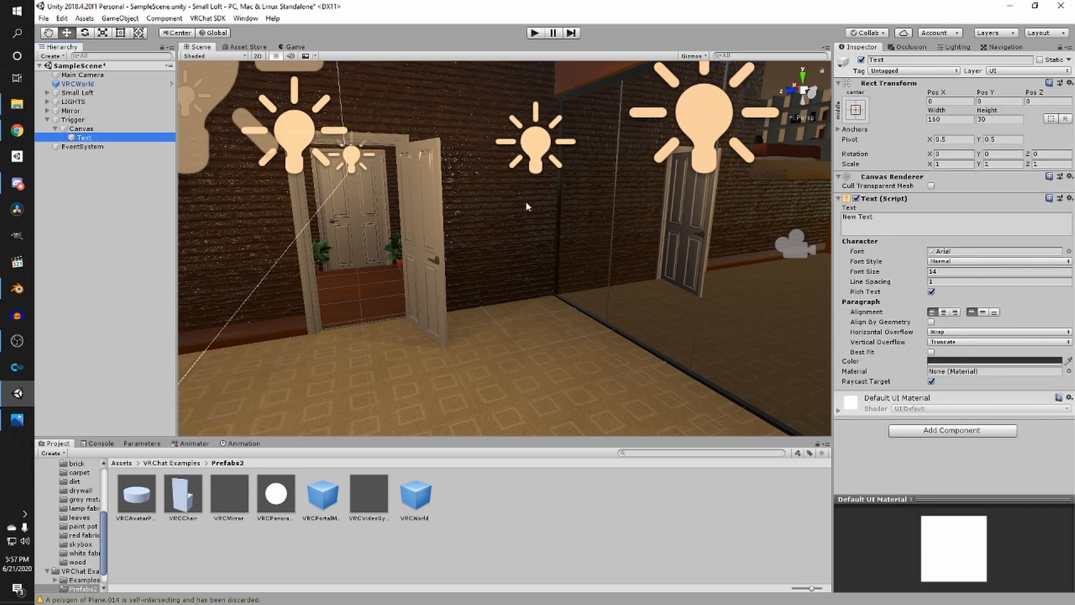
# - Set the new canvas's render mode to World Space
pyautogui.scroll(-8, 526, 206)
pyautogui.moveTo(527, 207); pyautogui.dragTo(500, 231, button='right')
pyautogui.moveTo(500, 230); pyautogui.dragTo(482, 269, button='middle')
pyautogui.moveTo(483, 269); pyautogui.dragTo(434, 263, button='right')
pyautogui.moveTo(434, 263); pyautogui.dragTo(391, 280, button='middle')
pyautogui.moveTo(391, 280); pyautogui.dragTo(395, 273, button='right')
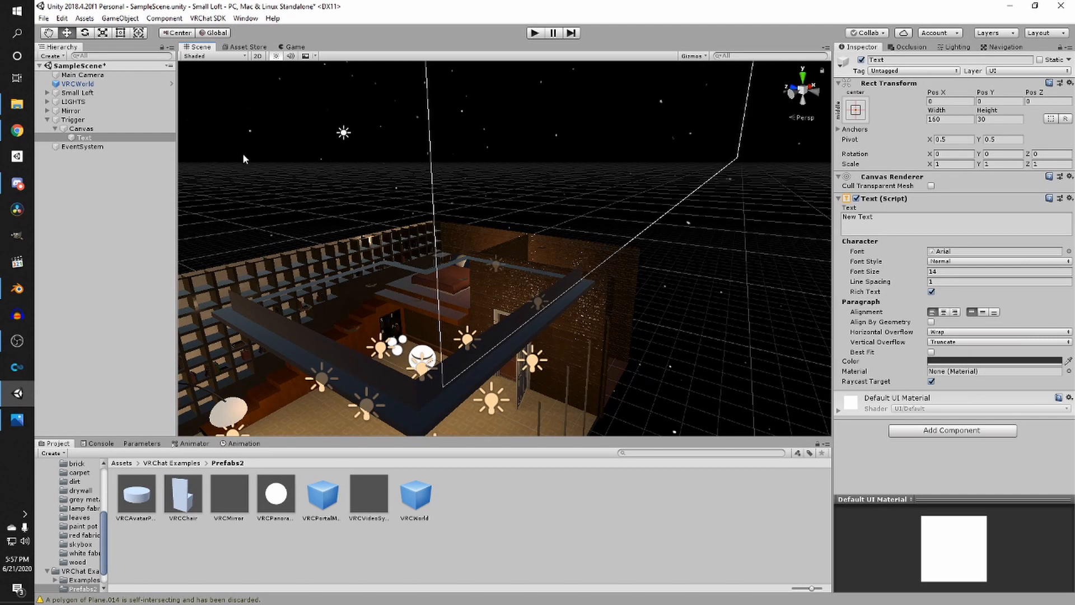
pyautogui.click(108, 128)
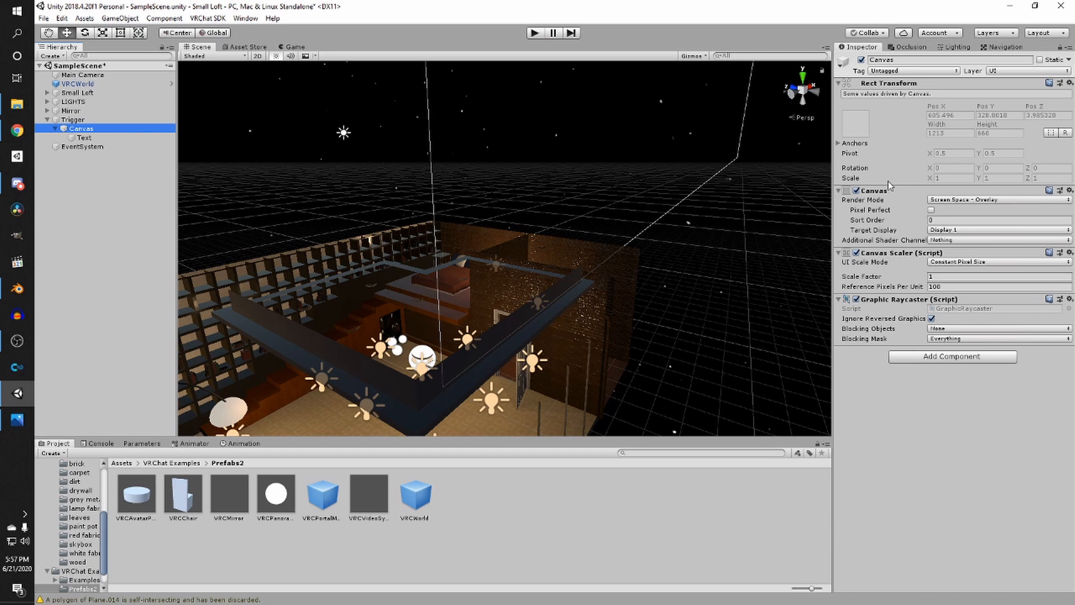
pyautogui.click(952, 199)
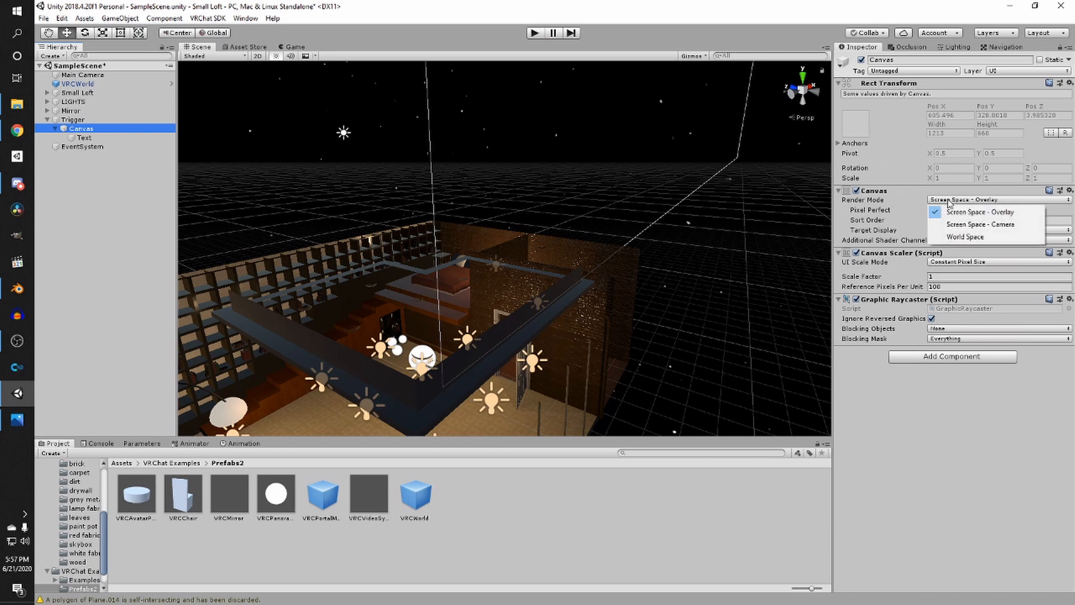
pyautogui.click(955, 235)
# - Set the canvas's width and height to 1000
pyautogui.click(961, 116)
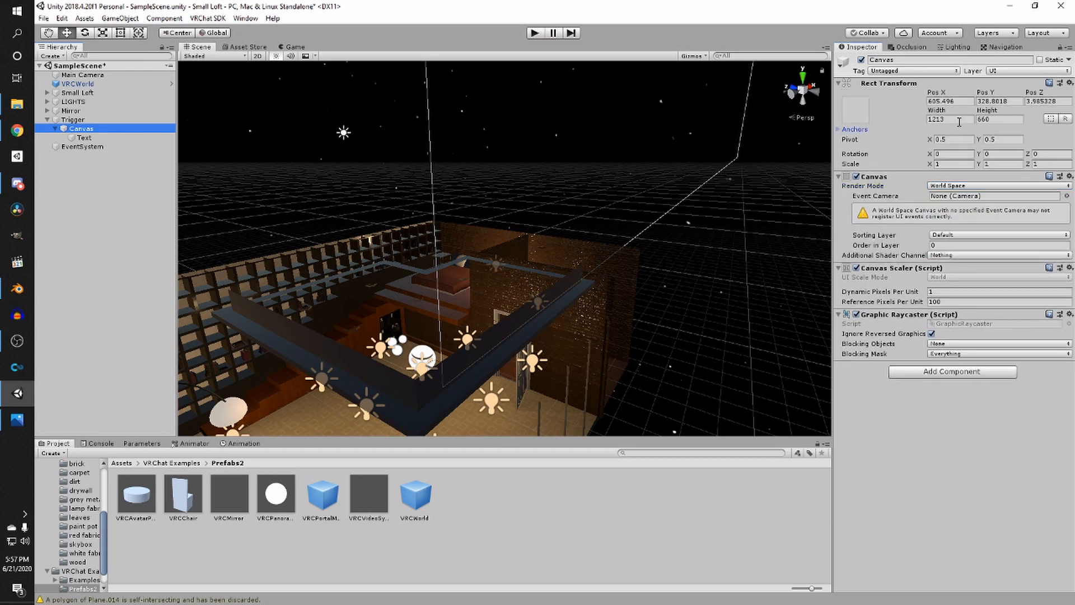
pyautogui.write('1')
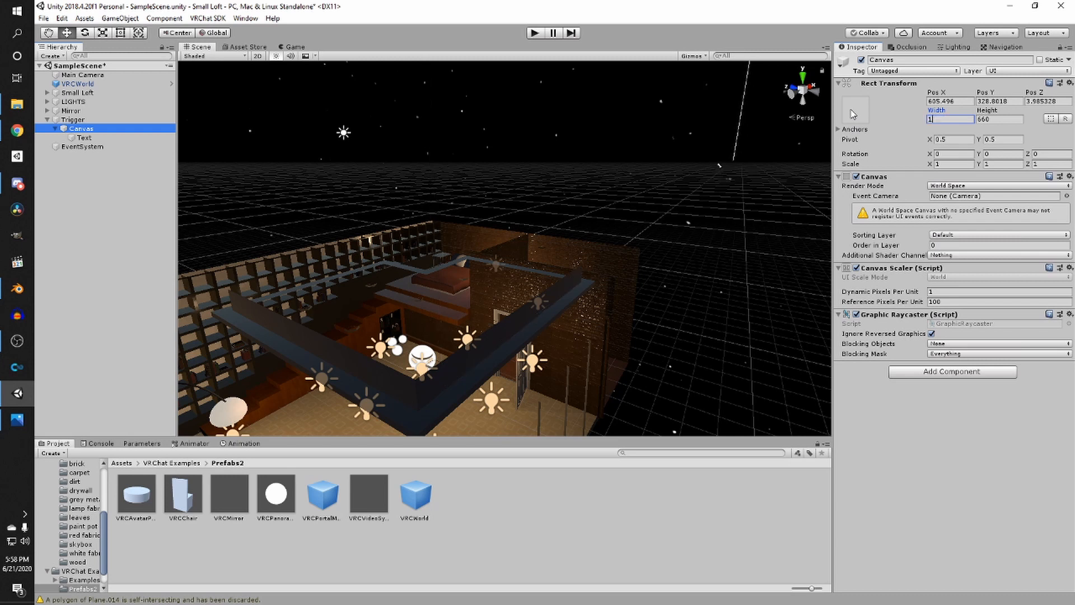
pyautogui.write('000')
pyautogui.press('Tab')
pyautogui.write('1000')
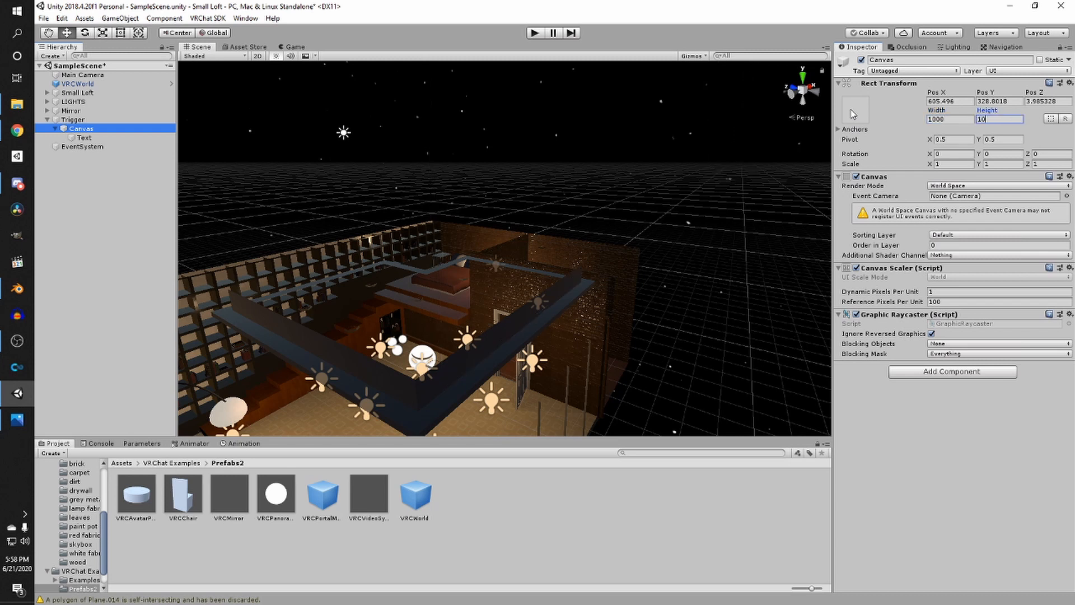
# - Set the canvas's scale to 0.001 on the X, Y and Z axes
pyautogui.click(963, 164)
pyautogui.write('.')
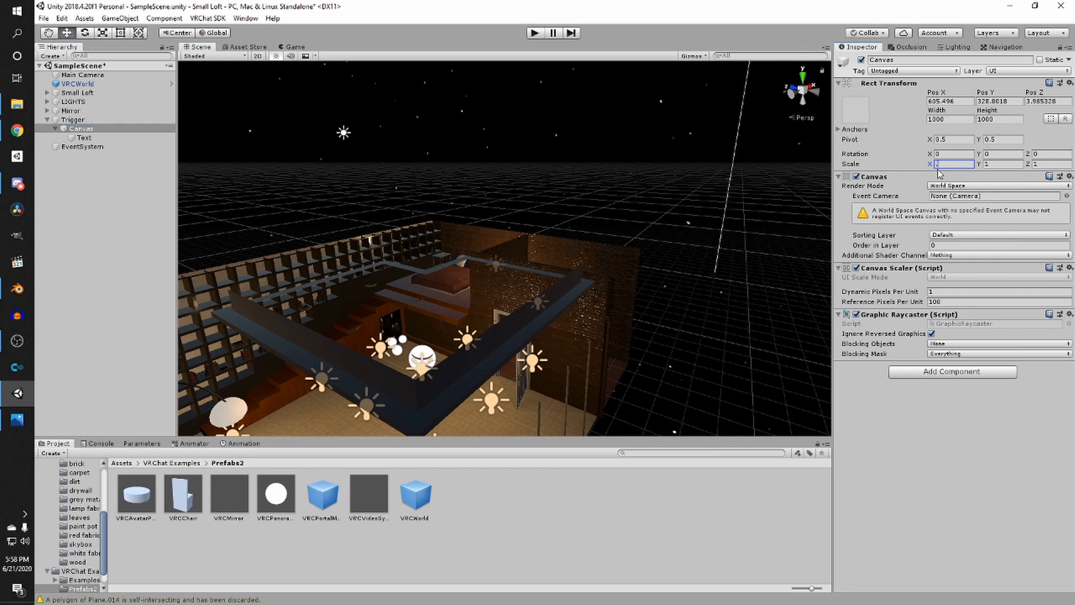
pyautogui.write('001')
pyautogui.press('Tab')
pyautogui.write('.0')
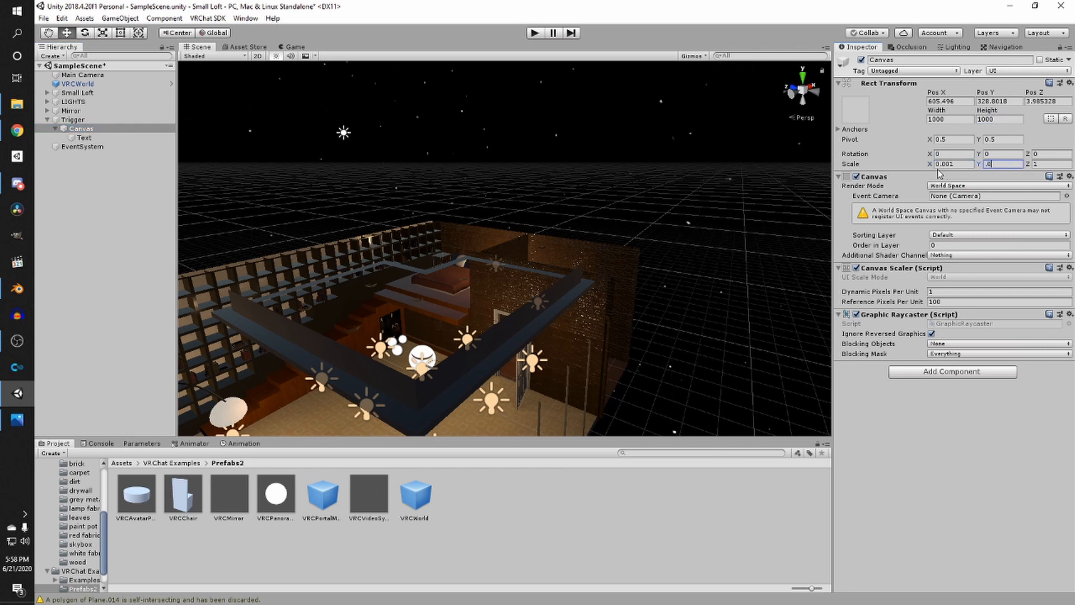
pyautogui.press('Tab')
pyautogui.write('.0')
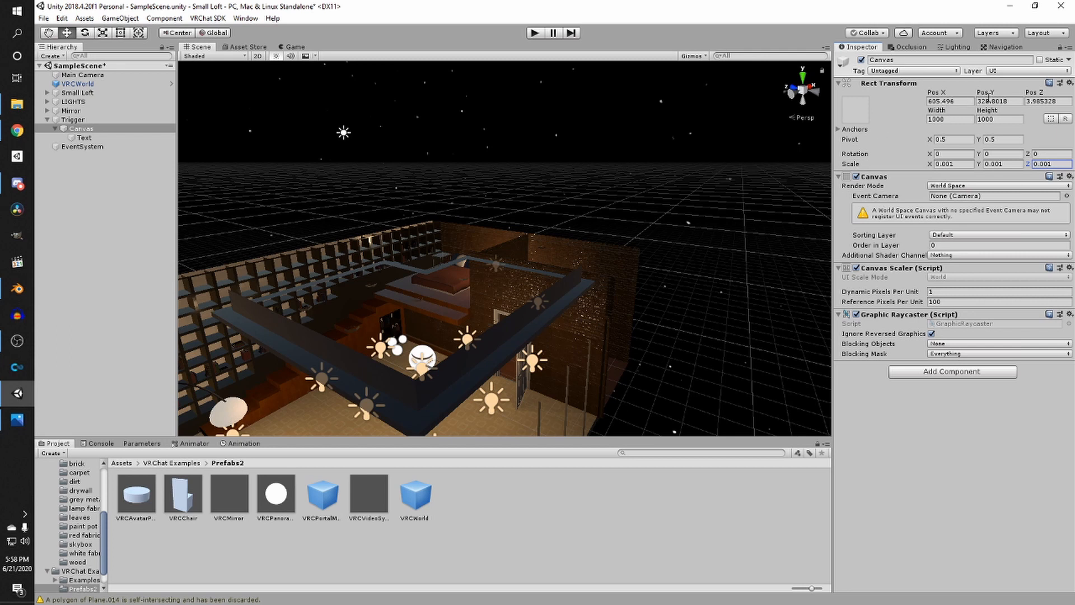
# - Reset the Canvas position to 0, 0, 0
pyautogui.click(956, 100)
pyautogui.write('0')
pyautogui.press('Tab')
pyautogui.write('0')
pyautogui.press('Tab')
pyautogui.write('0')
pyautogui.moveTo(795, 154); pyautogui.dragTo(492, 219, button='right')
pyautogui.press('w')
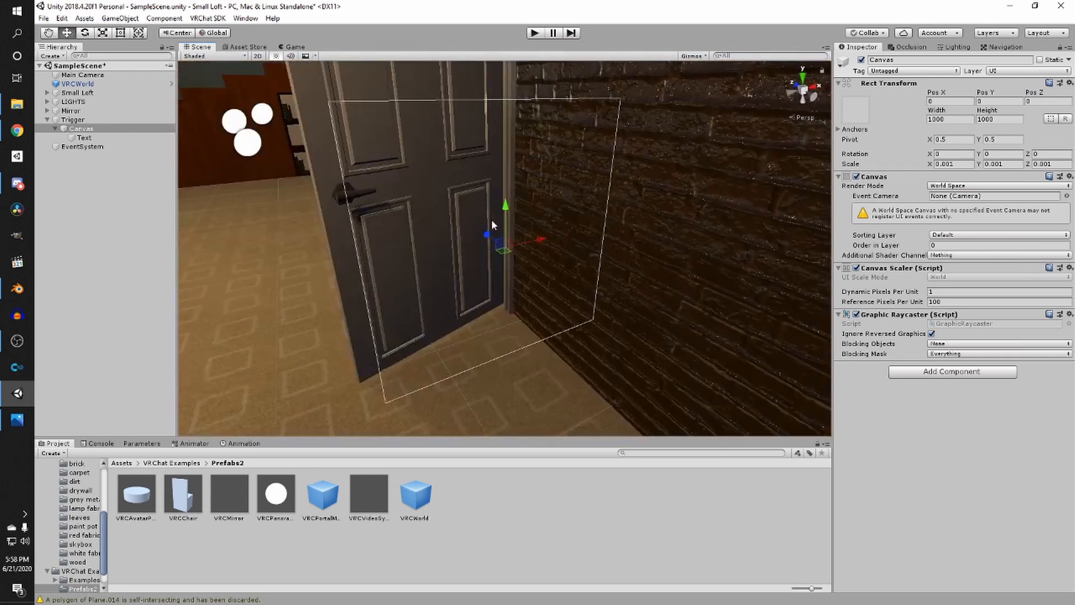
# - Set the Canvas's Text object to a width of 800 and height of 200
pyautogui.click(108, 137)
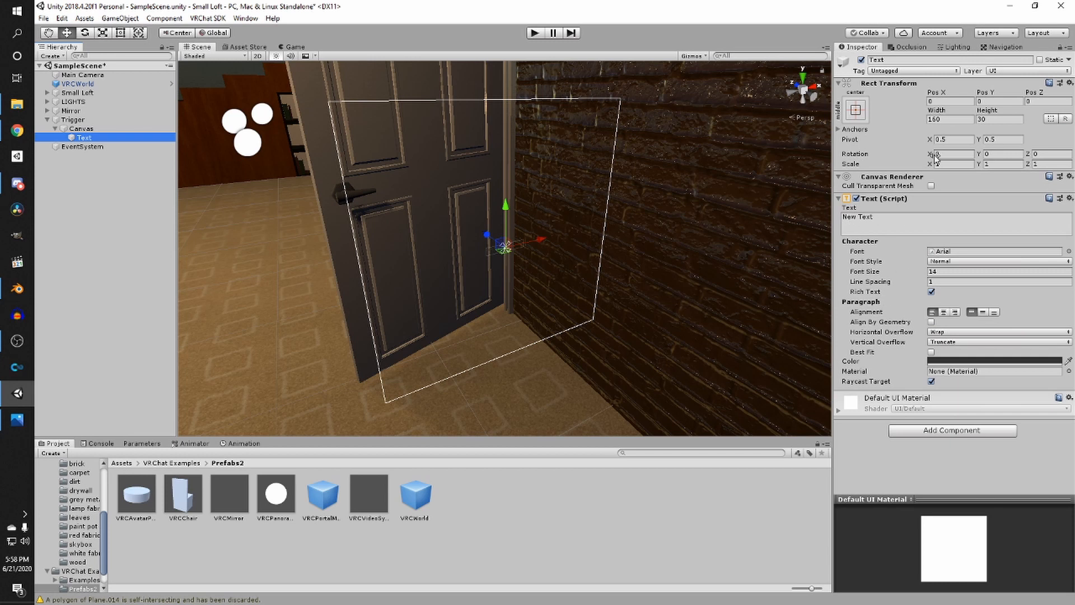
pyautogui.click(943, 120)
pyautogui.write('800')
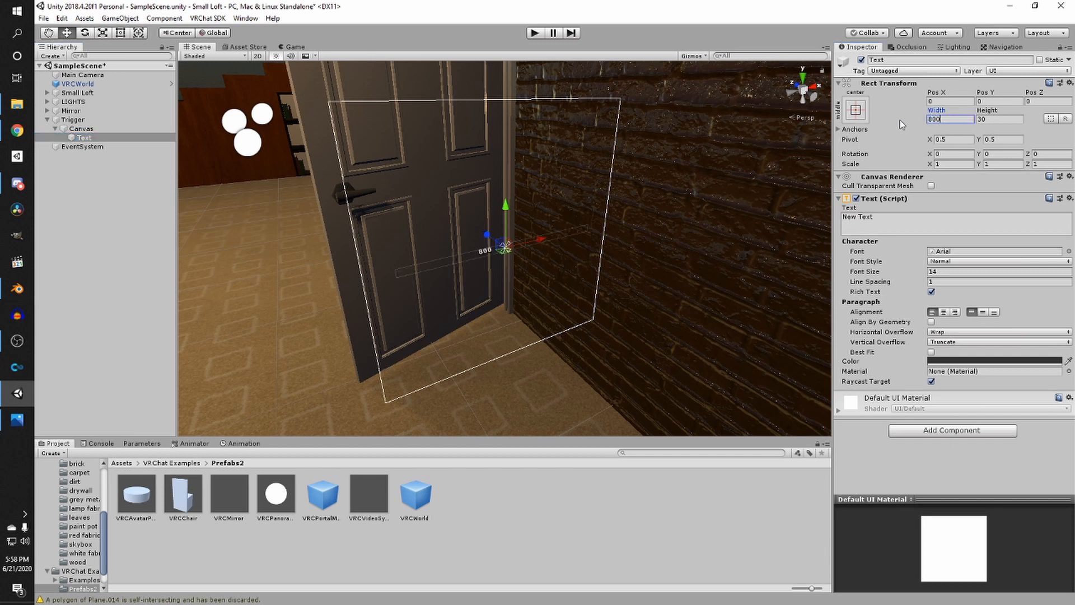
pyautogui.press('Tab')
pyautogui.write('200')
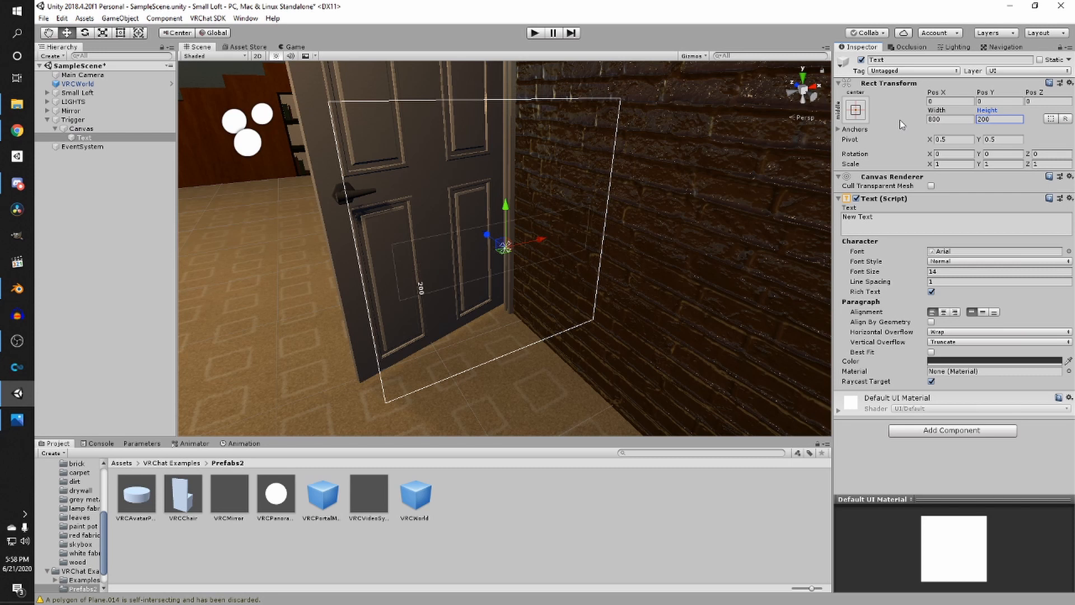
pyautogui.moveTo(550, 197); pyautogui.dragTo(565, 241, button='right')
pyautogui.scroll(5, 507, 208)
pyautogui.scroll(-5, 502, 211)
pyautogui.moveTo(564, 241); pyautogui.dragTo(602, 239, button='middle')
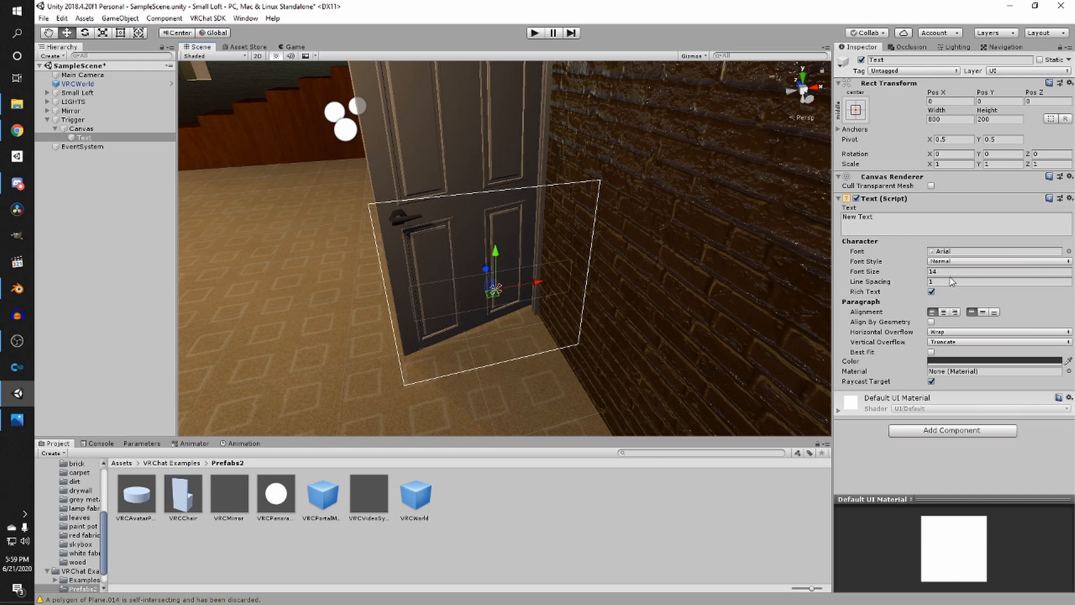
# - Set the text's font size to 100 and its color to white
pyautogui.click(907, 271)
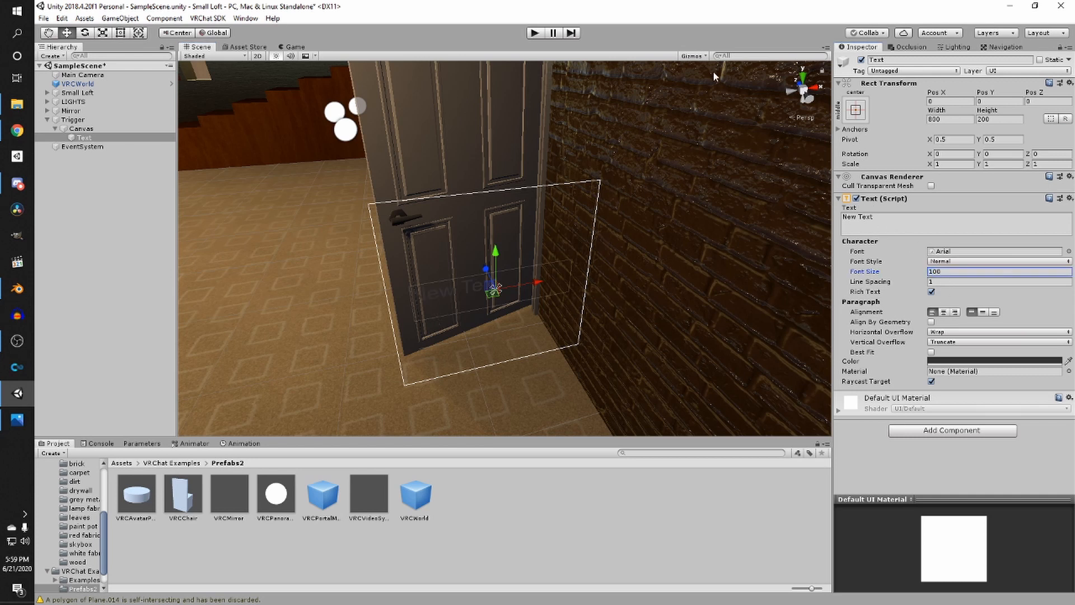
pyautogui.click(994, 361)
pyautogui.moveTo(904, 277)
pyautogui.mouseDown()
pyautogui.moveTo(892, 246)
pyautogui.moveTo(878, 243)
pyautogui.mouseUp()
pyautogui.click(973, 173)
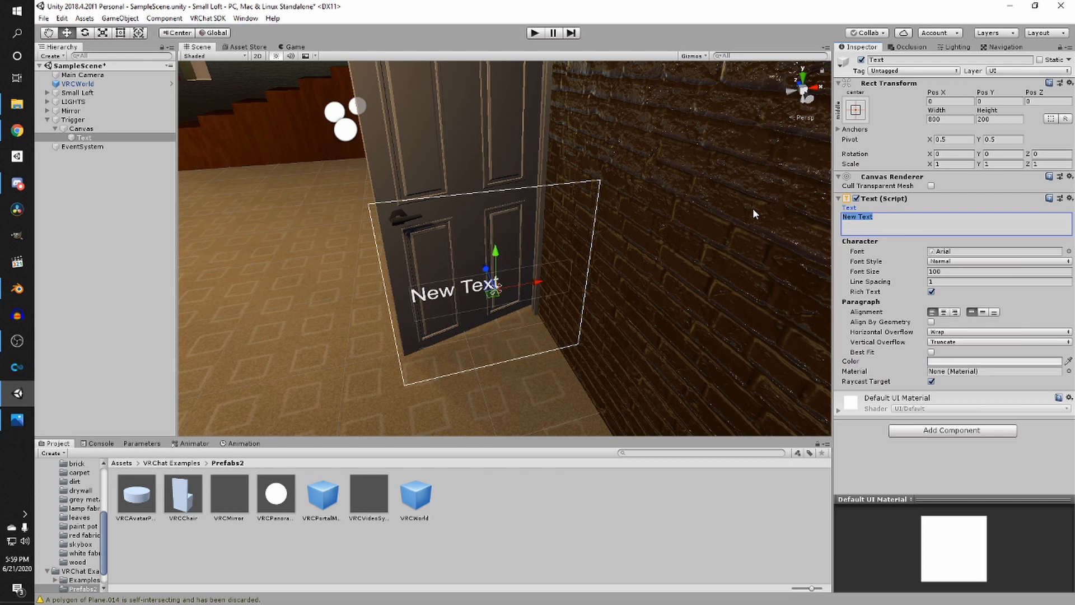
# - Change the text to Options and center-align it horizontally
pyautogui.write('Options')
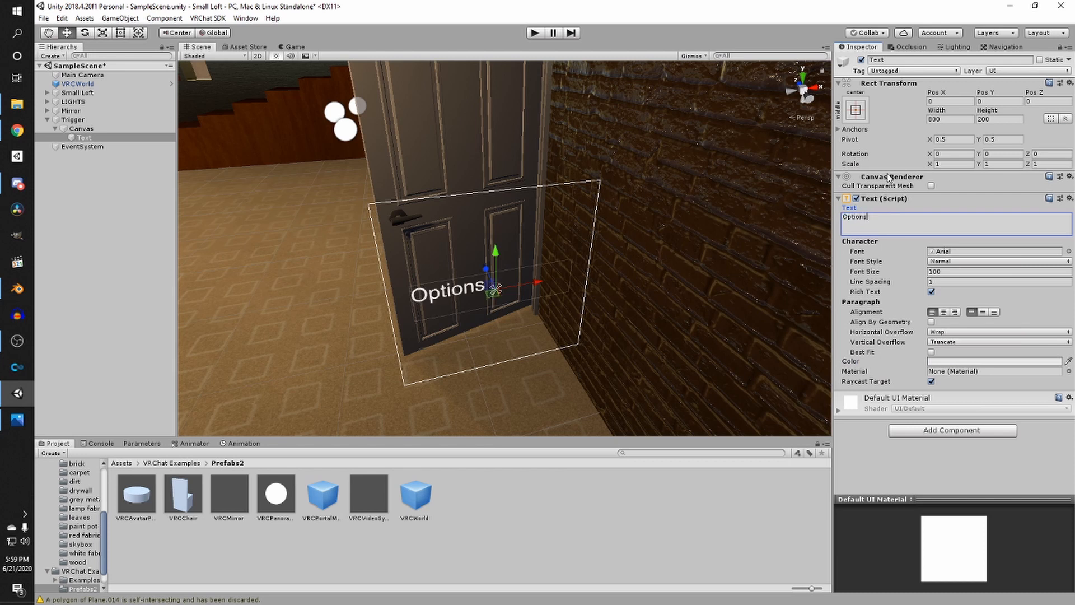
pyautogui.click(943, 312)
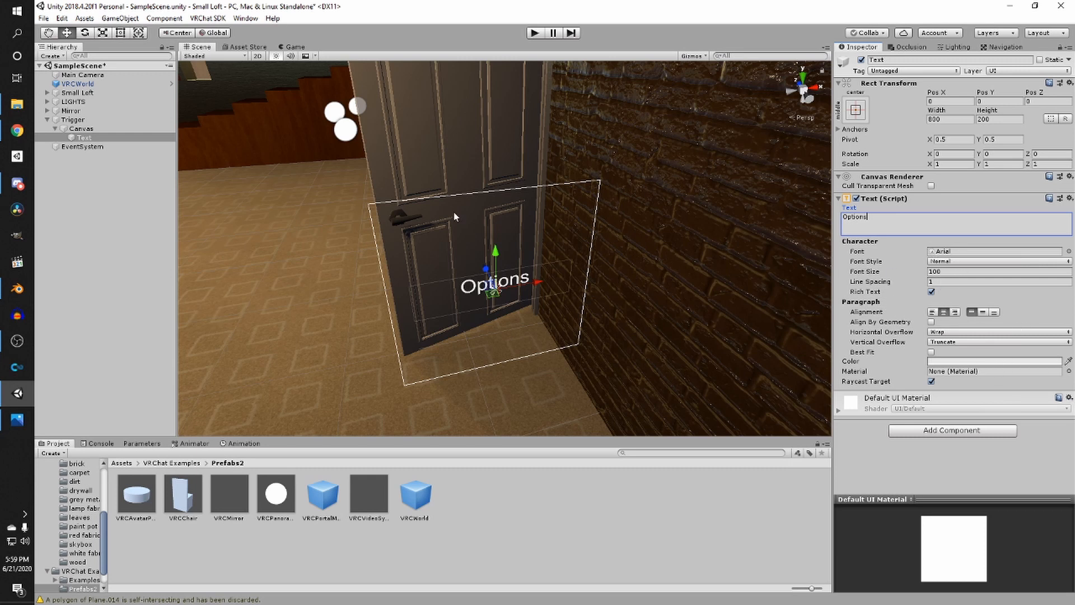
# - Move the Options text up near the top of the canvas and save the scene
pyautogui.moveTo(498, 251); pyautogui.dragTo(496, 174)
pyautogui.hotkey('ctrl', 's')
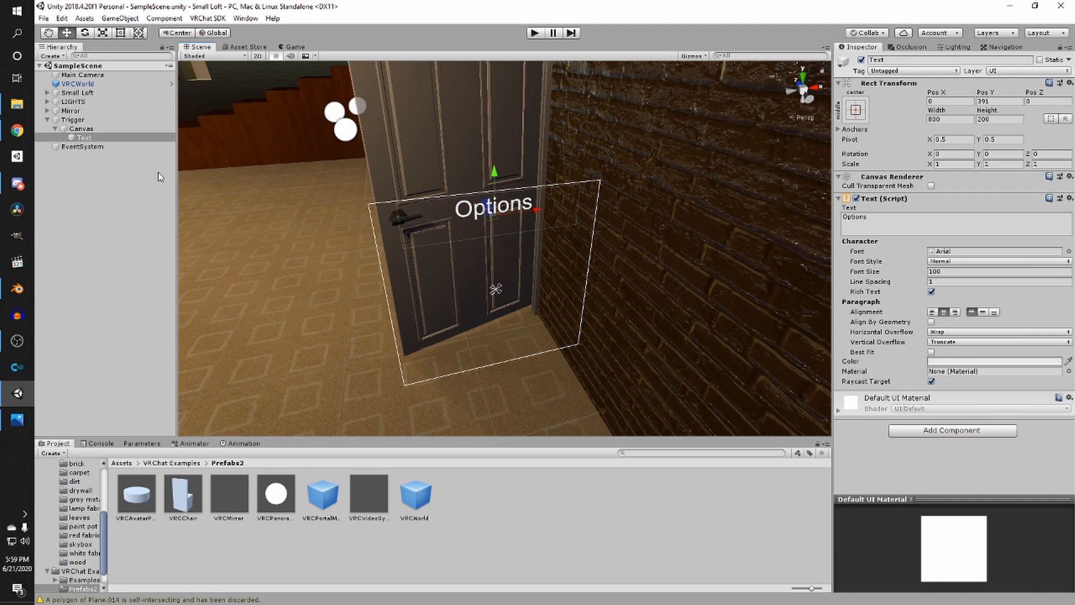
# - Add a UI Button as a child of the Canvas
pyautogui.rightClick(91, 130)
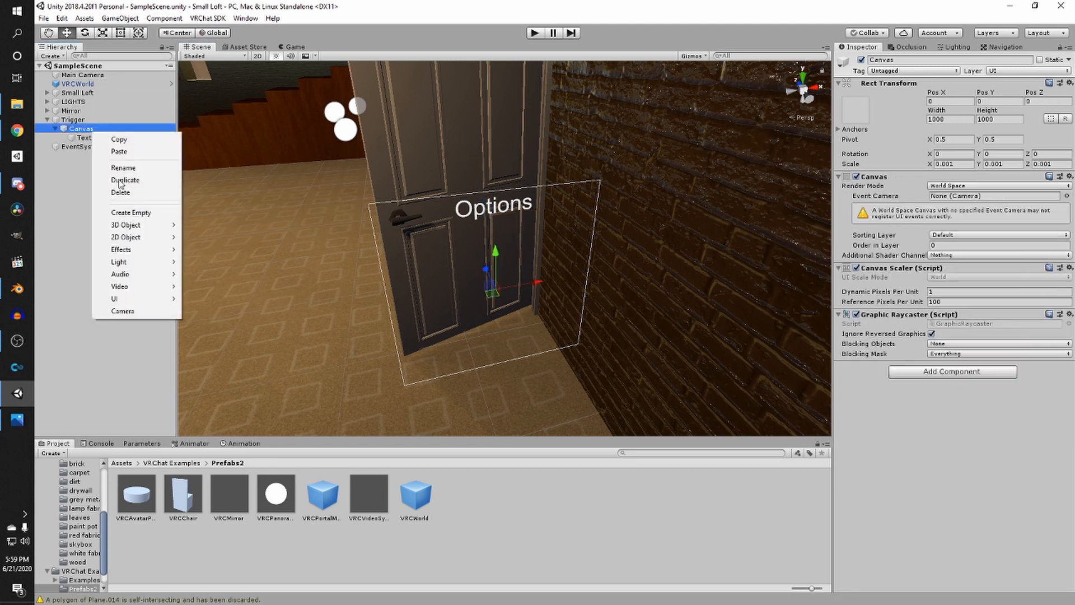
pyautogui.moveTo(144, 225)
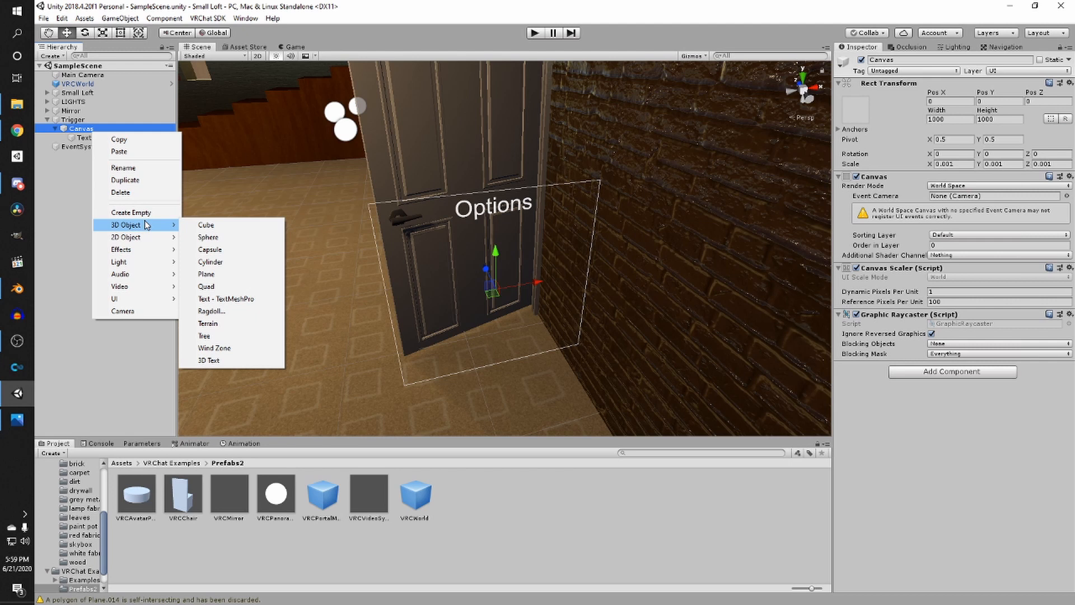
pyautogui.moveTo(144, 298)
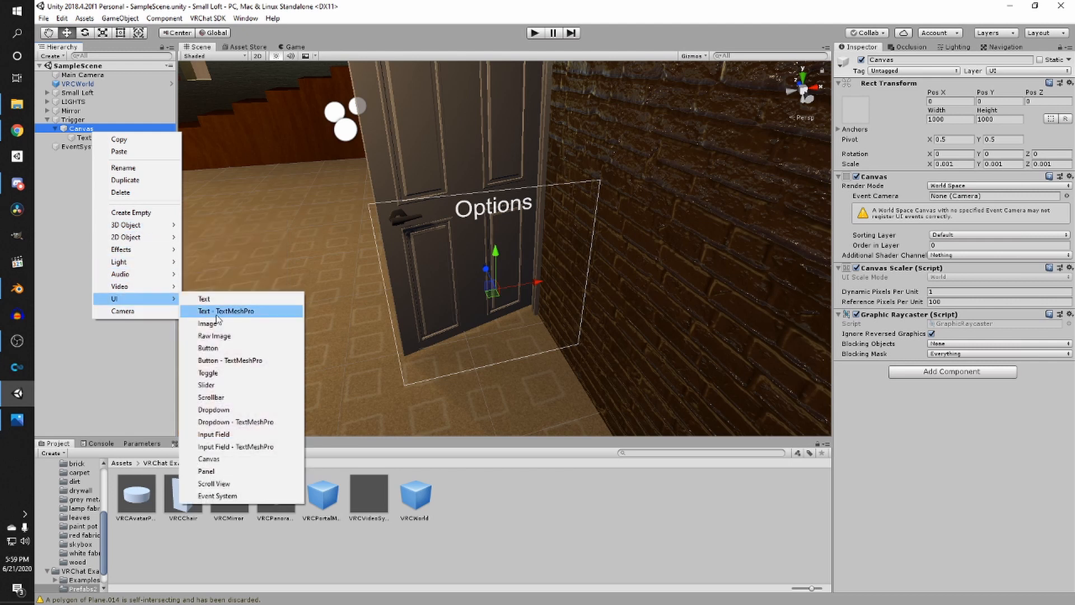
pyautogui.click(208, 348)
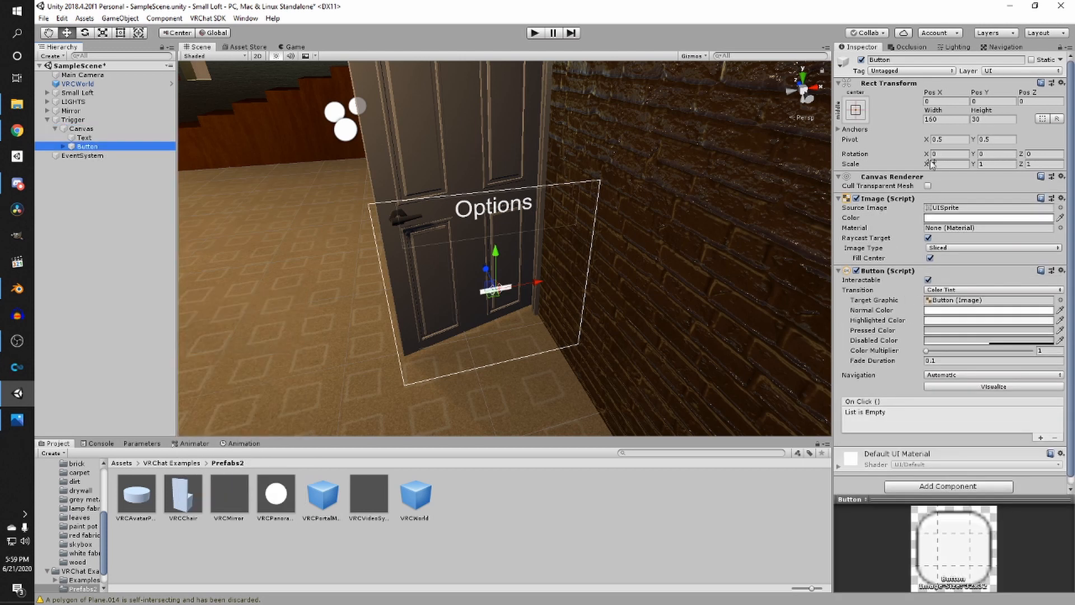
# - Set the button's width to 600 and height to 150
pyautogui.click(946, 119)
pyautogui.write('600')
pyautogui.press('Tab')
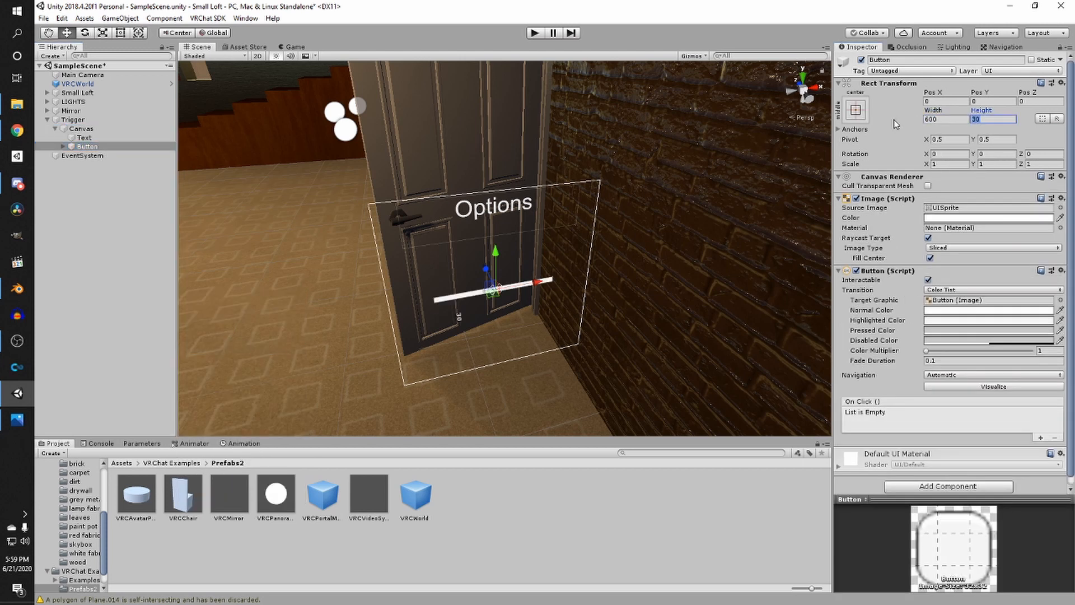
pyautogui.write('200')
pyautogui.press('BackSpace')
pyautogui.press('BackSpace')
pyautogui.press('BackSpace')
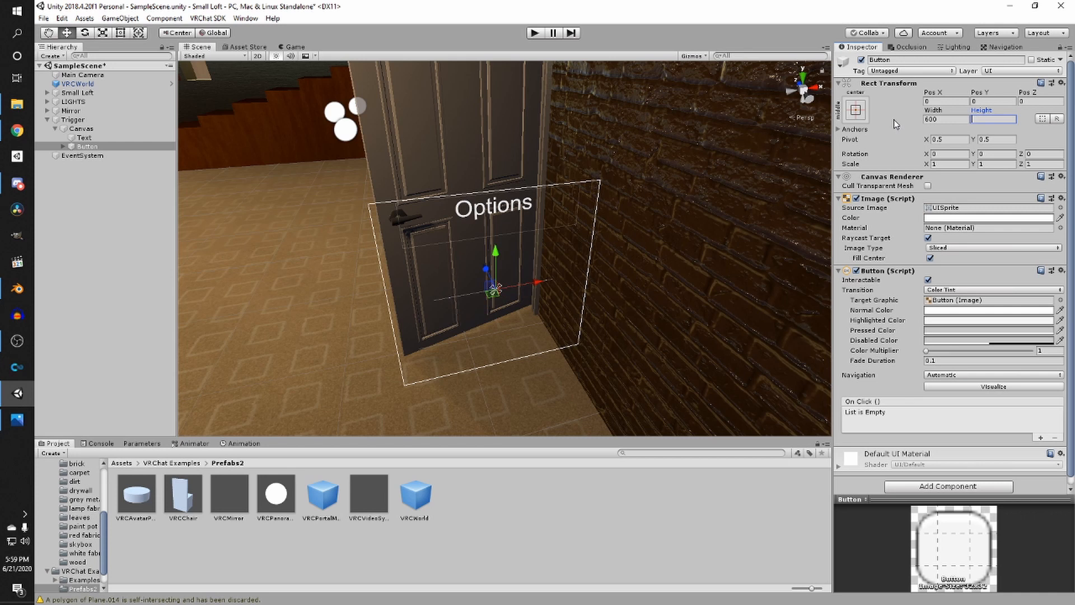
pyautogui.write('150')
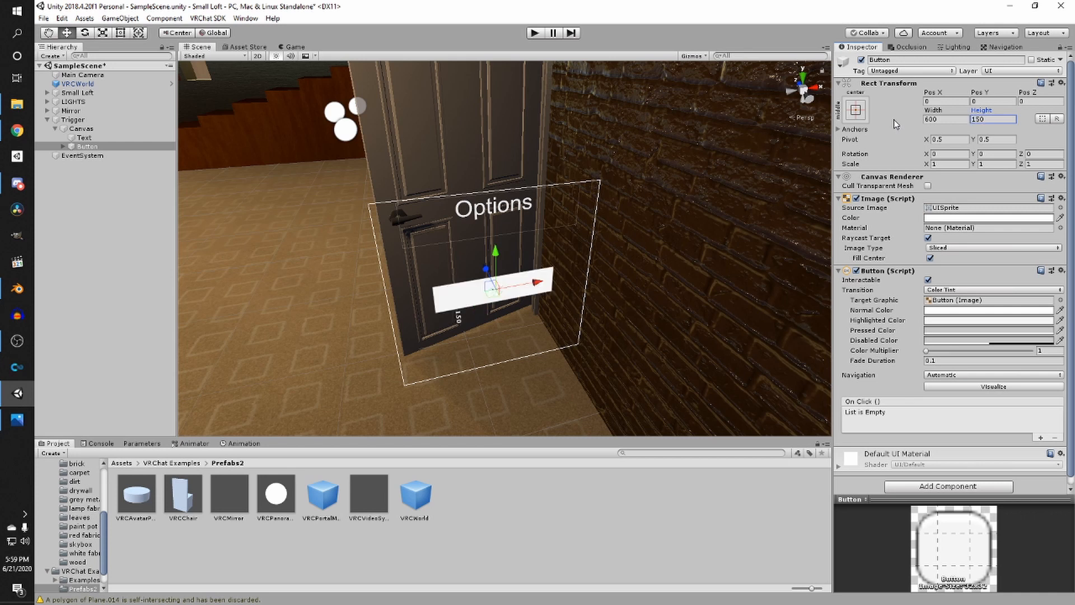
# - Change the button's label text to HQ Mirror
pyautogui.click(62, 147)
pyautogui.click(92, 155)
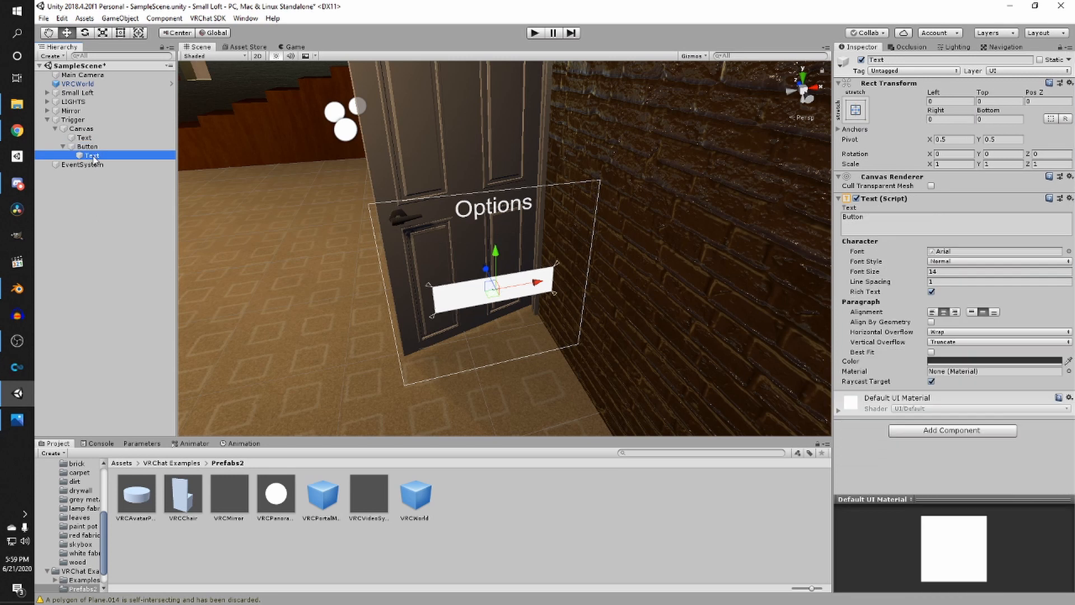
pyautogui.click(885, 233)
pyautogui.write('H')
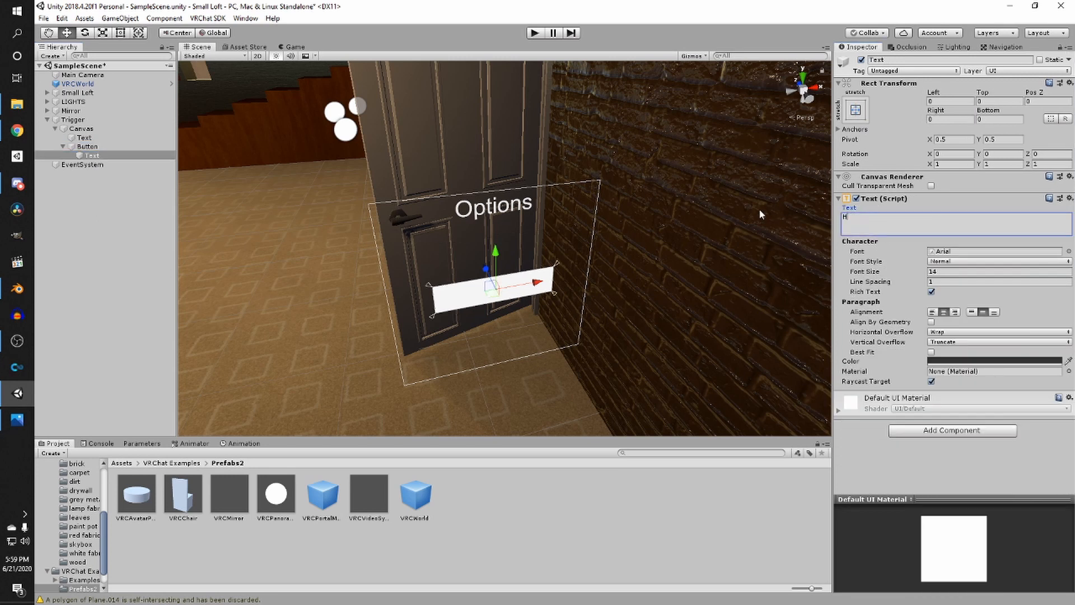
pyautogui.write('Q Mirror')
# - Set the button label's font size to 100
pyautogui.scroll(3, 801, 268)
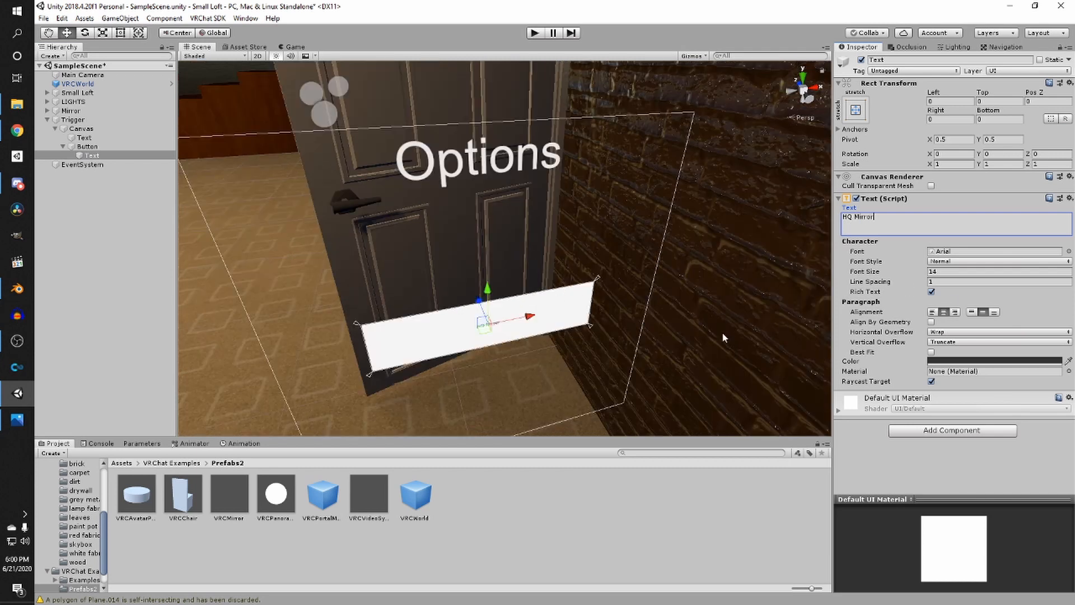
pyautogui.scroll(5, 524, 363)
pyautogui.scroll(-10, 717, 295)
pyautogui.moveTo(965, 271); pyautogui.dragTo(903, 271)
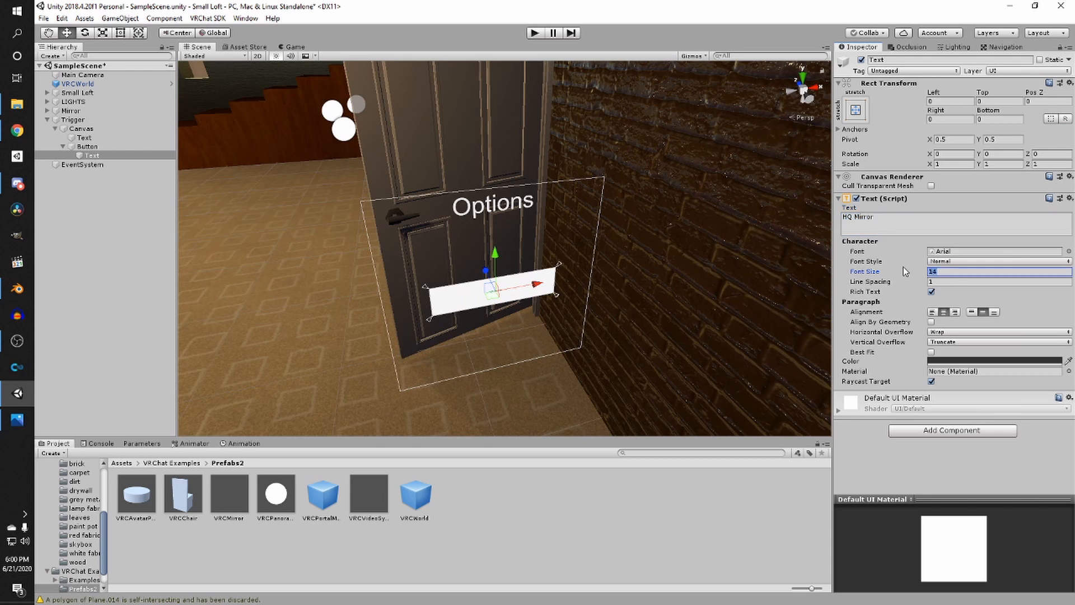
pyautogui.write('100')
pyautogui.press('Tab')
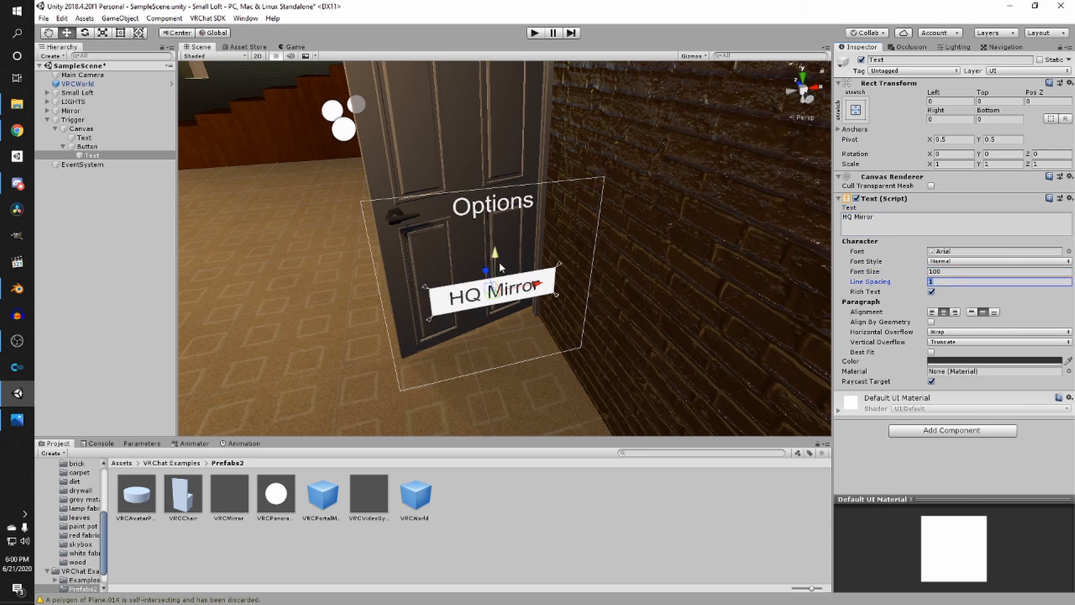
# - Move the button up to sit just below the Options heading
pyautogui.click(87, 146)
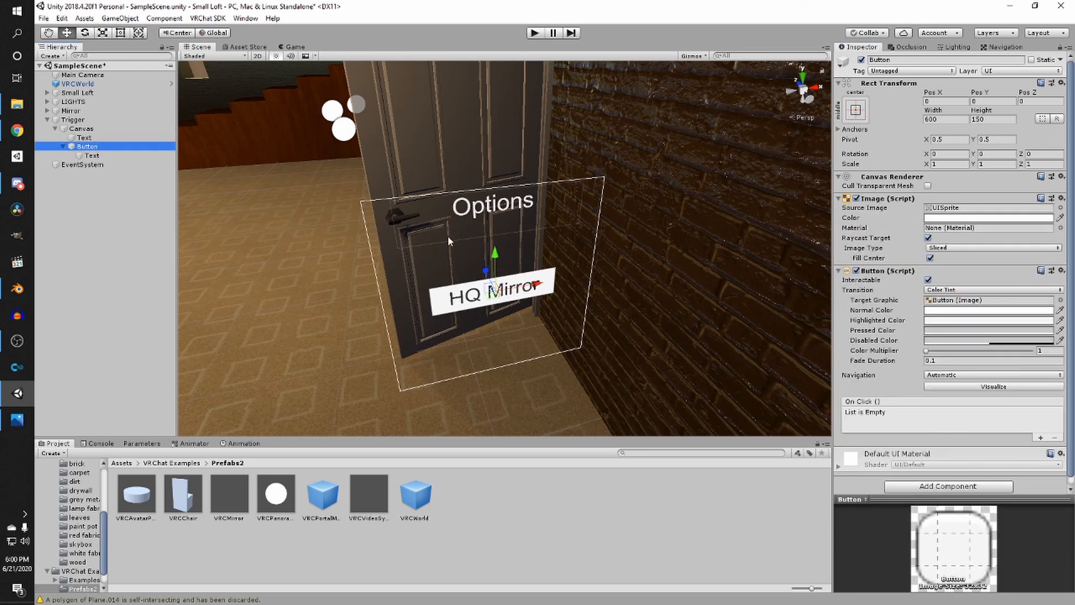
pyautogui.moveTo(495, 255); pyautogui.dragTo(498, 221)
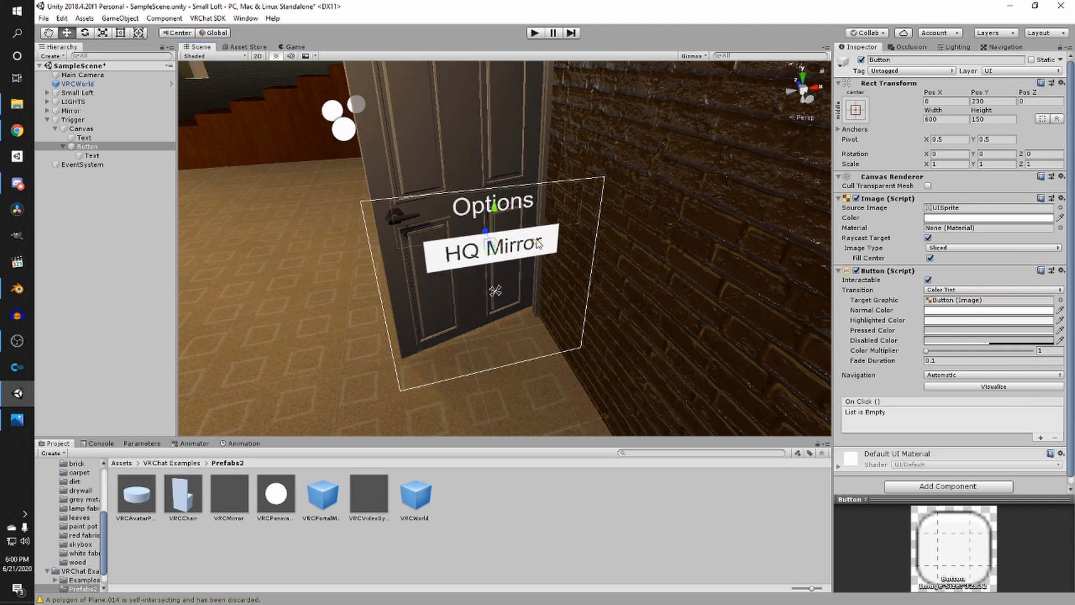
pyautogui.hotkey('ctrl', 'z')
pyautogui.moveTo(494, 209); pyautogui.dragTo(494, 199)
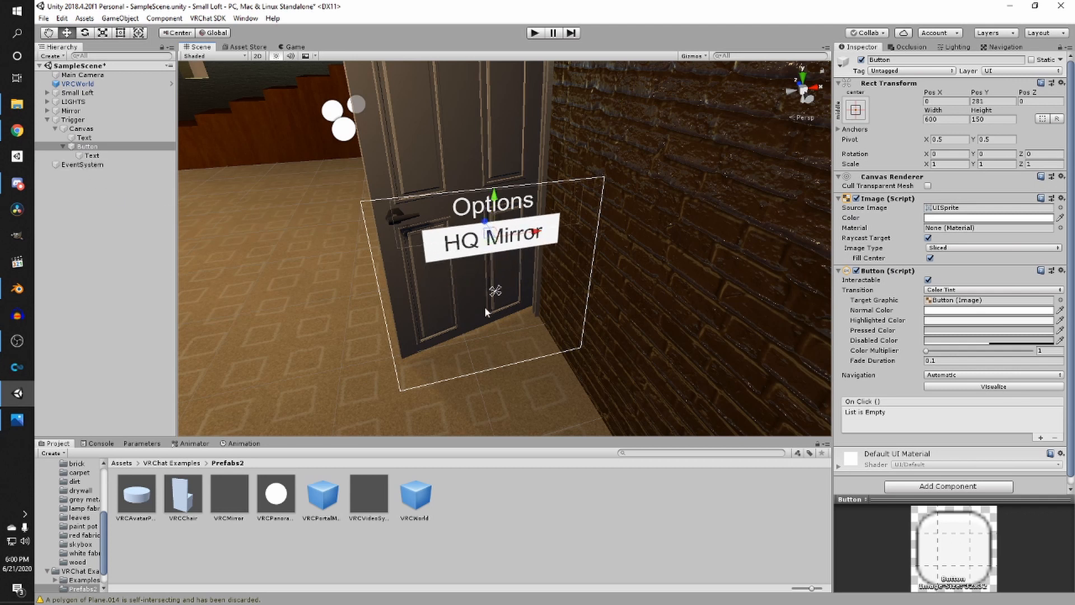
# - Change the Canvas's layer to Default
pyautogui.click(84, 130)
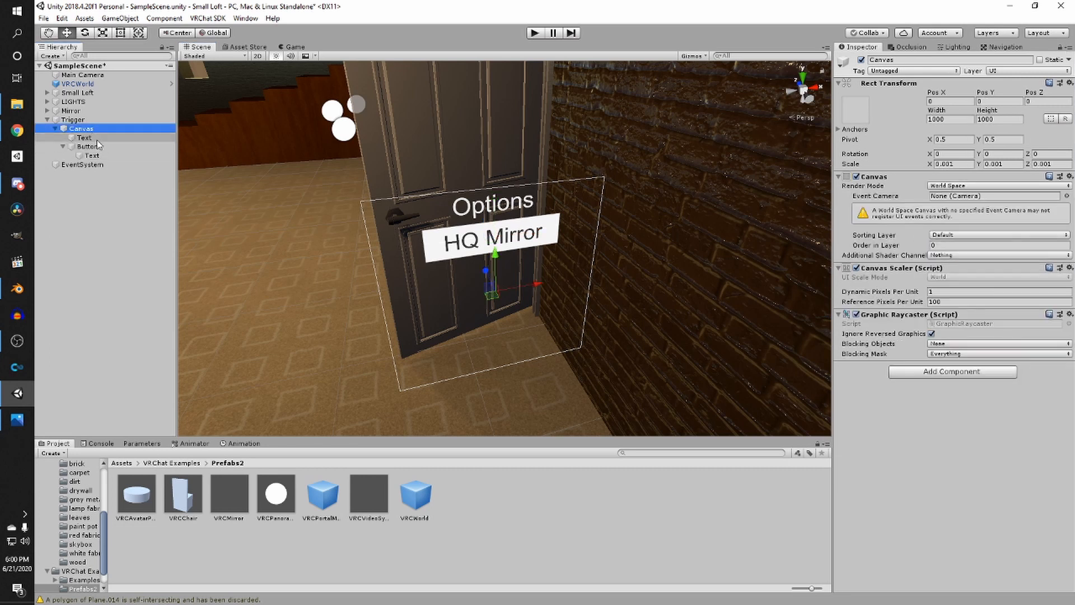
pyautogui.click(1009, 72)
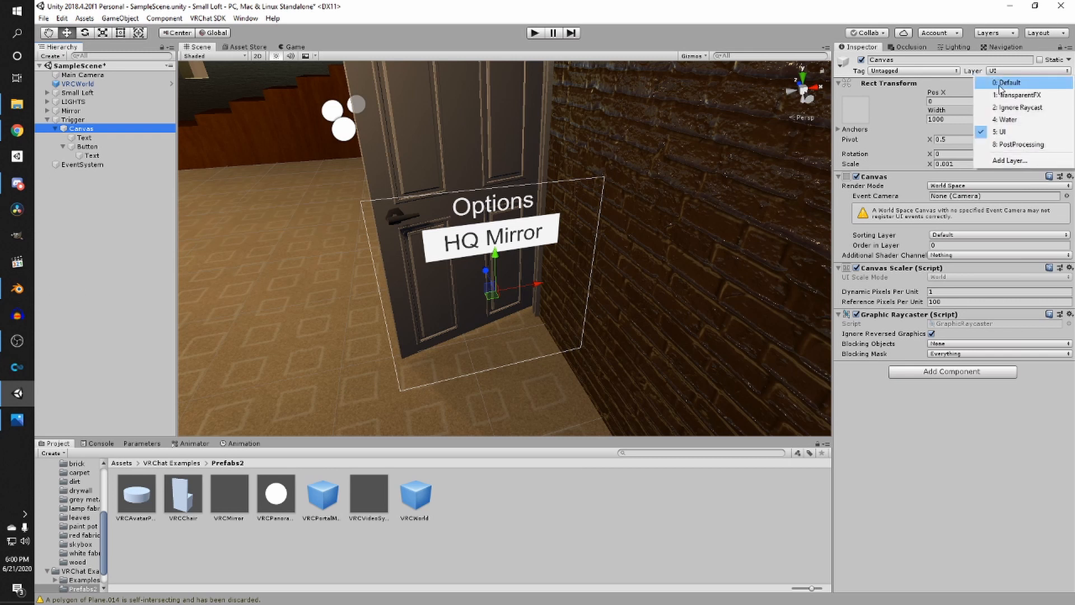
pyautogui.click(1000, 84)
pyautogui.click(515, 327)
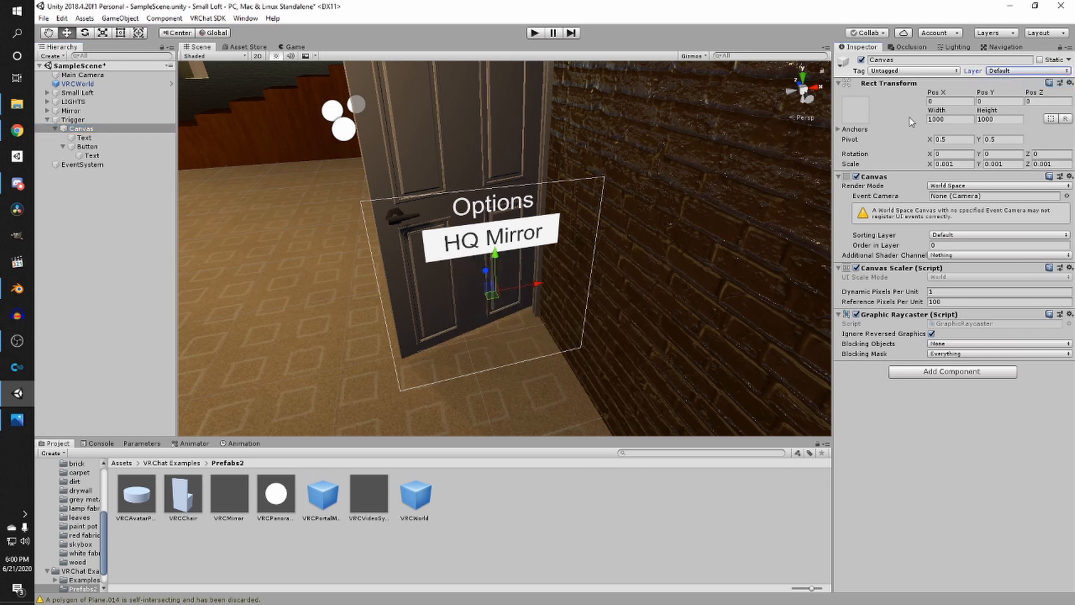
pyautogui.click(1011, 71)
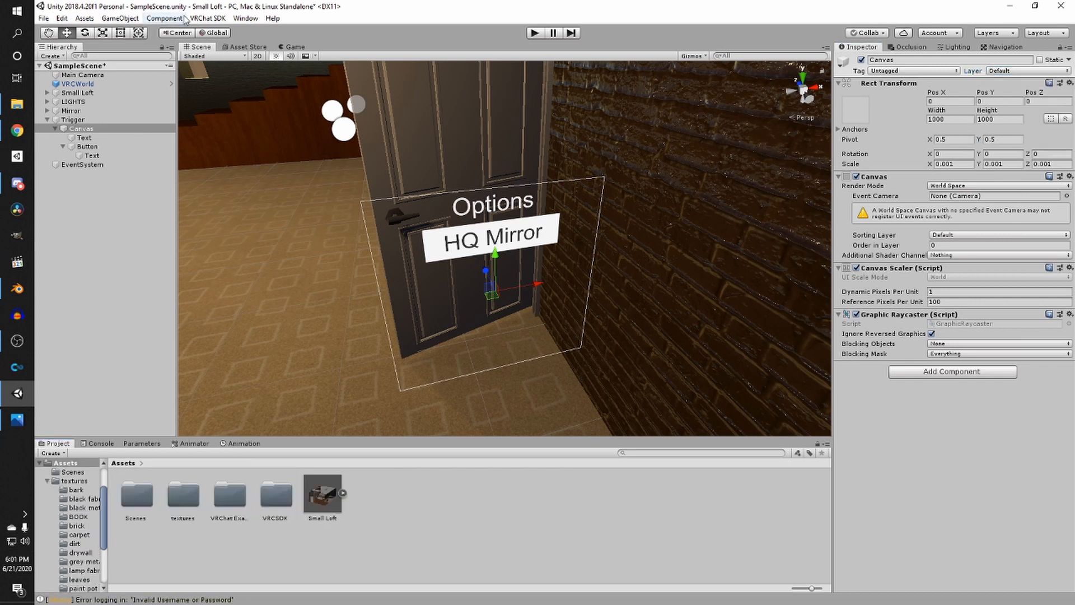
# - Open the VRChat SDK Control Panel and switch to its Builder section
pyautogui.click(211, 19)
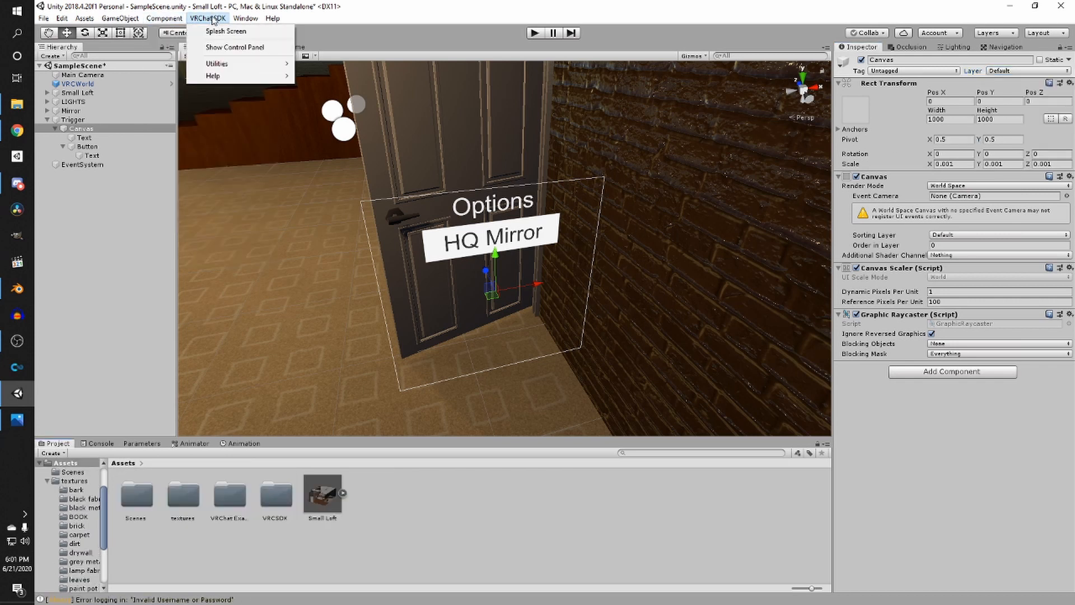
pyautogui.click(235, 48)
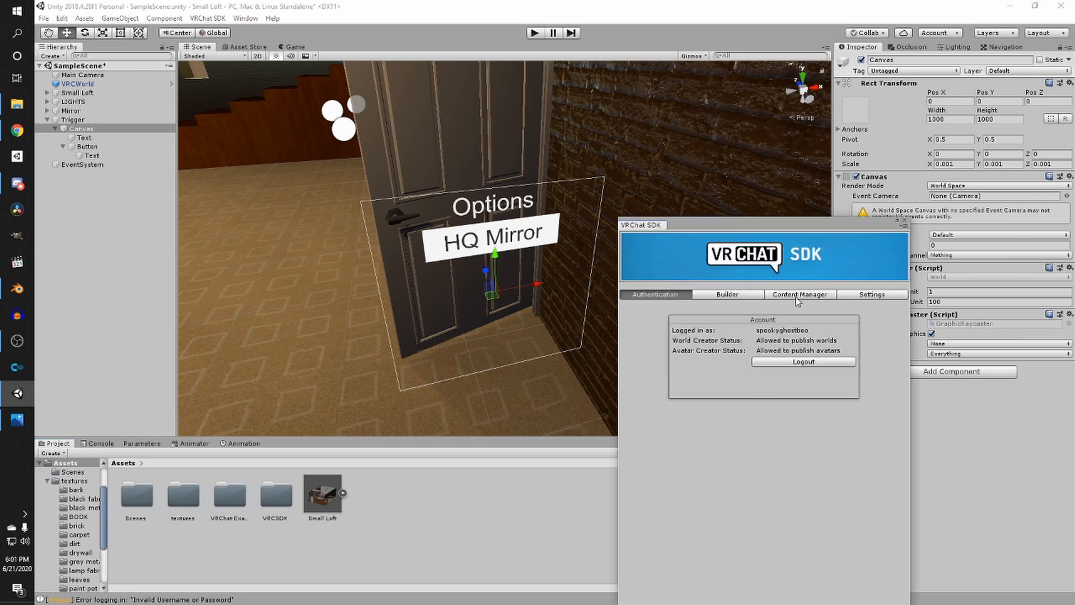
pyautogui.click(733, 297)
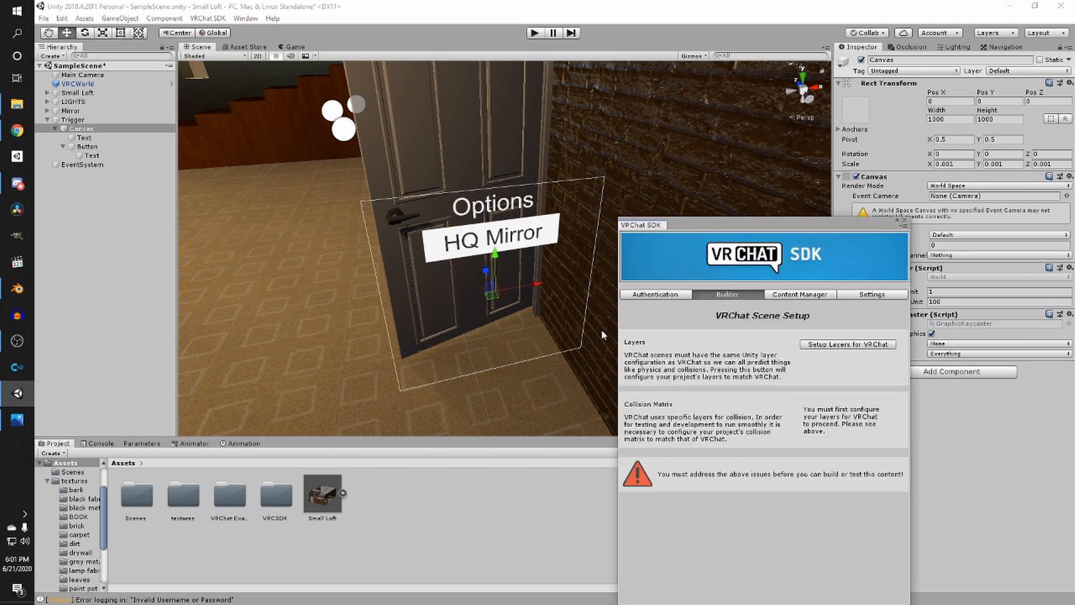
pyautogui.moveTo(695, 226); pyautogui.dragTo(539, 120)
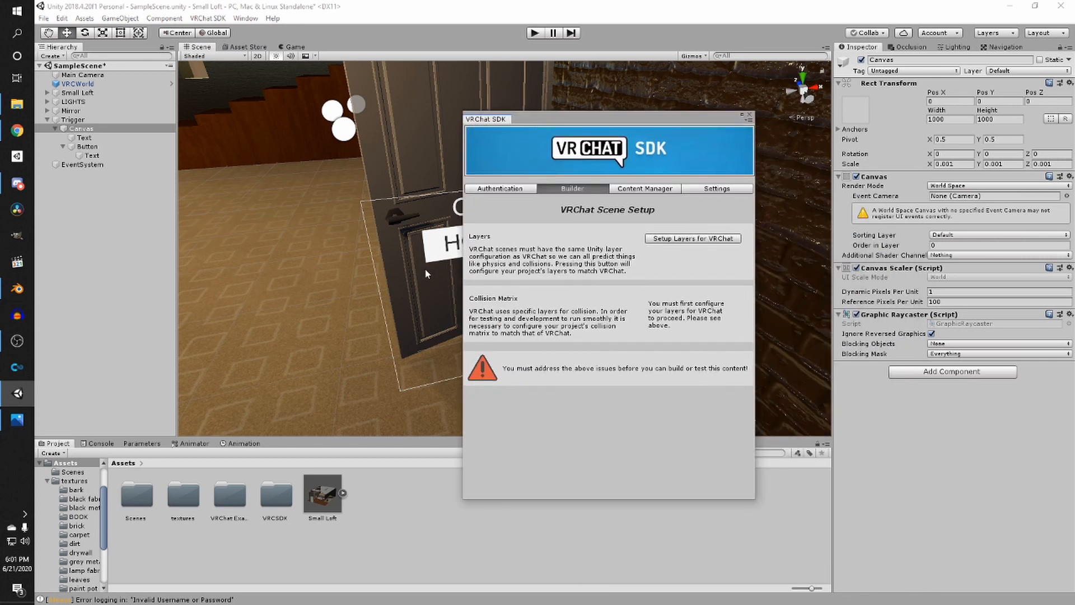
# - Set up the project's layers for VRChat from the SDK Builder
pyautogui.click(693, 240)
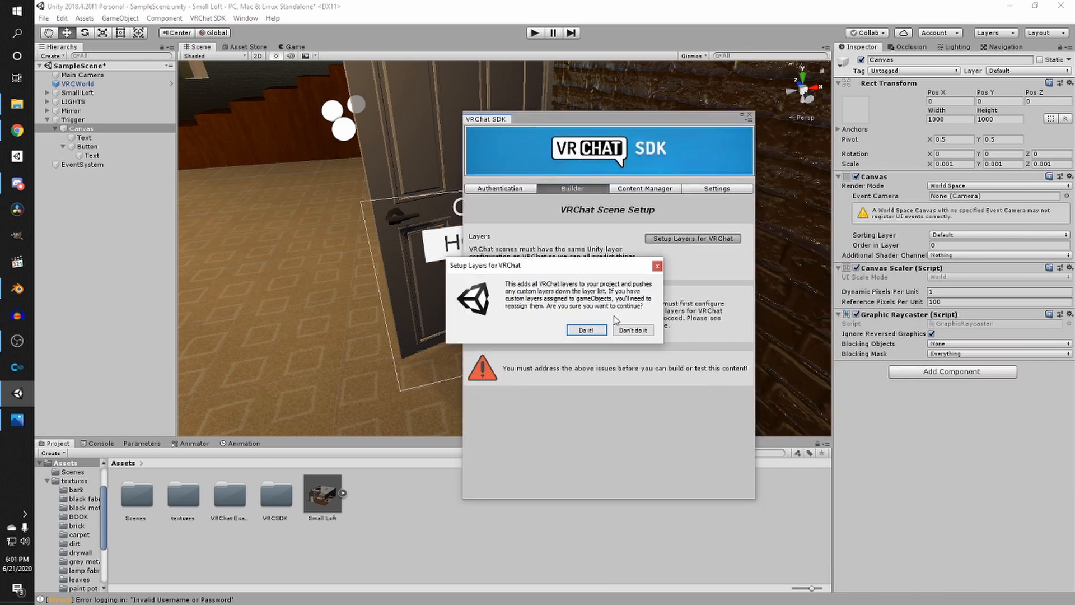
pyautogui.click(586, 330)
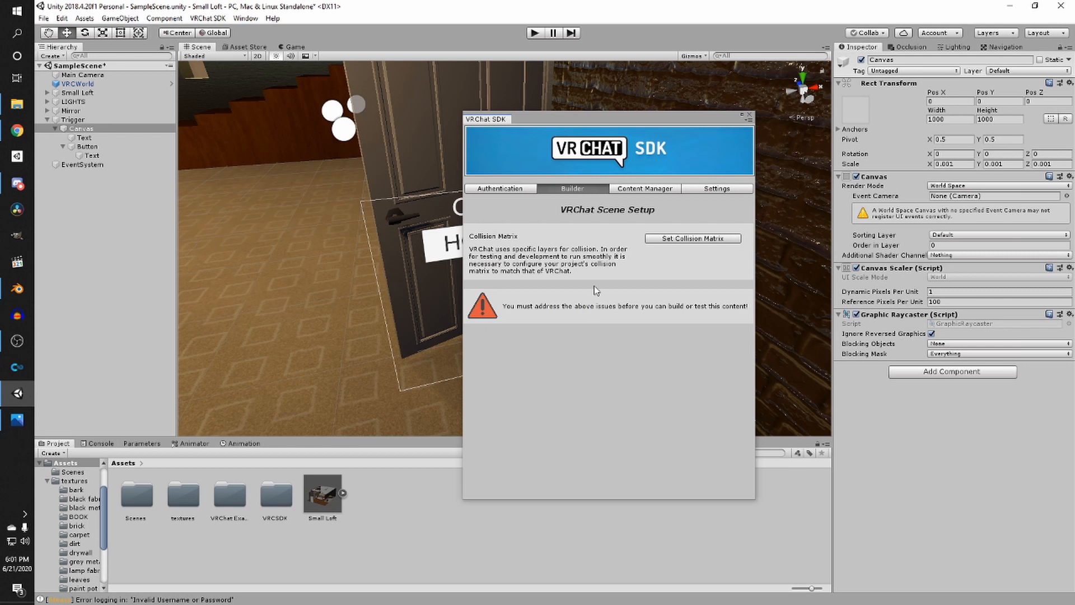
# - Apply the VRChat collision matrix and close the SDK Control Panel
pyautogui.click(703, 242)
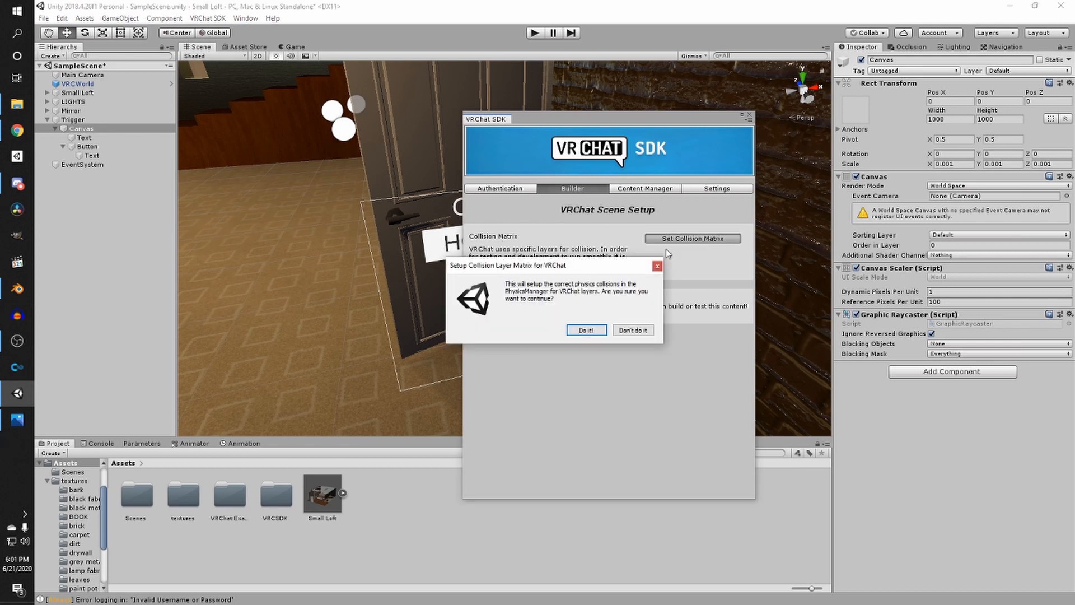
pyautogui.click(586, 331)
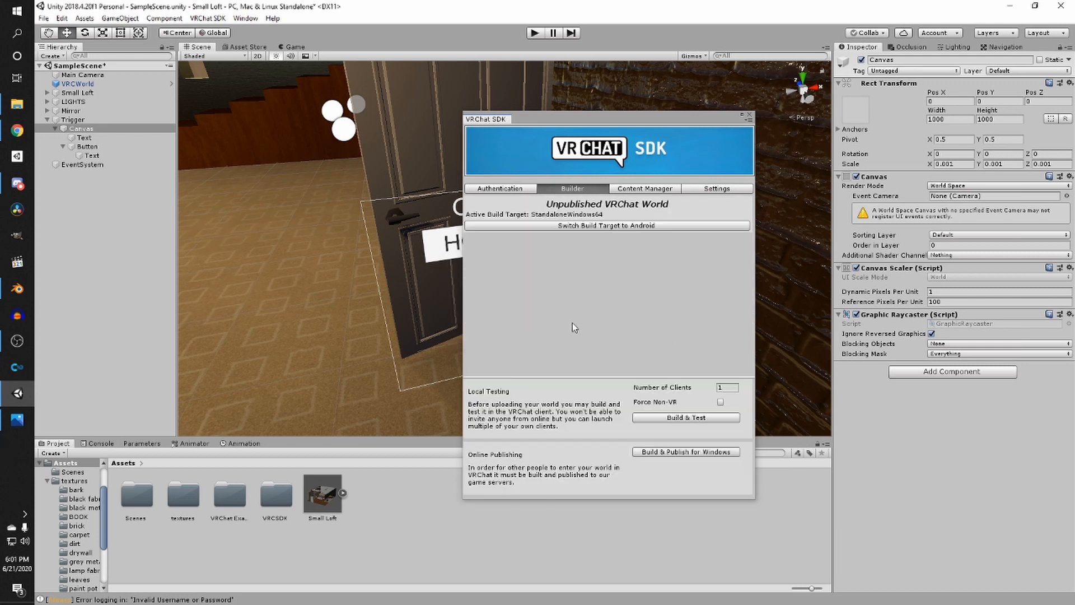
pyautogui.click(749, 115)
pyautogui.click(1025, 72)
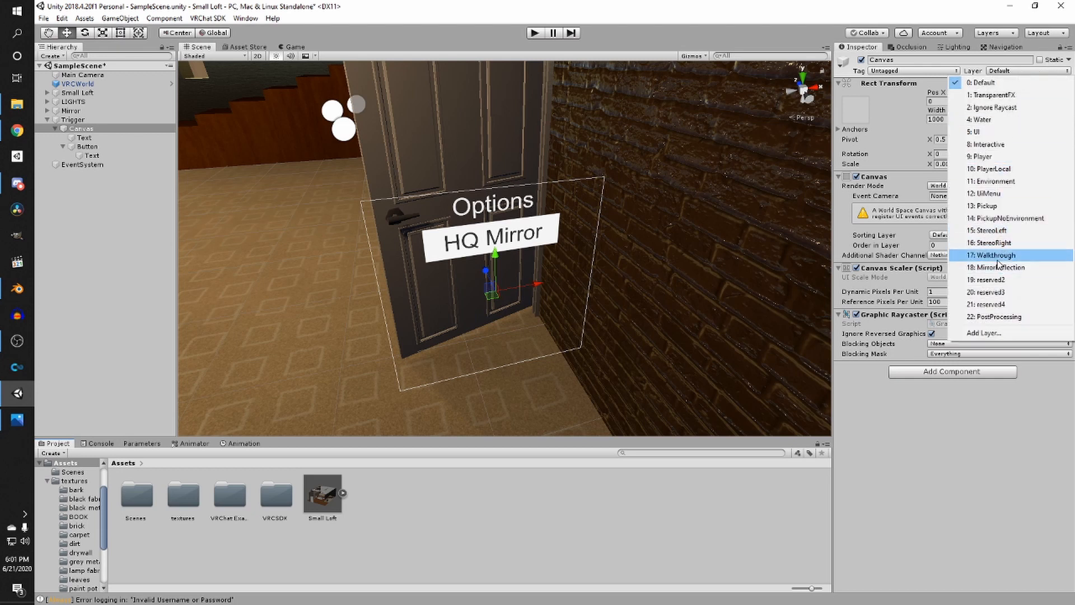
pyautogui.click(271, 255)
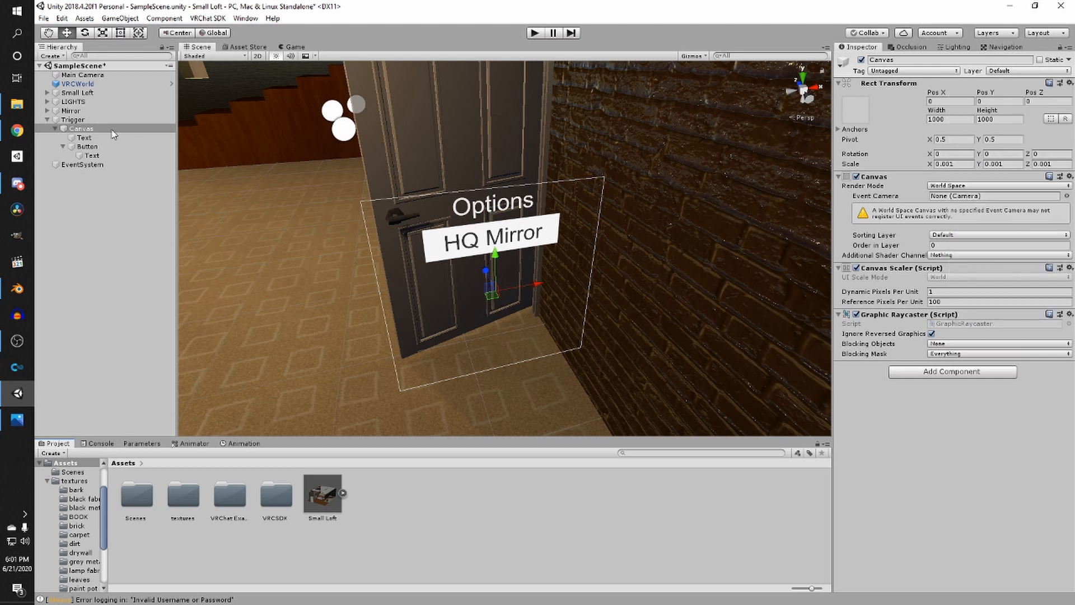
pyautogui.click(1030, 71)
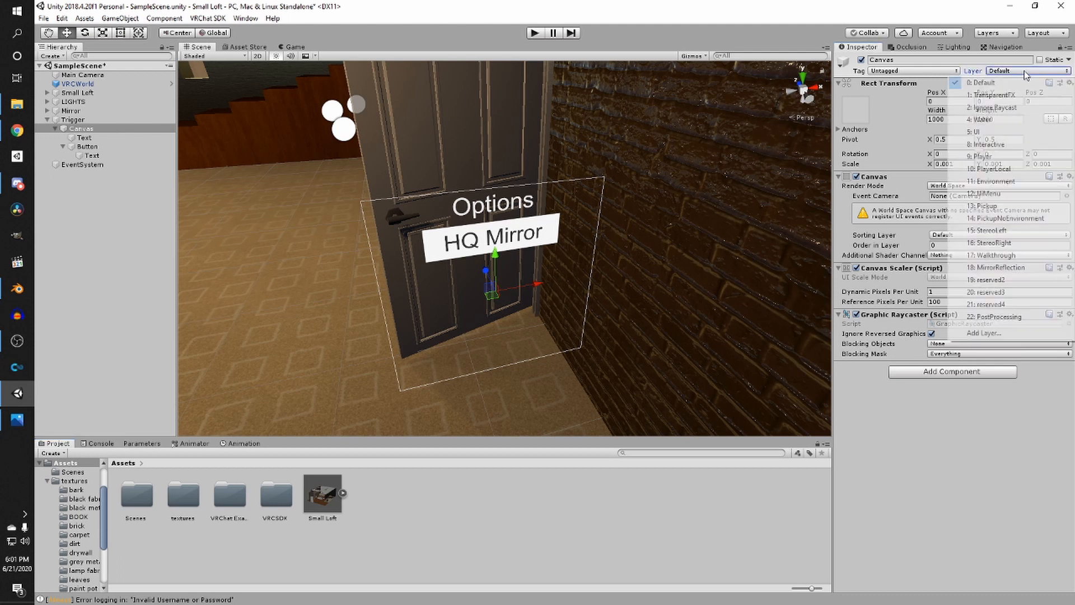
pyautogui.click(81, 128)
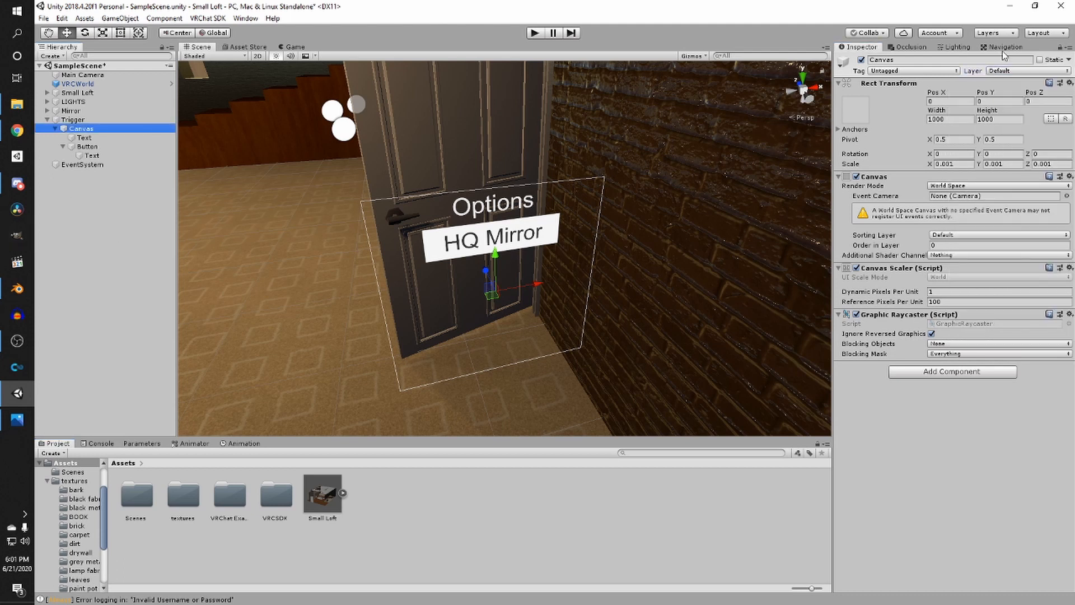
pyautogui.click(1038, 71)
pyautogui.click(93, 197)
# - Add a VRC_Ui Shape component to the Canvas
pyautogui.click(930, 372)
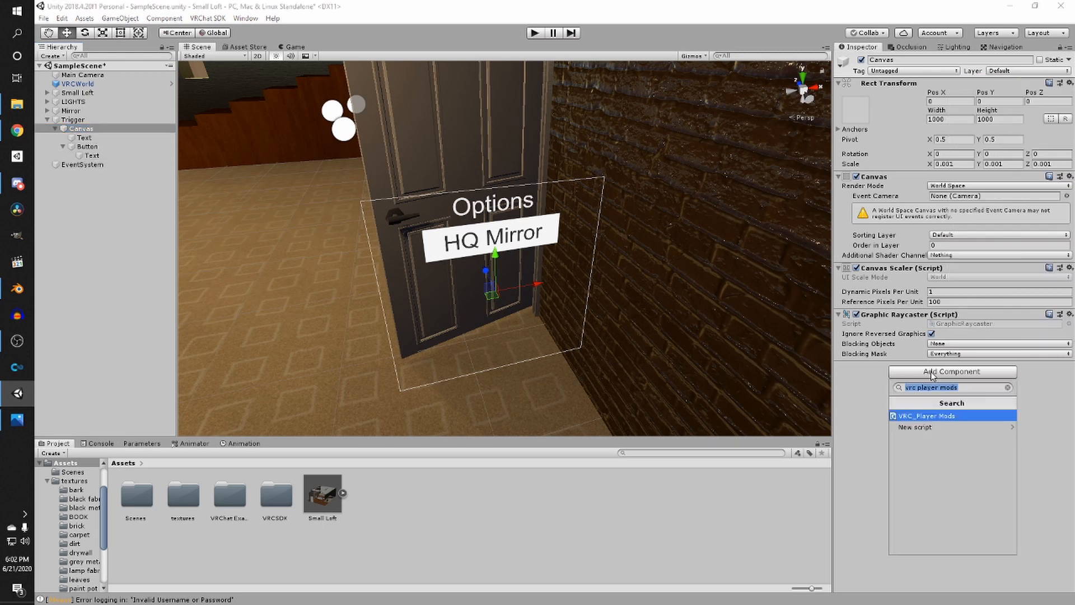
pyautogui.write('vrc')
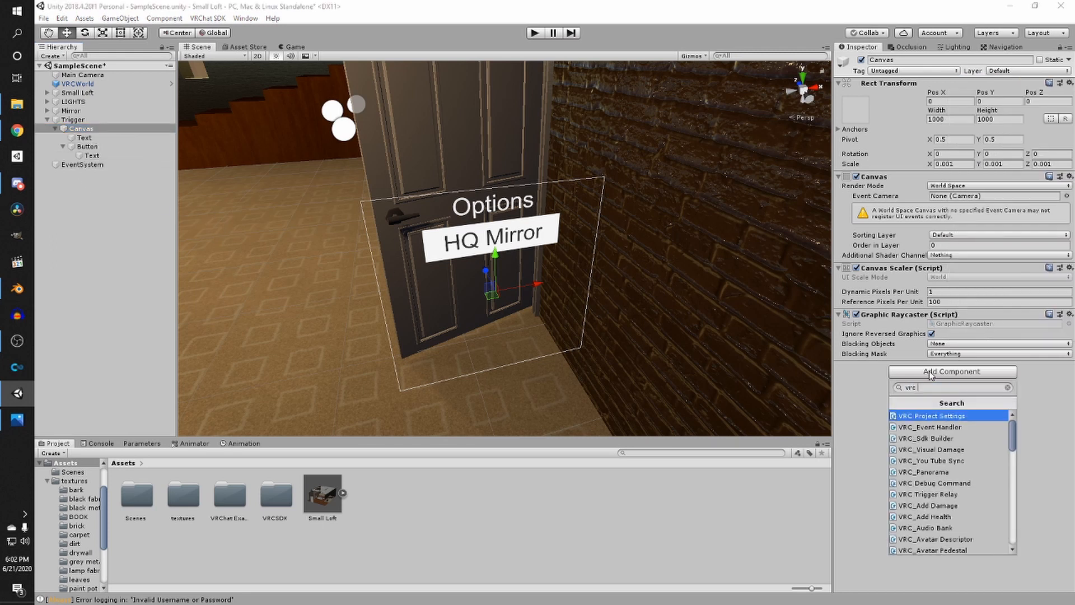
pyautogui.write(' ui')
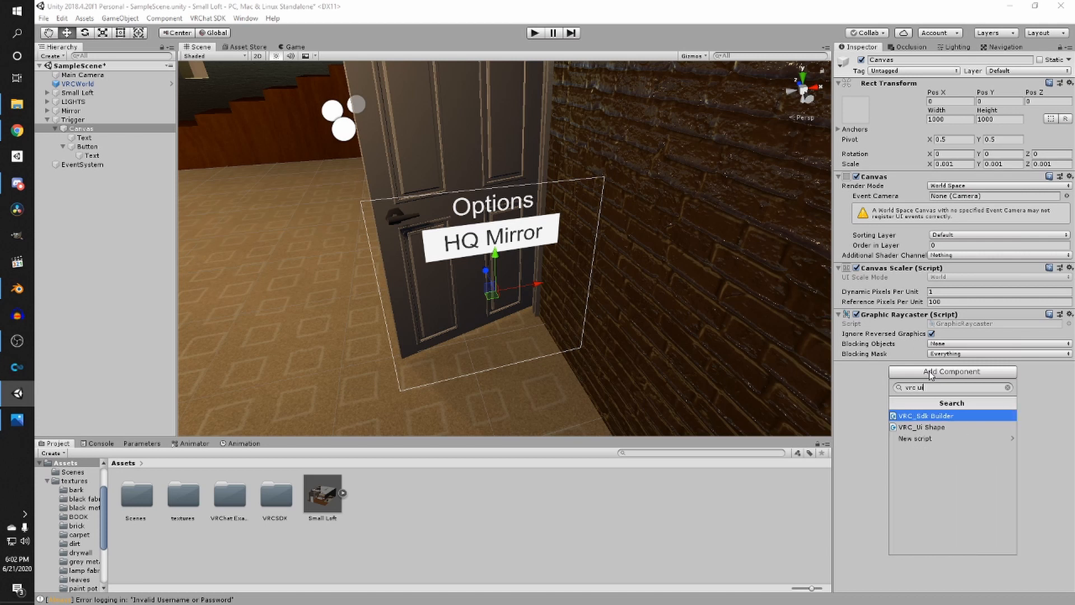
pyautogui.click(942, 427)
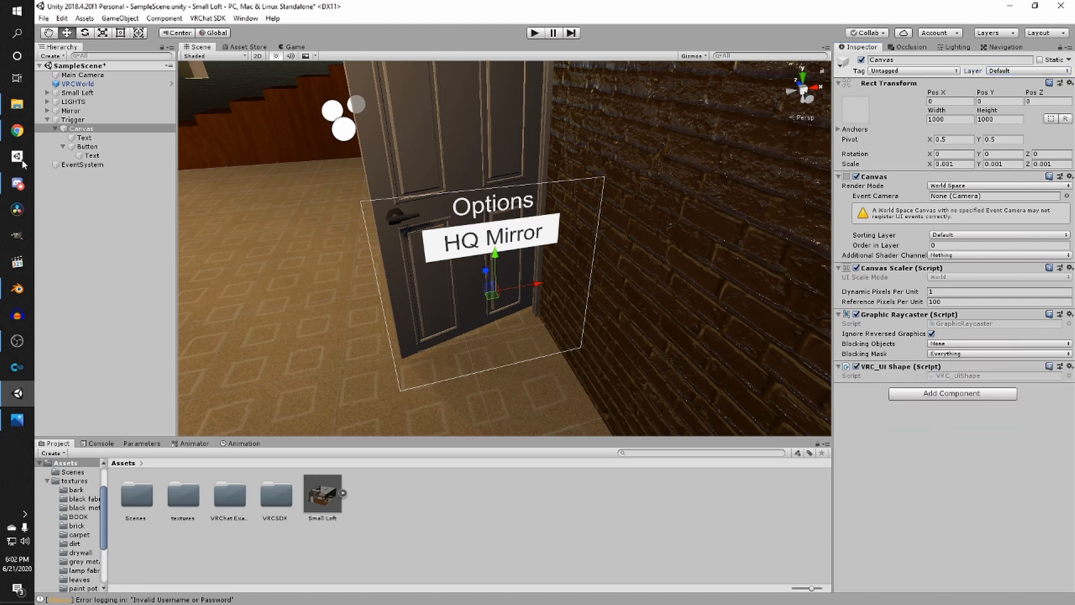
# - Add an On Click event to the Button and assign the Button object as its target
pyautogui.click(88, 146)
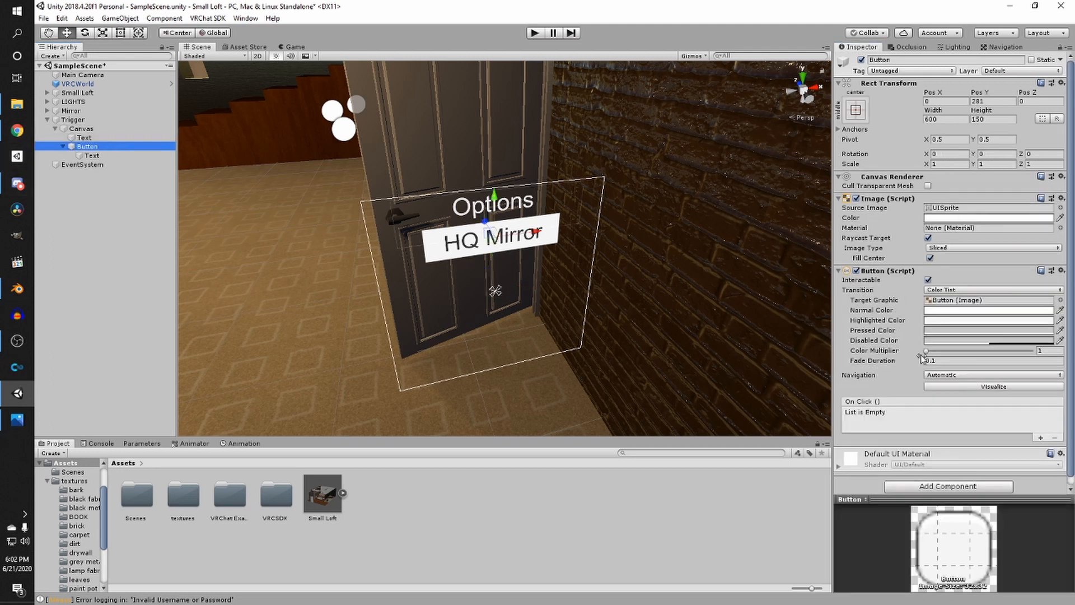
pyautogui.scroll(-1, 921, 358)
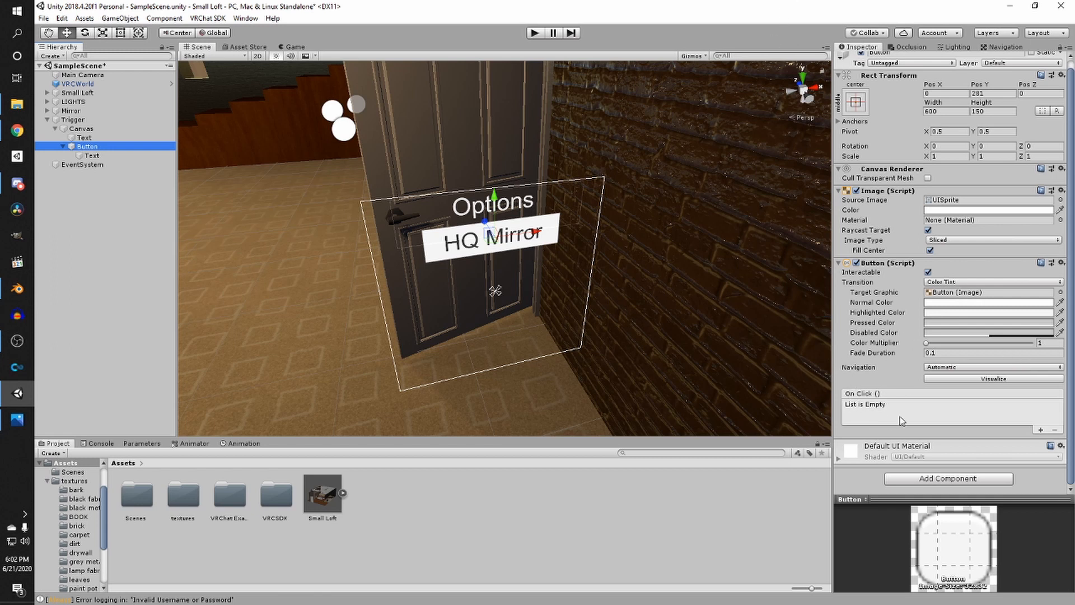
pyautogui.click(1041, 430)
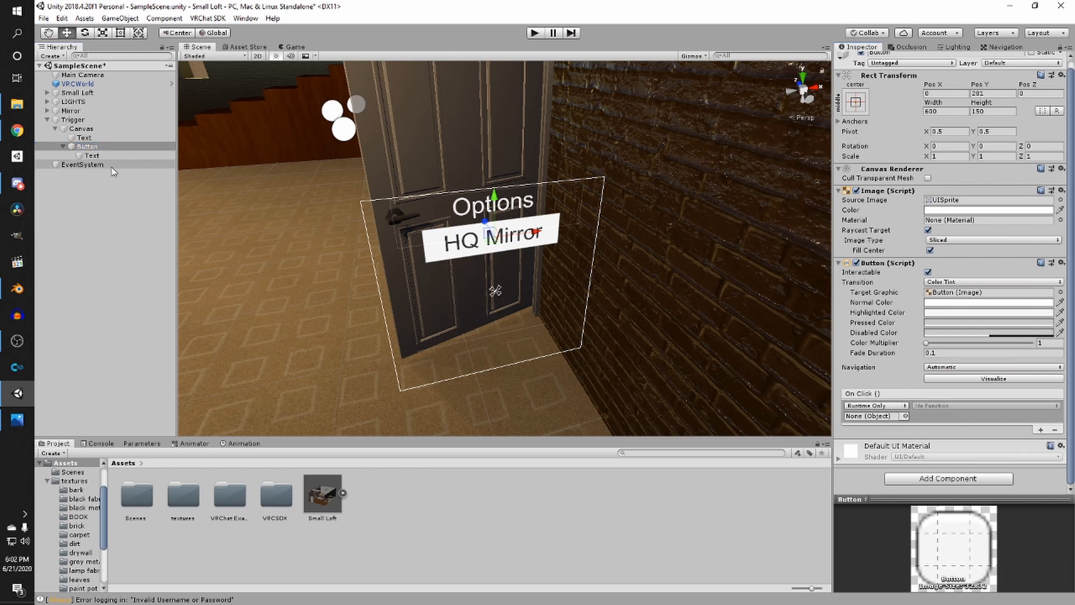
pyautogui.moveTo(76, 147); pyautogui.dragTo(869, 417)
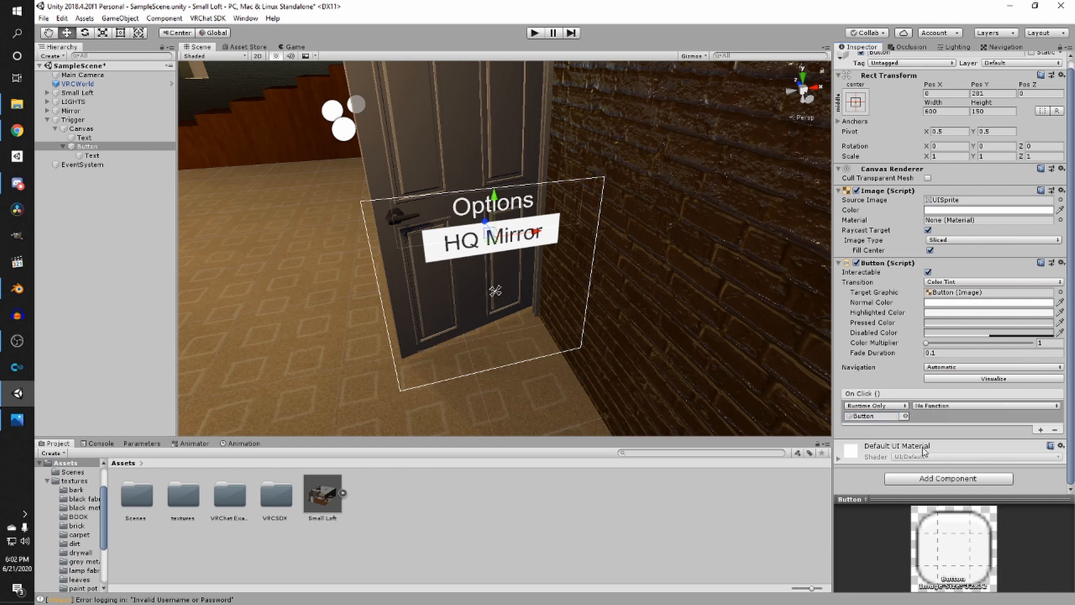
pyautogui.click(926, 405)
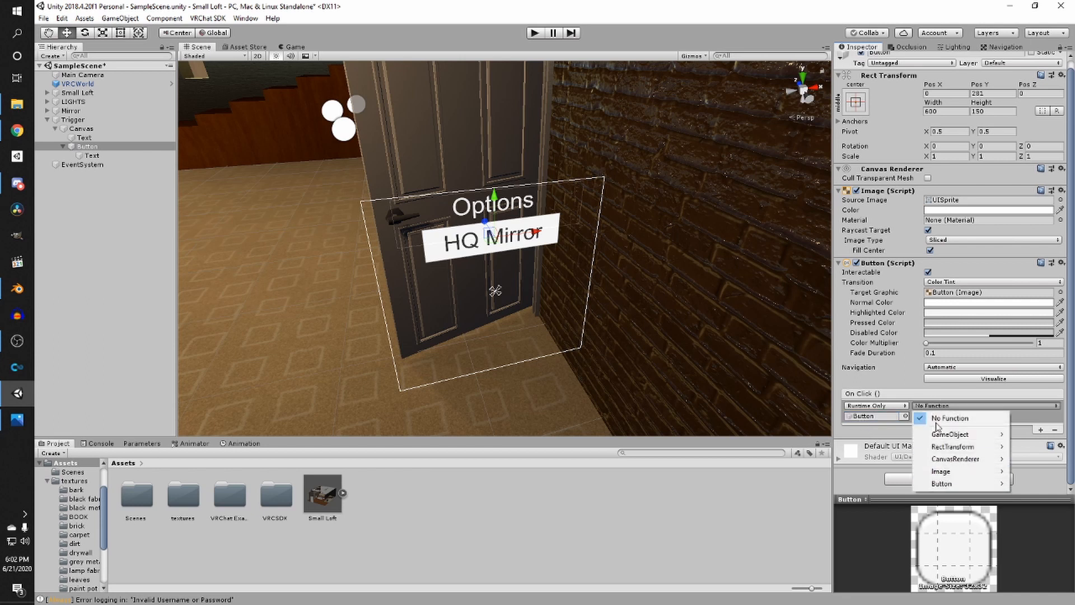
pyautogui.click(882, 433)
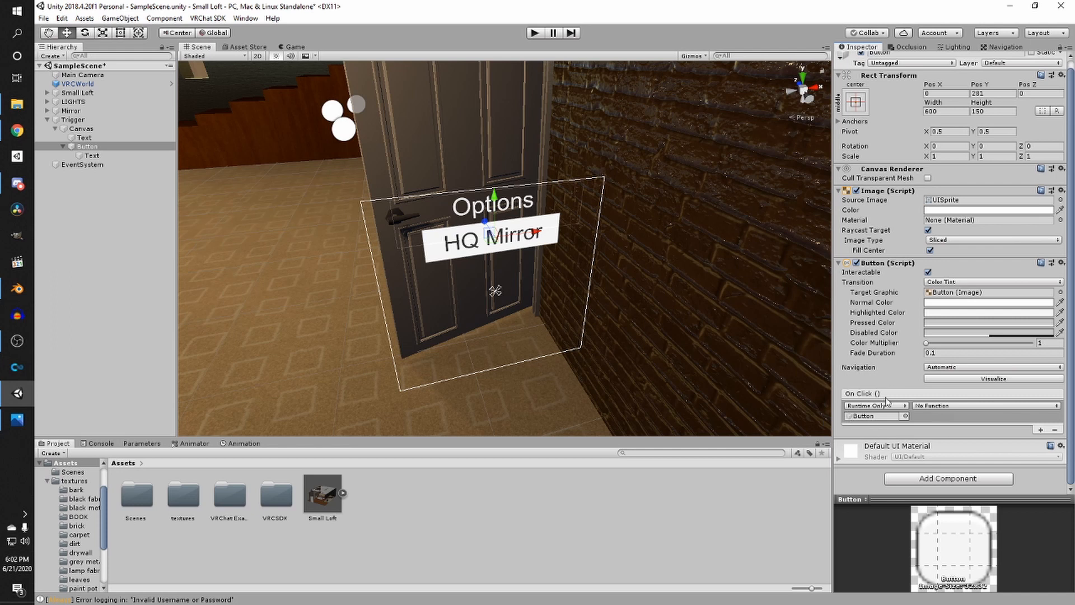
pyautogui.click(947, 406)
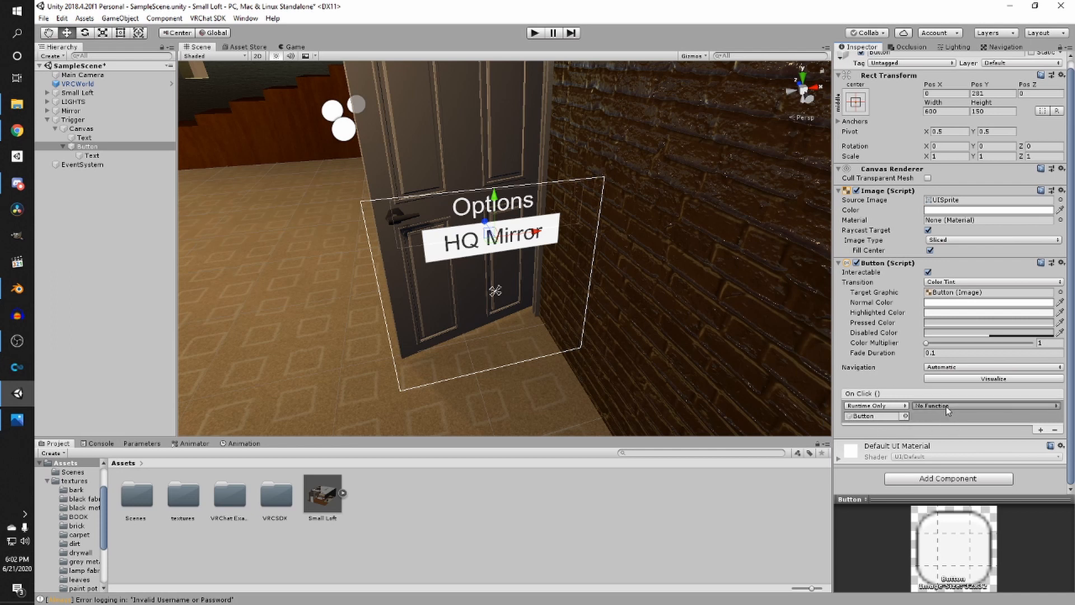
pyautogui.click(901, 380)
# - Add a VRC_Trigger component to the Button and add a Custom trigger to it
pyautogui.click(971, 480)
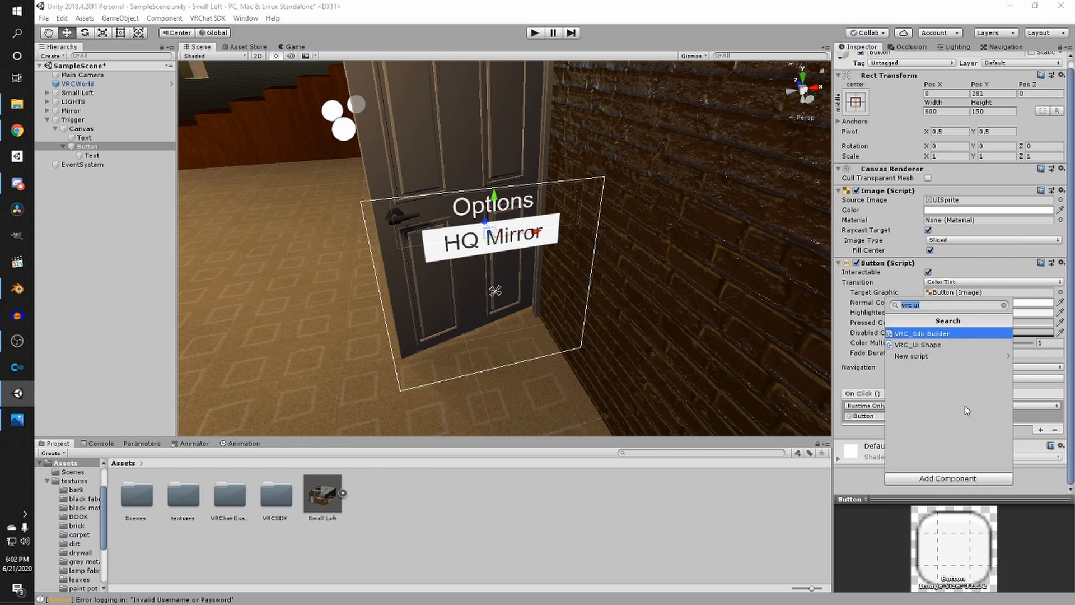
pyautogui.write('vrc trigg')
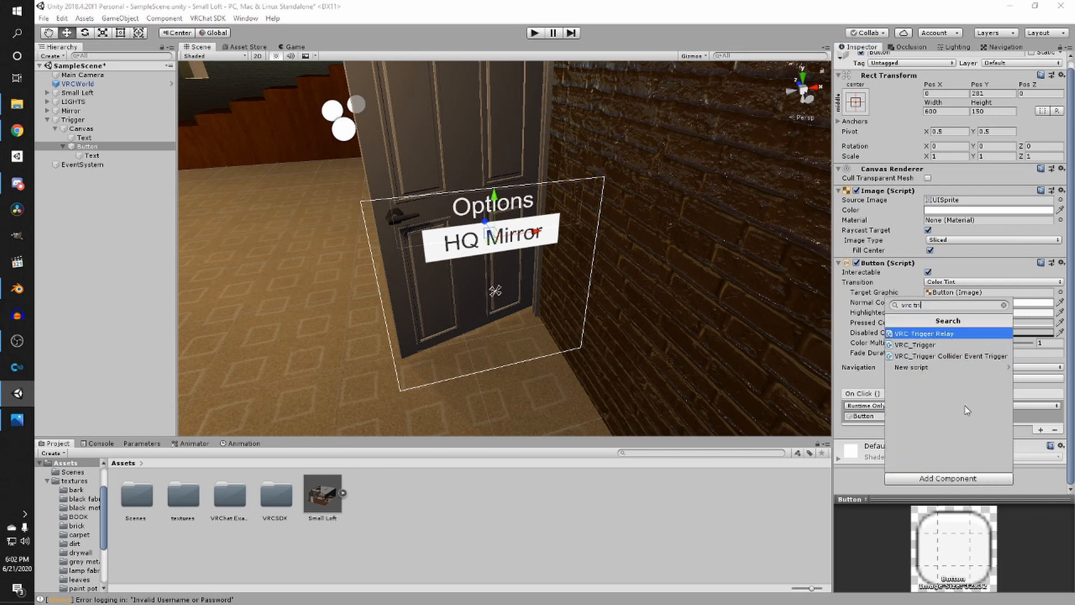
pyautogui.click(936, 344)
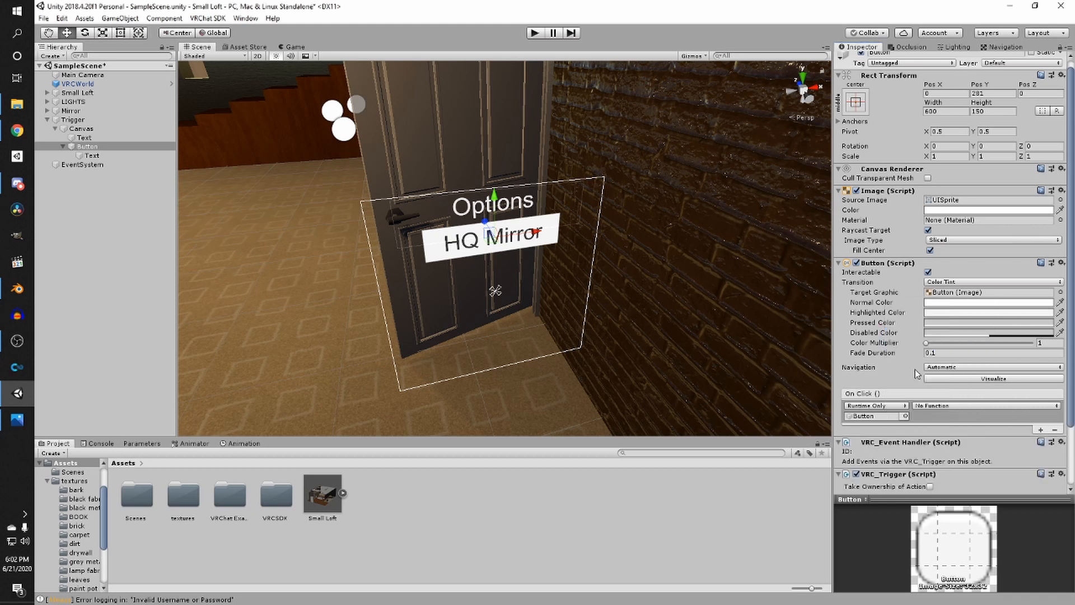
pyautogui.scroll(-3, 986, 475)
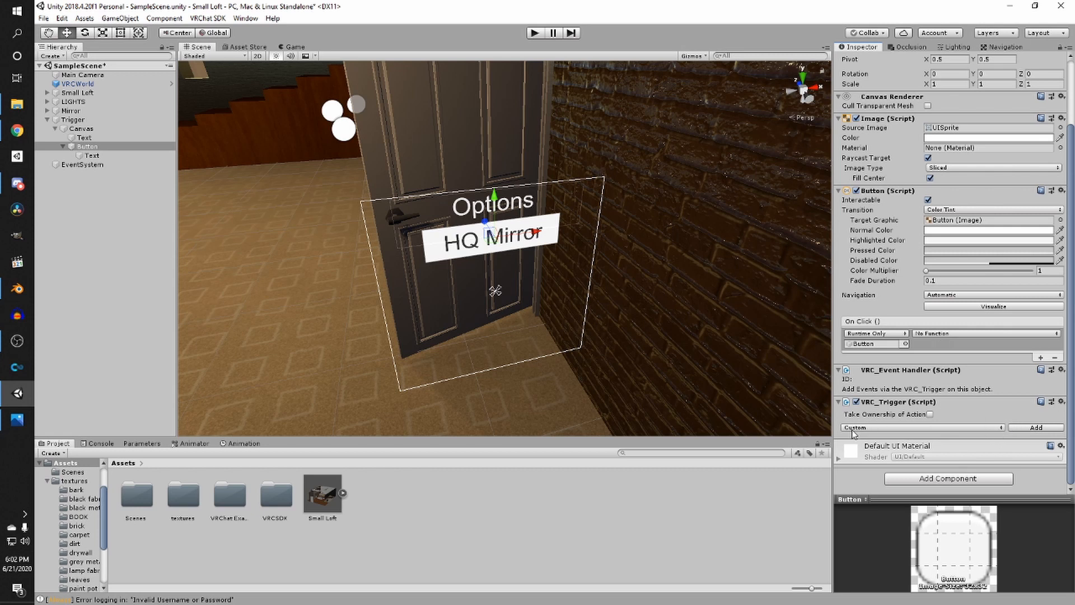
pyautogui.click(1036, 428)
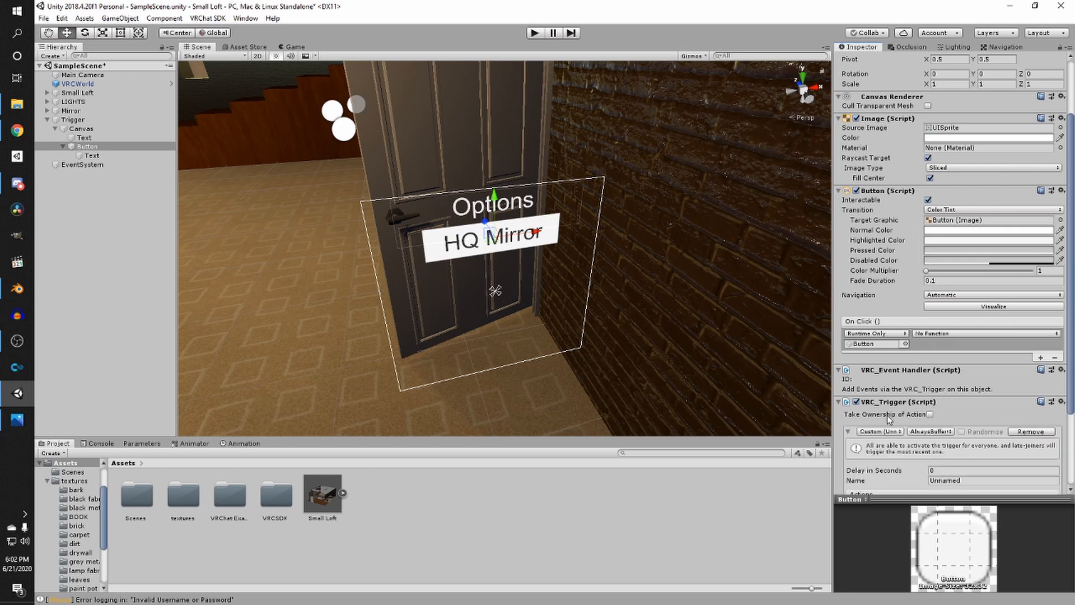
# - Set the On Click function to VRC_Trigger's ExecuteCustomTrigger
pyautogui.click(939, 334)
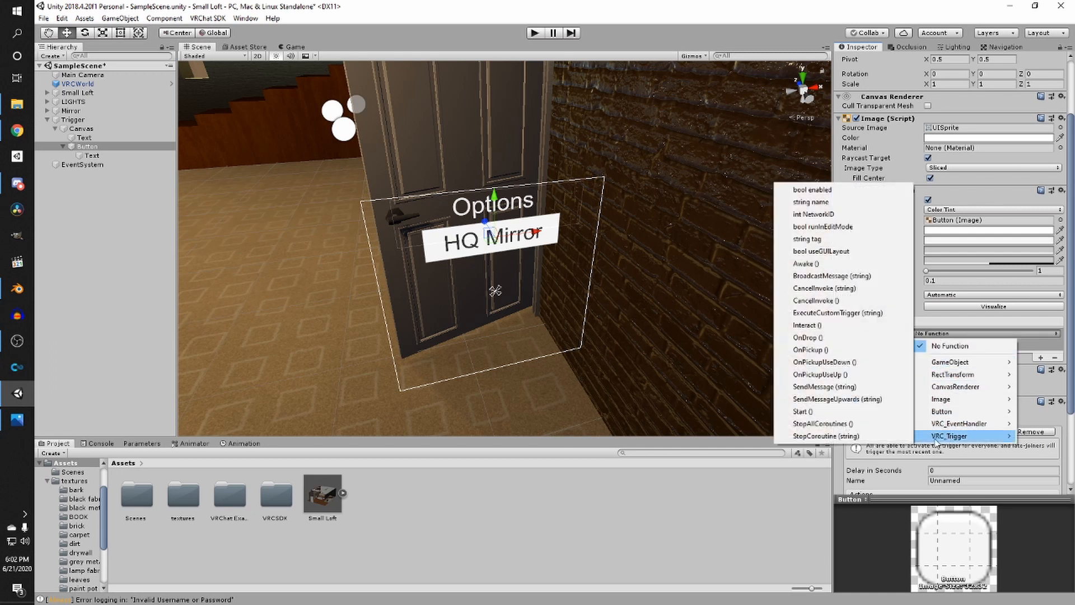
pyautogui.click(861, 314)
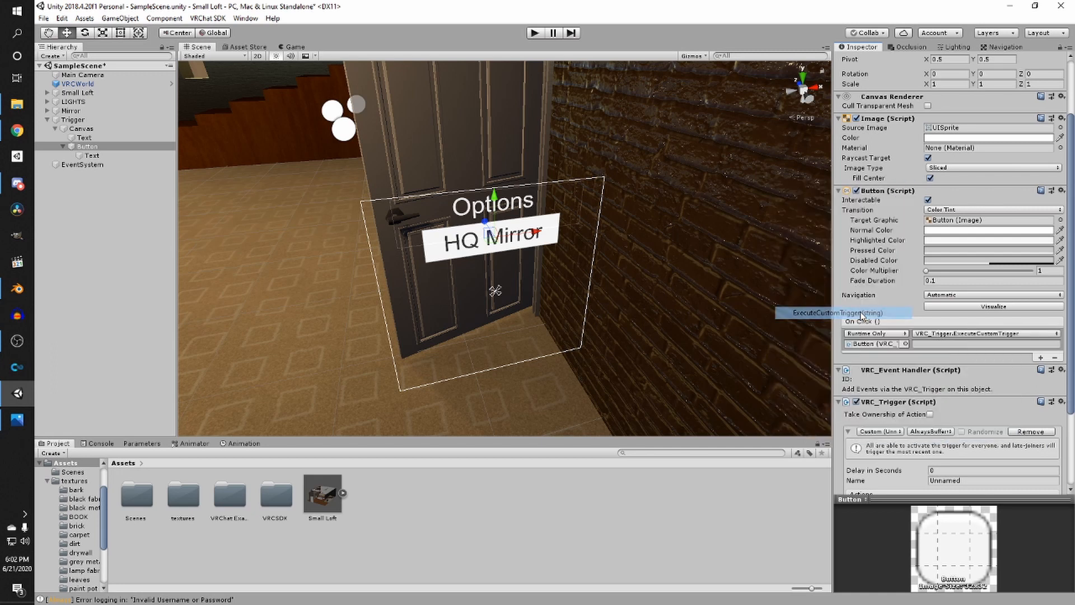
pyautogui.click(959, 334)
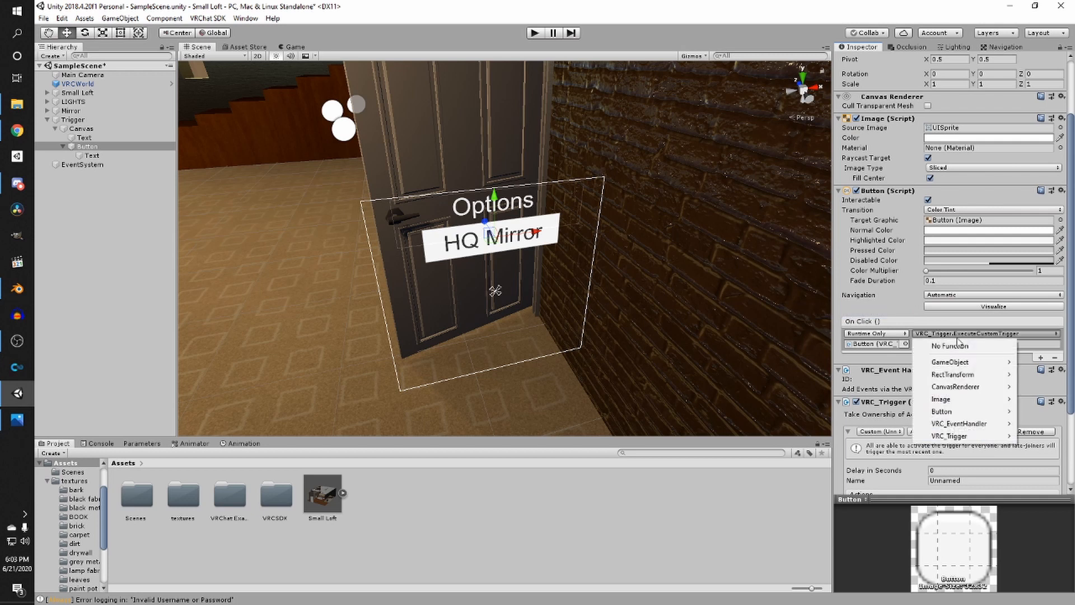
pyautogui.moveTo(960, 436)
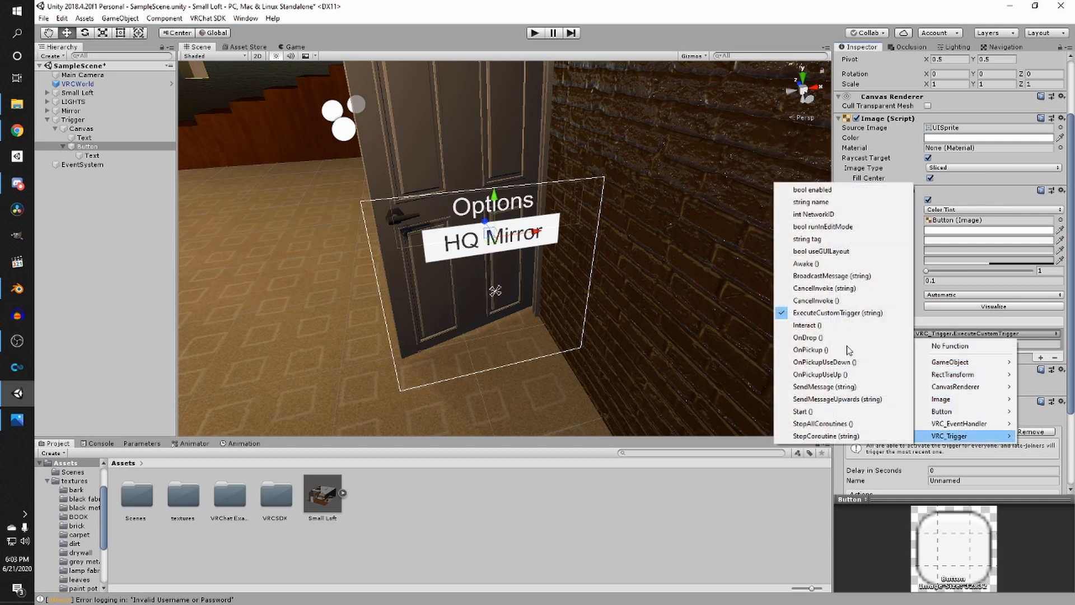
pyautogui.click(849, 314)
# - Name the custom trigger button, enter button as the On Click argument, and save the scene
pyautogui.scroll(-3, 847, 436)
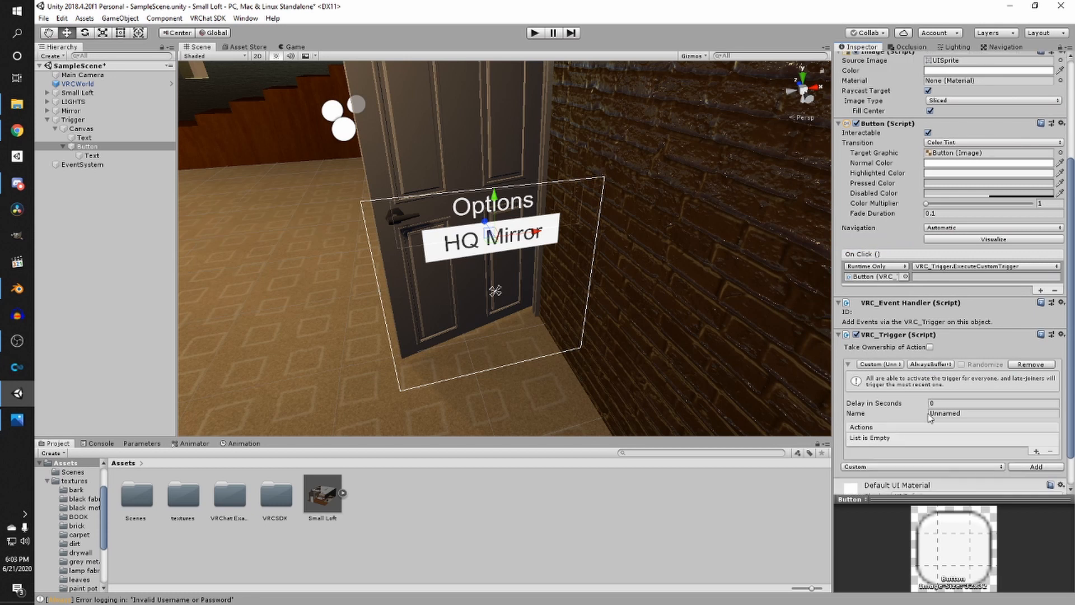
pyautogui.click(962, 416)
pyautogui.write('button')
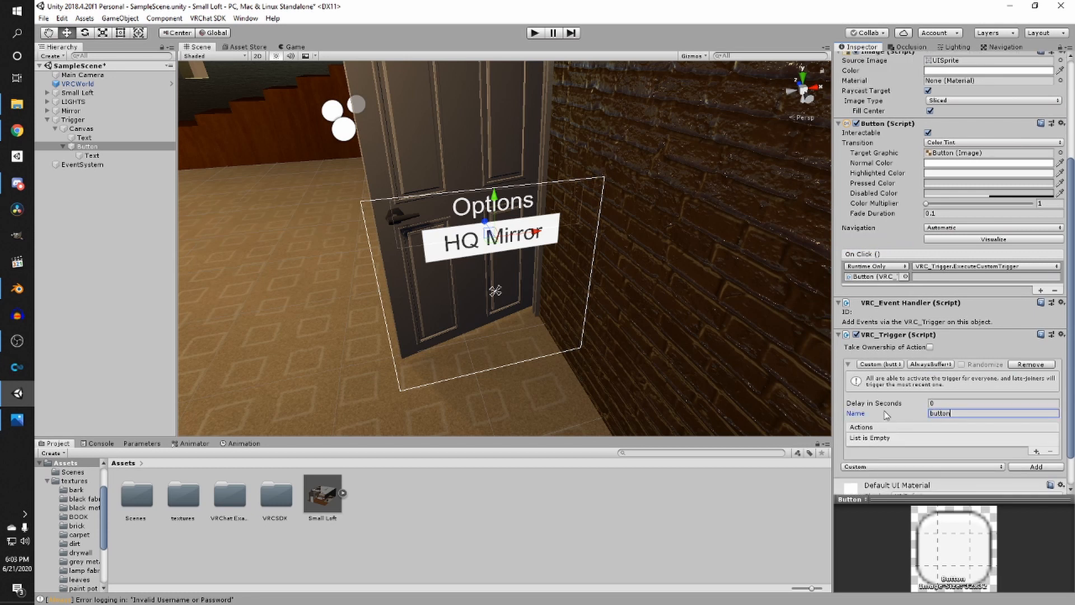
pyautogui.hotkey('ctrl', 'a')
pyautogui.click(951, 276)
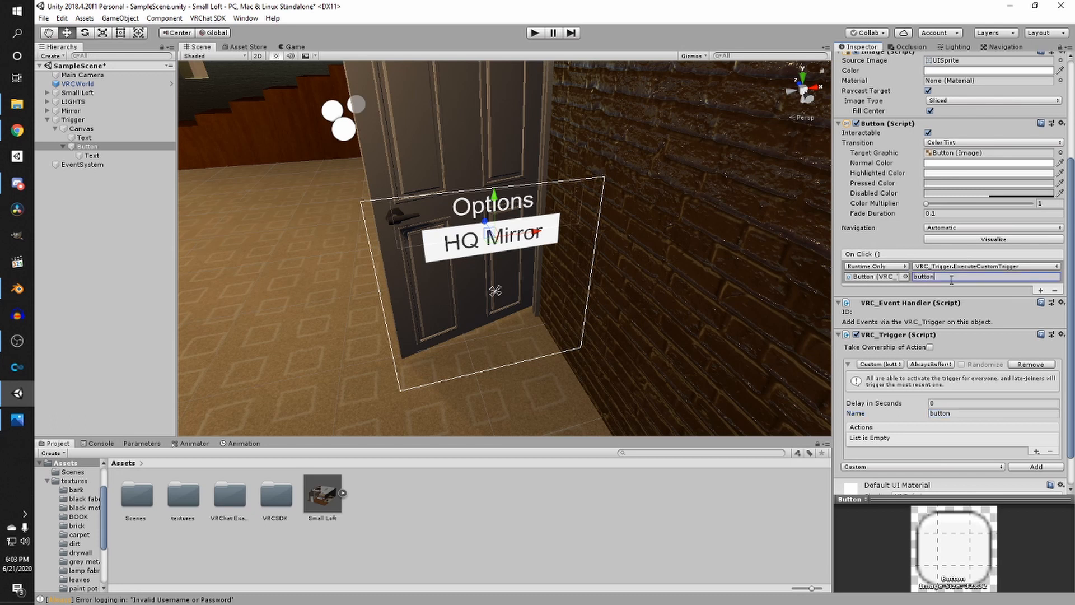
pyautogui.click(910, 405)
pyautogui.hotkey('ctrl', 's')
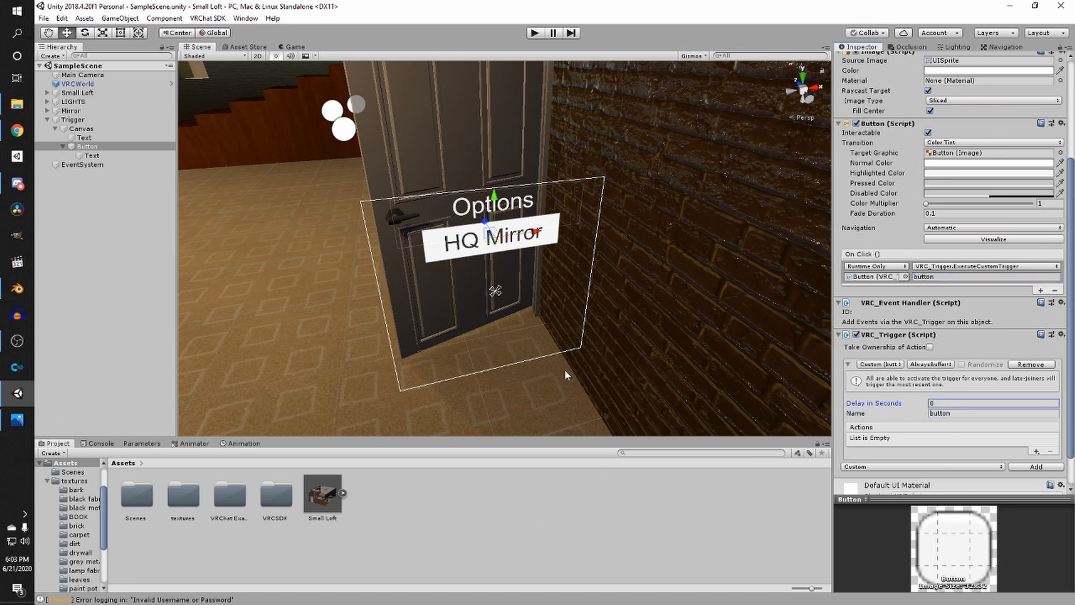
# - Duplicate the Button and move the copy just below the original
pyautogui.click(59, 147)
pyautogui.hotkey('ctrl', 'd')
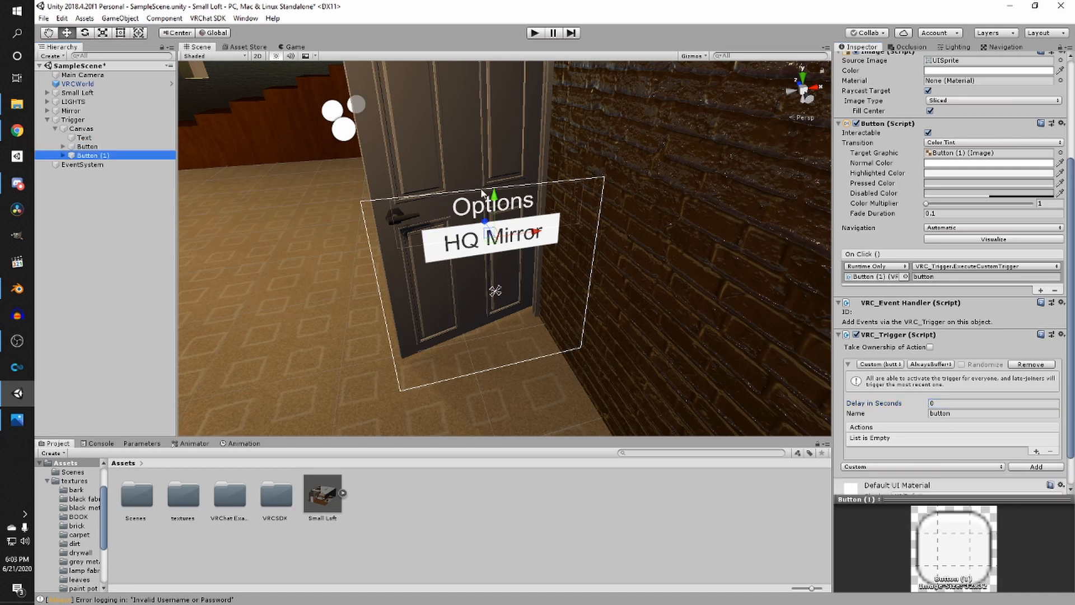
pyautogui.moveTo(495, 199); pyautogui.dragTo(495, 232)
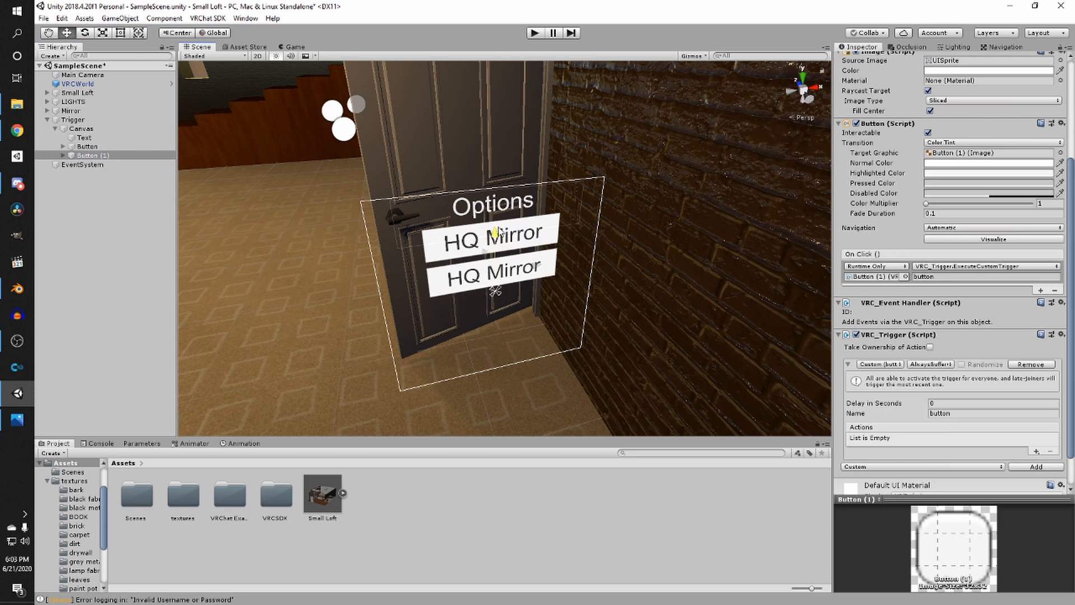
# - Change the duplicated button's label text to LQ Mirror
pyautogui.click(64, 155)
pyautogui.click(79, 164)
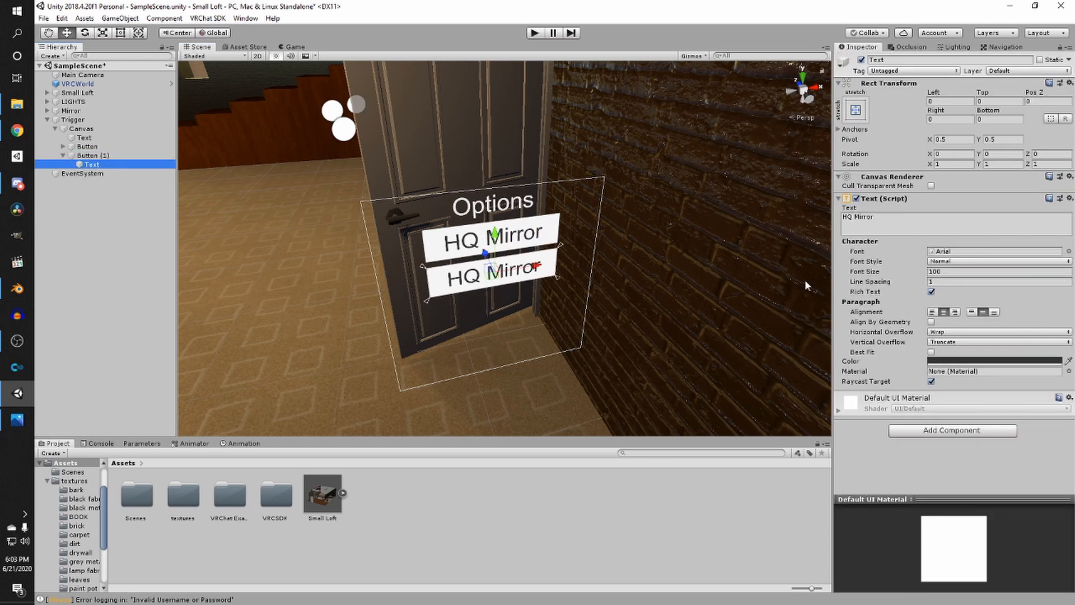
pyautogui.click(901, 227)
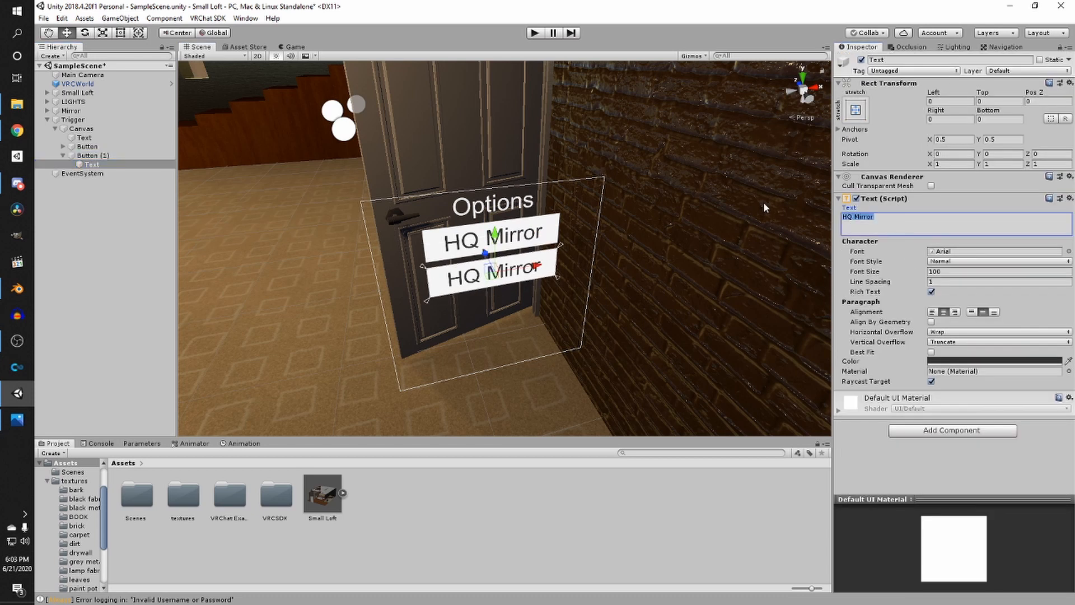
pyautogui.write('LQ MIRR')
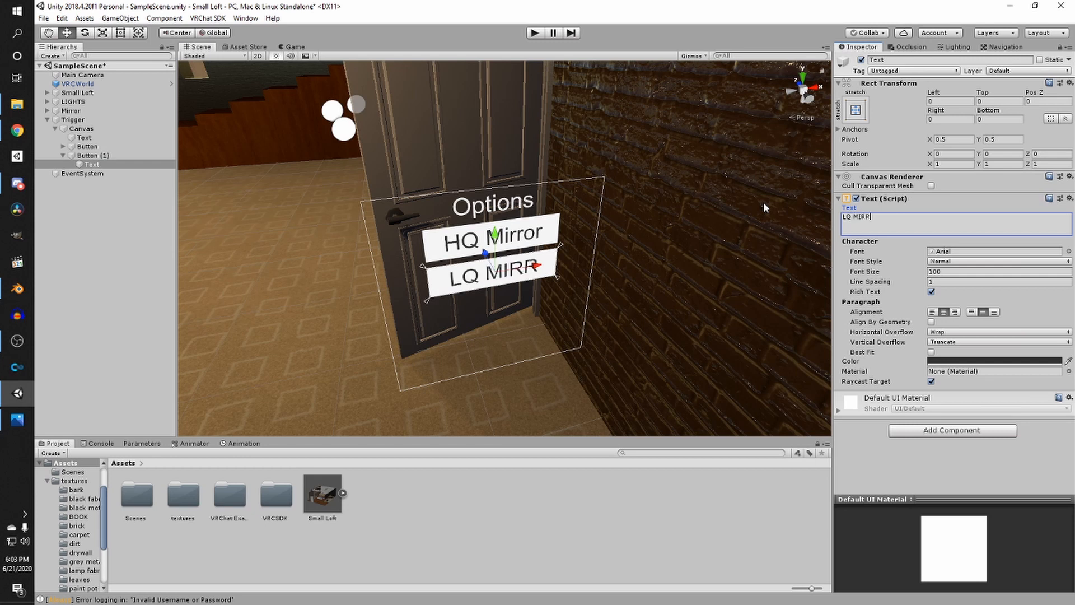
pyautogui.press('BackSpace')
pyautogui.press('BackSpace')
pyautogui.write('irror')
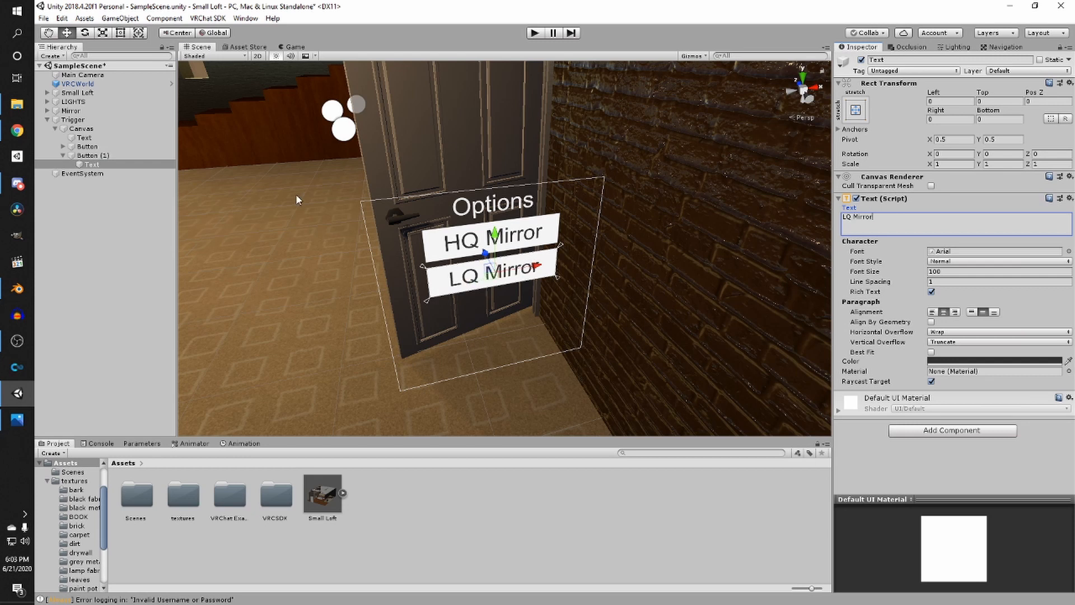
# - Duplicate the LQ Mirror button and move the copy just below it
pyautogui.click(62, 155)
pyautogui.click(90, 156)
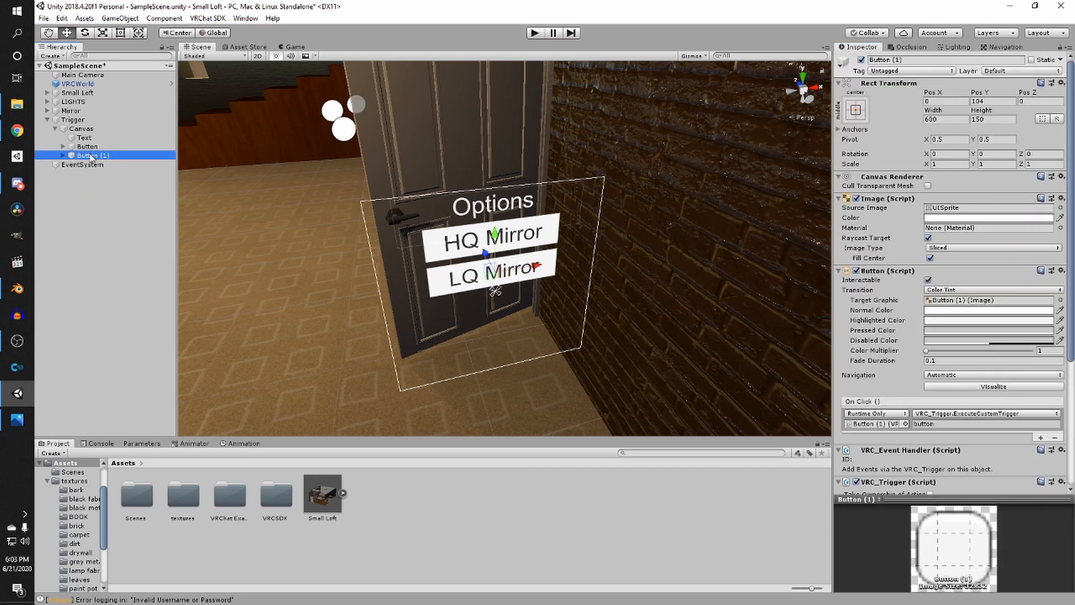
pyautogui.hotkey('ctrl', 'd')
pyautogui.click(63, 164)
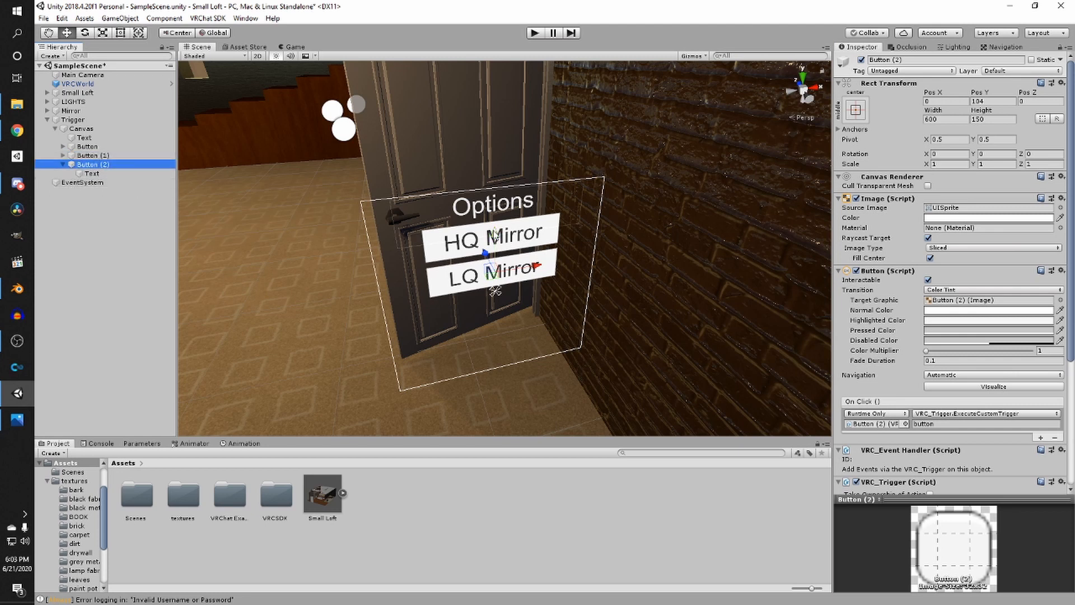
pyautogui.moveTo(494, 236); pyautogui.dragTo(494, 268)
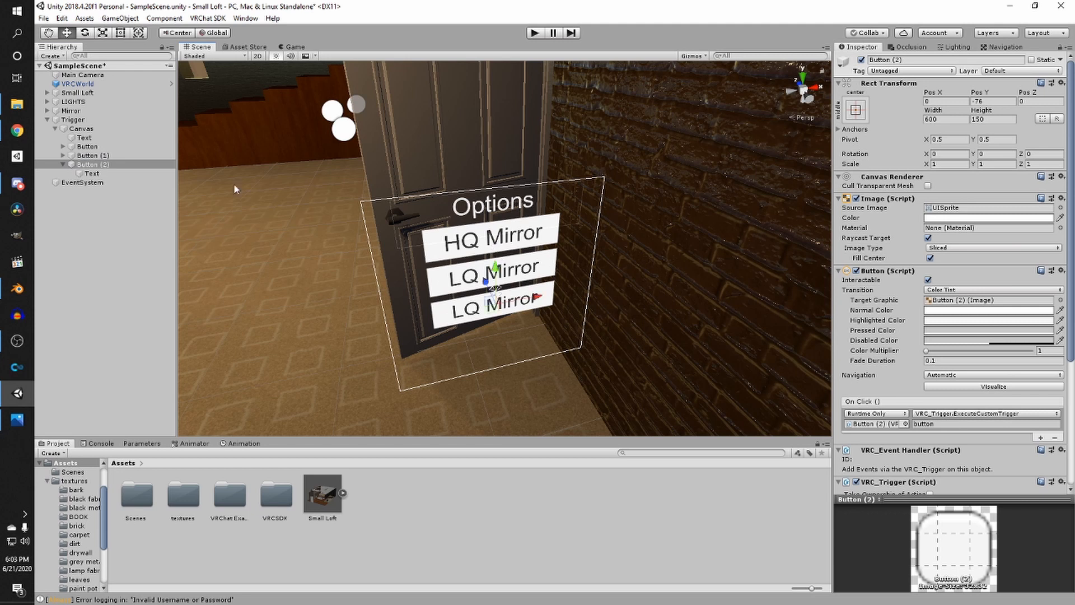
# - Relabel the third button Post Processing and set its font size to 75
pyautogui.click(92, 173)
pyautogui.click(945, 224)
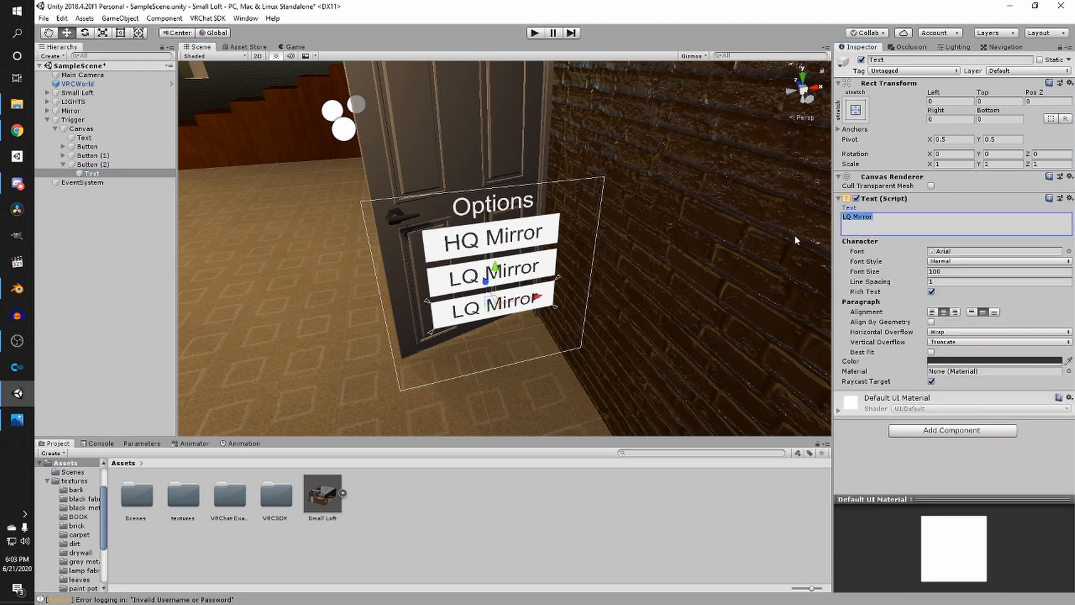
pyautogui.write('Post P')
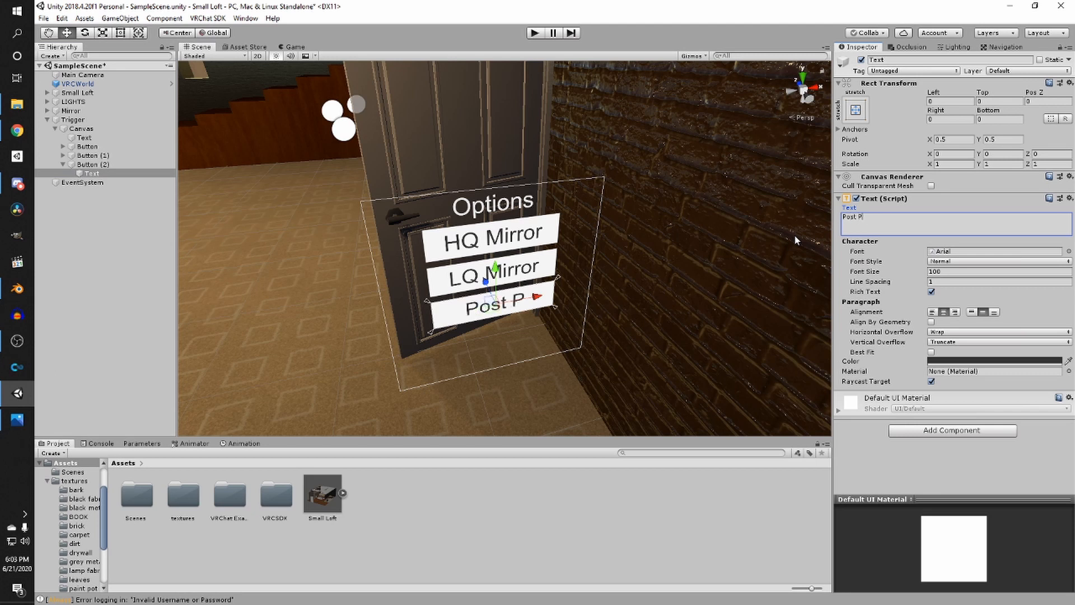
pyautogui.write('rocessing')
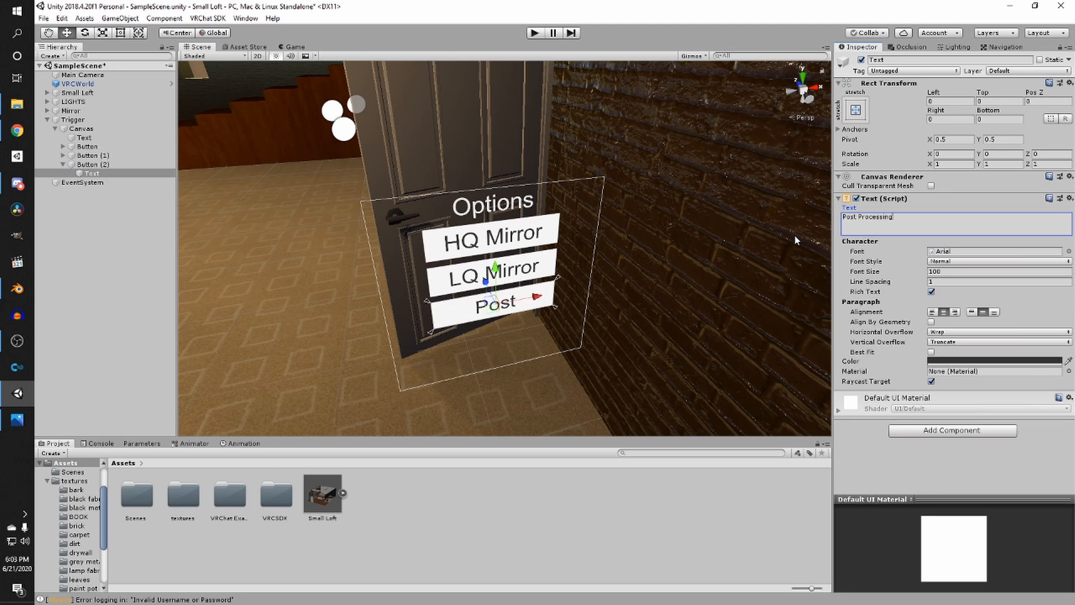
pyautogui.click(903, 276)
pyautogui.write('50')
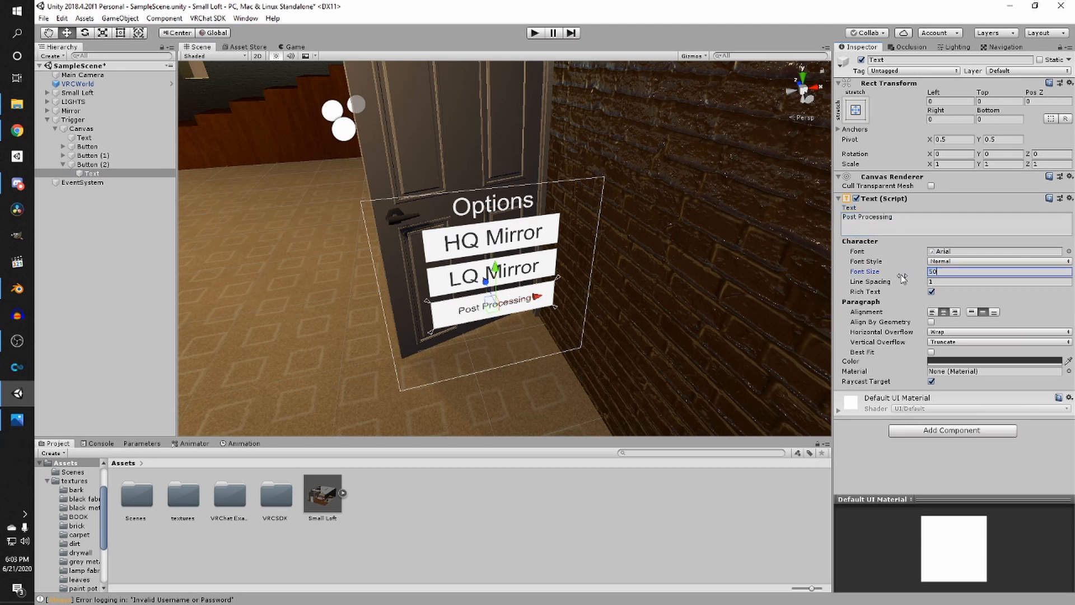
pyautogui.moveTo(944, 275); pyautogui.dragTo(880, 274)
pyautogui.write('75')
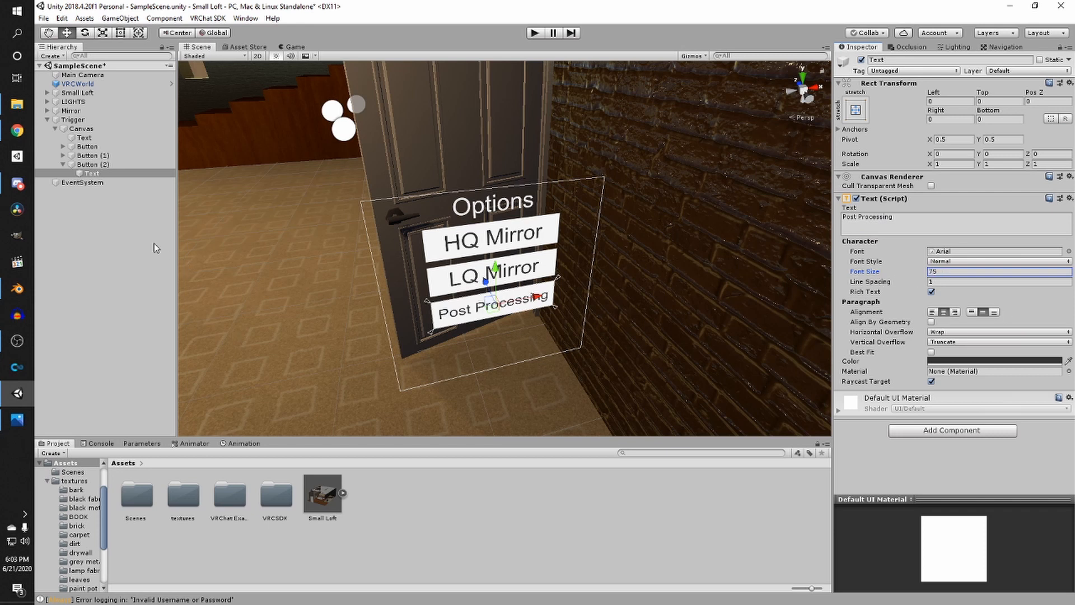
# - Survey the room to locate the options menu and focus on the first button
pyautogui.click(135, 240)
pyautogui.moveTo(356, 212); pyautogui.dragTo(129, 235, button='right')
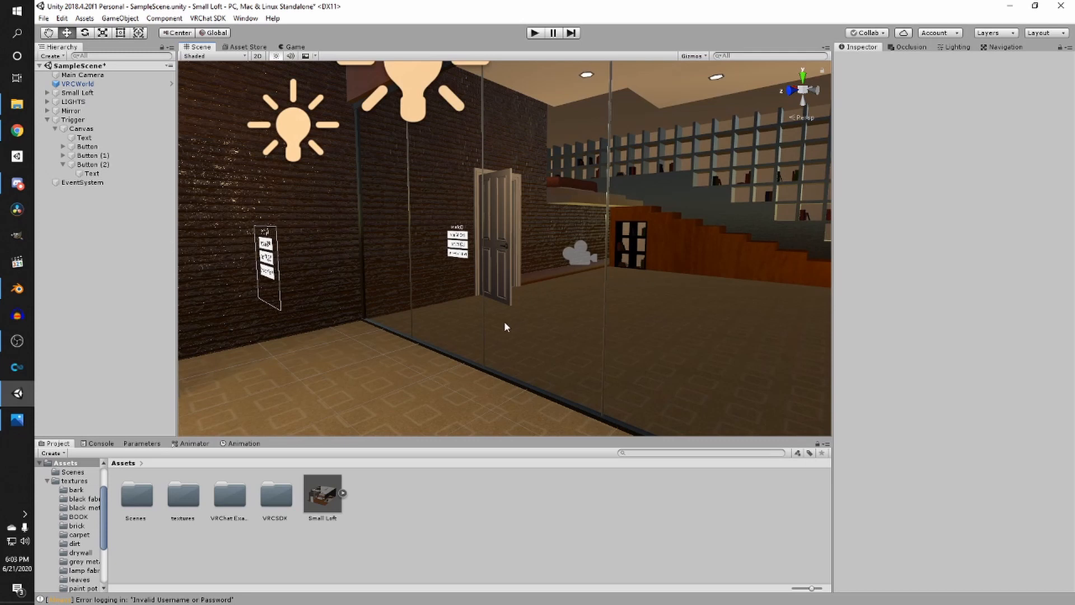
pyautogui.moveTo(504, 321); pyautogui.dragTo(352, 312, button='right')
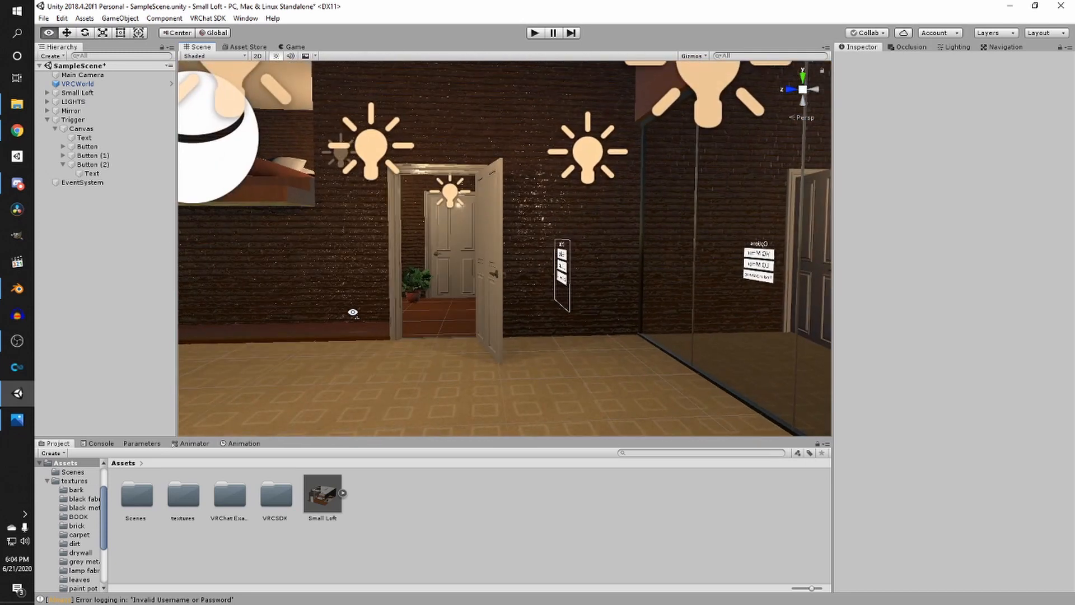
pyautogui.scroll(3, 400, 310)
pyautogui.moveTo(412, 311); pyautogui.dragTo(559, 360, button='middle')
pyautogui.scroll(3, 559, 360)
pyautogui.scroll(-3, 657, 377)
pyautogui.moveTo(657, 377); pyautogui.dragTo(499, 367, button='middle')
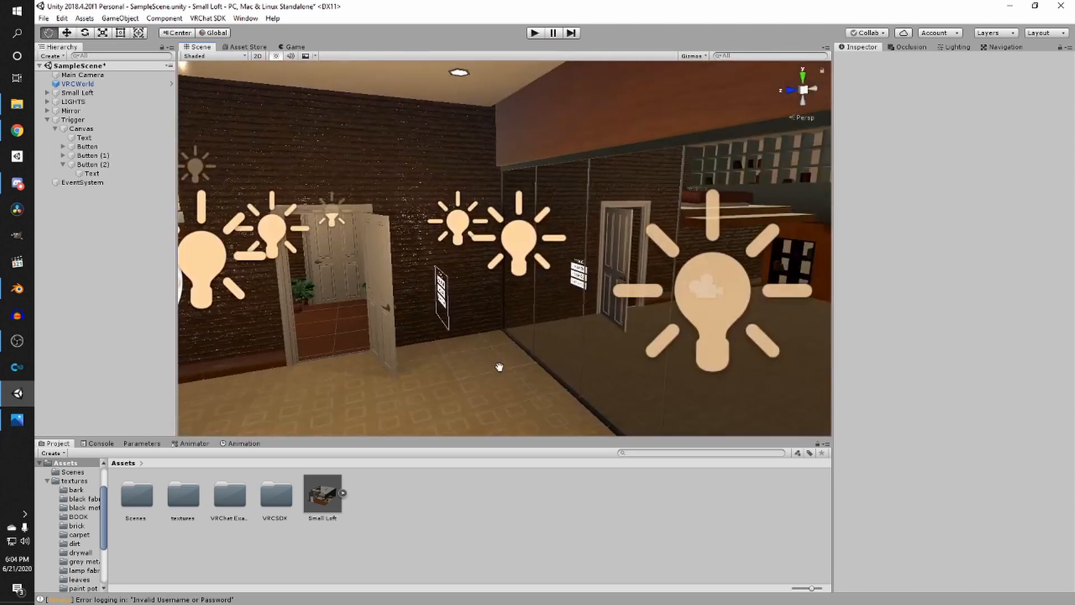
pyautogui.scroll(2, 485, 356)
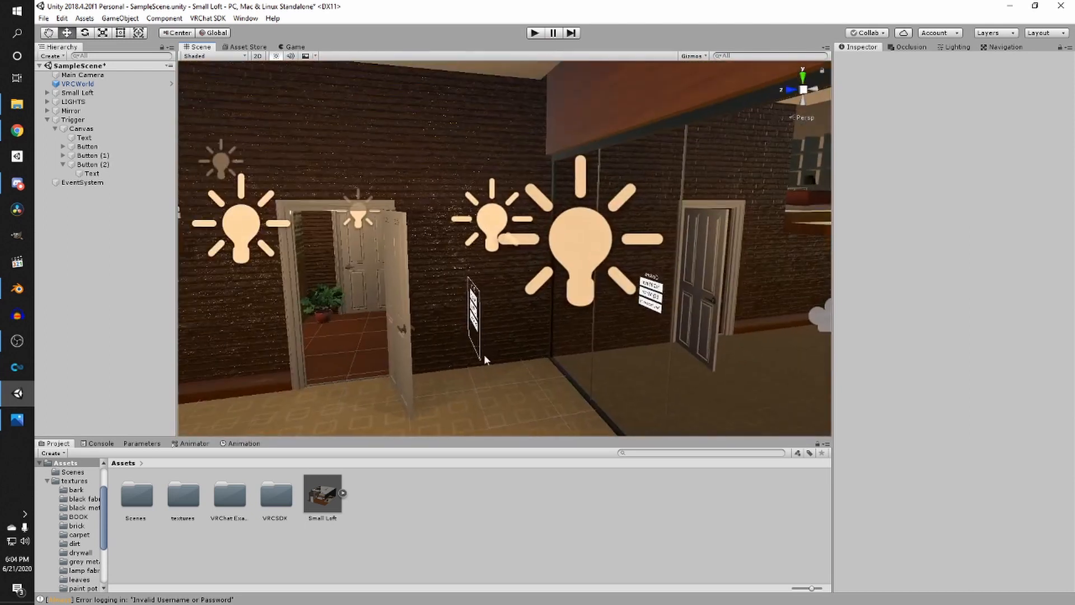
pyautogui.click(62, 164)
pyautogui.click(89, 146)
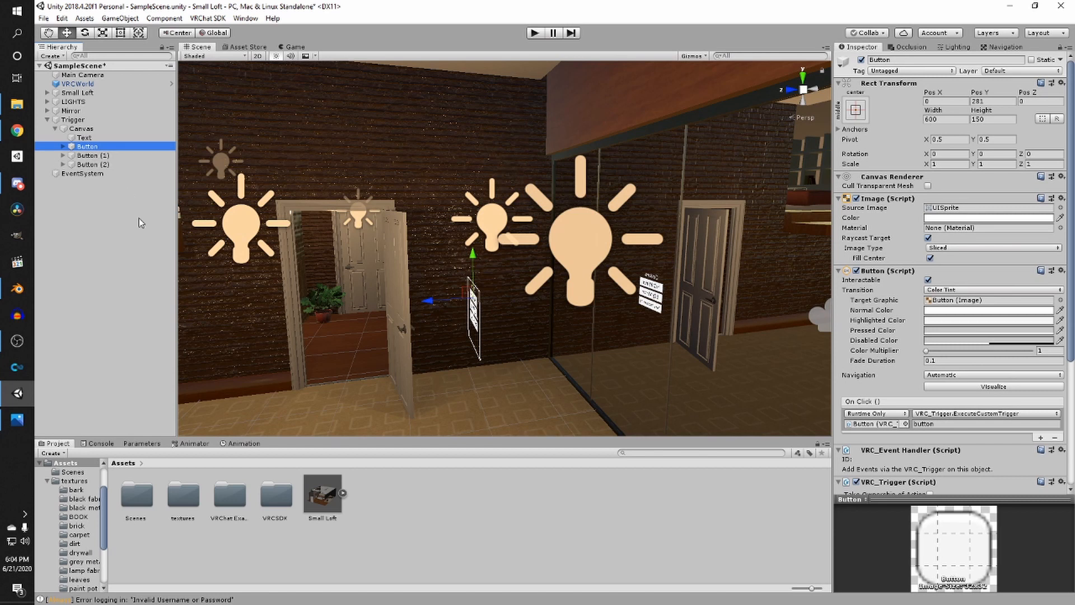
pyautogui.press('f')
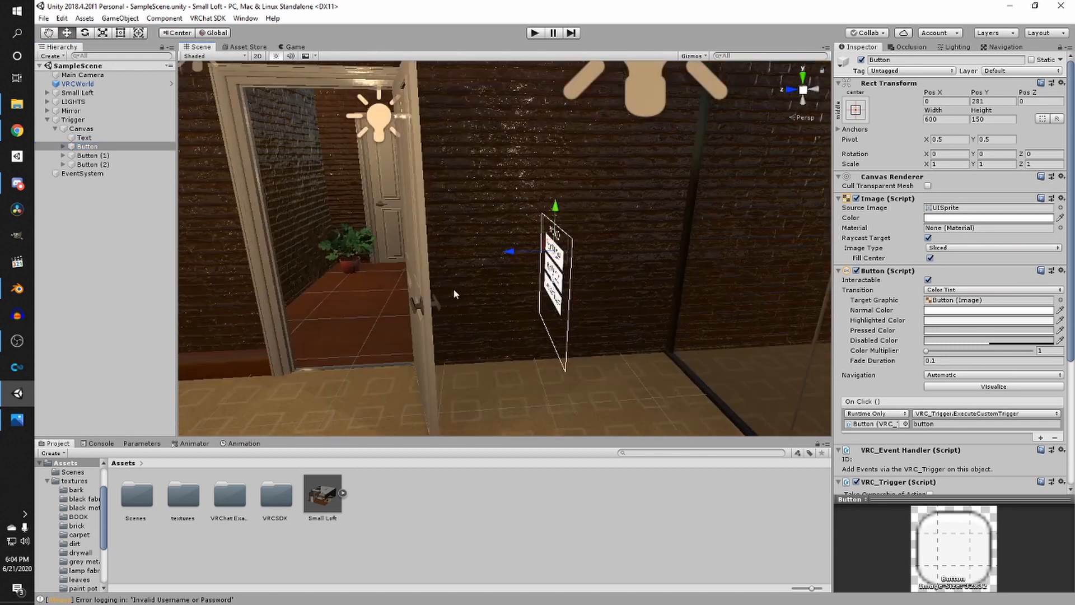
# - Rotate the Canvas about 90 degrees and reposition it flat against the wall beside the door
pyautogui.click(81, 128)
pyautogui.press('f')
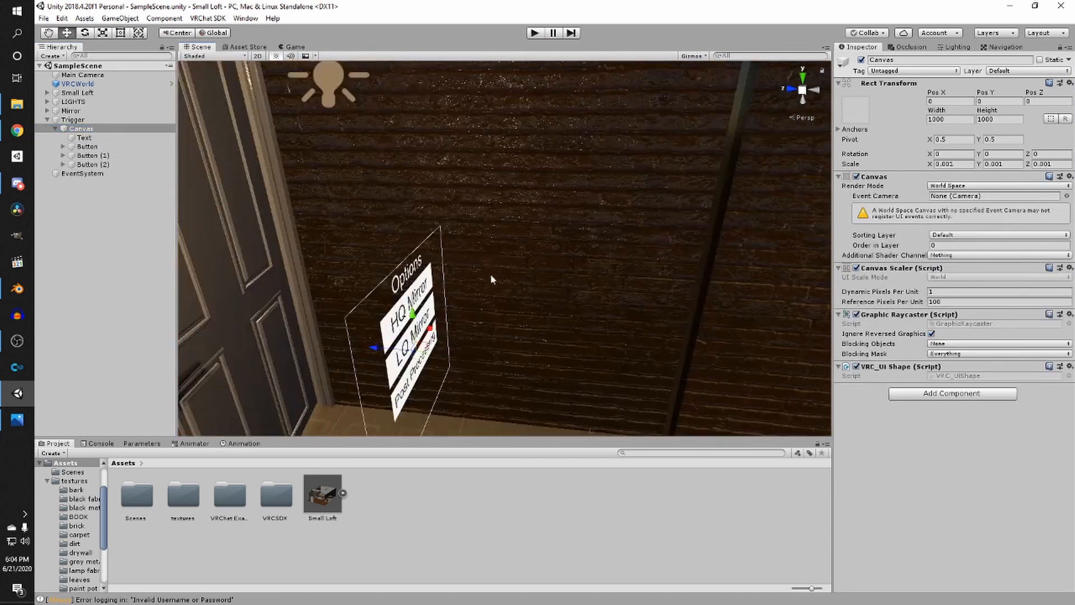
pyautogui.moveTo(439, 323); pyautogui.dragTo(494, 280)
pyautogui.press('e')
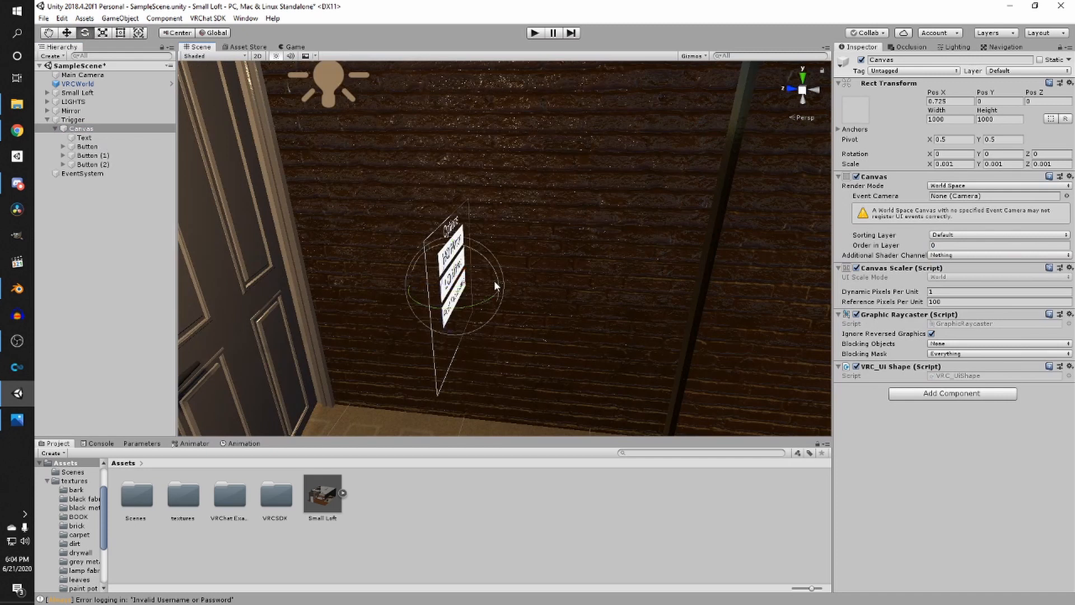
pyautogui.moveTo(485, 301); pyautogui.dragTo(378, 294)
pyautogui.press('w')
pyautogui.moveTo(414, 298); pyautogui.dragTo(479, 333, button='right')
pyautogui.press('w')
pyautogui.moveTo(452, 280); pyautogui.dragTo(469, 267)
pyautogui.moveTo(469, 267); pyautogui.dragTo(422, 271, button='right')
pyautogui.moveTo(422, 271); pyautogui.dragTo(459, 294, button='middle')
pyautogui.click(536, 297)
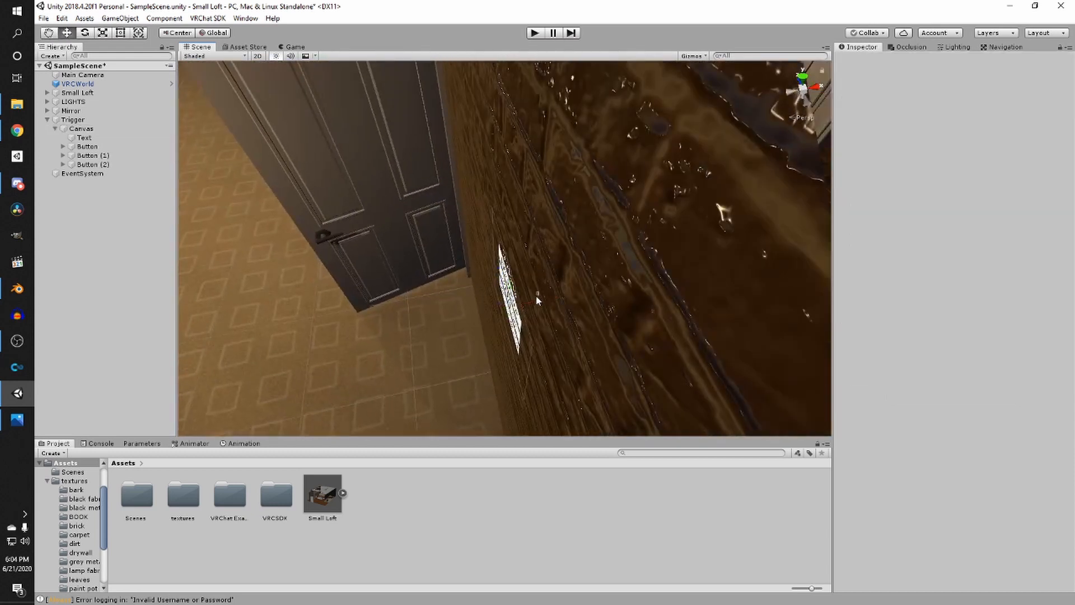
# - Enter Play mode to test the menu, focus on the Canvas, and exit Play mode
pyautogui.click(519, 283)
pyautogui.scroll(-5, 653, 289)
pyautogui.moveTo(500, 301); pyautogui.dragTo(428, 141, button='right')
pyautogui.click(625, 275)
pyautogui.scroll(4, 623, 276)
pyautogui.click(534, 34)
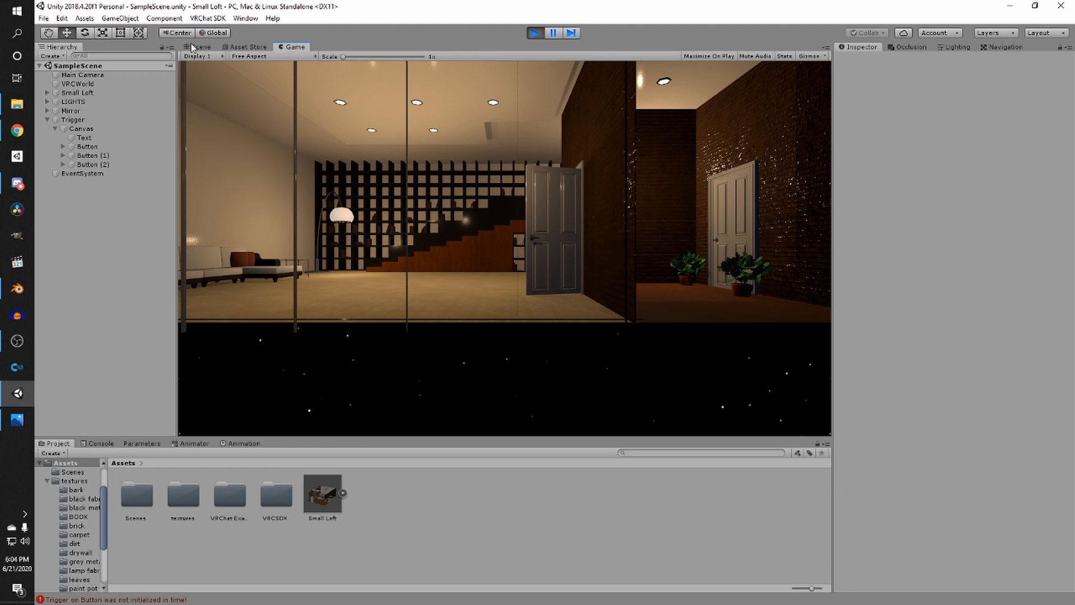
pyautogui.click(197, 47)
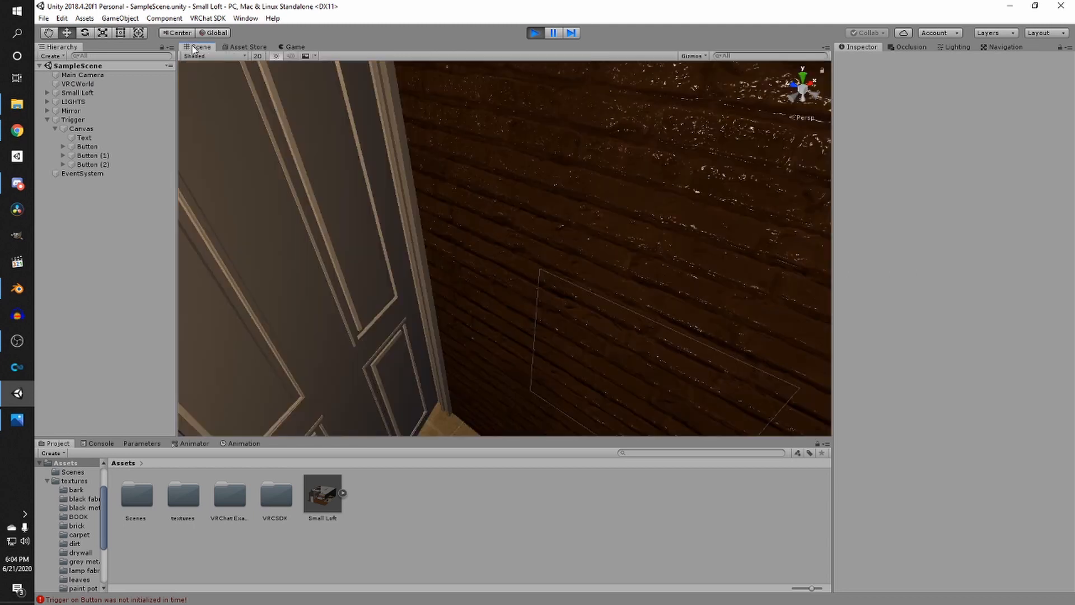
pyautogui.click(112, 130)
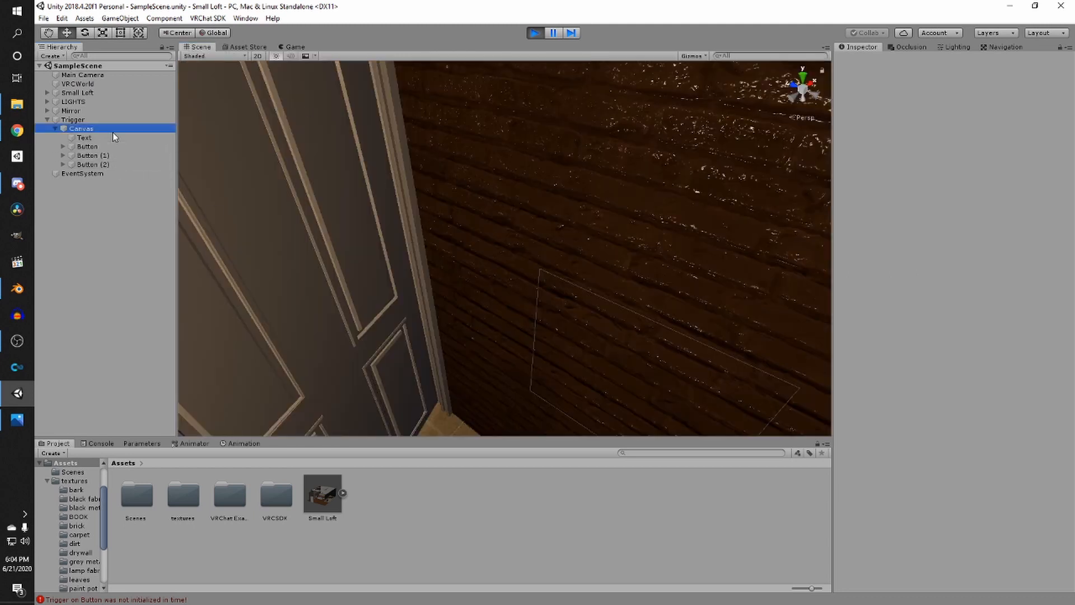
pyautogui.press('f')
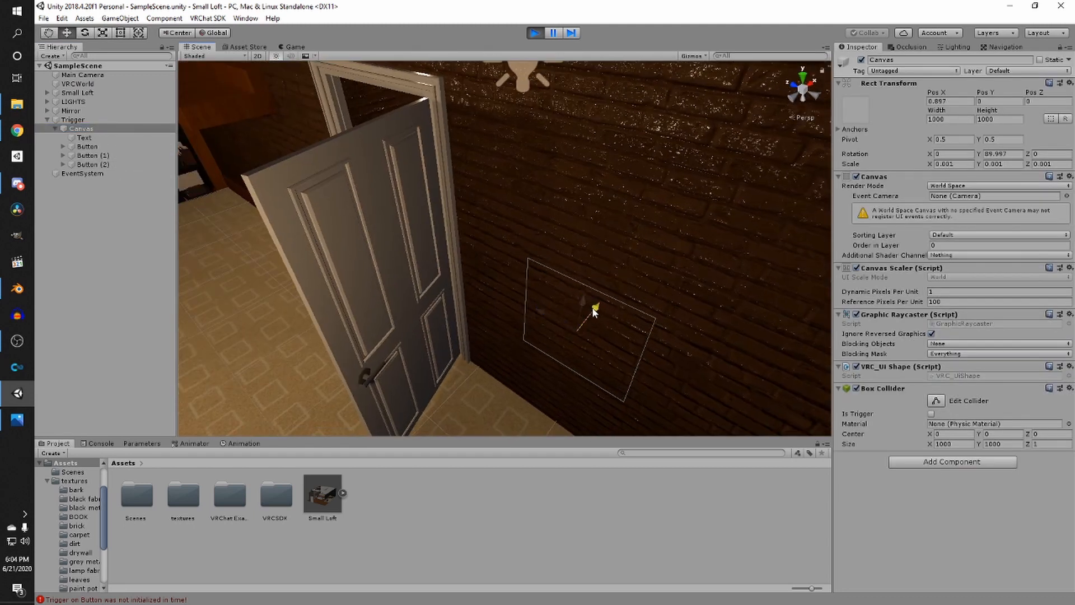
pyautogui.click(534, 33)
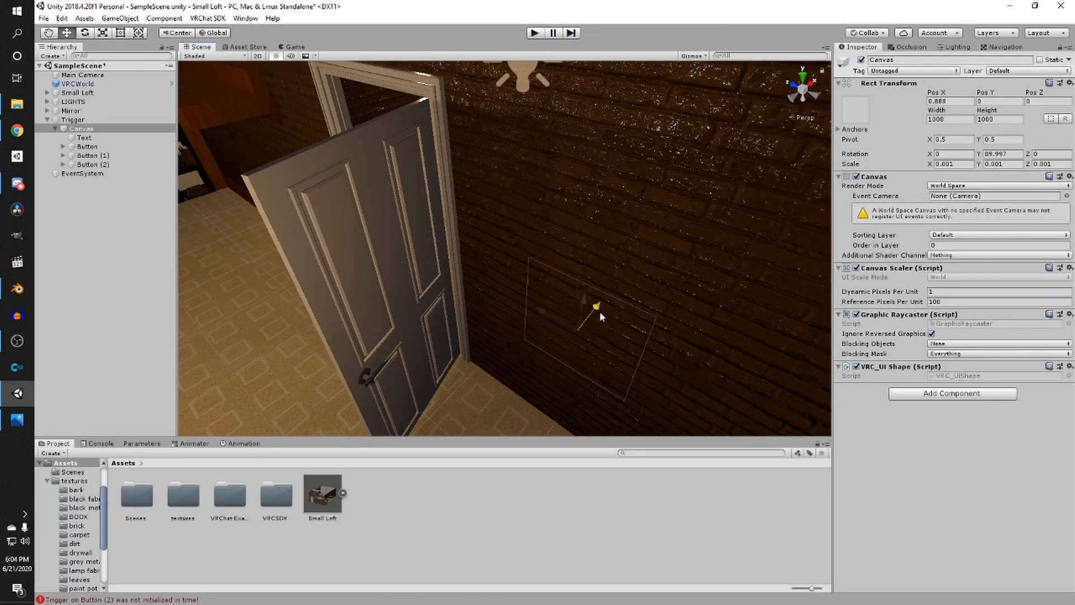
# - Move the Canvas further along the wall, away from the door
pyautogui.moveTo(599, 310); pyautogui.dragTo(592, 323)
pyautogui.moveTo(591, 323); pyautogui.dragTo(661, 115, button='right')
pyautogui.scroll(4, 471, 192)
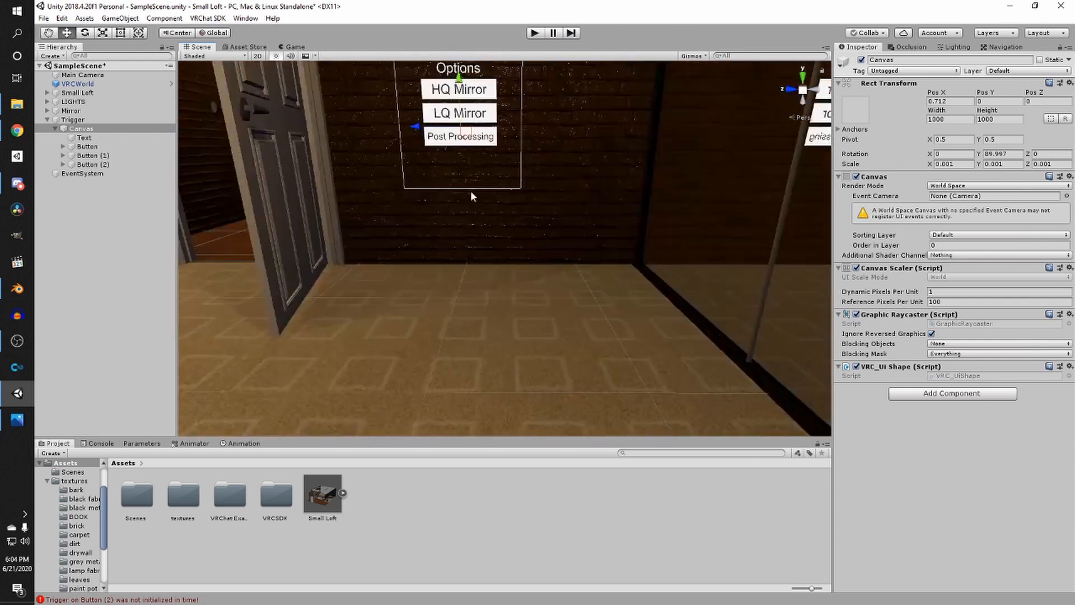
pyautogui.scroll(-2, 456, 160)
pyautogui.moveTo(454, 156); pyautogui.dragTo(565, 215, button='middle')
# - Duplicate the Post Processing button and move the copy just below it
pyautogui.click(564, 214)
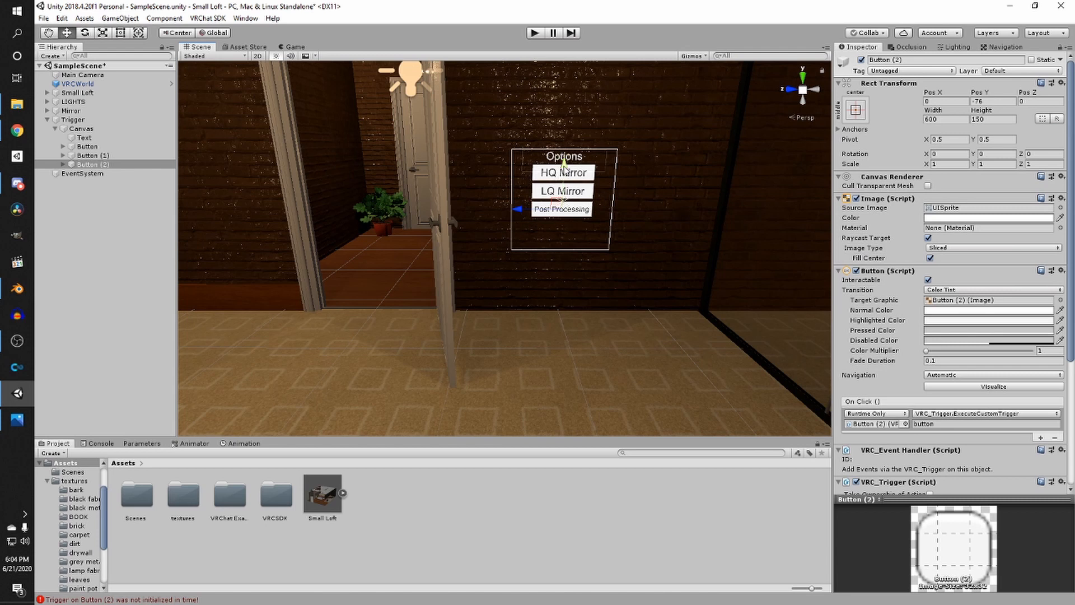
pyautogui.hotkey('ctrl', 'd')
pyautogui.moveTo(565, 163); pyautogui.dragTo(564, 180)
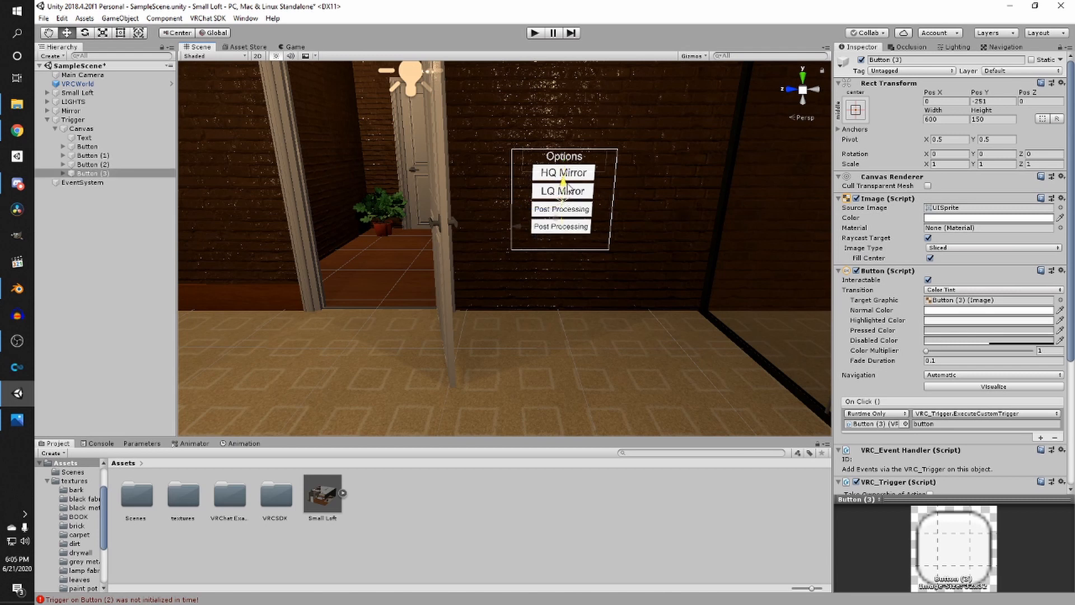
# - Relabel the fourth button BG Music and save the scene
pyautogui.click(63, 173)
pyautogui.click(89, 182)
pyautogui.click(884, 224)
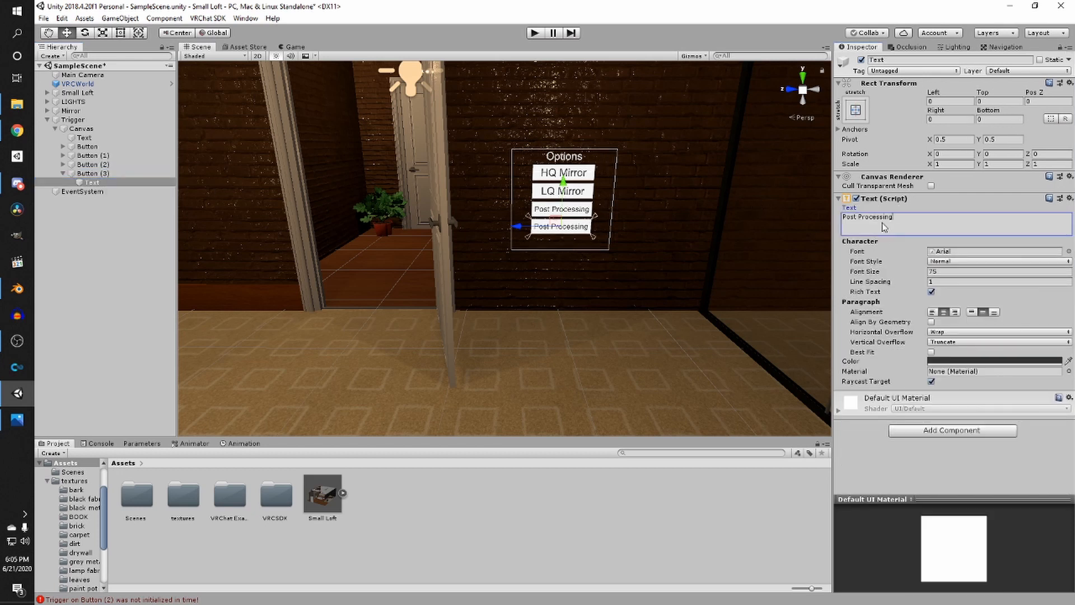
pyautogui.write('BG Music')
pyautogui.hotkey('ctrl', 's')
# - Inspect the finished four-button menu and its placement from several angles in the scene
pyautogui.scroll(5, 614, 210)
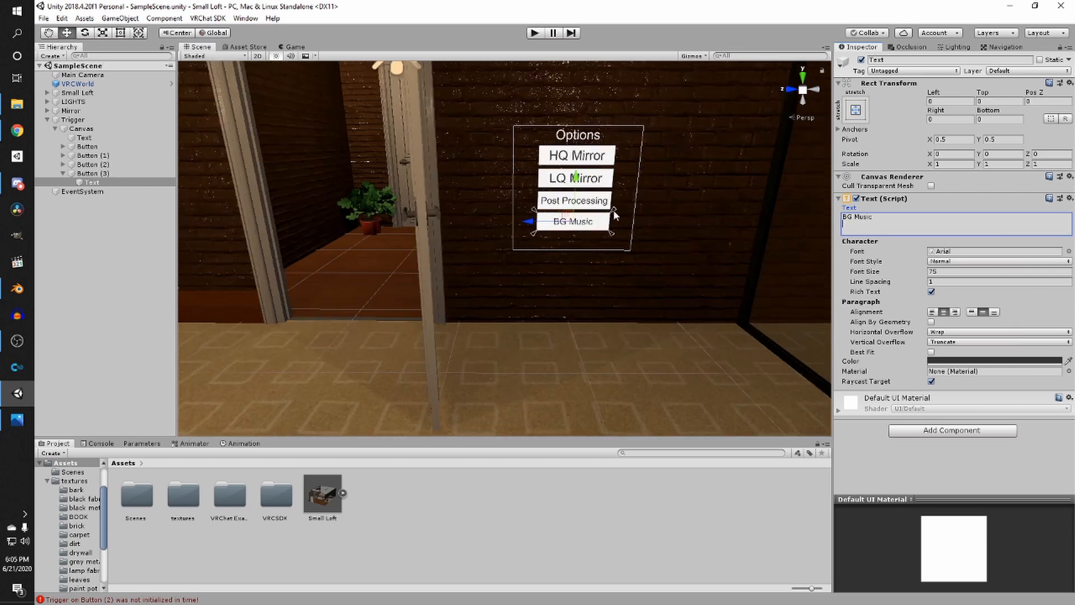
pyautogui.moveTo(613, 210); pyautogui.dragTo(534, 242, button='right')
pyautogui.scroll(-2, 564, 197)
pyautogui.click(564, 195)
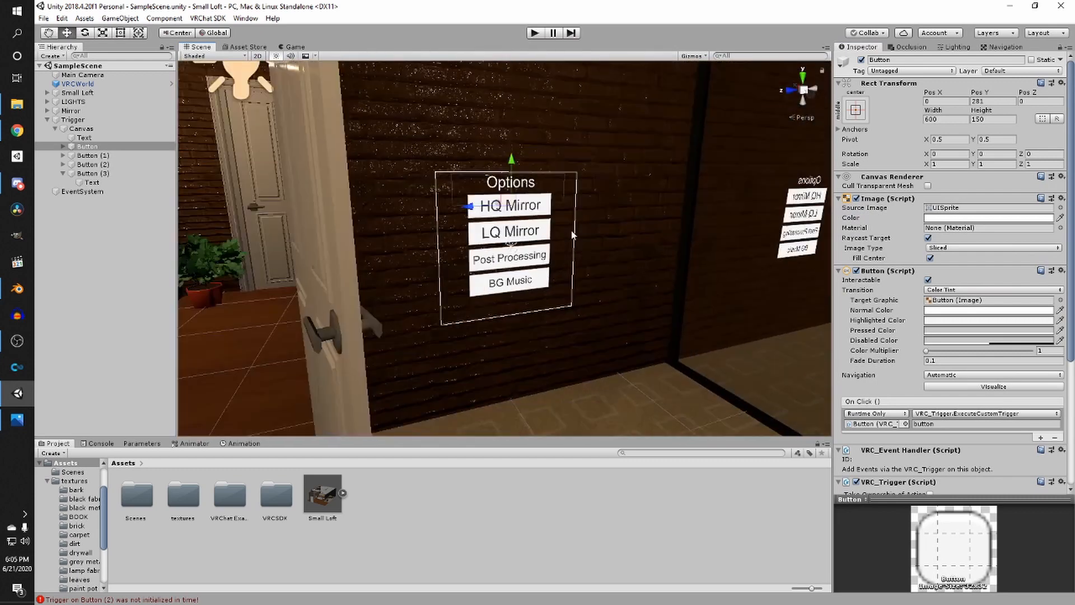
pyautogui.moveTo(627, 370); pyautogui.dragTo(665, 335, button='right')
pyautogui.press('s')
pyautogui.press('w')
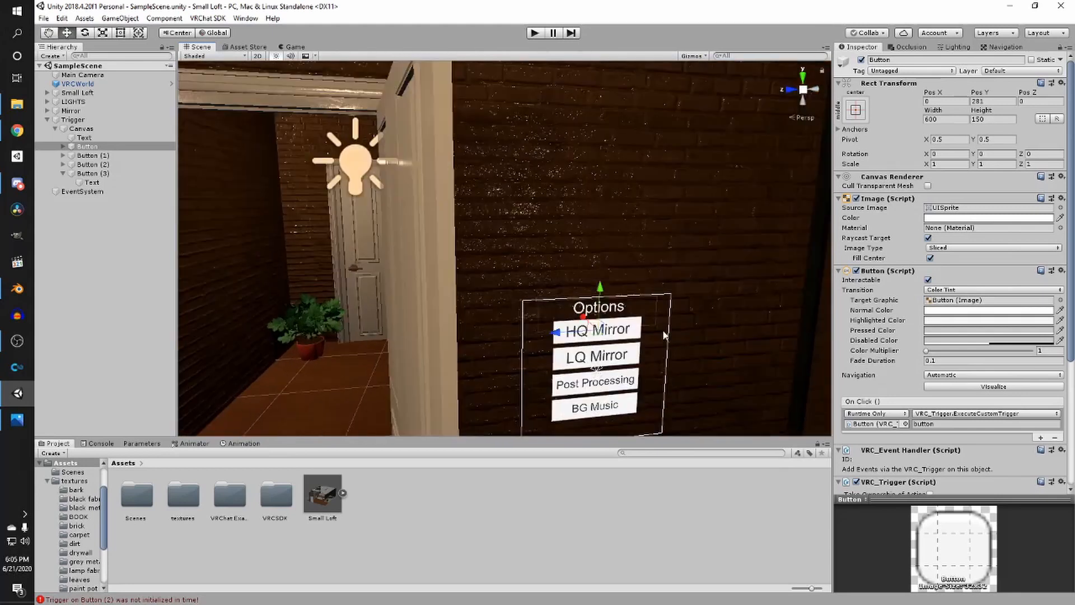
pyautogui.click(619, 309)
pyautogui.moveTo(618, 309); pyautogui.dragTo(493, 324, button='right')
pyautogui.press('s')
pyautogui.click(120, 129)
pyautogui.moveTo(462, 227); pyautogui.dragTo(485, 247, button='right')
pyautogui.press('s')
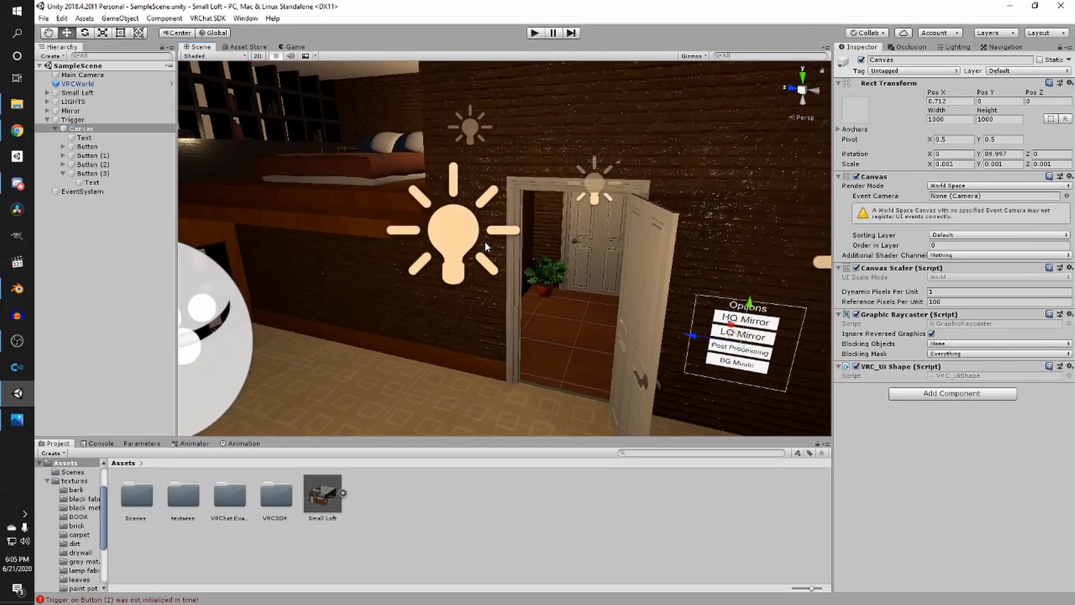
pyautogui.moveTo(435, 303); pyautogui.dragTo(432, 242, button='right')
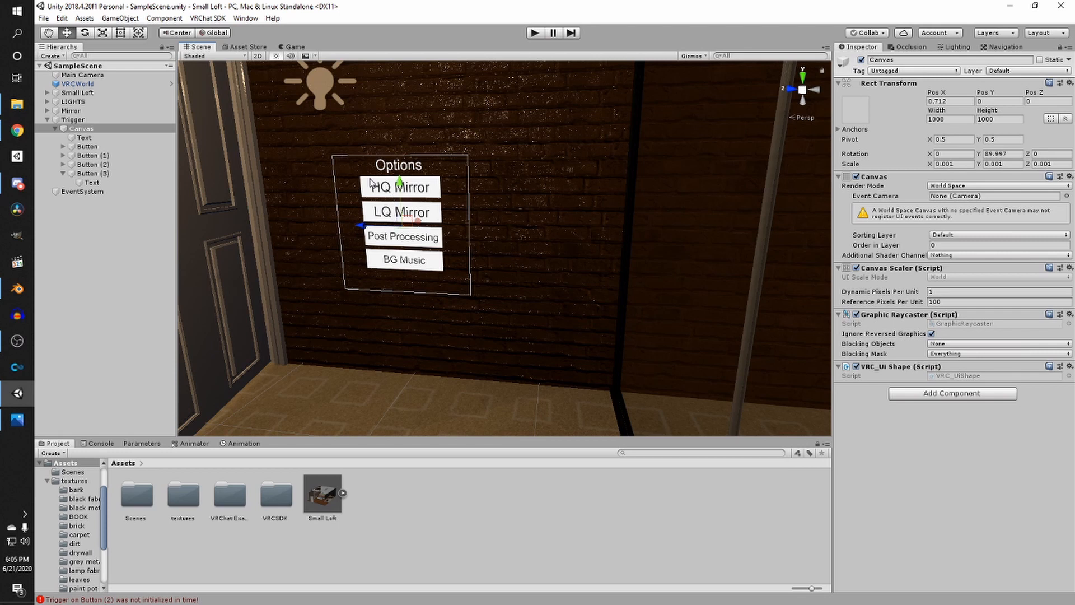
# - Select the HQ Mirror button and set its VRC Trigger broadcast type to Local
pyautogui.moveTo(369, 182); pyautogui.dragTo(785, 279, button='right')
pyautogui.click(637, 290)
pyautogui.moveTo(312, 323)
pyautogui.mouseDown(button='right')
pyautogui.moveTo(384, 325)
pyautogui.moveTo(300, 323)
pyautogui.mouseUp(button='right')
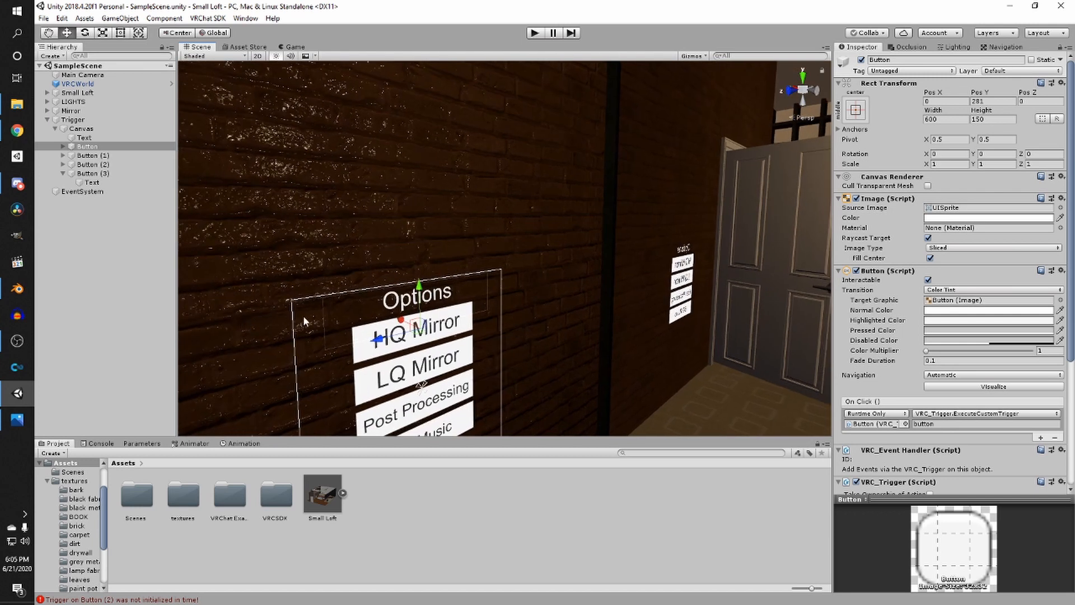
pyautogui.scroll(-5, 875, 331)
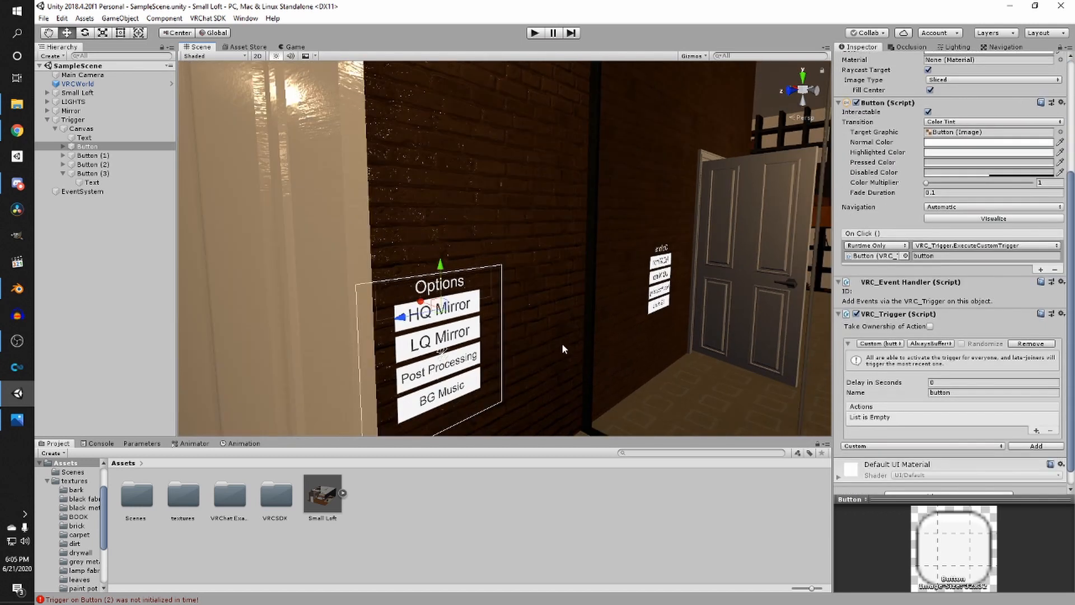
pyautogui.moveTo(562, 343); pyautogui.dragTo(483, 336, button='right')
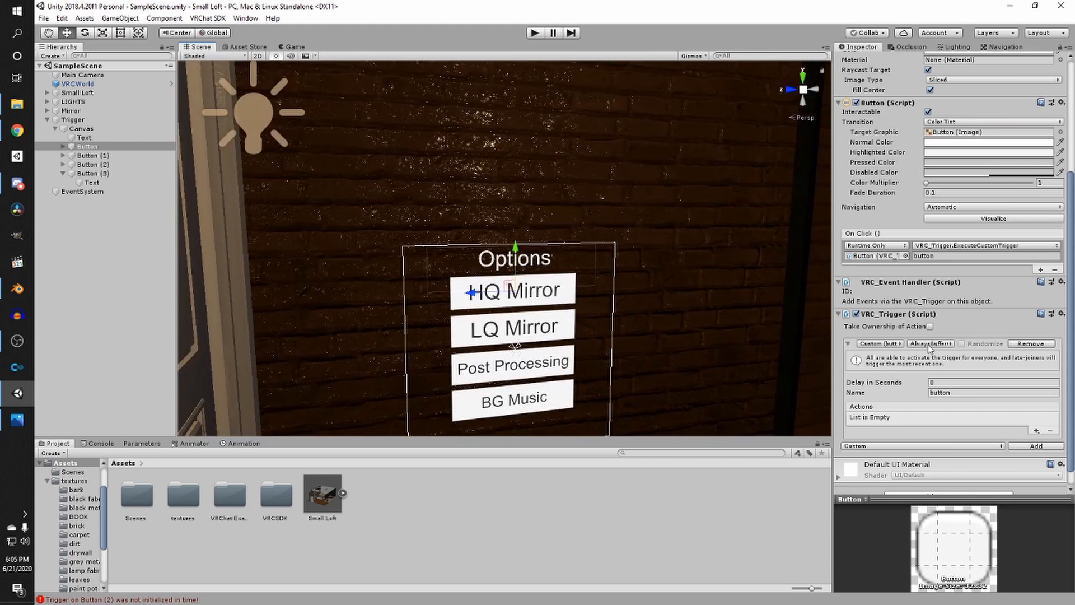
pyautogui.click(931, 344)
pyautogui.click(951, 385)
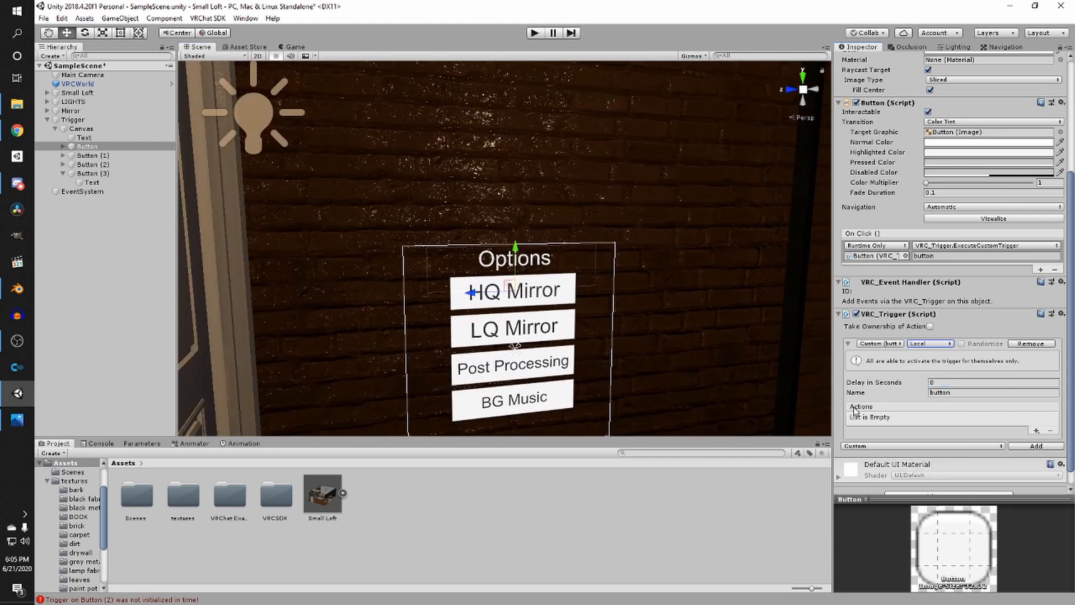
# - Add a SetGameObjectActive action to the HQ Mirror trigger with a VRCMirror receiver and the Toggle operation
pyautogui.click(1037, 431)
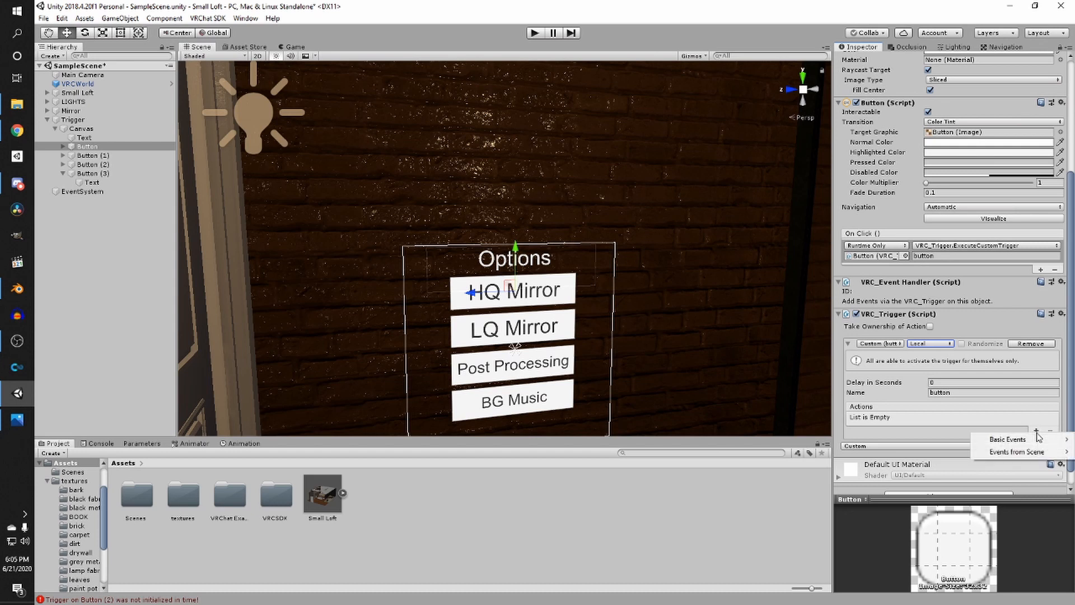
pyautogui.moveTo(1033, 440)
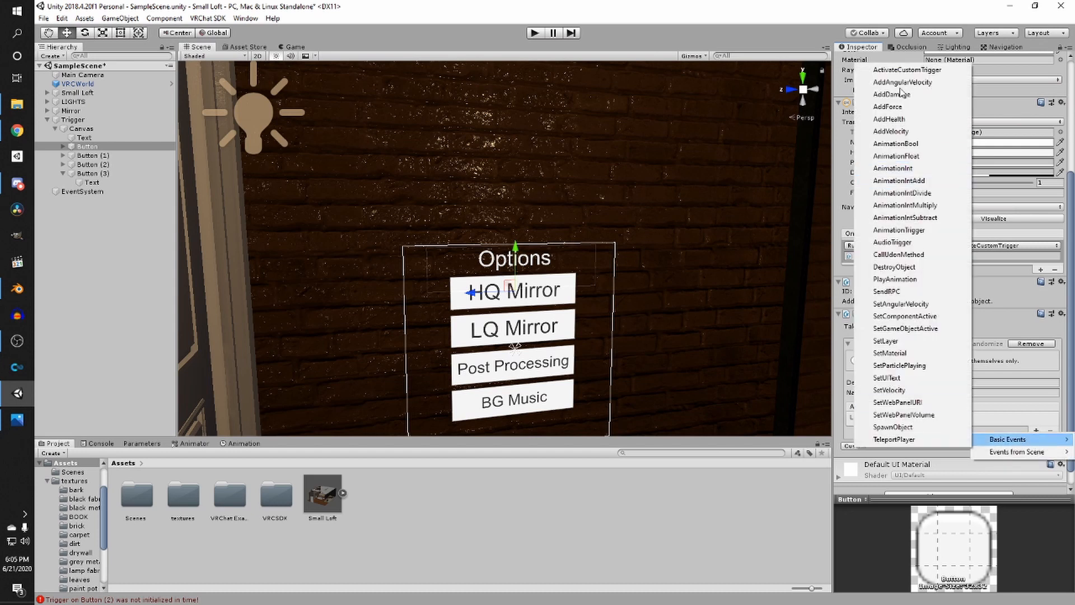
pyautogui.click(906, 329)
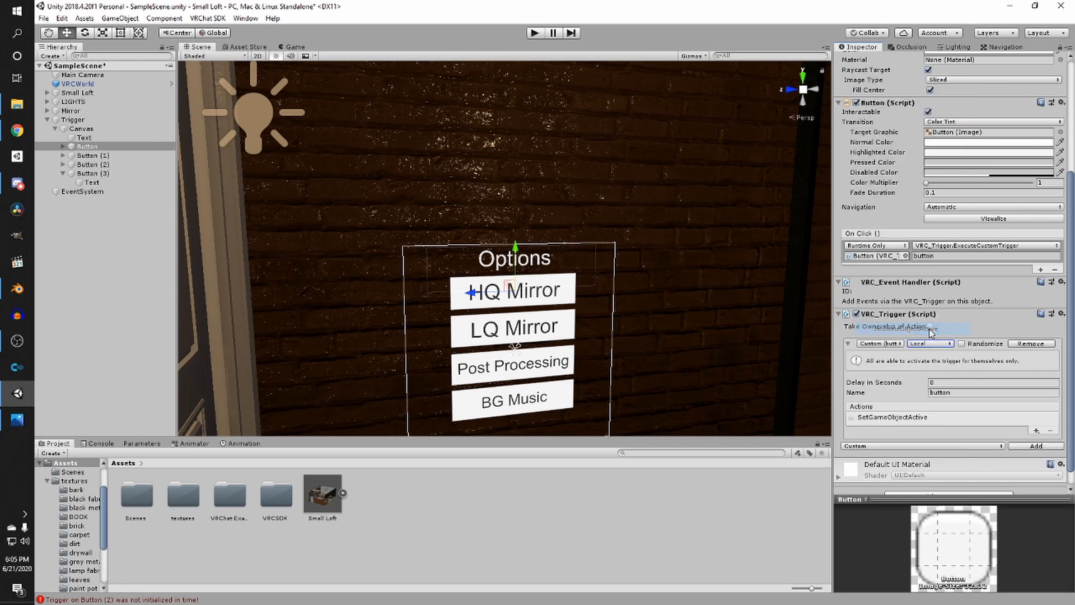
pyautogui.keyDown('alt'); pyautogui.click(47, 110); pyautogui.keyUp('alt')
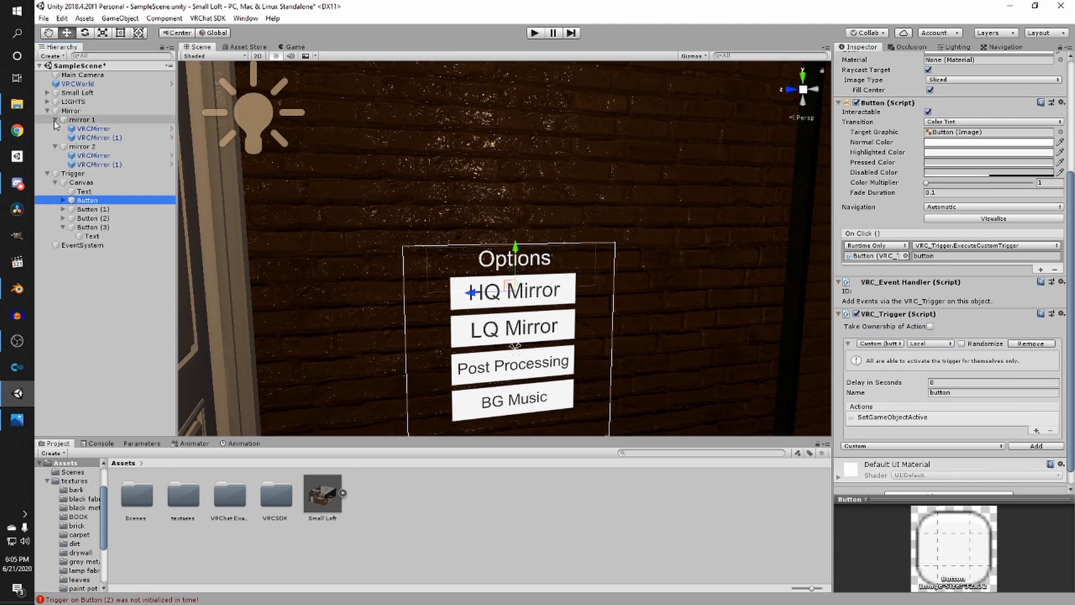
pyautogui.click(896, 417)
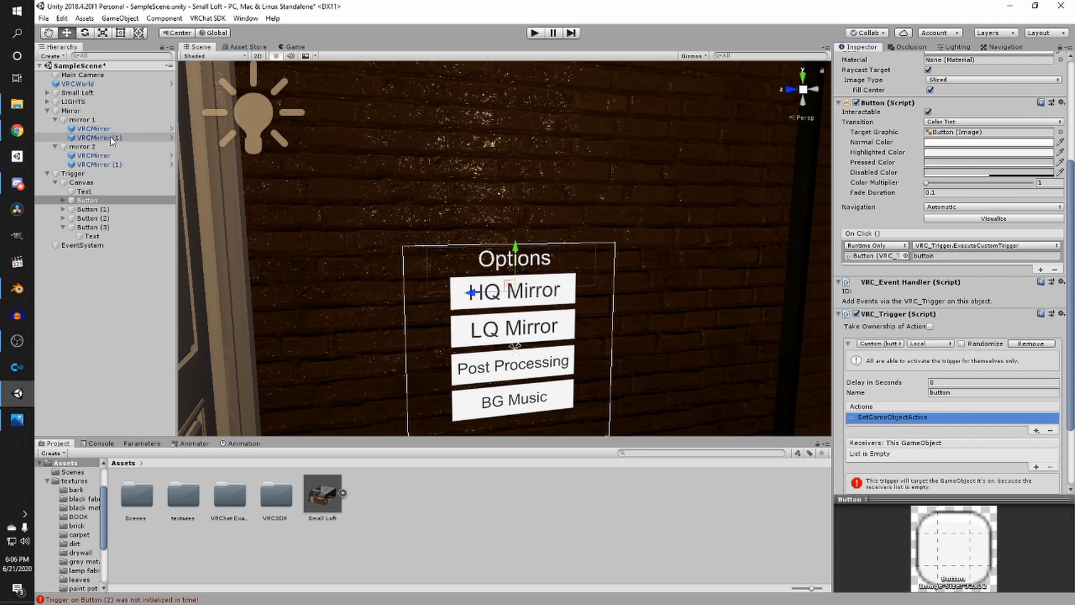
pyautogui.moveTo(112, 137); pyautogui.dragTo(921, 448)
pyautogui.moveTo(728, 426); pyautogui.dragTo(814, 431, button='right')
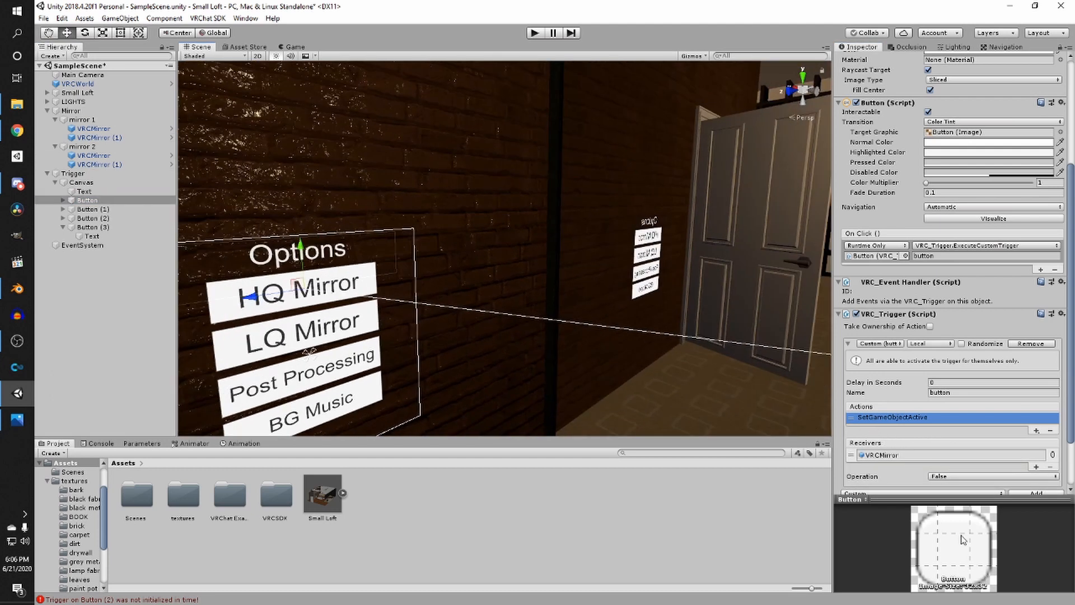
pyautogui.click(948, 477)
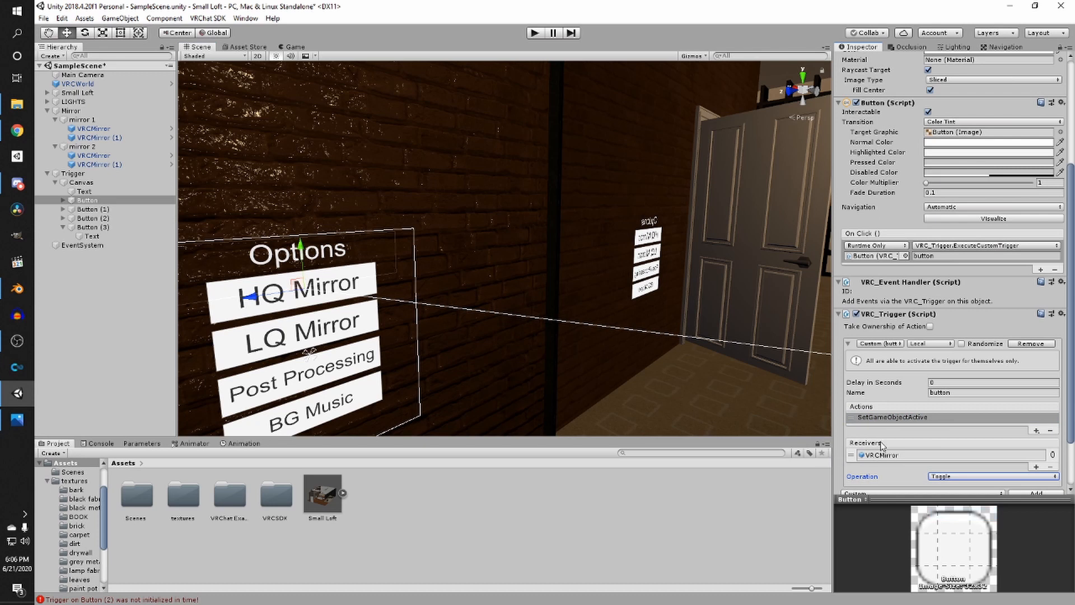
# - Add a second SetGameObjectActive action to the HQ Mirror button's trigger
pyautogui.moveTo(688, 415); pyautogui.dragTo(740, 399, button='right')
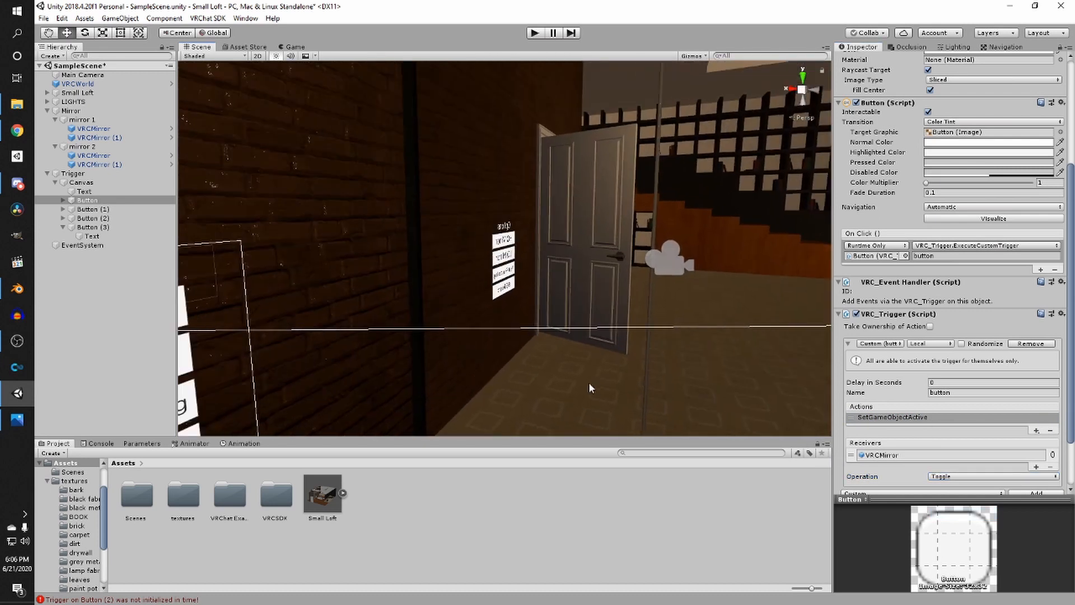
pyautogui.moveTo(306, 373); pyautogui.dragTo(359, 363, button='right')
pyautogui.click(1037, 430)
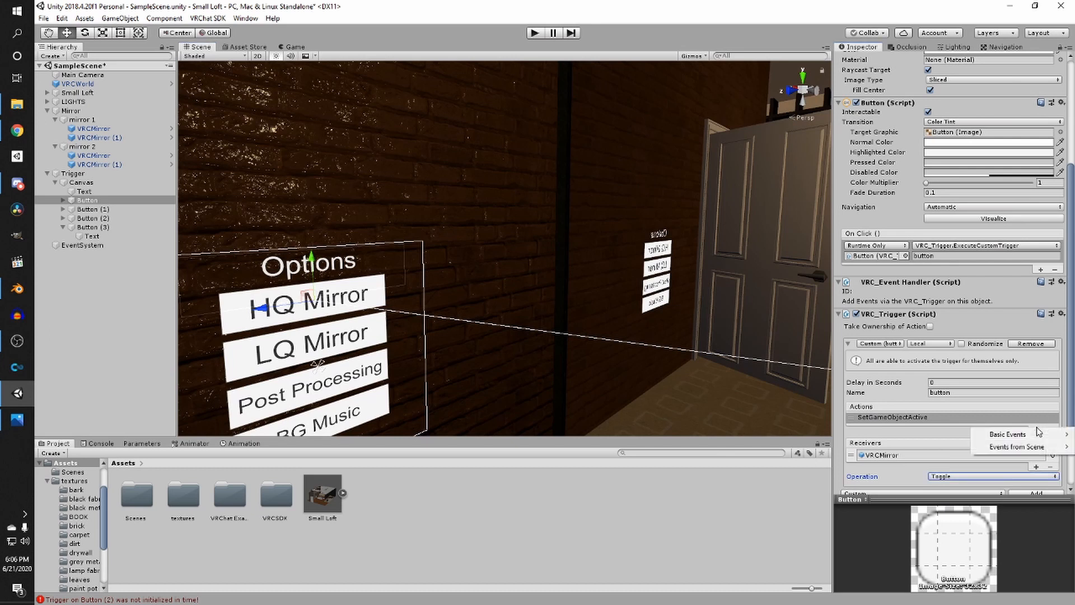
pyautogui.moveTo(1005, 435)
pyautogui.click(900, 325)
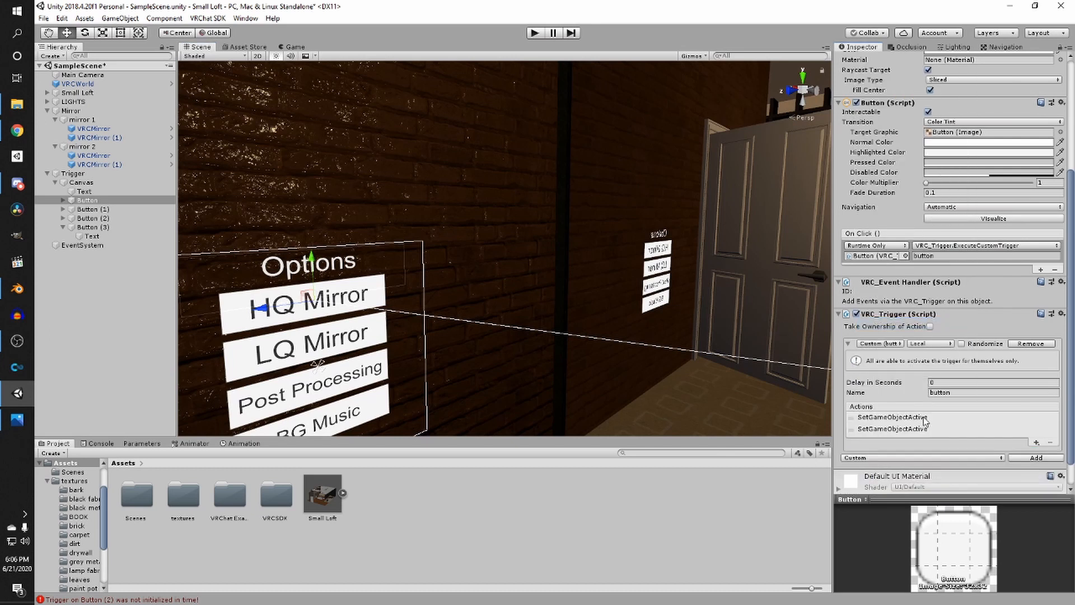
# - Set the second action's operation to False and add the other VRCMirror objects from both mirrors as its receivers
pyautogui.click(912, 418)
pyautogui.scroll(-3, 896, 393)
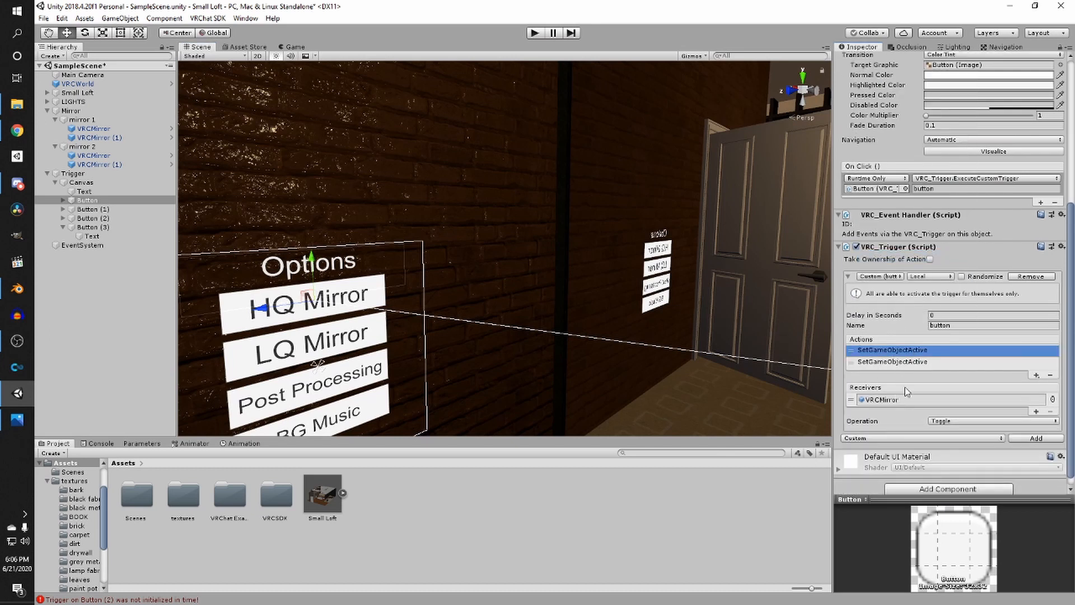
pyautogui.click(907, 361)
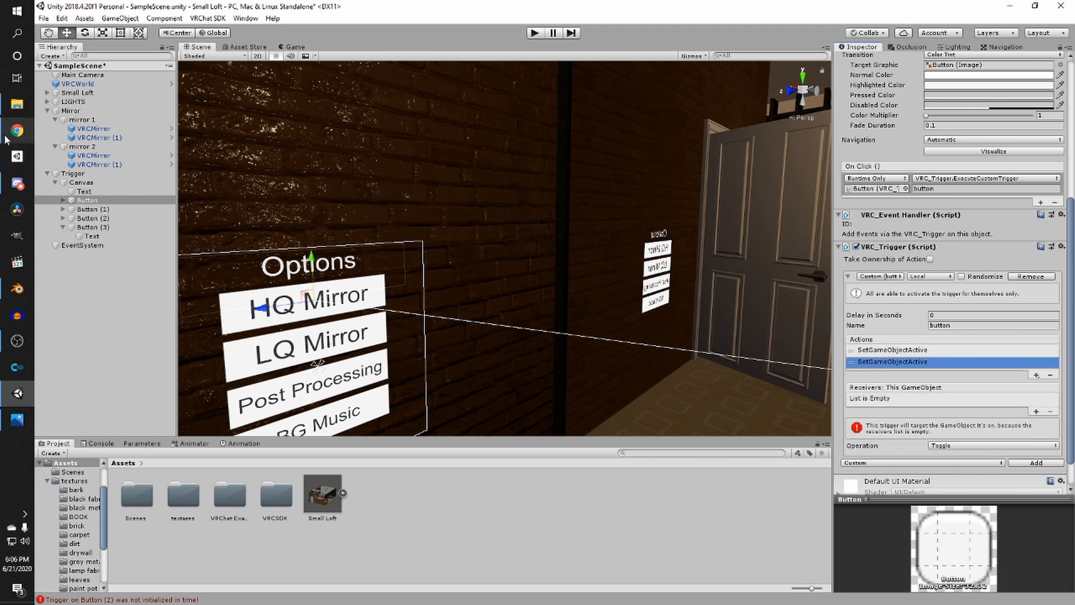
pyautogui.click(990, 445)
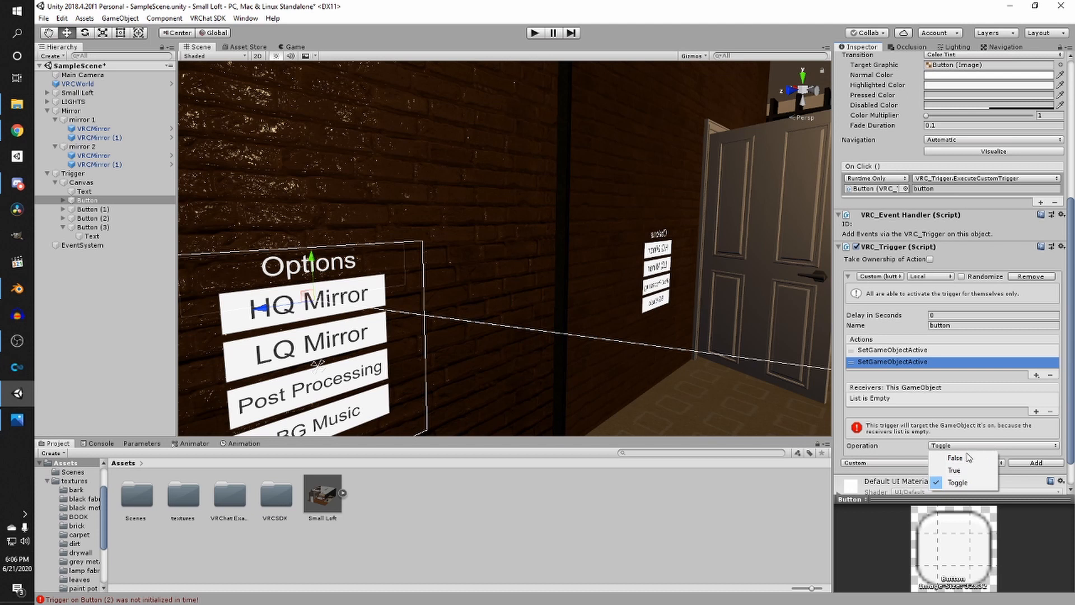
pyautogui.click(967, 458)
pyautogui.moveTo(112, 138); pyautogui.dragTo(924, 398)
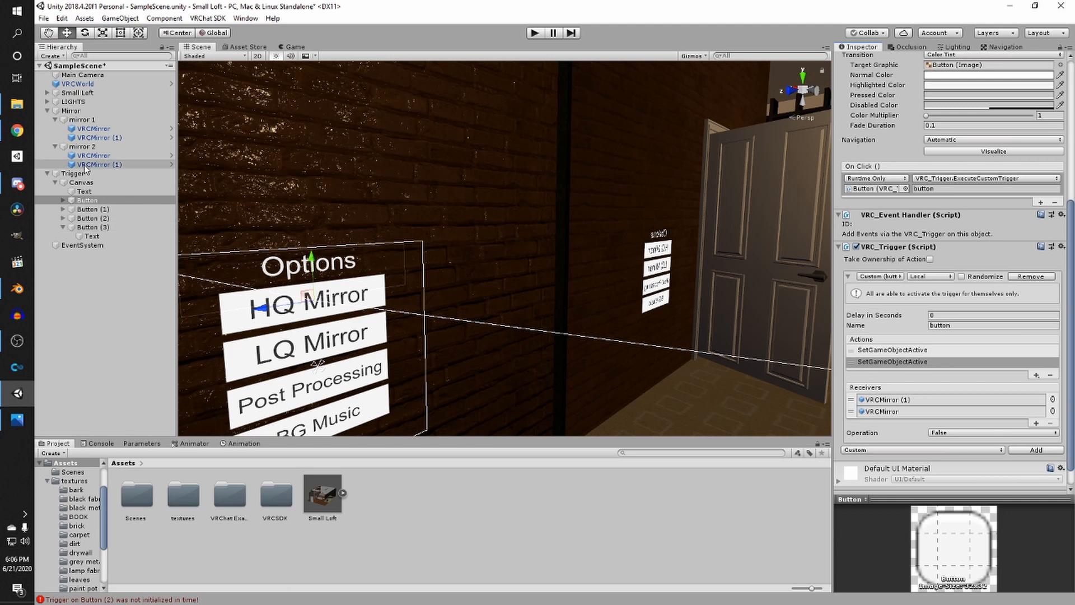
pyautogui.moveTo(85, 166); pyautogui.dragTo(961, 396)
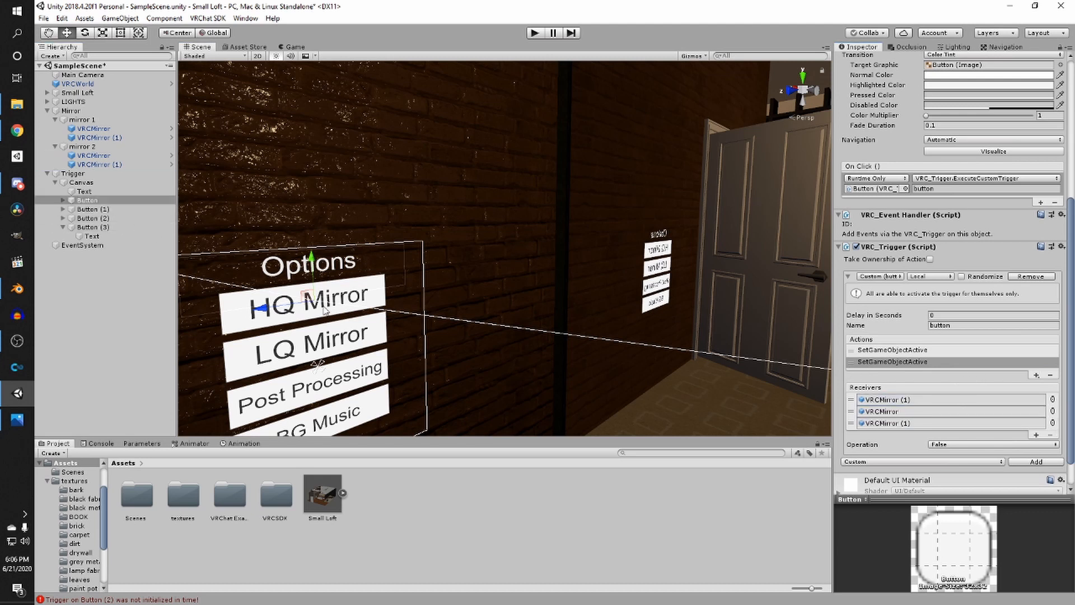
pyautogui.click(899, 351)
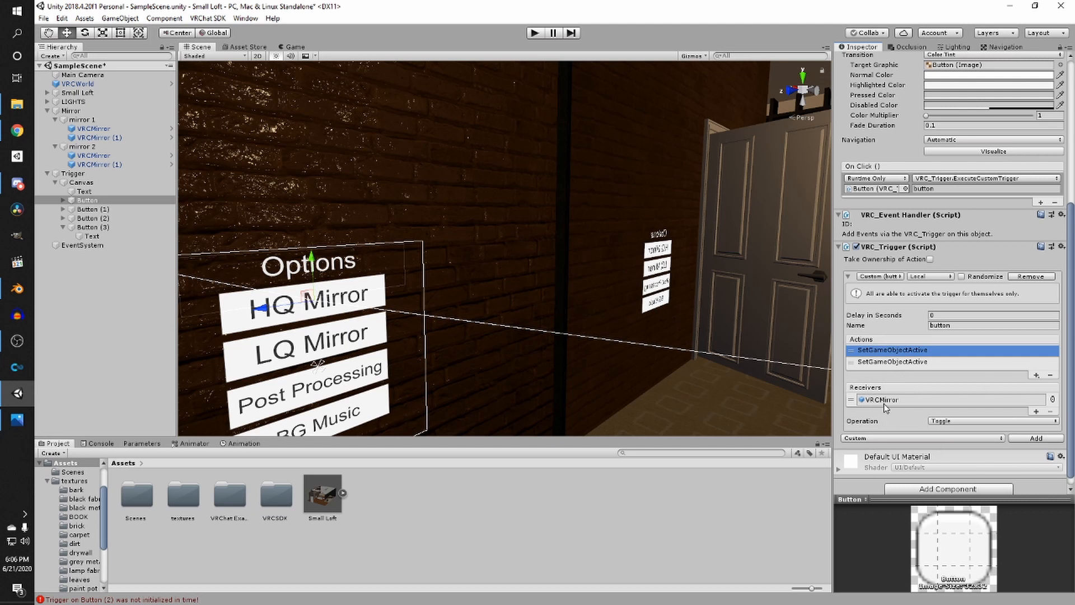
pyautogui.click(896, 363)
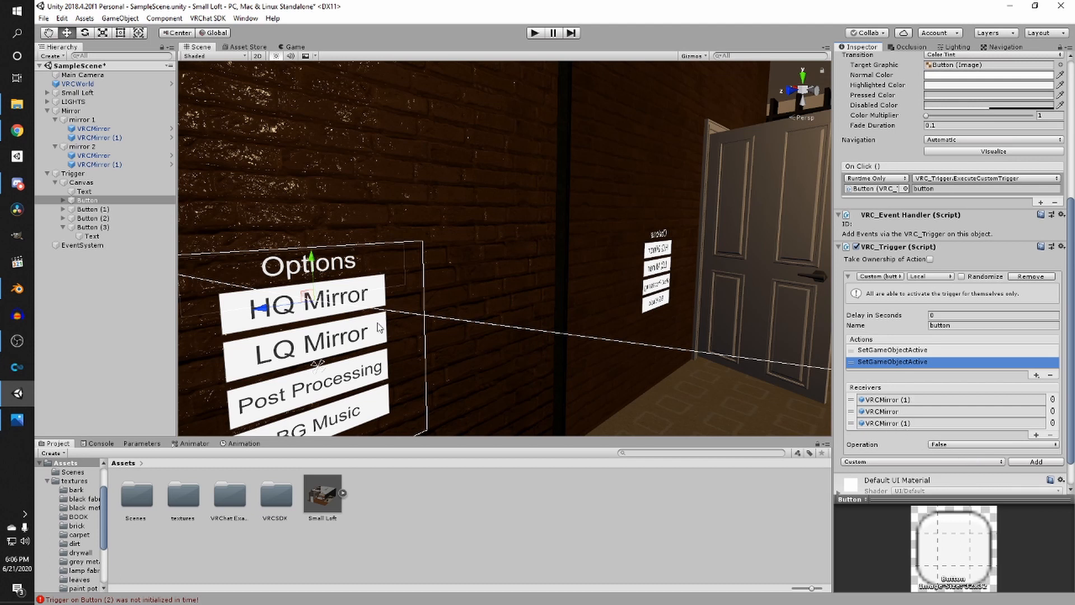
# - Select the LQ Mirror button and add a SetGameObjectActive action toggling the VRCMirror (1) object
pyautogui.click(367, 339)
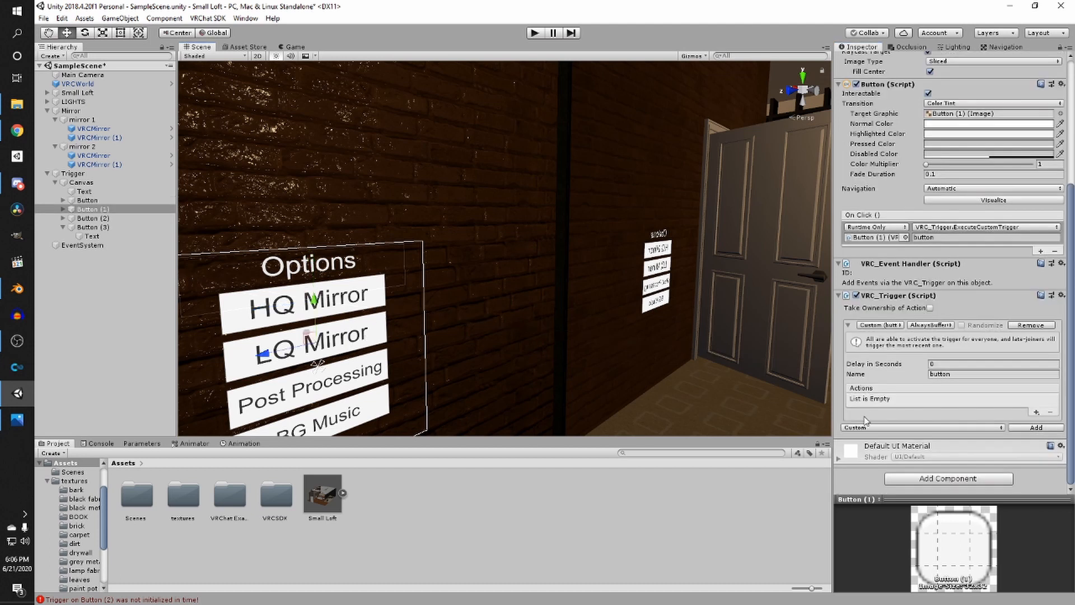
pyautogui.click(1037, 412)
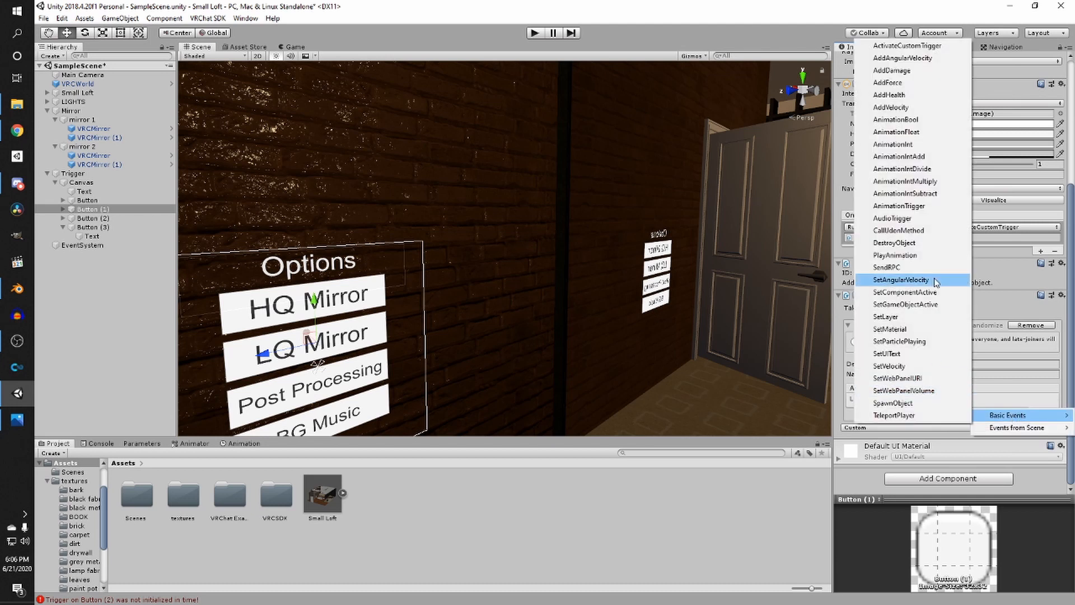
pyautogui.click(905, 305)
pyautogui.click(896, 398)
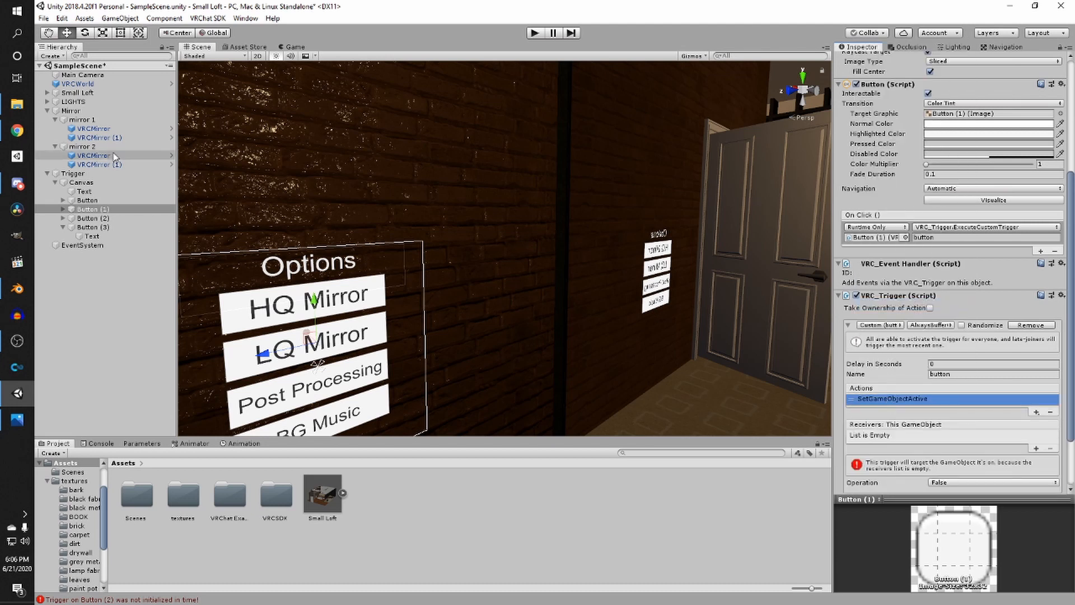
pyautogui.moveTo(84, 146); pyautogui.dragTo(909, 433)
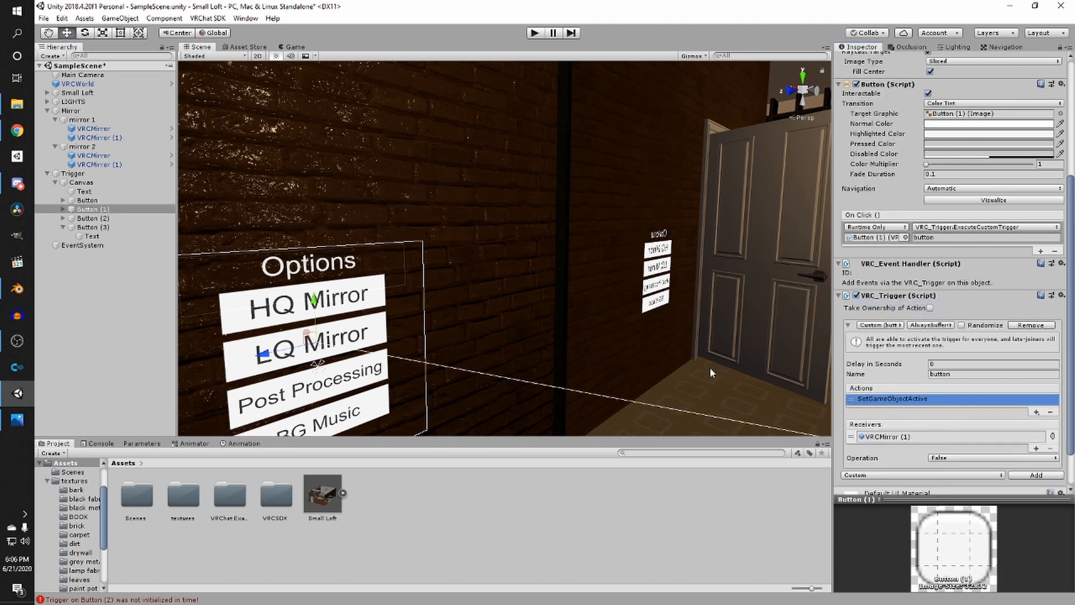
pyautogui.click(948, 457)
pyautogui.click(952, 496)
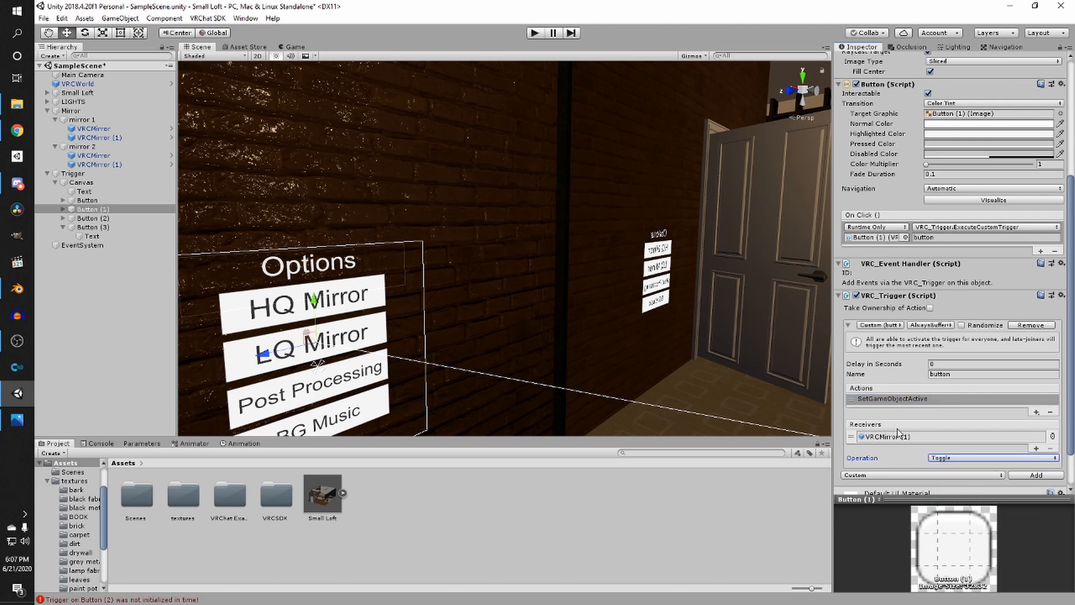
# - Add a second SetGameObjectActive action to the LQ Mirror trigger that sets the other three mirror objects to False
pyautogui.click(1036, 412)
pyautogui.moveTo(1030, 420)
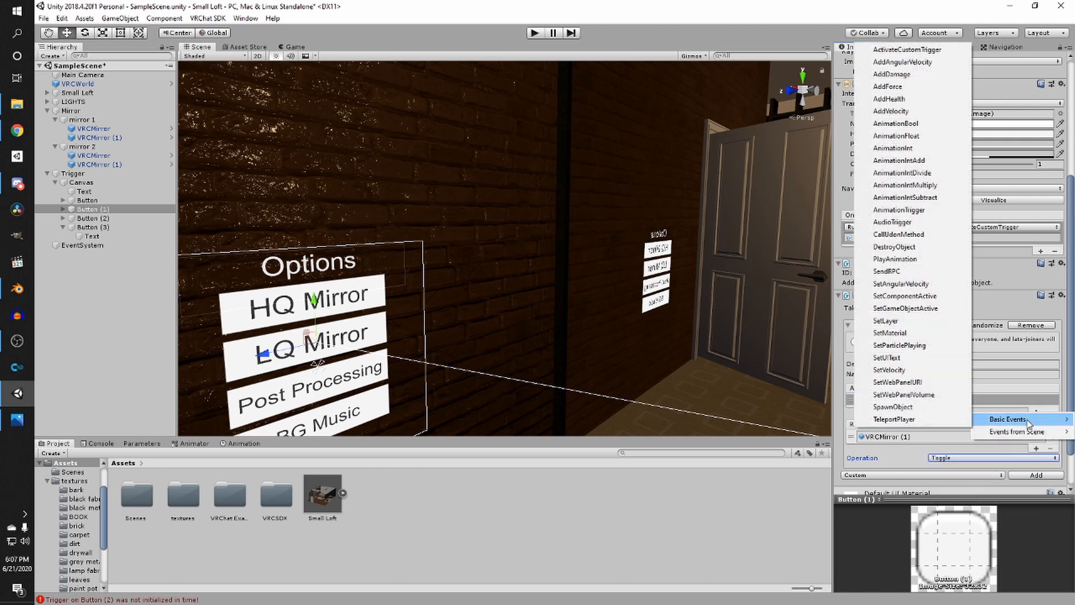
pyautogui.click(911, 309)
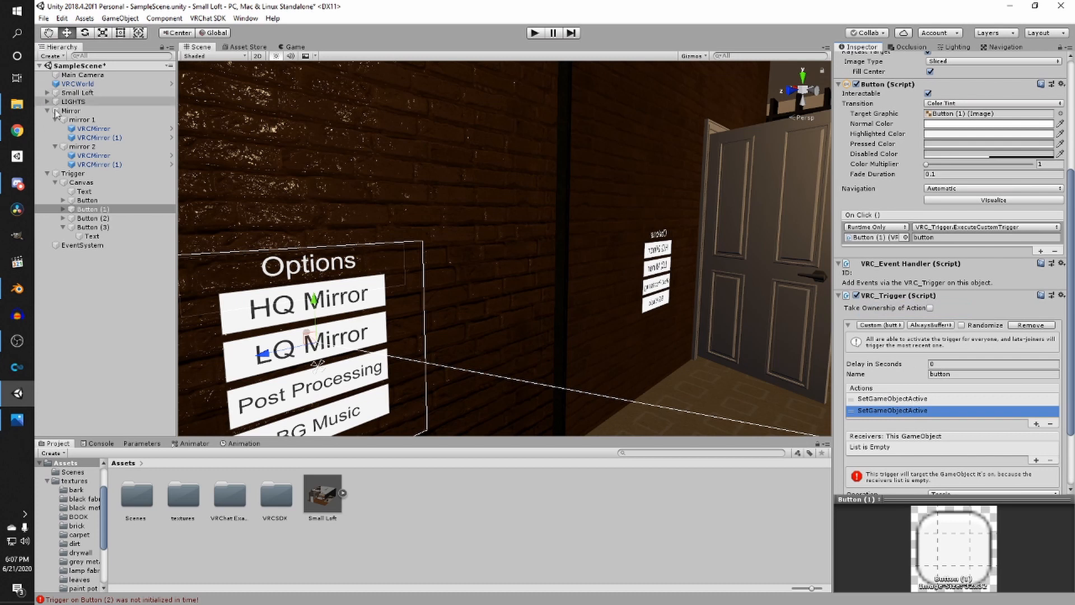
pyautogui.moveTo(93, 130); pyautogui.dragTo(954, 448)
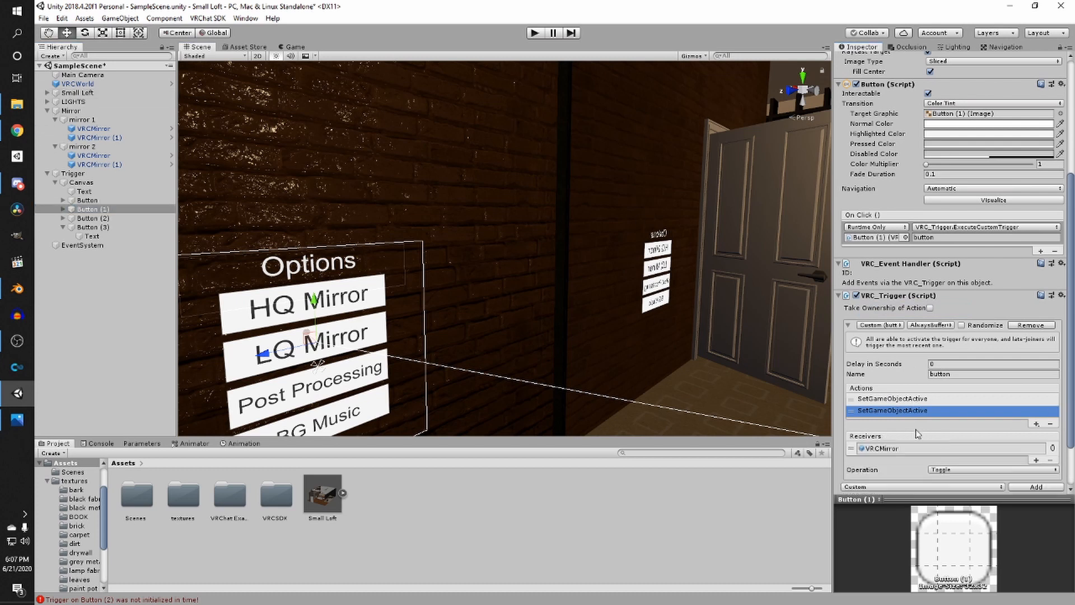
pyautogui.moveTo(94, 155); pyautogui.dragTo(1003, 440)
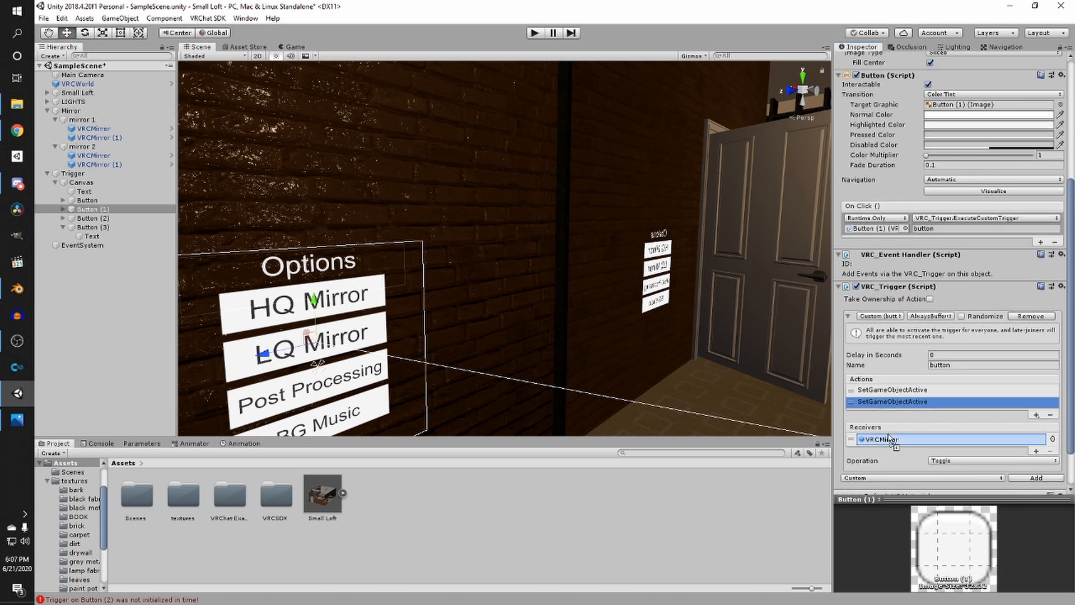
pyautogui.moveTo(93, 164); pyautogui.dragTo(955, 468)
pyautogui.click(960, 485)
pyautogui.click(968, 504)
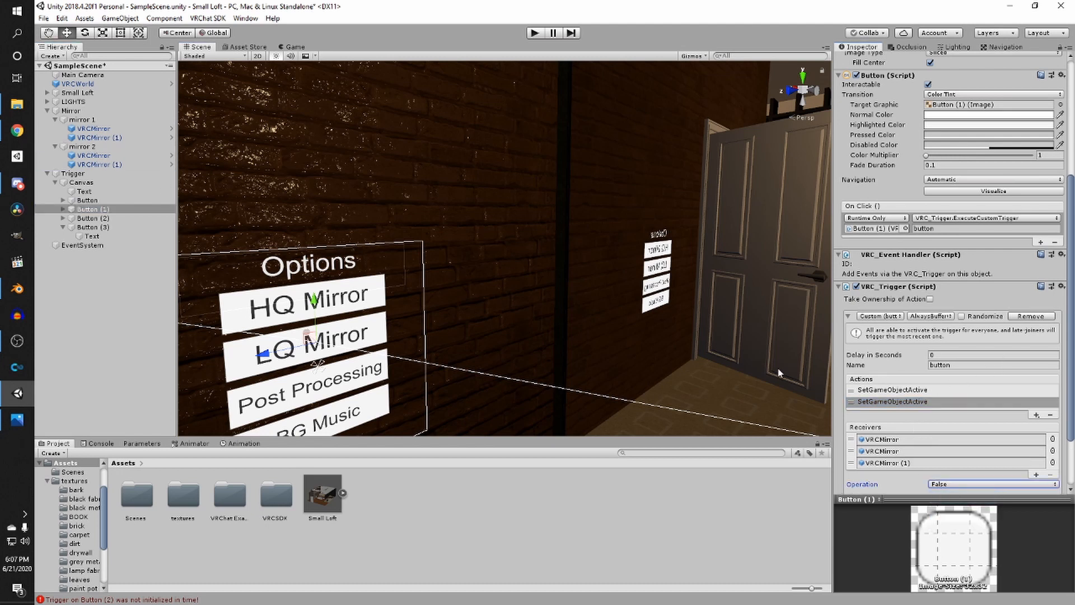
# - Frame the menu and select the Post Processing and BG Music buttons in turn to view their triggers
pyautogui.press('f')
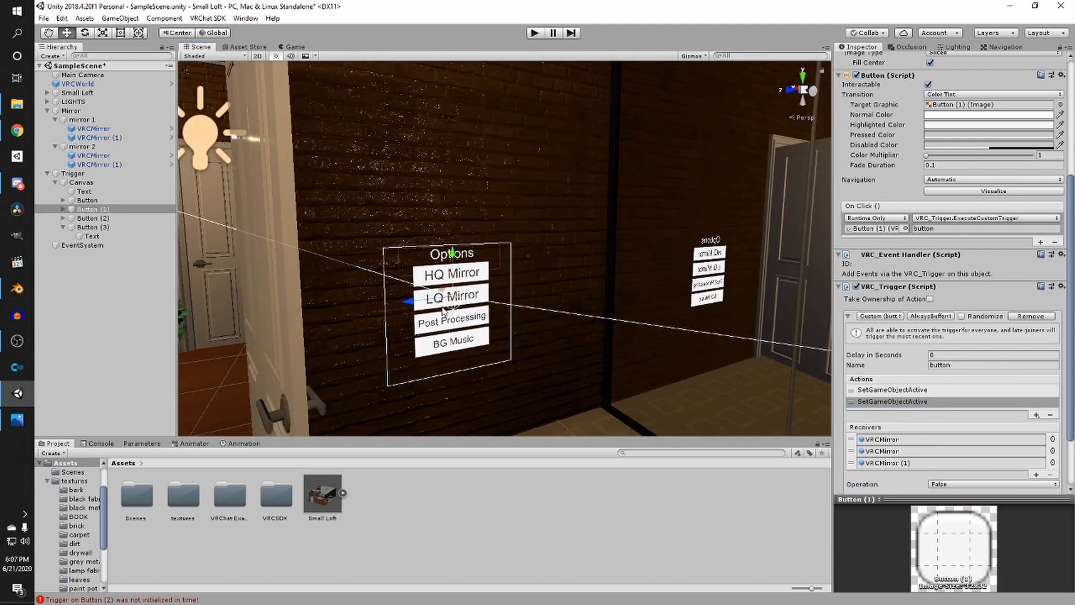
pyautogui.click(452, 321)
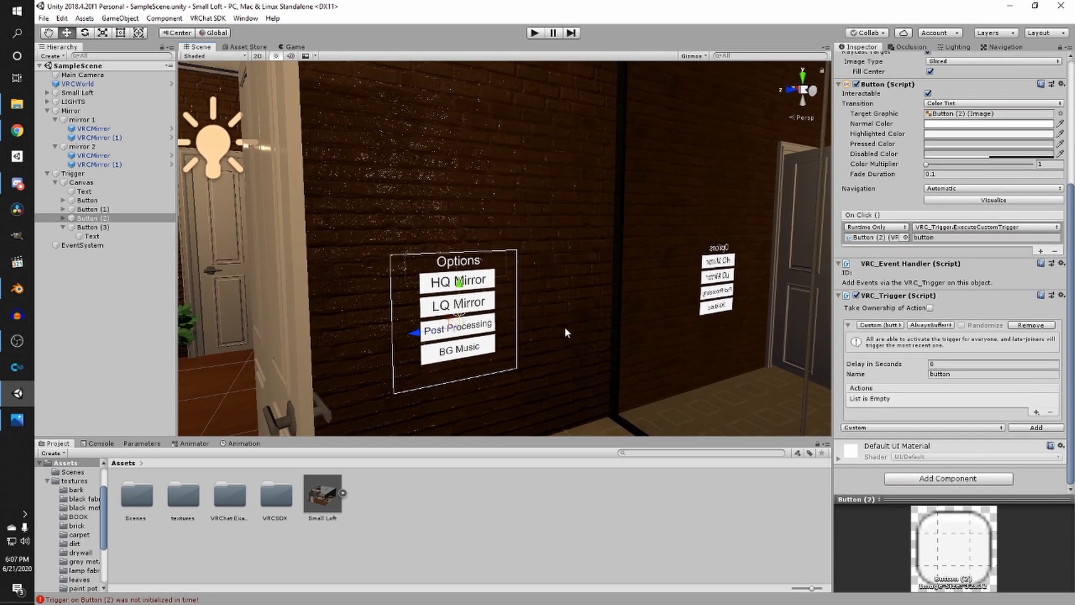
pyautogui.click(515, 359)
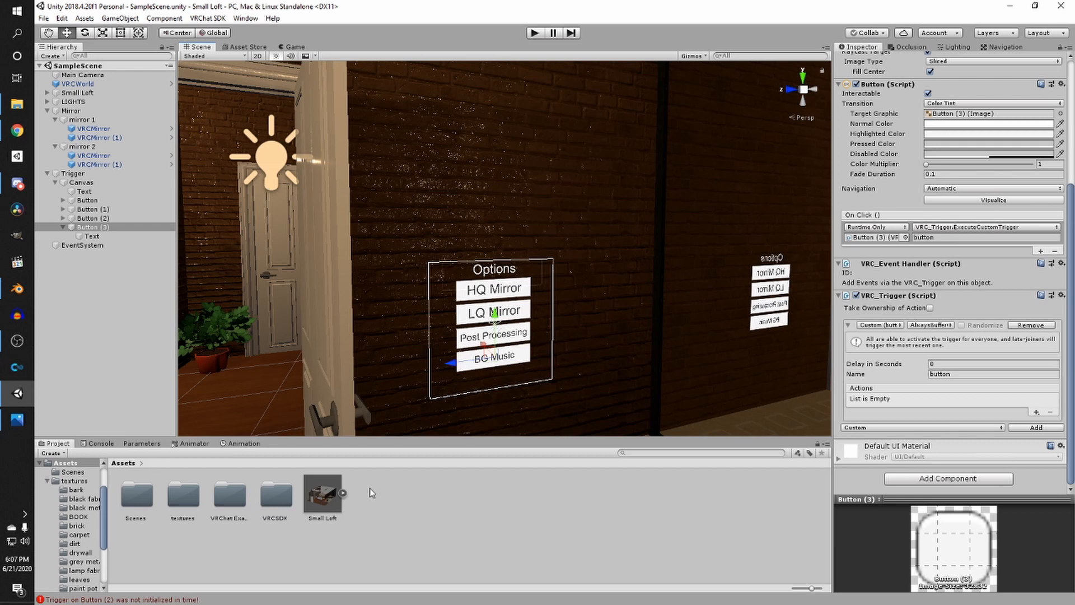
pyautogui.moveTo(408, 368); pyautogui.dragTo(399, 362, button='right')
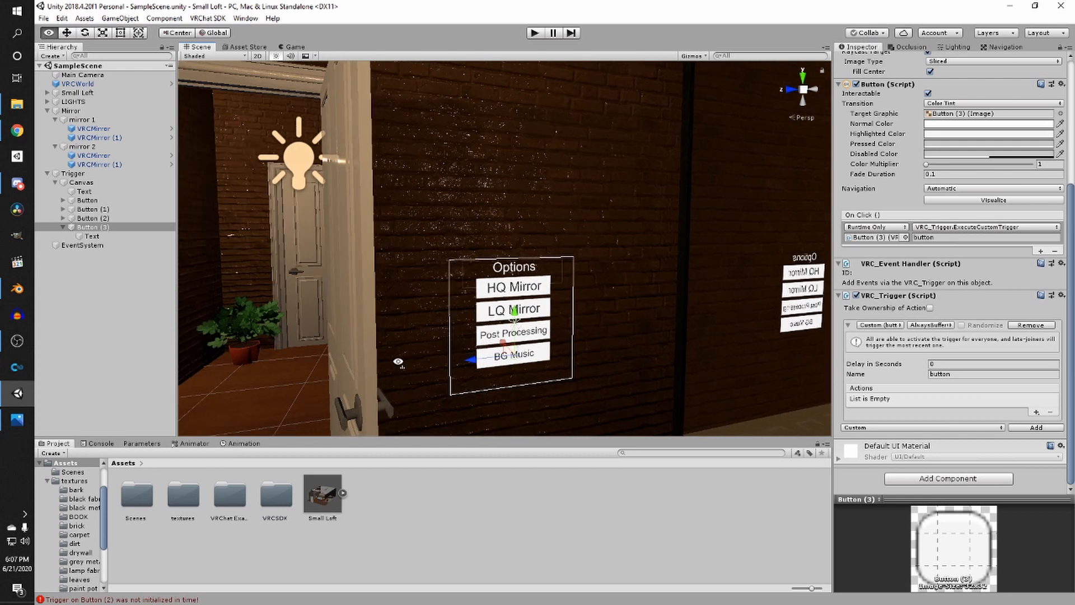
# - Create a new folder named Music in Assets and open it
pyautogui.rightClick(387, 494)
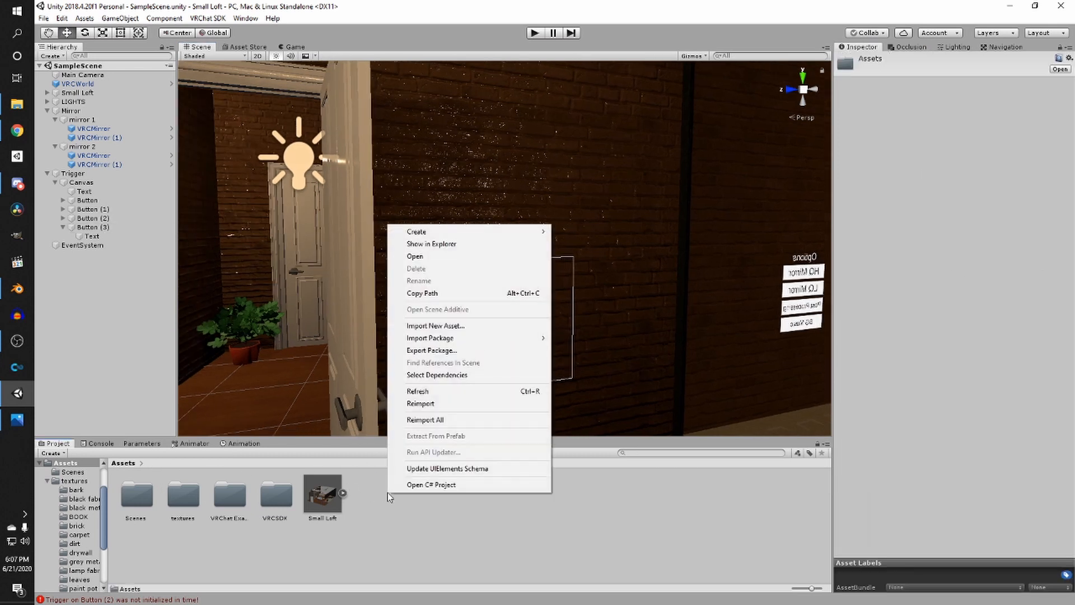
pyautogui.moveTo(465, 231)
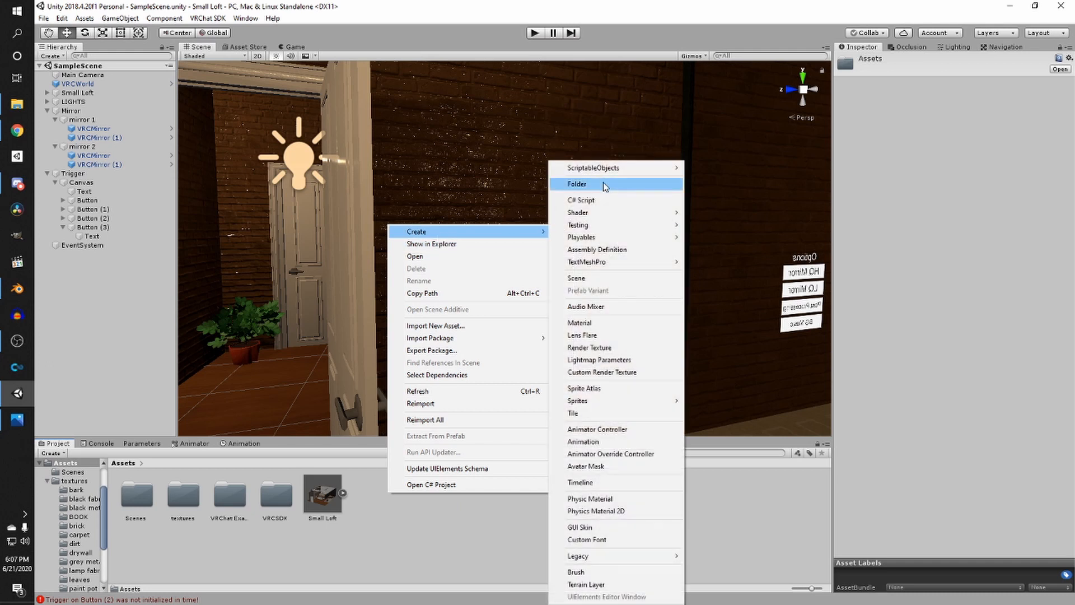
pyautogui.click(605, 185)
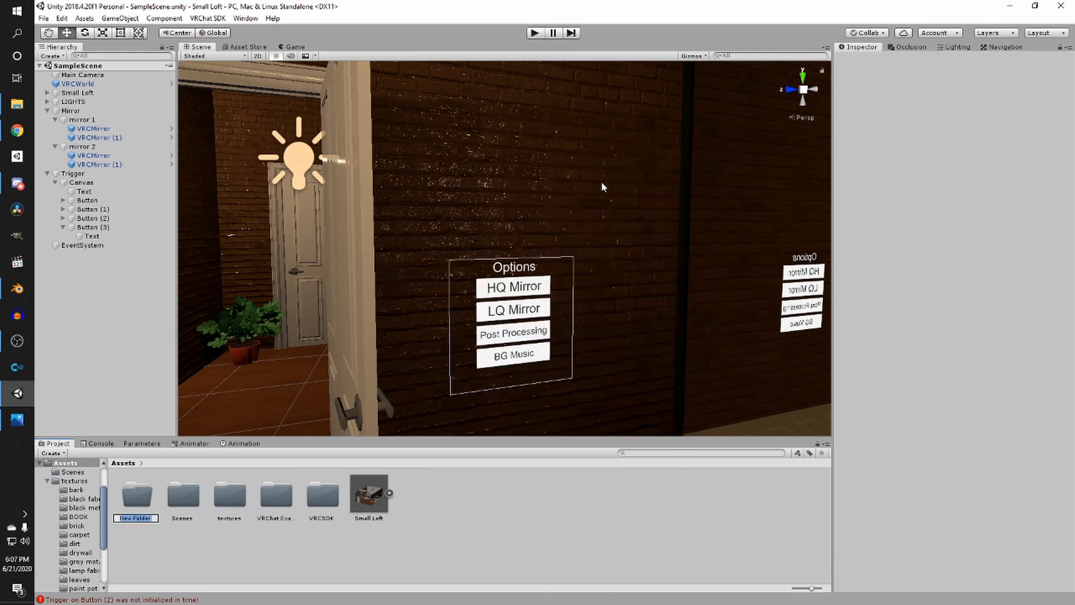
pyautogui.write('Music')
pyautogui.press('Return')
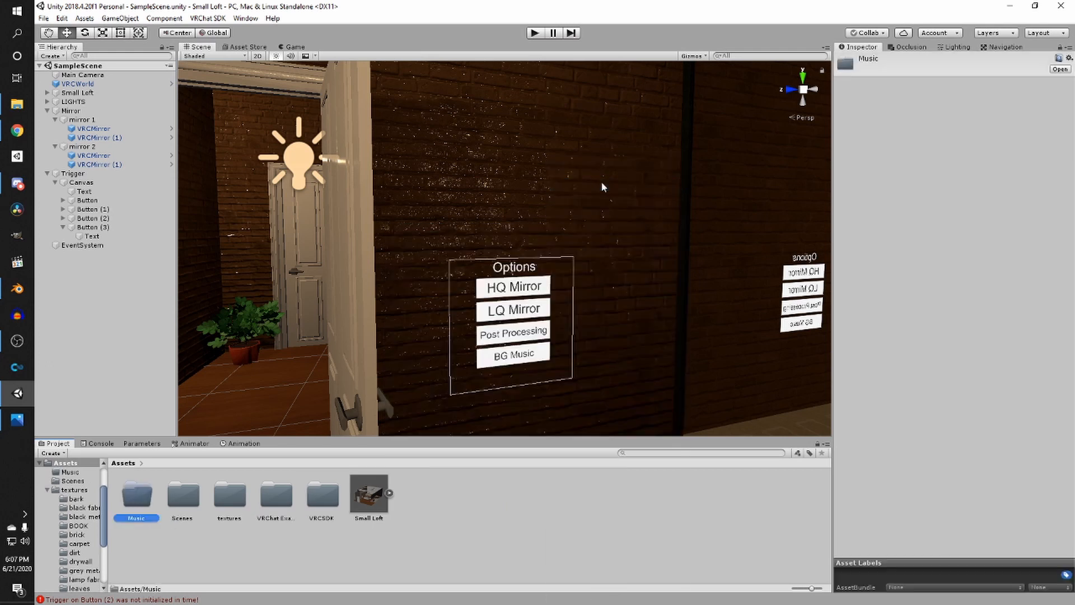
pyautogui.doubleClick(135, 493)
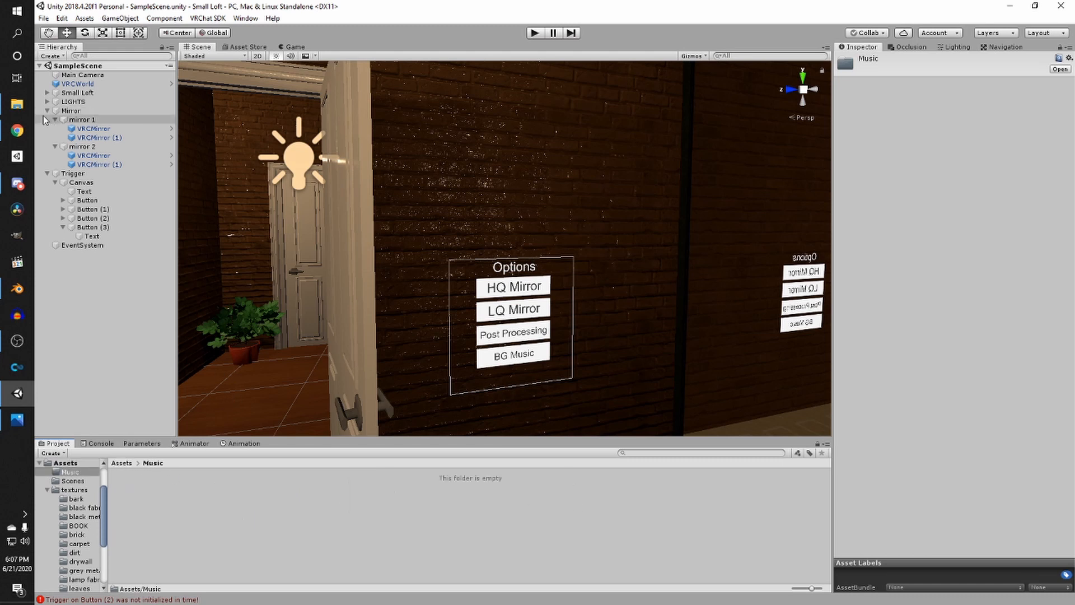
# - Open the computer's Music folder in File Explorer
pyautogui.click(16, 103)
pyautogui.click(566, 365)
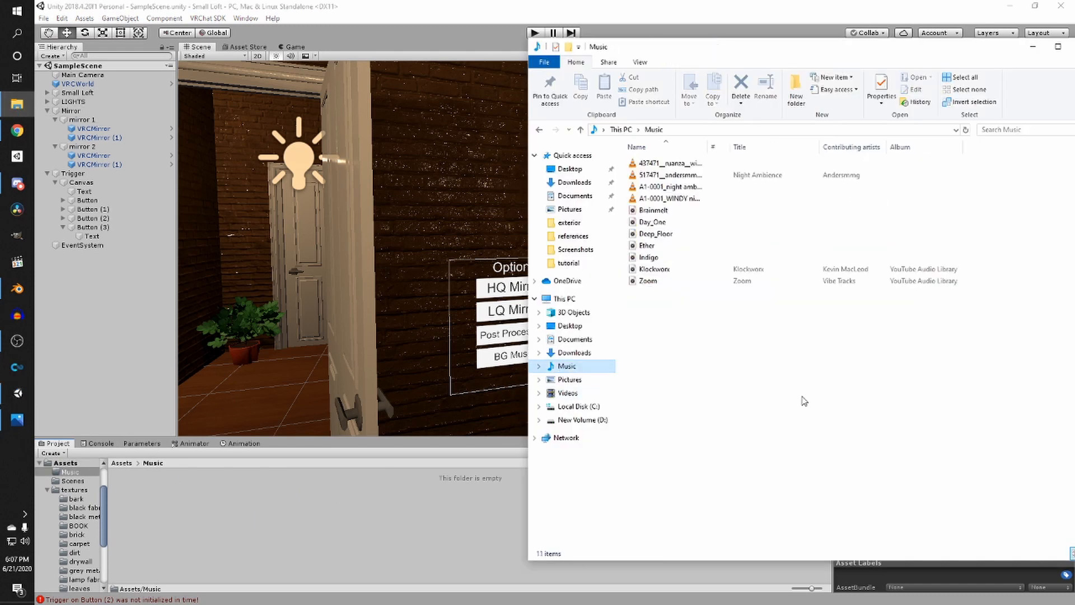
pyautogui.click(754, 366)
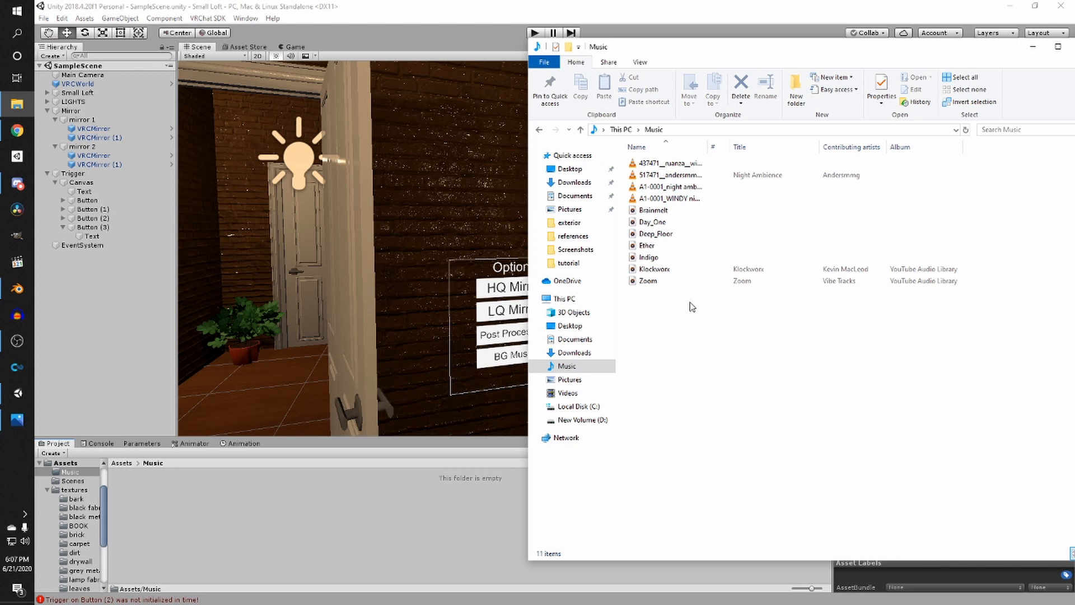
pyautogui.click(17, 341)
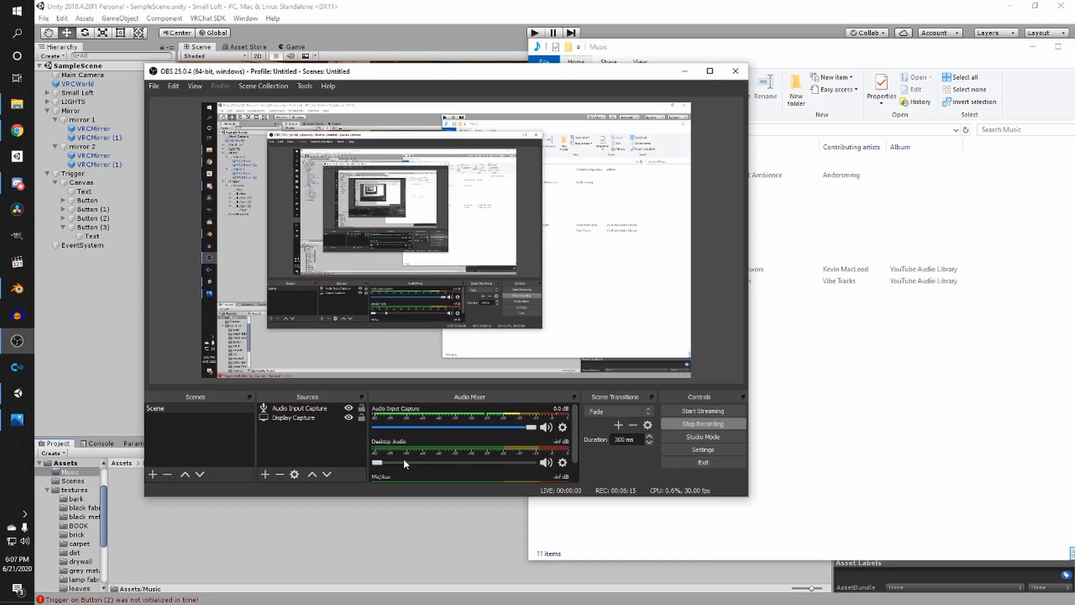
pyautogui.moveTo(402, 466); pyautogui.dragTo(516, 465)
pyautogui.moveTo(660, 69); pyautogui.dragTo(566, 71)
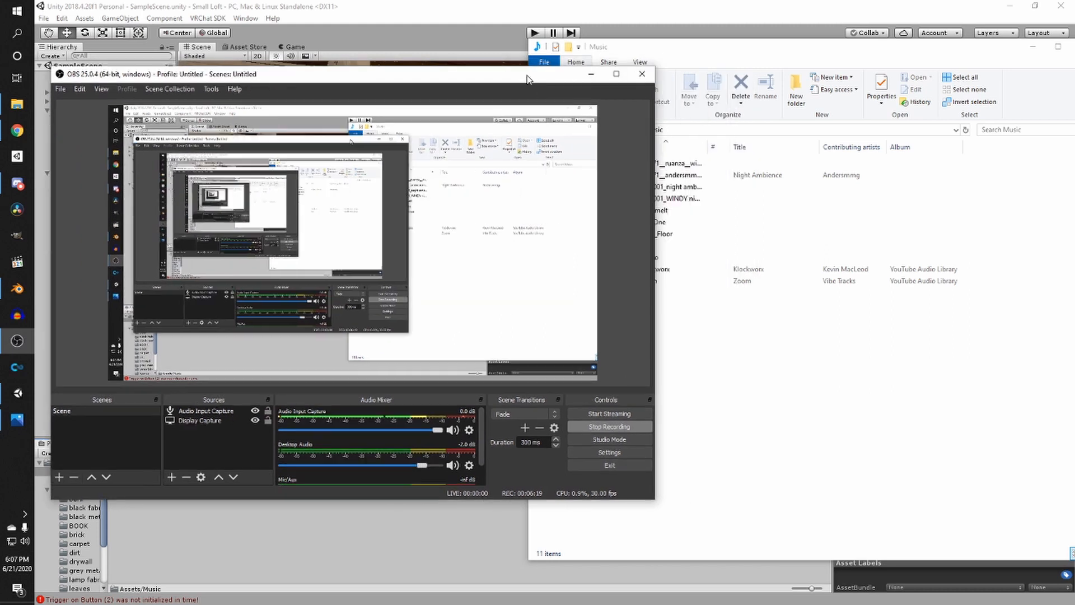
# - Preview several tracks from the Music folder to choose a background song
pyautogui.click(680, 137)
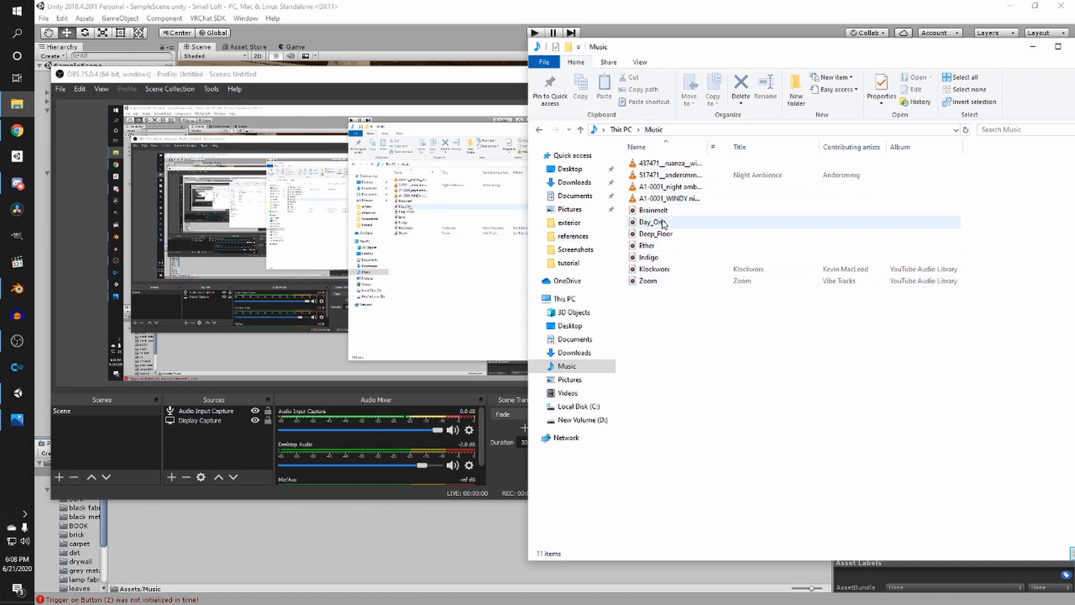
pyautogui.doubleClick(648, 281)
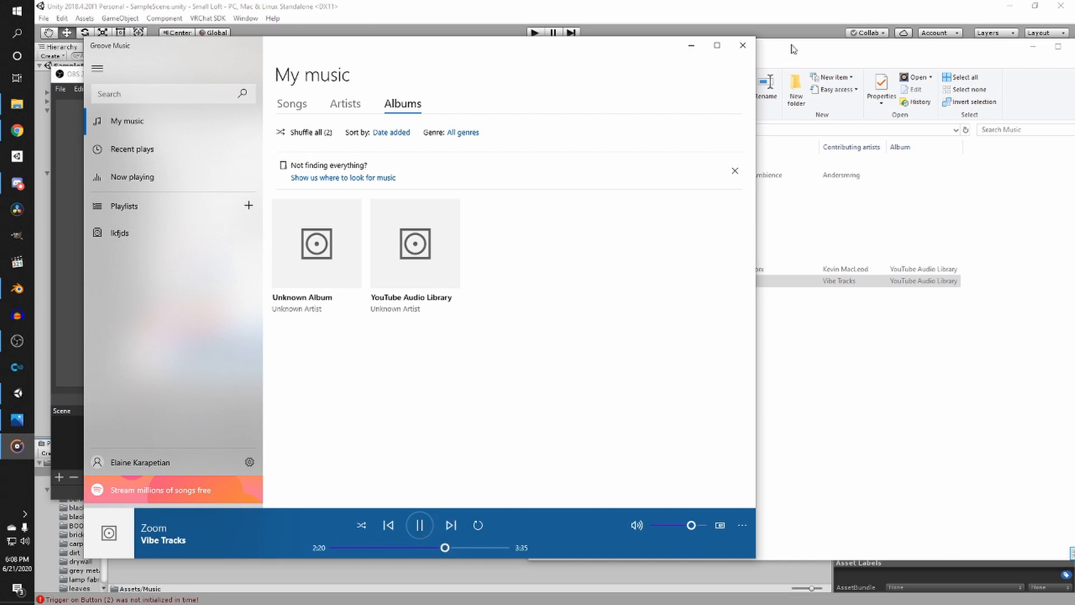
pyautogui.click(743, 45)
pyautogui.doubleClick(672, 269)
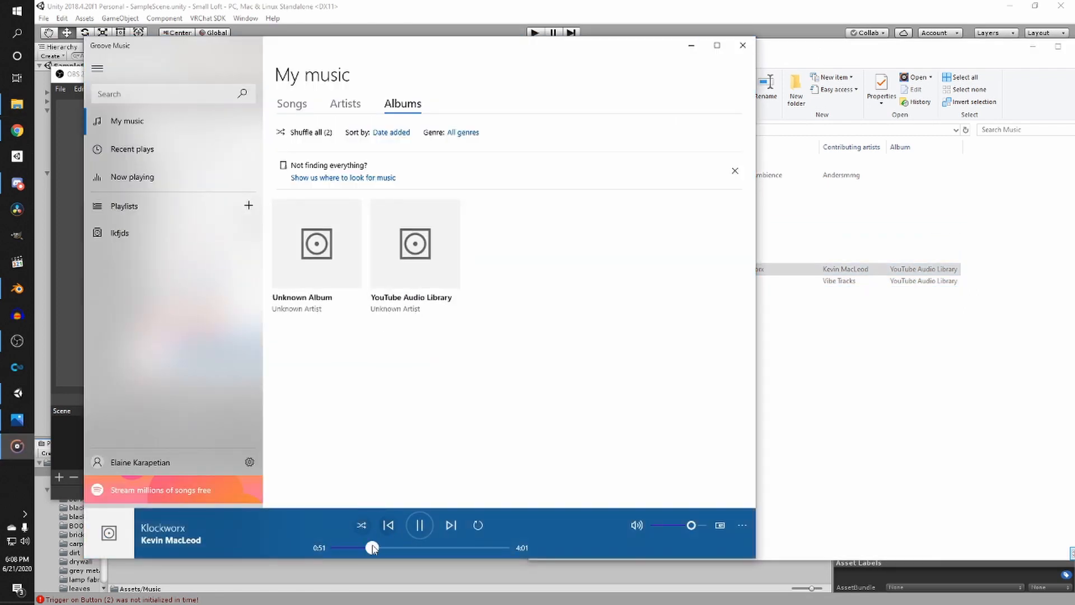
pyautogui.moveTo(372, 548); pyautogui.dragTo(424, 547)
pyautogui.click(744, 46)
pyautogui.doubleClick(616, 252)
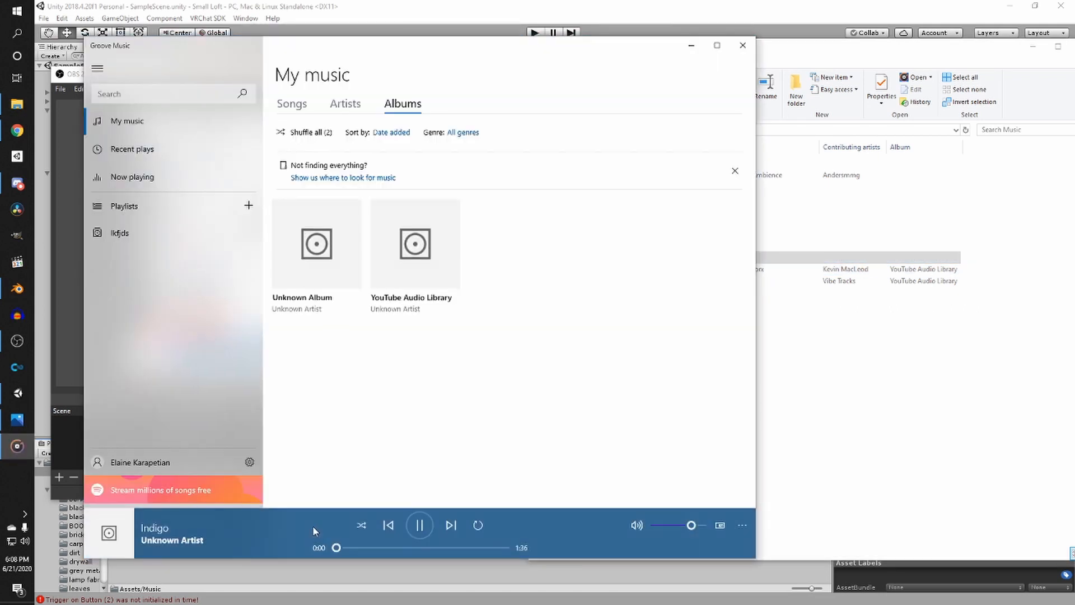
pyautogui.click(742, 45)
pyautogui.doubleClick(647, 246)
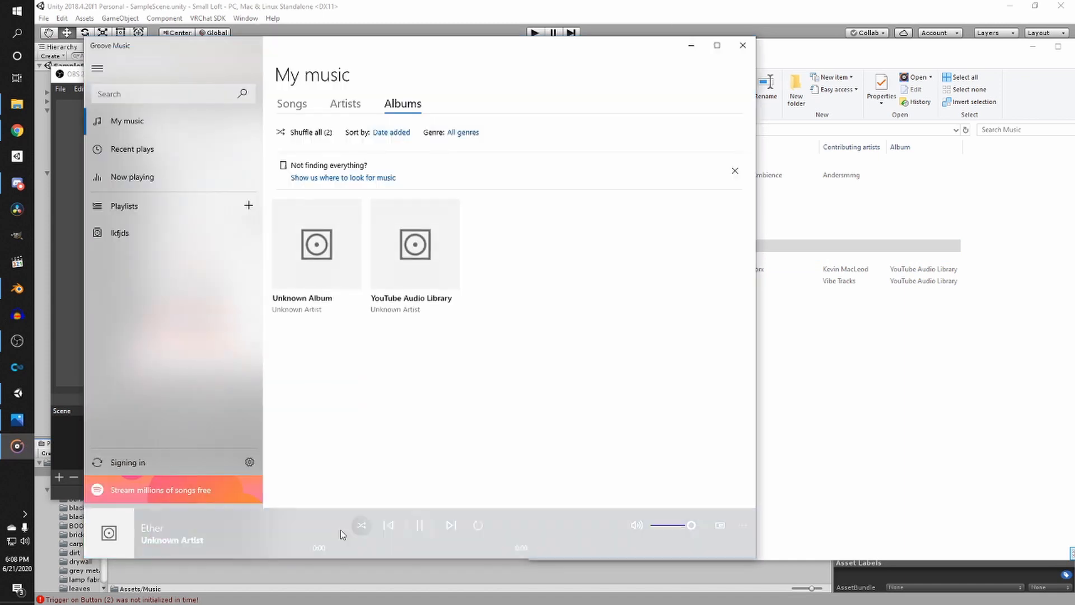
pyautogui.click(388, 547)
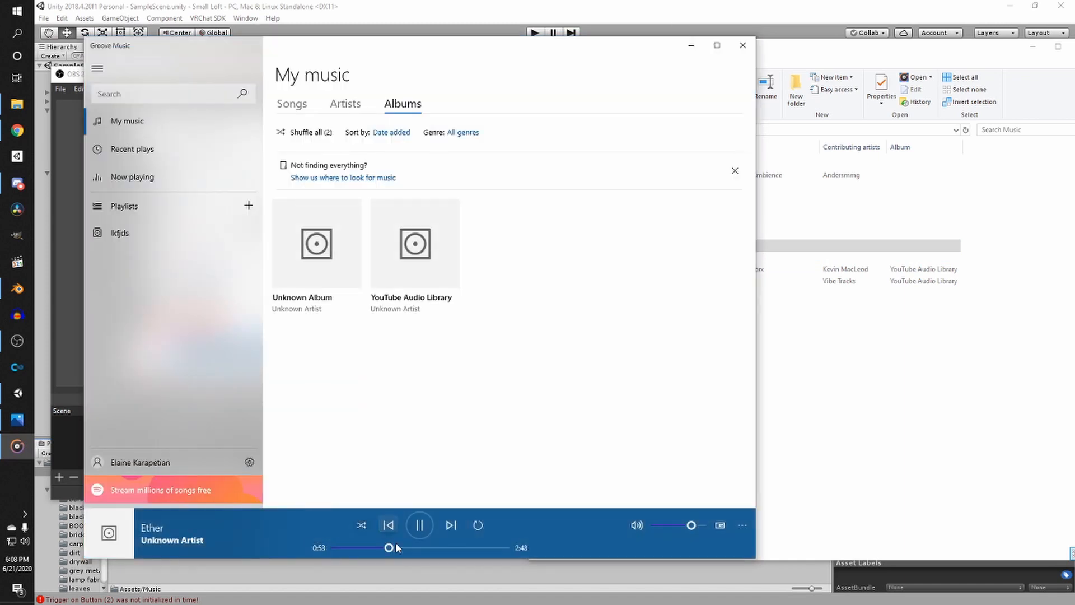
pyautogui.click(742, 46)
pyautogui.doubleClick(664, 232)
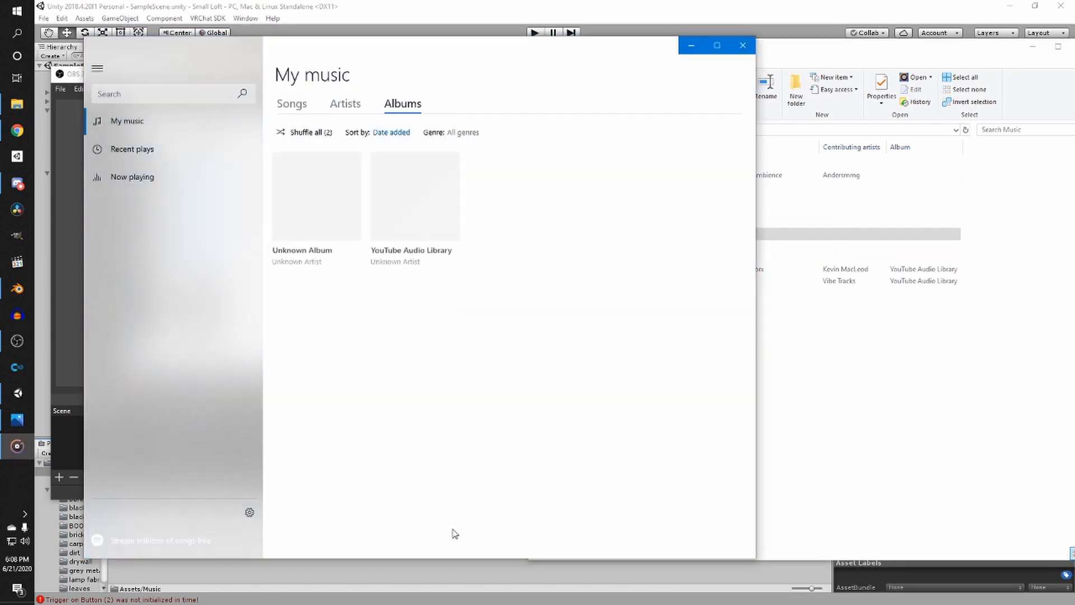
pyautogui.click(441, 547)
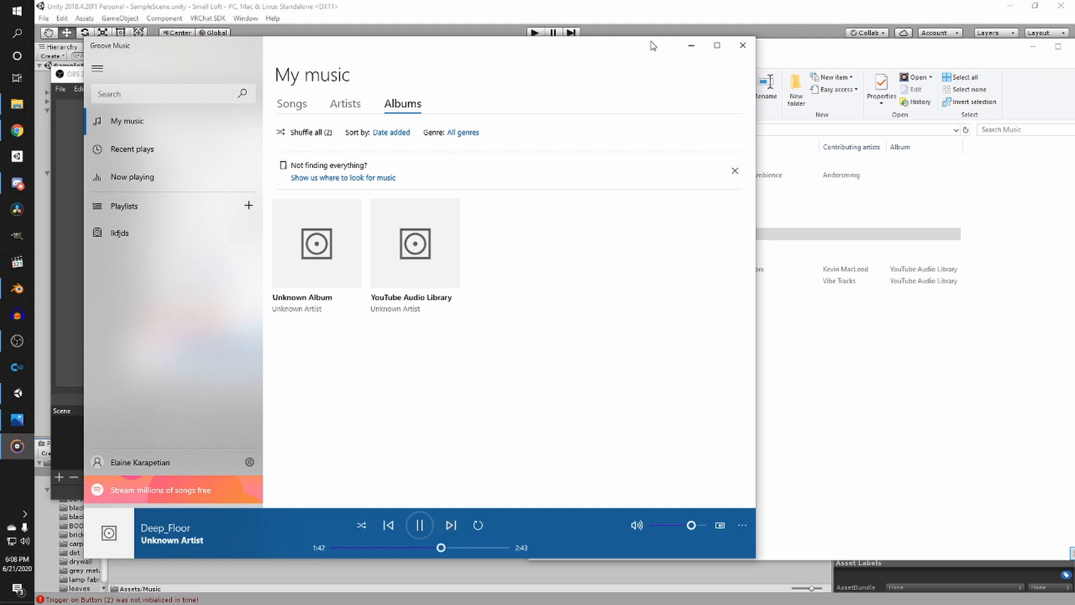
pyautogui.click(743, 45)
# - Import the Ether track from File Explorer into the project's Music folder and select it
pyautogui.click(647, 245)
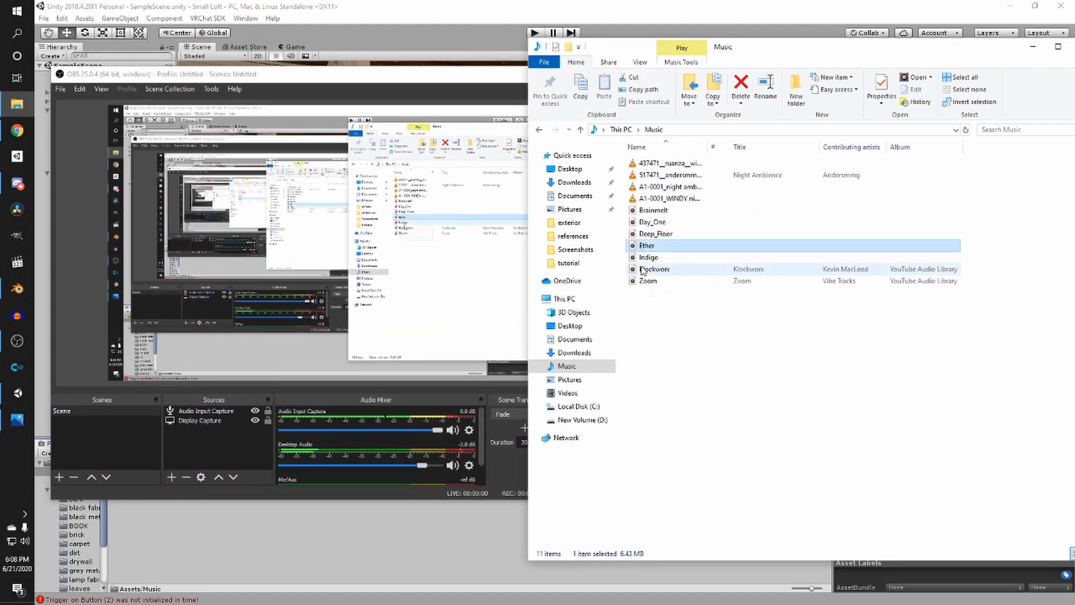
pyautogui.click(427, 74)
pyautogui.moveTo(392, 472); pyautogui.dragTo(280, 471)
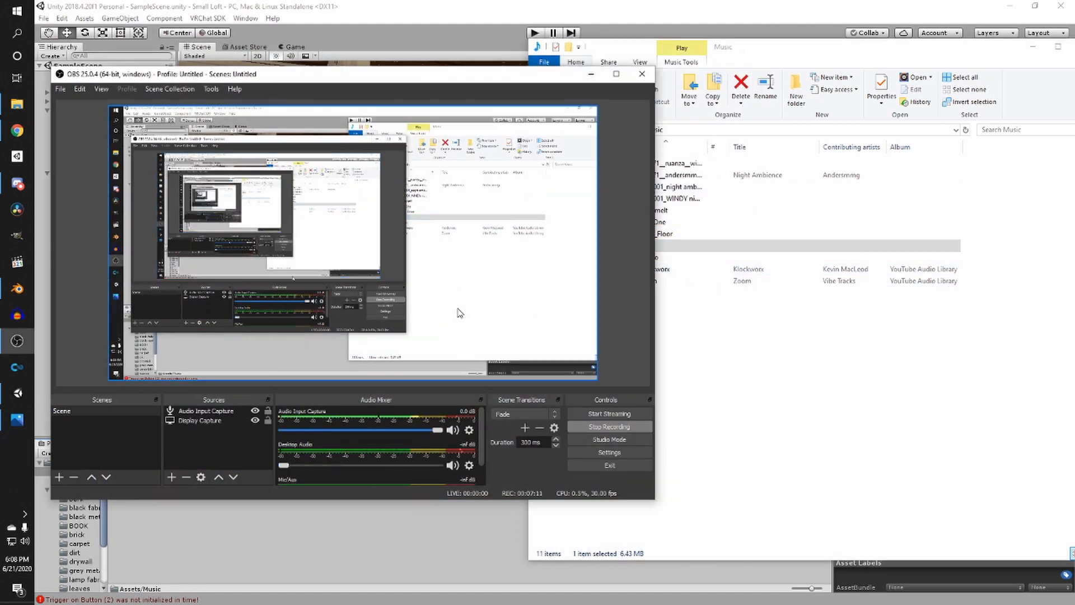
pyautogui.click(590, 74)
pyautogui.moveTo(652, 249); pyautogui.dragTo(334, 488)
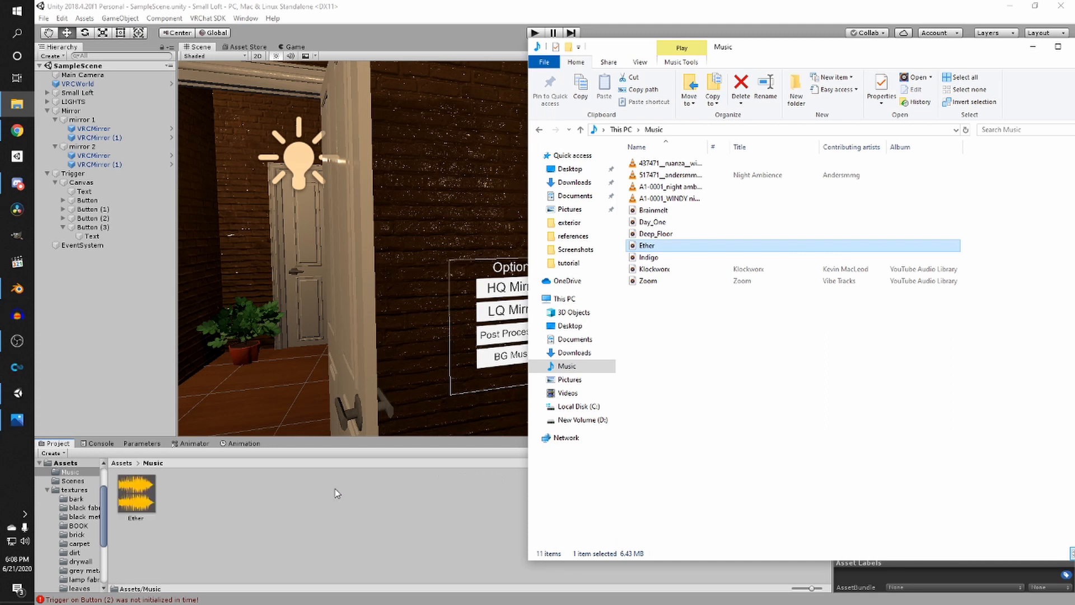
pyautogui.click(334, 493)
pyautogui.click(136, 494)
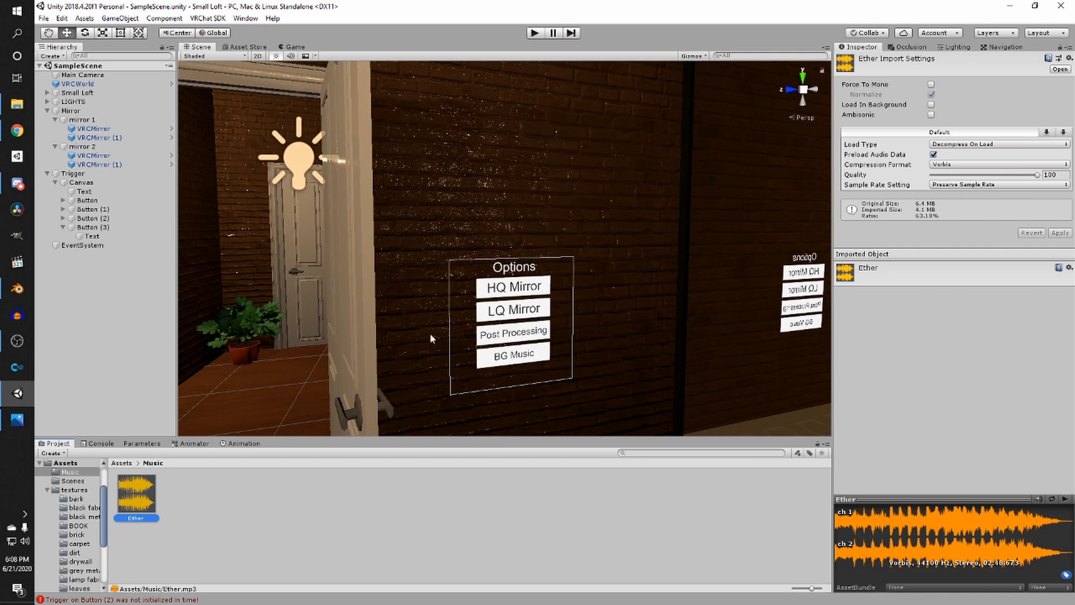
# - Set the Ether clip's Load Type to Streaming and apply the import settings
pyautogui.click(968, 144)
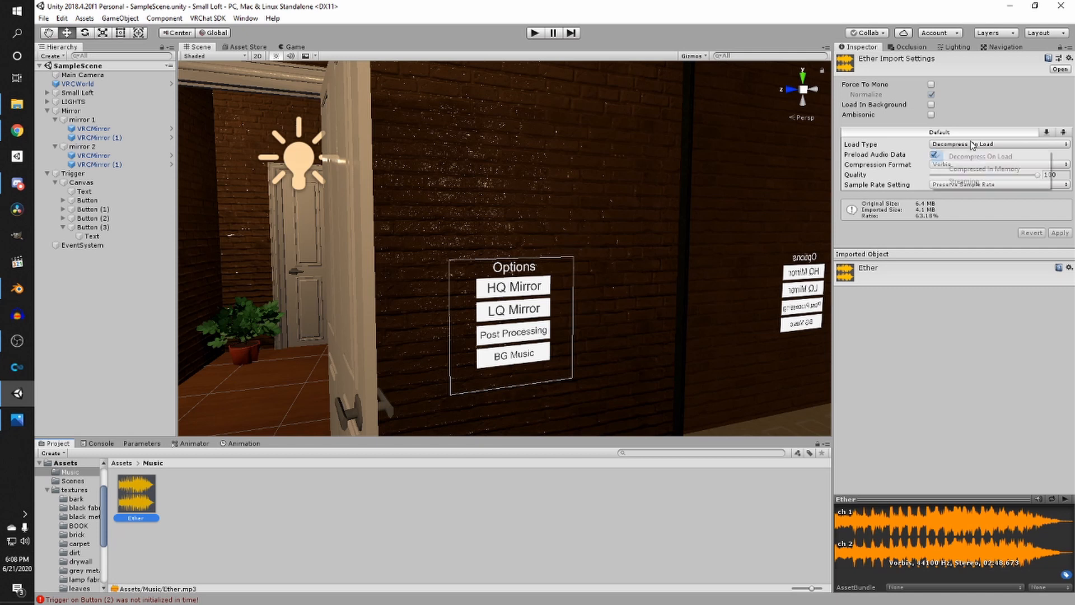
pyautogui.click(963, 177)
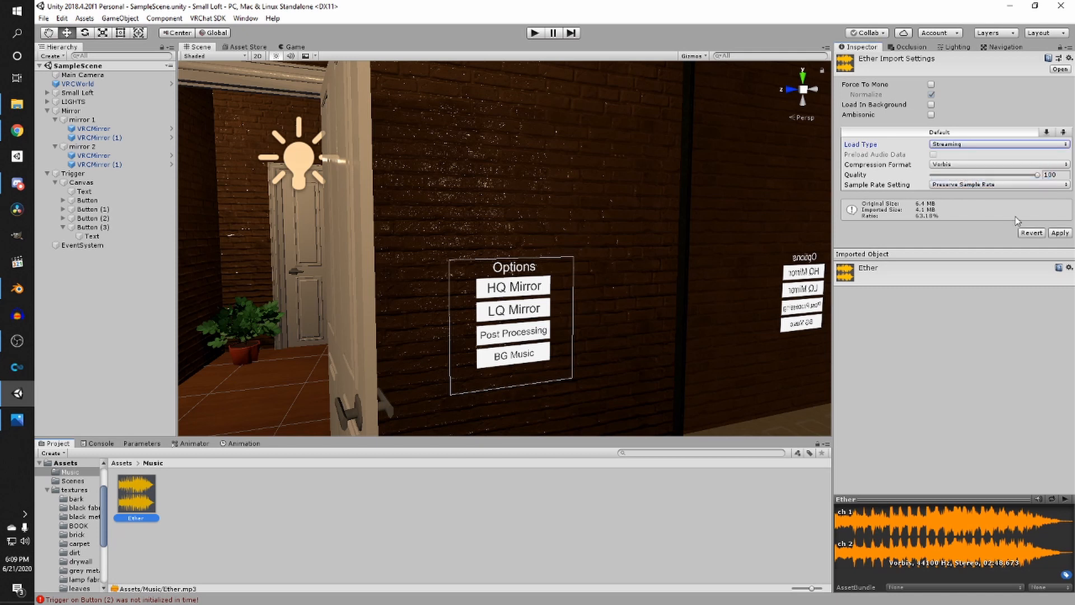
pyautogui.click(1064, 232)
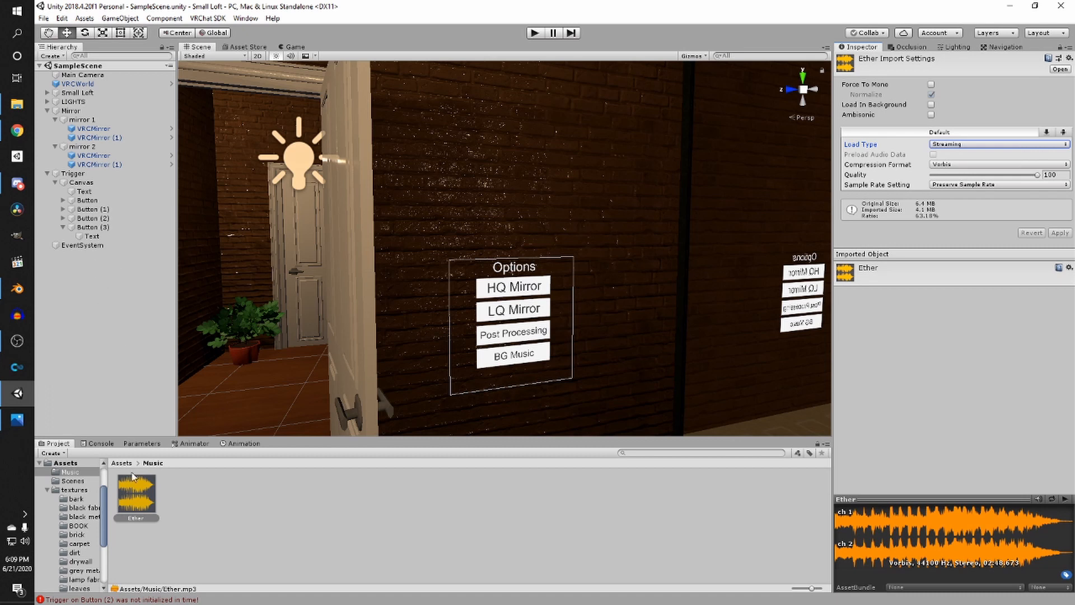
# - Add the Ether clip to the scene as an audio object, enabling Loop and setting its volume to 0.1
pyautogui.moveTo(144, 495); pyautogui.dragTo(93, 325)
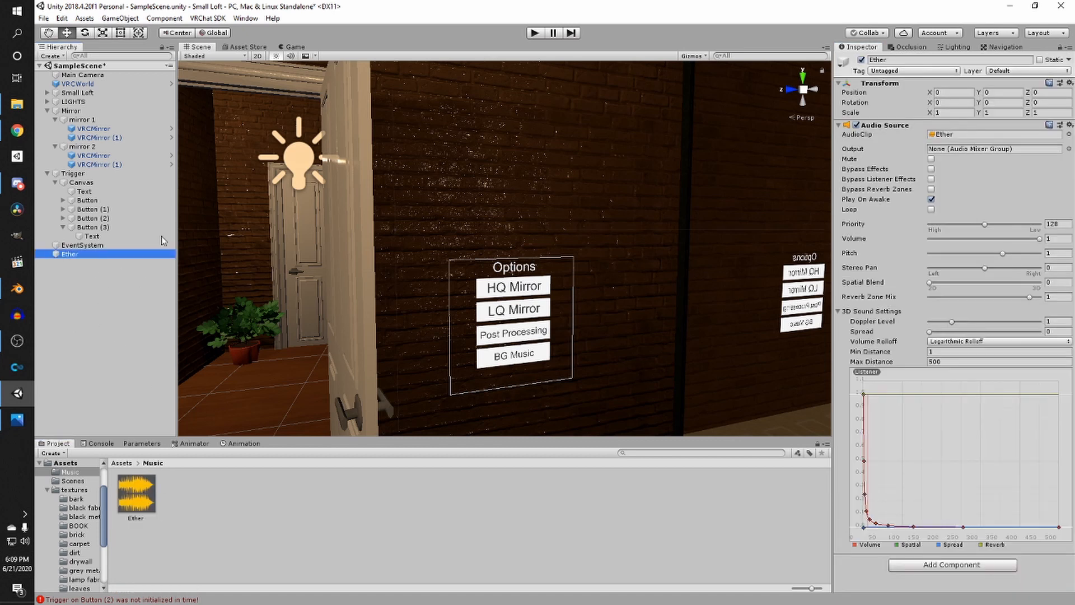
pyautogui.click(48, 173)
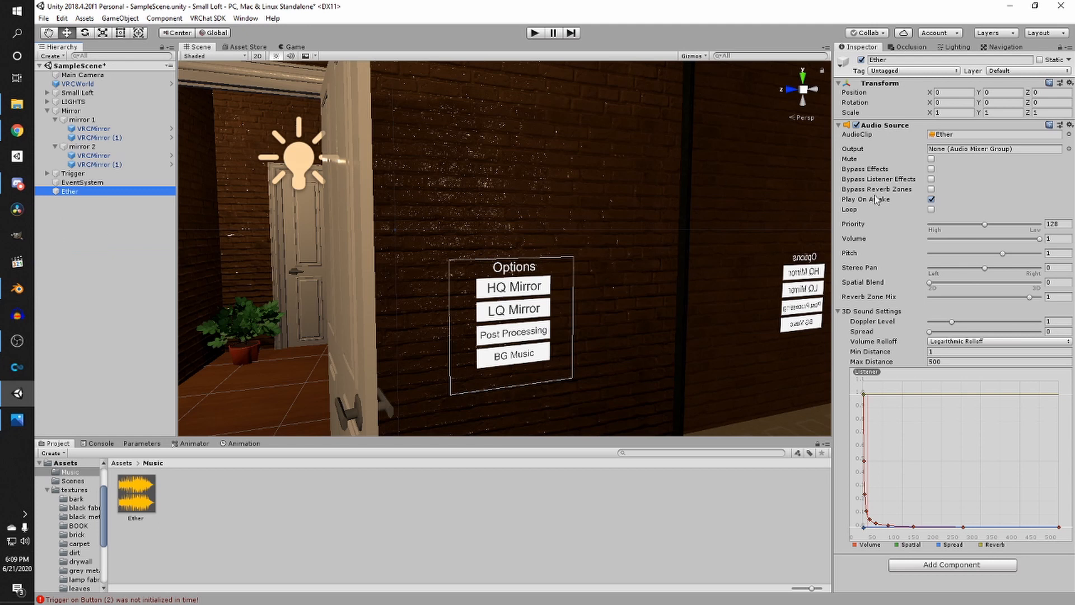
pyautogui.click(931, 209)
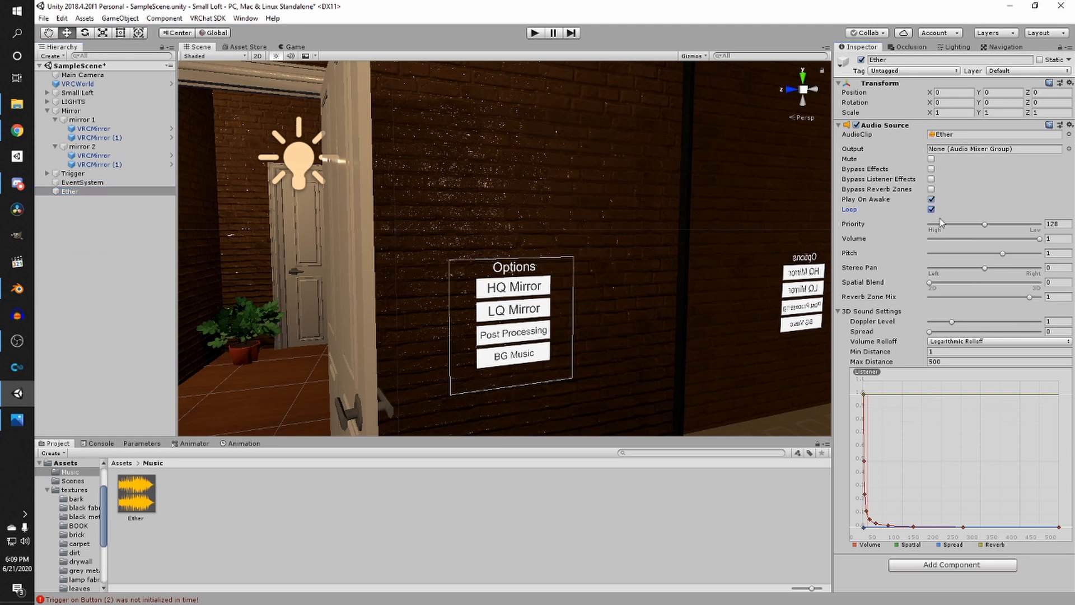
pyautogui.click(1057, 240)
pyautogui.write('0.1')
# - Orbit the scene view to inspect the Ether audio source and its surroundings
pyautogui.scroll(-3, 652, 348)
pyautogui.moveTo(653, 348); pyautogui.dragTo(568, 355, button='right')
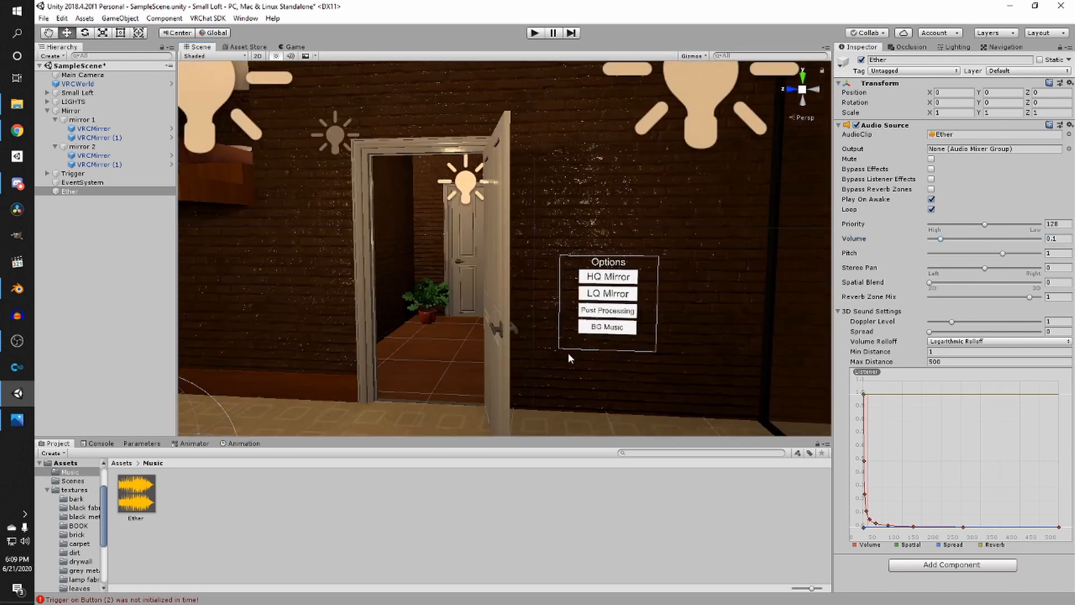
pyautogui.moveTo(465, 356); pyautogui.dragTo(665, 341, button='right')
pyautogui.scroll(-3, 540, 348)
pyautogui.moveTo(540, 347); pyautogui.dragTo(546, 404, button='right')
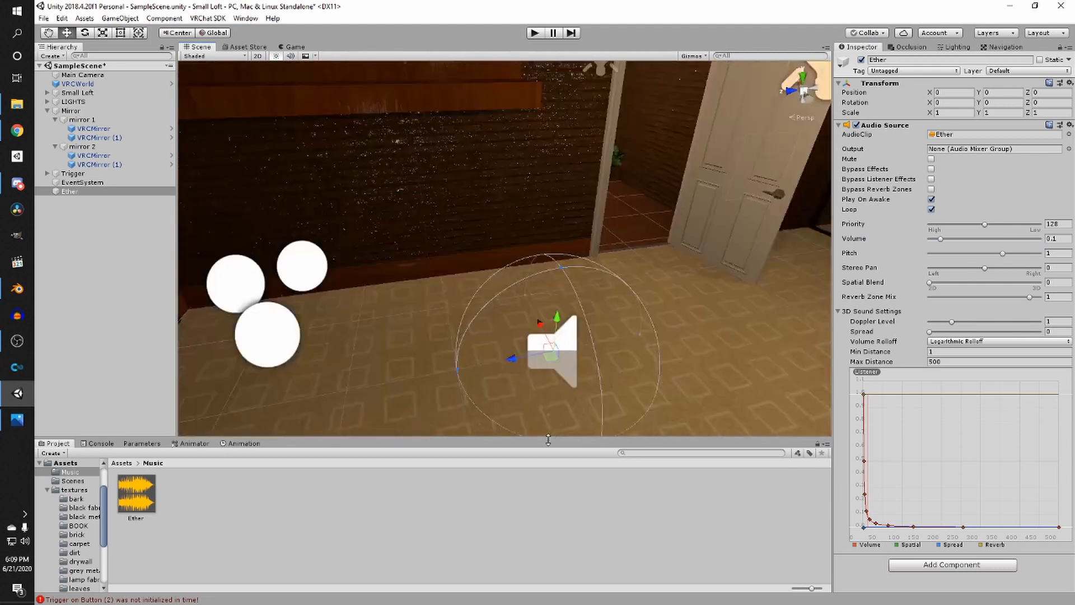
pyautogui.moveTo(546, 404); pyautogui.dragTo(497, 417, button='middle')
pyautogui.scroll(-2, 497, 417)
pyautogui.moveTo(497, 416); pyautogui.dragTo(252, 333, button='right')
pyautogui.scroll(-3, 513, 351)
pyautogui.scroll(6, 513, 351)
pyautogui.scroll(4, 516, 328)
pyautogui.moveTo(252, 333); pyautogui.dragTo(319, 334, button='middle')
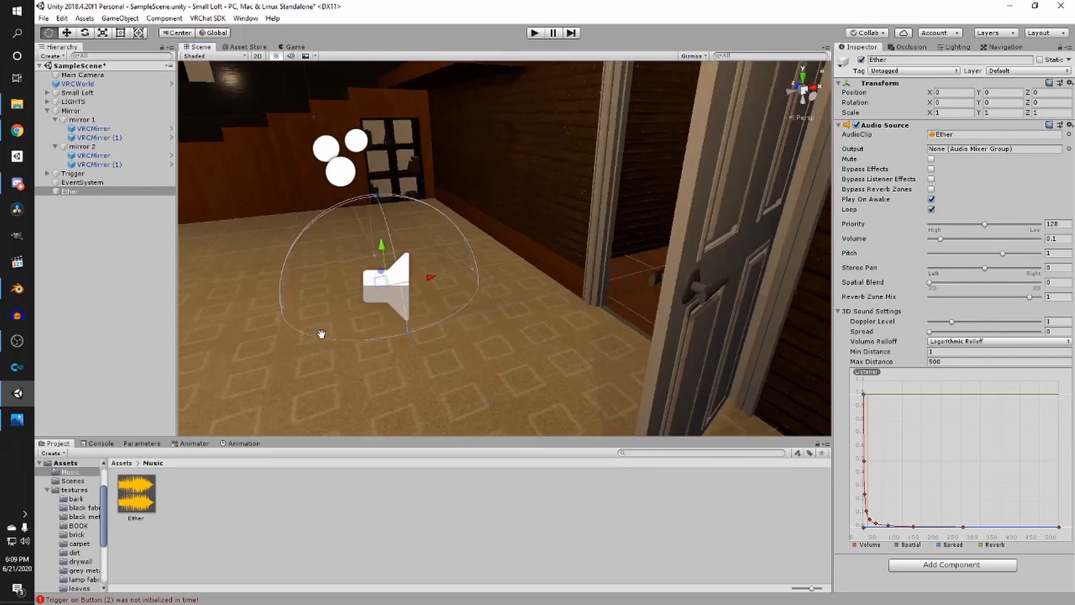
pyautogui.moveTo(322, 334); pyautogui.dragTo(350, 336, button='right')
pyautogui.moveTo(473, 338); pyautogui.dragTo(579, 330, button='right')
pyautogui.moveTo(580, 330); pyautogui.dragTo(467, 332, button='middle')
# - Add a SetGameObjectActive action to the BG Music button's VRC_Trigger custom event
pyautogui.click(440, 310)
pyautogui.moveTo(420, 314); pyautogui.dragTo(414, 325, button='right')
pyautogui.moveTo(415, 325); pyautogui.dragTo(448, 311, button='middle')
pyautogui.scroll(3, 449, 308)
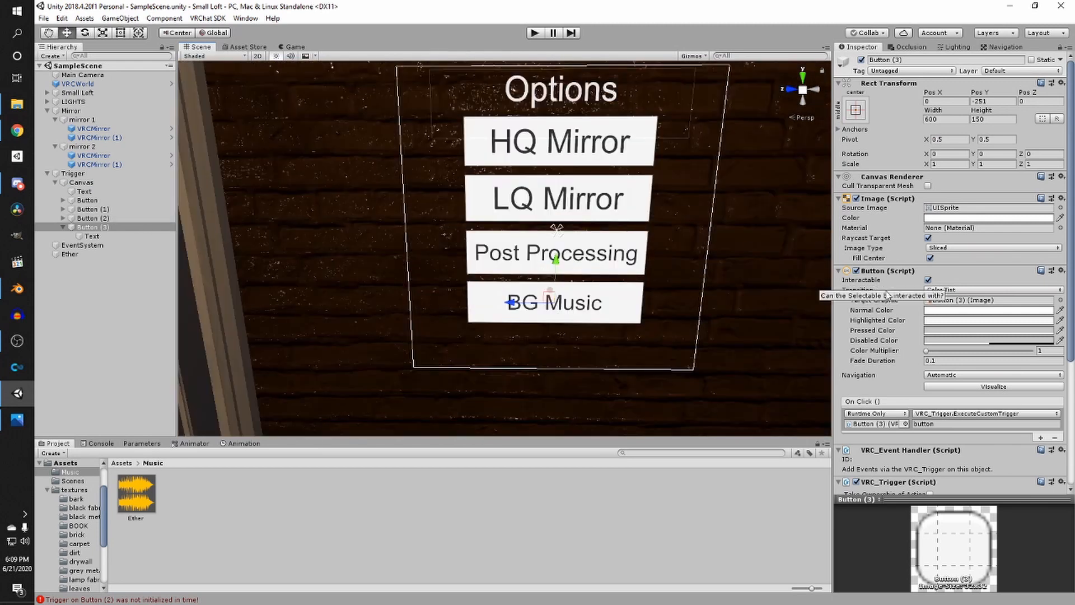
pyautogui.scroll(-5, 940, 415)
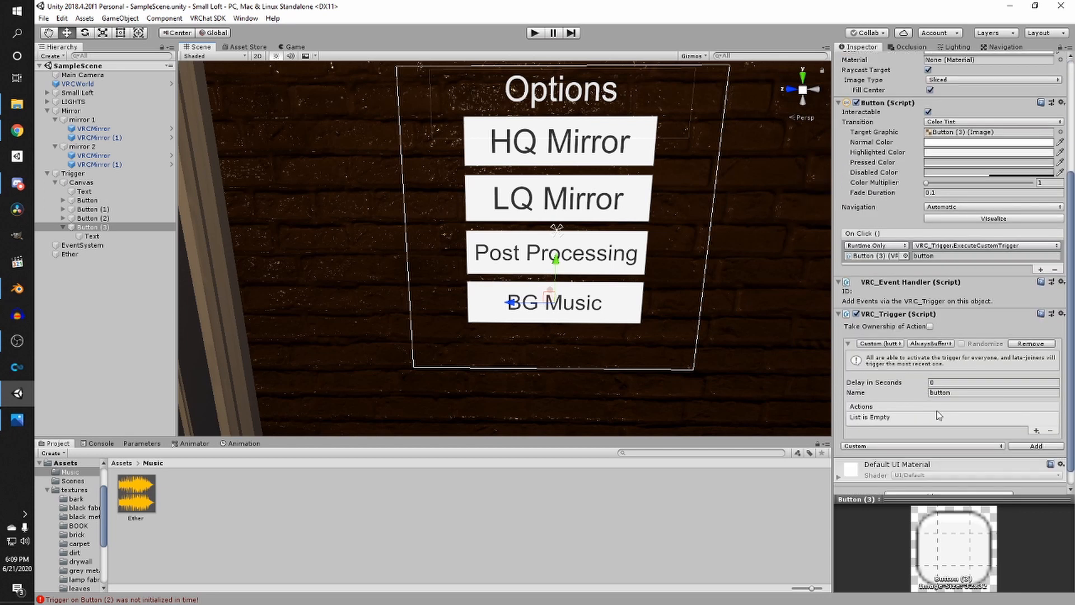
pyautogui.click(1036, 430)
pyautogui.moveTo(1026, 437)
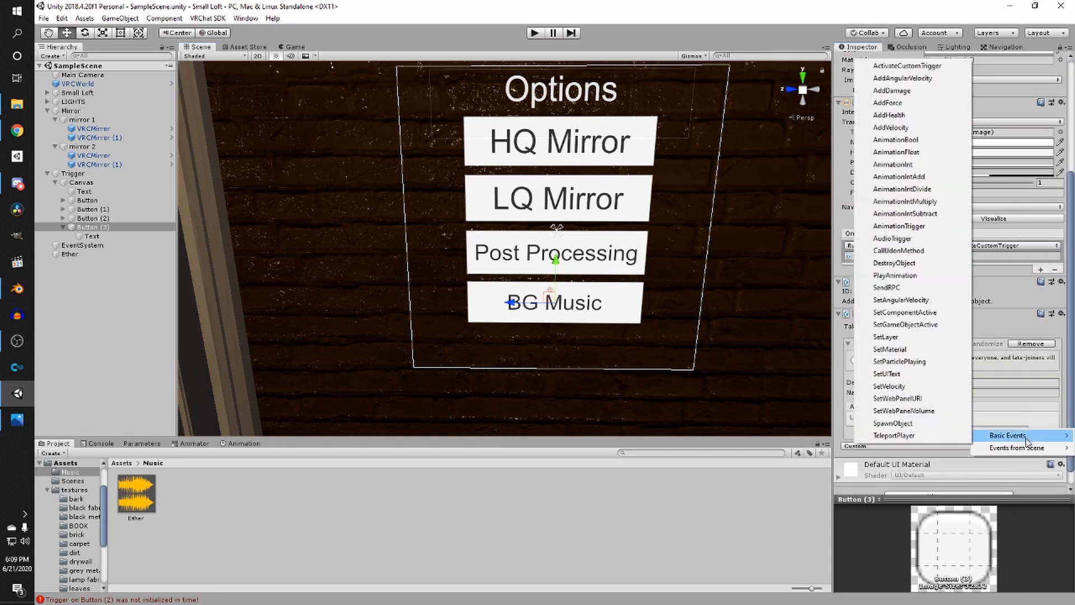
pyautogui.click(916, 325)
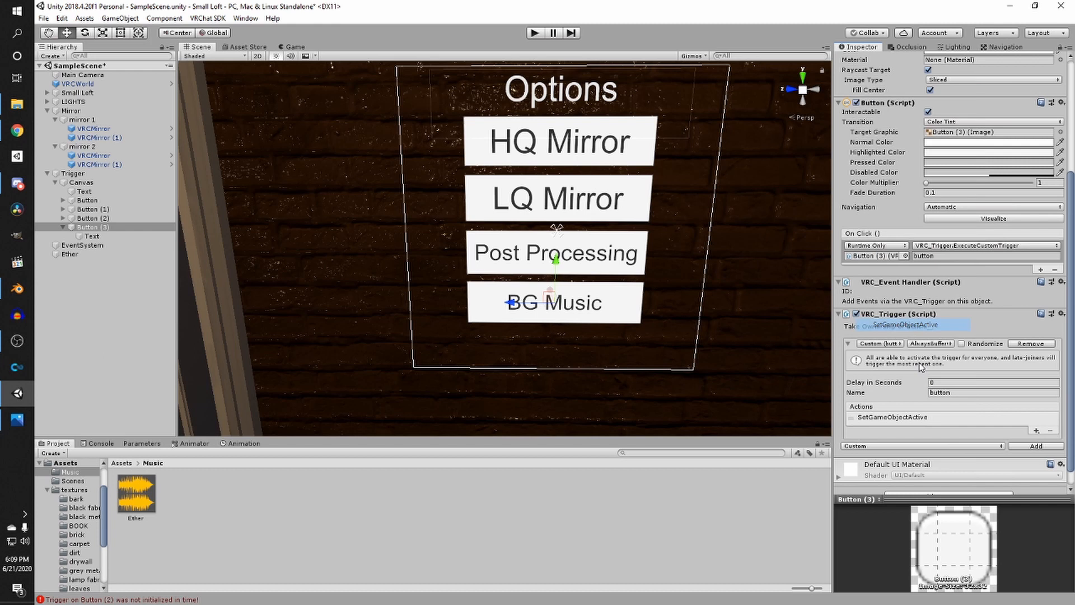
pyautogui.click(904, 419)
# - Assign the Ether object as the action's receiver, set the operation to Toggle, and save the scene
pyautogui.moveTo(69, 254); pyautogui.dragTo(912, 455)
pyautogui.click(950, 476)
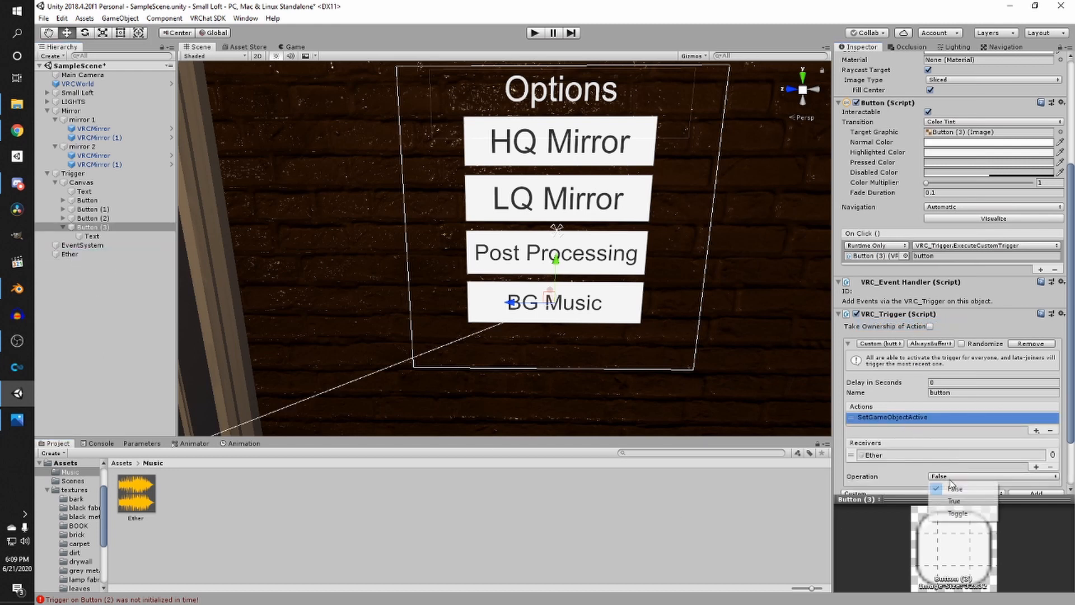
pyautogui.click(957, 513)
pyautogui.click(588, 475)
pyautogui.hotkey('ctrl', 's')
# - Select the VRCMirror objects under both mirror 1 and mirror 2
pyautogui.moveTo(584, 307); pyautogui.dragTo(406, 256, button='right')
pyautogui.press('s')
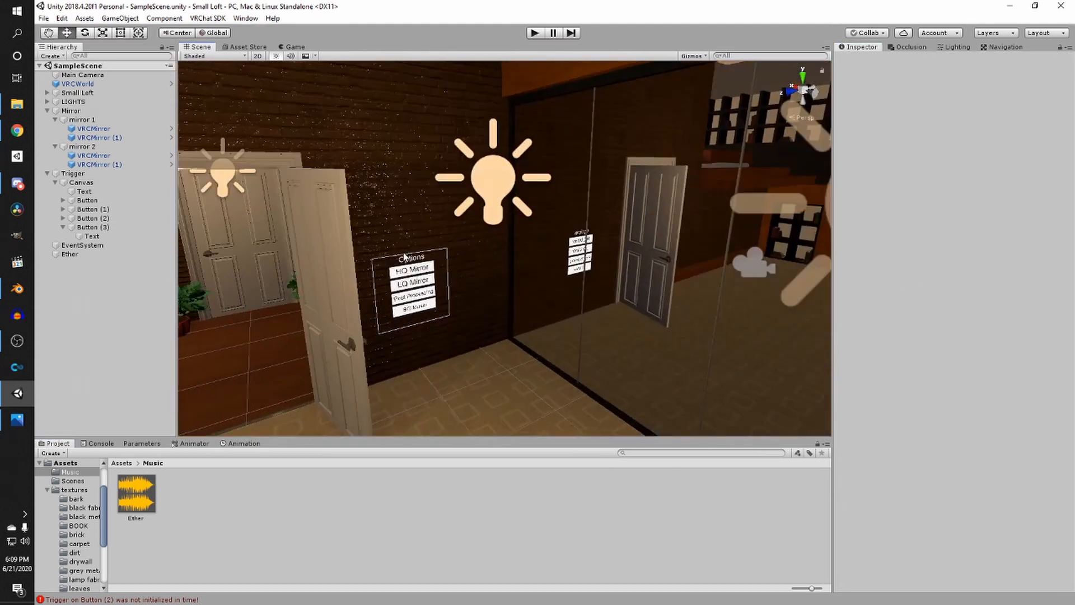
pyautogui.press('w')
pyautogui.moveTo(377, 317); pyautogui.dragTo(392, 282, button='right')
pyautogui.press('a')
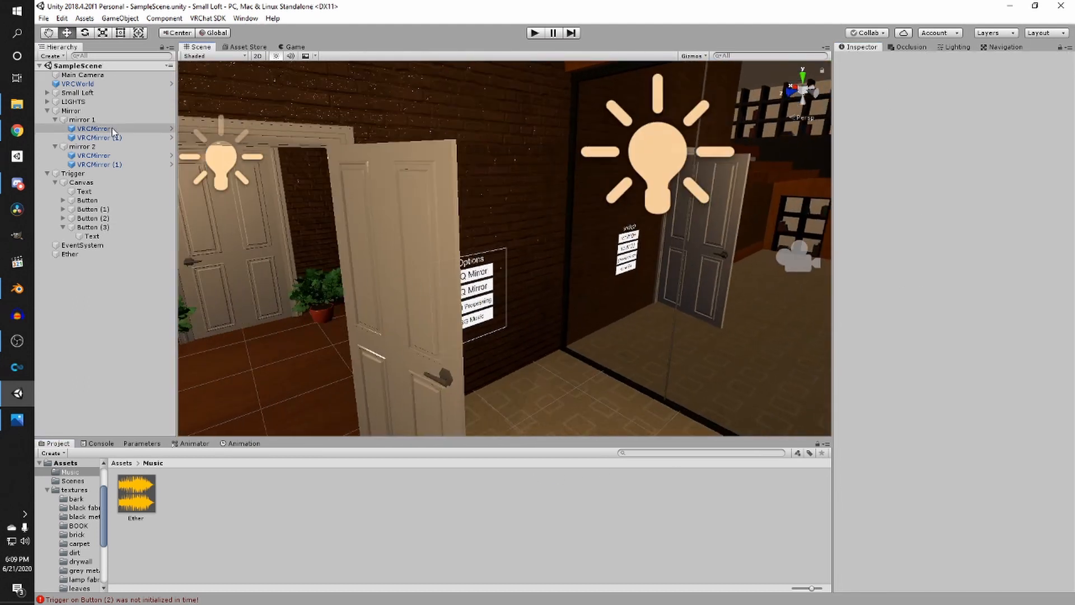
pyautogui.click(112, 129)
pyautogui.moveTo(560, 205); pyautogui.dragTo(532, 219, button='right')
pyautogui.press('d')
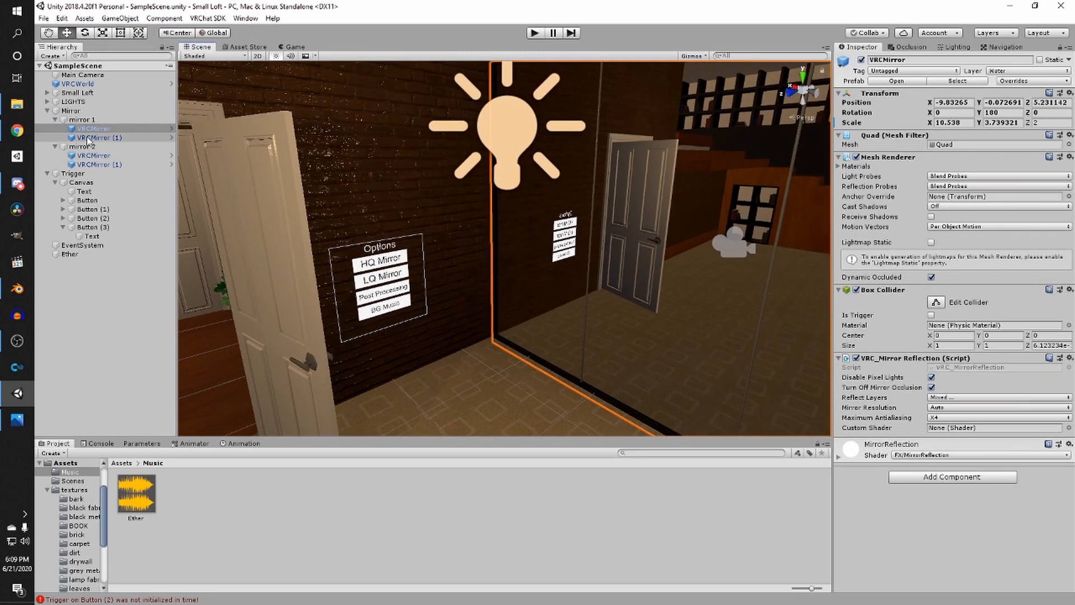
pyautogui.keyDown('ctrl'); pyautogui.click(93, 156); pyautogui.keyUp('ctrl')
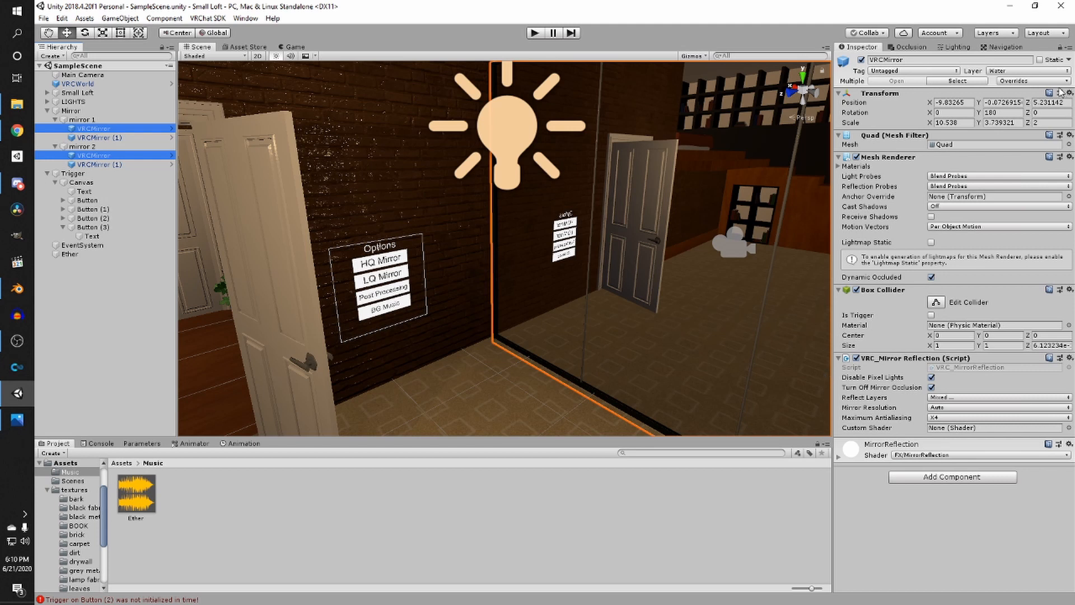
pyautogui.click(1017, 82)
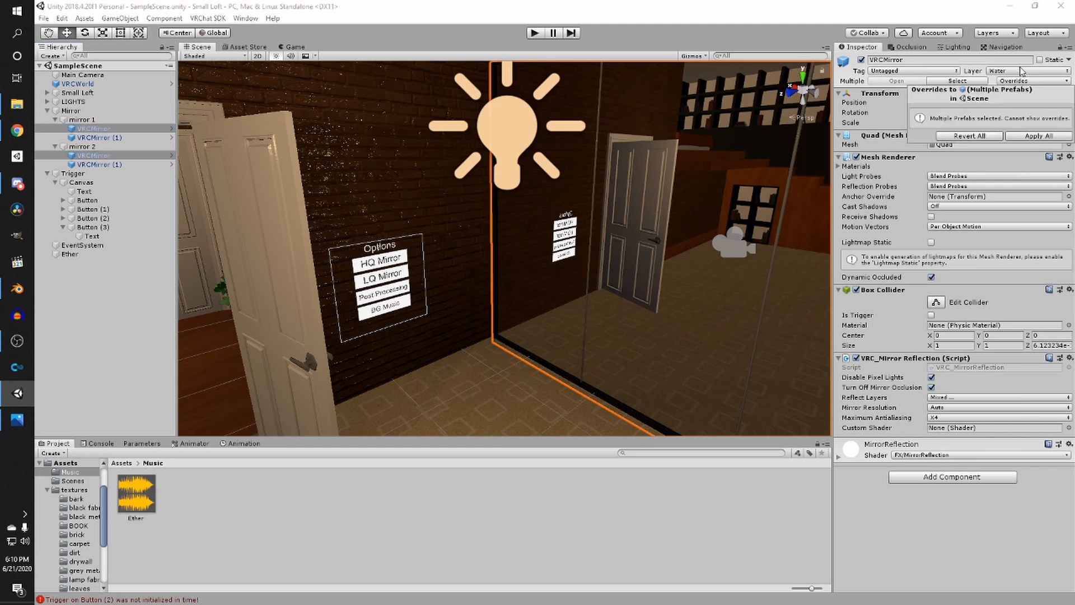
pyautogui.click(929, 523)
pyautogui.click(1009, 73)
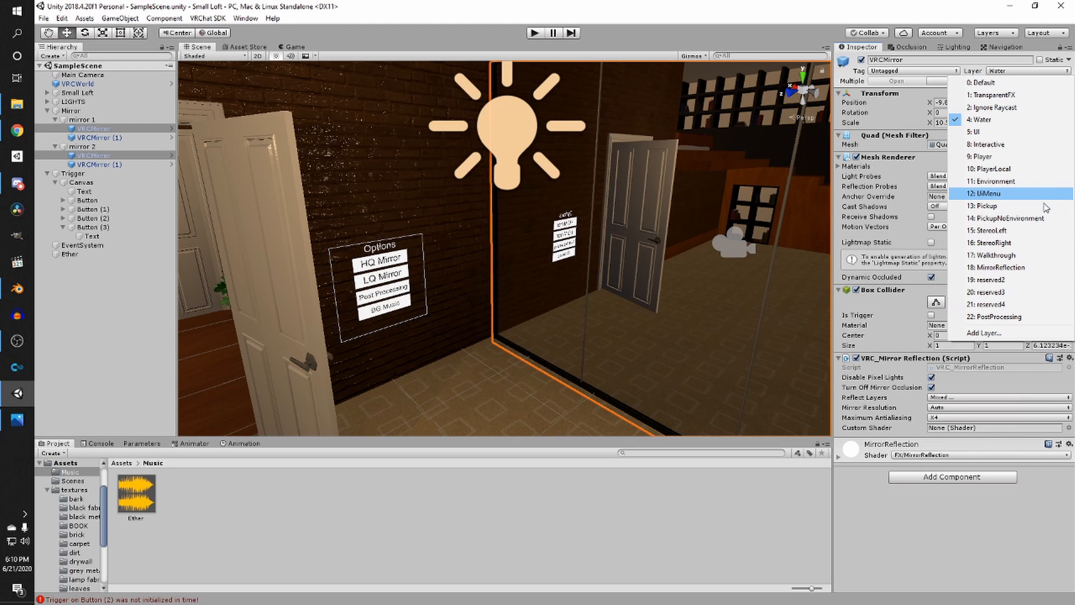
pyautogui.click(970, 561)
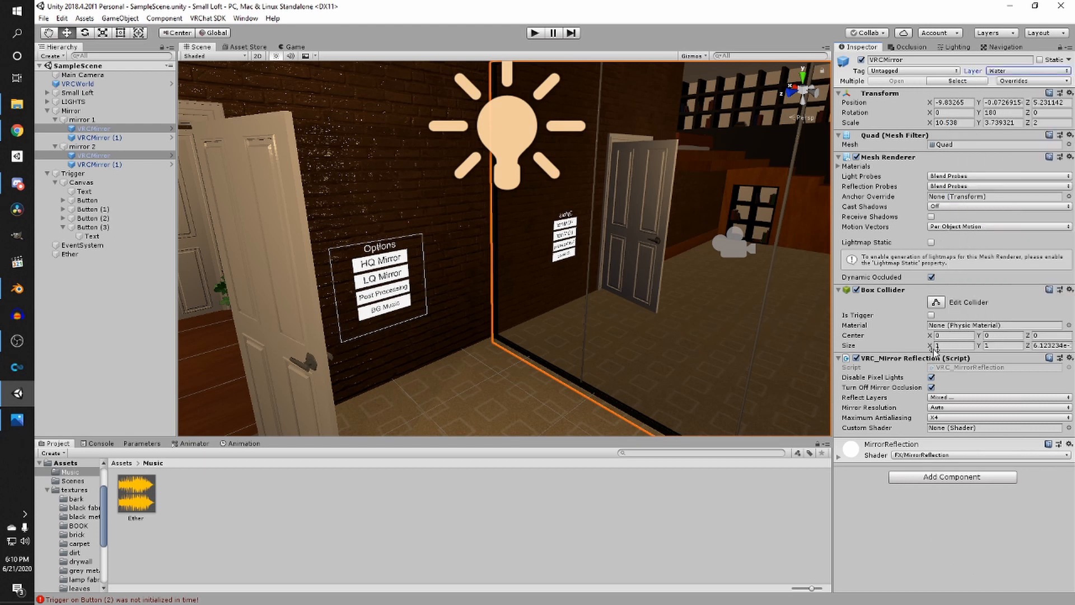
# - Clear the selected mirrors' Reflect Layers to Nothing and enable only Default
pyautogui.click(931, 399)
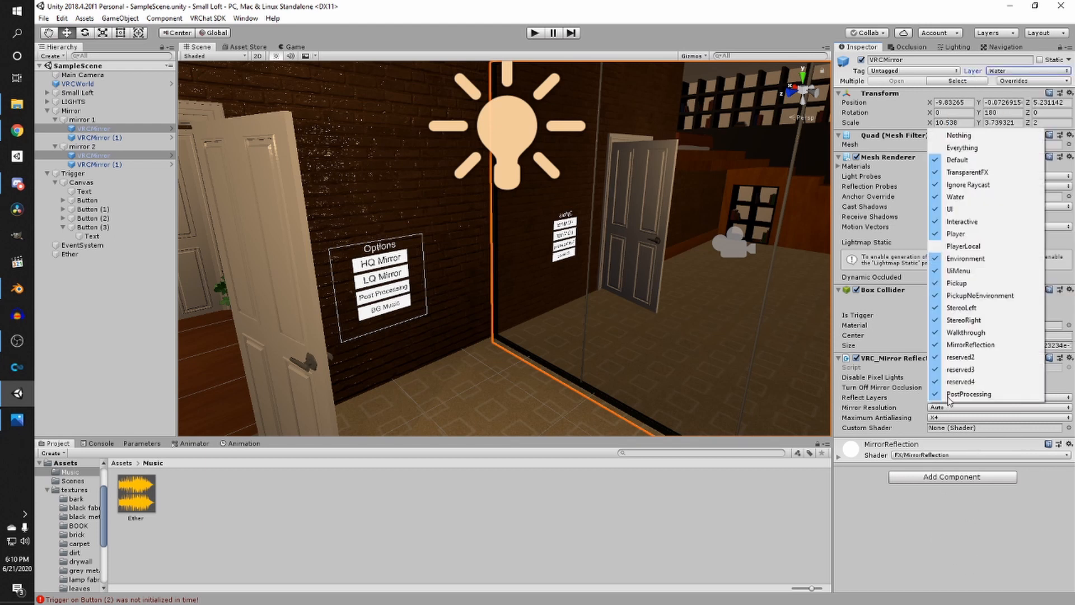
pyautogui.click(958, 135)
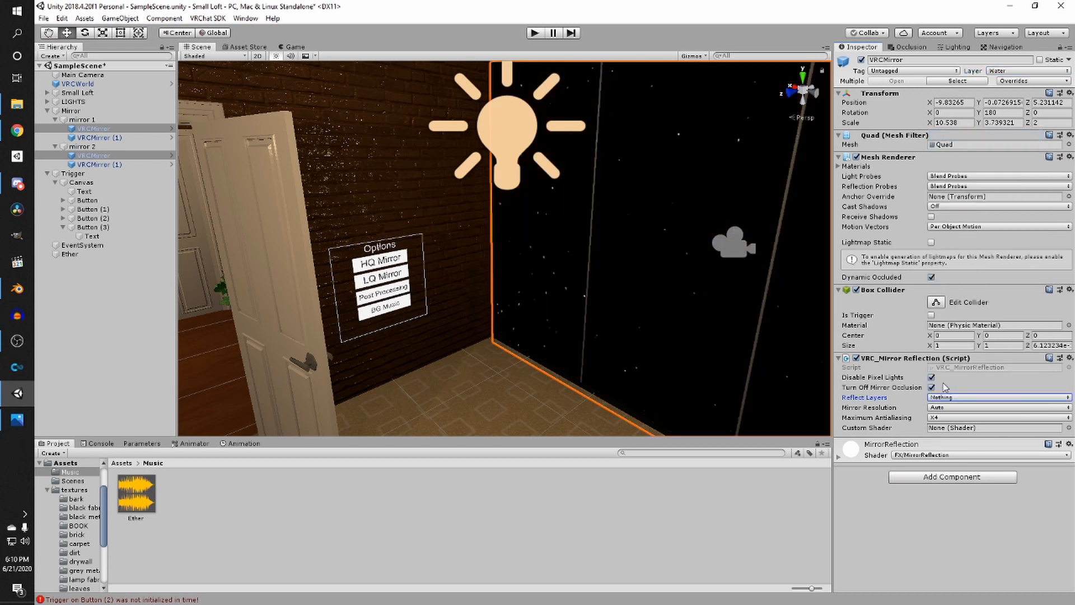
pyautogui.click(946, 396)
pyautogui.click(946, 396)
pyautogui.click(946, 396)
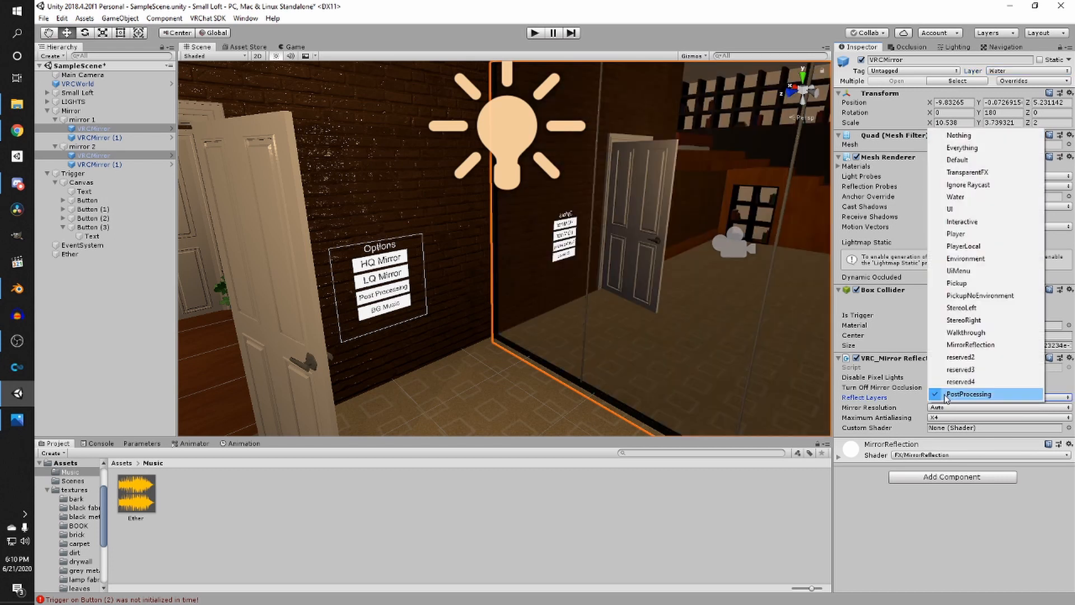
pyautogui.click(946, 395)
pyautogui.click(942, 398)
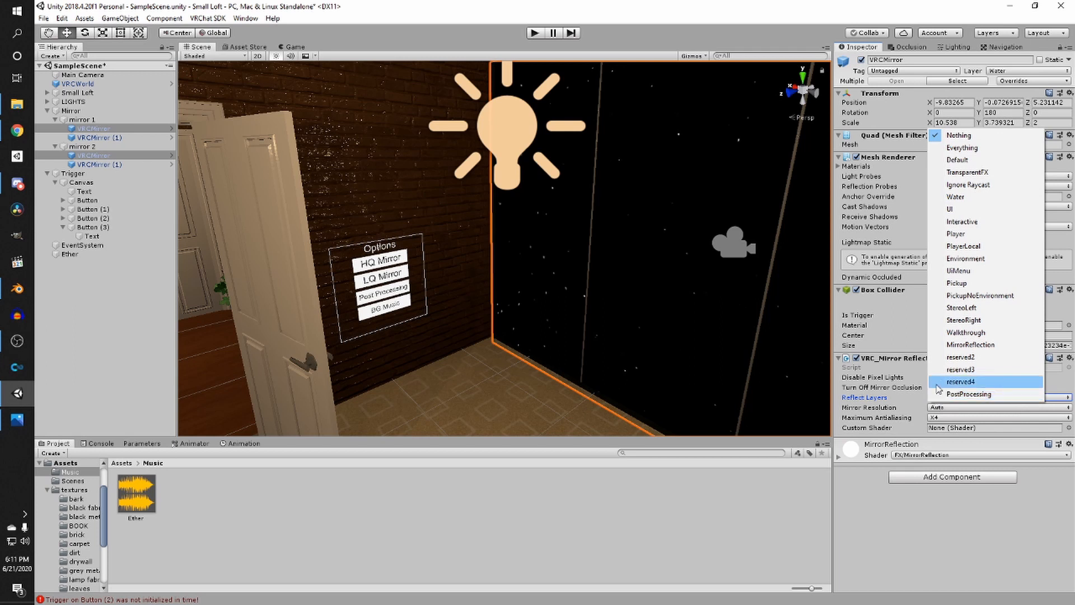
pyautogui.click(957, 159)
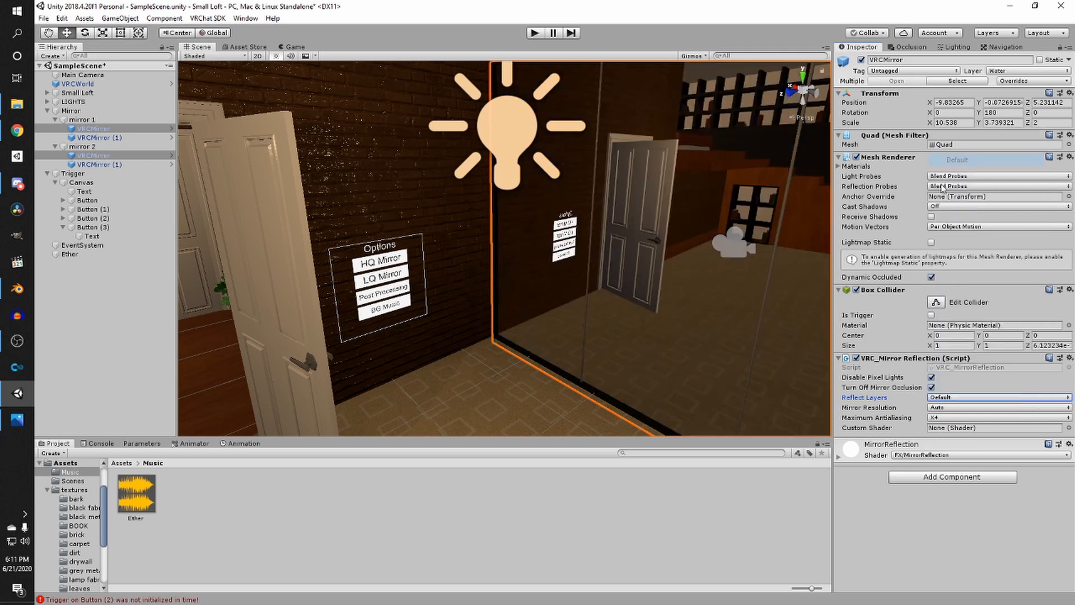
# - Add Player, PlayerLocal, MirrorReflection and Pickup to the selected mirrors' Reflect Layers
pyautogui.click(952, 399)
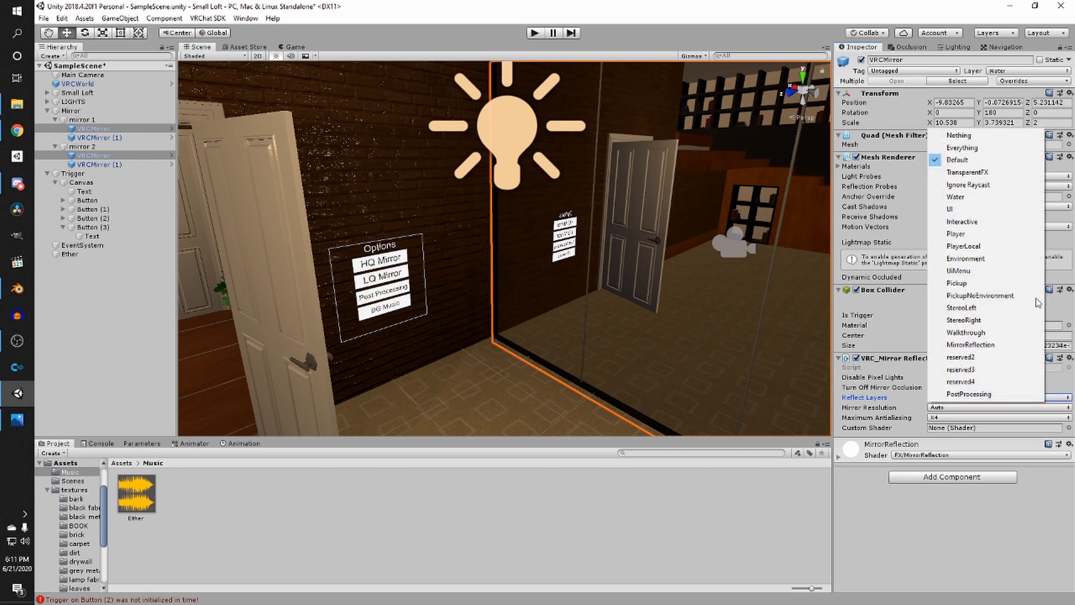
pyautogui.click(991, 234)
pyautogui.click(953, 398)
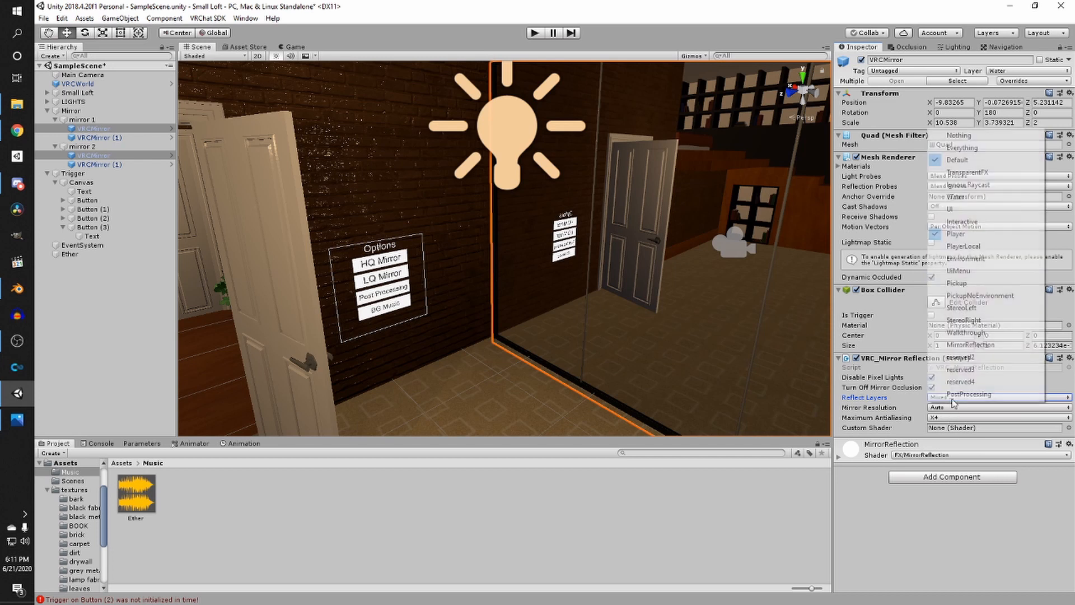
pyautogui.click(963, 246)
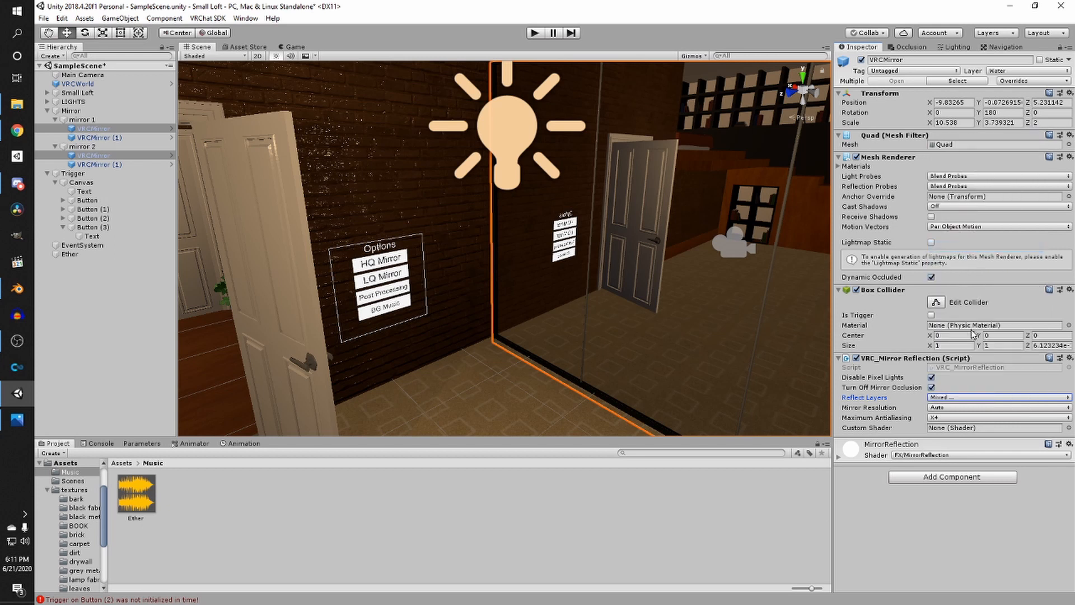
pyautogui.click(948, 398)
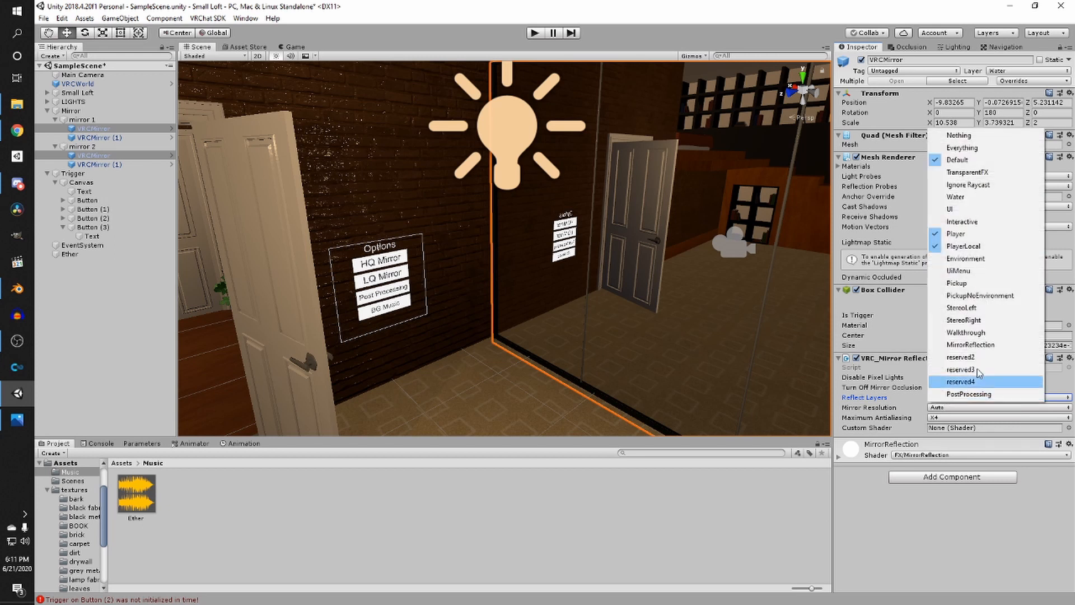
pyautogui.click(1002, 344)
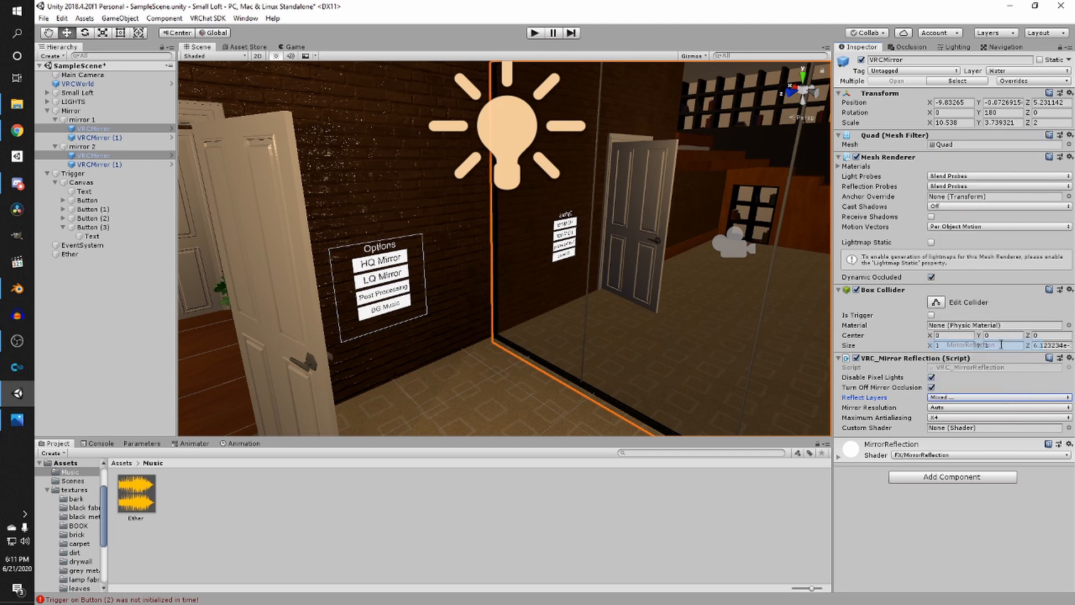
pyautogui.click(951, 397)
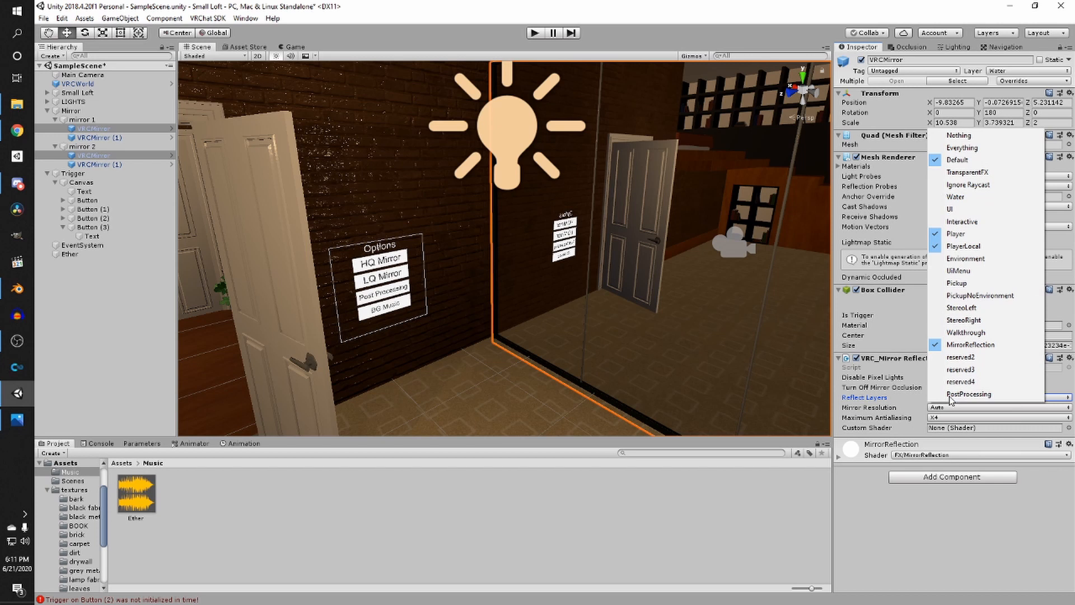
pyautogui.click(955, 283)
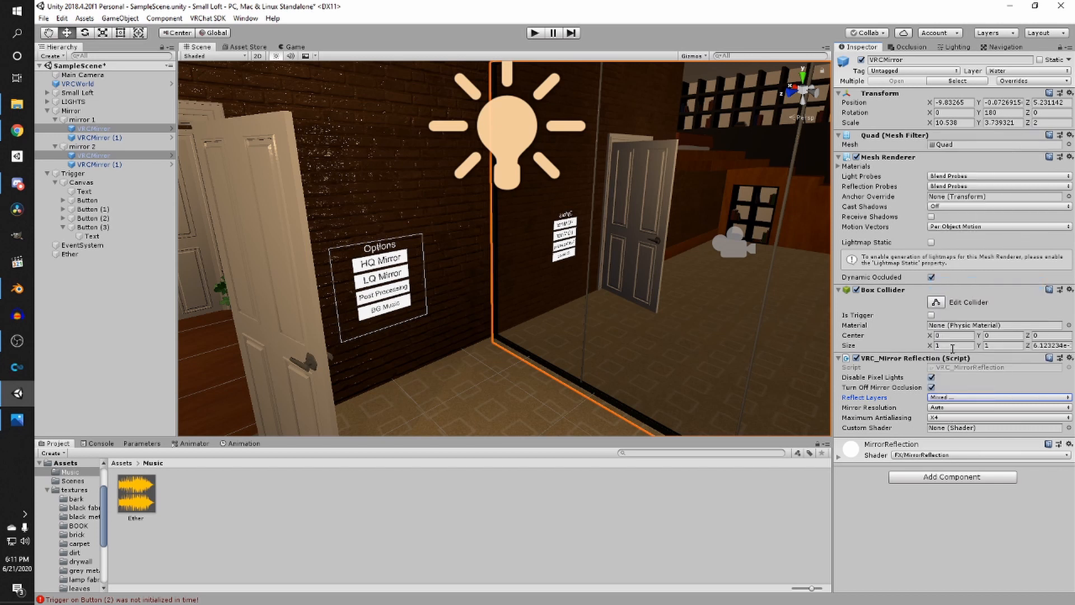
# - Select the VRCMirror (1) objects under both mirror groups and set their Reflect Layers to Nothing
pyautogui.moveTo(453, 334); pyautogui.dragTo(576, 319, button='right')
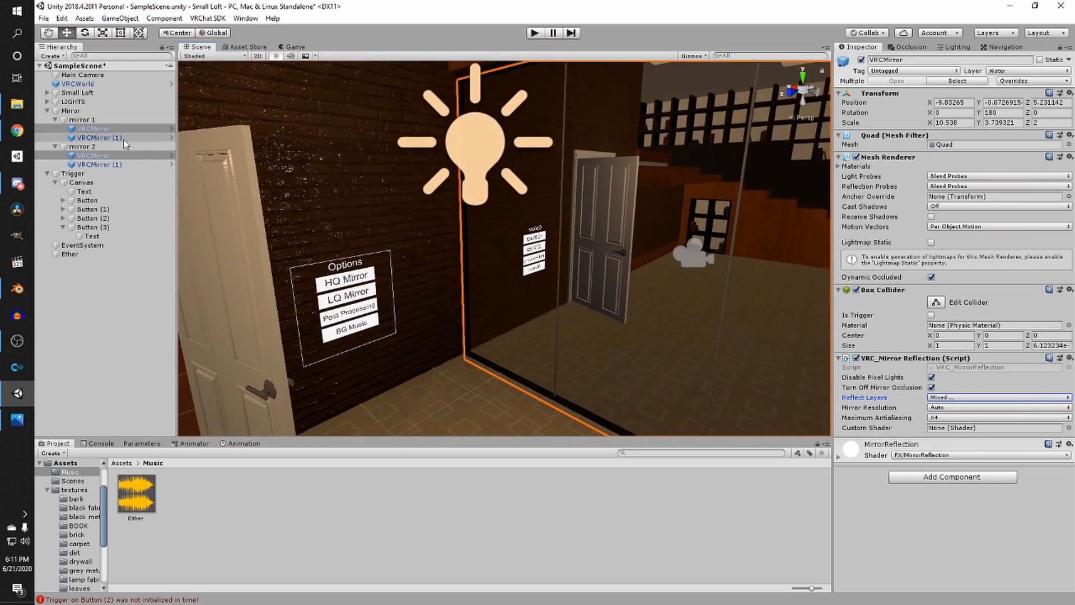
pyautogui.click(100, 164)
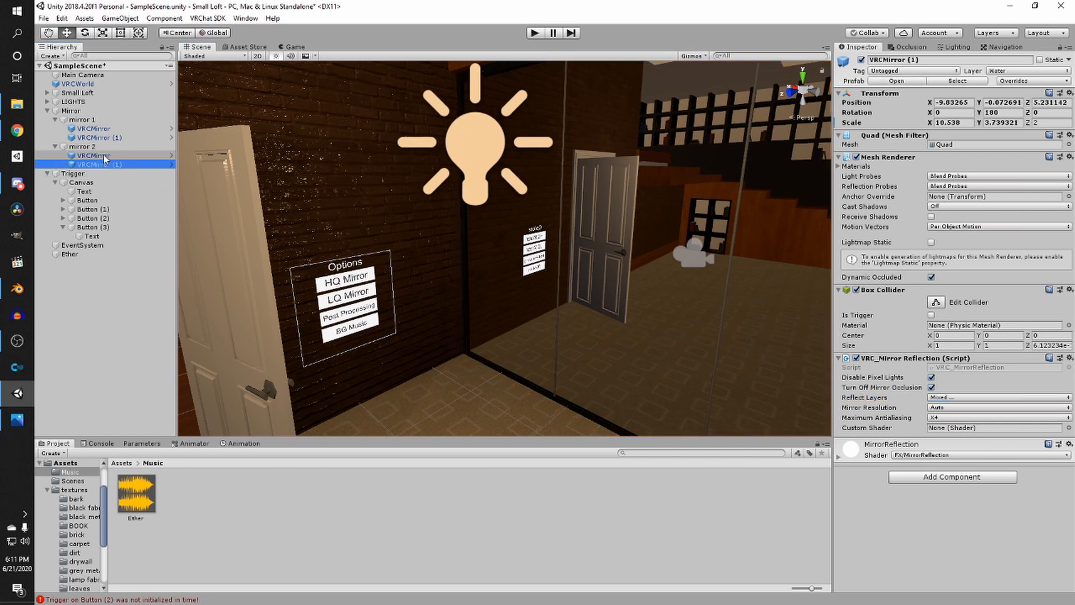
pyautogui.click(93, 128)
pyautogui.keyDown('ctrl'); pyautogui.click(93, 155); pyautogui.keyUp('ctrl')
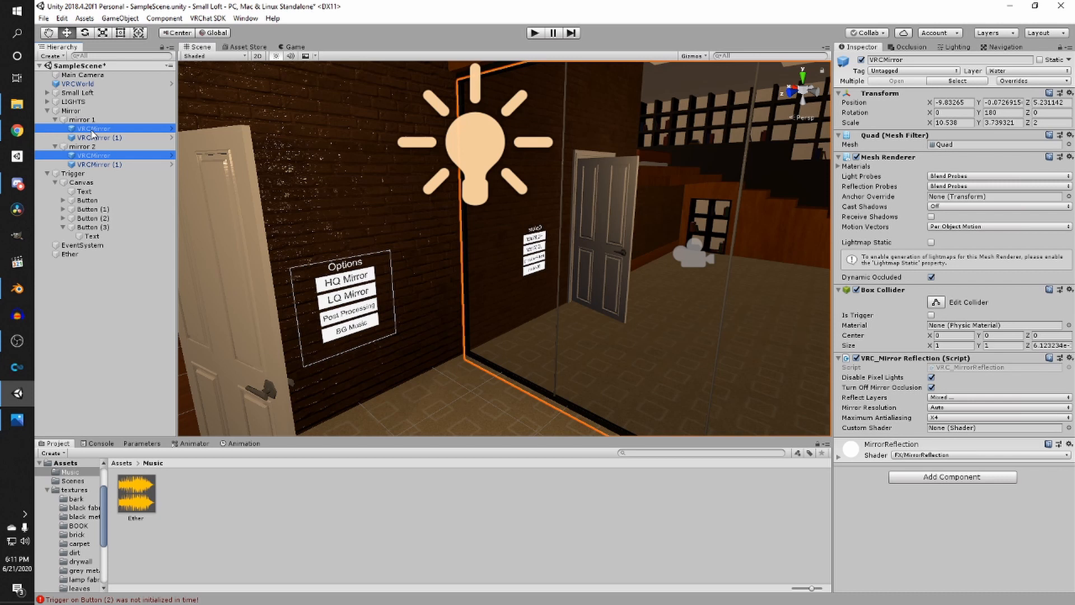
pyautogui.keyDown('shift'); pyautogui.click(87, 157); pyautogui.keyUp('shift')
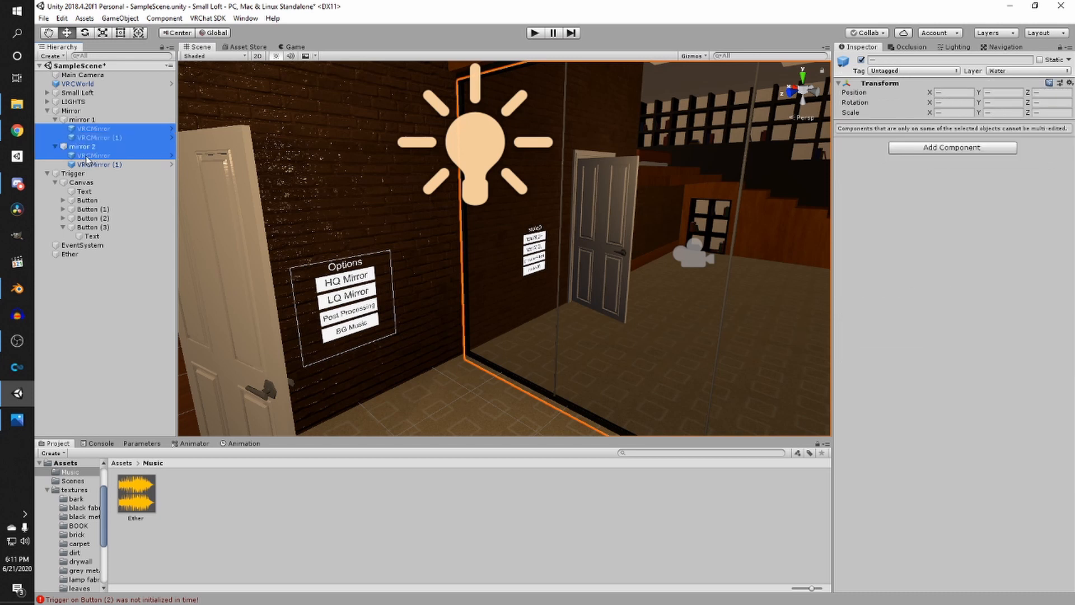
pyautogui.click(104, 130)
pyautogui.keyDown('ctrl'); pyautogui.click(100, 157); pyautogui.keyUp('ctrl')
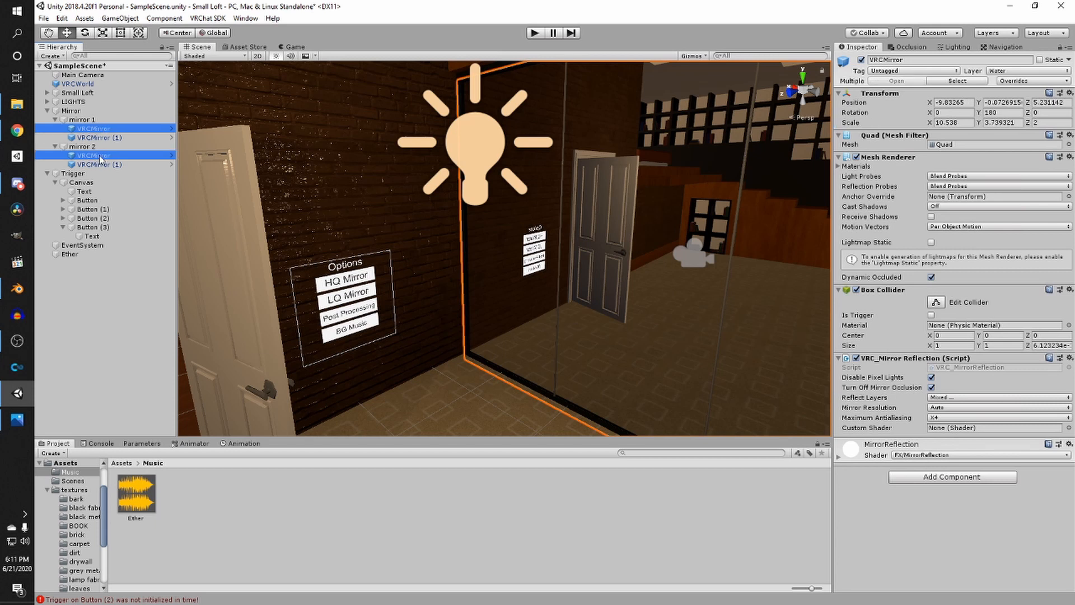
pyautogui.click(172, 192)
pyautogui.click(118, 139)
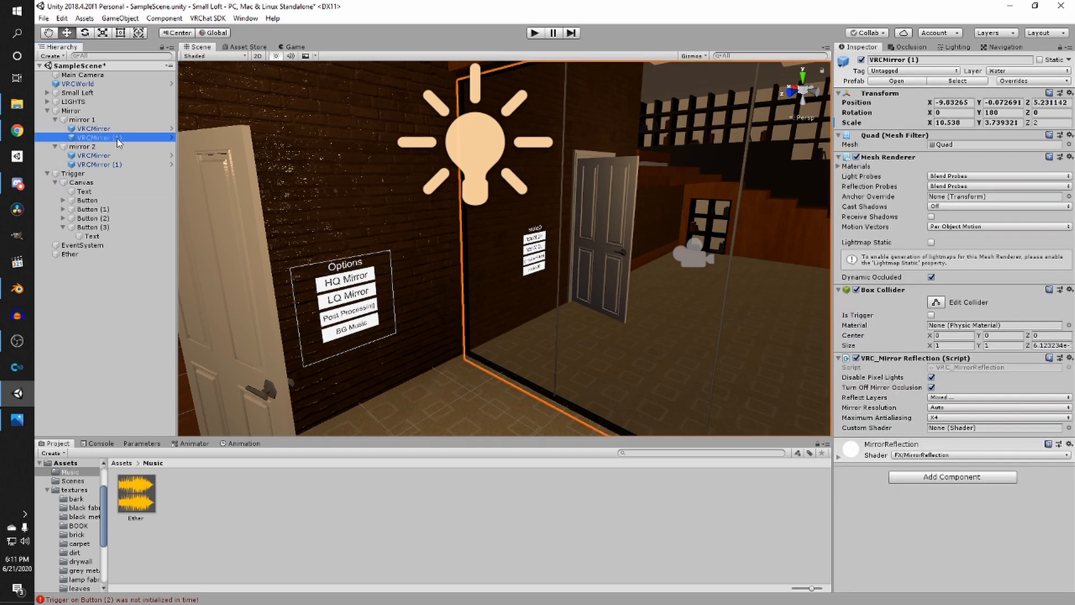
pyautogui.keyDown('ctrl'); pyautogui.click(120, 163); pyautogui.keyUp('ctrl')
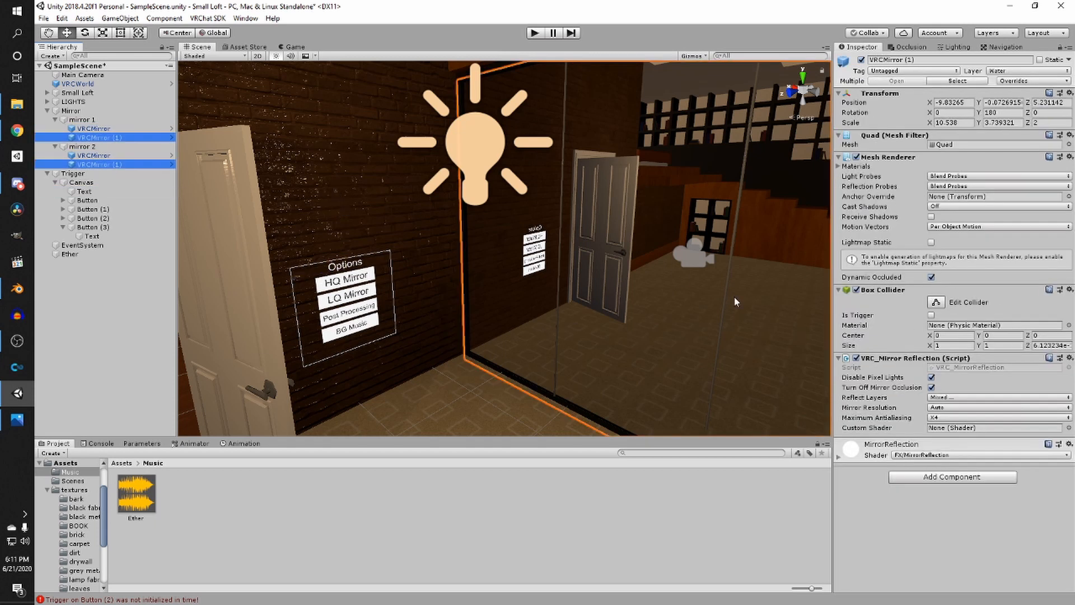
pyautogui.click(948, 397)
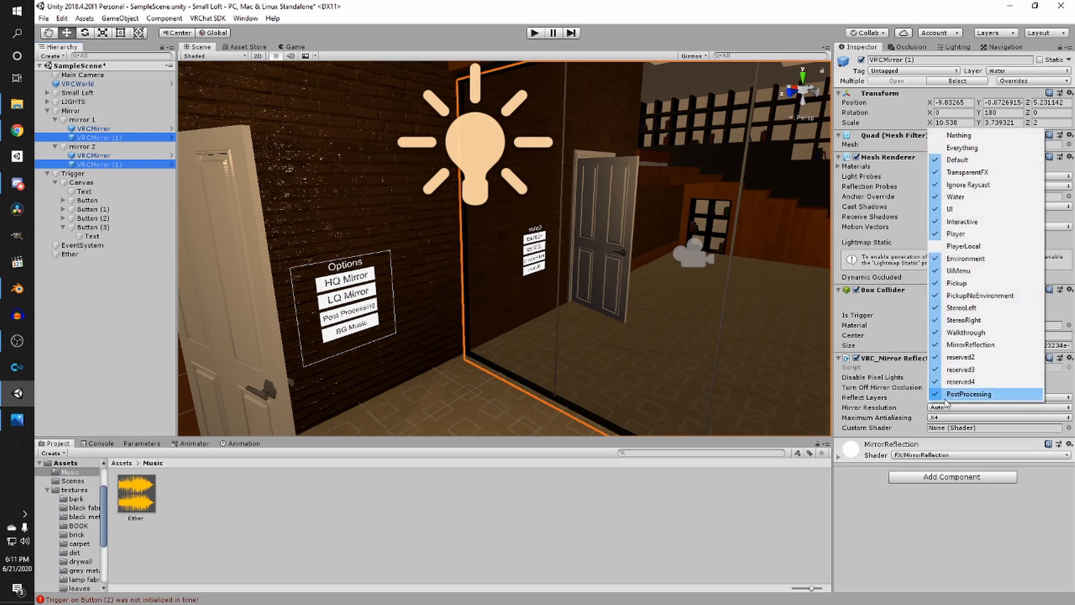
pyautogui.click(959, 135)
# - Add Player, PlayerLocal and MirrorReflection to the selected VRCMirror (1) objects' Reflect Layers
pyautogui.click(951, 398)
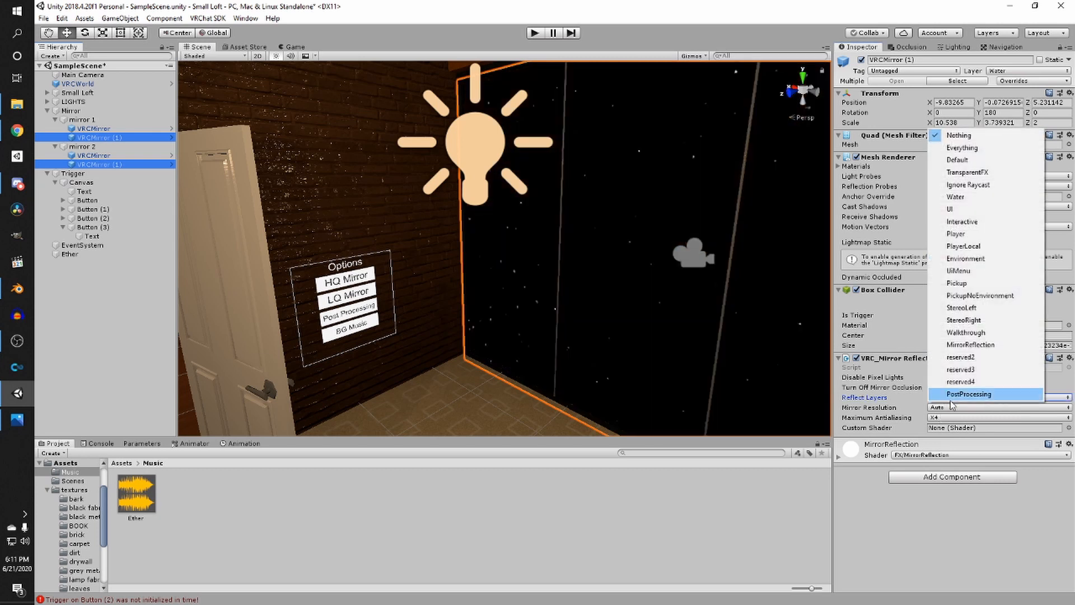
pyautogui.click(956, 233)
pyautogui.click(952, 397)
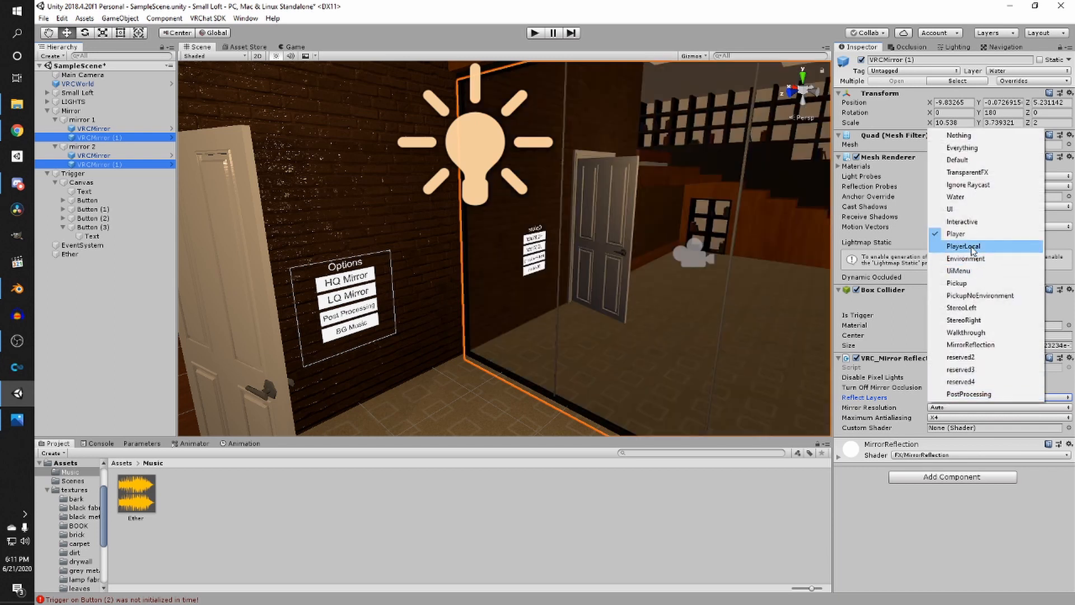
pyautogui.click(972, 247)
pyautogui.click(940, 398)
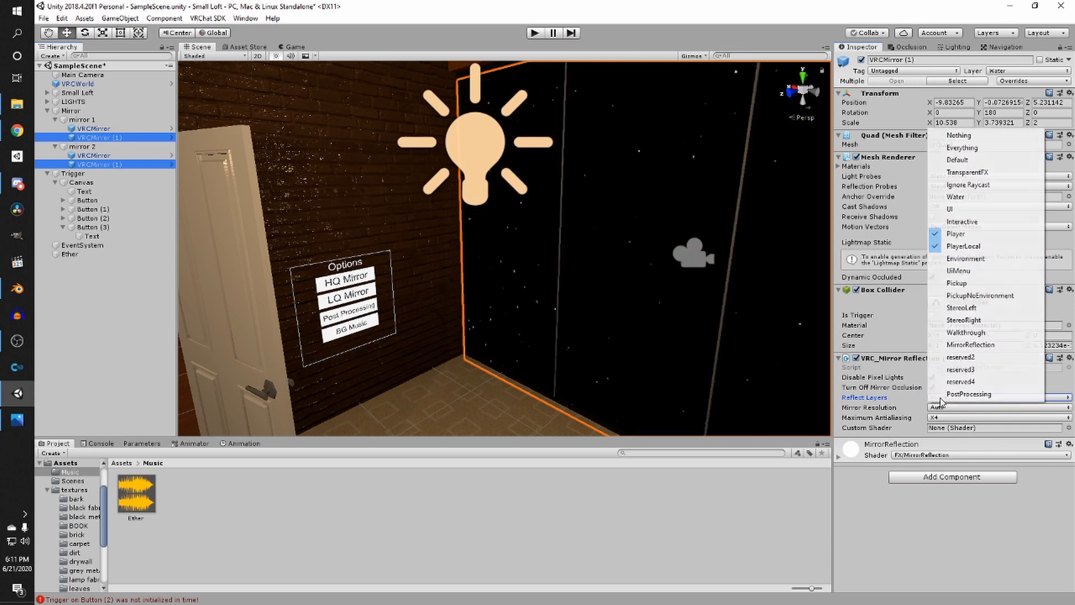
pyautogui.click(970, 344)
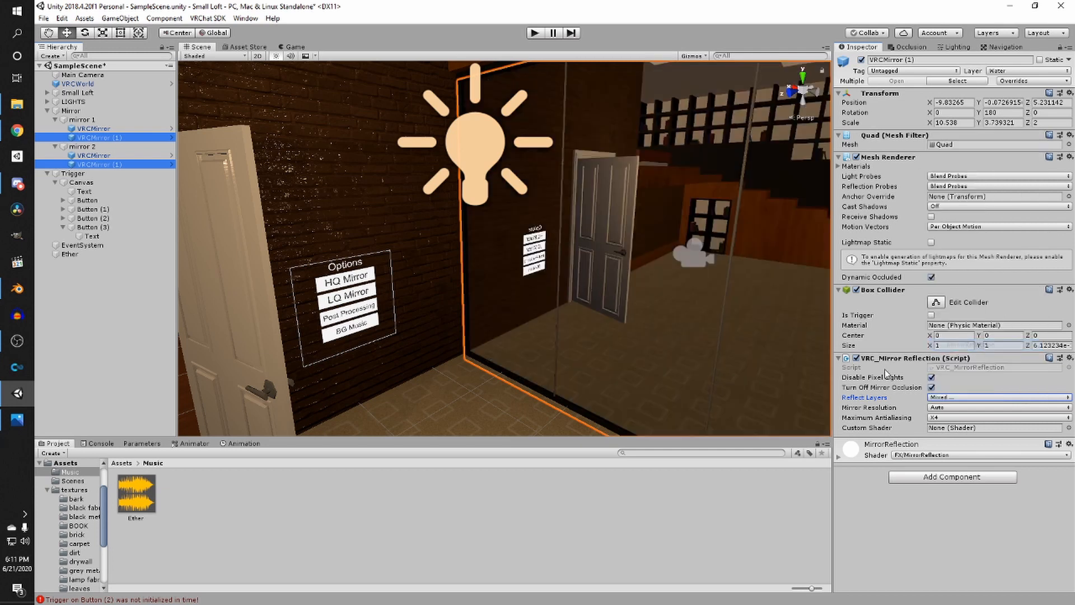
# - Save the scene
pyautogui.click(724, 491)
pyautogui.moveTo(566, 349)
pyautogui.mouseDown(button='right')
pyautogui.moveTo(609, 341)
pyautogui.moveTo(553, 338)
pyautogui.moveTo(573, 334)
pyautogui.mouseUp(button='right')
pyautogui.hotkey('ctrl', 's')
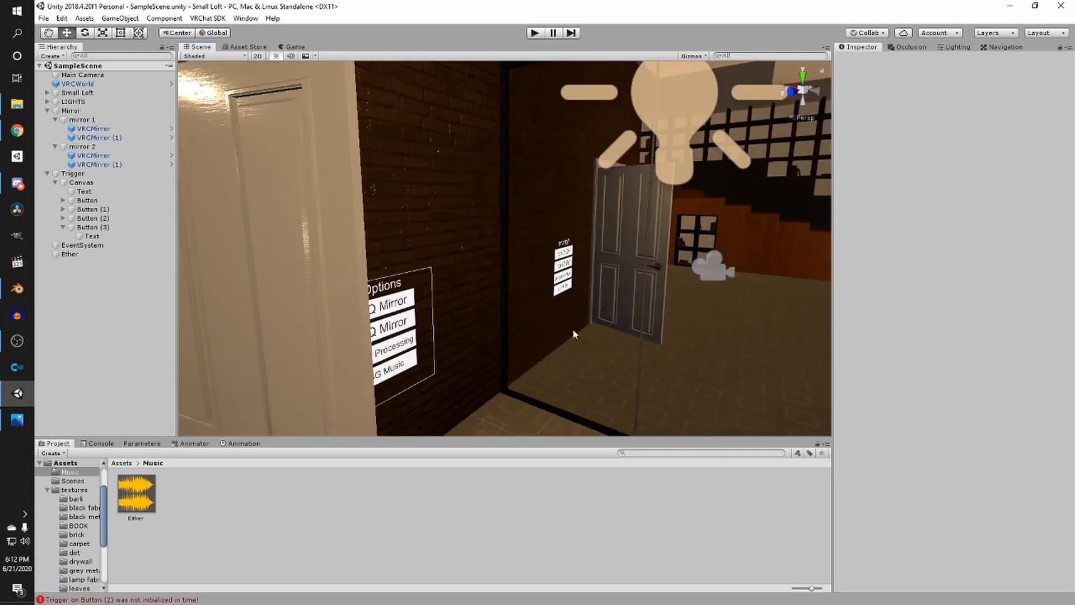
# - Select both VRCMirror objects under mirror 1 and deactivate them
pyautogui.moveTo(650, 336); pyautogui.dragTo(500, 264, button='right')
pyautogui.click(499, 263)
pyautogui.keyDown('ctrl'); pyautogui.click(82, 137); pyautogui.keyUp('ctrl')
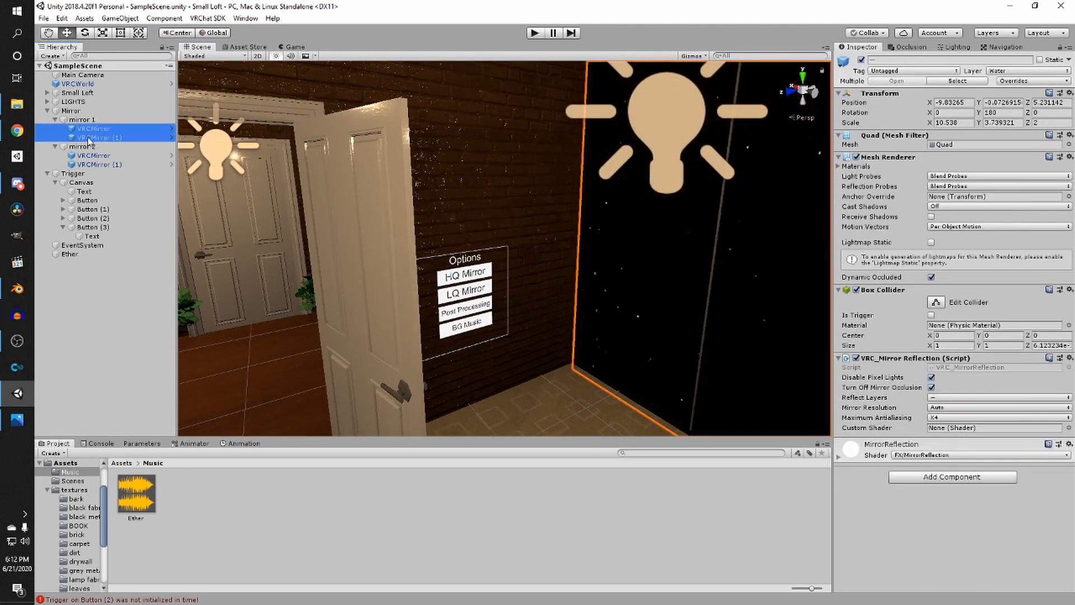
pyautogui.click(861, 60)
pyautogui.moveTo(532, 358); pyautogui.dragTo(584, 354, button='right')
pyautogui.press('w')
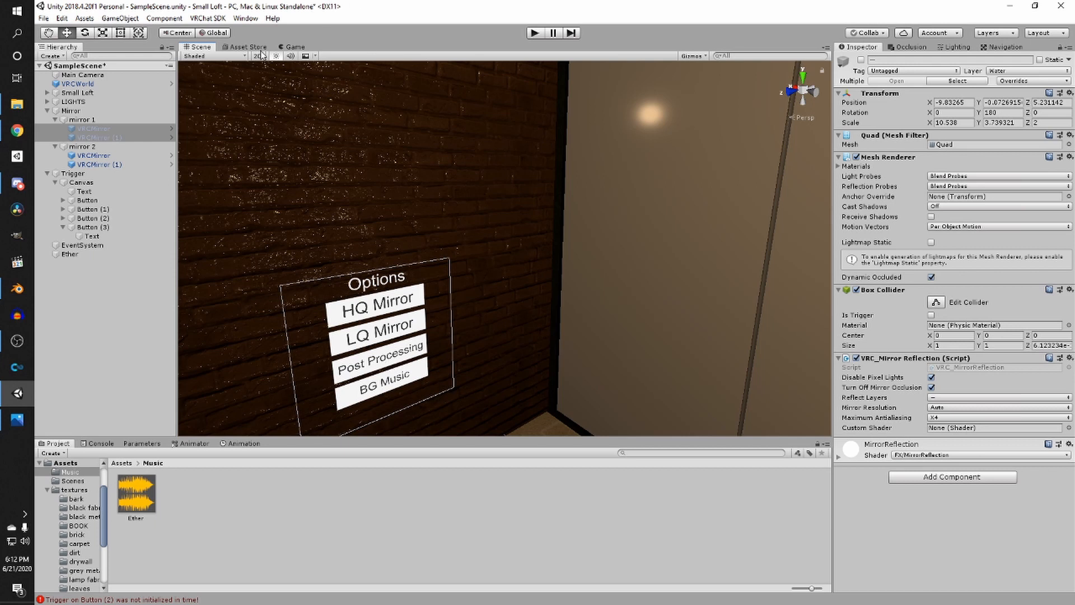
# - Install the Post Processing package through the Package Manager and close the window
pyautogui.click(112, 268)
pyautogui.moveTo(461, 188); pyautogui.dragTo(465, 122, button='right')
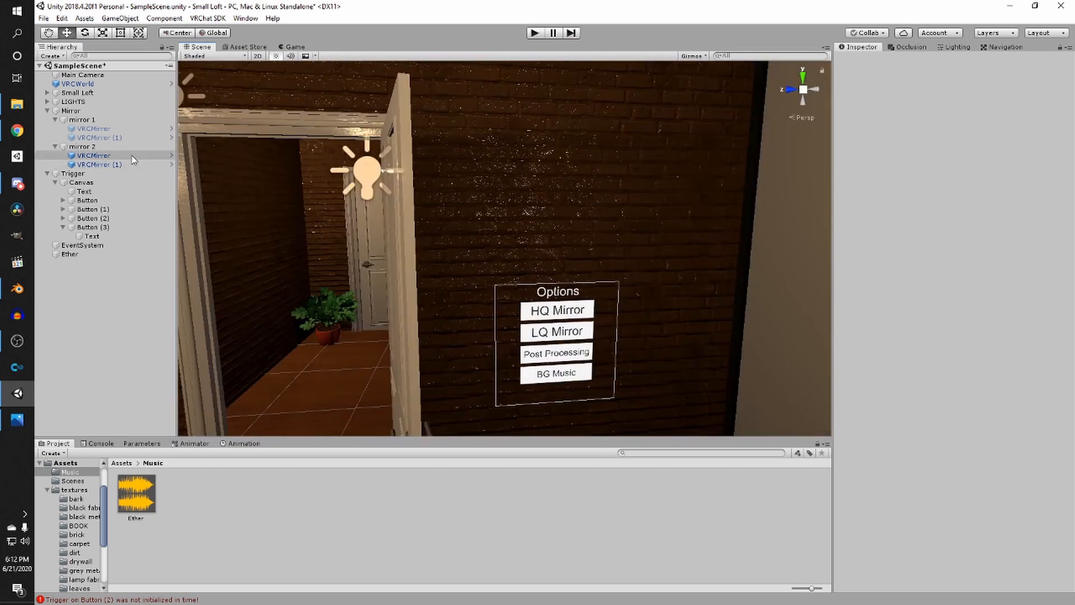
pyautogui.click(245, 19)
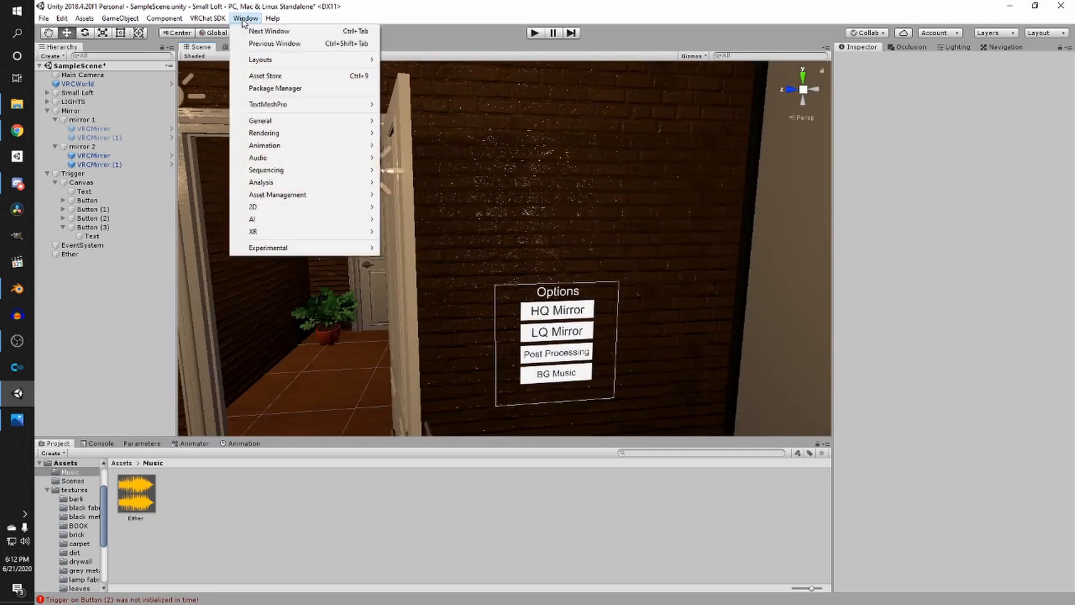
pyautogui.moveTo(286, 20)
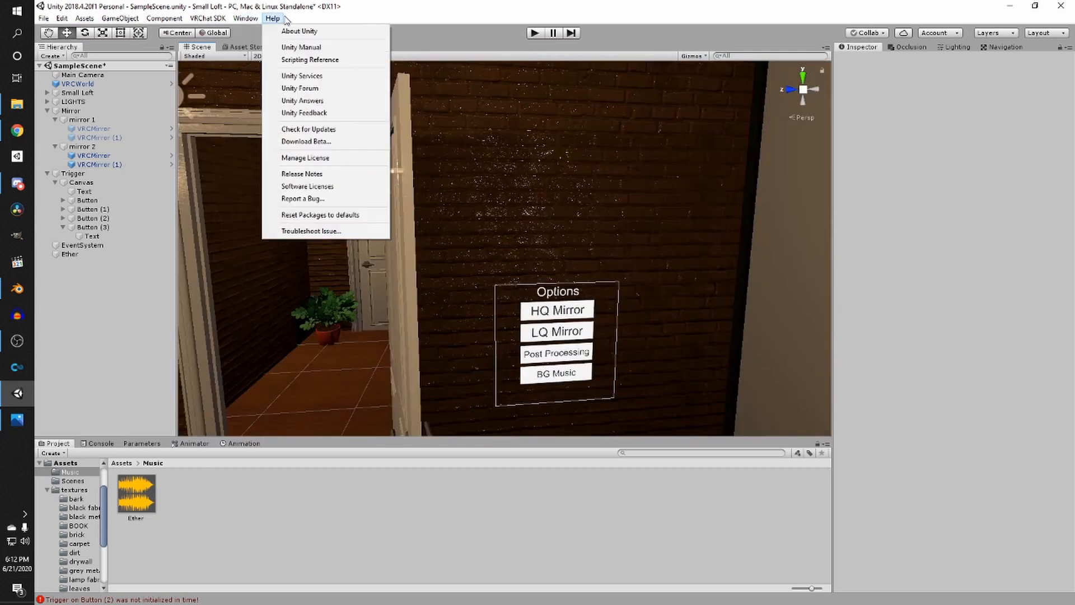
pyautogui.moveTo(247, 20)
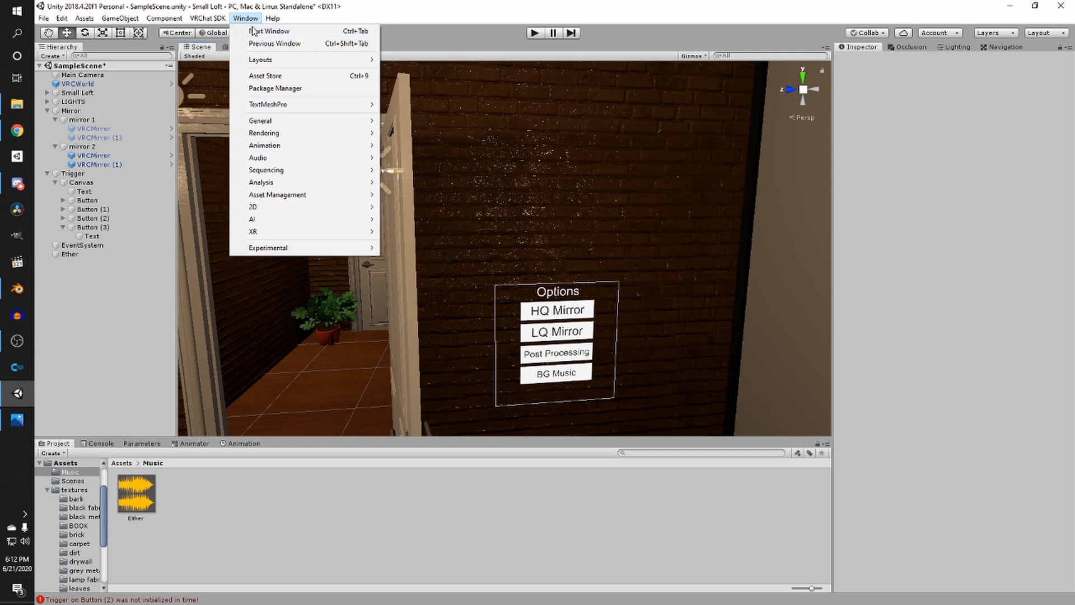
pyautogui.click(284, 88)
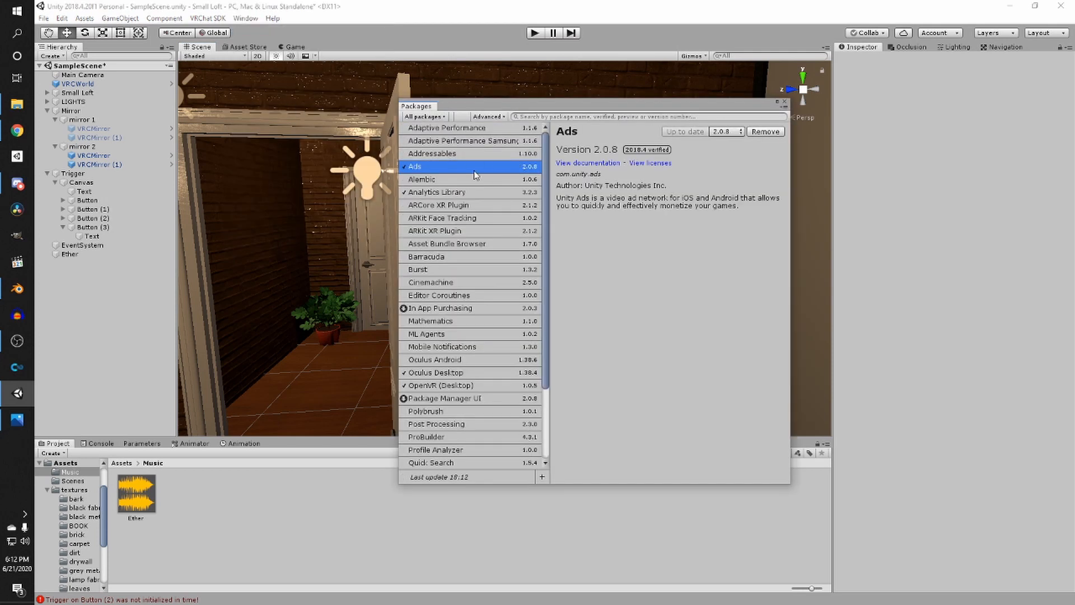
pyautogui.scroll(-3, 461, 311)
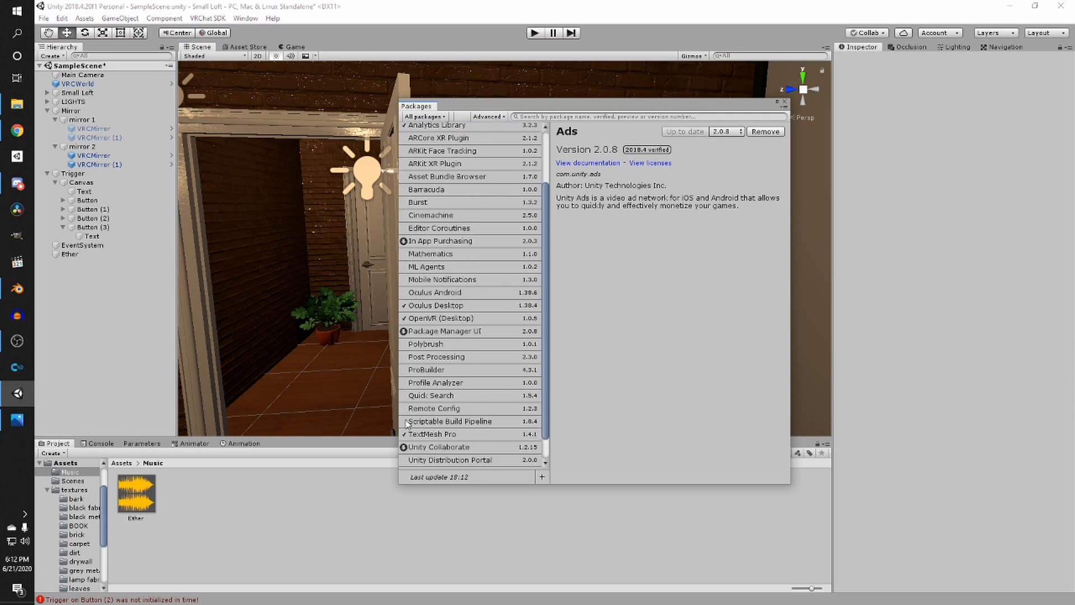
pyautogui.click(458, 358)
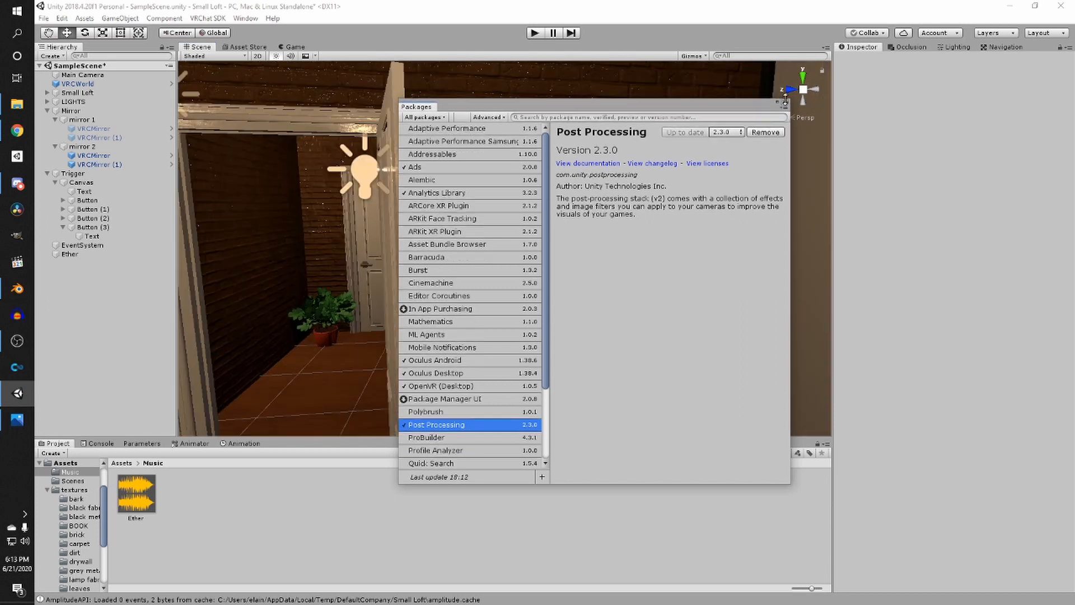
pyautogui.click(784, 102)
# - Open the Assets folder and save the scene
pyautogui.click(121, 463)
pyautogui.moveTo(381, 358); pyautogui.dragTo(351, 288, button='right')
pyautogui.hotkey('ctrl', 's')
pyautogui.press('a')
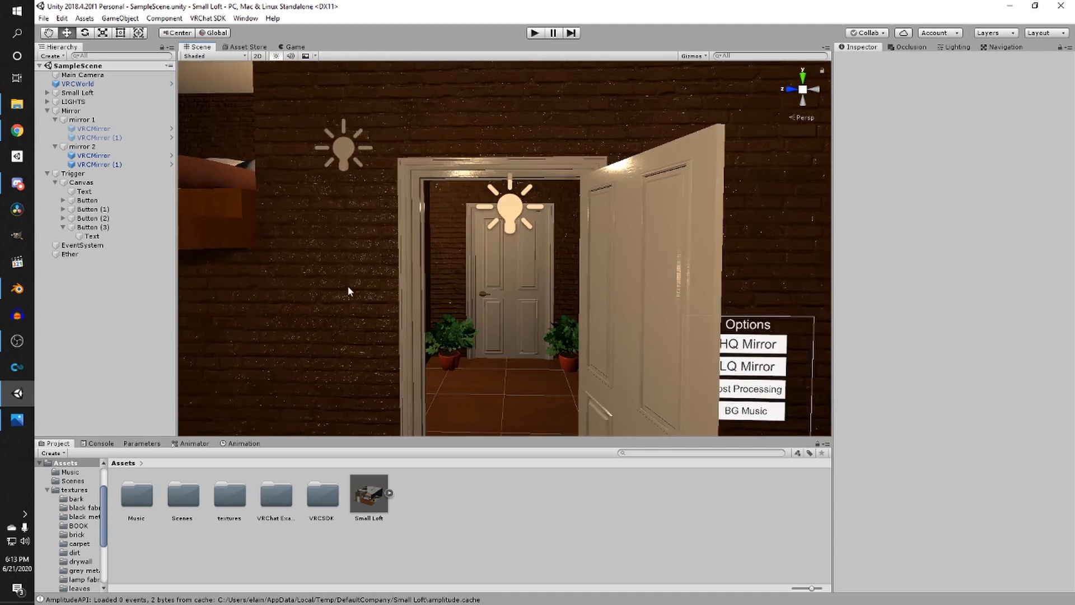
# - Add a Post-process Layer component to the Main Camera and set its Layer to Water
pyautogui.click(112, 76)
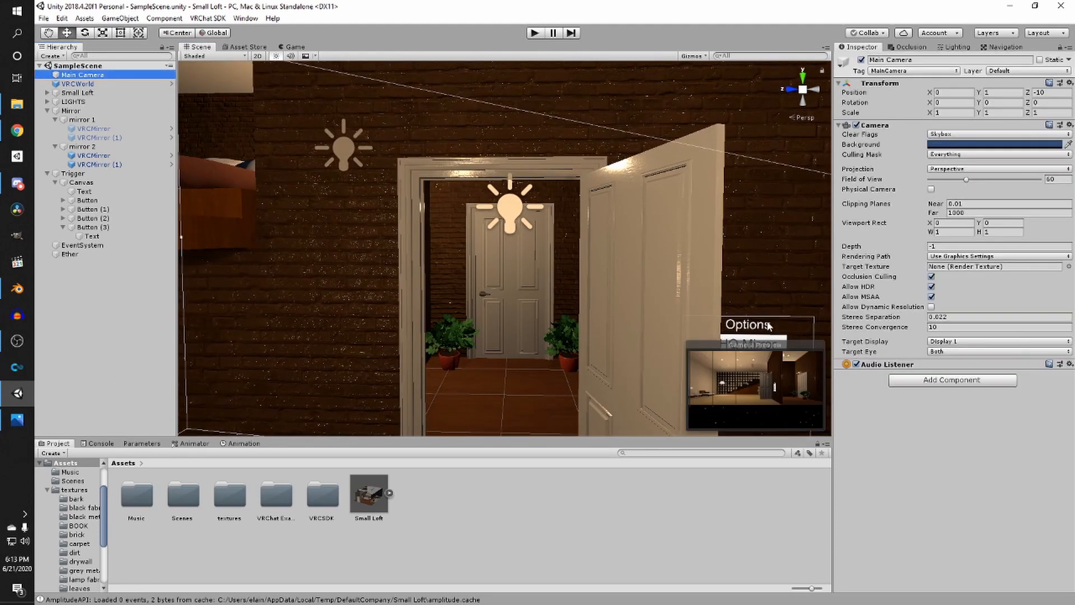
pyautogui.click(949, 386)
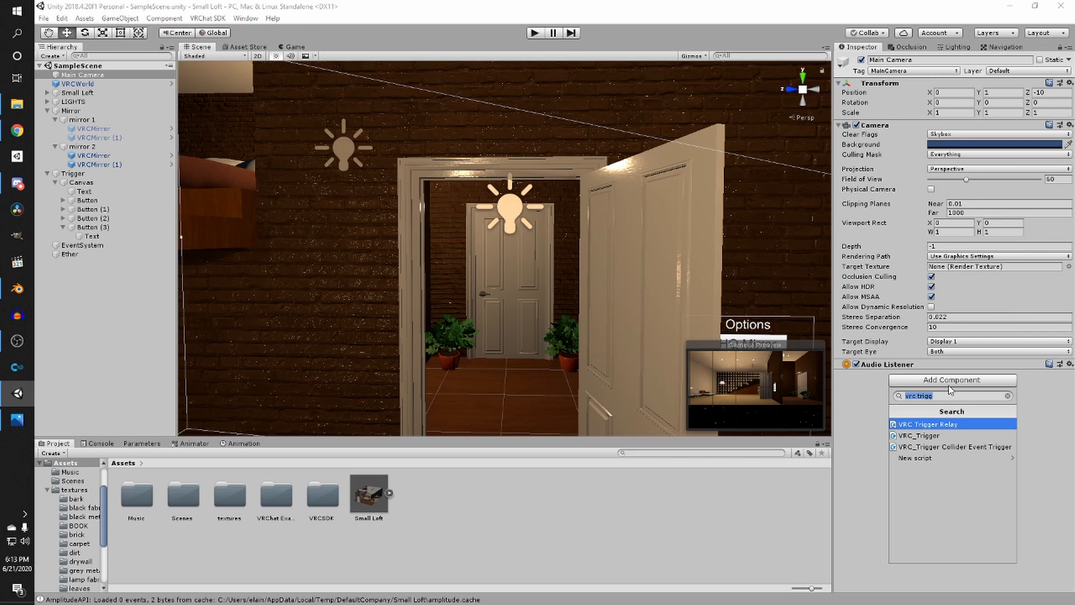
pyautogui.write('post pr')
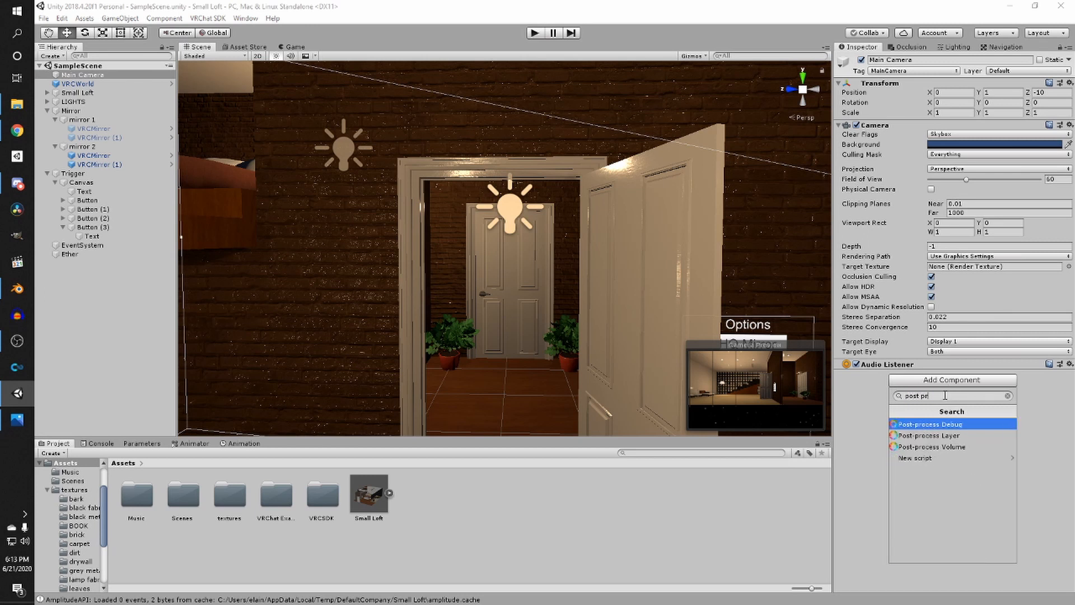
pyautogui.click(941, 436)
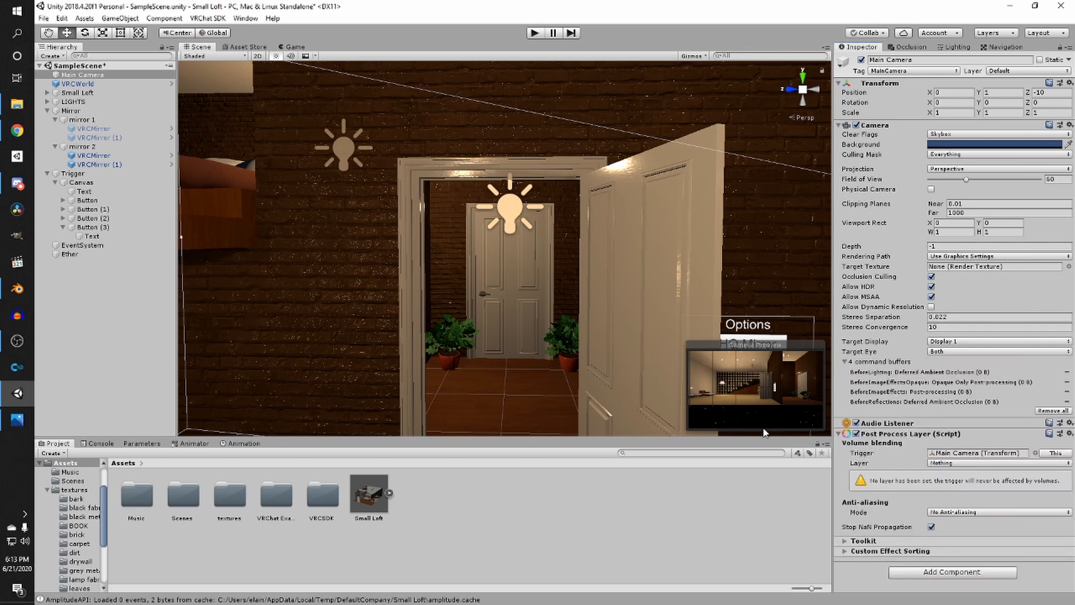
pyautogui.click(948, 464)
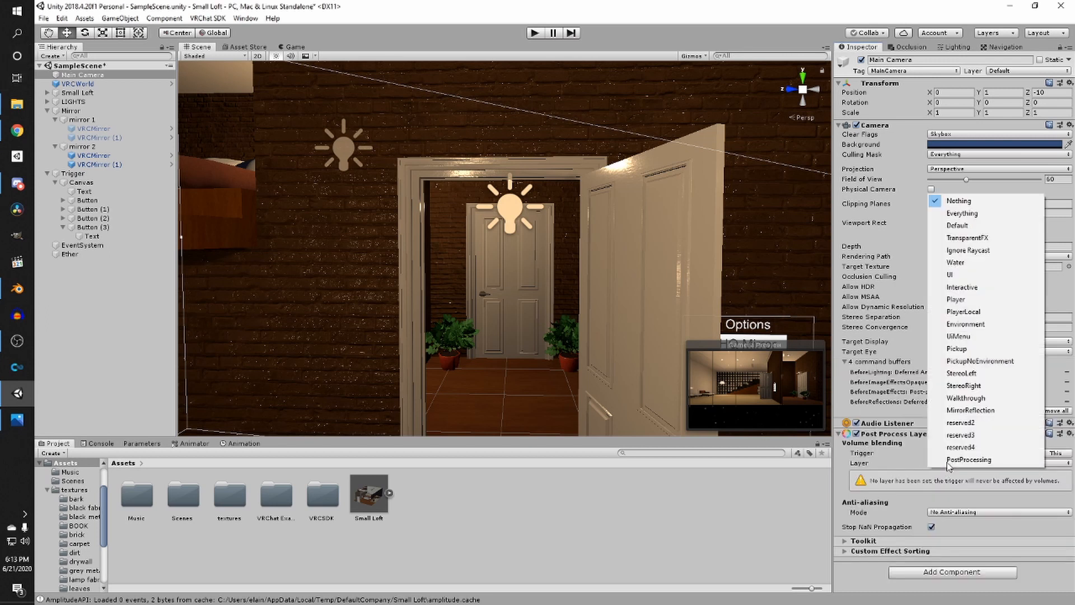
pyautogui.click(954, 263)
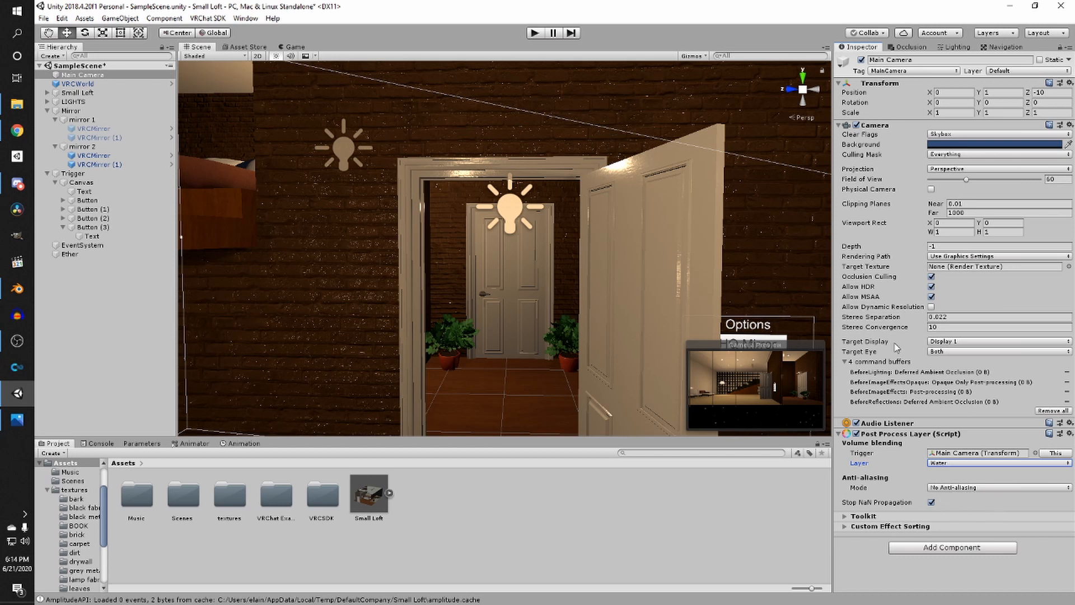
pyautogui.click(113, 85)
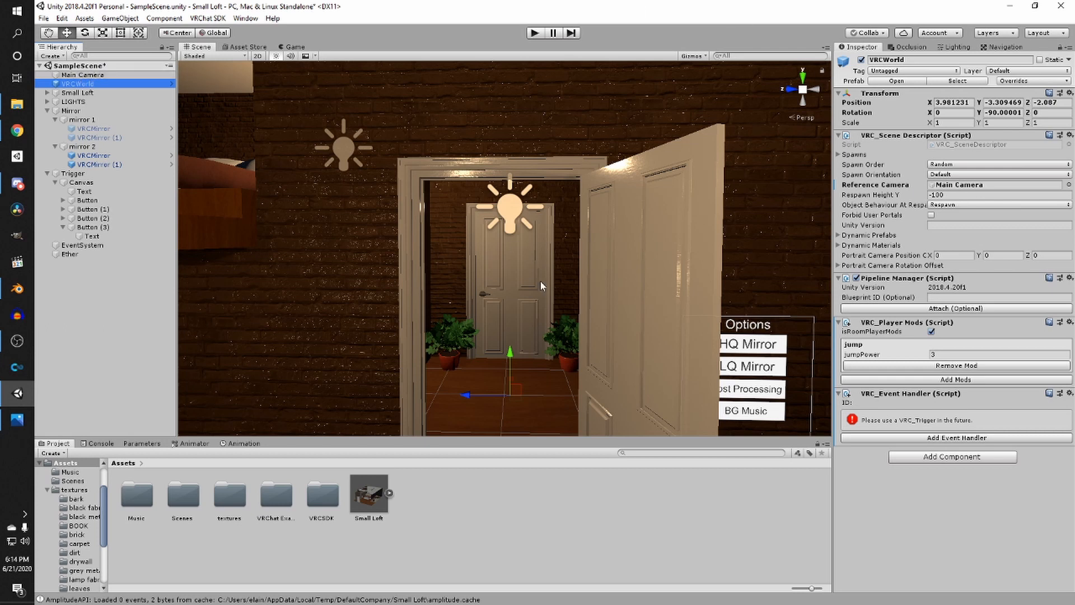
pyautogui.moveTo(565, 291); pyautogui.dragTo(575, 295, button='right')
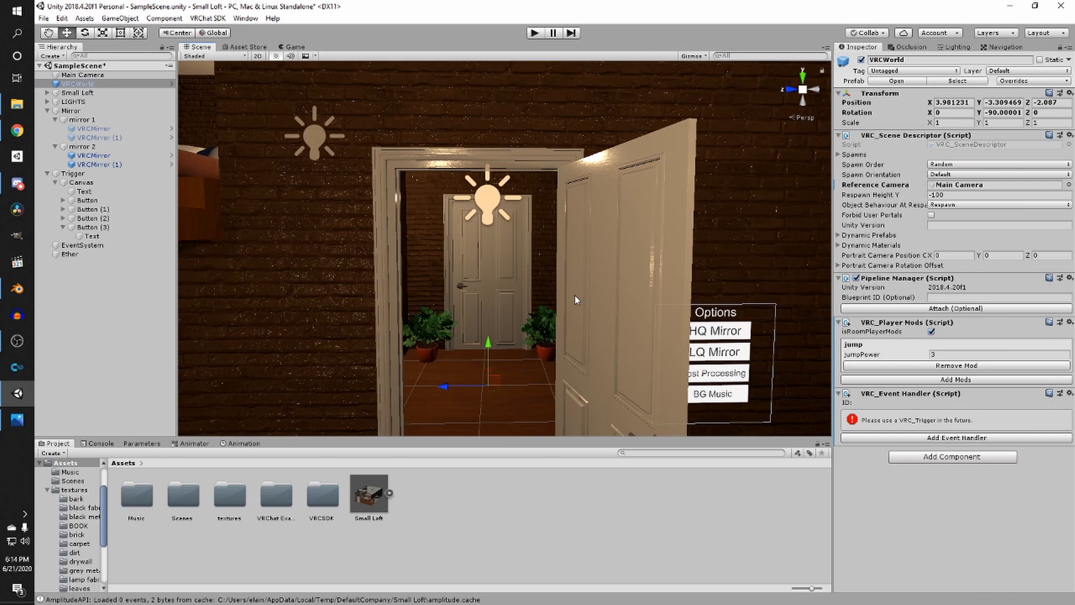
pyautogui.click(116, 78)
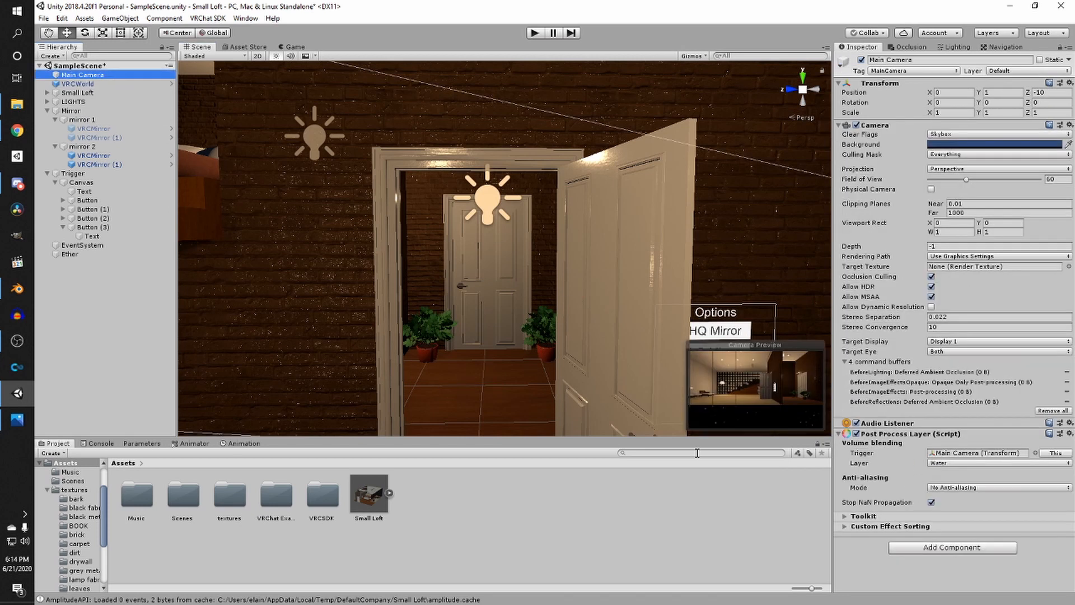
# - Create an empty GameObject and name it Post Processing
pyautogui.click(52, 56)
pyautogui.click(77, 69)
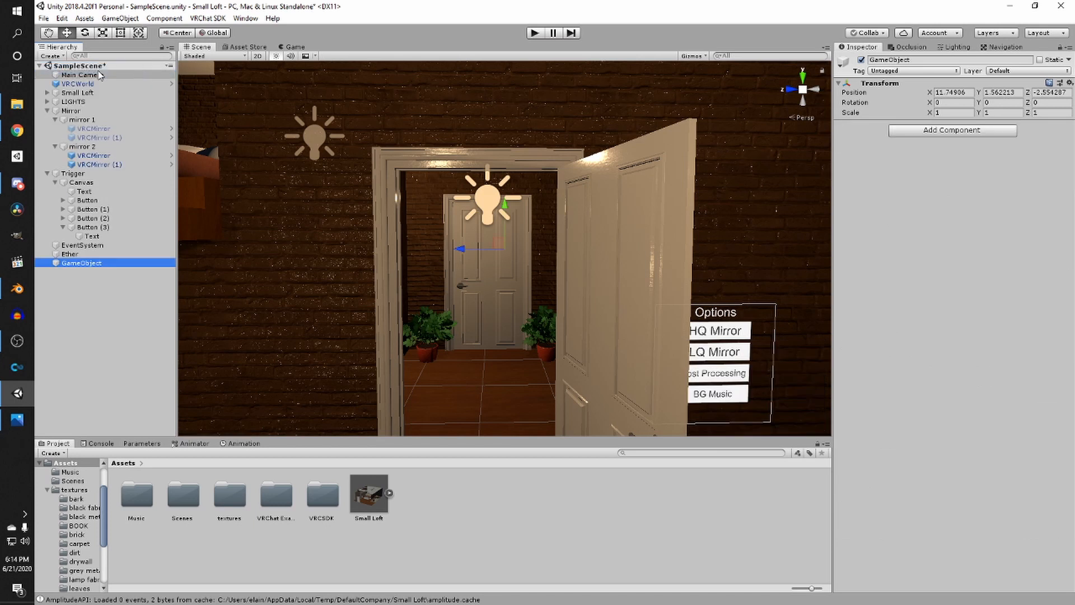
pyautogui.press('F2')
pyautogui.write('Post P')
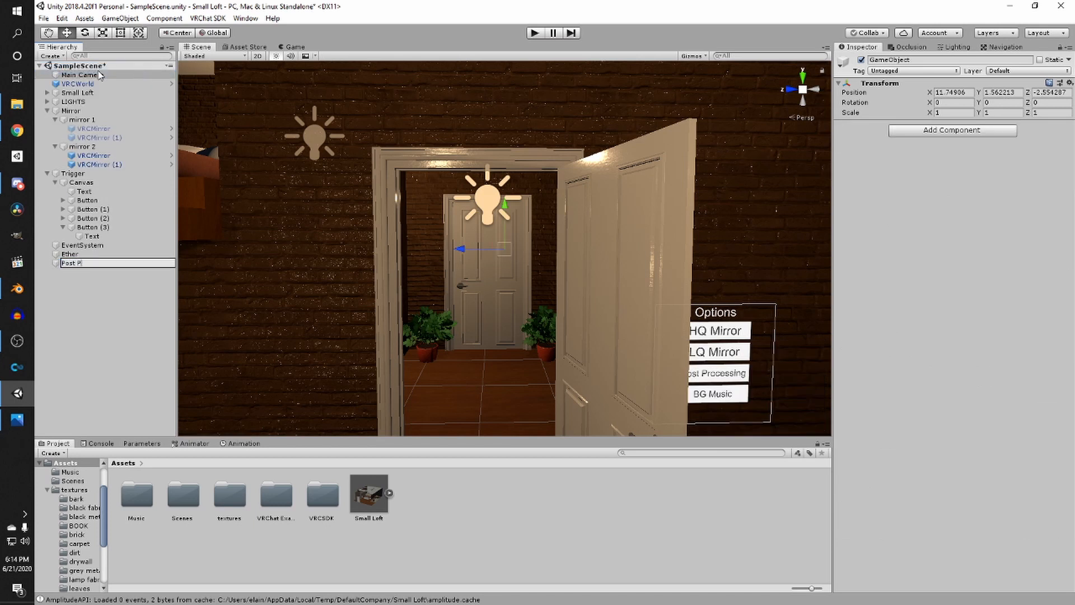
pyautogui.write('rocessing')
pyautogui.press('Return')
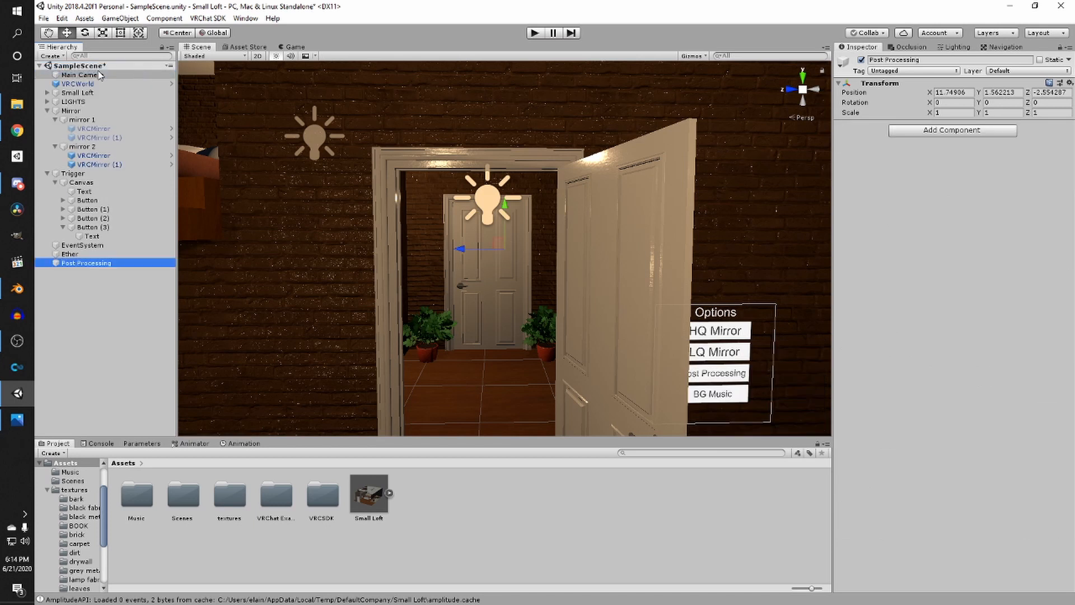
# - Add a global Post-process Volume component to the Post Processing object and create a new profile for it
pyautogui.click(958, 132)
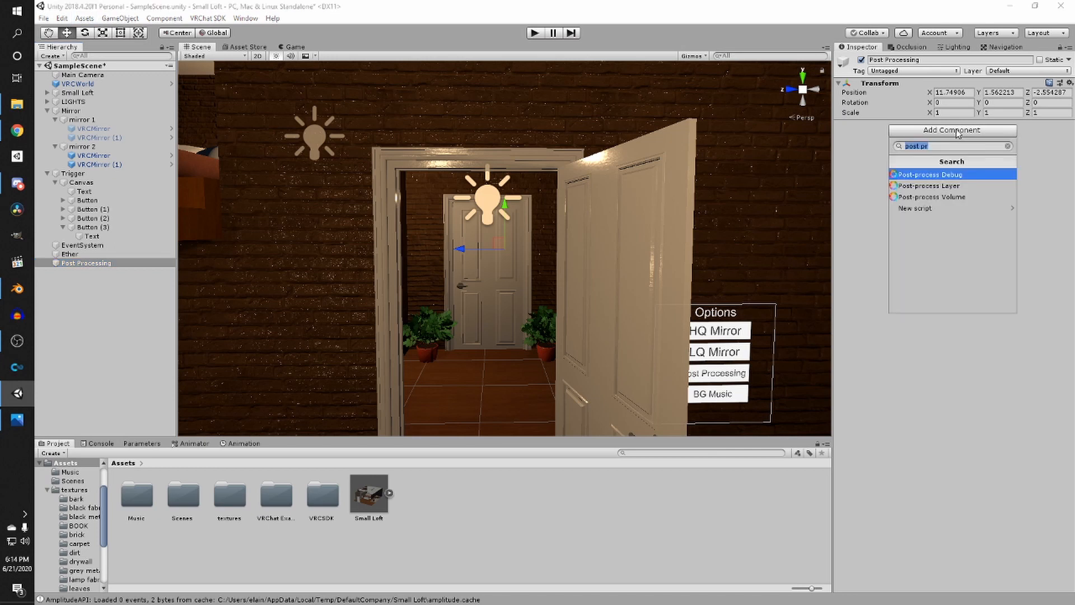
pyautogui.click(954, 199)
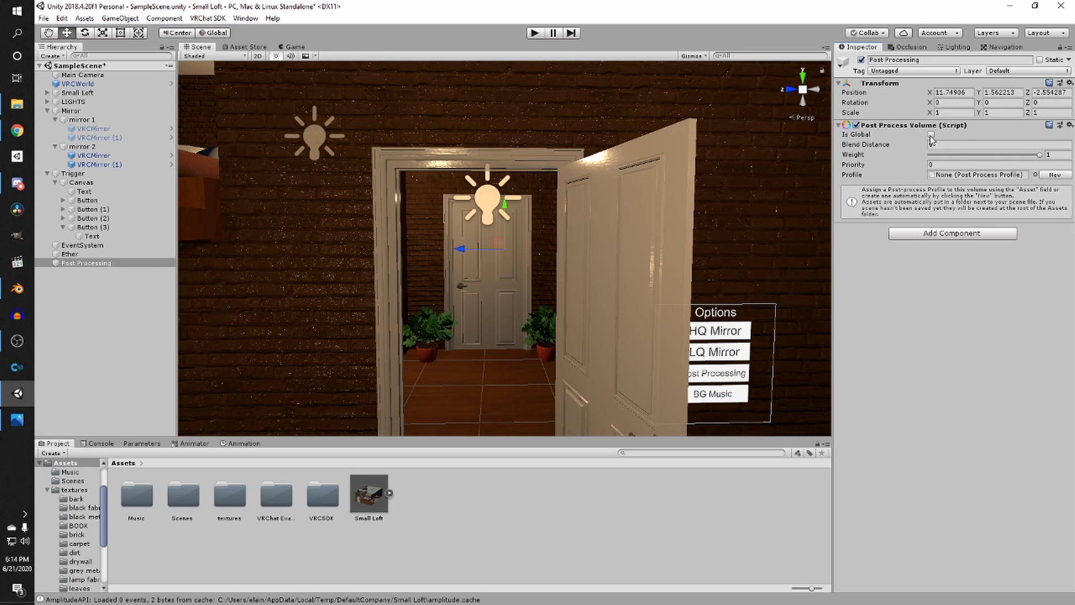
pyautogui.moveTo(633, 218); pyautogui.dragTo(605, 271, button='right')
pyautogui.scroll(-5, 543, 264)
pyautogui.scroll(4, 554, 263)
pyautogui.scroll(-2, 579, 266)
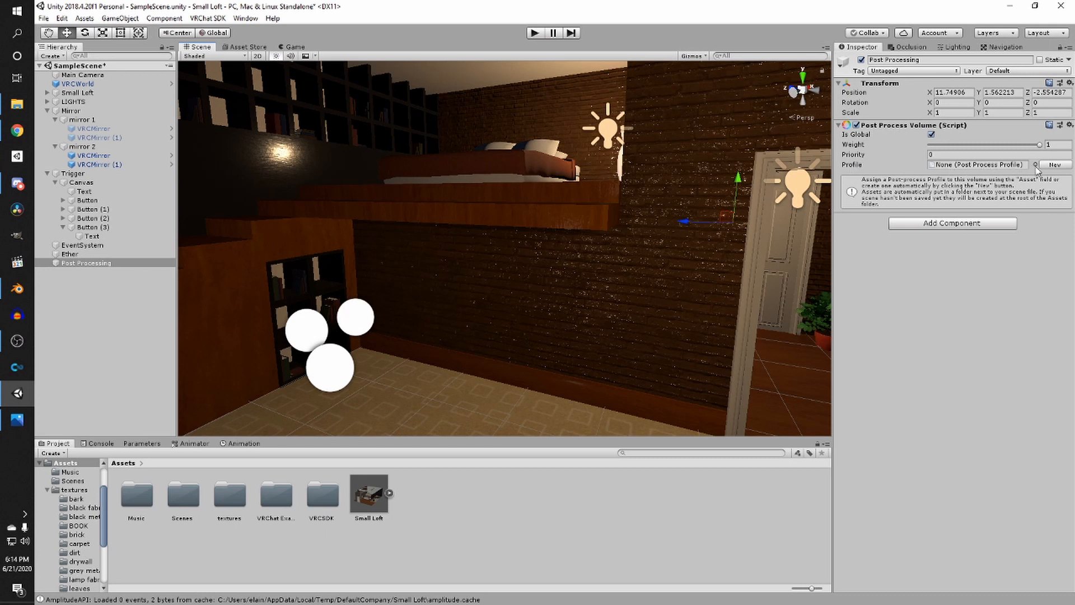
pyautogui.click(1052, 165)
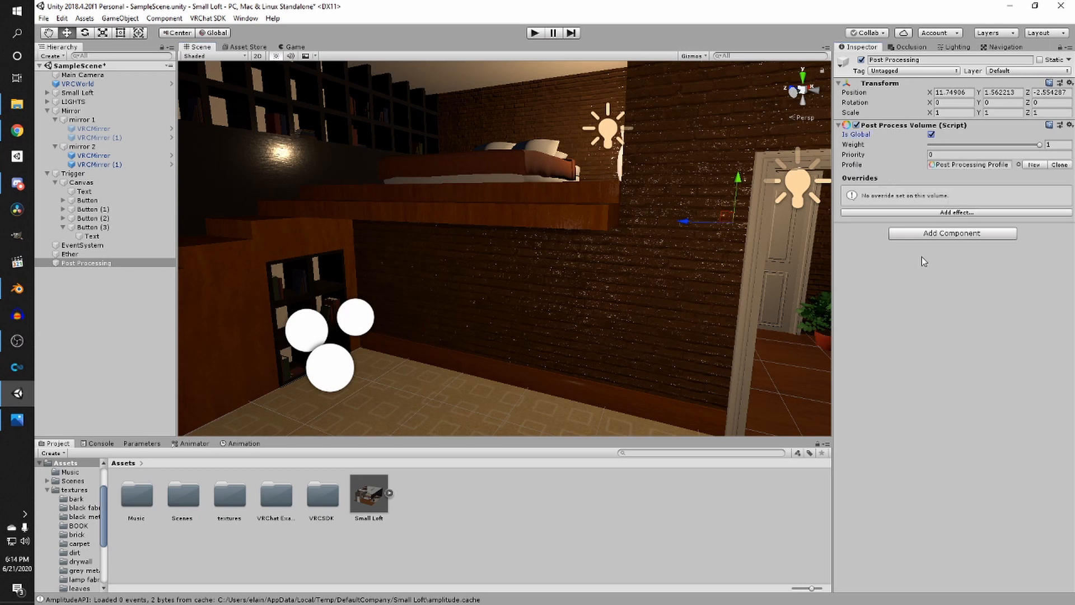
# - Set the Post Processing object's layer to Water, matching the Main Camera's post-process layer
pyautogui.click(96, 75)
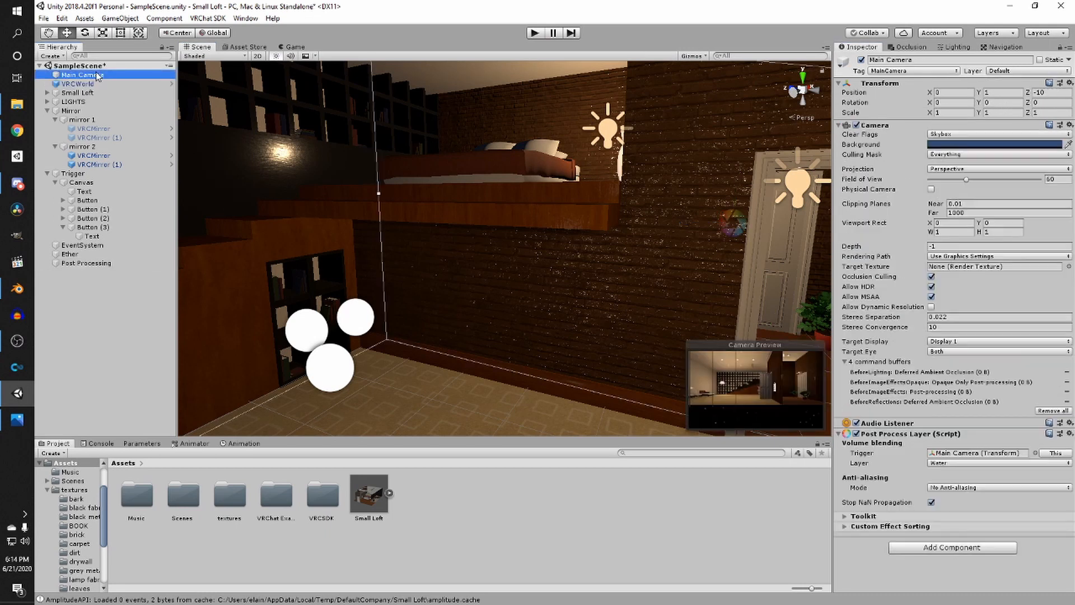
pyautogui.click(116, 263)
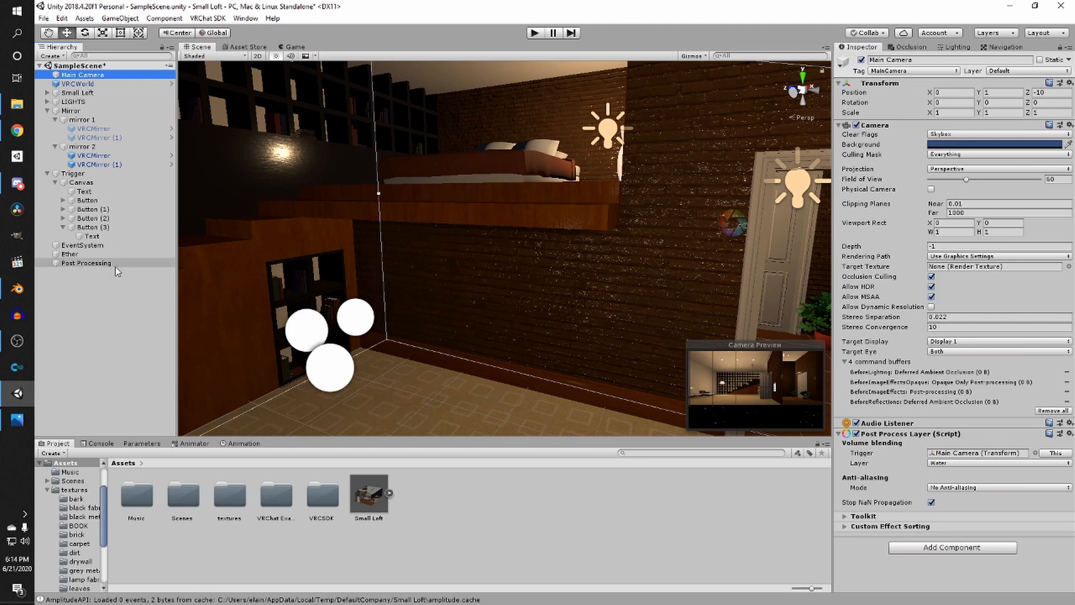
pyautogui.click(1028, 70)
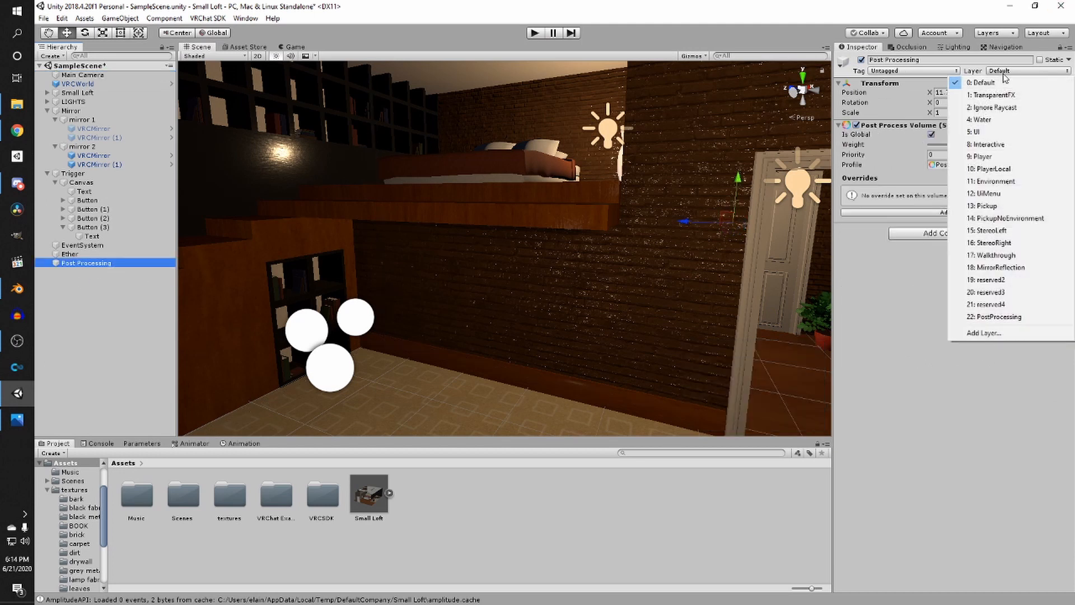
pyautogui.click(1012, 119)
# - Add a Bloom effect override to the volume profile and expand it
pyautogui.moveTo(739, 192); pyautogui.dragTo(820, 207, button='right')
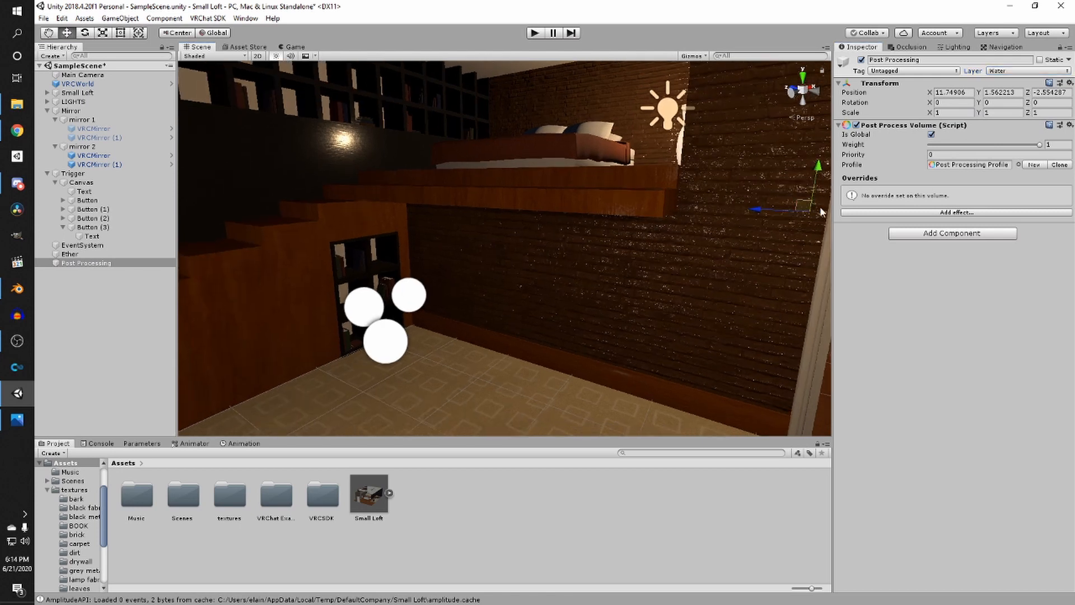
pyautogui.click(953, 213)
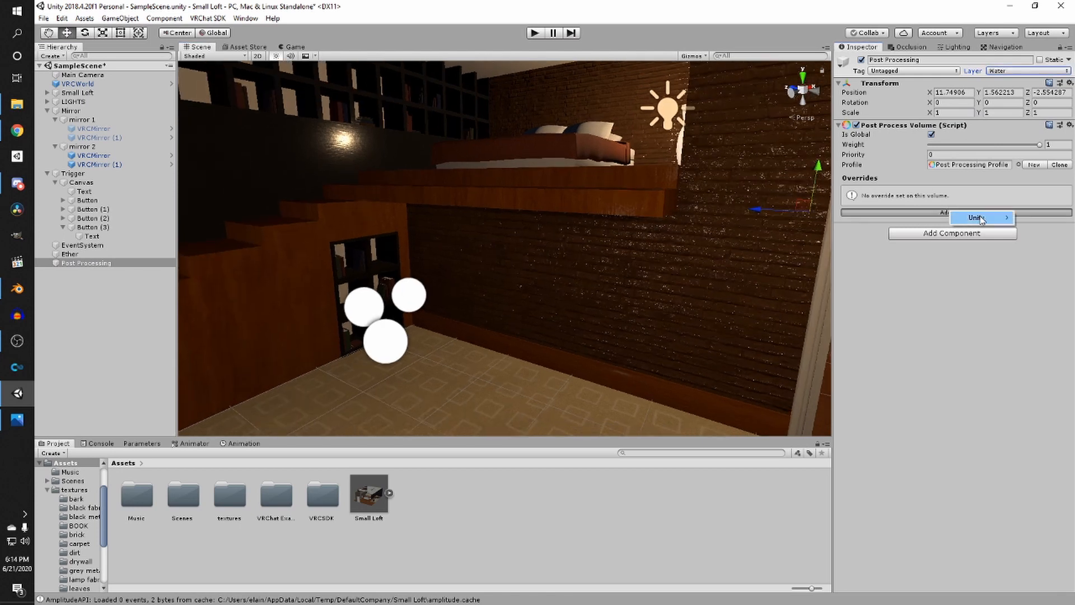
pyautogui.moveTo(977, 218)
pyautogui.click(907, 242)
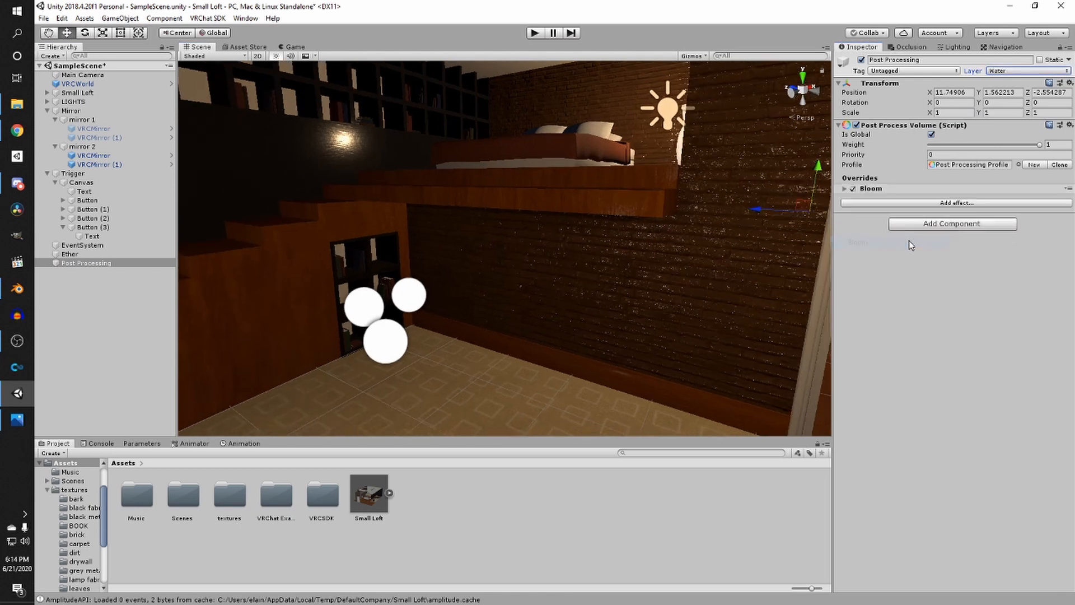
pyautogui.click(844, 190)
# - Enable the Bloom Intensity override and set it to 0.5
pyautogui.moveTo(651, 282); pyautogui.dragTo(720, 186, button='right')
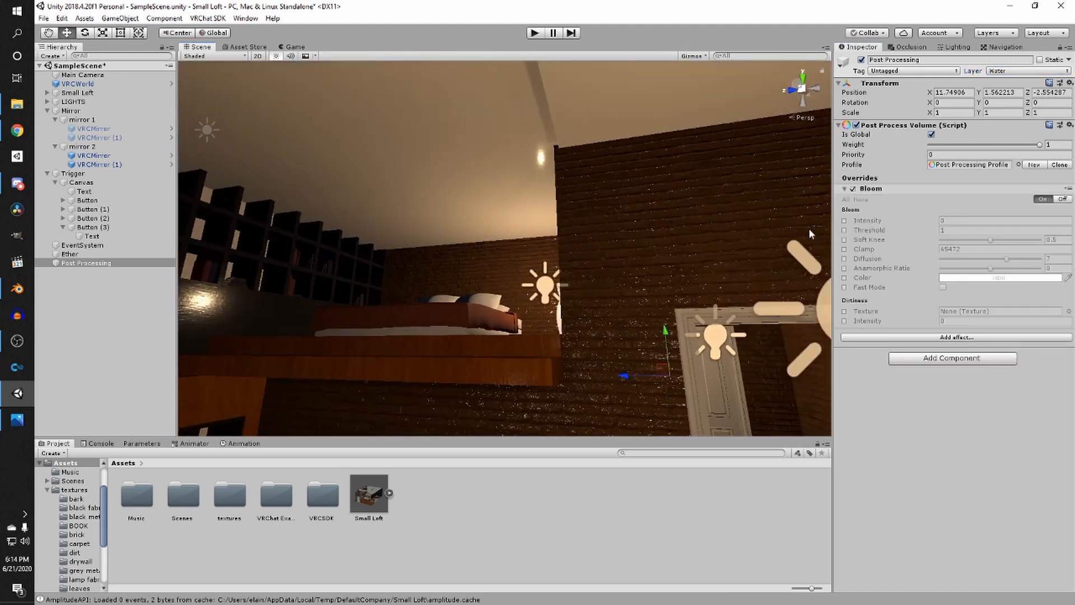
pyautogui.click(843, 221)
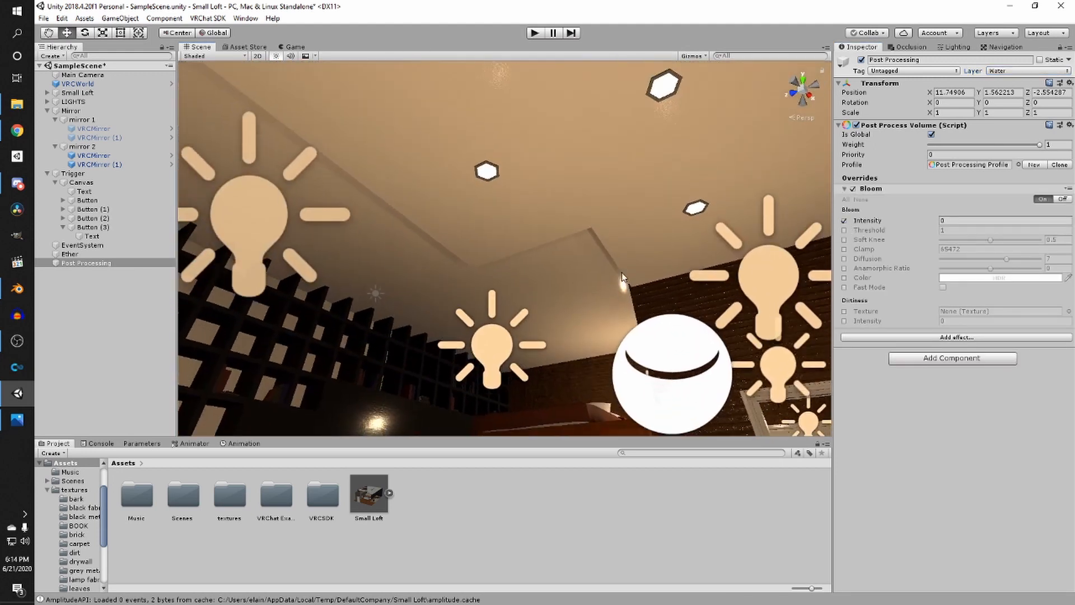
pyautogui.moveTo(931, 219); pyautogui.dragTo(103, 270)
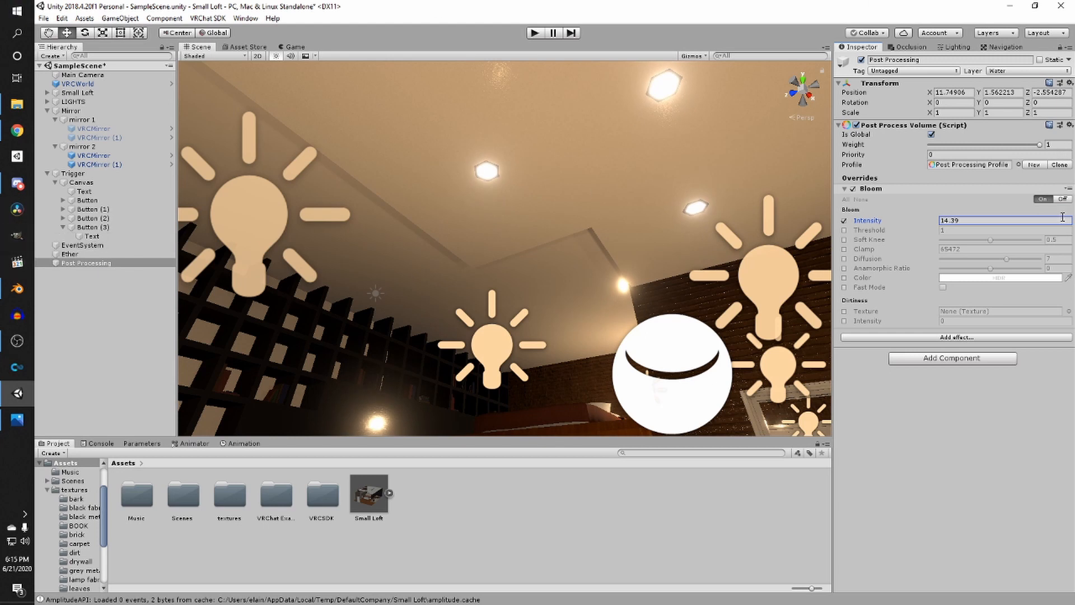
pyautogui.click(974, 217)
pyautogui.write('.5')
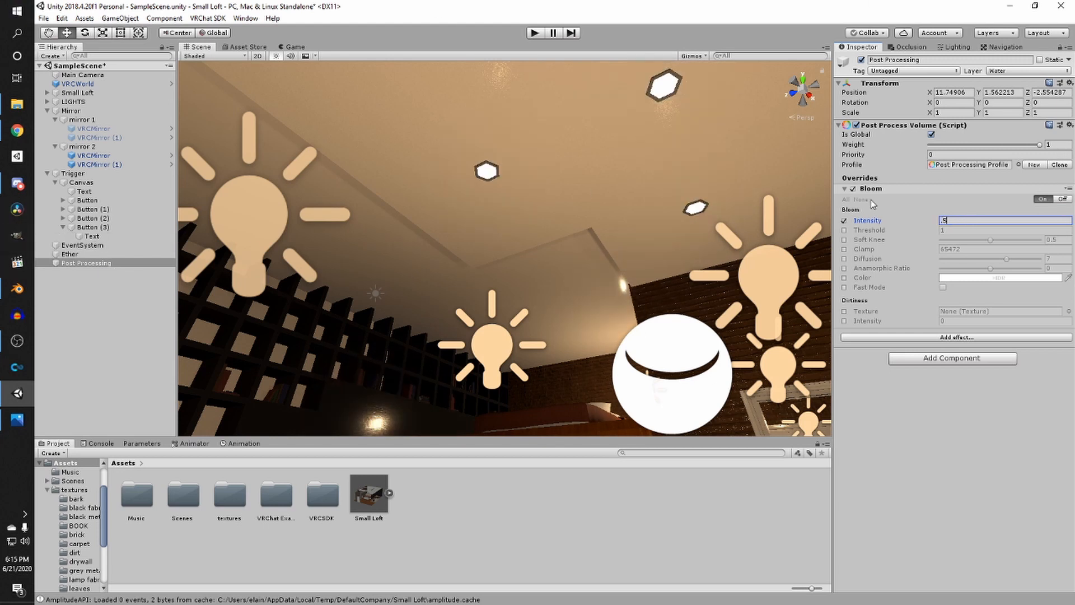
pyautogui.press('Return')
# - Add a Color Grading effect override to the volume profile
pyautogui.moveTo(504, 224); pyautogui.dragTo(610, 293, button='right')
pyautogui.scroll(3, 579, 296)
pyautogui.scroll(-3, 609, 292)
pyautogui.moveTo(610, 293); pyautogui.dragTo(672, 295, button='middle')
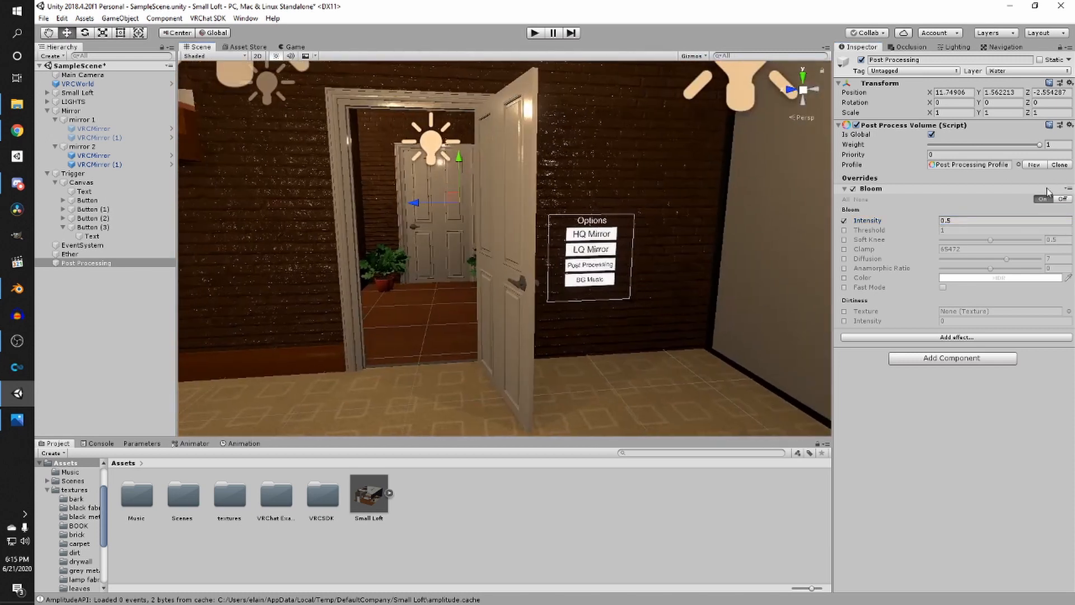
pyautogui.click(954, 339)
pyautogui.moveTo(986, 346)
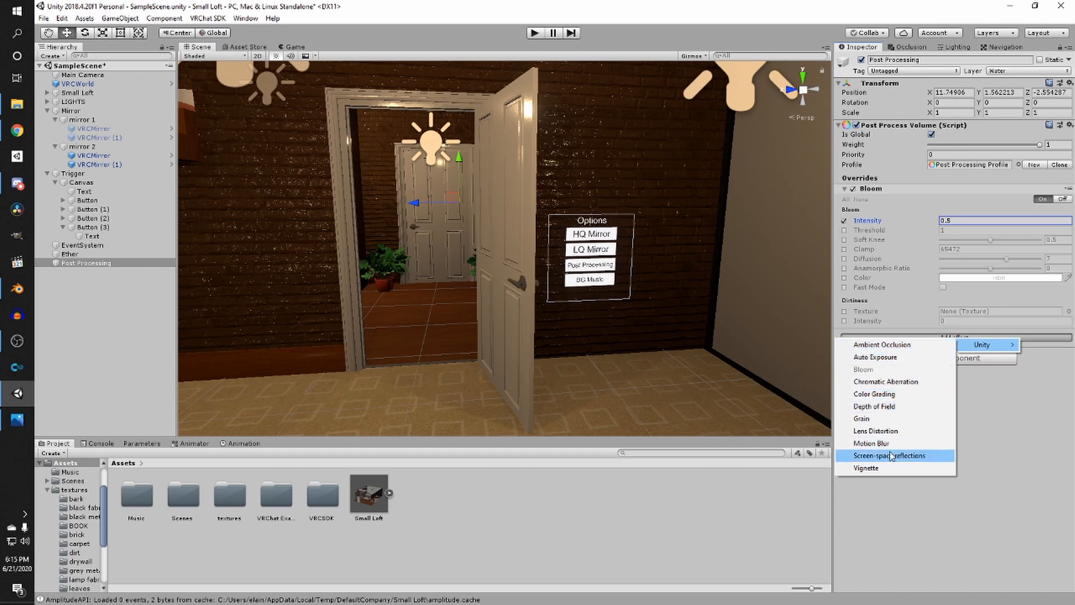
pyautogui.click(879, 395)
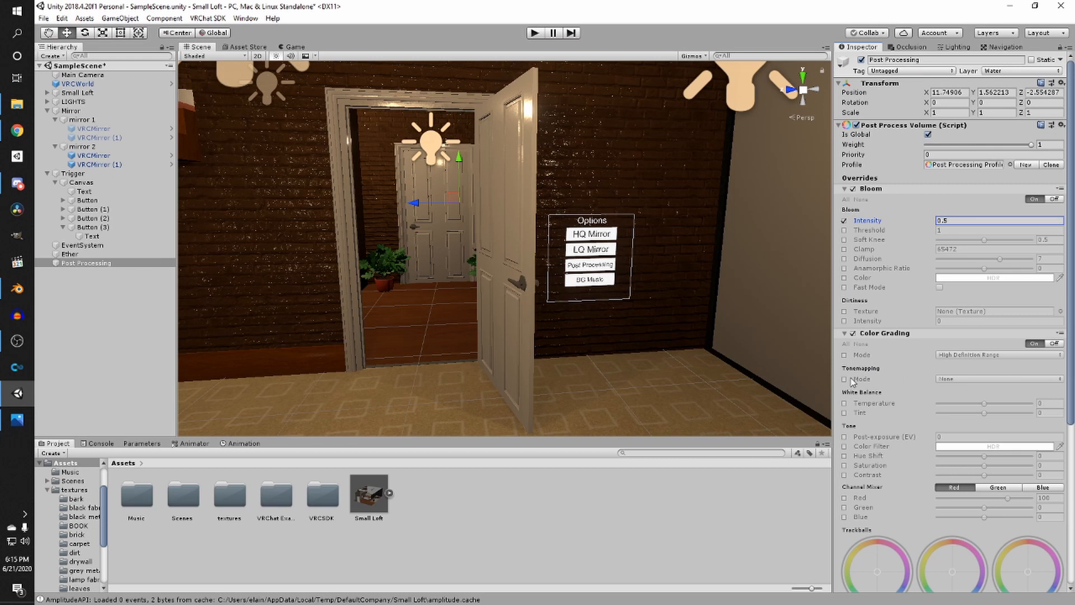
# - Enable the Color Grading tonemapping Mode and set it to Neutral
pyautogui.click(844, 379)
pyautogui.click(980, 380)
pyautogui.click(965, 416)
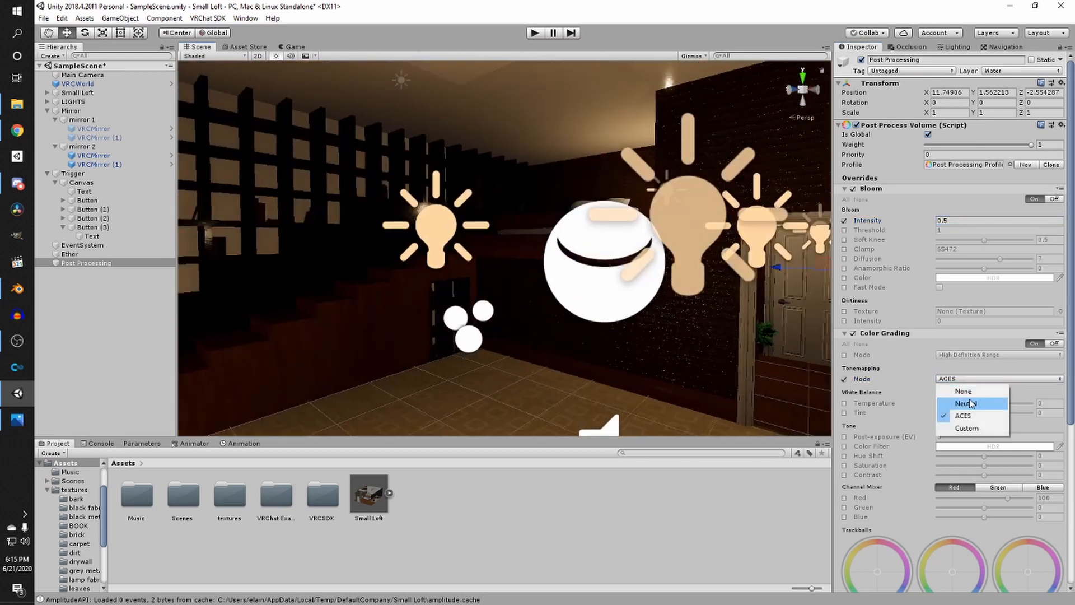
pyautogui.click(966, 403)
pyautogui.click(845, 380)
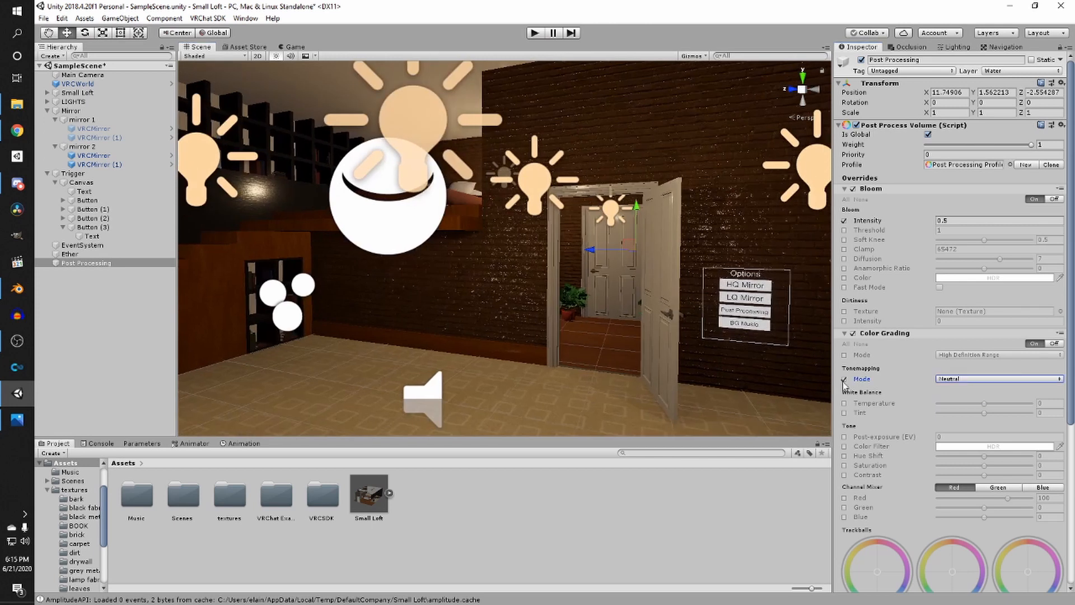
pyautogui.click(844, 380)
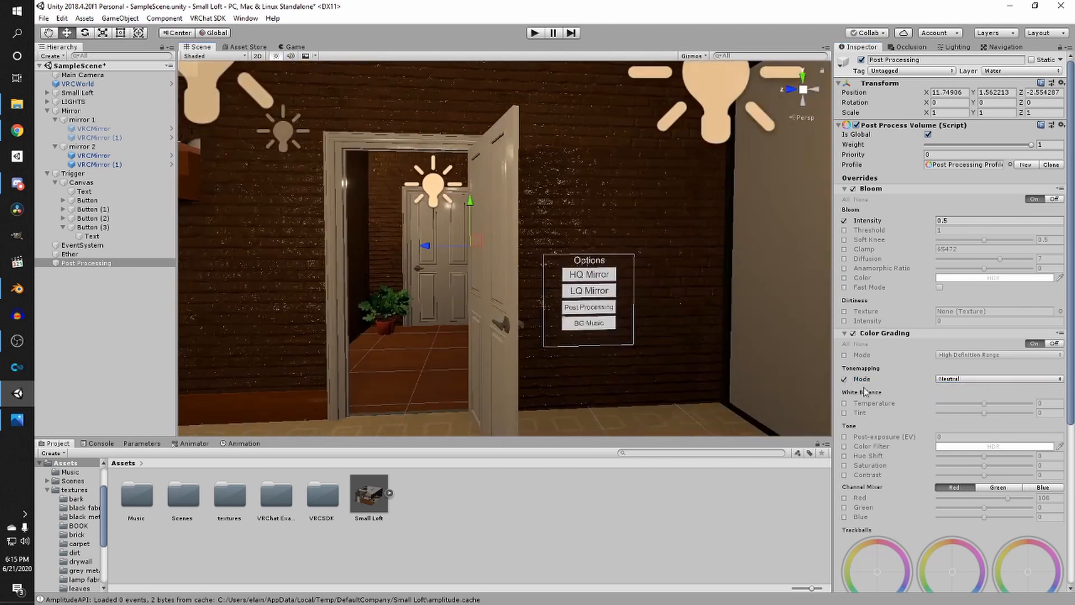
# - Enable the Color Grading Saturation override and set it to 1
pyautogui.moveTo(616, 393); pyautogui.dragTo(585, 375, button='right')
pyautogui.scroll(-3, 644, 376)
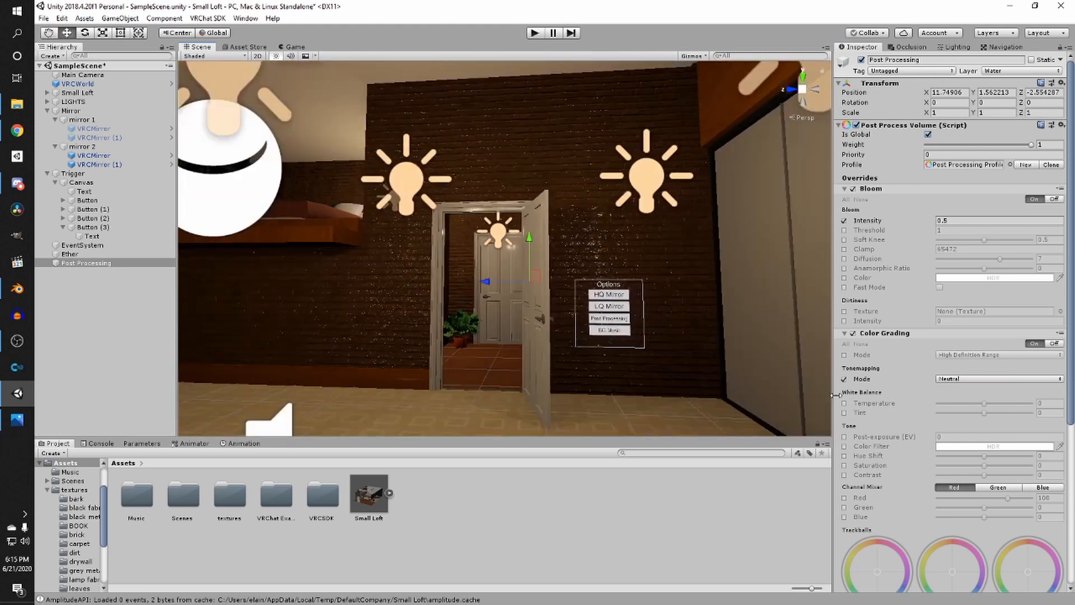
pyautogui.scroll(-1, 852, 374)
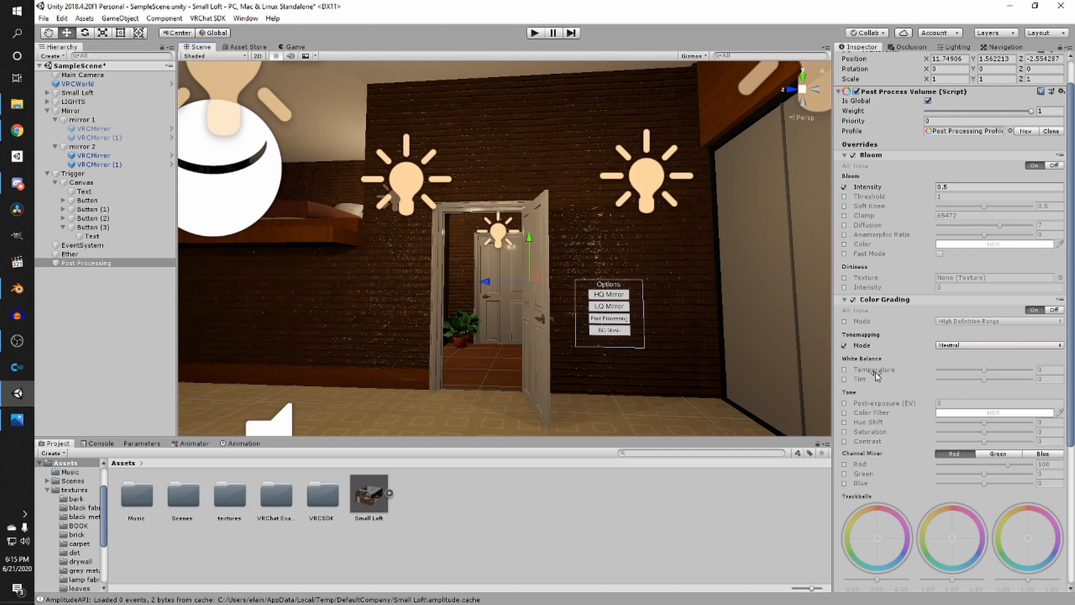
pyautogui.click(844, 432)
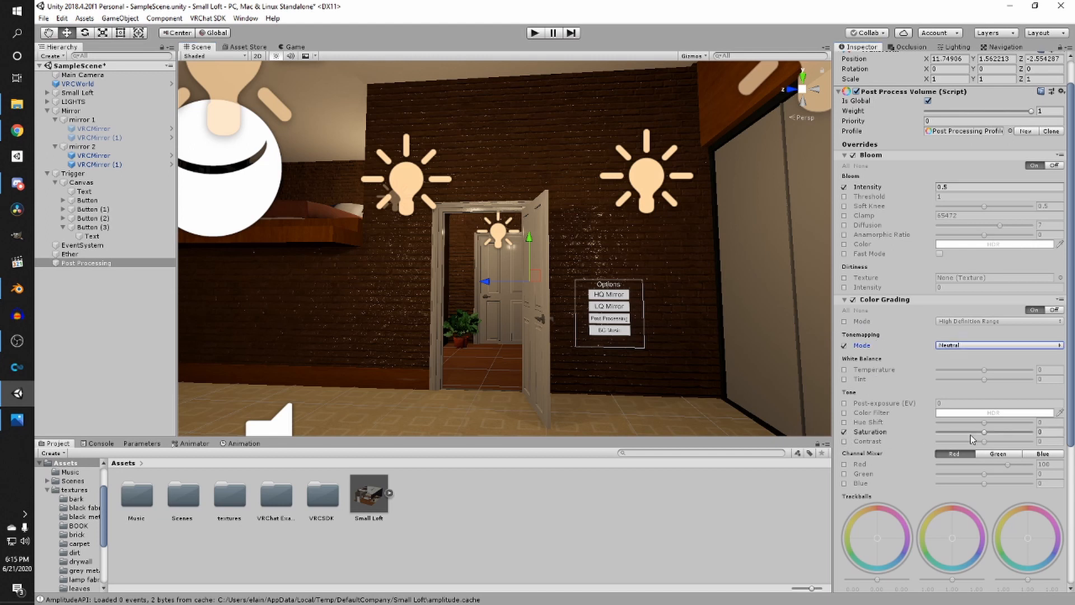
pyautogui.moveTo(984, 432); pyautogui.dragTo(994, 439)
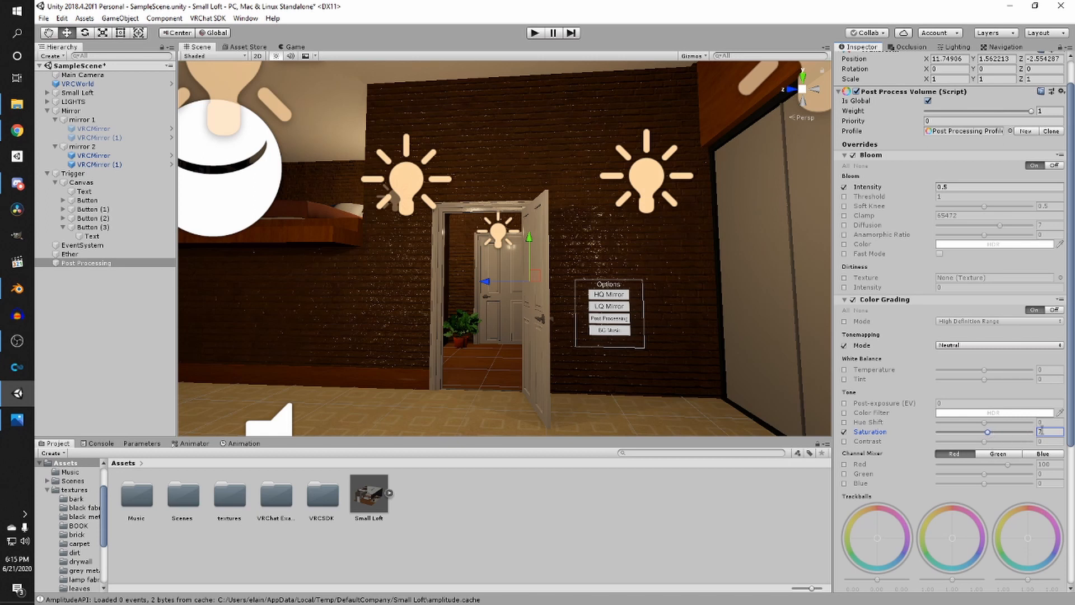
pyautogui.write('1')
pyautogui.click(855, 300)
pyautogui.click(855, 300)
pyautogui.click(855, 301)
pyautogui.click(855, 300)
pyautogui.moveTo(602, 244); pyautogui.dragTo(442, 249, button='right')
pyautogui.scroll(-3, 682, 307)
pyautogui.scroll(3, 481, 252)
pyautogui.scroll(-3, 504, 249)
pyautogui.moveTo(518, 232); pyautogui.dragTo(650, 282, button='right')
pyautogui.scroll(-3, 636, 252)
pyautogui.scroll(4, 650, 282)
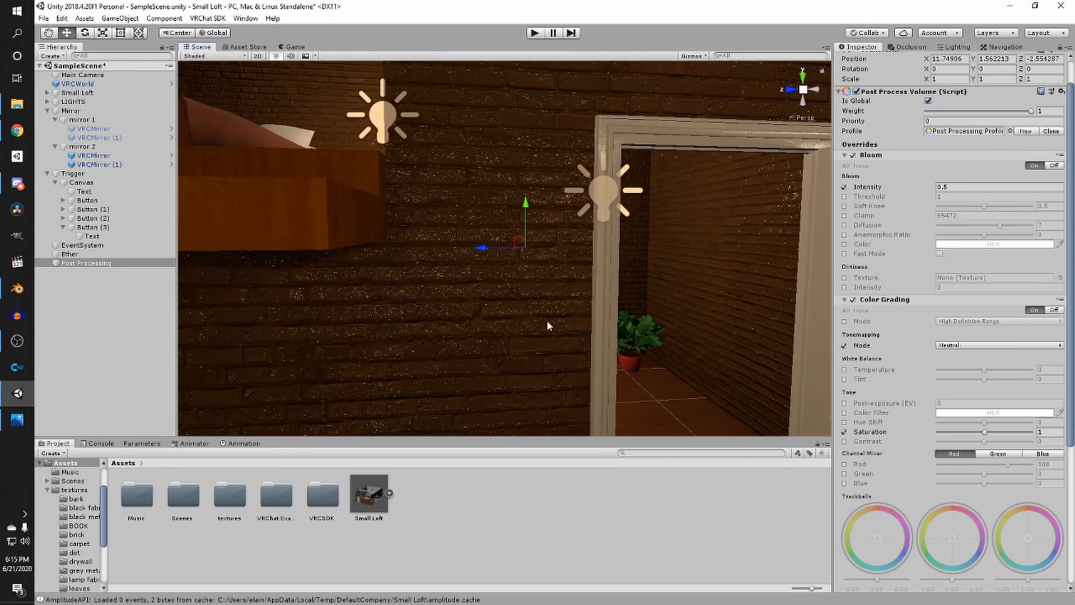
pyautogui.moveTo(548, 303); pyautogui.dragTo(485, 310, button='right')
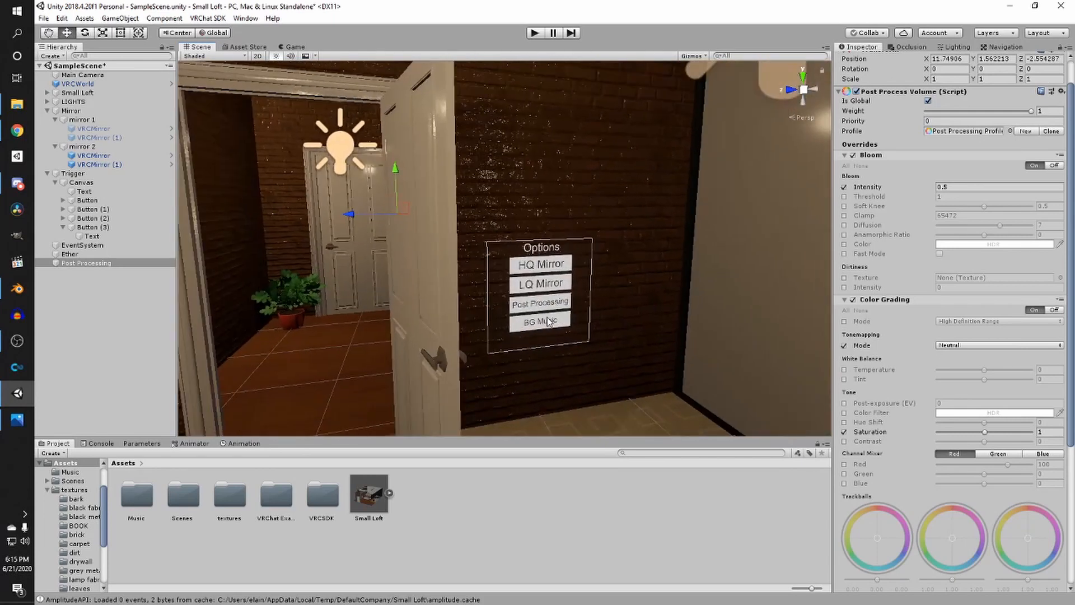
# - Check the menu buttons' trigger settings and set the BG Music button's trigger broadcast type to Local
pyautogui.click(543, 320)
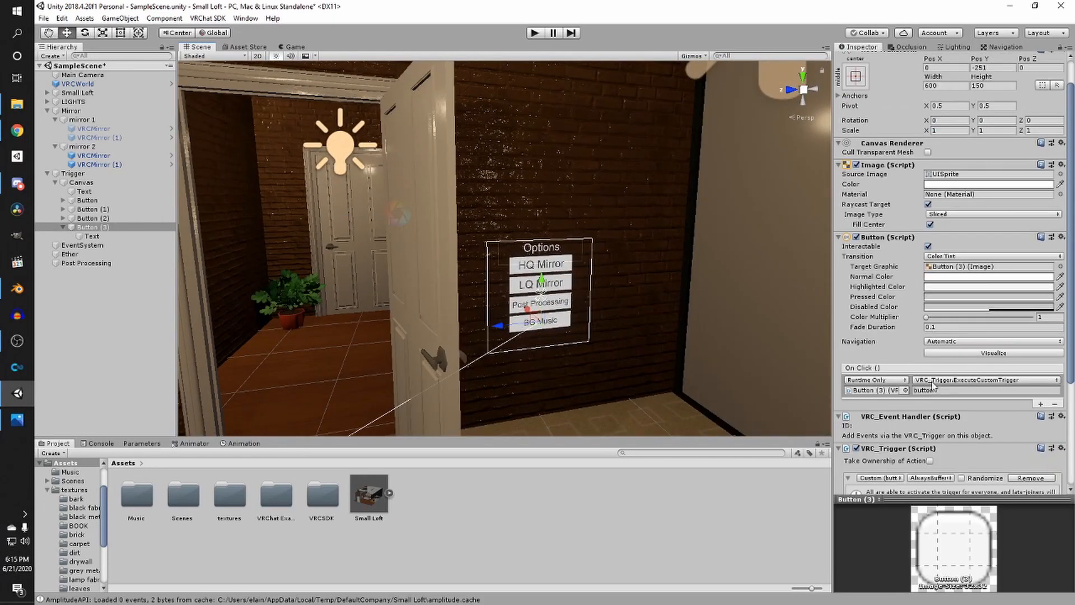
pyautogui.scroll(-3, 954, 363)
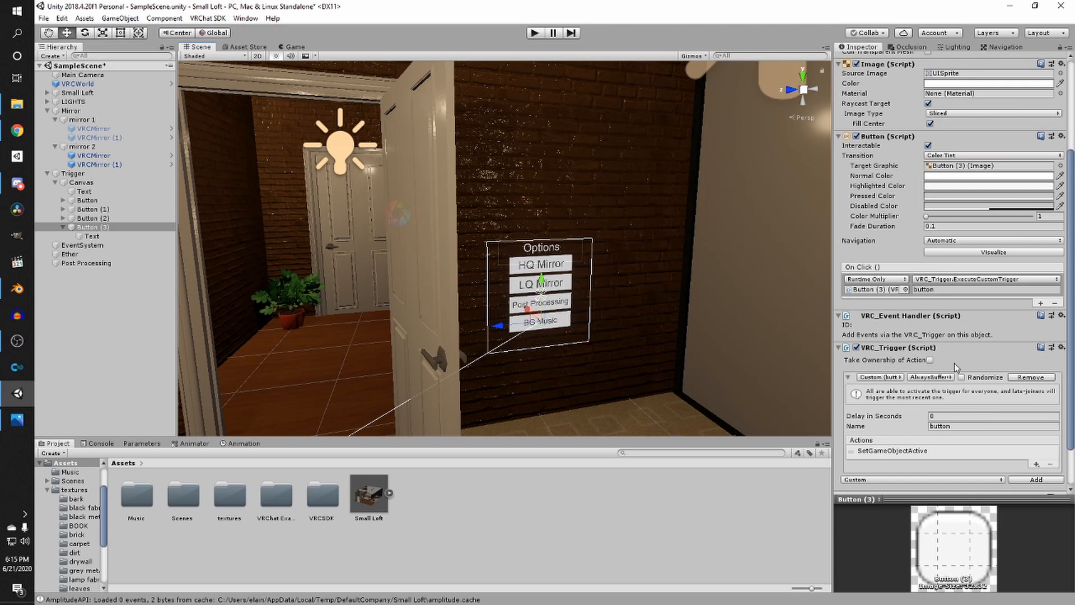
pyautogui.click(563, 273)
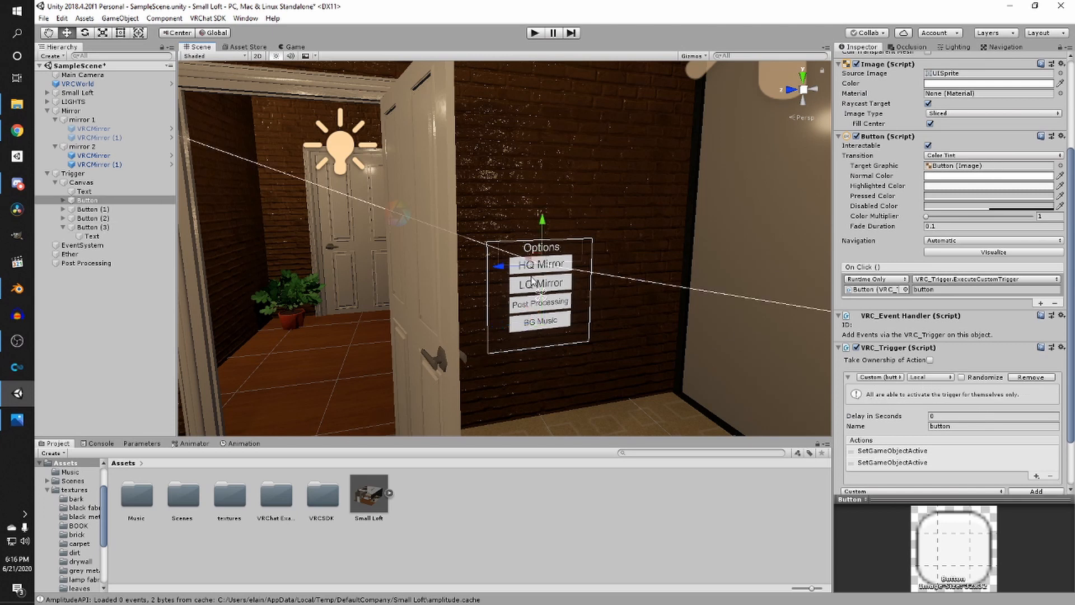
pyautogui.click(533, 280)
pyautogui.click(930, 376)
pyautogui.click(910, 401)
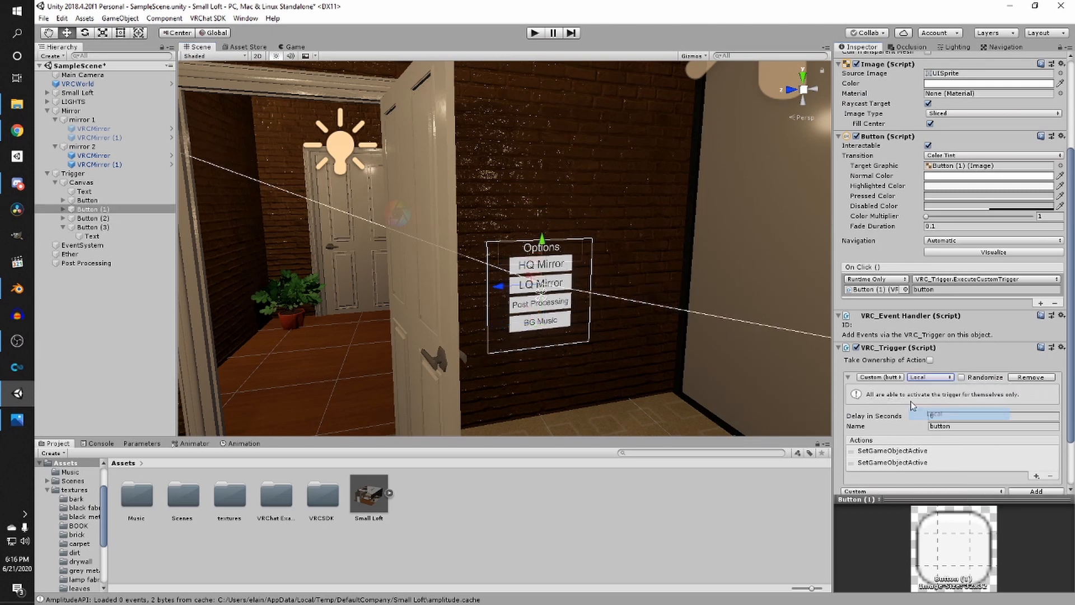
pyautogui.click(568, 325)
pyautogui.click(931, 377)
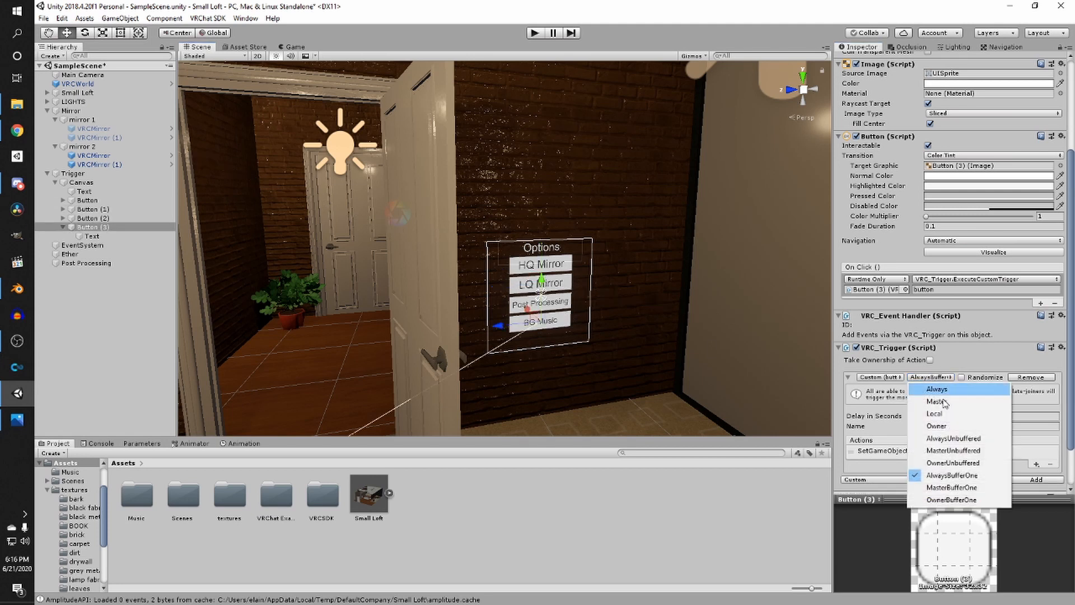
pyautogui.click(941, 414)
pyautogui.click(929, 377)
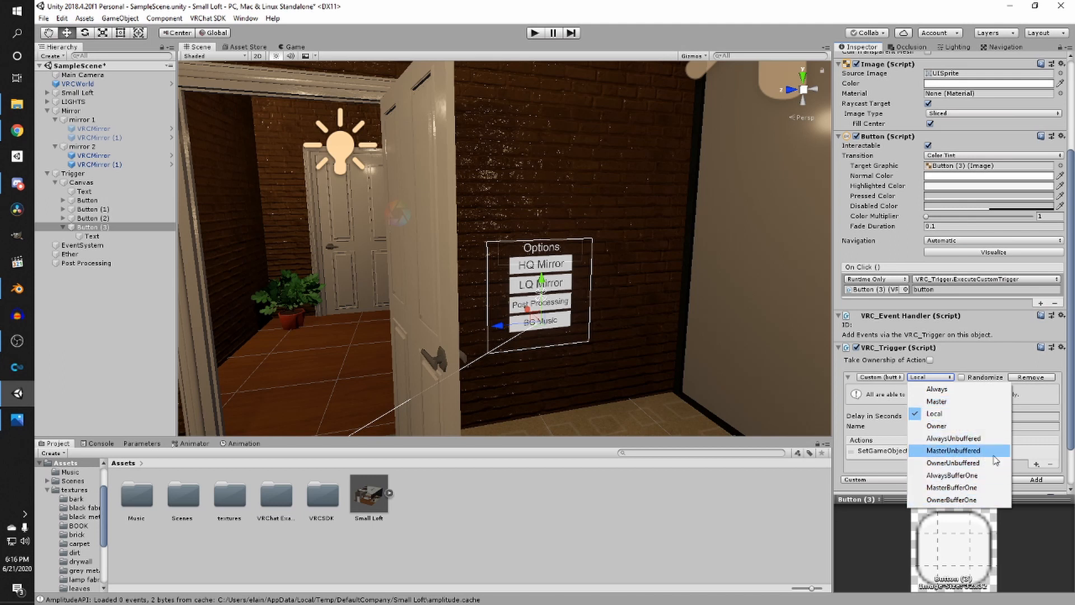
pyautogui.click(985, 344)
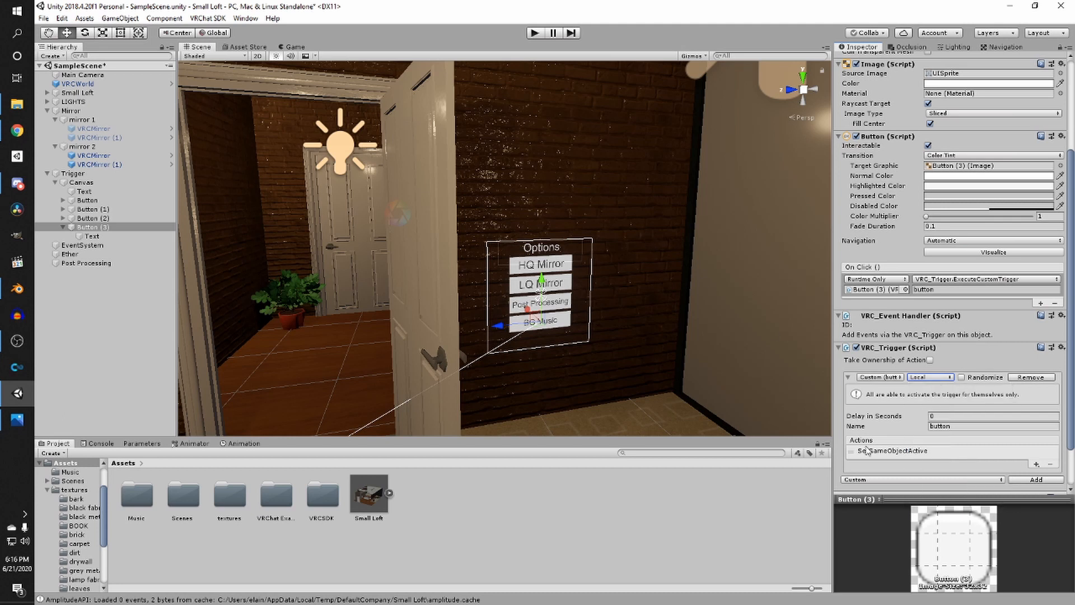
# - Set the Post Processing button's trigger broadcast type to Local
pyautogui.click(560, 286)
pyautogui.click(562, 300)
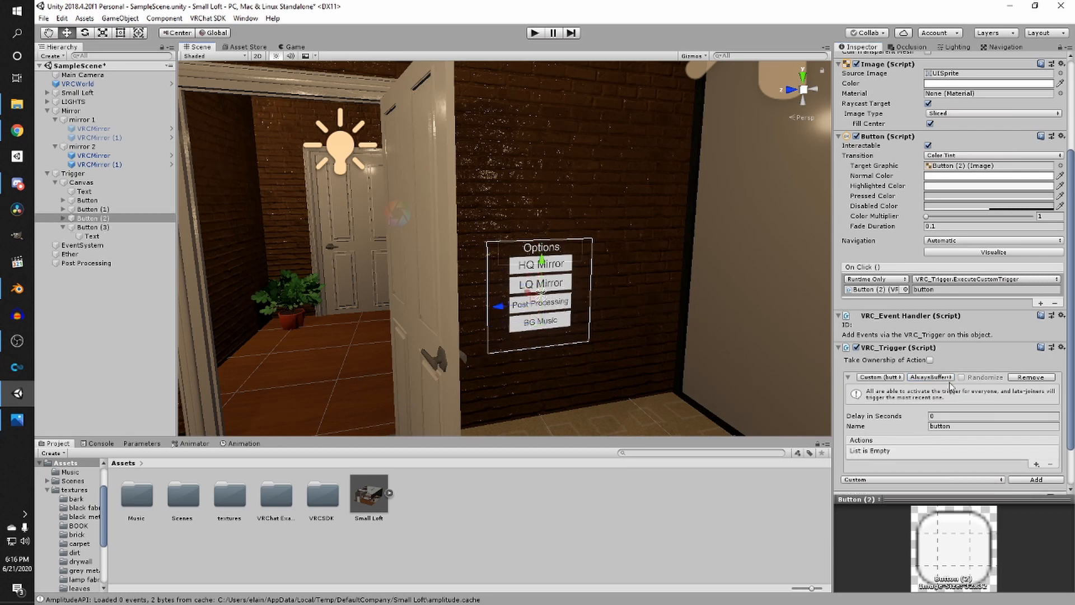
pyautogui.click(930, 377)
pyautogui.click(954, 415)
pyautogui.click(563, 284)
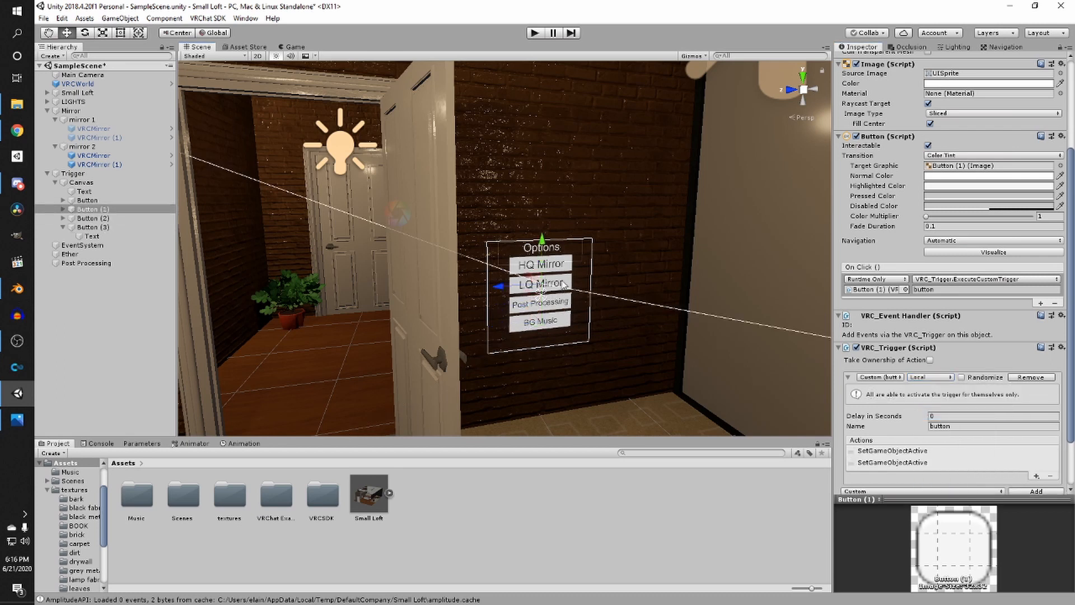
pyautogui.click(557, 305)
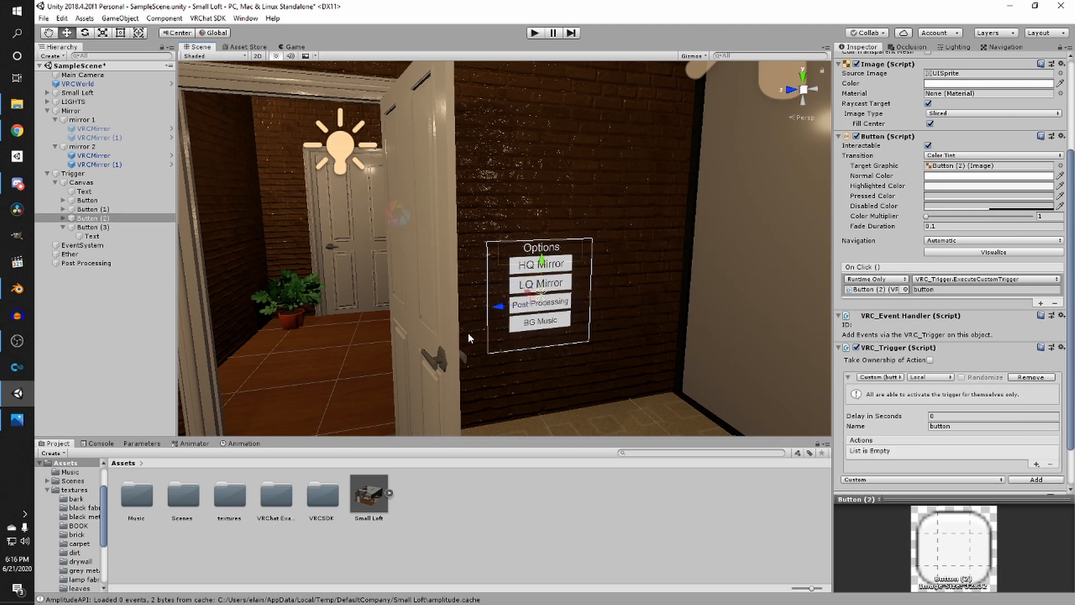
# - Add a SetGameObjectActive action to the Post Processing button's custom trigger
pyautogui.scroll(-1, 907, 408)
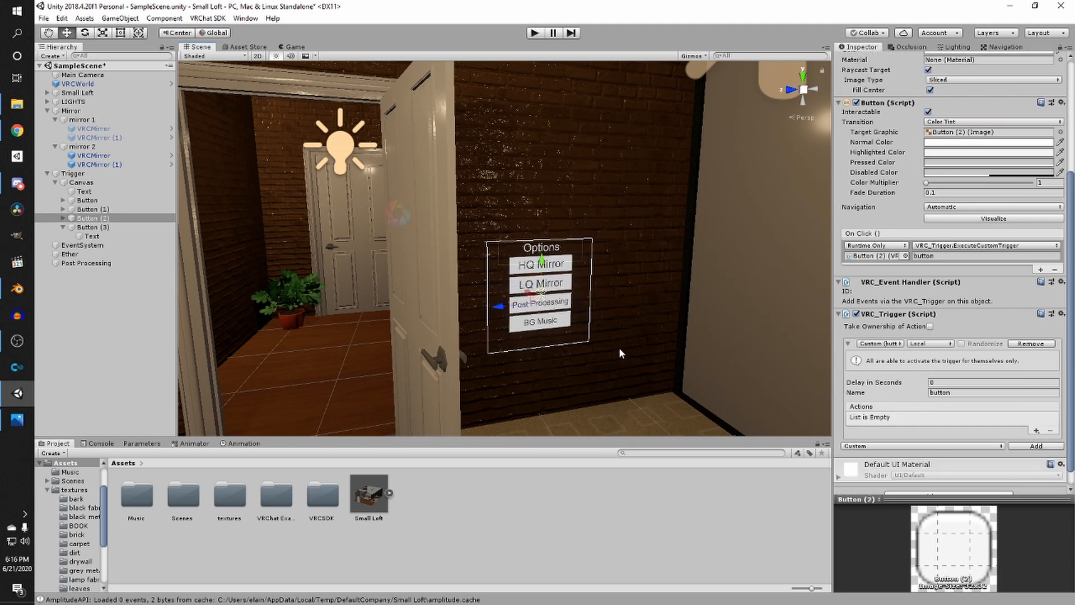
pyautogui.scroll(3, 618, 346)
pyautogui.moveTo(623, 337); pyautogui.dragTo(565, 255, button='middle')
pyautogui.scroll(-1, 926, 399)
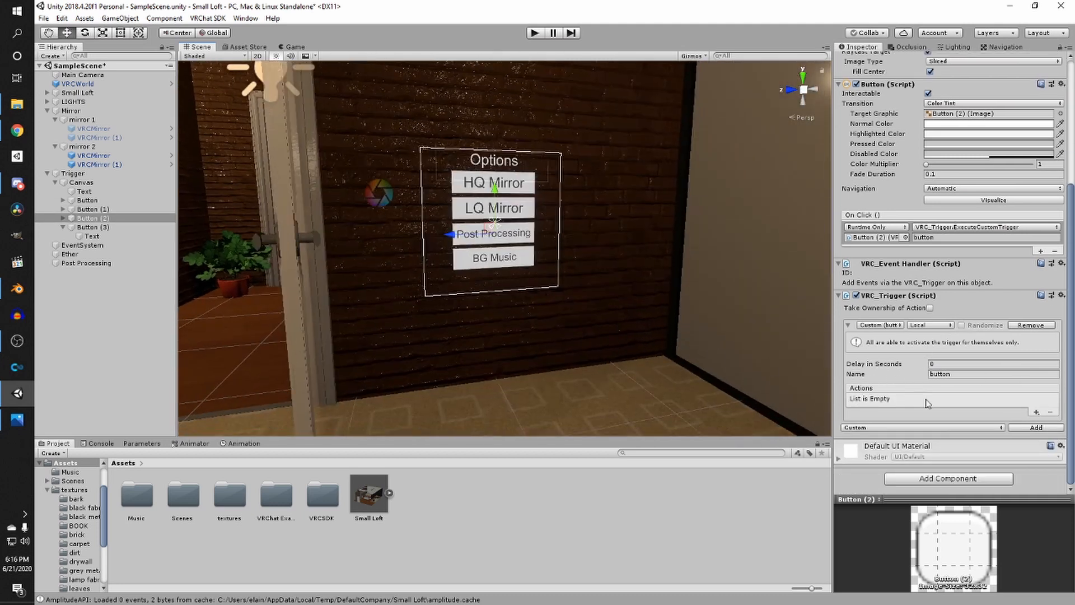
pyautogui.click(1035, 413)
pyautogui.moveTo(1025, 415)
pyautogui.click(907, 305)
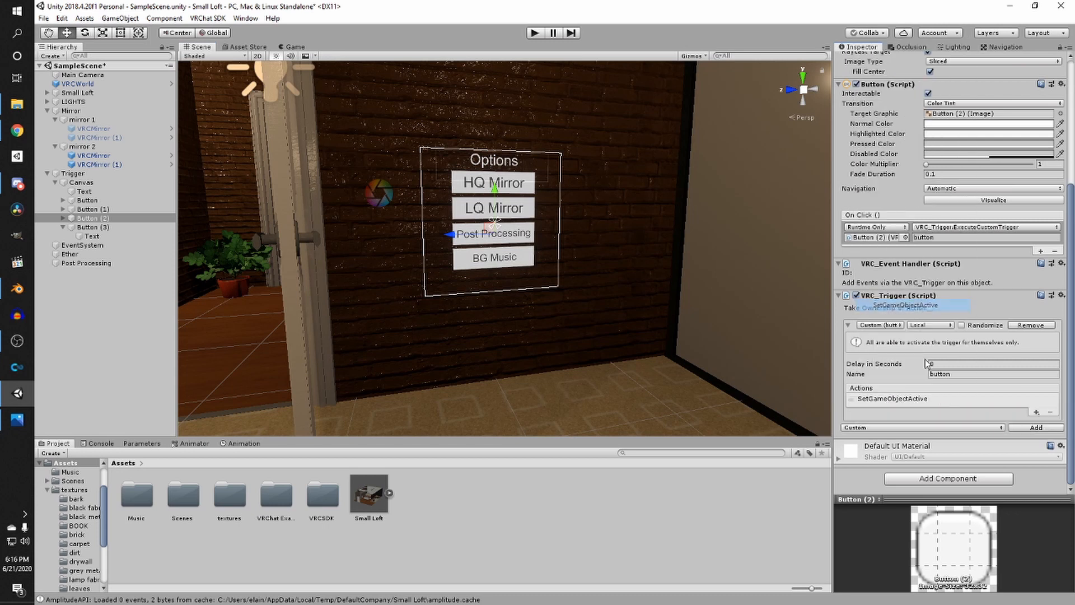
pyautogui.click(921, 399)
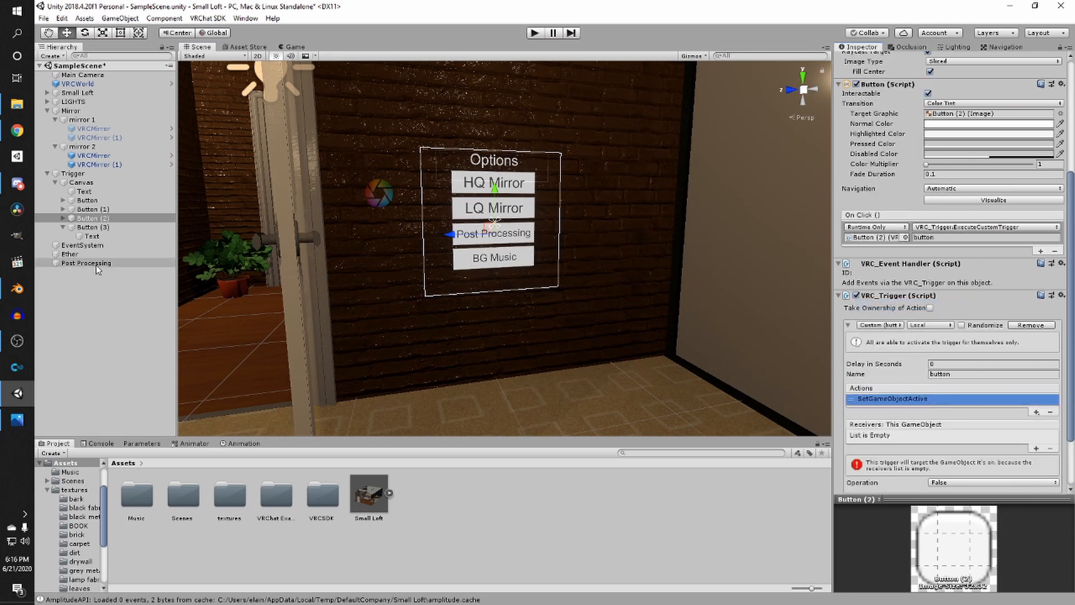
# - Make the Post Processing object the action's receiver, set its operation to Toggle, and save the scene
pyautogui.moveTo(96, 264); pyautogui.dragTo(899, 431)
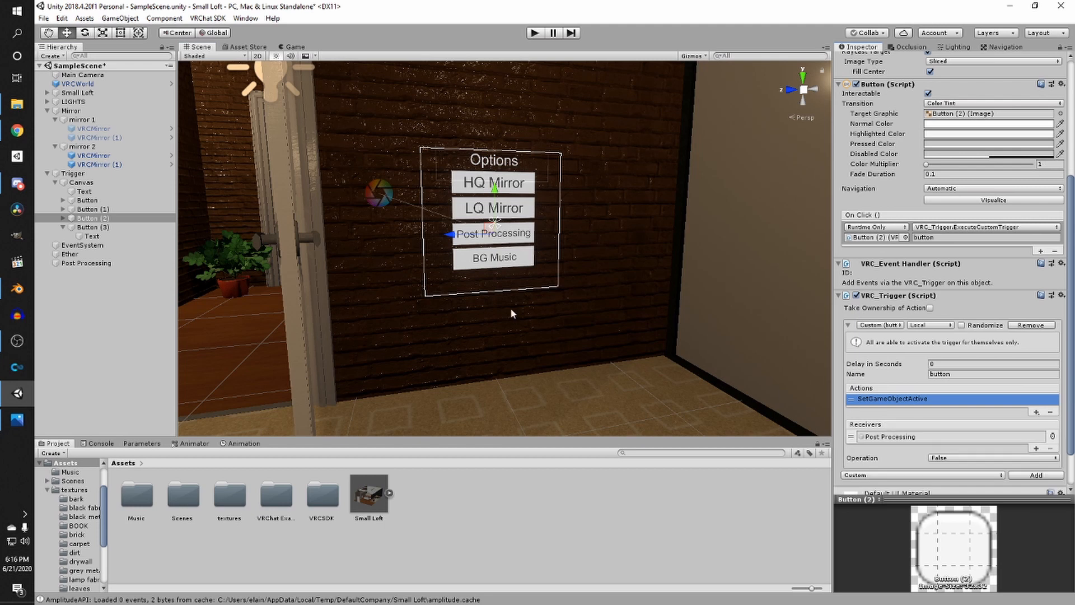
pyautogui.hotkey('ctrl', 's')
pyautogui.click(964, 458)
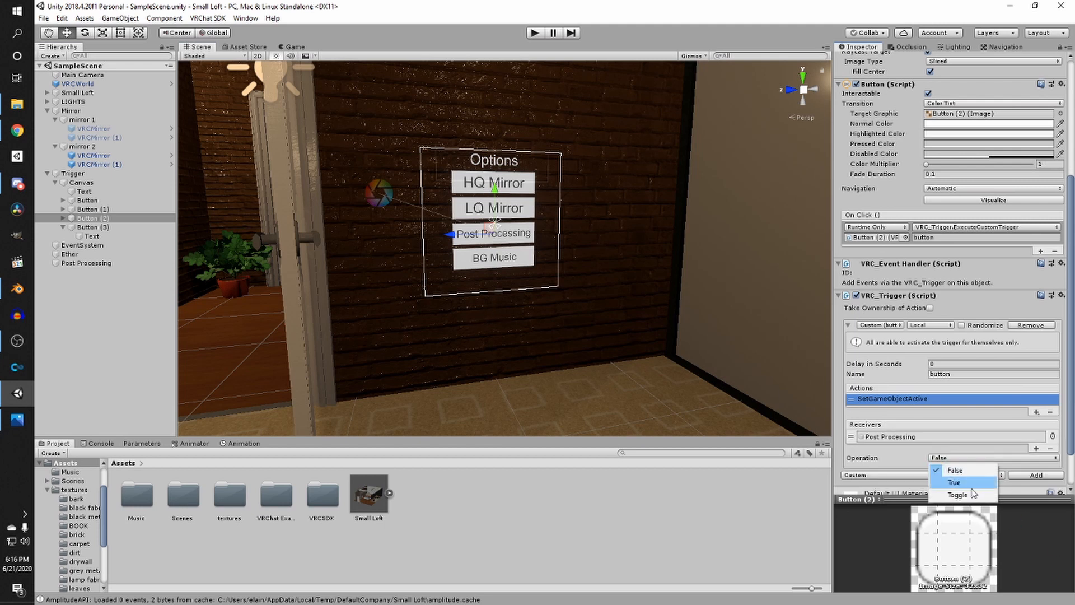
pyautogui.click(955, 492)
pyautogui.scroll(-3, 579, 280)
pyautogui.scroll(3, 580, 276)
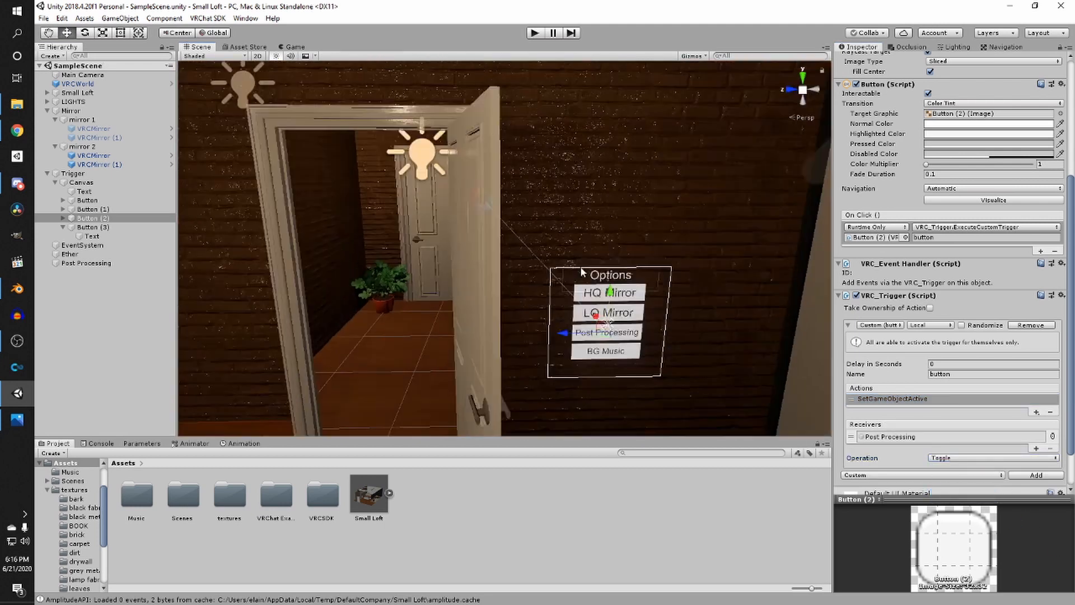
pyautogui.hotkey('ctrl', 's')
# - Scale the options menu Canvas down to about 0.00068
pyautogui.scroll(-8, 576, 272)
pyautogui.moveTo(568, 272); pyautogui.dragTo(487, 269, button='right')
pyautogui.scroll(3, 357, 267)
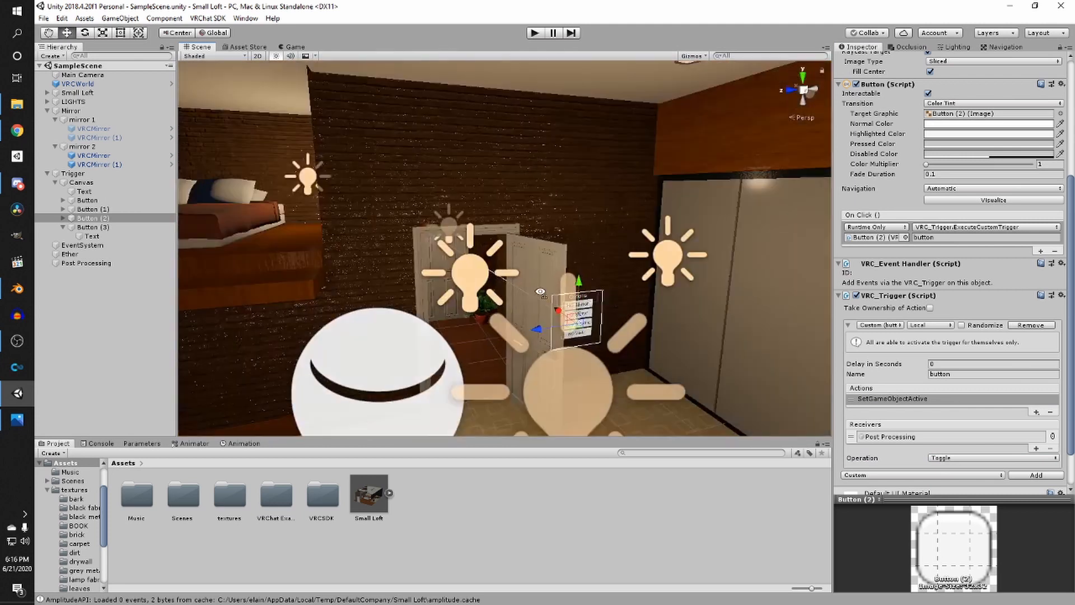
pyautogui.moveTo(487, 269); pyautogui.dragTo(583, 305, button='middle')
pyautogui.scroll(3, 618, 299)
pyautogui.scroll(-6, 605, 294)
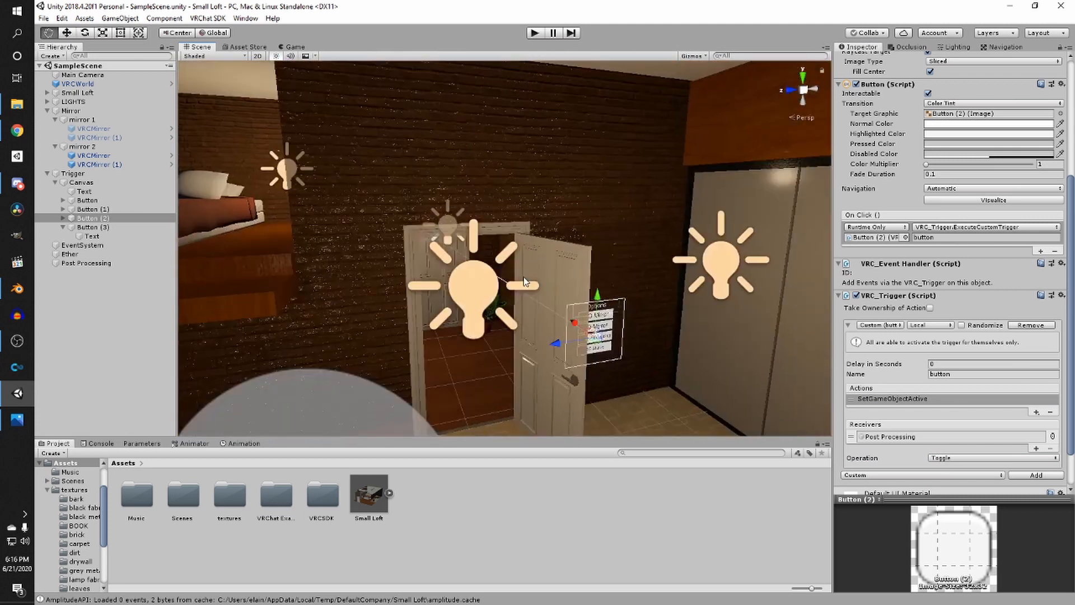
pyautogui.doubleClick(81, 183)
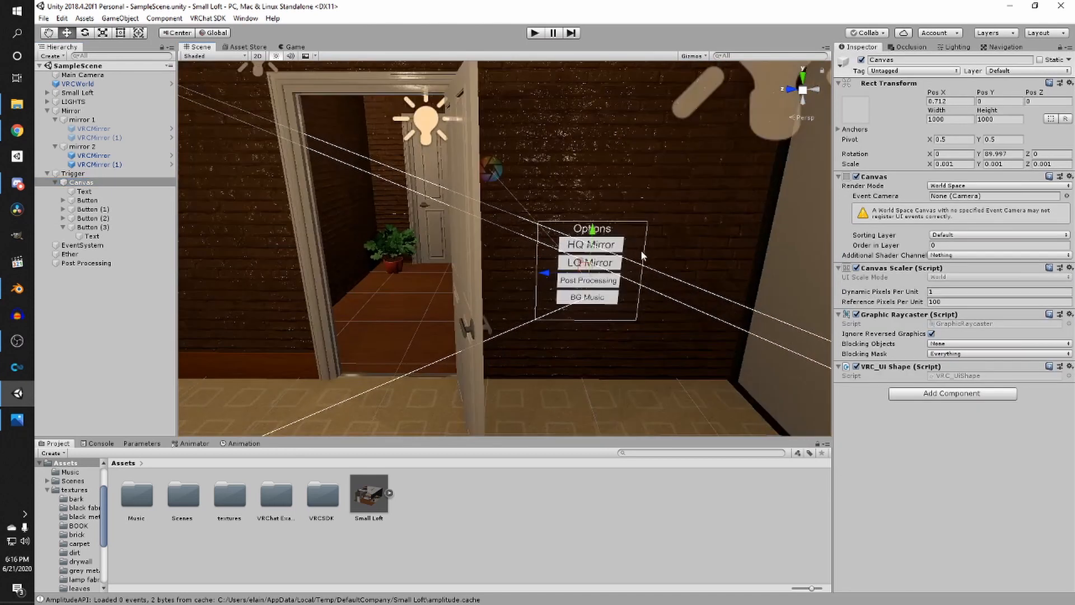
pyautogui.press('r')
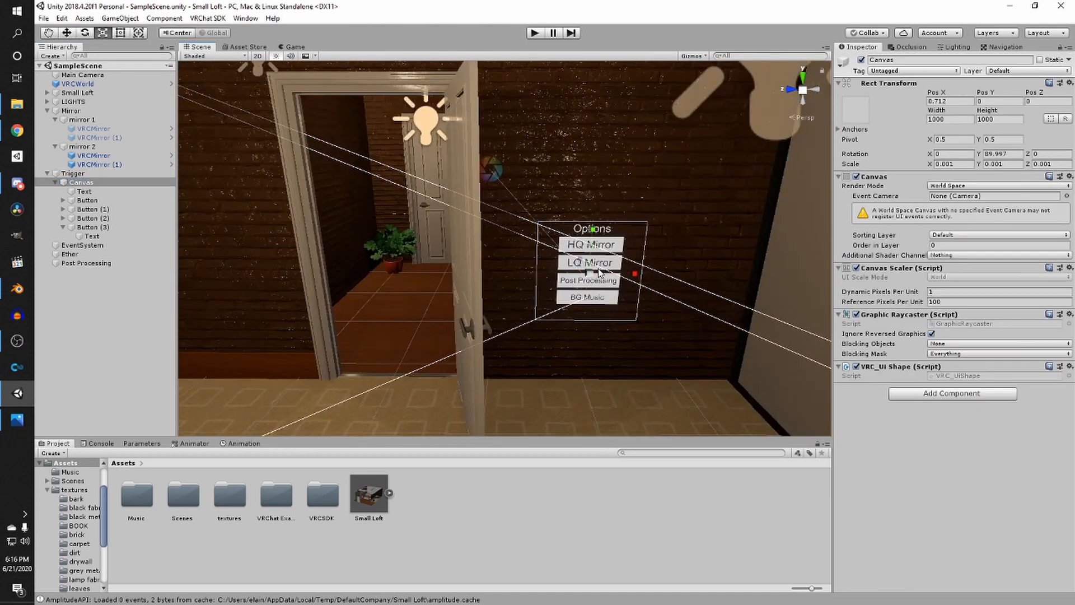
pyautogui.moveTo(589, 275); pyautogui.dragTo(574, 278)
pyautogui.scroll(-3, 574, 278)
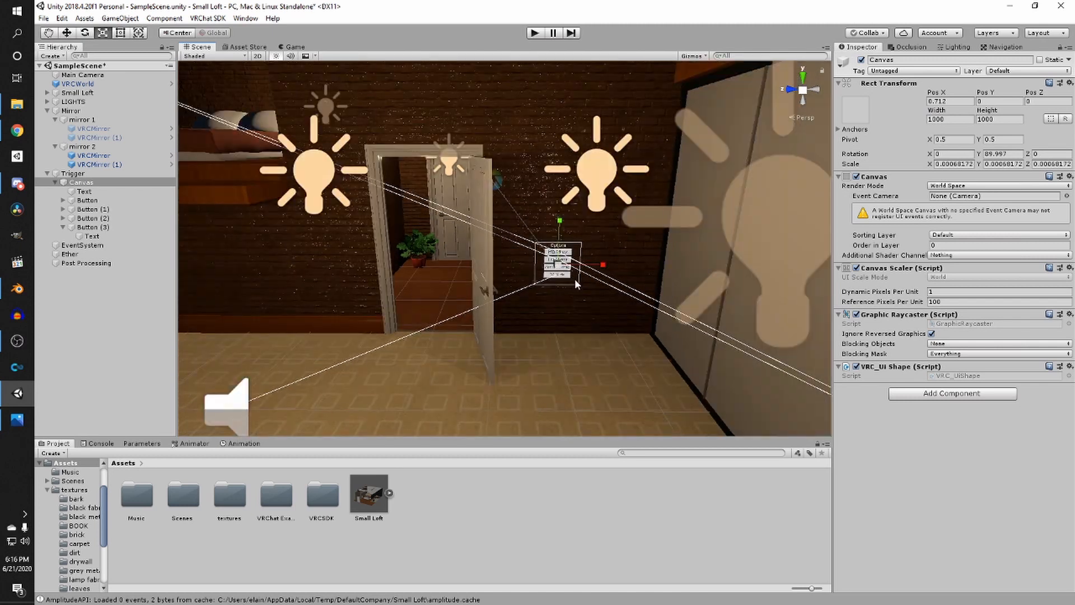
# - Duplicate the options Canvas and move the copy toward the bedroom area
pyautogui.press('w')
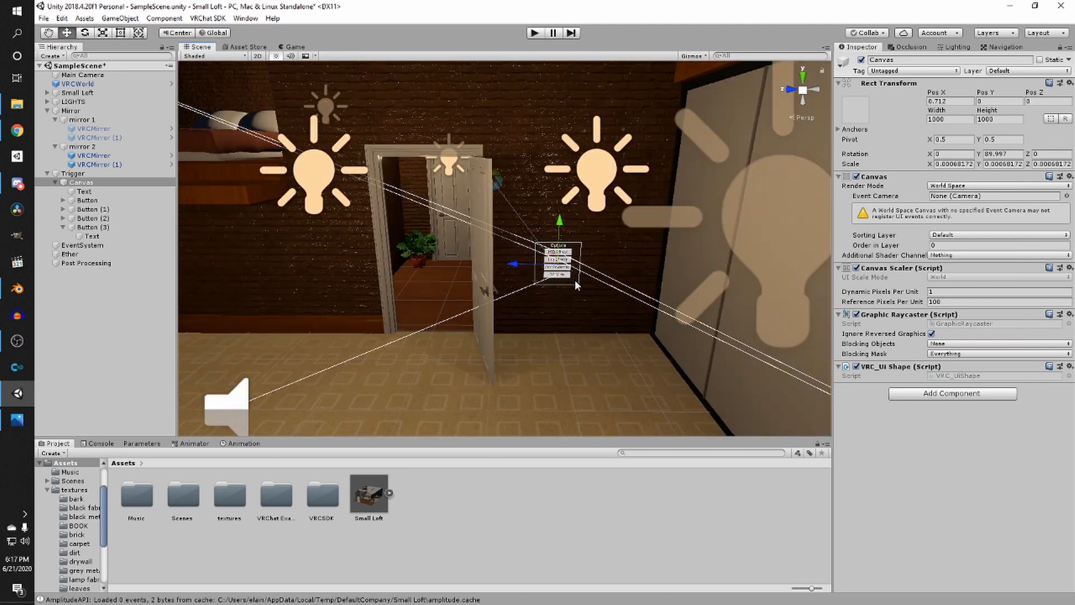
pyautogui.moveTo(575, 281); pyautogui.dragTo(601, 295, button='middle')
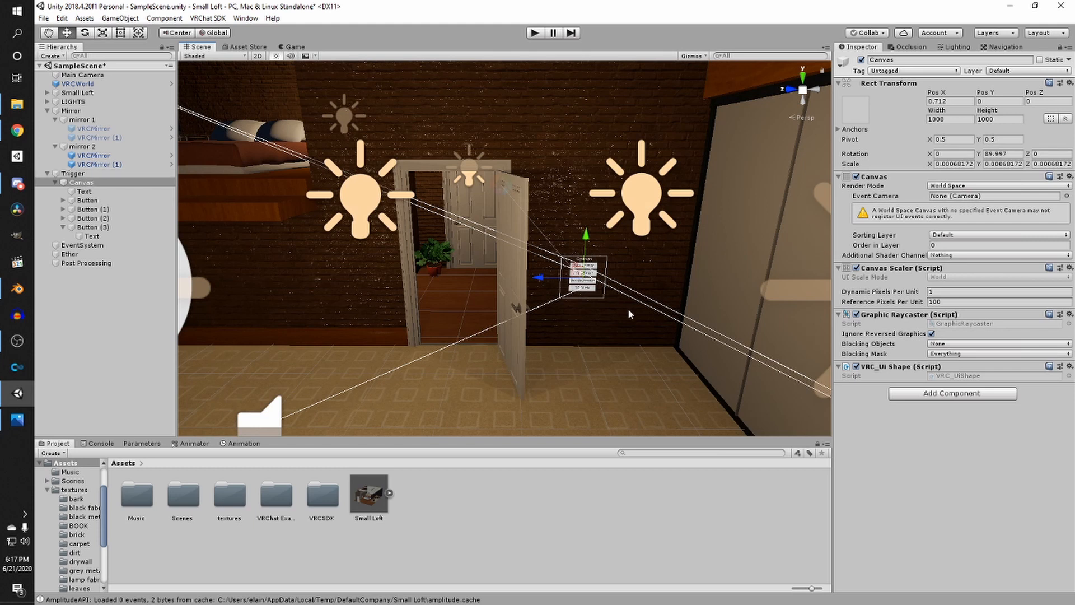
pyautogui.hotkey('ctrl', 'd')
pyautogui.moveTo(555, 271); pyautogui.dragTo(252, 314)
pyautogui.press('f')
pyautogui.moveTo(541, 264); pyautogui.dragTo(543, 155)
pyautogui.scroll(8, 546, 168)
# - Rotate the duplicated Canvas about 180 degrees around Y, move it against the bedroom wall, and save
pyautogui.press('e')
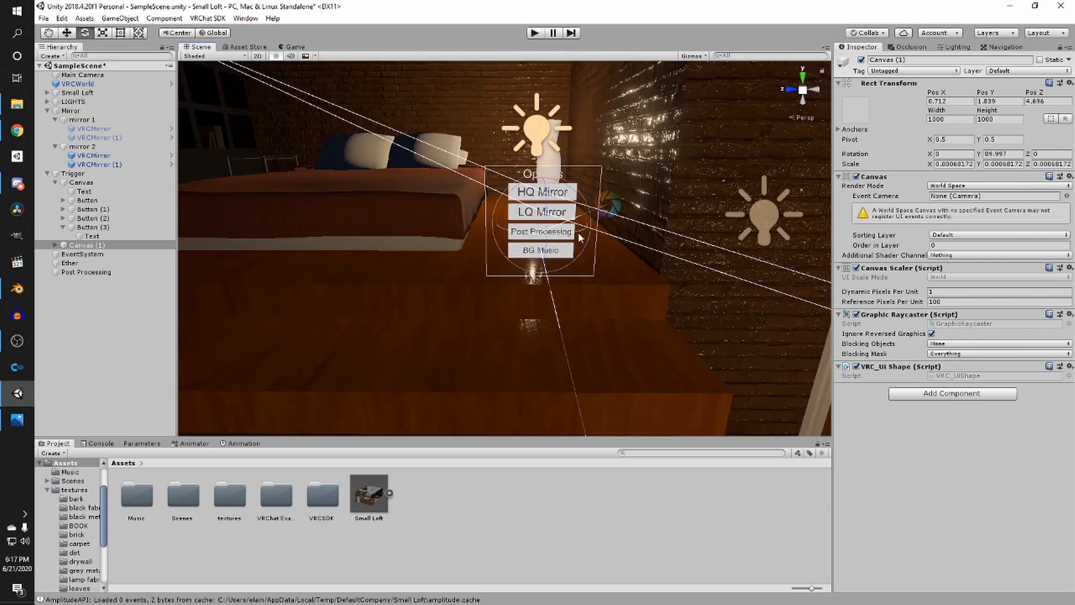
pyautogui.moveTo(578, 232); pyautogui.dragTo(511, 254)
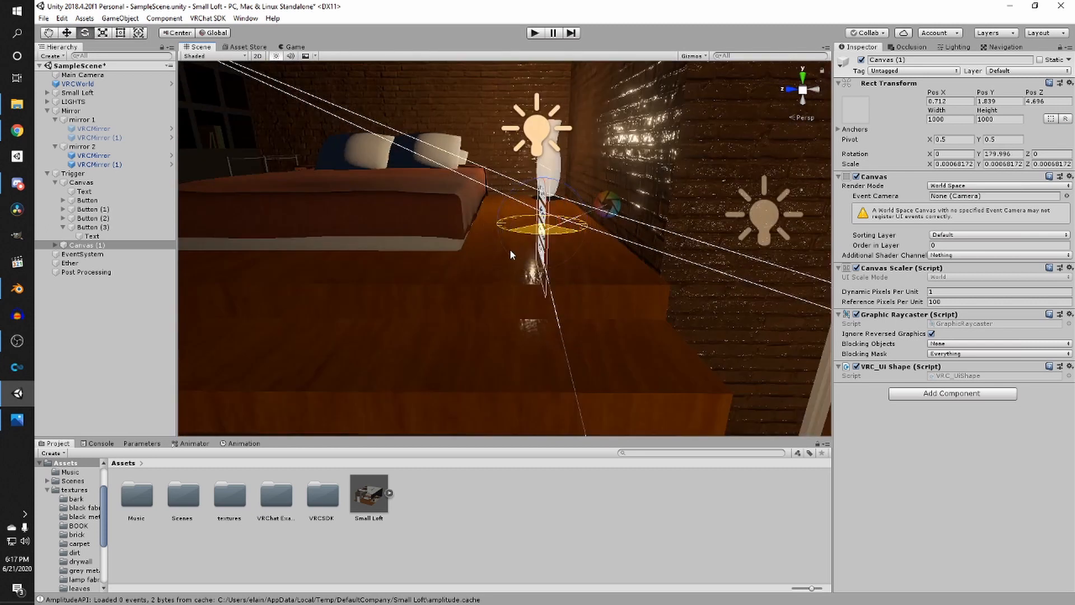
pyautogui.press('w')
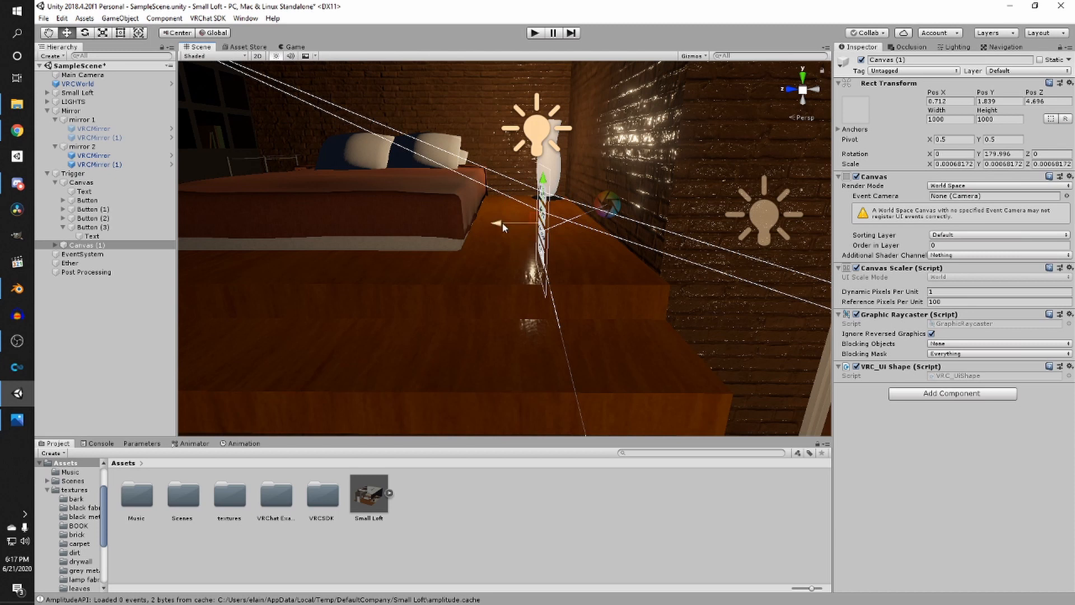
pyautogui.moveTo(503, 223); pyautogui.dragTo(728, 243)
pyautogui.moveTo(728, 243); pyautogui.dragTo(640, 269, button='middle')
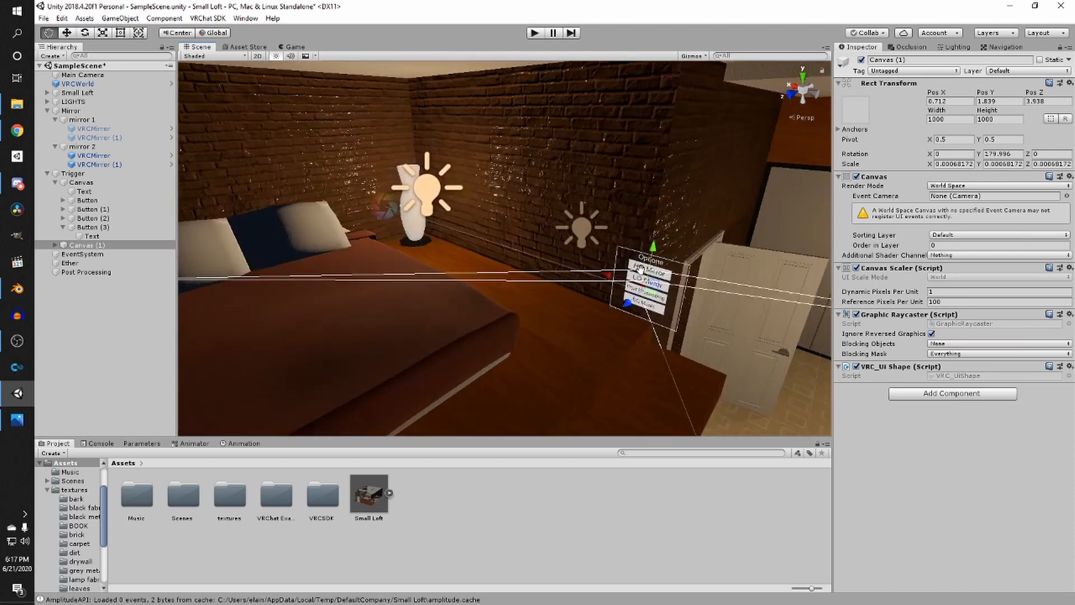
pyautogui.scroll(3, 640, 269)
pyautogui.moveTo(588, 270); pyautogui.dragTo(363, 119)
pyautogui.hotkey('ctrl', 's')
# - Reposition the duplicated menu onto the brick wall beside the vase
pyautogui.moveTo(476, 219); pyautogui.dragTo(499, 244, button='right')
pyautogui.scroll(3, 499, 244)
pyautogui.moveTo(493, 246); pyautogui.dragTo(582, 289, button='middle')
pyautogui.moveTo(582, 290); pyautogui.dragTo(675, 326, button='right')
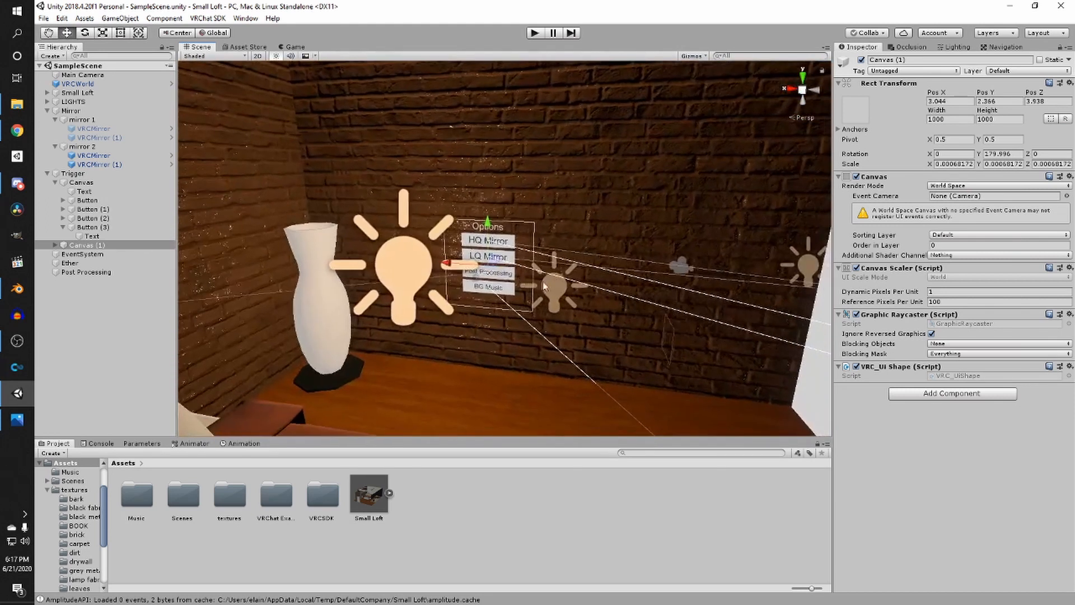
pyautogui.moveTo(461, 268); pyautogui.dragTo(526, 286)
pyautogui.moveTo(527, 286); pyautogui.dragTo(626, 218, button='right')
# - In the duplicated menu's HQ Mirror button trigger, make mirror 2's VRCMirror the first SetGameObjectActive action's receiver
pyautogui.click(610, 212)
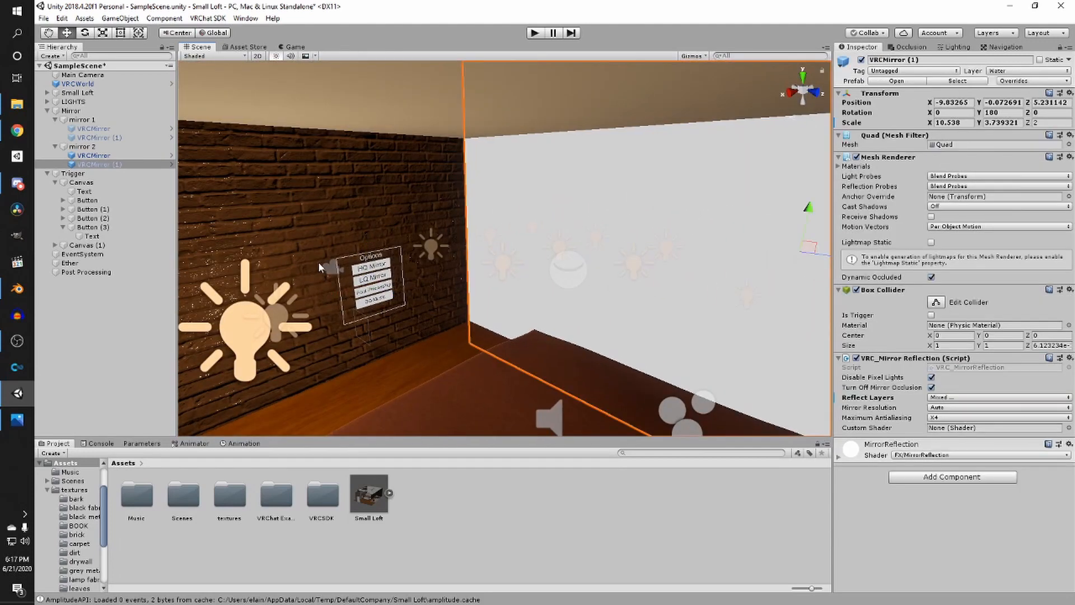
pyautogui.click(118, 156)
pyautogui.scroll(3, 506, 274)
pyautogui.moveTo(507, 274); pyautogui.dragTo(455, 273, button='right')
pyautogui.click(455, 273)
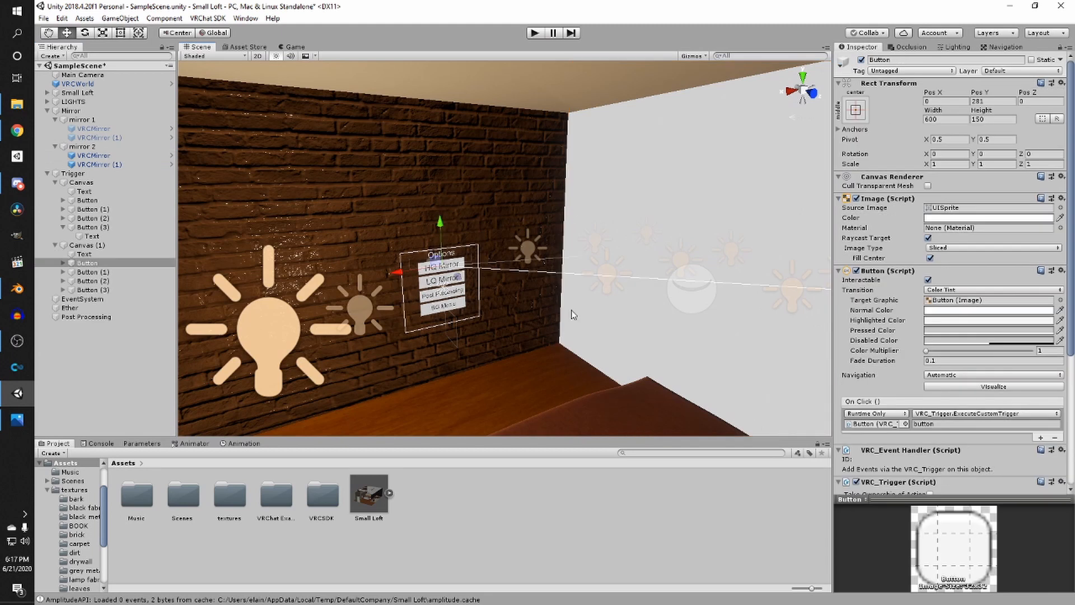
pyautogui.moveTo(574, 313); pyautogui.dragTo(538, 302, button='right')
pyautogui.scroll(3, 574, 303)
pyautogui.scroll(-2, 583, 285)
pyautogui.moveTo(576, 269); pyautogui.dragTo(586, 276, button='right')
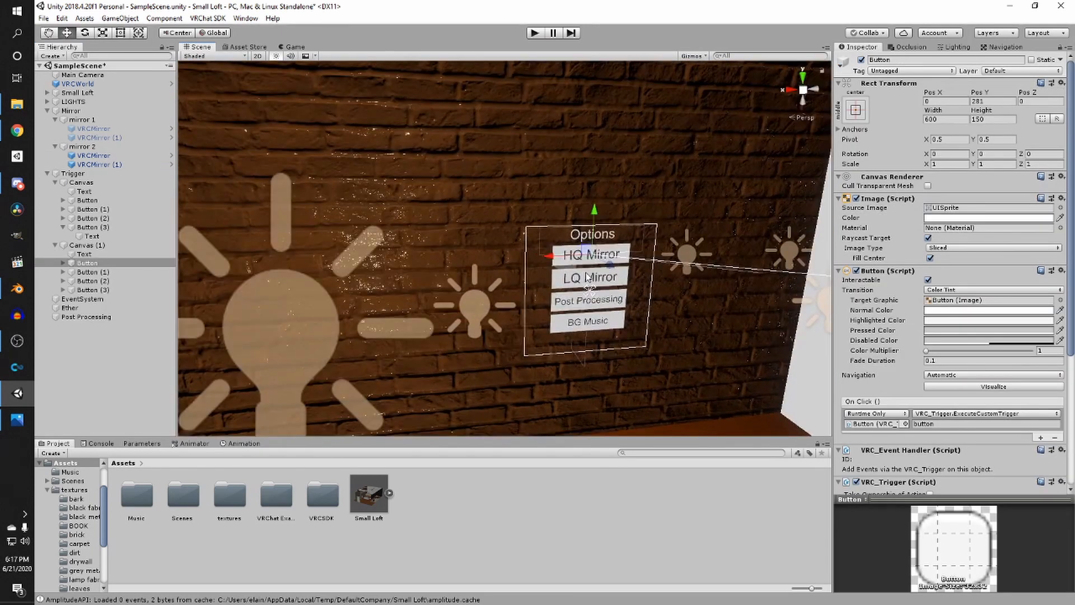
pyautogui.moveTo(679, 305); pyautogui.dragTo(701, 269, button='right')
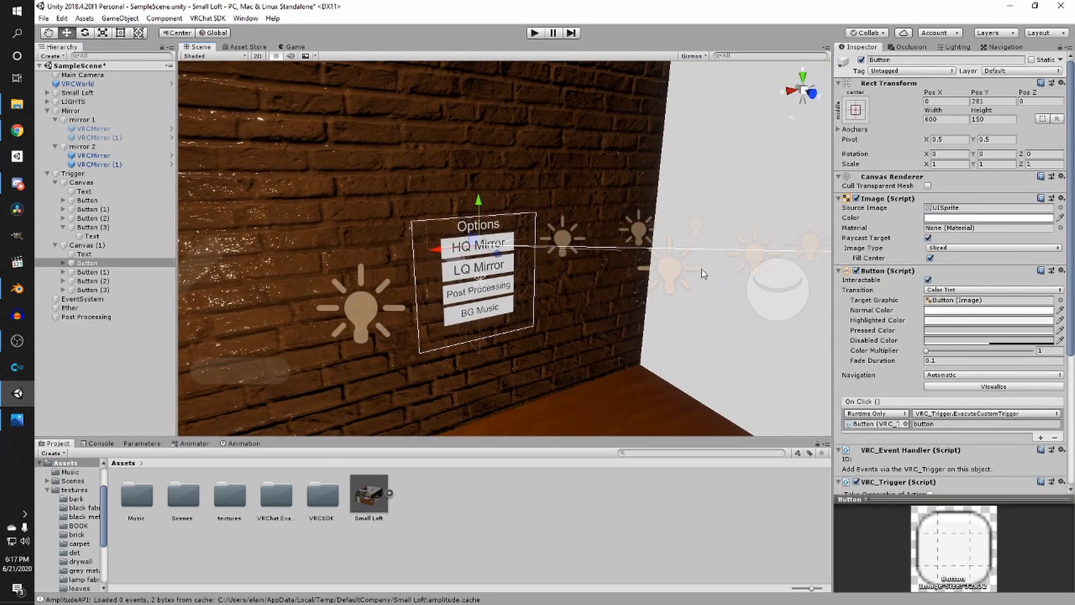
pyautogui.scroll(-4, 879, 360)
pyautogui.click(897, 451)
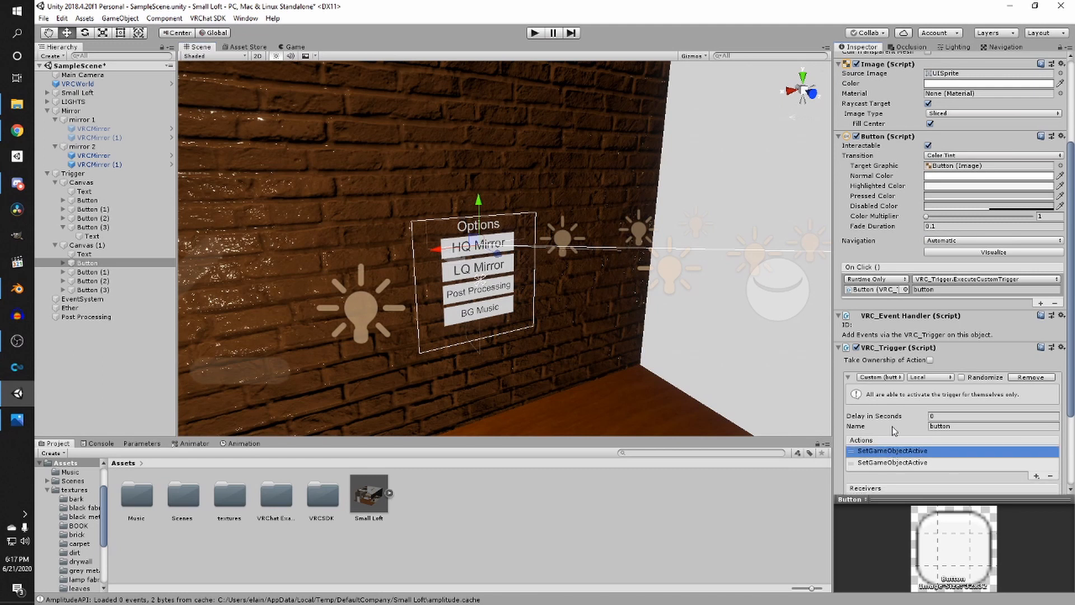
pyautogui.scroll(-3, 896, 431)
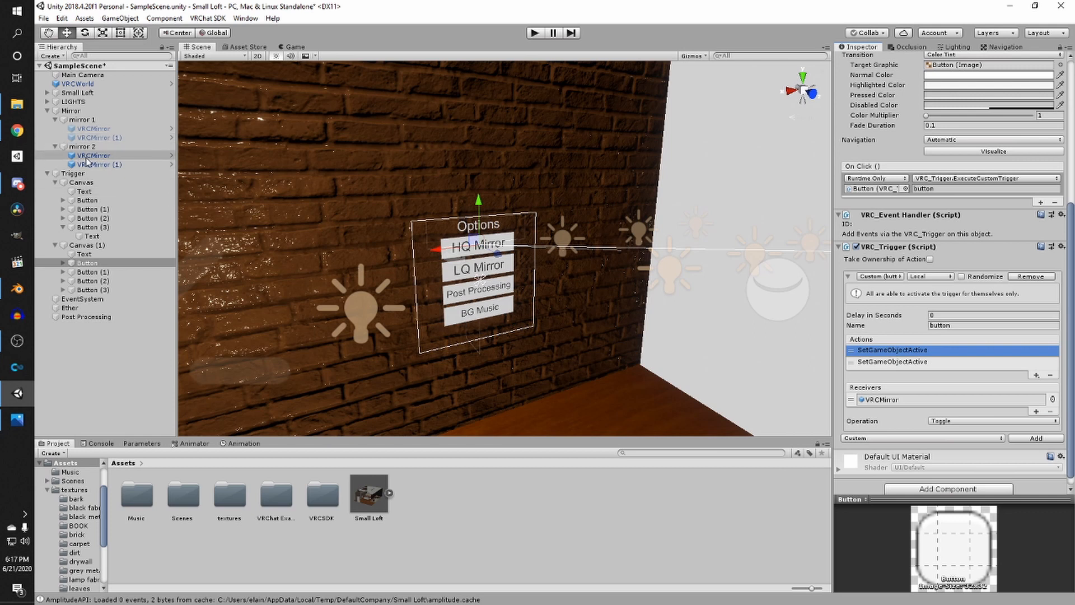
pyautogui.moveTo(86, 157); pyautogui.dragTo(902, 401)
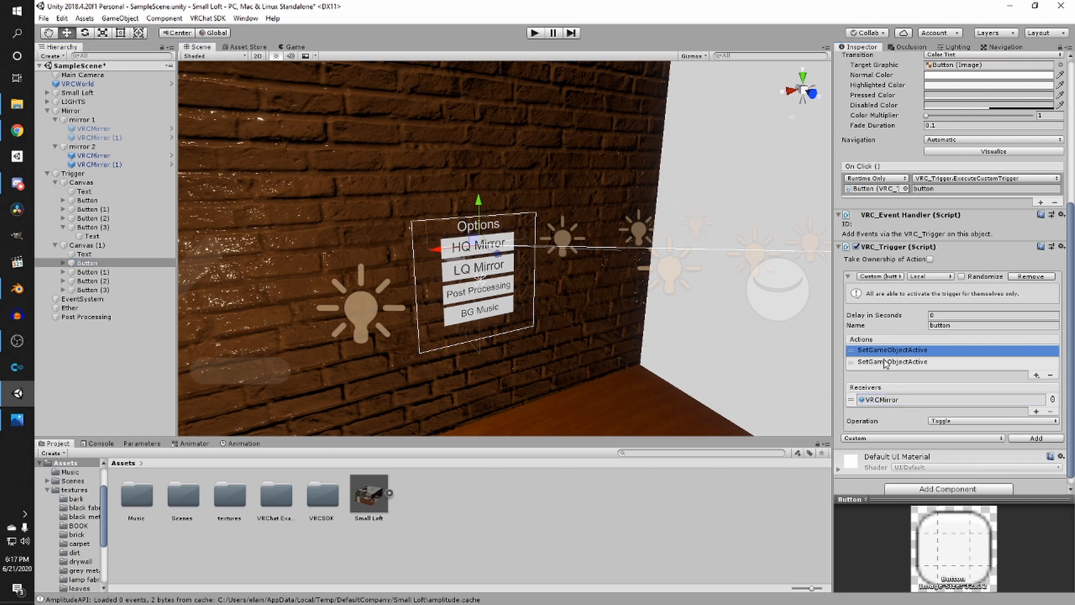
# - In the duplicated menu's HQ Mirror trigger, add the other VRCMirror objects as receivers of the second SetGameObjectActive action
pyautogui.click(885, 363)
pyautogui.moveTo(94, 137); pyautogui.dragTo(899, 399)
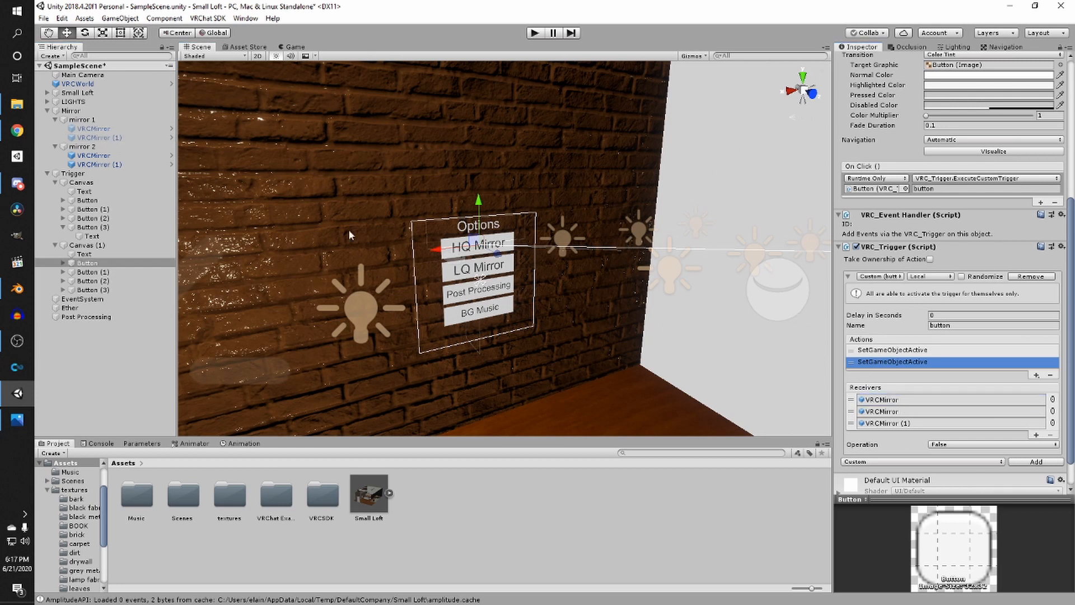
pyautogui.moveTo(102, 139); pyautogui.dragTo(890, 413)
pyautogui.moveTo(84, 164); pyautogui.dragTo(925, 429)
pyautogui.scroll(8, 495, 293)
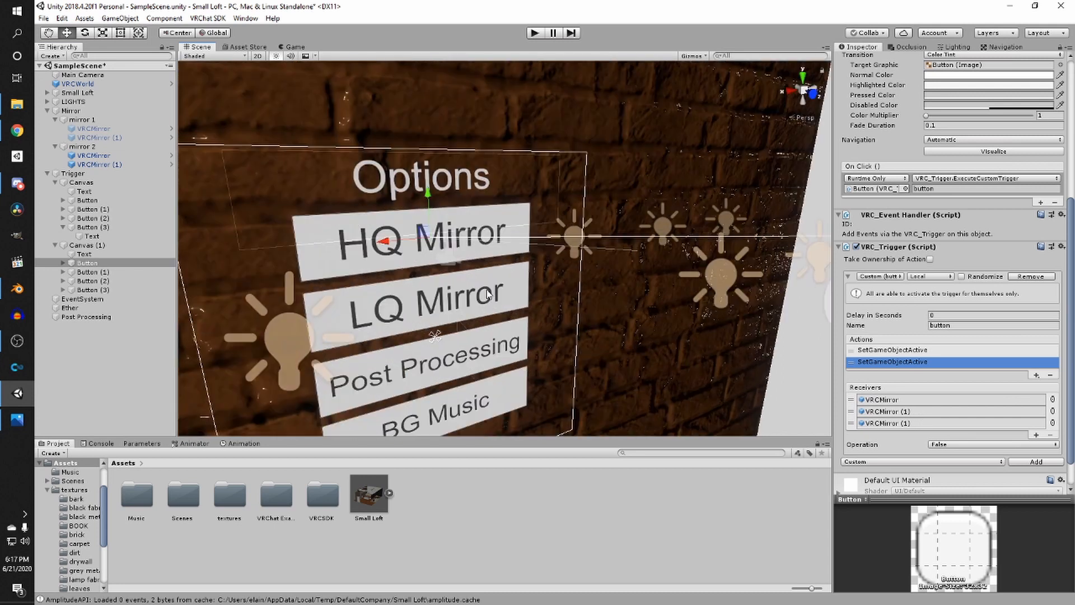
# - Select the duplicated menu's LQ Mirror button and make mirror 2's VRCMirror (1) the first SetGameObjectActive action's receiver
pyautogui.click(486, 291)
pyautogui.moveTo(594, 327); pyautogui.dragTo(579, 318, button='right')
pyautogui.click(903, 387)
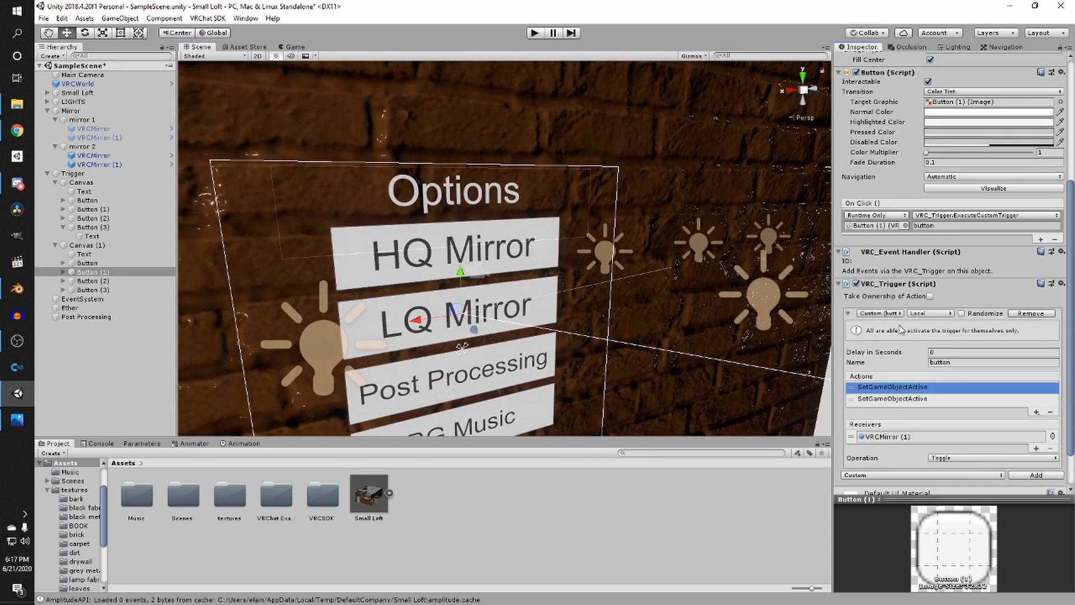
pyautogui.scroll(-3, 913, 322)
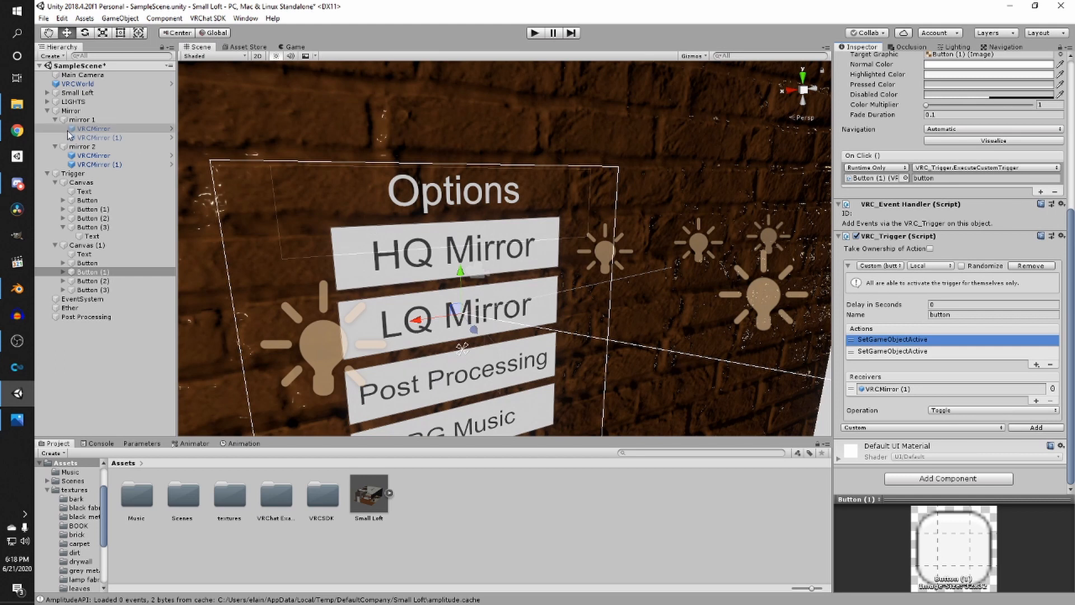
pyautogui.moveTo(101, 165); pyautogui.dragTo(907, 392)
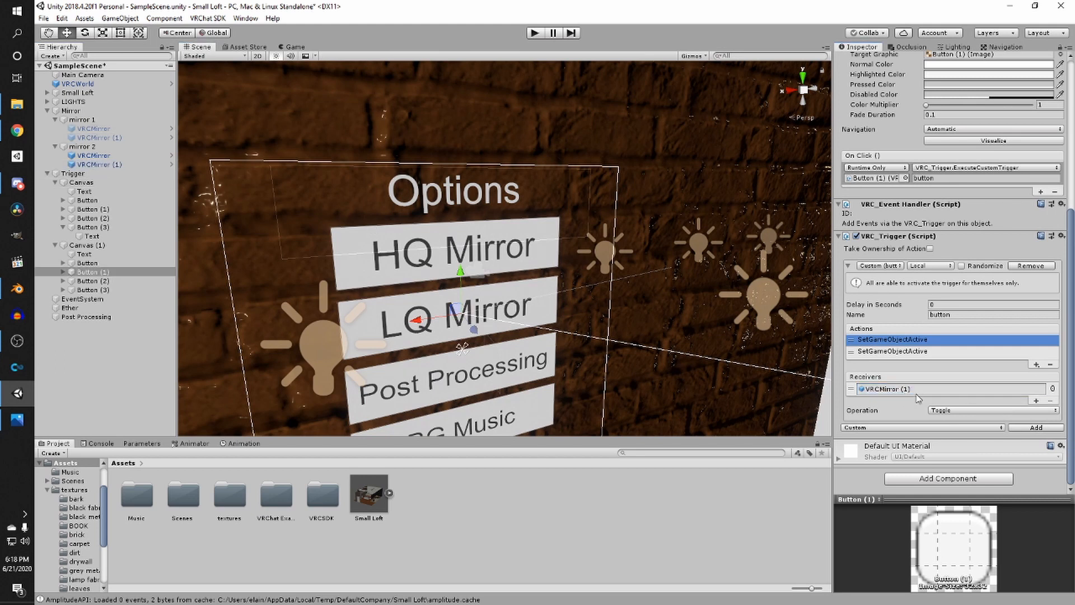
# - Add mirror 1's and mirror 2's VRCMirror objects as receivers of the LQ Mirror button's second SetGameObjectActive action
pyautogui.click(945, 354)
pyautogui.moveTo(94, 128); pyautogui.dragTo(891, 403)
pyautogui.click(850, 400)
pyautogui.moveTo(93, 156); pyautogui.dragTo(893, 413)
pyautogui.scroll(-10, 498, 297)
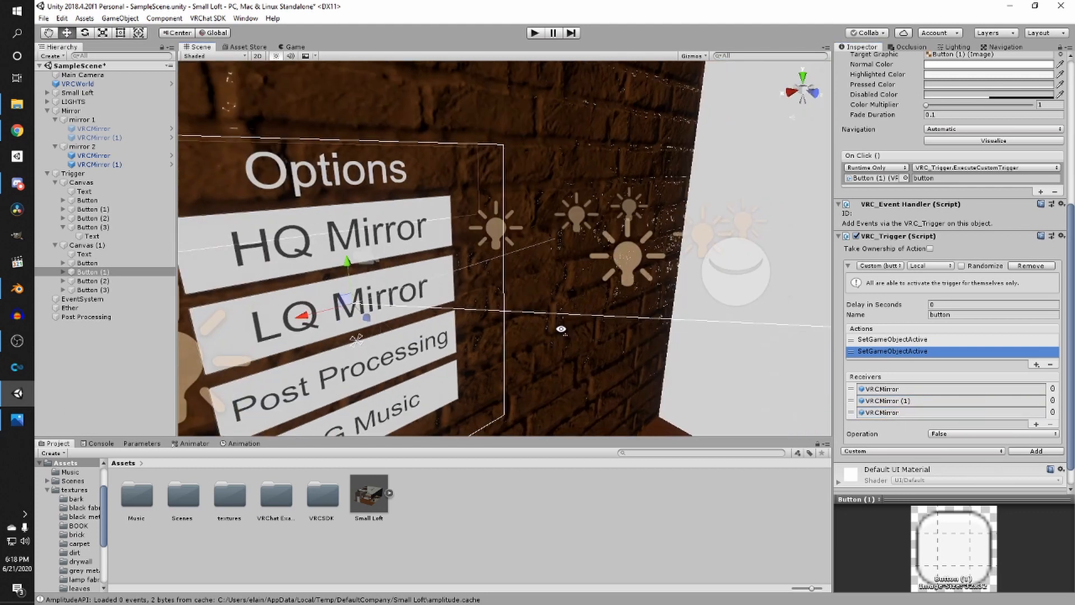
# - Set both of mirror 2's VRCMirror objects inactive and save the scene
pyautogui.click(121, 165)
pyautogui.keyDown('shift'); pyautogui.click(115, 157); pyautogui.keyUp('shift')
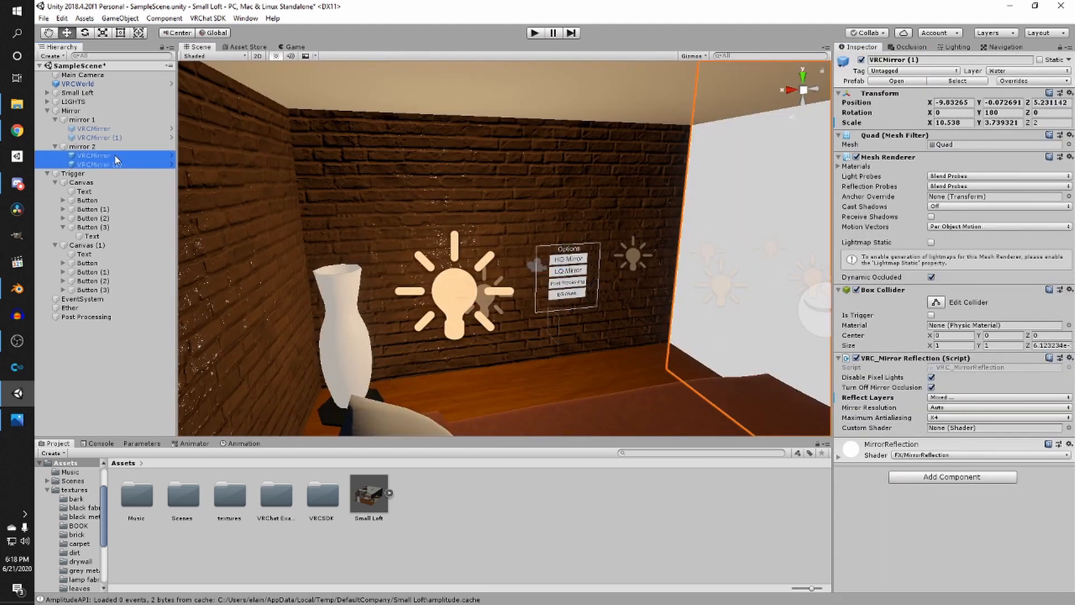
pyautogui.press('w')
pyautogui.moveTo(429, 255); pyautogui.dragTo(619, 191, button='right')
pyautogui.scroll(-3, 672, 149)
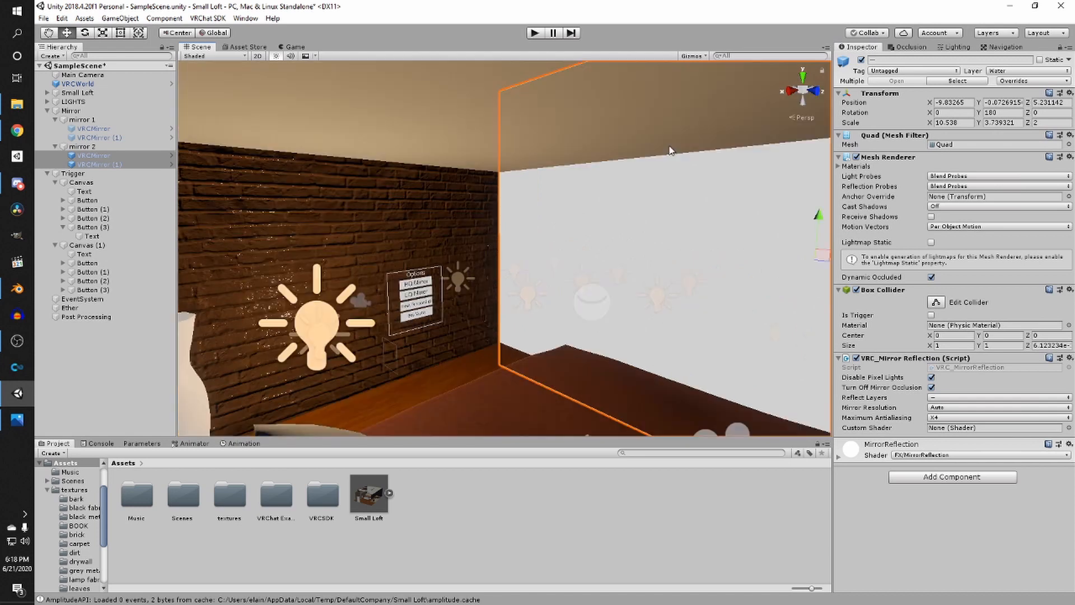
pyautogui.moveTo(672, 149); pyautogui.dragTo(604, 196, button='middle')
pyautogui.scroll(4, 604, 195)
pyautogui.moveTo(667, 216); pyautogui.dragTo(611, 192, button='middle')
pyautogui.moveTo(611, 192); pyautogui.dragTo(464, 240, button='right')
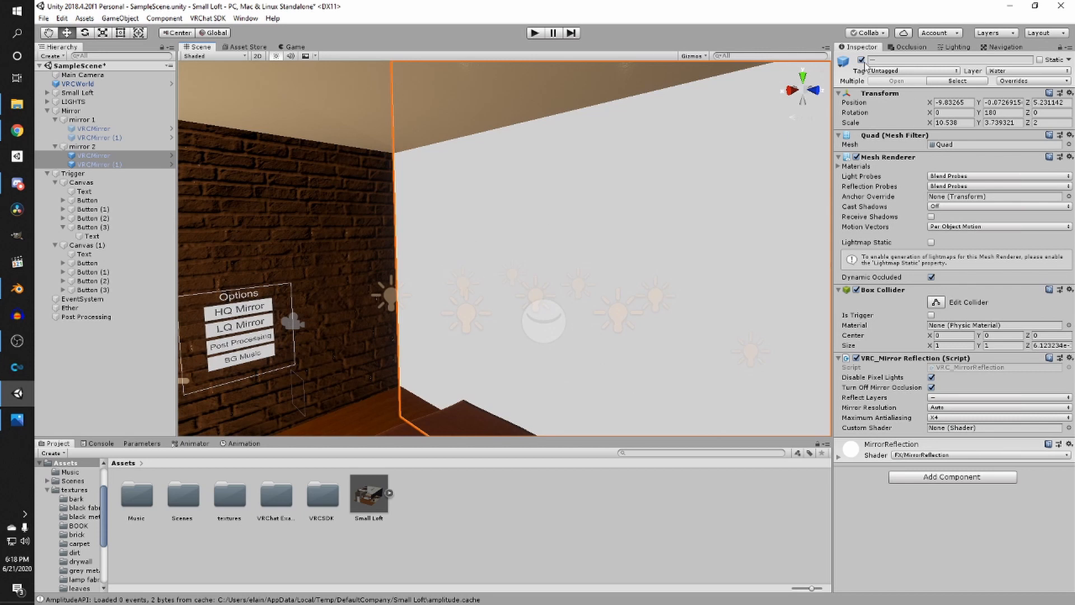
pyautogui.click(863, 62)
pyautogui.click(863, 62)
pyautogui.click(863, 62)
pyautogui.scroll(-3, 656, 210)
pyautogui.moveTo(655, 210); pyautogui.dragTo(562, 210, button='right')
pyautogui.moveTo(563, 210); pyautogui.dragTo(559, 210, button='middle')
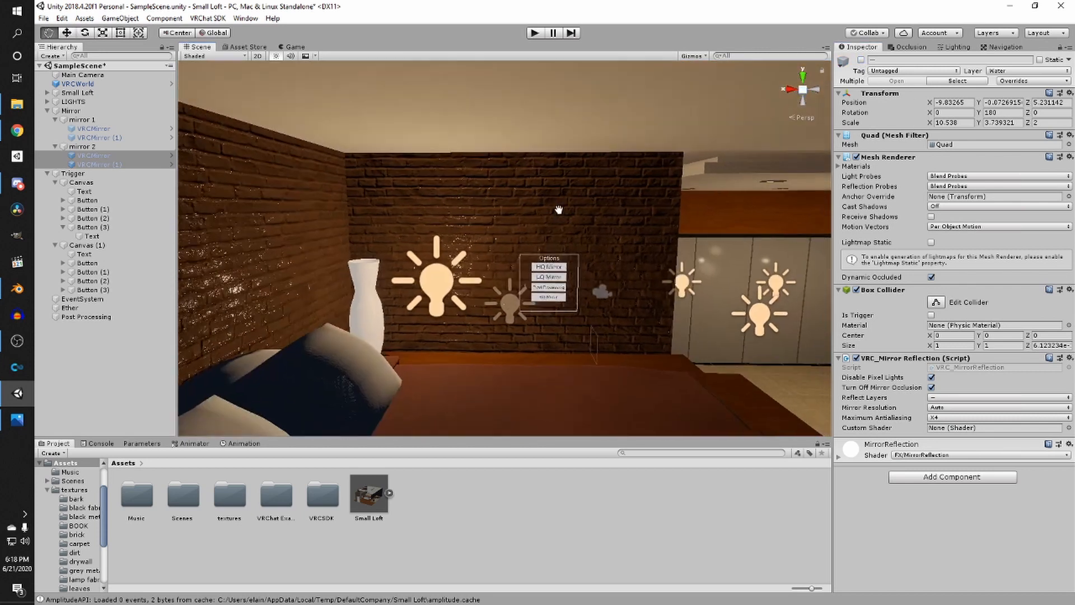
pyautogui.moveTo(558, 210); pyautogui.dragTo(768, 102, button='right')
pyautogui.click(861, 61)
pyautogui.moveTo(636, 277); pyautogui.dragTo(694, 320, button='right')
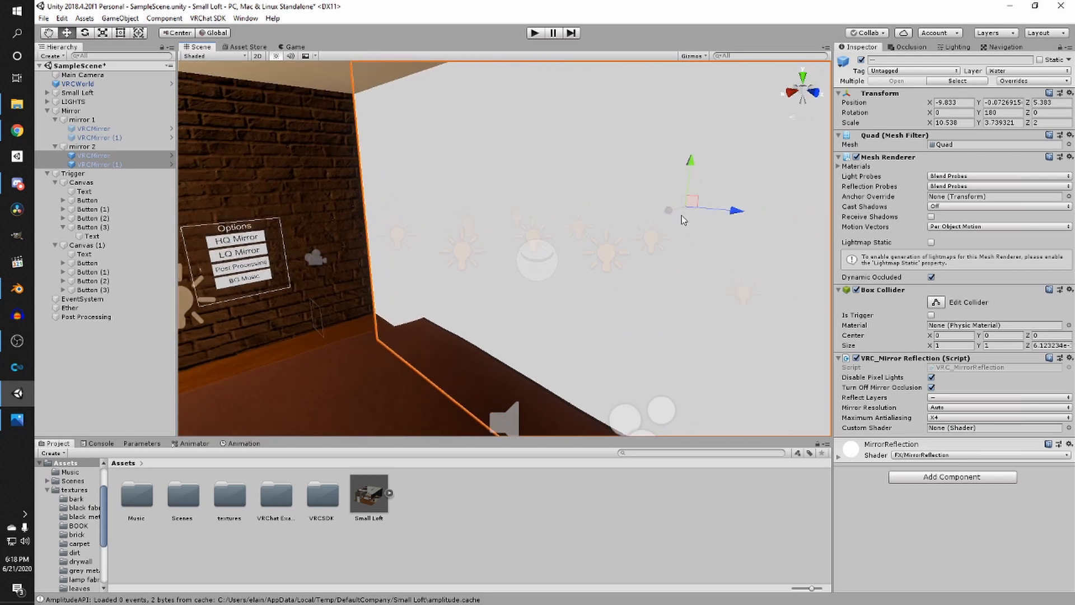
pyautogui.click(861, 62)
pyautogui.scroll(-3, 409, 198)
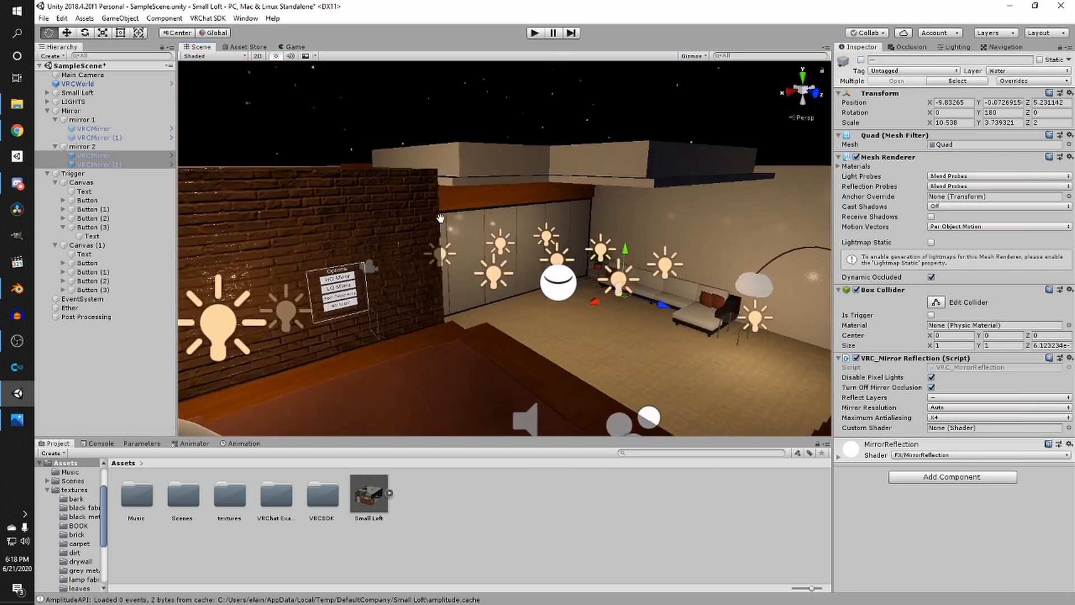
pyautogui.click(443, 92)
pyautogui.hotkey('ctrl', 's')
# - Create an empty GameObject named PICKUP near the living-room sofa
pyautogui.moveTo(616, 263); pyautogui.dragTo(234, 230, button='right')
pyautogui.press('w')
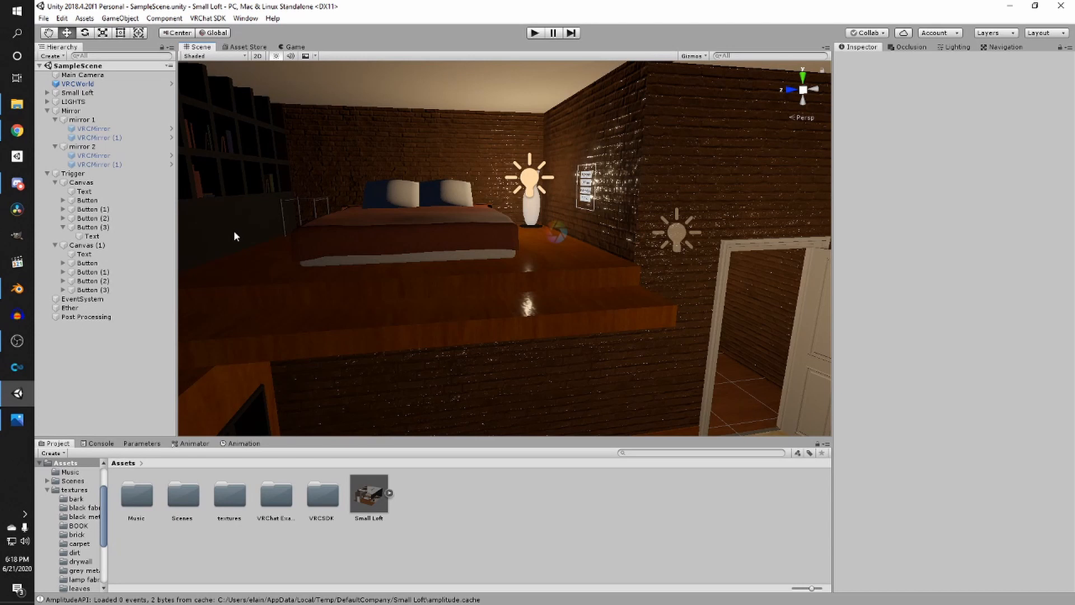
pyautogui.moveTo(426, 196); pyautogui.dragTo(583, 264, button='right')
pyautogui.click(501, 261)
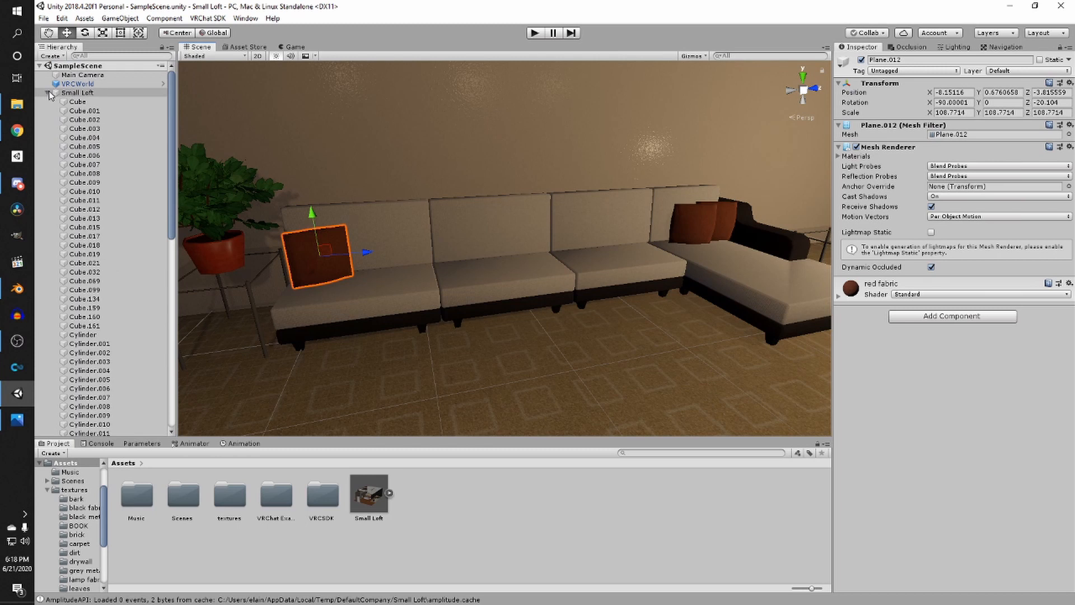
pyautogui.click(48, 93)
pyautogui.click(48, 92)
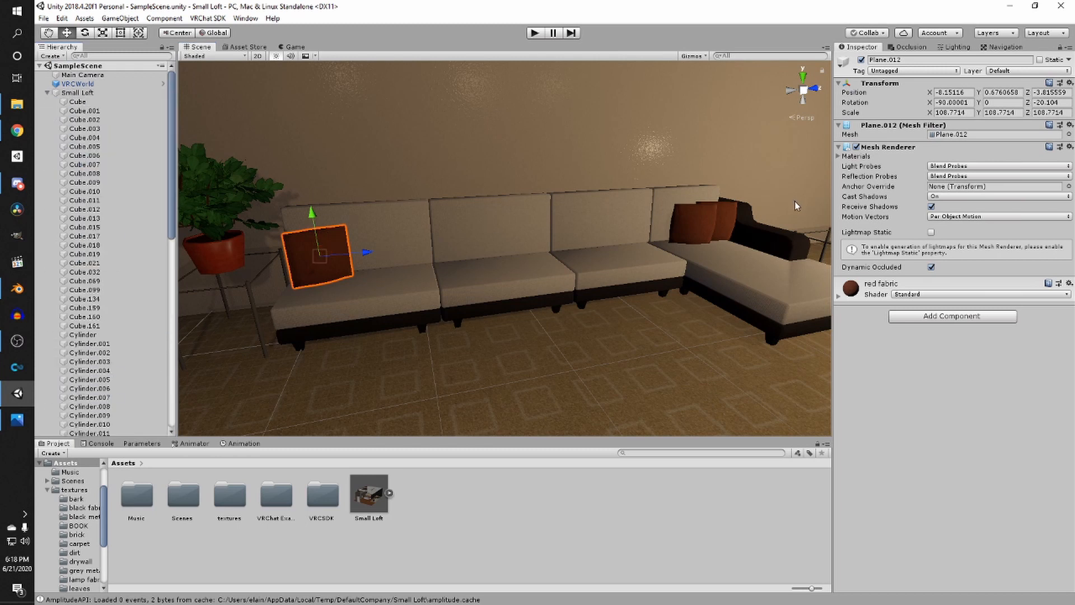
pyautogui.keyDown('shift'); pyautogui.click(725, 226); pyautogui.keyUp('shift')
pyautogui.keyDown('shift'); pyautogui.click(684, 223); pyautogui.keyUp('shift')
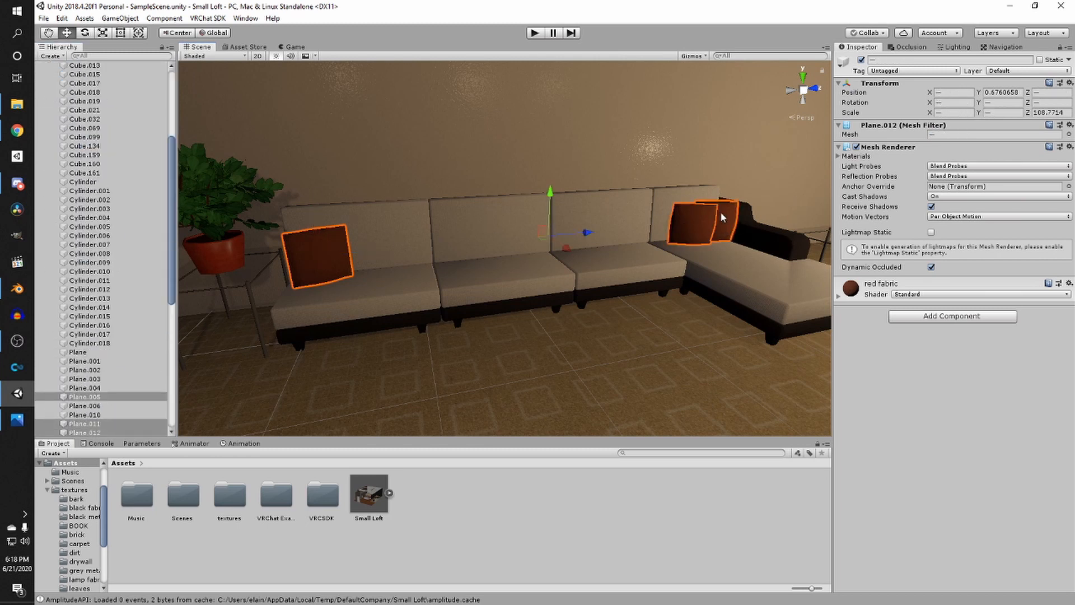
pyautogui.moveTo(666, 206); pyautogui.dragTo(468, 249, button='right')
pyautogui.scroll(5, 91, 237)
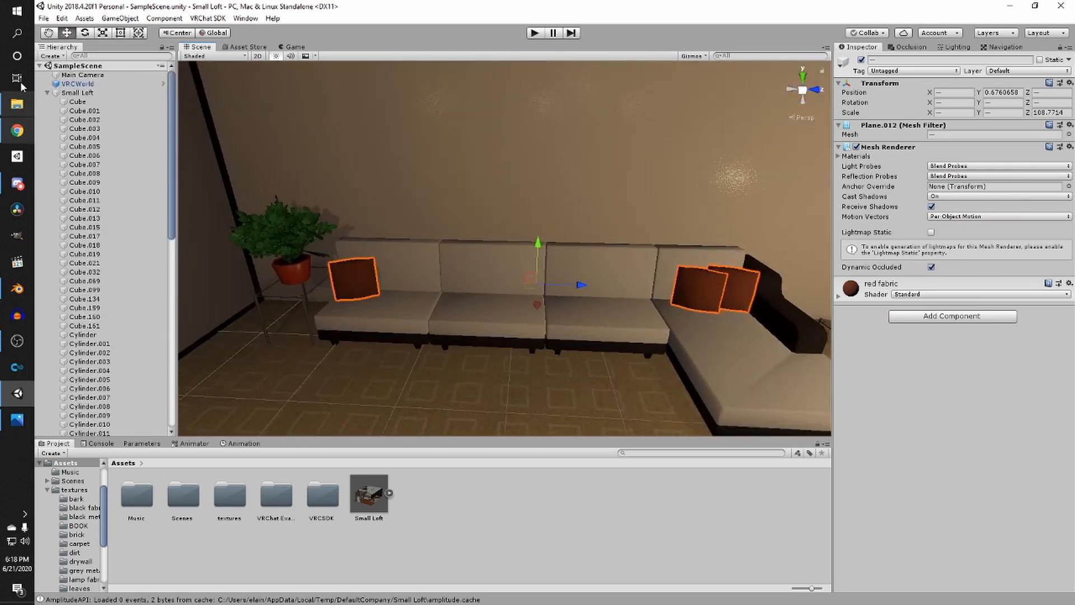
pyautogui.scroll(-10, 93, 235)
pyautogui.click(51, 56)
pyautogui.click(65, 70)
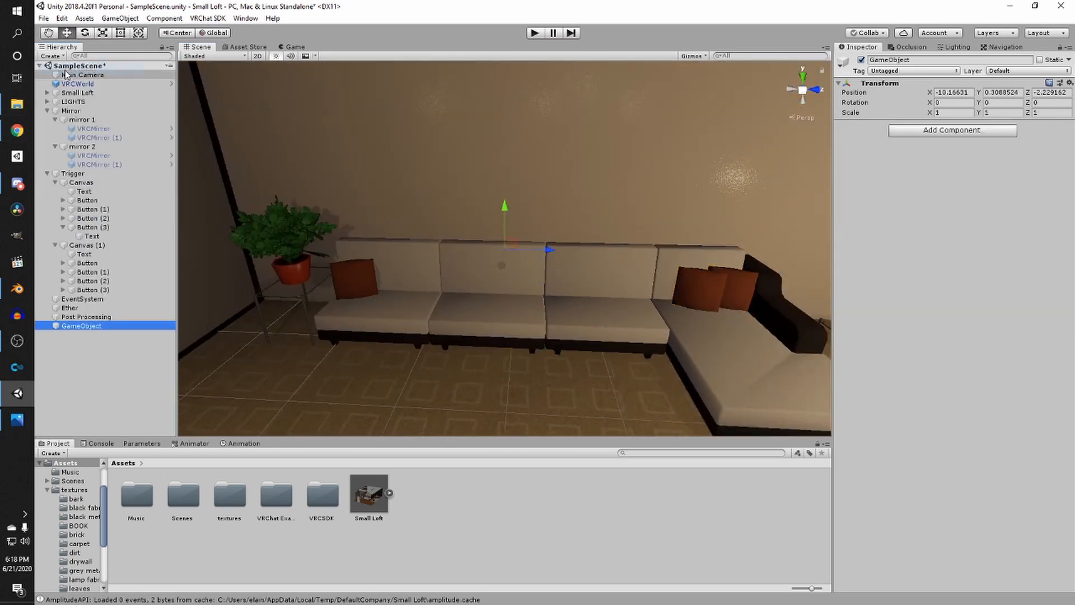
pyautogui.write('PICKU')
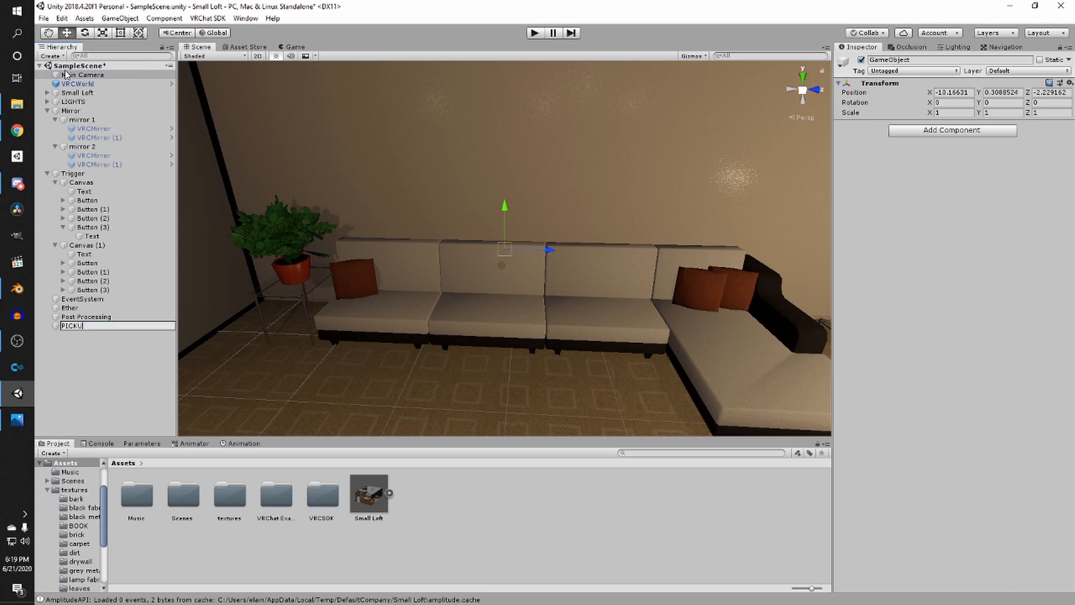
pyautogui.write('P')
pyautogui.press('Return')
# - Select the three red sofa cushions and parent them under the PICKUP object
pyautogui.click(363, 283)
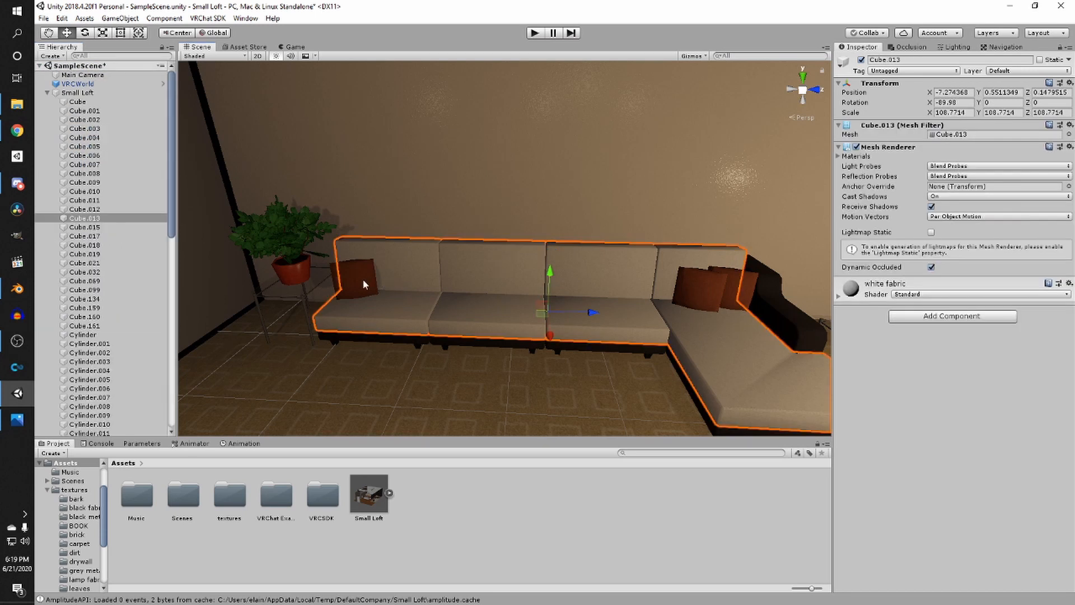
pyautogui.click(363, 280)
pyautogui.keyDown('shift'); pyautogui.click(692, 279); pyautogui.keyUp('shift')
pyautogui.keyDown('shift'); pyautogui.click(733, 275); pyautogui.keyUp('shift')
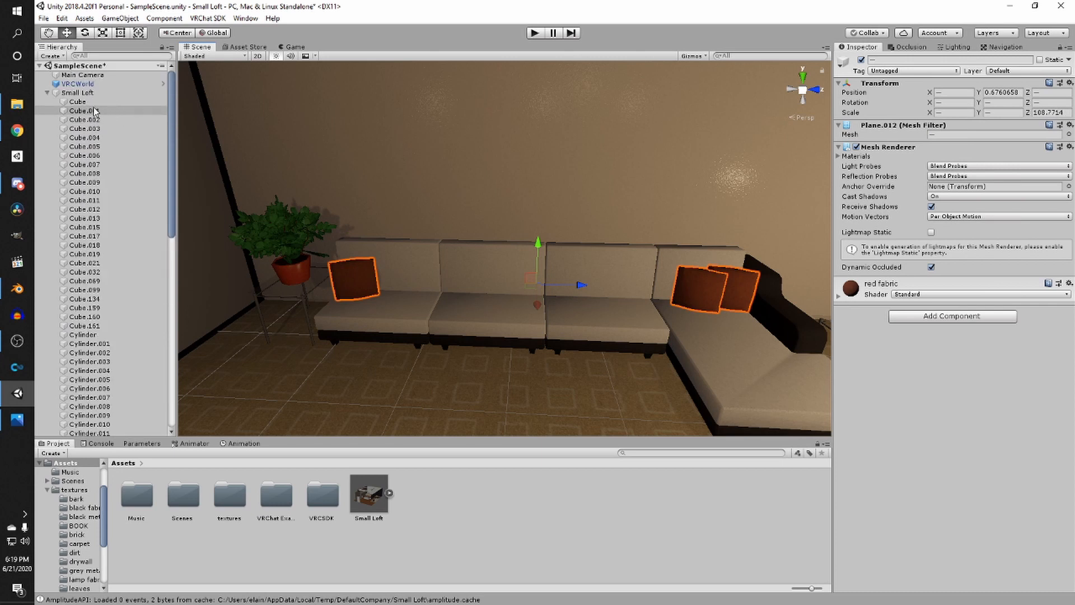
pyautogui.scroll(-15, 87, 129)
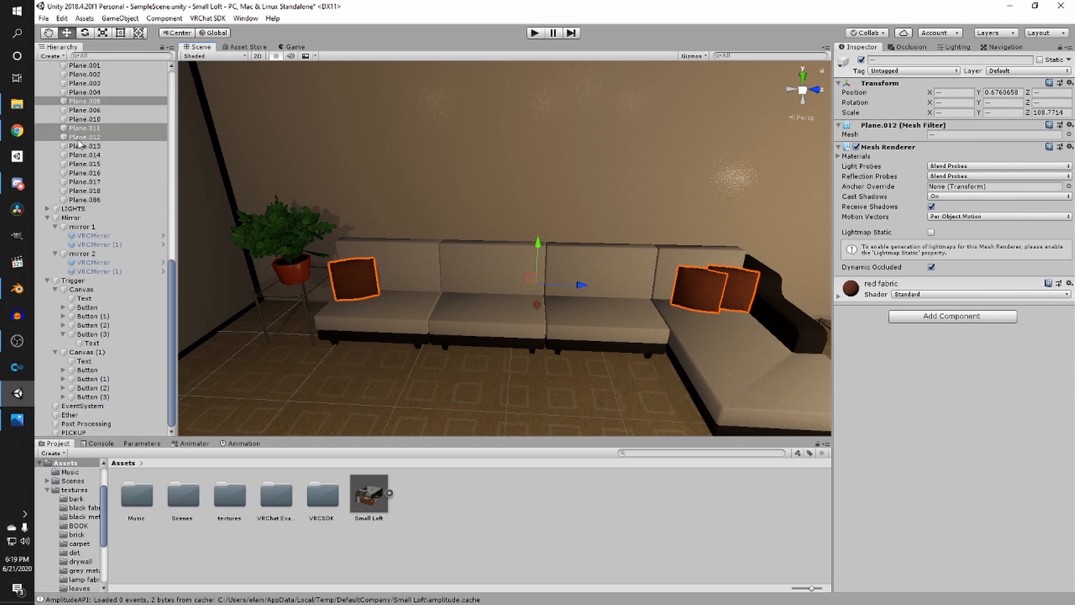
pyautogui.moveTo(78, 144); pyautogui.dragTo(83, 434)
pyautogui.scroll(15, 56, 115)
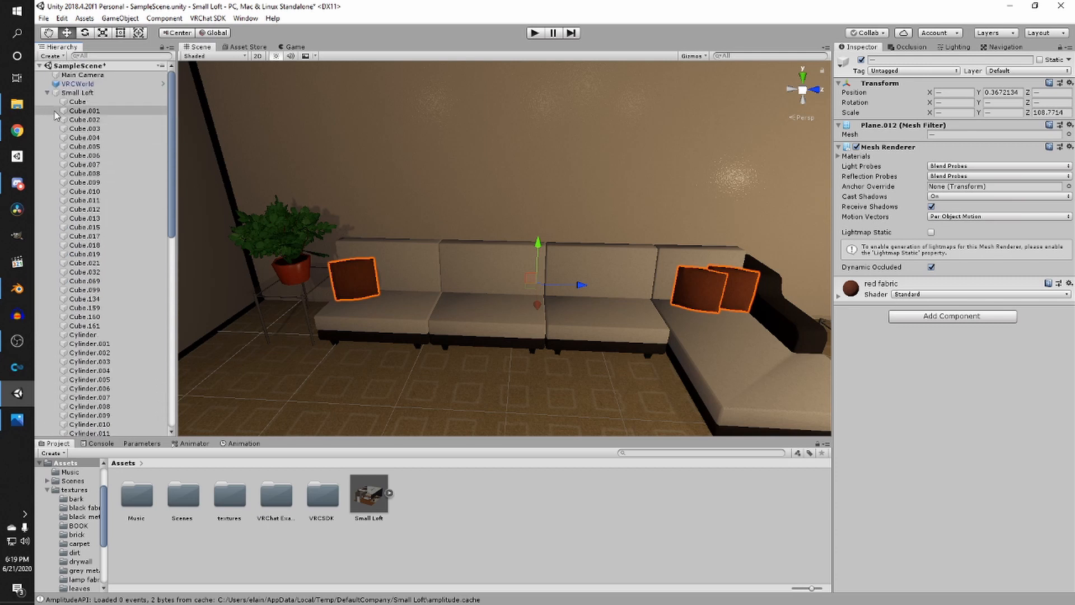
# - Add a Box Collider component to each of the three cushions Plane.005, Plane.011 and Plane.012
pyautogui.click(47, 92)
pyautogui.click(84, 336)
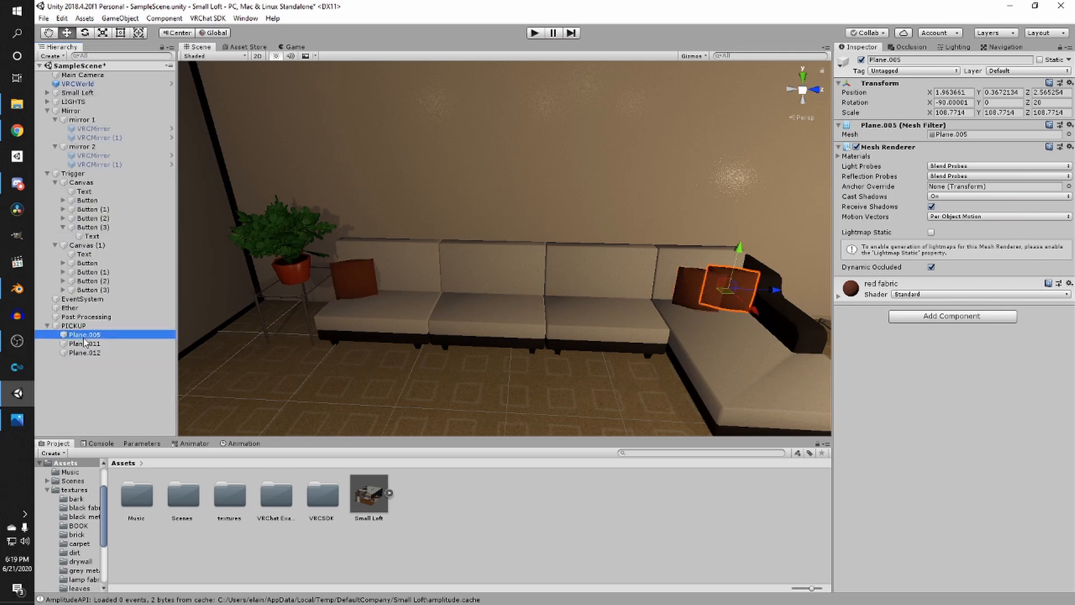
pyautogui.click(919, 317)
pyautogui.write('box coo')
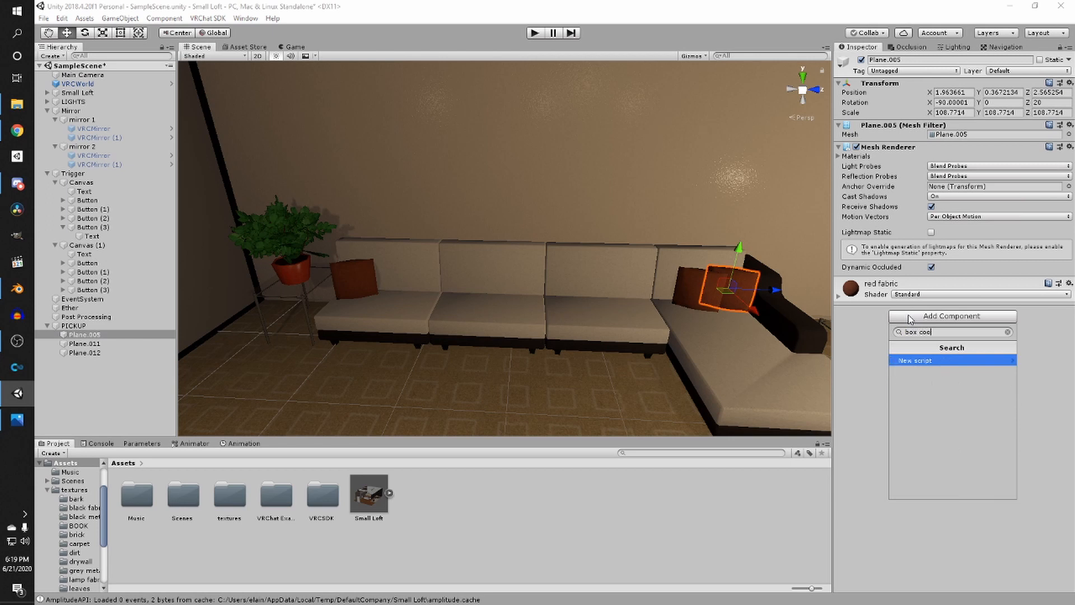
pyautogui.press('BackSpace')
pyautogui.write('ll')
pyautogui.click(921, 374)
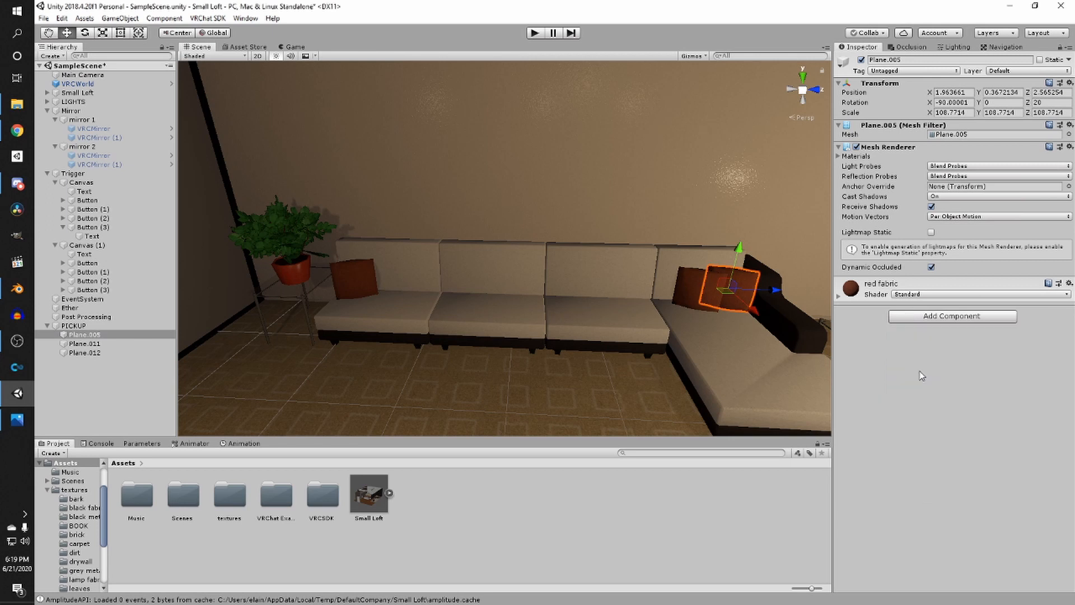
pyautogui.click(680, 295)
pyautogui.click(916, 317)
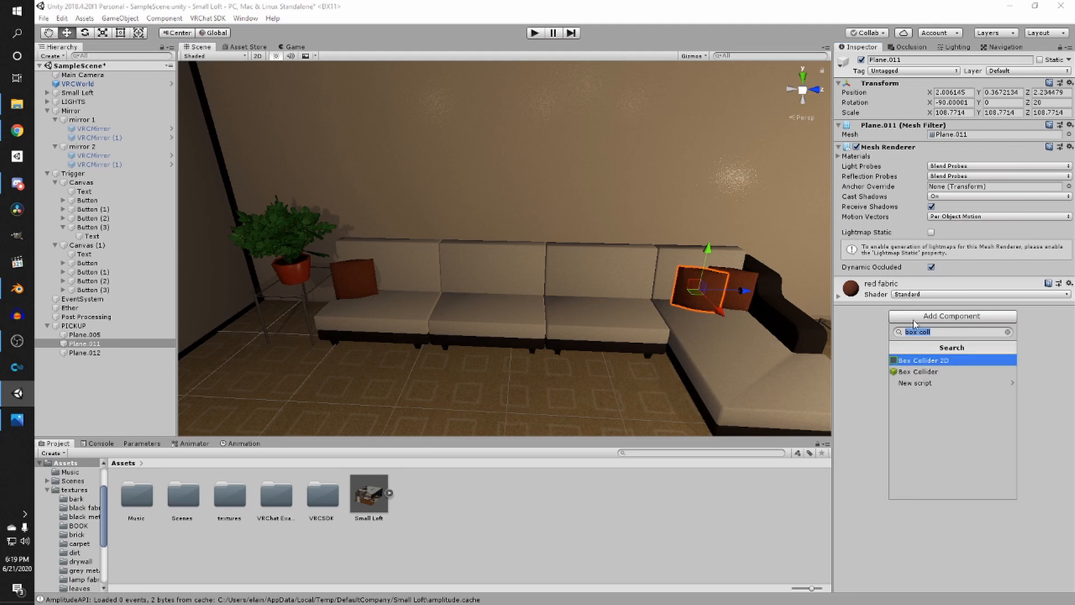
pyautogui.click(916, 373)
pyautogui.click(371, 278)
pyautogui.click(918, 317)
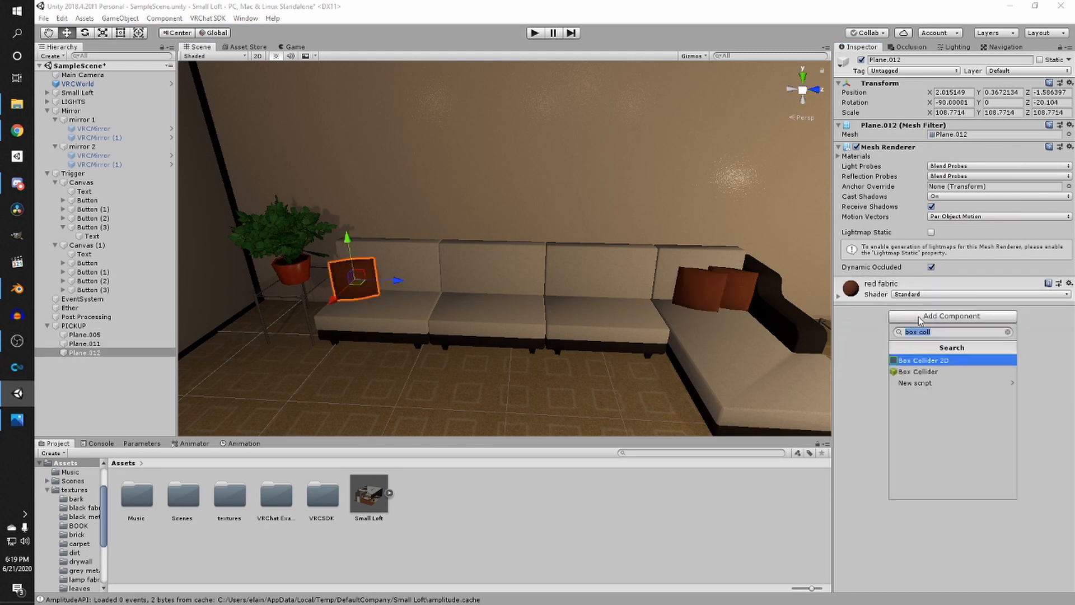
pyautogui.click(916, 373)
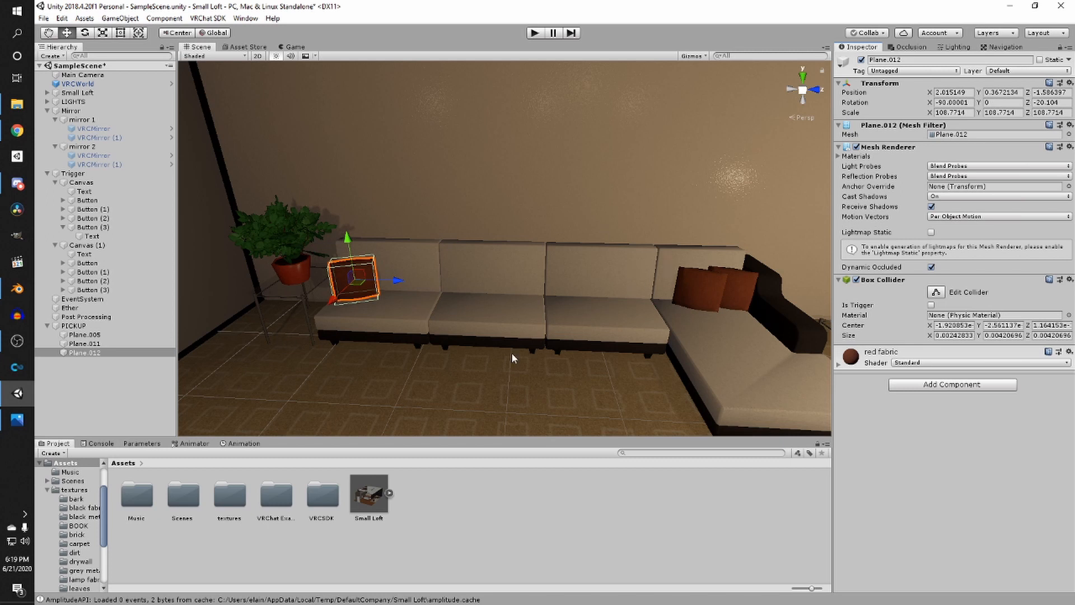
# - Add a VRC_Pickup component to cushion Plane.012 and enable Is Kinematic on its Rigidbody
pyautogui.click(930, 384)
pyautogui.write('pickup')
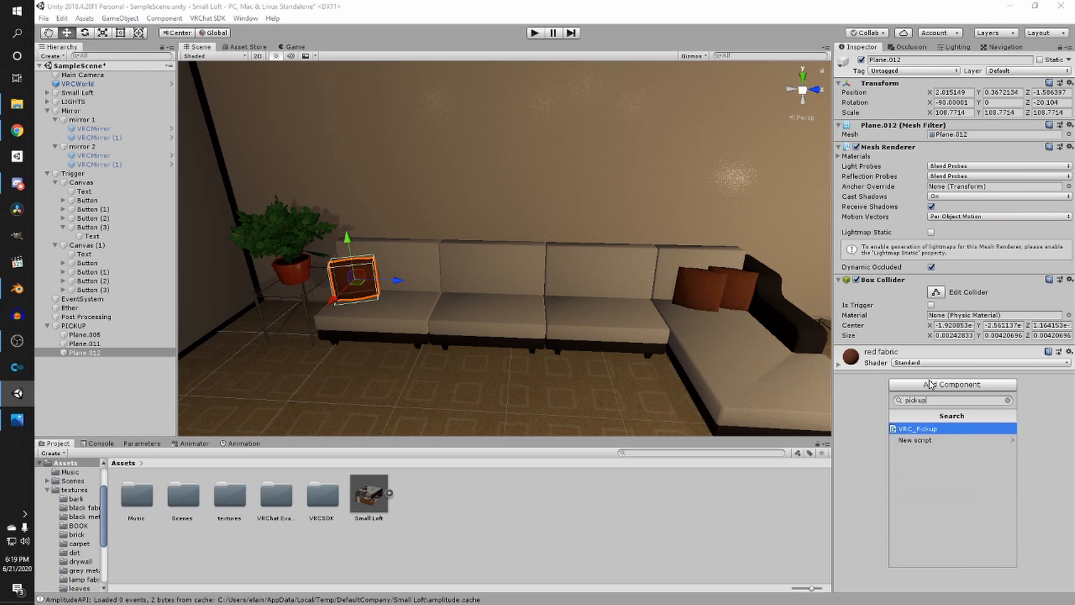
pyautogui.click(914, 430)
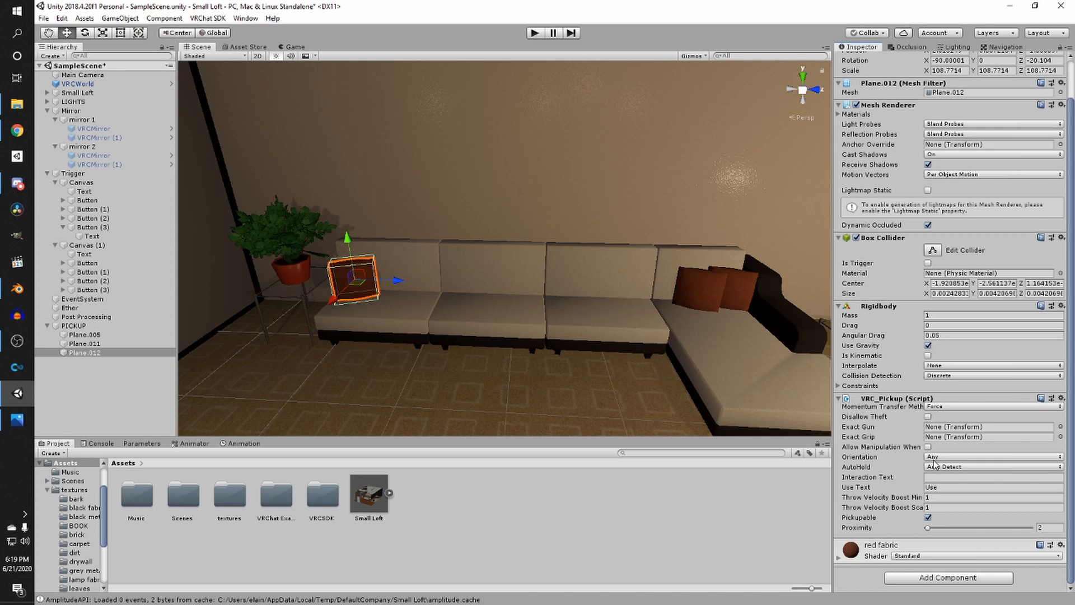
pyautogui.click(936, 467)
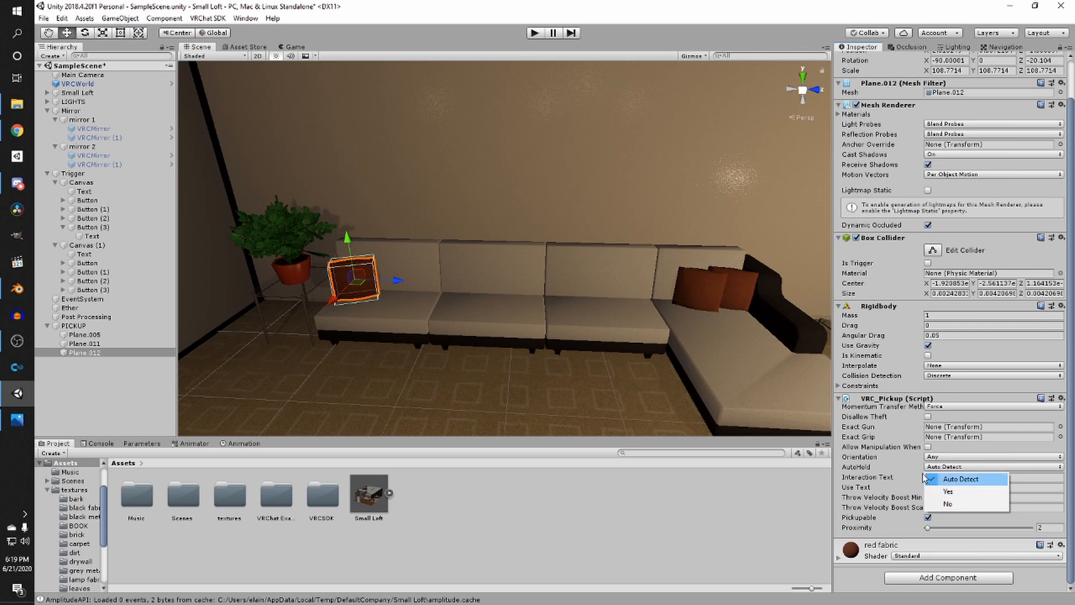
pyautogui.click(884, 354)
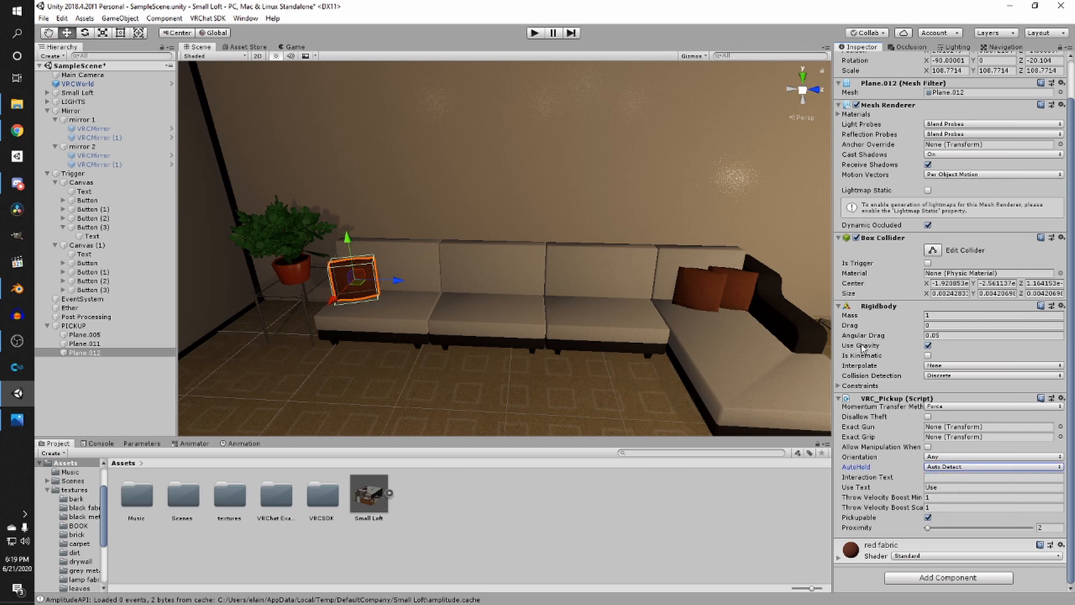
pyautogui.click(928, 356)
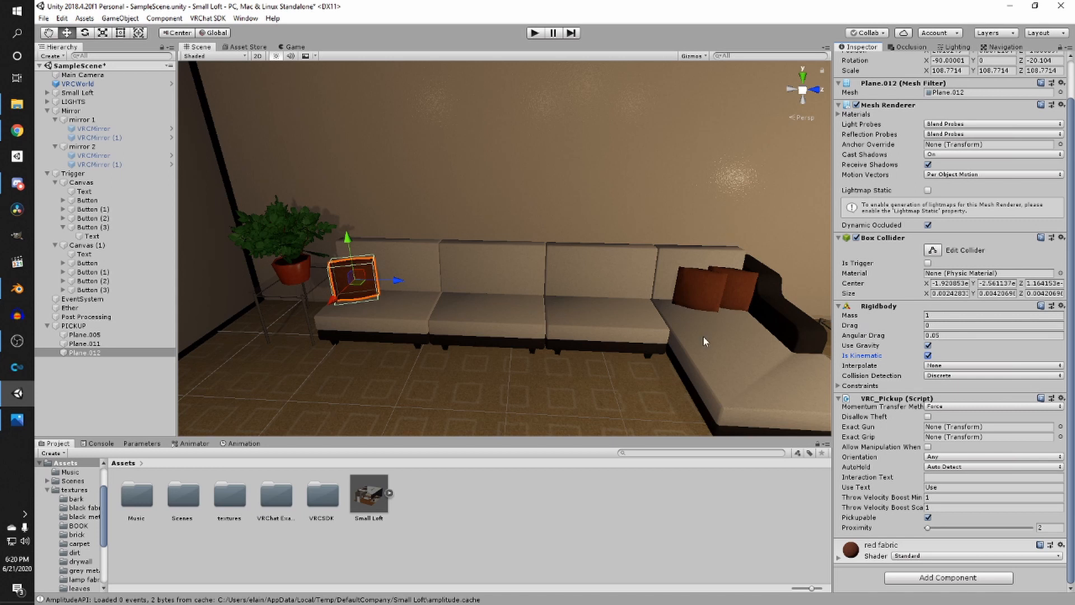
pyautogui.moveTo(686, 334); pyautogui.dragTo(747, 329, button='right')
pyautogui.scroll(3, 733, 317)
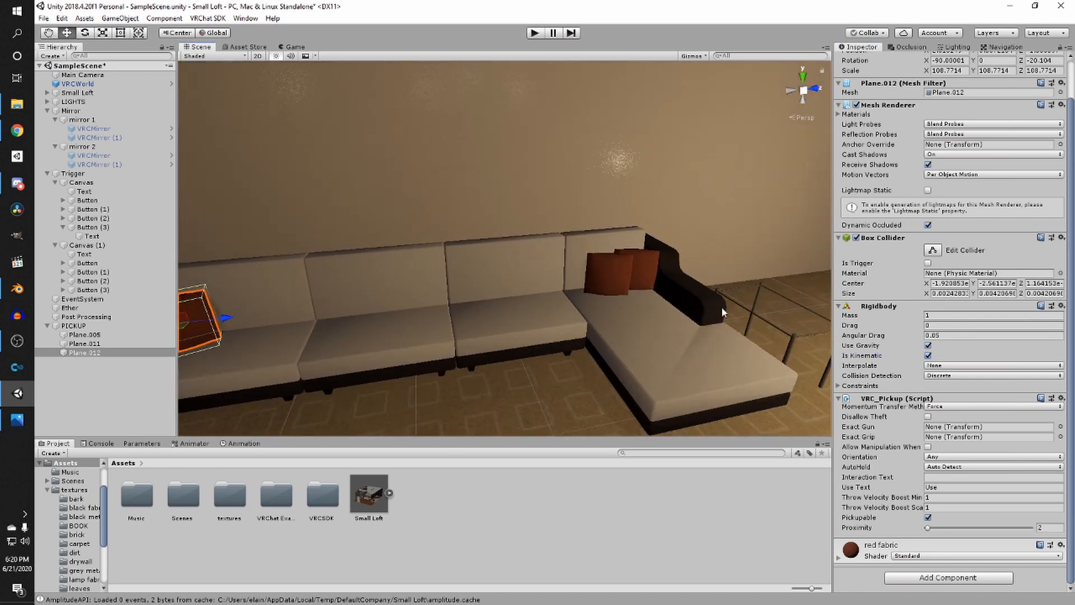
# - Save the scene
pyautogui.scroll(1, 721, 308)
pyautogui.moveTo(722, 307); pyautogui.dragTo(568, 348, button='middle')
pyautogui.scroll(-3, 577, 342)
pyautogui.hotkey('ctrl', 's')
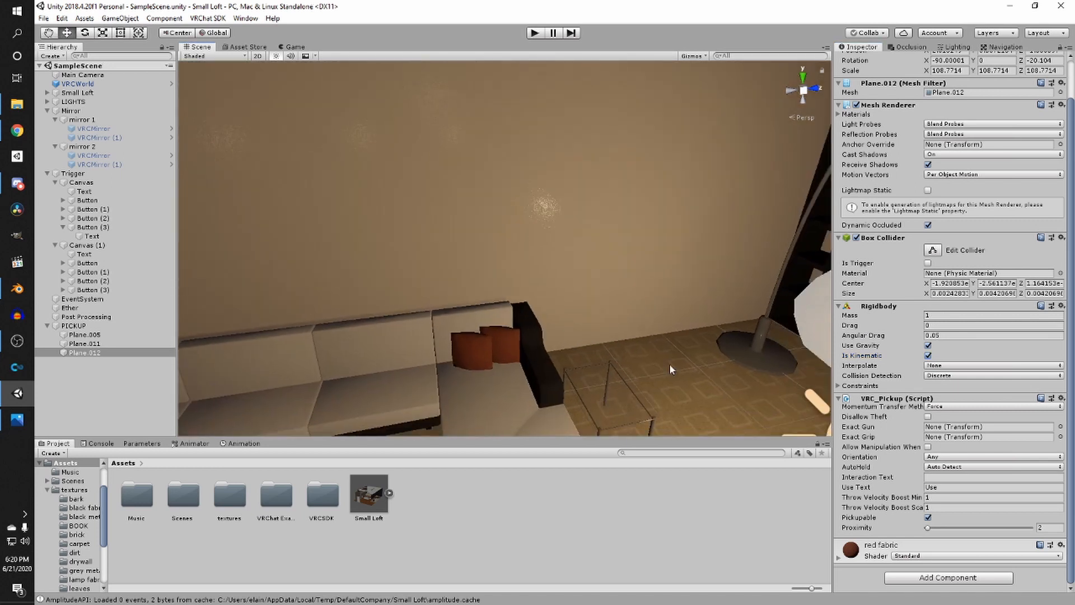
# - Add a VRC_Pickup component to sofa cushion Plane.011
pyautogui.click(461, 338)
pyautogui.click(920, 385)
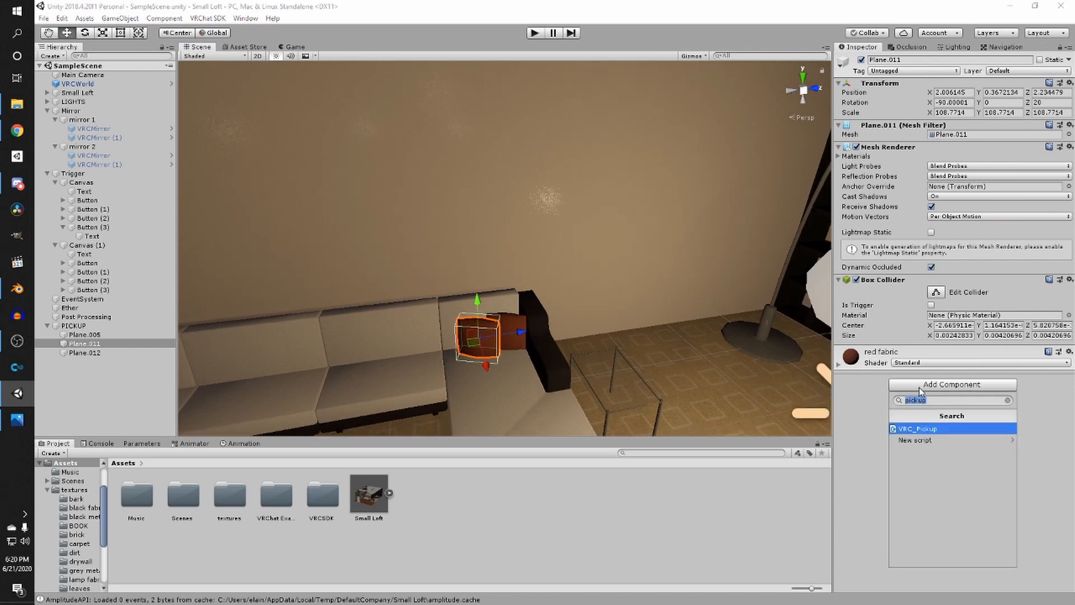
pyautogui.click(916, 428)
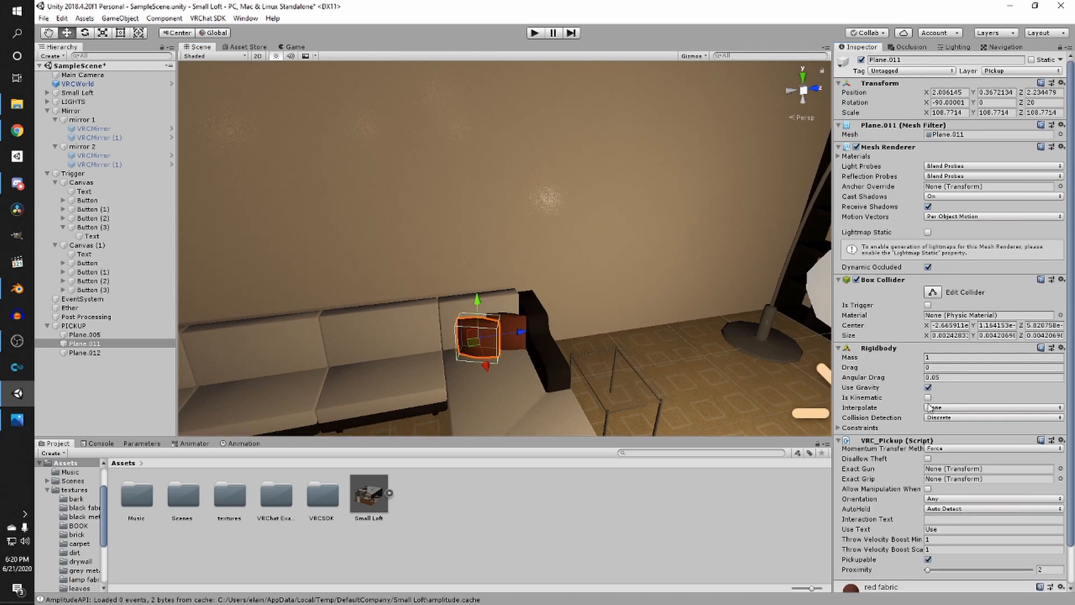
# - Add a VRC_Pickup component to cushion Plane.005 and enable Is Kinematic on its Rigidbody
pyautogui.click(521, 331)
pyautogui.click(962, 385)
pyautogui.click(918, 430)
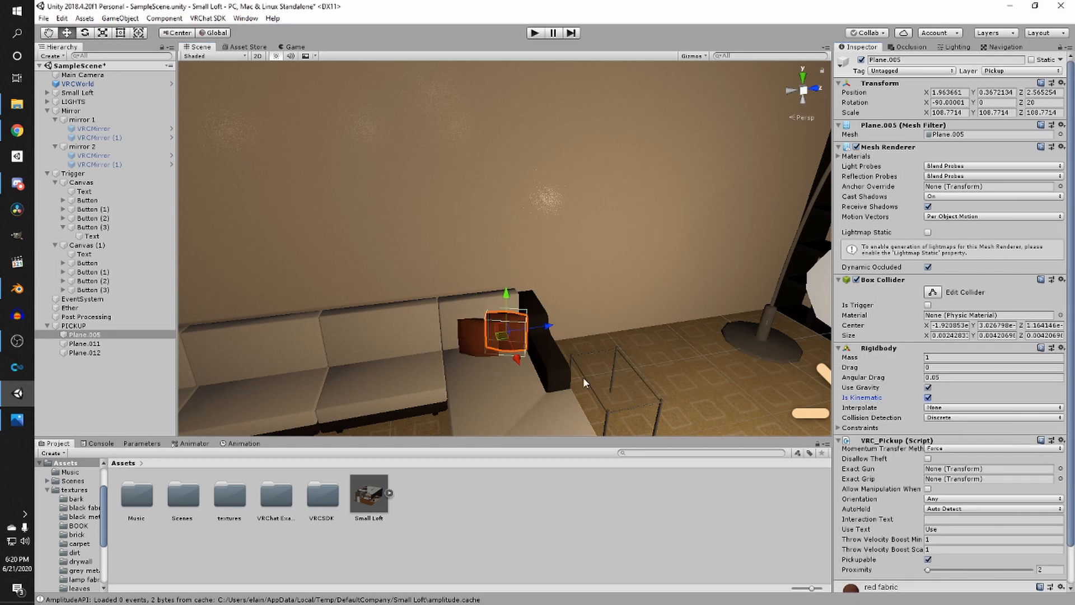
# - Add a VRC_Object Sync component to cushion Plane.005
pyautogui.scroll(-2, 889, 530)
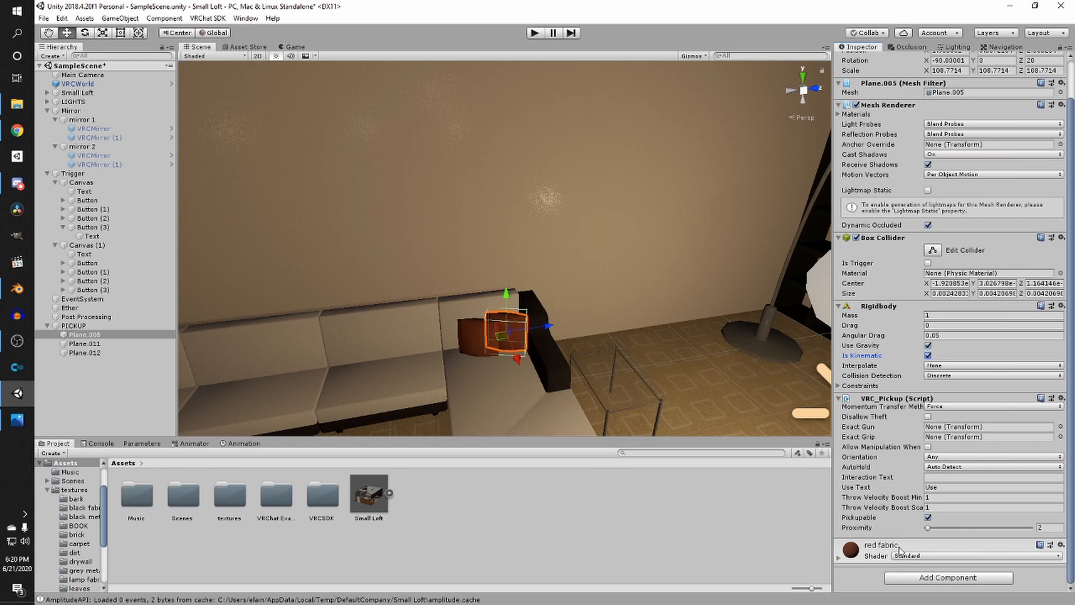
pyautogui.click(925, 578)
pyautogui.write('objec')
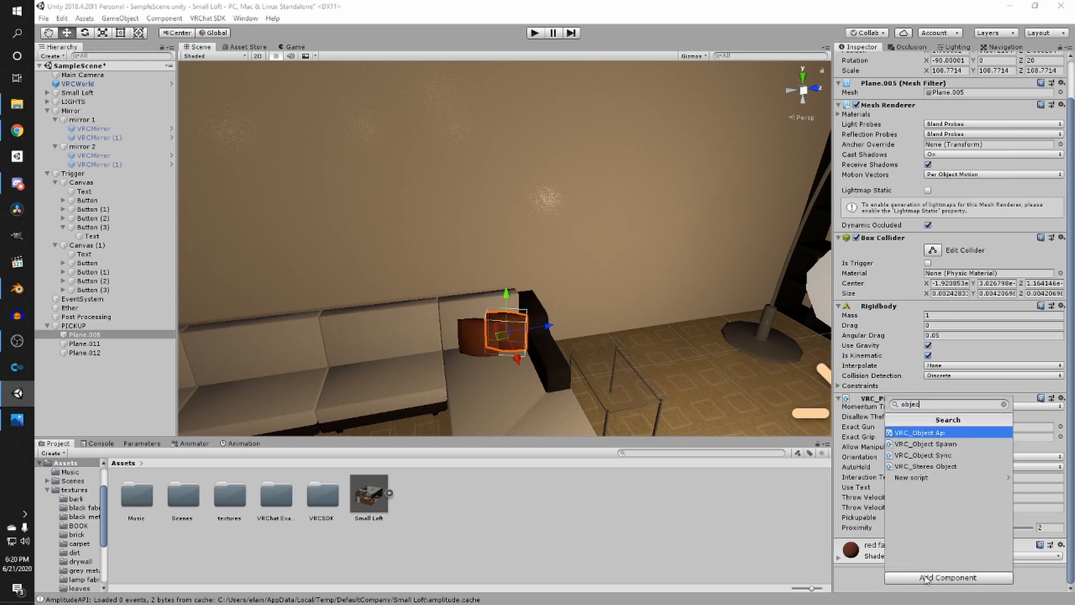
pyautogui.write('t')
pyautogui.click(921, 456)
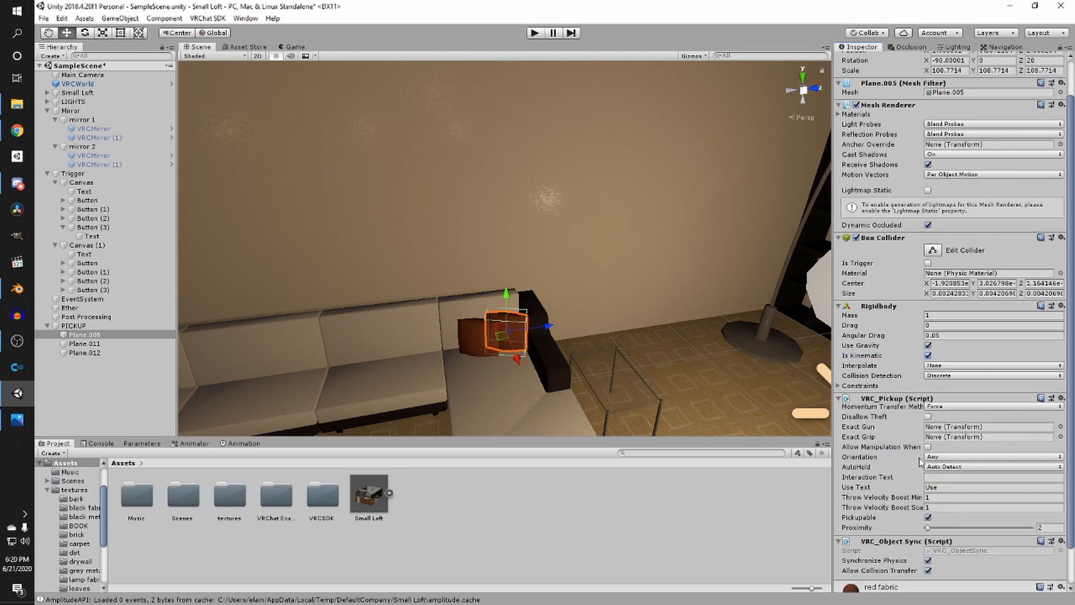
# - Add a VRC_Object Sync component to cushion Plane.011
pyautogui.scroll(-2, 882, 465)
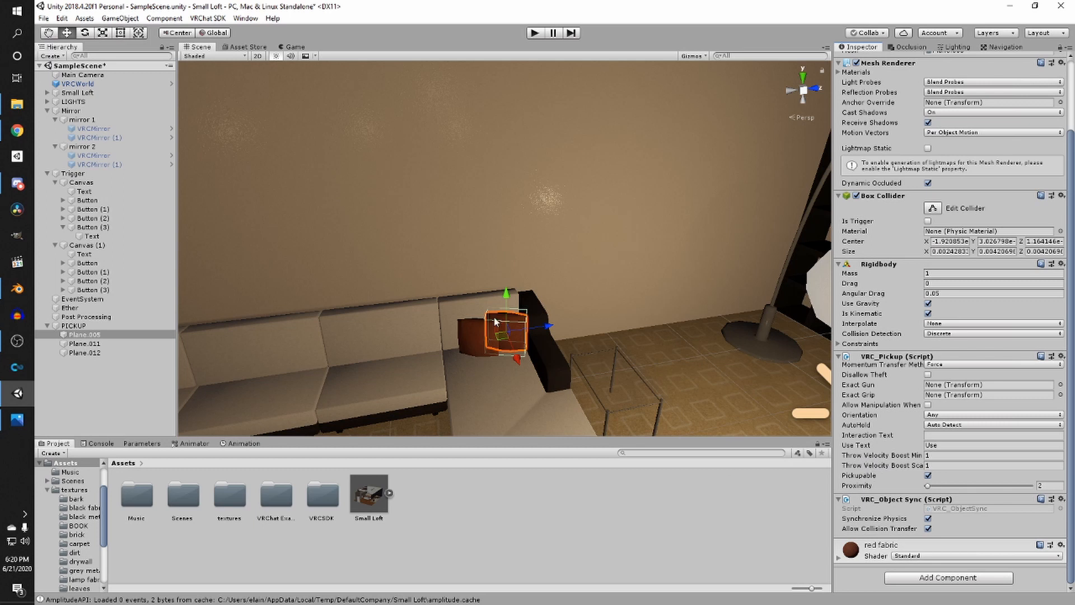
pyautogui.click(473, 335)
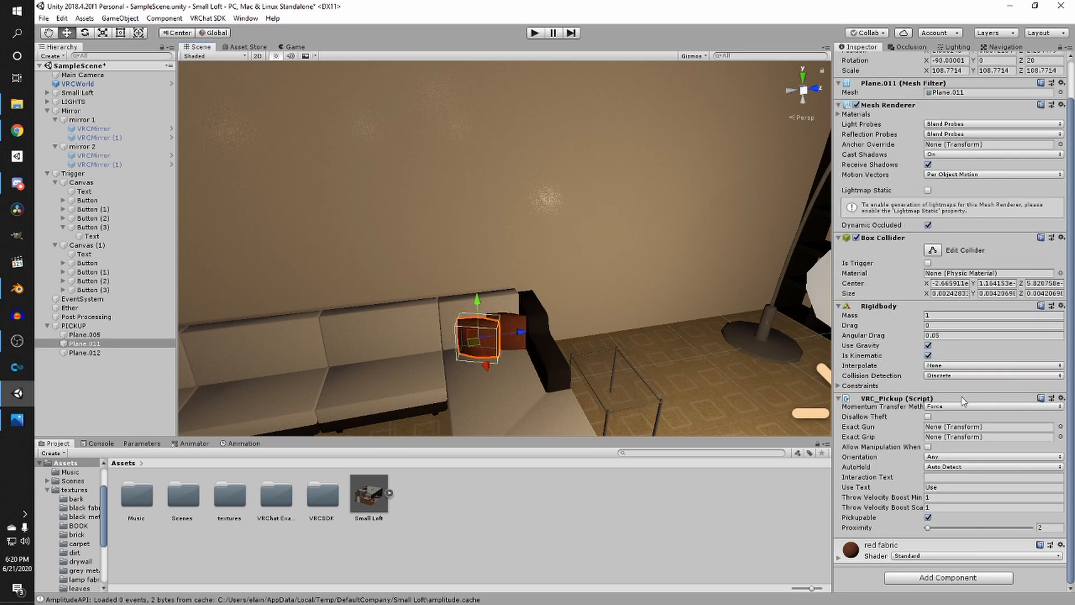
pyautogui.click(943, 578)
pyautogui.click(946, 455)
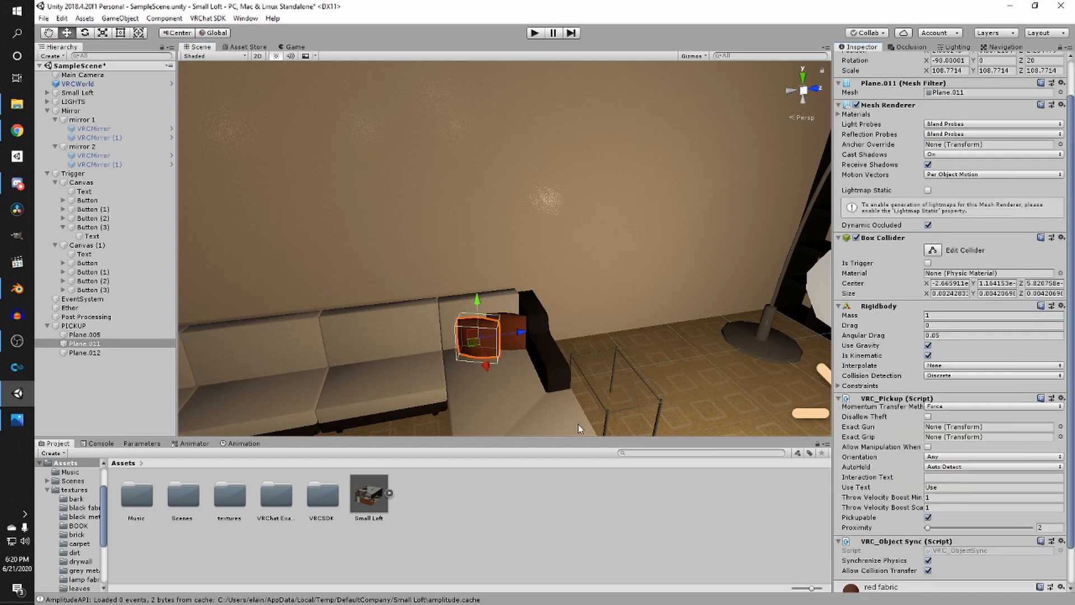
# - Add a VRC_Object Sync component to cushion Plane.012
pyautogui.moveTo(518, 400); pyautogui.dragTo(400, 357, button='right')
pyautogui.click(374, 294)
pyautogui.click(947, 578)
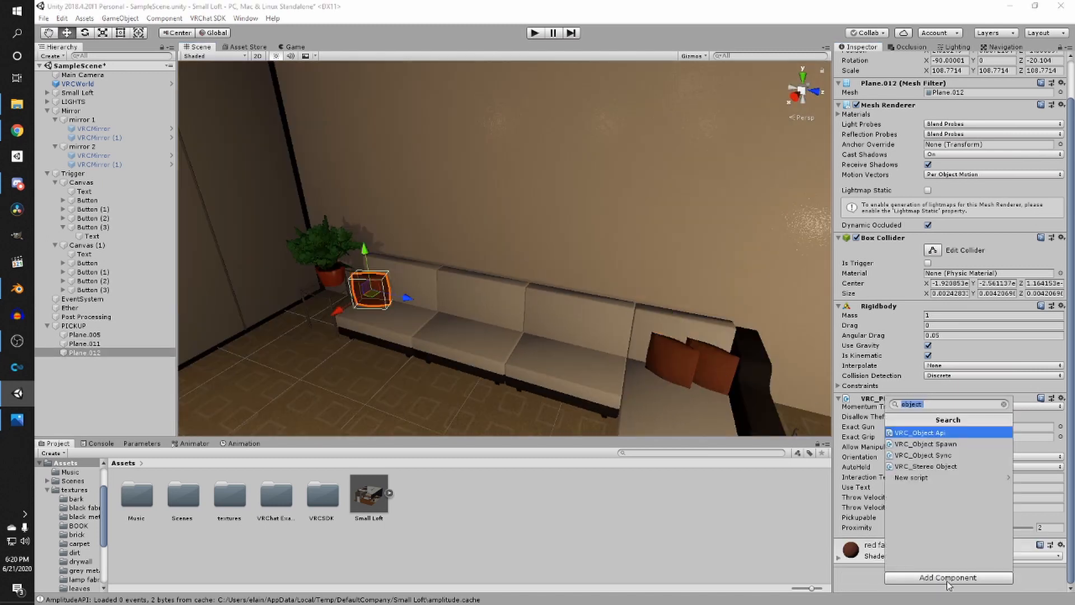
pyautogui.click(945, 451)
# - Deselect the cushion and save the scene
pyautogui.moveTo(560, 364)
pyautogui.mouseDown(button='right')
pyautogui.moveTo(420, 364)
pyautogui.moveTo(366, 343)
pyautogui.mouseUp(button='right')
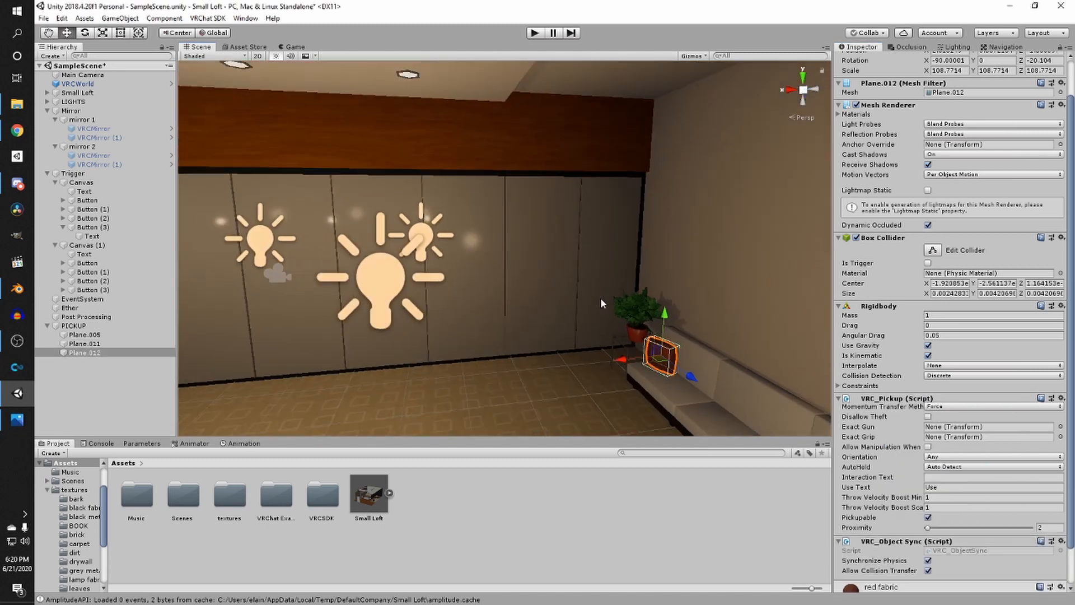
pyautogui.moveTo(600, 297)
pyautogui.mouseDown(button='middle')
pyautogui.moveTo(534, 294)
pyautogui.moveTo(561, 280)
pyautogui.moveTo(552, 296)
pyautogui.mouseUp(button='middle')
pyautogui.click(493, 315)
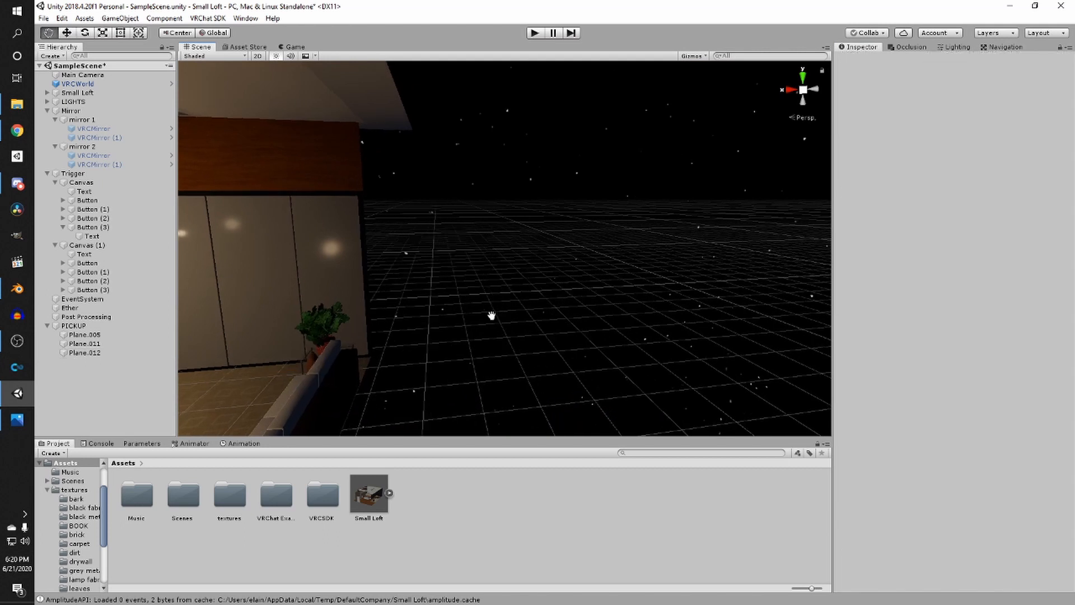
pyautogui.moveTo(492, 314); pyautogui.dragTo(660, 287, button='middle')
pyautogui.hotkey('ctrl', 's')
pyautogui.moveTo(660, 287); pyautogui.dragTo(527, 304, button='right')
pyautogui.moveTo(369, 341); pyautogui.dragTo(489, 352, button='right')
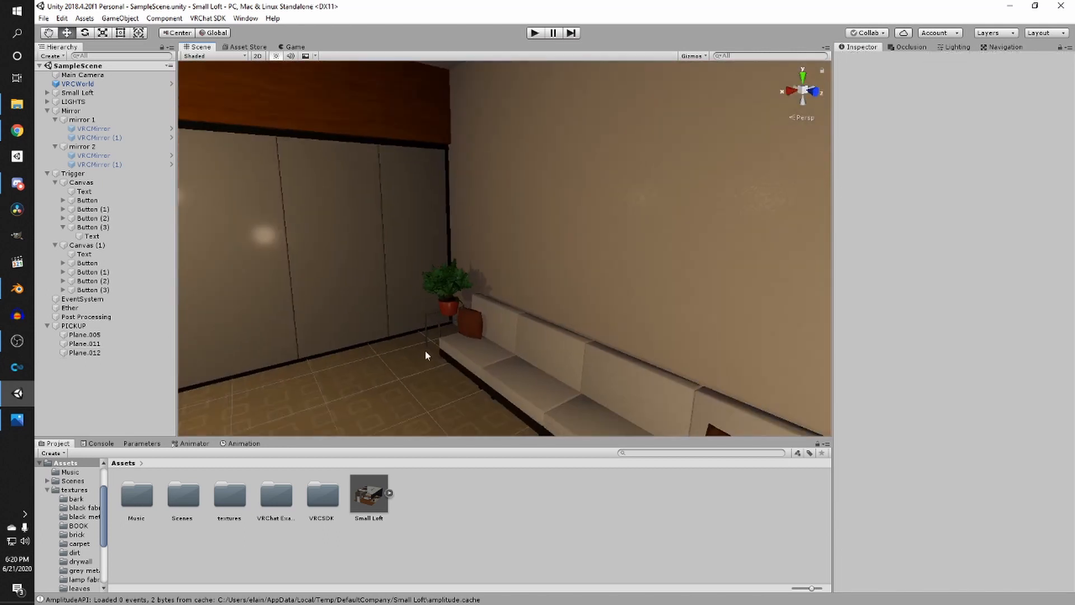
# - Look around the loft interior in the scene view
pyautogui.scroll(-3, 563, 256)
pyautogui.moveTo(566, 256); pyautogui.dragTo(679, 274, button='right')
pyautogui.scroll(-2, 536, 317)
pyautogui.moveTo(536, 317); pyautogui.dragTo(608, 297, button='middle')
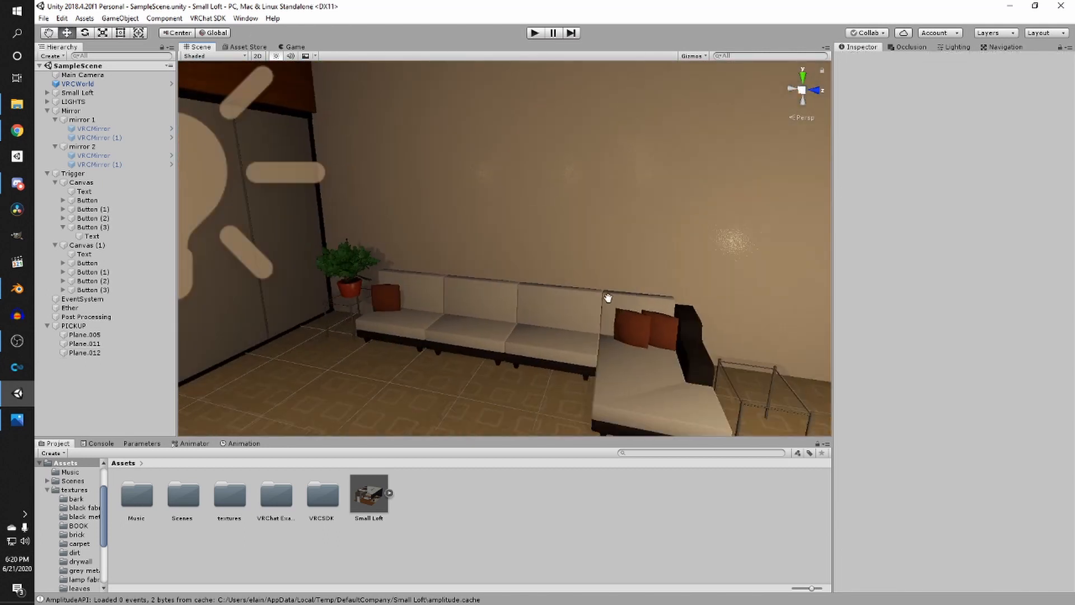
pyautogui.scroll(-3, 509, 246)
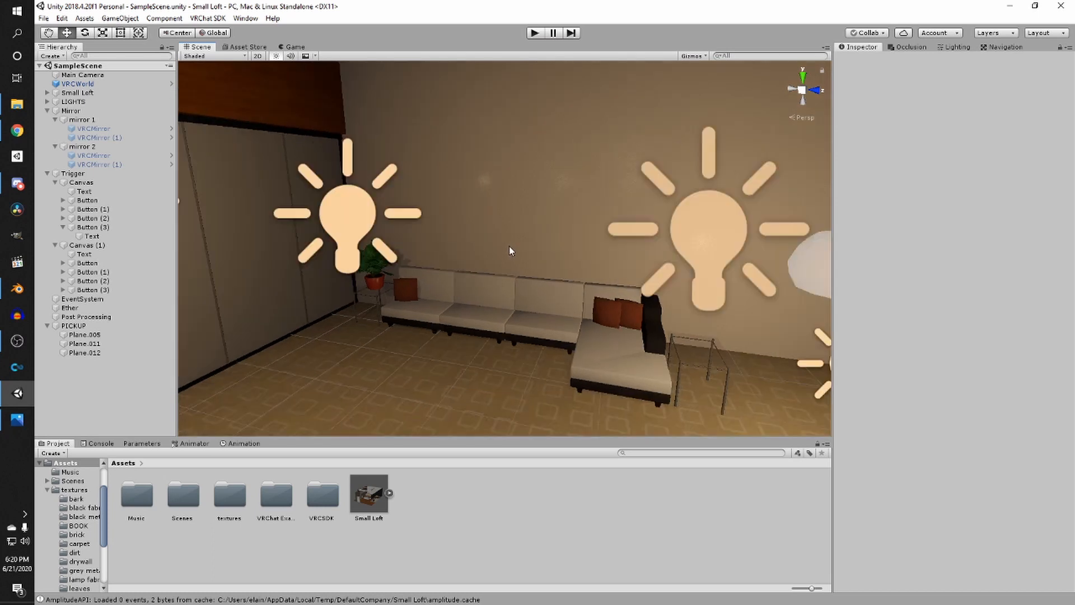
pyautogui.moveTo(509, 247); pyautogui.dragTo(529, 298, button='right')
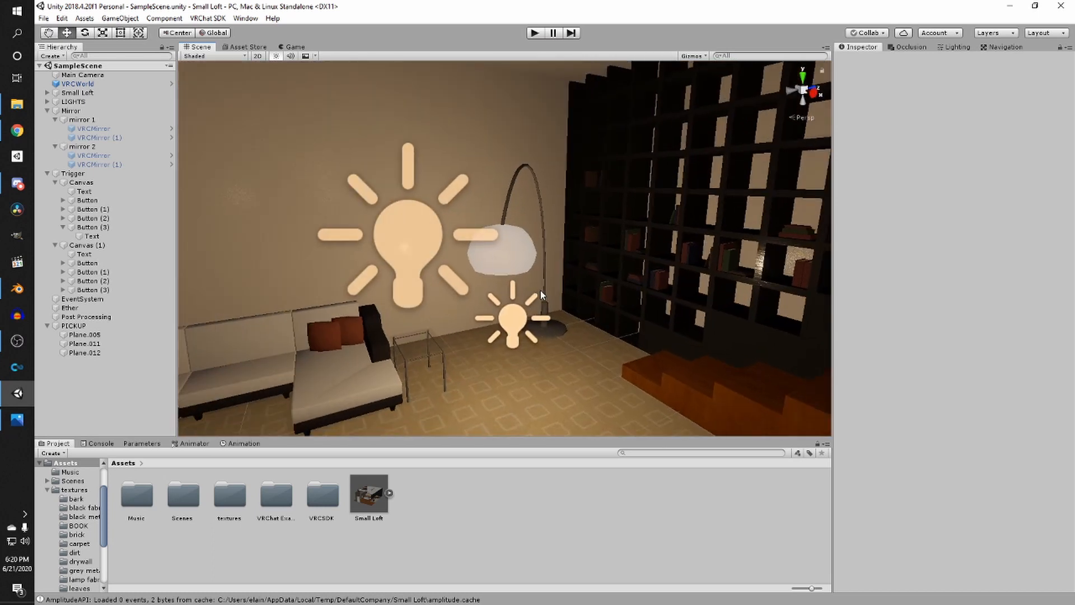
pyautogui.moveTo(541, 288); pyautogui.dragTo(366, 314, button='right')
pyautogui.scroll(5, 368, 317)
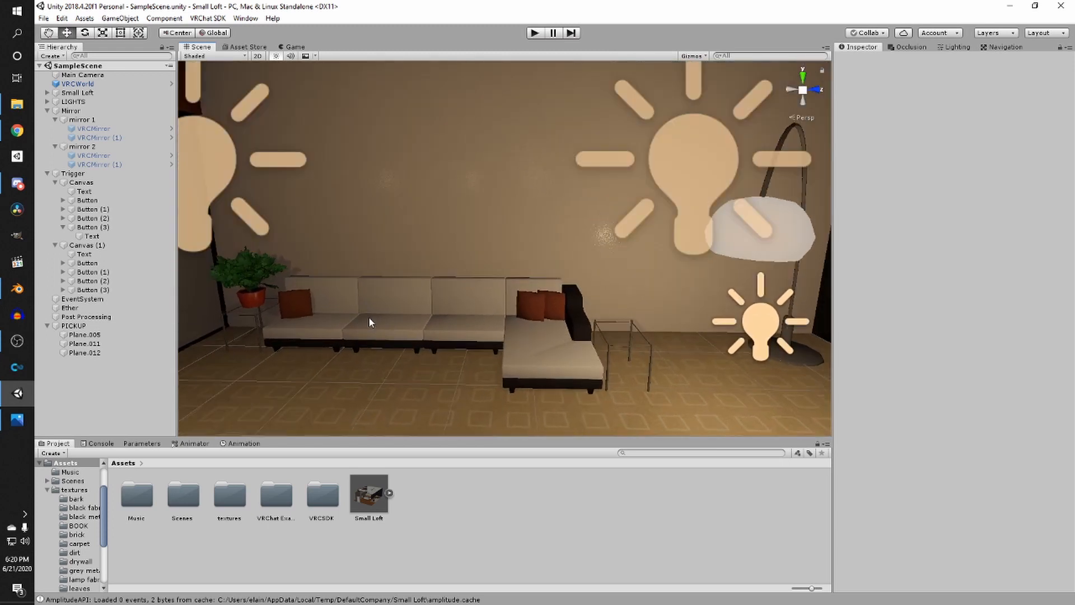
pyautogui.moveTo(555, 266); pyautogui.dragTo(360, 286, button='right')
pyautogui.moveTo(442, 284); pyautogui.dragTo(185, 305, button='right')
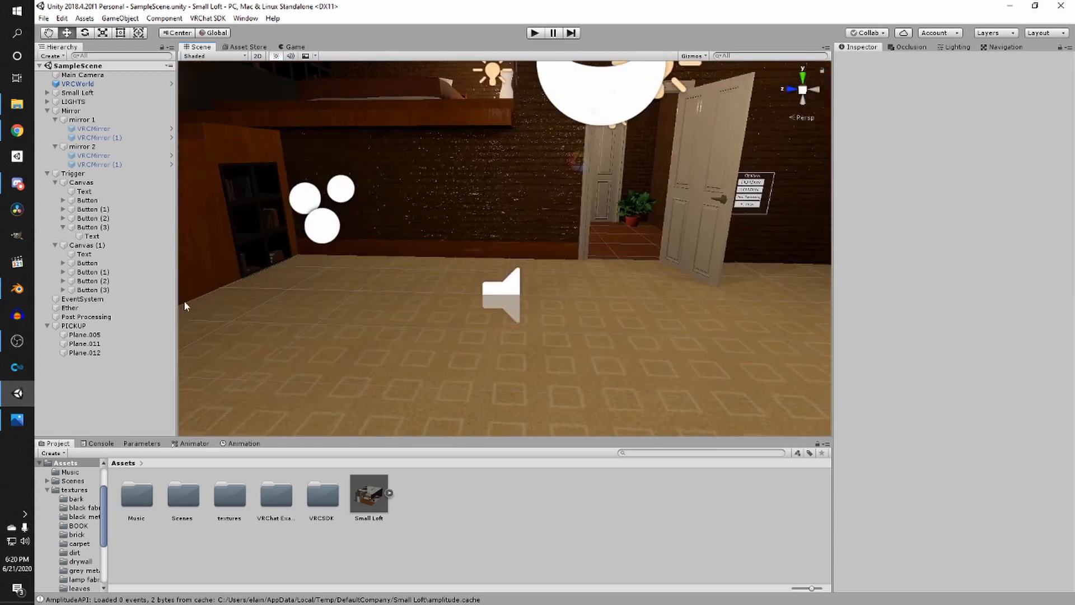
pyautogui.moveTo(391, 263); pyautogui.dragTo(405, 207, button='right')
pyautogui.moveTo(405, 207); pyautogui.dragTo(382, 293, button='middle')
pyautogui.moveTo(409, 258); pyautogui.dragTo(484, 288, button='right')
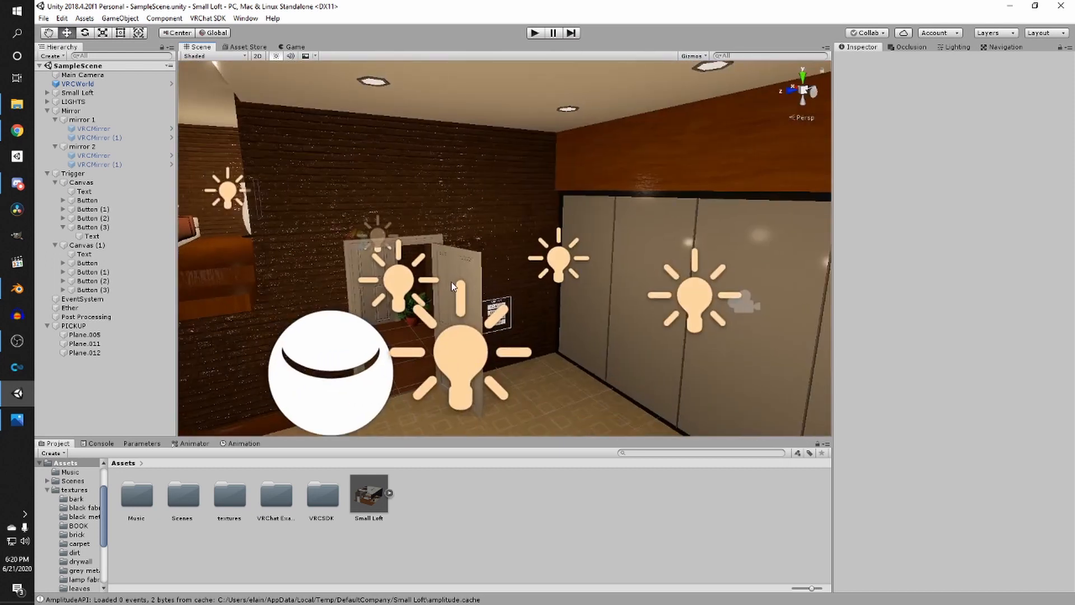
pyautogui.moveTo(432, 284); pyautogui.dragTo(444, 278, button='right')
pyautogui.scroll(2, 386, 280)
pyautogui.moveTo(376, 282); pyautogui.dragTo(398, 274, button='middle')
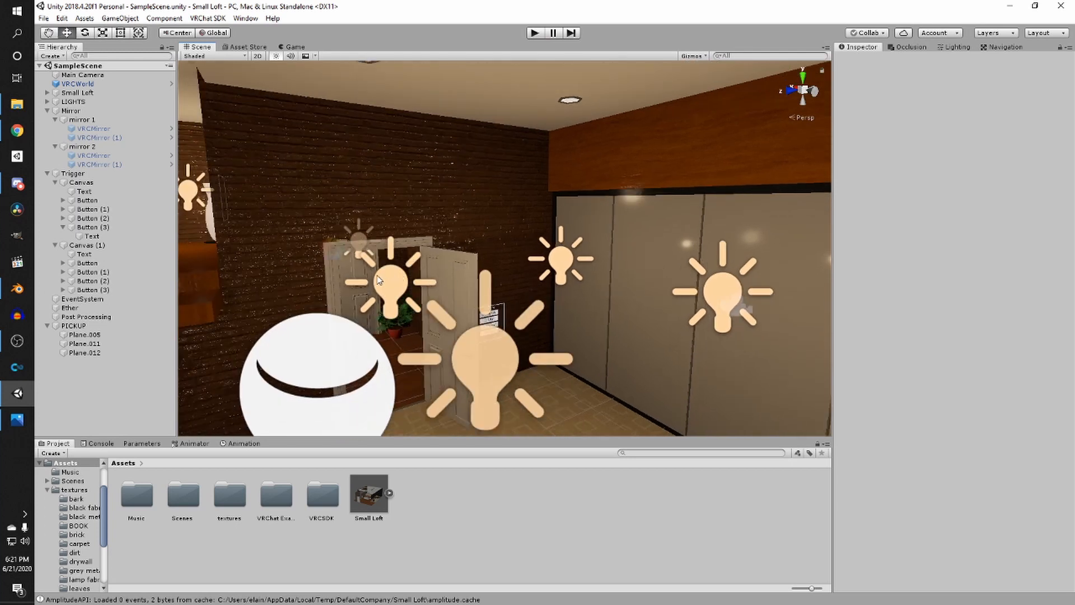
pyautogui.moveTo(383, 274); pyautogui.dragTo(379, 275, button='middle')
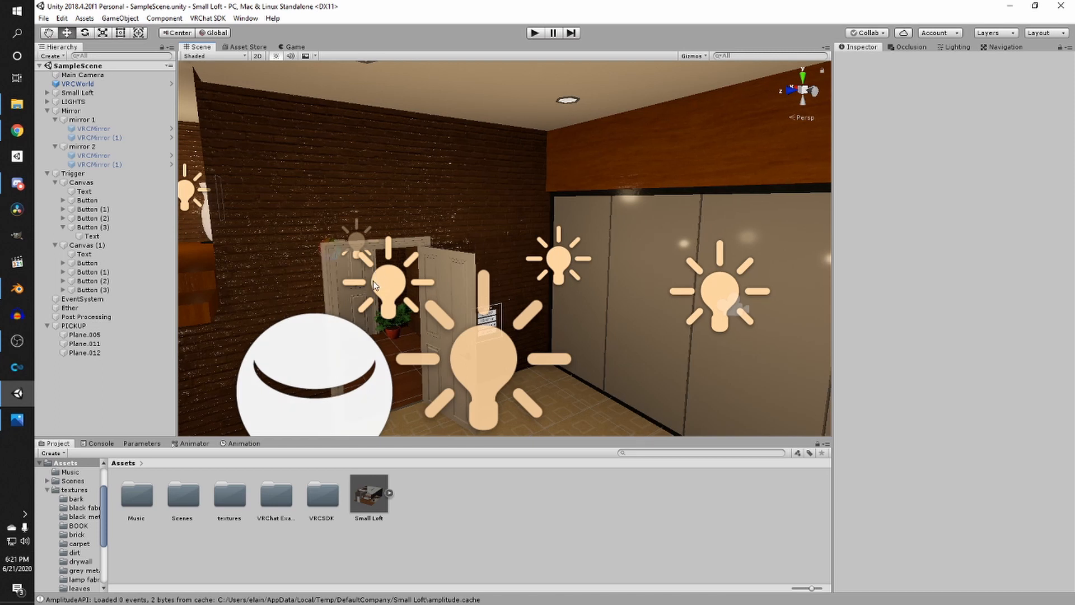
pyautogui.scroll(-2, 370, 282)
pyautogui.moveTo(343, 297); pyautogui.dragTo(427, 275, button='middle')
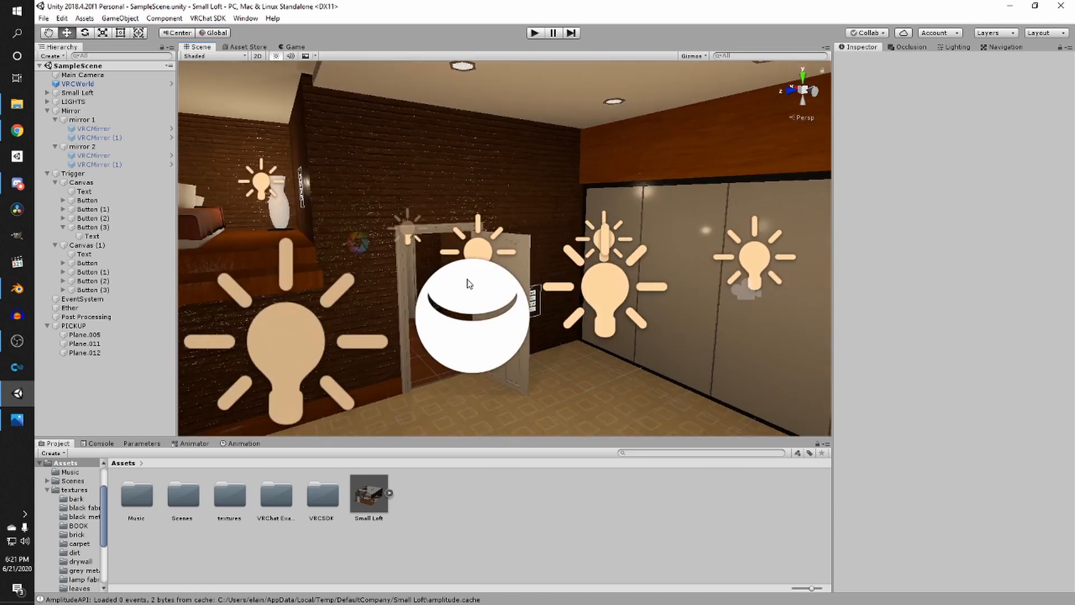
# - Switch to the Game view, show its rendering statistics, and return to the Scene view
pyautogui.click(292, 46)
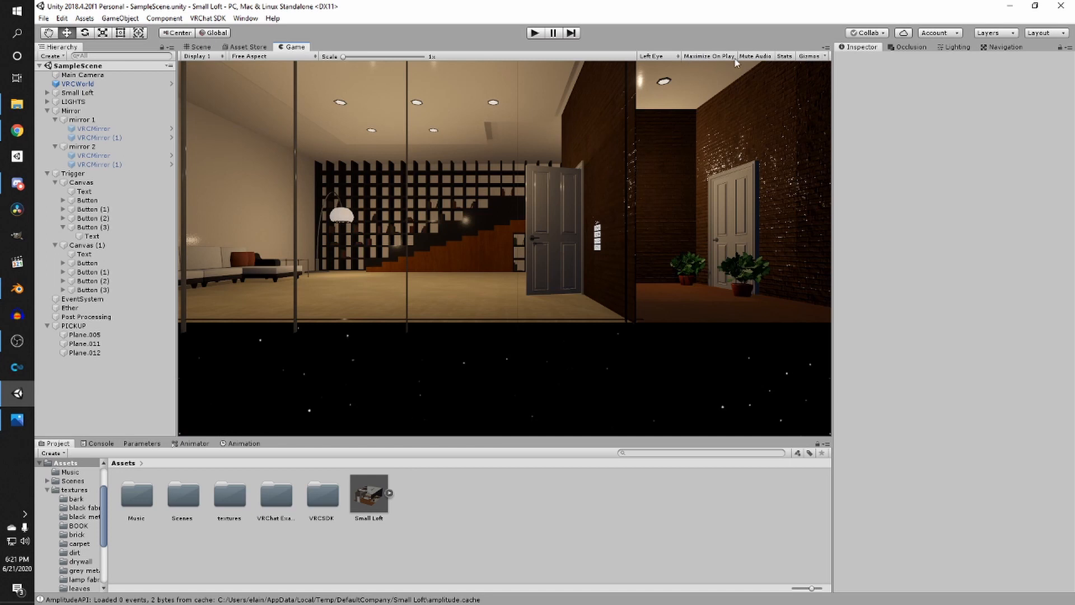
pyautogui.click(785, 56)
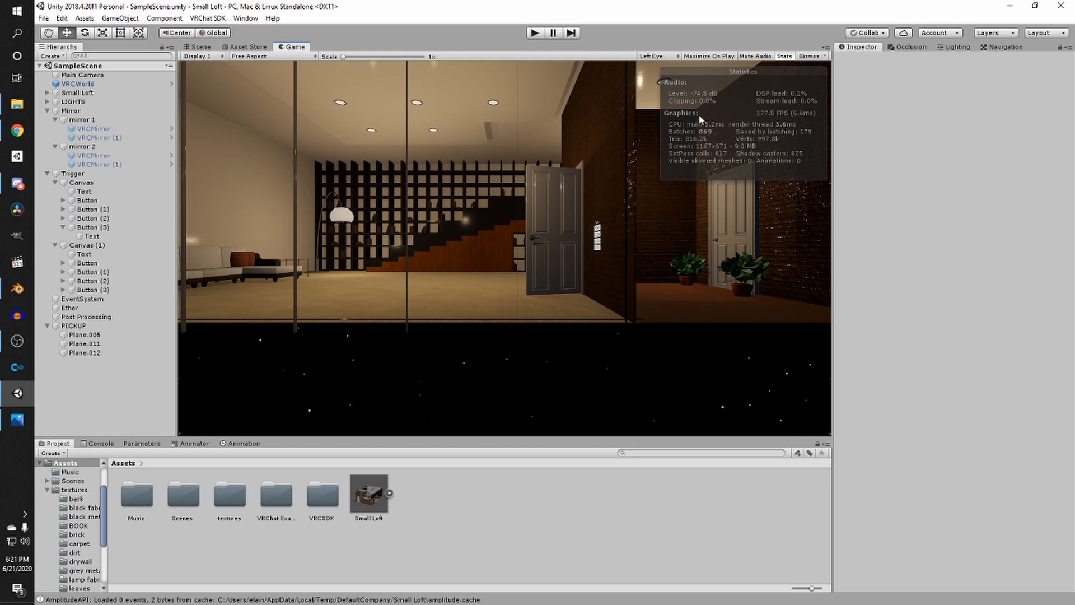
pyautogui.click(199, 47)
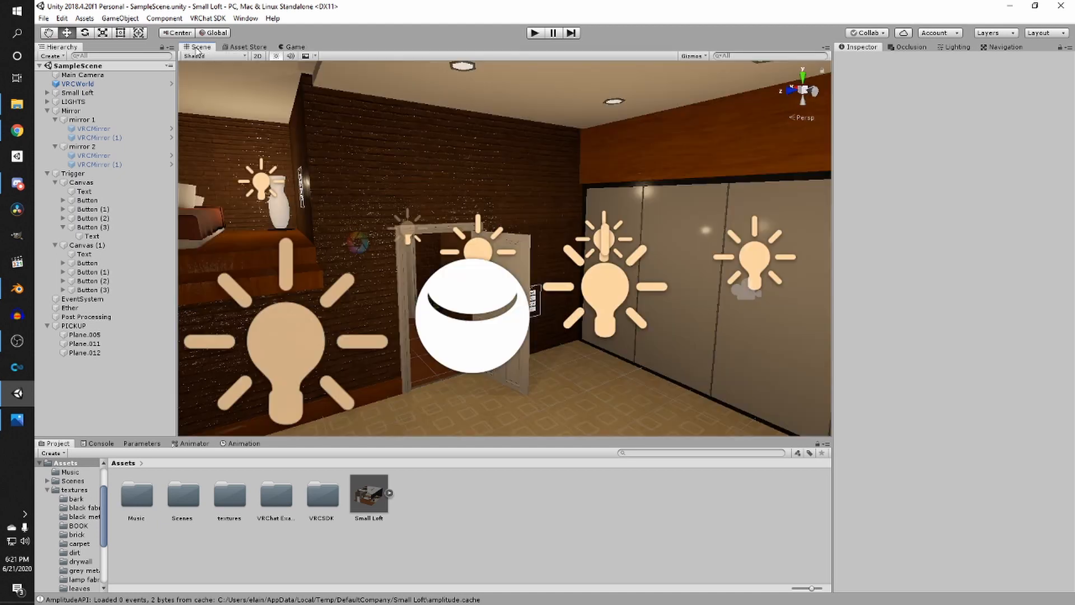
# - Open the Lighting settings window
pyautogui.moveTo(453, 191); pyautogui.dragTo(487, 273, button='right')
pyautogui.scroll(1, 569, 220)
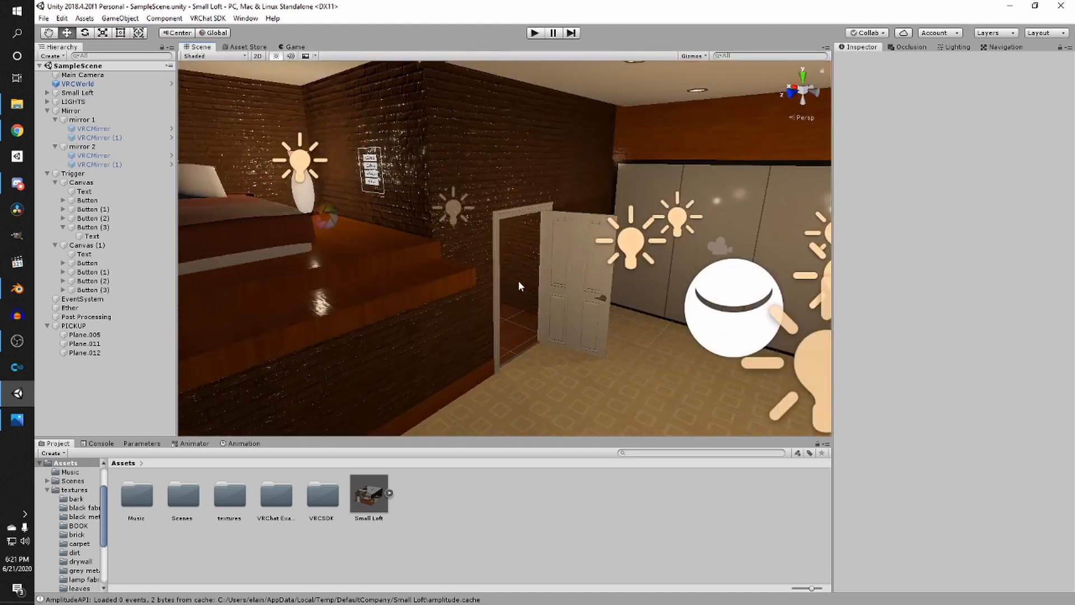
pyautogui.scroll(3, 495, 280)
pyautogui.moveTo(495, 280); pyautogui.dragTo(419, 274, button='right')
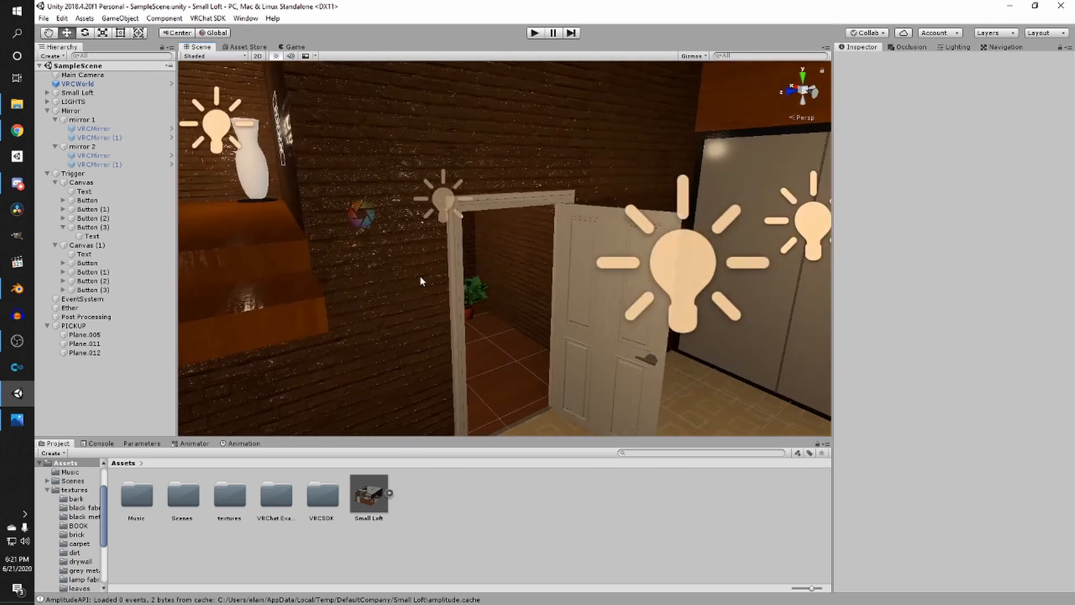
pyautogui.scroll(1, 429, 279)
pyautogui.scroll(-1, 427, 289)
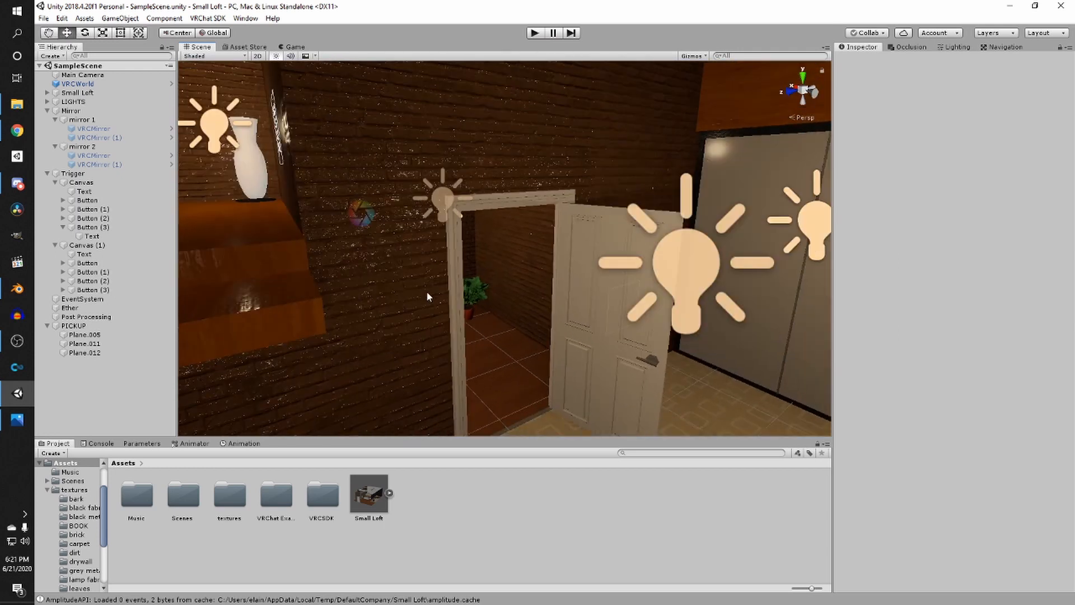
pyautogui.click(958, 49)
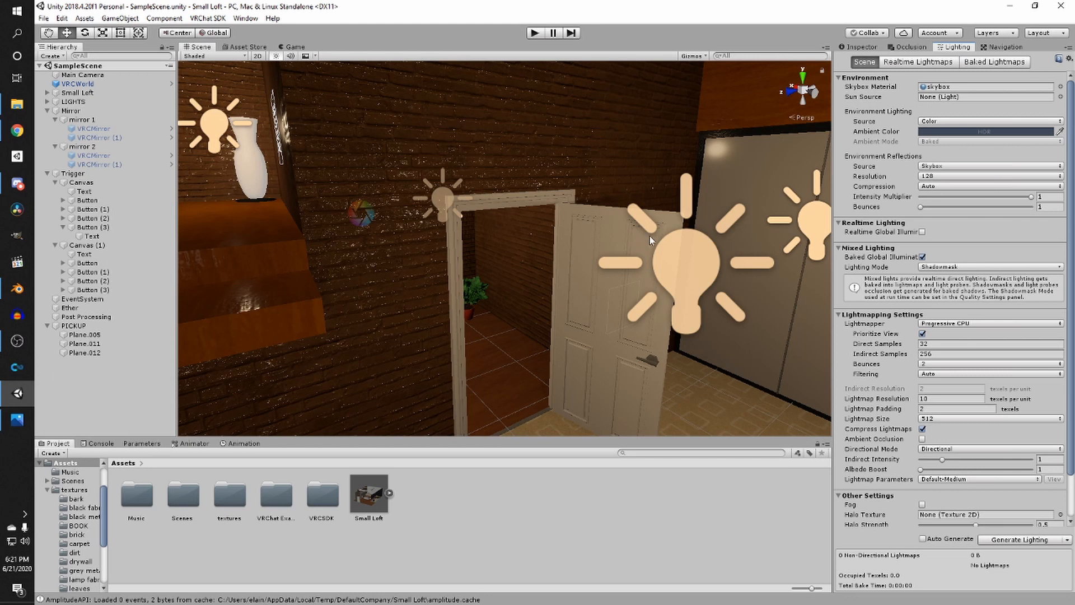
# - Inspect the bedroom area and the Small Loft hierarchy, then collapse Small Loft
pyautogui.scroll(-5, 486, 213)
pyautogui.moveTo(457, 238); pyautogui.dragTo(540, 235, button='middle')
pyautogui.scroll(2, 539, 232)
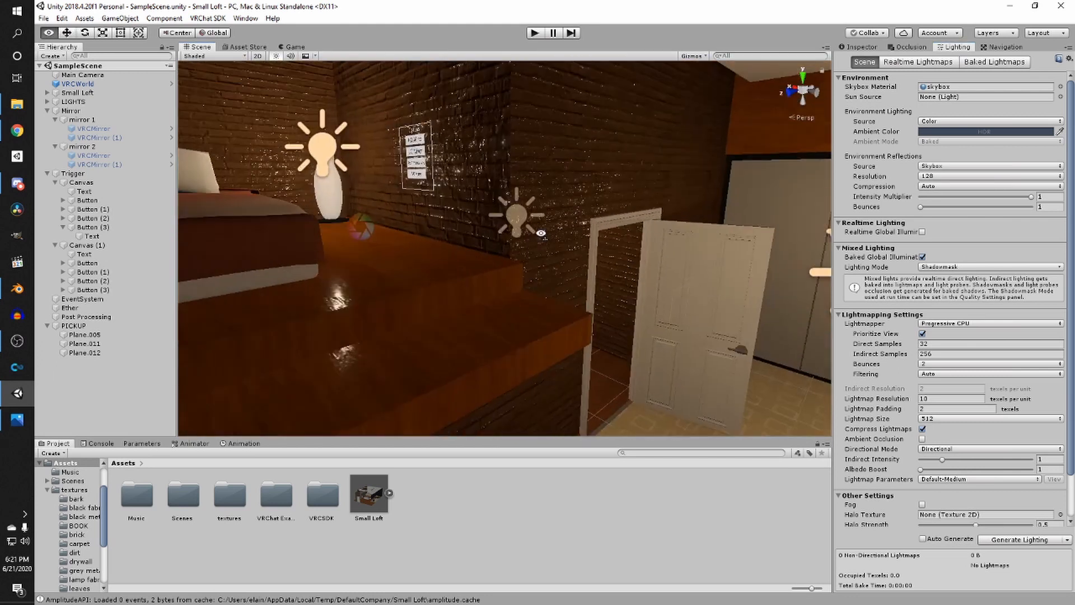
pyautogui.moveTo(538, 231); pyautogui.dragTo(610, 232, button='right')
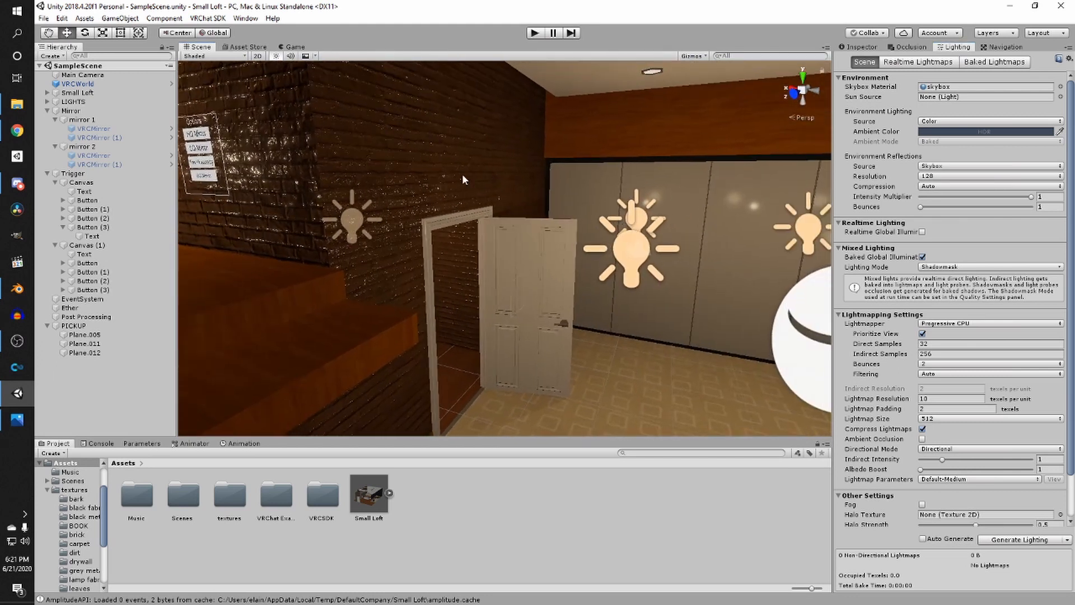
pyautogui.click(462, 174)
pyautogui.moveTo(531, 201); pyautogui.dragTo(366, 203, button='right')
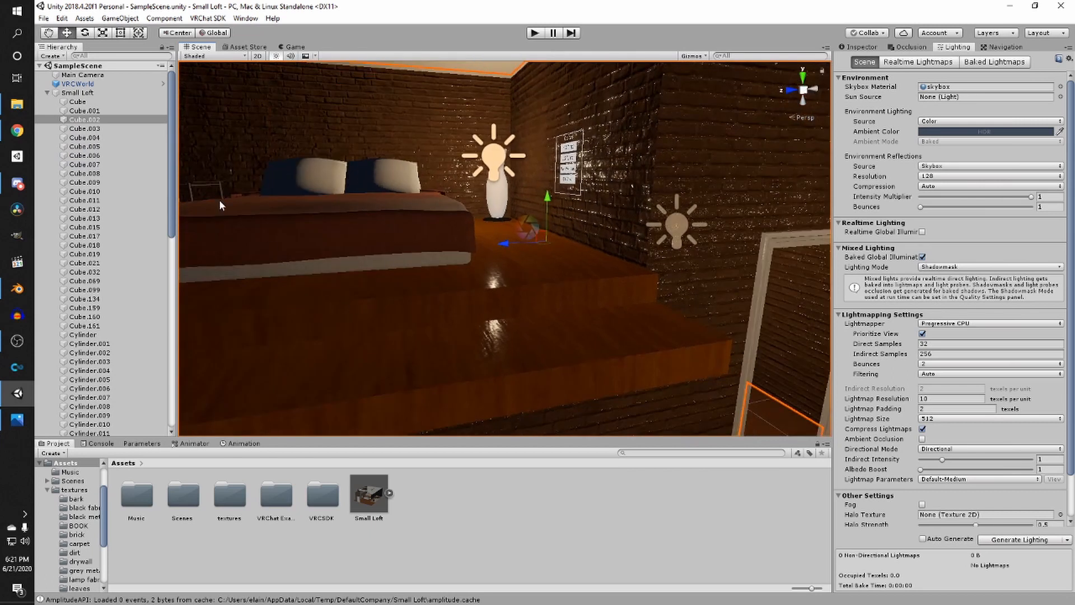
pyautogui.click(90, 94)
pyautogui.moveTo(639, 198); pyautogui.dragTo(361, 178, button='right')
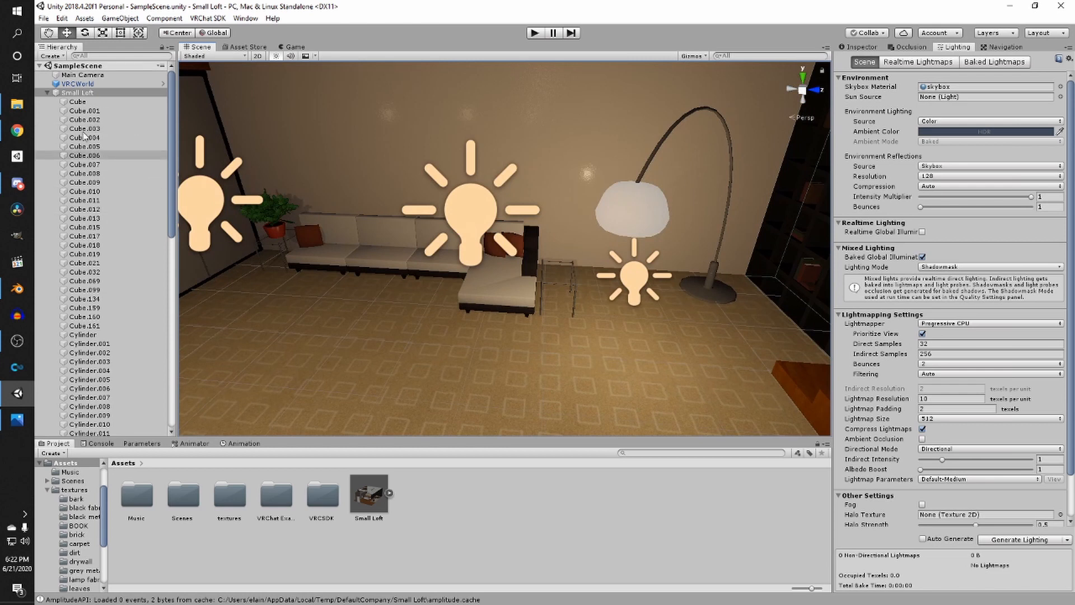
pyautogui.click(47, 92)
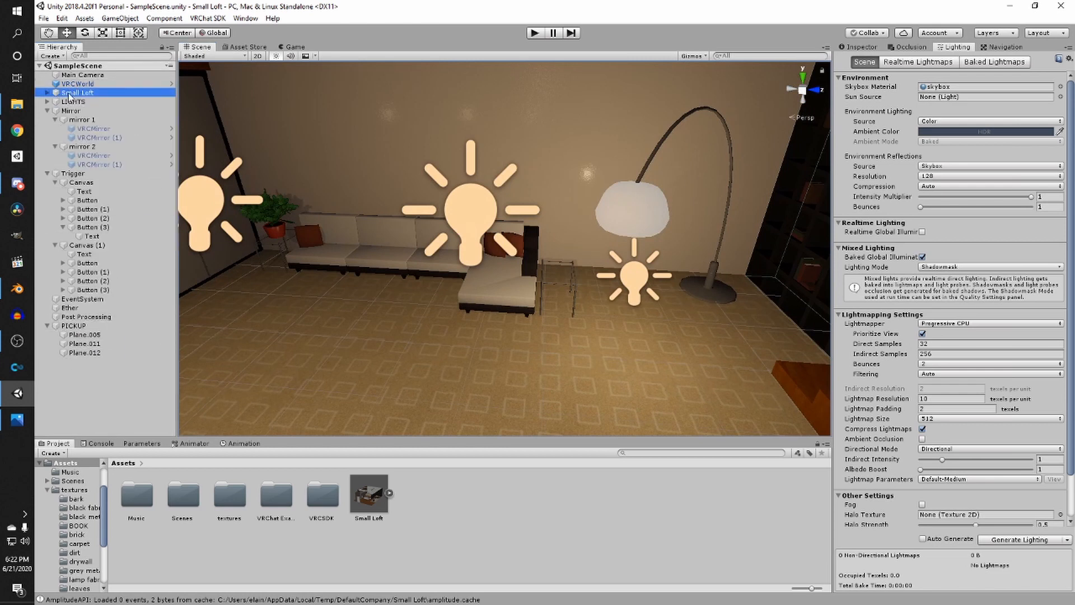
# - Mark Small Loft and all its child objects as static, and save the scene
pyautogui.click(48, 93)
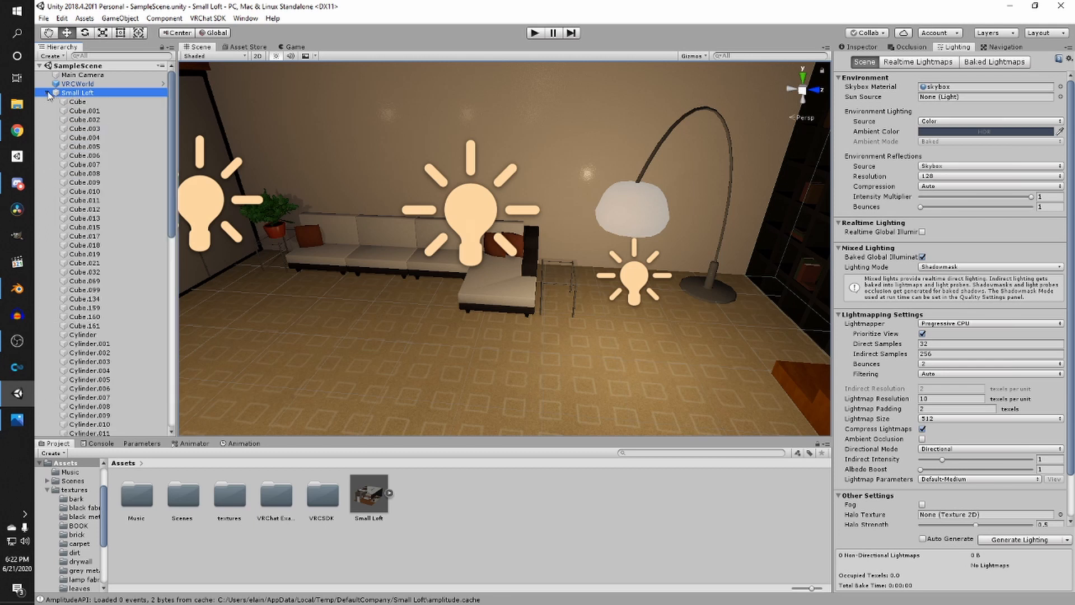
pyautogui.click(48, 92)
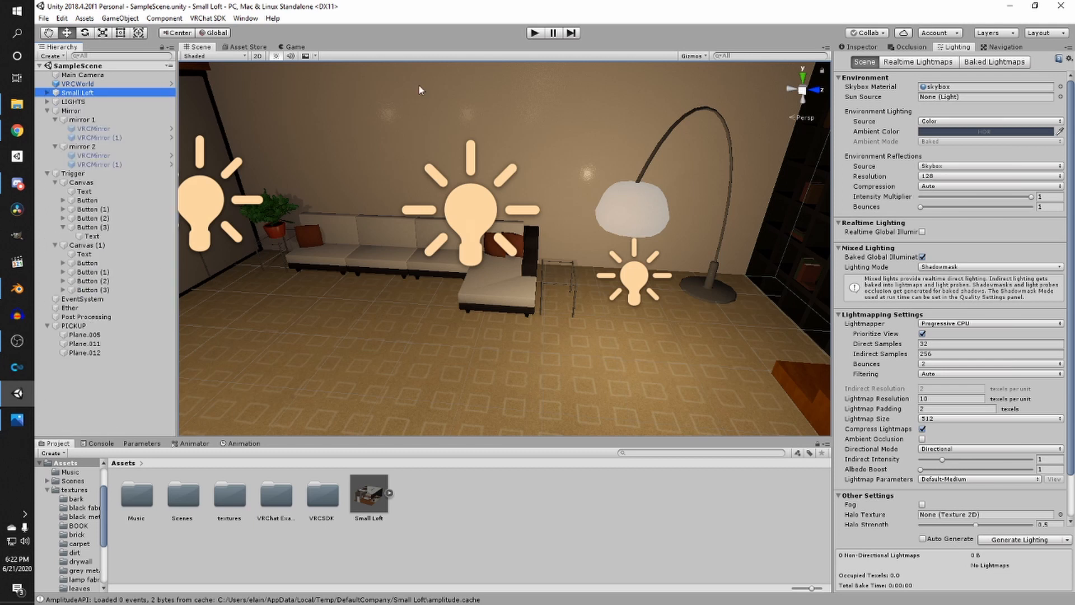
pyautogui.click(870, 47)
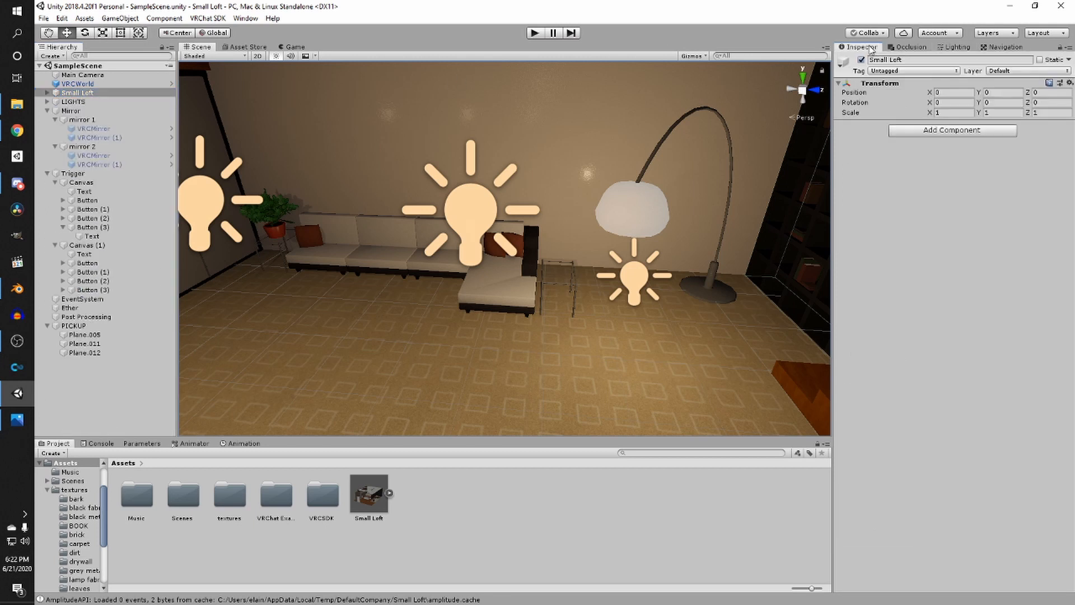
pyautogui.click(1040, 60)
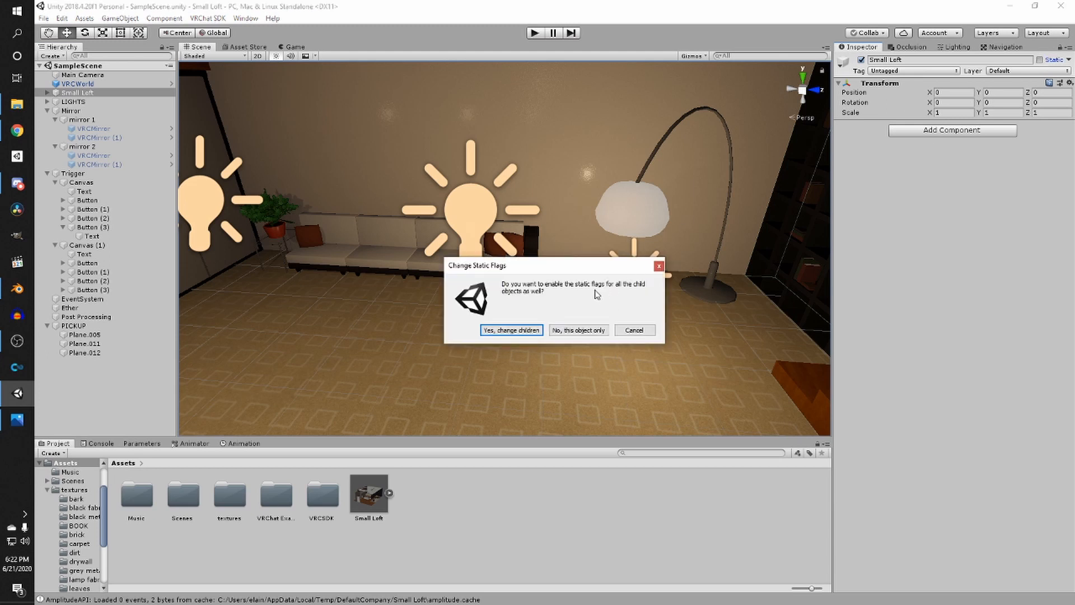
pyautogui.click(538, 329)
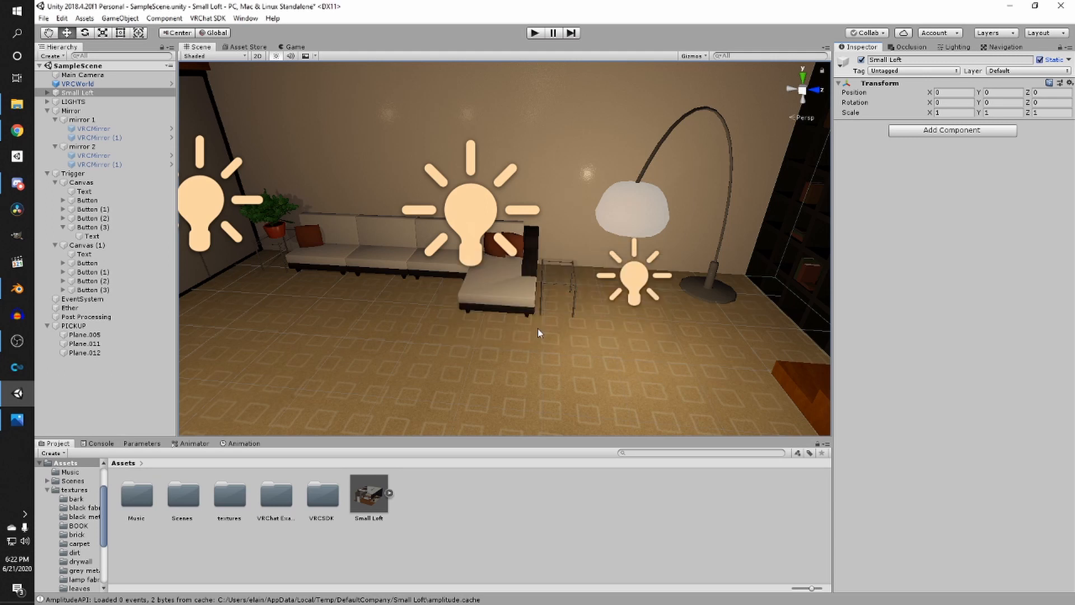
pyautogui.keyDown('alt'); pyautogui.moveTo(533, 291); pyautogui.dragTo(565, 265); pyautogui.keyUp('alt')
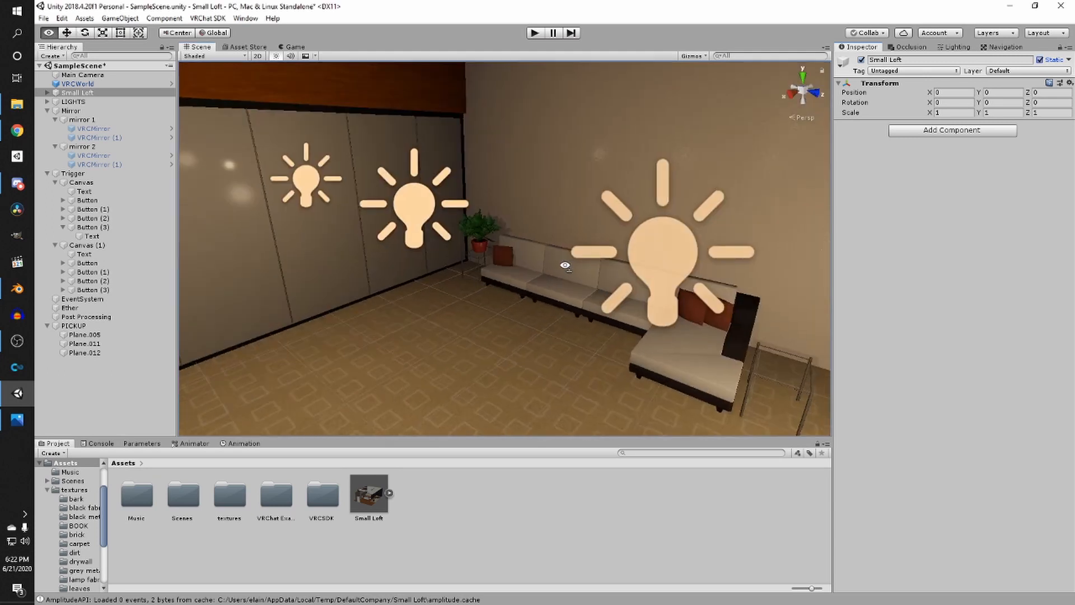
pyautogui.moveTo(565, 265); pyautogui.dragTo(515, 300, button='right')
pyautogui.hotkey('ctrl', 's')
# - Open the Lighting settings and set the environment reflections source to Custom
pyautogui.moveTo(263, 259); pyautogui.dragTo(435, 189, button='right')
pyautogui.click(957, 47)
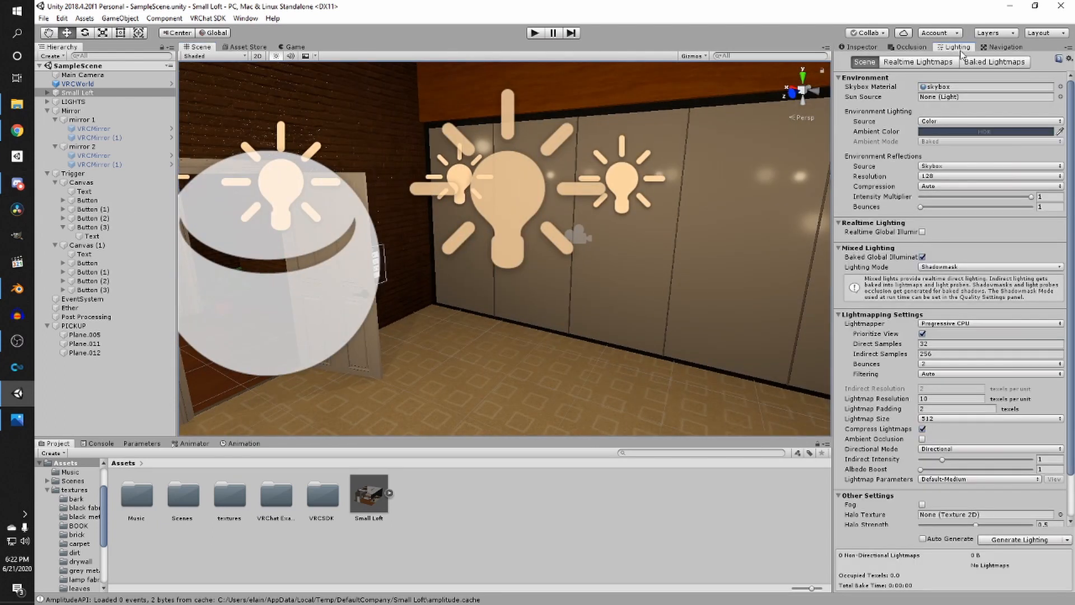
pyautogui.click(246, 17)
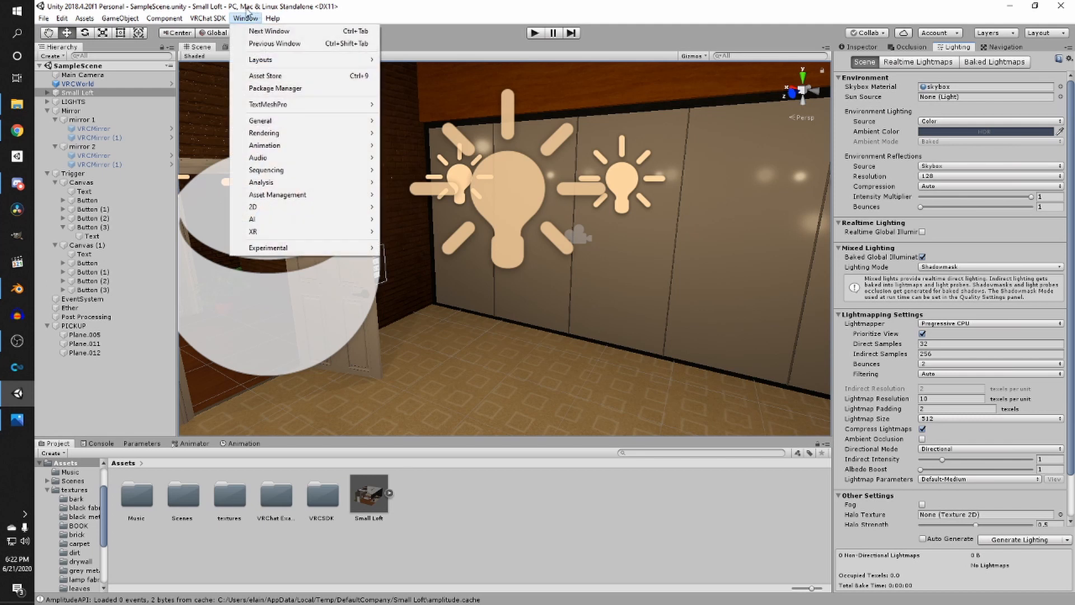
pyautogui.moveTo(336, 133)
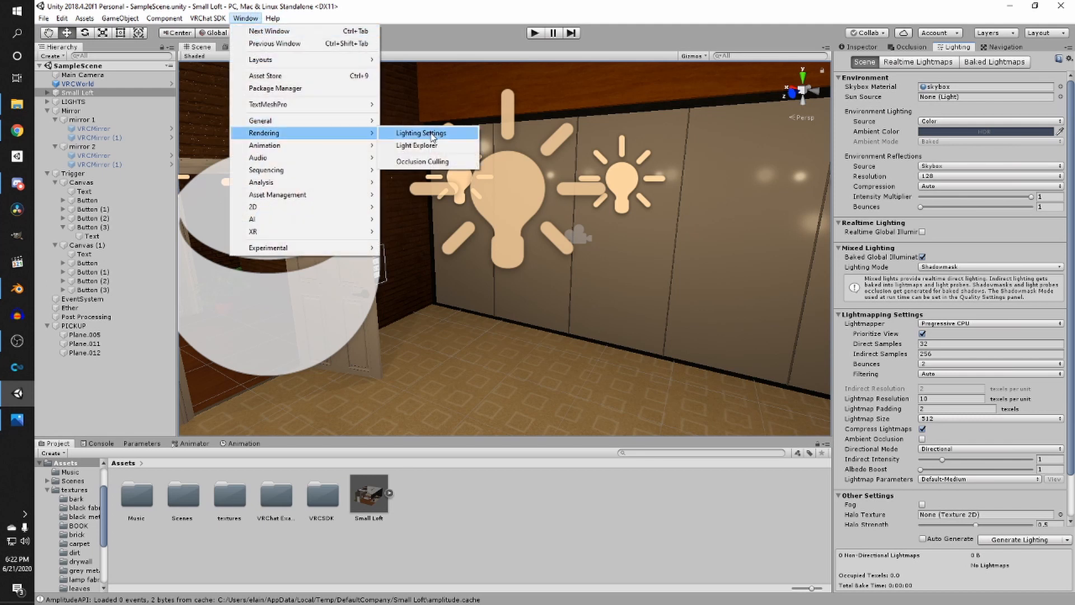
pyautogui.click(432, 27)
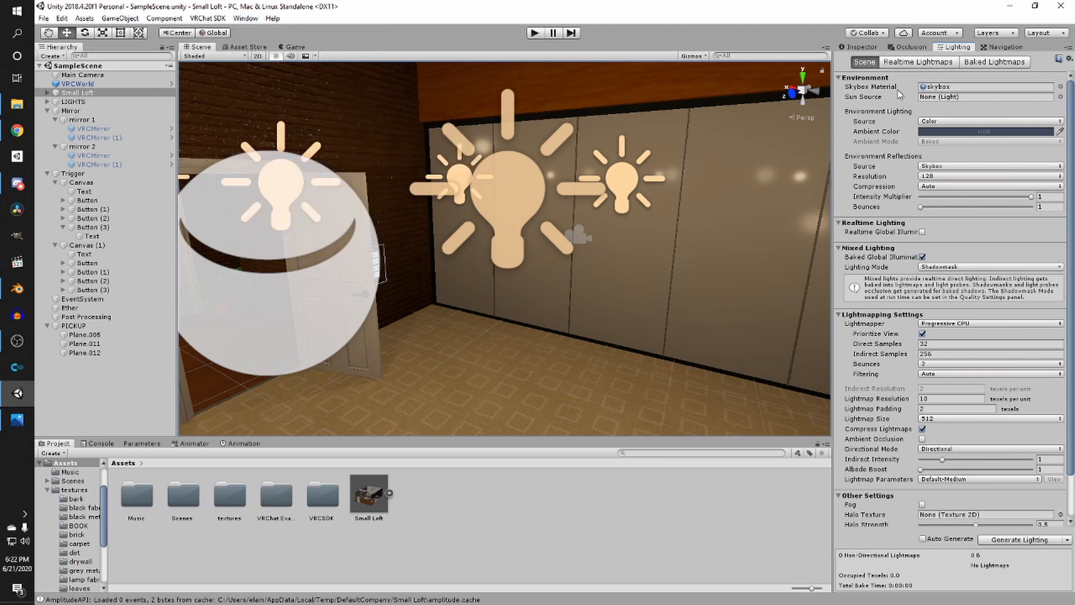
pyautogui.click(959, 167)
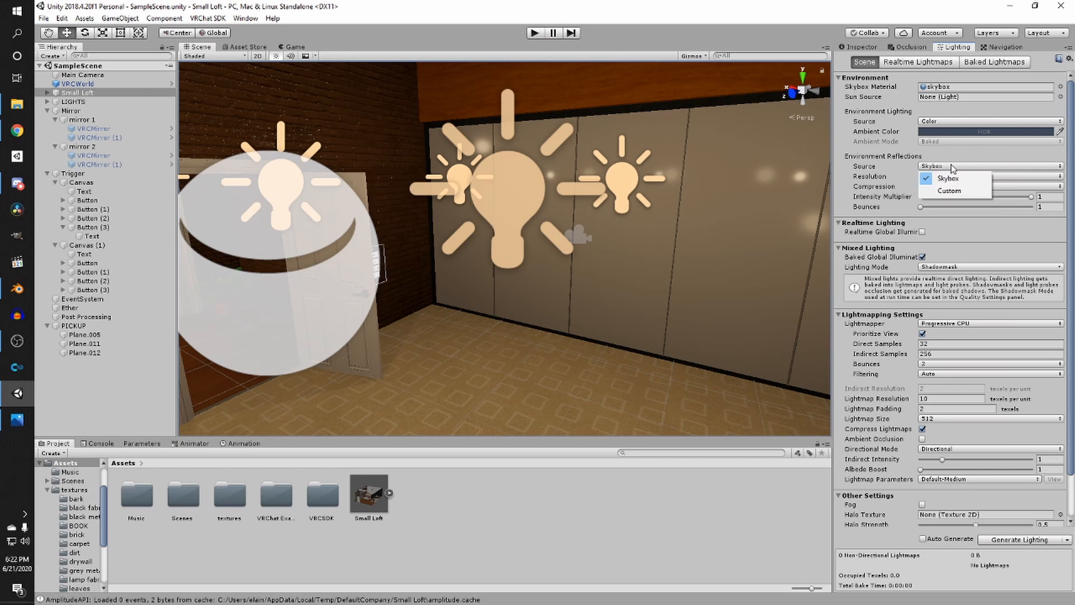
pyautogui.click(955, 194)
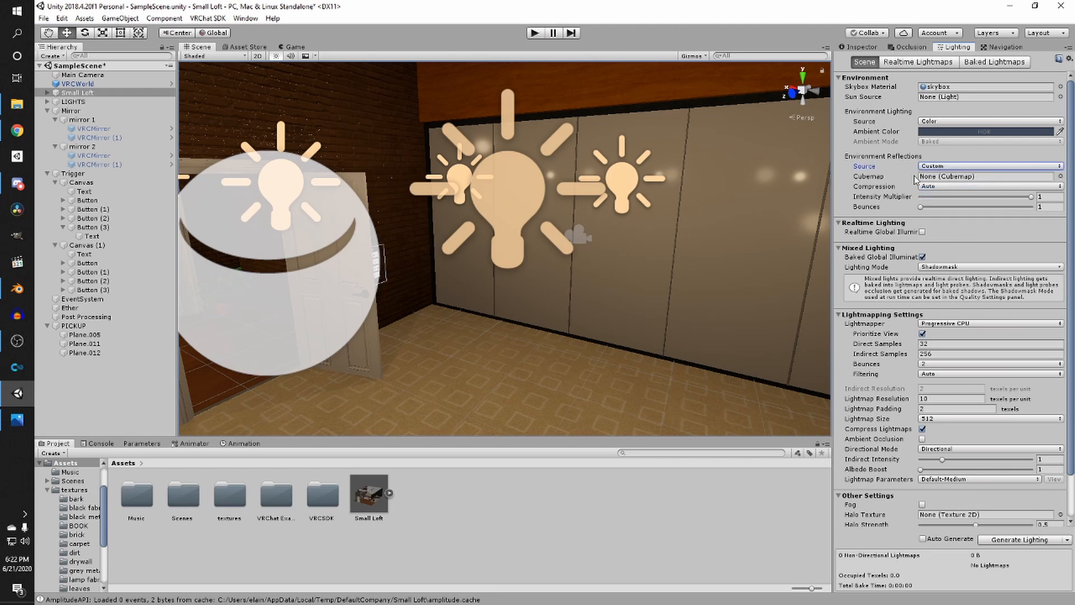
# - Switch the lightmapper to Enlighten and set the Indirect Intensity to 0
pyautogui.scroll(-5, 569, 281)
pyautogui.moveTo(559, 287); pyautogui.dragTo(563, 275, button='right')
pyautogui.moveTo(588, 254); pyautogui.dragTo(605, 258, button='middle')
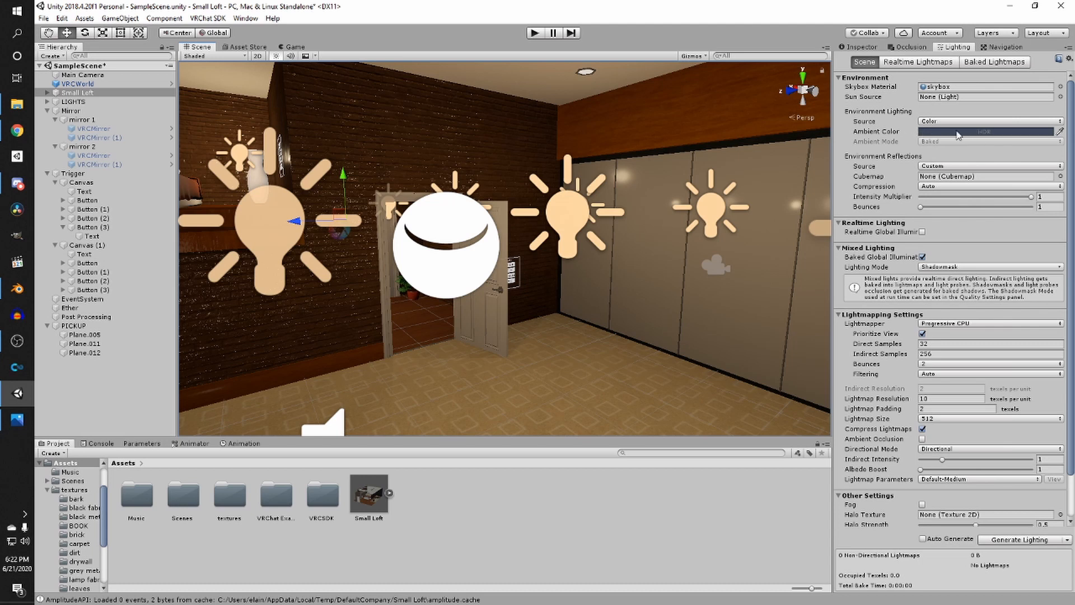
pyautogui.scroll(-2, 895, 335)
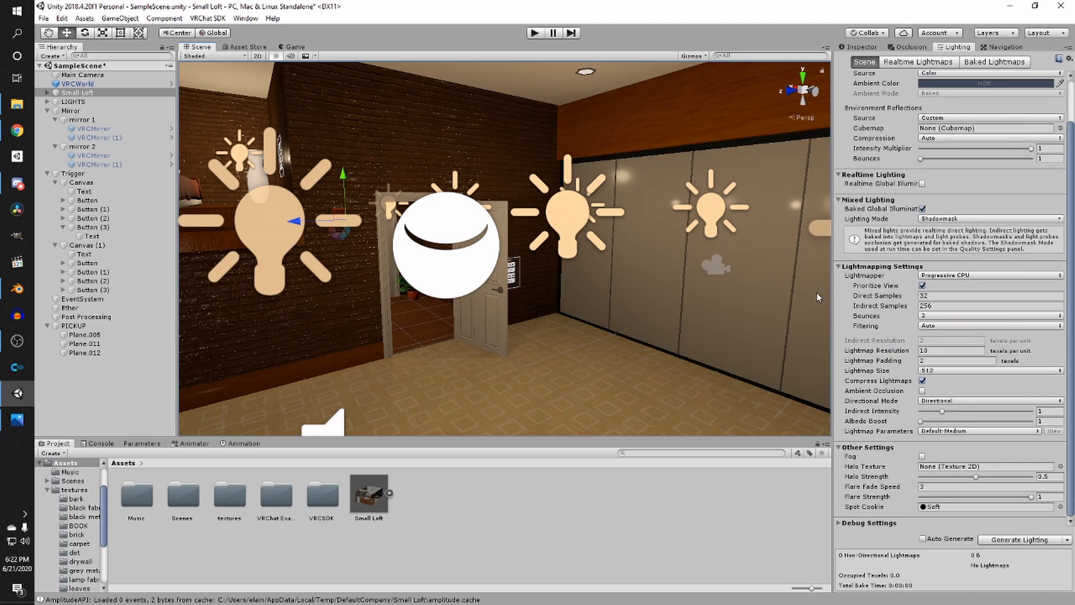
pyautogui.click(954, 275)
pyautogui.click(958, 284)
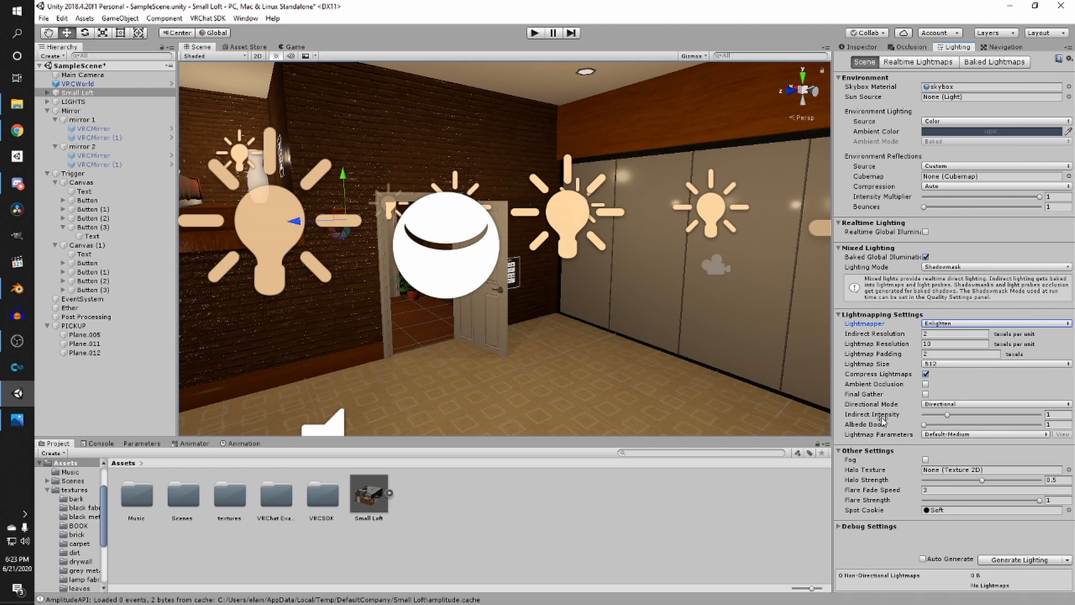
pyautogui.moveTo(871, 415); pyautogui.dragTo(840, 417)
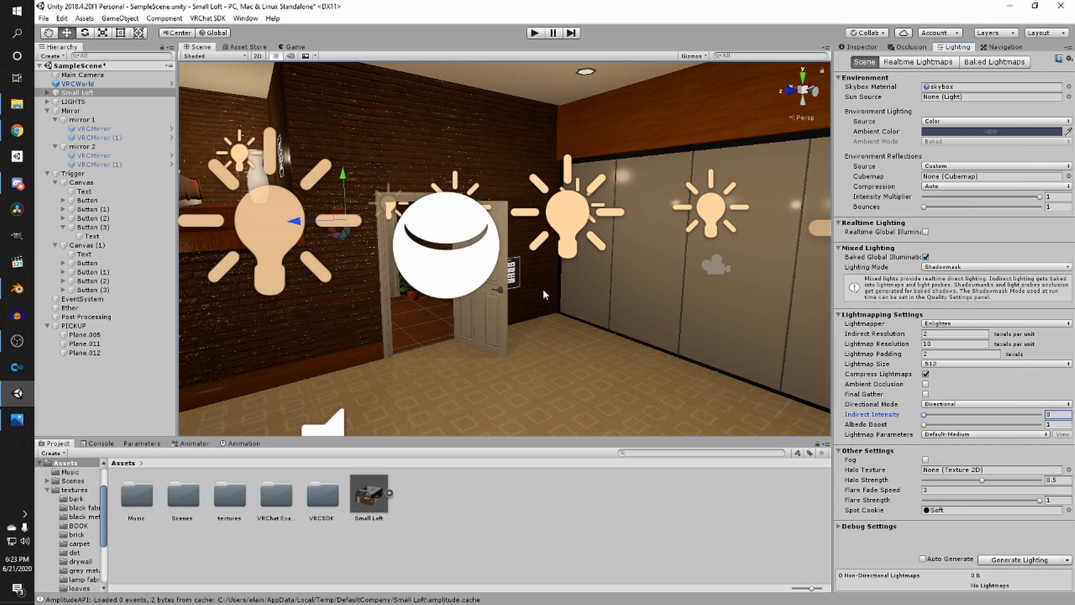
# - Look around the doorway and staircase area of the loft in the scene view
pyautogui.moveTo(543, 289); pyautogui.dragTo(512, 290, button='right')
pyautogui.moveTo(625, 324); pyautogui.dragTo(663, 309, button='middle')
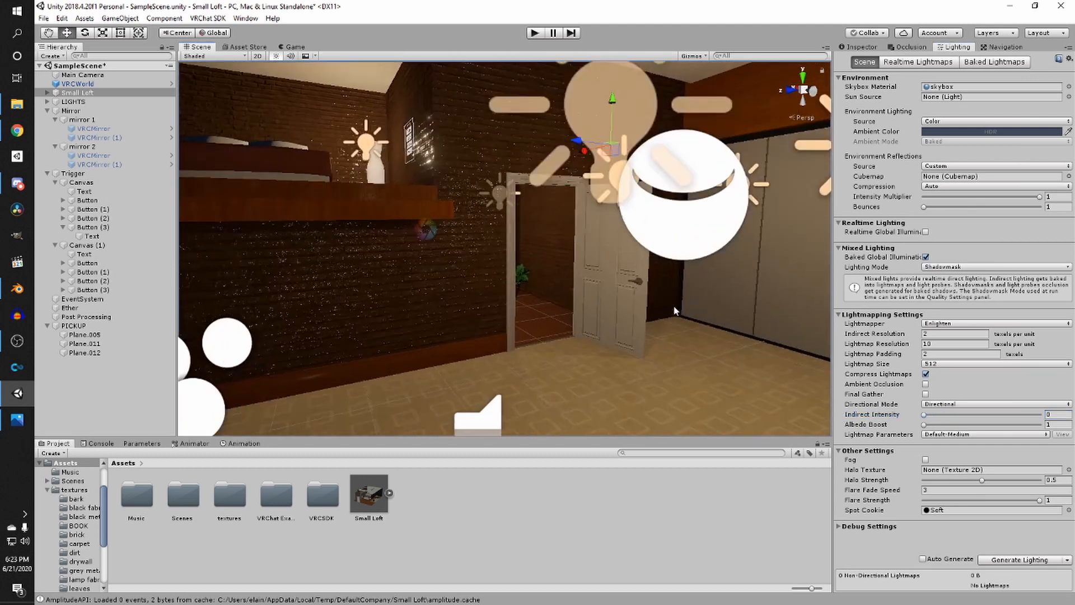
pyautogui.scroll(-5, 675, 303)
pyautogui.moveTo(667, 274); pyautogui.dragTo(589, 286, button='right')
pyautogui.scroll(-2, 575, 298)
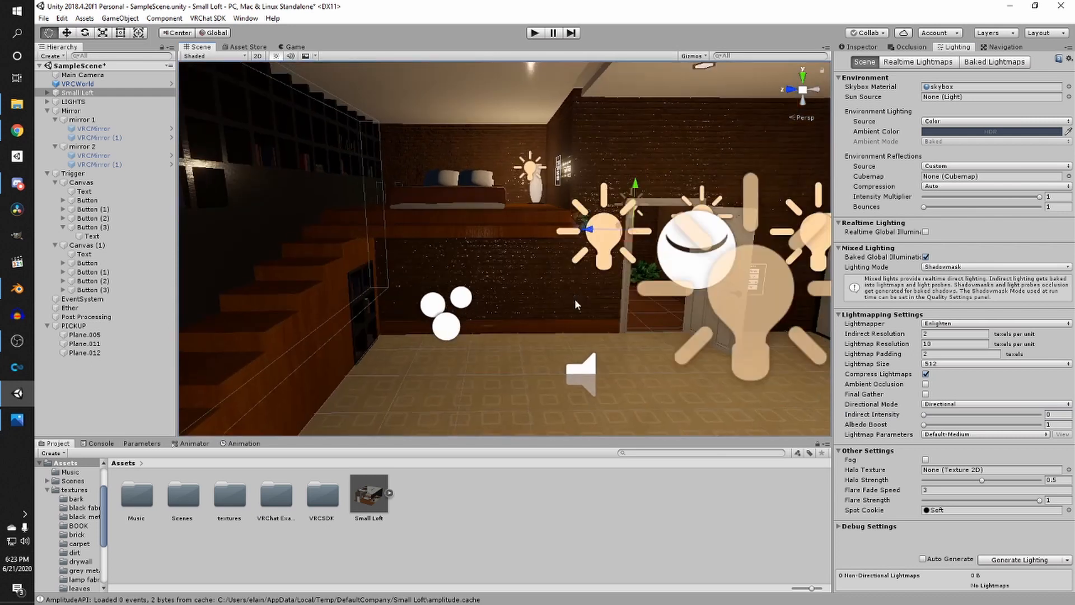
pyautogui.moveTo(684, 290); pyautogui.dragTo(660, 310, button='right')
pyautogui.scroll(-3, 634, 305)
pyautogui.scroll(2, 634, 304)
pyautogui.press('w')
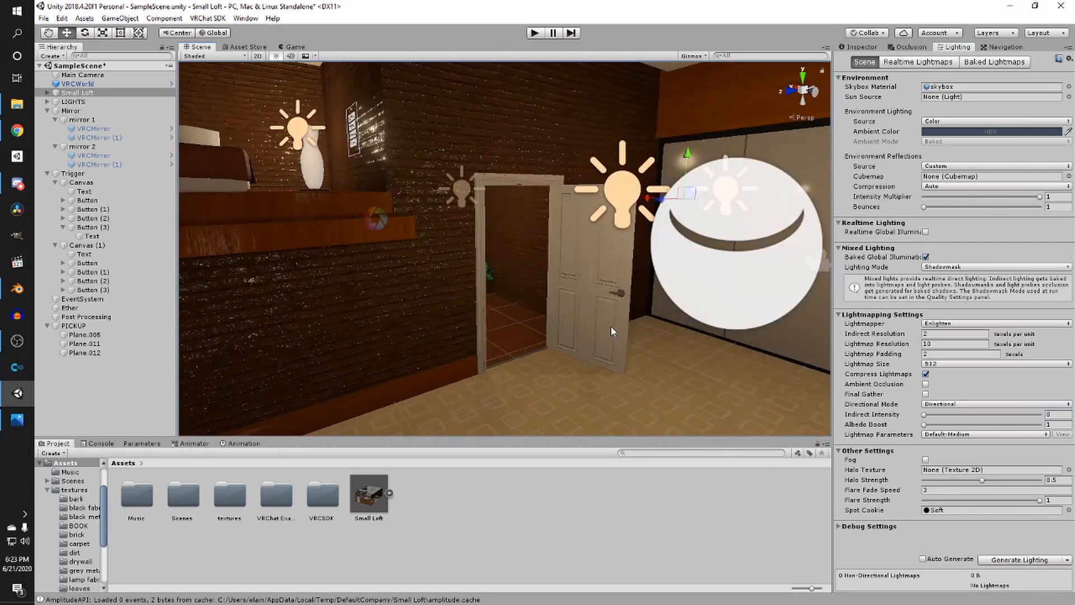
pyautogui.moveTo(614, 322); pyautogui.dragTo(499, 329, button='middle')
pyautogui.scroll(-2, 612, 354)
pyautogui.scroll(-2, 613, 354)
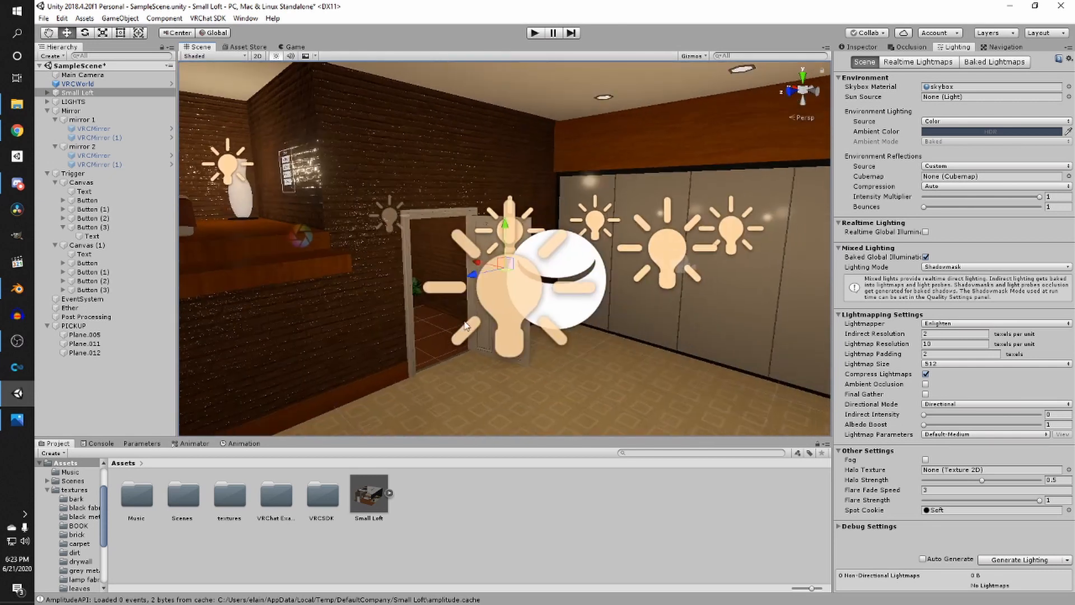
pyautogui.scroll(4, 499, 327)
pyautogui.scroll(5, 498, 327)
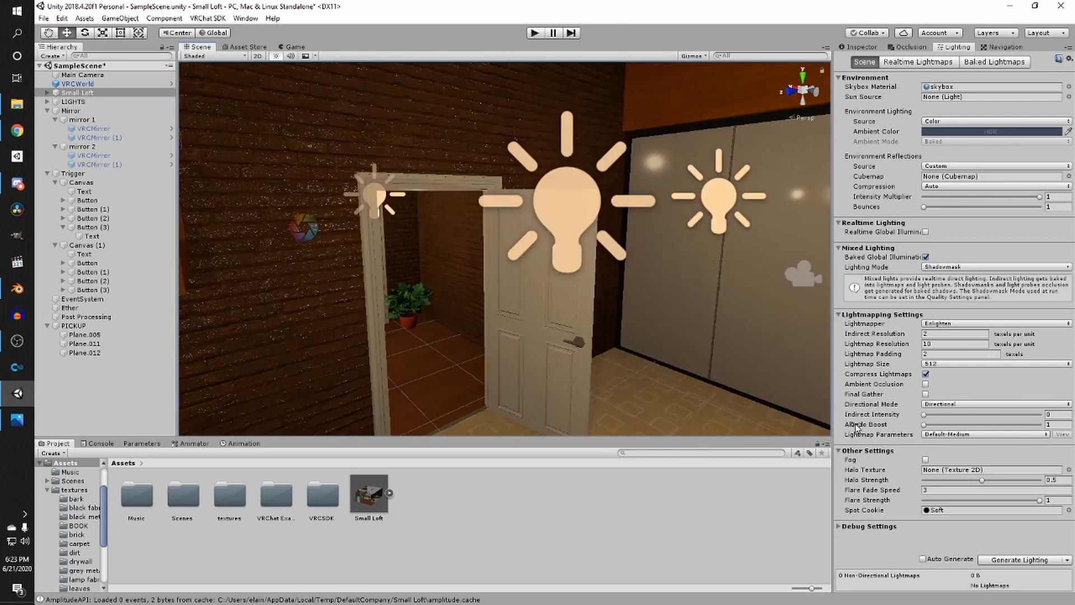
pyautogui.scroll(-10, 667, 331)
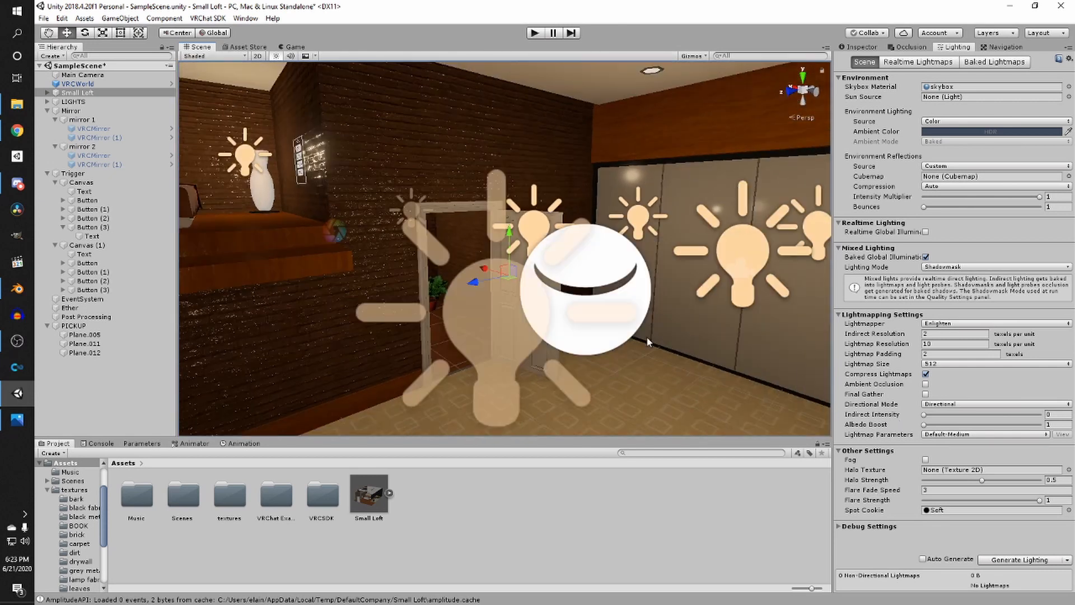
pyautogui.moveTo(689, 317); pyautogui.dragTo(557, 312, button='right')
# - Save the scene and start generating the baked lighting
pyautogui.hotkey('ctrl', 's')
pyautogui.scroll(-4, 556, 313)
pyautogui.moveTo(556, 312); pyautogui.dragTo(537, 325, button='middle')
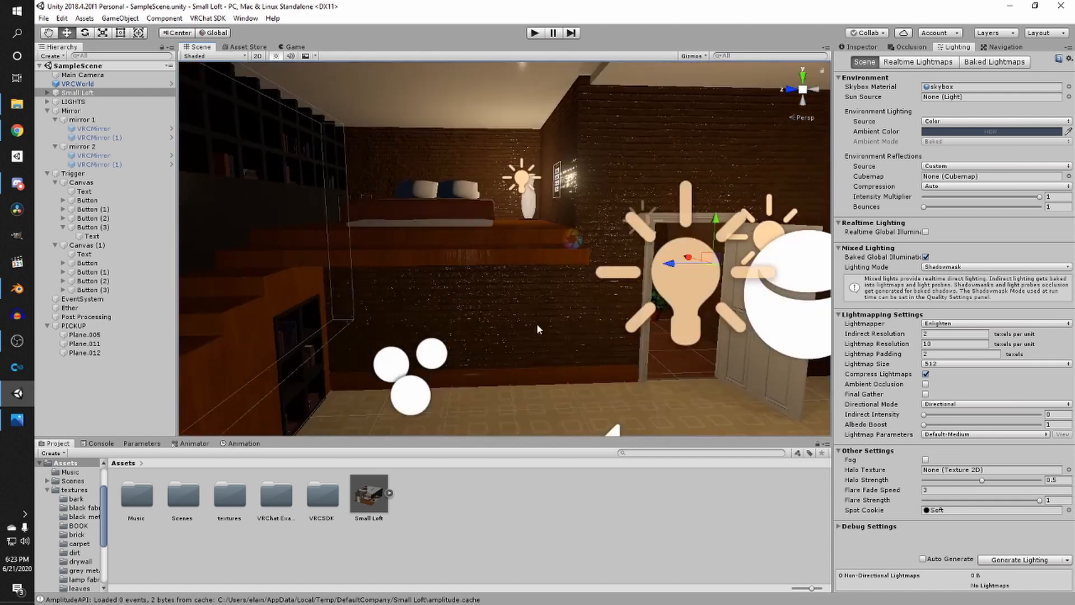
pyautogui.scroll(5, 538, 324)
pyautogui.moveTo(538, 325); pyautogui.dragTo(495, 315, button='right')
pyautogui.moveTo(495, 315); pyautogui.dragTo(499, 360, button='middle')
pyautogui.moveTo(499, 359); pyautogui.dragTo(616, 346, button='right')
pyautogui.scroll(-3, 615, 348)
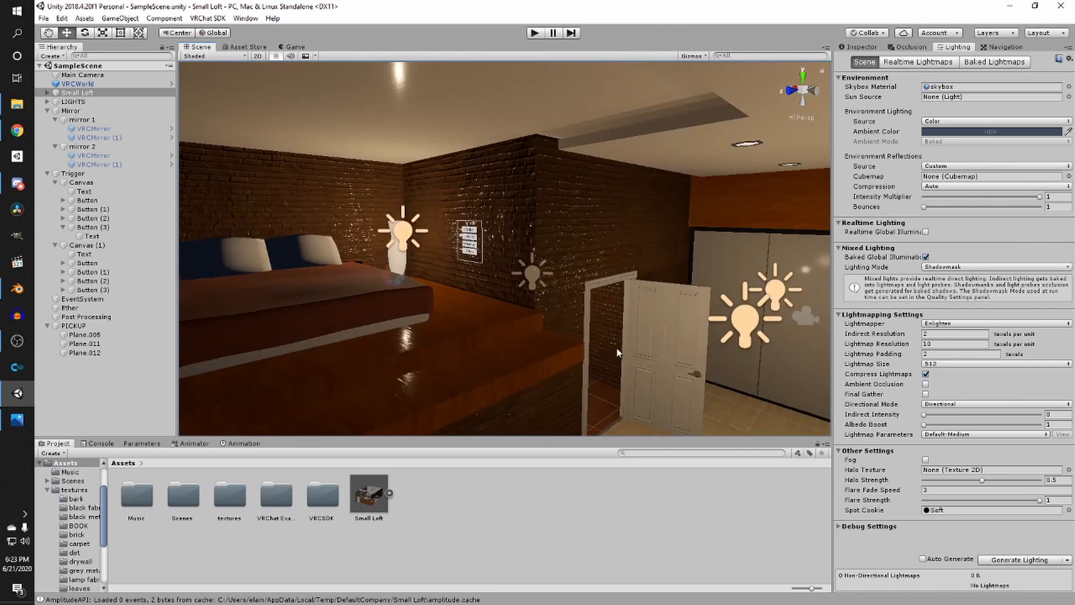
pyautogui.click(989, 560)
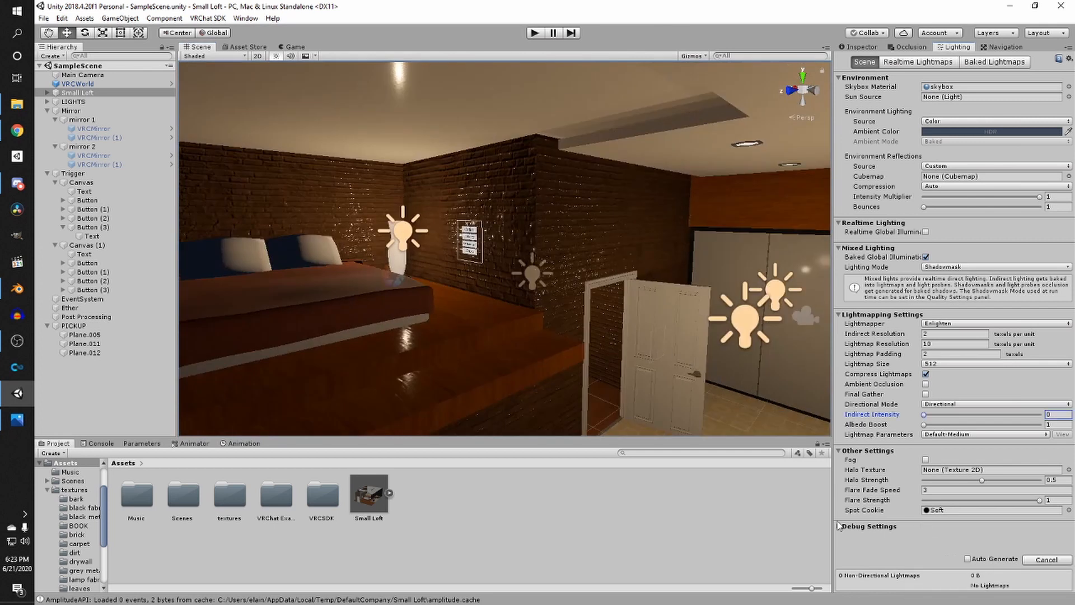
# - Select a brick wall piece of Small Loft and inspect its renderer and lightmap settings
pyautogui.scroll(-1, 552, 320)
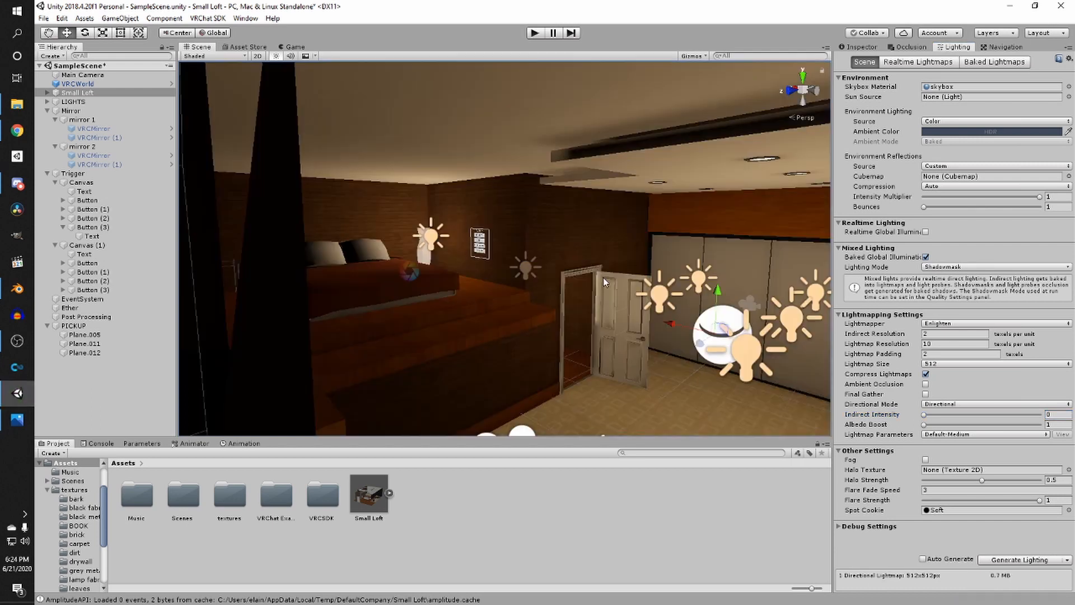
pyautogui.moveTo(603, 277); pyautogui.dragTo(551, 232, button='right')
pyautogui.click(550, 230)
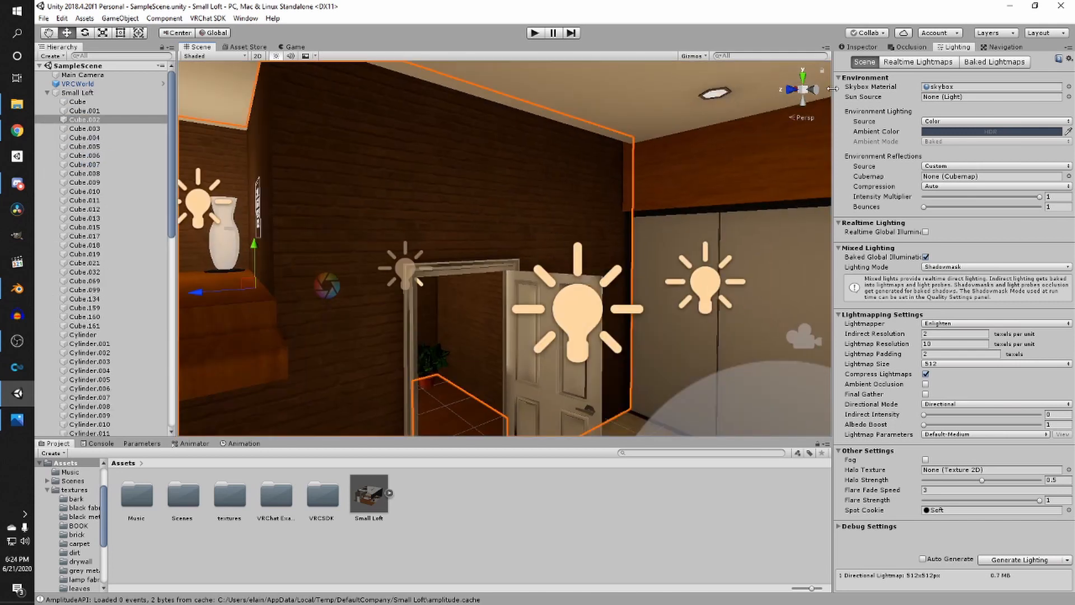
pyautogui.click(856, 48)
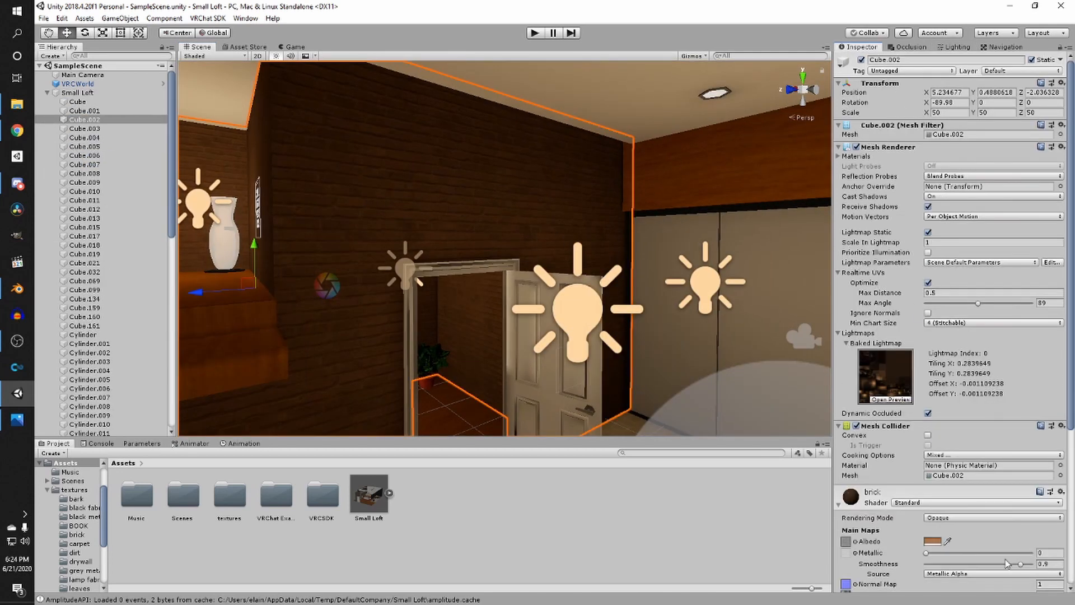
pyautogui.moveTo(1021, 563); pyautogui.dragTo(1027, 563)
# - Look around the bedroom doorway and wardrobe area in the scene view
pyautogui.moveTo(698, 390); pyautogui.dragTo(582, 386, button='right')
pyautogui.moveTo(582, 386); pyautogui.dragTo(392, 340, button='middle')
pyautogui.scroll(-6, 517, 313)
pyautogui.click(528, 268)
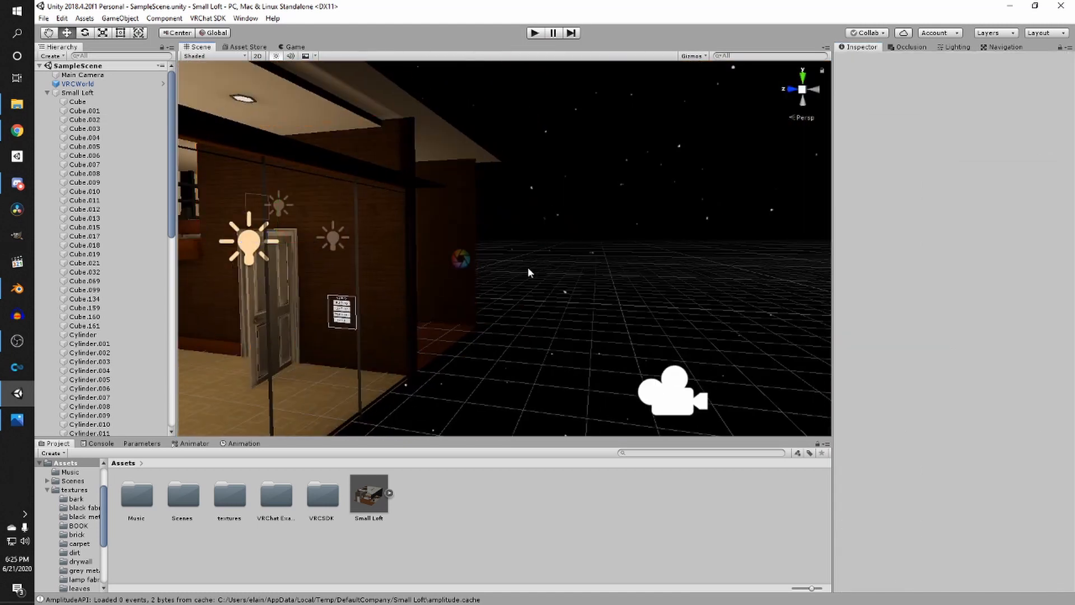
pyautogui.moveTo(528, 268); pyautogui.dragTo(661, 280, button='middle')
pyautogui.scroll(5, 552, 292)
pyautogui.moveTo(552, 293); pyautogui.dragTo(367, 293, button='right')
pyautogui.scroll(4, 543, 284)
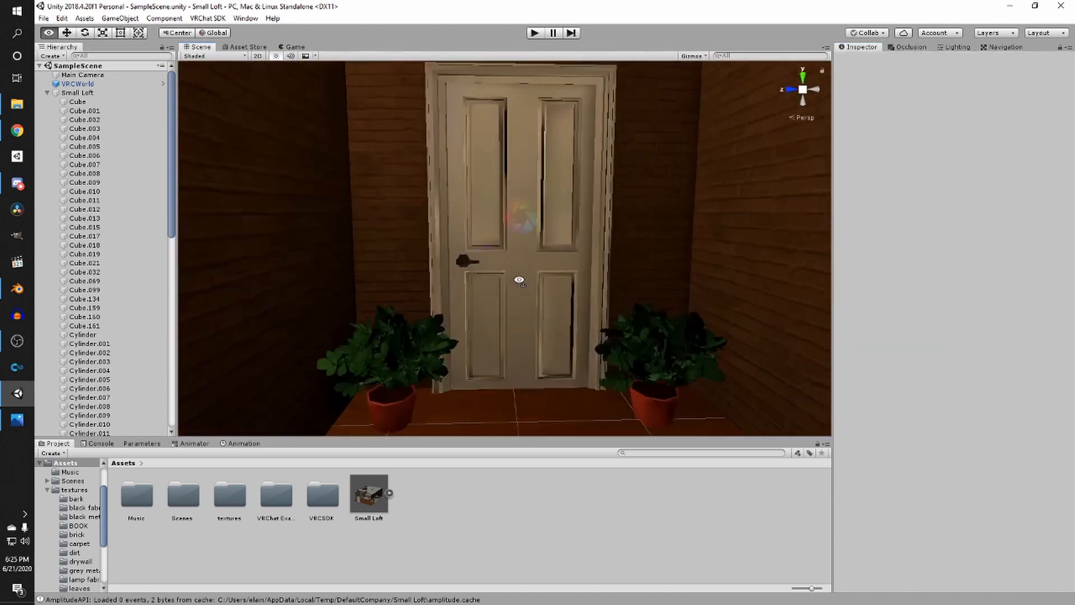
pyautogui.scroll(4, 506, 279)
pyautogui.scroll(-3, 367, 293)
pyautogui.moveTo(367, 293); pyautogui.dragTo(385, 326, button='middle')
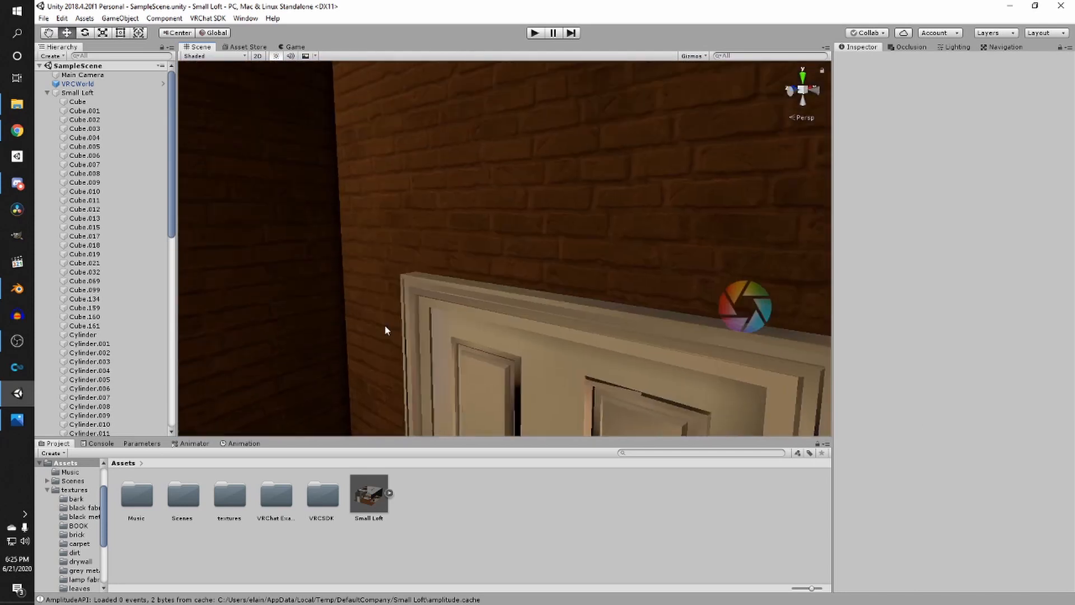
pyautogui.moveTo(431, 327); pyautogui.dragTo(391, 322, button='right')
pyautogui.moveTo(391, 321); pyautogui.dragTo(372, 263, button='middle')
pyautogui.moveTo(418, 298); pyautogui.dragTo(482, 274, button='right')
pyautogui.scroll(-5, 497, 302)
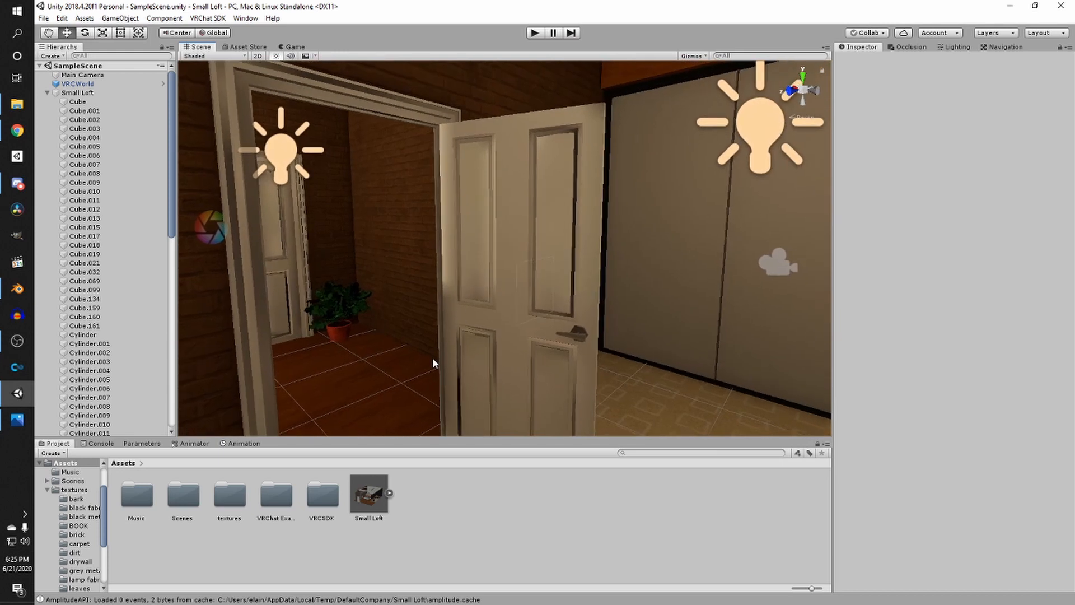
pyautogui.moveTo(425, 359)
pyautogui.mouseDown(button='right')
pyautogui.moveTo(648, 293)
pyautogui.moveTo(734, 288)
pyautogui.moveTo(571, 298)
pyautogui.moveTo(529, 315)
pyautogui.moveTo(688, 307)
pyautogui.moveTo(560, 308)
pyautogui.moveTo(482, 370)
pyautogui.moveTo(412, 350)
pyautogui.mouseUp(button='right')
pyautogui.scroll(3, 420, 387)
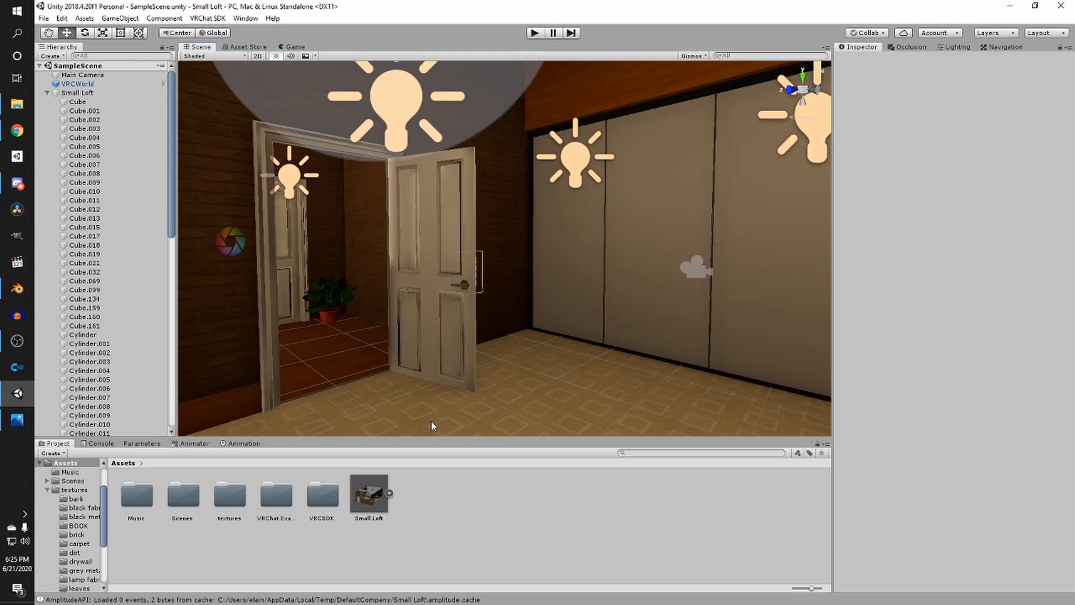
# - Create a new Lightmap Parameters asset in the Assets folder
pyautogui.rightClick(426, 495)
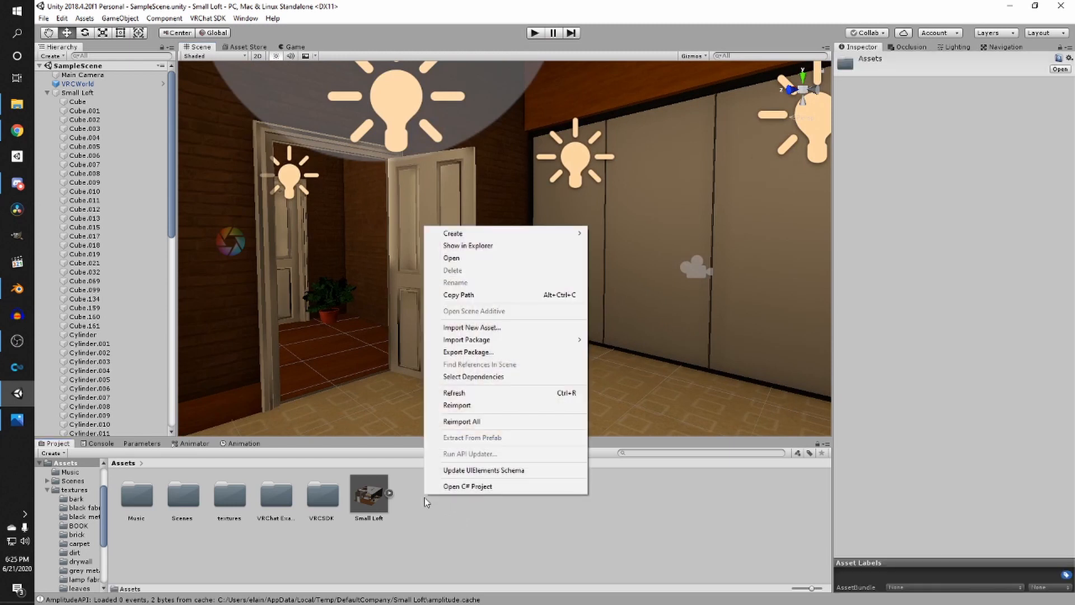
pyautogui.moveTo(497, 238)
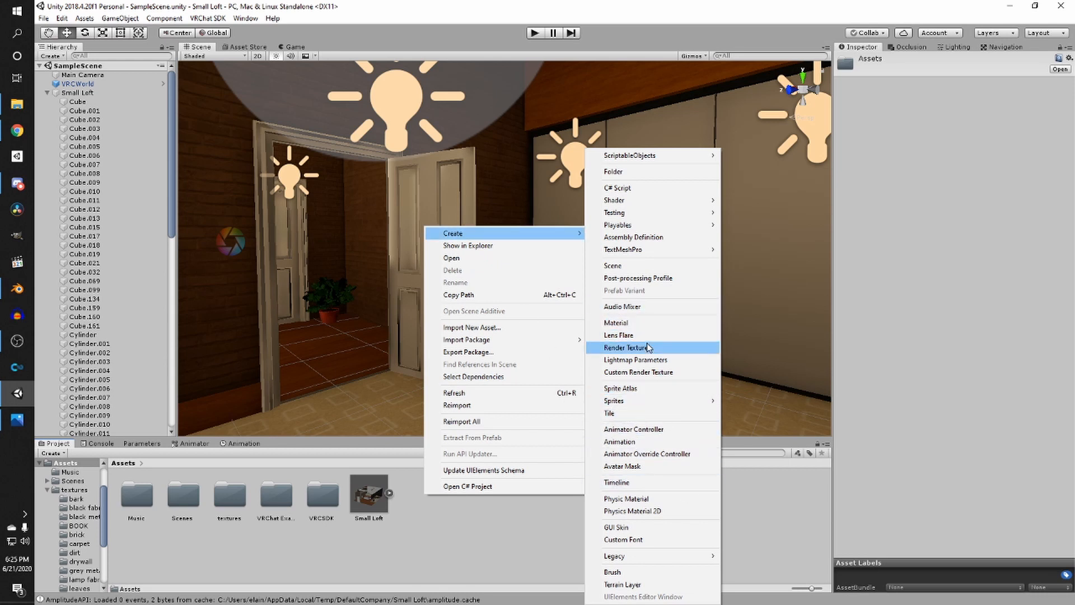
pyautogui.click(626, 360)
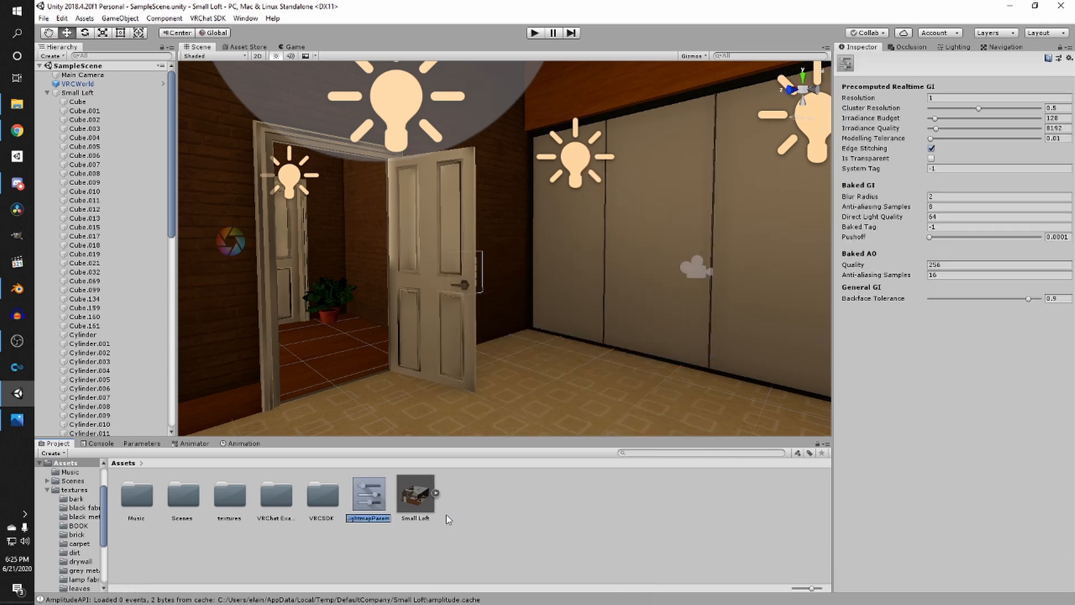
# - Set the new Lightmap Parameters asset's System Tag to 2 and Baked Tag to 2
pyautogui.press('Return')
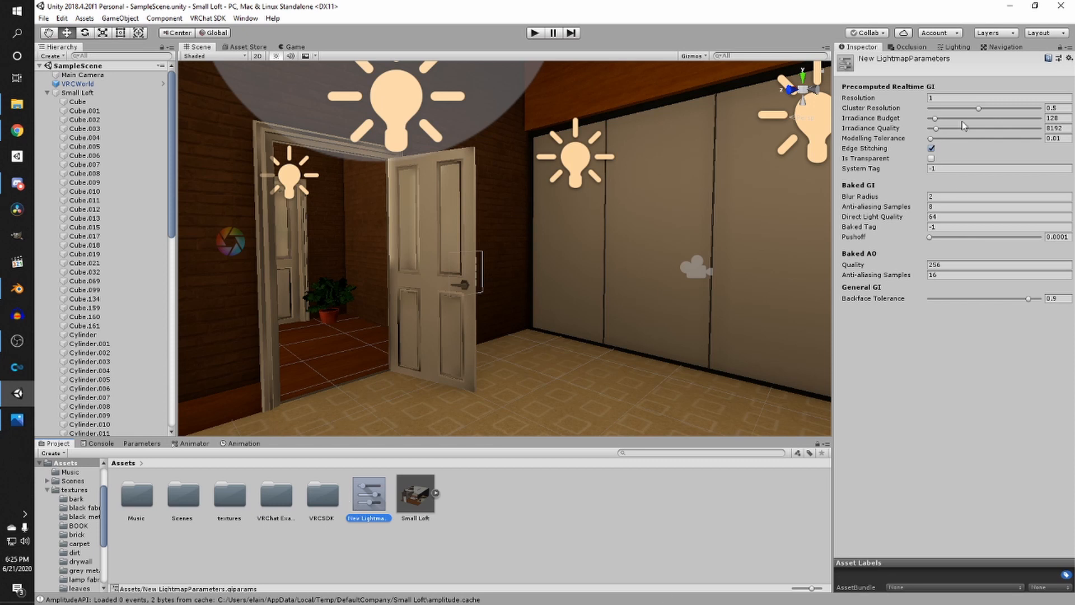
pyautogui.click(945, 168)
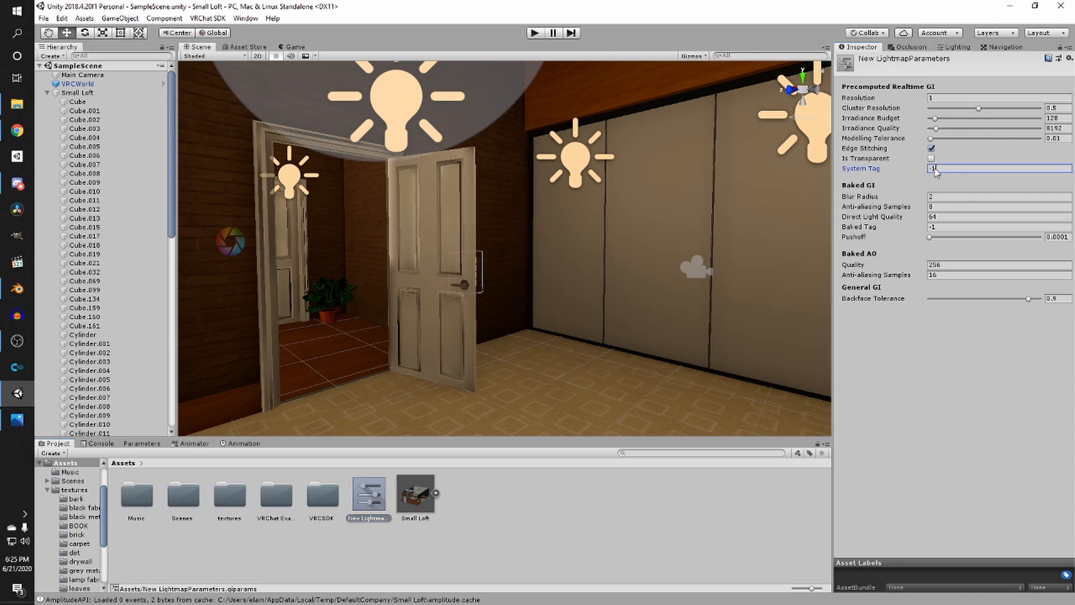
pyautogui.write('2')
pyautogui.press('Return')
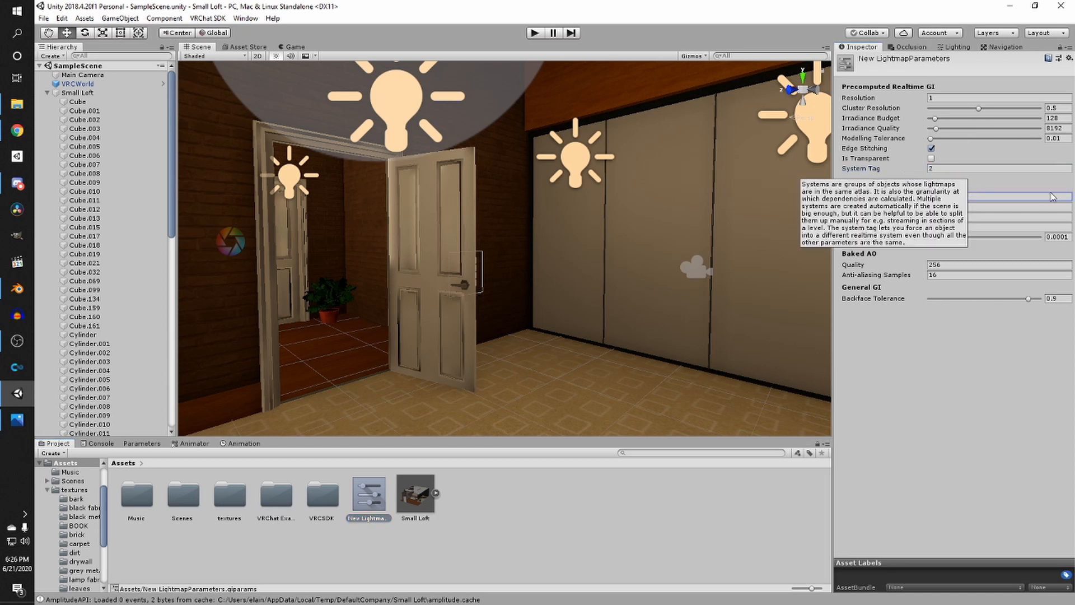
pyautogui.click(952, 228)
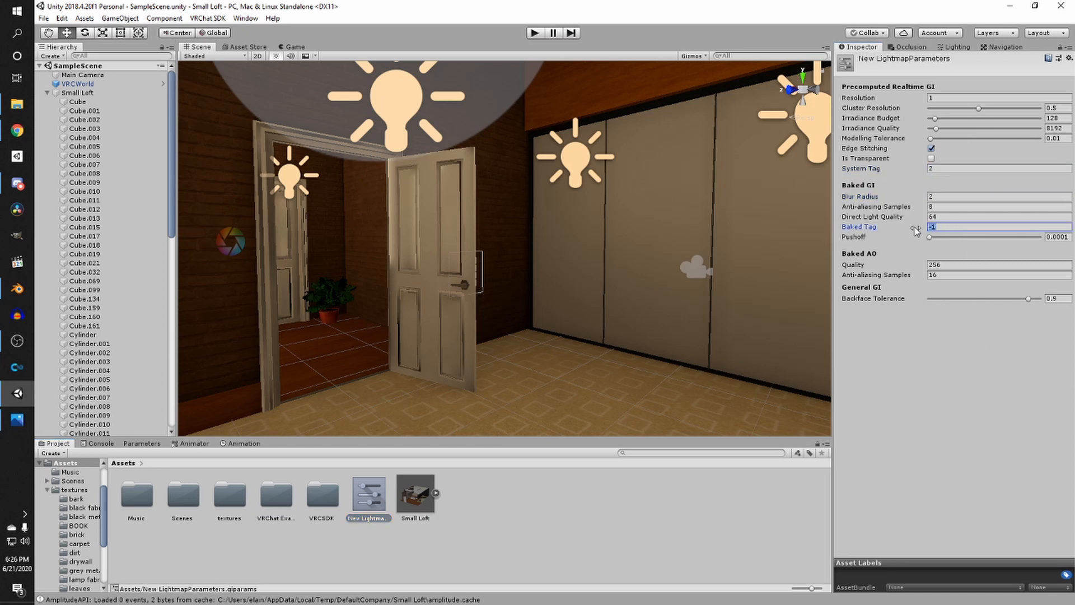
pyautogui.write('2')
# - Look around the doorway and wardrobe walls in the scene view
pyautogui.scroll(-5, 718, 196)
pyautogui.scroll(6, 718, 196)
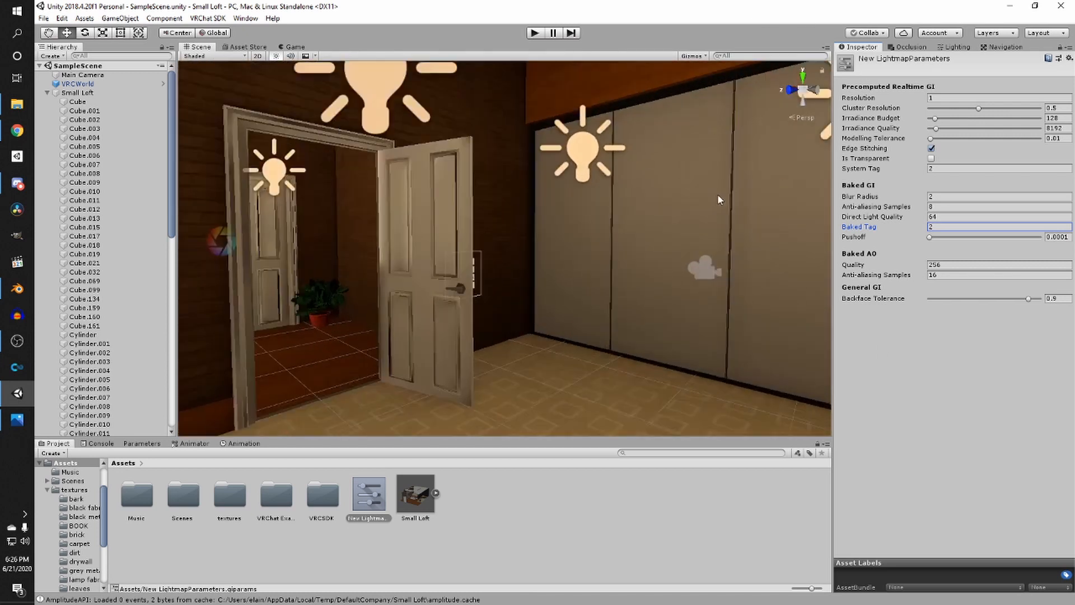
pyautogui.moveTo(718, 196); pyautogui.dragTo(561, 242, button='right')
pyautogui.moveTo(561, 242); pyautogui.dragTo(555, 278, button='middle')
pyautogui.scroll(-3, 554, 279)
pyautogui.scroll(3, 417, 256)
pyautogui.moveTo(416, 255); pyautogui.dragTo(436, 239, button='middle')
pyautogui.moveTo(436, 240); pyautogui.dragTo(561, 234, button='right')
pyautogui.scroll(-4, 559, 236)
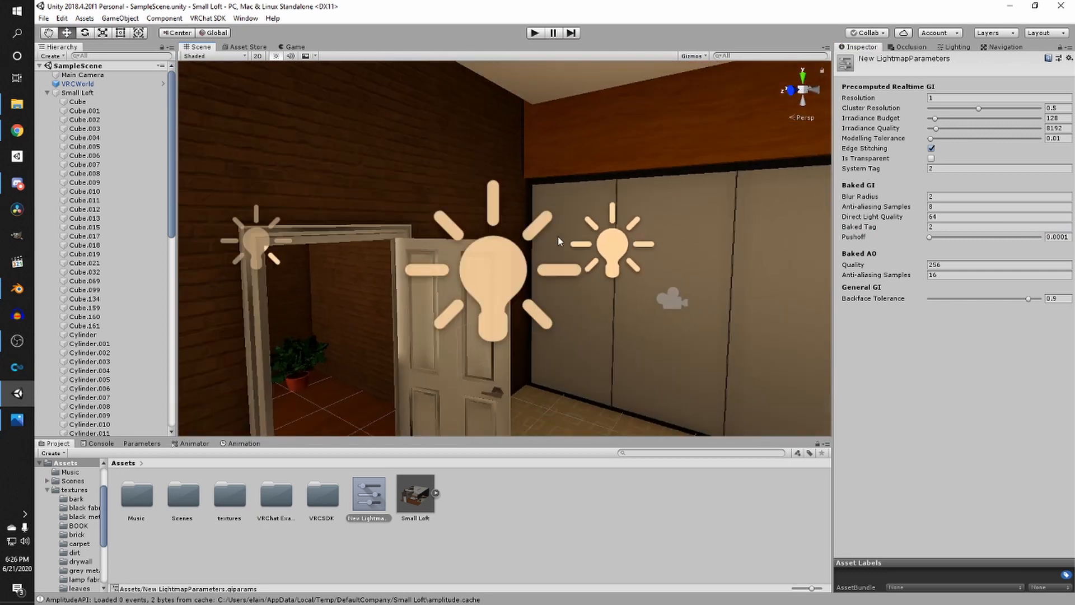
pyautogui.moveTo(528, 246); pyautogui.dragTo(468, 194, button='middle')
pyautogui.scroll(-4, 526, 219)
pyautogui.scroll(5, 522, 185)
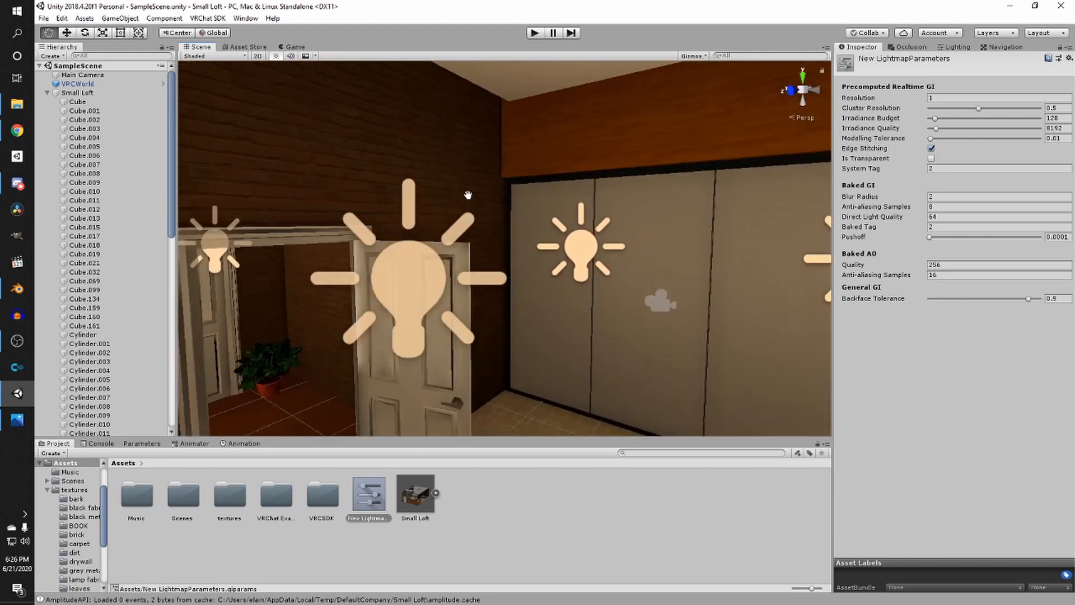
pyautogui.scroll(1, 482, 162)
pyautogui.scroll(-3, 499, 120)
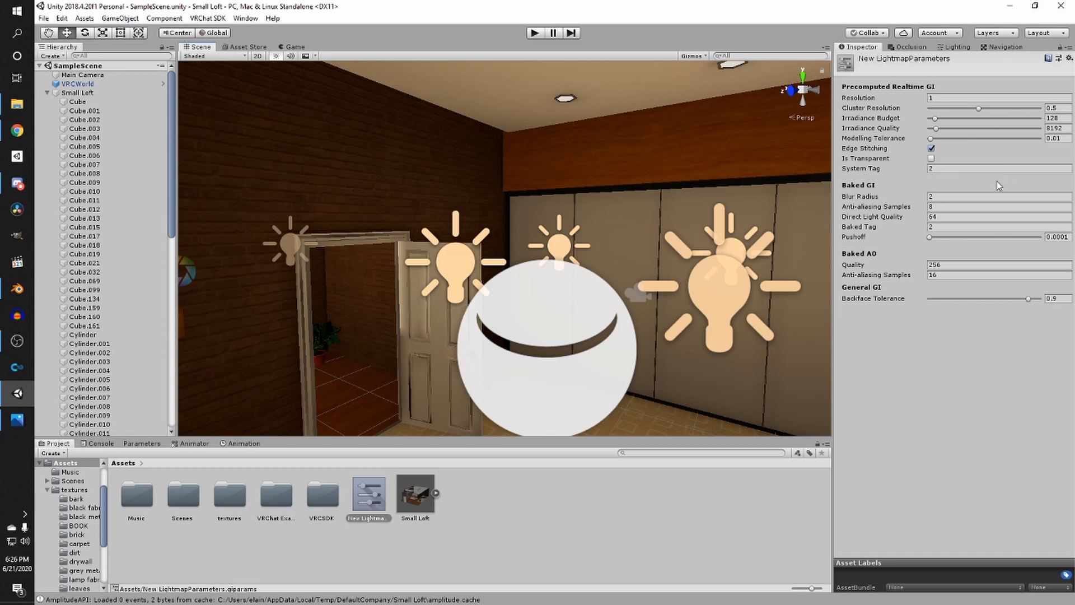
pyautogui.moveTo(676, 225); pyautogui.dragTo(374, 284, button='right')
pyautogui.scroll(3, 386, 281)
pyautogui.moveTo(391, 280); pyautogui.dragTo(648, 379, button='middle')
pyautogui.moveTo(648, 379); pyautogui.dragTo(794, 300, button='right')
pyautogui.moveTo(795, 300); pyautogui.dragTo(663, 287, button='middle')
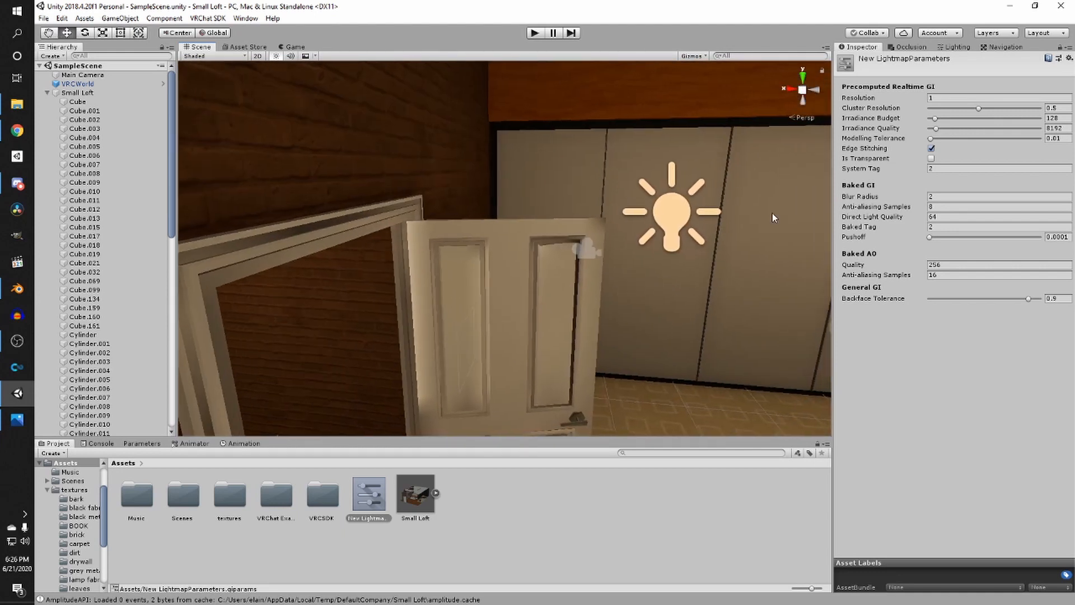
pyautogui.click(955, 47)
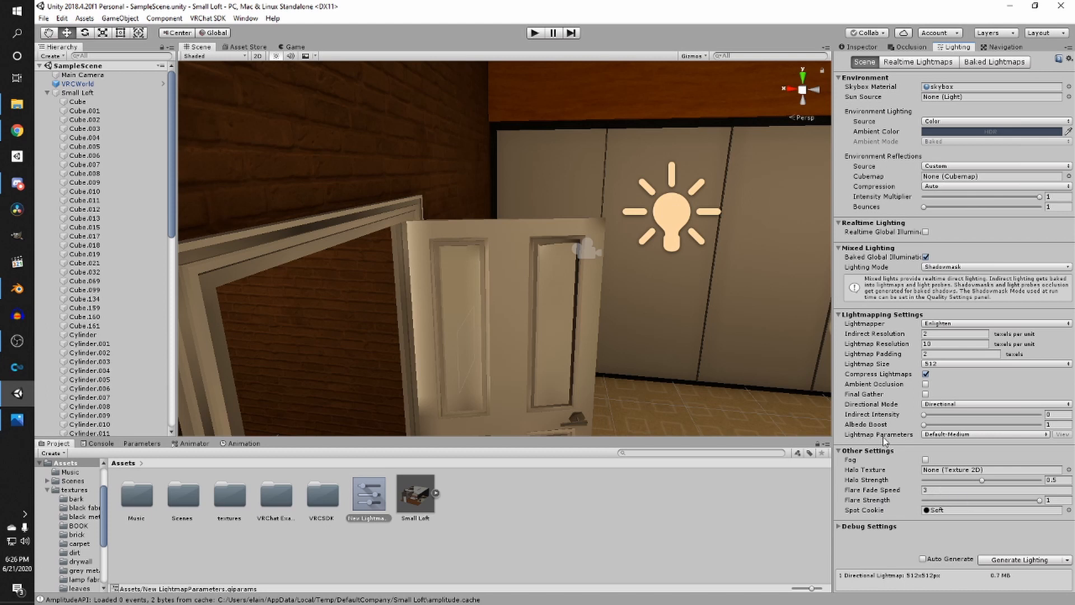
pyautogui.click(952, 434)
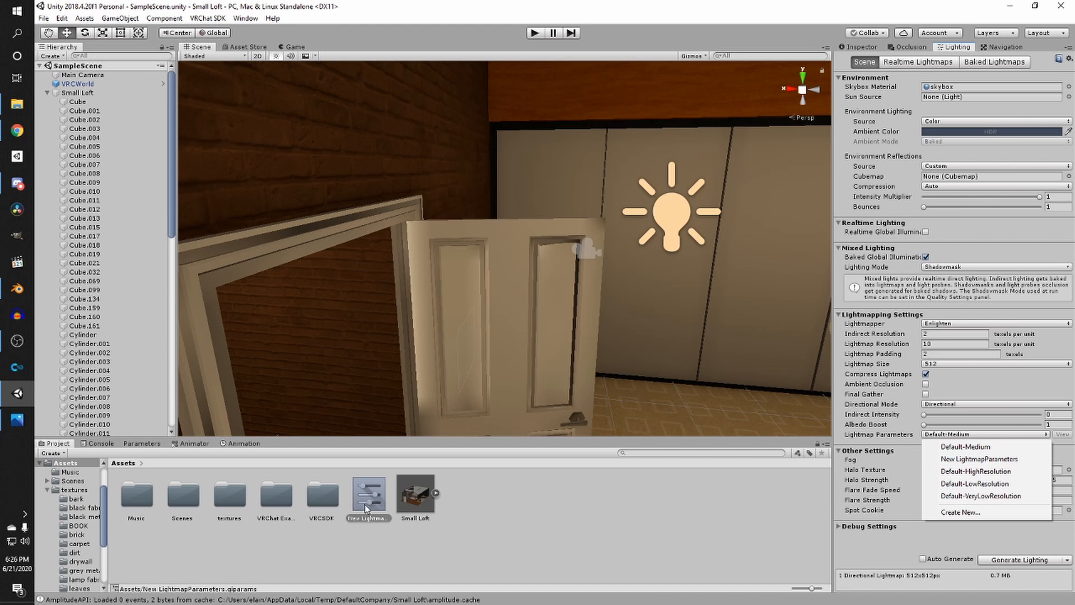
pyautogui.keyDown('alt'); pyautogui.moveTo(519, 338); pyautogui.dragTo(461, 312); pyautogui.keyUp('alt')
# - Look around the loft's stairs, ceiling and bed area in the scene view
pyautogui.scroll(-3, 487, 297)
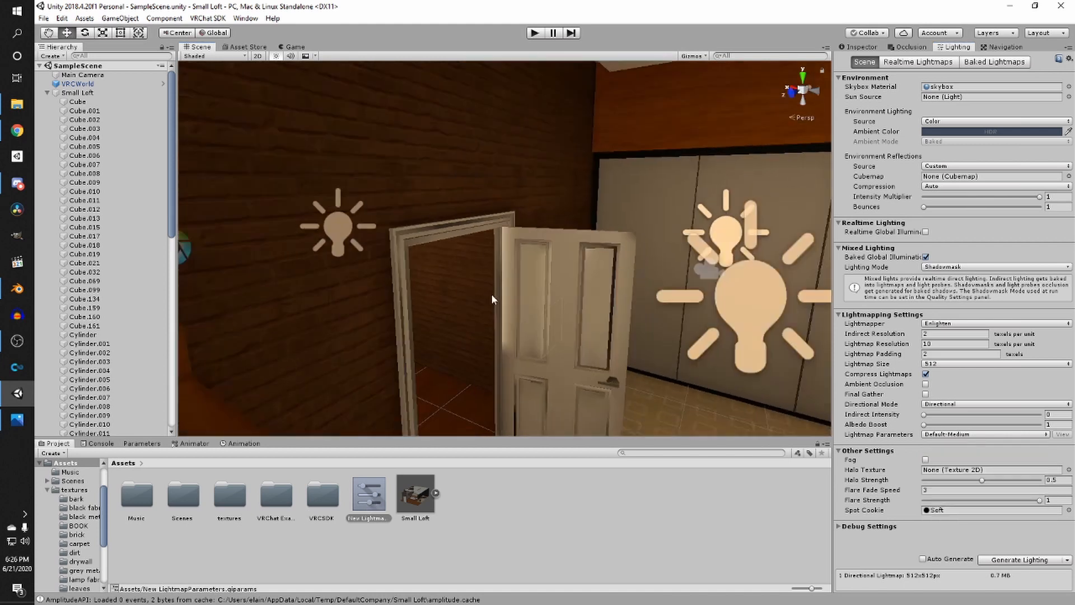
pyautogui.scroll(-3, 492, 295)
pyautogui.moveTo(492, 295); pyautogui.dragTo(358, 303, button='right')
pyautogui.moveTo(507, 279); pyautogui.dragTo(275, 273, button='right')
pyautogui.moveTo(560, 168); pyautogui.dragTo(789, 193, button='right')
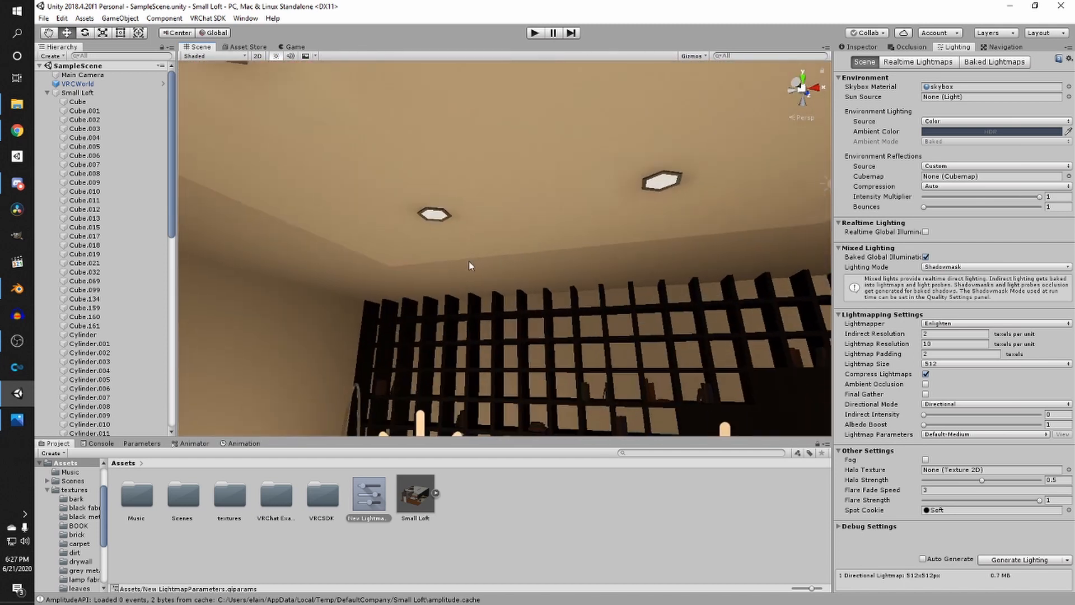
pyautogui.moveTo(468, 261); pyautogui.dragTo(426, 330, button='right')
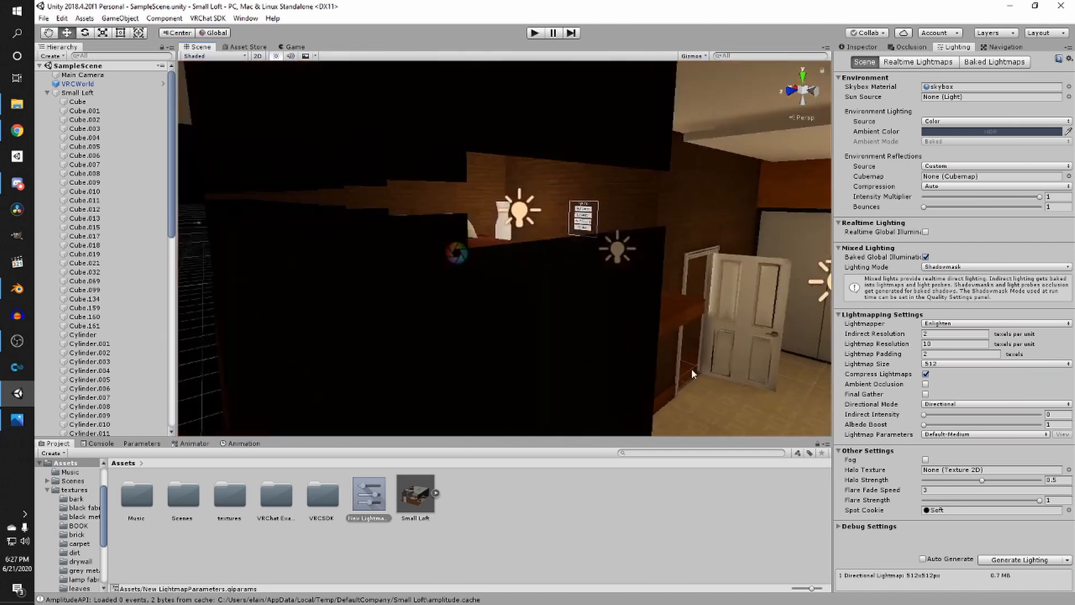
pyautogui.scroll(3, 627, 336)
pyautogui.moveTo(568, 300); pyautogui.dragTo(465, 282, button='right')
pyautogui.scroll(3, 465, 282)
pyautogui.moveTo(465, 282)
pyautogui.mouseDown(button='middle')
pyautogui.moveTo(360, 336)
pyautogui.moveTo(458, 284)
pyautogui.mouseUp(button='middle')
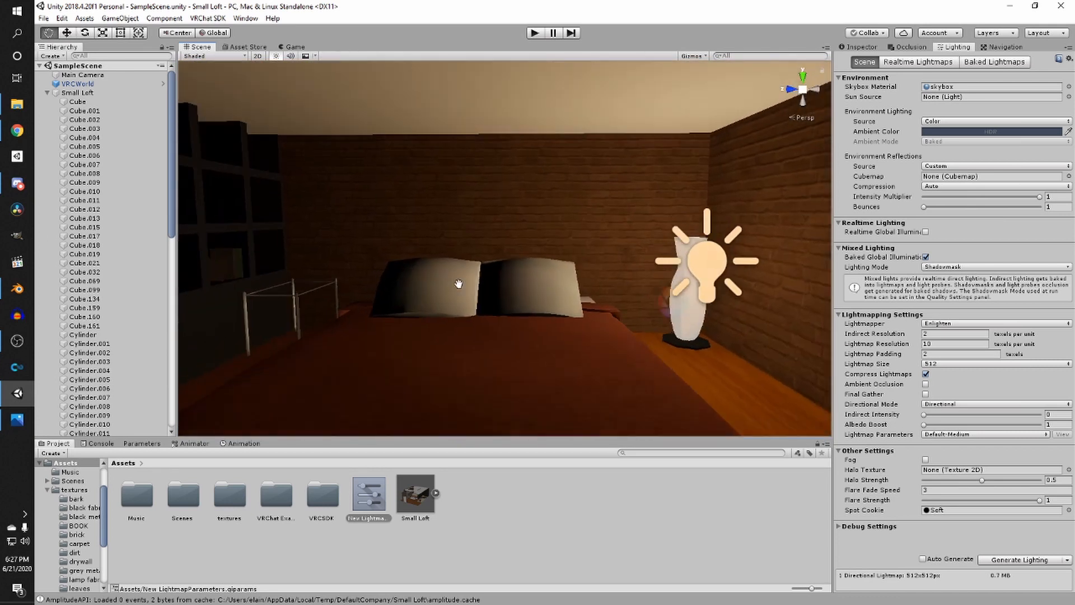
# - Compare the reference studio apartment photo with the loft around the doorway
pyautogui.click(17, 419)
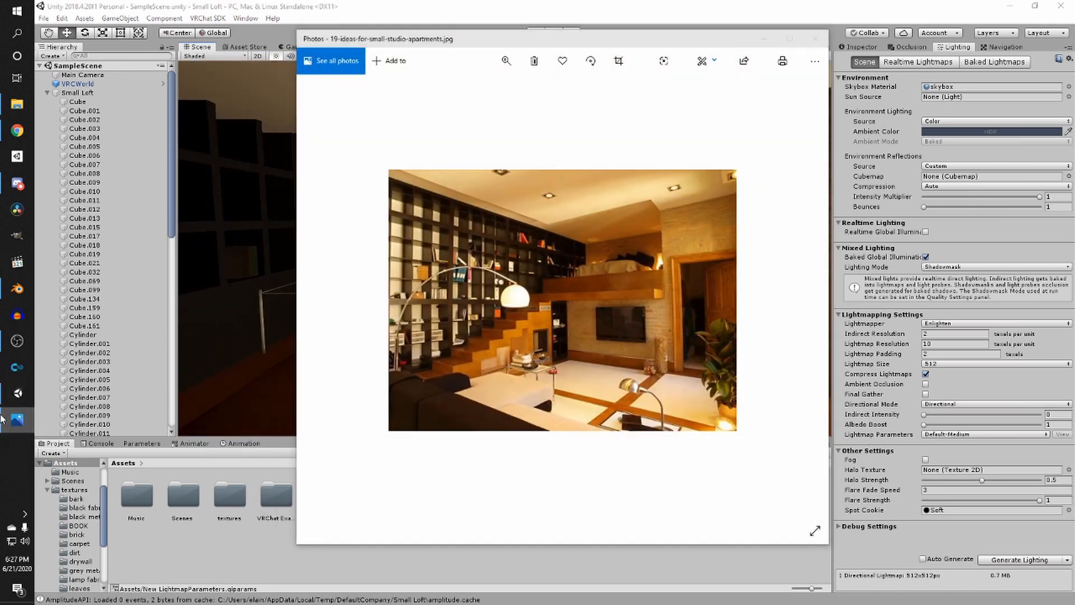
pyautogui.click(2, 419)
pyautogui.scroll(-3, 336, 246)
pyautogui.moveTo(379, 295); pyautogui.dragTo(305, 252, button='right')
pyautogui.moveTo(304, 252); pyautogui.dragTo(523, 291, button='middle')
pyautogui.moveTo(523, 291); pyautogui.dragTo(552, 297, button='right')
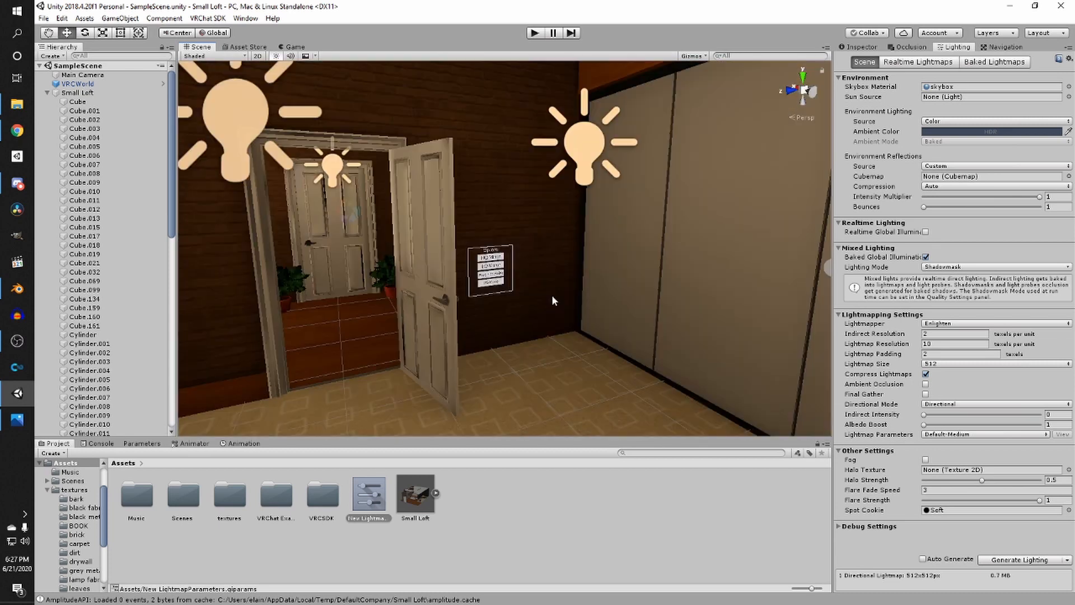
# - Bake occlusion culling for the scene with the default parameters
pyautogui.click(910, 48)
pyautogui.moveTo(639, 145); pyautogui.dragTo(409, 201, button='right')
pyautogui.scroll(-3, 493, 179)
pyautogui.scroll(-3, 348, 218)
pyautogui.moveTo(348, 219); pyautogui.dragTo(394, 238, button='middle')
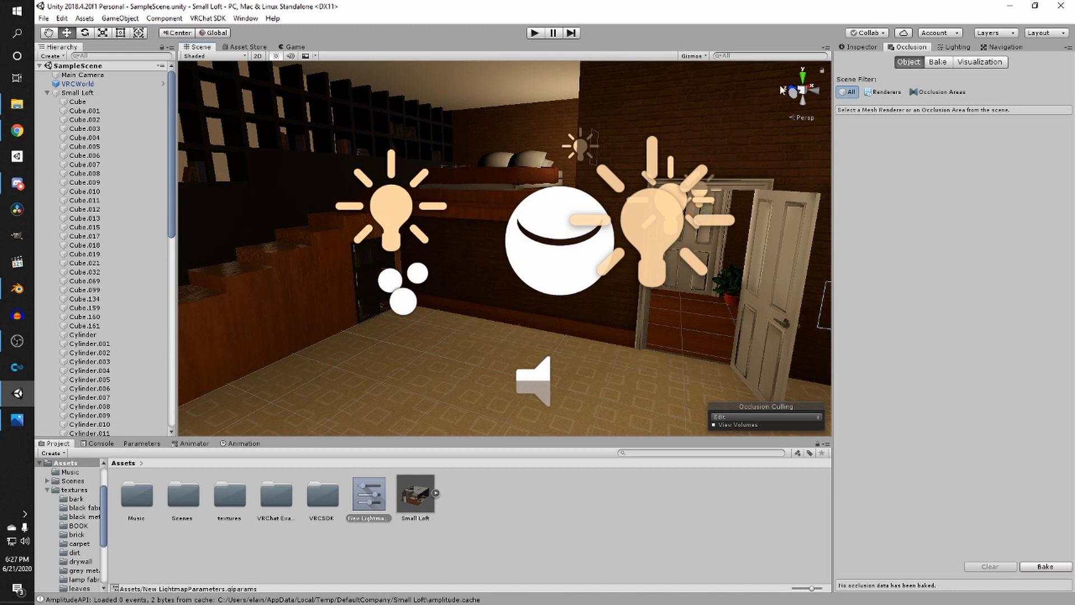
pyautogui.click(930, 66)
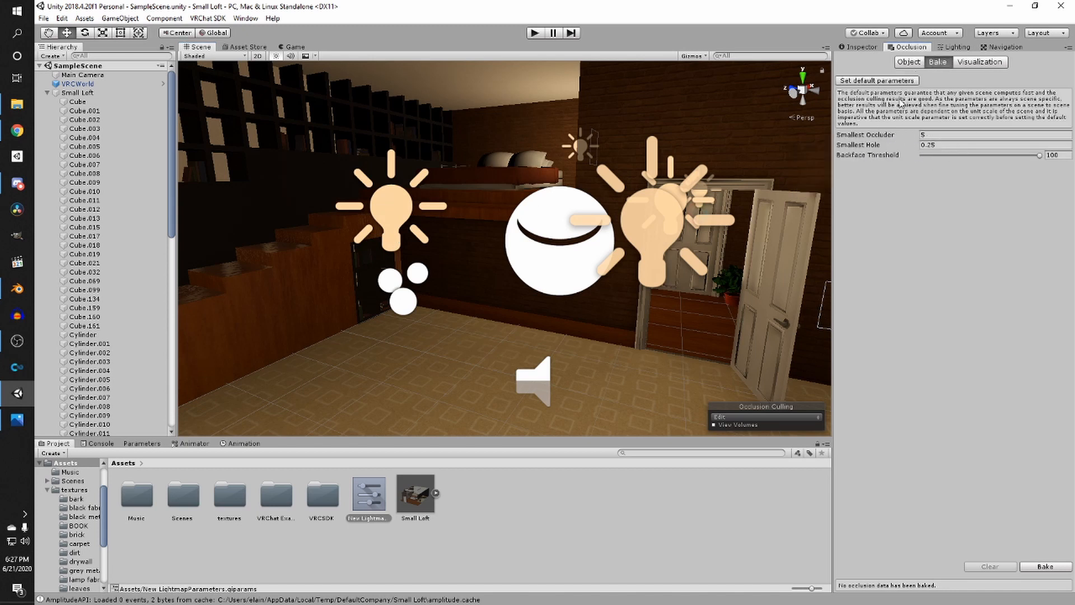
pyautogui.click(1038, 566)
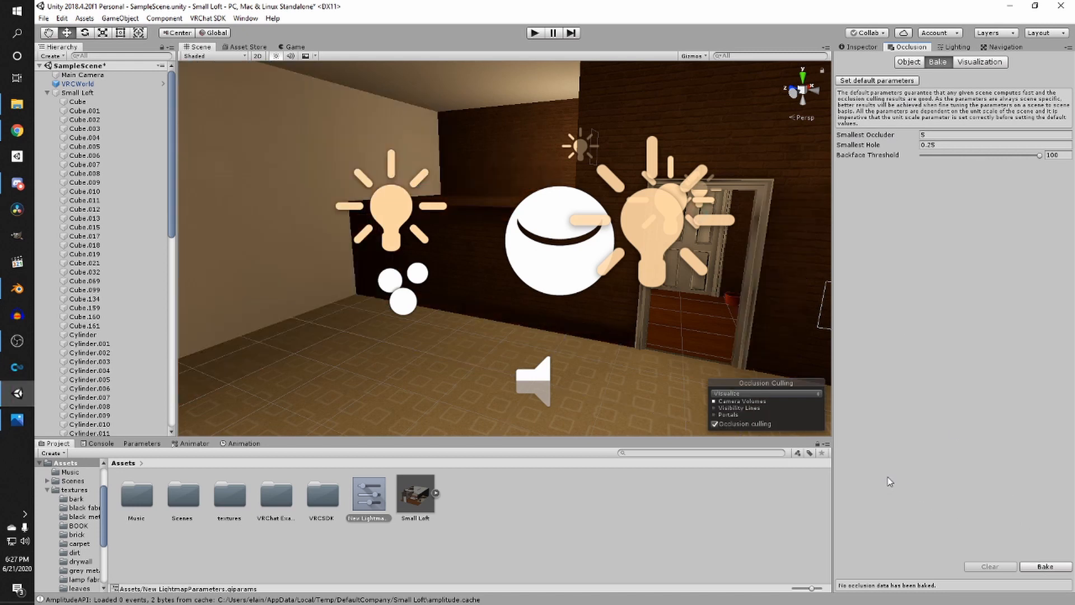
# - Select the Main Camera and rotate it to check the occlusion culling visualization
pyautogui.moveTo(488, 297); pyautogui.dragTo(428, 276, button='right')
pyautogui.scroll(-3, 434, 308)
pyautogui.scroll(2, 435, 306)
pyautogui.scroll(-3, 567, 323)
pyautogui.scroll(-3, 554, 363)
pyautogui.scroll(-5, 558, 342)
pyautogui.click(580, 221)
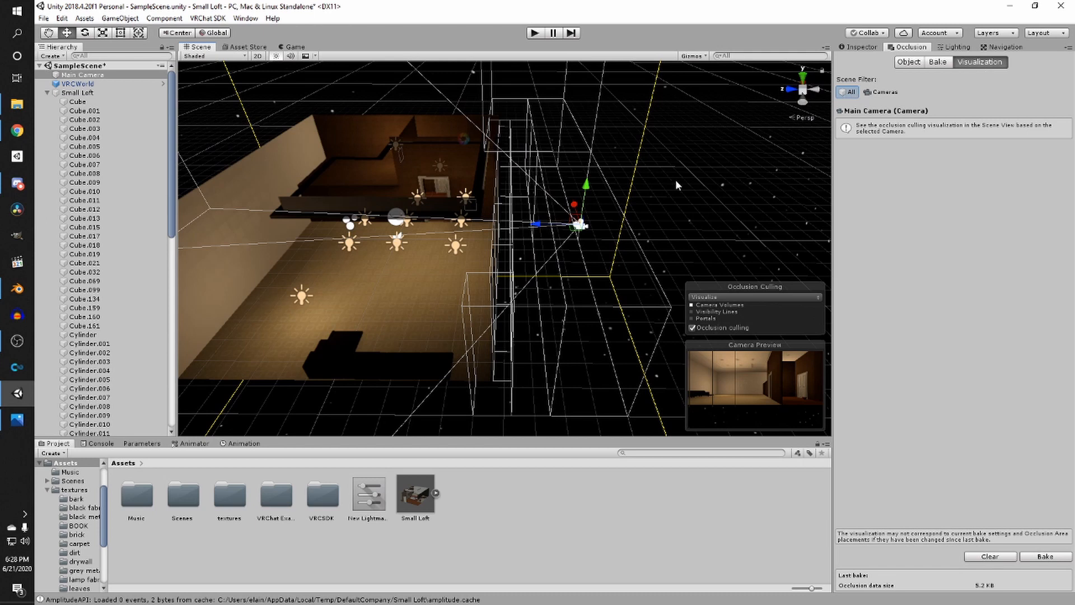
pyautogui.moveTo(538, 230); pyautogui.dragTo(451, 214)
pyautogui.moveTo(453, 256); pyautogui.dragTo(290, 340)
pyautogui.press('e')
pyautogui.moveTo(404, 283); pyautogui.dragTo(286, 291)
pyautogui.moveTo(419, 274); pyautogui.dragTo(231, 312)
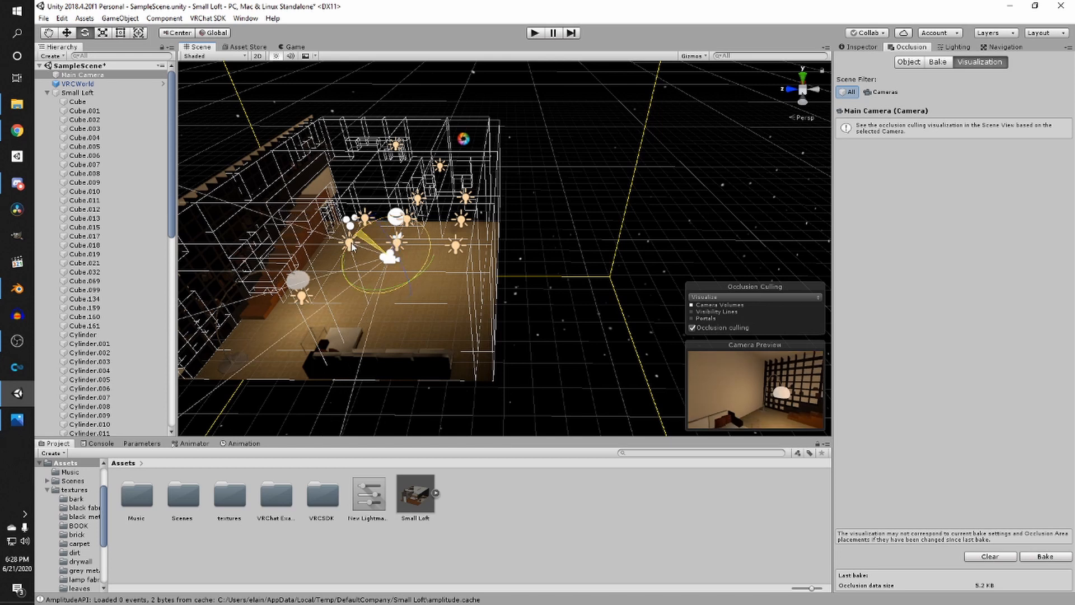
pyautogui.moveTo(369, 293); pyautogui.dragTo(440, 233)
pyautogui.click(877, 48)
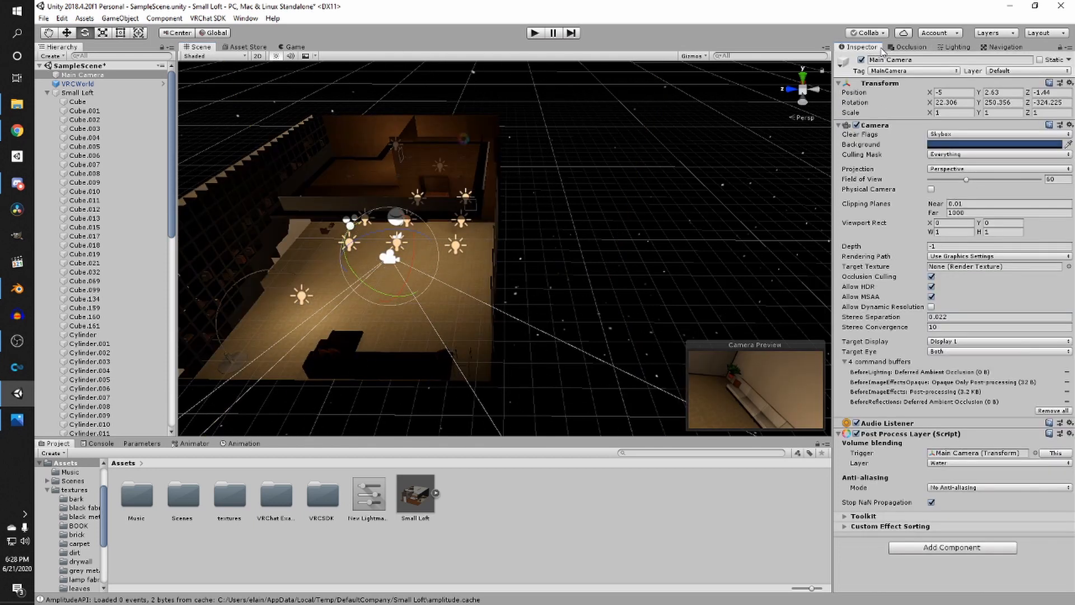
# - Save the scene
pyautogui.moveTo(608, 238); pyautogui.dragTo(583, 234, button='right')
pyautogui.scroll(4, 583, 235)
pyautogui.moveTo(583, 235); pyautogui.dragTo(639, 212, button='middle')
pyautogui.moveTo(641, 217); pyautogui.dragTo(633, 196, button='right')
pyautogui.scroll(4, 633, 196)
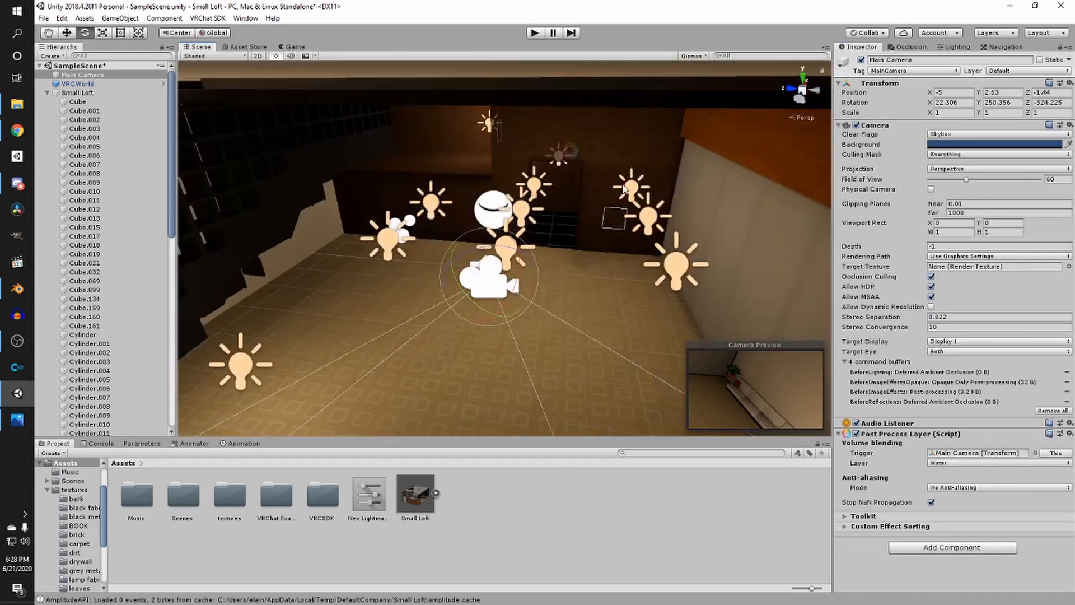
pyautogui.moveTo(627, 196); pyautogui.dragTo(549, 322, button='middle')
pyautogui.click(531, 146)
pyautogui.moveTo(491, 222); pyautogui.dragTo(542, 121, button='middle')
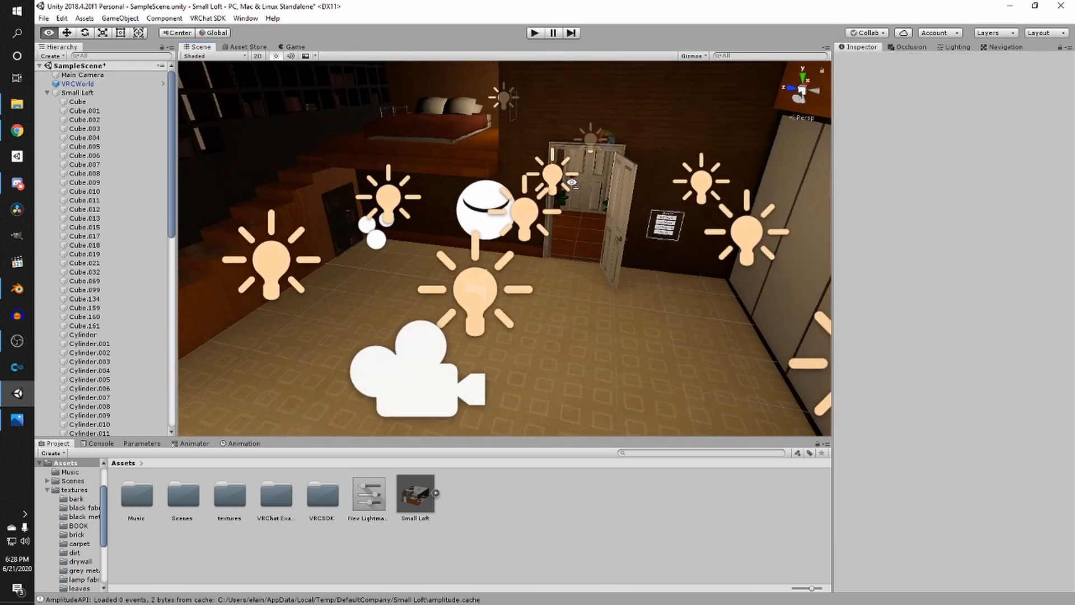
pyautogui.scroll(4, 542, 206)
pyautogui.hotkey('ctrl', 's')
# - Open the VRChat SDK control panel and start Build & Publish for Windows from the Builder
pyautogui.moveTo(661, 238); pyautogui.dragTo(666, 213, button='right')
pyautogui.click(208, 18)
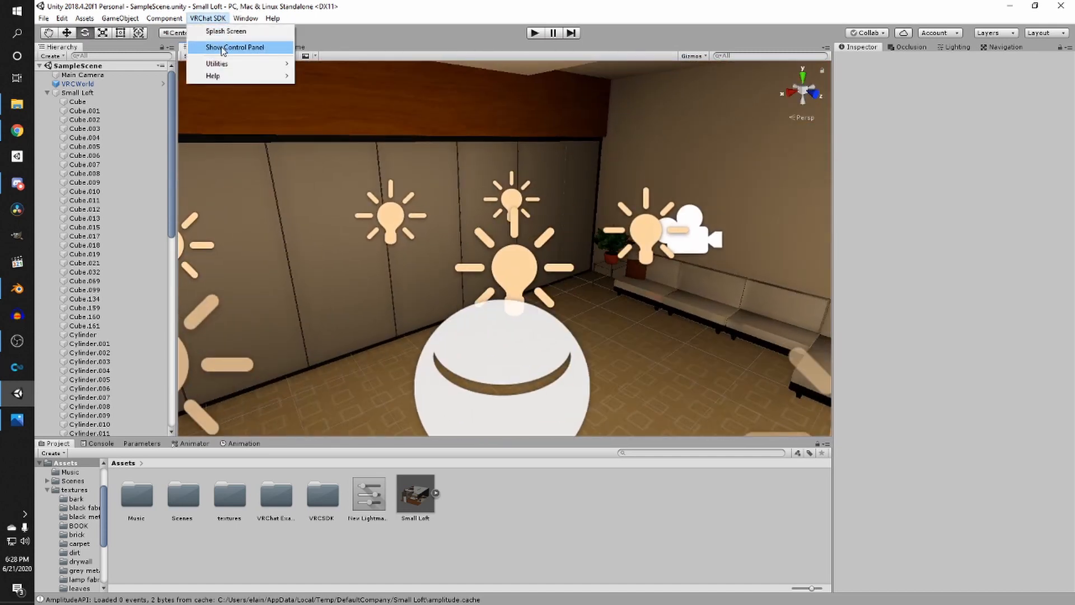
pyautogui.click(223, 49)
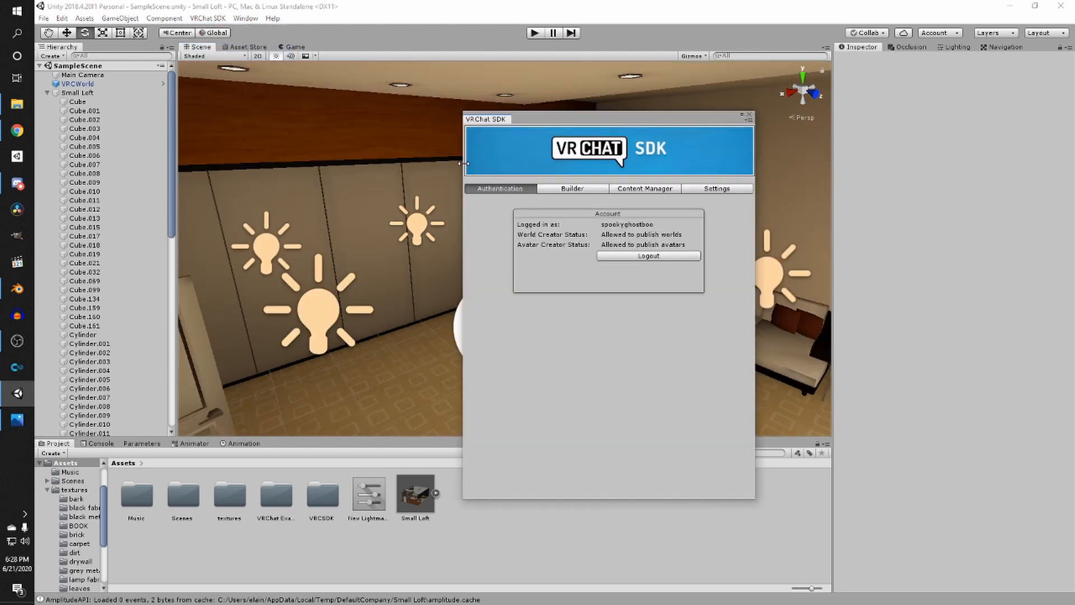
pyautogui.click(576, 189)
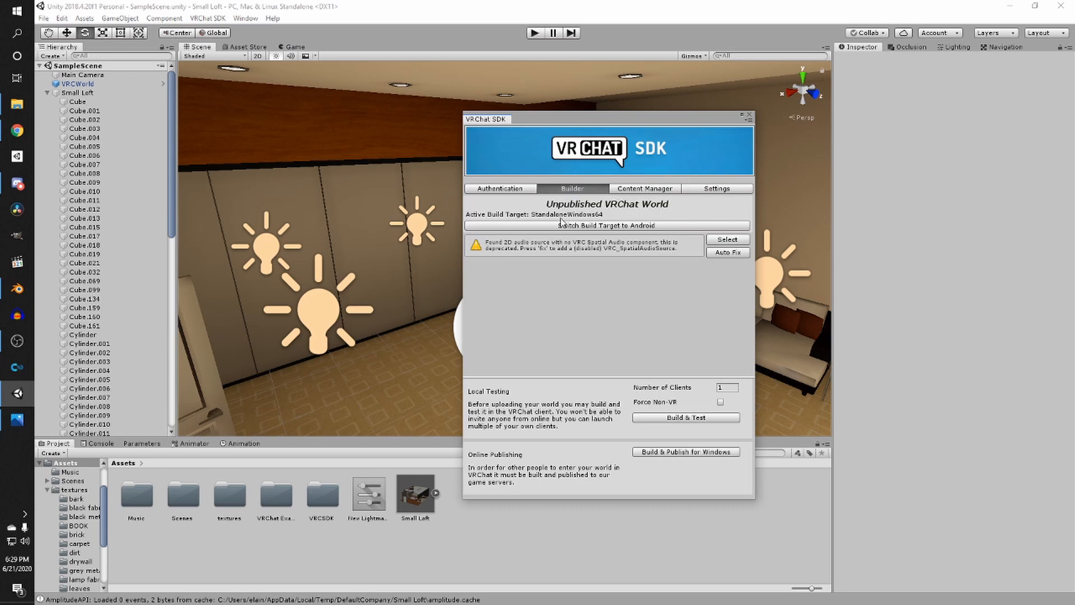
pyautogui.click(659, 453)
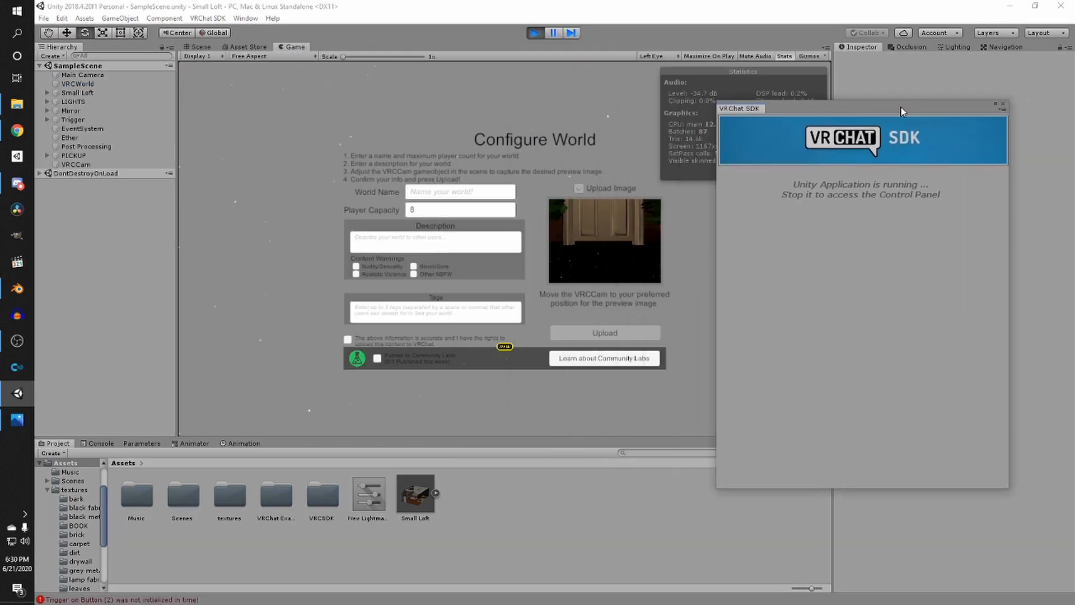
# - Name the world "Loft apartment thingy tutorial" and tick the content rights confirmation
pyautogui.moveTo(801, 116); pyautogui.dragTo(865, 141)
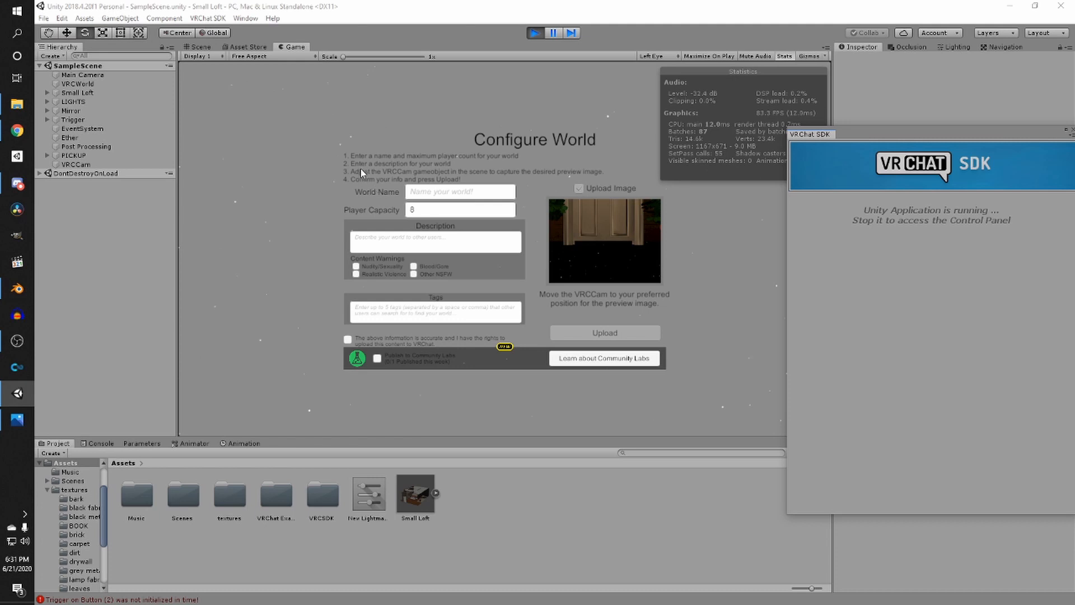
pyautogui.click(468, 190)
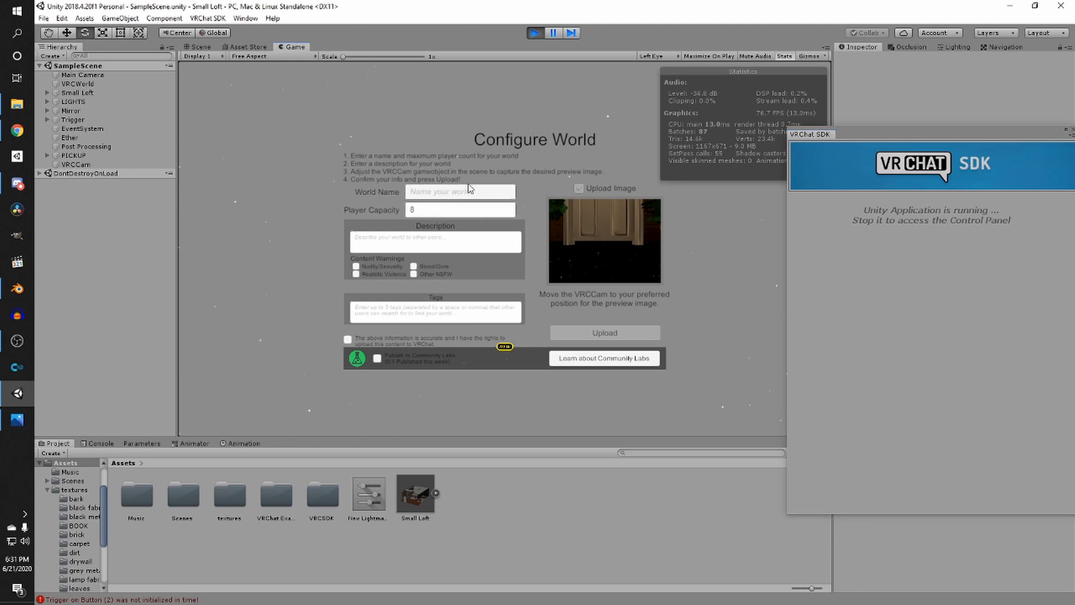
pyautogui.write('Lo')
pyautogui.write('ft apartment thingy tutorial')
pyautogui.click(347, 340)
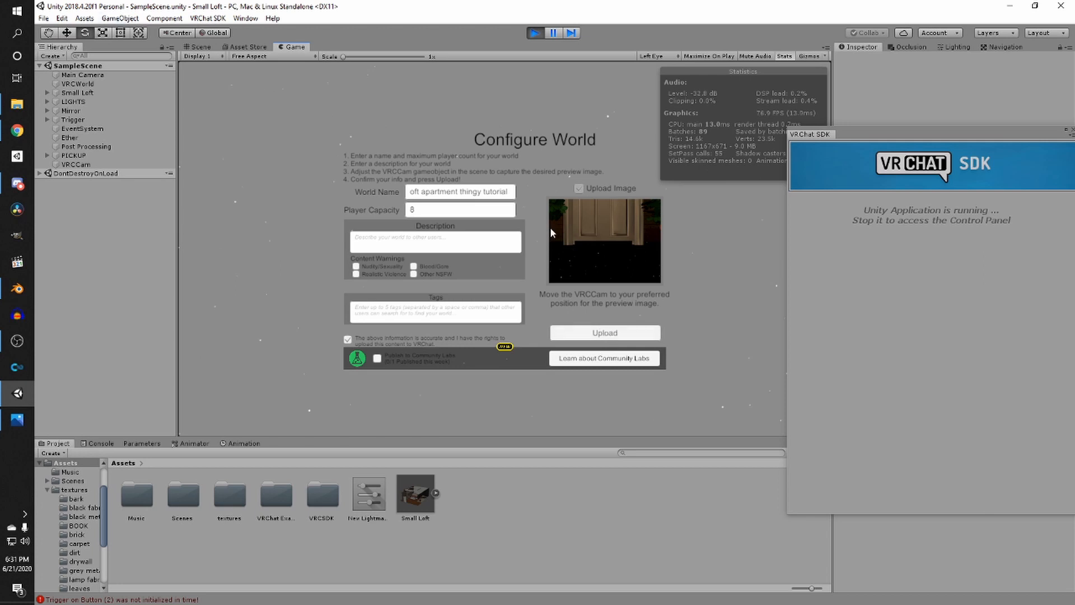
pyautogui.click(198, 47)
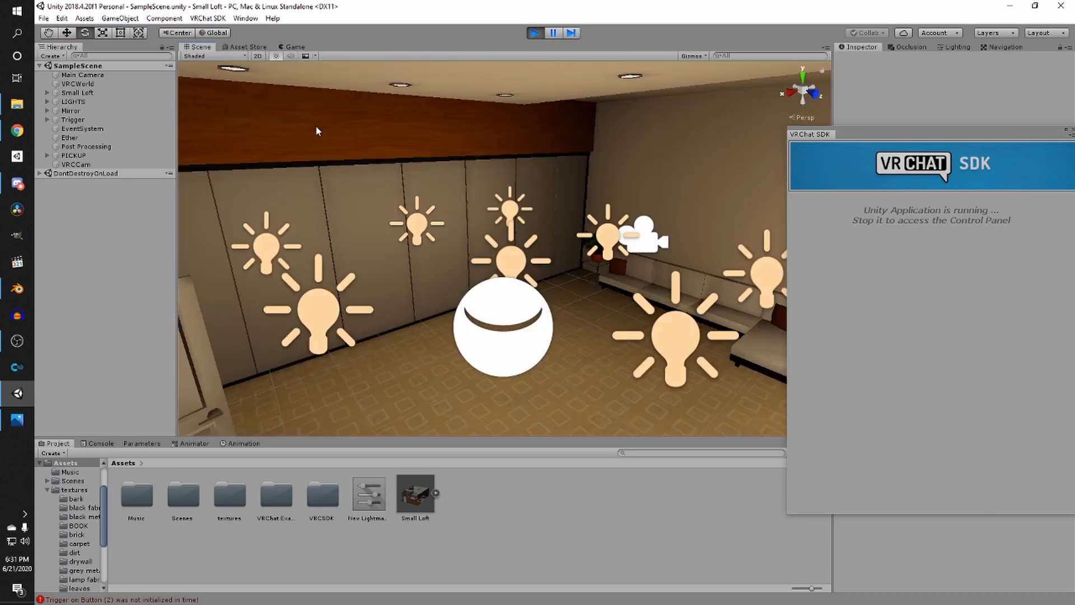
pyautogui.click(293, 47)
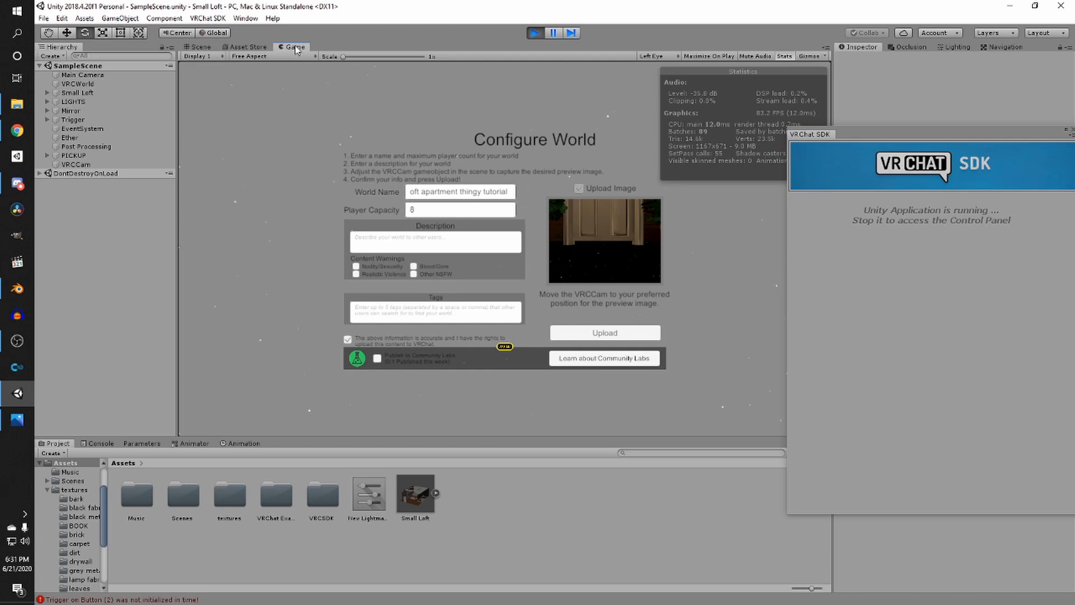
pyautogui.click(201, 47)
pyautogui.click(17, 341)
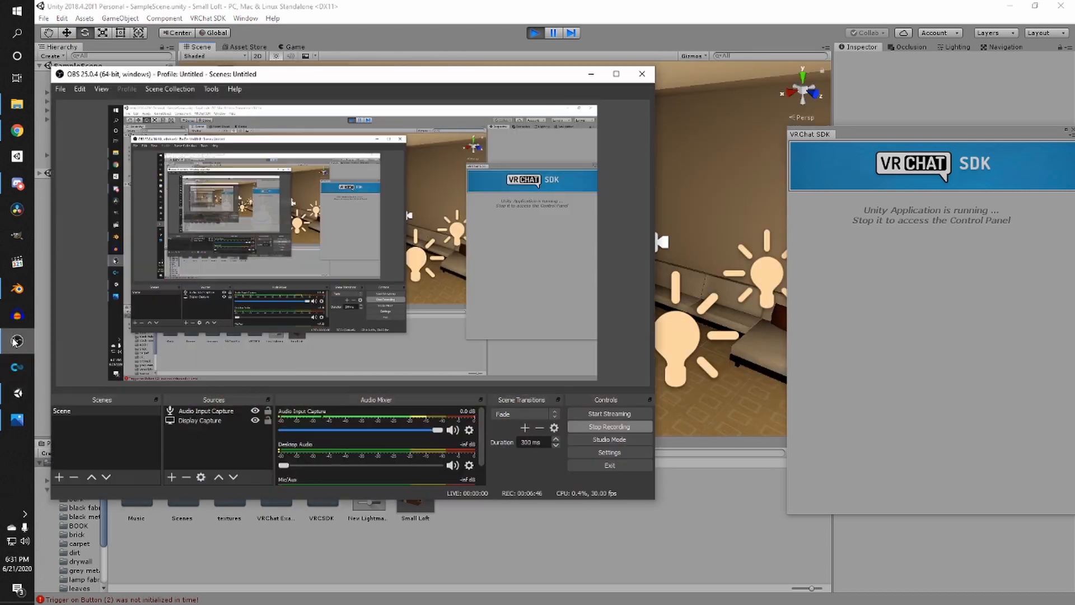
pyautogui.moveTo(290, 465); pyautogui.dragTo(342, 465)
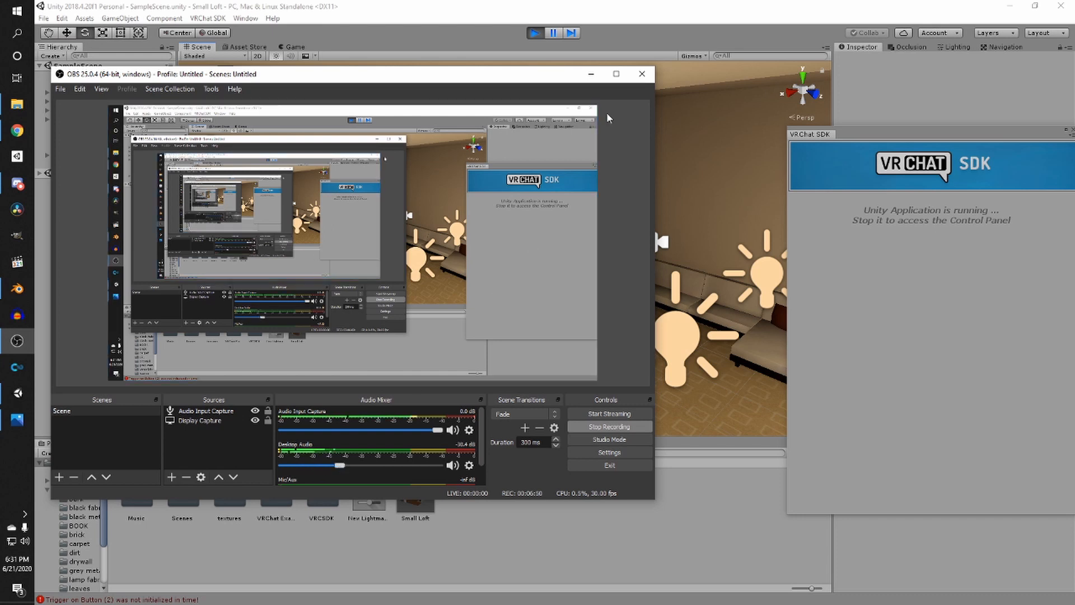
pyautogui.click(591, 74)
# - Check the world's preview image in the Game view, then return to the Scene view
pyautogui.moveTo(518, 256); pyautogui.dragTo(368, 266, button='right')
pyautogui.scroll(-5, 550, 301)
pyautogui.moveTo(550, 302); pyautogui.dragTo(439, 260, button='right')
pyautogui.scroll(4, 543, 292)
pyautogui.click(297, 48)
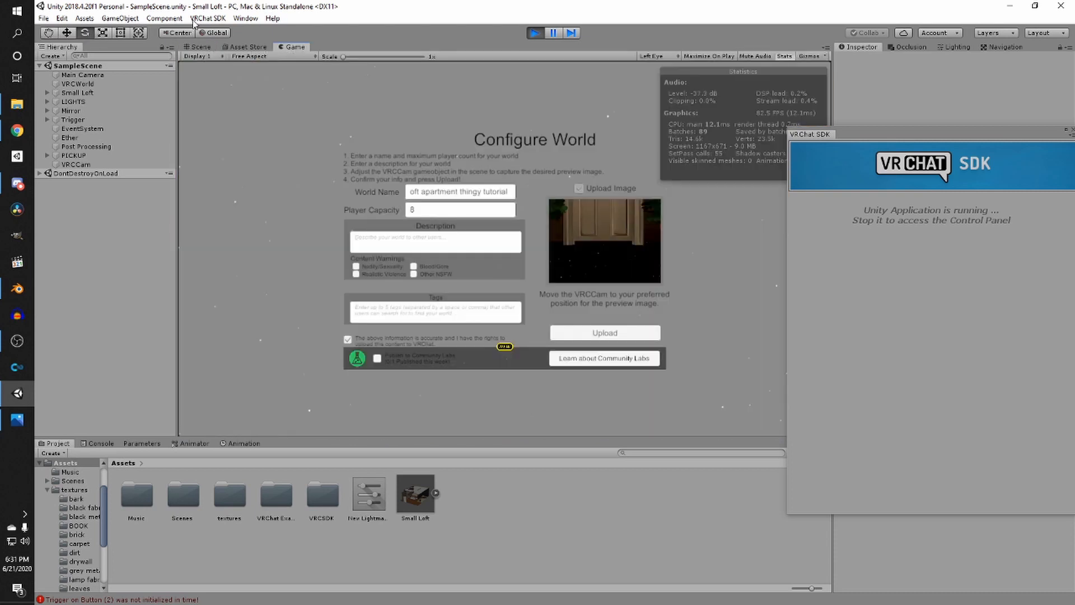
pyautogui.click(203, 47)
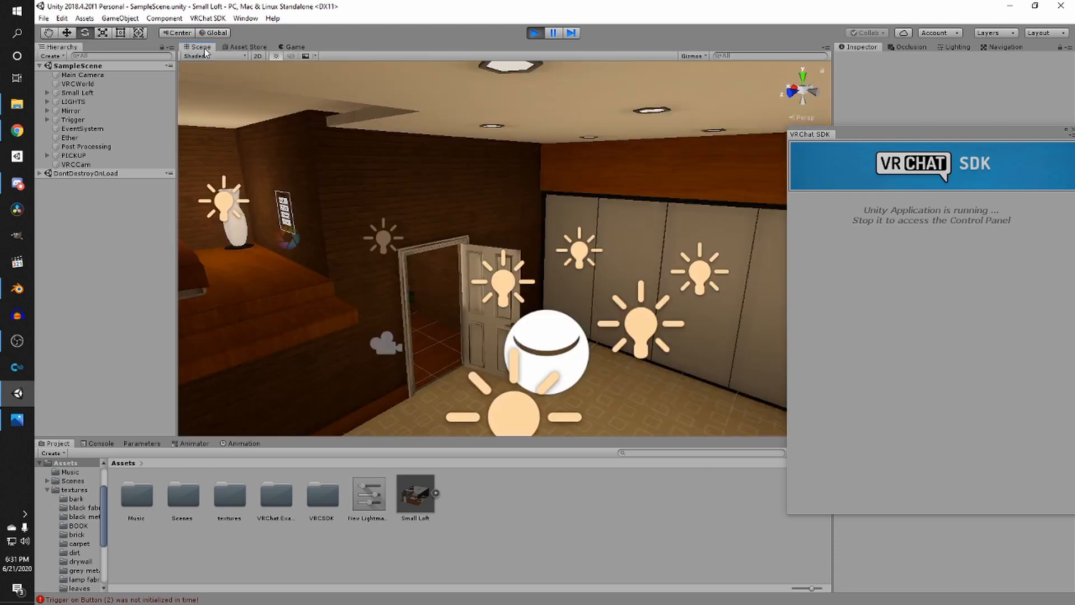
# - Select the VRCCam and move it across the loft floor toward the middle of the room
pyautogui.click(69, 166)
pyautogui.press('f')
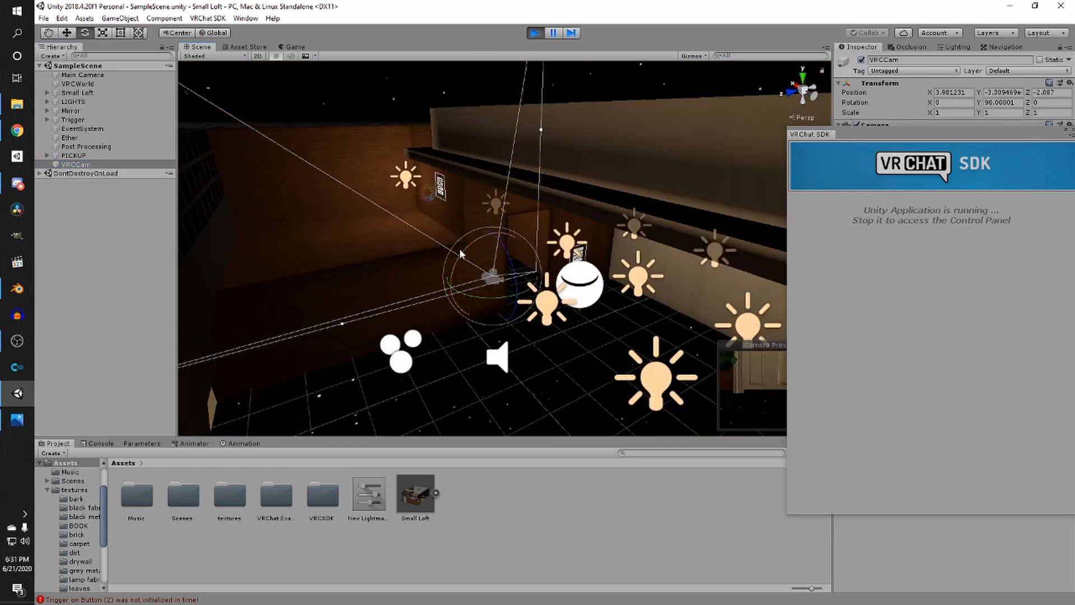
pyautogui.scroll(4, 481, 260)
pyautogui.moveTo(480, 268); pyautogui.dragTo(622, 382)
pyautogui.moveTo(594, 358); pyautogui.dragTo(610, 381, button='right')
pyautogui.scroll(-2, 610, 377)
pyautogui.moveTo(592, 363); pyautogui.dragTo(553, 391)
pyautogui.moveTo(585, 336); pyautogui.dragTo(575, 288)
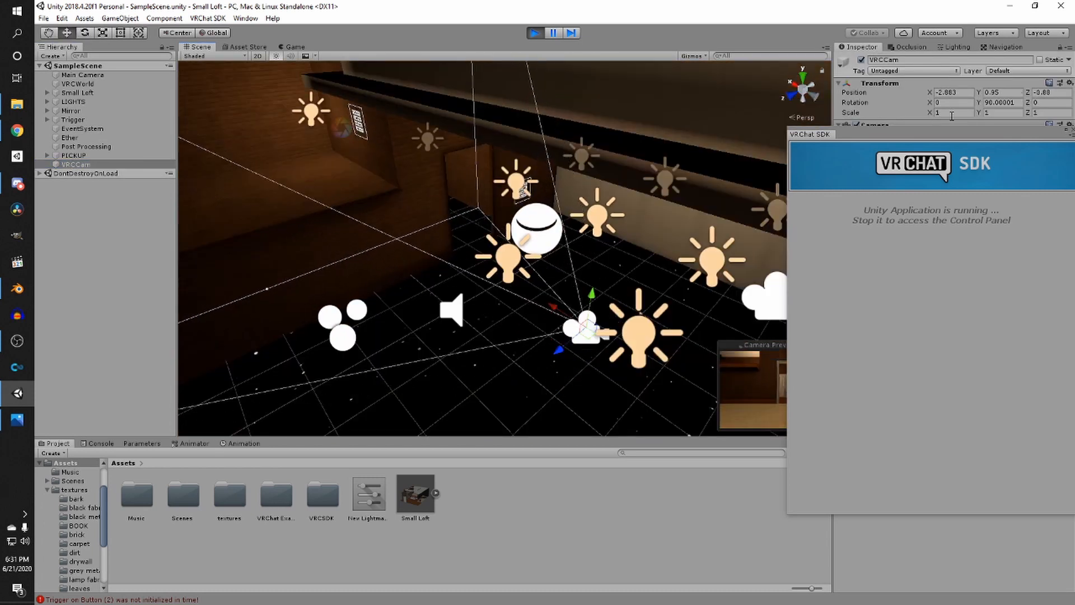
pyautogui.moveTo(936, 137); pyautogui.dragTo(839, 476)
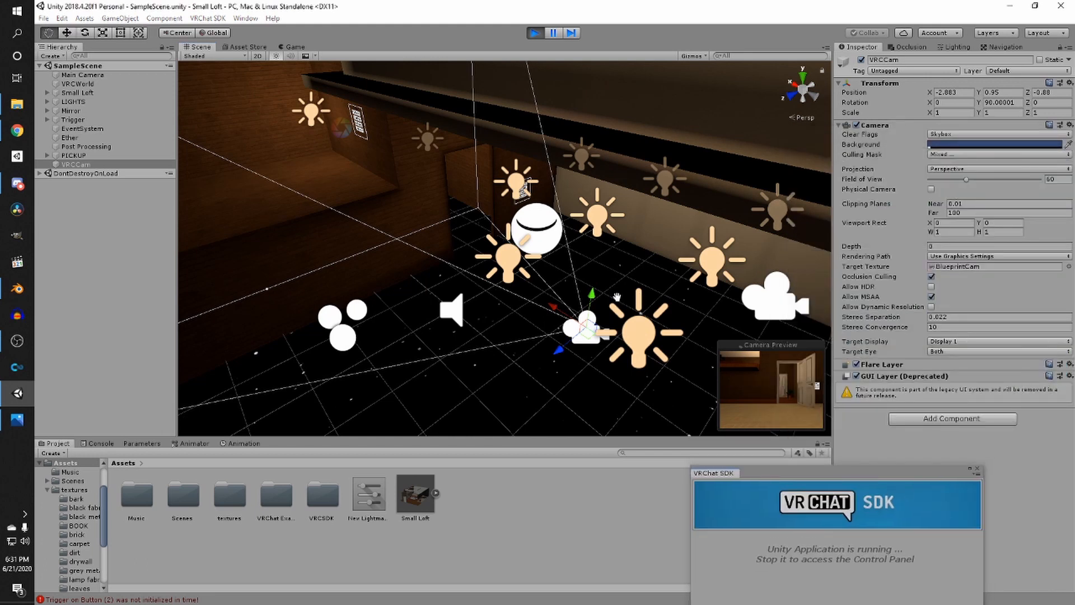
# - Reposition the VRCCam near the plant and rotate it to about 60° so it frames the room for the preview
pyautogui.scroll(5, 543, 262)
pyautogui.moveTo(388, 244); pyautogui.dragTo(337, 177)
pyautogui.moveTo(337, 177); pyautogui.dragTo(301, 183, button='right')
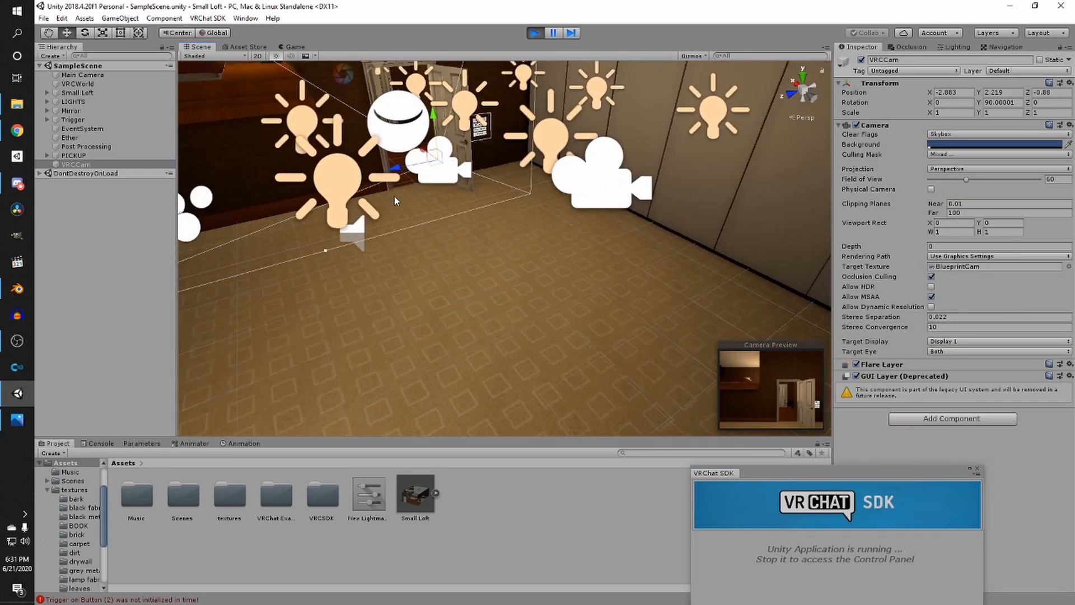
pyautogui.moveTo(416, 153); pyautogui.dragTo(540, 223)
pyautogui.moveTo(569, 249); pyautogui.dragTo(666, 262, button='right')
pyautogui.scroll(-4, 568, 261)
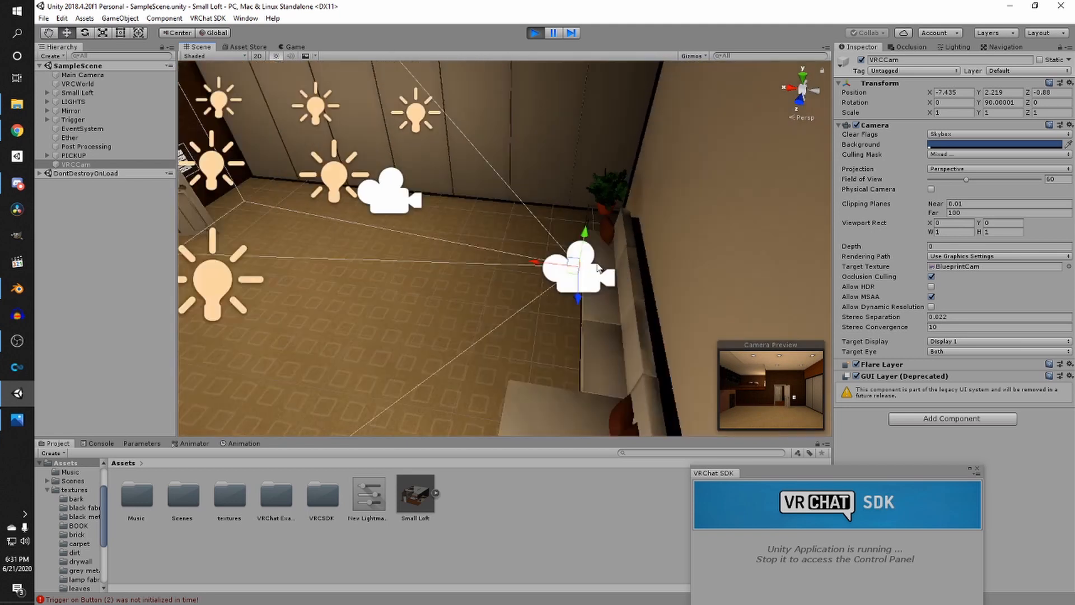
pyautogui.scroll(3, 580, 278)
pyautogui.moveTo(603, 310); pyautogui.dragTo(575, 102)
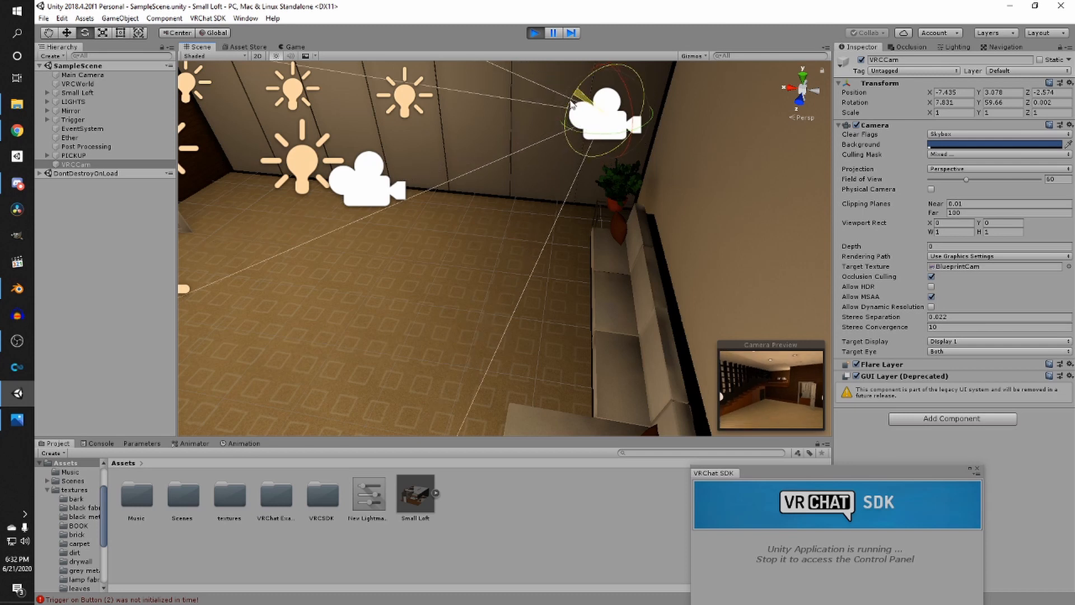
pyautogui.moveTo(575, 102); pyautogui.dragTo(575, 102)
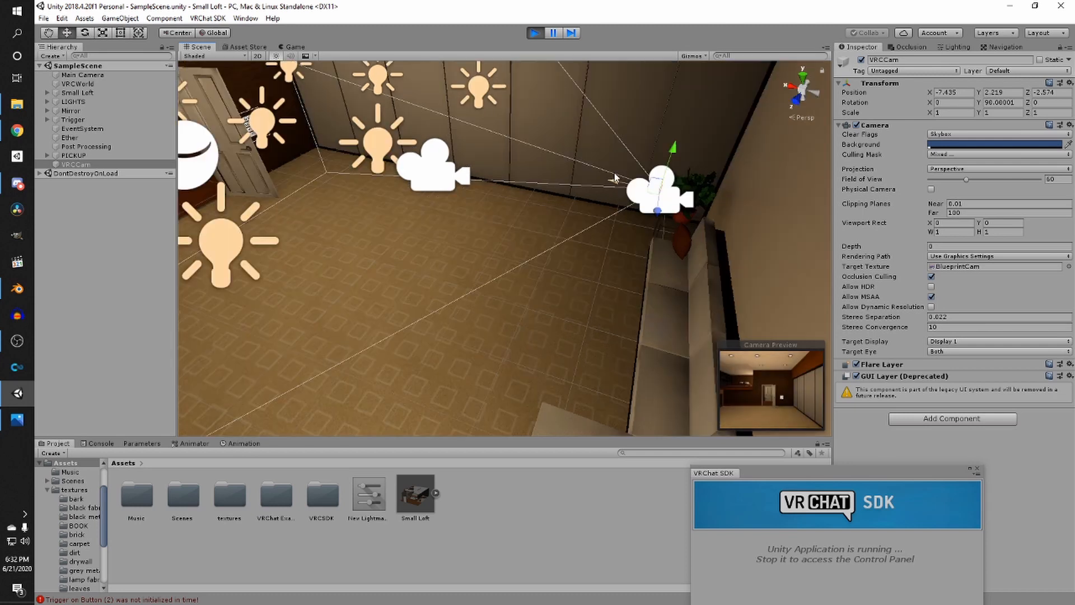
pyautogui.moveTo(616, 178); pyautogui.dragTo(422, 209)
pyautogui.press('e')
pyautogui.press('w')
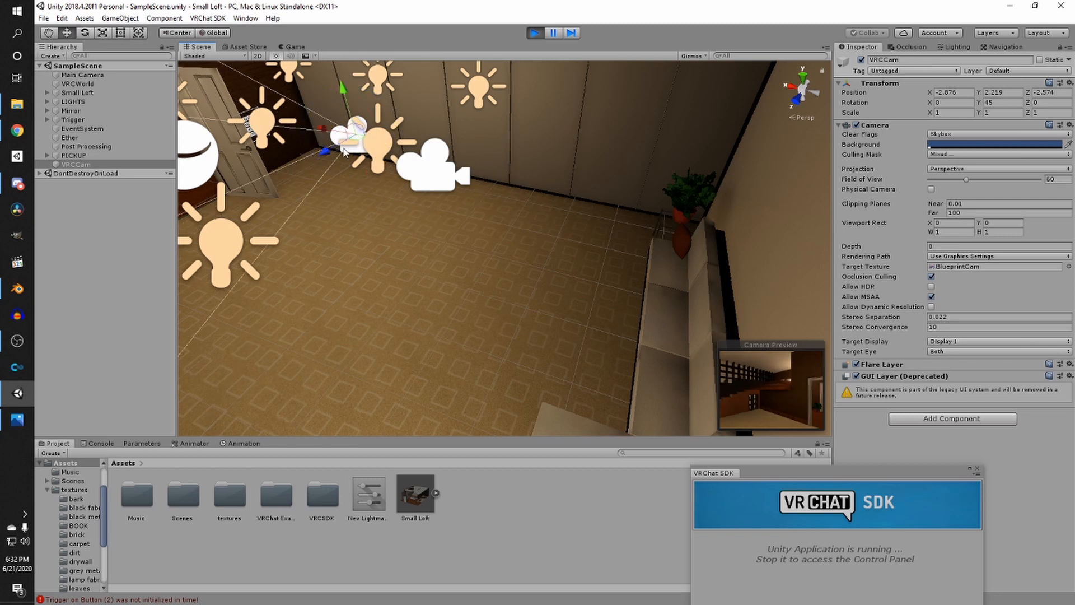
pyautogui.moveTo(343, 148); pyautogui.dragTo(306, 185)
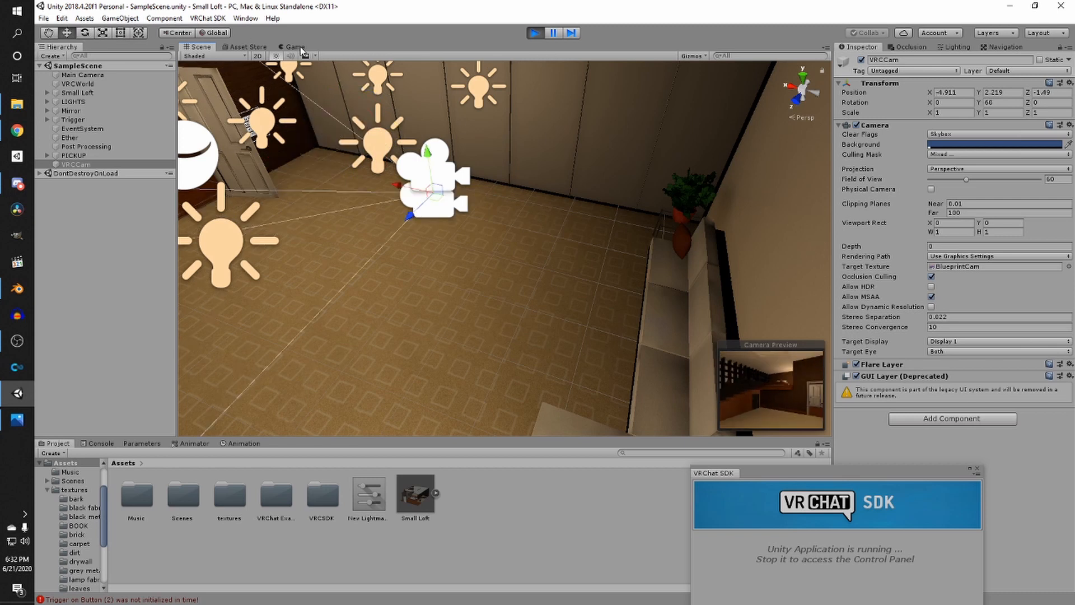
# - Upload the world from the Configure World panel
pyautogui.click(301, 49)
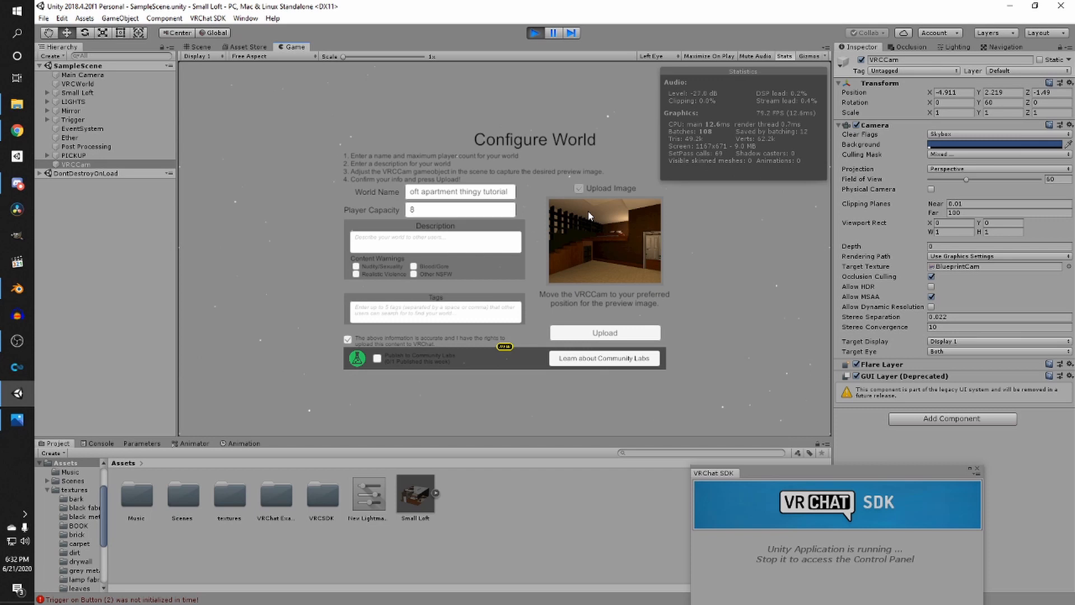
pyautogui.click(643, 333)
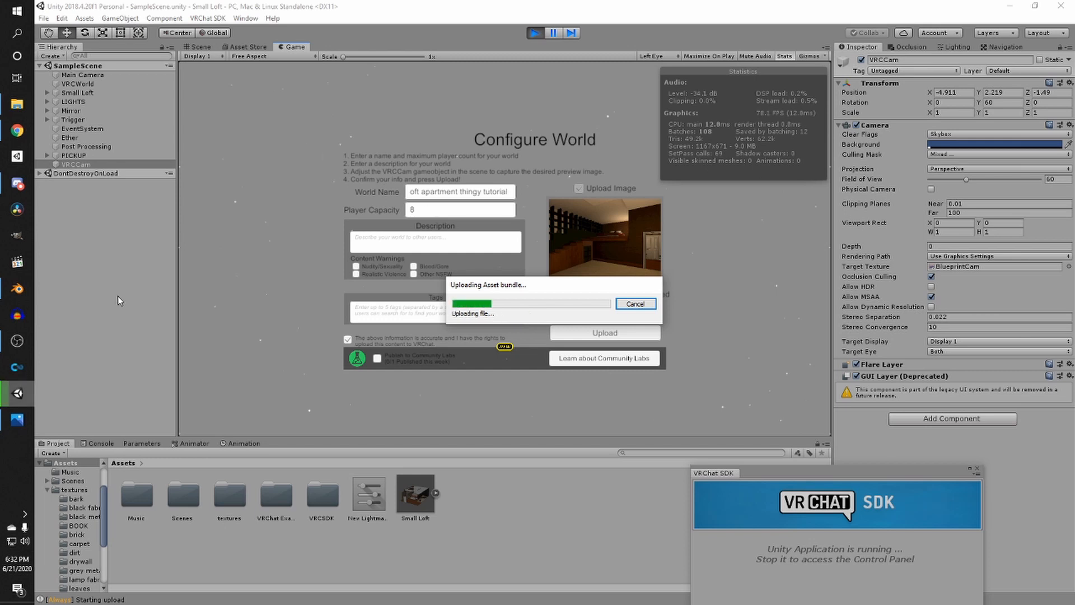
pyautogui.click(17, 343)
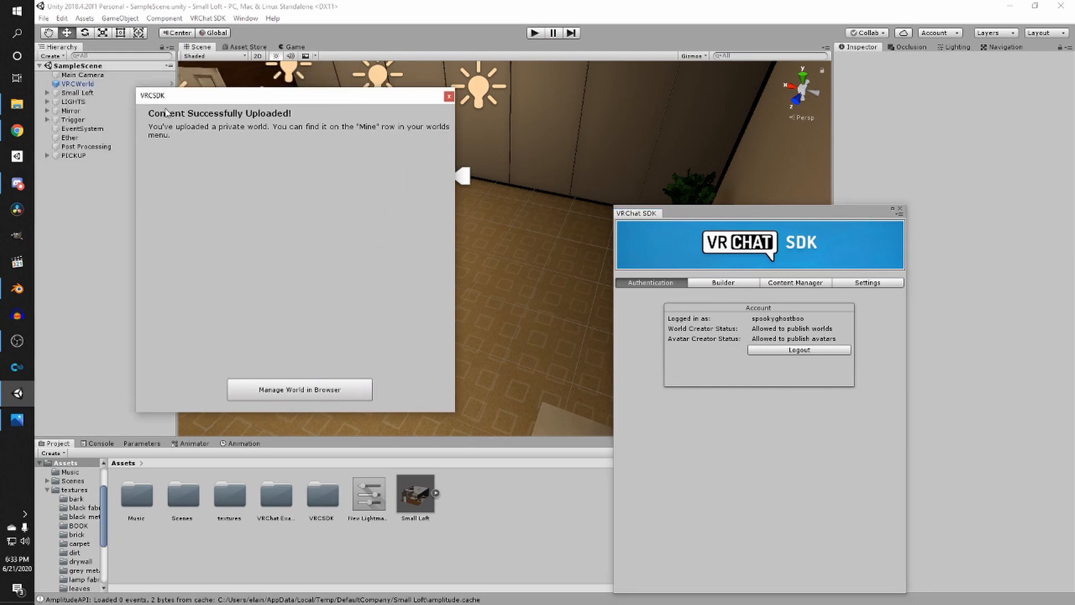
pyautogui.click(18, 341)
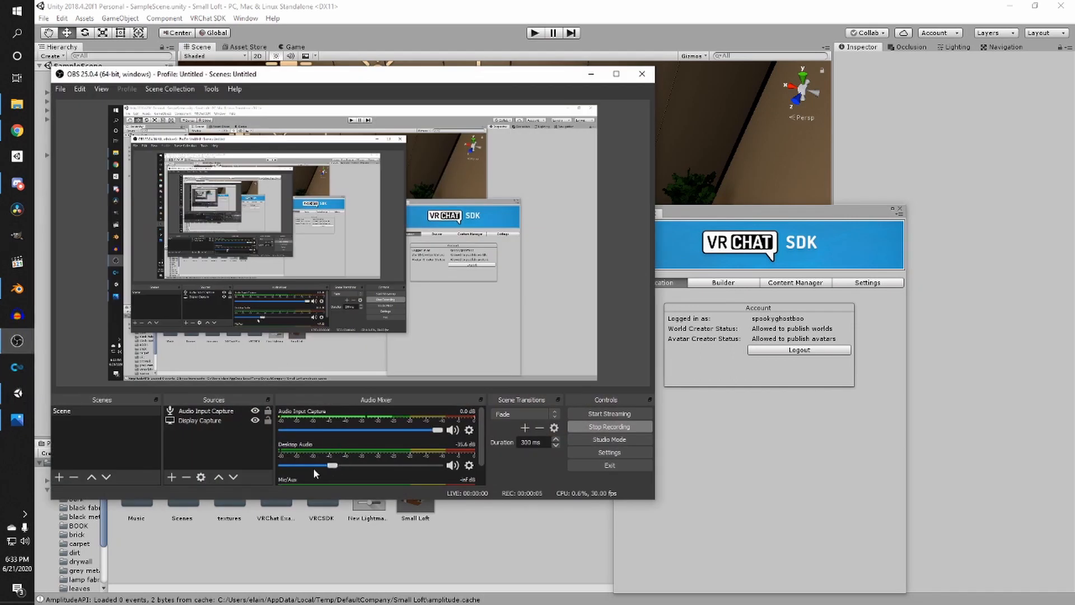
pyautogui.click(591, 74)
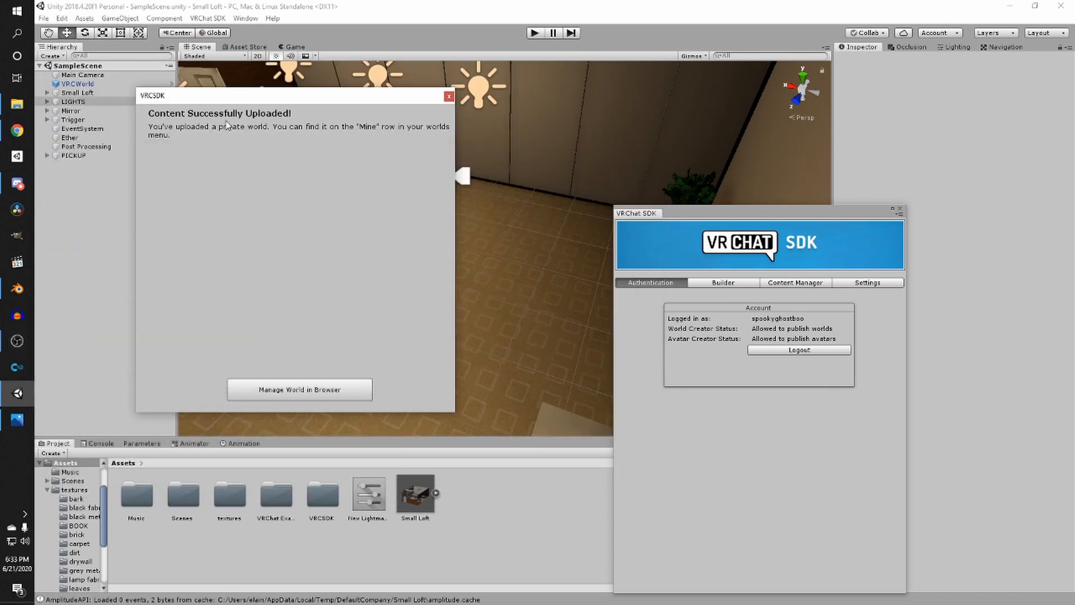
# - Close the VRChat SDK panel and the upload success dialog
pyautogui.click(901, 209)
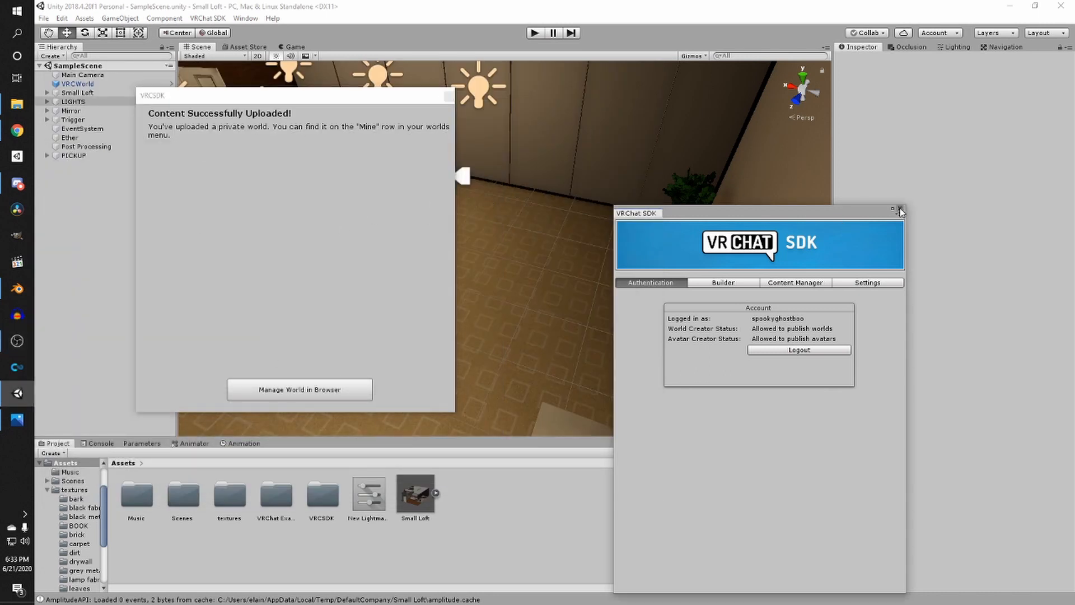
pyautogui.click(900, 209)
pyautogui.click(448, 96)
pyautogui.keyDown('alt'); pyautogui.moveTo(551, 227); pyautogui.dragTo(440, 192); pyautogui.keyUp('alt')
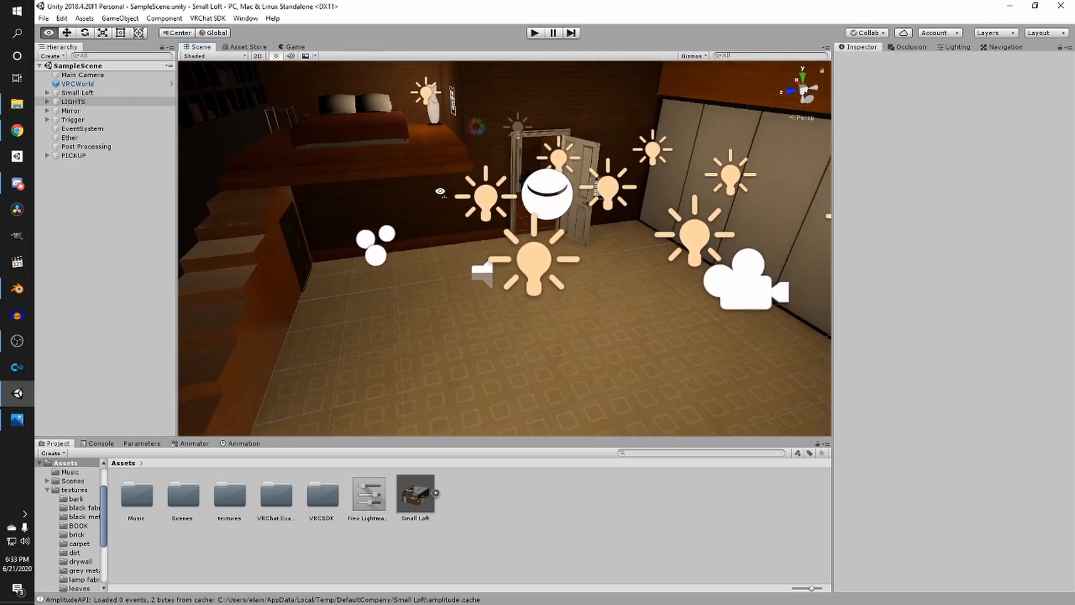
pyautogui.press('w')
pyautogui.moveTo(440, 191); pyautogui.dragTo(569, 245, button='right')
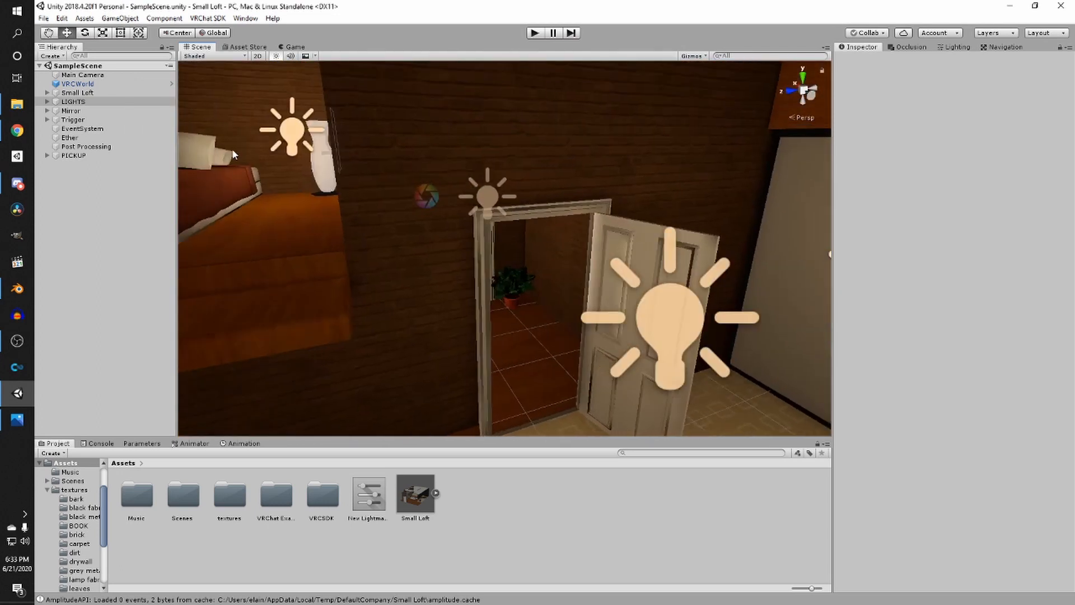
pyautogui.moveTo(412, 194)
pyautogui.mouseDown(button='right')
pyautogui.moveTo(533, 180)
pyautogui.moveTo(394, 191)
pyautogui.mouseUp(button='right')
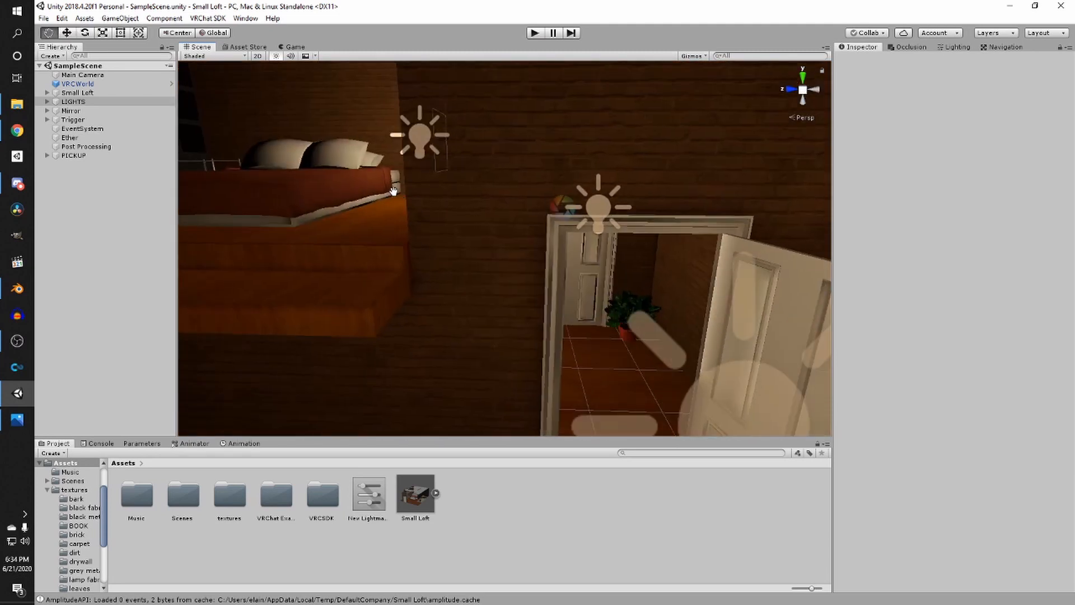
pyautogui.moveTo(393, 191); pyautogui.dragTo(348, 169, button='middle')
pyautogui.scroll(-4, 347, 169)
pyautogui.moveTo(348, 169); pyautogui.dragTo(392, 168, button='right')
pyautogui.moveTo(392, 168); pyautogui.dragTo(463, 151, button='middle')
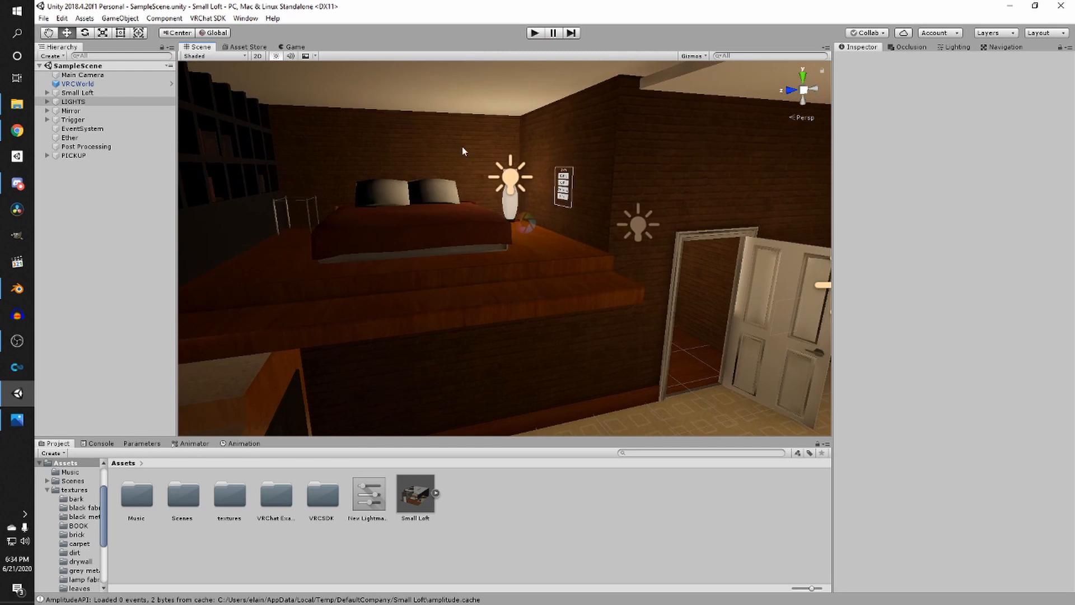
pyautogui.moveTo(463, 151); pyautogui.dragTo(531, 183, button='right')
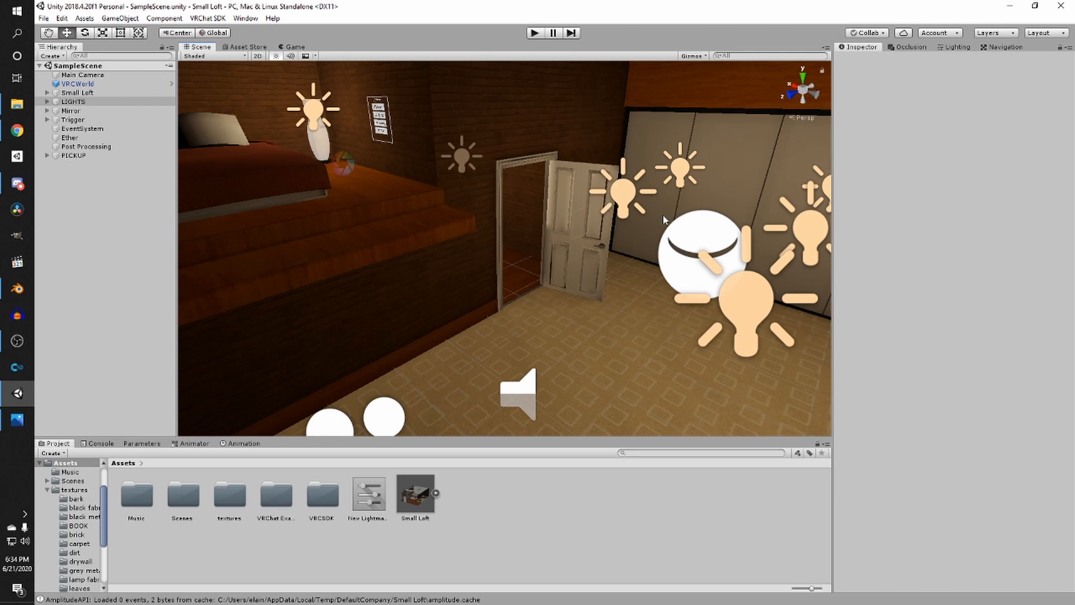
# - Assign the baked reflection probe cubemap from the SampleScene folder as the custom environment reflection Cubemap in Lighting settings
pyautogui.click(672, 252)
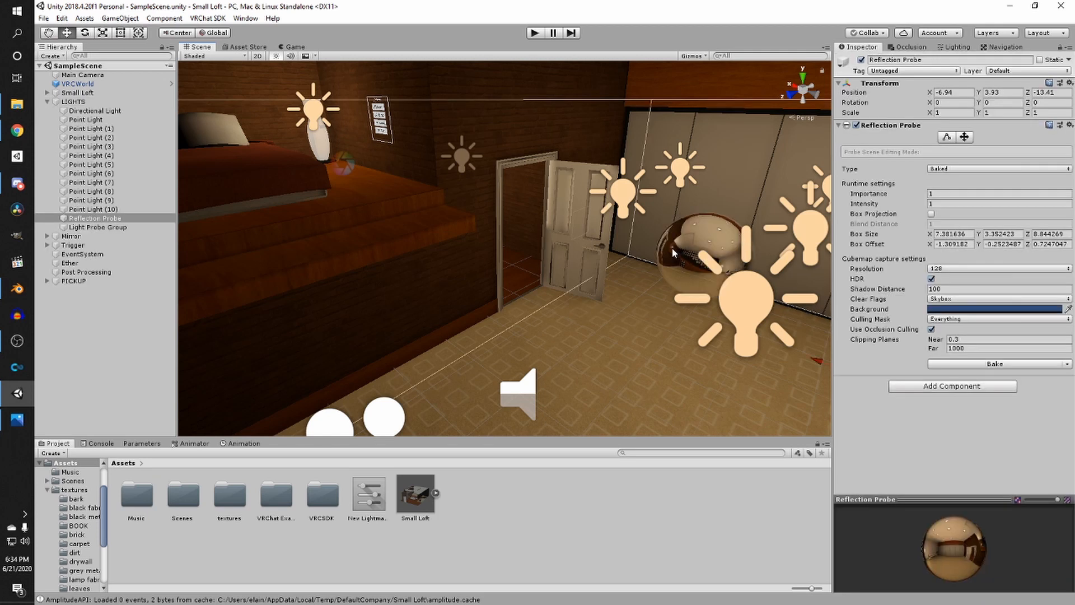
pyautogui.click(686, 495)
pyautogui.click(962, 48)
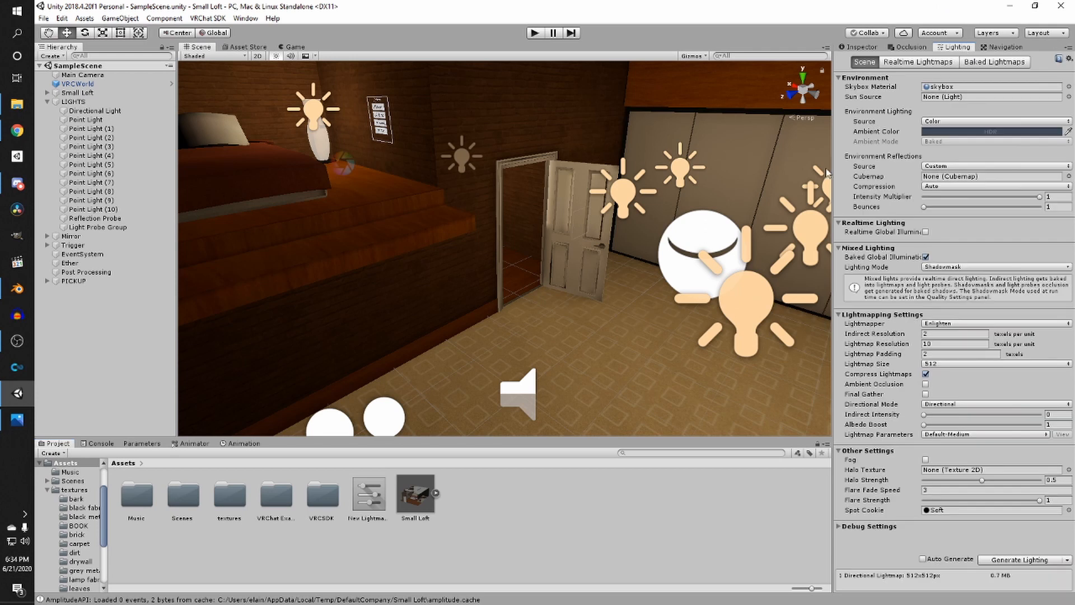
pyautogui.click(828, 173)
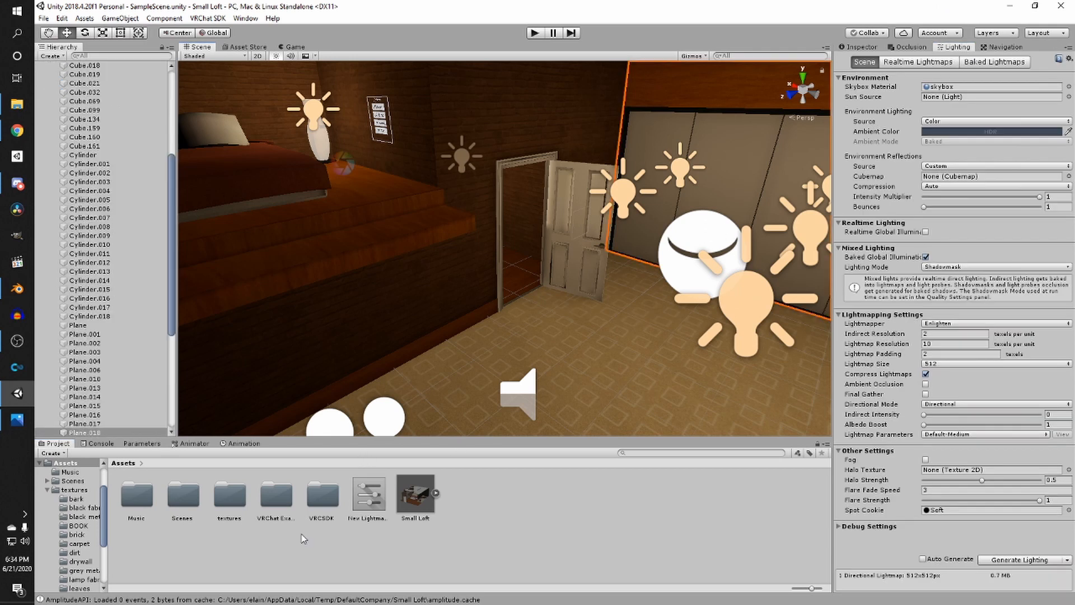
pyautogui.doubleClick(183, 492)
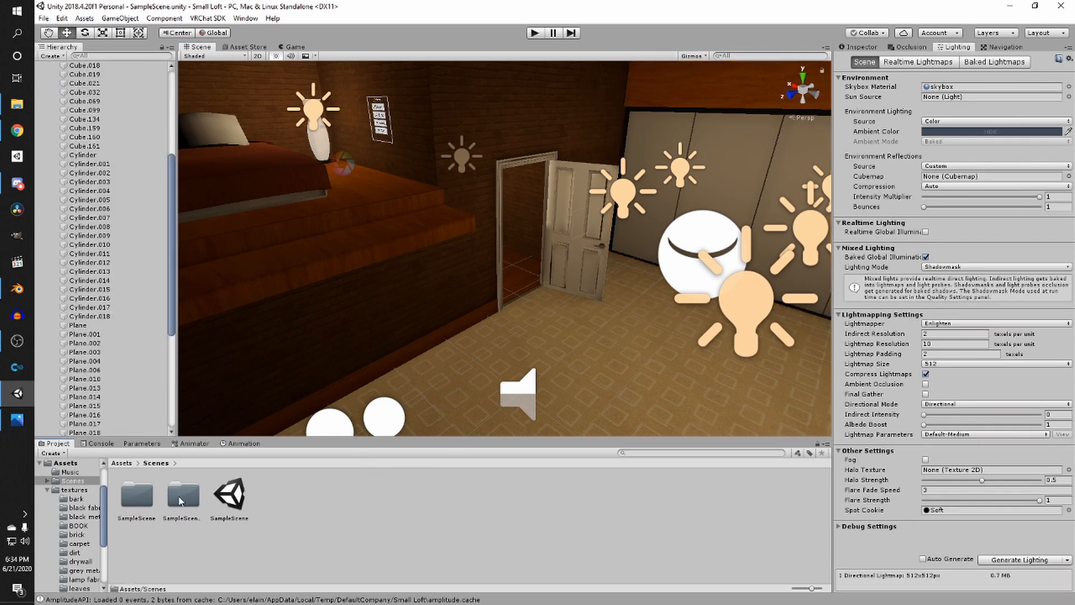
pyautogui.doubleClick(181, 497)
pyautogui.click(153, 464)
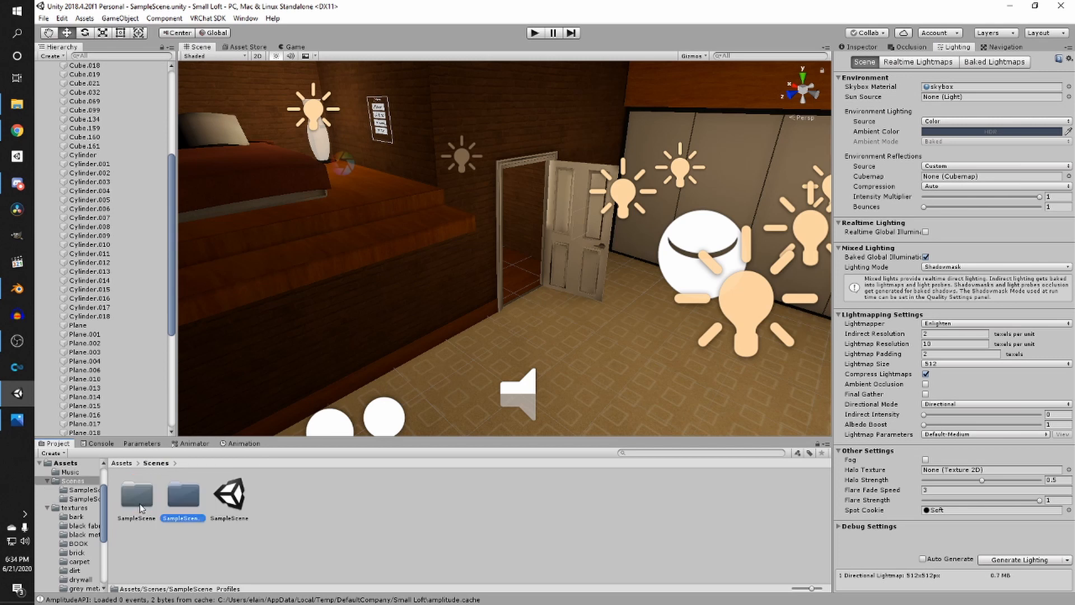
pyautogui.doubleClick(136, 492)
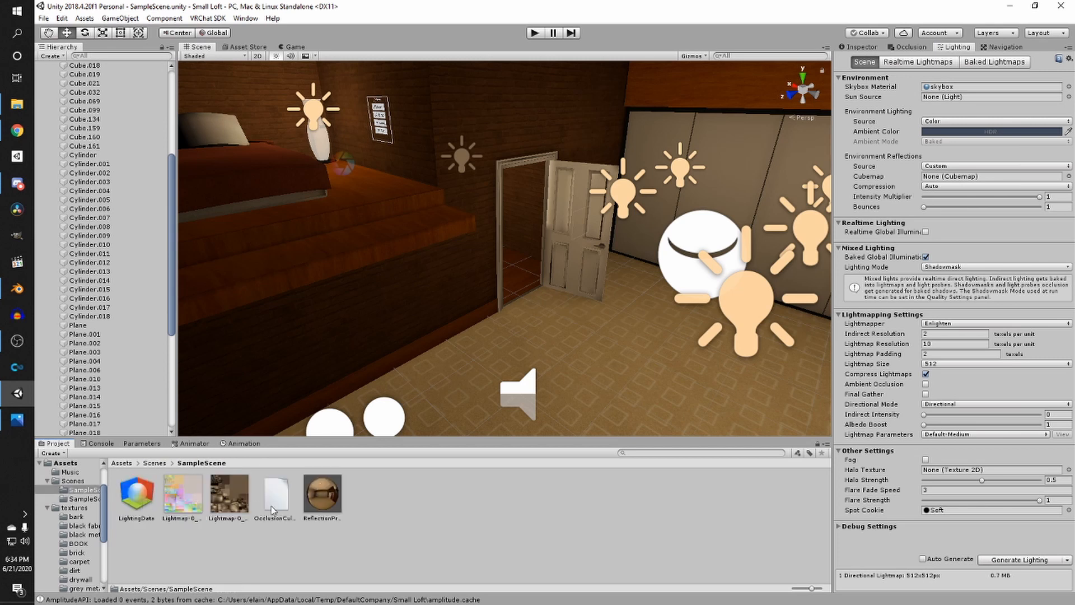
pyautogui.click(730, 235)
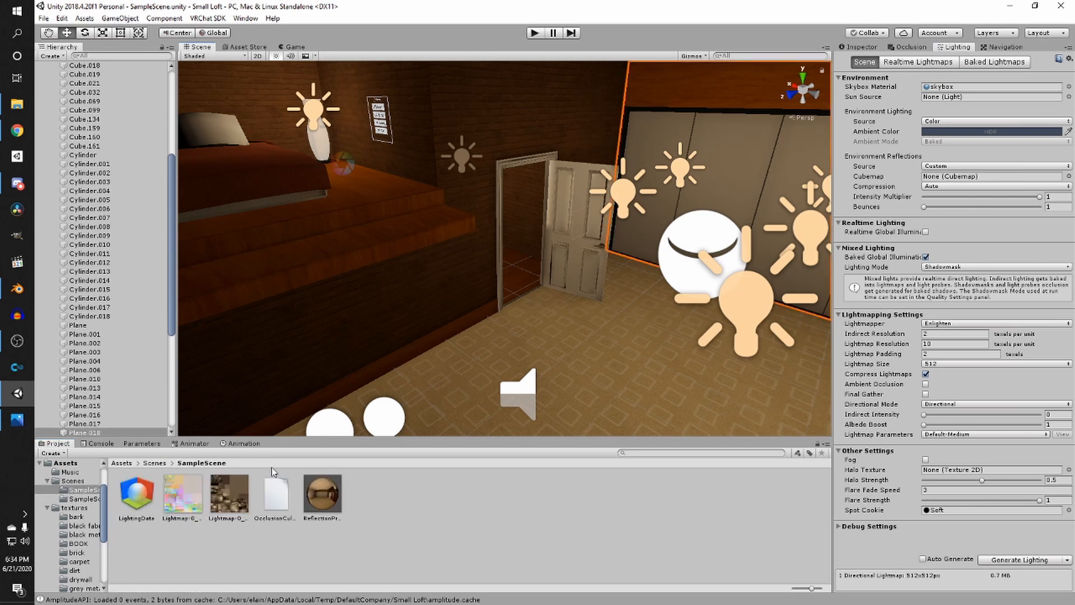
pyautogui.moveTo(322, 493); pyautogui.dragTo(948, 180)
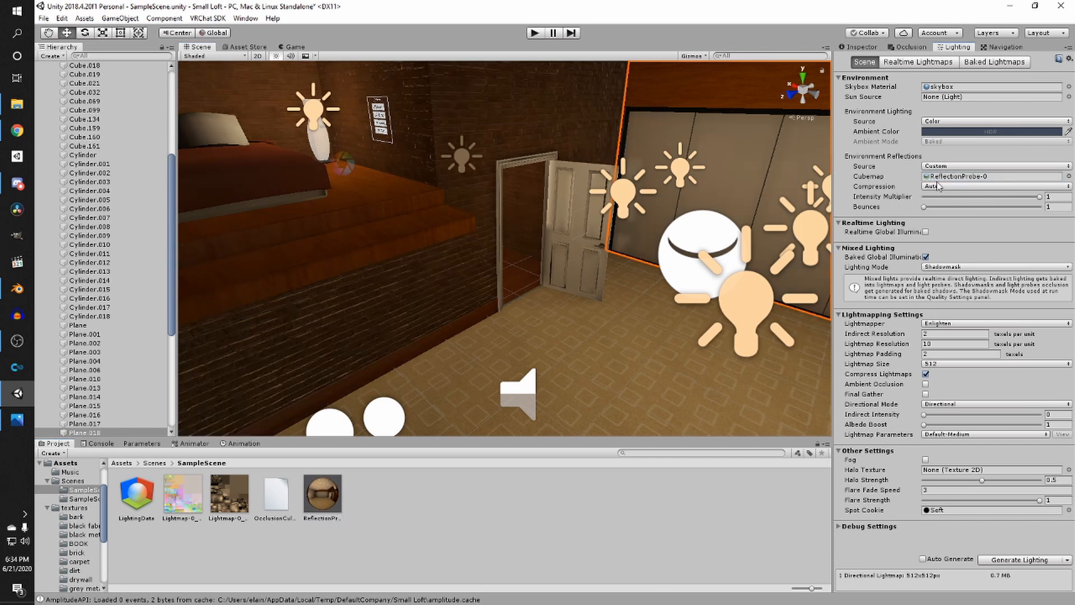
# - Inspect the loft's lighting and reflections around the bed and door in the scene view
pyautogui.moveTo(666, 234); pyautogui.dragTo(538, 255, button='right')
pyautogui.moveTo(537, 255)
pyautogui.mouseDown(button='middle')
pyautogui.moveTo(473, 303)
pyautogui.moveTo(545, 253)
pyautogui.mouseUp(button='middle')
pyautogui.scroll(3, 472, 299)
pyautogui.moveTo(545, 253); pyautogui.dragTo(533, 301, button='right')
pyautogui.click(534, 302)
pyautogui.moveTo(533, 302); pyautogui.dragTo(547, 185, button='middle')
pyautogui.moveTo(547, 185); pyautogui.dragTo(645, 190, button='right')
pyautogui.moveTo(646, 190); pyautogui.dragTo(694, 196, button='middle')
pyautogui.moveTo(695, 196); pyautogui.dragTo(404, 237, button='right')
pyautogui.moveTo(403, 238); pyautogui.dragTo(410, 202, button='middle')
pyautogui.moveTo(410, 201); pyautogui.dragTo(508, 218, button='right')
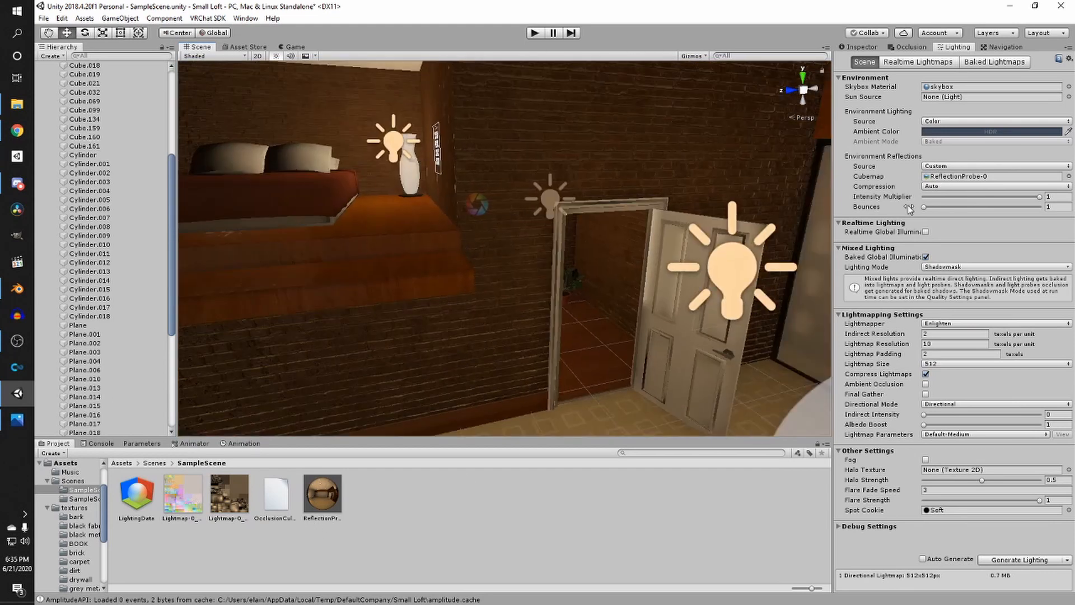
pyautogui.moveTo(436, 322); pyautogui.dragTo(380, 297, button='right')
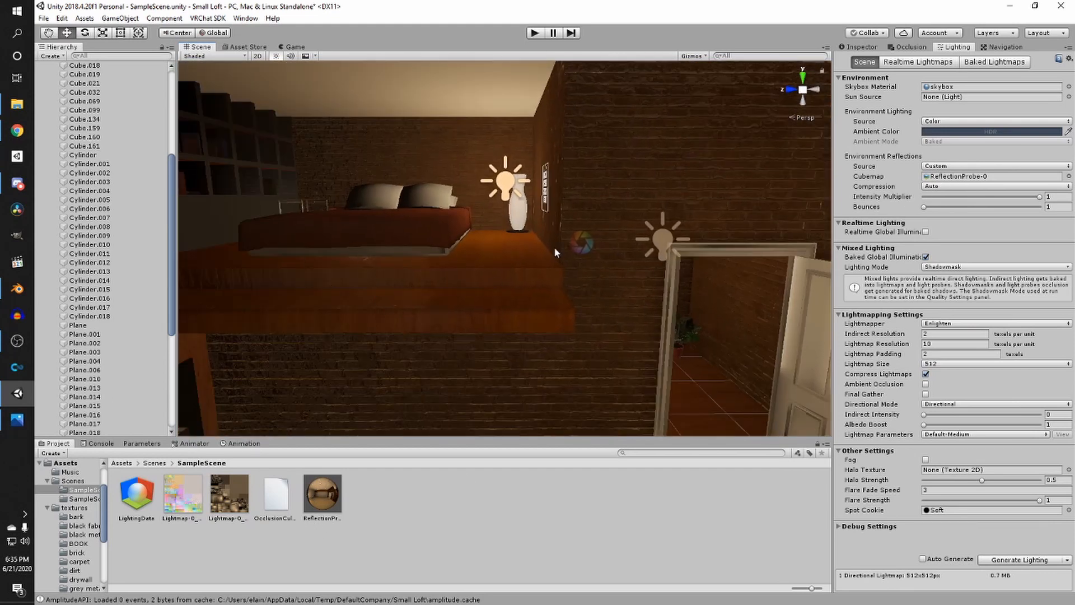
# - Open the VRChat SDK builder and start Build & Publish for Windows
pyautogui.click(208, 18)
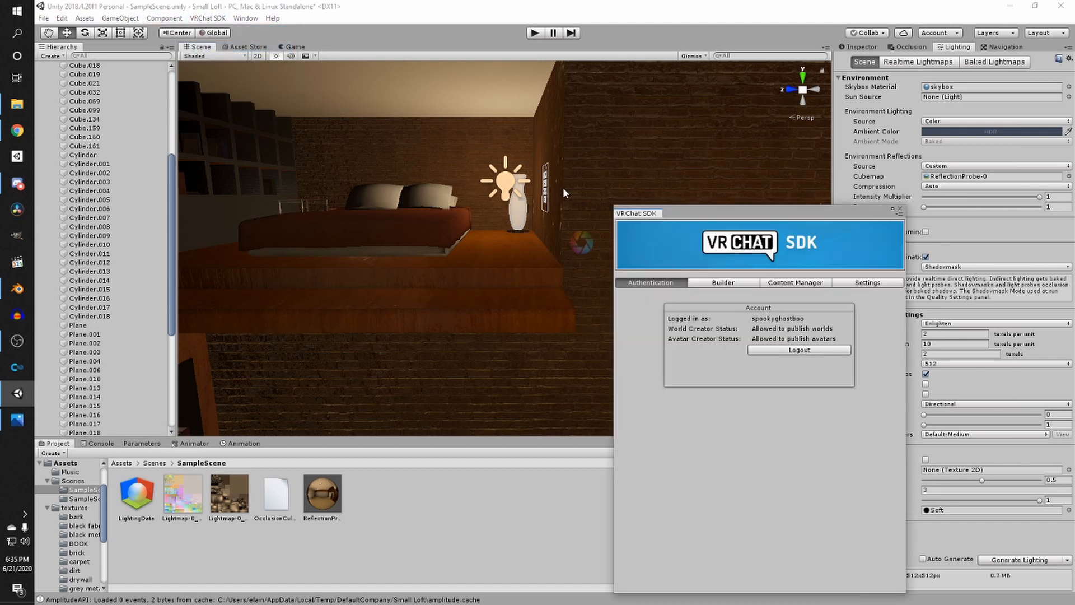
pyautogui.click(723, 282)
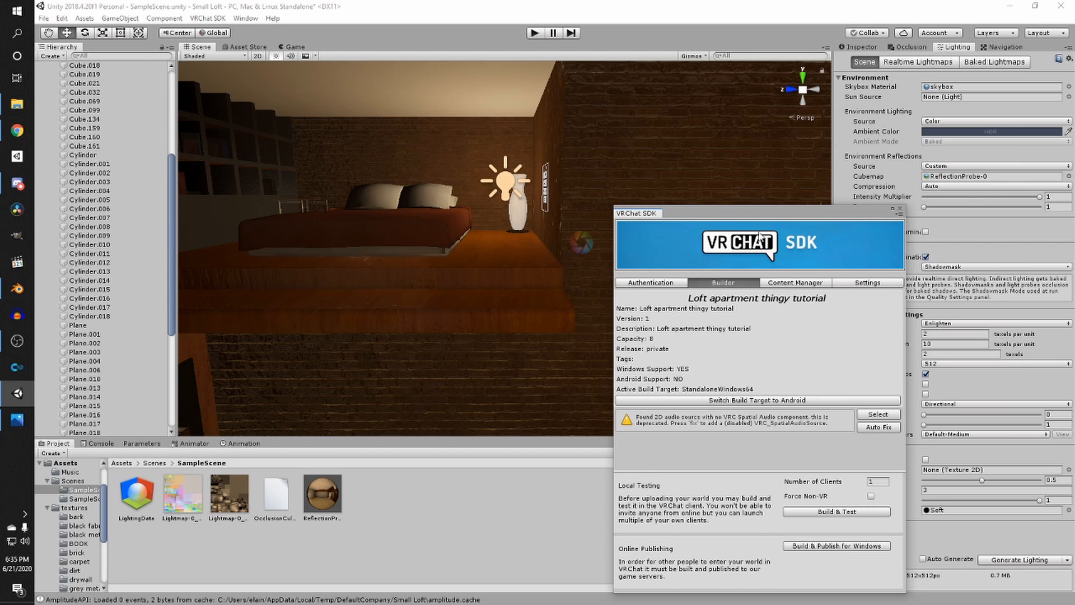
pyautogui.click(798, 498)
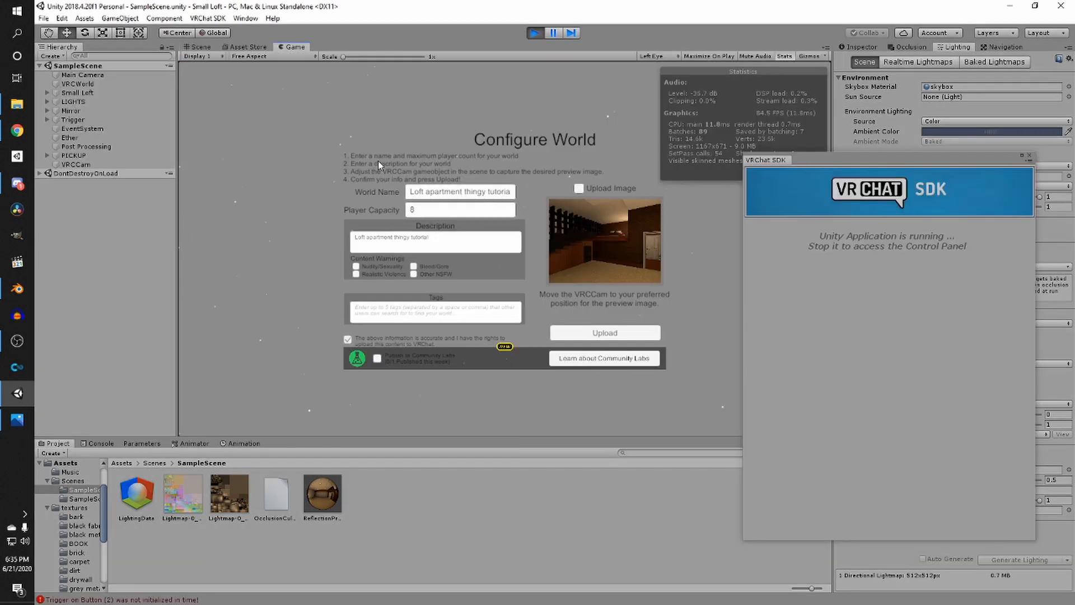
# - Upload the rebuilt world from the Configure World panel
pyautogui.moveTo(869, 160); pyautogui.dragTo(565, 148)
pyautogui.moveTo(709, 183); pyautogui.dragTo(396, 112)
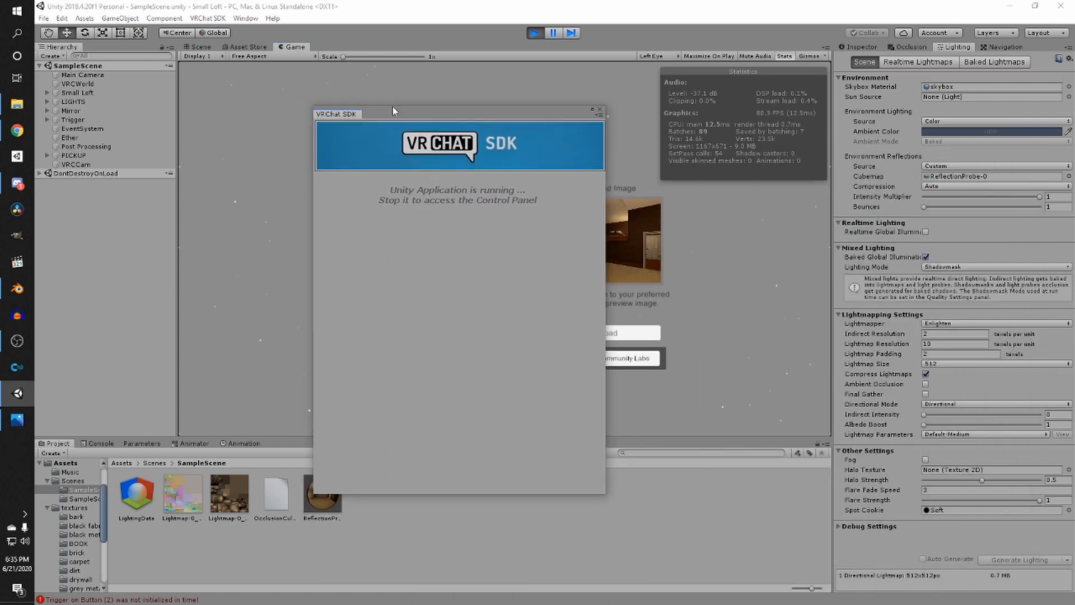
pyautogui.click(78, 84)
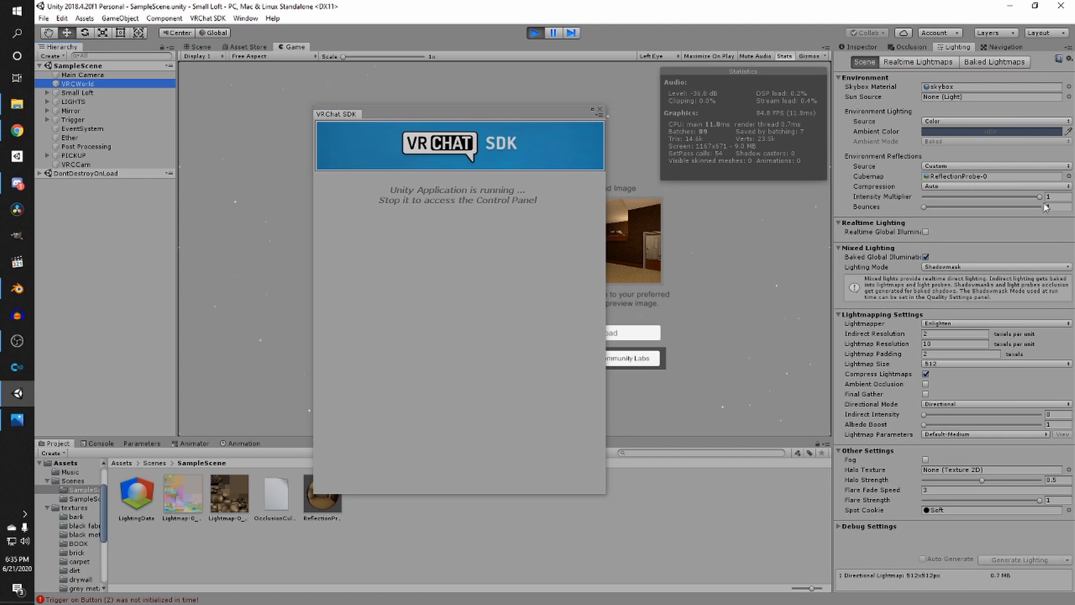
pyautogui.click(871, 48)
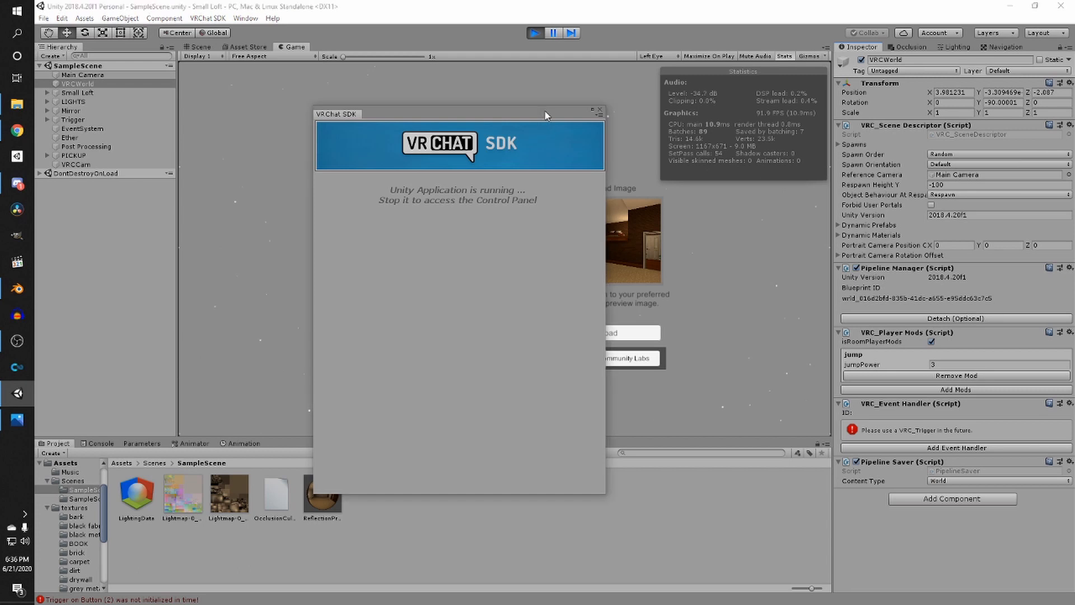
pyautogui.moveTo(543, 113); pyautogui.dragTo(896, 178)
pyautogui.moveTo(768, 177); pyautogui.dragTo(838, 162)
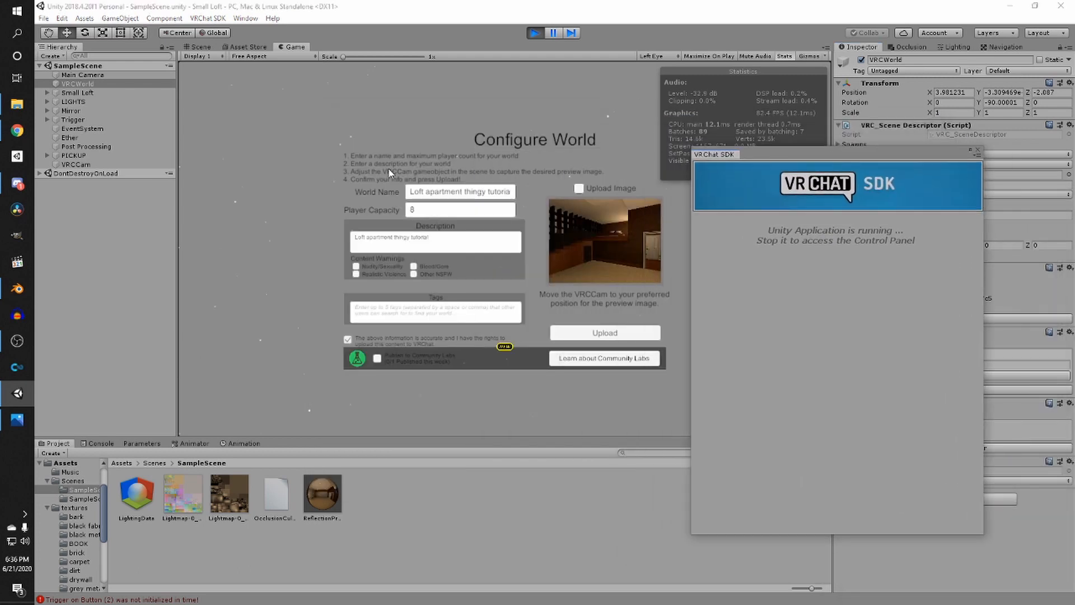
pyautogui.click(597, 332)
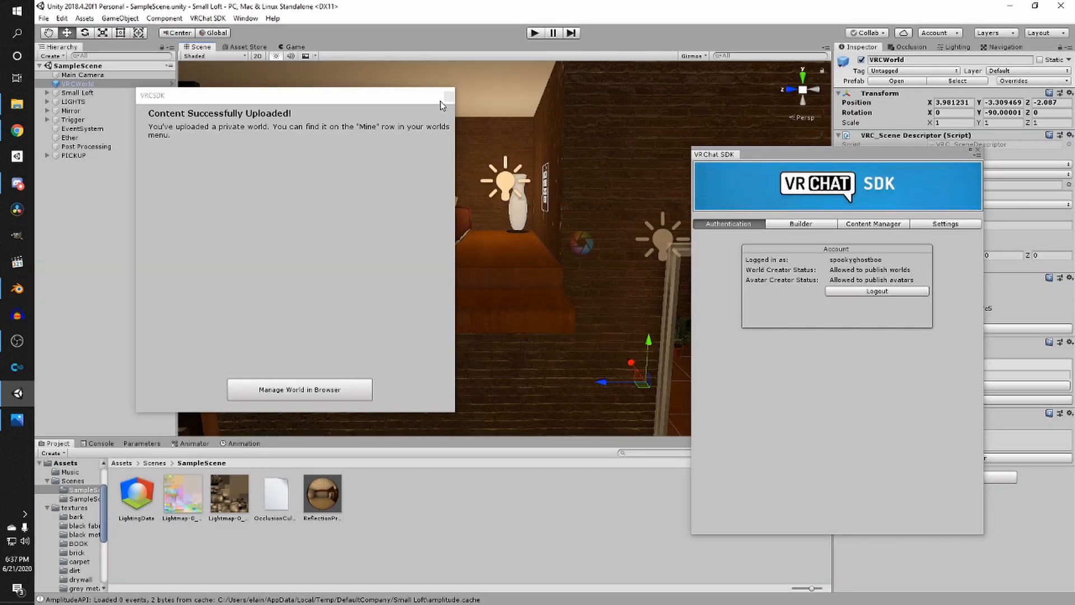
# - Close the VRChat SDK control panel after the upload finishes
pyautogui.click(448, 98)
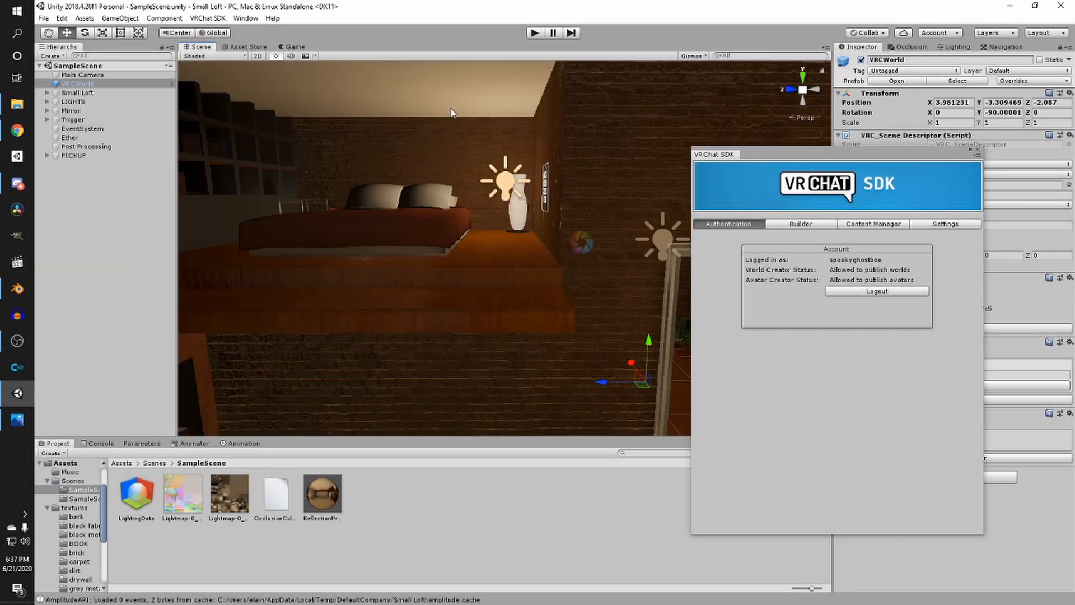
pyautogui.moveTo(865, 147); pyautogui.dragTo(865, 155)
pyautogui.moveTo(785, 135); pyautogui.dragTo(962, 176, button='right')
pyautogui.click(975, 158)
pyautogui.click(978, 157)
pyautogui.moveTo(600, 212); pyautogui.dragTo(512, 202, button='right')
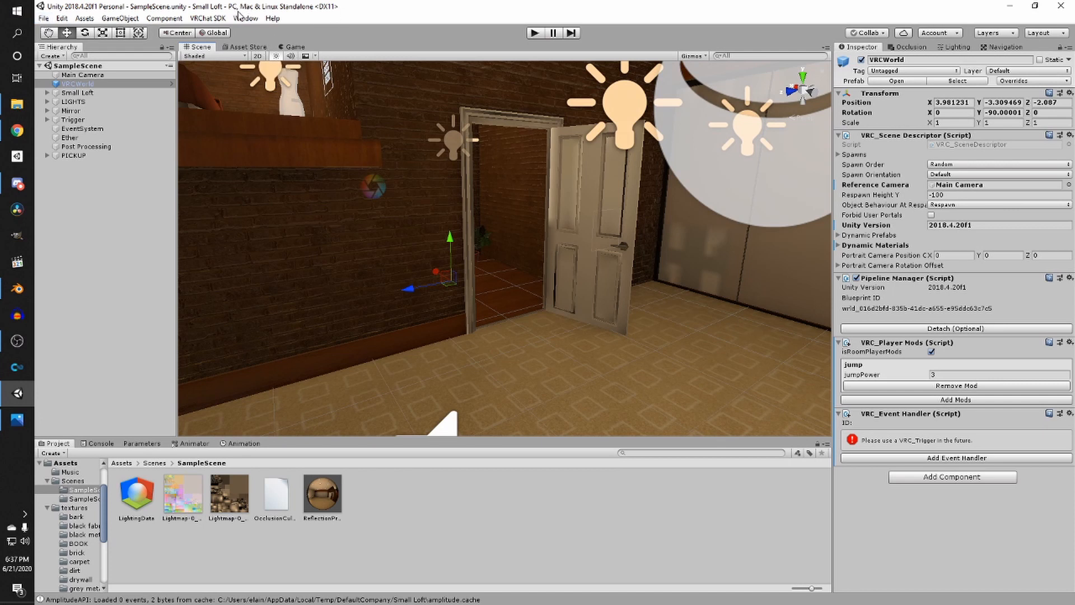
# - Switch the build platform to PC, Mac & Linux Standalone in Build Settings
pyautogui.click(44, 18)
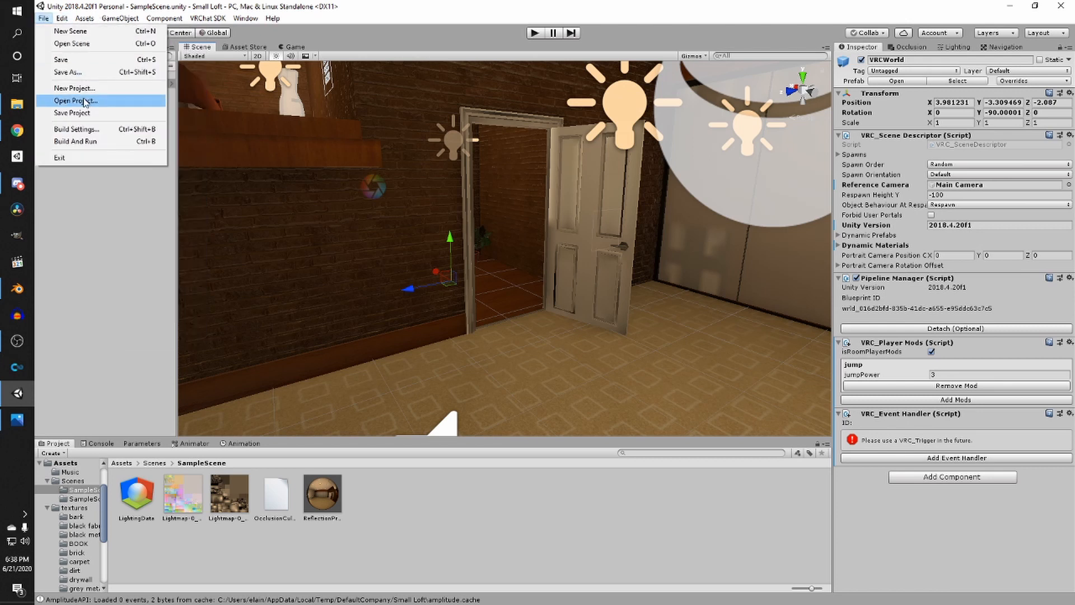
pyautogui.click(78, 129)
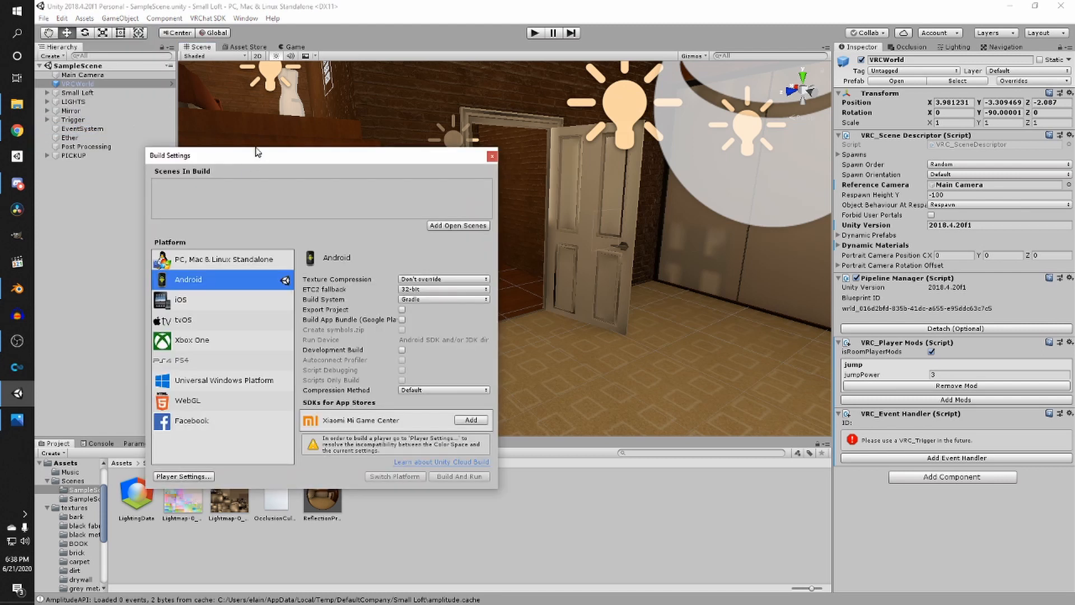
pyautogui.moveTo(256, 155); pyautogui.dragTo(268, 128)
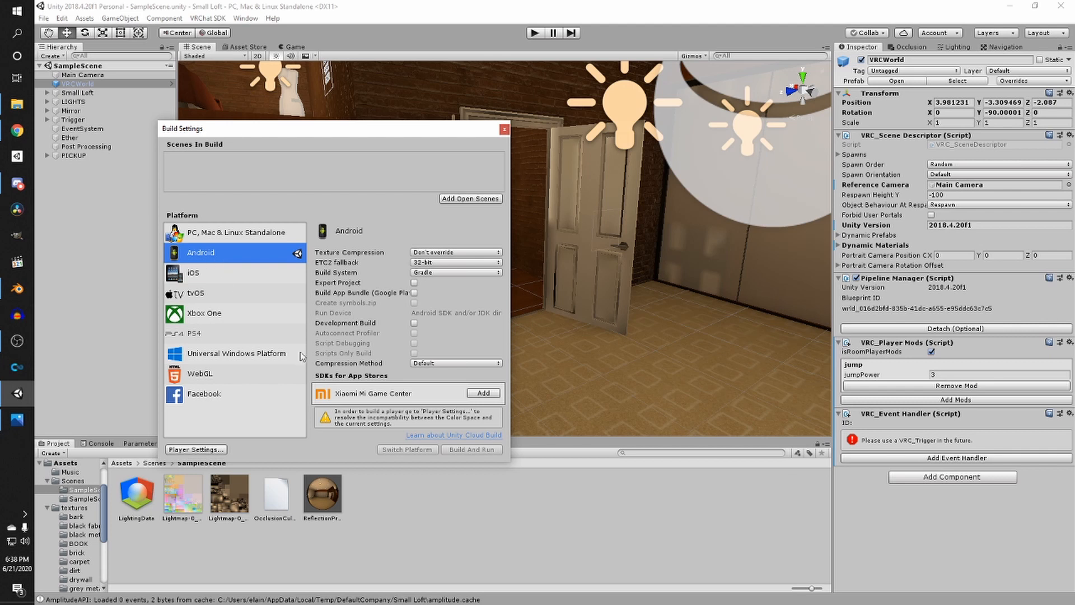
pyautogui.click(260, 240)
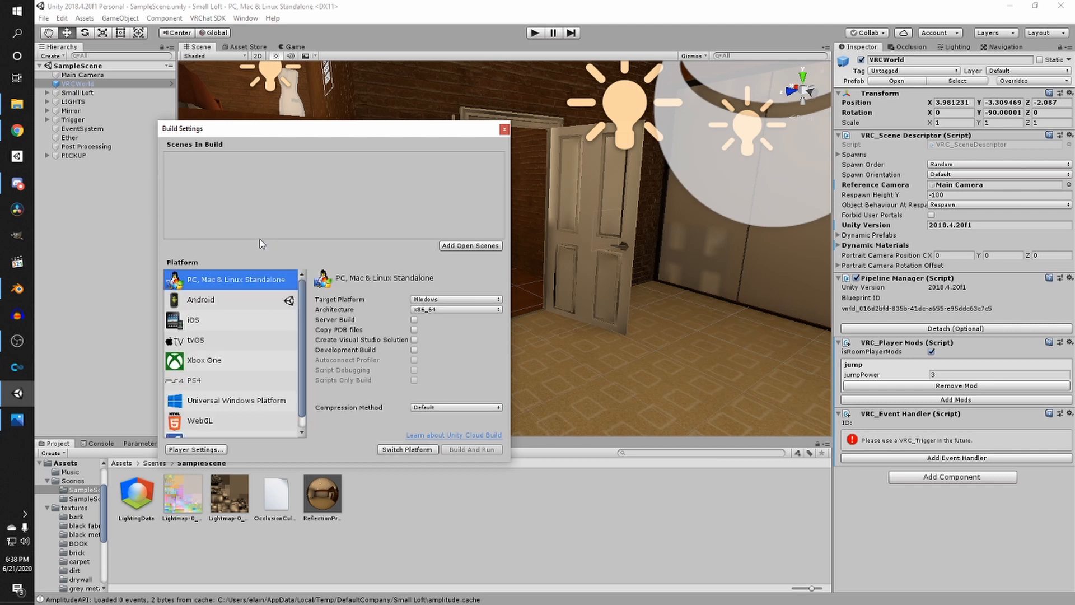
pyautogui.click(399, 452)
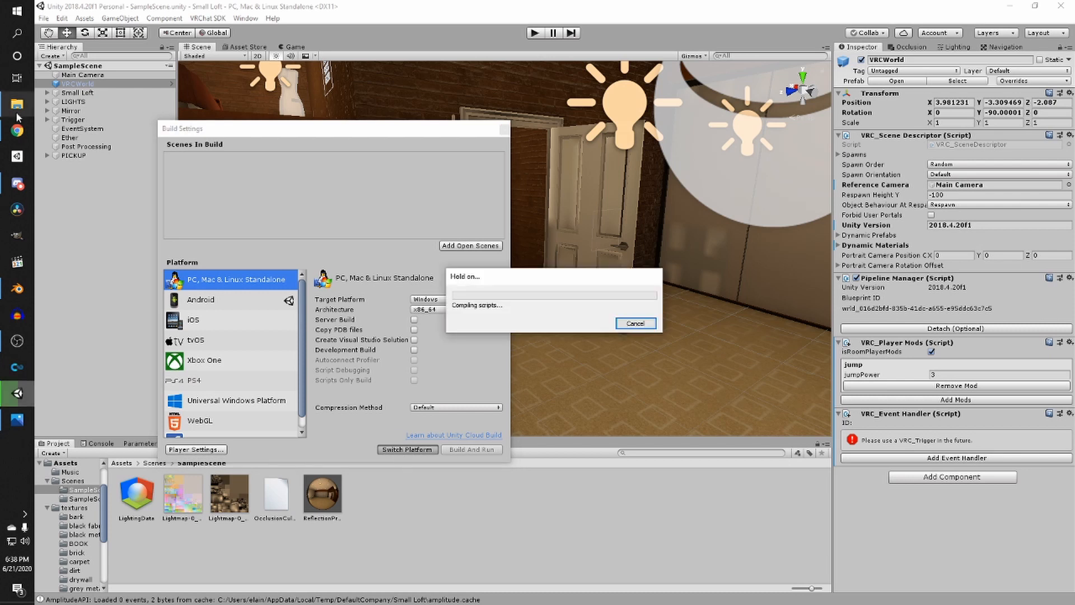
# - Switch to the browser and open vrchat.com
pyautogui.click(17, 131)
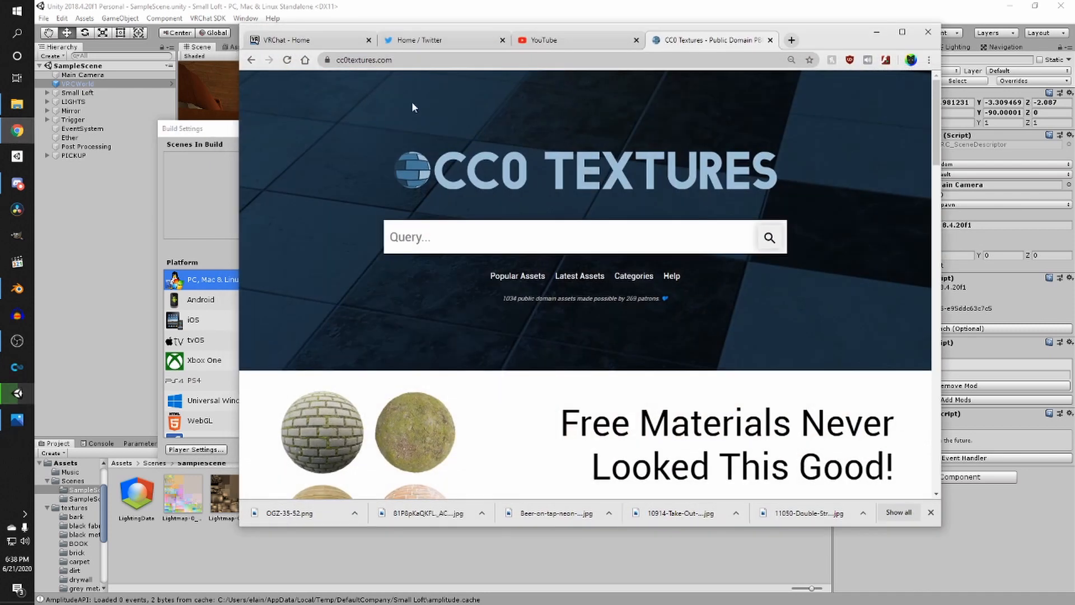
pyautogui.click(564, 59)
pyautogui.write('vrchat')
pyautogui.press('Return')
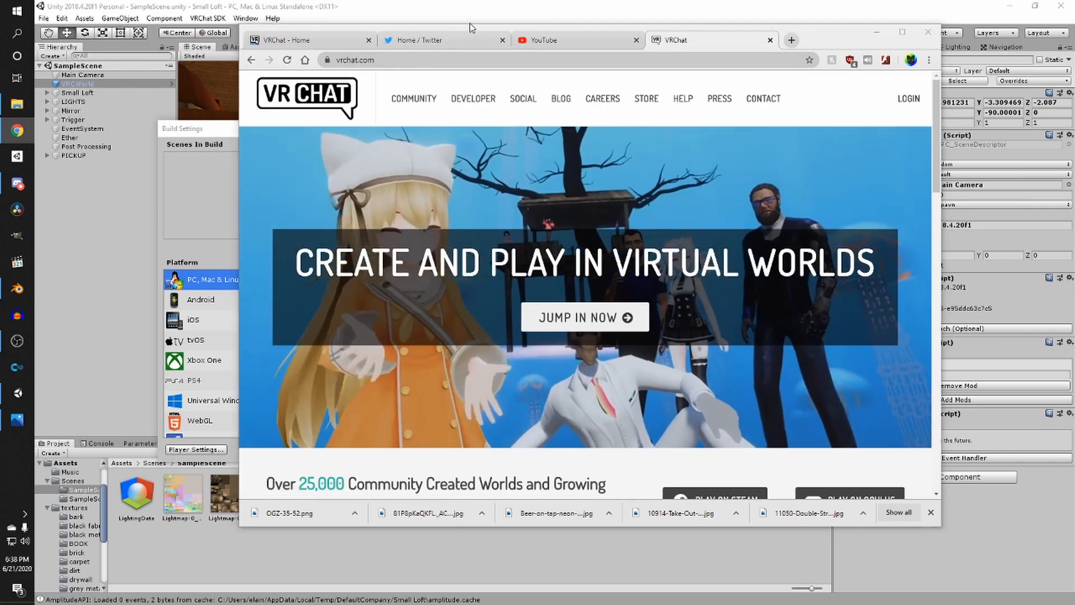
pyautogui.moveTo(469, 22); pyautogui.dragTo(871, 381)
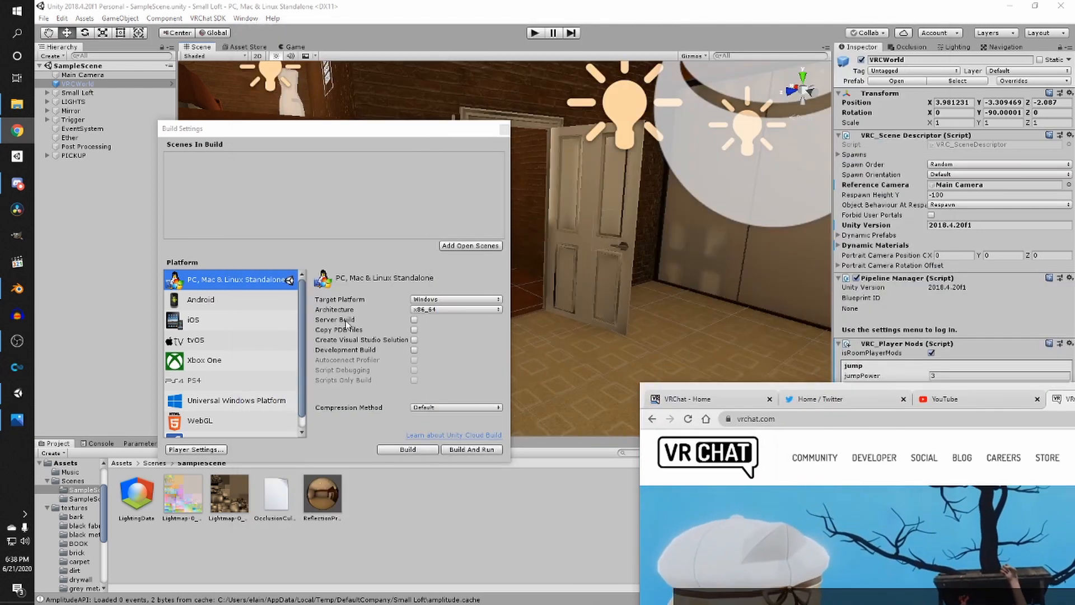
pyautogui.moveTo(942, 391); pyautogui.dragTo(593, 179)
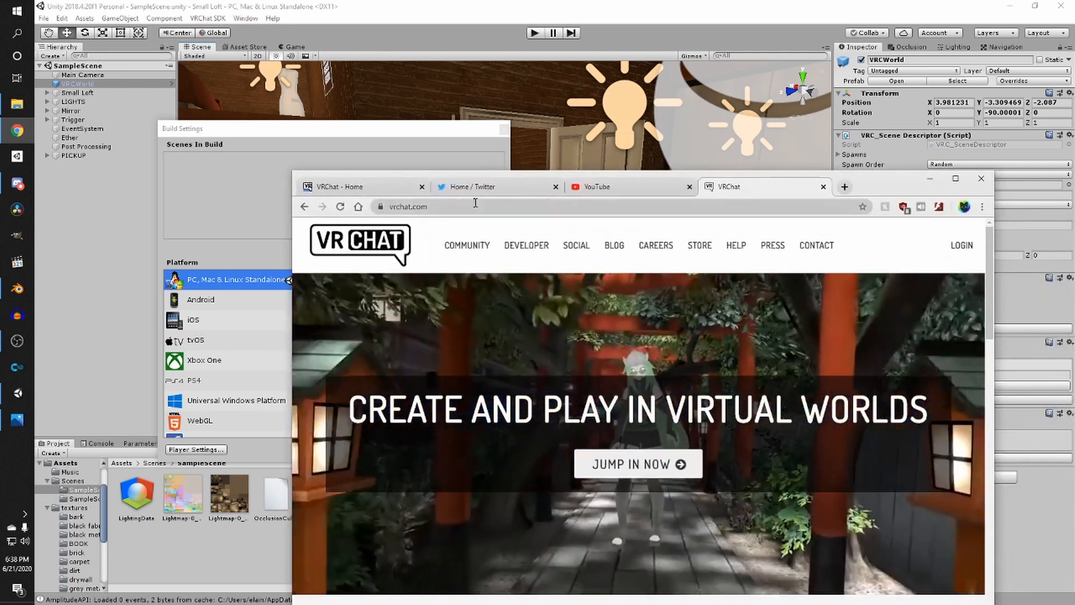
pyautogui.moveTo(887, 179); pyautogui.dragTo(837, 156)
# - Log in on vrchat.com and open the list of your worlds
pyautogui.click(911, 222)
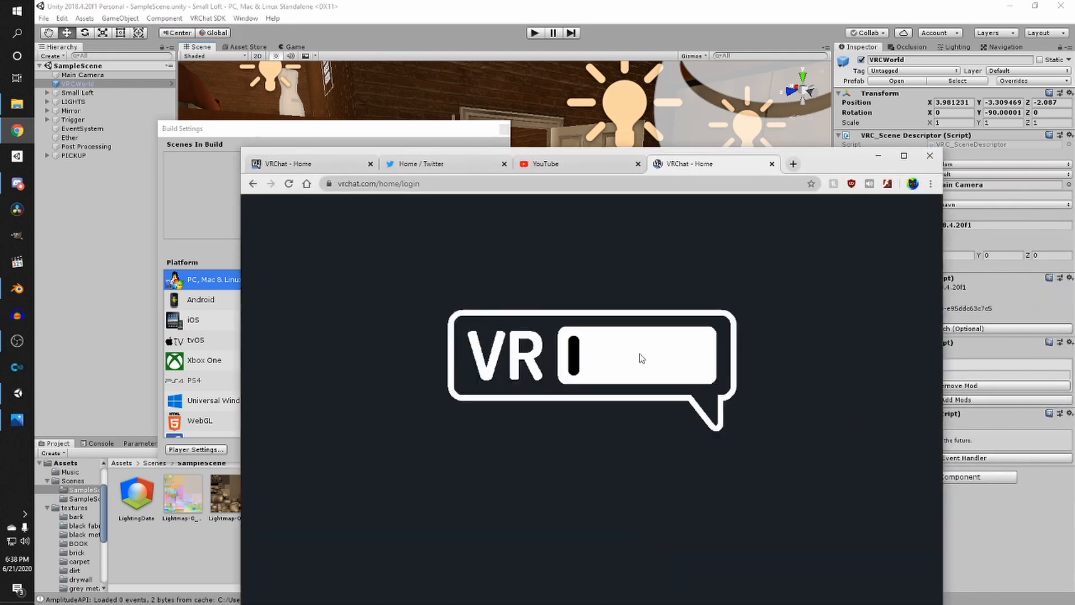
pyautogui.click(297, 512)
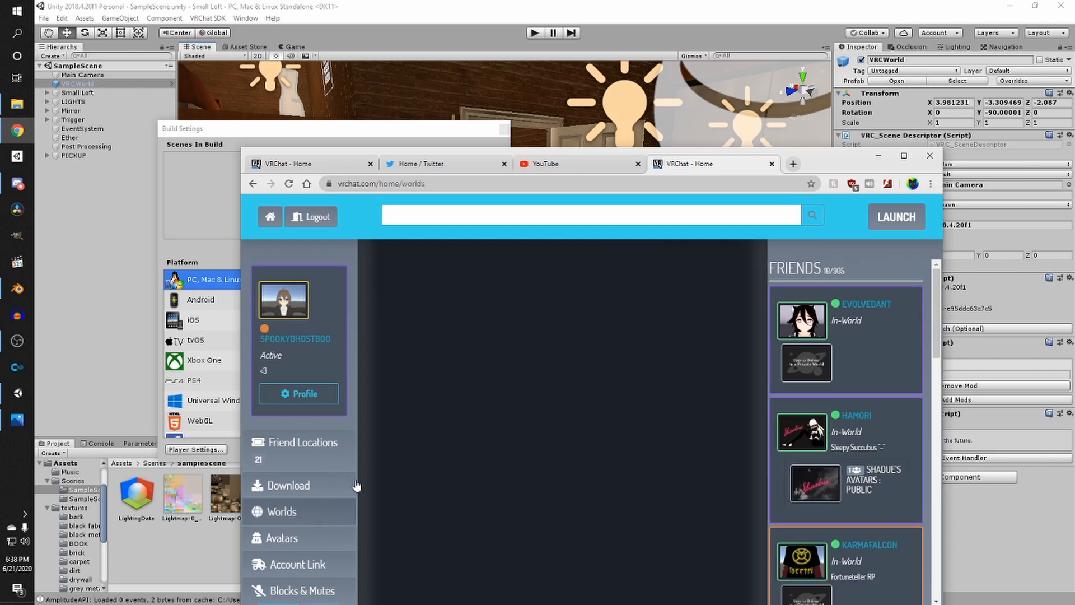
pyautogui.click(377, 261)
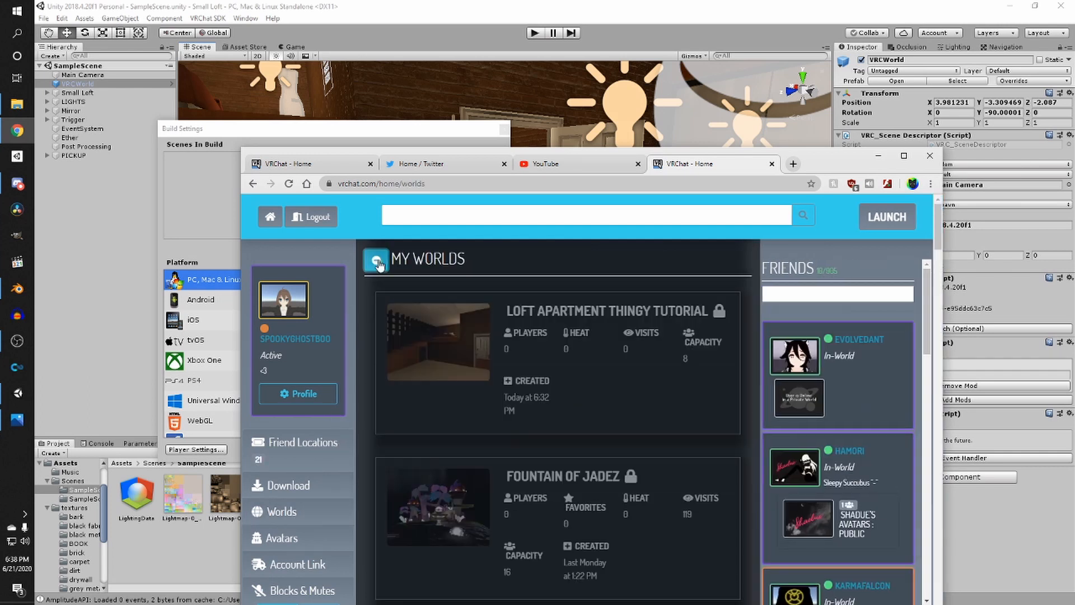
# - Open the Loft Apartment Thingy Tutorial world's page and review its details
pyautogui.scroll(-3, 438, 294)
pyautogui.scroll(3, 436, 300)
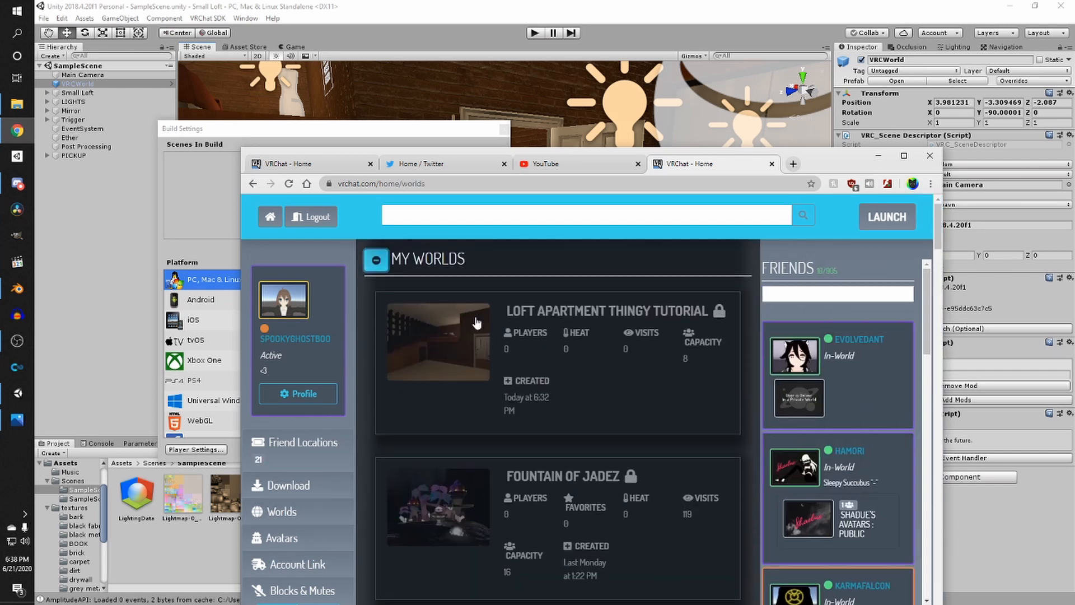
pyautogui.click(543, 309)
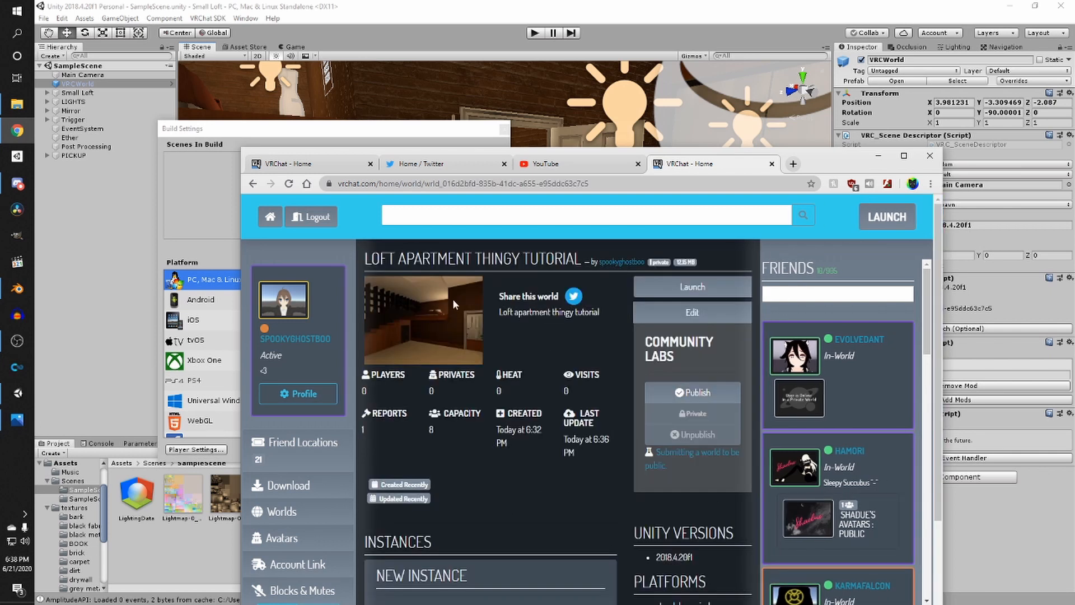
pyautogui.scroll(-1, 522, 339)
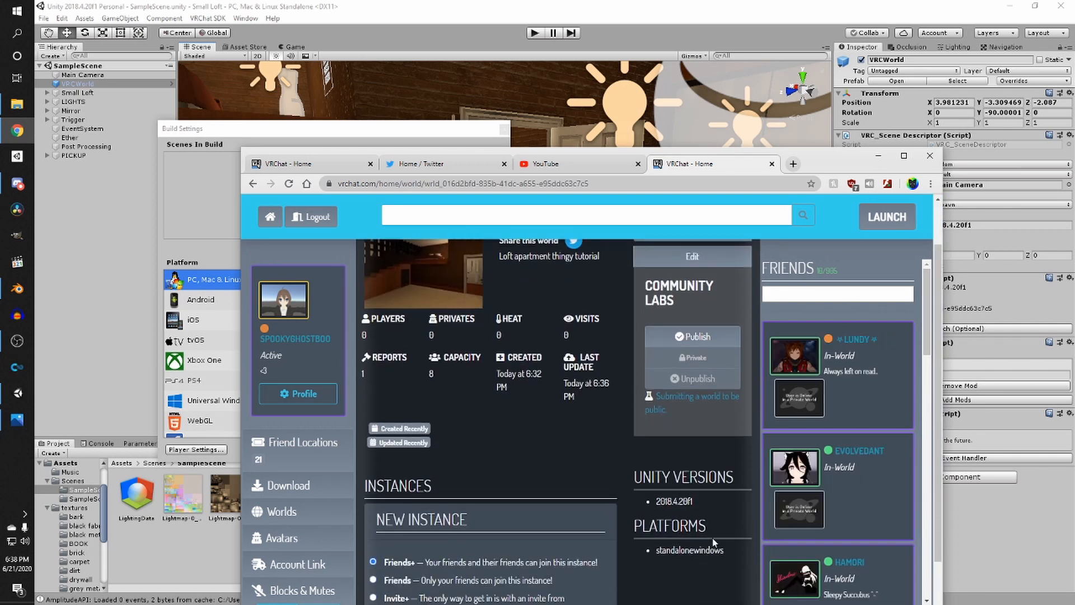
# - Switch the build platform to Android in Build Settings and close the dialog
pyautogui.click(878, 155)
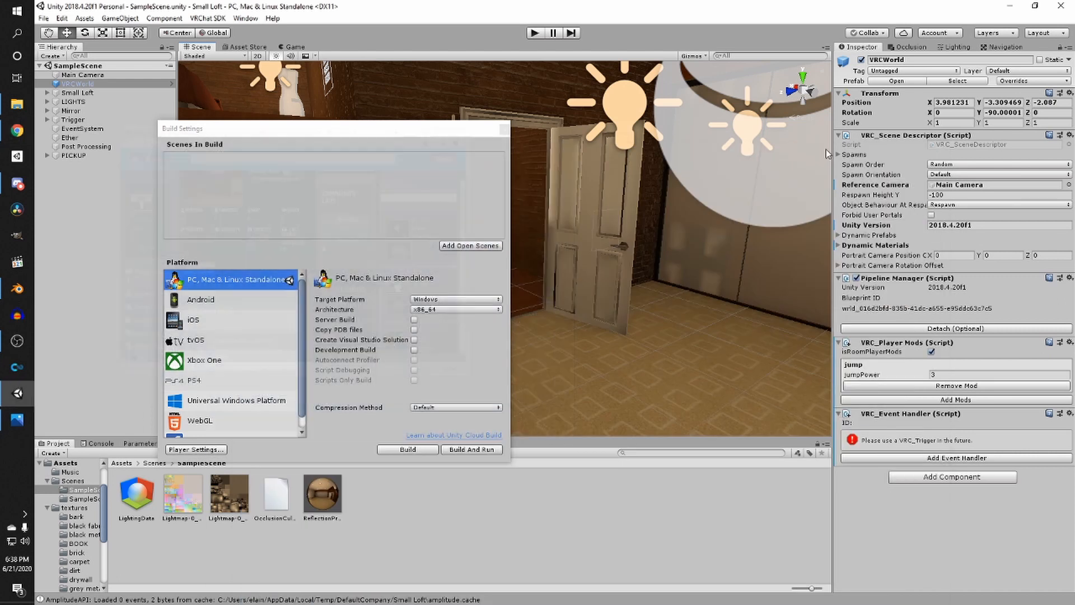
pyautogui.click(206, 298)
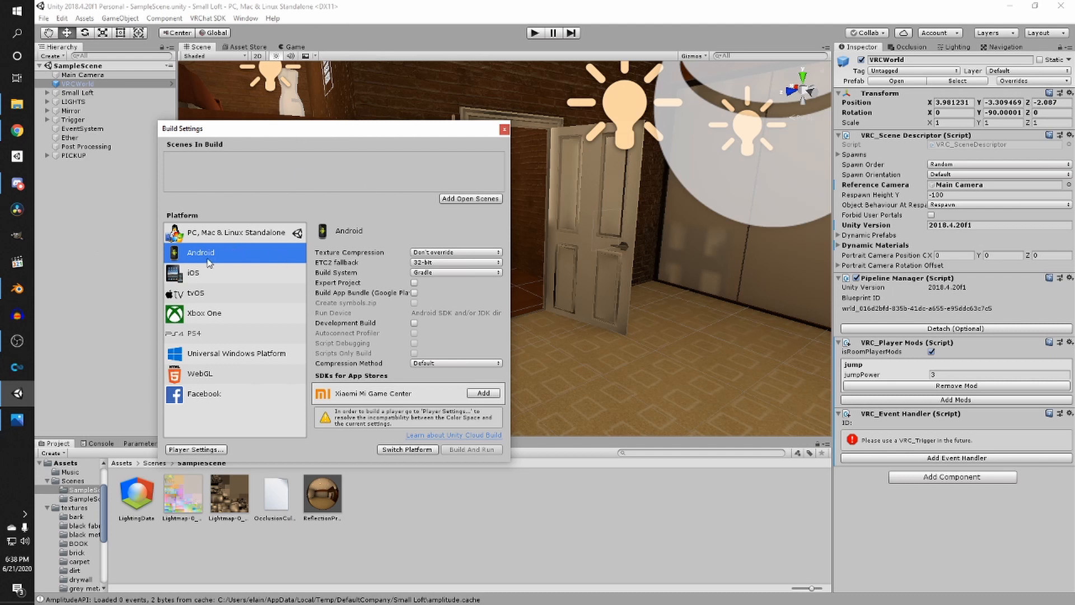
pyautogui.click(406, 452)
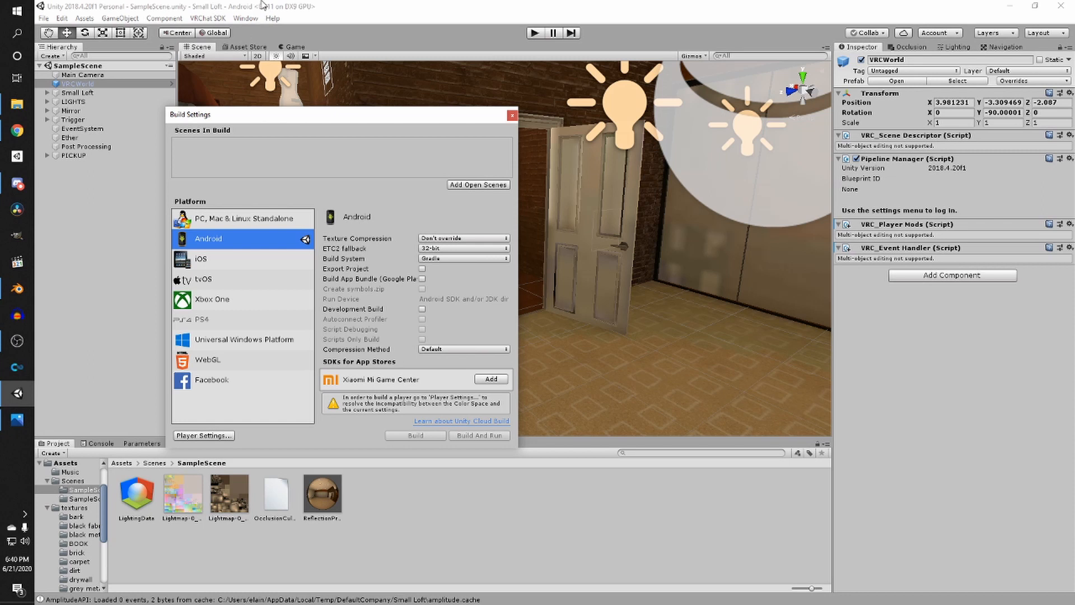
pyautogui.click(513, 117)
# - Disable the Post Processing object in the scene and save the scene
pyautogui.moveTo(516, 134); pyautogui.dragTo(355, 176, button='right')
pyautogui.scroll(-4, 434, 227)
pyautogui.scroll(4, 434, 227)
pyautogui.scroll(3, 622, 233)
pyautogui.scroll(-5, 622, 233)
pyautogui.scroll(4, 629, 229)
pyautogui.scroll(-5, 630, 229)
pyautogui.scroll(5, 355, 177)
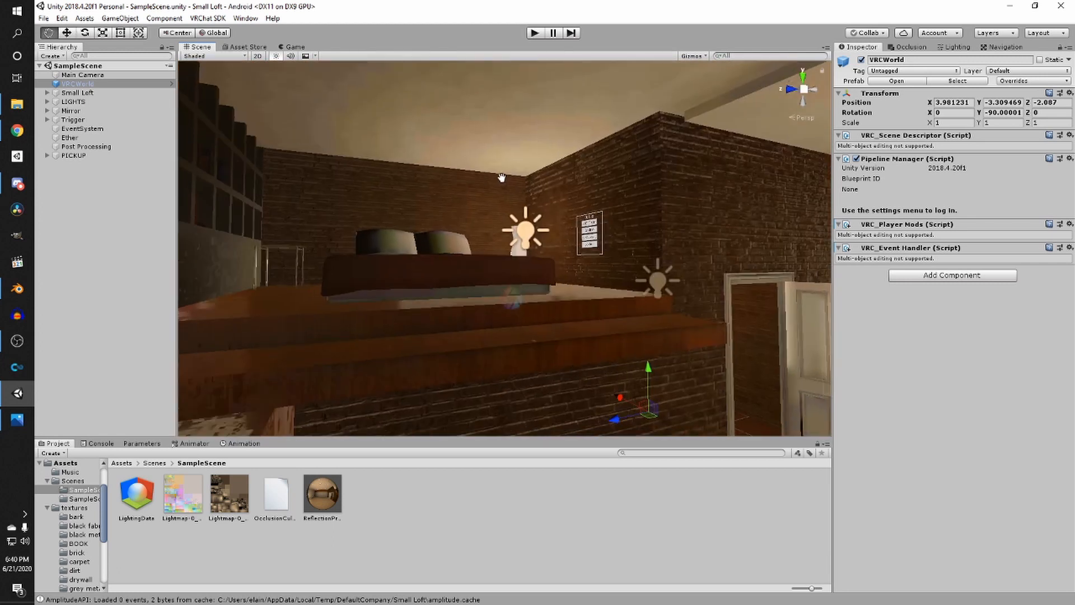
pyautogui.moveTo(502, 176); pyautogui.dragTo(504, 211, button='right')
pyautogui.scroll(3, 500, 184)
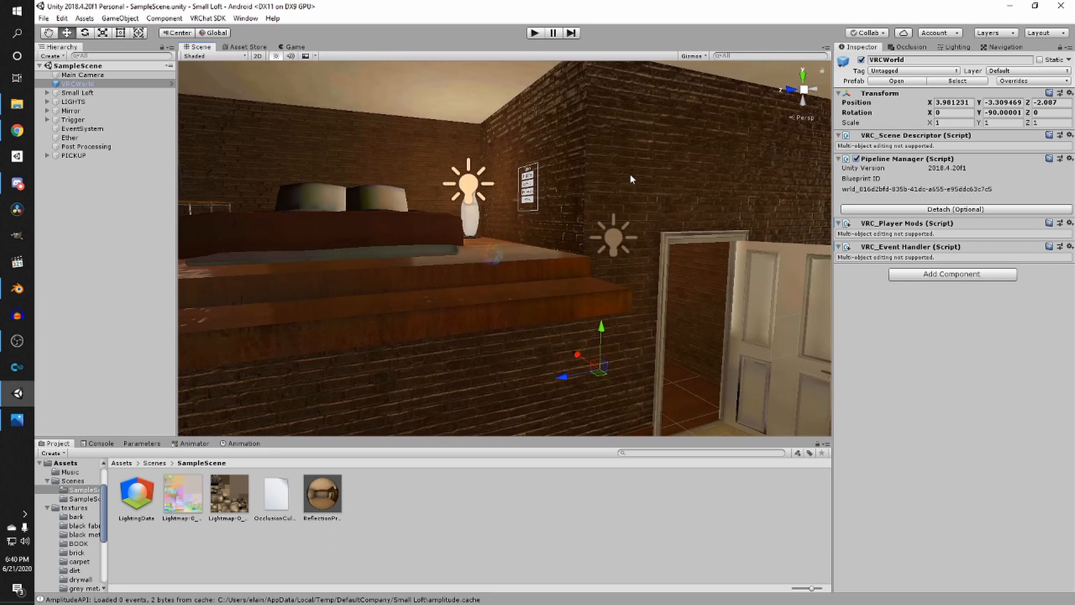
pyautogui.click(492, 257)
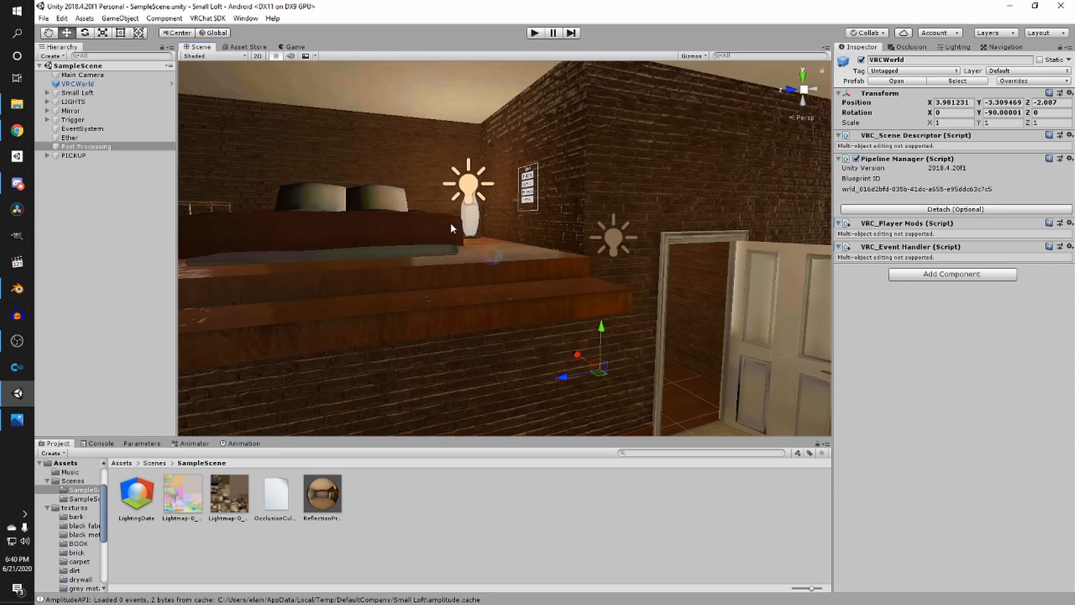
pyautogui.click(861, 60)
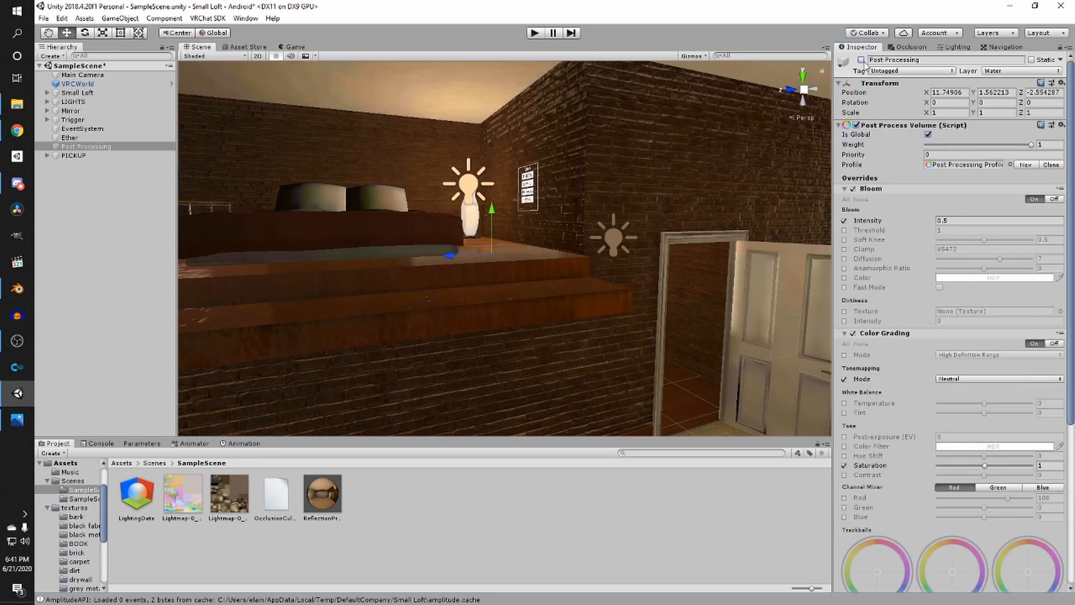
pyautogui.moveTo(699, 102); pyautogui.dragTo(612, 155, button='middle')
pyautogui.click(576, 173)
pyautogui.moveTo(466, 231); pyautogui.dragTo(410, 227, button='right')
pyautogui.hotkey('ctrl', 's')
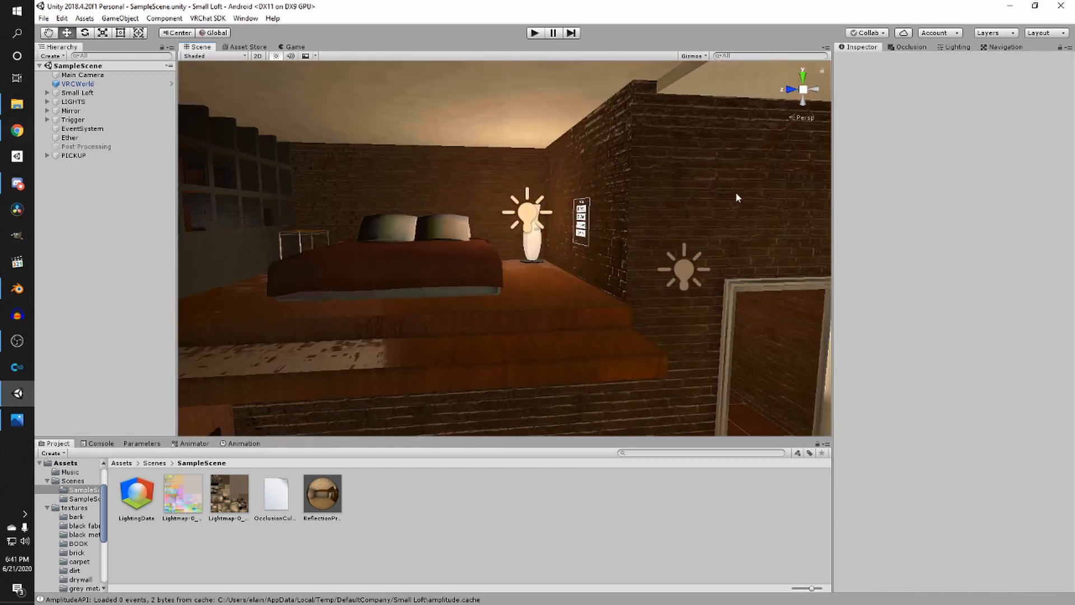
# - Disable the Reflection Probe object under LIGHTS
pyautogui.moveTo(625, 273); pyautogui.dragTo(655, 276, button='right')
pyautogui.scroll(-4, 656, 276)
pyautogui.moveTo(582, 269); pyautogui.dragTo(636, 291, button='middle')
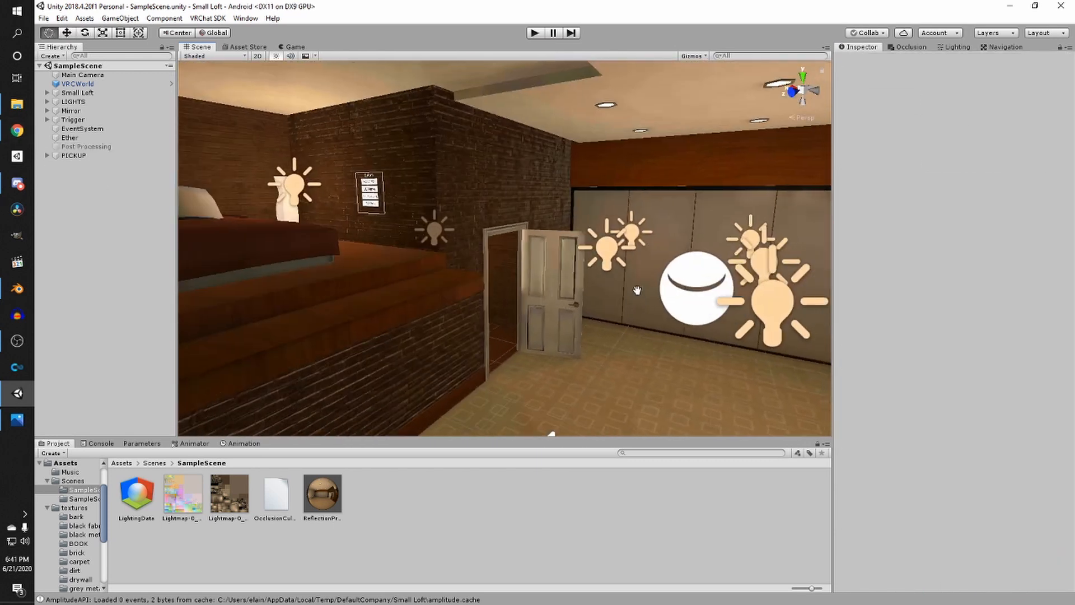
pyautogui.moveTo(636, 291); pyautogui.dragTo(637, 289, button='right')
pyautogui.click(577, 274)
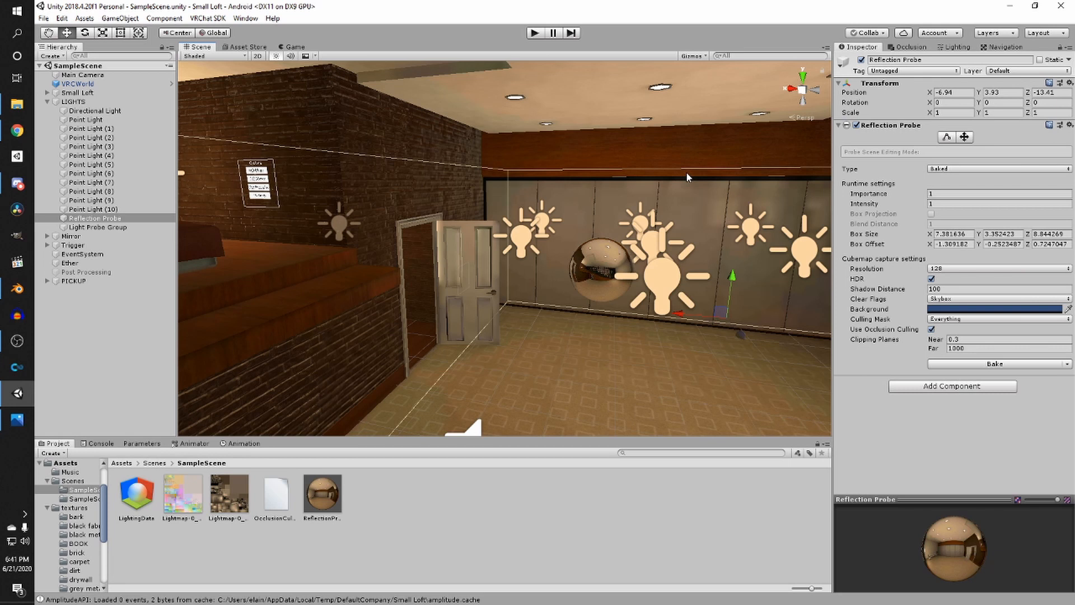
pyautogui.click(862, 60)
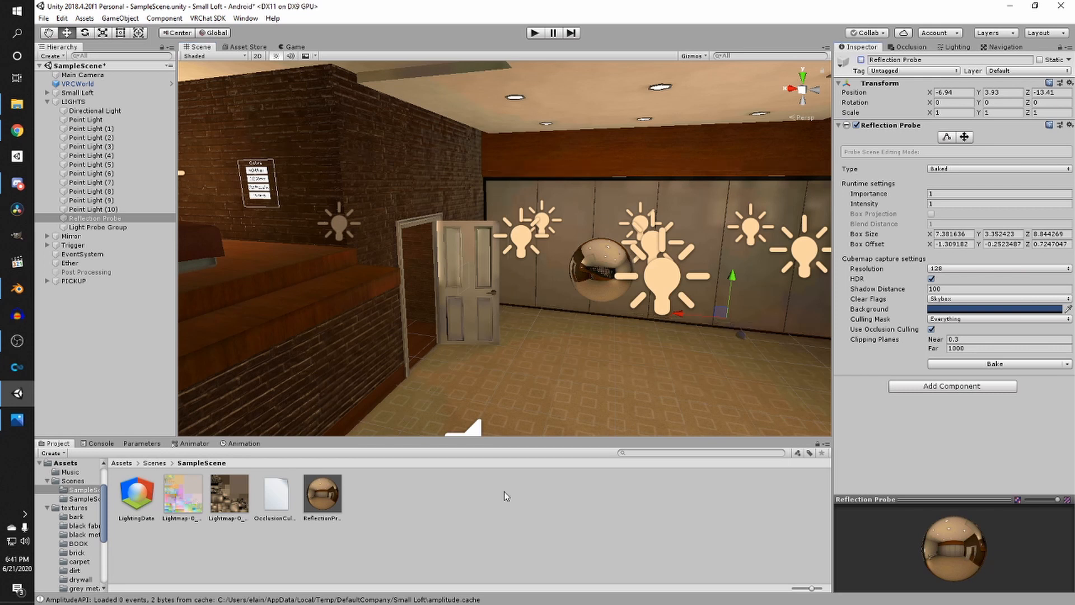
pyautogui.click(504, 491)
# - Open the Lighting settings and inspect the loft scene around the room
pyautogui.click(949, 47)
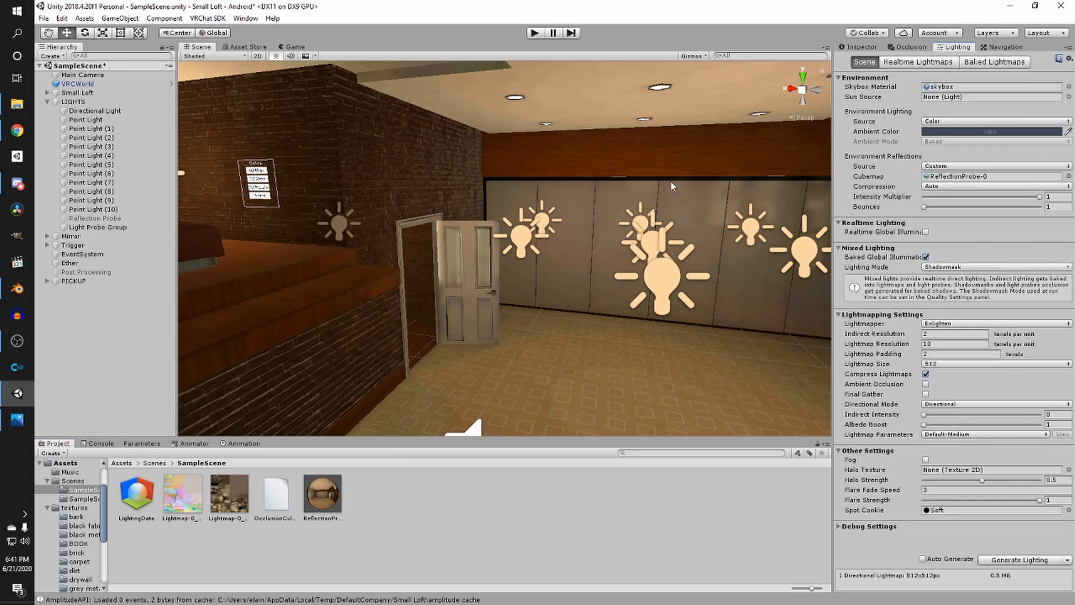
pyautogui.moveTo(670, 180); pyautogui.dragTo(264, 203, button='right')
pyautogui.moveTo(415, 211); pyautogui.dragTo(331, 216, button='right')
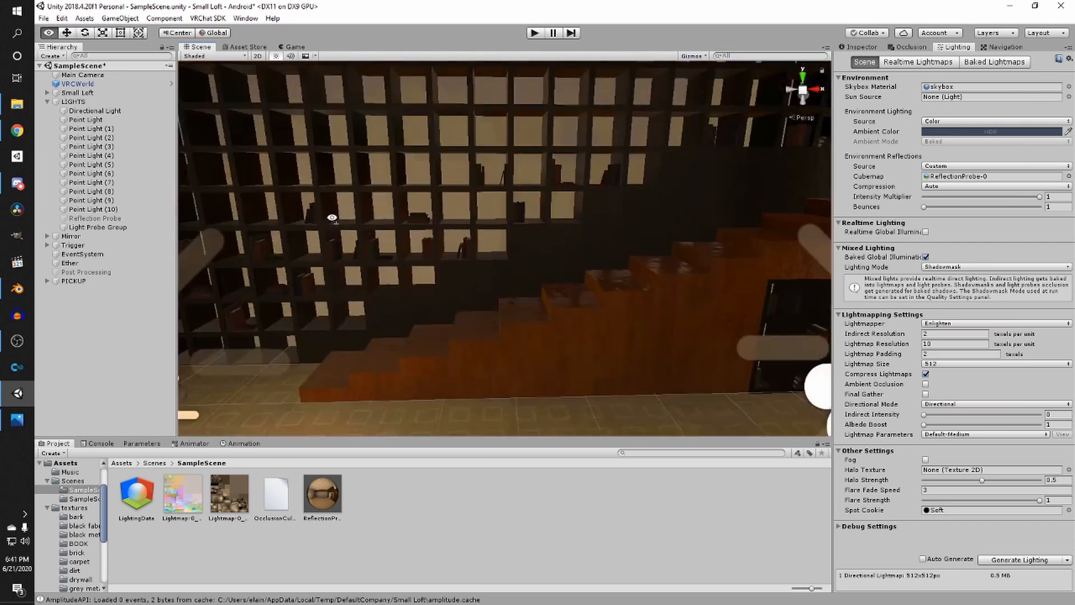
pyautogui.moveTo(331, 216); pyautogui.dragTo(388, 206, button='middle')
pyautogui.moveTo(387, 206); pyautogui.dragTo(331, 175, button='right')
pyautogui.moveTo(331, 175); pyautogui.dragTo(340, 184, button='middle')
pyautogui.moveTo(339, 184); pyautogui.dragTo(563, 206, button='right')
pyautogui.moveTo(356, 145); pyautogui.dragTo(535, 248, button='right')
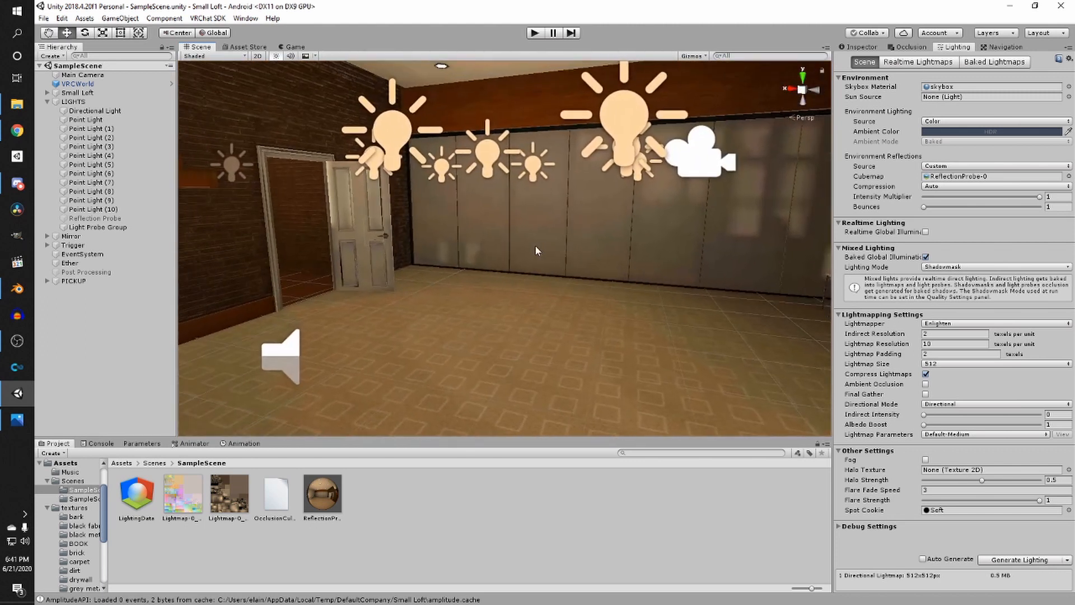
pyautogui.click(48, 102)
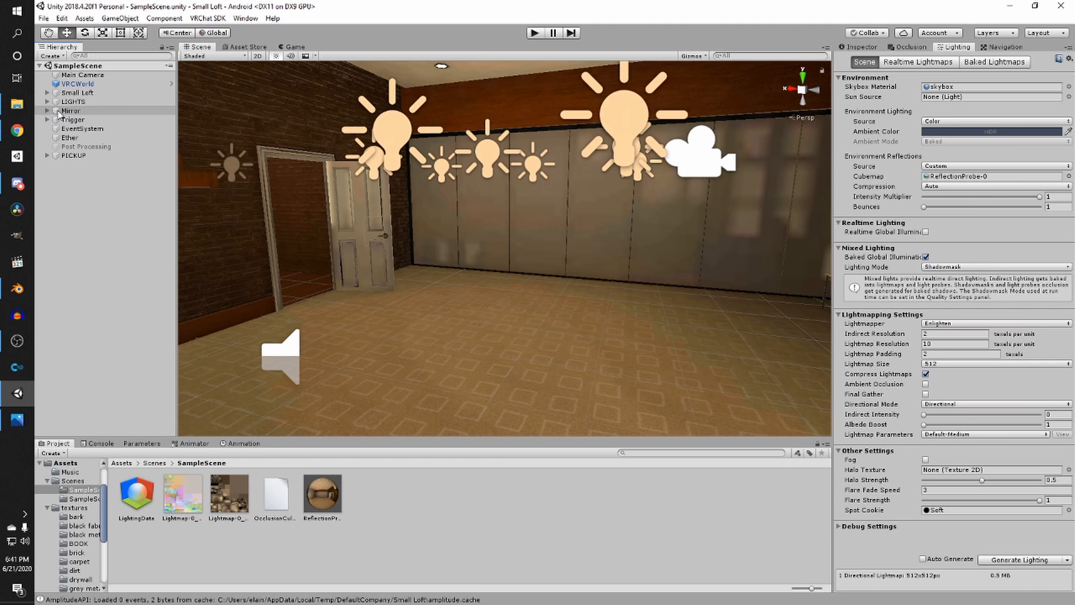
# - Browse to the textures > black metal folder and select the Metal028_2K_Color texture
pyautogui.click(130, 464)
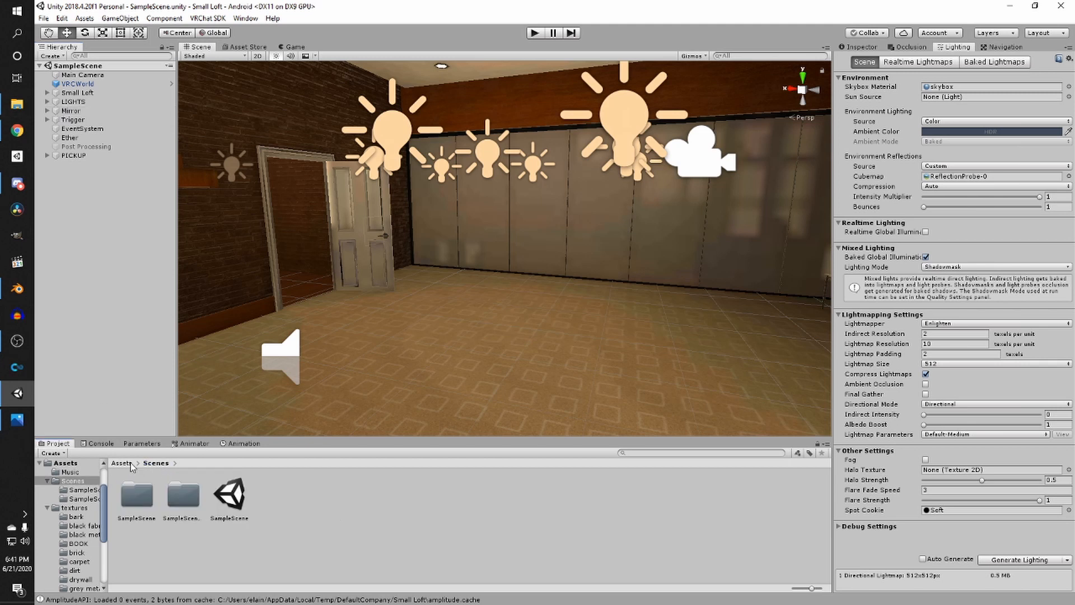
pyautogui.click(857, 47)
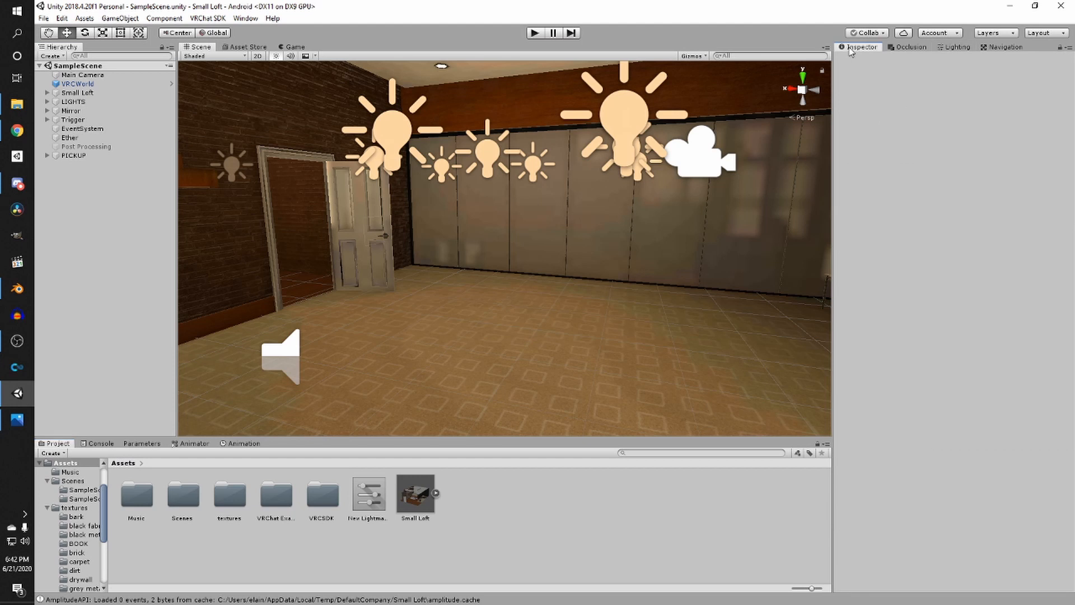
pyautogui.doubleClick(230, 498)
pyautogui.doubleClick(226, 496)
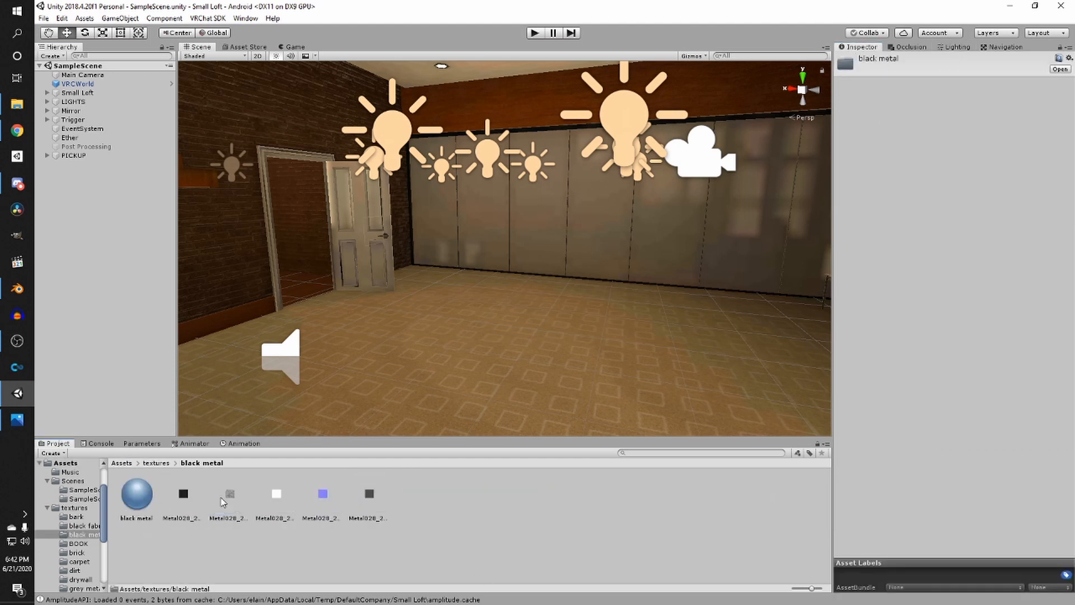
pyautogui.click(183, 494)
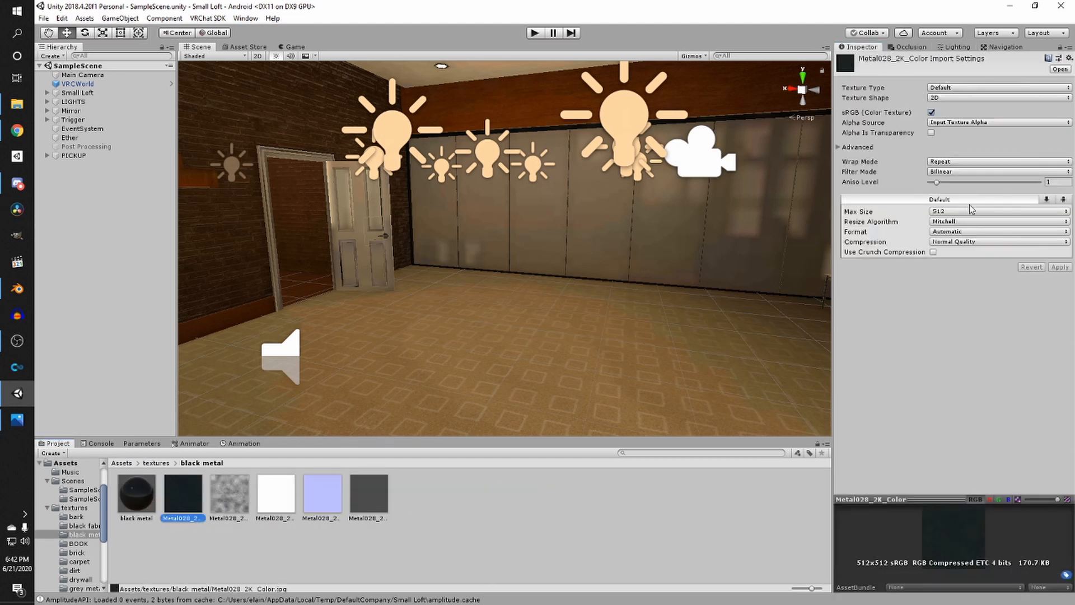
# - Review the texture's Android and PC, Mac & Linux Standalone import override settings
pyautogui.click(1062, 200)
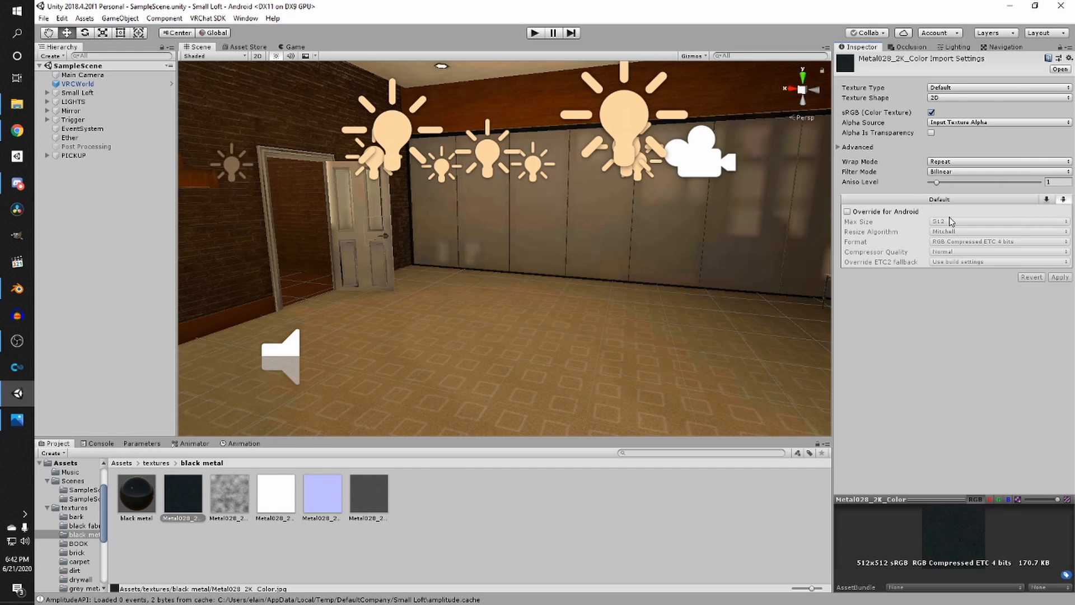
pyautogui.click(1046, 200)
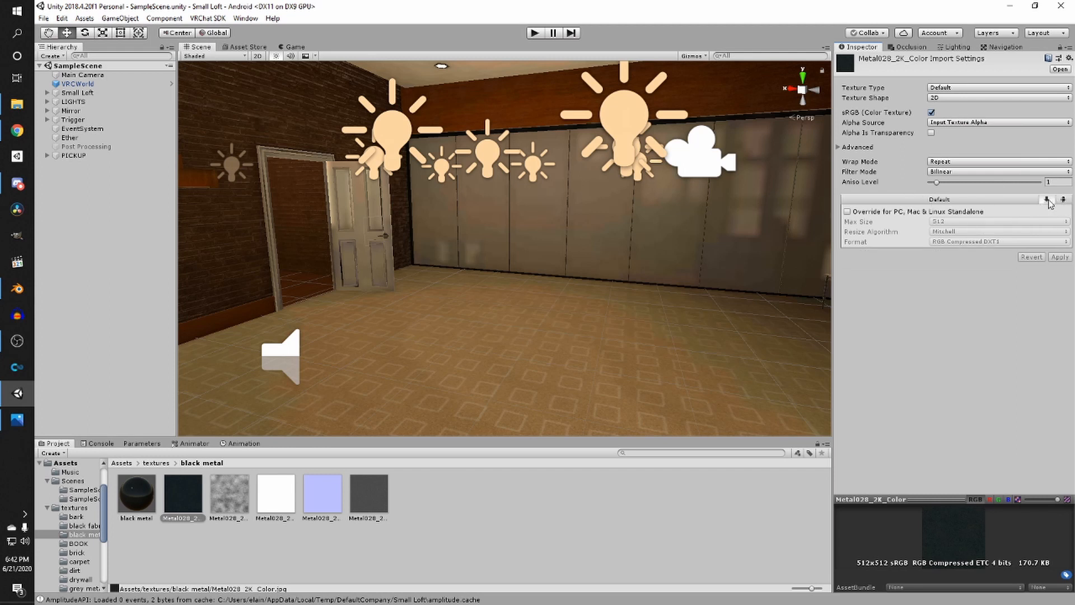
pyautogui.scroll(5, 645, 207)
pyautogui.moveTo(638, 199); pyautogui.dragTo(575, 289, button='right')
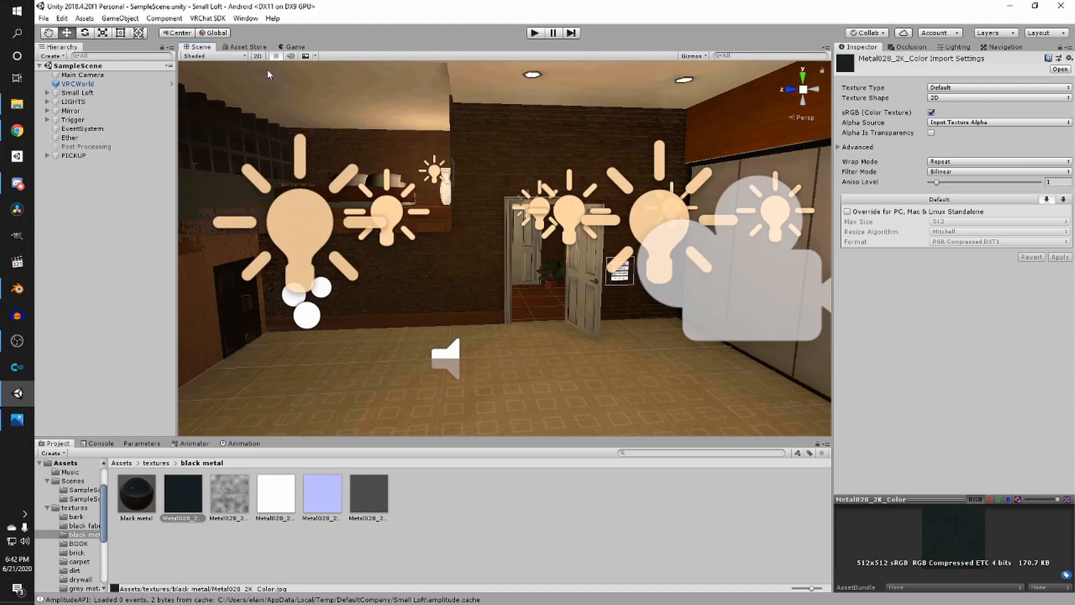
# - Build and upload the world for Android from the VRChat SDK Builder, ticking the content rights confirmation
pyautogui.click(109, 83)
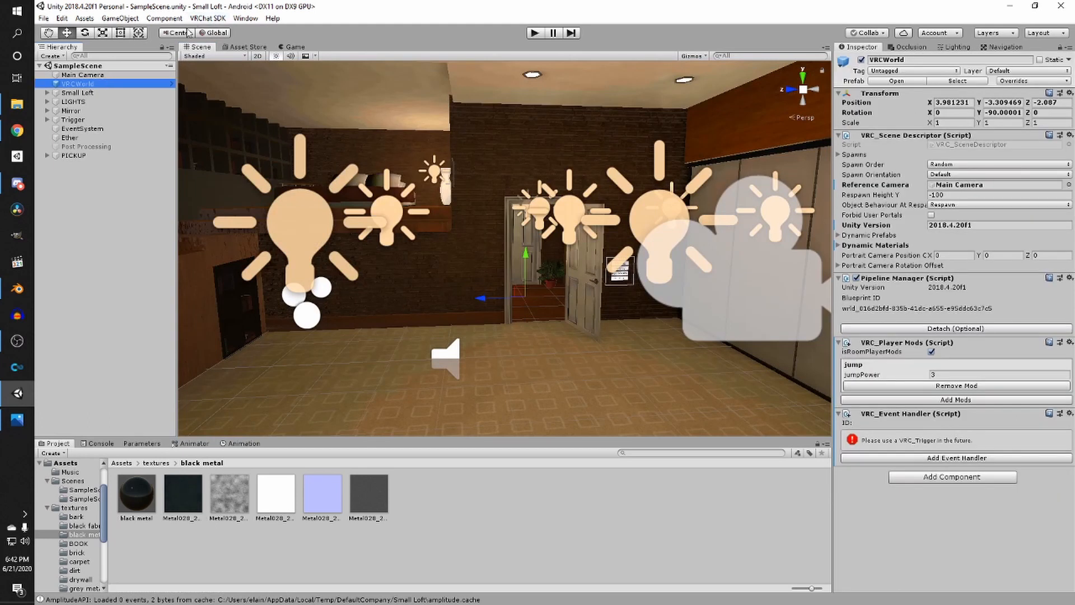
pyautogui.click(208, 18)
pyautogui.click(222, 47)
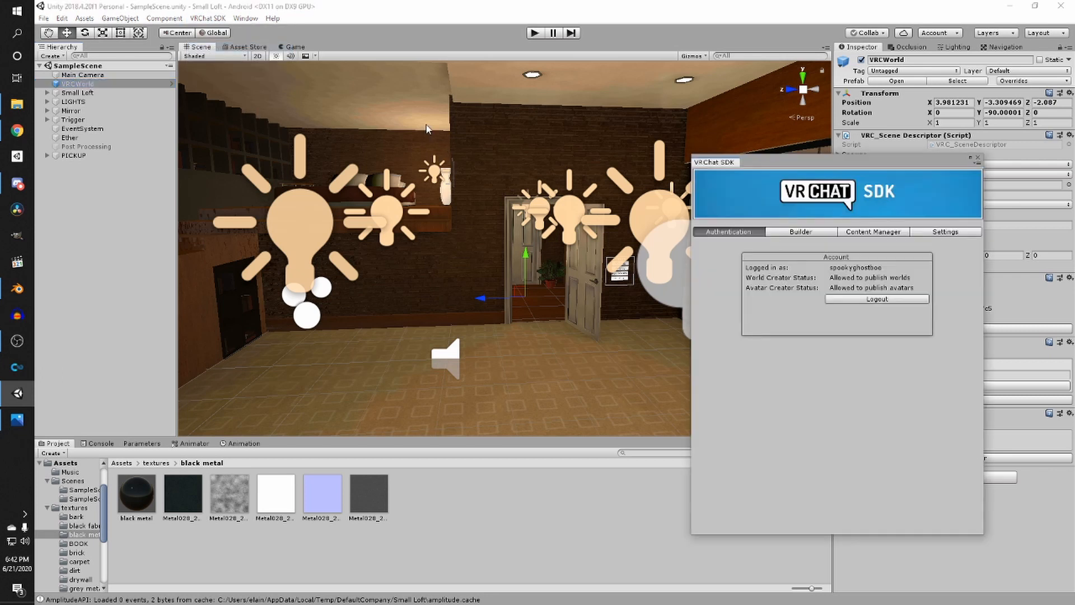
pyautogui.click(802, 233)
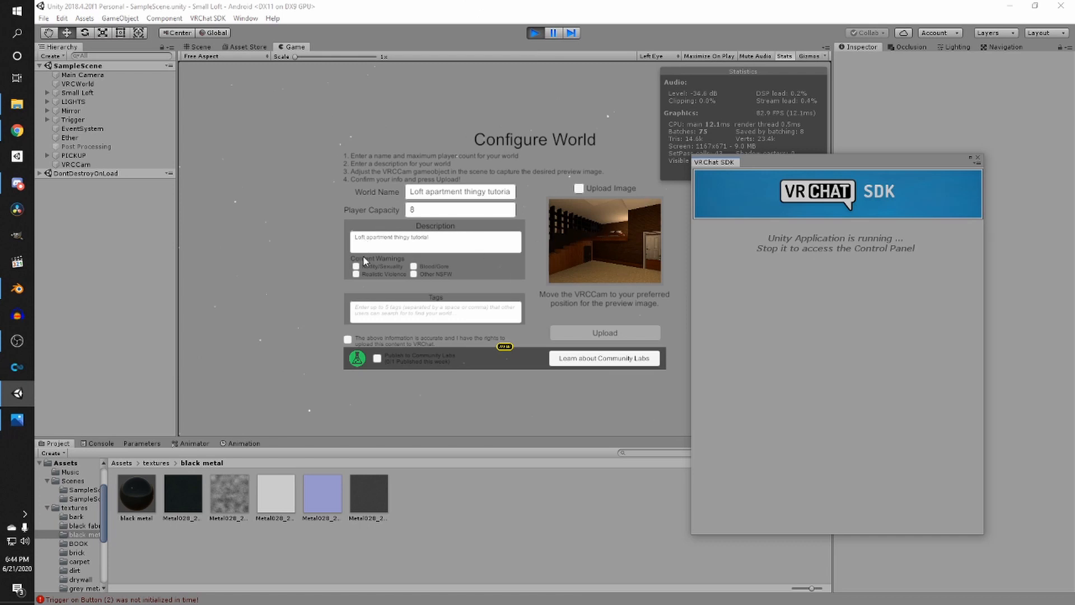
pyautogui.click(347, 339)
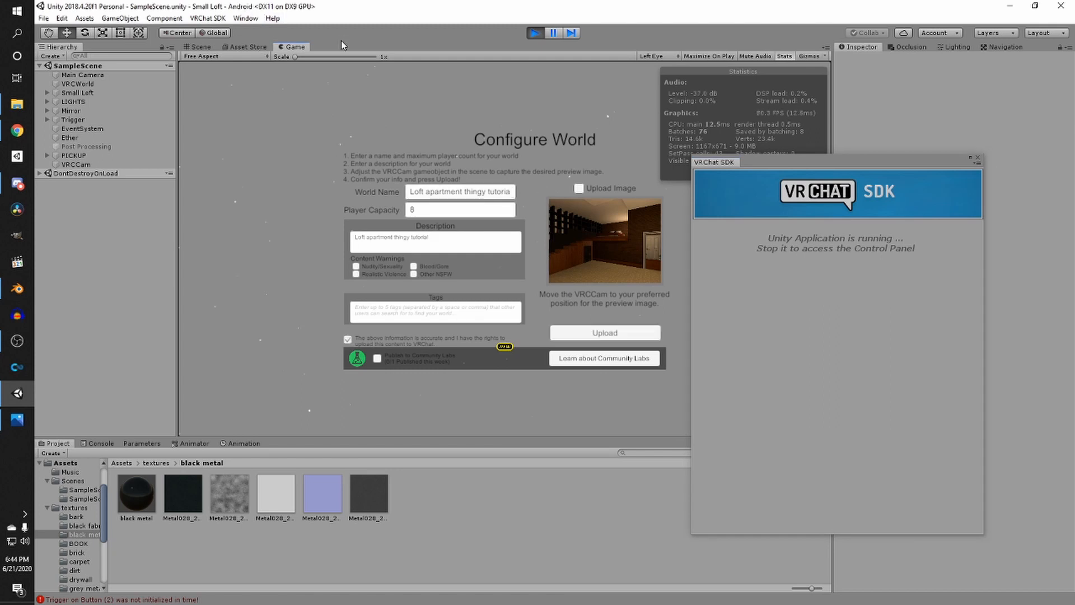
pyautogui.click(605, 335)
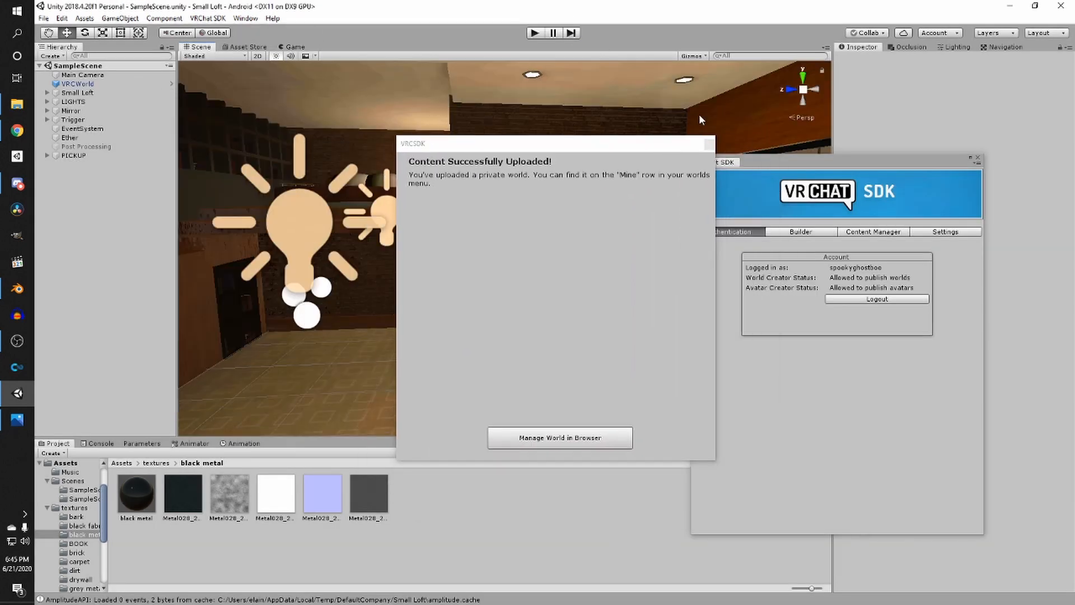
pyautogui.click(709, 146)
pyautogui.click(979, 158)
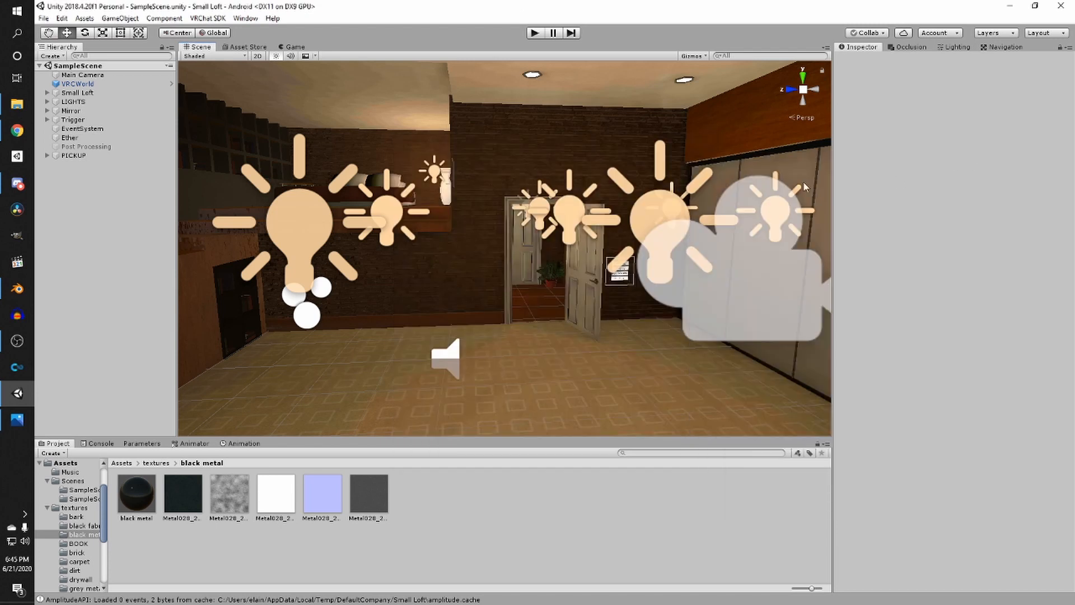
# - Switch the build platform back to PC, Mac & Linux Standalone in Build Settings
pyautogui.click(44, 17)
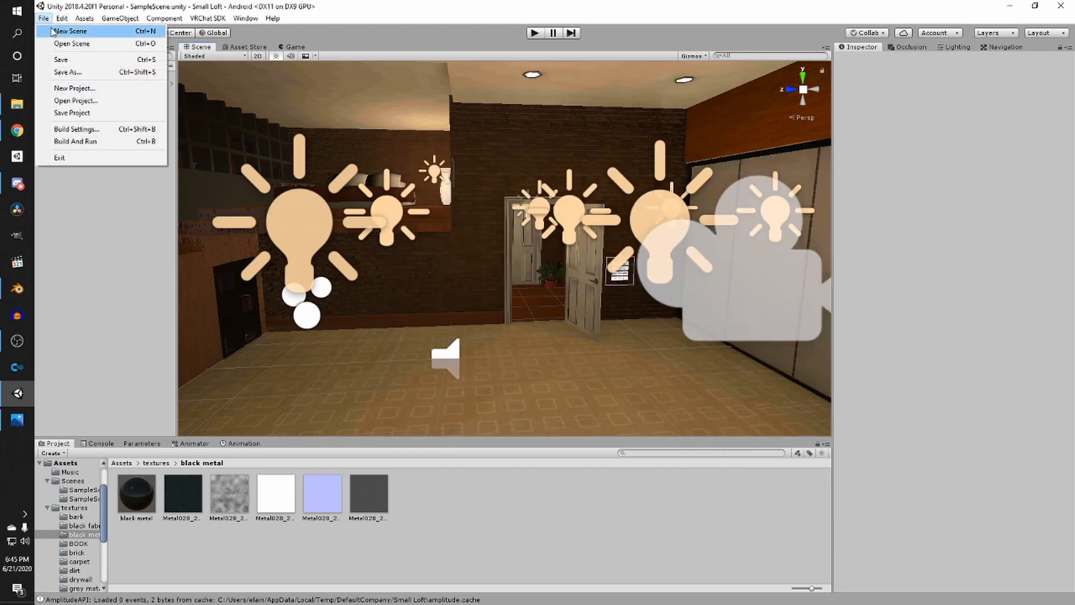
pyautogui.click(84, 130)
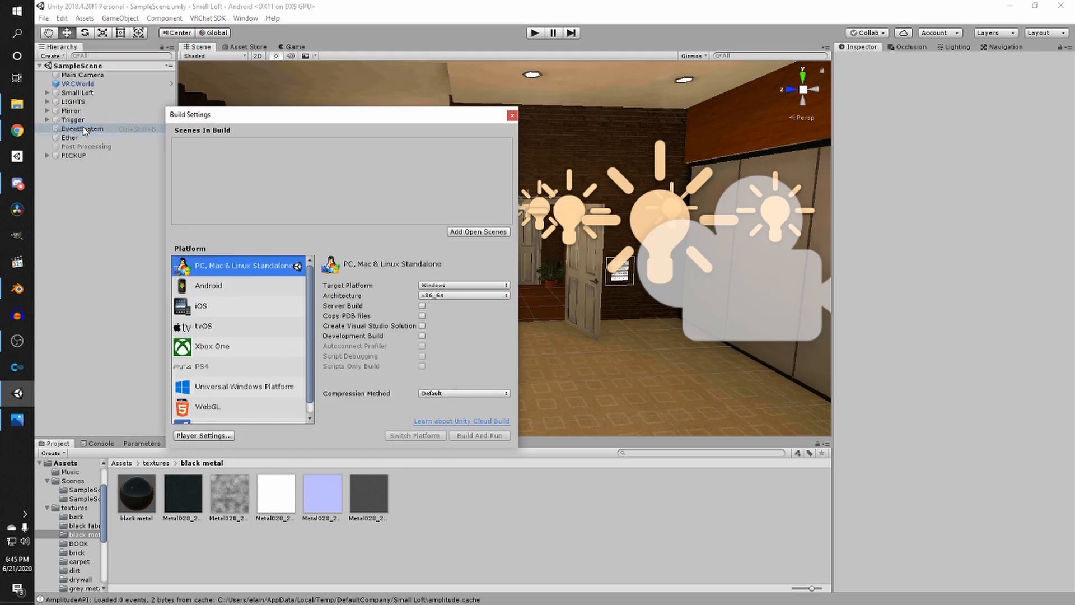
pyautogui.click(234, 279)
pyautogui.click(245, 223)
pyautogui.click(228, 294)
pyautogui.click(415, 435)
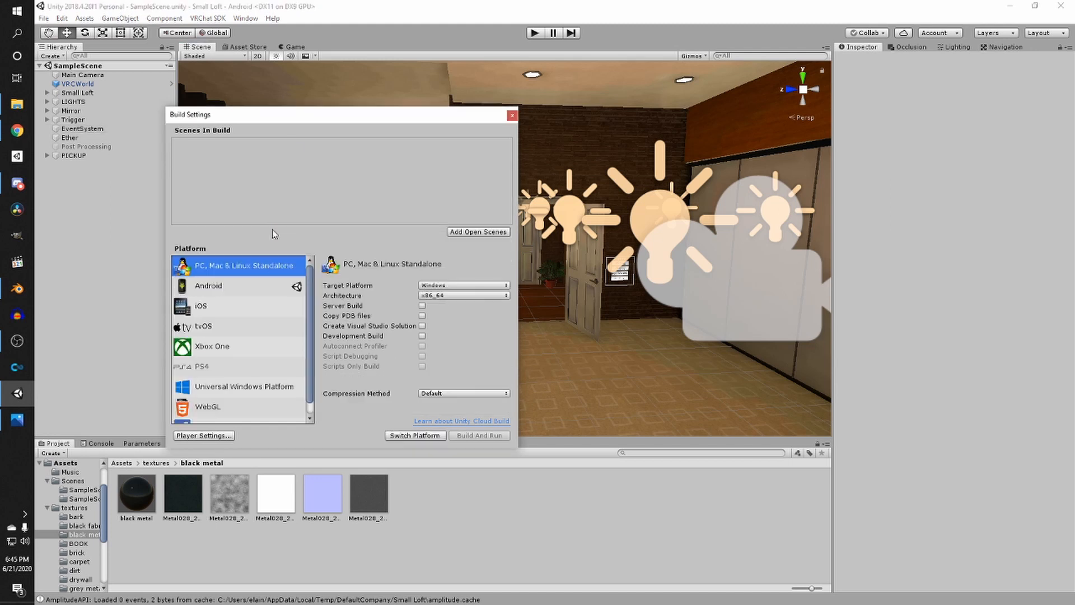
pyautogui.moveTo(314, 116); pyautogui.dragTo(321, 75)
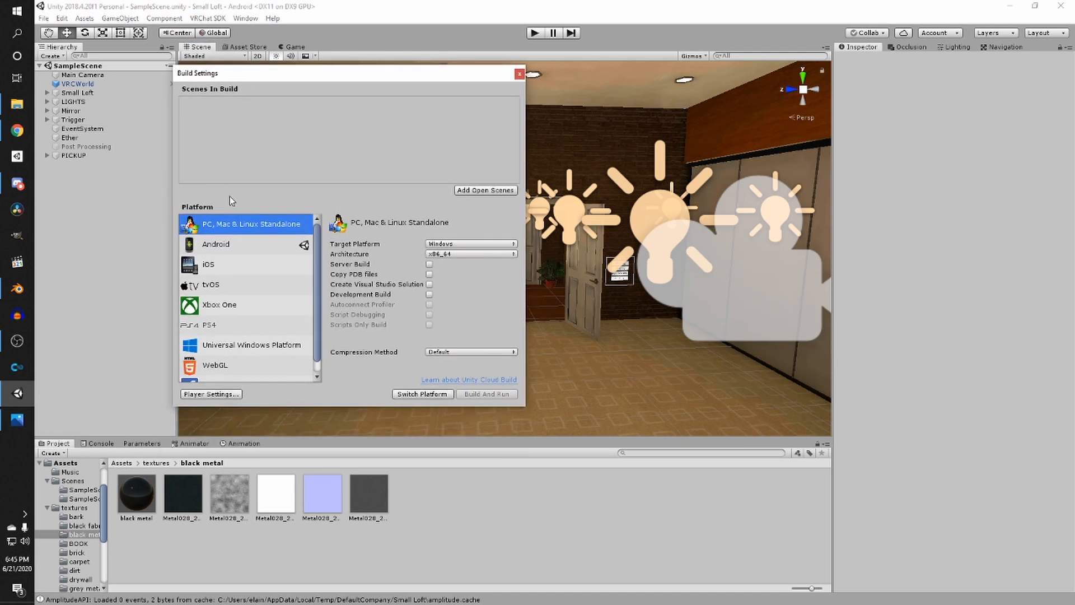
pyautogui.click(415, 394)
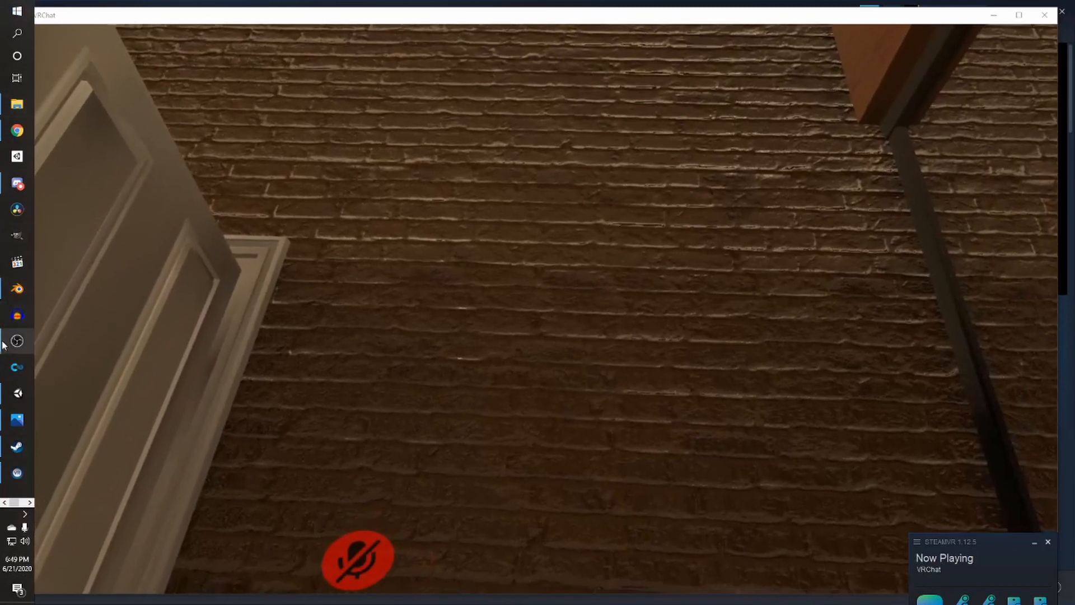
pyautogui.click(5, 342)
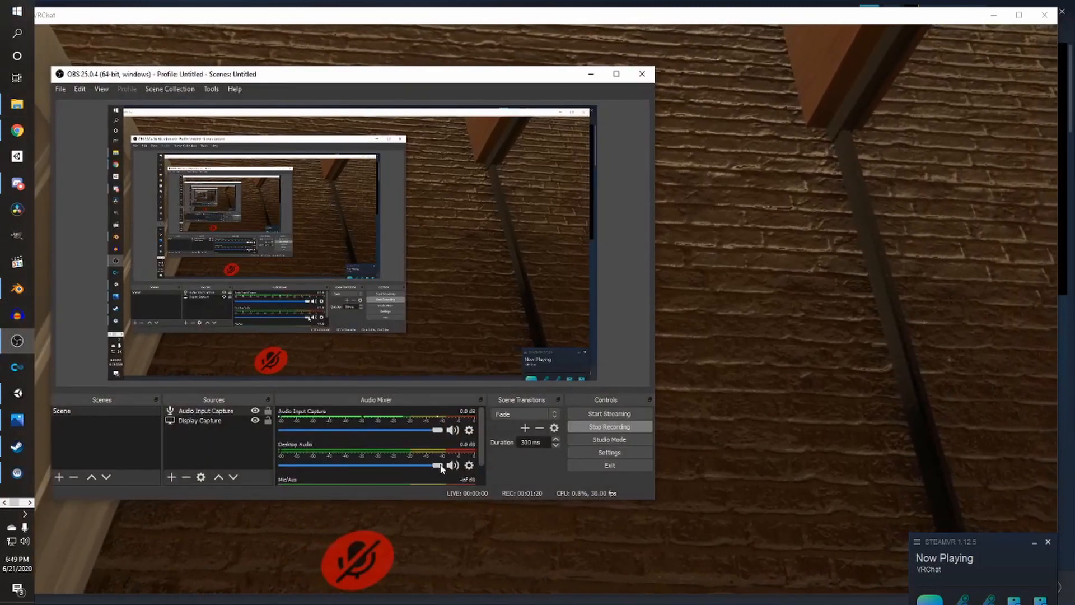
pyautogui.click(591, 74)
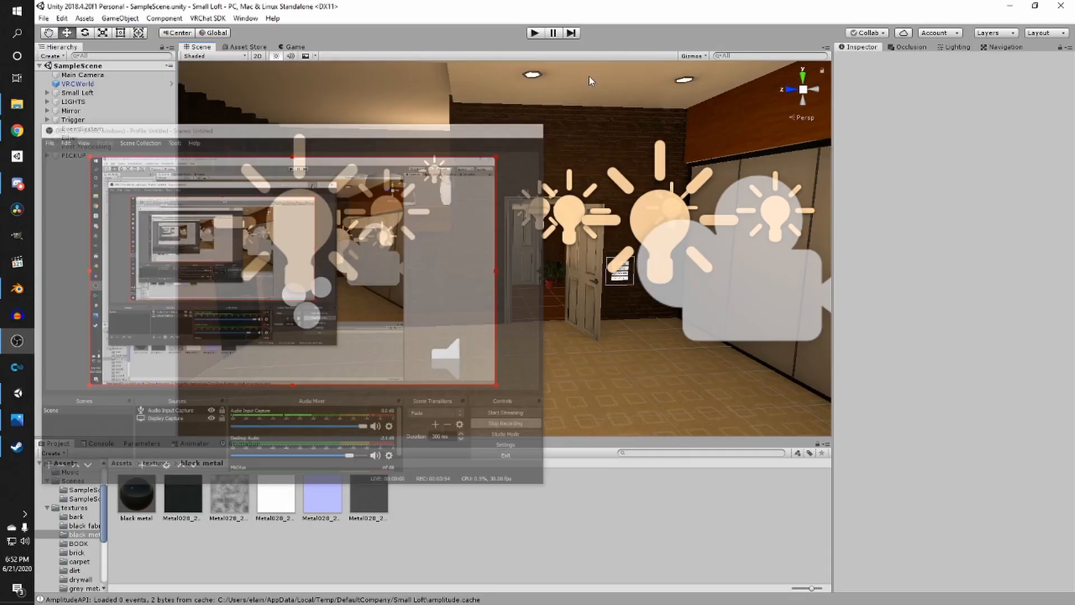
# - Activate the Post Processing object in the hierarchy
pyautogui.moveTo(395, 196); pyautogui.dragTo(403, 166, button='right')
pyautogui.moveTo(412, 164); pyautogui.dragTo(520, 193, button='right')
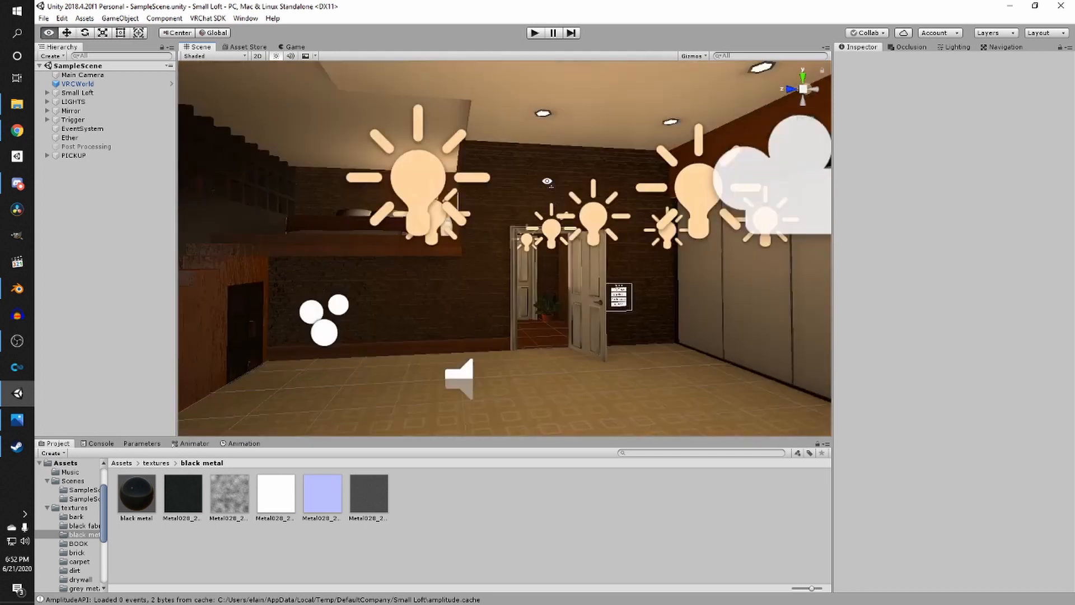
pyautogui.scroll(-1, 519, 193)
pyautogui.moveTo(520, 193); pyautogui.dragTo(521, 224, button='middle')
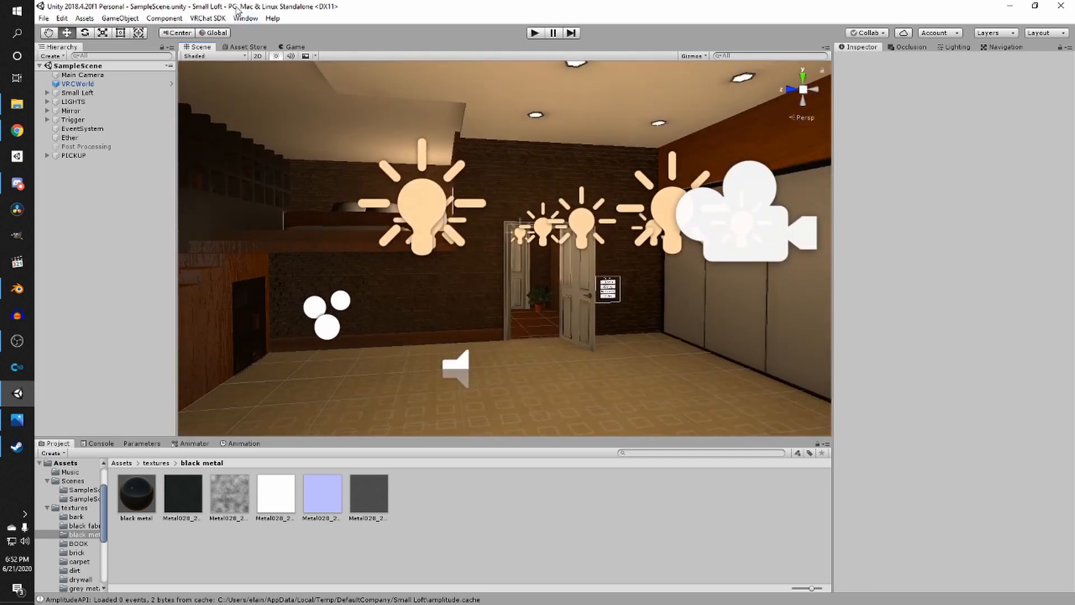
pyautogui.moveTo(553, 281); pyautogui.dragTo(537, 271, button='right')
pyautogui.moveTo(537, 271); pyautogui.dragTo(448, 304, button='middle')
pyautogui.scroll(2, 451, 228)
pyautogui.click(84, 146)
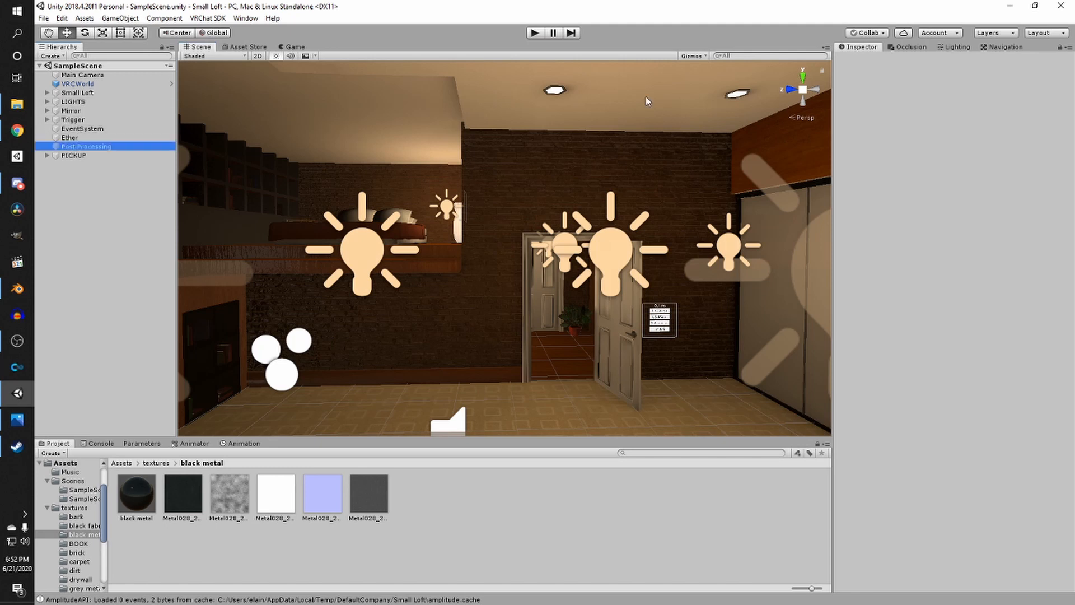
pyautogui.click(861, 60)
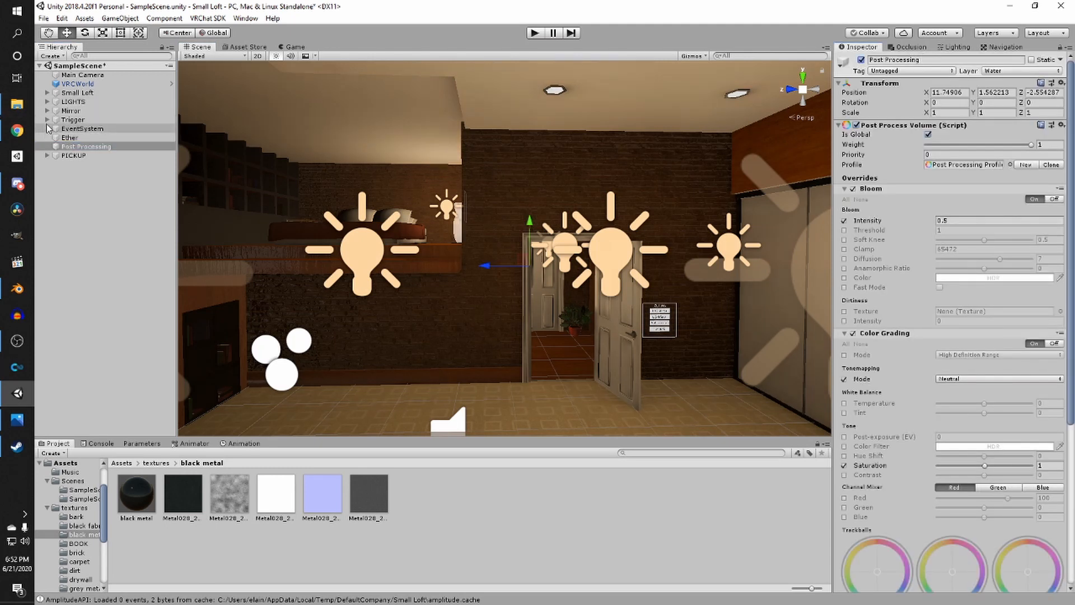
# - Expand the LIGHTS group, activate its Reflection Probe and frame it in the Scene view
pyautogui.click(73, 102)
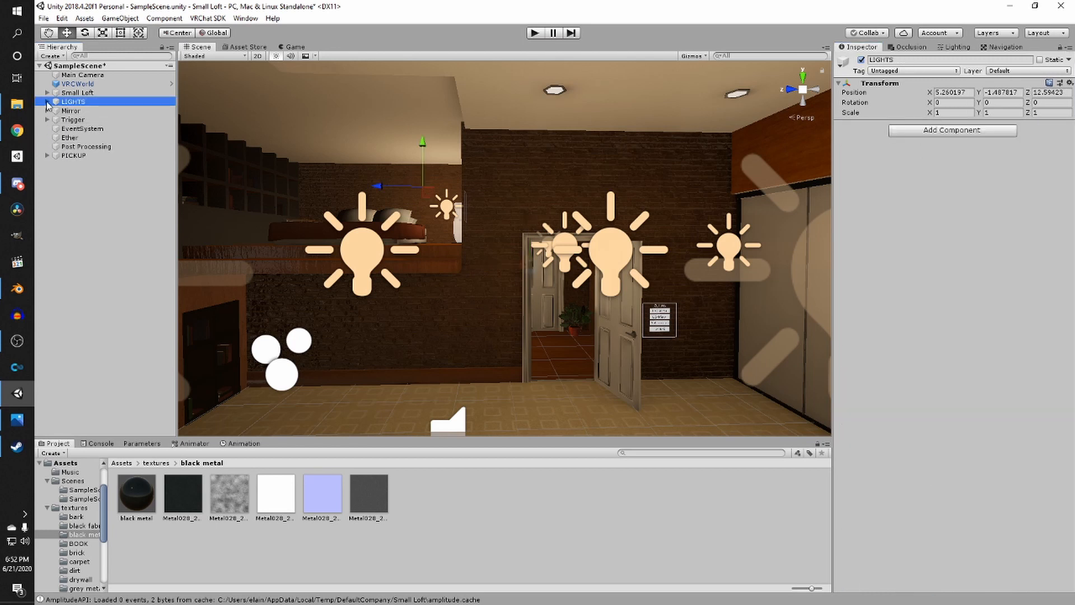
pyautogui.click(48, 101)
pyautogui.click(94, 218)
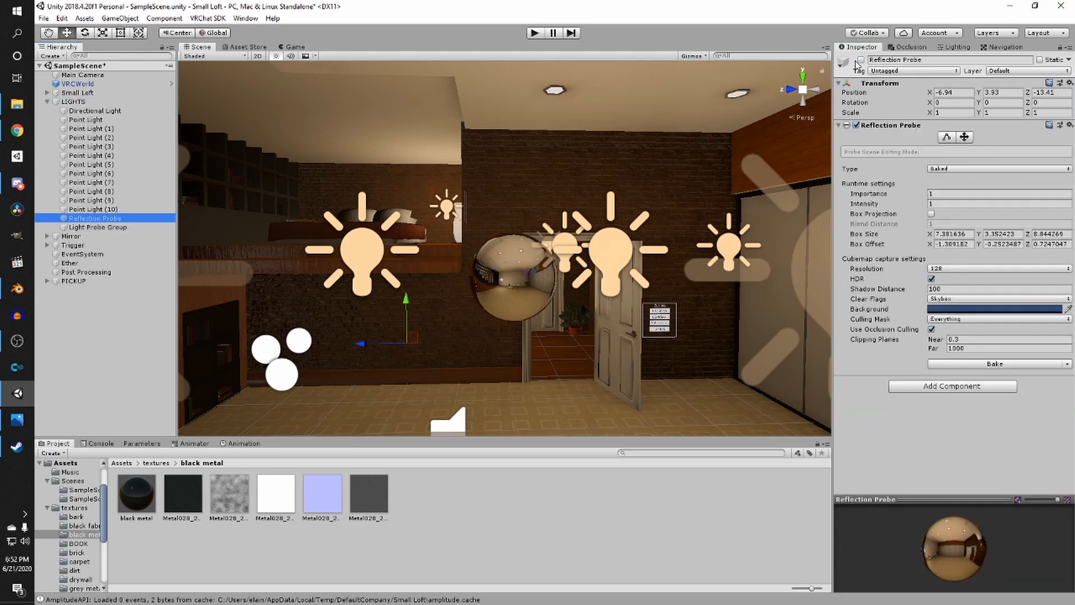
pyautogui.click(860, 60)
pyautogui.press('f')
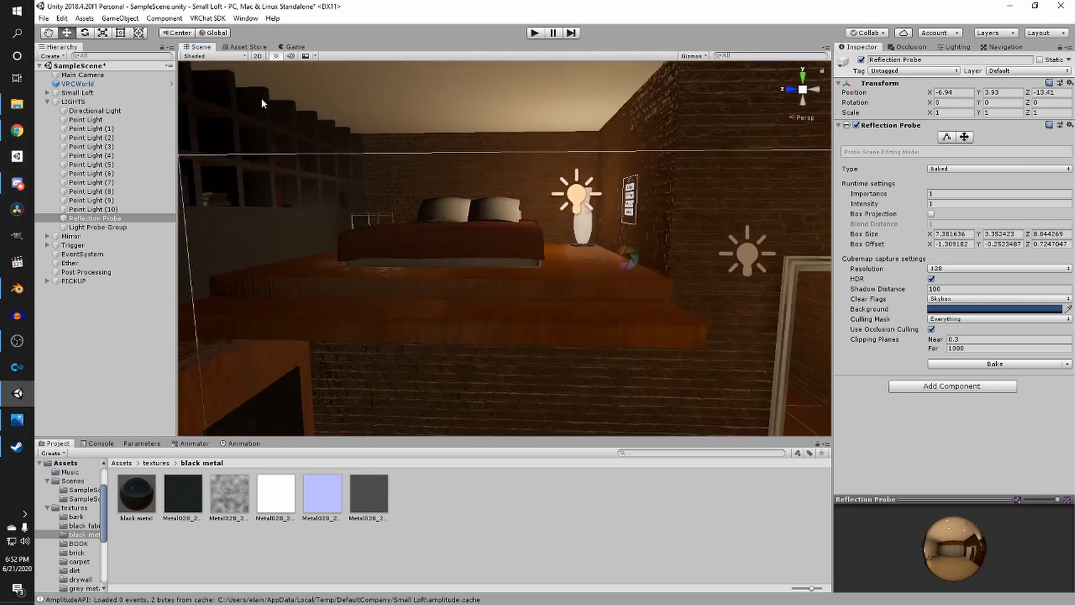
pyautogui.click(48, 101)
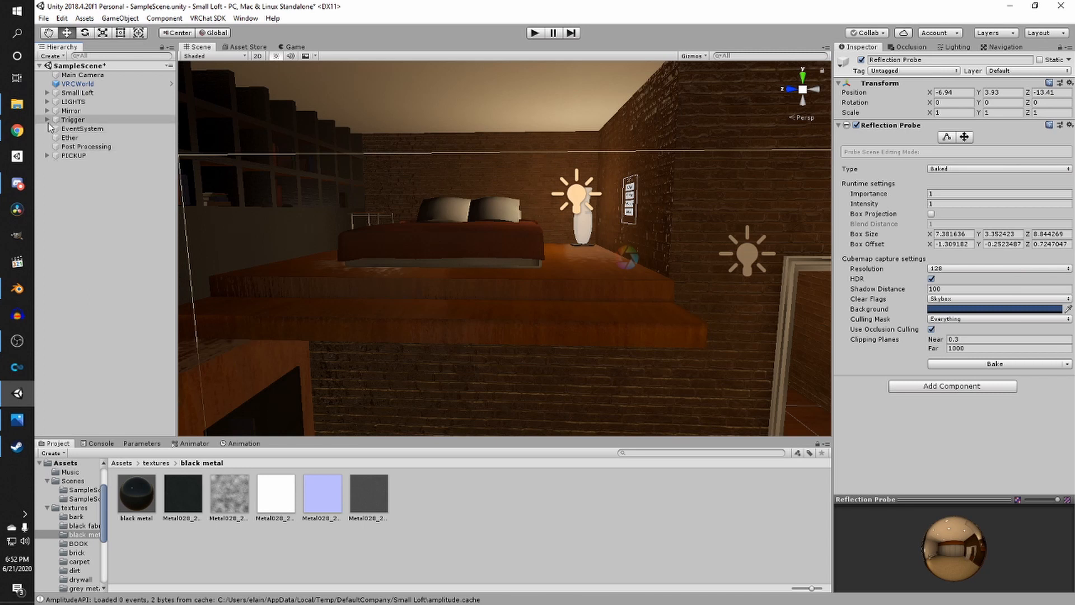
# - Create an empty GameObject named VRCchairs near the sofa
pyautogui.press('s')
pyautogui.moveTo(497, 163); pyautogui.dragTo(481, 161, button='right')
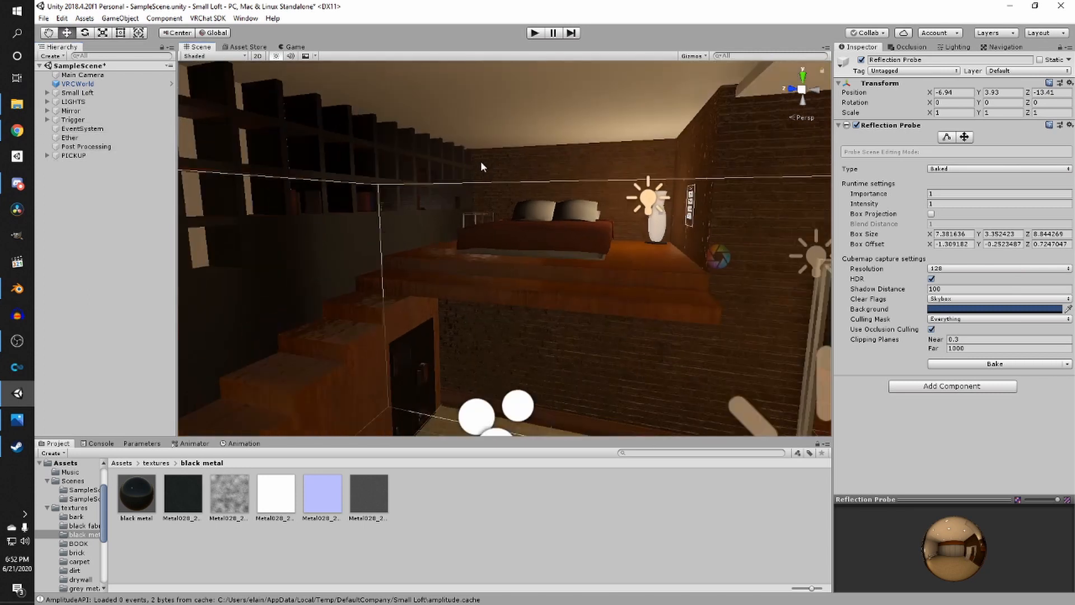
pyautogui.scroll(-2, 481, 163)
pyautogui.moveTo(482, 163); pyautogui.dragTo(369, 336, button='middle')
pyautogui.click(699, 116)
pyautogui.moveTo(616, 222); pyautogui.dragTo(560, 263, button='right')
pyautogui.moveTo(560, 263); pyautogui.dragTo(585, 114, button='middle')
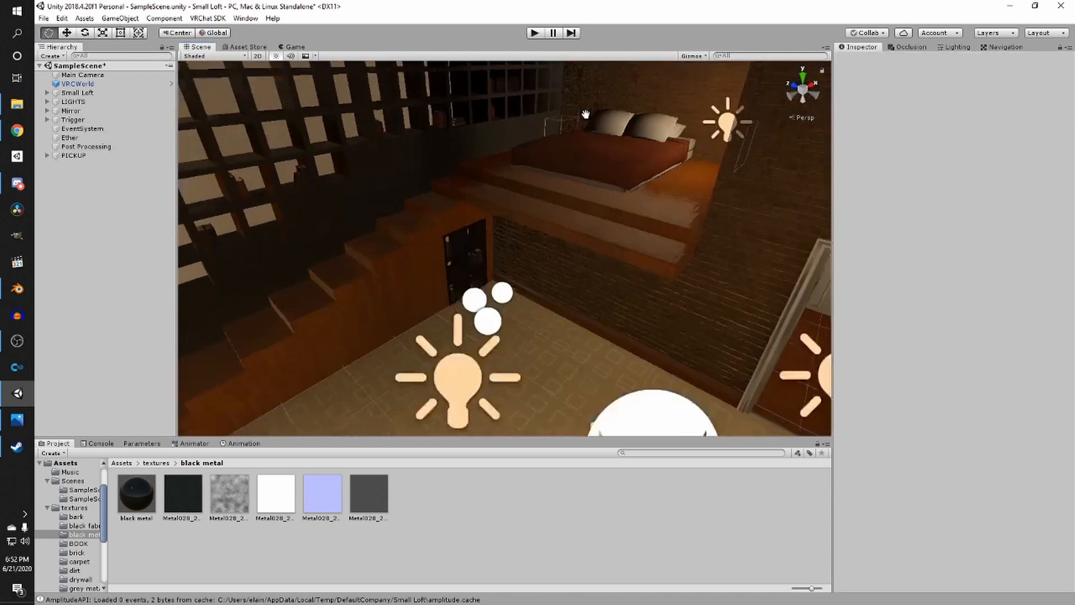
pyautogui.moveTo(585, 114); pyautogui.dragTo(311, 171, button='right')
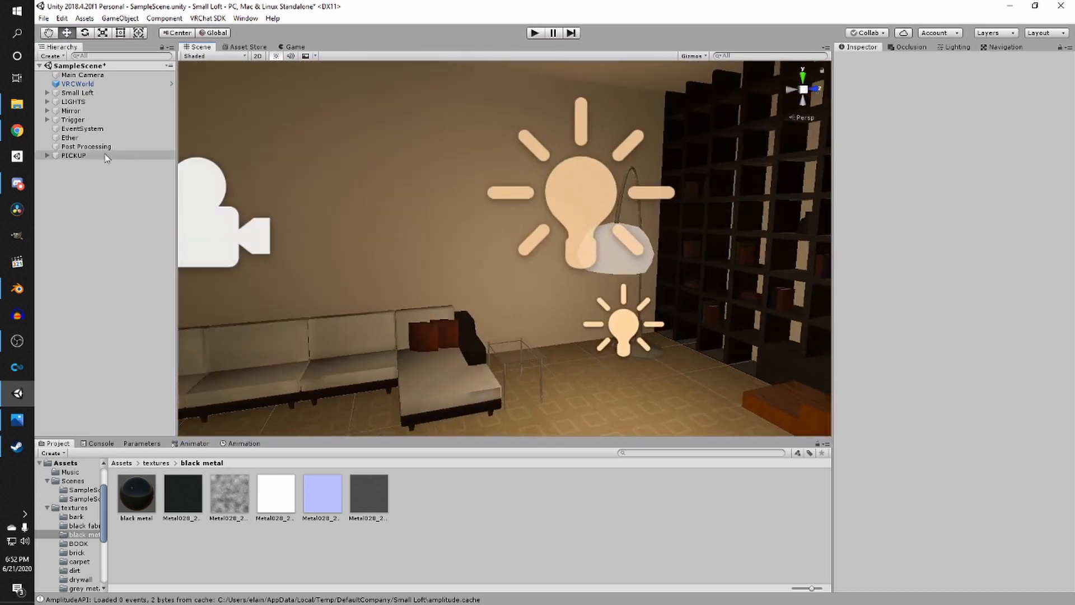
pyautogui.click(51, 56)
pyautogui.click(65, 68)
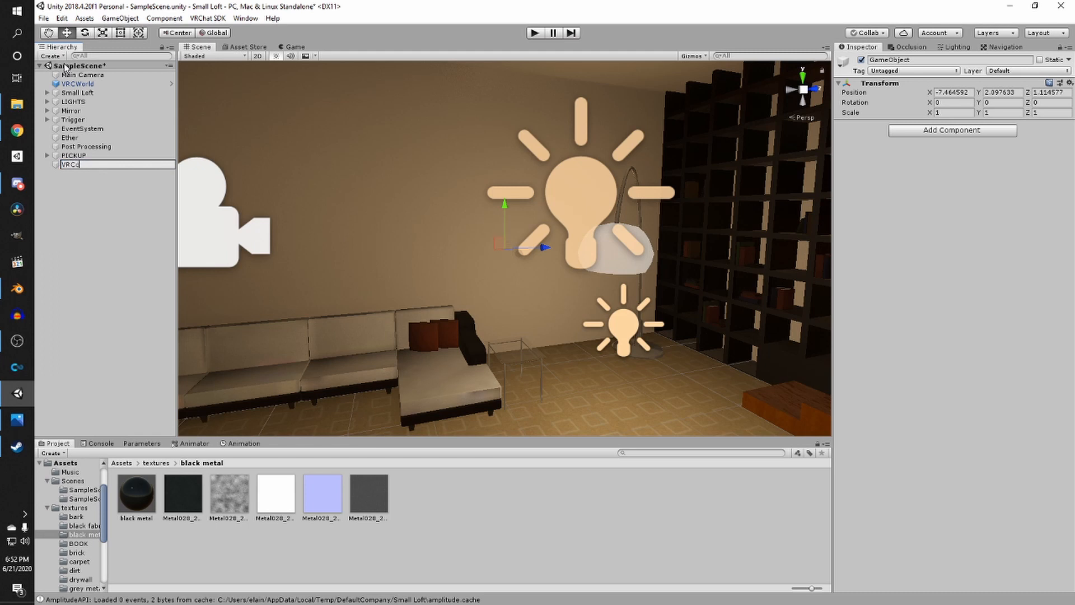
pyautogui.press('Return')
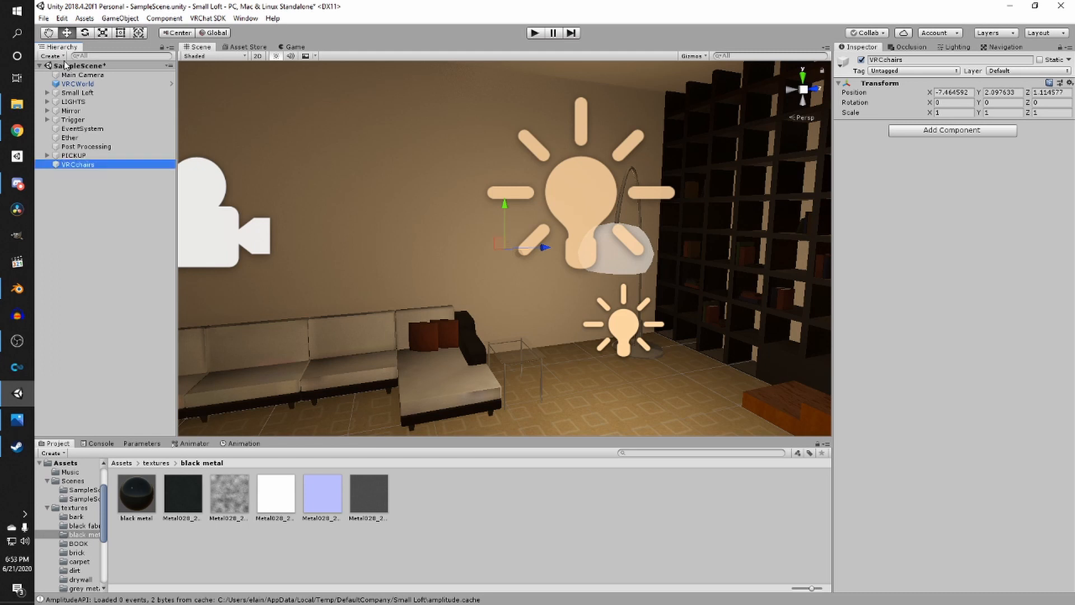
# - Add a VRCChair prefab from VRChat Examples > Prefabs2 into the VRCchairs object
pyautogui.click(117, 462)
pyautogui.doubleClick(276, 496)
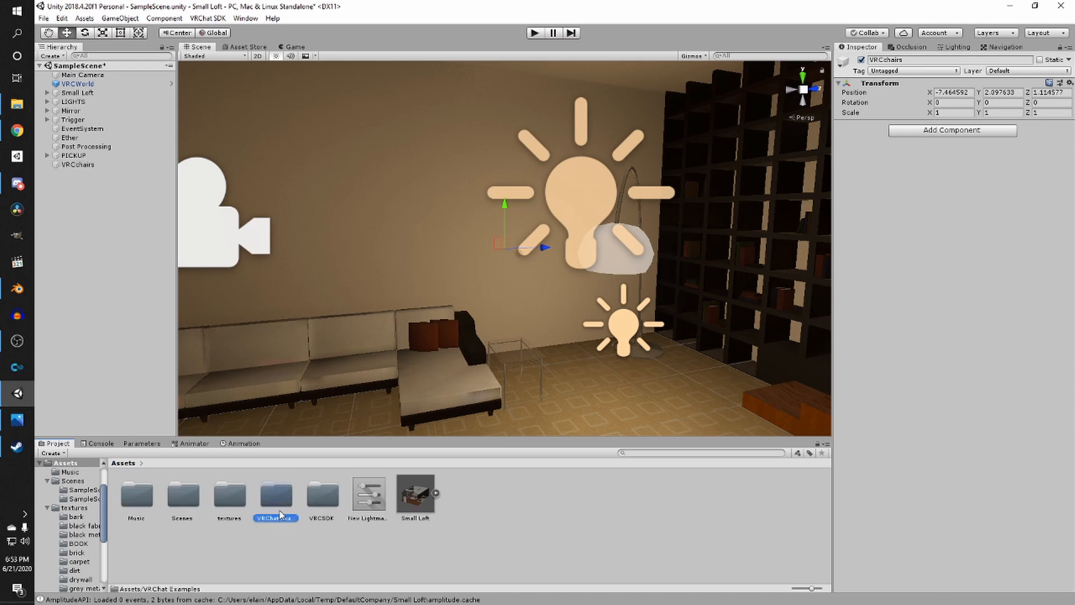
pyautogui.doubleClick(184, 494)
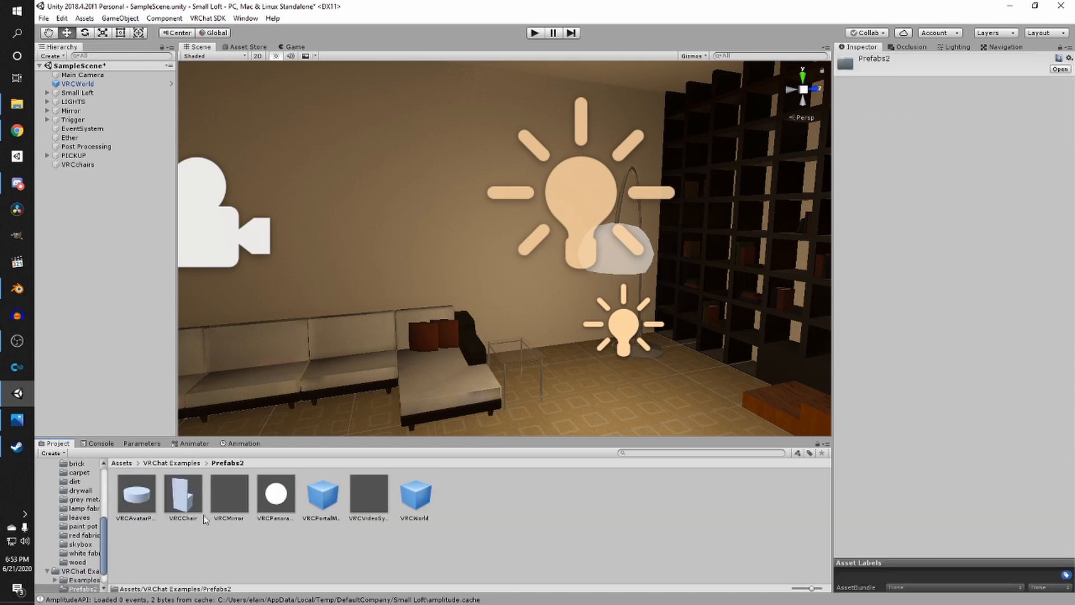
pyautogui.moveTo(183, 502); pyautogui.dragTo(87, 164)
pyautogui.moveTo(548, 301); pyautogui.dragTo(581, 309, button='right')
pyautogui.scroll(-15, 581, 310)
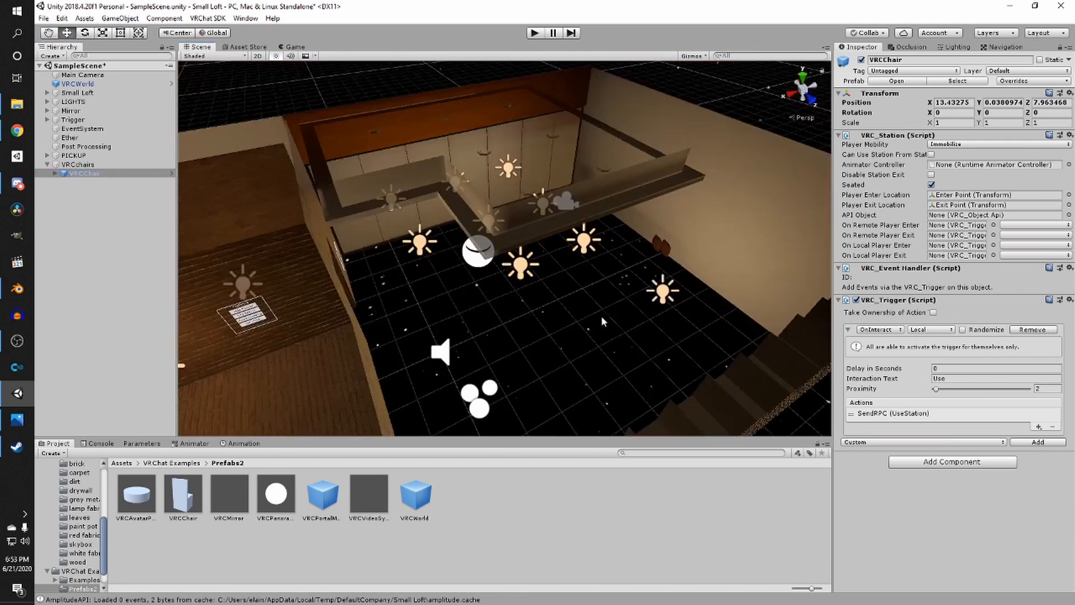
# - Move and rotate the chair onto the corner seat of the sofa
pyautogui.moveTo(533, 334); pyautogui.dragTo(405, 321, button='right')
pyautogui.scroll(-4, 405, 321)
pyautogui.moveTo(479, 336); pyautogui.dragTo(455, 356, button='right')
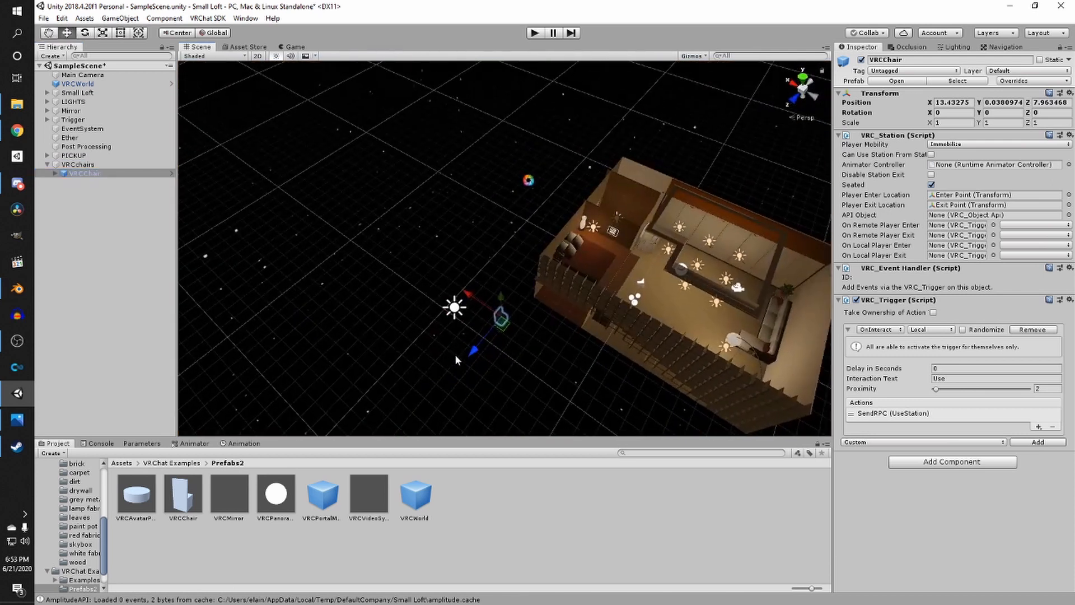
pyautogui.click(457, 356)
pyautogui.click(468, 351)
pyautogui.moveTo(470, 352); pyautogui.dragTo(737, 317)
pyautogui.moveTo(737, 318); pyautogui.dragTo(680, 146, button='right')
pyautogui.scroll(6, 742, 212)
pyautogui.moveTo(659, 182); pyautogui.dragTo(770, 363)
pyautogui.press('w')
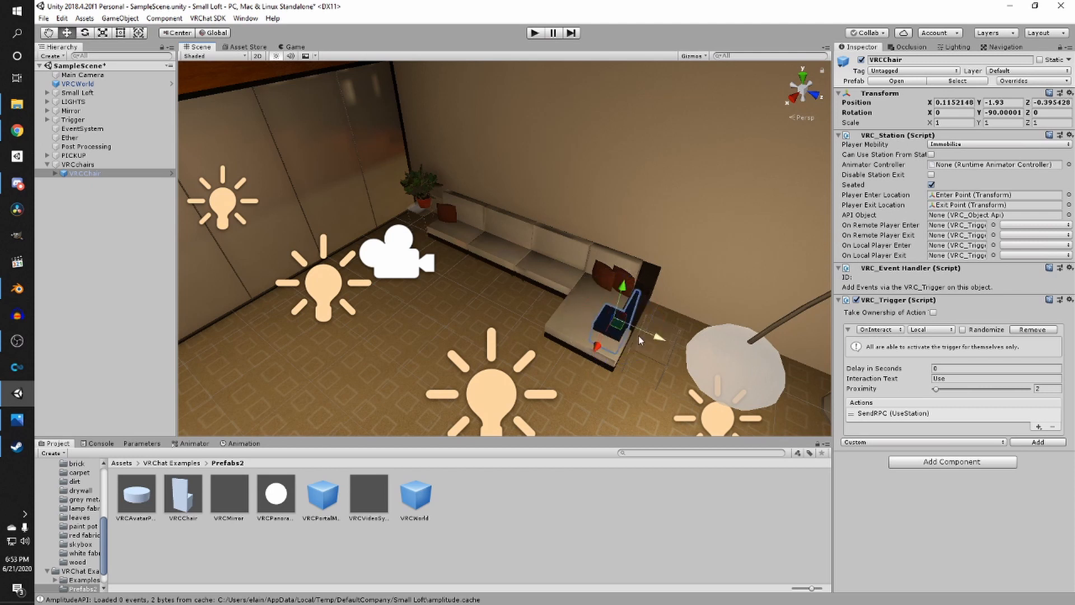
pyautogui.moveTo(655, 336); pyautogui.dragTo(539, 340)
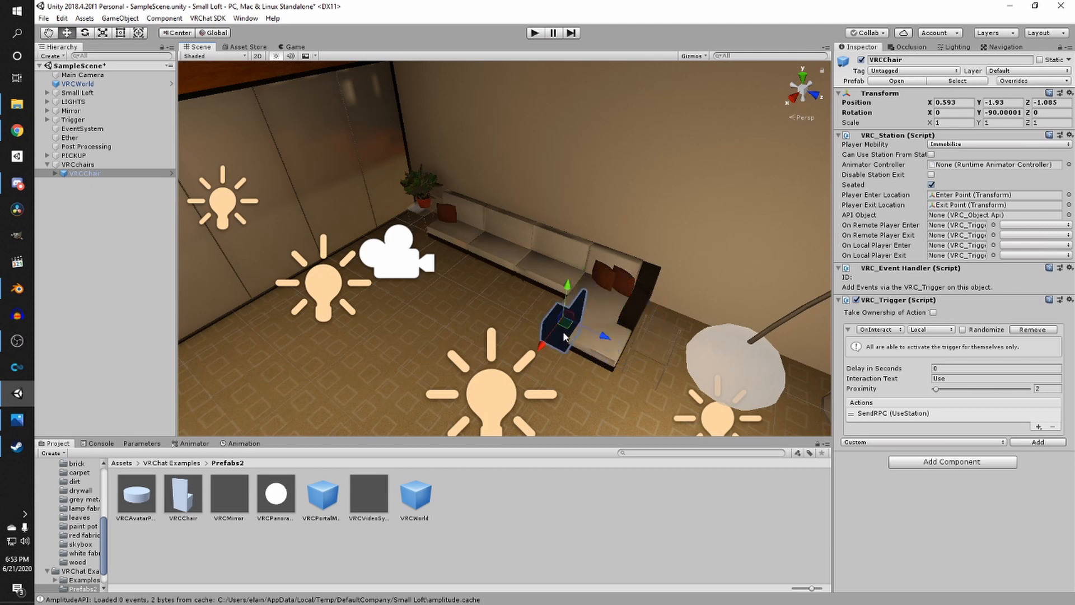
pyautogui.scroll(5, 582, 321)
pyautogui.scroll(-5, 561, 196)
pyautogui.moveTo(583, 321); pyautogui.dragTo(607, 231, button='right')
pyautogui.scroll(3, 606, 231)
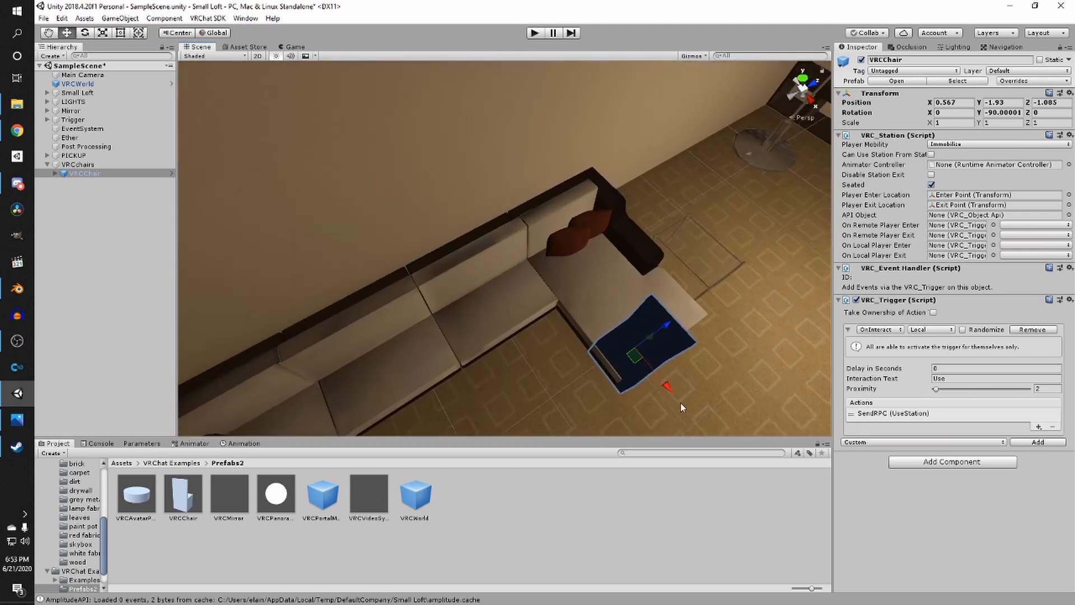
pyautogui.moveTo(673, 393); pyautogui.dragTo(559, 354)
pyautogui.press('e')
pyautogui.press('w')
# - Duplicate the chair and move and rotate the copy onto the adjacent sofa seat
pyautogui.hotkey('ctrl', 'd')
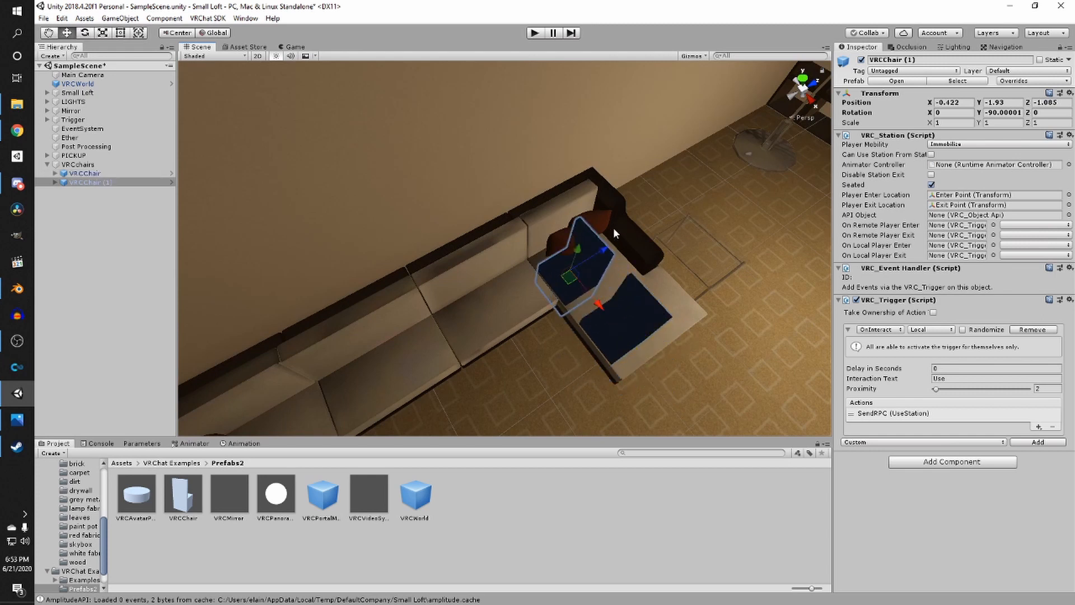
pyautogui.moveTo(600, 262); pyautogui.dragTo(546, 288)
pyautogui.press('e')
pyautogui.moveTo(513, 353); pyautogui.dragTo(644, 275)
pyautogui.press('w')
pyautogui.moveTo(492, 324); pyautogui.dragTo(440, 291, button='right')
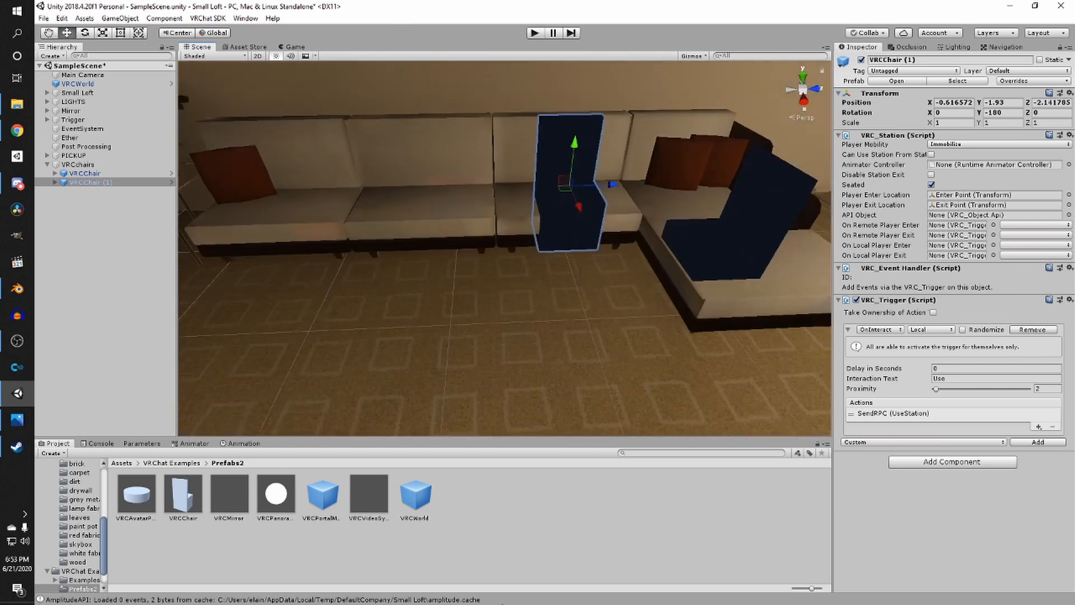
pyautogui.moveTo(534, 539); pyautogui.dragTo(539, 475, button='right')
pyautogui.press('Escape')
# - Reposition the two chairs on the sofa and duplicate a chair twice for the remaining seats
pyautogui.click(84, 173)
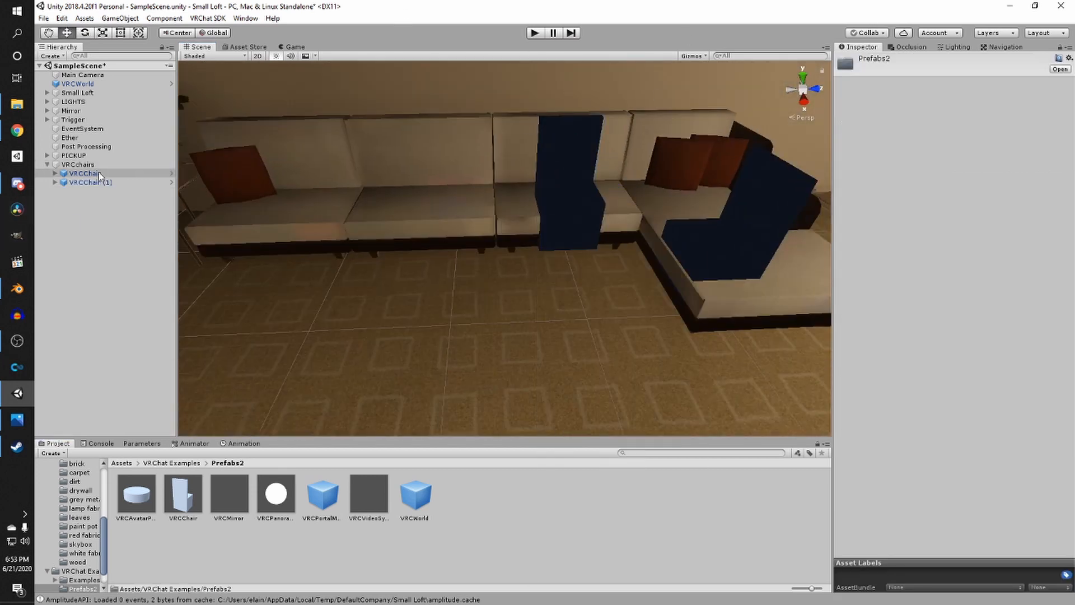
pyautogui.keyDown('shift'); pyautogui.click(99, 182); pyautogui.keyUp('shift')
pyautogui.moveTo(640, 160); pyautogui.dragTo(639, 179)
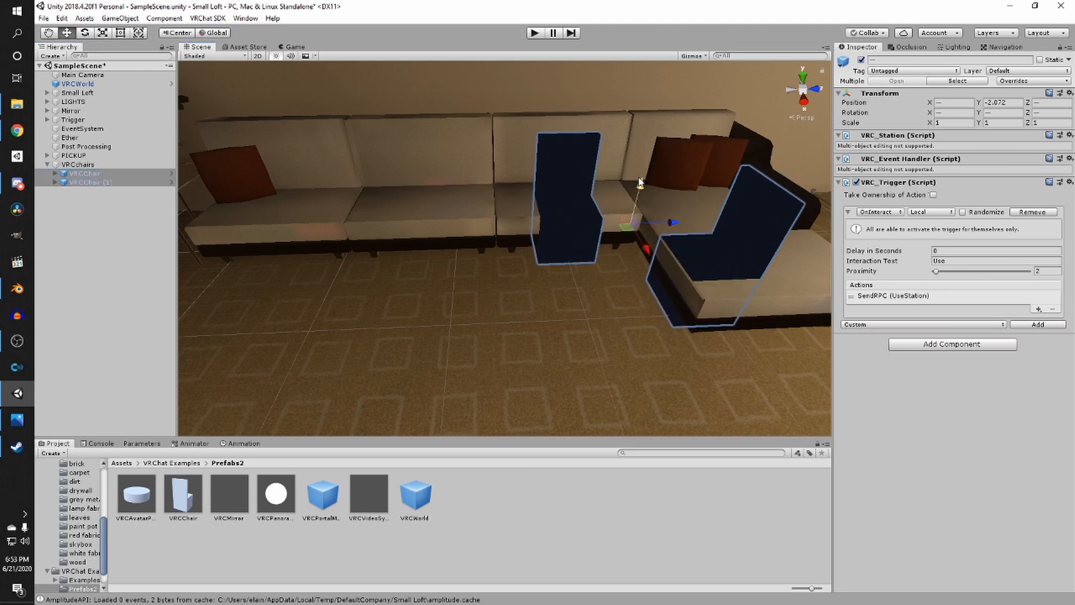
pyautogui.click(563, 220)
pyautogui.moveTo(592, 211); pyautogui.dragTo(330, 219)
pyautogui.hotkey('ctrl', 'd')
pyautogui.hotkey('ctrl', 'd')
# - Select every chair's ChairBase and ChairBack and disable their Mesh Renderers to hide the chair models
pyautogui.click(55, 200)
pyautogui.click(55, 191)
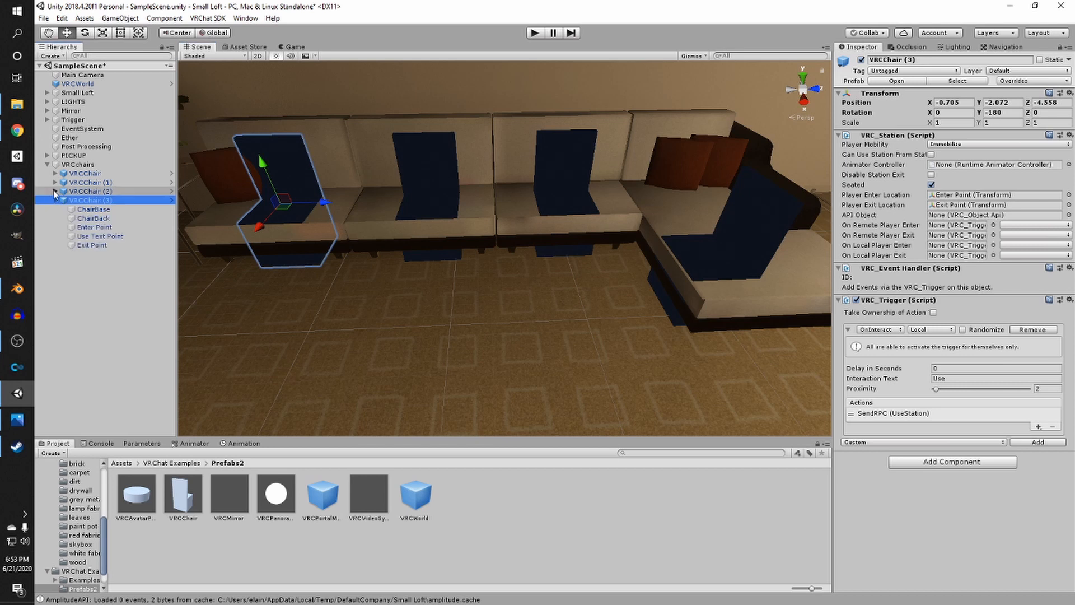
pyautogui.click(55, 182)
pyautogui.click(55, 173)
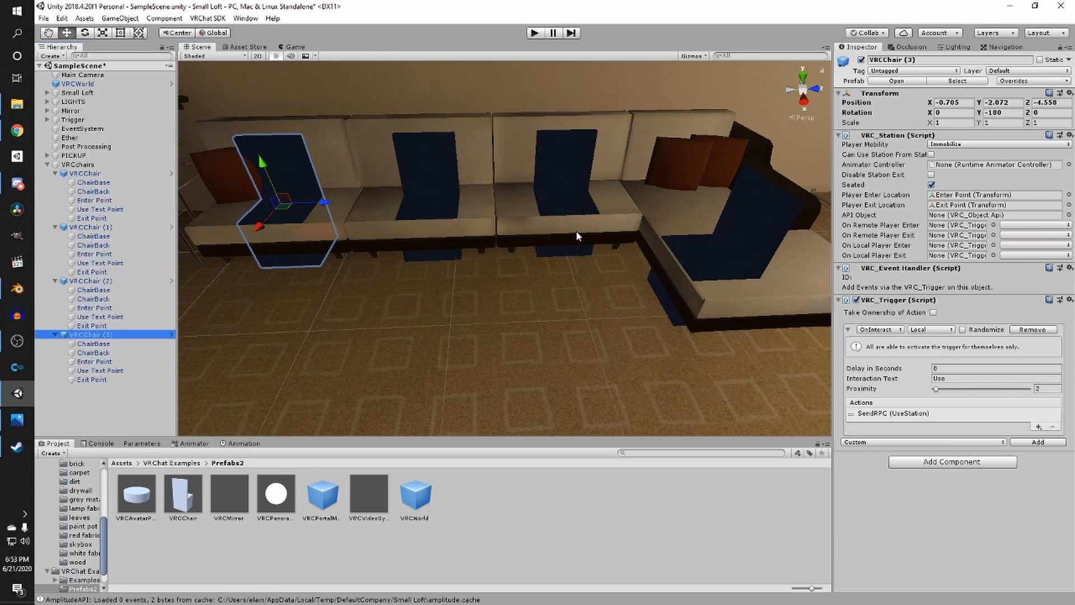
pyautogui.click(94, 344)
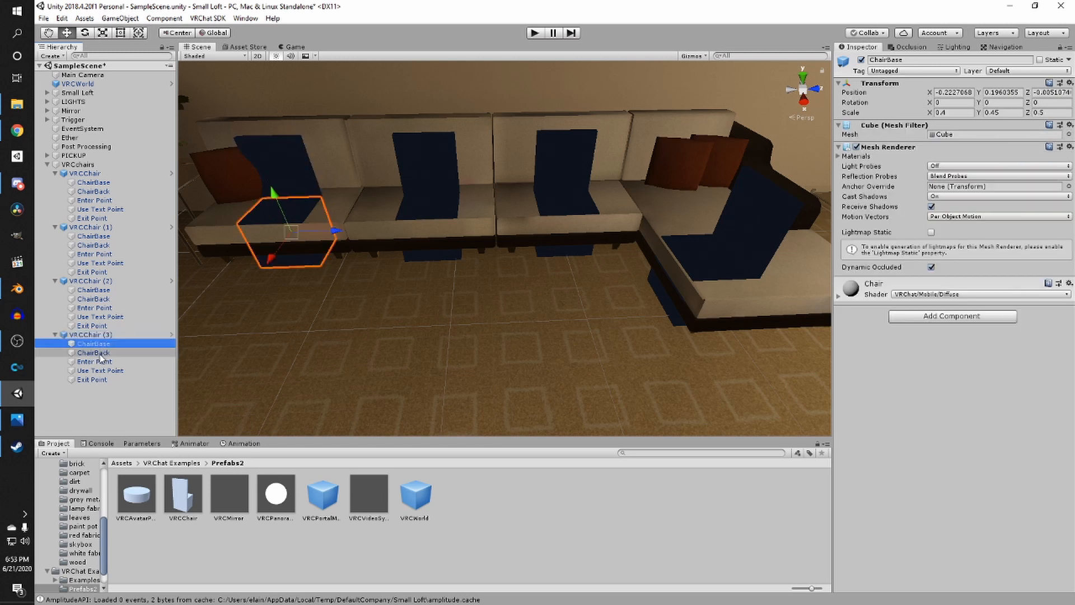
pyautogui.keyDown('ctrl'); pyautogui.click(100, 354); pyautogui.keyUp('ctrl')
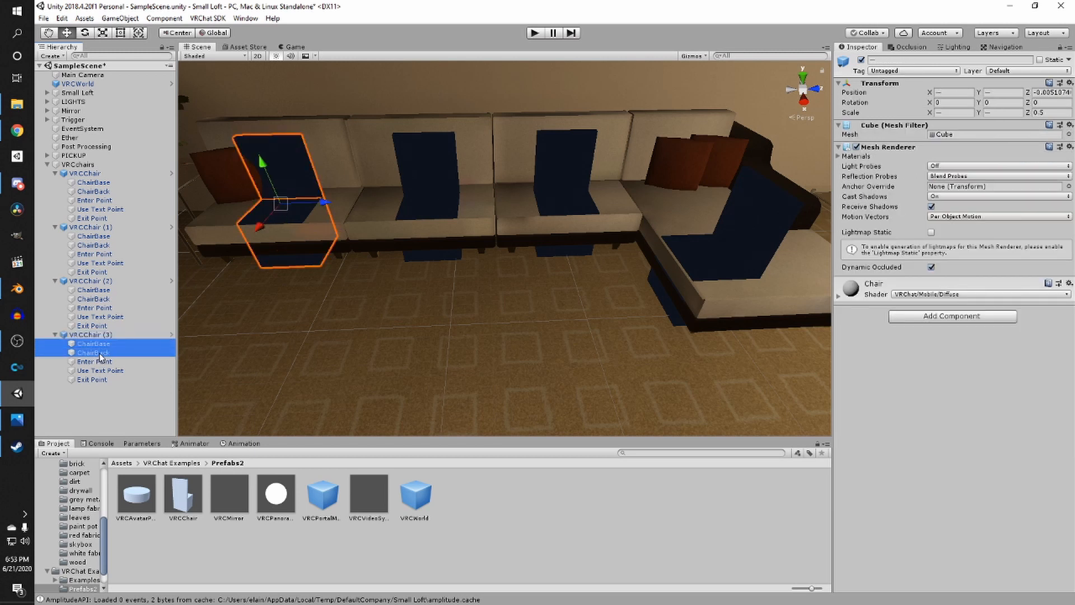
pyautogui.keyDown('ctrl'); pyautogui.click(99, 299); pyautogui.keyUp('ctrl')
pyautogui.keyDown('ctrl'); pyautogui.click(94, 290); pyautogui.keyUp('ctrl')
pyautogui.keyDown('ctrl'); pyautogui.click(94, 246); pyautogui.keyUp('ctrl')
pyautogui.keyDown('ctrl'); pyautogui.click(94, 236); pyautogui.keyUp('ctrl')
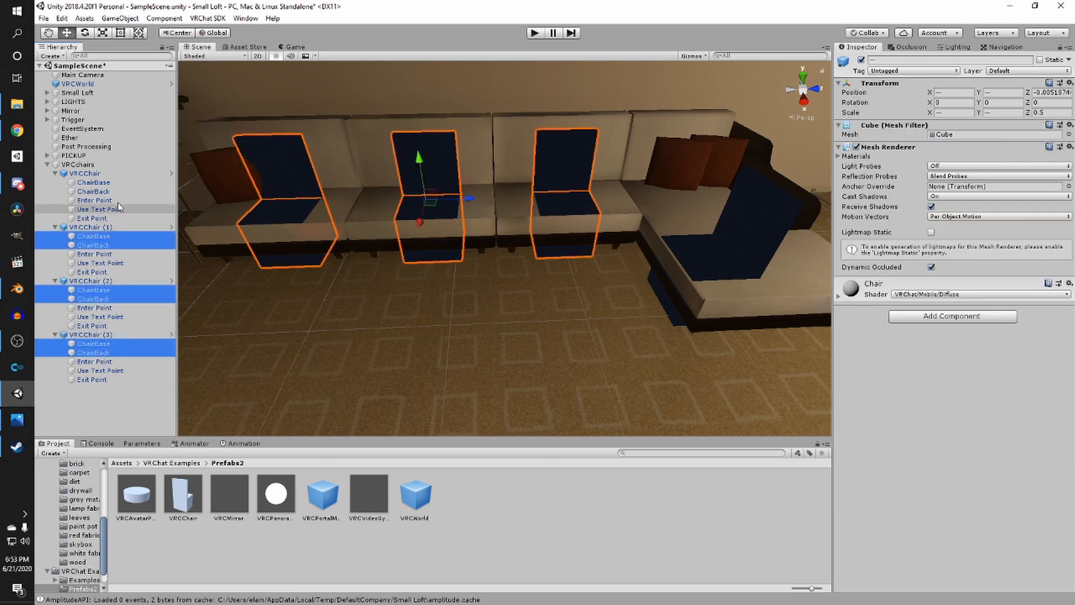
pyautogui.keyDown('ctrl'); pyautogui.click(94, 192); pyautogui.keyUp('ctrl')
pyautogui.keyDown('ctrl'); pyautogui.click(94, 182); pyautogui.keyUp('ctrl')
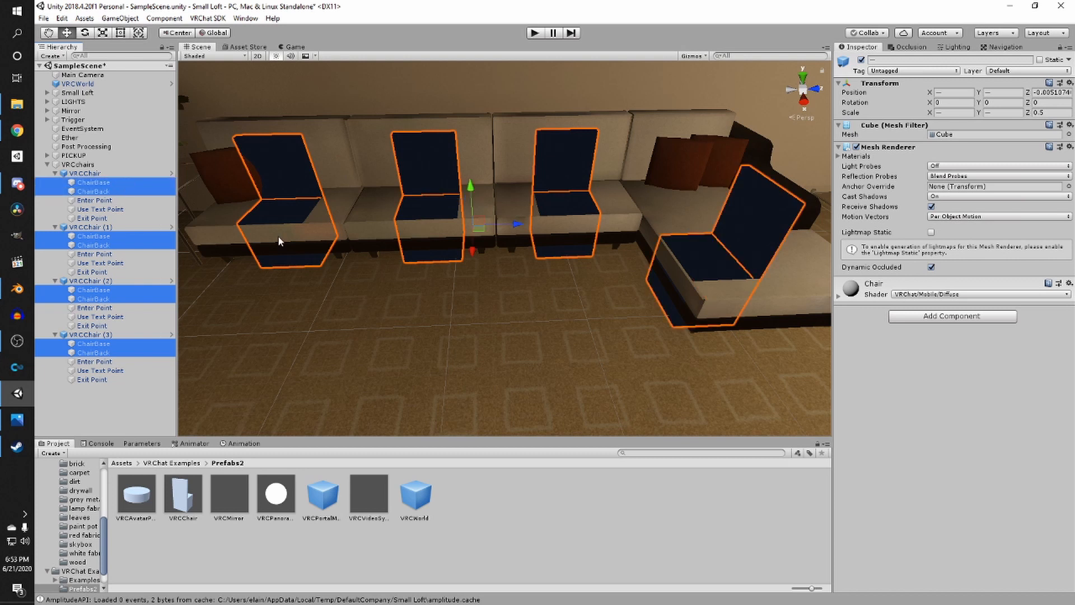
pyautogui.click(857, 147)
# - Save the scene
pyautogui.moveTo(560, 235); pyautogui.dragTo(426, 219, button='right')
pyautogui.click(425, 219)
pyautogui.moveTo(425, 219); pyautogui.dragTo(623, 129, button='middle')
pyautogui.moveTo(623, 129); pyautogui.dragTo(524, 192, button='right')
pyautogui.hotkey('ctrl', 's')
pyautogui.moveTo(525, 192); pyautogui.dragTo(603, 149, button='middle')
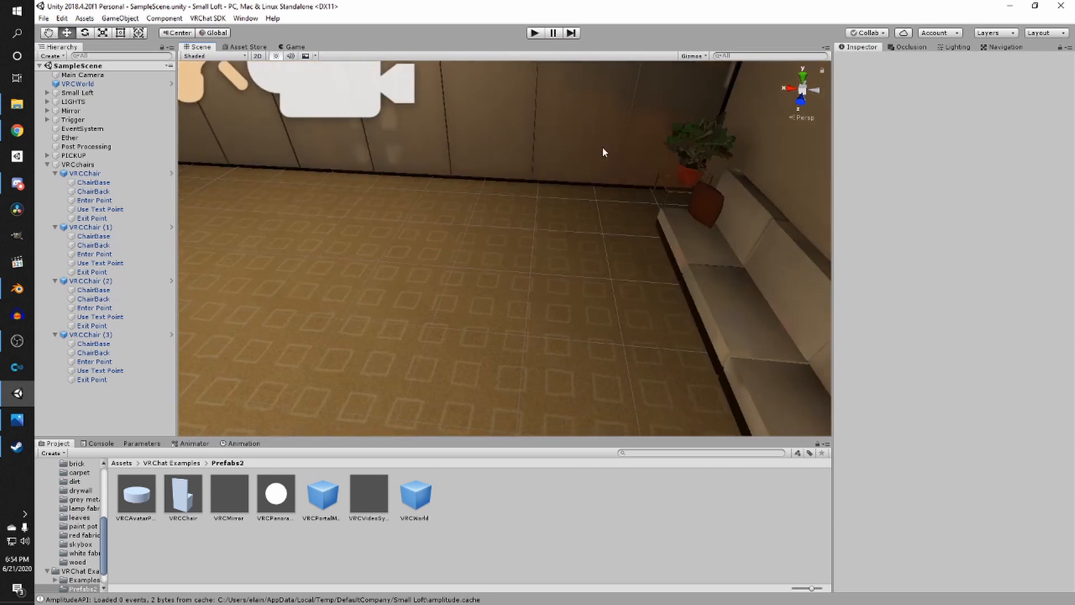
# - Collapse the VRCchairs group and return to the Assets root folder
pyautogui.click(47, 164)
pyautogui.moveTo(416, 184); pyautogui.dragTo(351, 358, button='right')
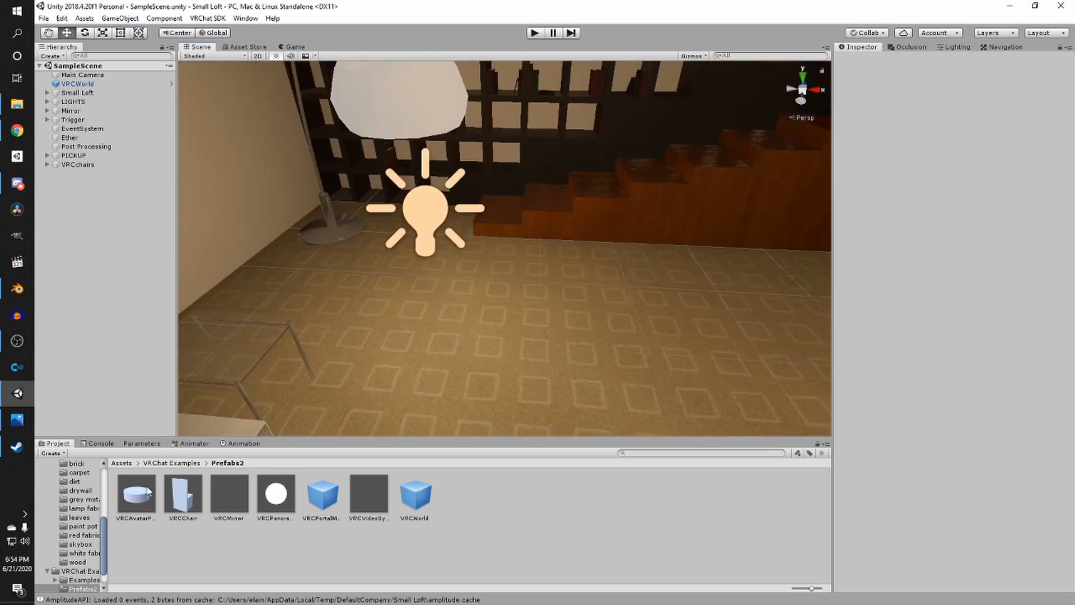
pyautogui.click(122, 463)
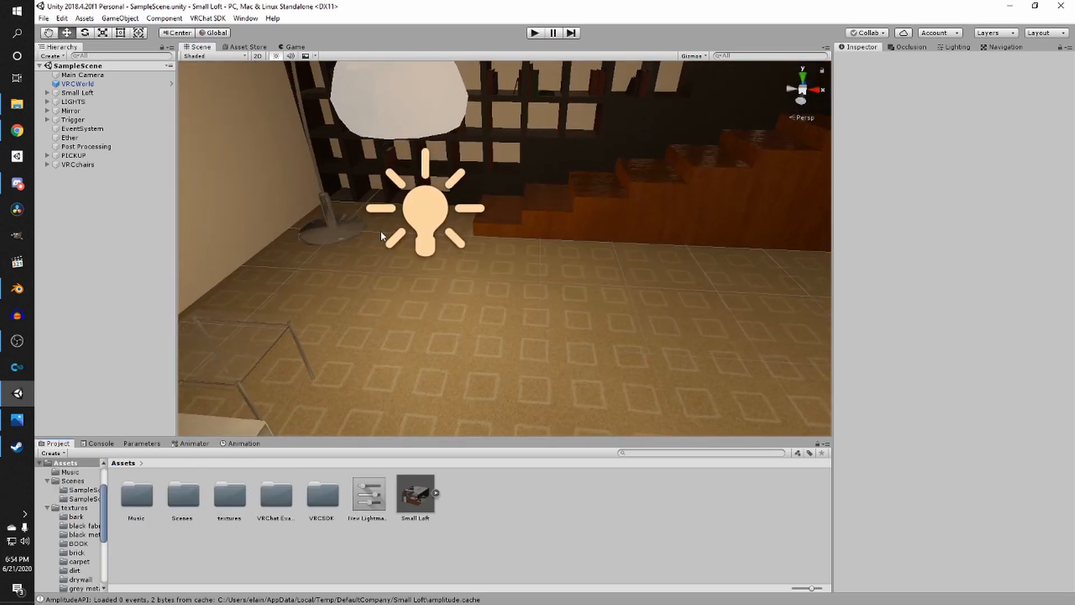
pyautogui.moveTo(381, 231); pyautogui.dragTo(222, 255, button='right')
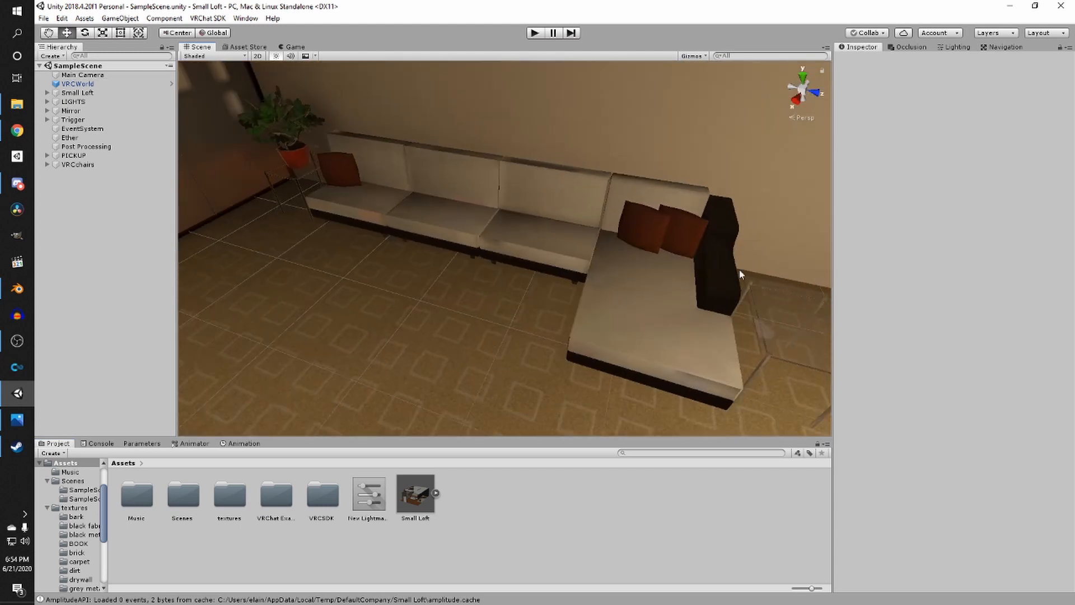
pyautogui.moveTo(625, 260); pyautogui.dragTo(715, 254, button='right')
pyautogui.scroll(1, 711, 256)
pyautogui.moveTo(501, 311); pyautogui.dragTo(694, 291, button='right')
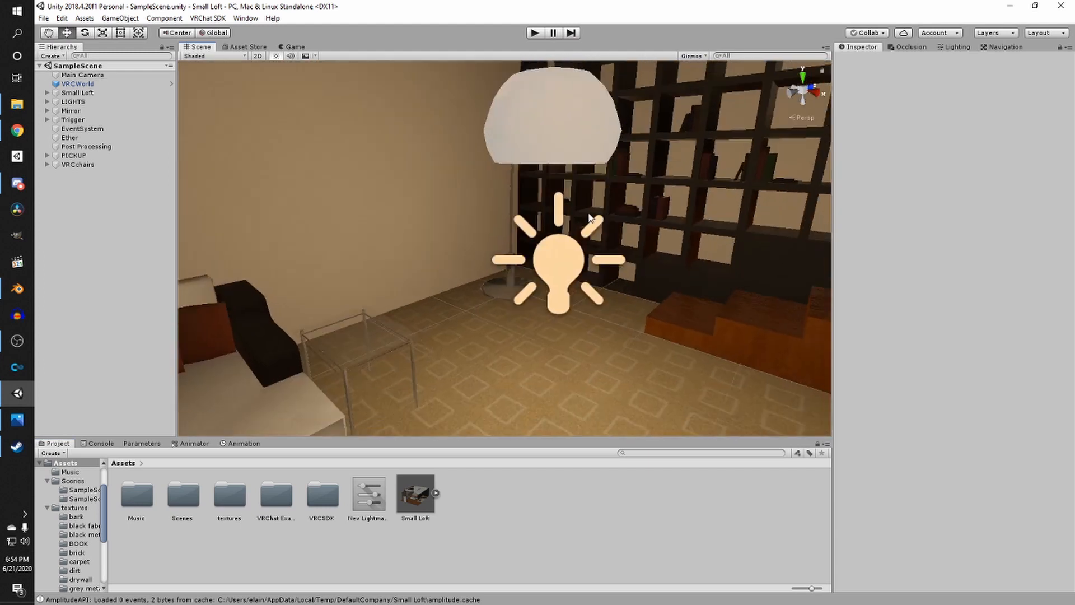
# - Apply the emissive material from the textures folder to the floor lamp's shade
pyautogui.scroll(5, 573, 252)
pyautogui.moveTo(574, 254); pyautogui.dragTo(676, 122, button='right')
pyautogui.scroll(3, 675, 122)
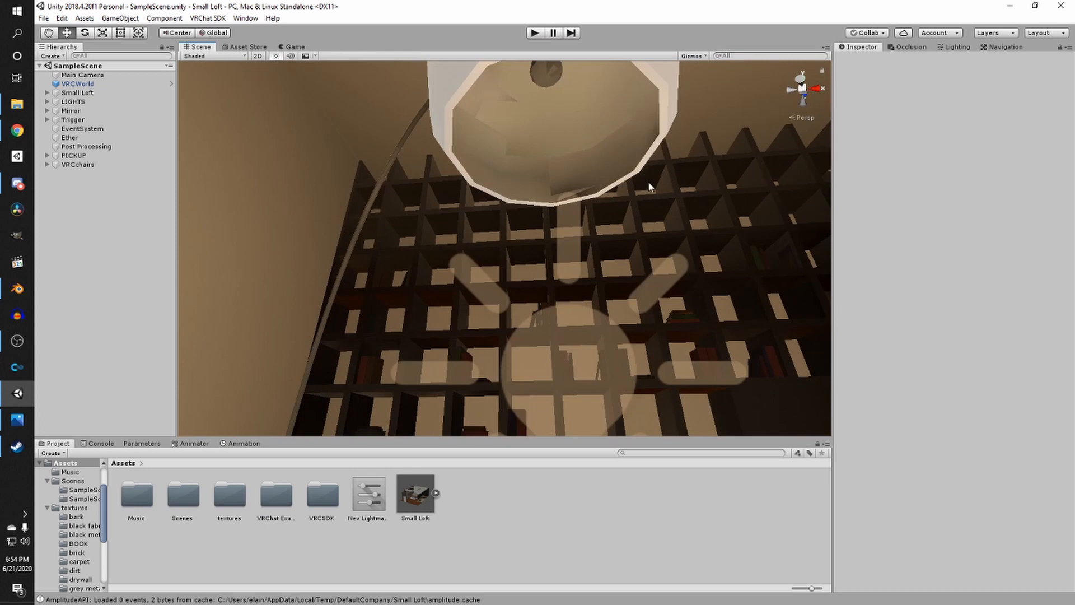
pyautogui.doubleClick(241, 506)
pyautogui.click(413, 581)
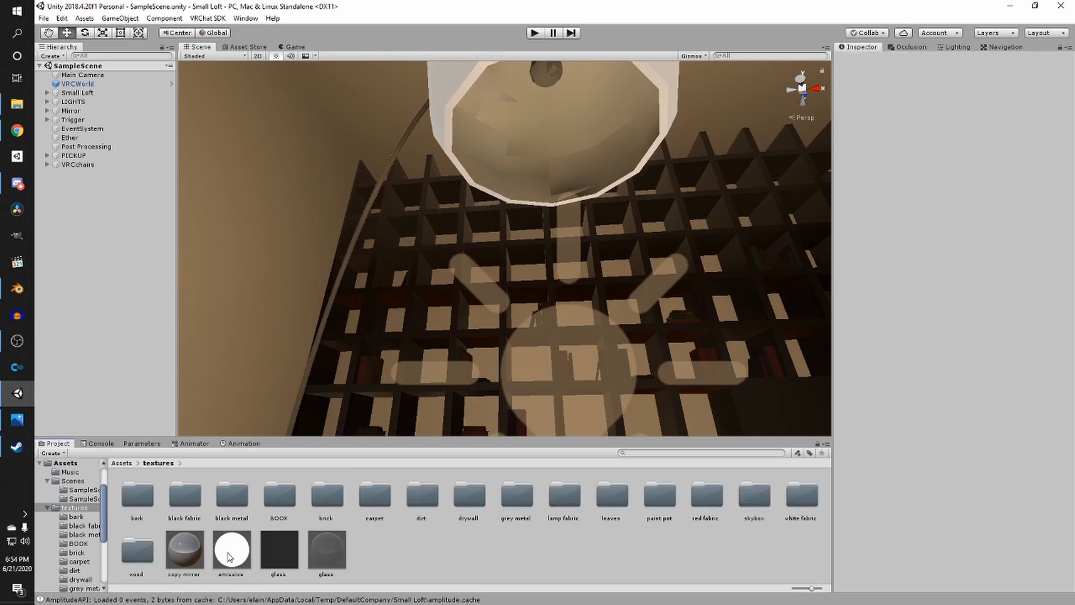
pyautogui.moveTo(228, 554); pyautogui.dragTo(551, 103)
pyautogui.moveTo(466, 186); pyautogui.dragTo(648, 298, button='right')
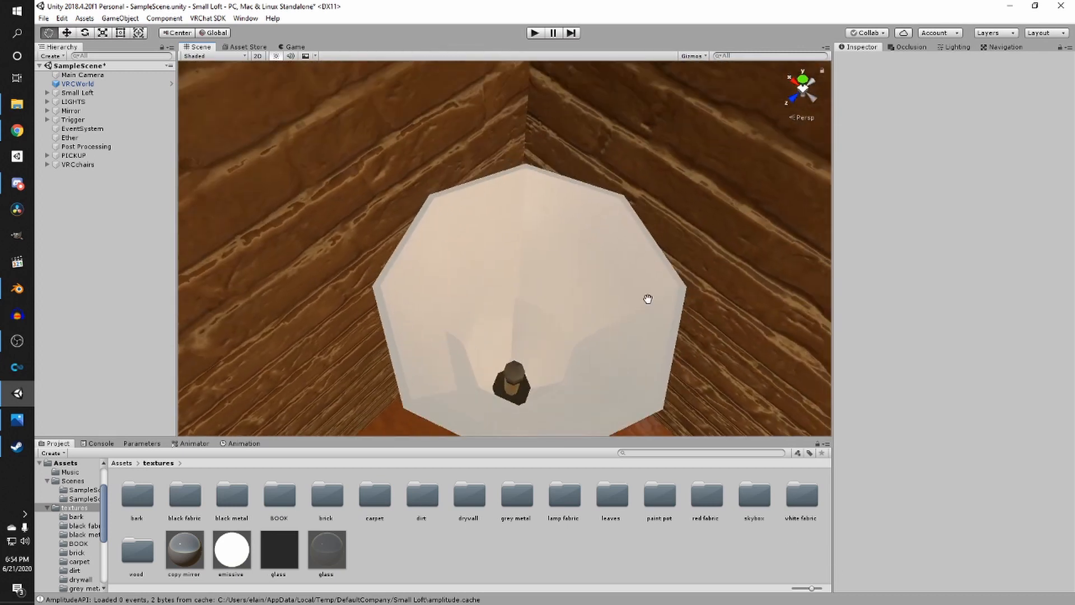
pyautogui.moveTo(437, 426); pyautogui.dragTo(547, 271, button='right')
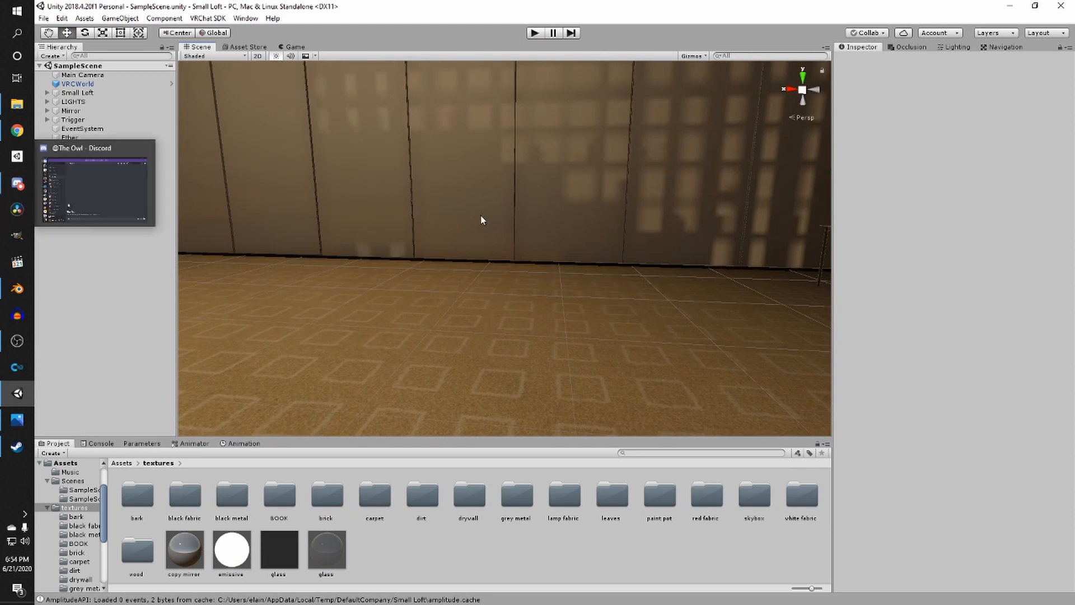
# - Open the VRChat World Prefab Spreadsheet linked in the Discord free-stuff channel and maximize the browser
pyautogui.moveTo(585, 238); pyautogui.dragTo(302, 245, button='right')
pyautogui.scroll(-3, 288, 250)
pyautogui.click(10, 183)
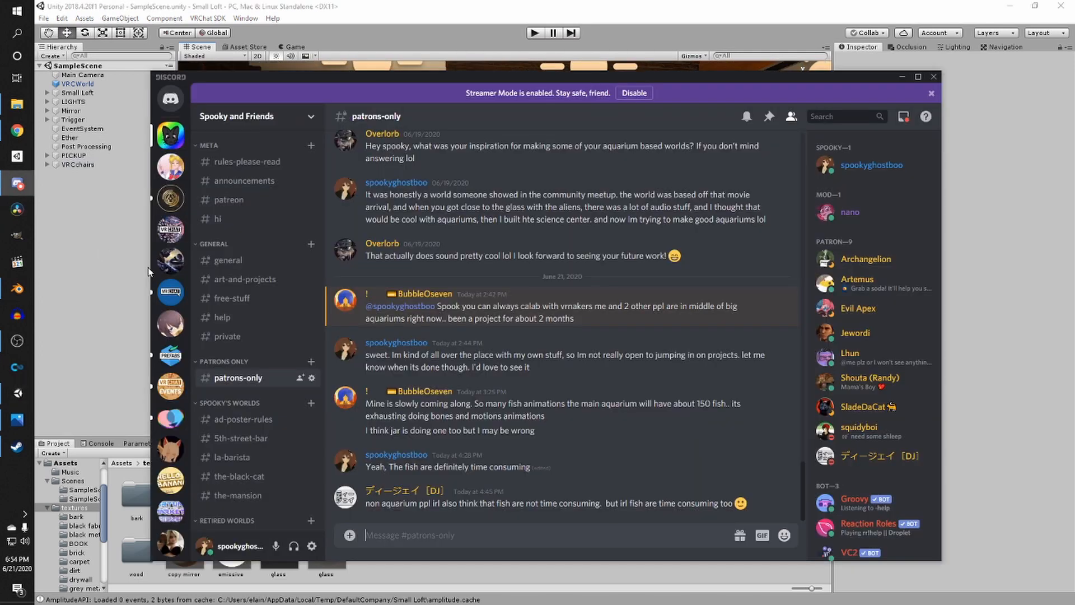
pyautogui.click(232, 298)
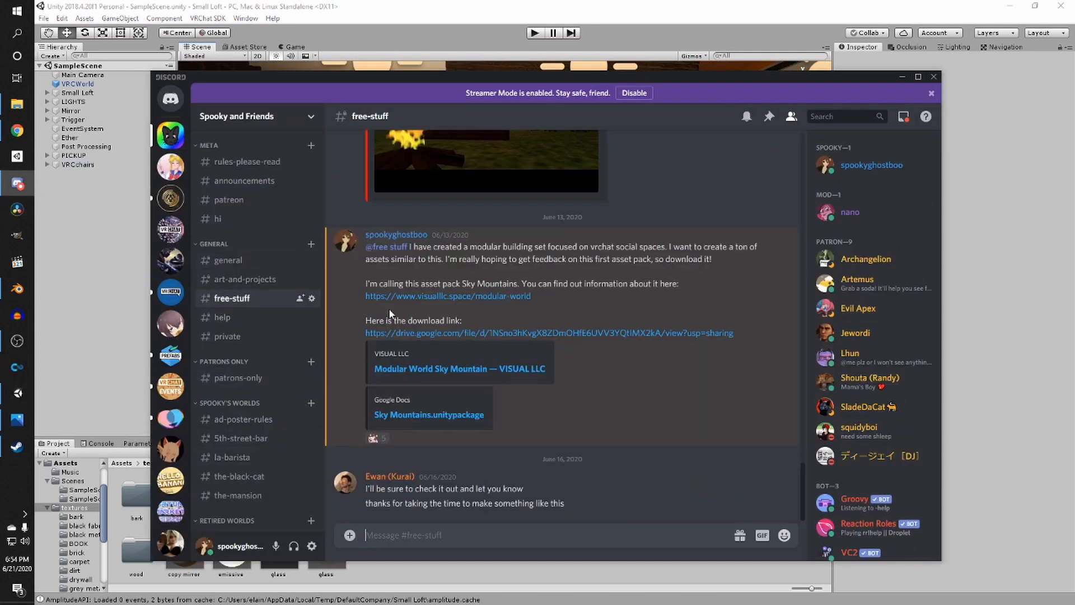
pyautogui.scroll(20, 350, 307)
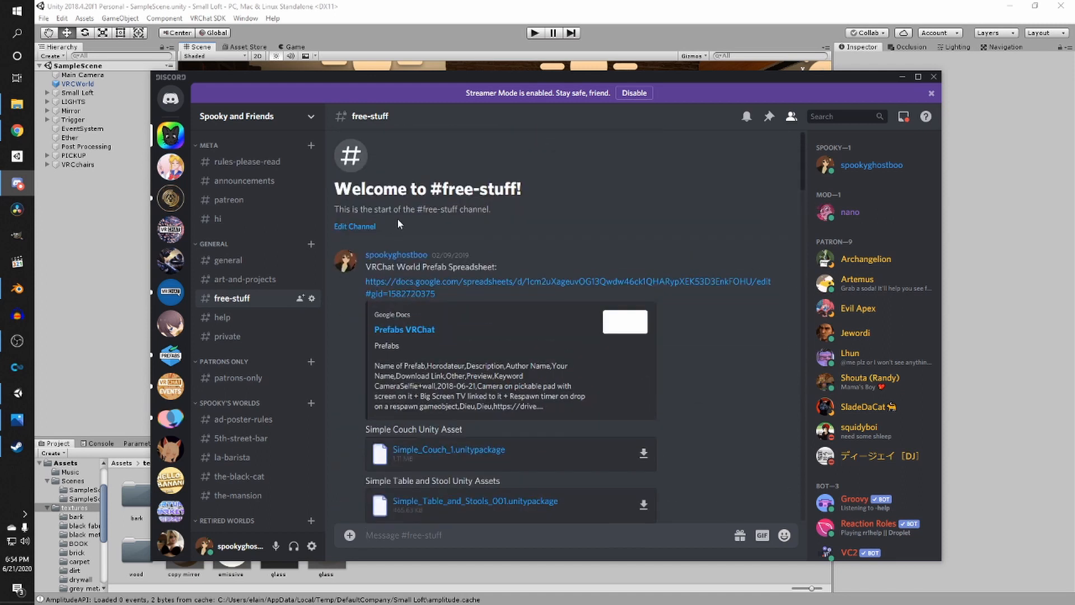
pyautogui.click(405, 296)
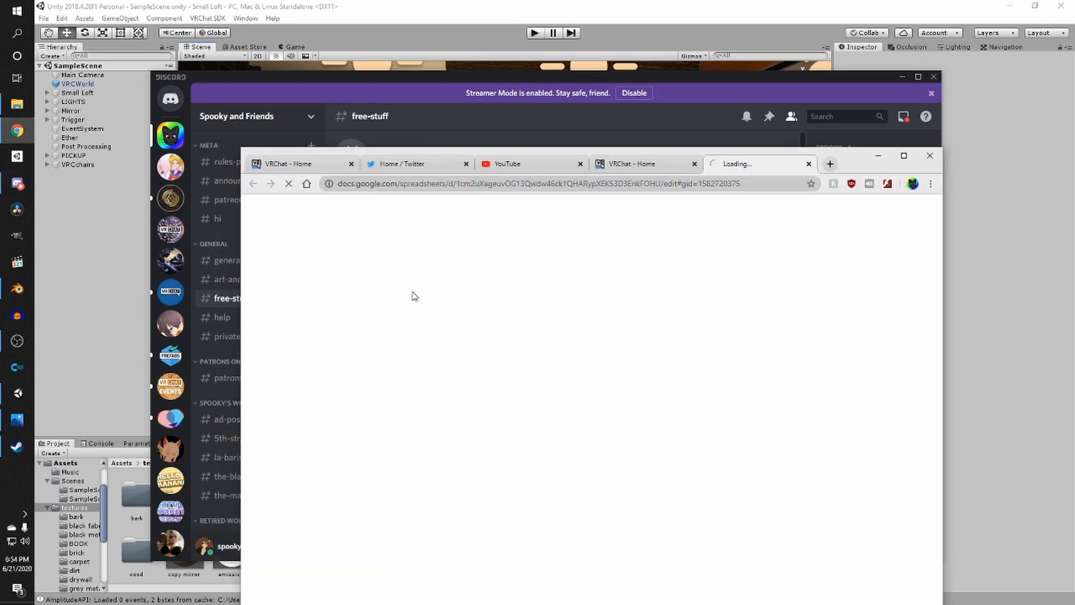
pyautogui.moveTo(837, 158); pyautogui.dragTo(761, 49)
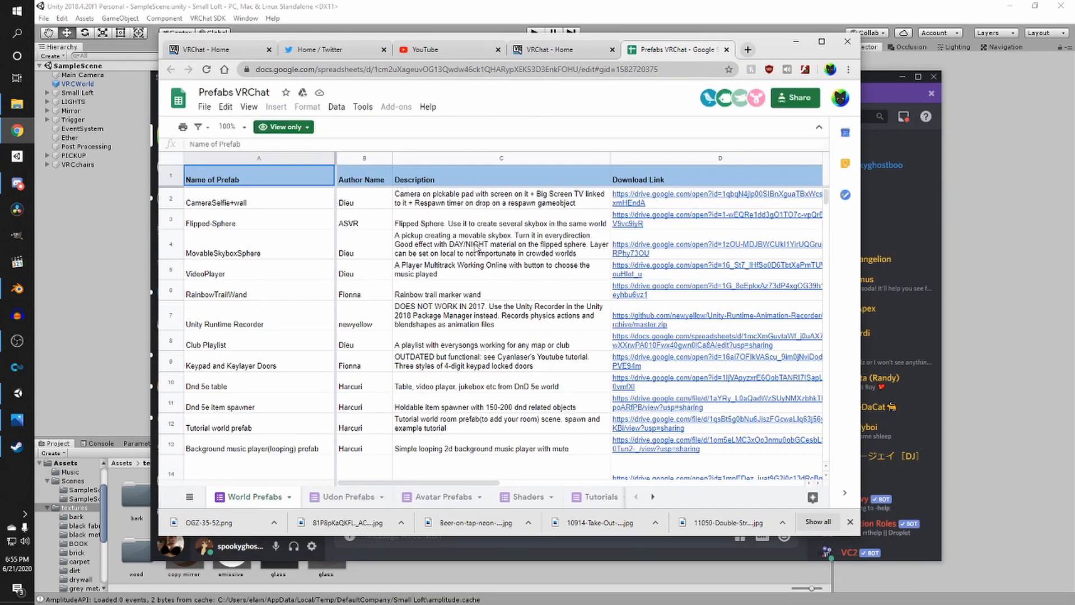
# - Scroll through the World Prefabs sheet to browse the available prefabs
pyautogui.scroll(-5, 599, 370)
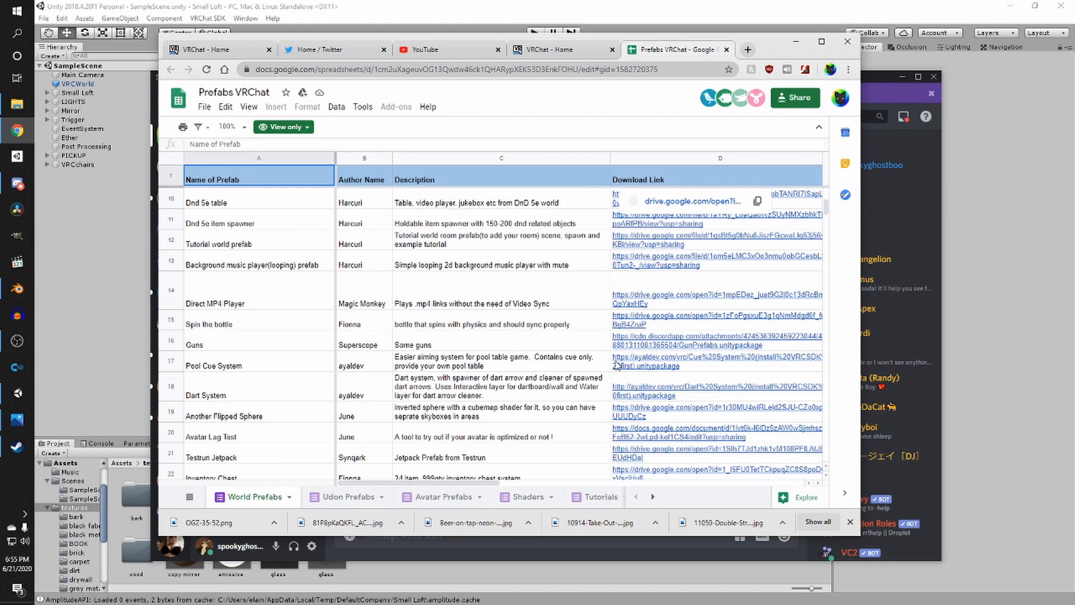
pyautogui.scroll(-3, 502, 378)
pyautogui.scroll(7, 501, 378)
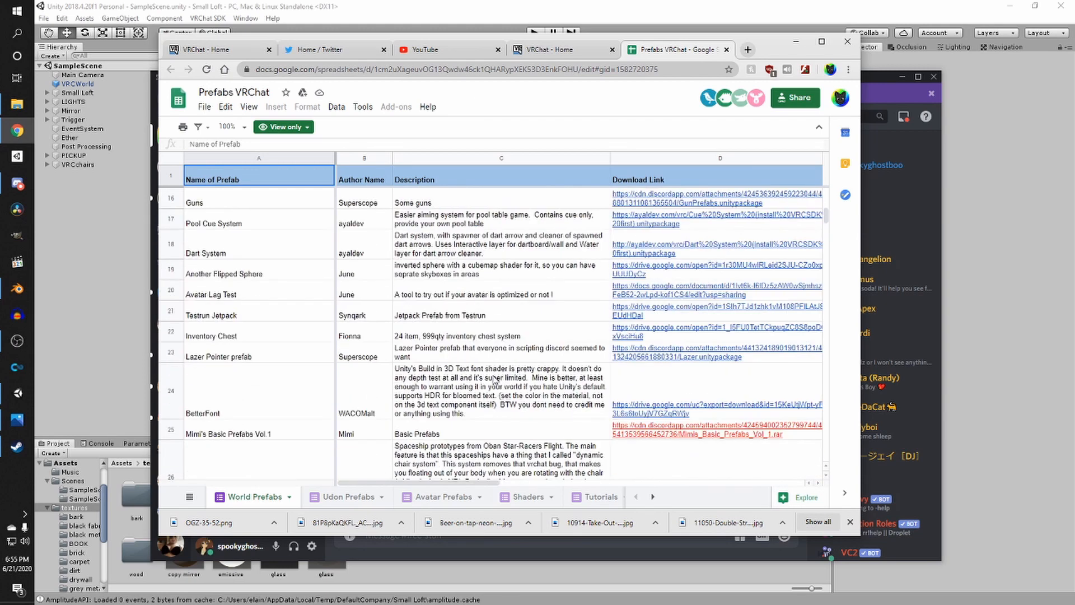
pyautogui.click(833, 49)
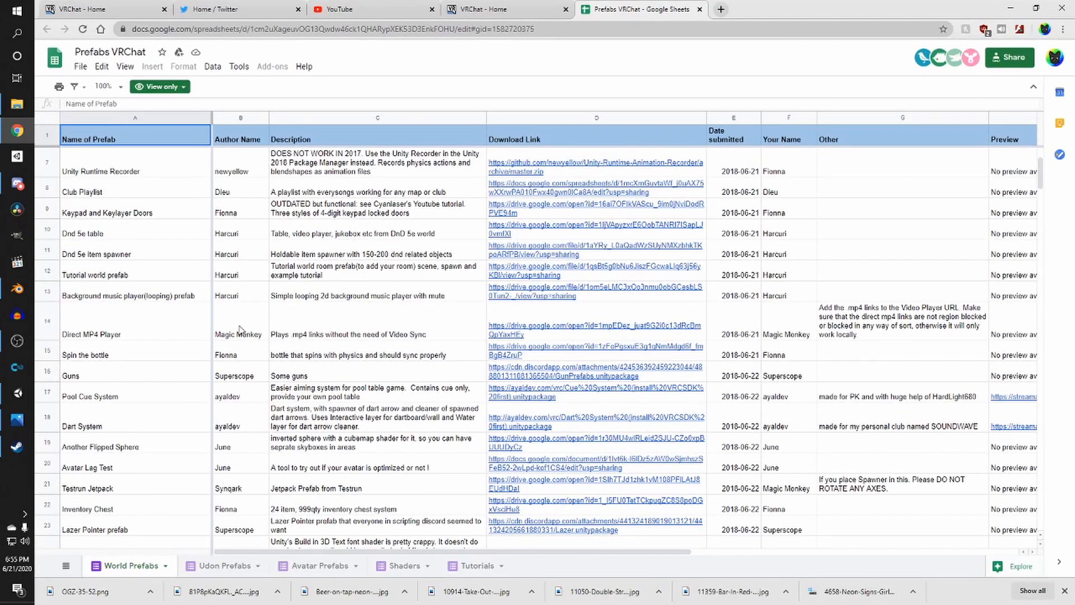
pyautogui.scroll(-5, 233, 328)
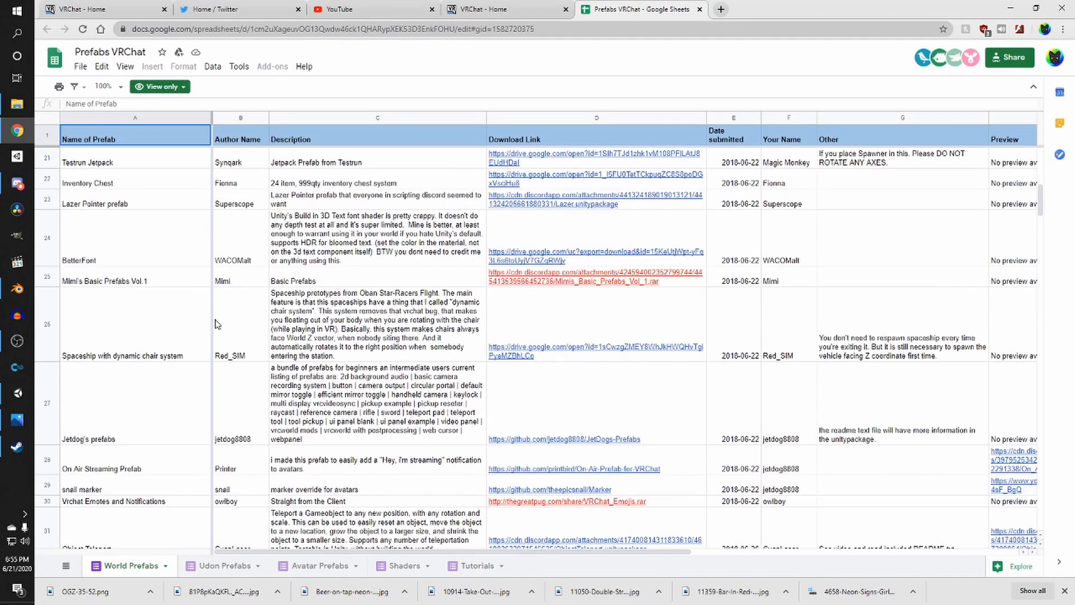
pyautogui.scroll(-3, 217, 324)
pyautogui.scroll(-8, 206, 314)
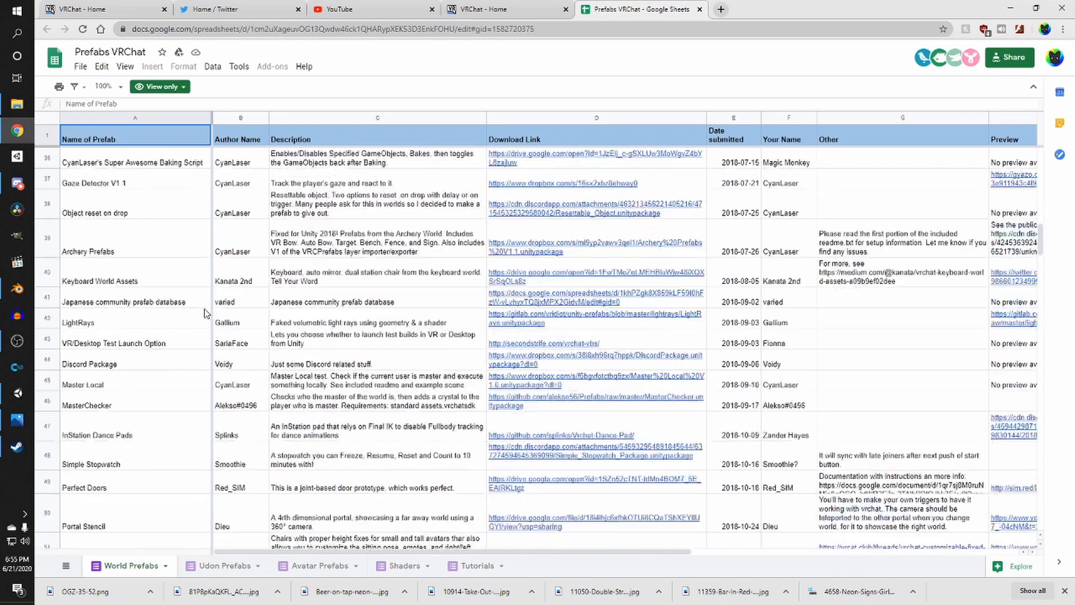
pyautogui.scroll(-5, 201, 339)
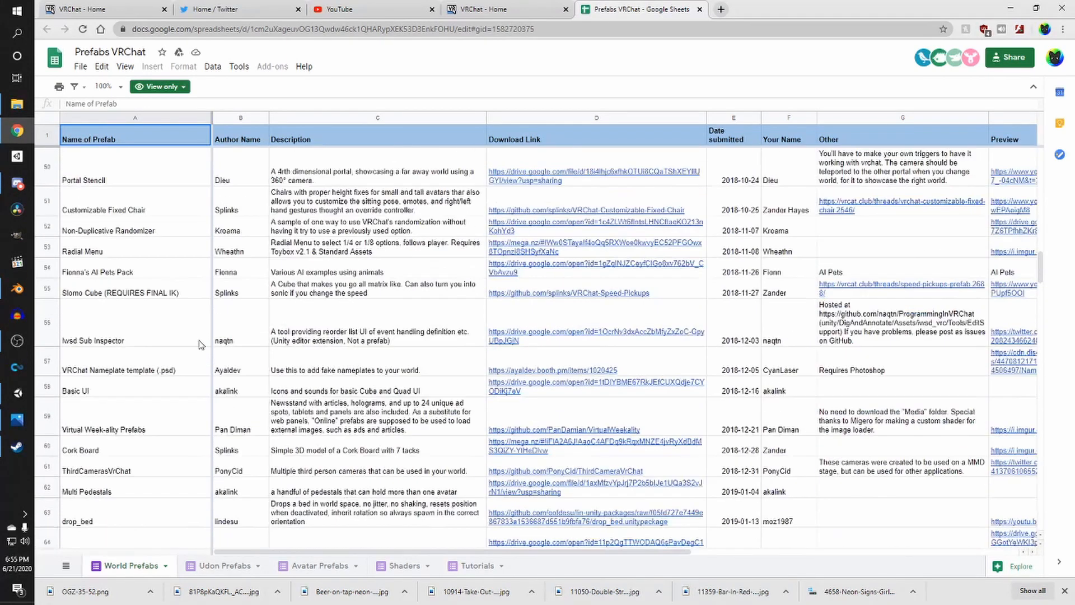
pyautogui.scroll(-14, 197, 356)
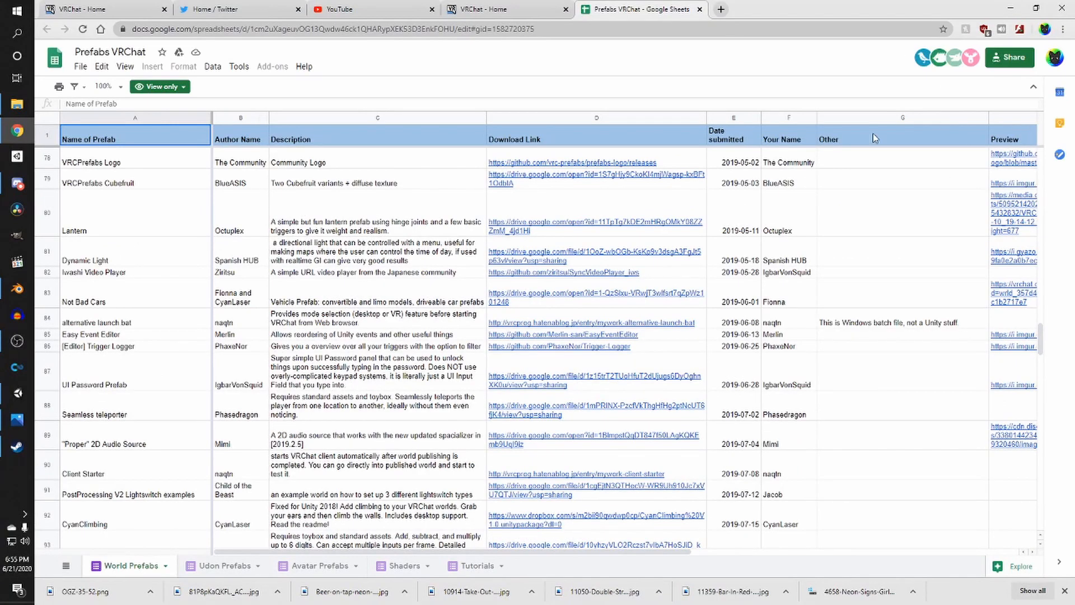
# - Search the sheet for iwa and open the Iwashi Video Player's GitHub download link
pyautogui.hotkey('ctrl', 'f')
pyautogui.write('iz')
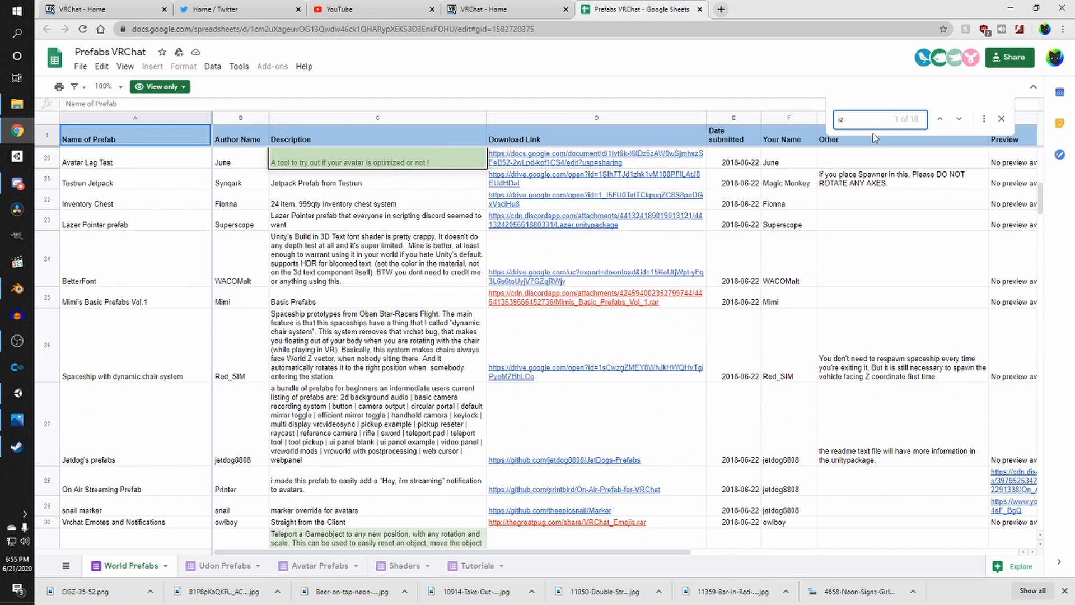
pyautogui.write('a')
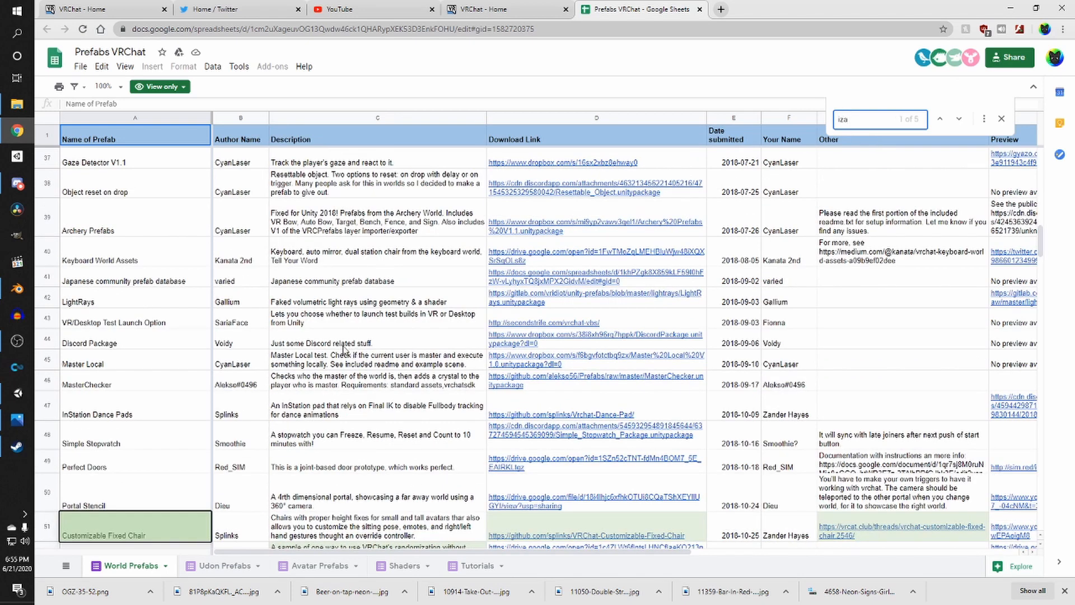
pyautogui.write('w')
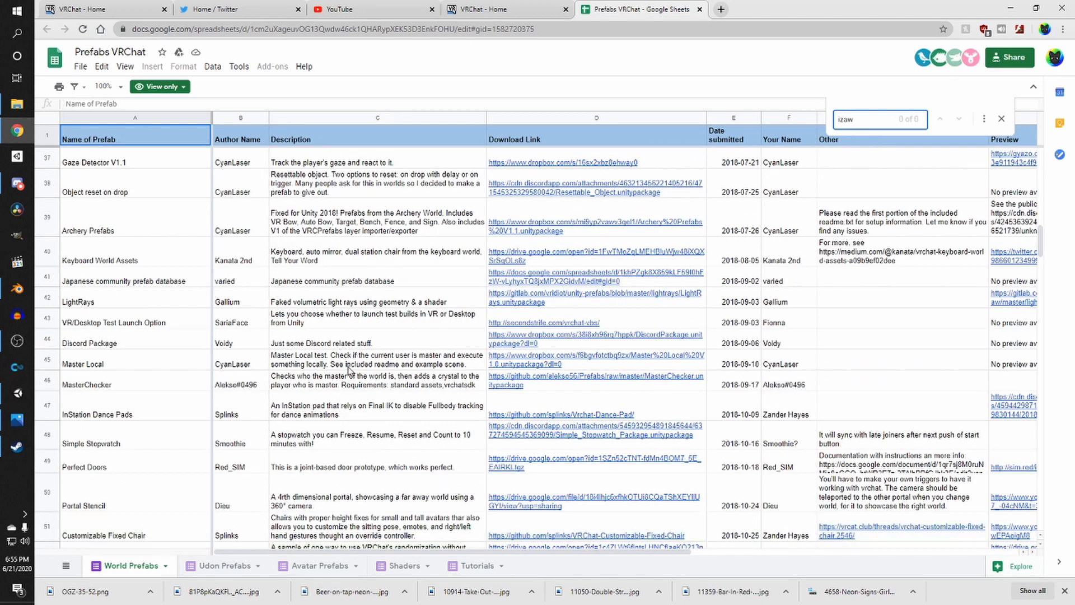
pyautogui.press('BackSpace')
pyautogui.press('BackSpace')
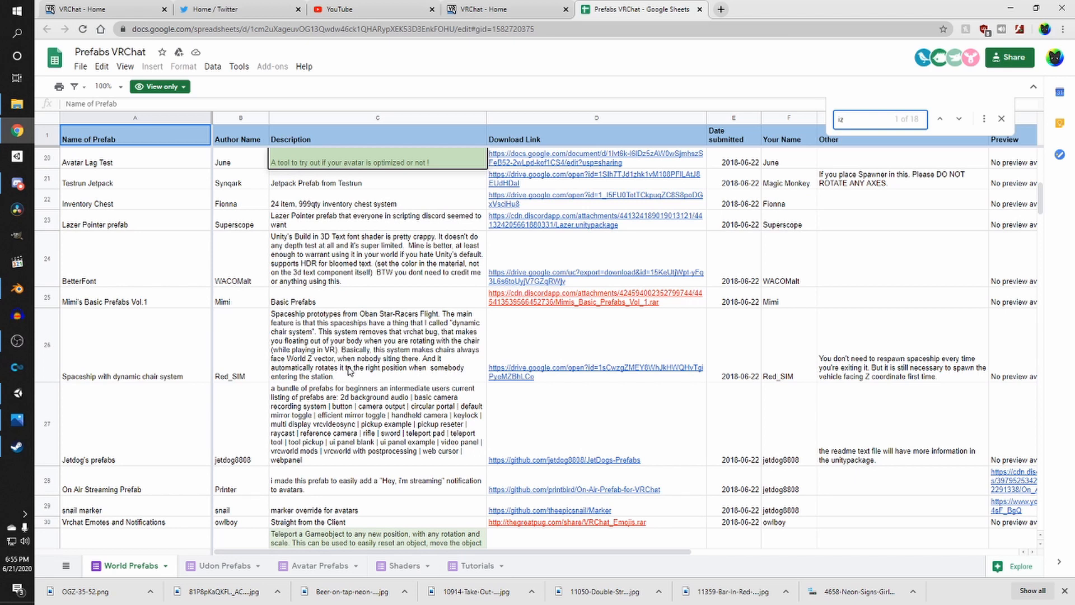
pyautogui.press('BackSpace')
pyautogui.press('BackSpace')
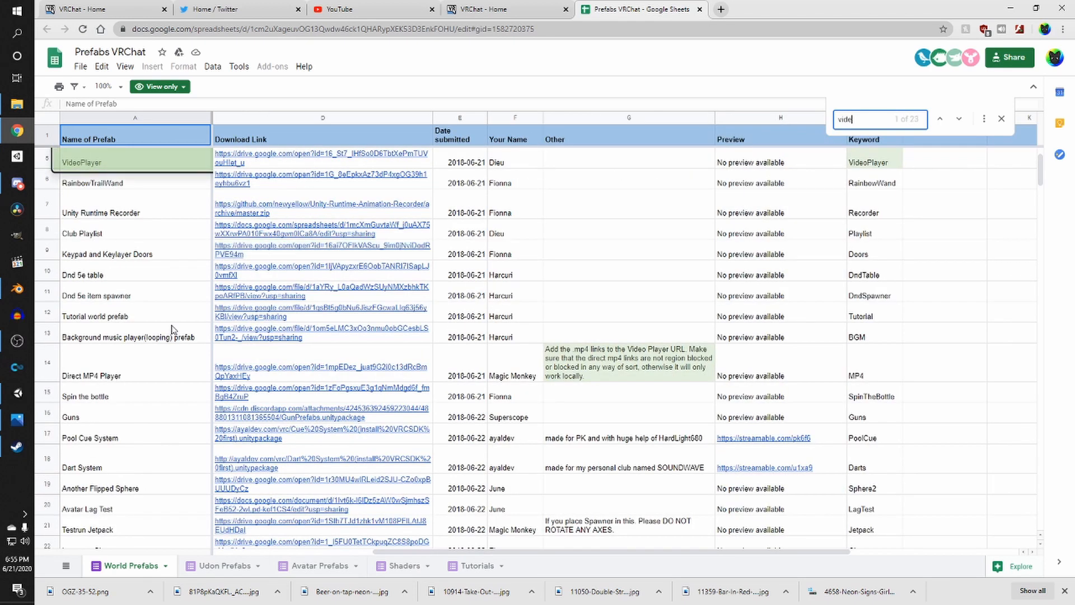
pyautogui.write('a')
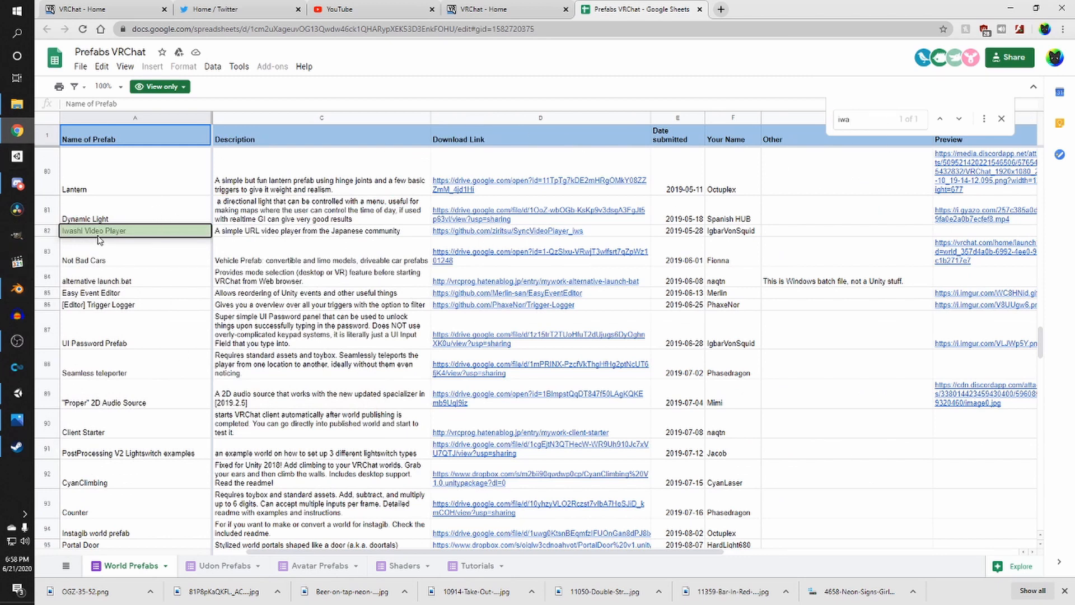
pyautogui.click(487, 235)
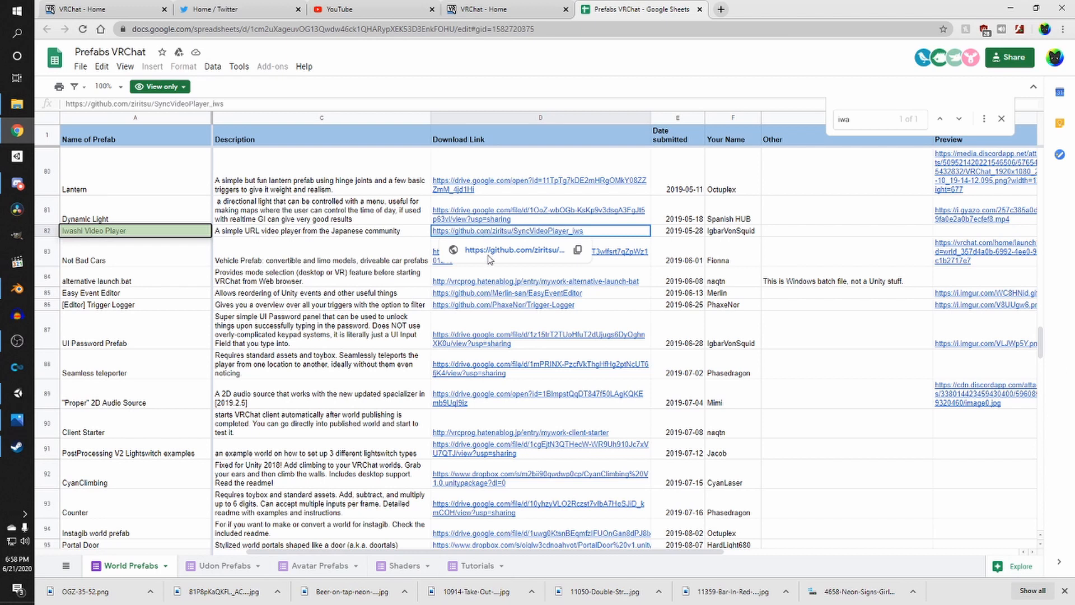
pyautogui.click(496, 250)
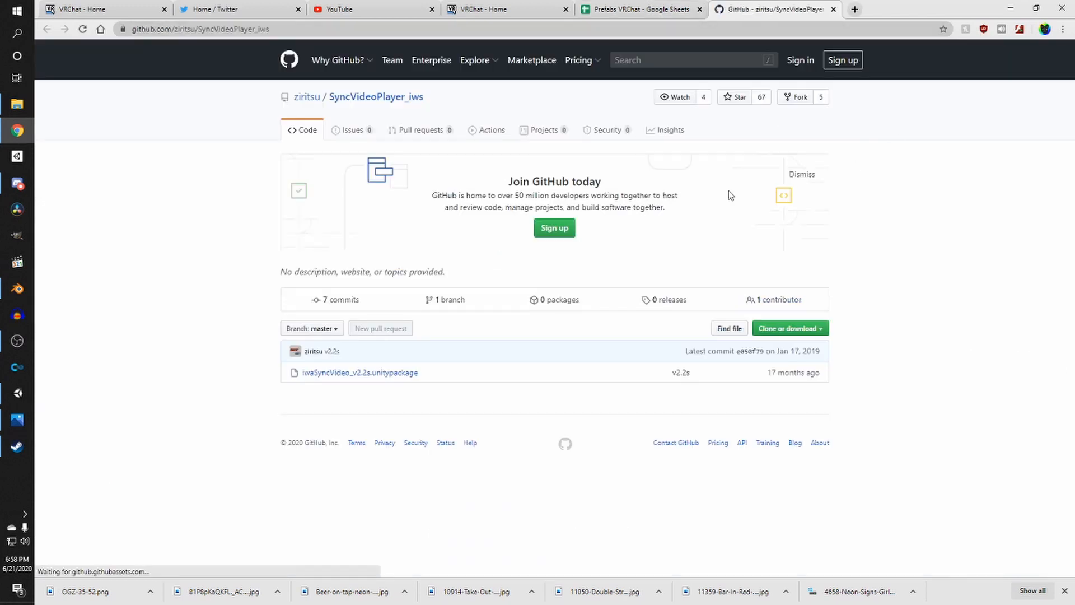
# - Download the SyncVideoPlayer_iws repository as a ZIP into Documents > VRChat Worlds > tutorial
pyautogui.click(793, 329)
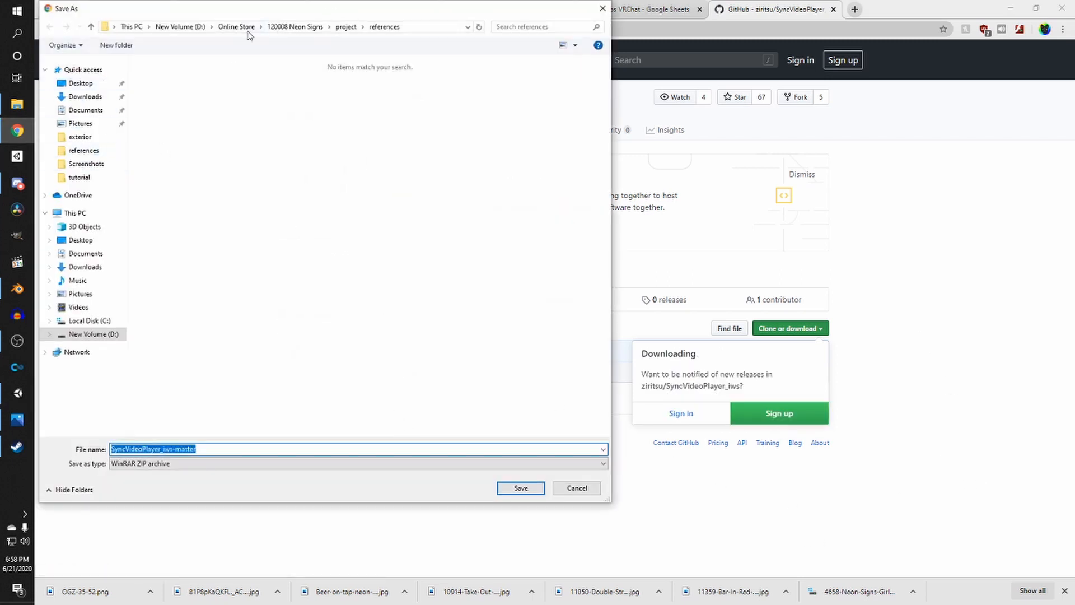
pyautogui.click(164, 27)
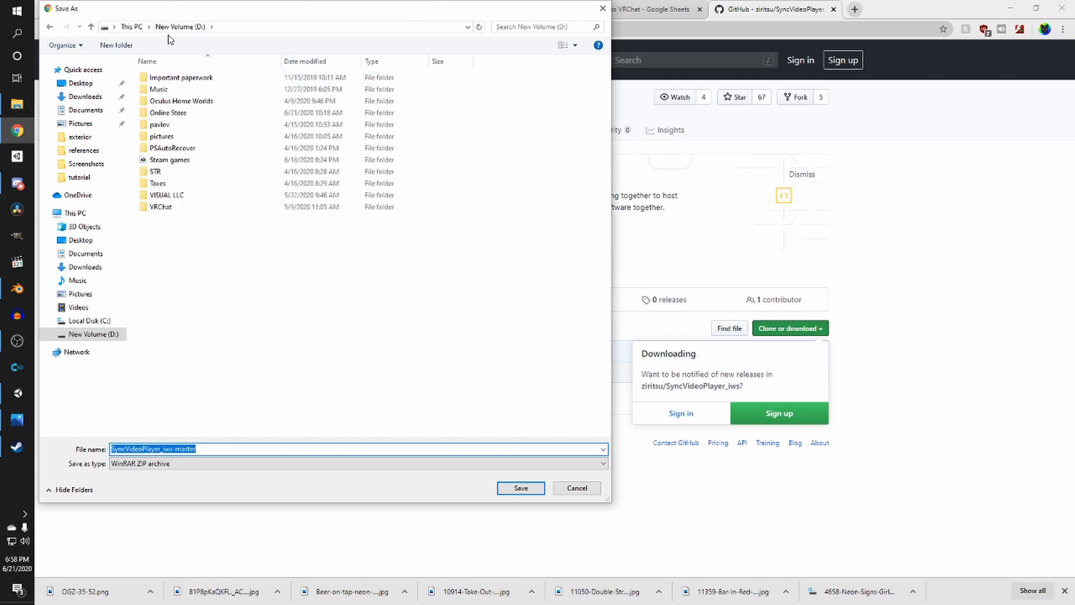
pyautogui.click(85, 110)
pyautogui.doubleClick(185, 243)
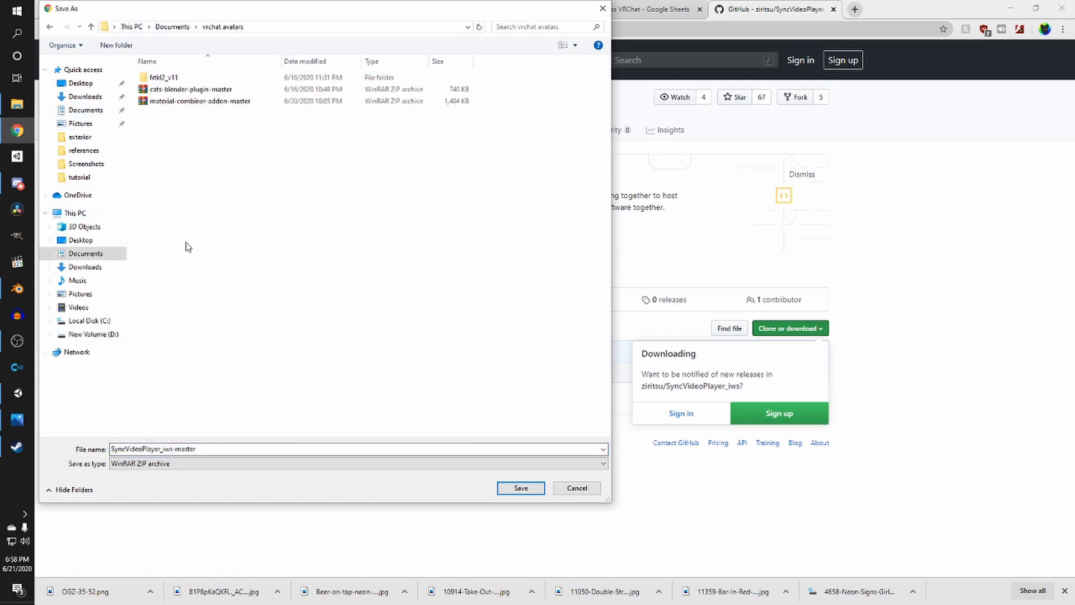
pyautogui.click(178, 27)
pyautogui.doubleClick(179, 259)
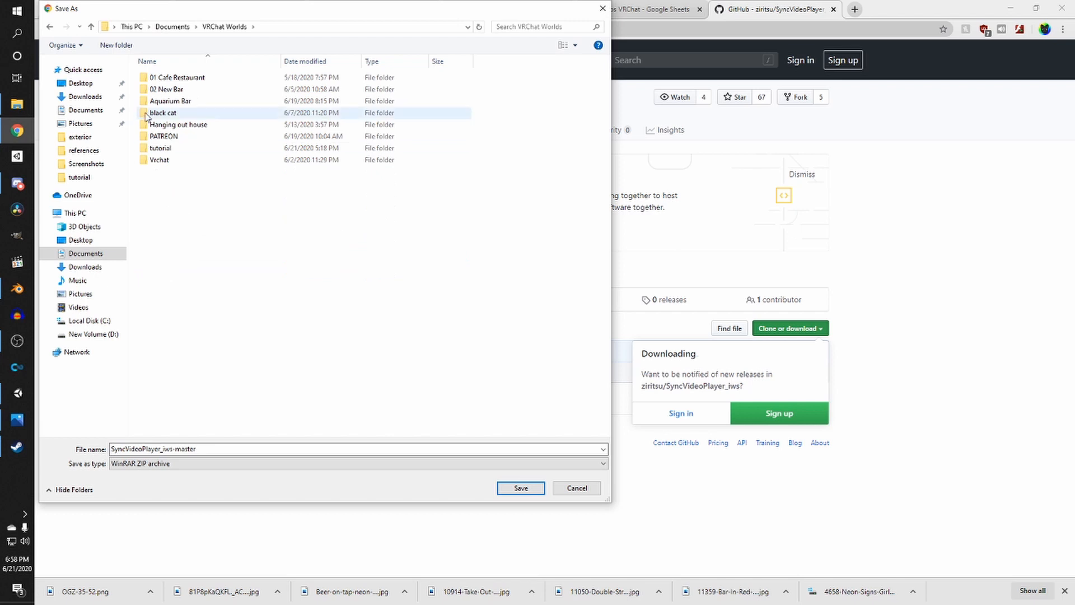
pyautogui.doubleClick(161, 148)
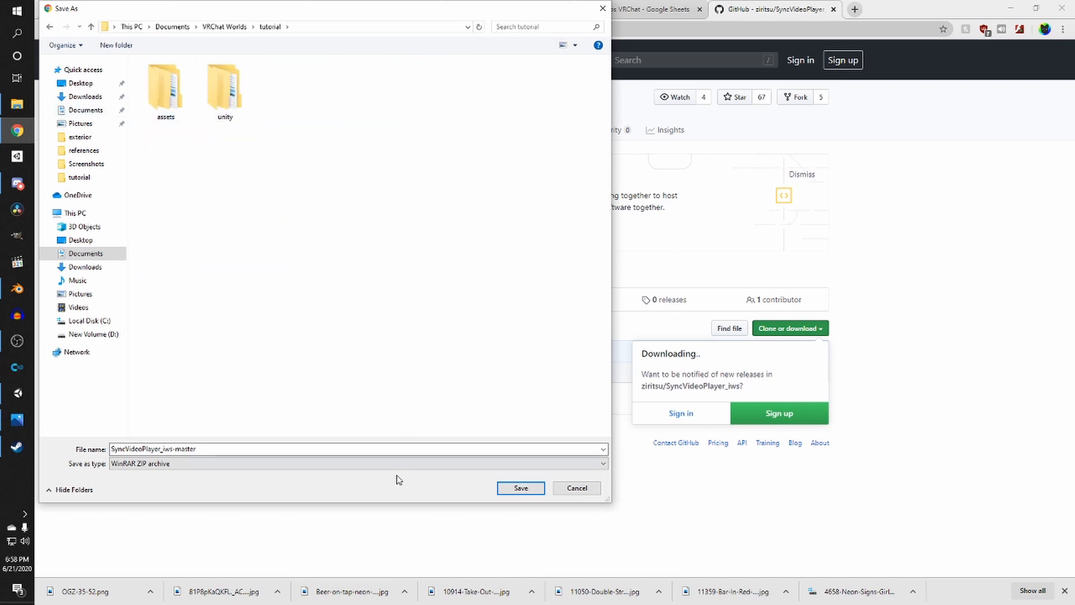
pyautogui.click(521, 488)
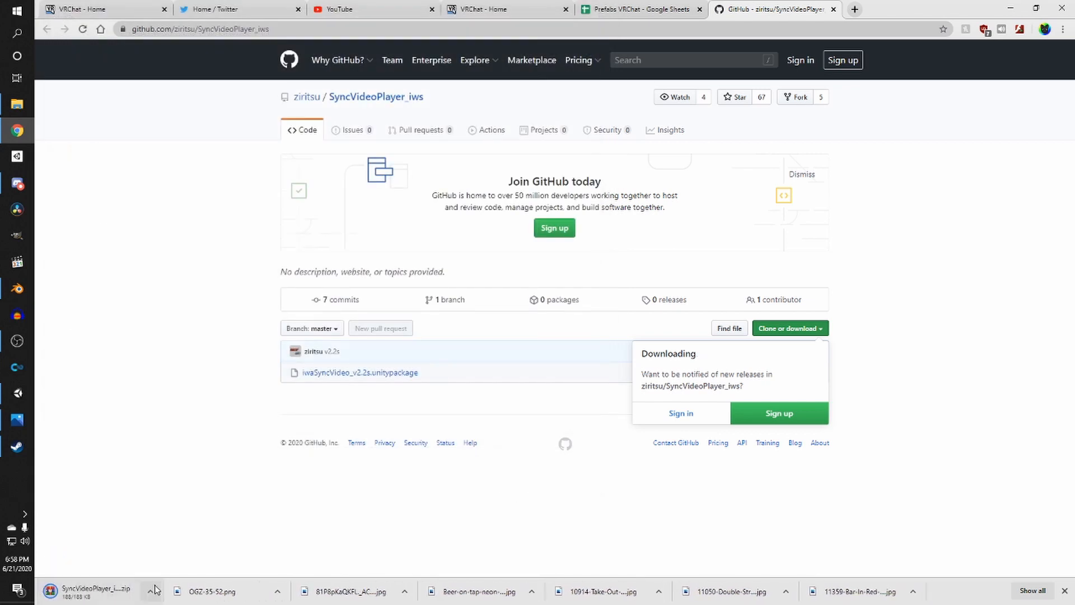
# - Show the downloaded SyncVideoPlayer_iws-master ZIP in its folder, extract it there, and return to Unity
pyautogui.click(150, 591)
pyautogui.click(203, 553)
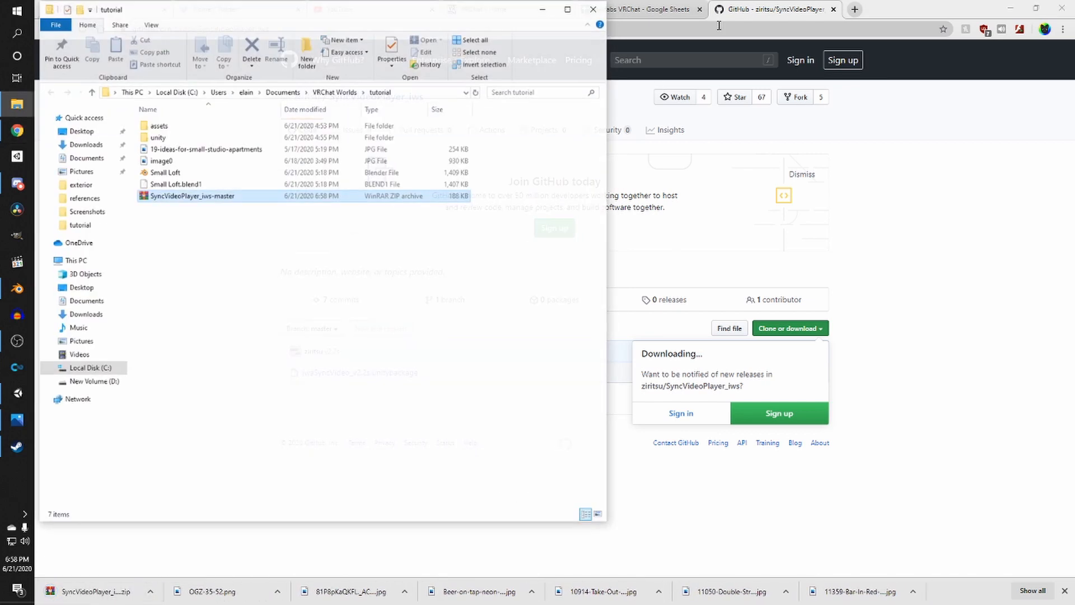
pyautogui.rightClick(188, 194)
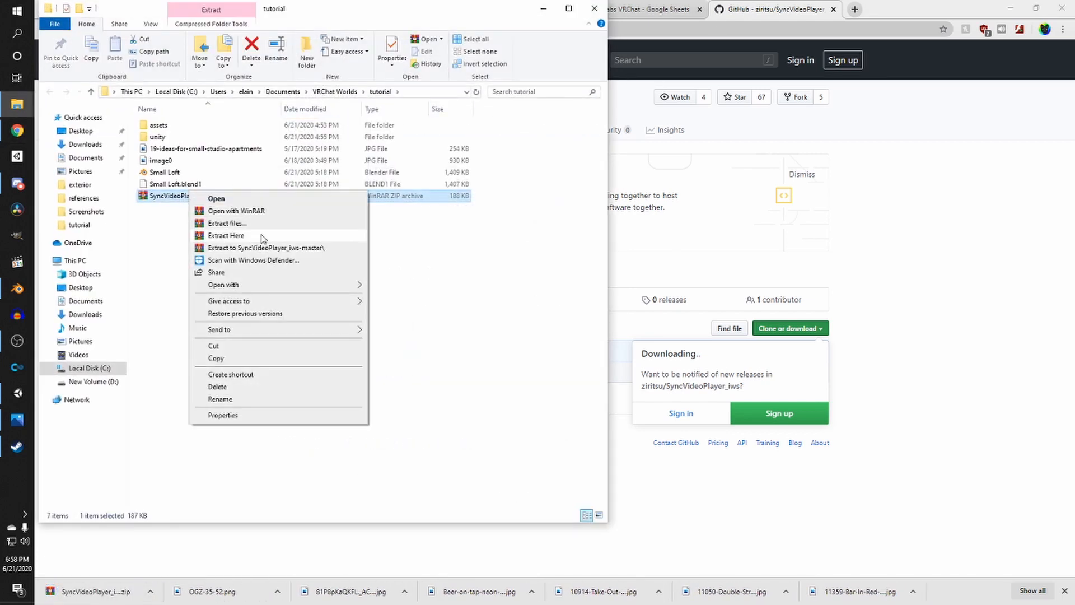
pyautogui.click(237, 234)
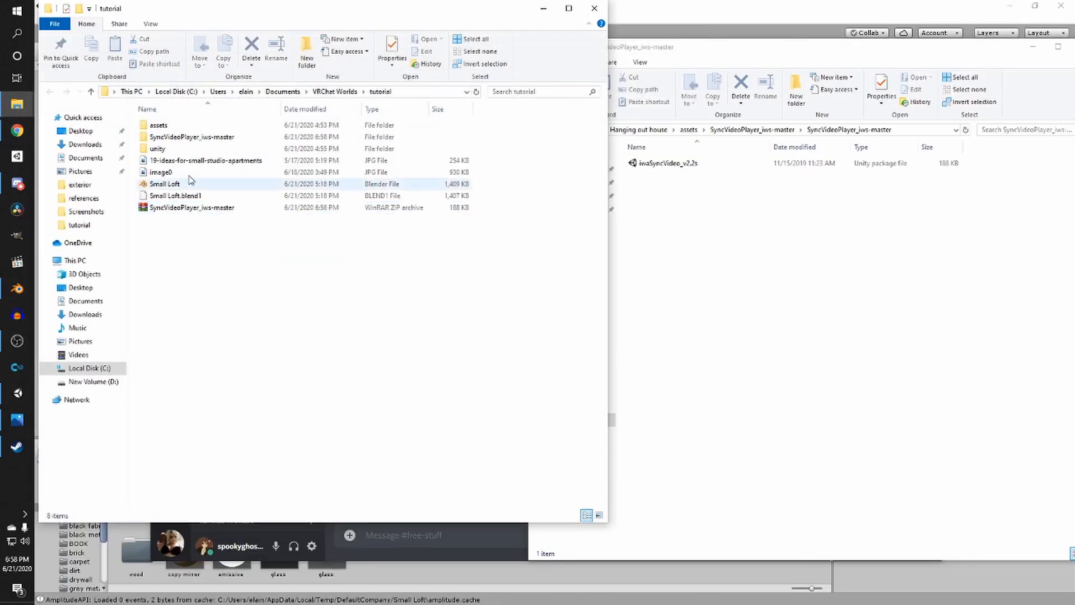
pyautogui.click(168, 137)
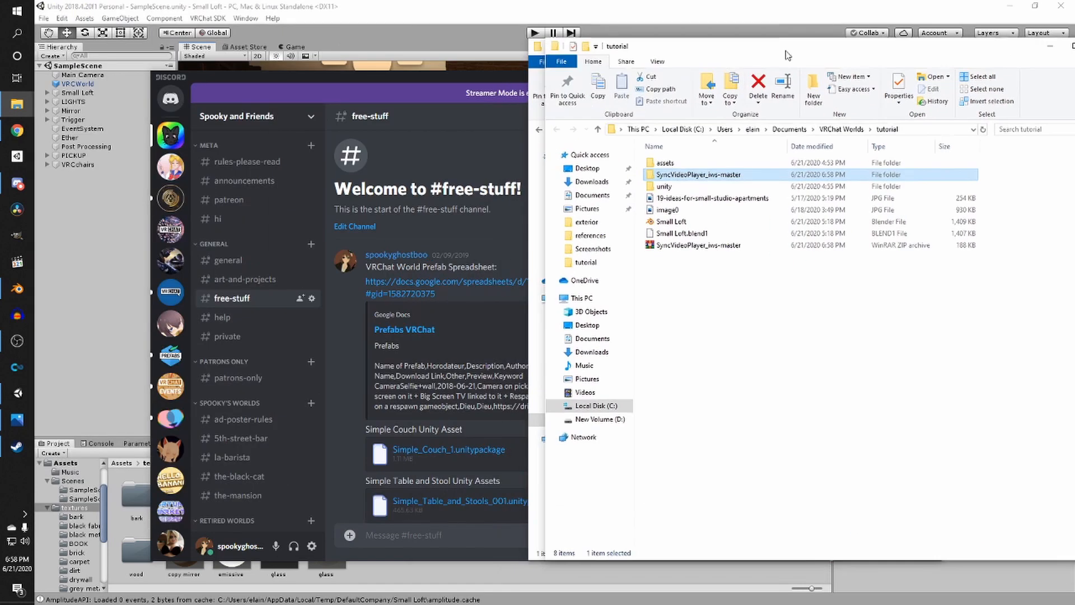
pyautogui.click(87, 257)
pyautogui.moveTo(17, 104)
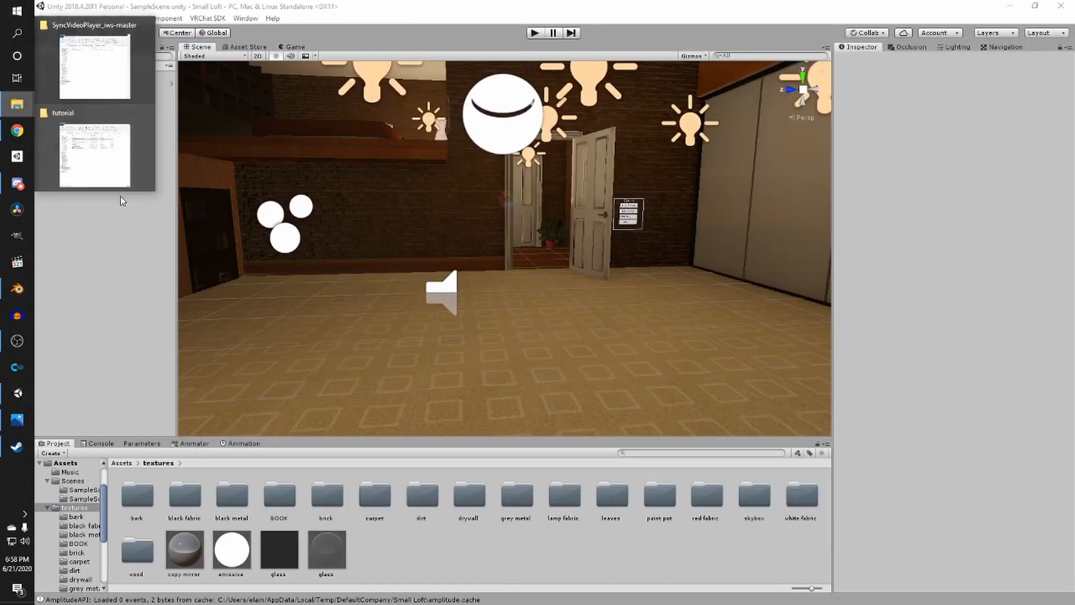
# - Drag the extracted SyncVideoPlayer_iws-master folder from the file explorer into the project's Assets and open it
pyautogui.click(122, 199)
pyautogui.click(666, 175)
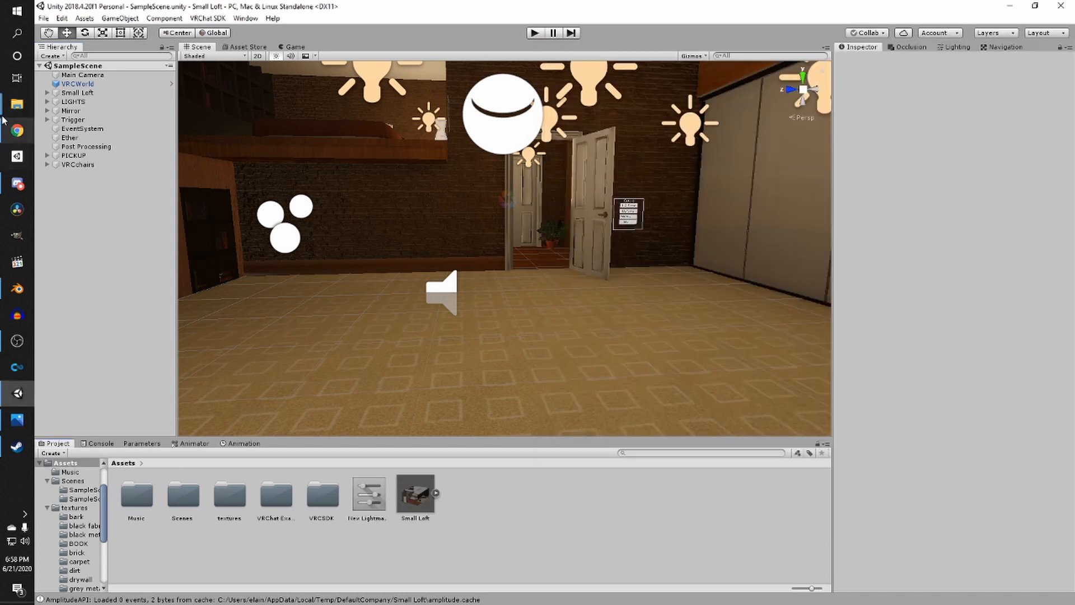
pyautogui.moveTo(17, 104)
pyautogui.click(94, 155)
pyautogui.moveTo(686, 175); pyautogui.dragTo(466, 542)
pyautogui.doubleClick(221, 497)
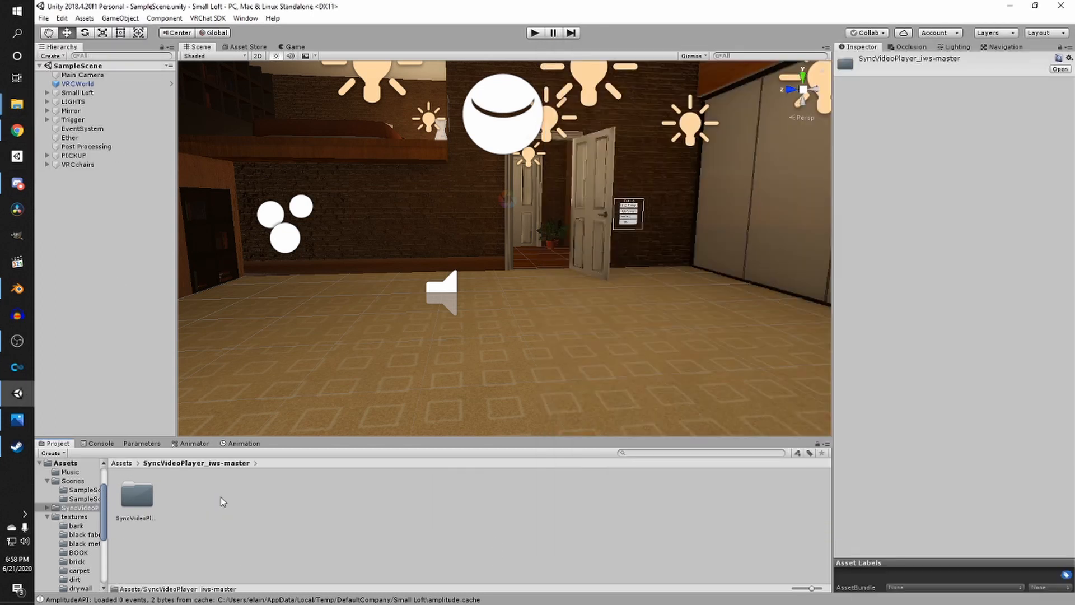
pyautogui.doubleClick(136, 500)
pyautogui.moveTo(238, 294); pyautogui.dragTo(215, 318, button='right')
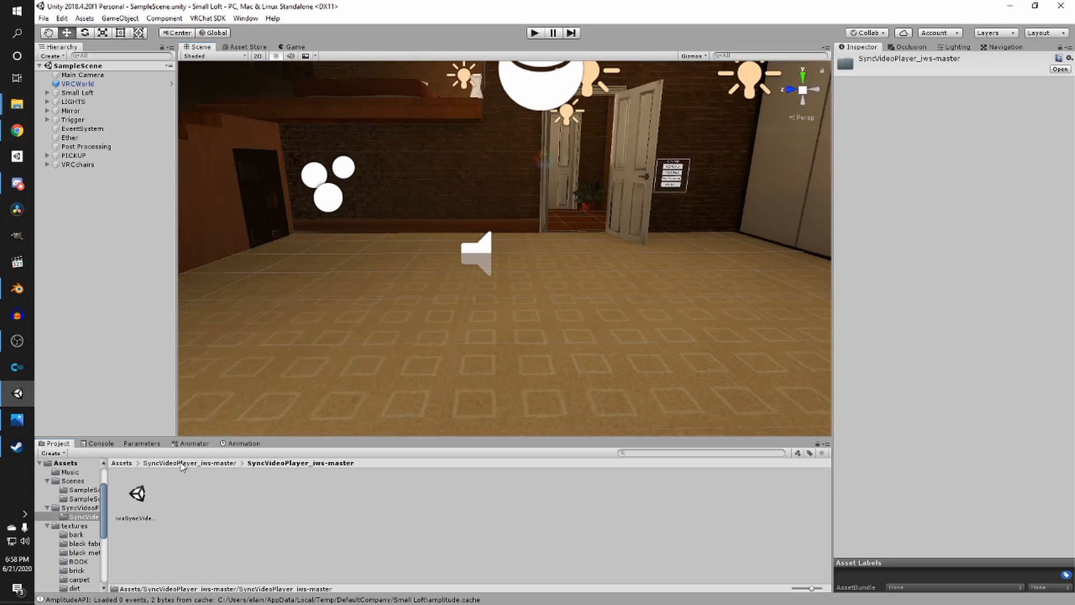
# - Delete the imported SyncVideoPlayer_iws-master folder from Assets
pyautogui.click(137, 464)
pyautogui.click(128, 463)
pyautogui.click(127, 466)
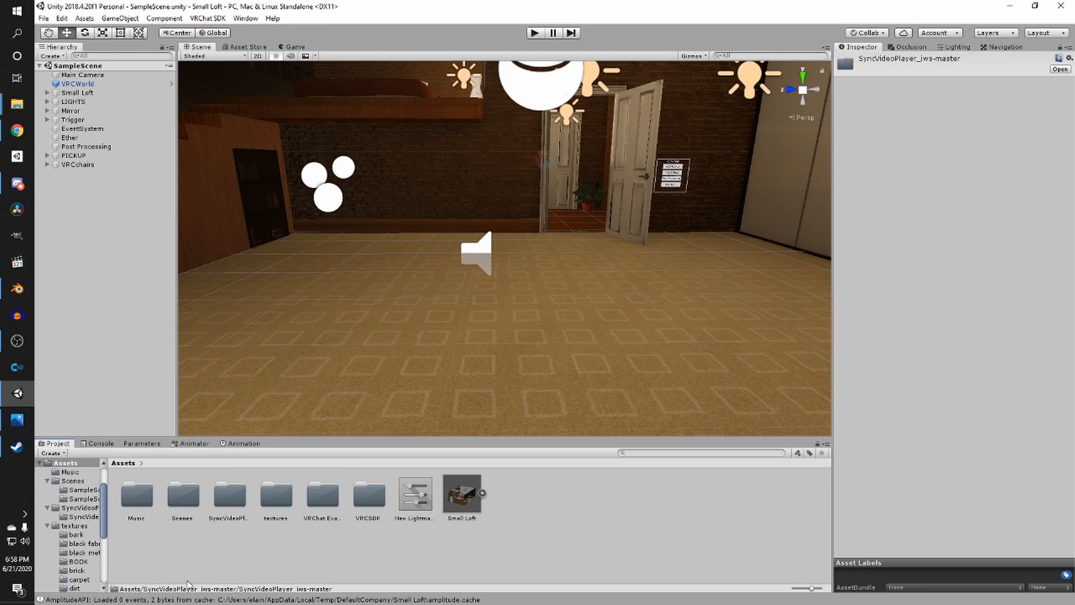
pyautogui.click(205, 531)
pyautogui.click(233, 493)
pyautogui.press('Delete')
pyautogui.press('Return')
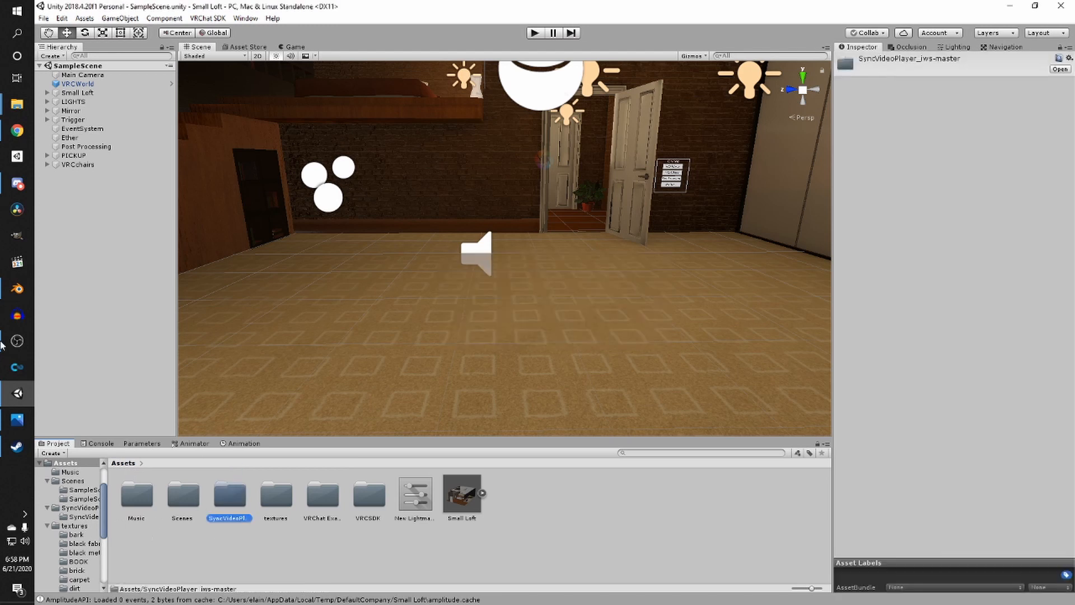
# - Import the iwaSyncVideo_v2.2s Unity package from the extracted folder into the project
pyautogui.moveTo(17, 104)
pyautogui.click(101, 154)
pyautogui.click(683, 176)
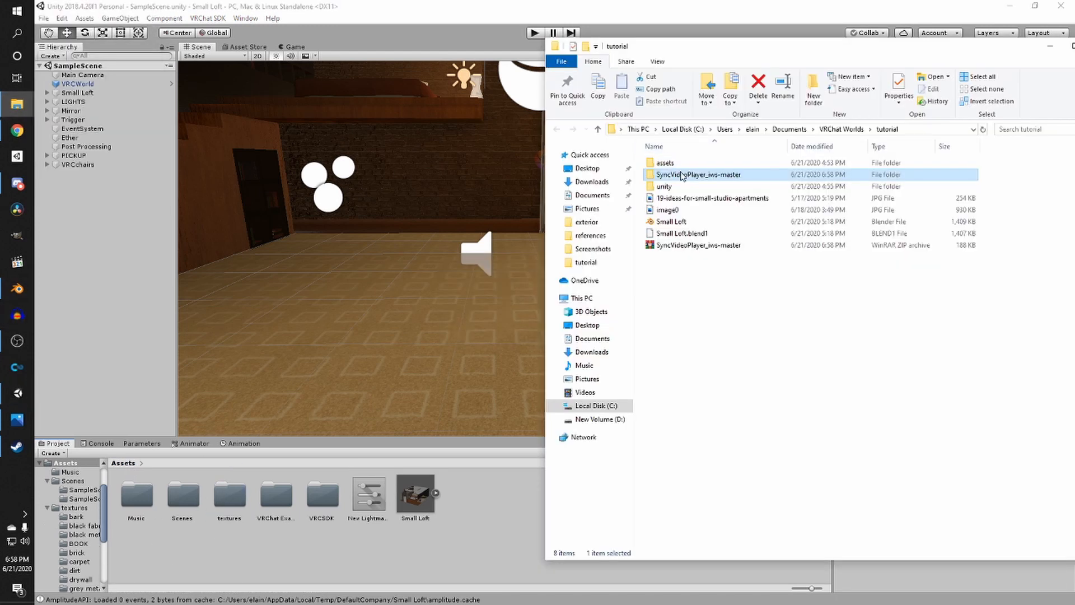
pyautogui.doubleClick(683, 175)
pyautogui.doubleClick(679, 163)
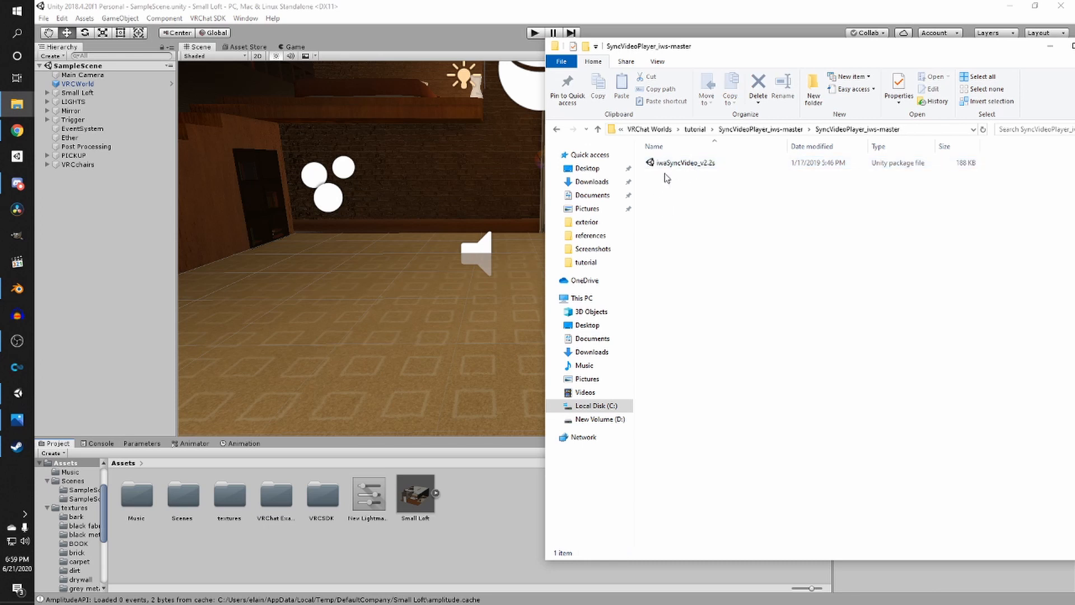
pyautogui.click(689, 164)
pyautogui.doubleClick(653, 163)
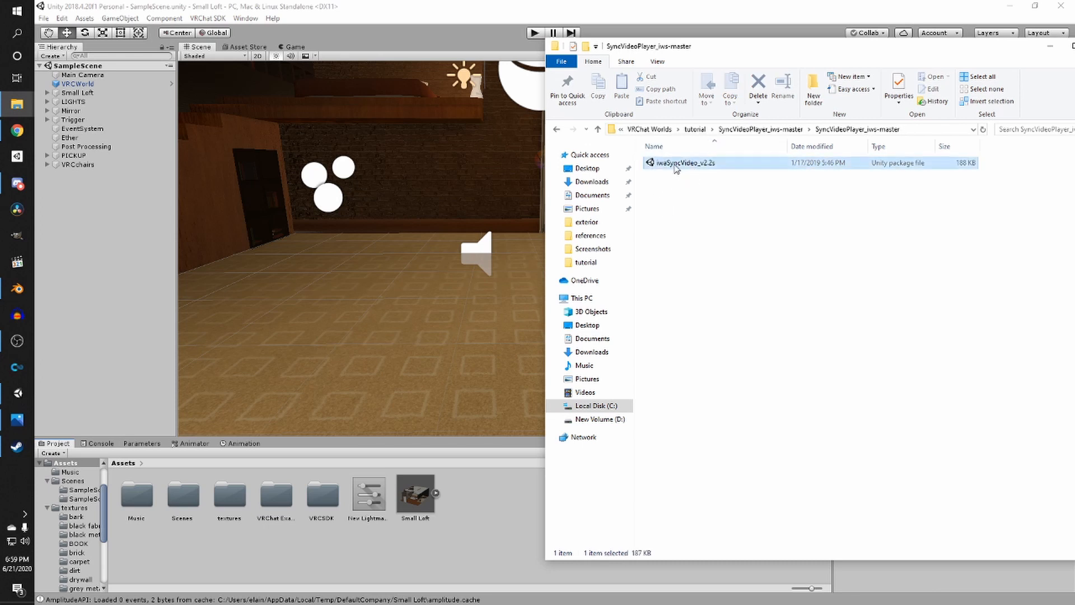
pyautogui.click(757, 453)
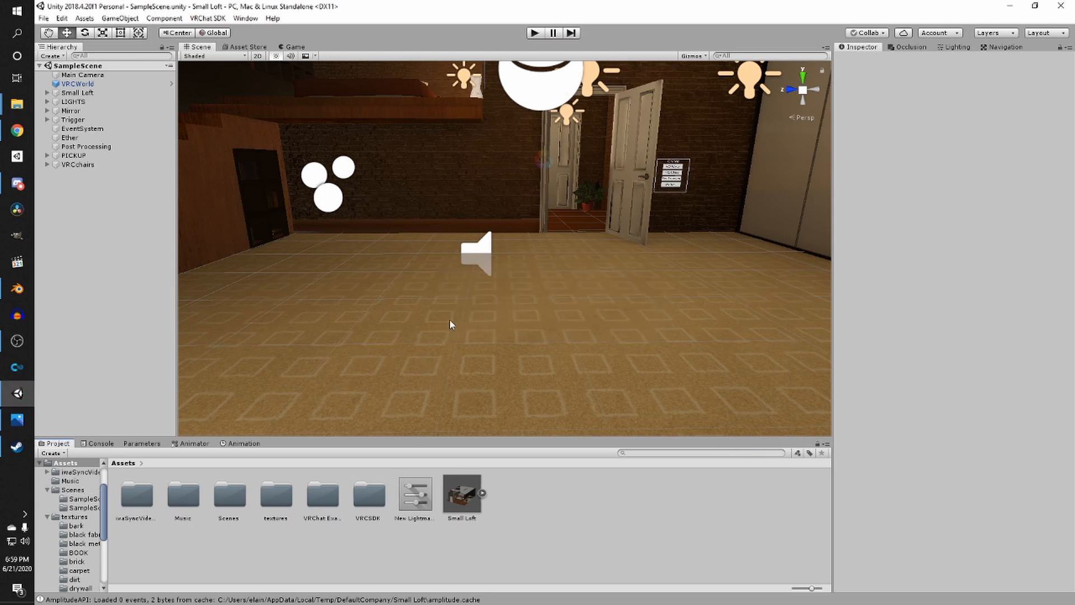
# - Open the iwaSyncVideoPlayer folder and inspect its prefabs, readme and setup image
pyautogui.doubleClick(136, 496)
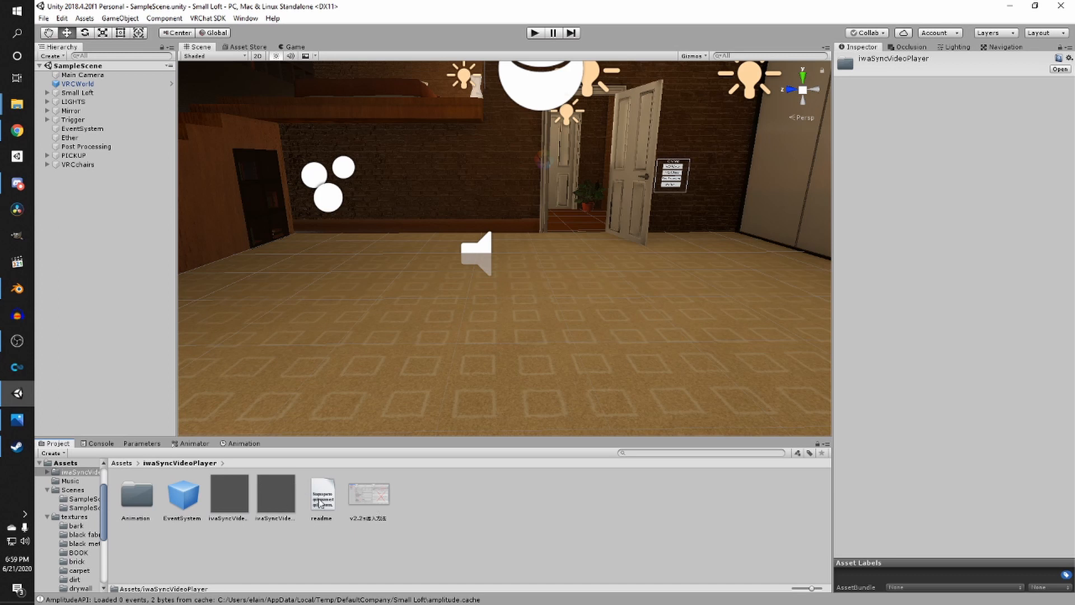
pyautogui.click(219, 500)
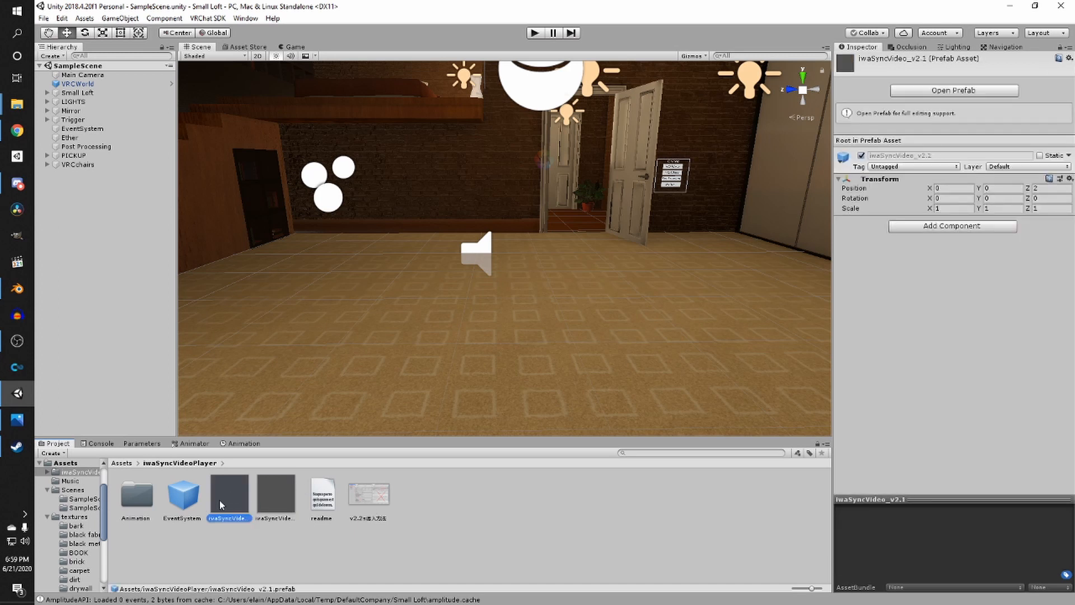
pyautogui.click(319, 496)
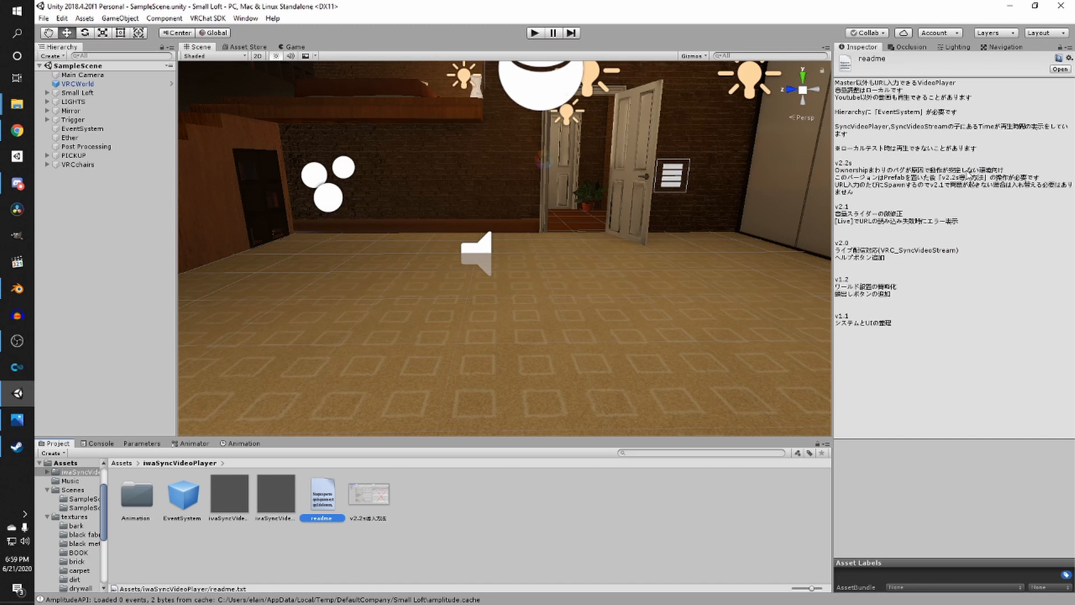
pyautogui.click(361, 496)
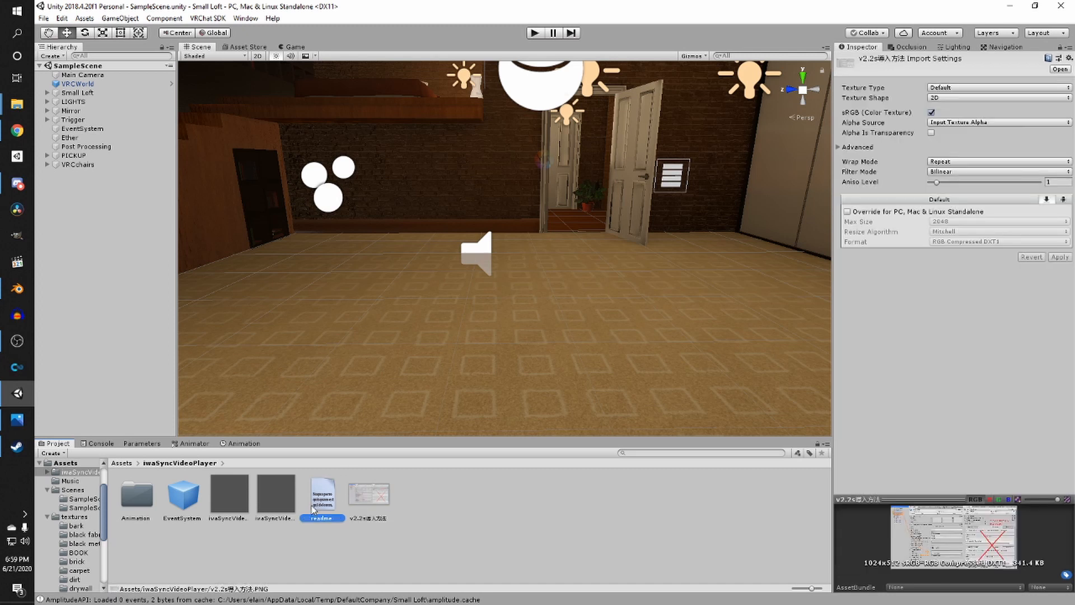
pyautogui.click(312, 507)
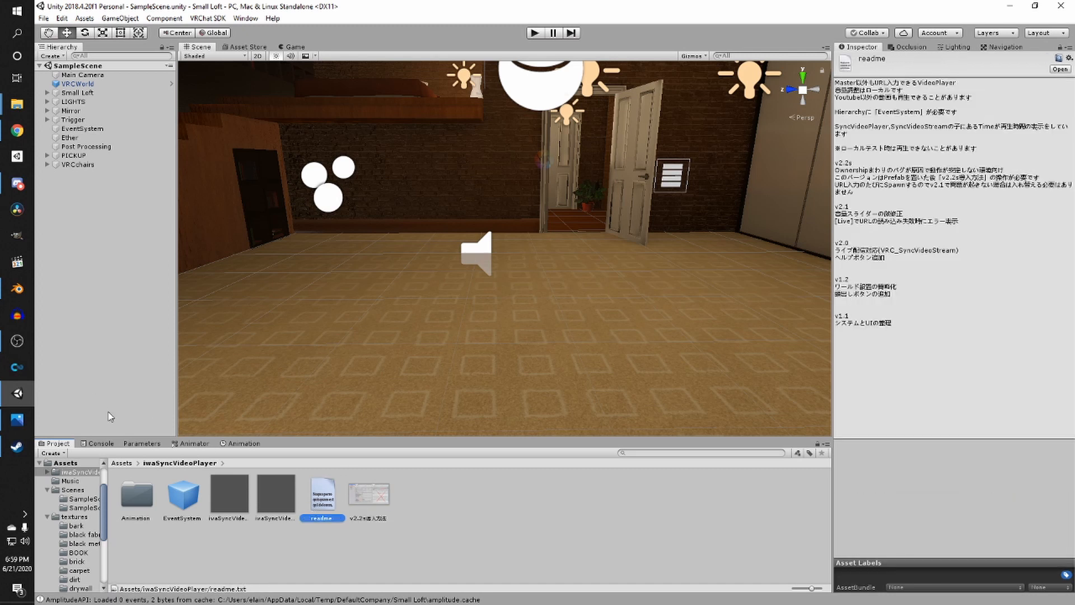
pyautogui.click(125, 498)
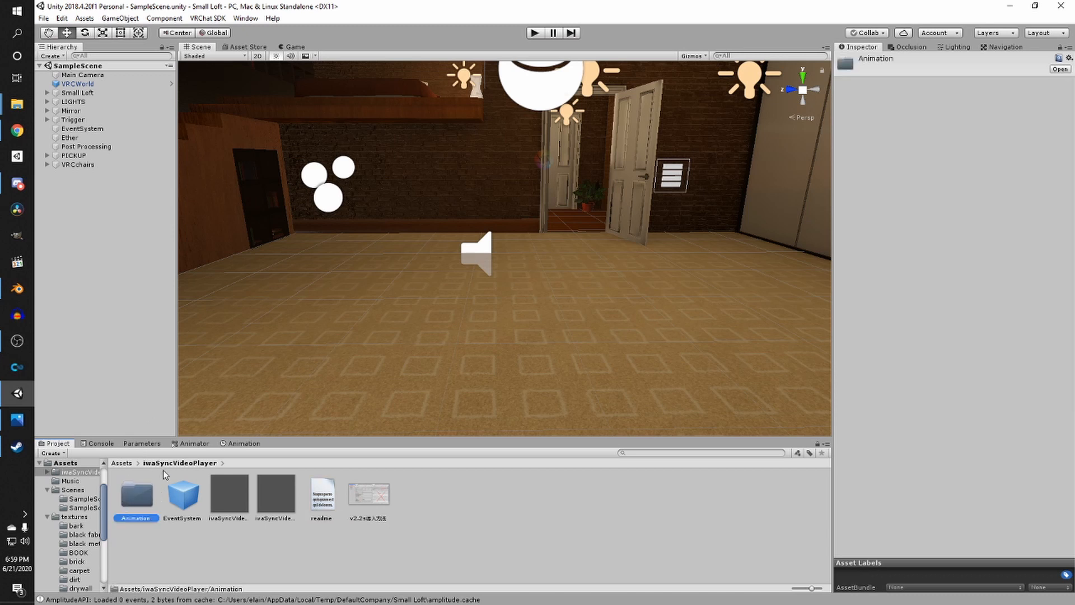
# - Place the iwaSyncVideo_v2.1 prefab in the scene and rotate it toward the wall
pyautogui.moveTo(230, 493); pyautogui.dragTo(393, 234)
pyautogui.moveTo(393, 235); pyautogui.dragTo(408, 323, button='middle')
pyautogui.scroll(3, 409, 319)
pyautogui.press('e')
pyautogui.moveTo(430, 212); pyautogui.dragTo(305, 241)
pyautogui.moveTo(376, 254); pyautogui.dragTo(383, 280, button='middle')
pyautogui.press('w')
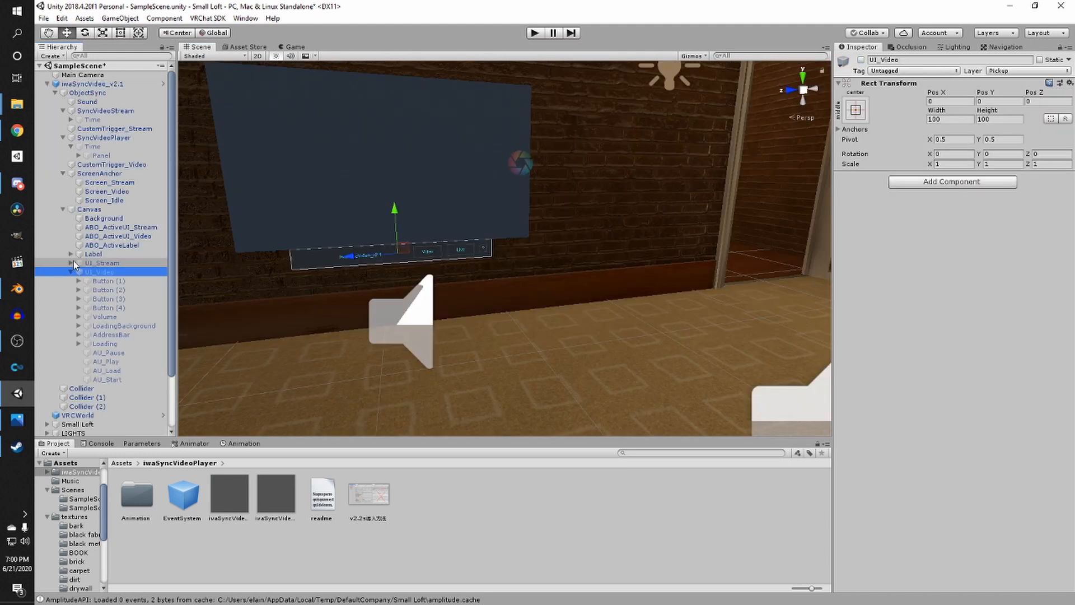
# - Expand the video player's UI_Stream and UI_Video canvas children to inspect them
pyautogui.click(73, 261)
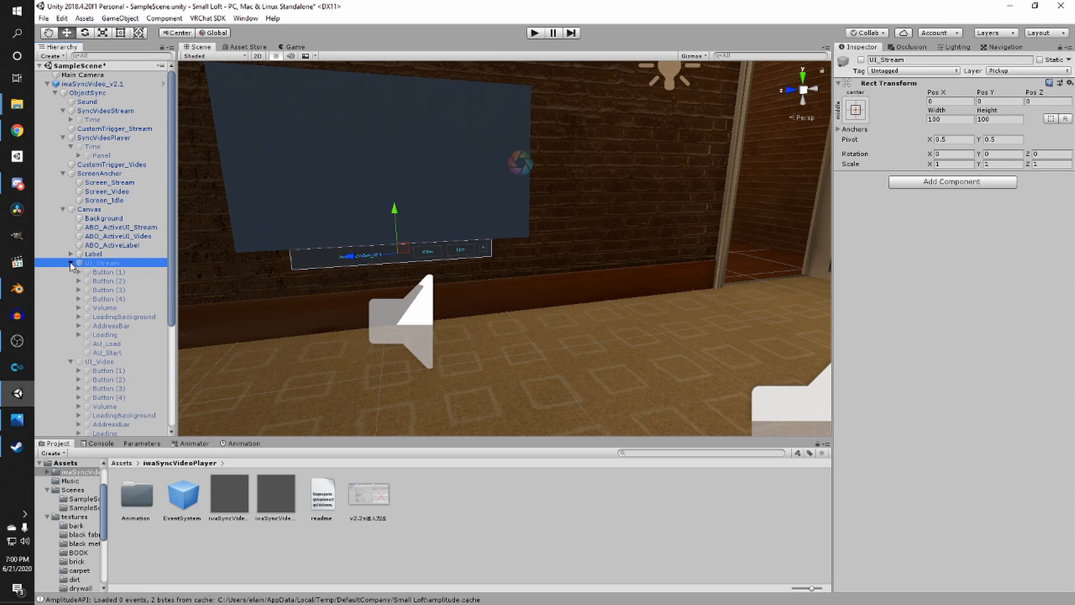
pyautogui.click(70, 263)
pyautogui.click(68, 269)
pyautogui.click(70, 271)
pyautogui.scroll(-2, 411, 220)
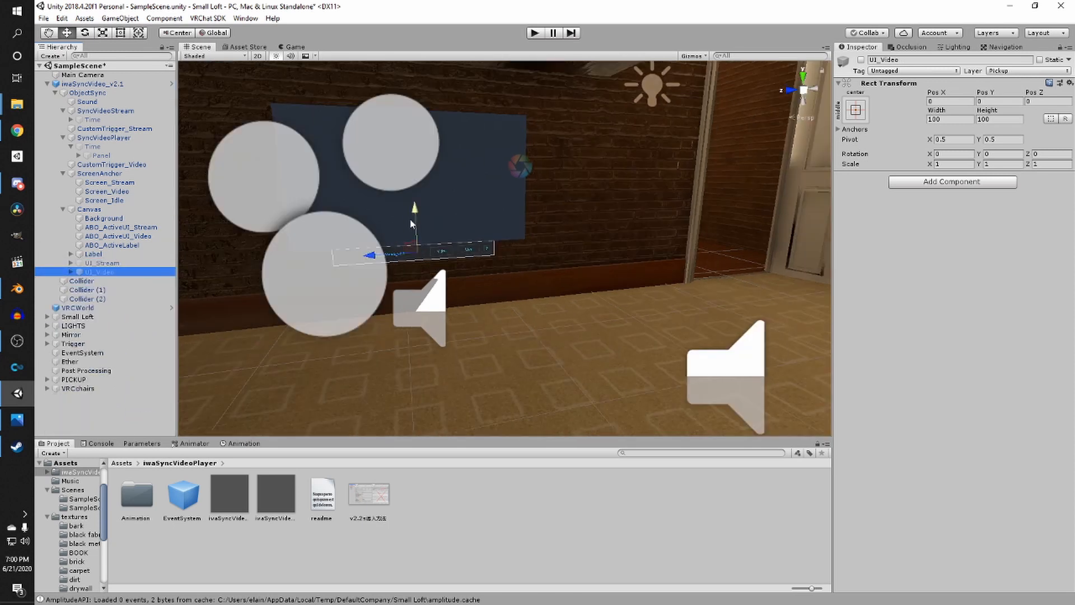
# - Add the iwaSyncVideo_v2.2s prefab to the scene and delete the v2.1 video player instance
pyautogui.moveTo(326, 376); pyautogui.dragTo(366, 399, button='right')
pyautogui.moveTo(357, 444); pyautogui.dragTo(562, 291)
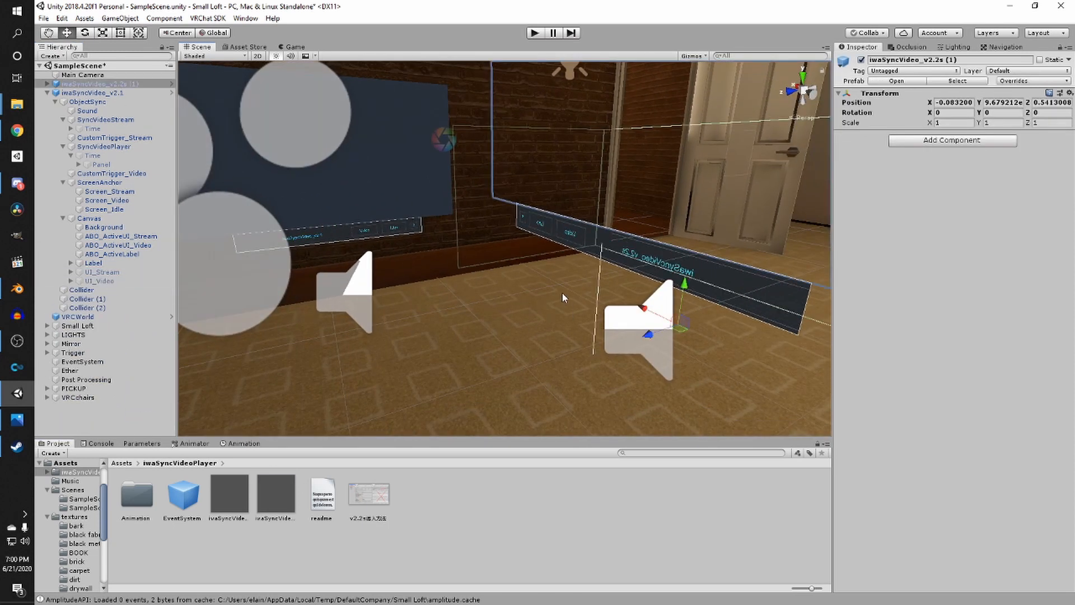
pyautogui.press('f')
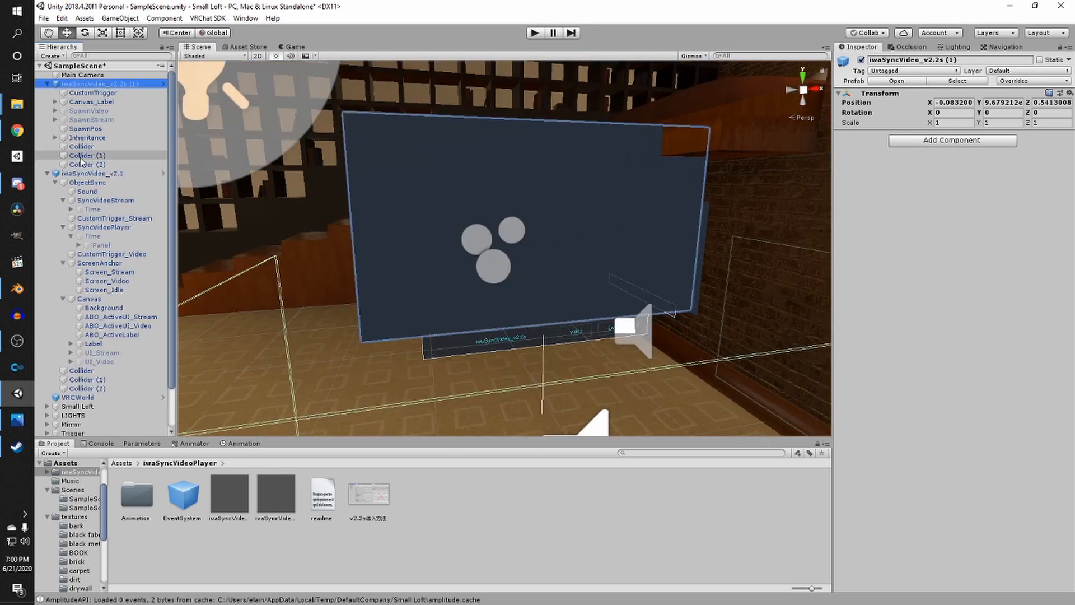
pyautogui.click(106, 174)
pyautogui.press('Delete')
# - Rotate the iwaSyncVideo_v2.2s player about 90° on Y so its screen faces into the room
pyautogui.click(95, 83)
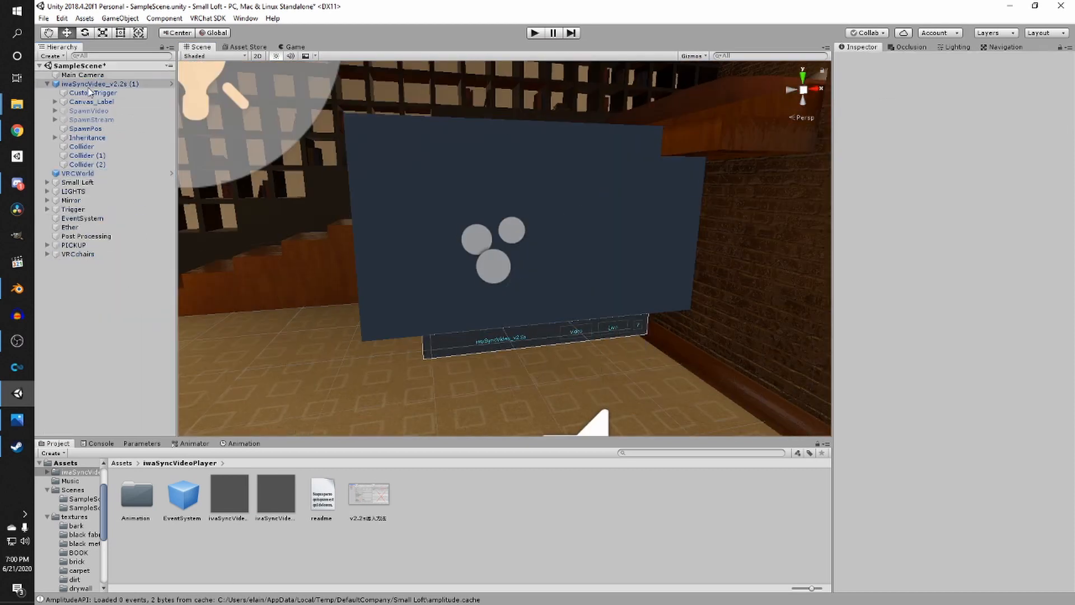
pyautogui.press('f')
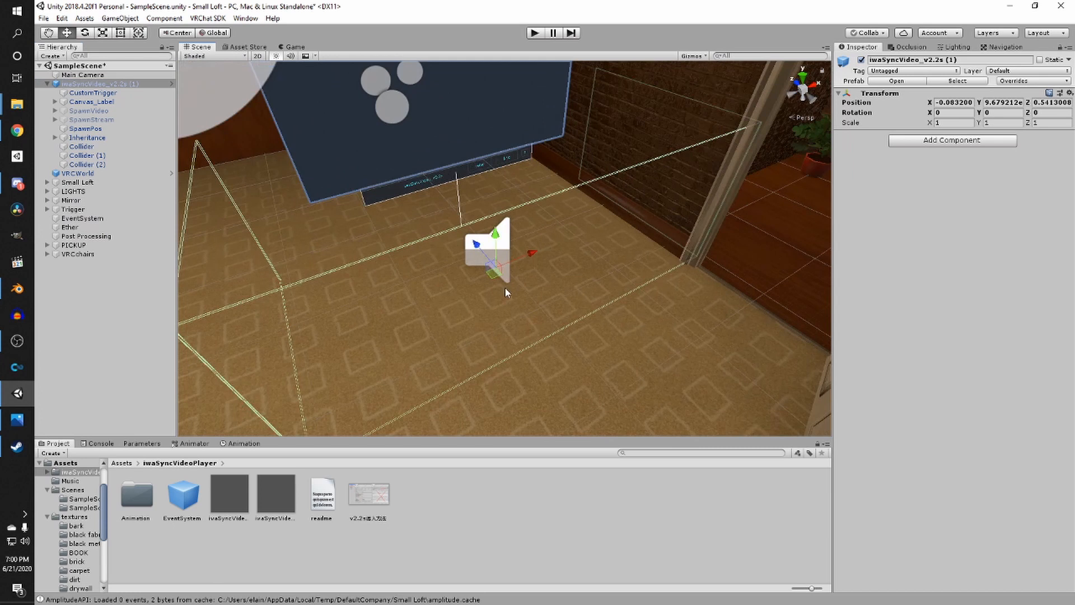
pyautogui.press('2')
pyautogui.moveTo(472, 194); pyautogui.dragTo(776, 330, button='middle')
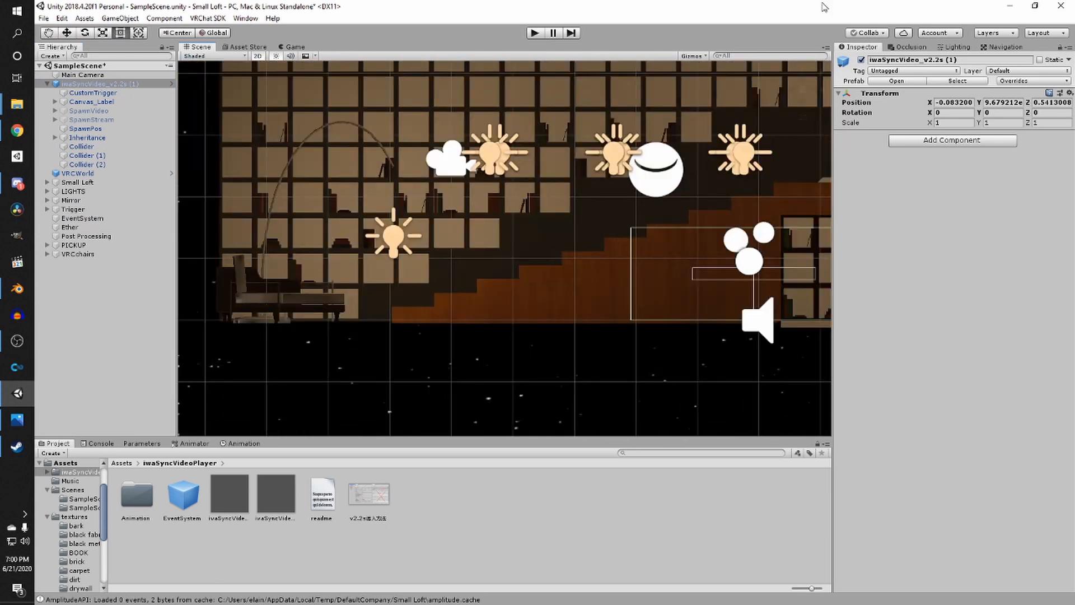
pyautogui.press('2')
pyautogui.moveTo(620, 194); pyautogui.dragTo(390, 234, button='middle')
pyautogui.scroll(2, 518, 188)
pyautogui.scroll(2, 390, 234)
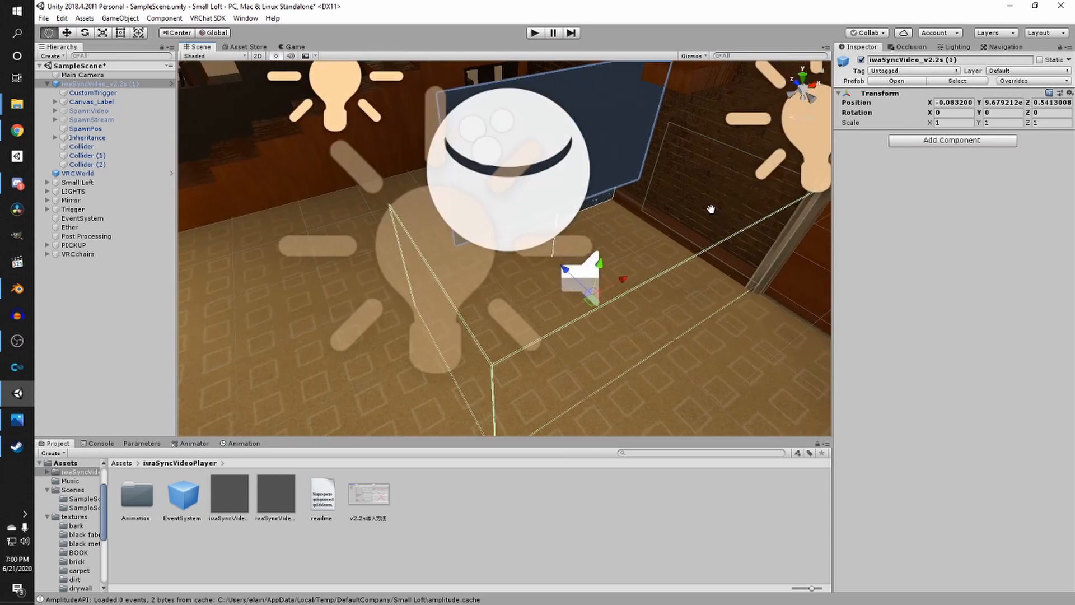
pyautogui.moveTo(710, 209); pyautogui.dragTo(658, 182, button='middle')
pyautogui.press('e')
pyautogui.moveTo(576, 301); pyautogui.dragTo(415, 295)
pyautogui.press('w')
pyautogui.press('e')
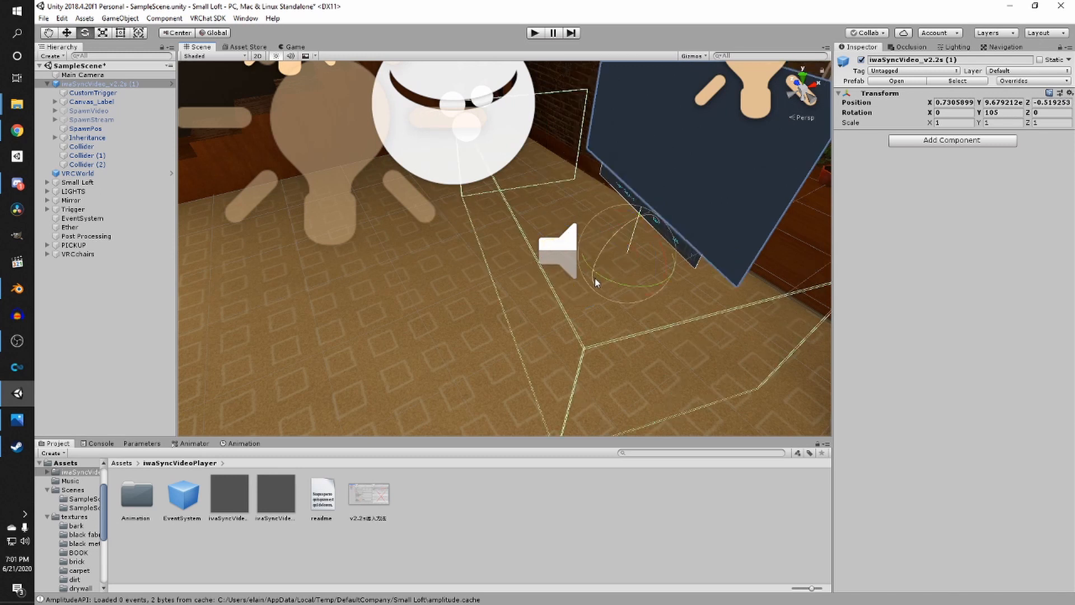
pyautogui.keyDown('ctrl'); pyautogui.moveTo(595, 275); pyautogui.dragTo(632, 281); pyautogui.keyUp('ctrl')
# - Scale the video player up uniformly to about 0.75
pyautogui.press('w')
pyautogui.click(467, 180)
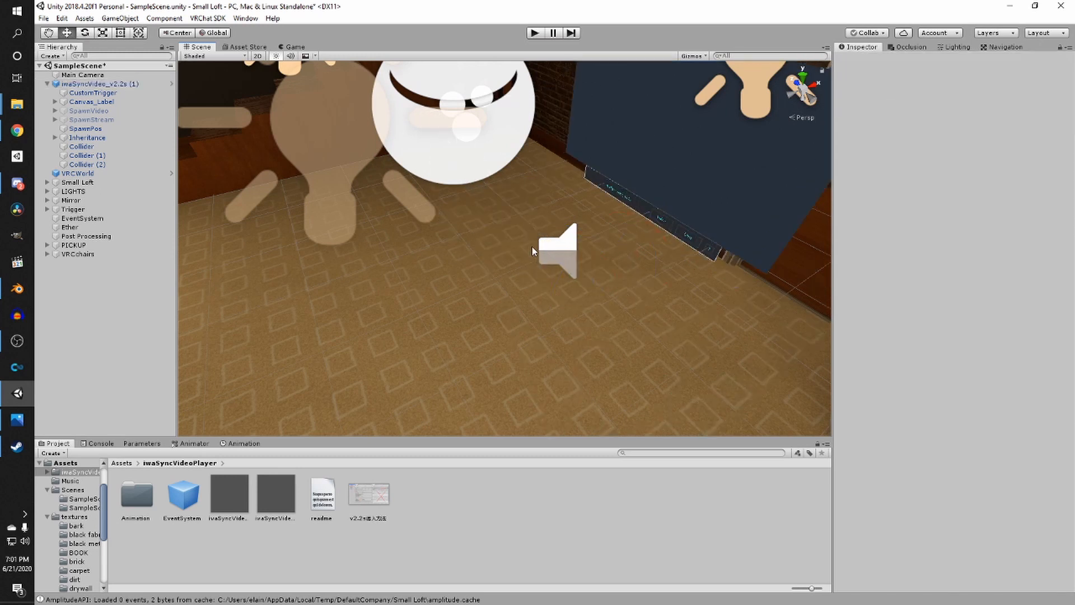
pyautogui.click(560, 249)
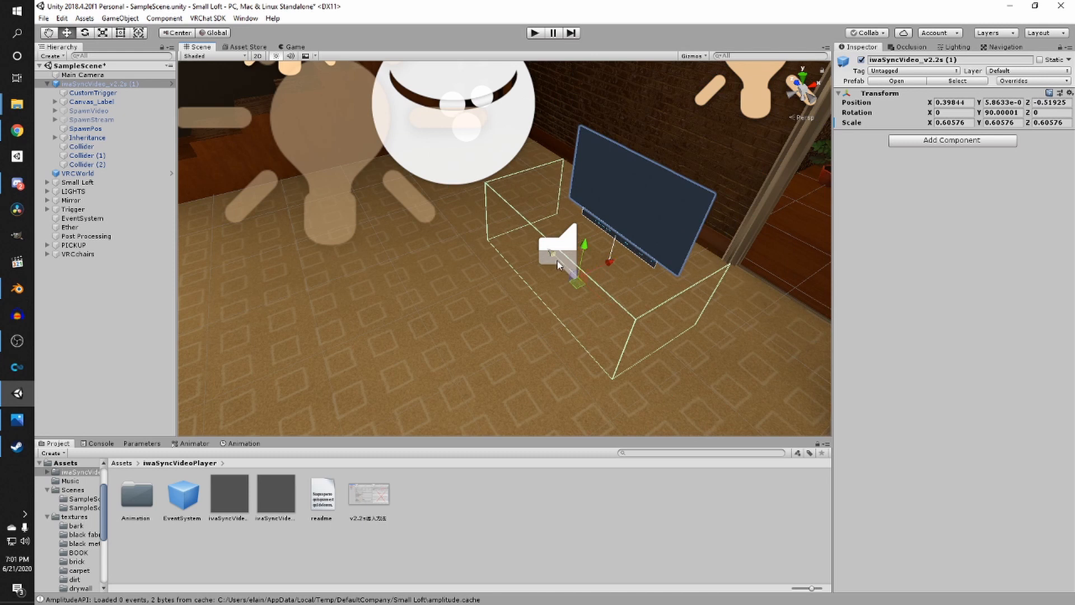
pyautogui.moveTo(556, 260); pyautogui.dragTo(596, 197)
pyautogui.press('r')
pyautogui.moveTo(595, 197); pyautogui.dragTo(657, 97, button='right')
pyautogui.scroll(3, 578, 328)
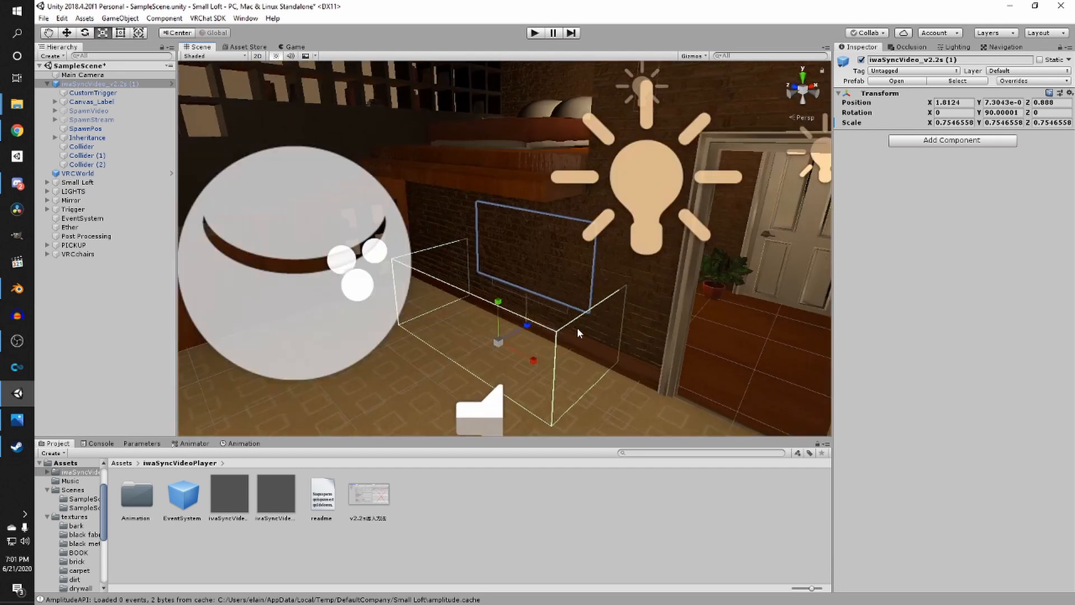
# - Move the video player so its screen sits against the brick wall
pyautogui.press('w')
pyautogui.moveTo(524, 329); pyautogui.dragTo(402, 322)
pyautogui.moveTo(402, 322); pyautogui.dragTo(754, 305, button='right')
pyautogui.moveTo(753, 305); pyautogui.dragTo(269, 185, button='middle')
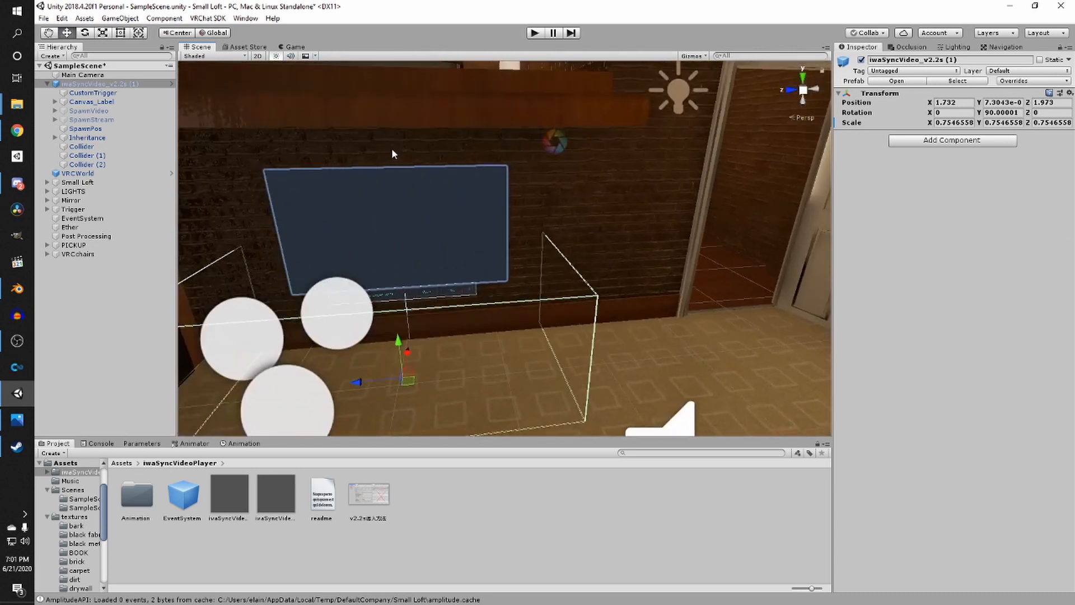
pyautogui.scroll(-4, 393, 154)
pyautogui.moveTo(420, 191); pyautogui.dragTo(297, 193, button='right')
pyautogui.scroll(8, 583, 359)
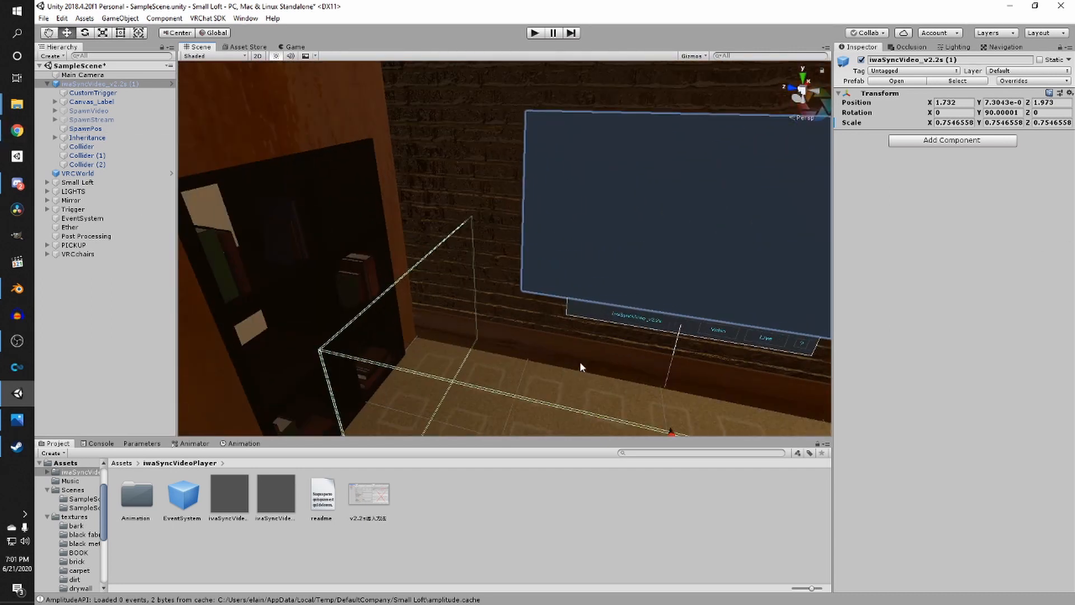
pyautogui.moveTo(580, 365); pyautogui.dragTo(353, 308, button='middle')
pyautogui.moveTo(618, 305); pyautogui.dragTo(635, 286, button='right')
pyautogui.scroll(3, 635, 272)
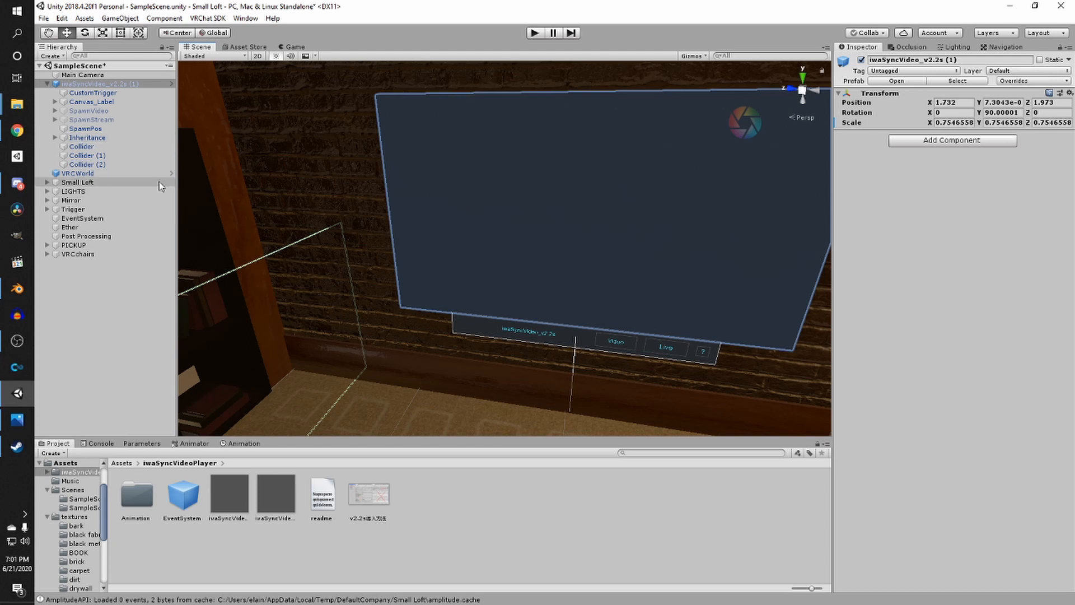
# - Set the Dynamic Prefabs size on VRCWorld's scene descriptor to 2
pyautogui.click(96, 171)
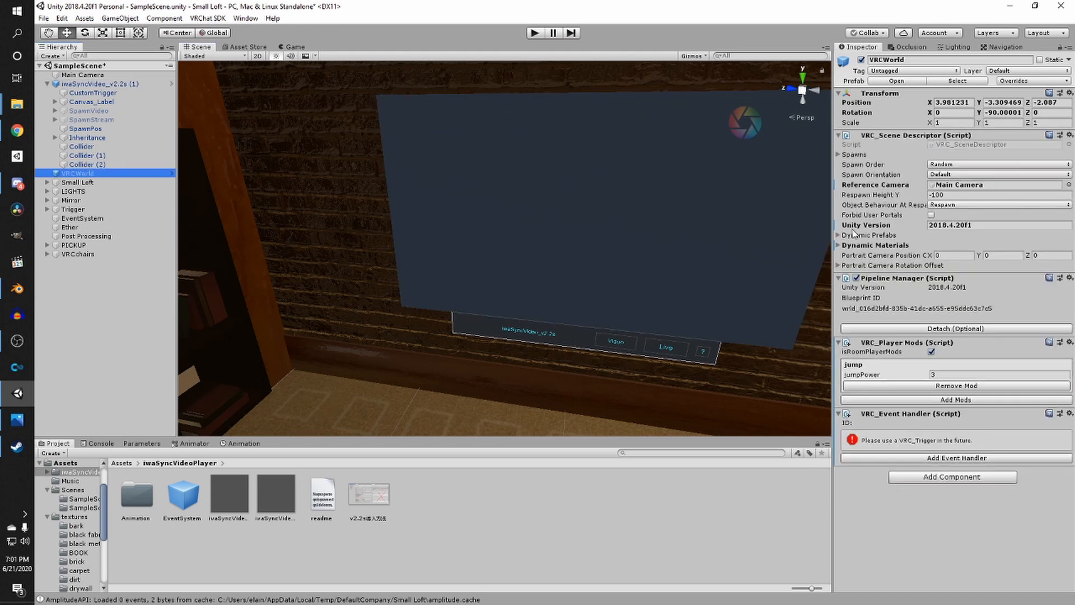
pyautogui.click(841, 238)
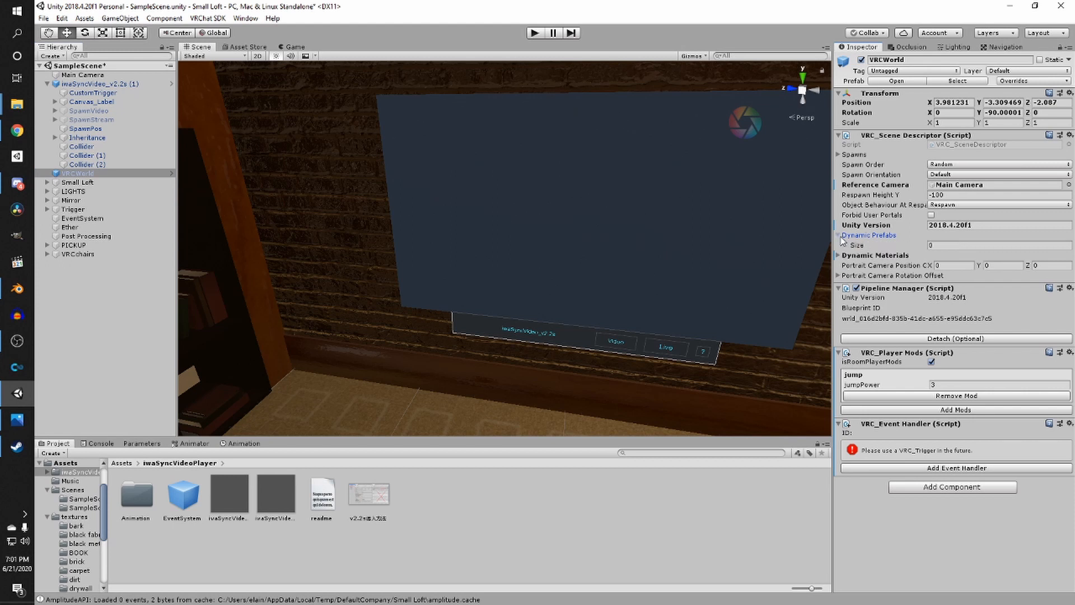
pyautogui.click(973, 242)
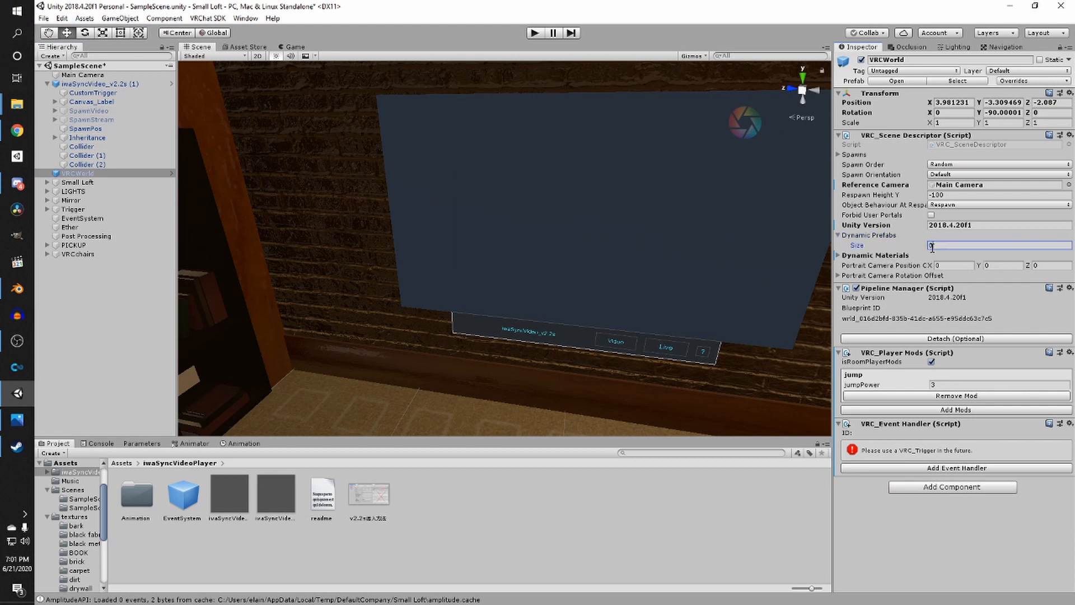
pyautogui.write('2')
pyautogui.press('Return')
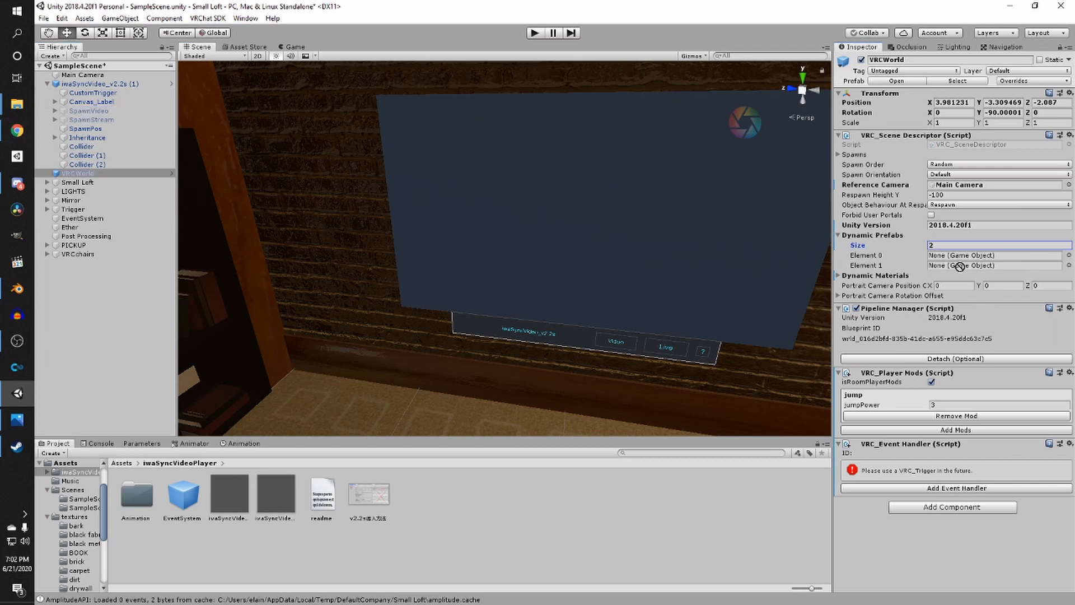
# - Assign SpawnVideo and SpawnStream from the video player to the two Dynamic Prefabs elements
pyautogui.moveTo(960, 266); pyautogui.dragTo(960, 257)
pyautogui.moveTo(124, 121); pyautogui.dragTo(1035, 335)
pyautogui.moveTo(968, 270); pyautogui.dragTo(968, 267)
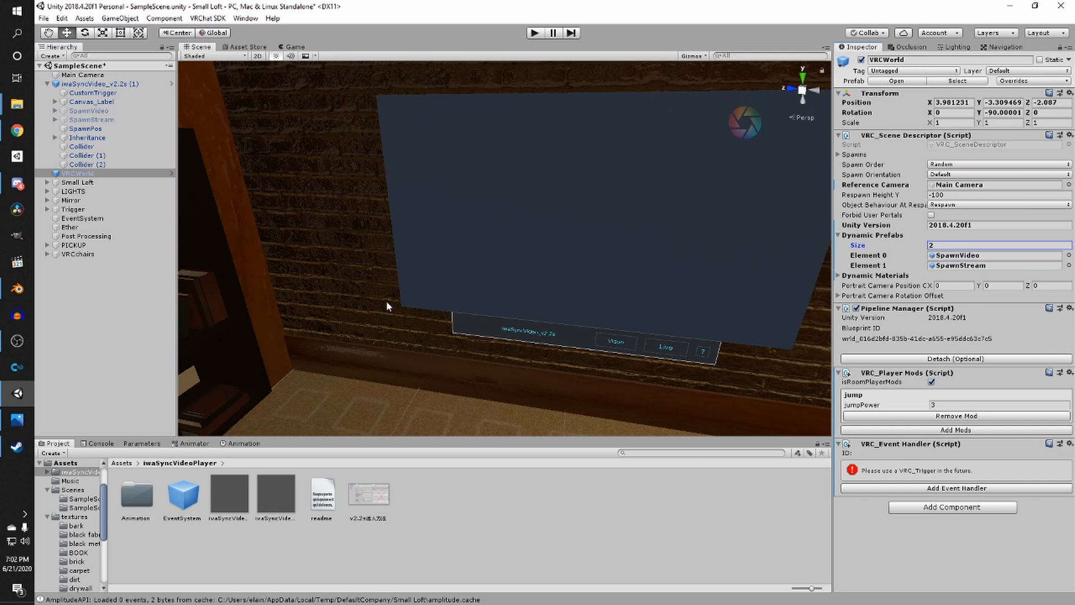
# - Save the scene
pyautogui.scroll(-5, 498, 288)
pyautogui.hotkey('ctrl', 's')
pyautogui.scroll(3, 497, 309)
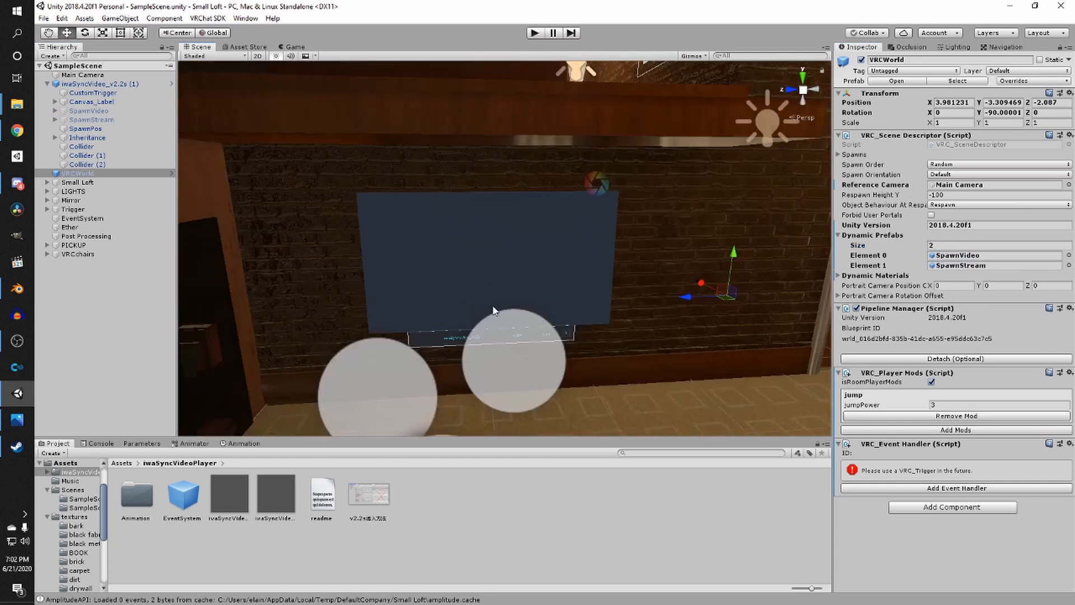
pyautogui.scroll(-6, 497, 309)
pyautogui.moveTo(547, 281); pyautogui.dragTo(532, 311, button='right')
pyautogui.scroll(3, 535, 312)
pyautogui.moveTo(536, 314); pyautogui.dragTo(611, 276, button='middle')
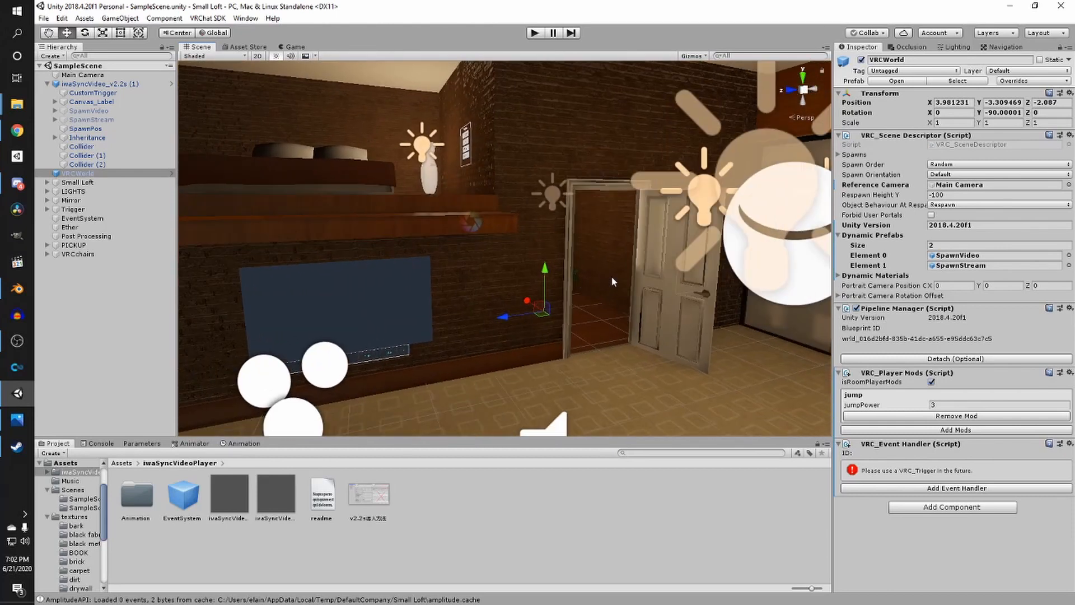
pyautogui.scroll(-3, 649, 305)
pyautogui.moveTo(638, 327)
pyautogui.mouseDown(button='middle')
pyautogui.moveTo(639, 318)
pyautogui.moveTo(629, 330)
pyautogui.mouseUp(button='middle')
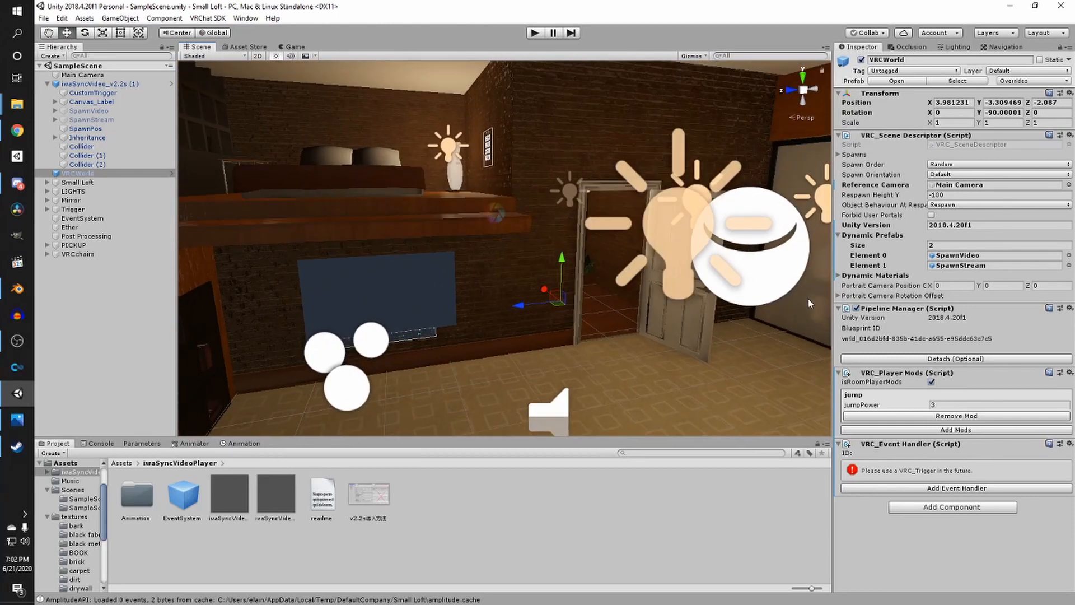
pyautogui.moveTo(371, 181); pyautogui.dragTo(447, 196, button='right')
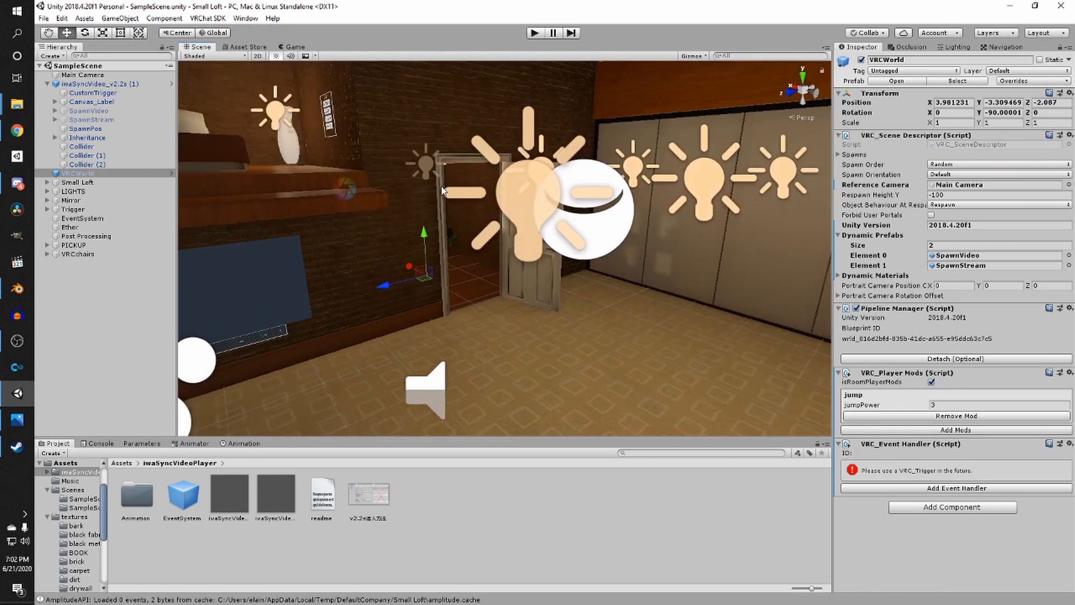
# - Open Build Settings, review the Android platform entry, and close the dialog without switching
pyautogui.click(44, 18)
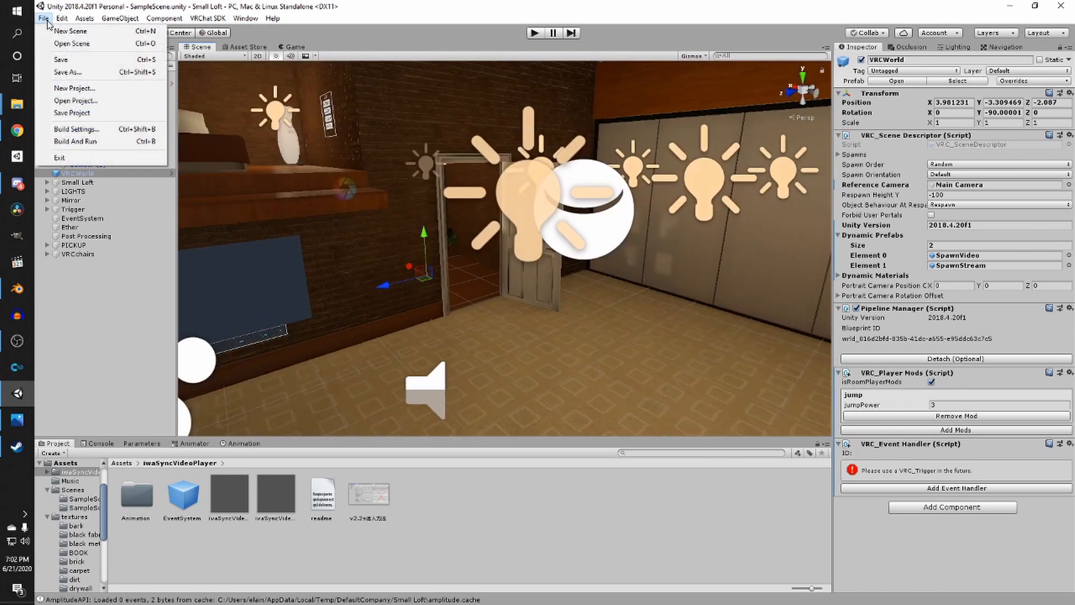
pyautogui.click(78, 129)
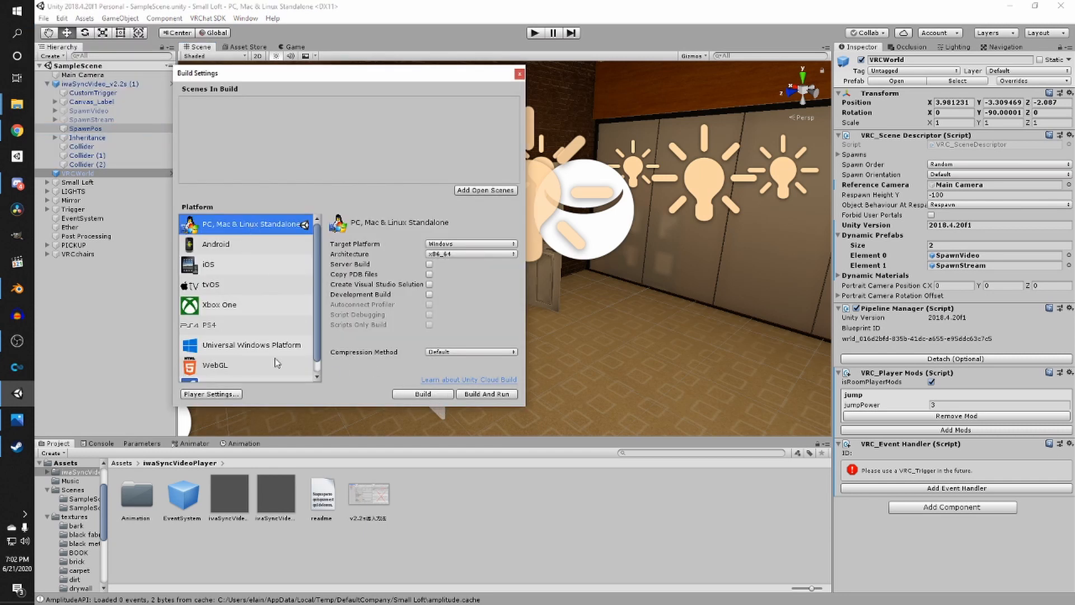
pyautogui.click(218, 245)
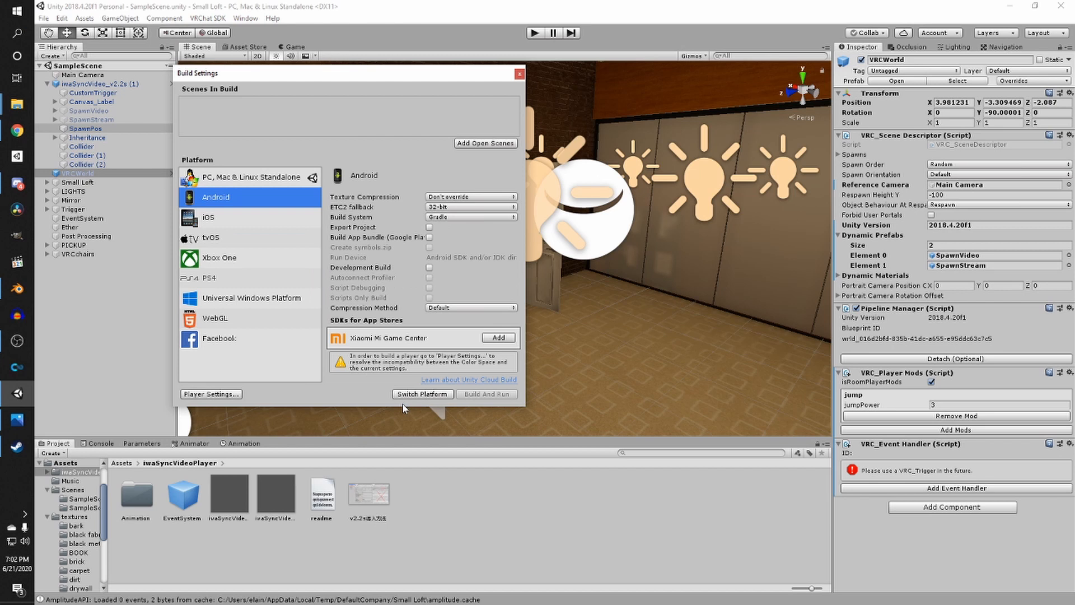
pyautogui.click(293, 184)
pyautogui.click(519, 74)
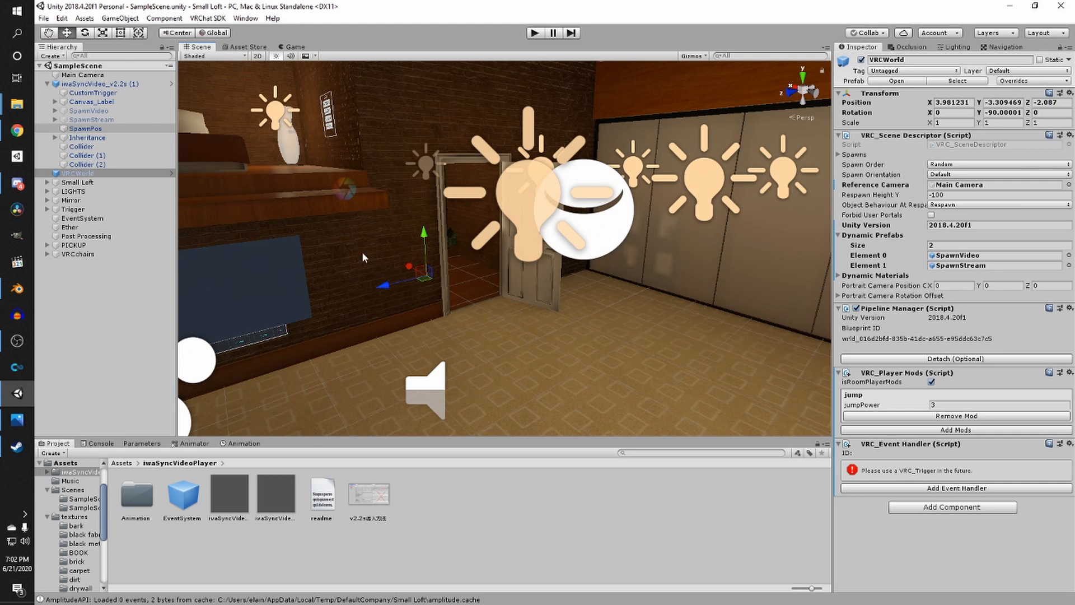
pyautogui.moveTo(363, 253); pyautogui.dragTo(263, 346, button='right')
pyautogui.scroll(3, 393, 292)
pyautogui.moveTo(393, 292); pyautogui.dragTo(495, 270, button='right')
pyautogui.scroll(-4, 411, 261)
pyautogui.moveTo(495, 270); pyautogui.dragTo(679, 238, button='middle')
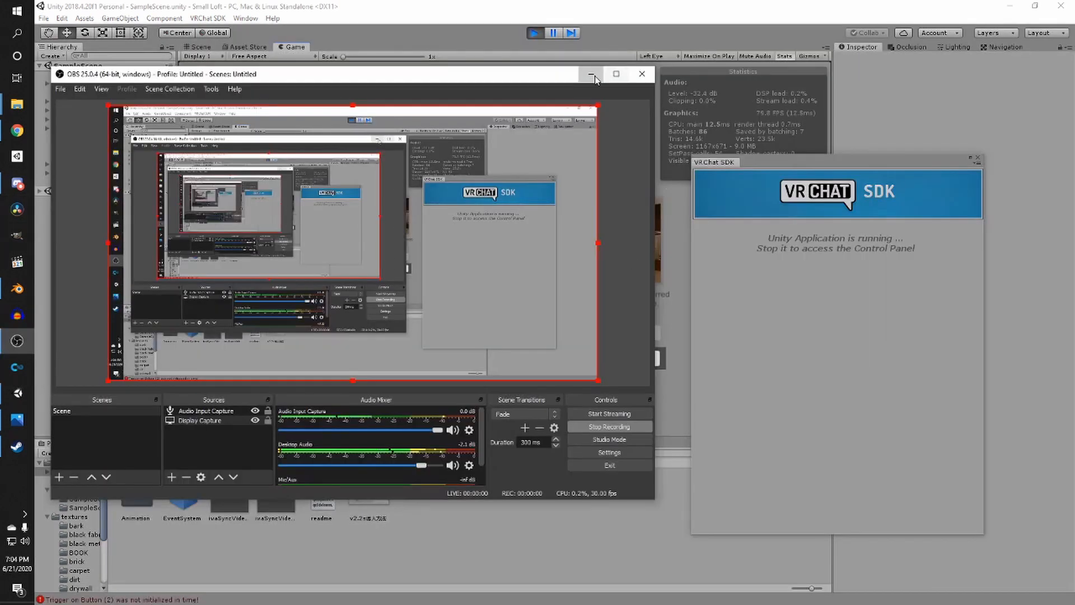
# - Upload the world from the Configure World panel
pyautogui.click(593, 76)
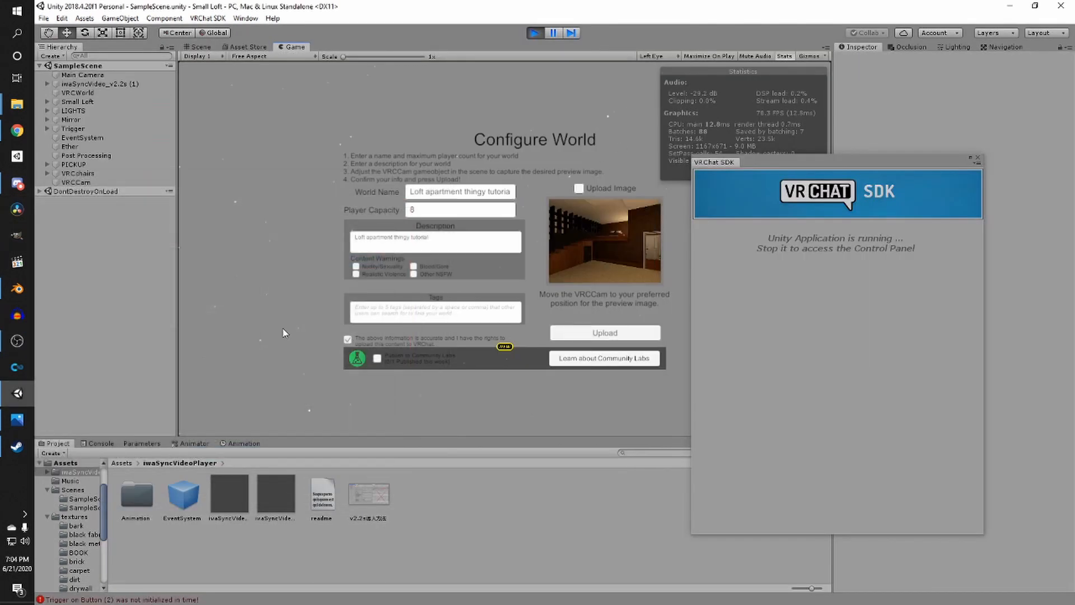
pyautogui.click(617, 332)
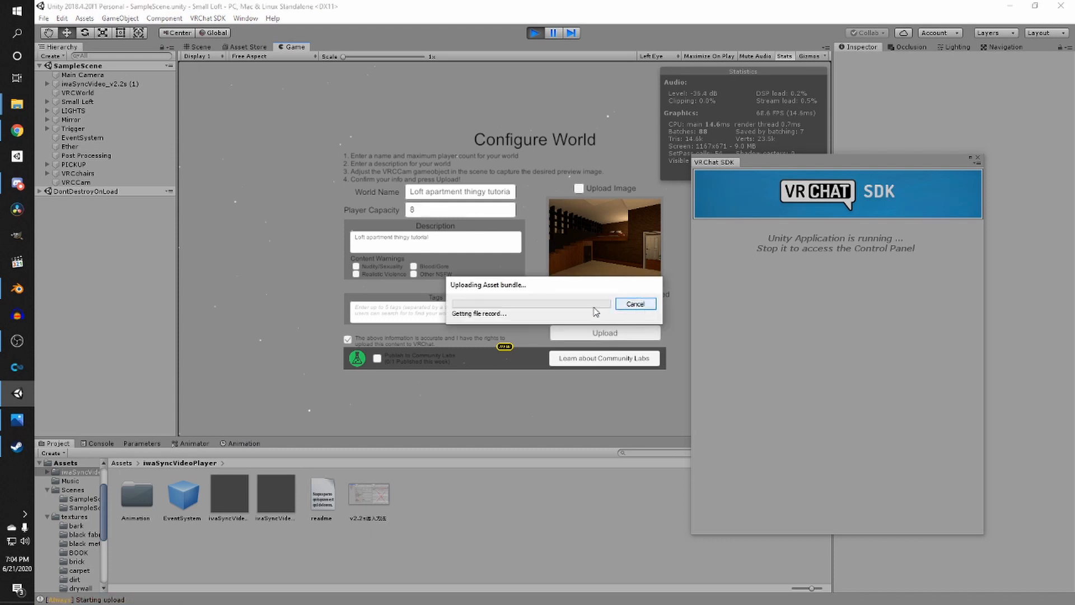